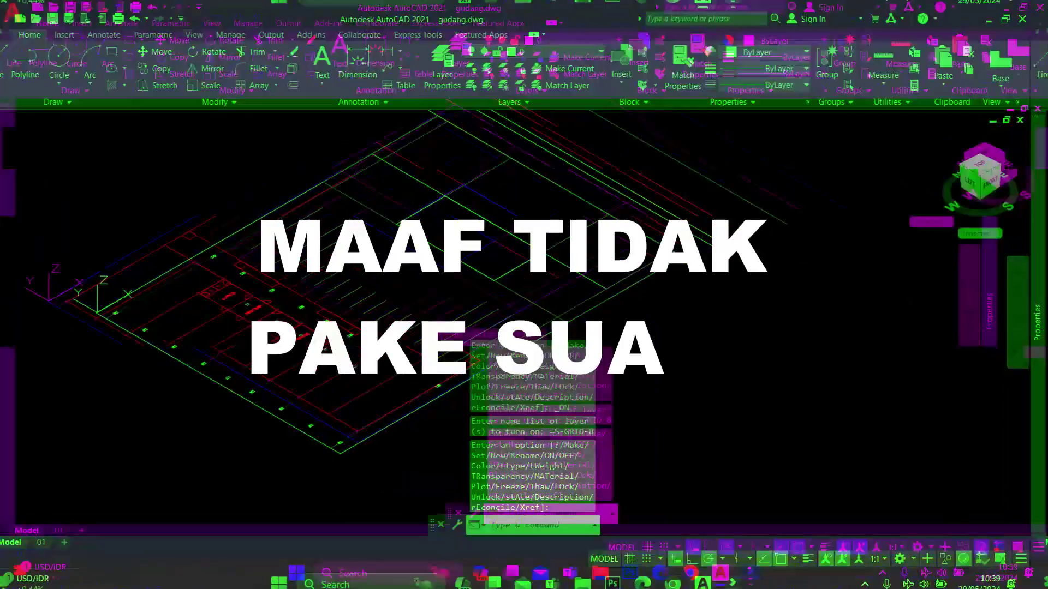
Turn off the S-GRID-8 and CENTER LINE layers from the Layer dropdown
left_click(551, 39)
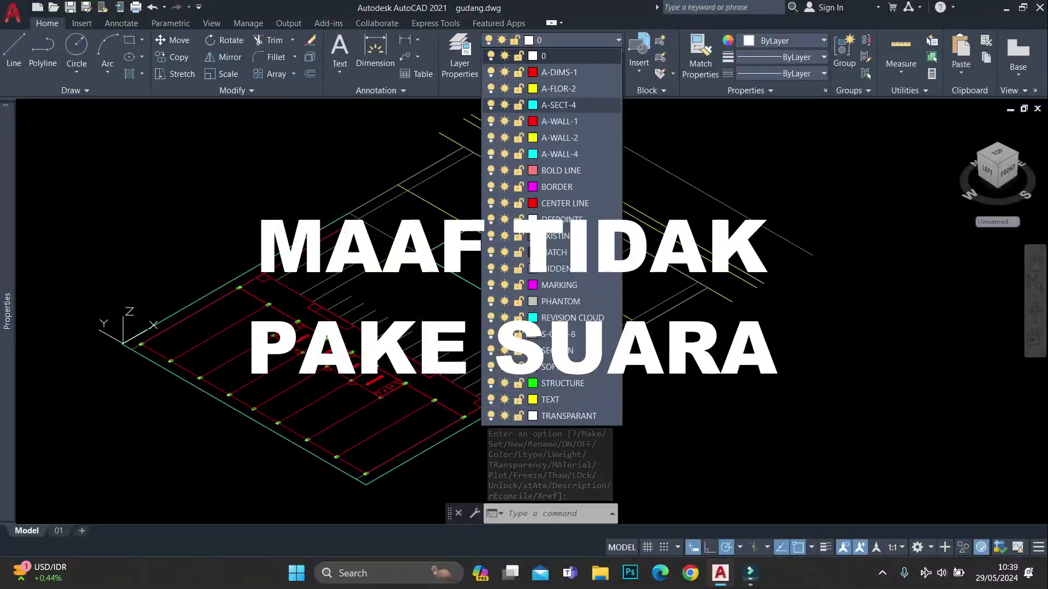
left_click(490, 334)
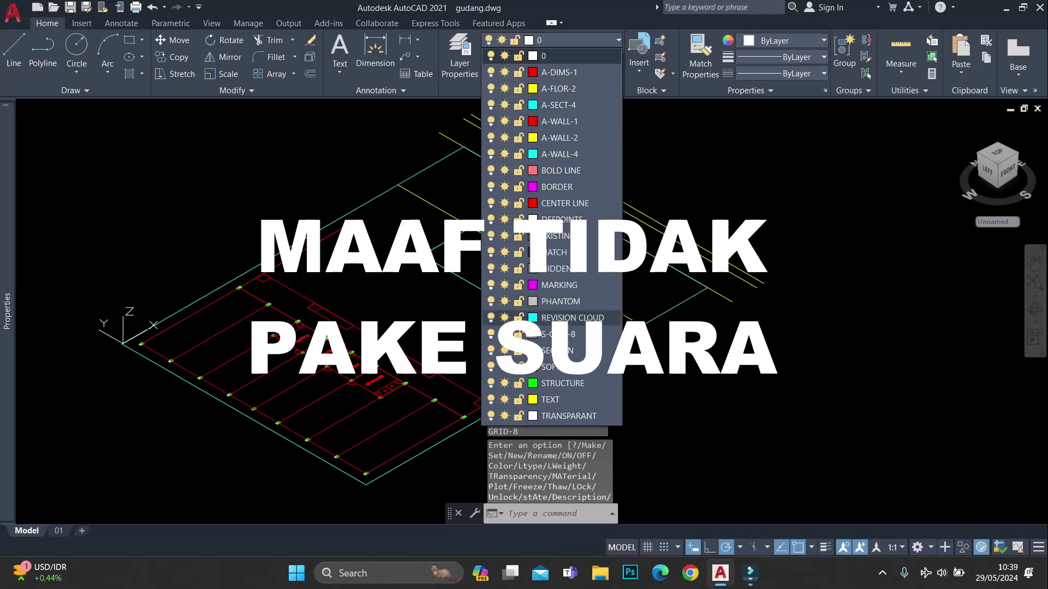
left_click(490, 203)
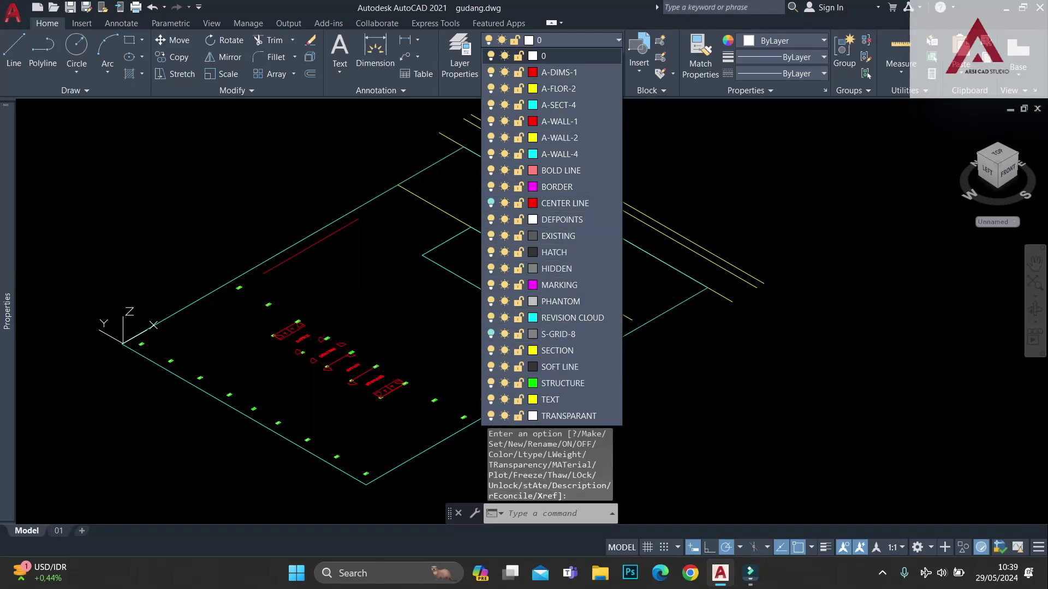
scroll(391, 284, "up", 3)
scroll(392, 284, "up", 2)
scroll(380, 344, "up", 2)
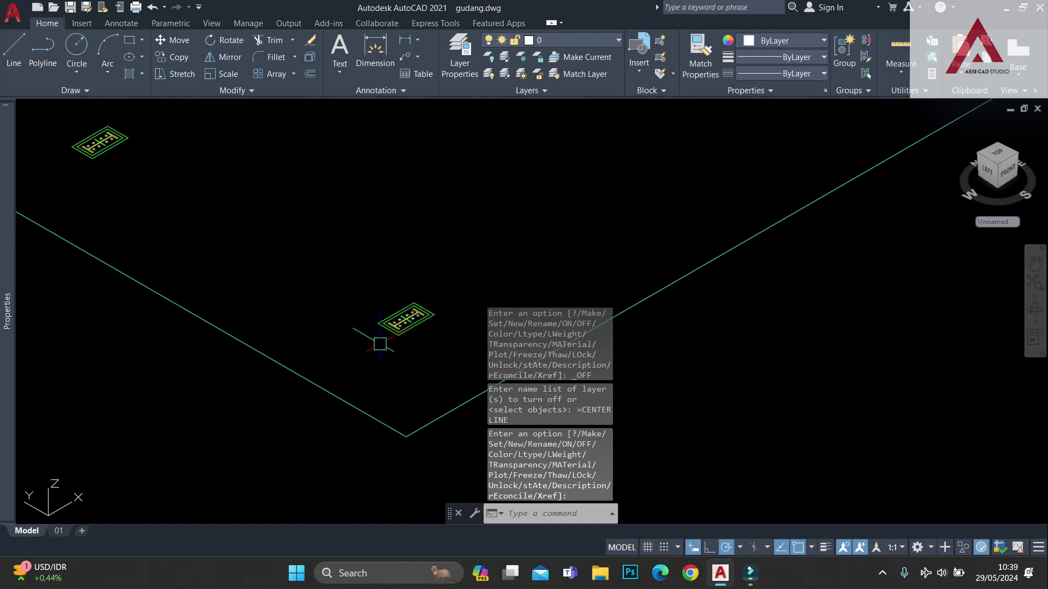
scroll(524, 218, "up", 2)
Press-pull the I-section outline 4000 high to form the column
scroll(551, 191, "up", 2)
type("Pre")
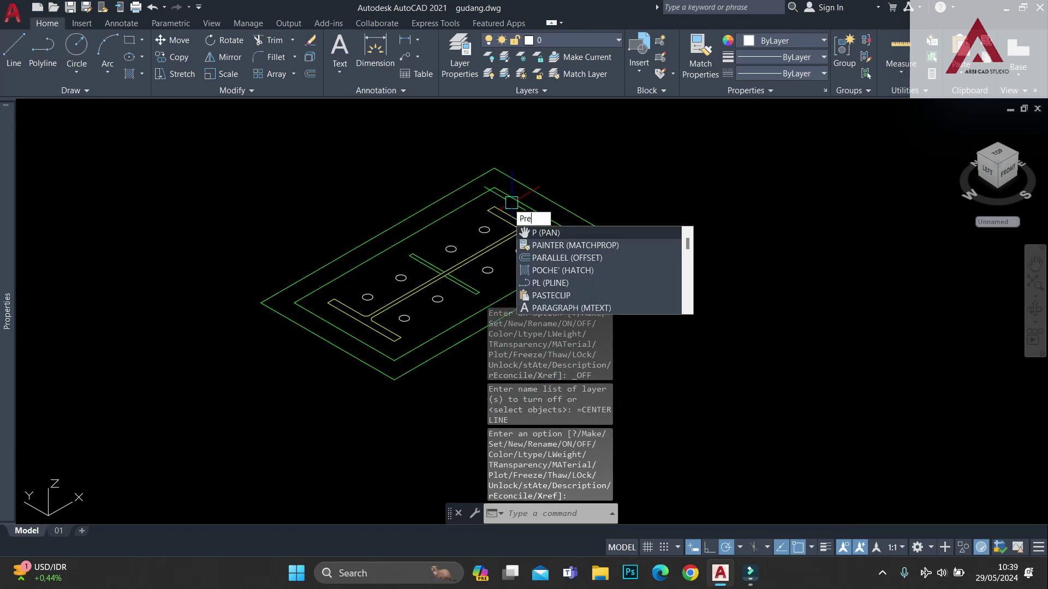
type("sspull")
key("Return")
scroll(516, 227, "up", 3)
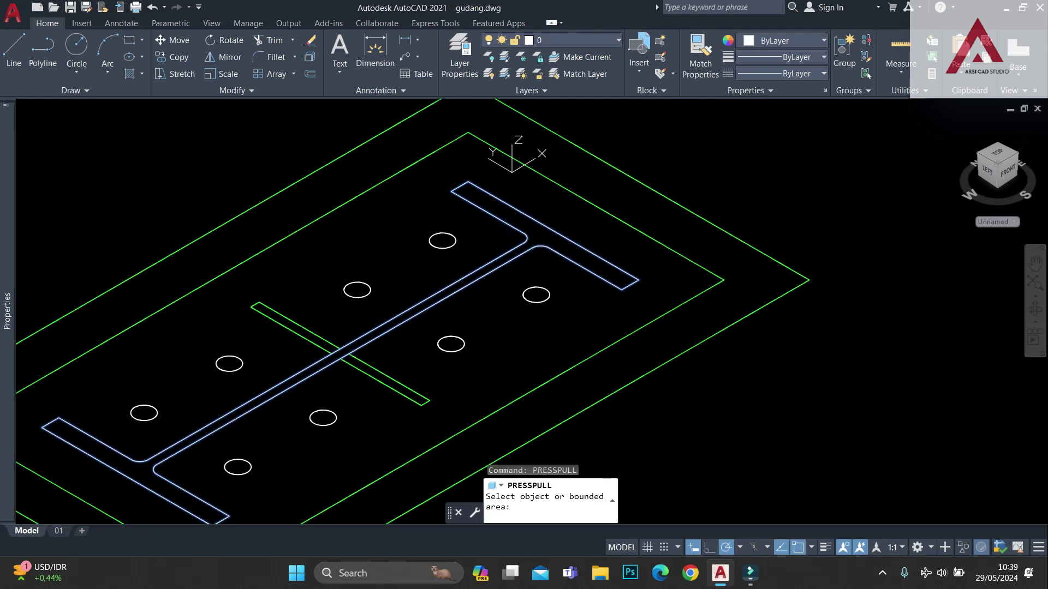
left_click(516, 218)
scroll(551, 218, "down", 3)
scroll(578, 164, "down", 3)
scroll(524, 196, "down", 2)
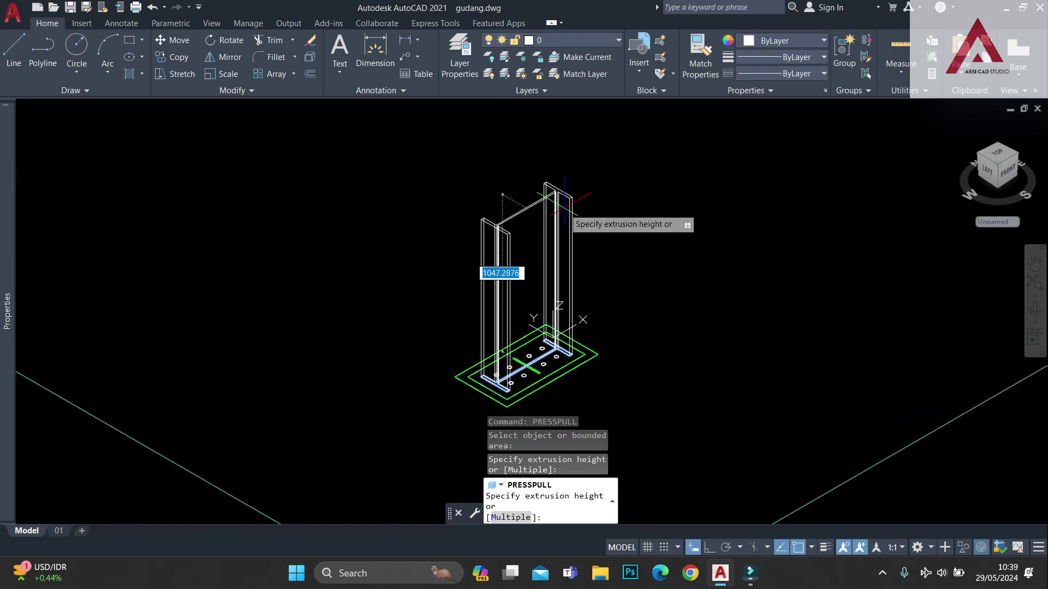
key("Return")
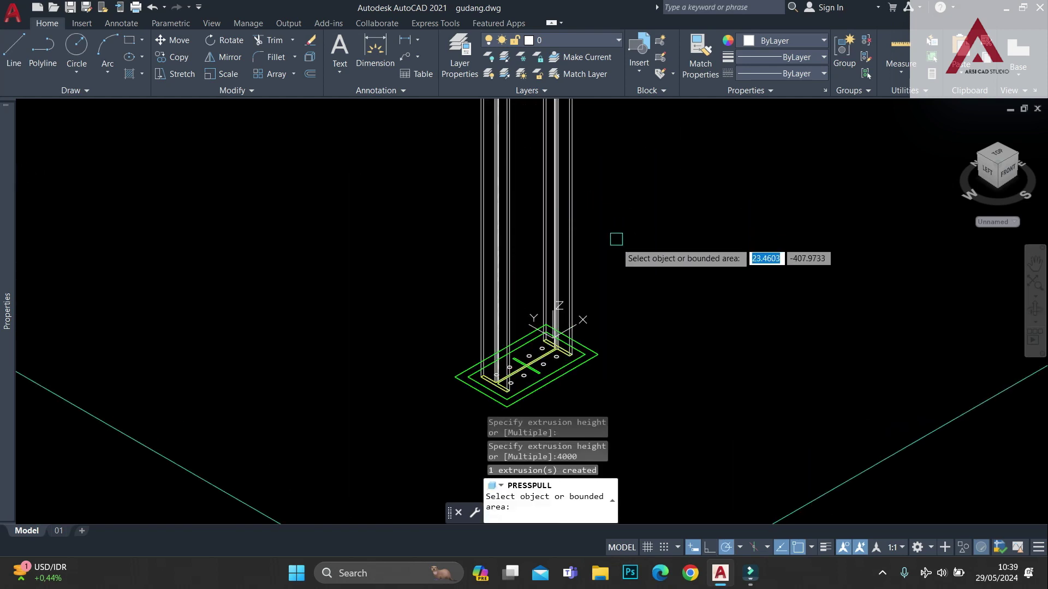
scroll(519, 389, "up", 2)
type("BO")
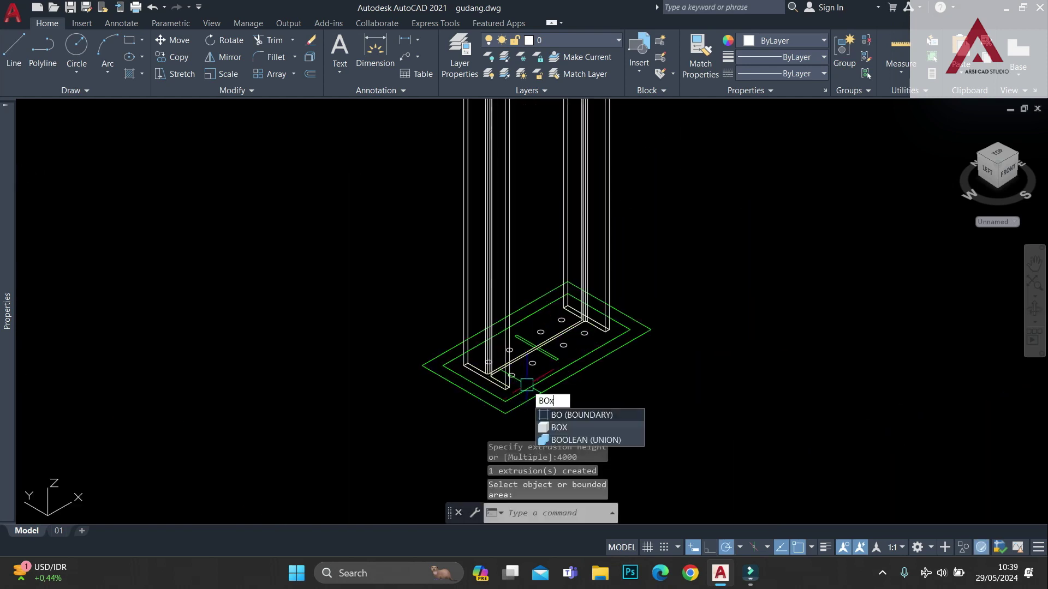
Build a 20-high box base plate over the plate outline under the column
type("x")
key("Return")
scroll(526, 404, "up", 2)
scroll(491, 414, "up", 2)
scroll(464, 420, "up", 1)
left_click(458, 421)
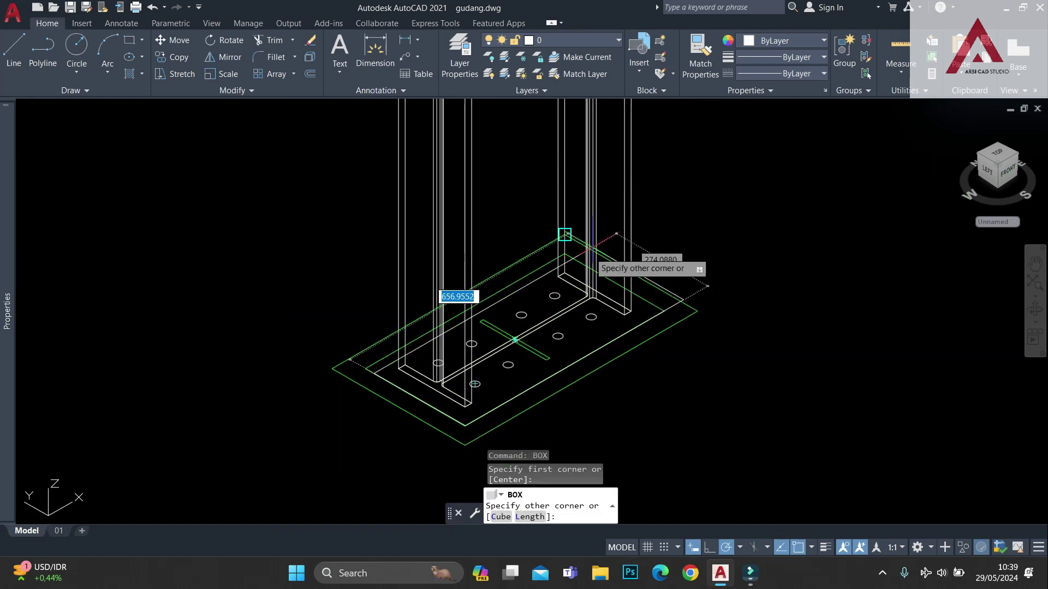
scroll(546, 306, "up", 3)
scroll(583, 240, "up", 1)
left_click(583, 202)
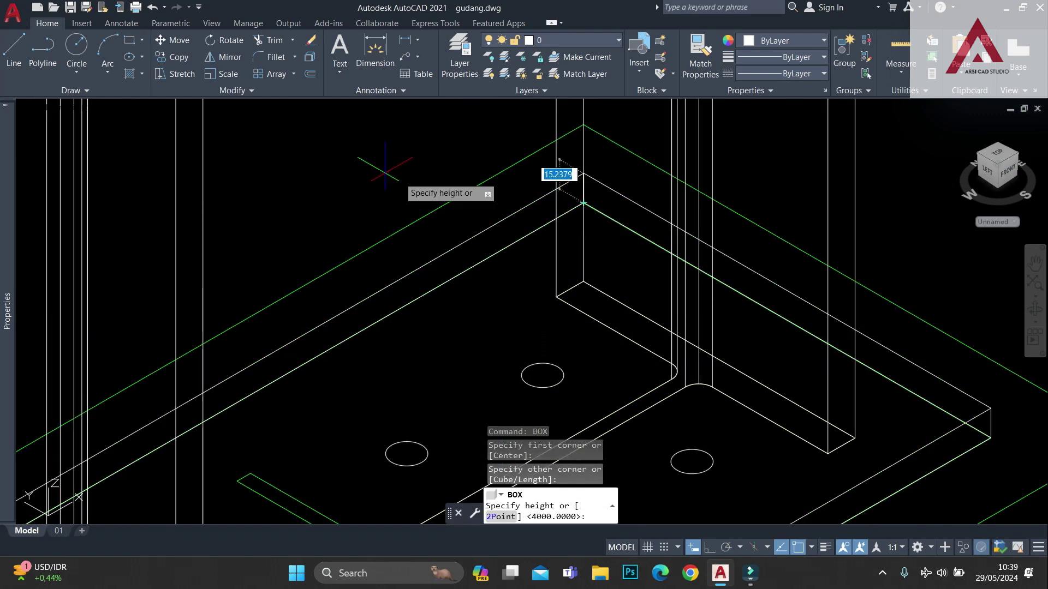
scroll(357, 139, "down", 4)
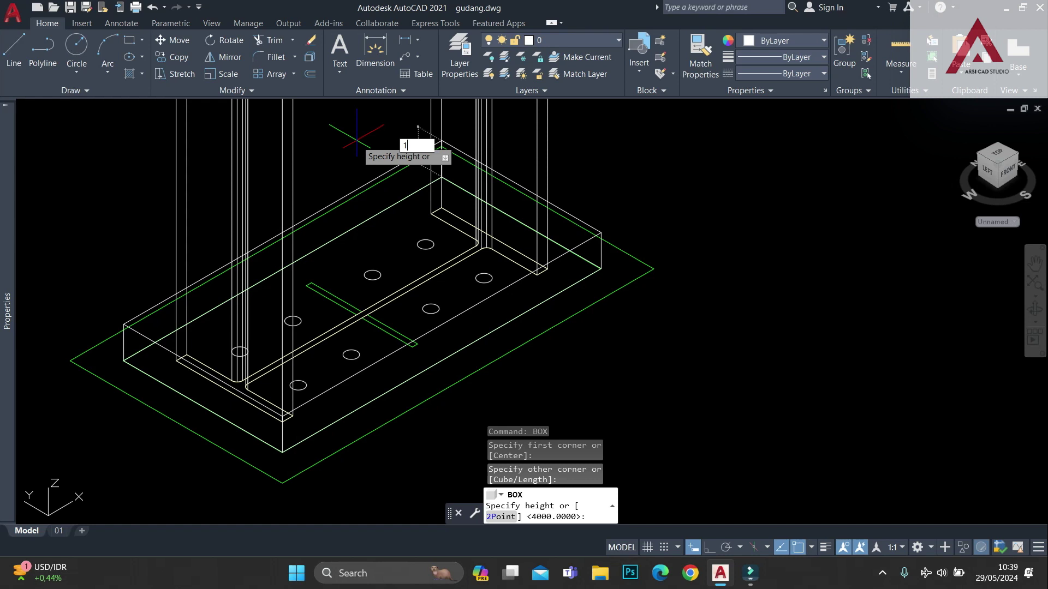
type("20")
key("Return")
type("rec")
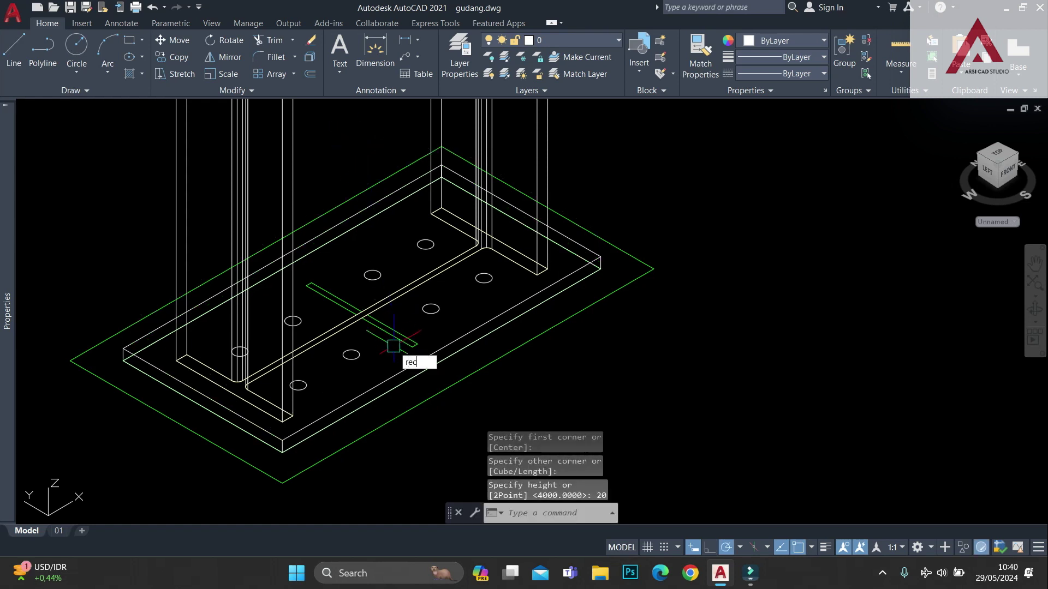
key("Return")
scroll(510, 299, "down", 4)
scroll(489, 322, "up", 1)
Draw a small rectangle at the base plate's centre cross line
scroll(464, 314, "up", 3)
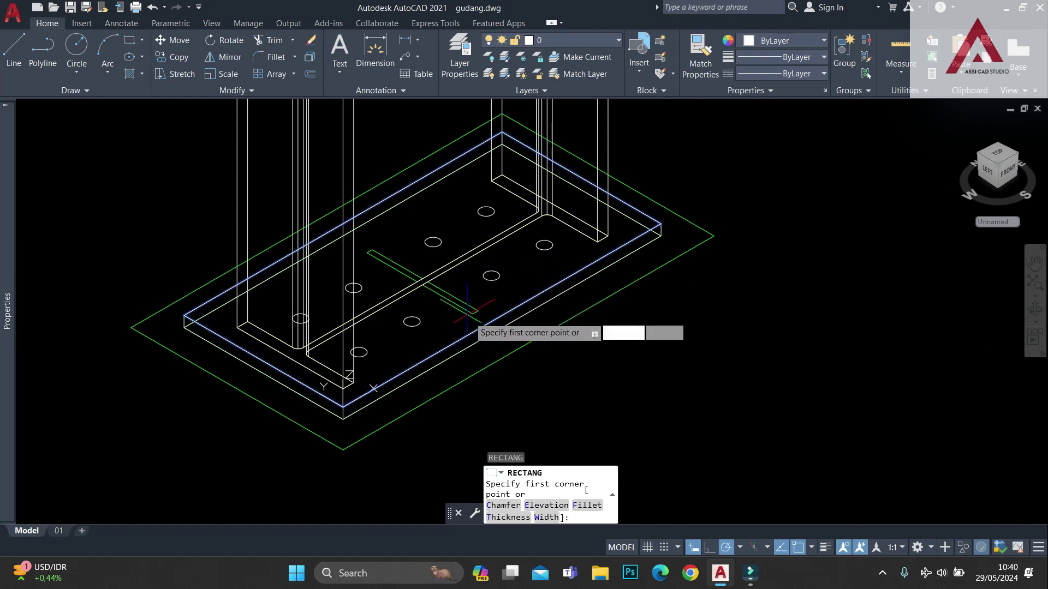
scroll(473, 313, "up", 5)
left_click(402, 243)
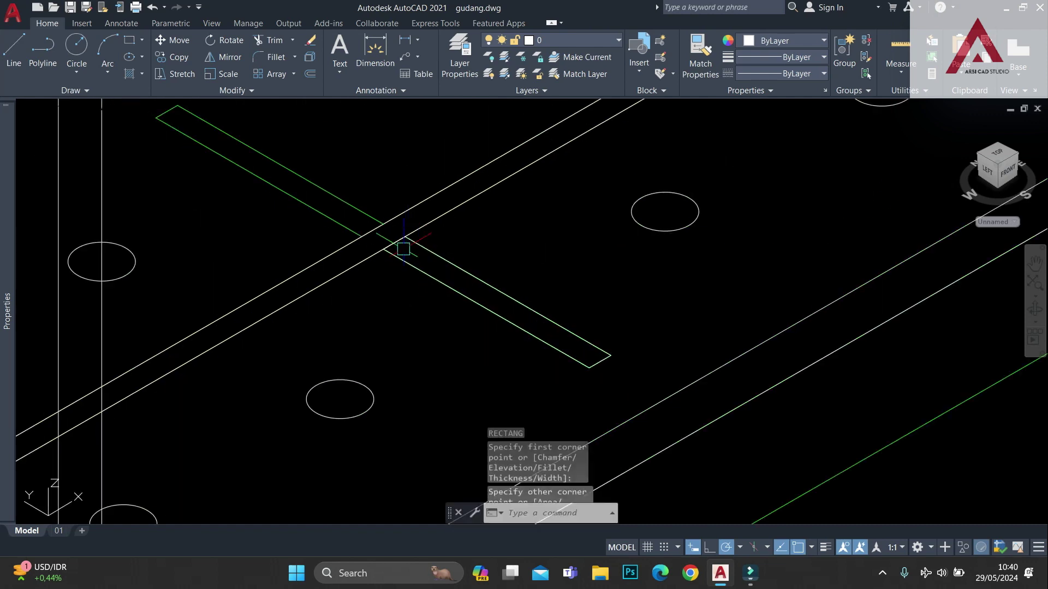
scroll(468, 365, "down", 8)
scroll(466, 360, "up", 2)
left_click(461, 362)
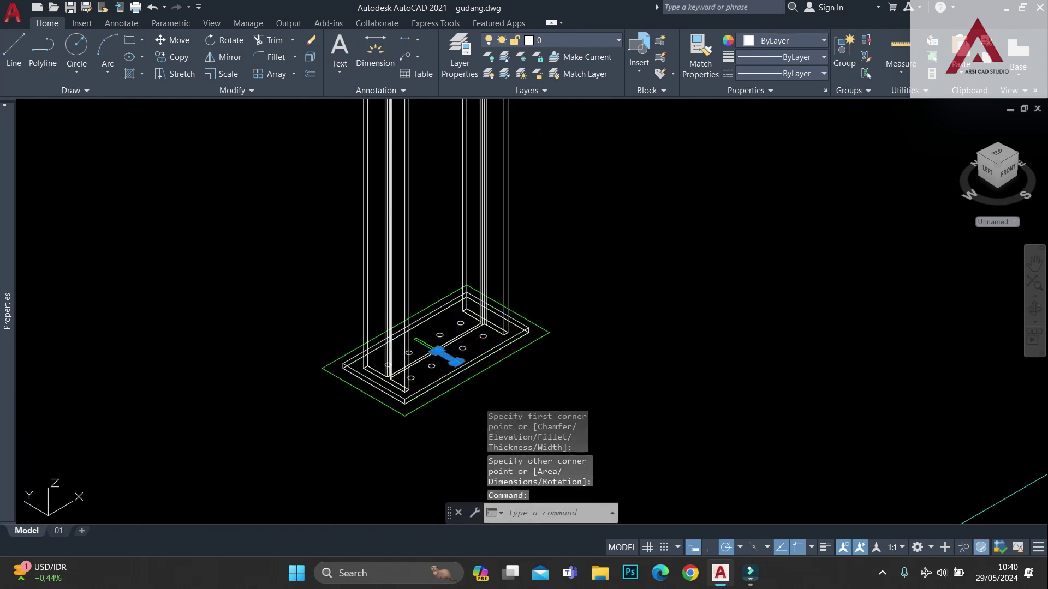
Move the small rectangle out beside the base plate
type("m")
key("Return")
left_click(463, 357)
middle_click_drag(585, 402, 603, 309)
left_click(739, 547)
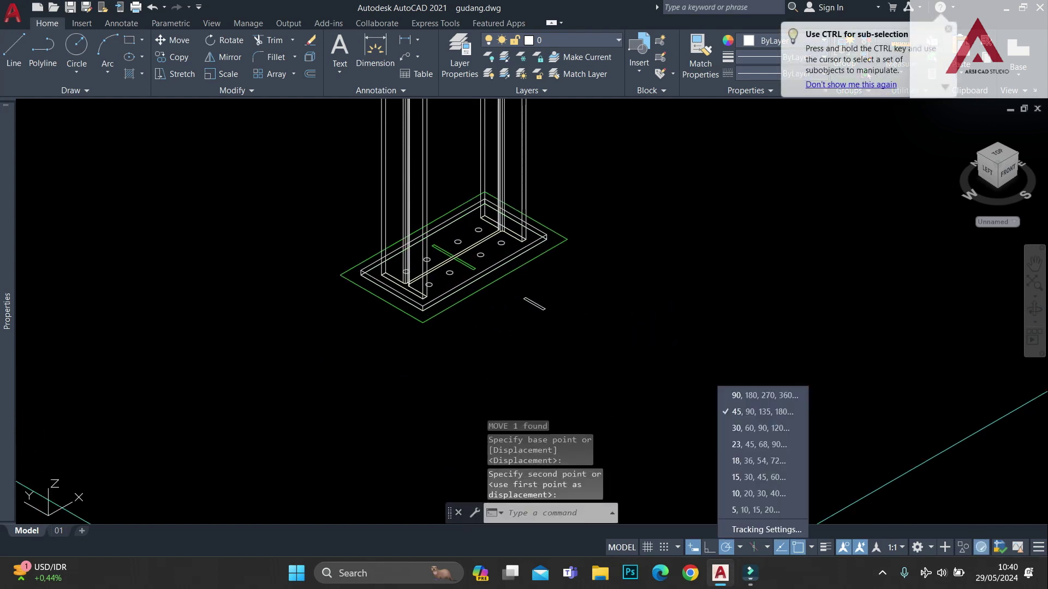
left_click(762, 428)
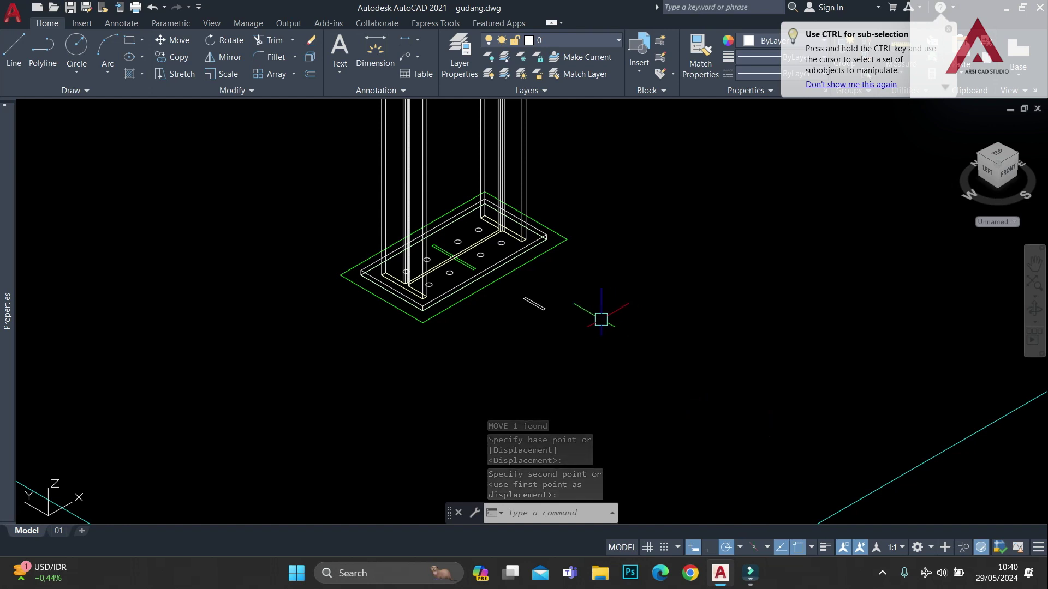
type("b")
scroll(548, 290, "up", 5)
Build a 100-high thin plate box on the small rectangle
type("box")
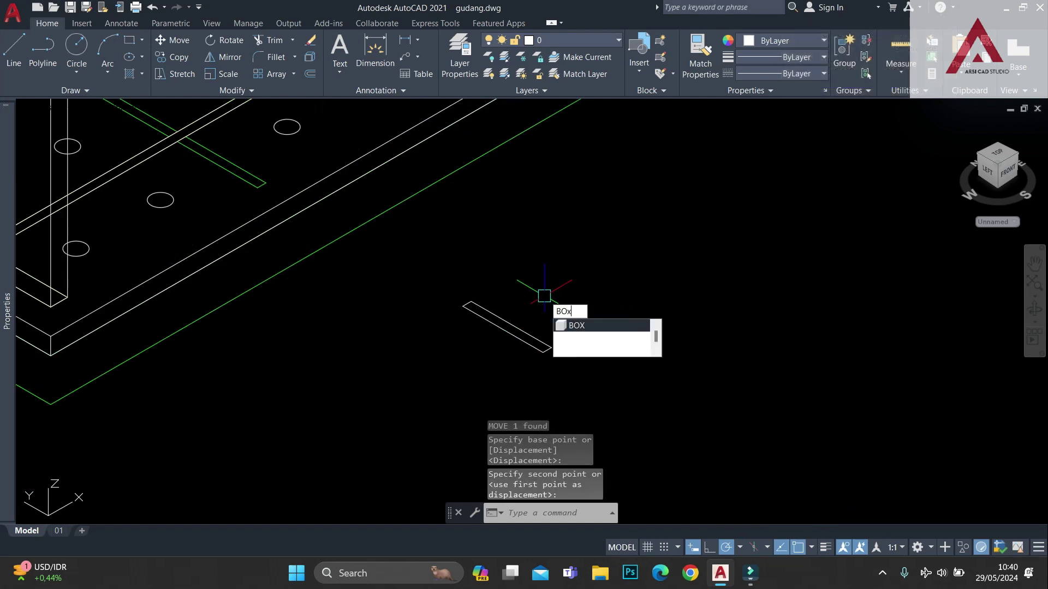
key("Return")
left_click(548, 348)
scroll(464, 297, "up", 4)
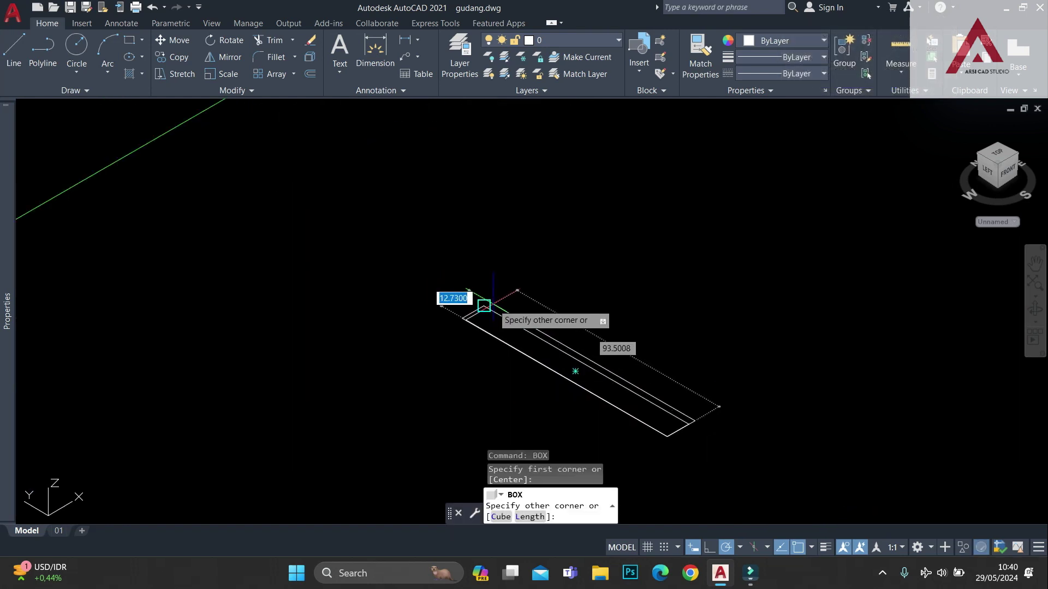
left_click(483, 305)
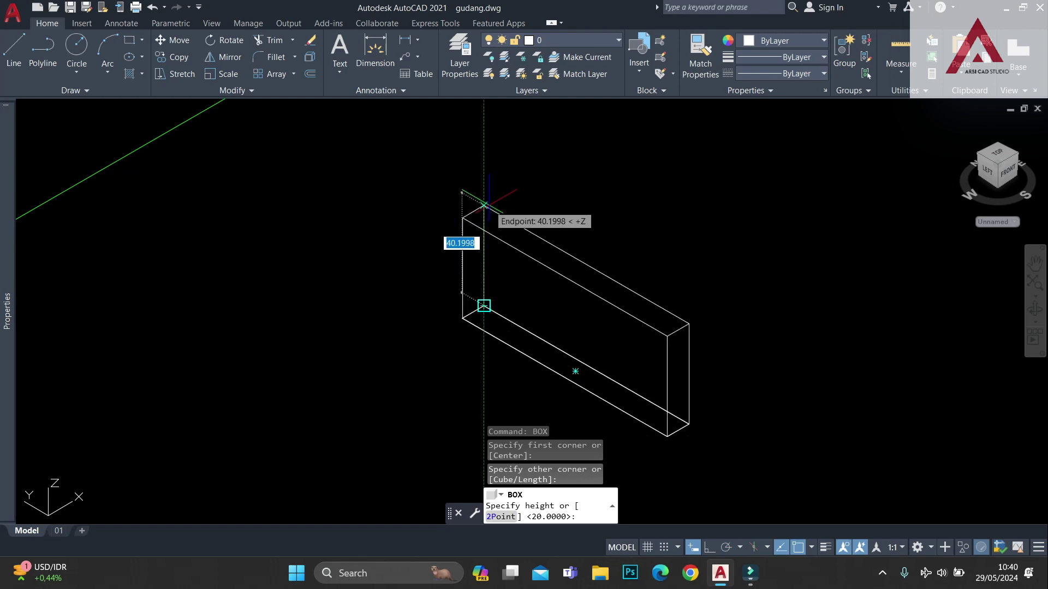
type("100")
key("Return")
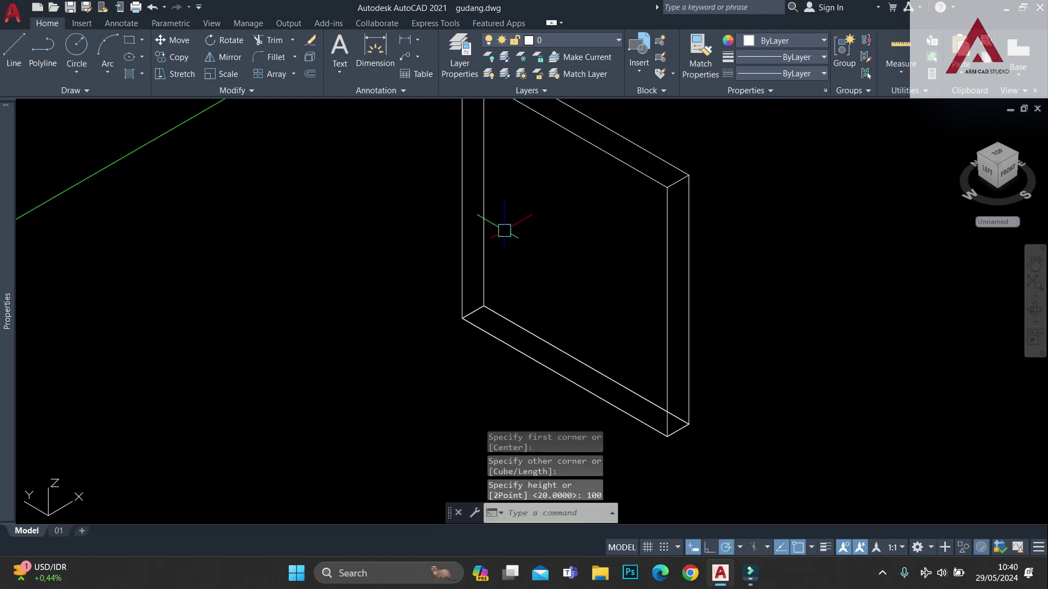
scroll(500, 227, "down", 3)
middle_click_drag(545, 252, 551, 279)
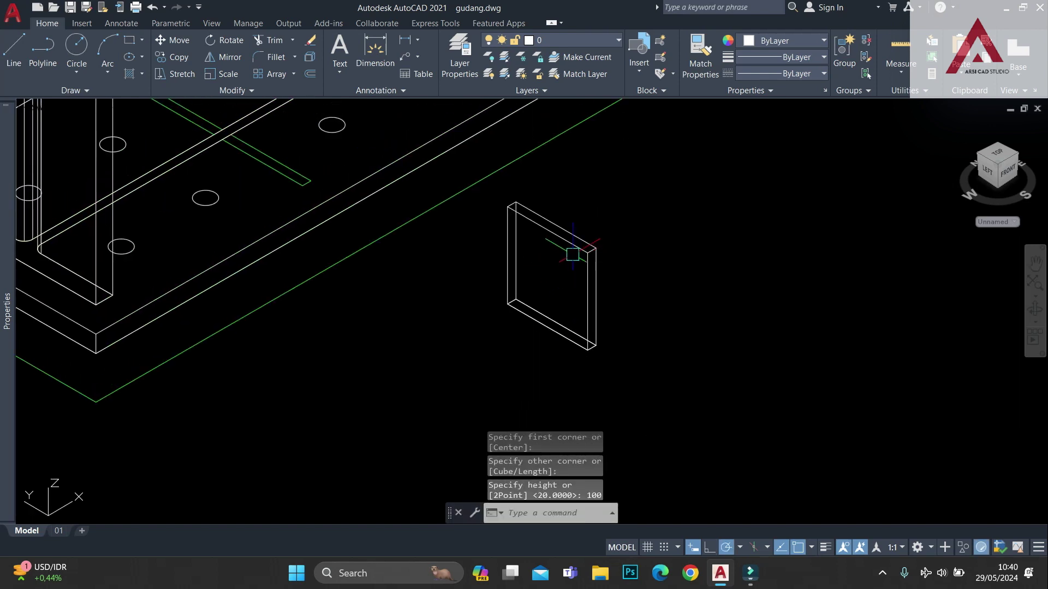
Move the thin plate box to a new position
left_click(579, 234)
type("m")
key("Return")
left_click(583, 335)
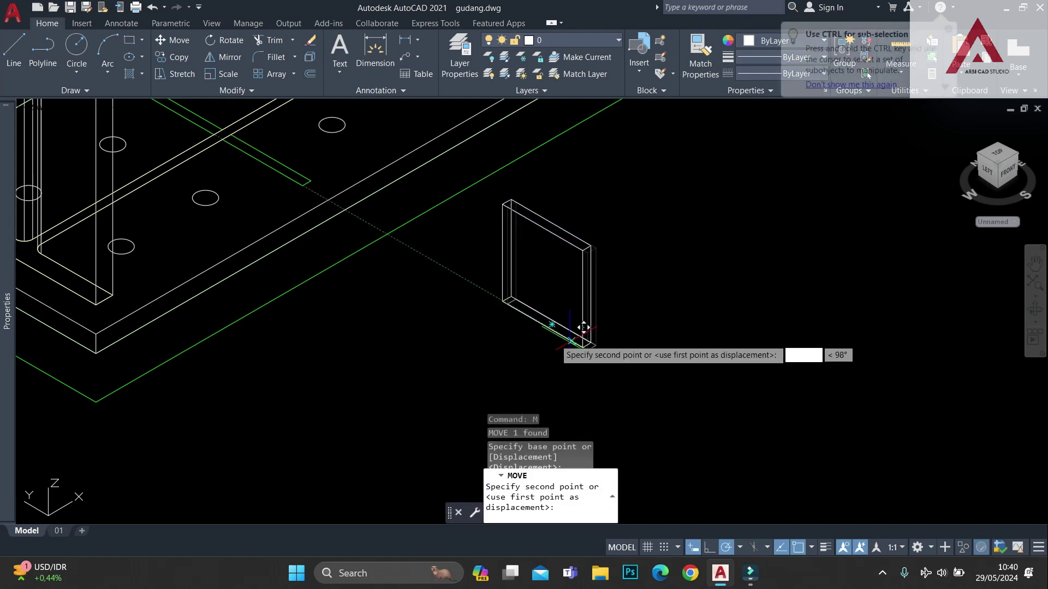
scroll(601, 328, "down", 5)
scroll(675, 371, "up", 3)
left_click(666, 385)
Erase the leftover short rectangle outline
left_click(494, 227)
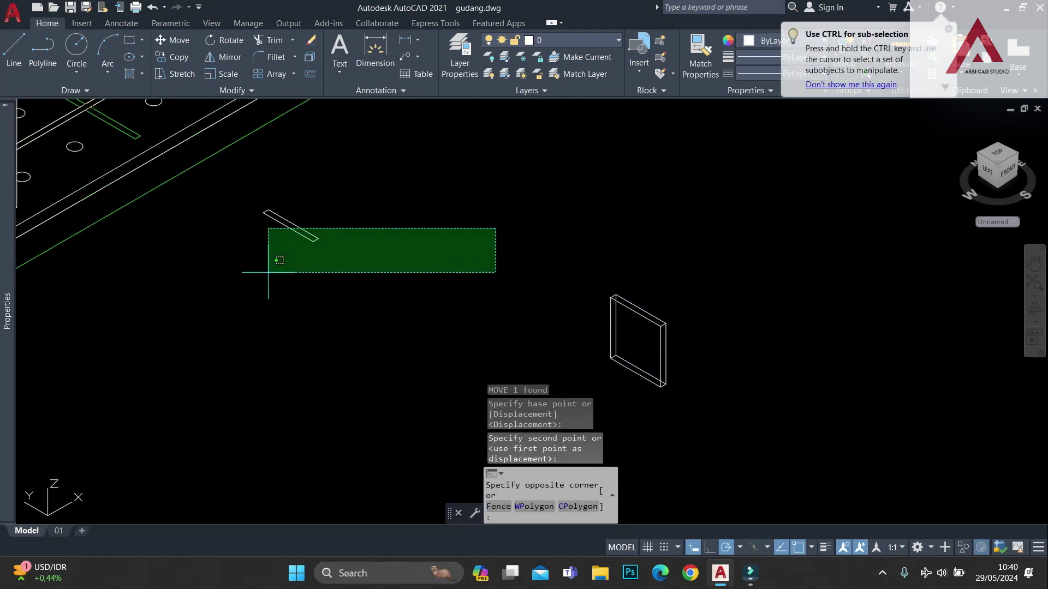
left_click(264, 274)
type("e")
key("Return")
type("v")
key("Return")
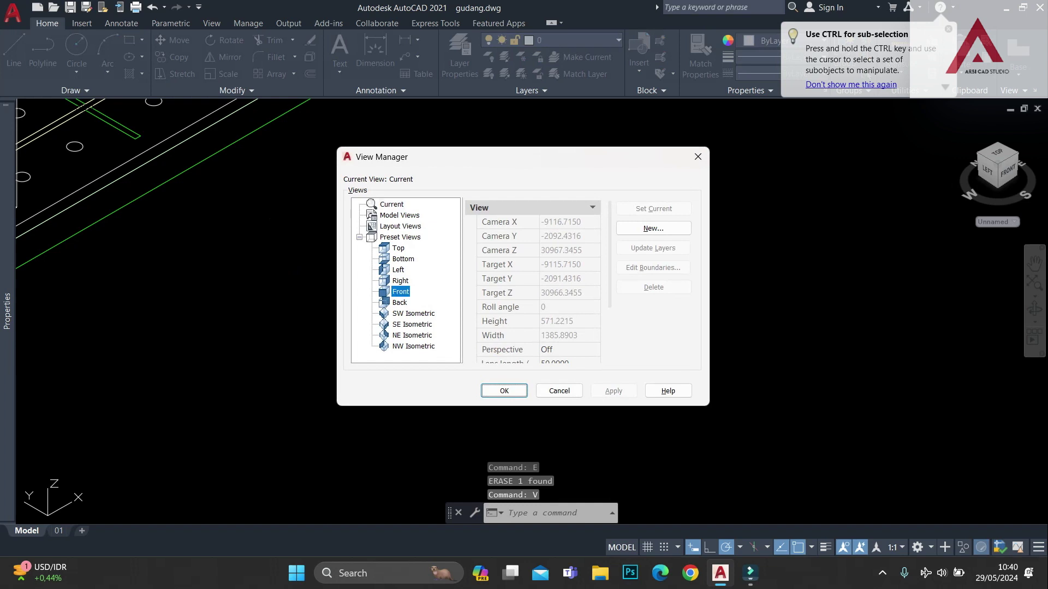
Switch to the Right preset view and pan to the column elevation
key("Up")
key("Return")
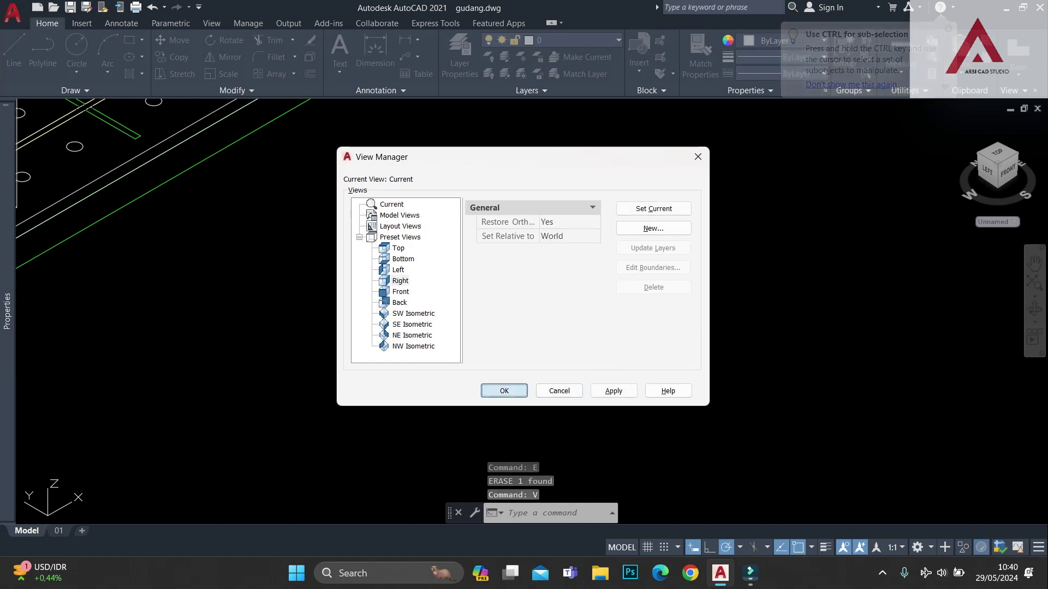
scroll(379, 300, "up", 6)
scroll(613, 276, "up", 2)
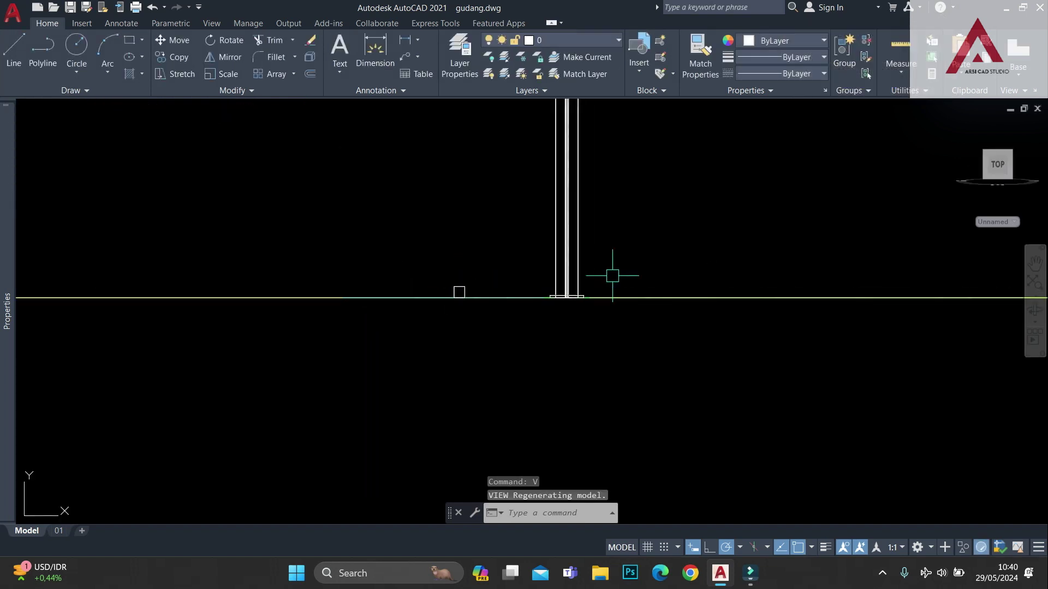
scroll(613, 276, "up", 5)
middle_click_drag(236, 304, 407, 277)
Select the small box, then try a slice and a corner reference line, cancelling both
left_click(408, 277)
left_click(374, 306)
scroll(436, 313, "up", 2)
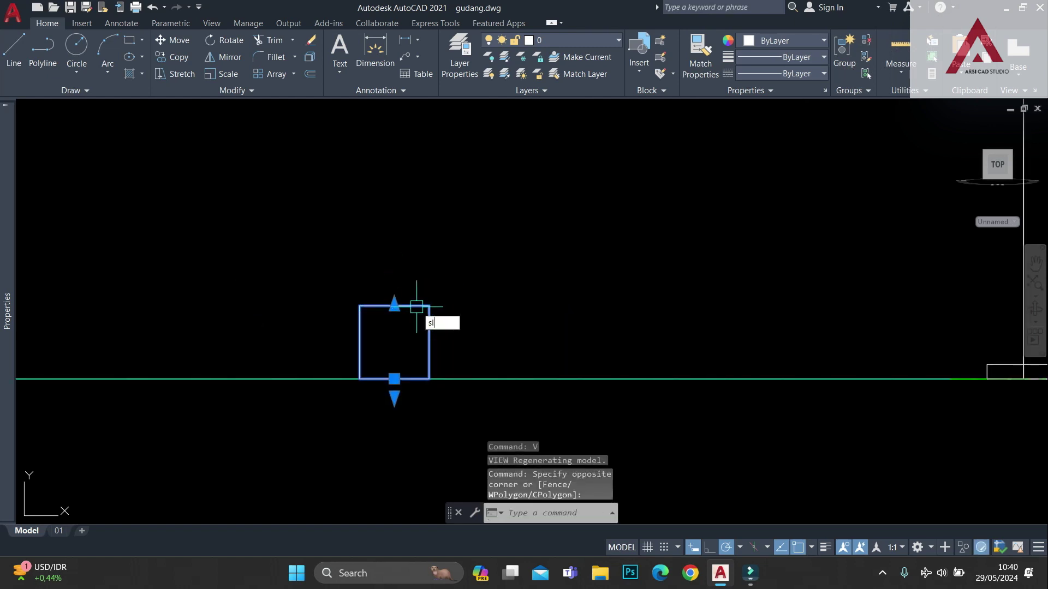
key("Return")
key("Escape")
type("L")
key("Return")
scroll(356, 437, "up", 3)
left_click(355, 439)
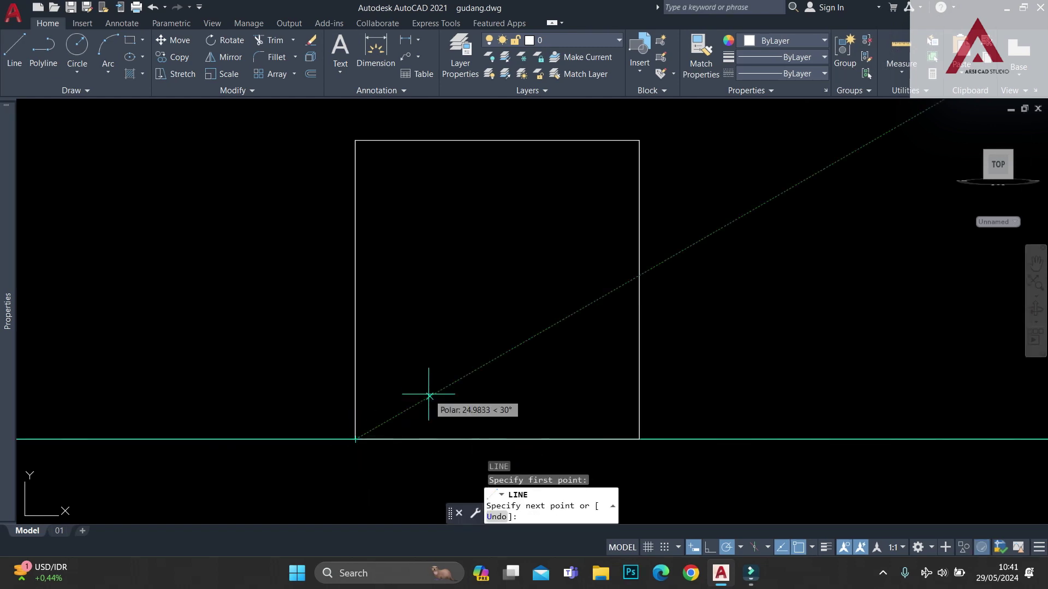
key("Escape")
Slice the block diagonally at points 10 from opposite corners, keeping the right part
type("sl")
key("Return")
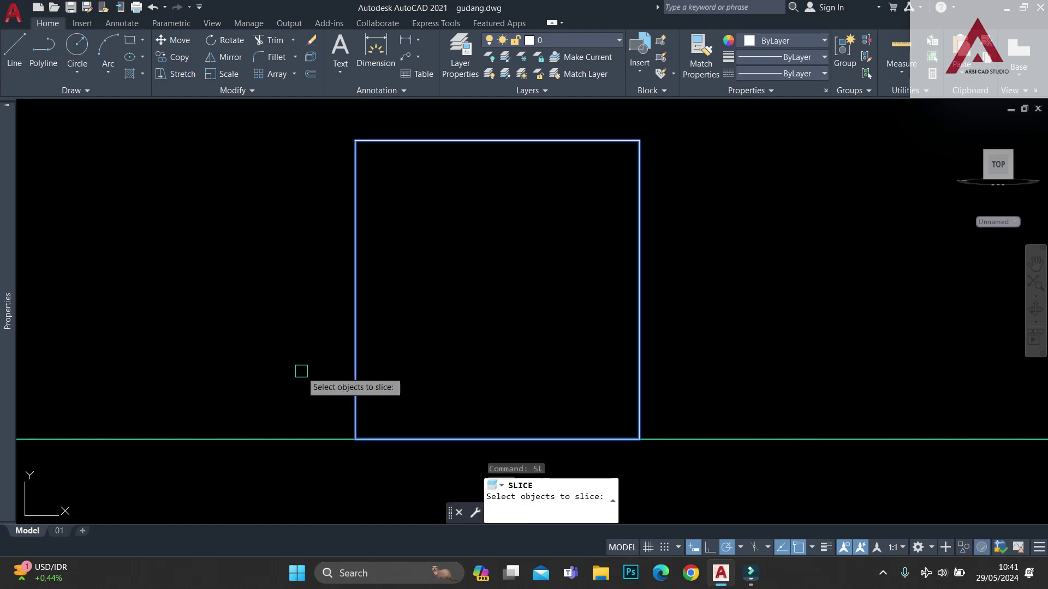
left_click(301, 369)
left_click(351, 440)
key("Return")
type("10")
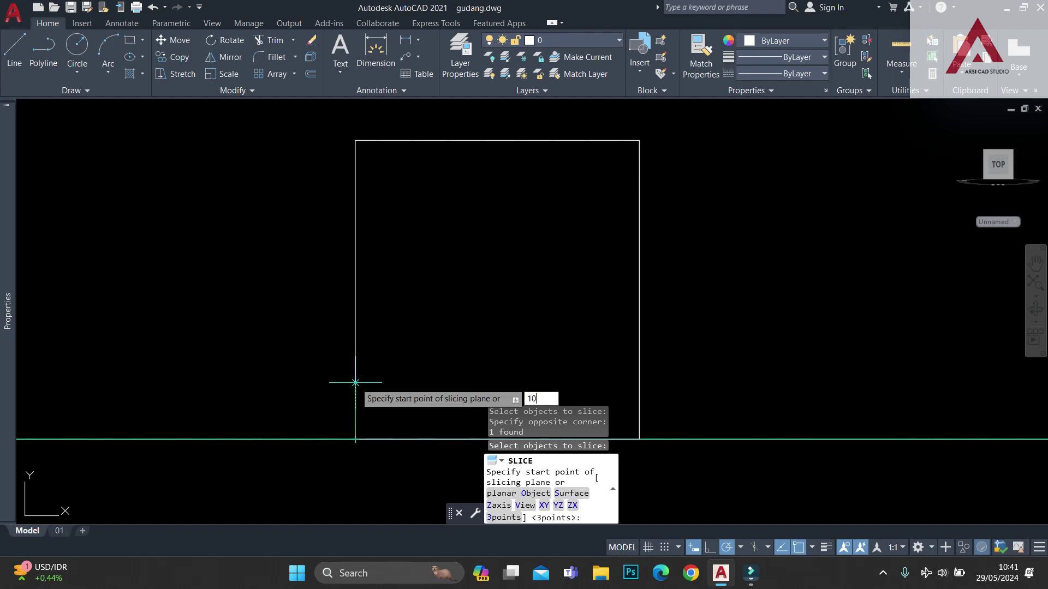
key("Return")
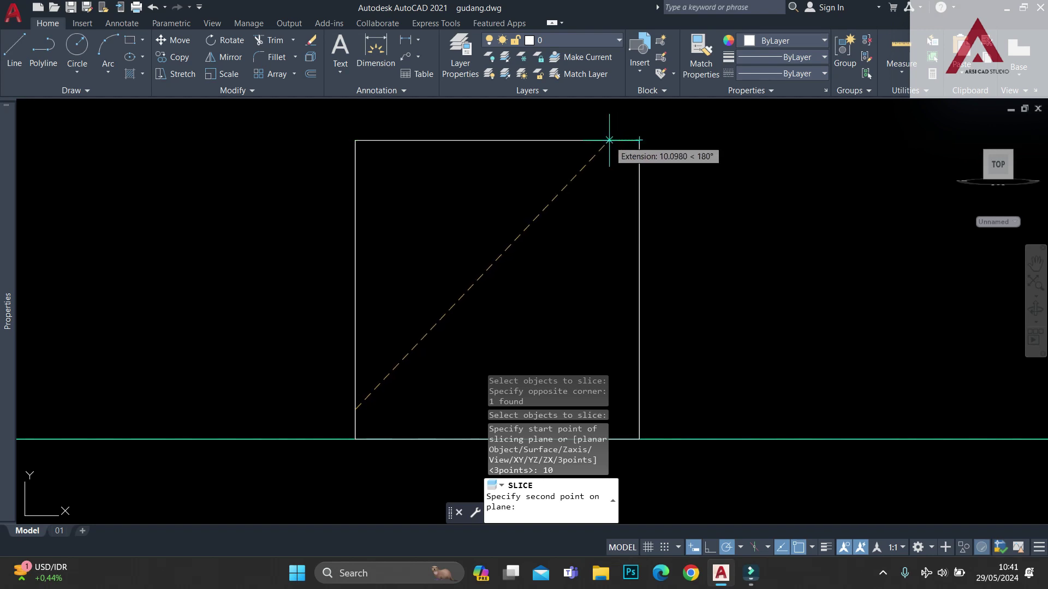
type("10")
key("Return")
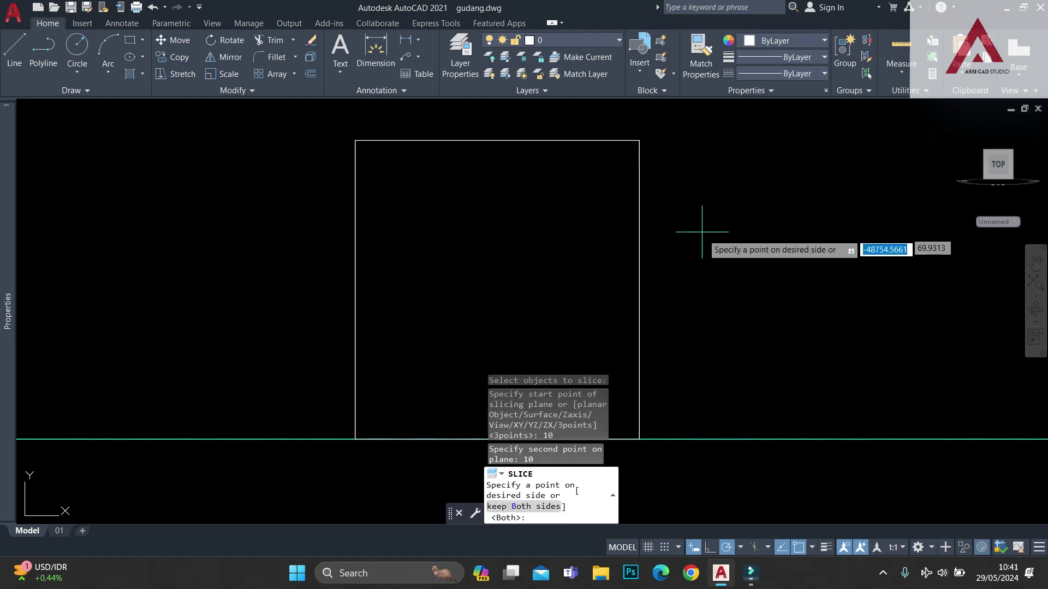
left_click(709, 285)
scroll(520, 292, "down", 4)
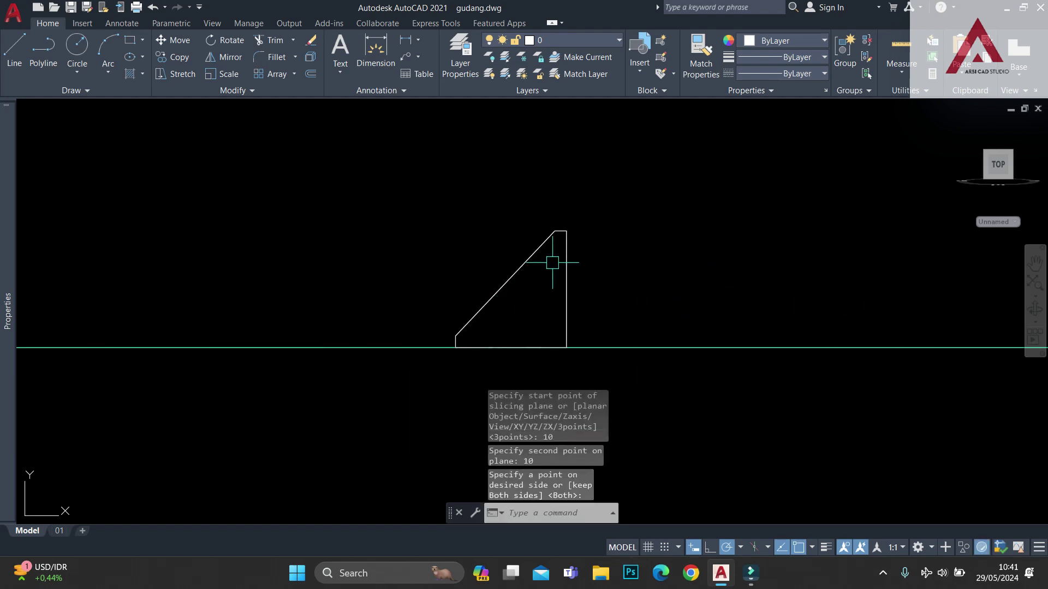
key("Escape")
Orbit into 3D and move the triangular brace onto the base plate against the web
scroll(517, 259, "down", 2)
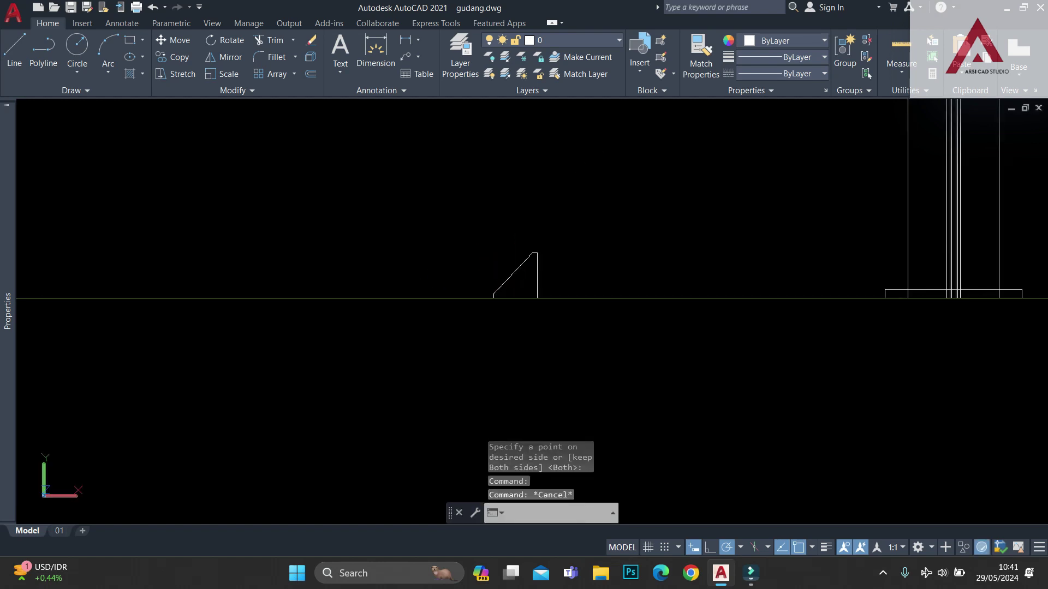
middle_click_drag(517, 259, 624, 250, "shift")
scroll(624, 250, "up", 3)
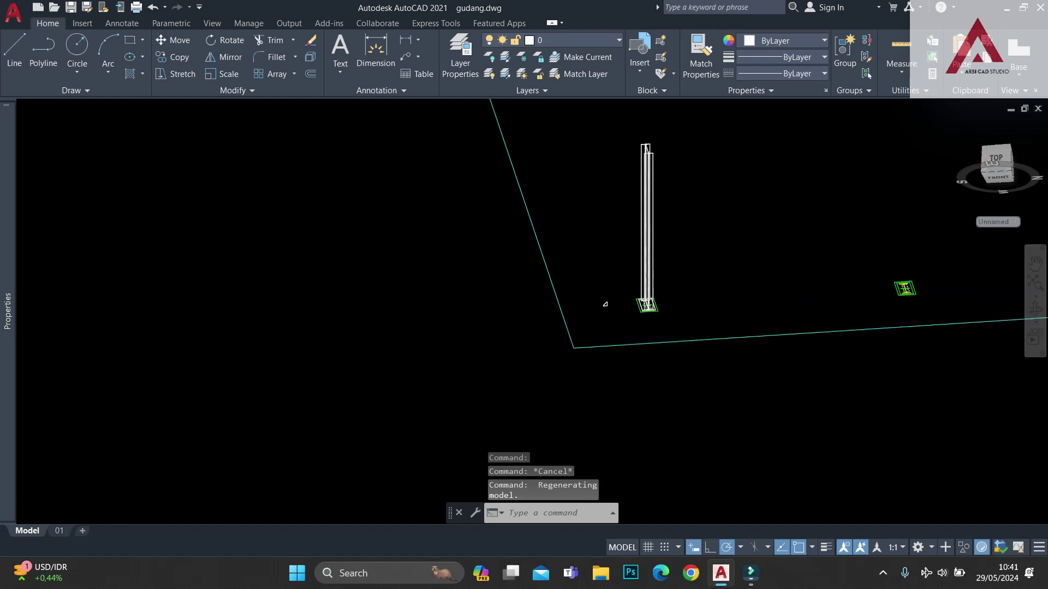
scroll(604, 304, "up", 5)
middle_click_drag(487, 297, 452, 304, "shift")
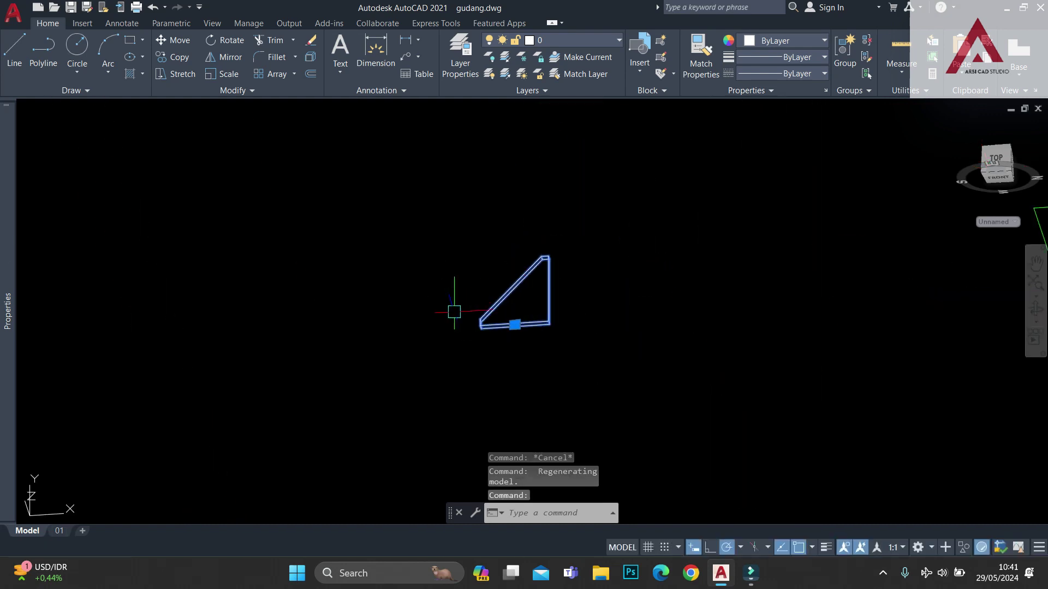
type("m")
key("Return")
mouse_move(486, 344)
middle_mouse_down("shift")
mouse_move(545, 270)
mouse_move(524, 284)
middle_mouse_up("shift")
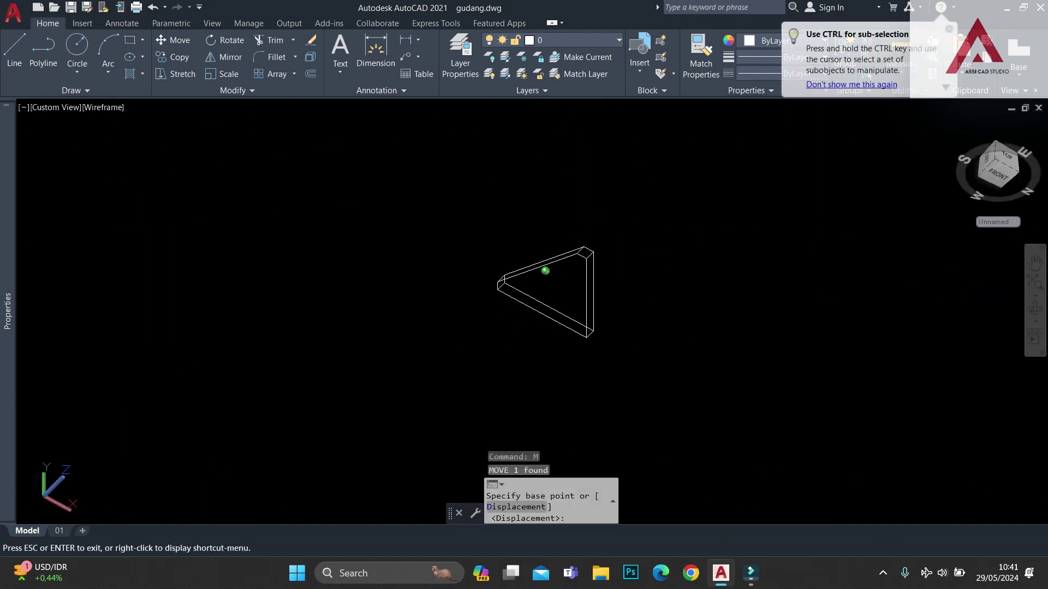
scroll(501, 322, "up", 5)
scroll(414, 295, "up", 3)
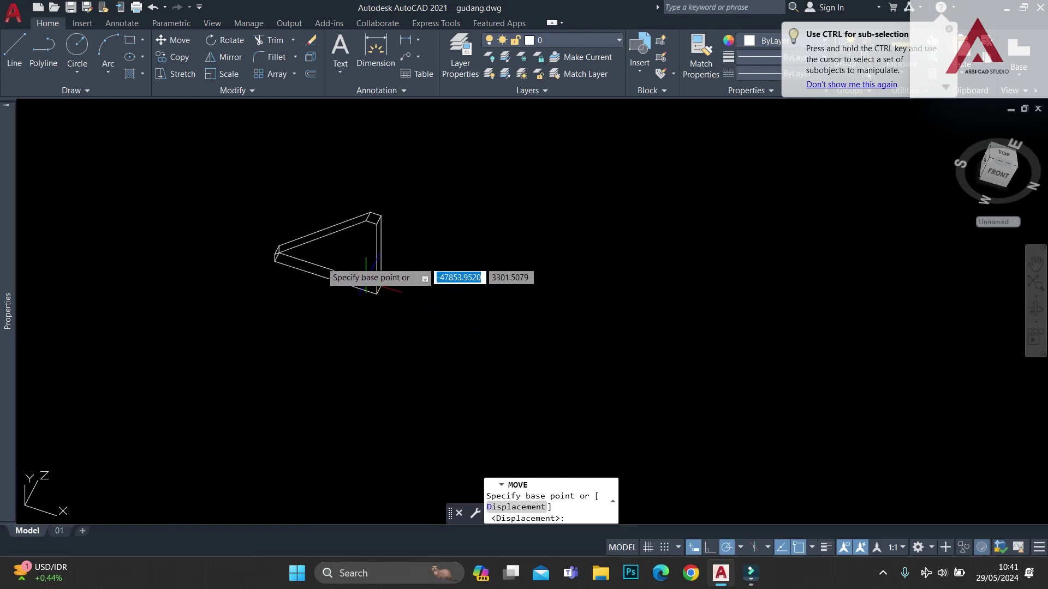
scroll(321, 300, "up", 3)
left_click(328, 304)
scroll(334, 256, "down", 5)
scroll(535, 322, "down", 3)
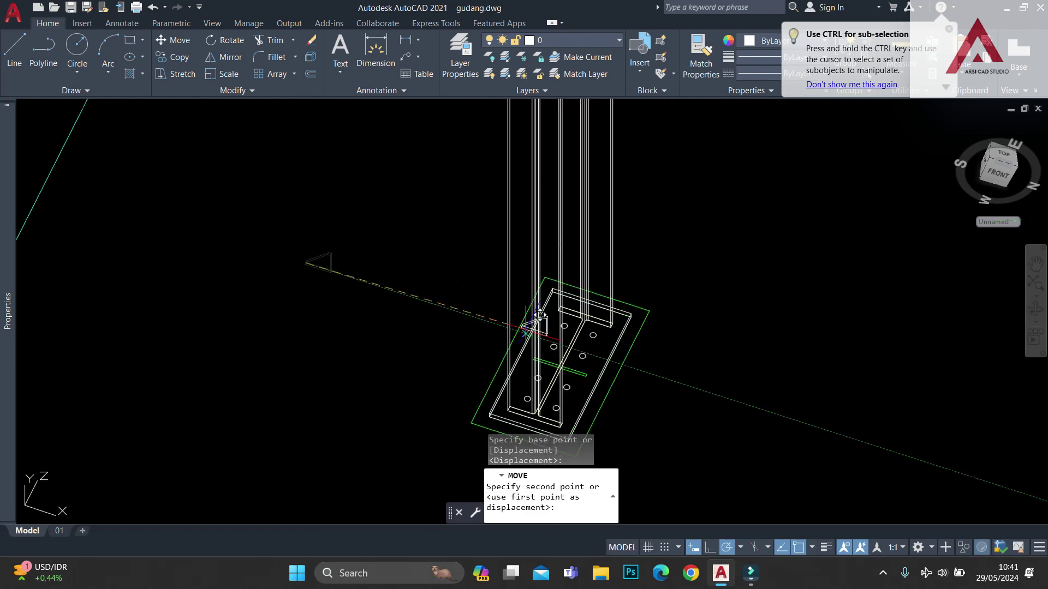
scroll(546, 376, "up", 6)
middle_click_drag(584, 423, 579, 420, "shift")
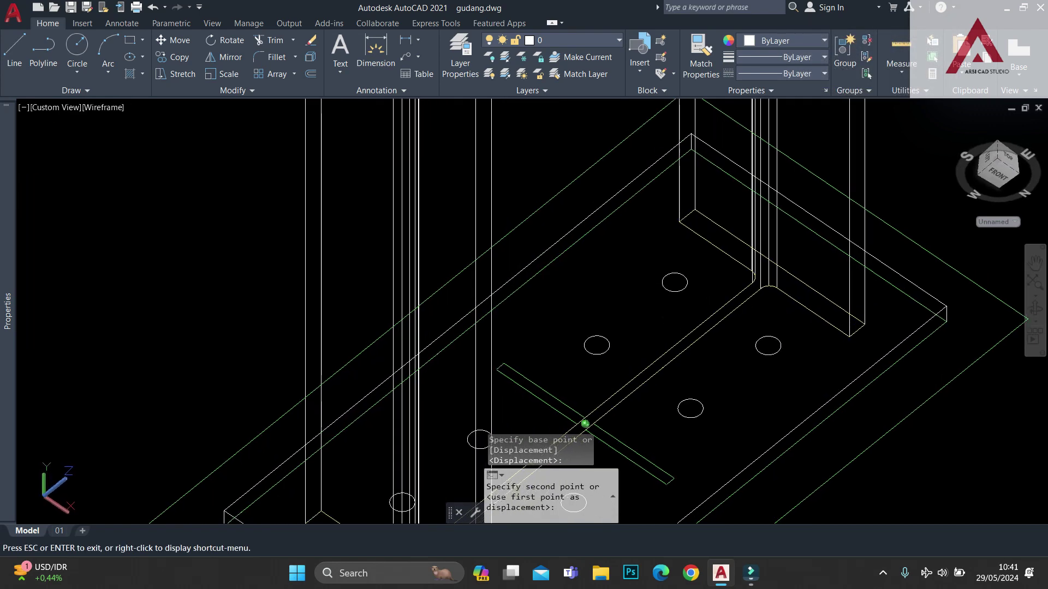
scroll(517, 363, "up", 2)
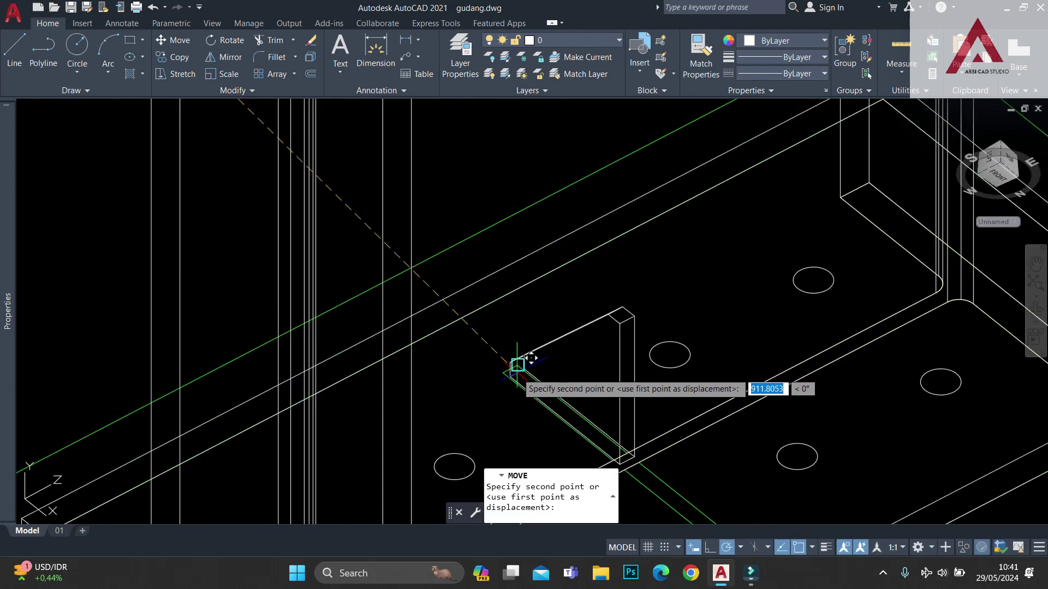
left_click(510, 360)
scroll(544, 320, "down", 2)
scroll(544, 320, "down", 2)
Move the triangular brace again to adjust its position on the base plate
left_click(527, 304)
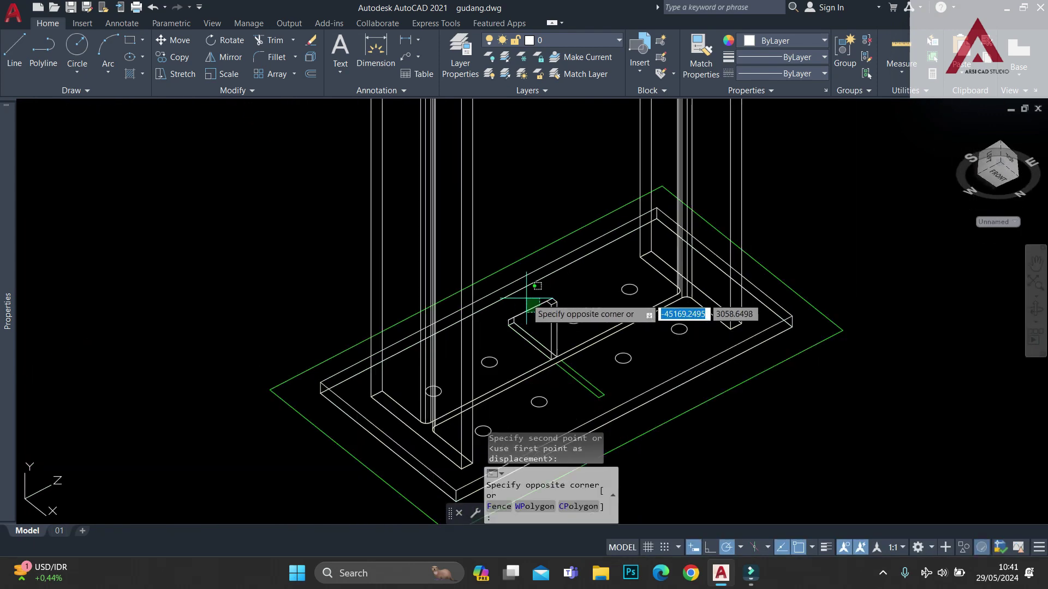
left_click(480, 347)
type("m")
key("Return")
scroll(368, 413, "up", 2)
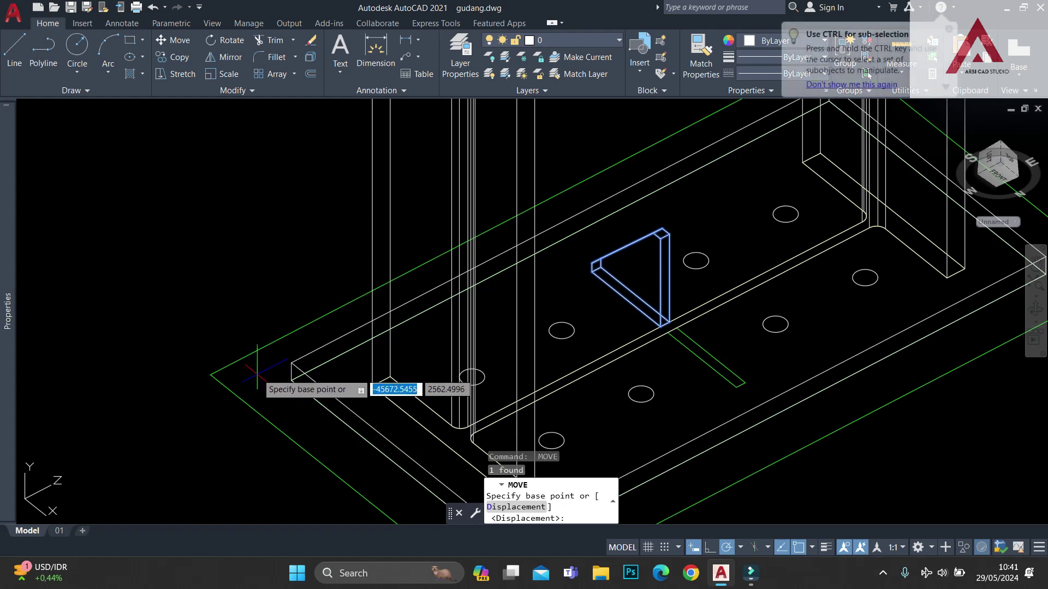
key("Escape")
scroll(365, 350, "up", 3)
type("m")
key("Return")
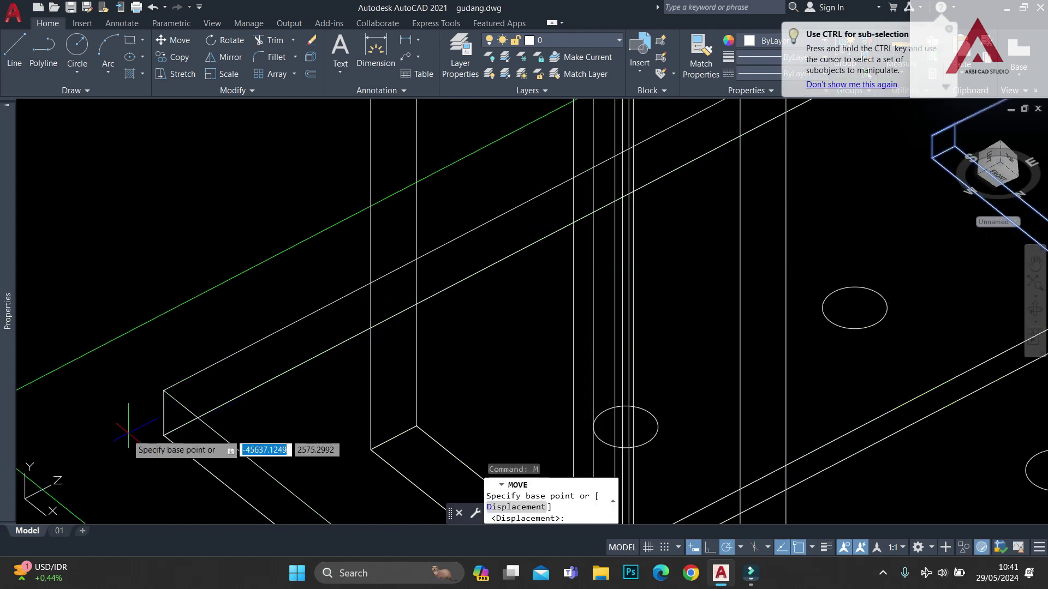
left_click(164, 433)
left_click(158, 392)
scroll(157, 392, "down", 5)
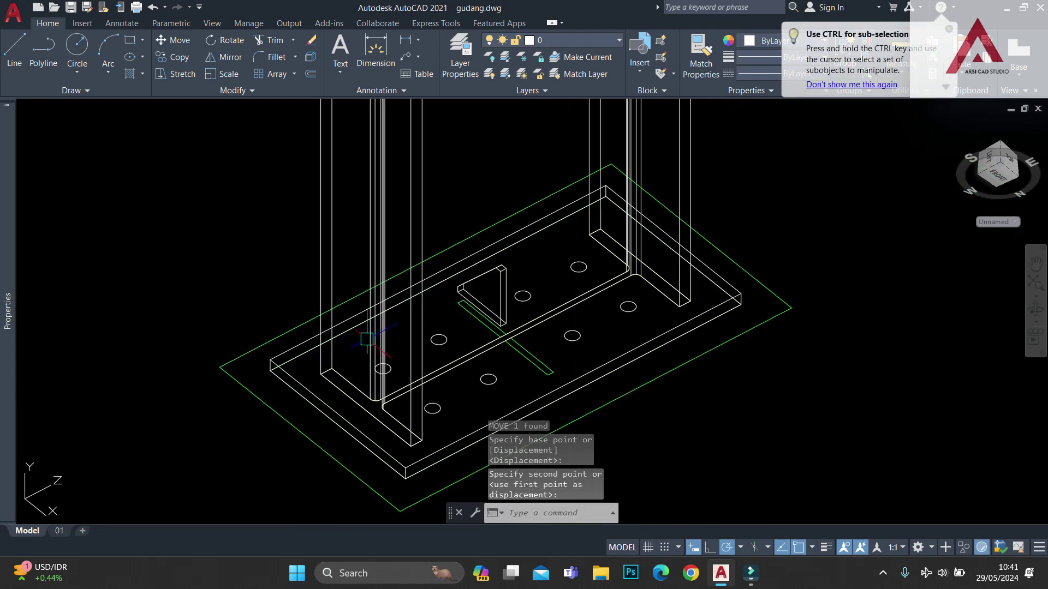
type("v")
key("Return")
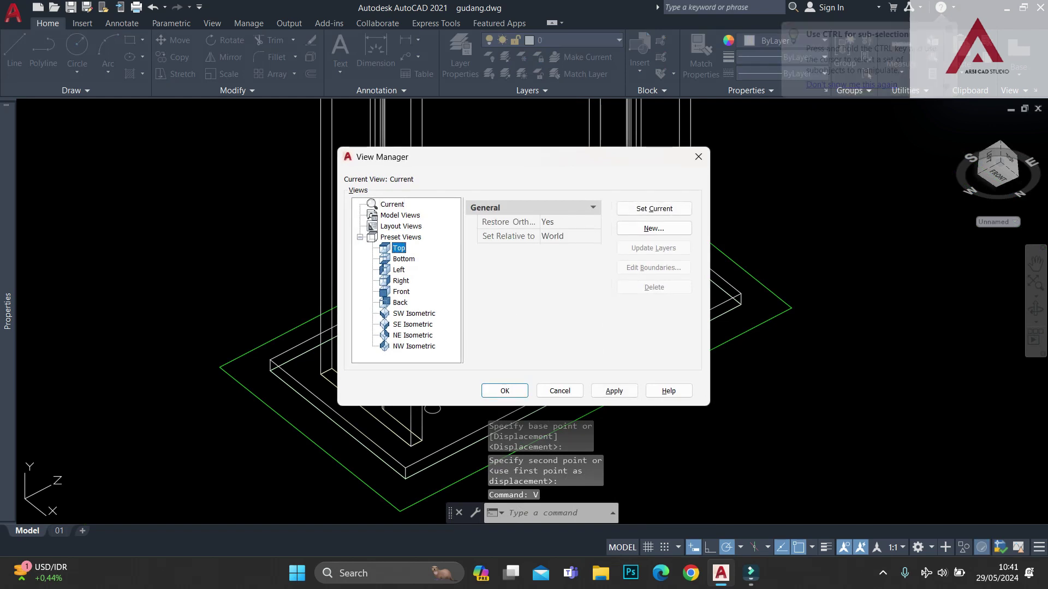
Switch to the Top view and zoom in on the column base
left_click(505, 391)
scroll(241, 508, "up", 2)
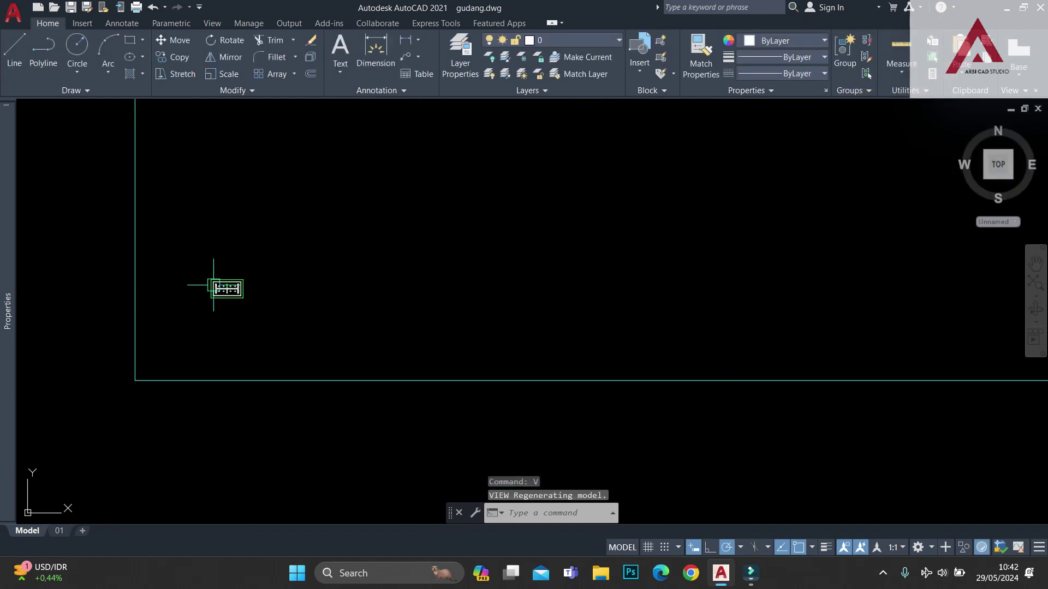
scroll(213, 286, "up", 7)
scroll(256, 292, "up", 2)
scroll(260, 290, "up", 5)
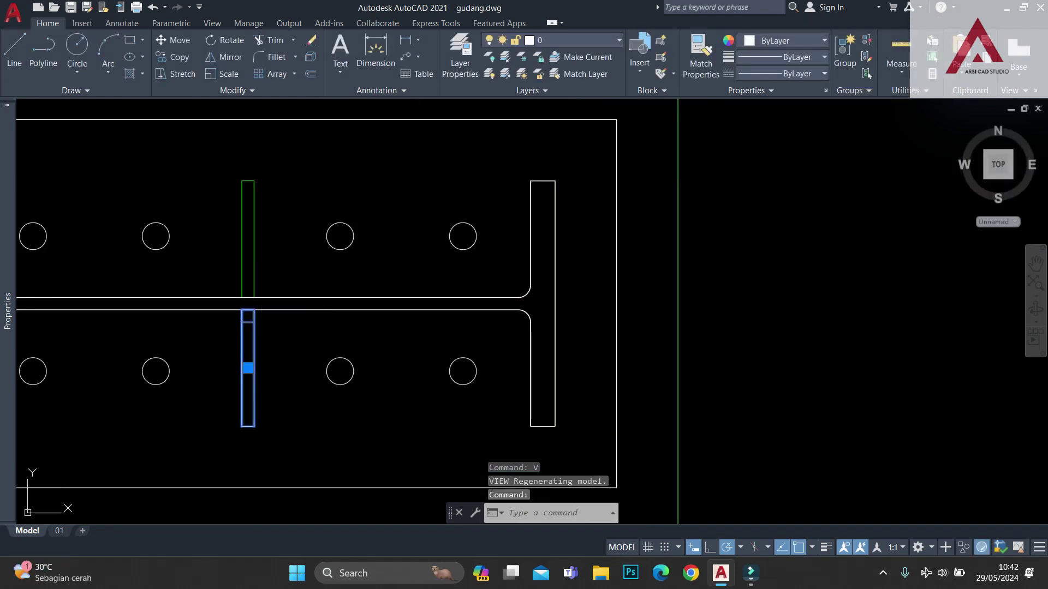
Mirror the triangular brace across the column web, keeping the original
type("mi")
key("Return")
left_click(615, 303)
left_click(729, 303)
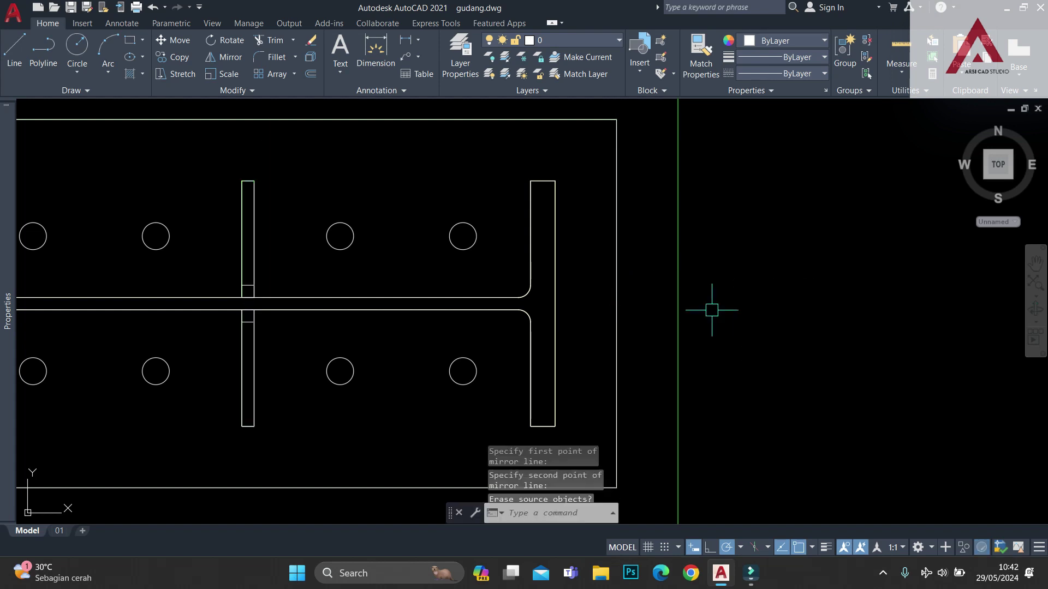
scroll(536, 286, "down", 6)
middle_click_drag(468, 358, 422, 335, "shift")
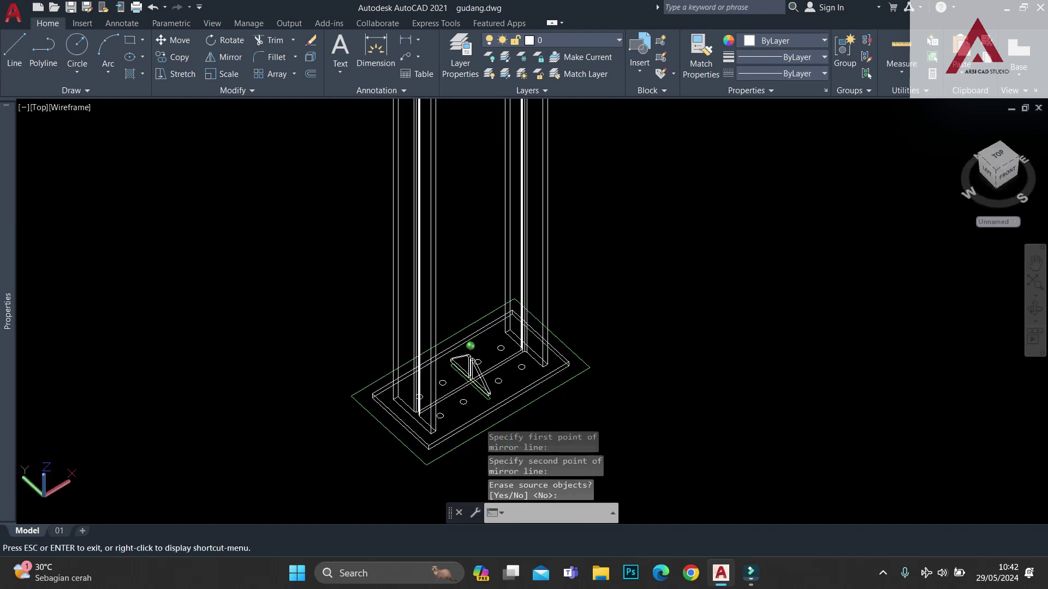
key("Return")
Select the columns, base plate outlines and triangular braces at the column base
scroll(424, 281, "up", 7)
left_click(440, 128)
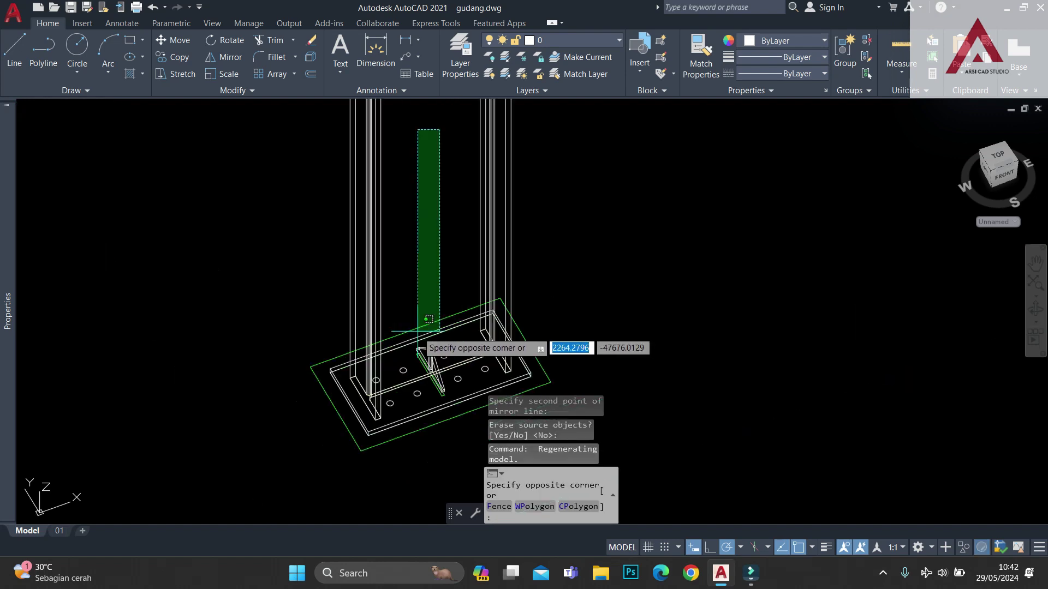
left_click(417, 344)
scroll(434, 377, "up", 1)
scroll(434, 376, "up", 2)
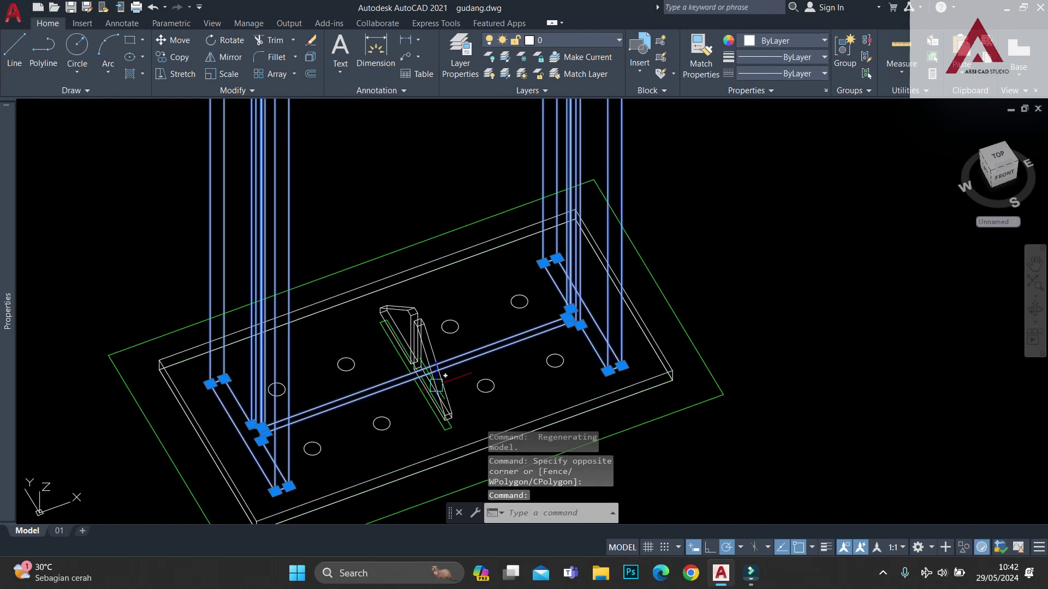
left_click(667, 369)
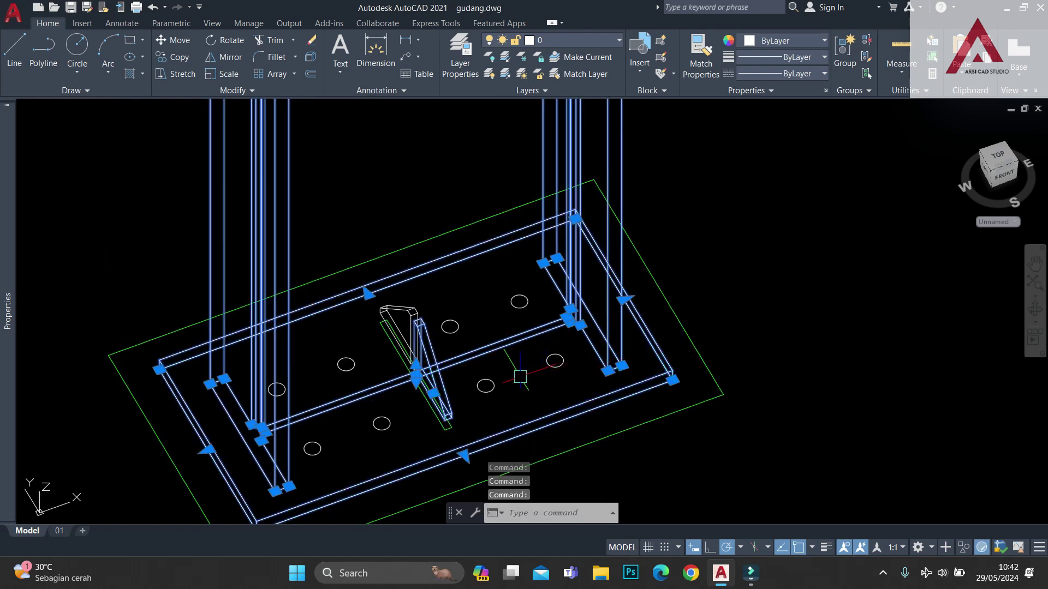
middle_click_drag(520, 376, 458, 313, "shift")
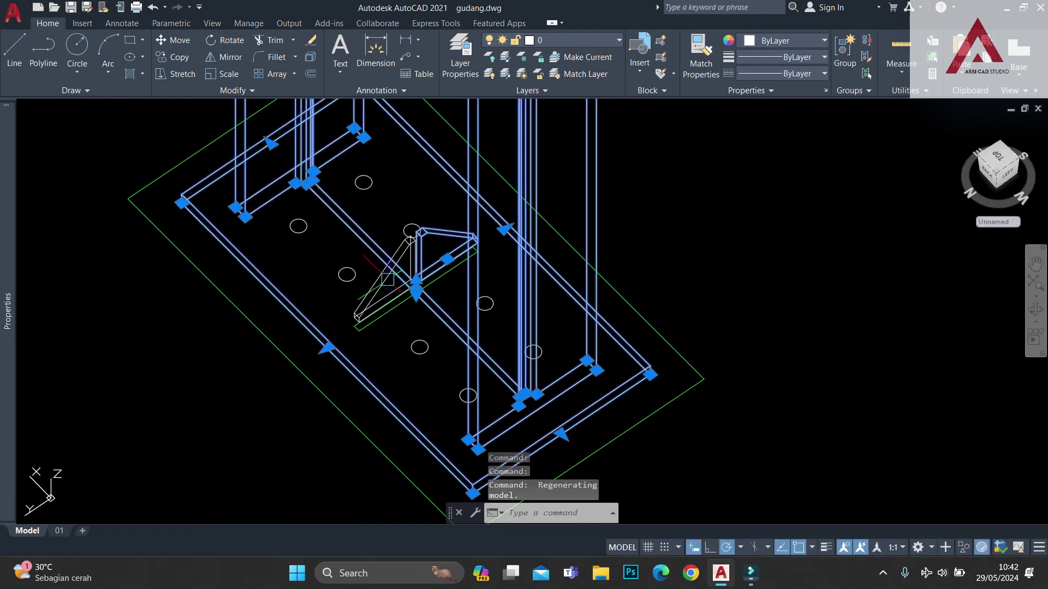
left_click(389, 277)
type("B")
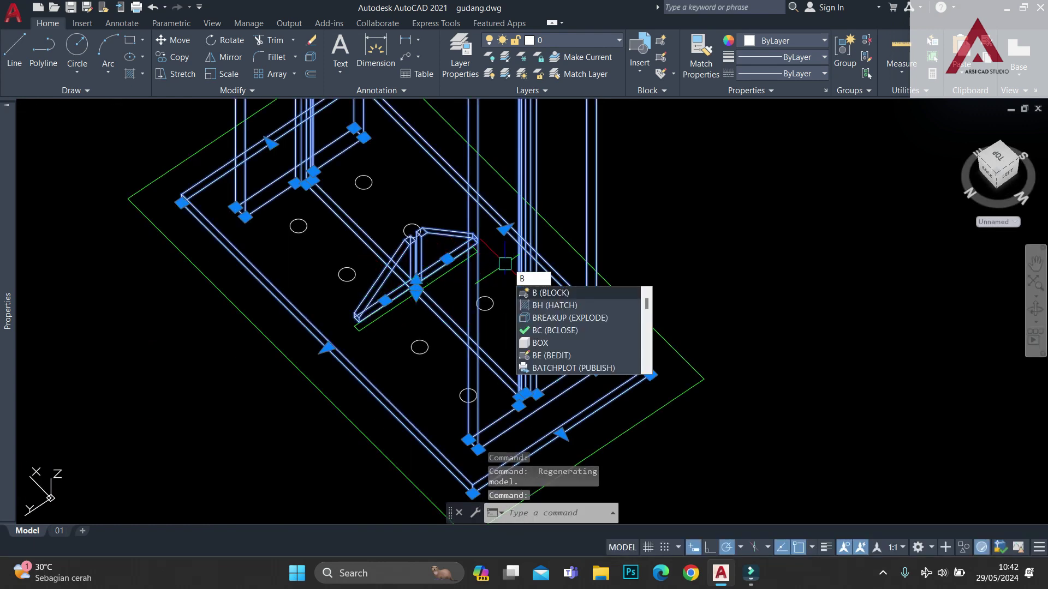
Define the column, base plate and gussets as block KOLOM WF, base point on the plate
key("Return")
type("KOLOM WF")
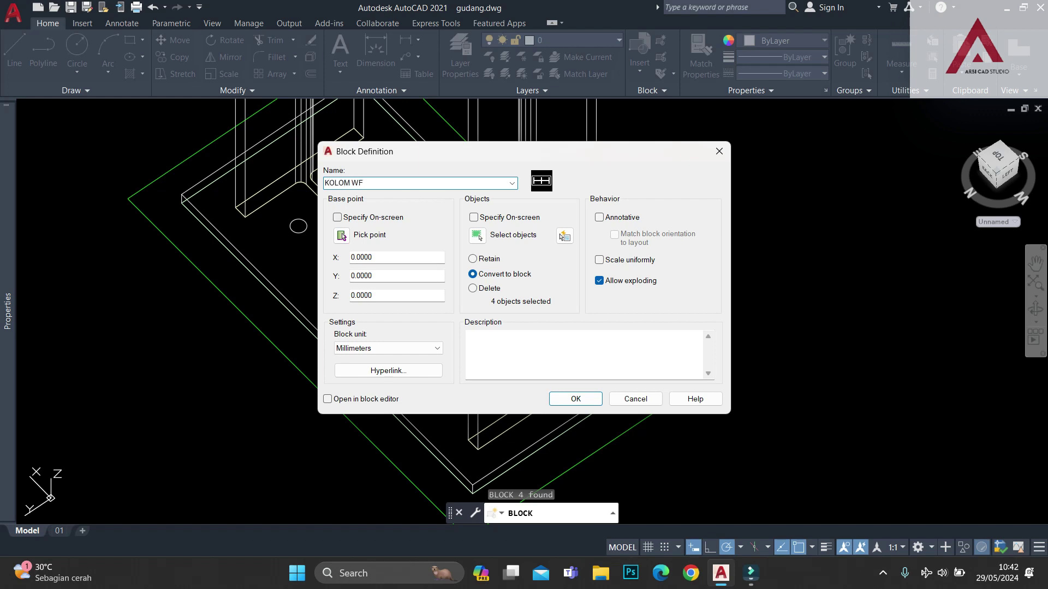
left_click(342, 236)
scroll(388, 249, "down", 3)
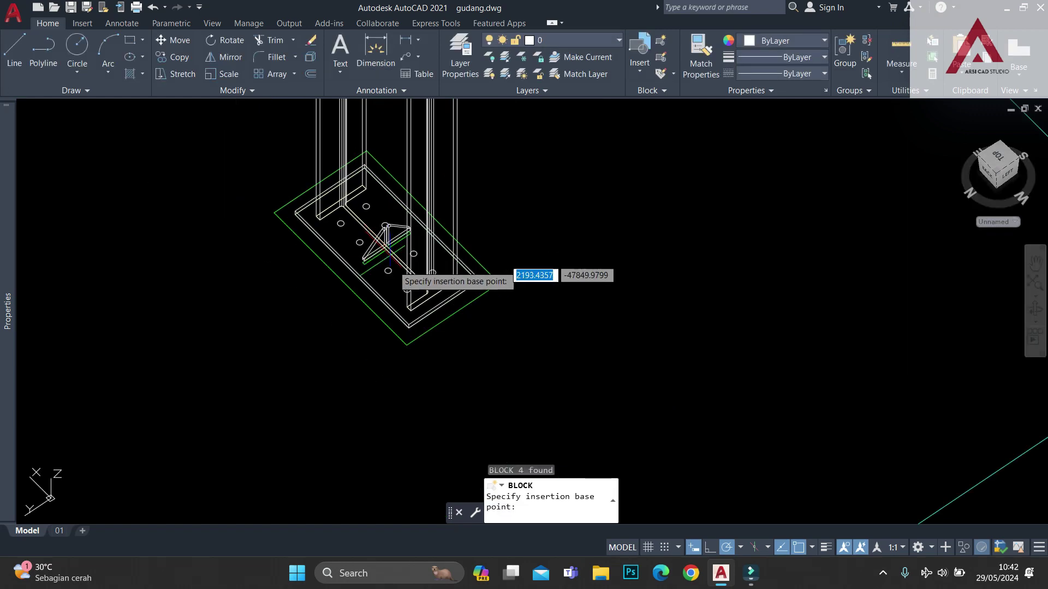
left_click(387, 248)
left_click(576, 399)
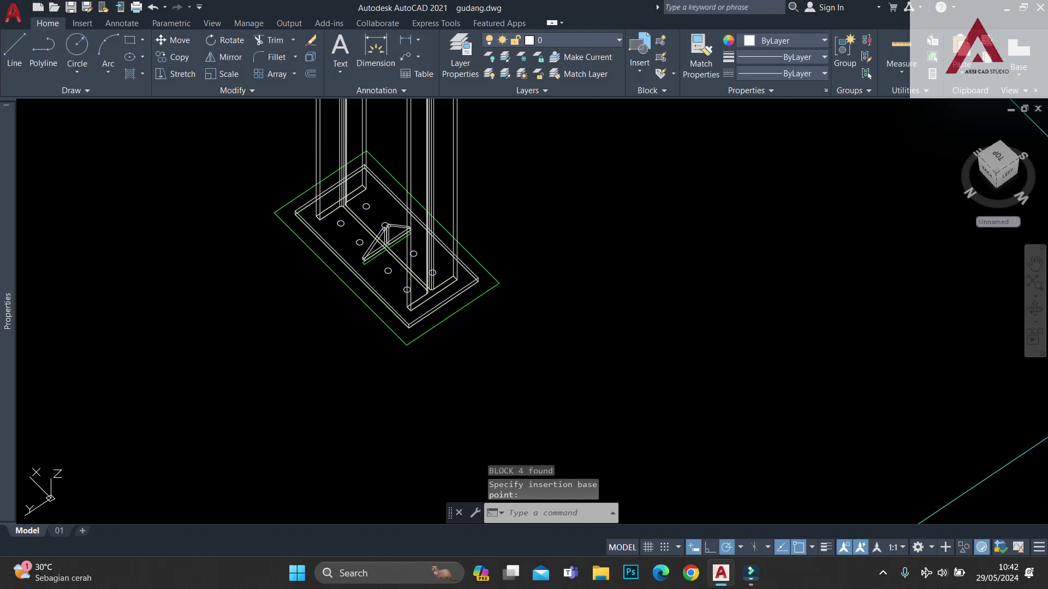
Draw a 1000-high box, roughly 700 by 400 in plan, under the base plate
type("box")
key("Return")
left_click(406, 345)
scroll(363, 185, "up", 4)
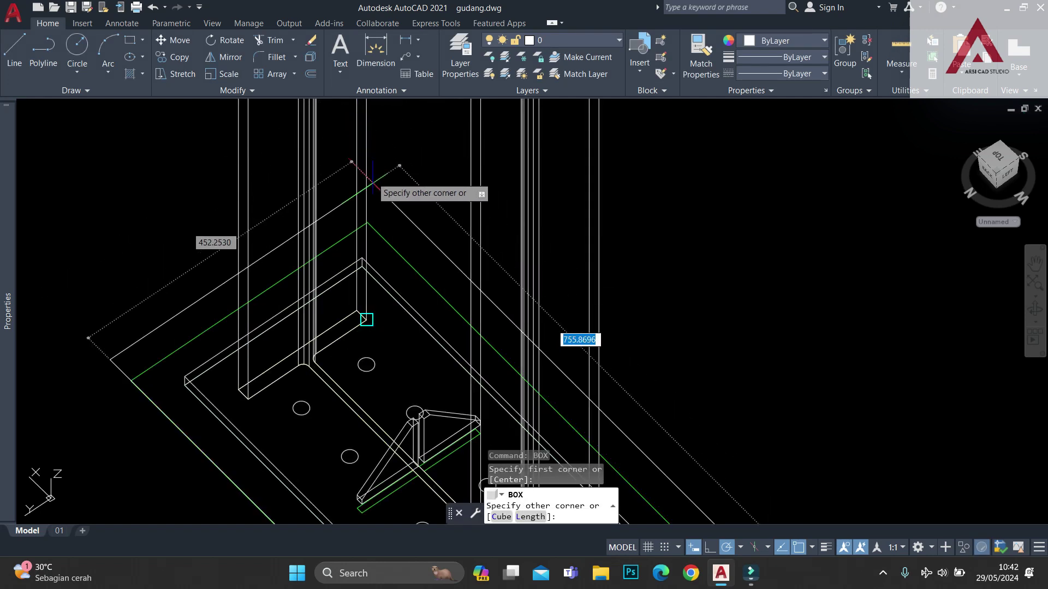
left_click(367, 223)
scroll(218, 328, "down", 4)
scroll(257, 215, "down", 2)
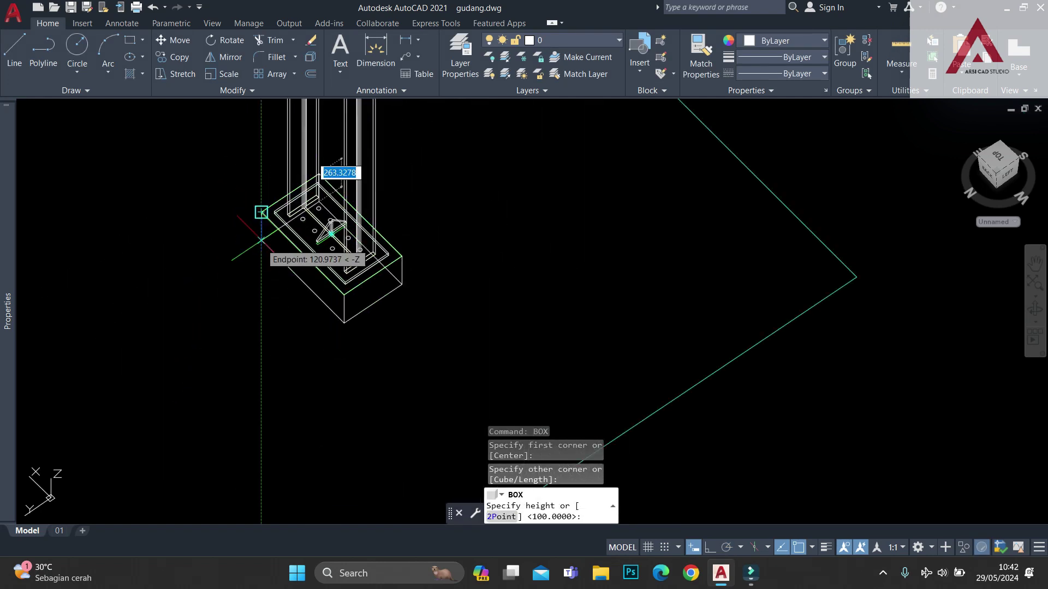
key("Return")
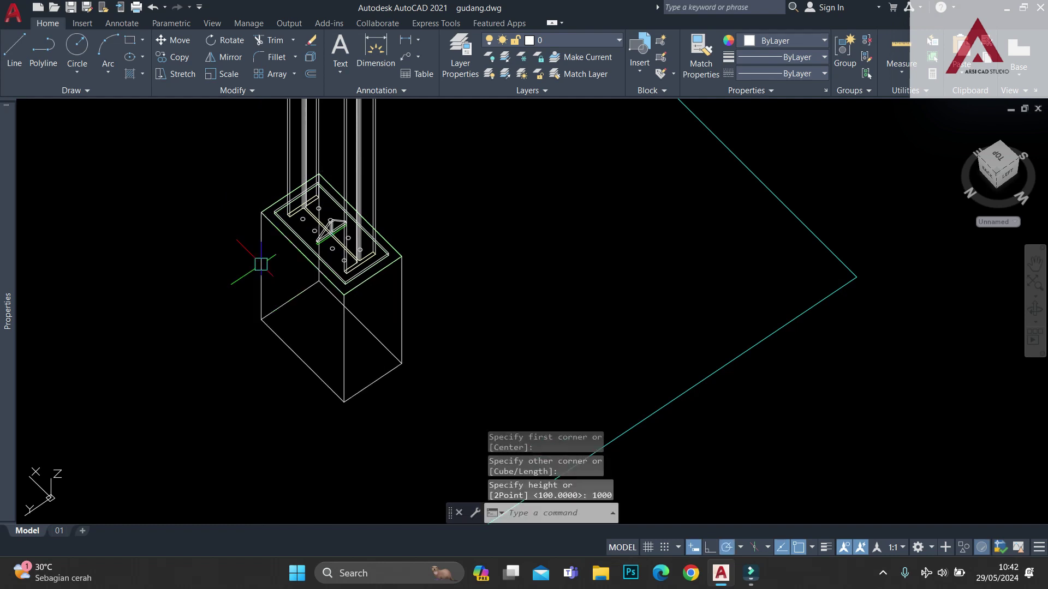
Window-select the pedestal box and base plate together
scroll(416, 329, "down", 5)
scroll(393, 300, "up", 3)
left_click(382, 333)
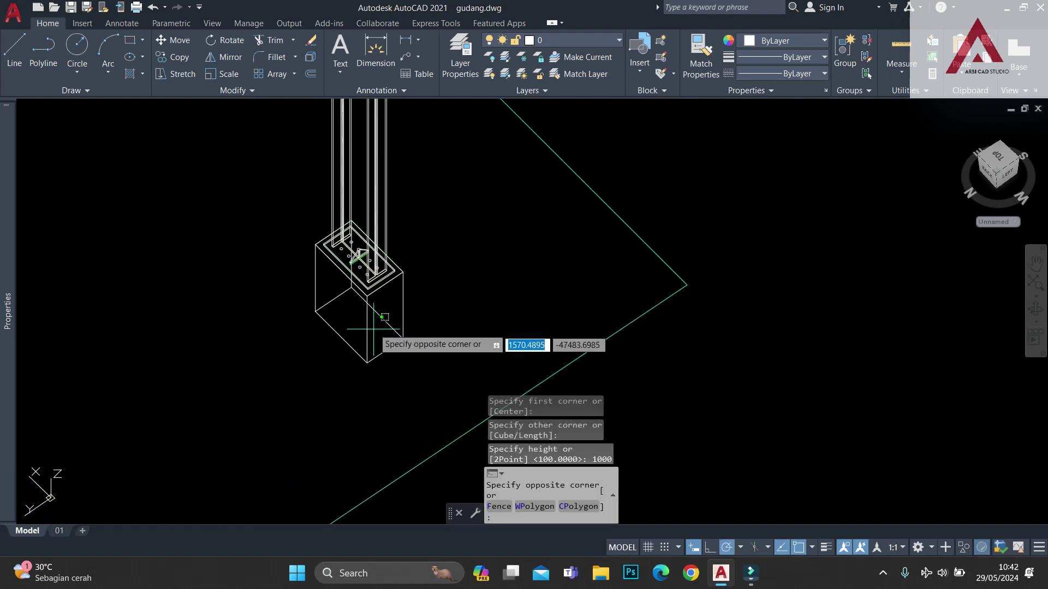
left_click(424, 265)
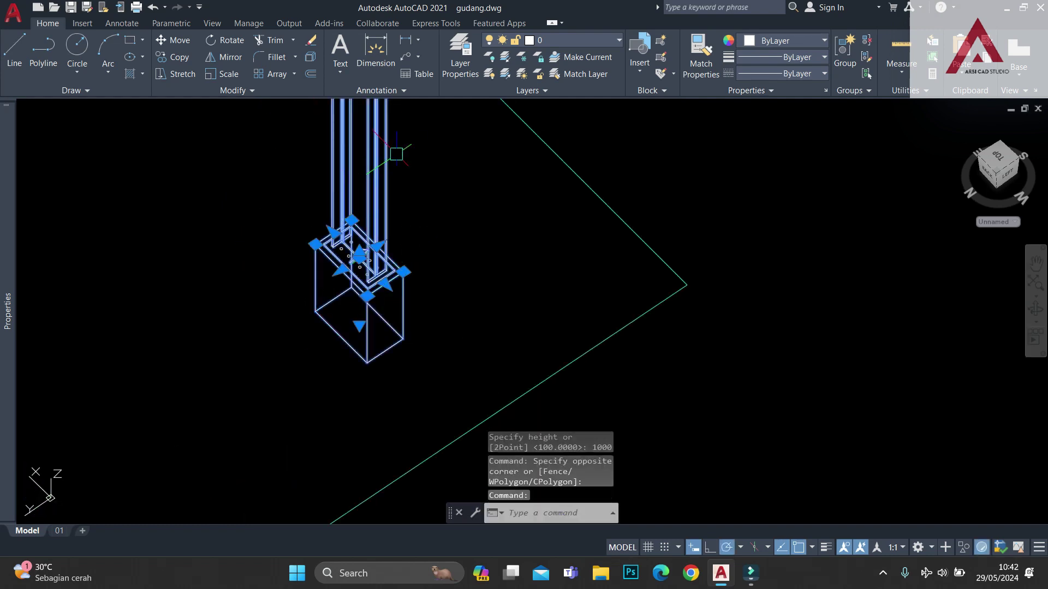
type("B")
Reselect the pedestal box and base plate and save them as block PEDESTAL KOLOM
key("Return")
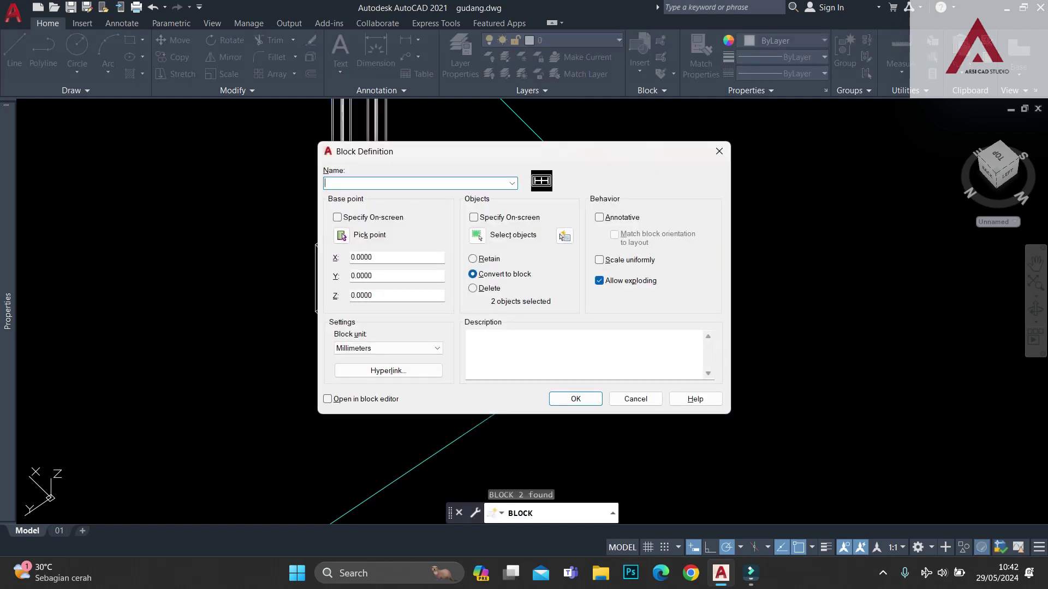
key("Escape")
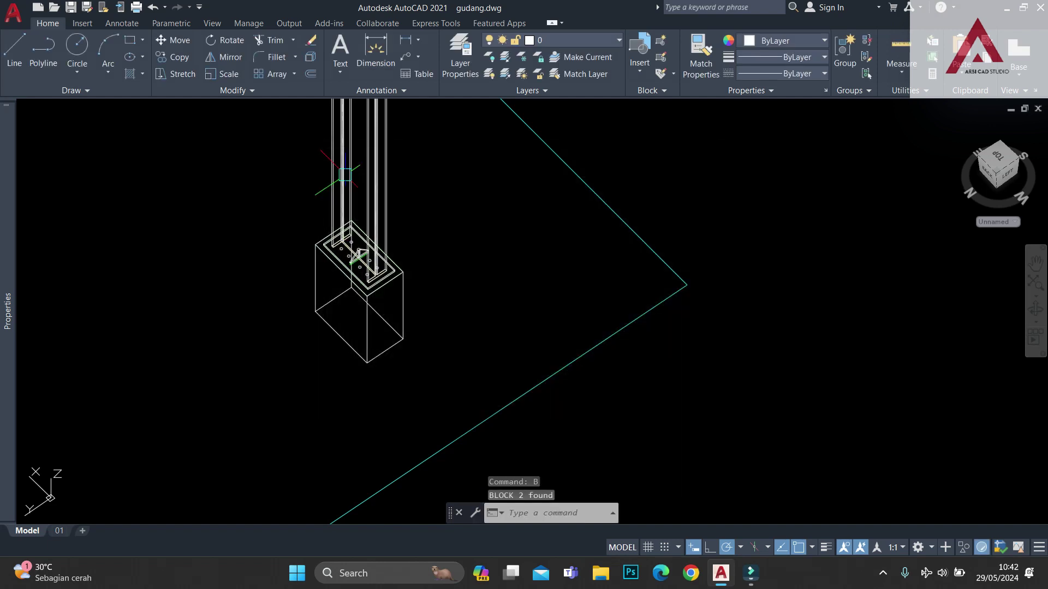
left_click(376, 356)
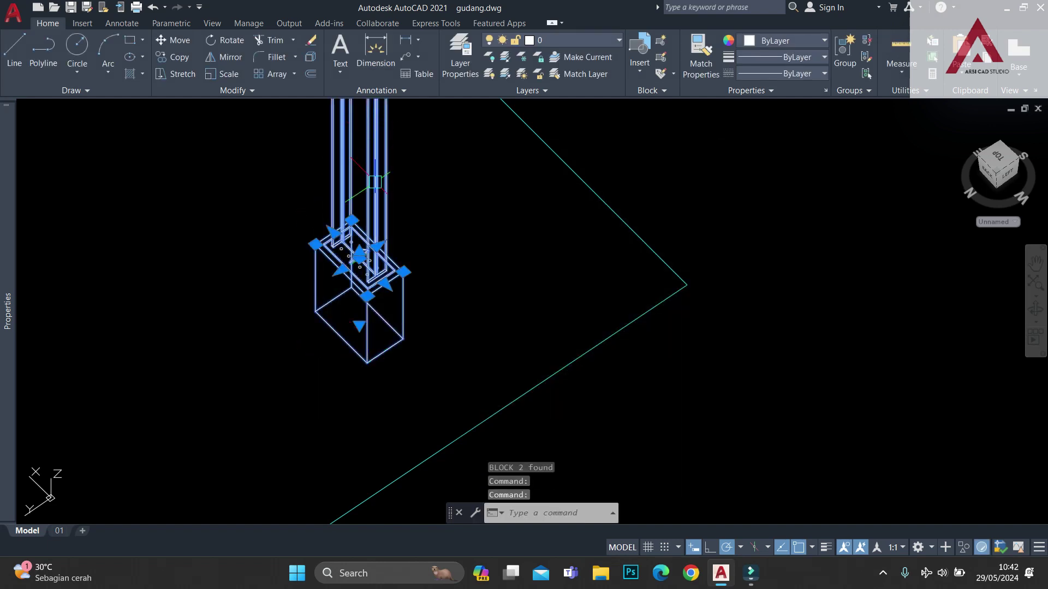
type("B")
key("Return")
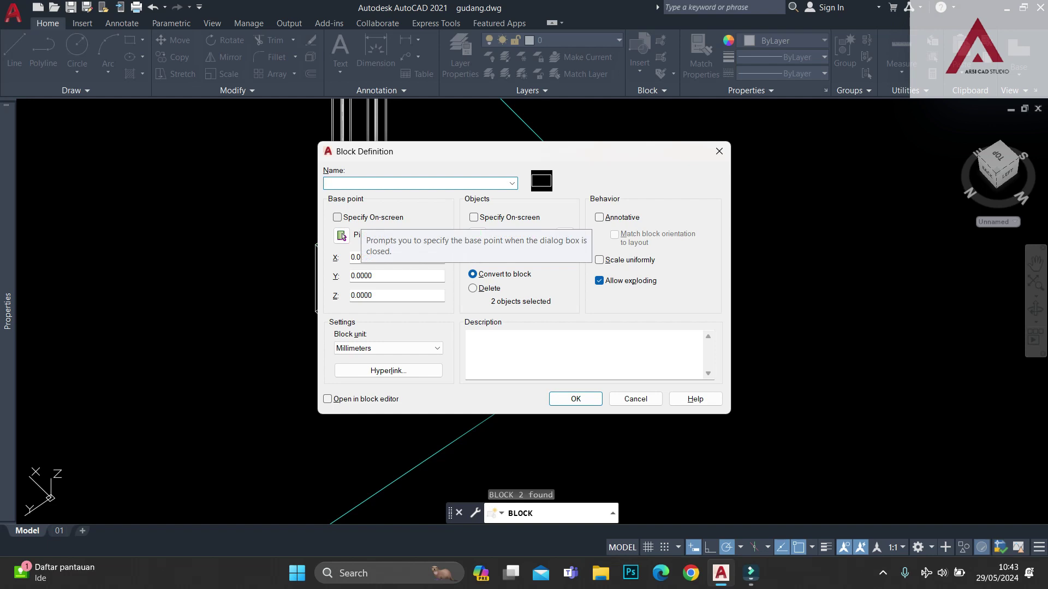
type("PEDESTAL KOLOM")
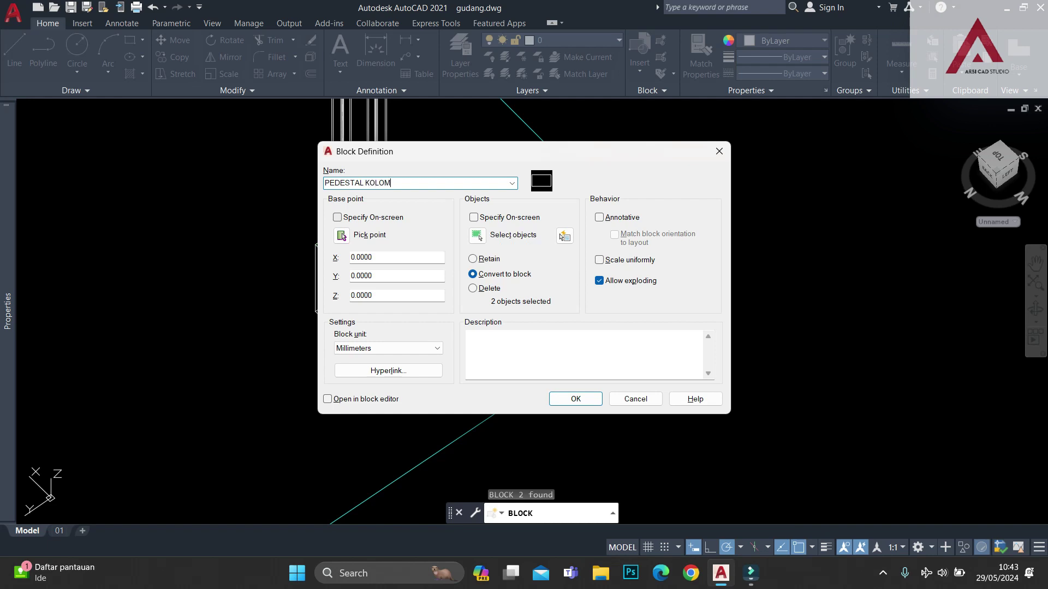
key("Return")
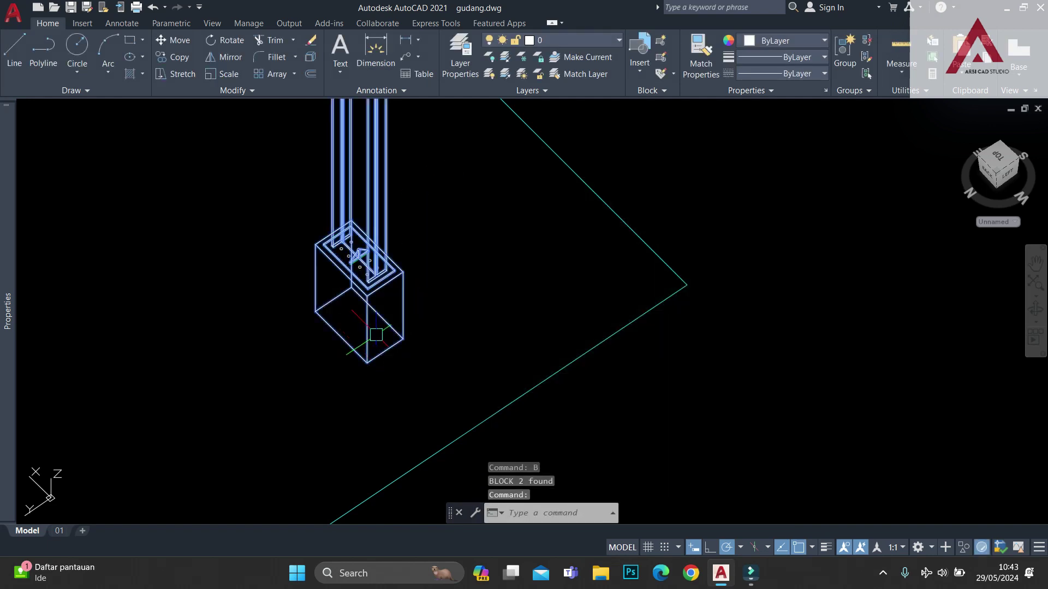
mouse_move(358, 255)
middle_mouse_down("shift")
mouse_move(664, 349)
mouse_move(323, 373)
mouse_move(323, 263)
middle_mouse_up("shift")
Cancel a stray command and switch the viewport to the Right preset view
scroll(703, 333, "up", 2)
scroll(424, 357, "up", 5)
key("BackSpace")
key("BackSpace")
type("c")
key("Escape")
scroll(323, 373, "down", 10)
type("v")
key("Return")
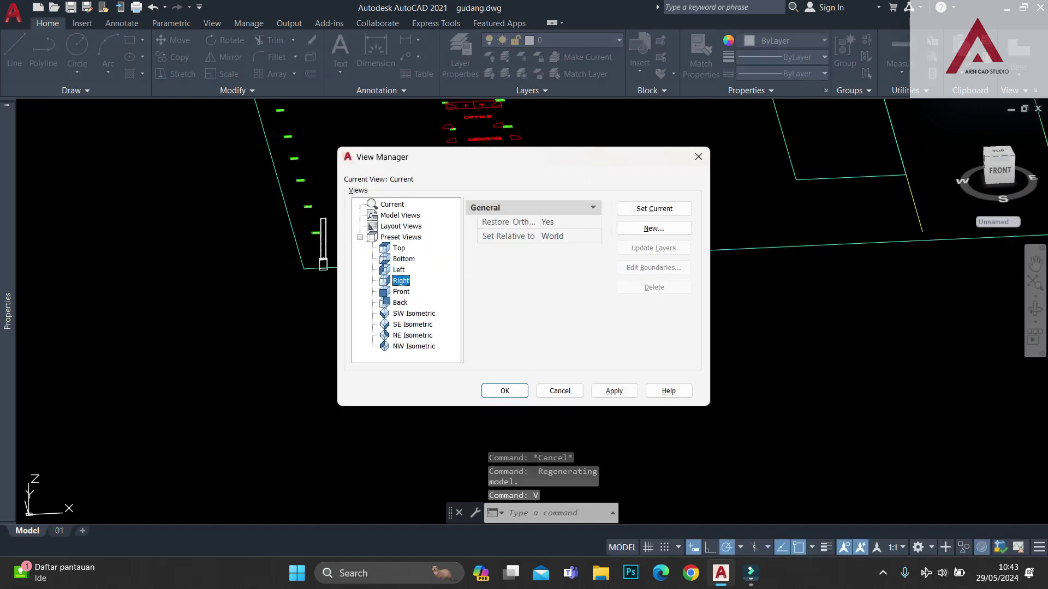
left_click(505, 391)
Copy the left column 20000 along, then undo the misplaced copy
type("x")
key("Return")
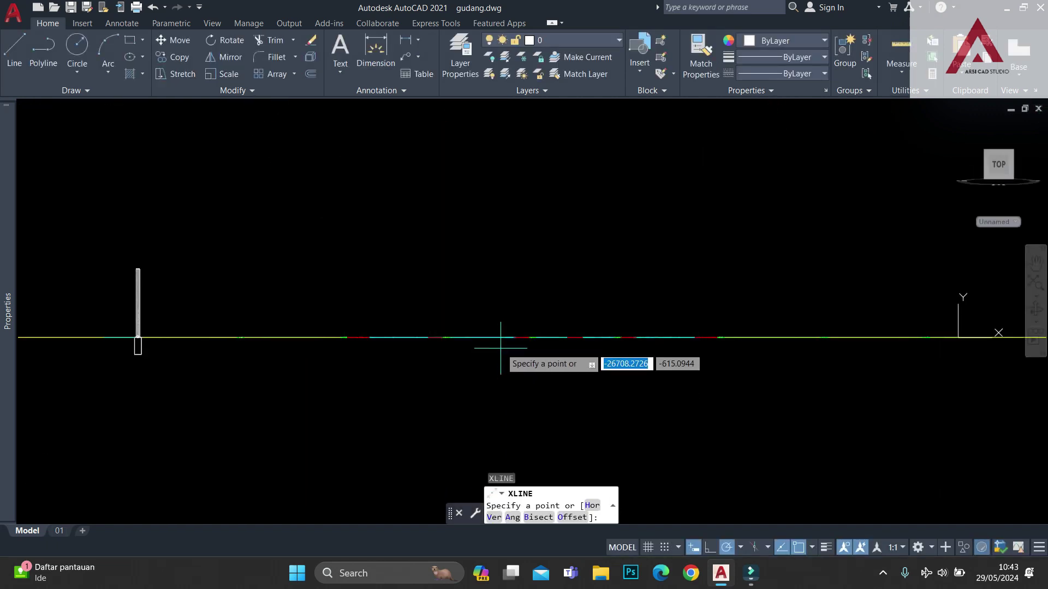
type("v")
key("Return")
key("Escape")
left_click(143, 345)
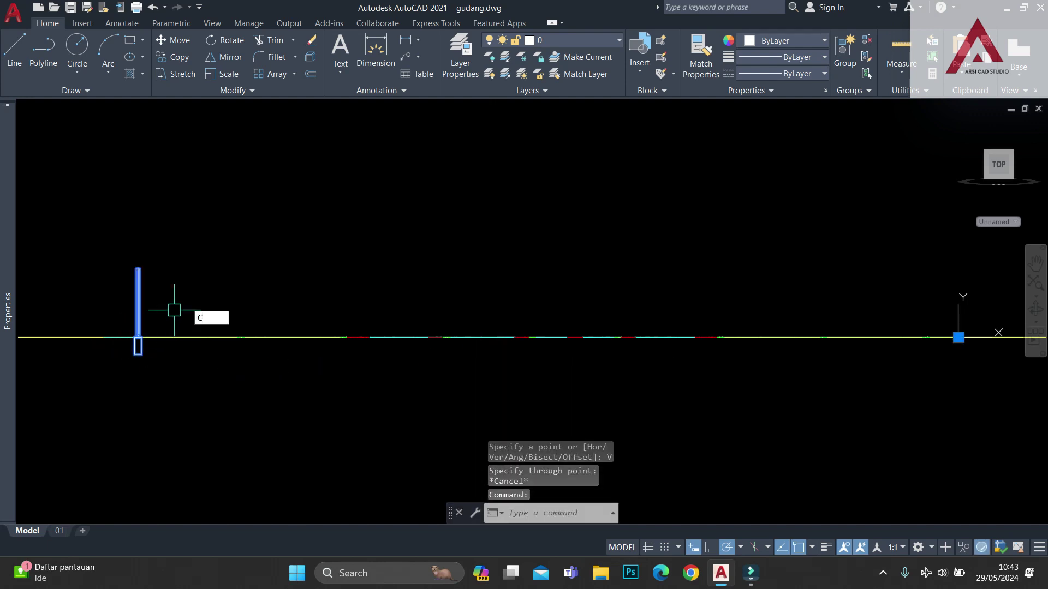
type("o")
key("Return")
left_click(243, 248)
type("20000")
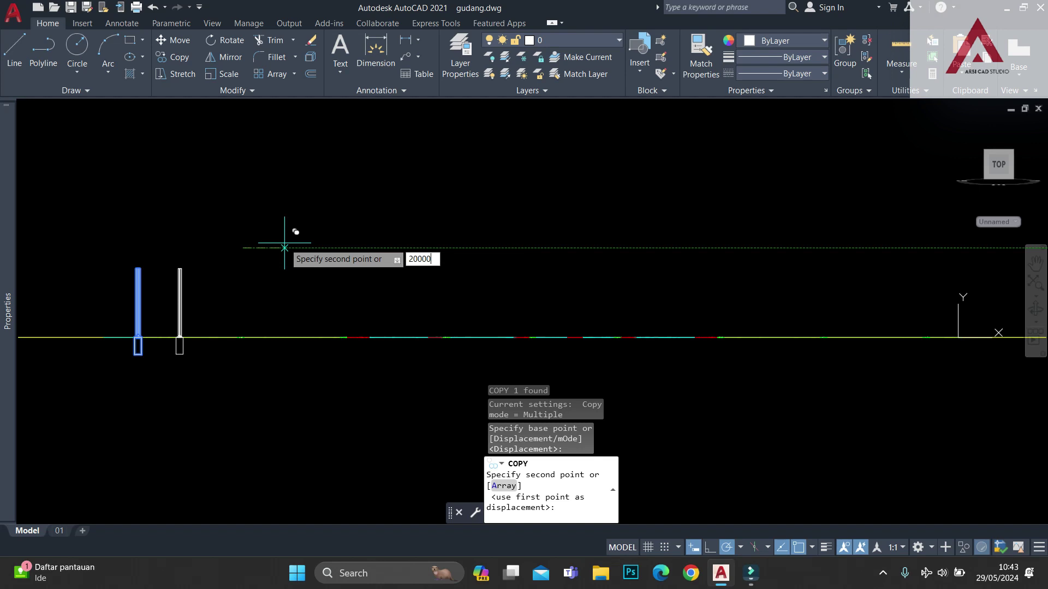
key("Return")
middle_click_drag(284, 238, 305, 283, "shift")
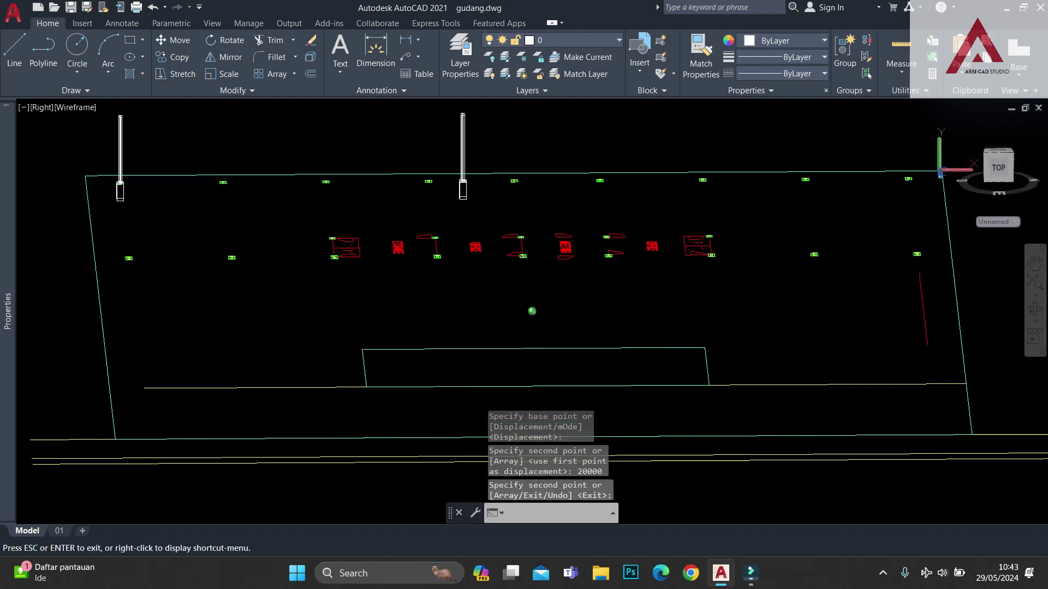
key("Escape")
key("ctrl+z")
key("ctrl+z")
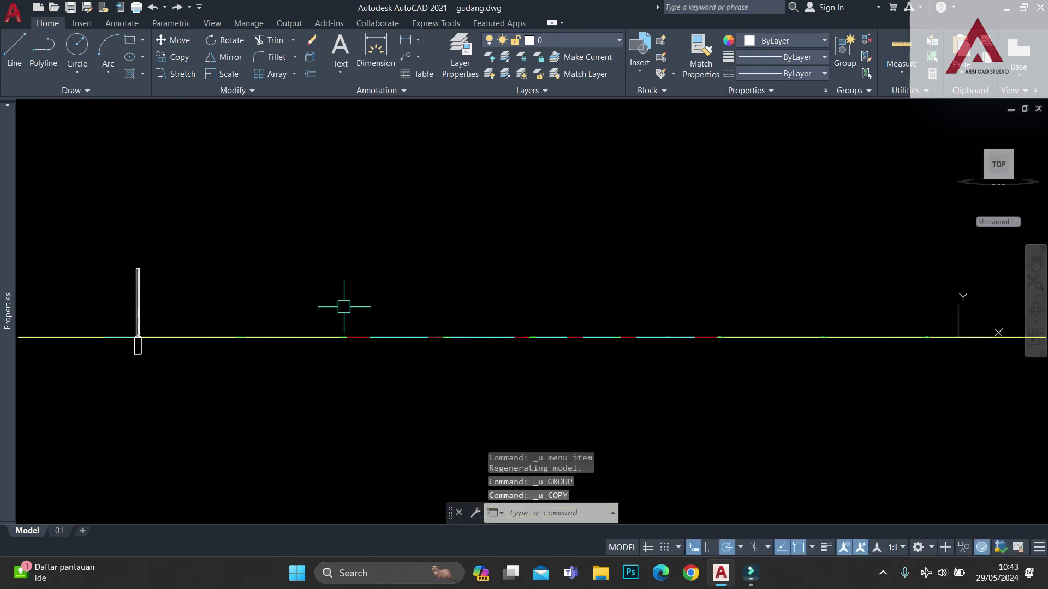
Set the viewport to the Front preset view
type("v")
key("Return")
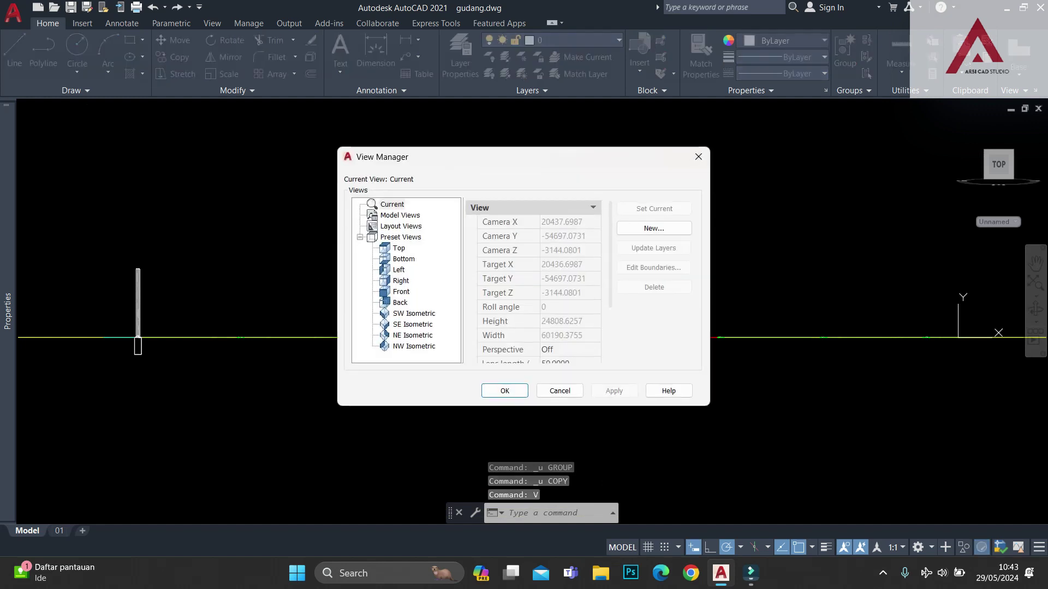
key("f")
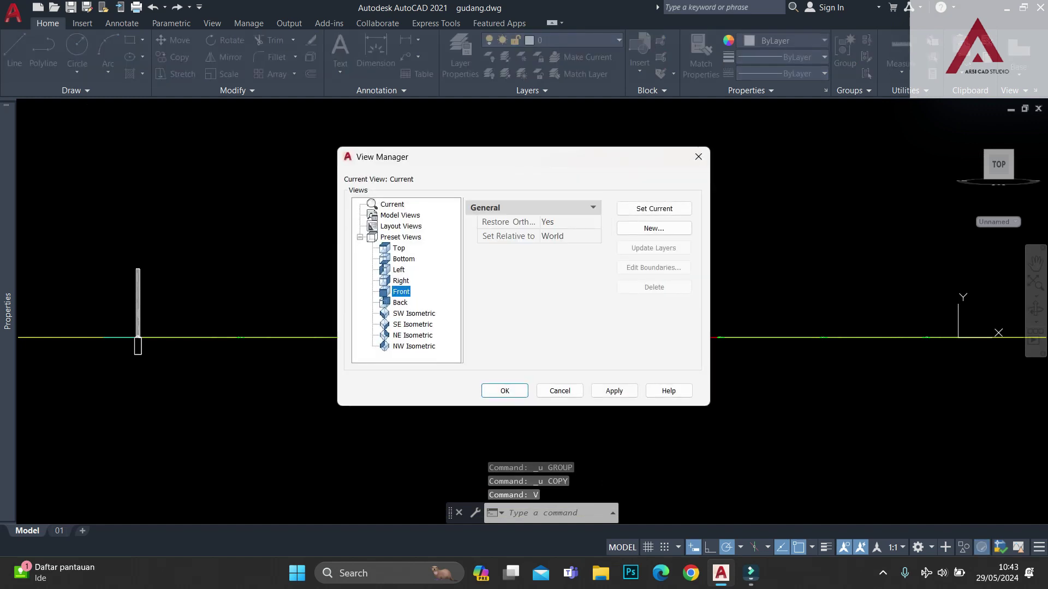
left_click(506, 386)
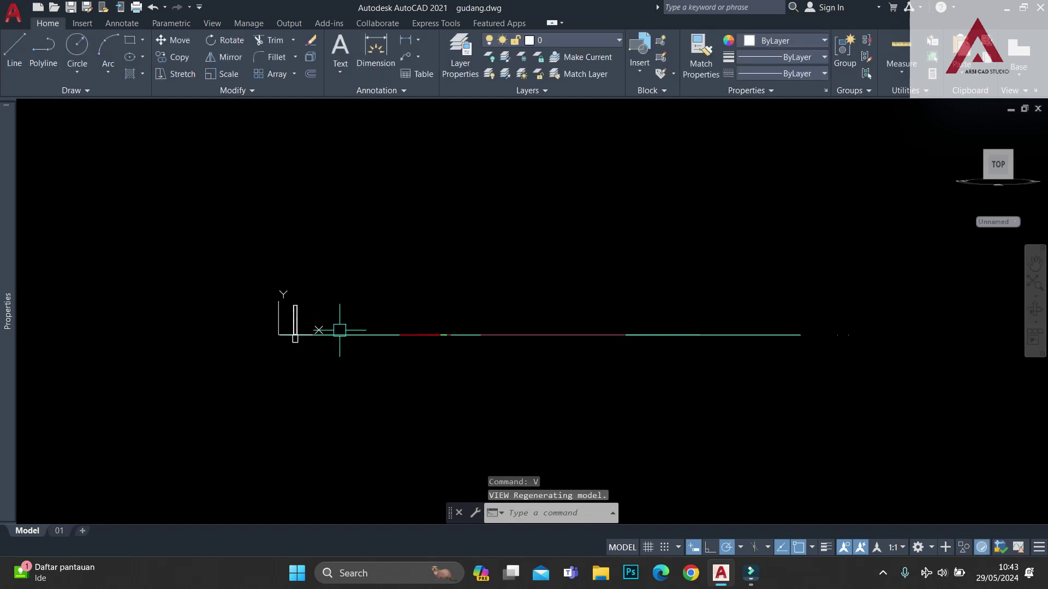
Copy the column from its foot 20000 to the right and clear the selection
type("Co")
key("Return")
left_click(342, 287)
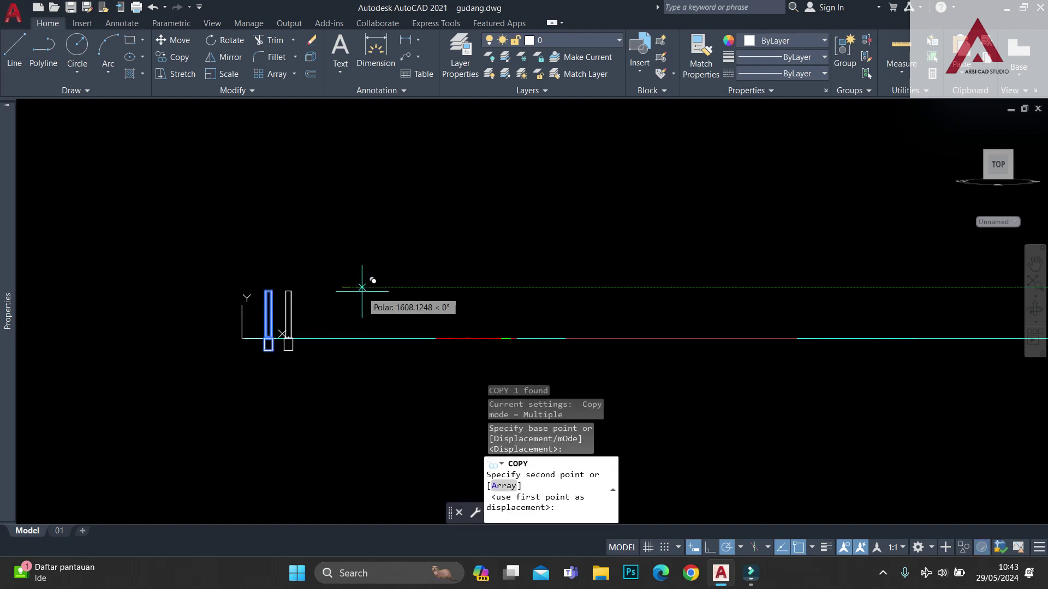
type("20000")
key("Return")
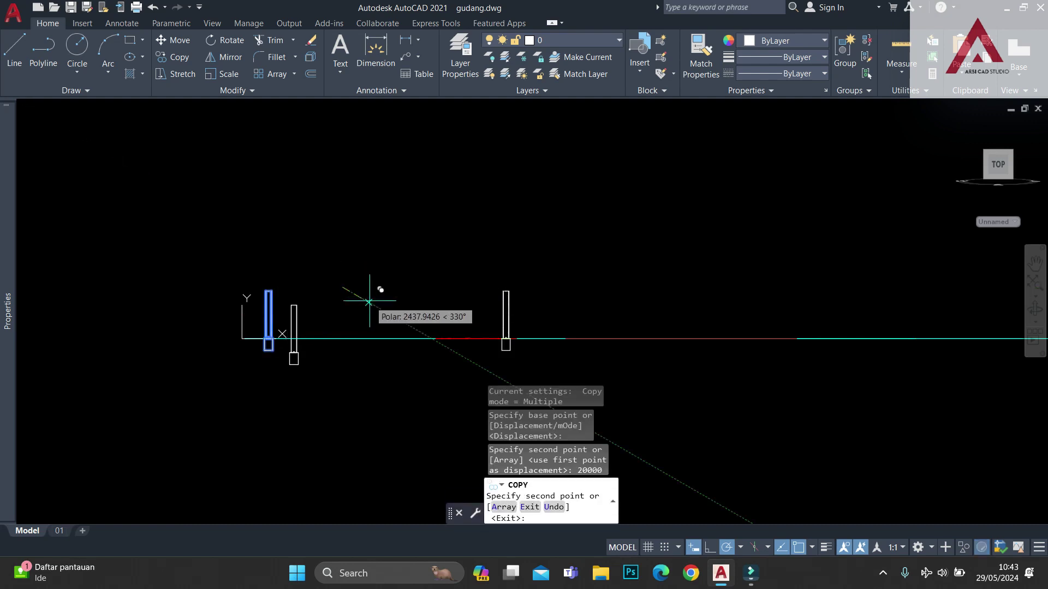
scroll(350, 294, "up", 2)
key("Escape")
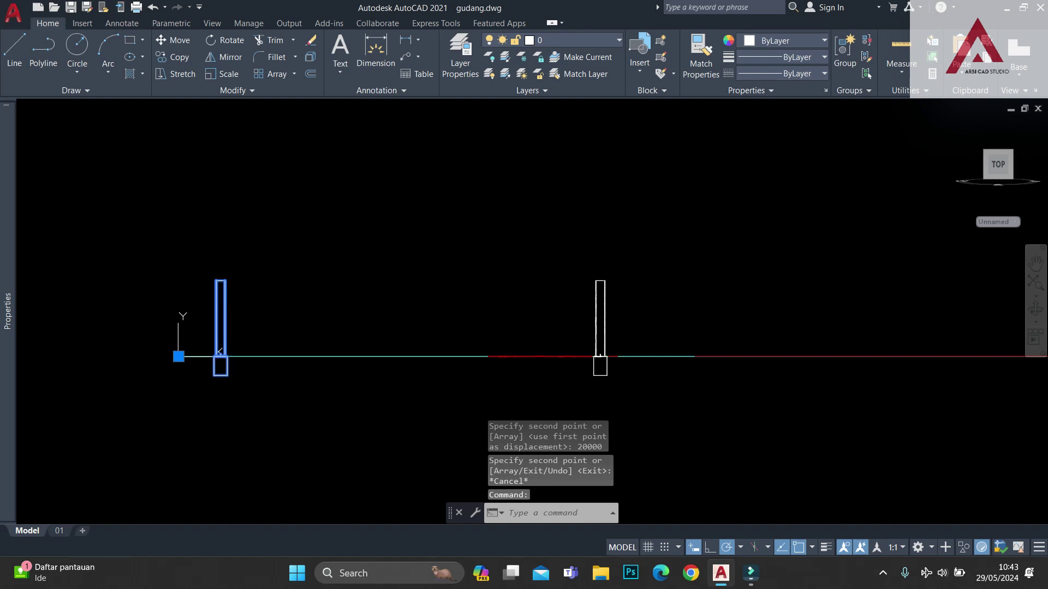
key("Escape")
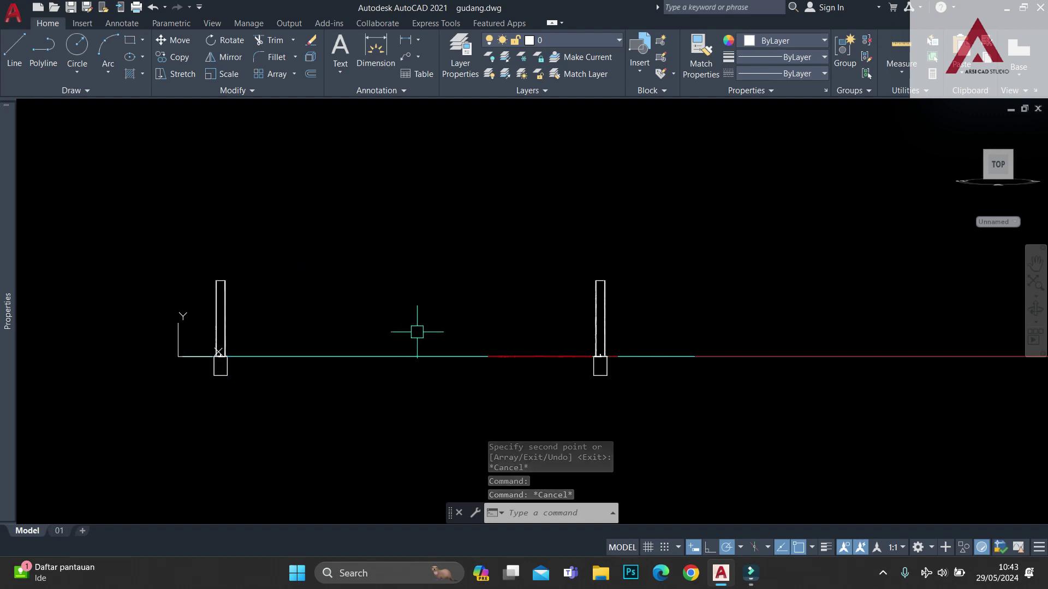
middle_click_drag(417, 331, 224, 358, "shift")
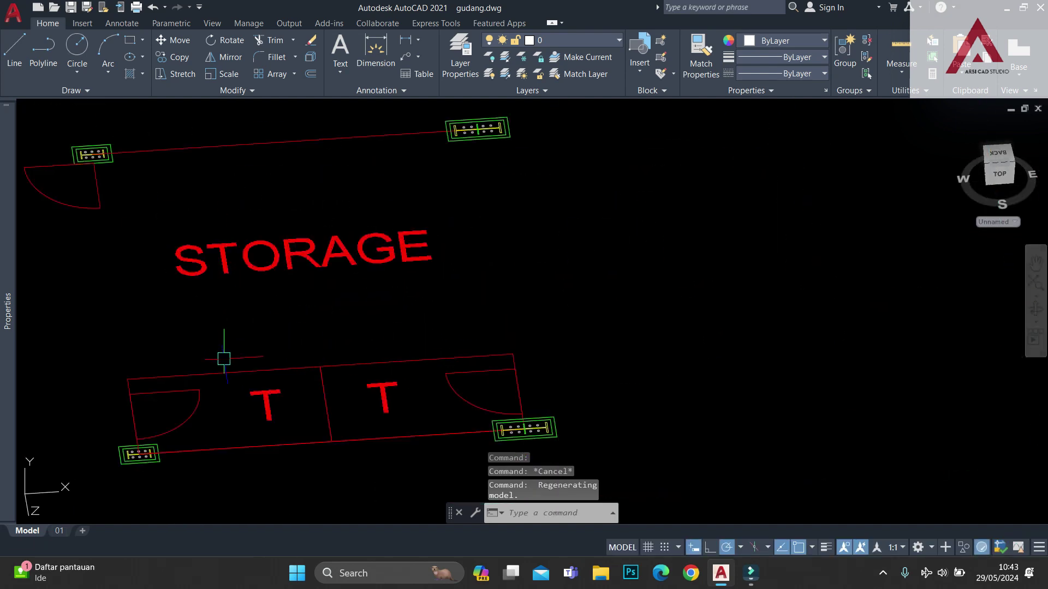
Start a line at the column corner, then cancel it
scroll(140, 453, "up", 3)
scroll(338, 382, "up", 3)
scroll(344, 384, "up", 3)
type("l")
key("Return")
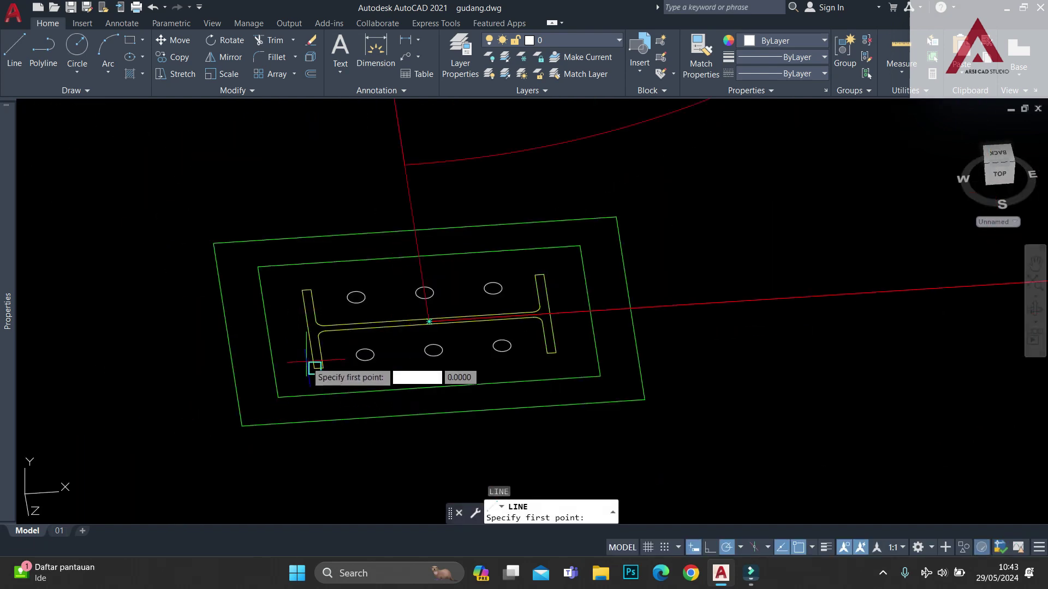
left_click(316, 367)
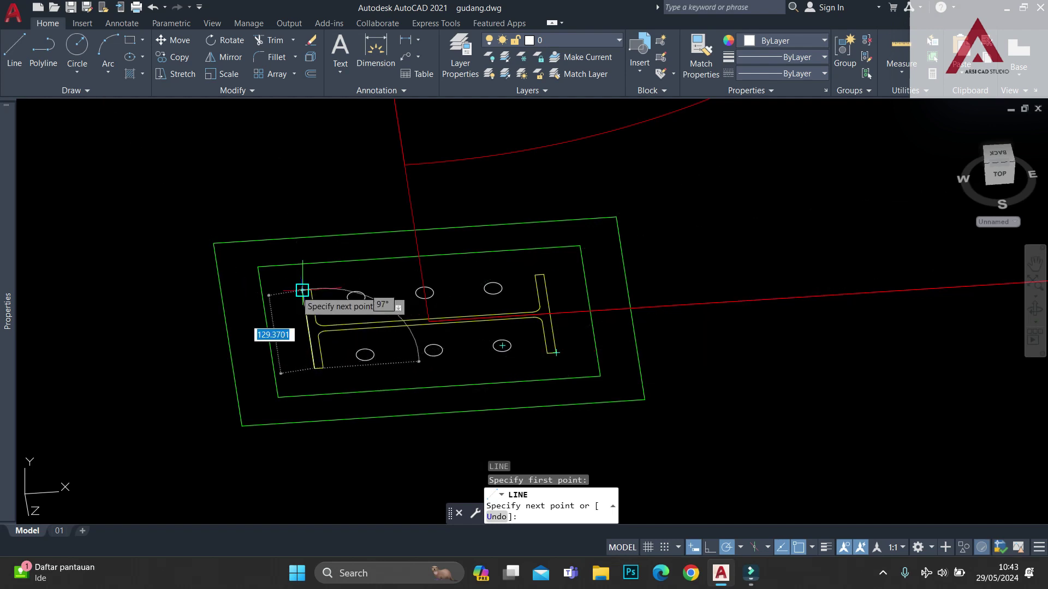
scroll(302, 291, "down", 2)
key("Escape")
scroll(416, 148, "down", 3)
scroll(495, 238, "down", 3)
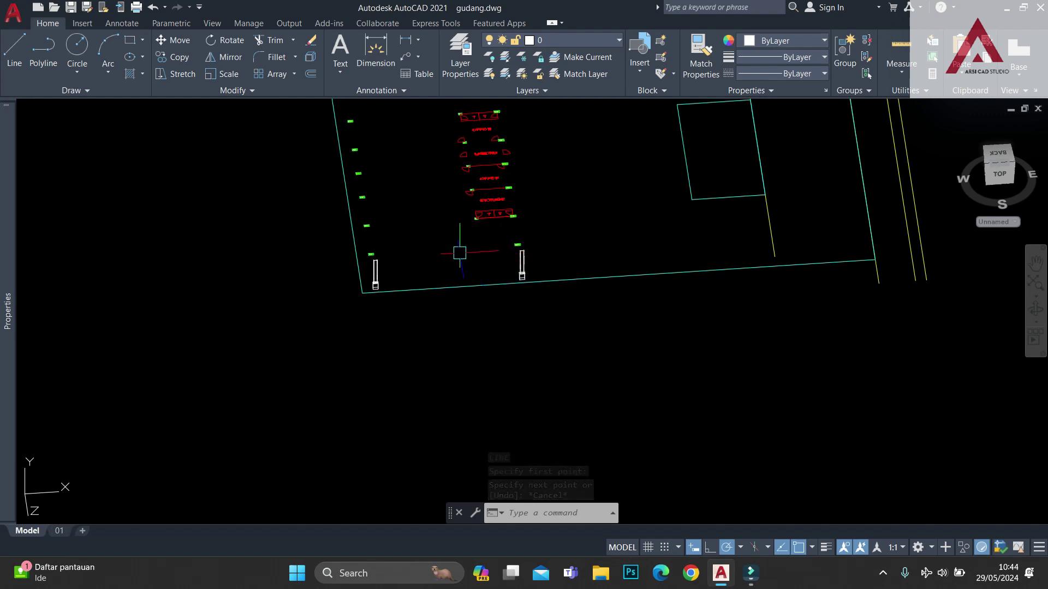
Start another line at the flange's top-left corner, then cancel it
scroll(459, 257, "up", 2)
scroll(319, 257, "up", 2)
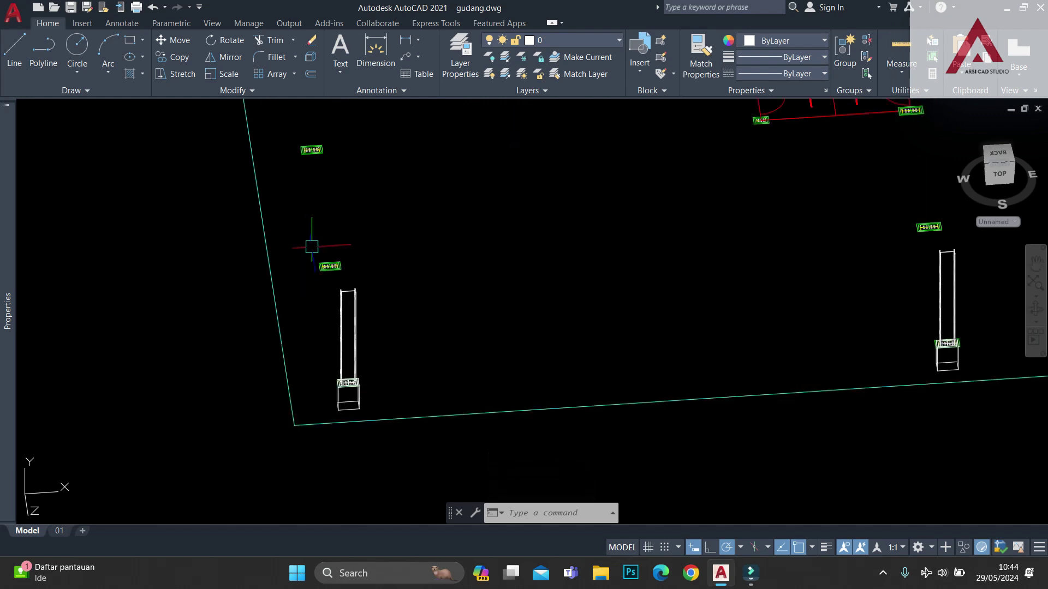
scroll(314, 244, "up", 2)
scroll(316, 246, "up", 2)
key("l")
key("Return")
scroll(323, 304, "up", 2)
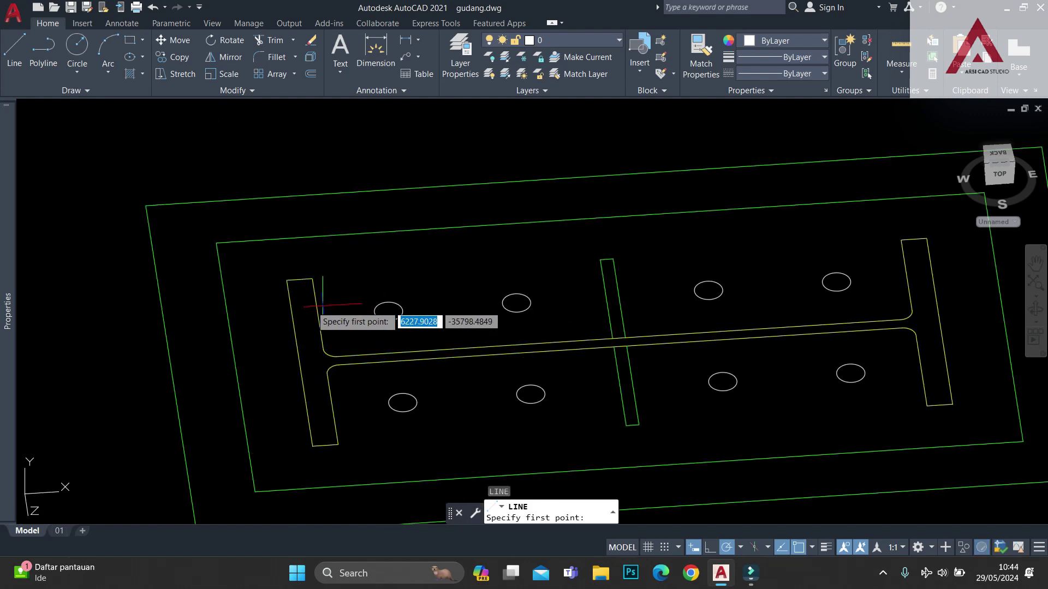
left_click(287, 281)
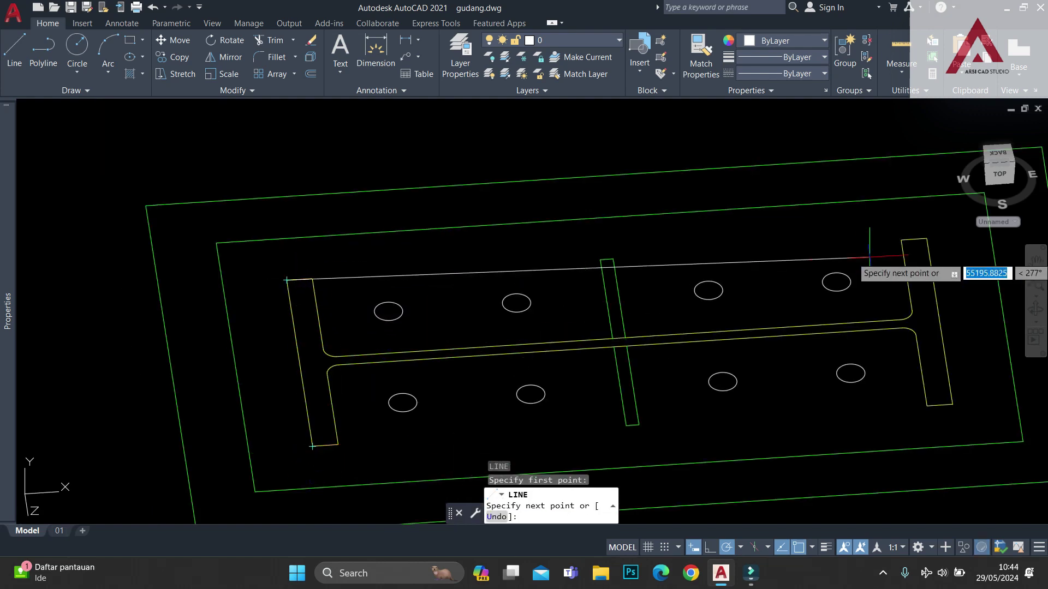
scroll(245, 281, "down", 5)
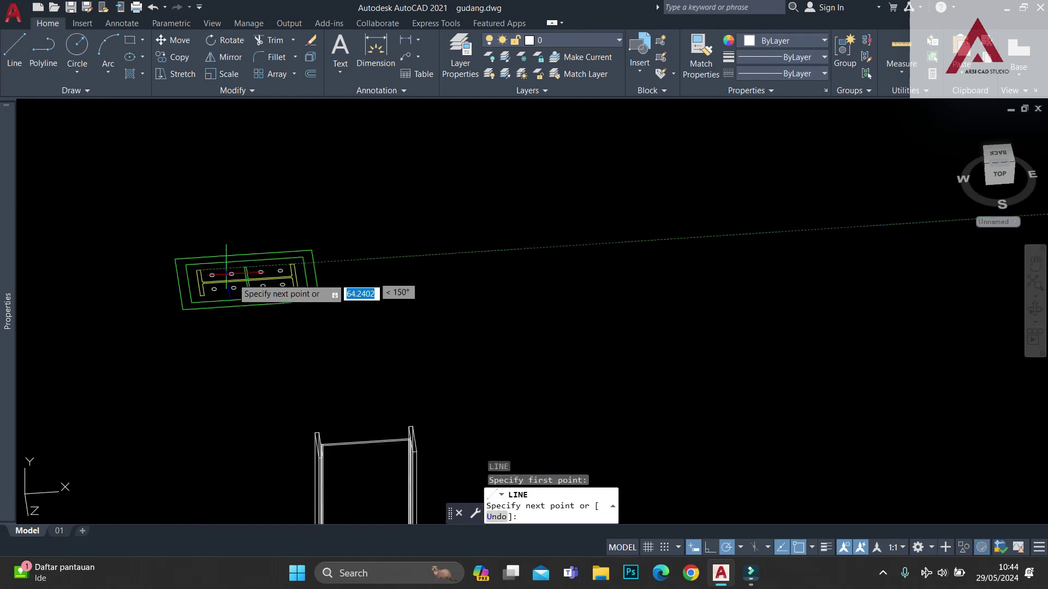
key("Escape")
Pan around the plan and begin copying the selected tag, then cancel
scroll(346, 276, "up", 4)
middle_click_drag(346, 276, 266, 359)
scroll(297, 393, "up", 3)
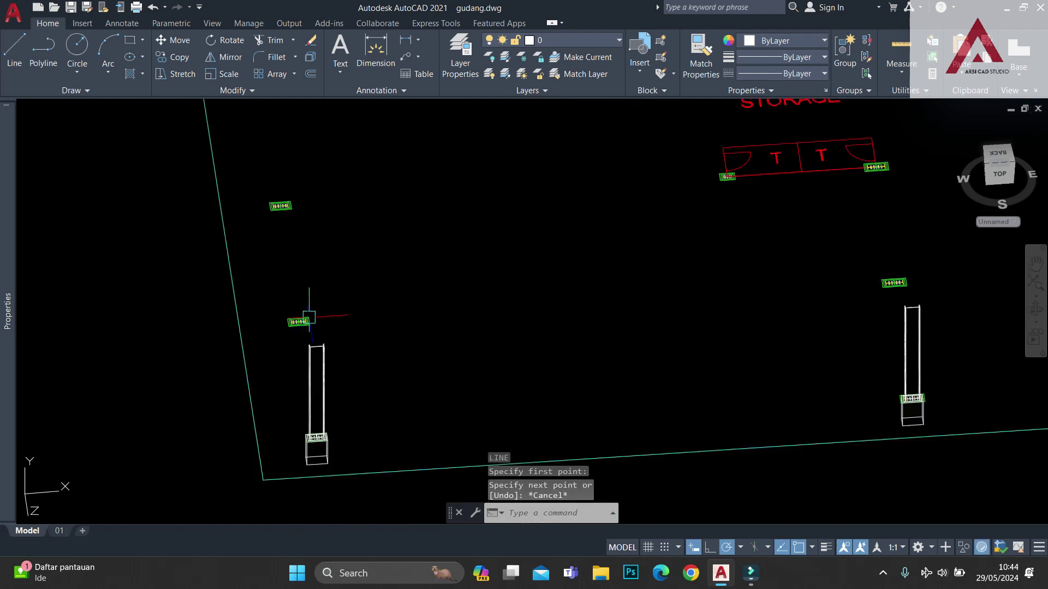
scroll(305, 311, "up", 3)
scroll(306, 327, "down", 3)
scroll(314, 337, "down", 3)
key("Escape")
scroll(303, 300, "up", 2)
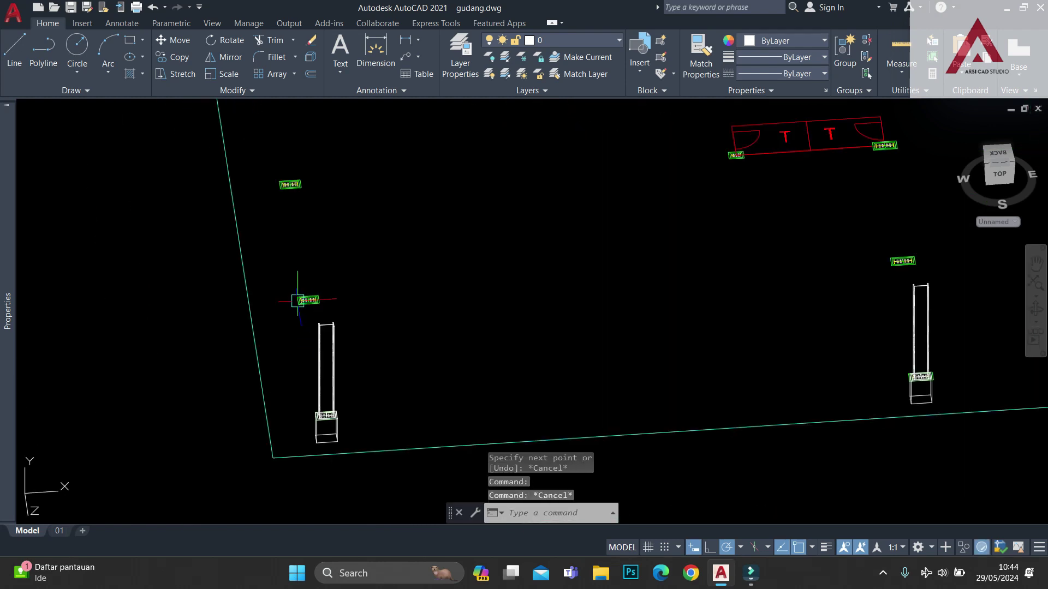
type("Co")
key("Return")
left_click(373, 299)
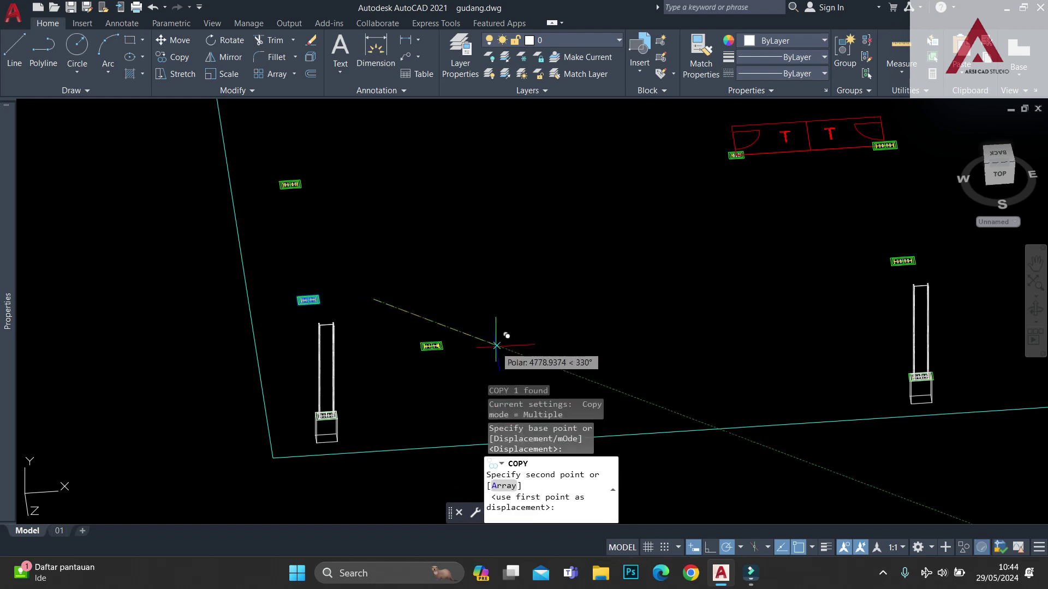
key("Escape")
Explode the base-plate block with X, then bring up View Manager
scroll(437, 354, "up", 2)
scroll(428, 376, "up", 3)
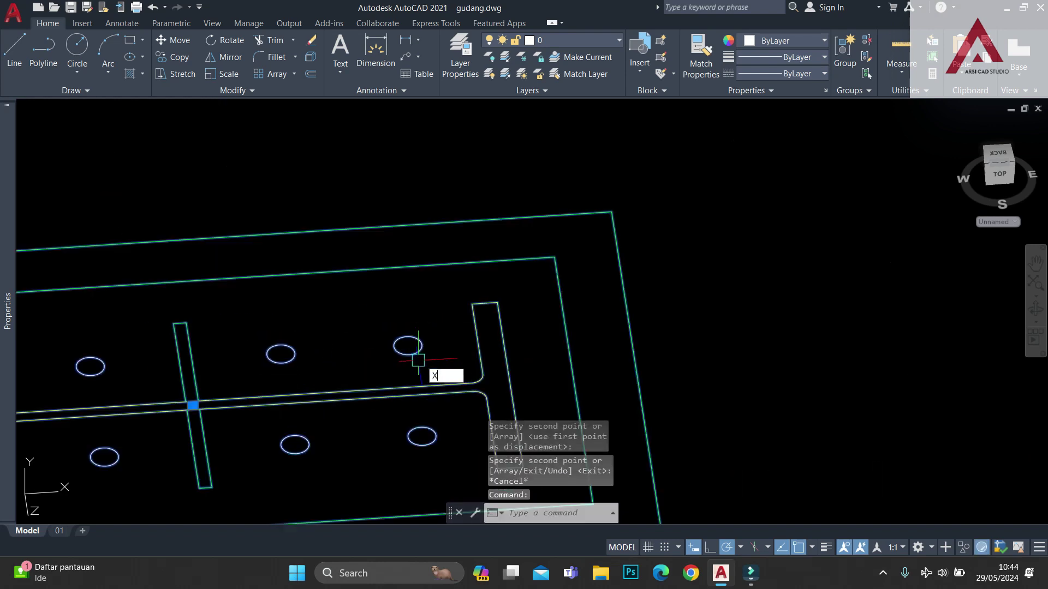
type("x")
key("Return")
type("v")
key("Return")
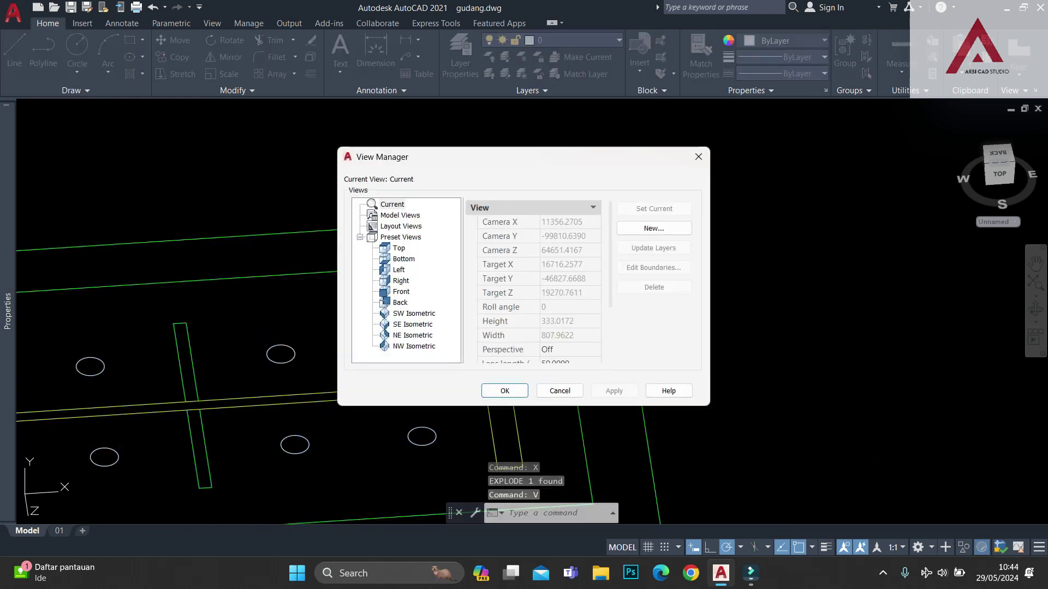
Apply the Top view and zoom in on the I-section
key("Return")
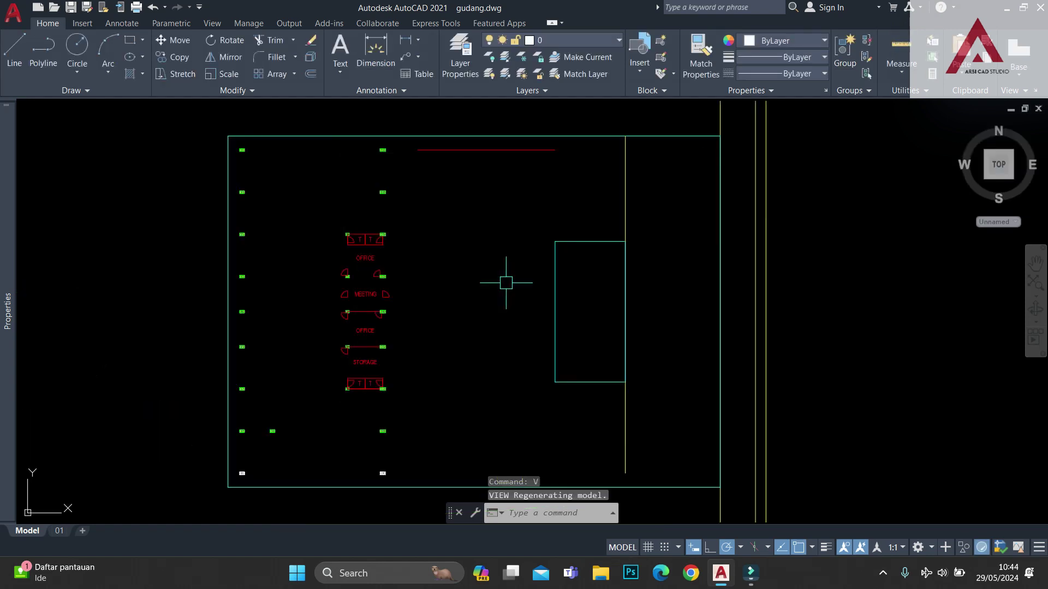
scroll(227, 475, "up", 5)
scroll(298, 305, "up", 3)
scroll(355, 295, "up", 3)
Stretch the I-section's right flange 100 wider
left_click(445, 194)
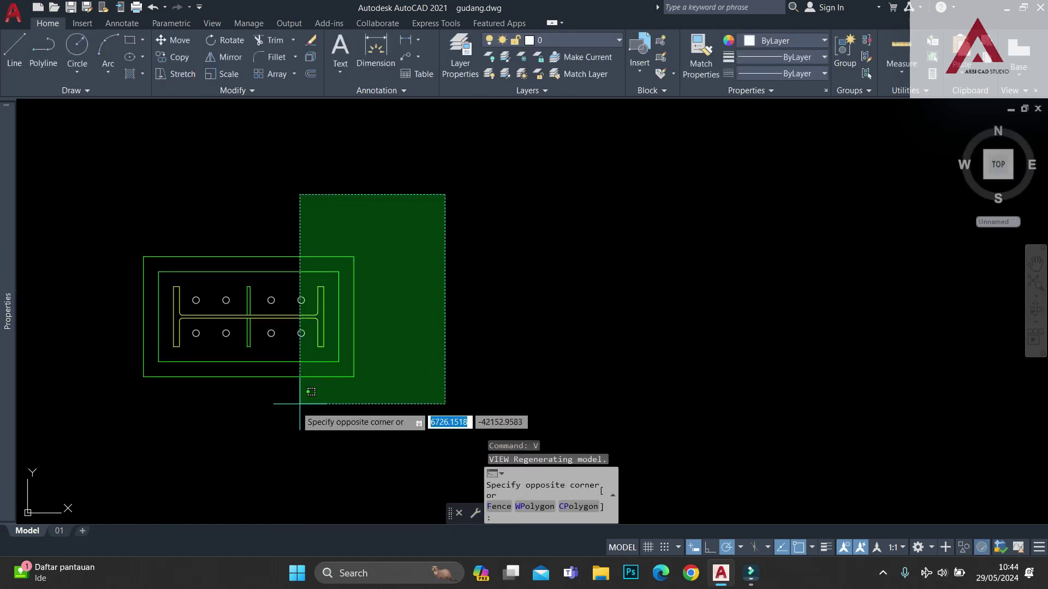
left_click(305, 403)
type("s")
key("Return")
left_click(515, 369)
type("100")
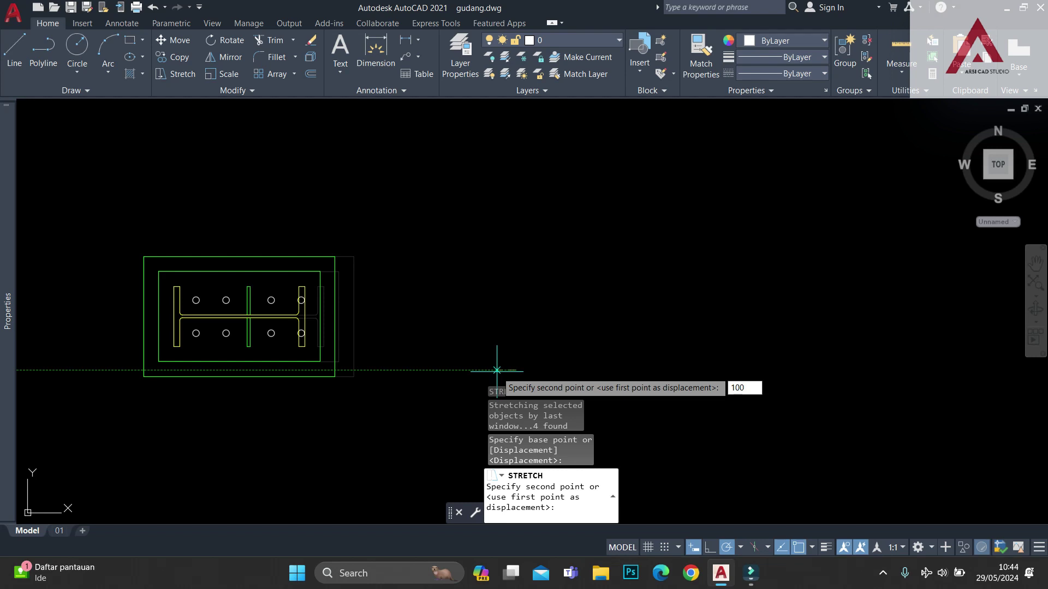
key("Return")
Erase the two bolt holes beside the stretched flange
scroll(264, 286, "up", 3)
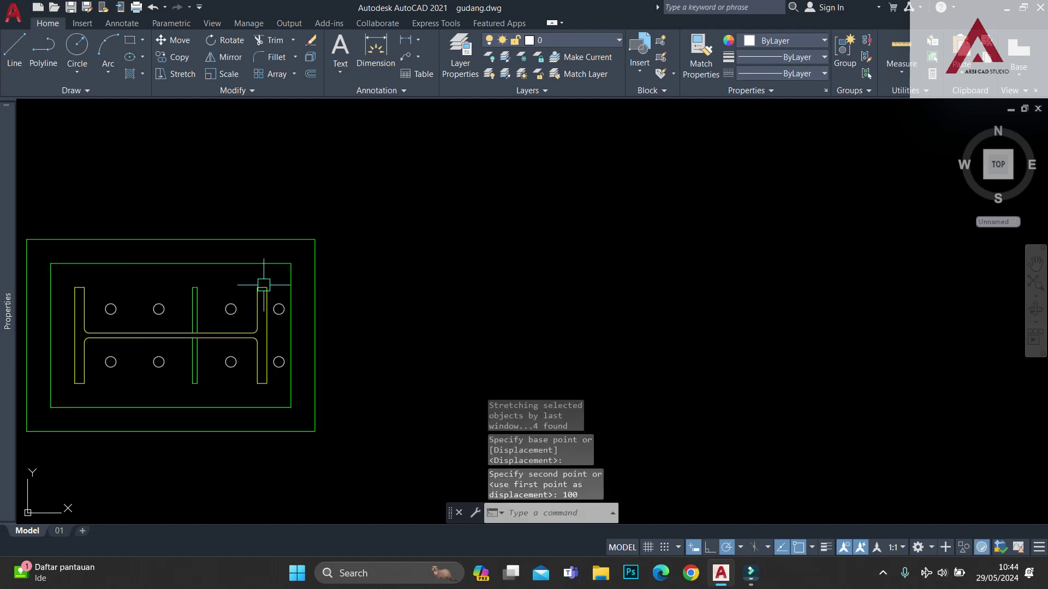
scroll(272, 289, "up", 3)
left_click(273, 291)
left_click(342, 269)
scroll(375, 346, "down", 5)
key("Delete")
Erase the centre stiffener and its leftover stub above the section
scroll(276, 321, "up", 3)
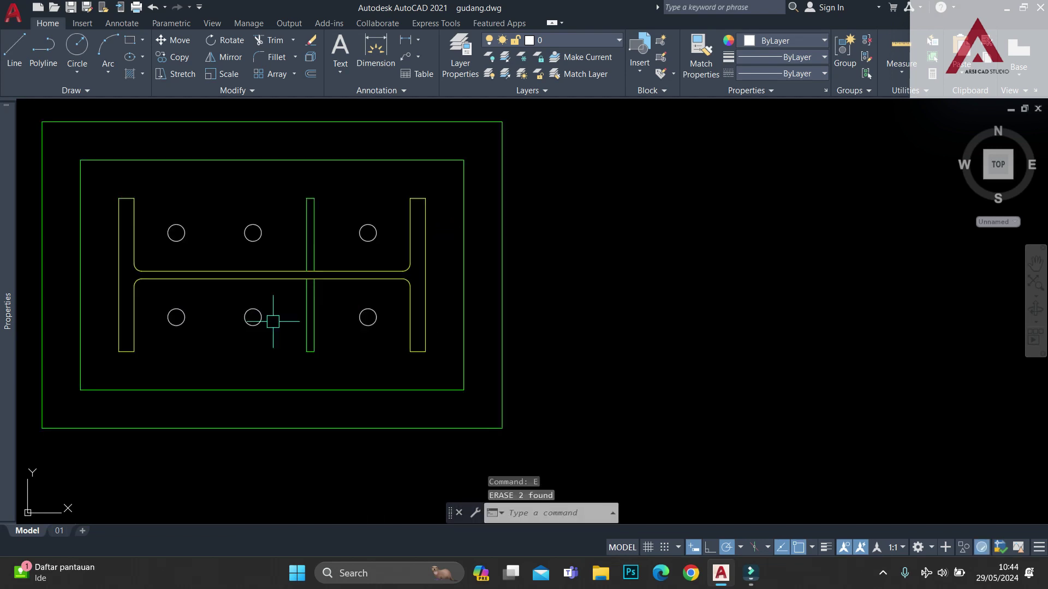
left_click(311, 306)
left_click(308, 219)
type("e")
key("Return")
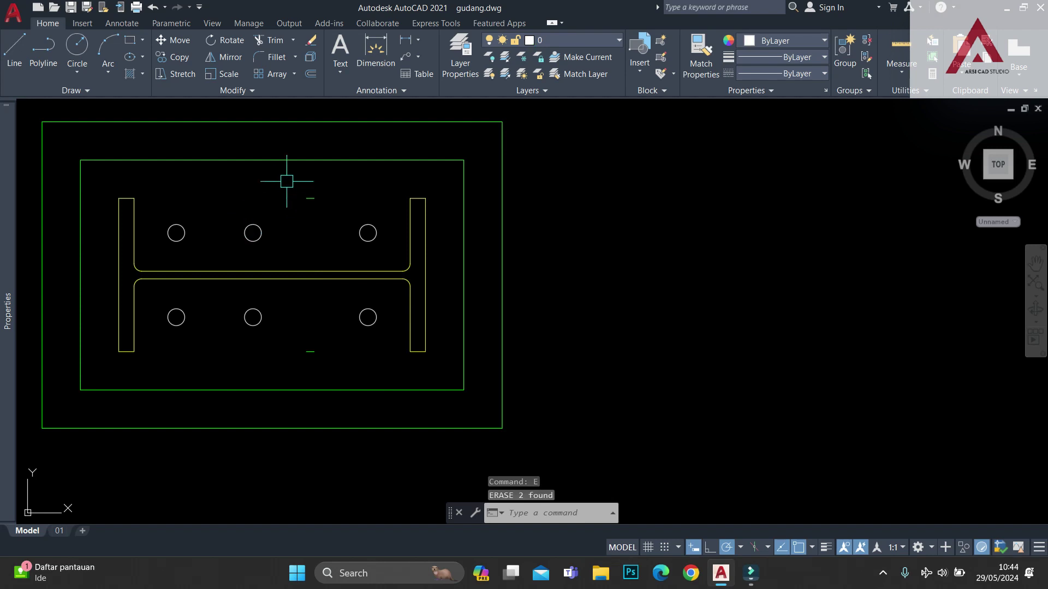
left_click(350, 390)
key("Escape")
left_click_drag(293, 173, 338, 230)
key("Delete")
Select the two middle bolt holes and try moving them, then cancel
mouse_move(371, 382)
left_mouse_down()
mouse_move(305, 338)
mouse_move(297, 170)
left_mouse_up()
left_click(277, 243)
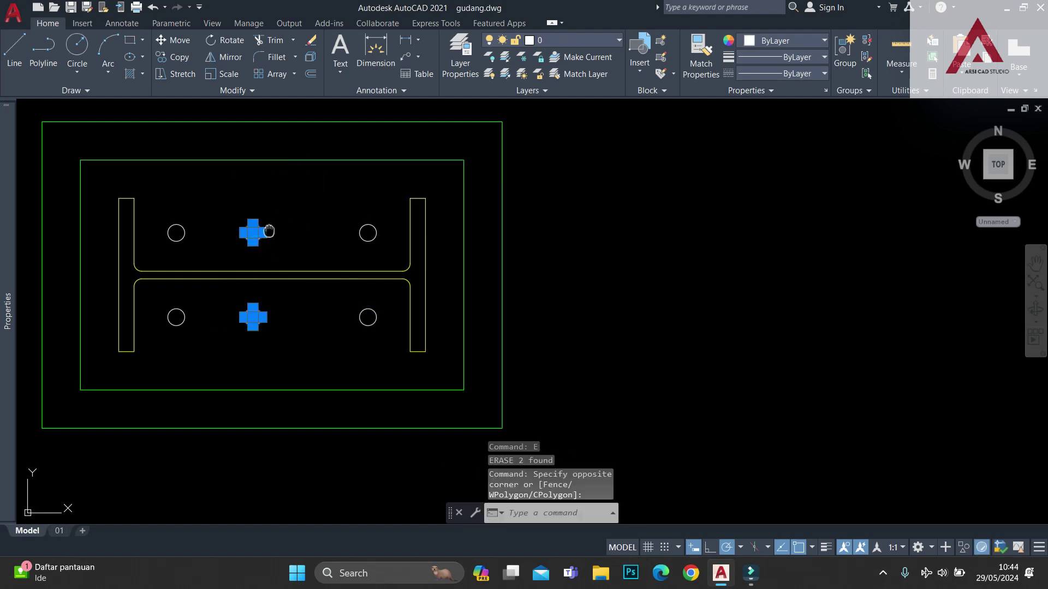
middle_click_drag(269, 231, 401, 228)
scroll(401, 208, "up", 3)
type("m")
key("Return")
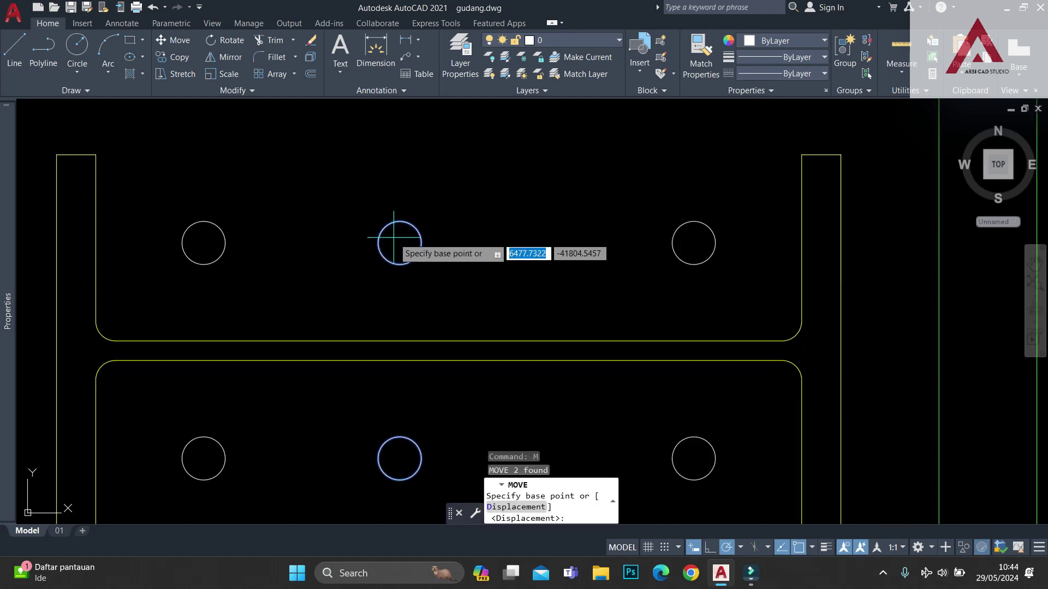
left_click(399, 240)
key("Escape")
Erase both plate outlines and the remaining bolt holes, leaving only the I-section outline
scroll(349, 240, "down", 6)
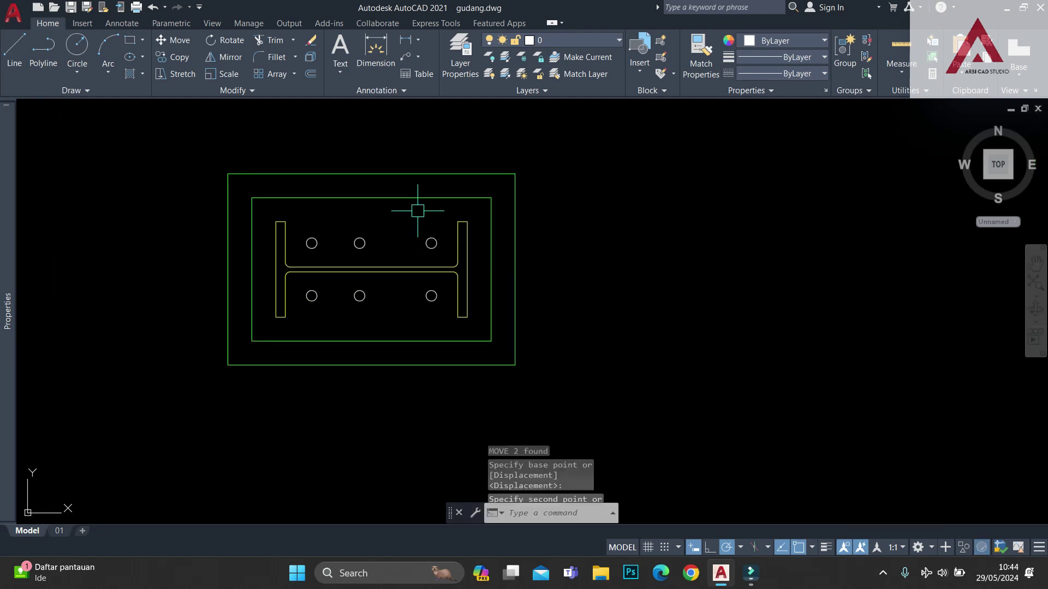
left_click(395, 135)
left_click(341, 245)
type("e")
key("Return")
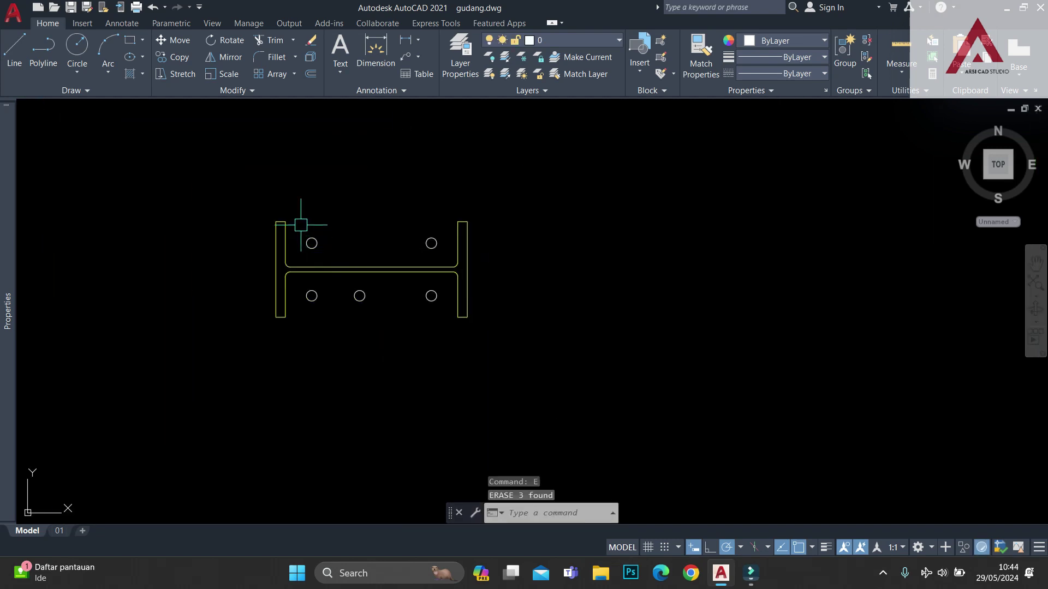
left_click(296, 222)
left_click(449, 334)
type("e")
key("Return")
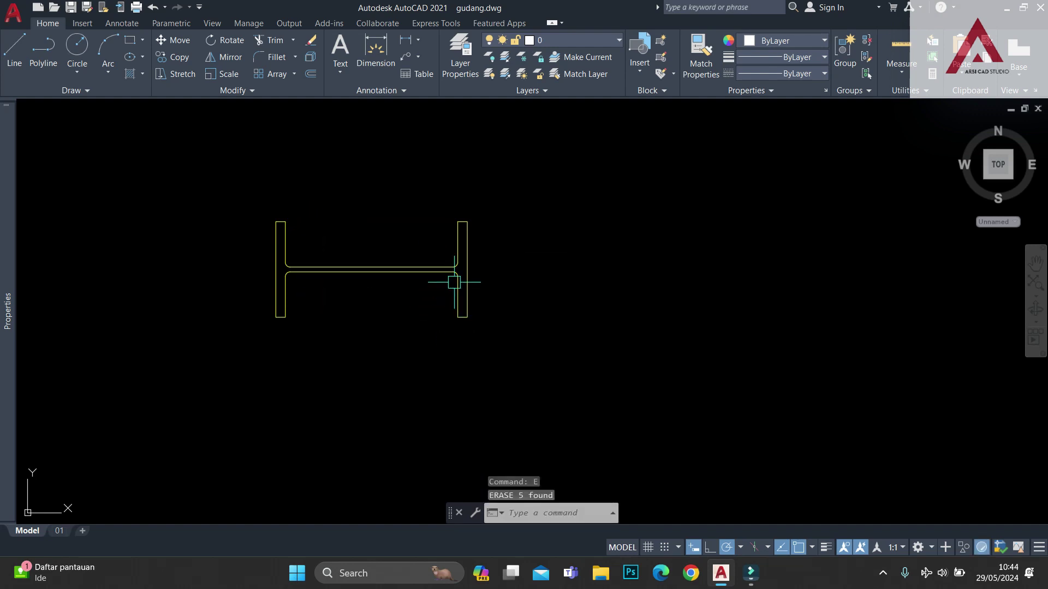
type("Pres")
key("Return")
Orbit to a 3D view and join the I-section outline pieces into one polyline
scroll(480, 238, "up", 6)
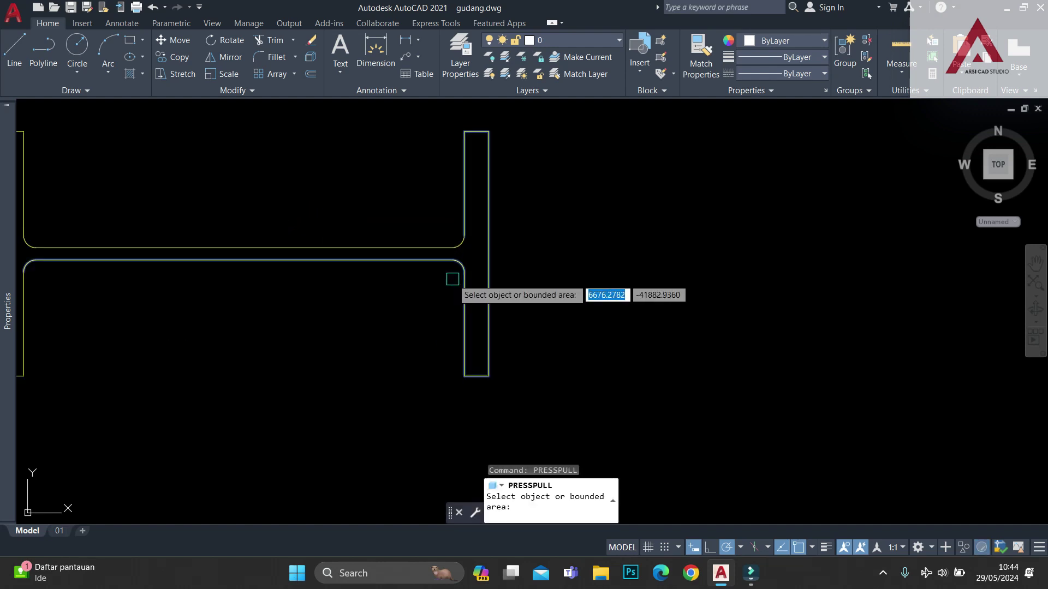
scroll(478, 239, "down", 5)
mouse_move(391, 237)
middle_mouse_down("shift")
mouse_move(410, 213)
mouse_move(502, 171)
middle_mouse_up("shift")
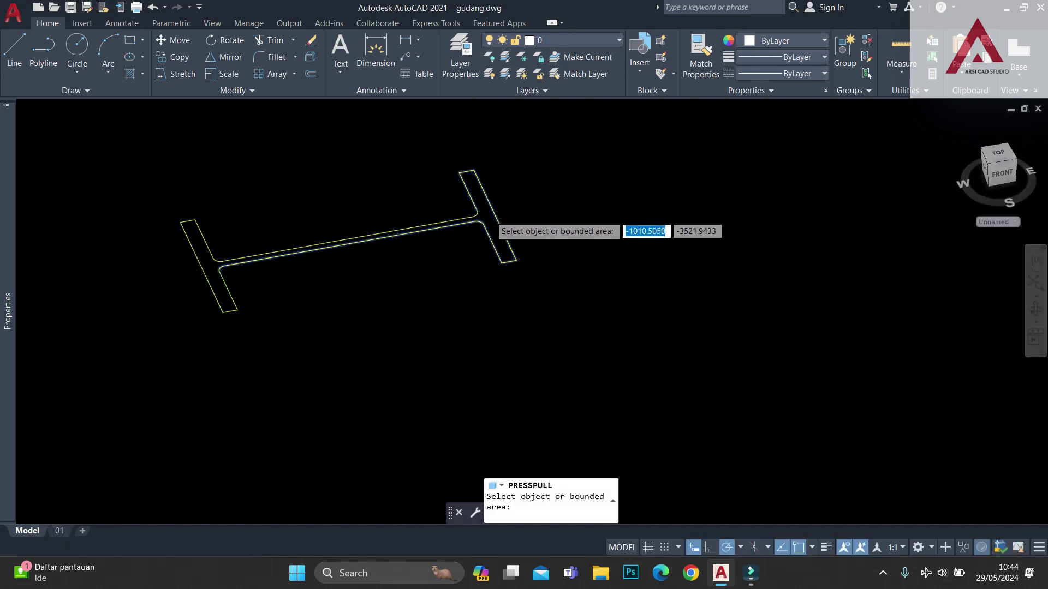
key("Escape")
left_click(584, 122)
left_click(327, 235)
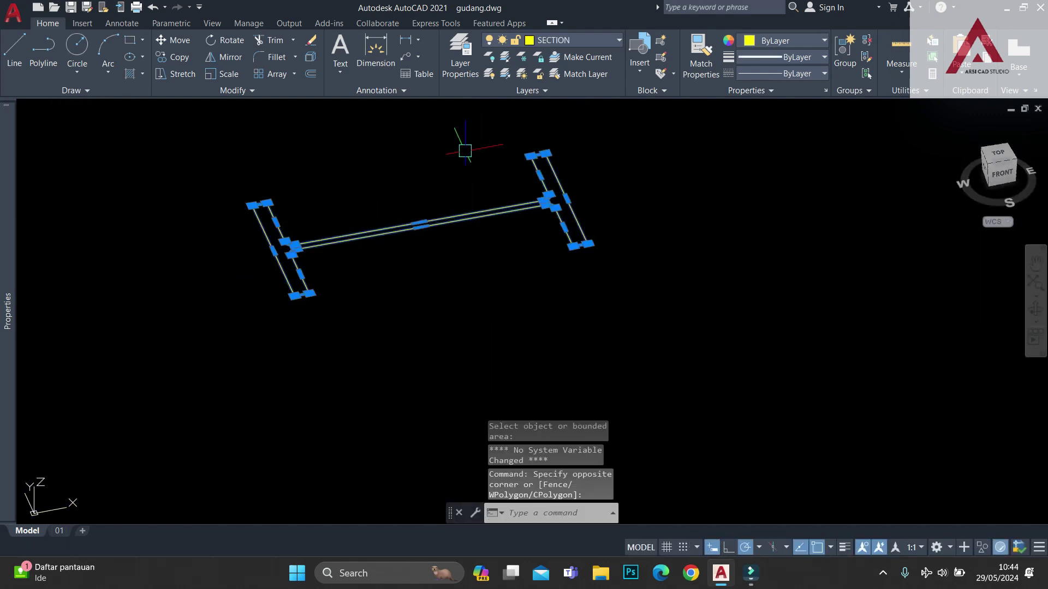
type("J")
key("Return")
Presspull the I-section outline upward to a height of 100000
type("E")
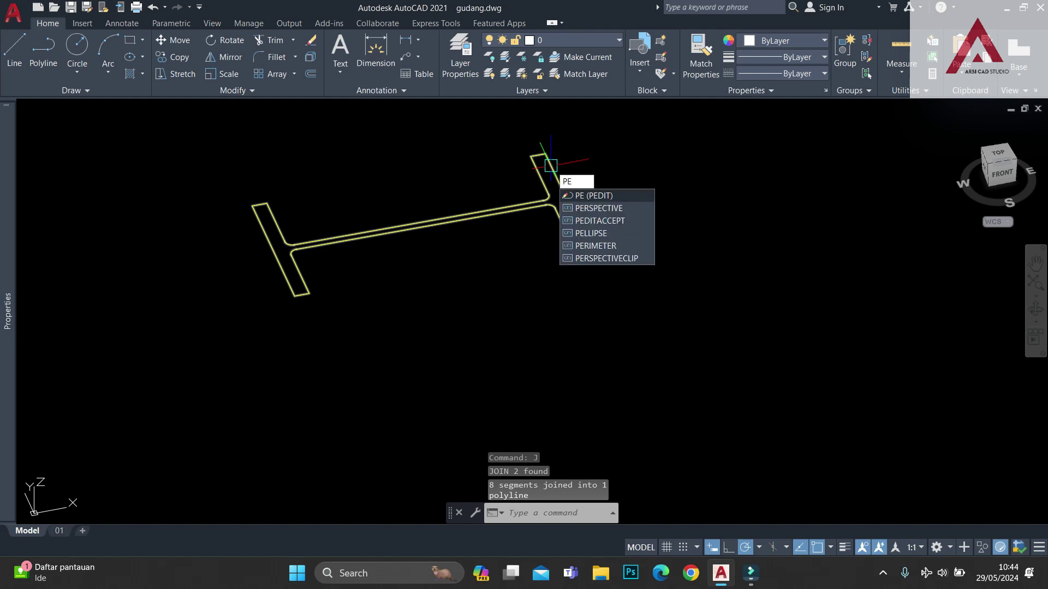
key("BackSpace")
type("SSPULL")
key("Return")
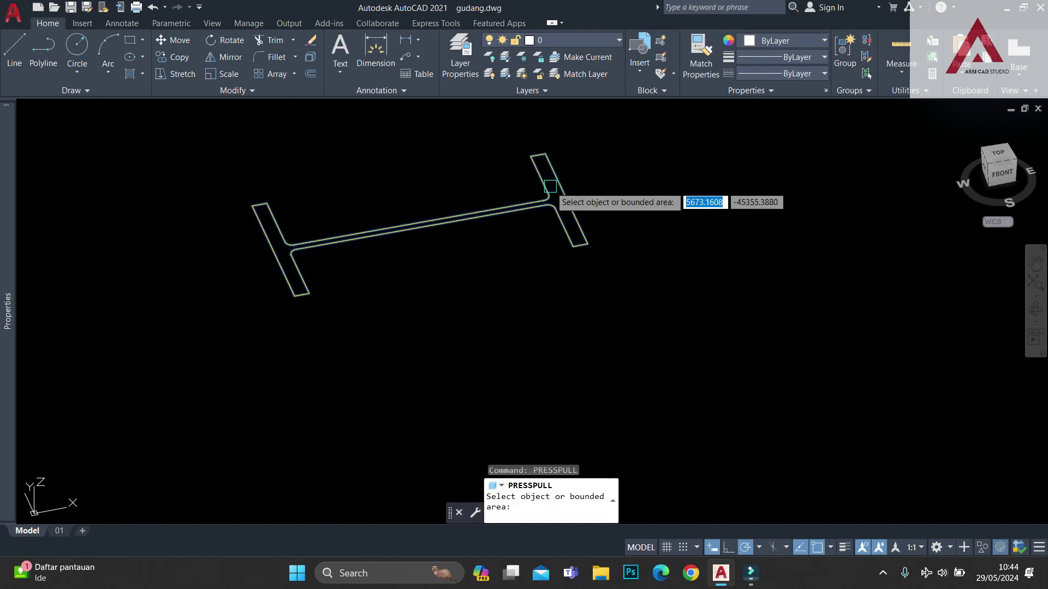
left_click(545, 194)
scroll(536, 348, "down", 5)
type("100000")
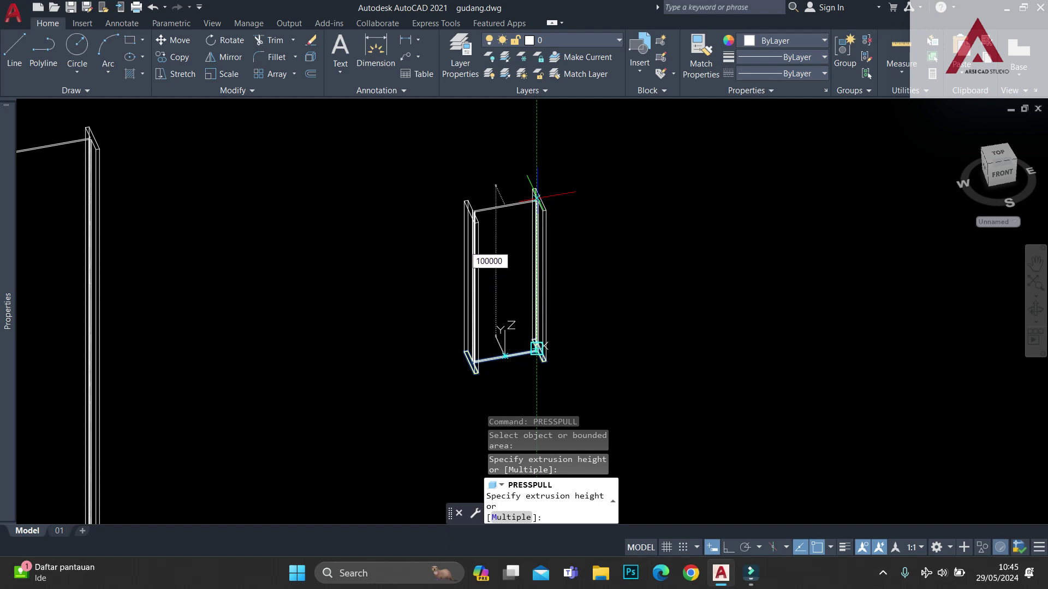
key("Return")
key("Return")
scroll(475, 317, "down", 3)
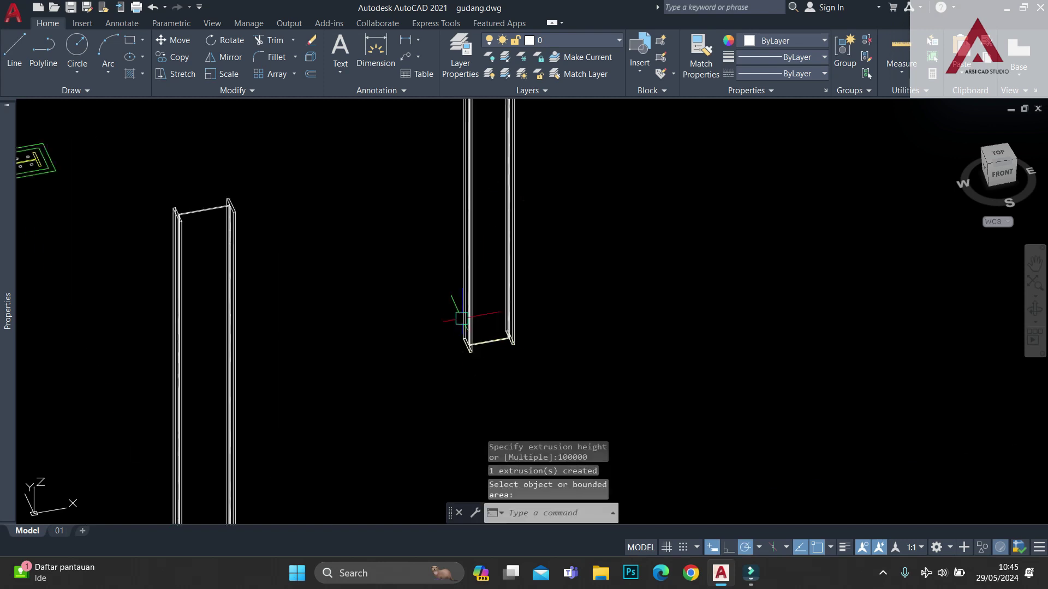
scroll(461, 315, "down", 3)
Finish moving the columns to their new position
key("Return")
left_click(461, 350)
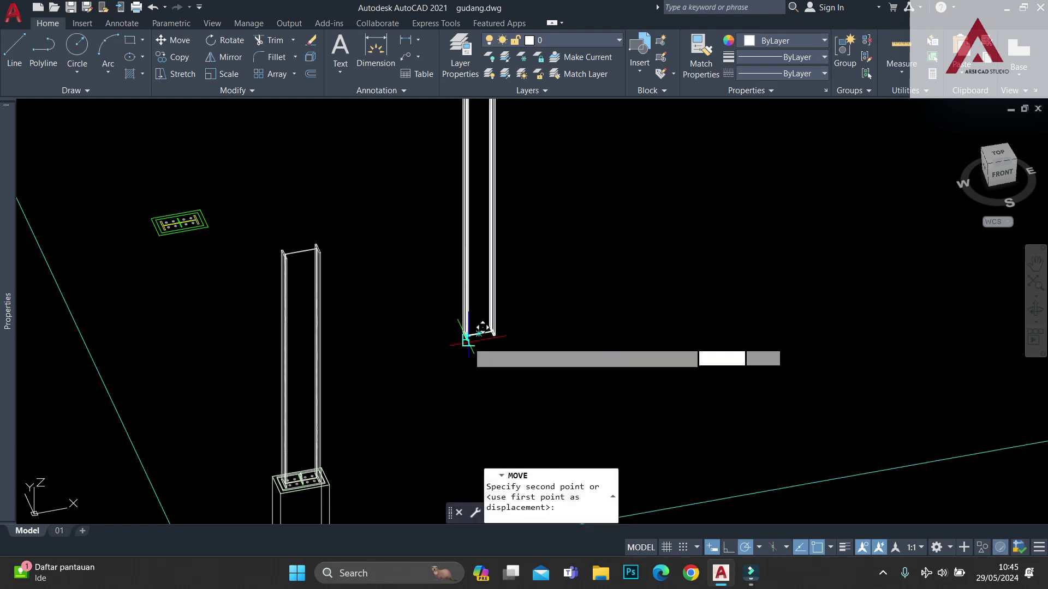
left_click(617, 356)
type("v")
key("Return")
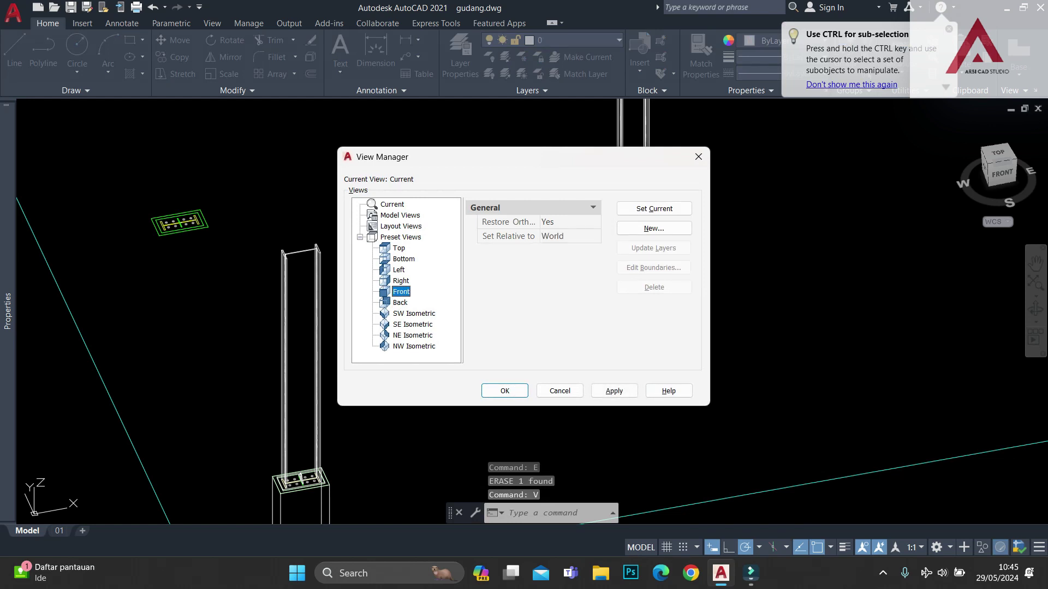
Switch to Front view and rotate the upright rafter to lie horizontal
key("Return")
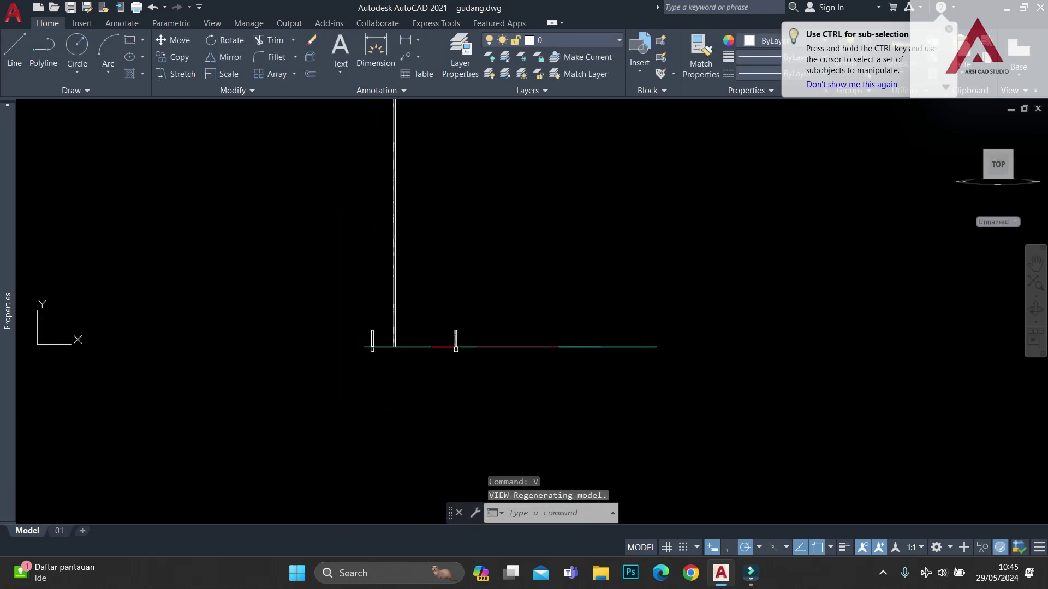
scroll(398, 346, "up", 3)
left_click(423, 346)
scroll(428, 421, "up", 3)
type("RO")
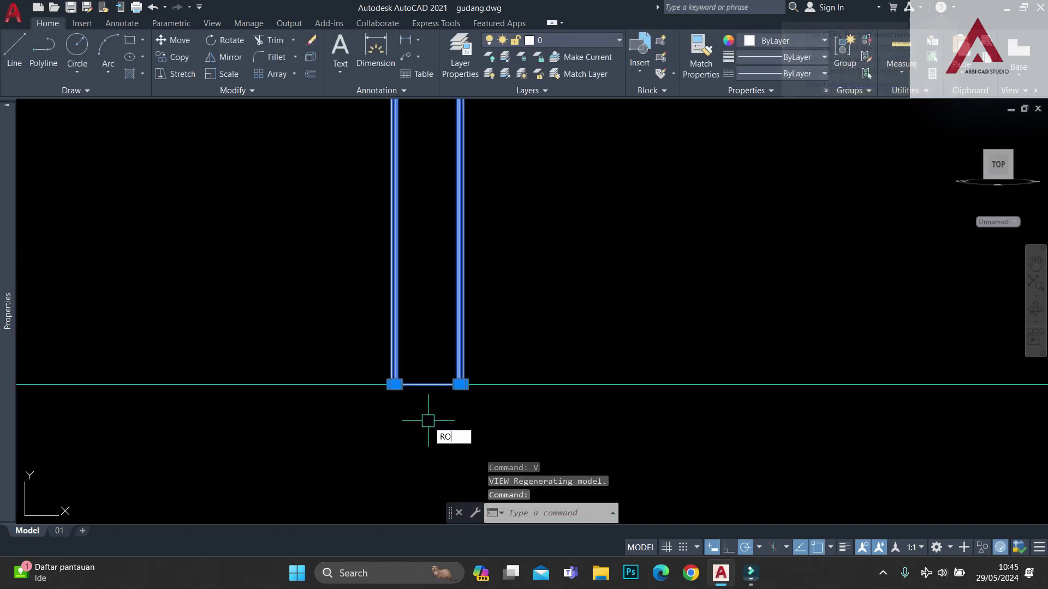
key("Return")
left_click(428, 421)
left_click(323, 285)
left_click(264, 354)
Move the horizontal rafter so its corner sits on top of the left column
left_click(209, 380)
key("m")
key("Return")
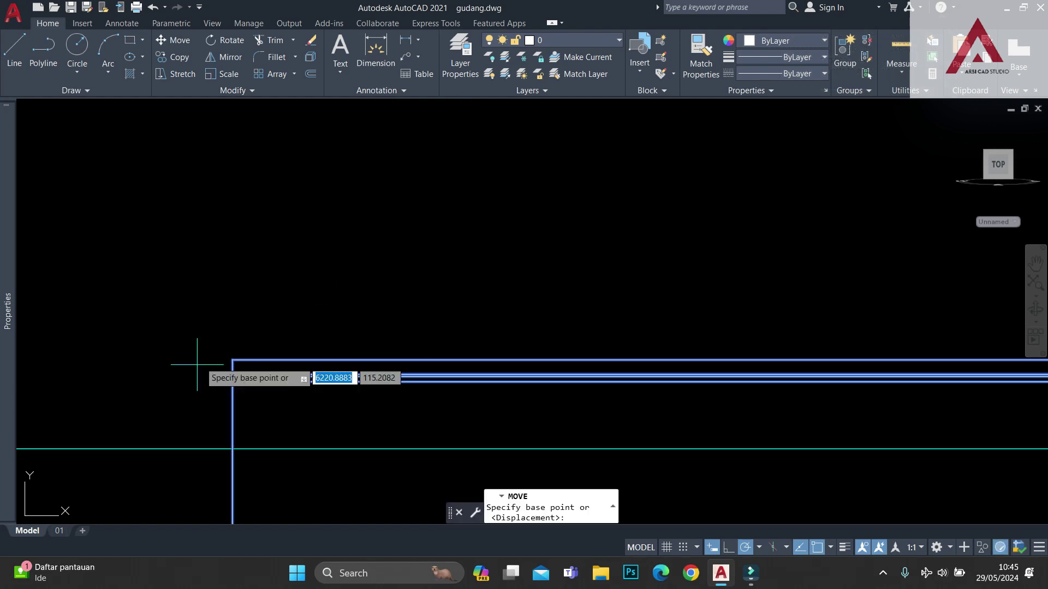
left_click(234, 359)
scroll(253, 346, "up", 2)
scroll(354, 284, "down", 2)
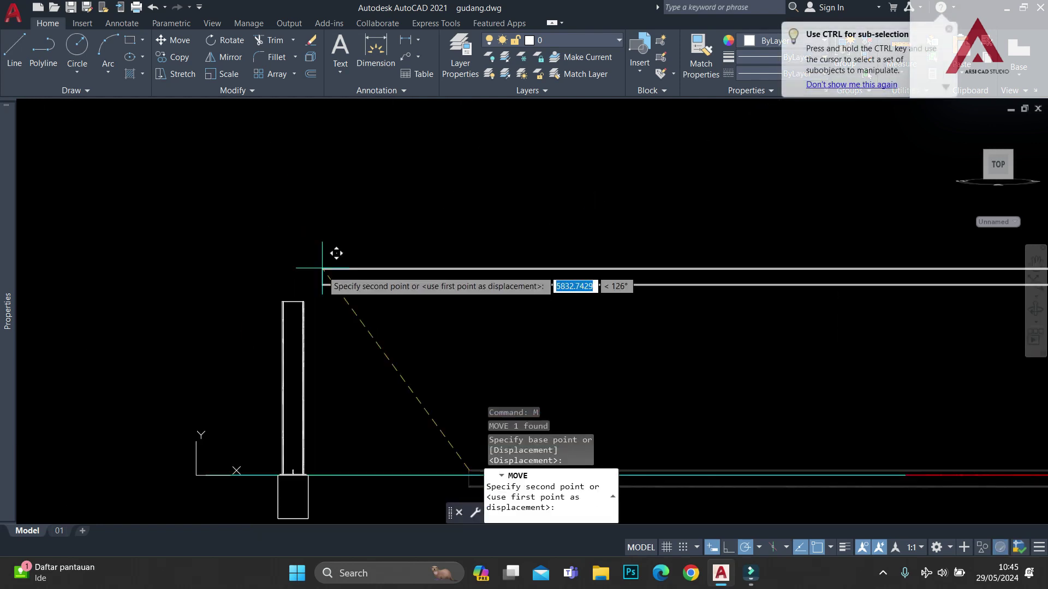
scroll(316, 281, "up", 2)
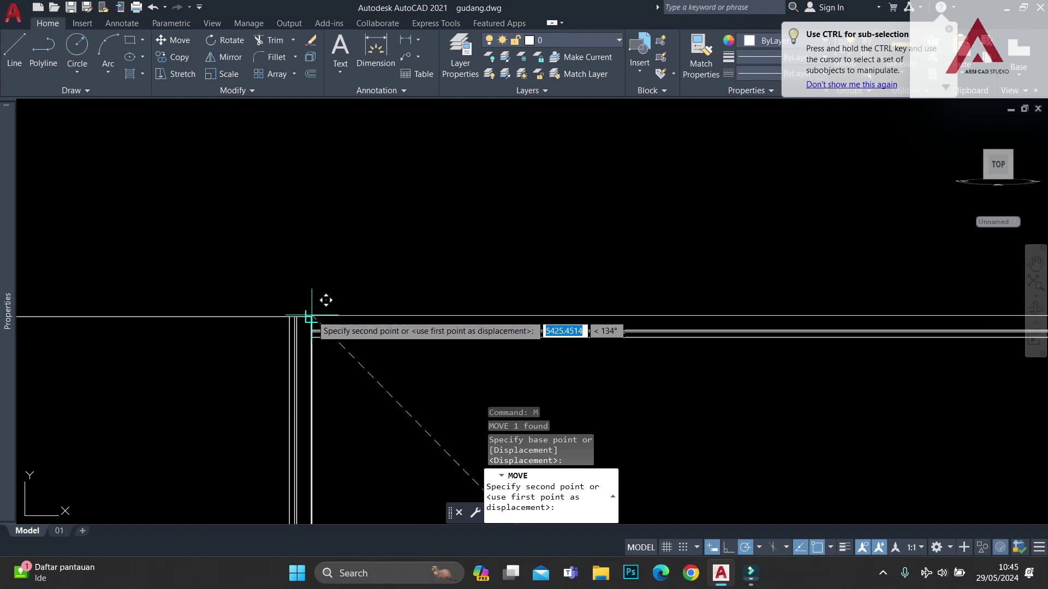
left_click(311, 317)
scroll(355, 300, "up", 2)
left_click(337, 296)
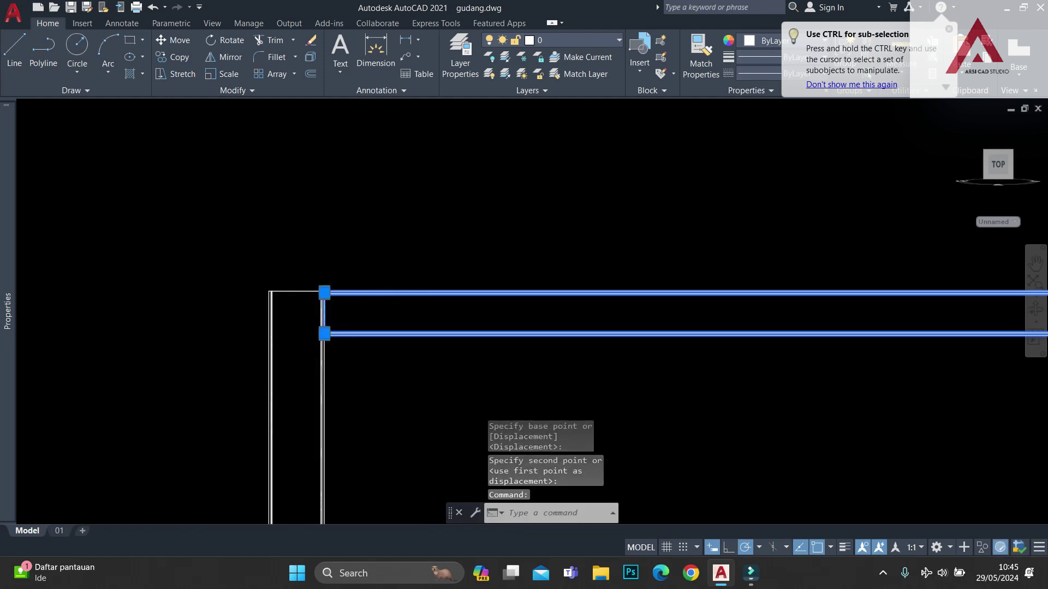
scroll(316, 296, "up", 2)
Rotate the rafter about its column end to a 20-degree slope using a reference angle
type("ro")
key("Return")
scroll(328, 327, "down", 2)
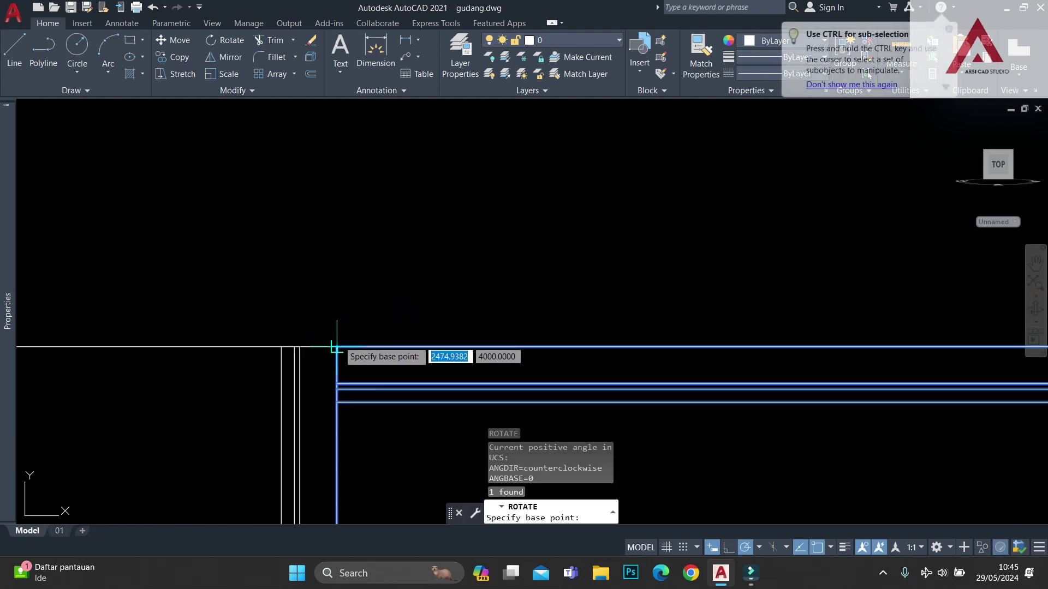
left_click(335, 347)
type("r")
key("Return")
scroll(328, 352, "down", 2)
left_click(451, 342)
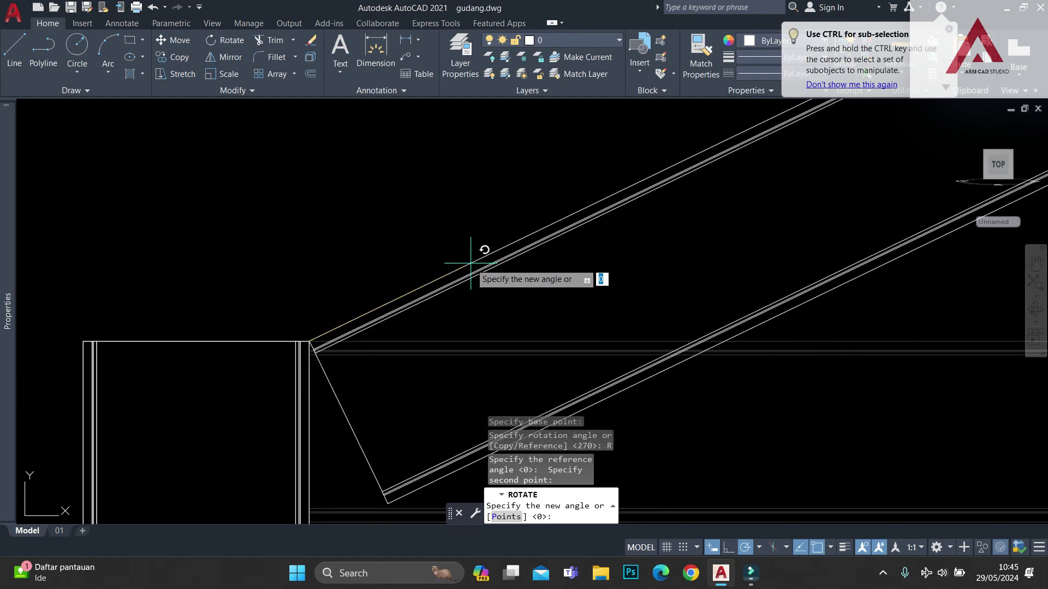
type("20")
key("Return")
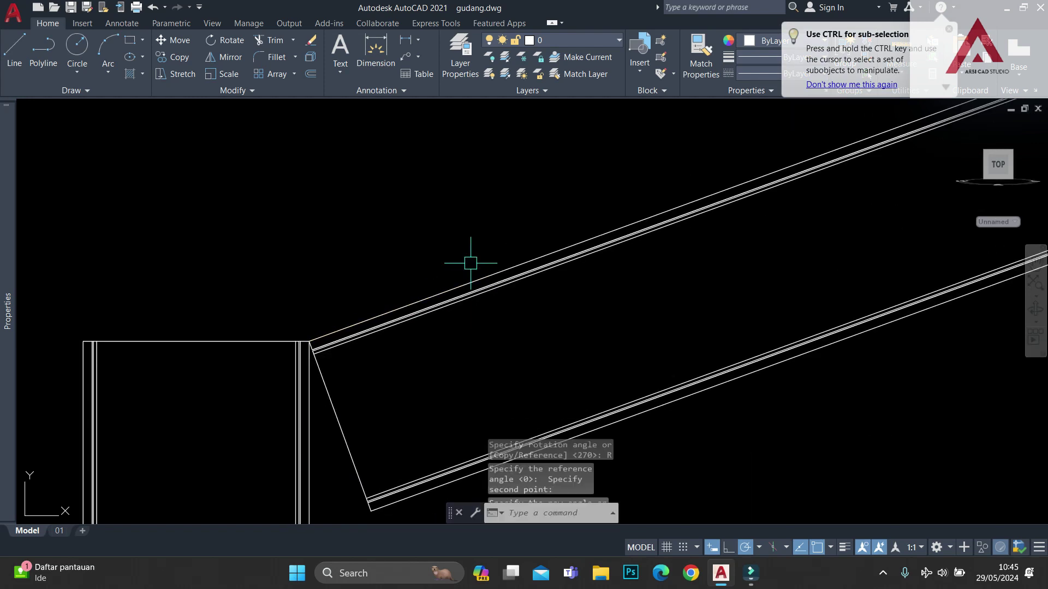
Start moving the sloped rafter from its corner, then cancel the move
scroll(470, 263, "down", 3)
scroll(413, 268, "down", 2)
scroll(336, 295, "up", 2)
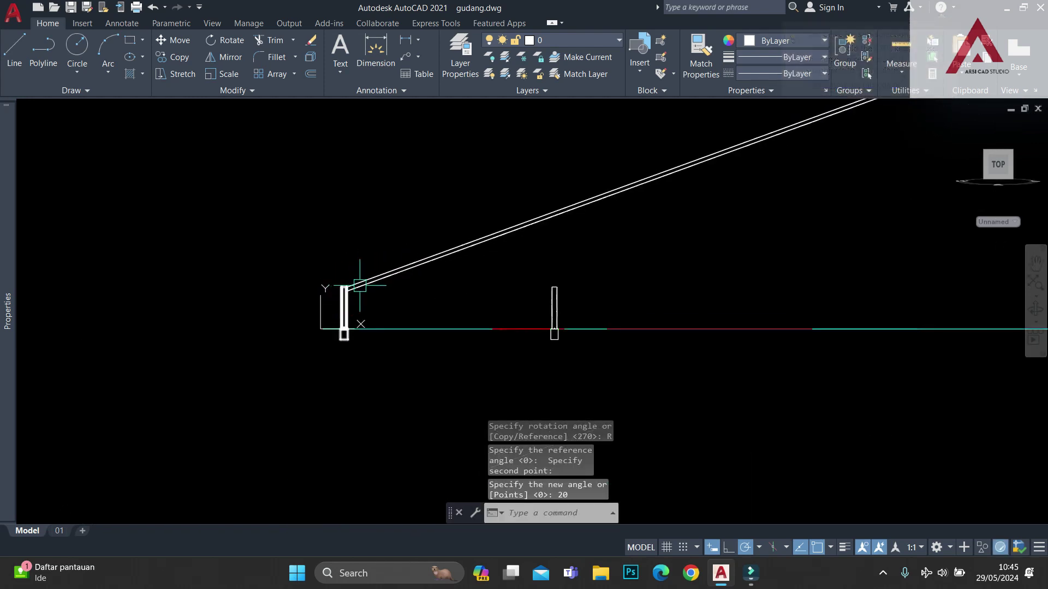
scroll(320, 281, "up", 5)
left_click(444, 295)
type("M")
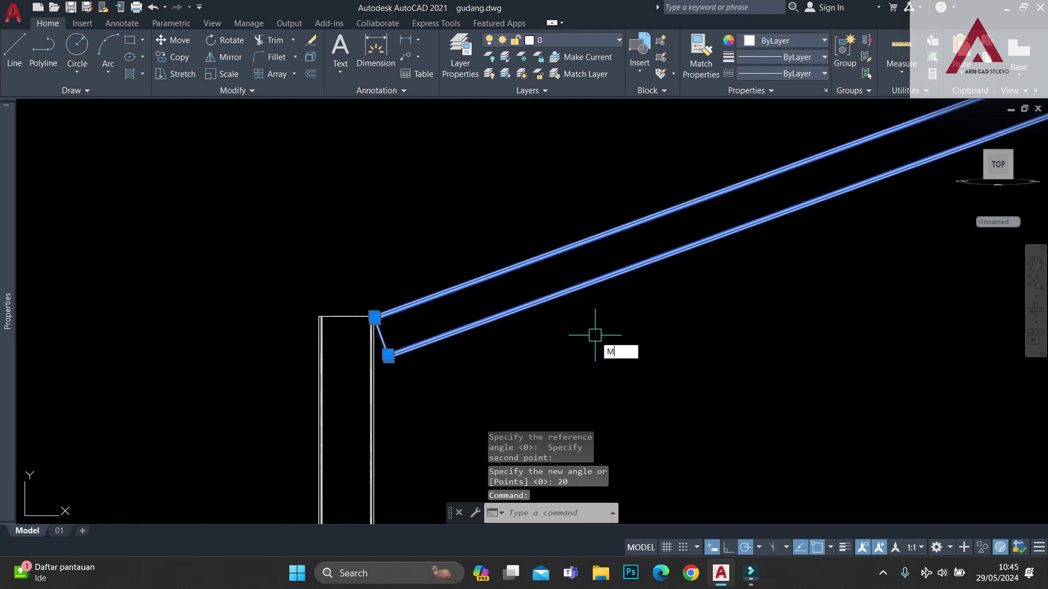
key("Return")
left_click(363, 356)
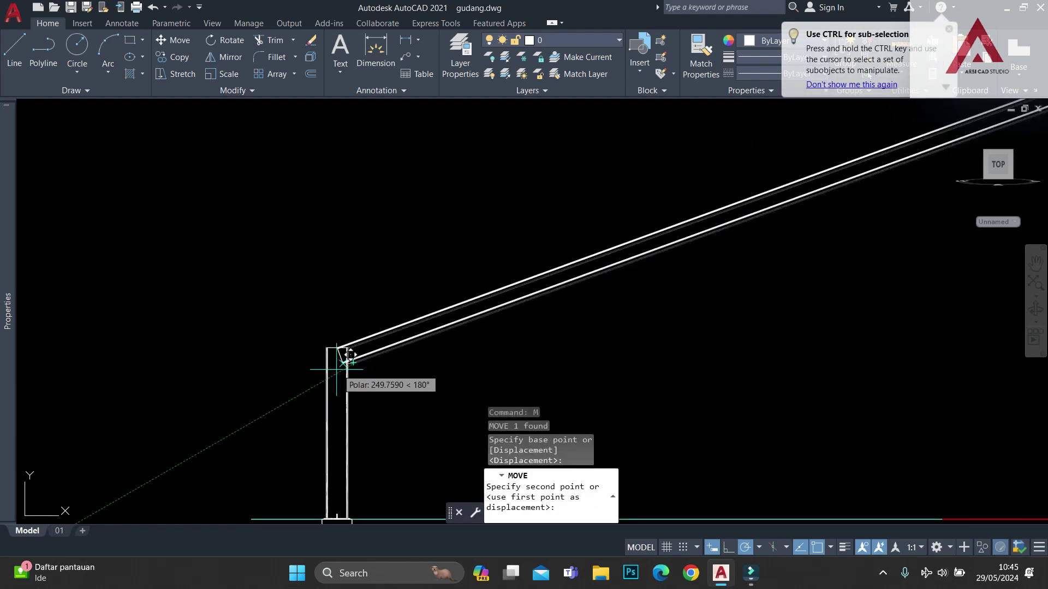
scroll(347, 357, "down", 3)
key("Escape")
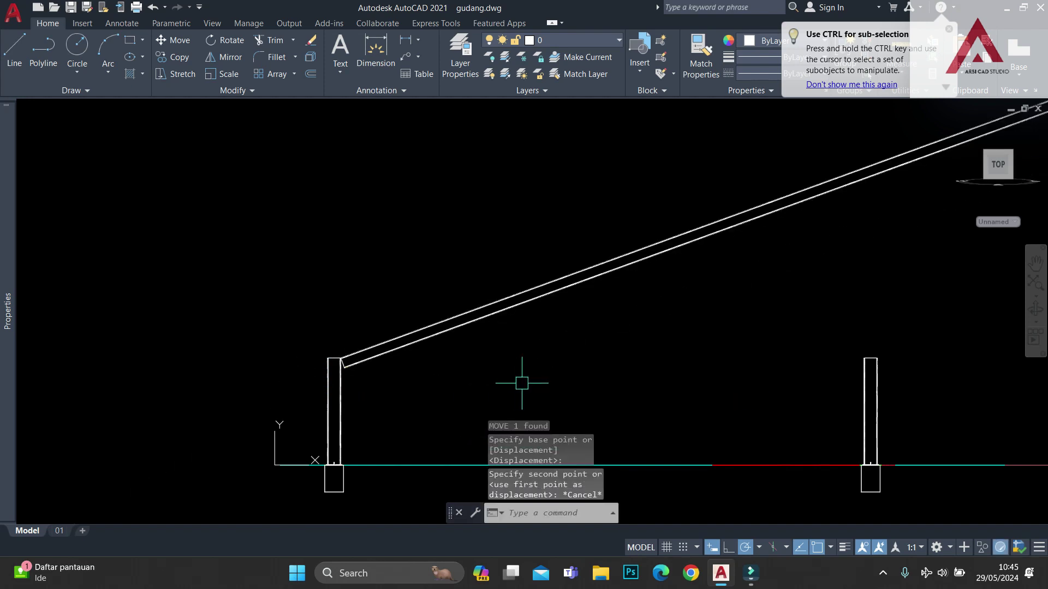
Keep the drawing open, start mirroring the rafter, then cancel and clear the selection
scroll(521, 383, "down", 3)
scroll(566, 386, "up", 2)
scroll(187, 479, "up", 2)
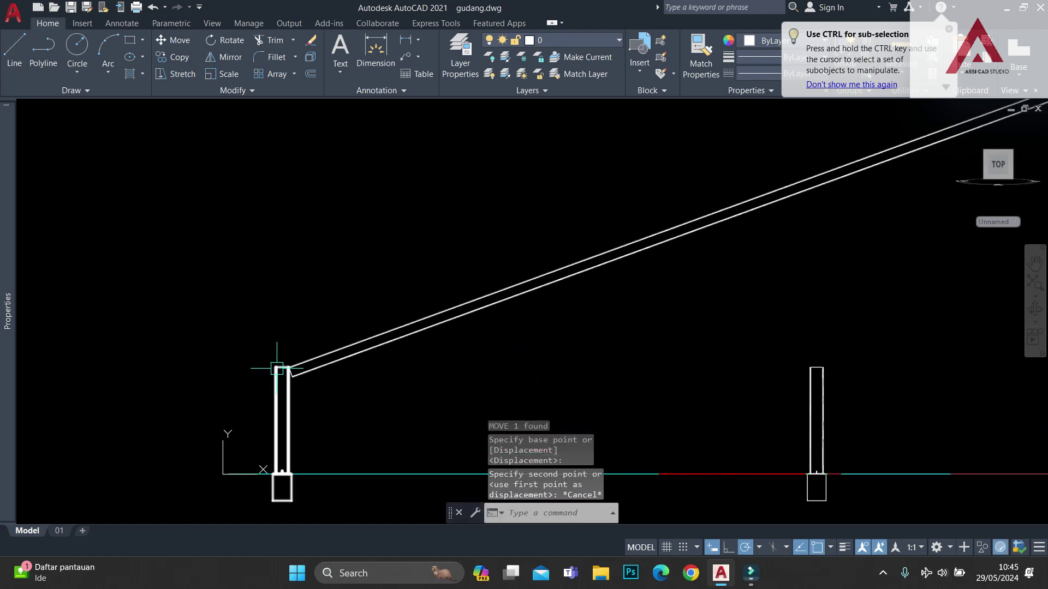
scroll(277, 369, "up", 3)
key("alt+F4")
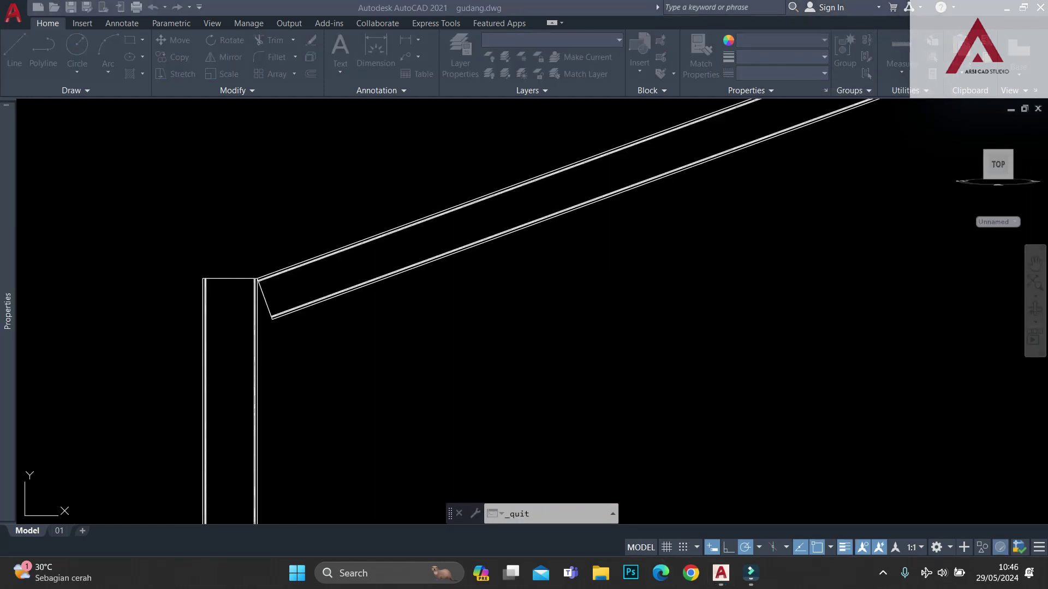
left_click(441, 240)
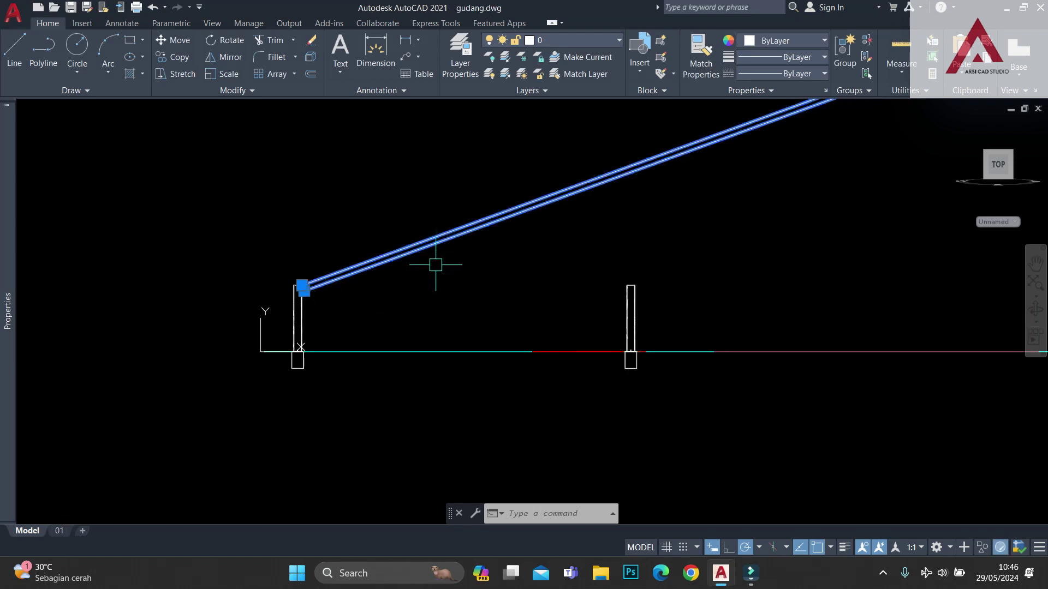
type("MI")
key("Return")
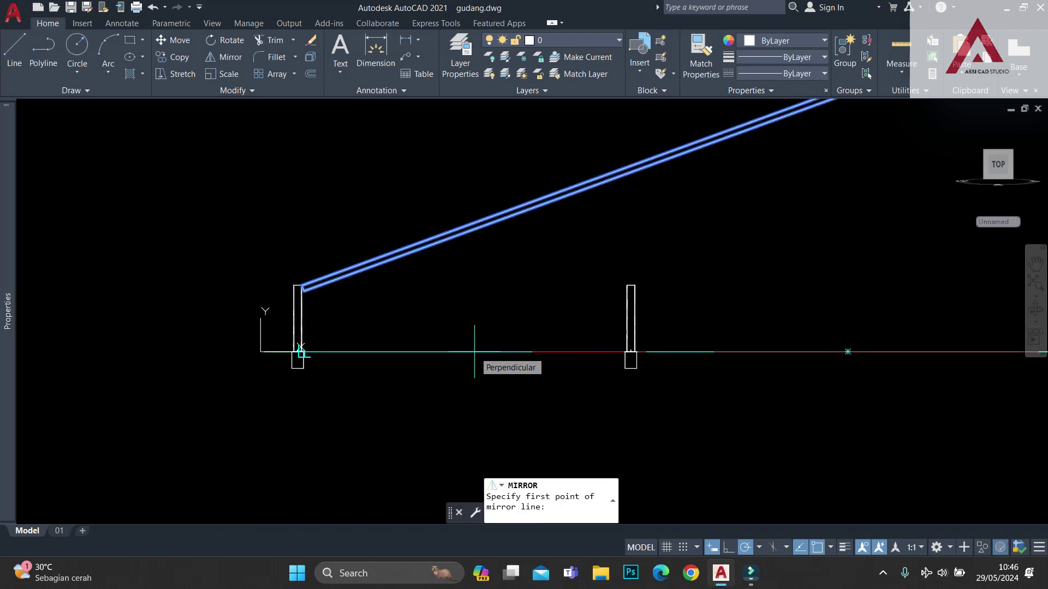
key("Escape")
scroll(292, 294, "up", 5)
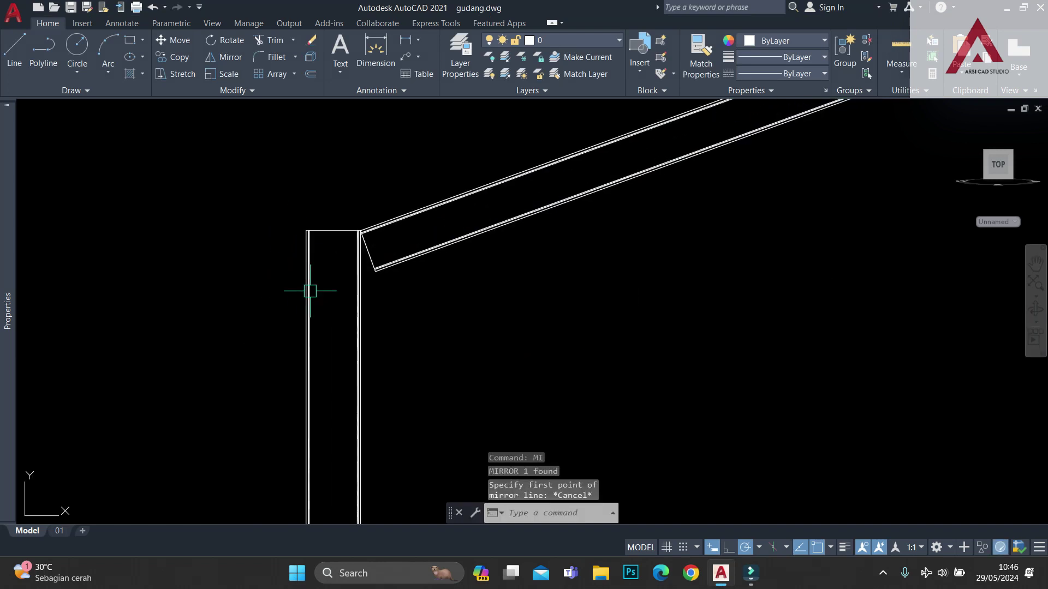
left_click(374, 264)
scroll(390, 257, "up", 3)
key("Escape")
scroll(336, 268, "down", 4)
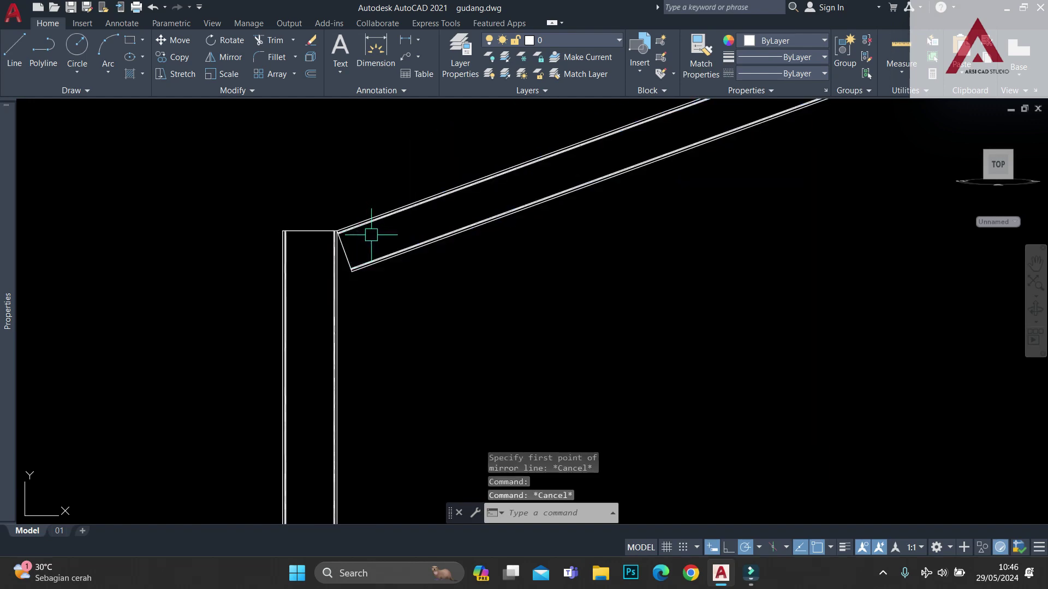
Orbit into 3D and move the sloped rafter from its corner onto the column top
middle_click_drag(371, 235, 215, 229, "shift")
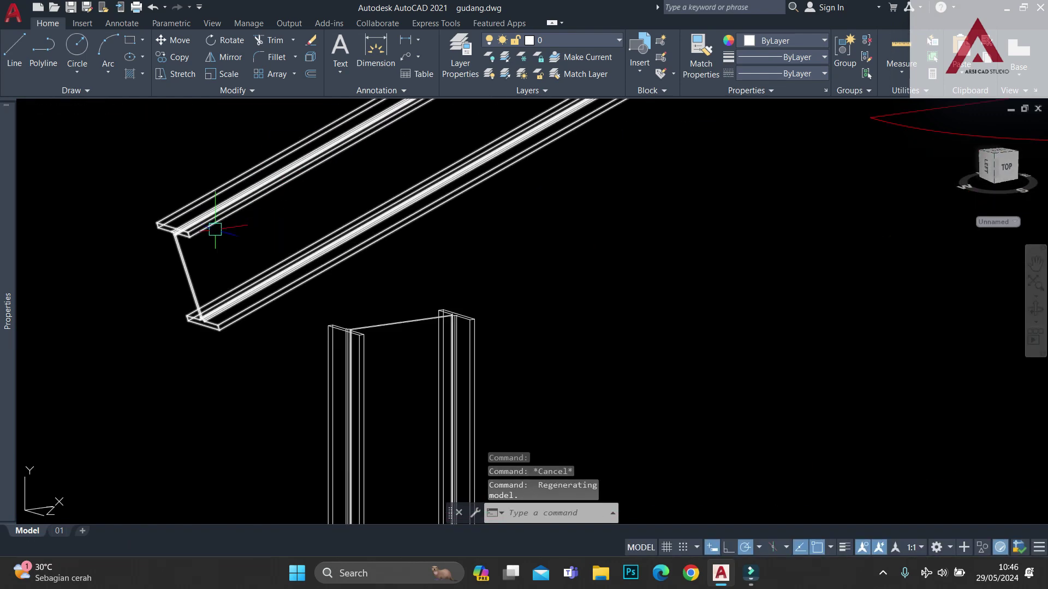
left_click(215, 229)
scroll(215, 229, "up", 2)
type("m")
key("Return")
left_click(187, 234)
scroll(196, 204, "down", 2)
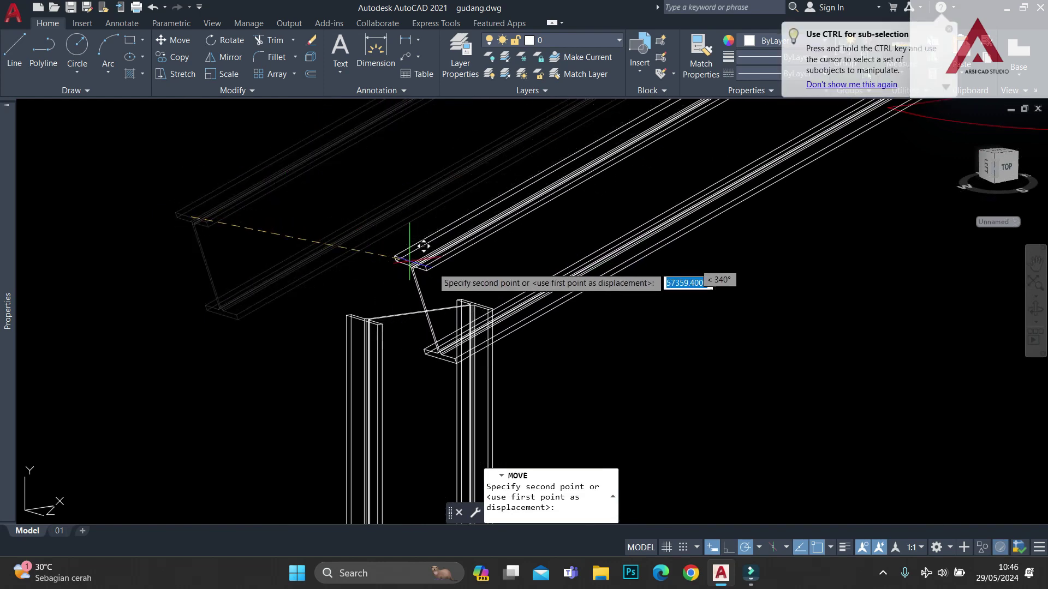
scroll(464, 284, "up", 5)
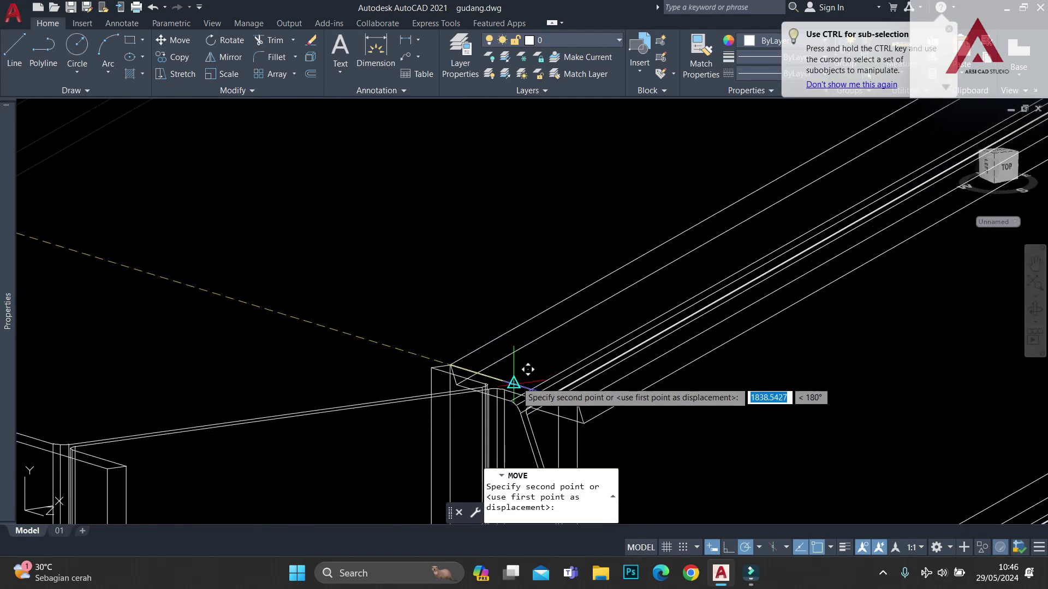
left_click(513, 381)
Grab the rafter's end face to stretch it, then cancel the stretch
scroll(367, 272, "down", 3)
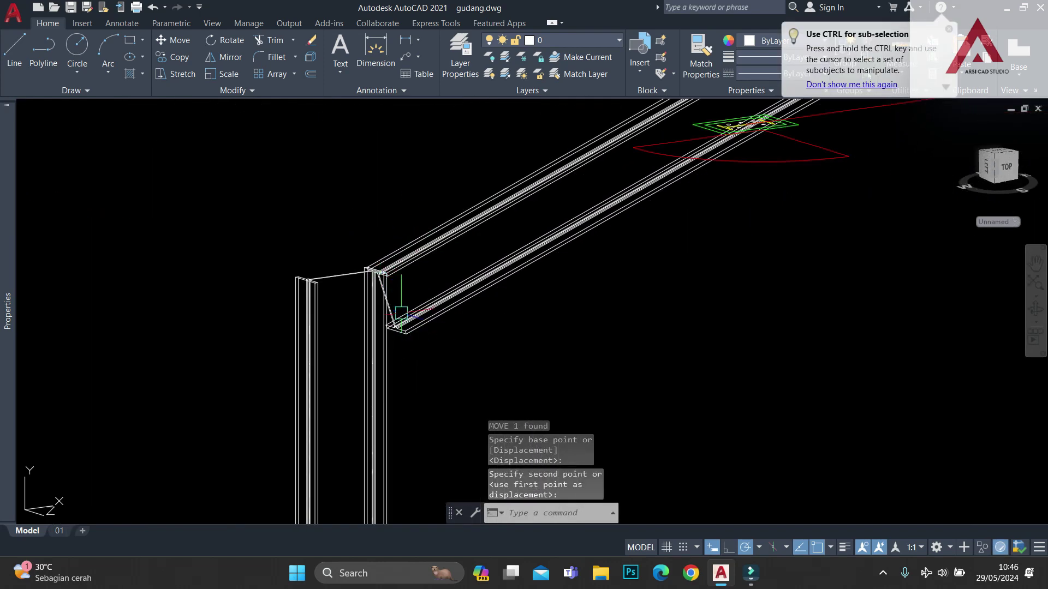
scroll(401, 313, "up", 1)
scroll(406, 309, "up", 5)
scroll(429, 296, "up", 2)
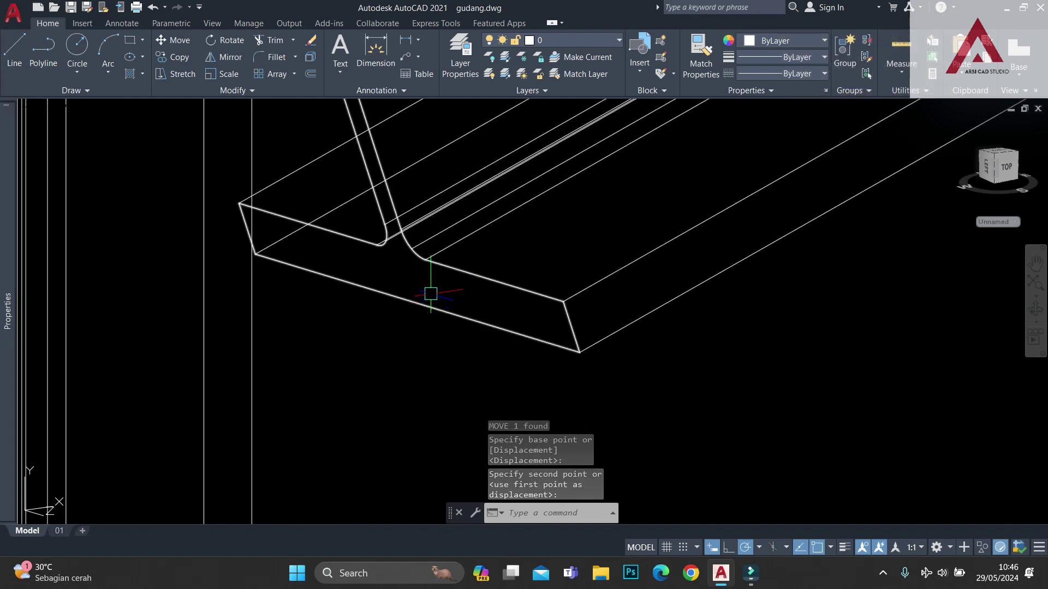
scroll(431, 293, "down", 6)
left_click(391, 256)
left_click(381, 231)
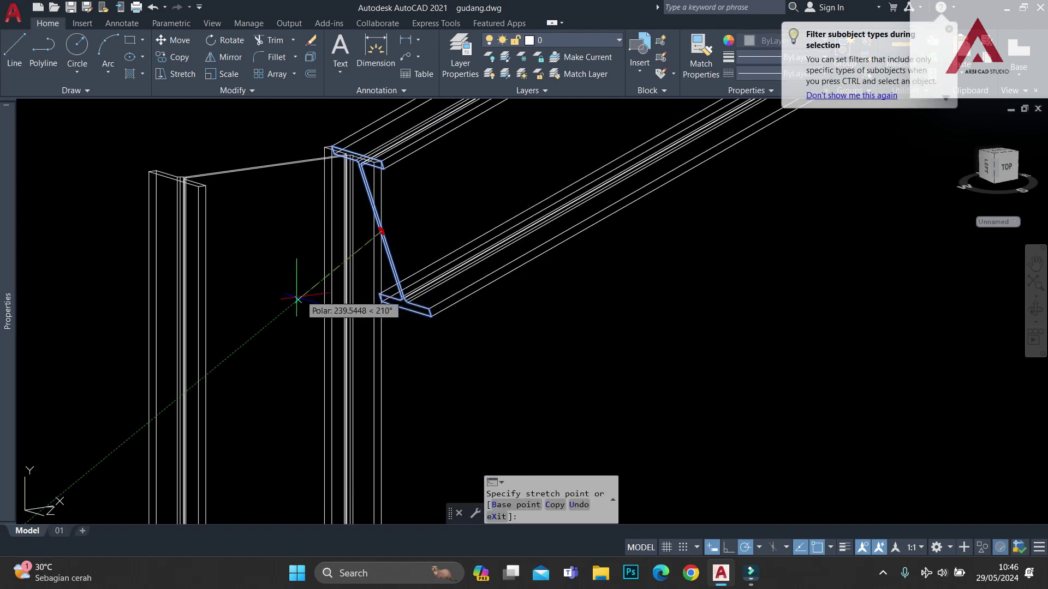
scroll(284, 300, "down", 5)
key("Escape")
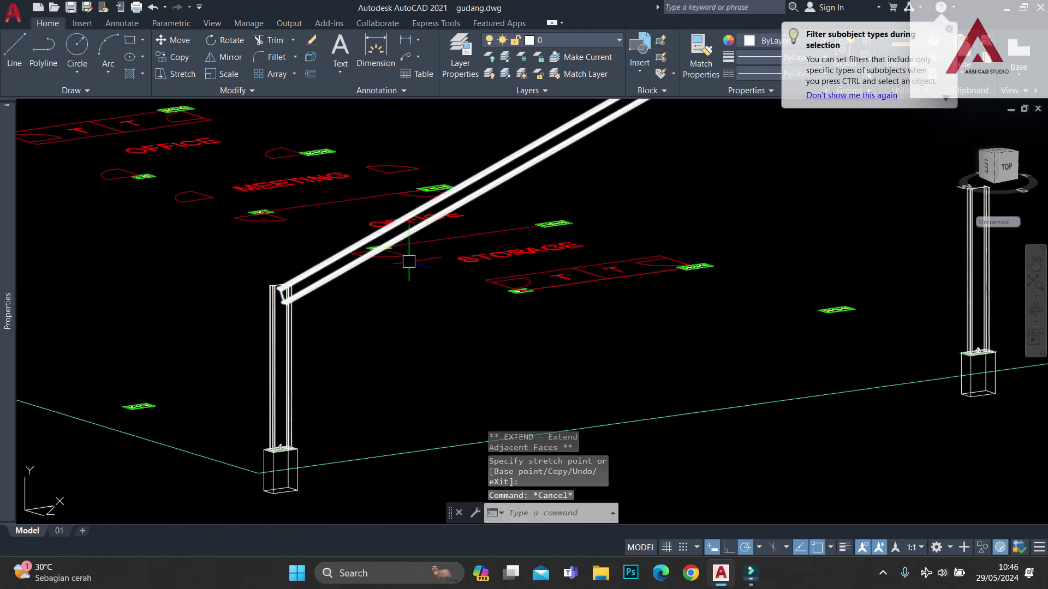
Apply the Front preset view and zoom in on the rafter-to-column joint for slicing
type("v")
key("Return")
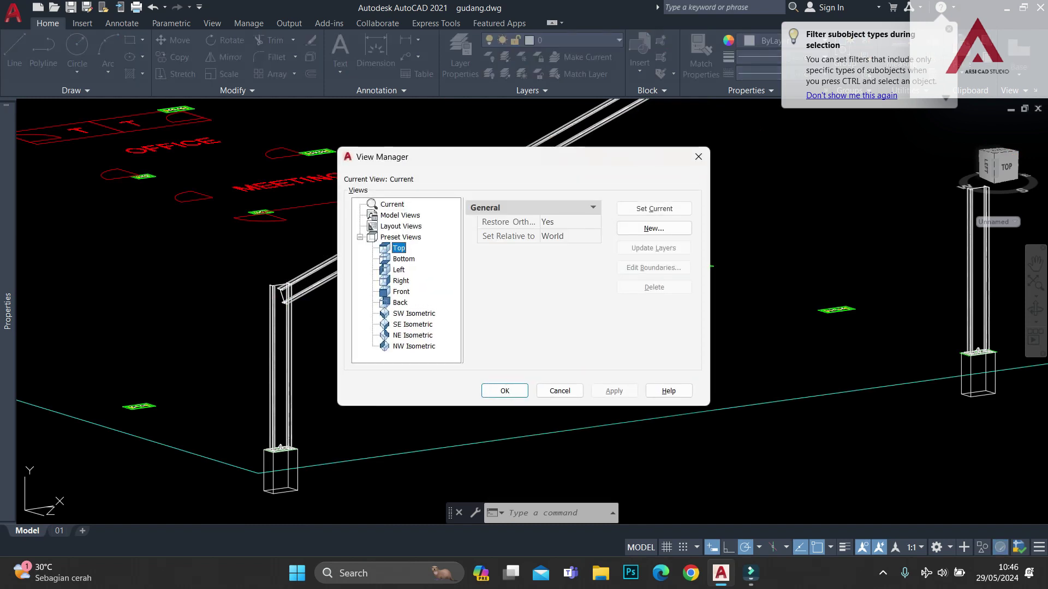
key("Down")
key("Down")
key("Down")
key("Down")
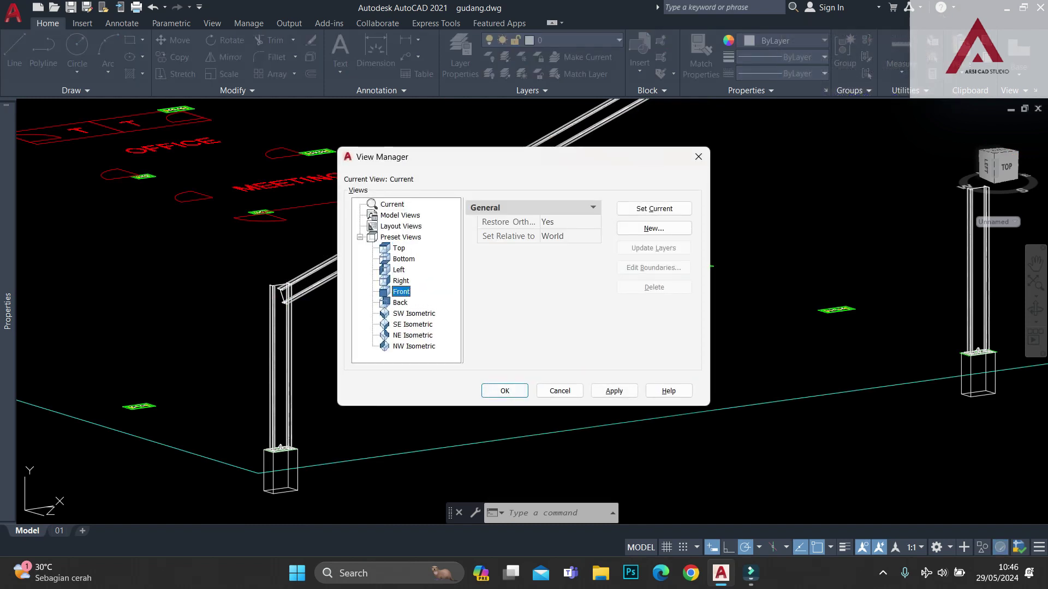
key("Return")
scroll(433, 257, "up", 3)
scroll(245, 297, "up", 2)
scroll(442, 281, "up", 2)
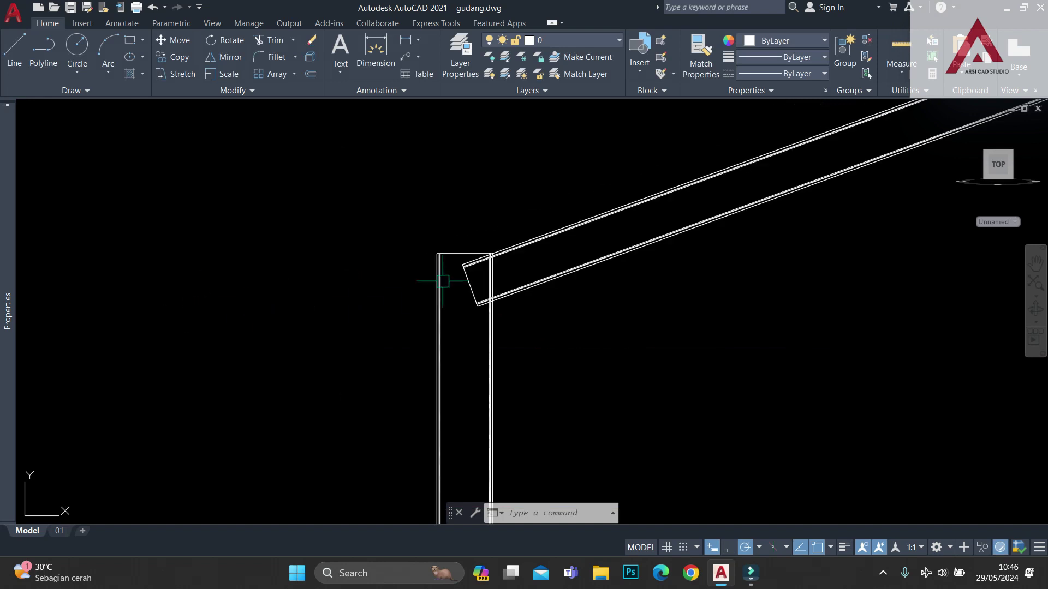
type("s")
key("Return")
Slice the rafter with a vertical plane through the column corner, keeping the right part
left_click(517, 246)
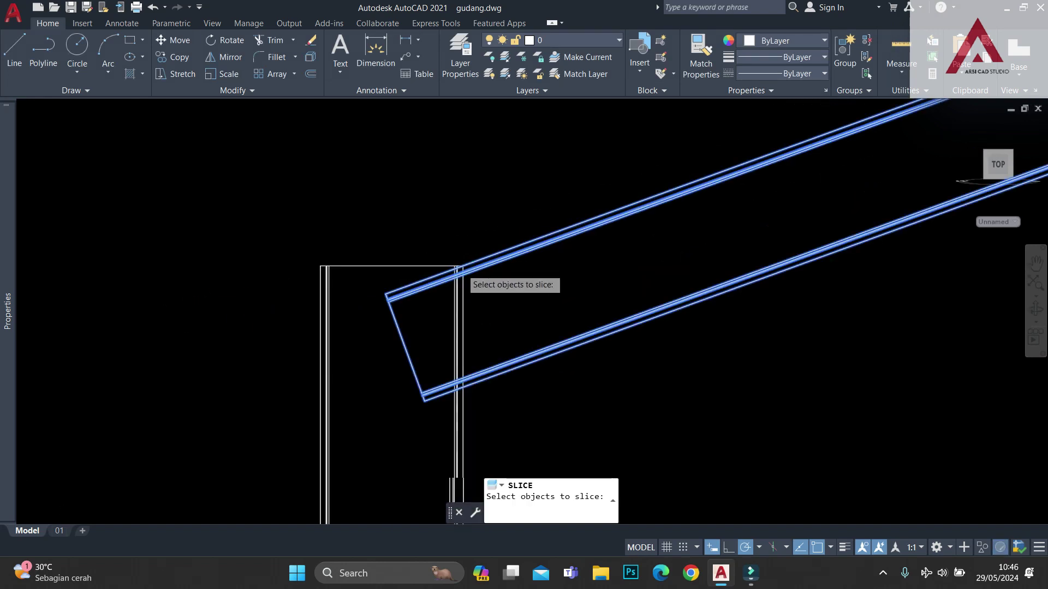
key("Return")
left_click(465, 247)
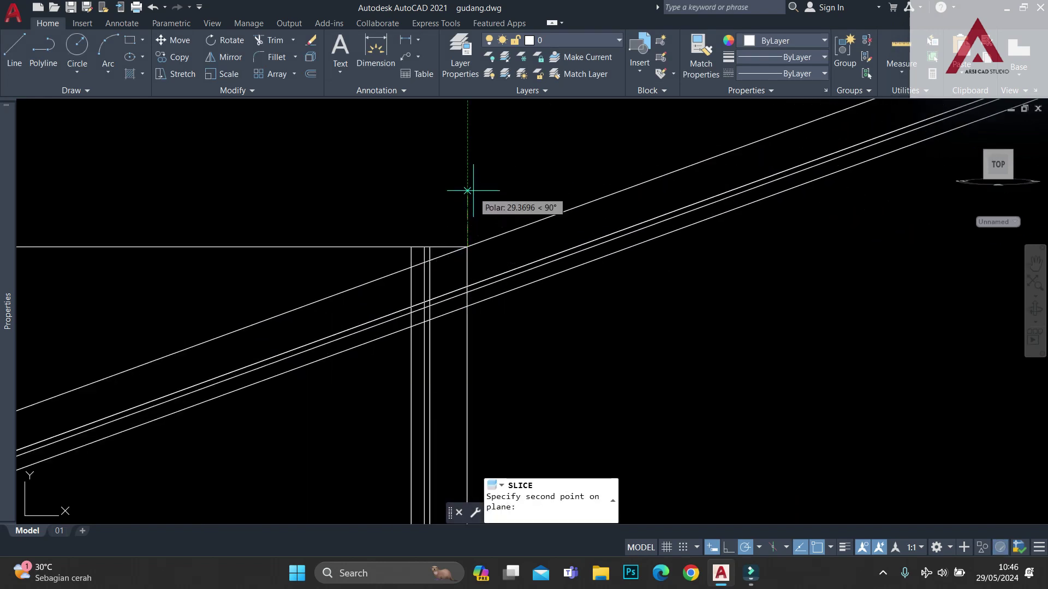
left_click(467, 190)
left_click(565, 172)
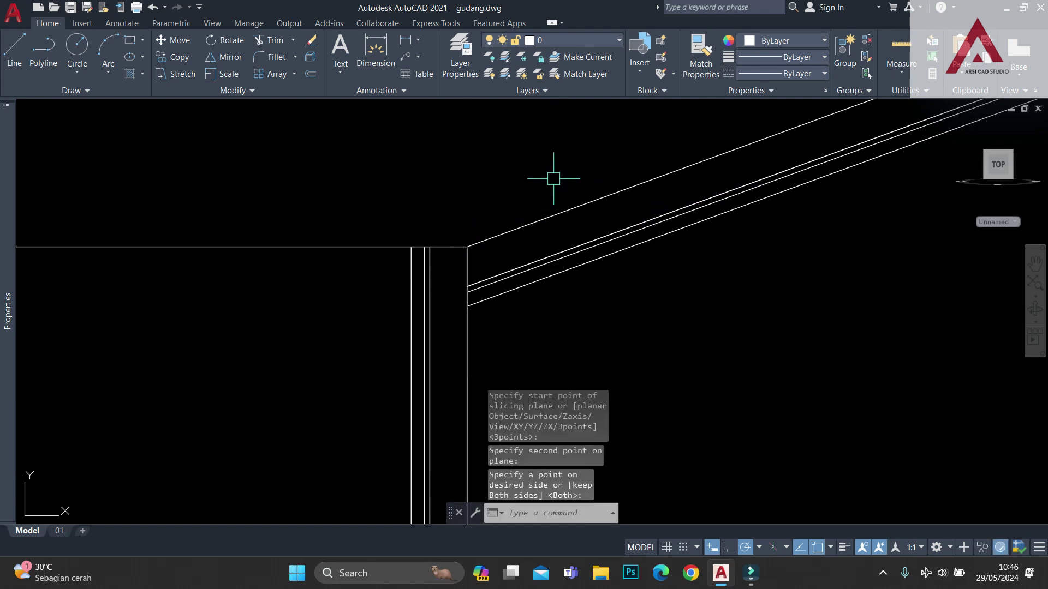
scroll(552, 186, "down", 2)
Slice the piece again from the column corner along the rafter, keeping both sides
type("sl")
key("Return")
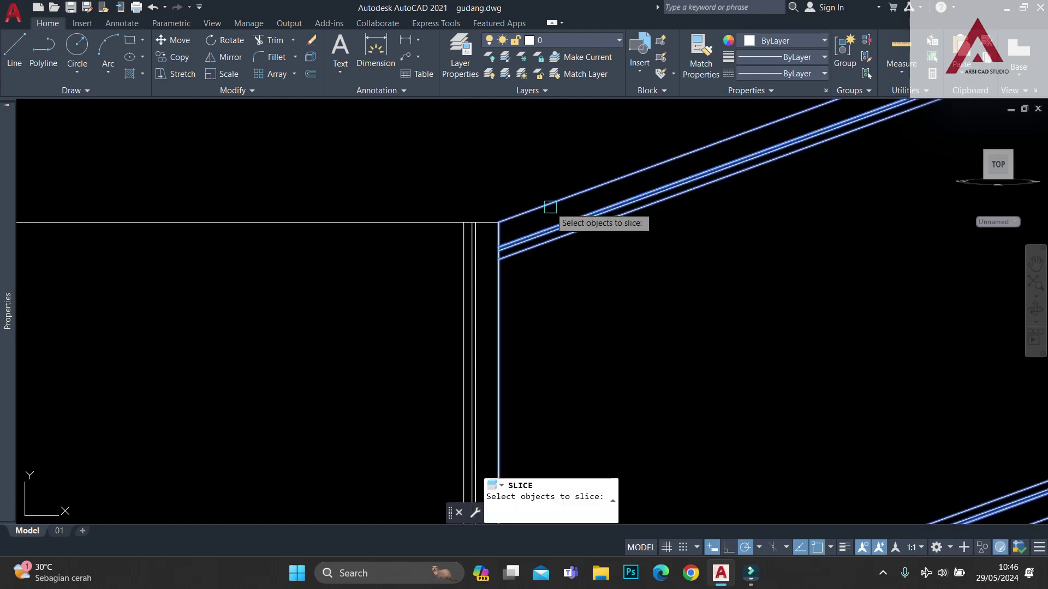
key("Return")
scroll(487, 221, "up", 3)
left_click(470, 232)
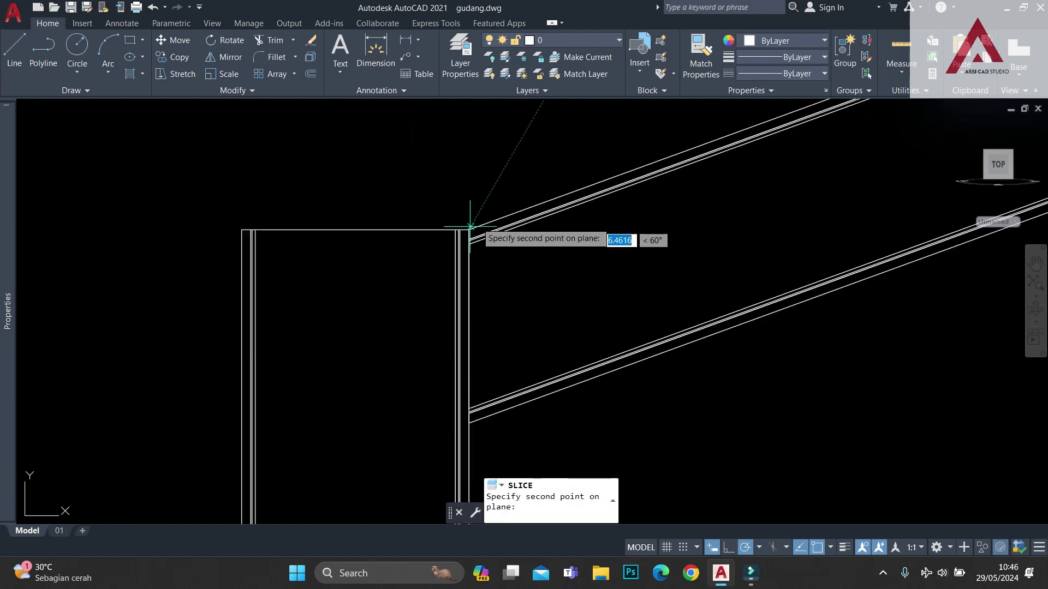
scroll(574, 188, "up", 2)
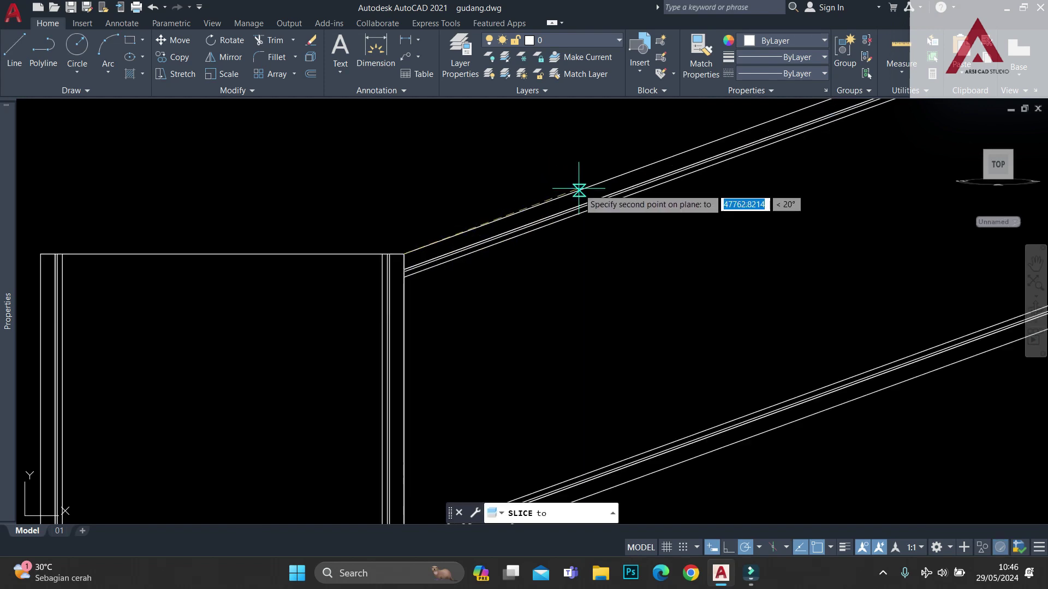
left_click(580, 188)
scroll(577, 259, "down", 3)
key("Return")
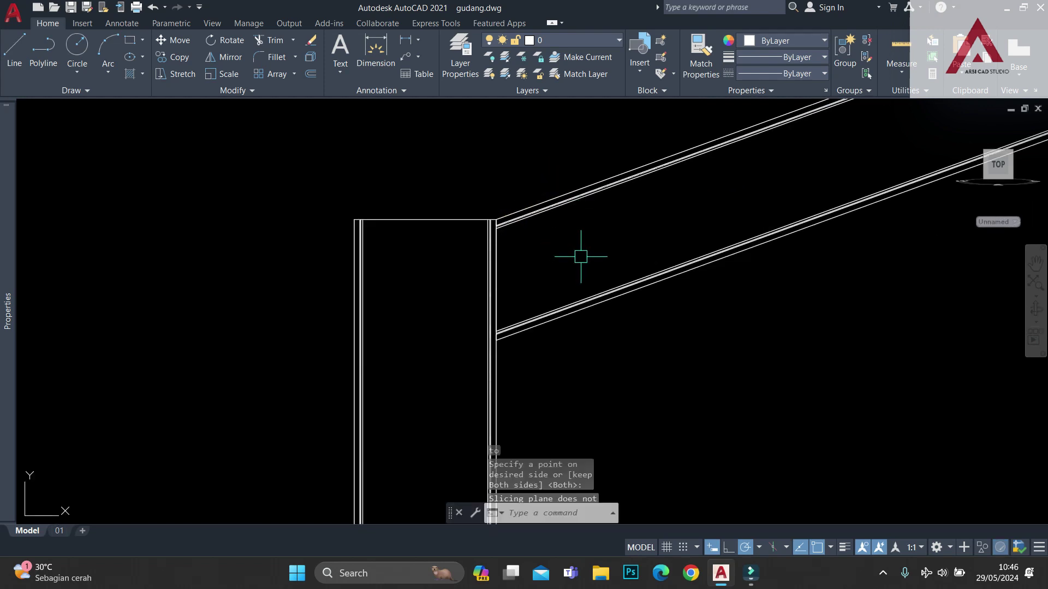
Window-select the left column top for slicing, cancelling and reselecting once
key("Return")
left_click(464, 216)
left_click(363, 216)
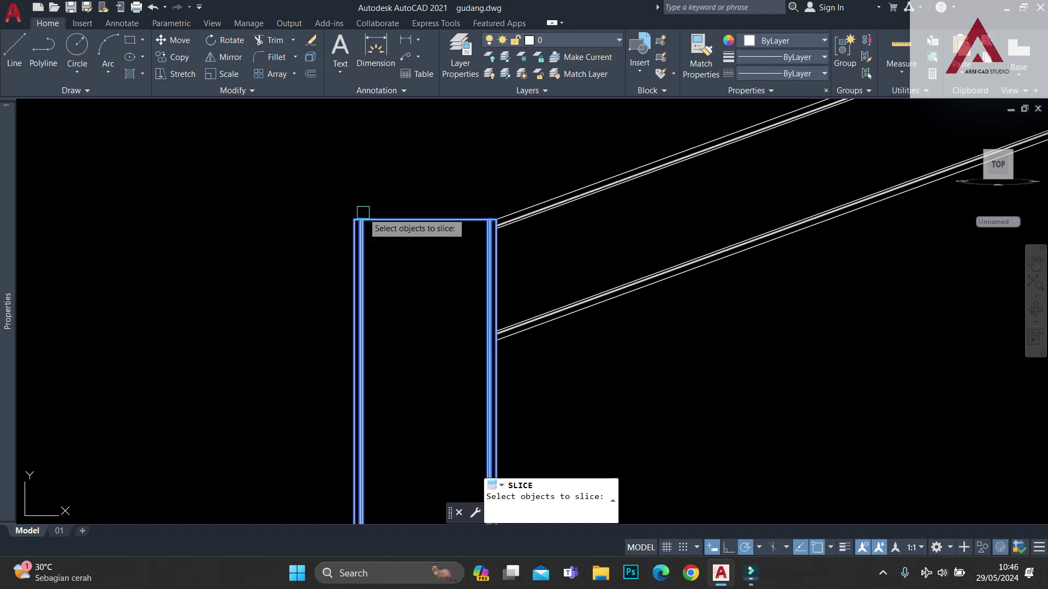
key("Escape")
left_click(442, 214)
left_click(374, 234)
scroll(374, 234, "down", 3)
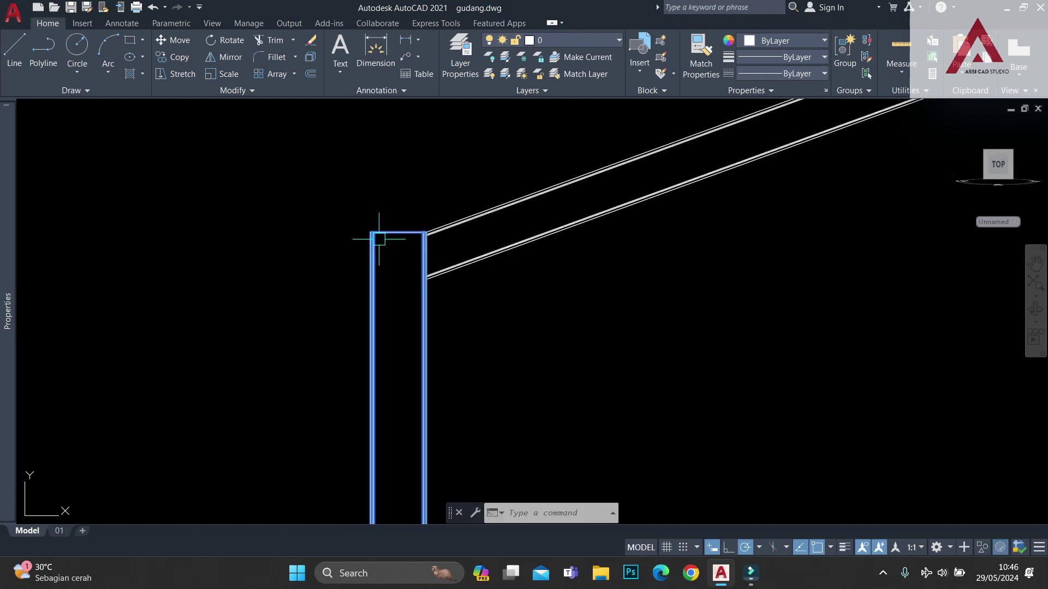
scroll(382, 196, "down", 3)
Pan to the right-hand column, window-select its top, then deselect it
middle_click_drag(808, 204, 613, 209)
key("Escape")
left_click(791, 199)
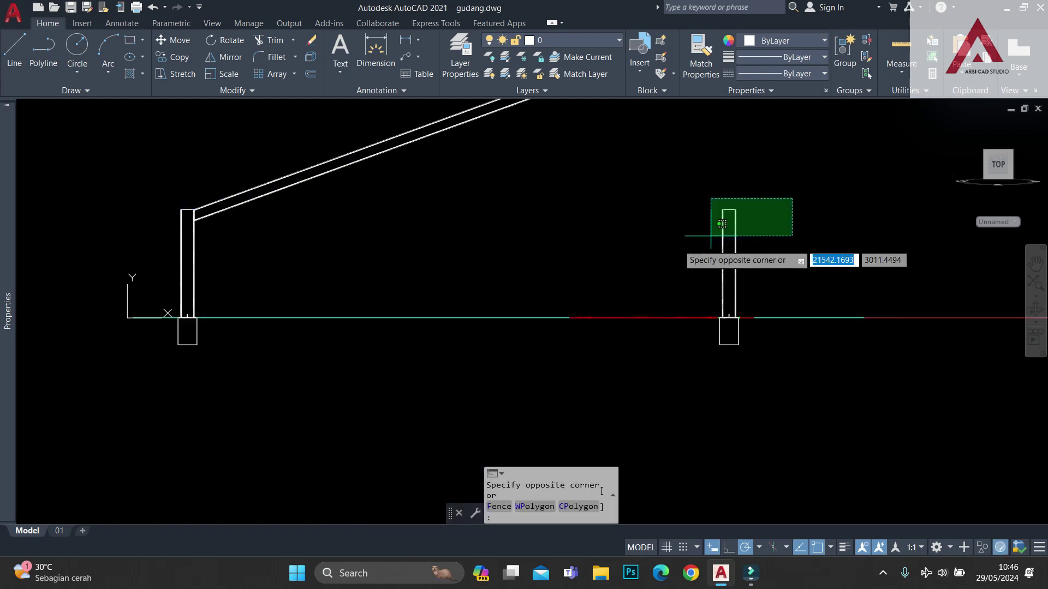
left_click(713, 234)
type("X")
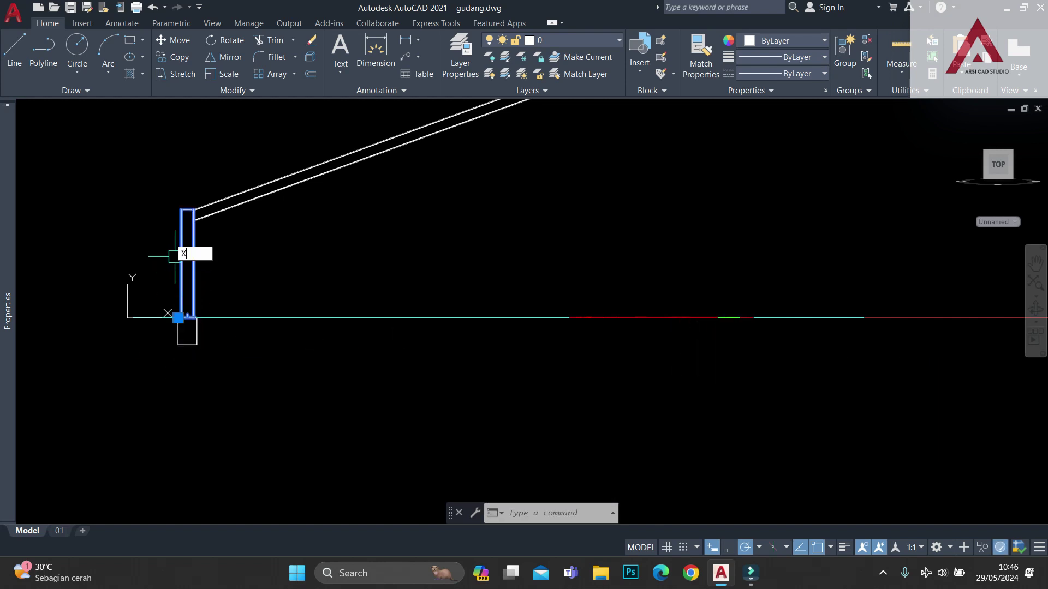
key("Escape")
scroll(155, 178, "up", 2)
scroll(203, 225, "up", 2)
type("S")
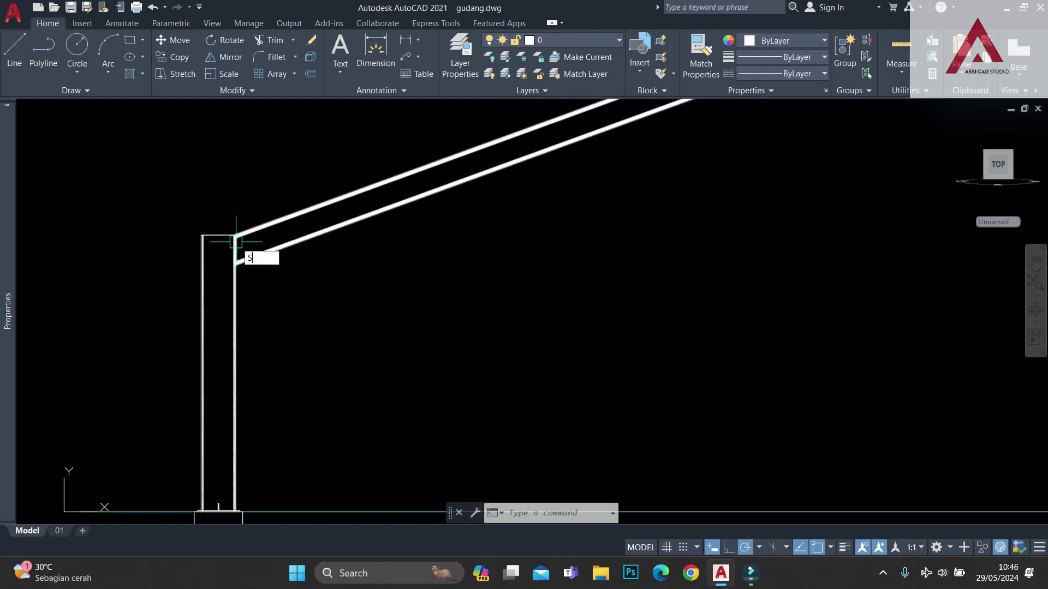
Slice the left column from its corner along the rafter's sloped edge using NEA snap
type("l")
scroll(206, 224, "up", 2)
key("Return")
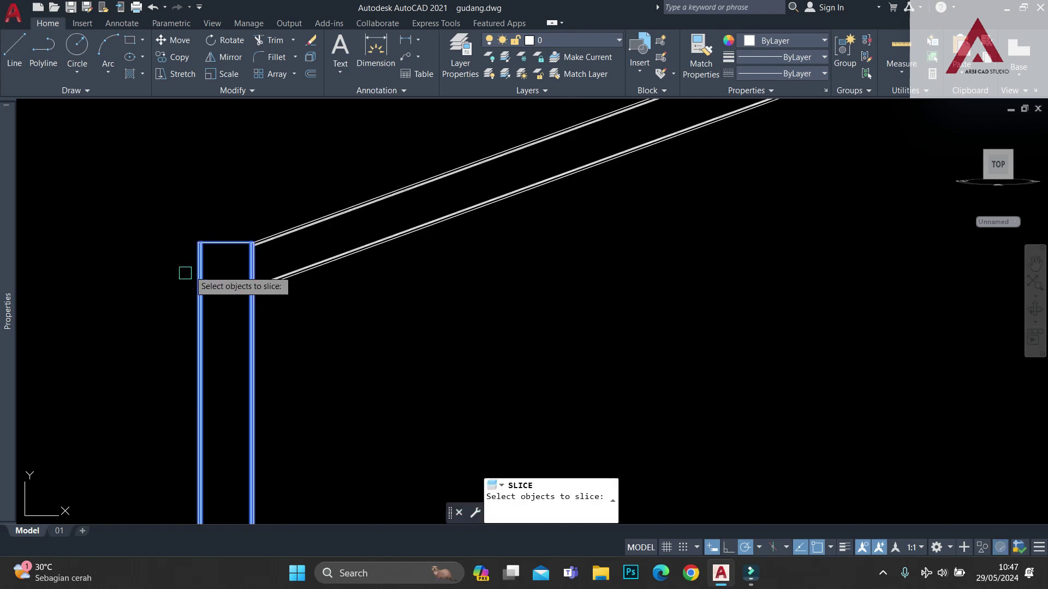
key("Return")
scroll(251, 248, "up", 2)
scroll(303, 241, "up", 1)
left_click(289, 262)
type("NEA")
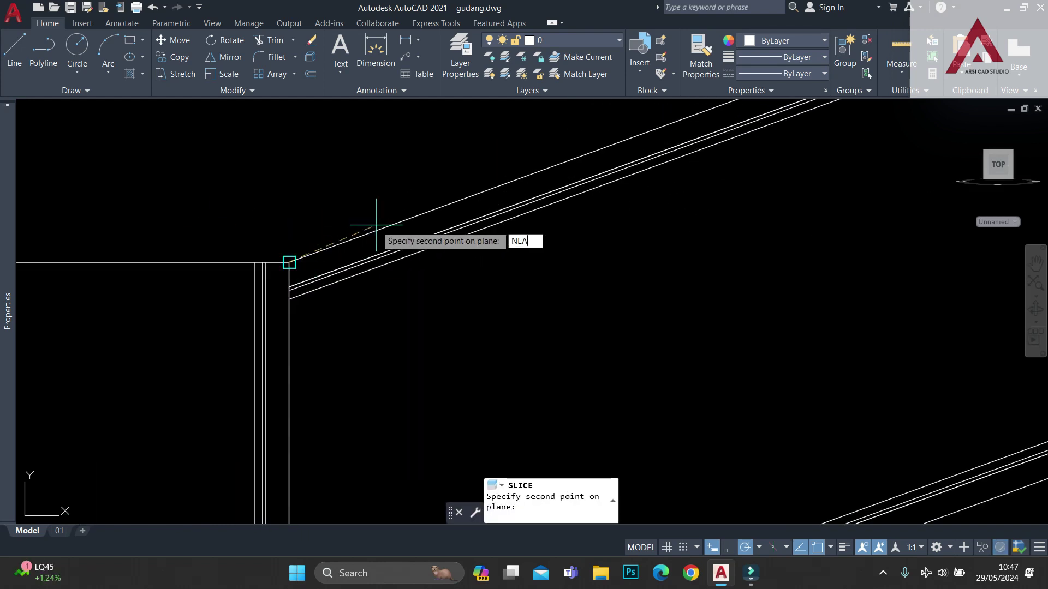
key("Return")
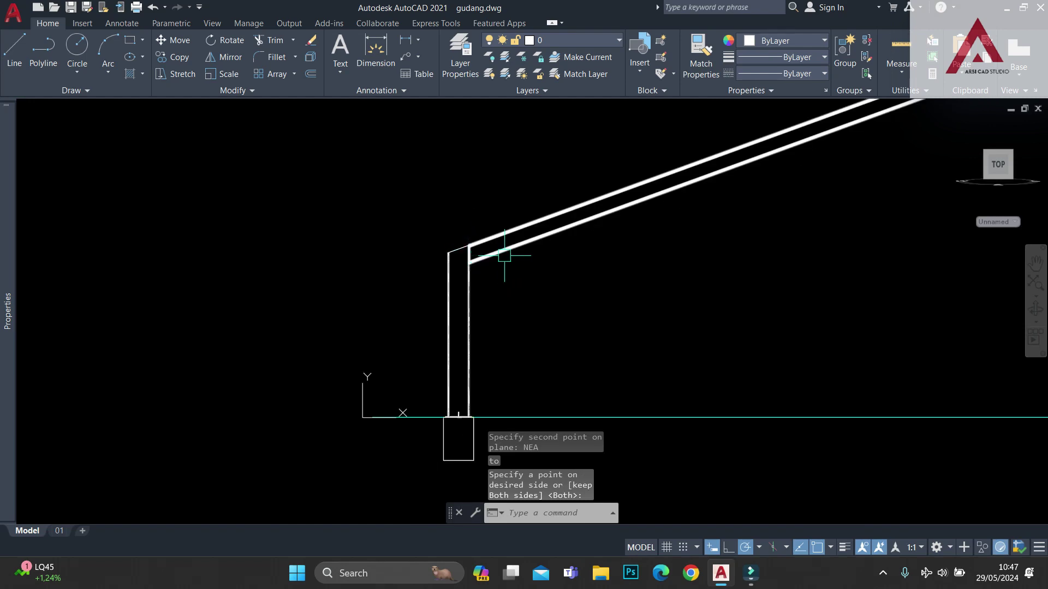
key("Return")
left_click(469, 240)
scroll(481, 245, "up", 5)
Copy the selected rafter lines and place the copy lower down
type("CO")
scroll(417, 235, "up", 2)
key("Return")
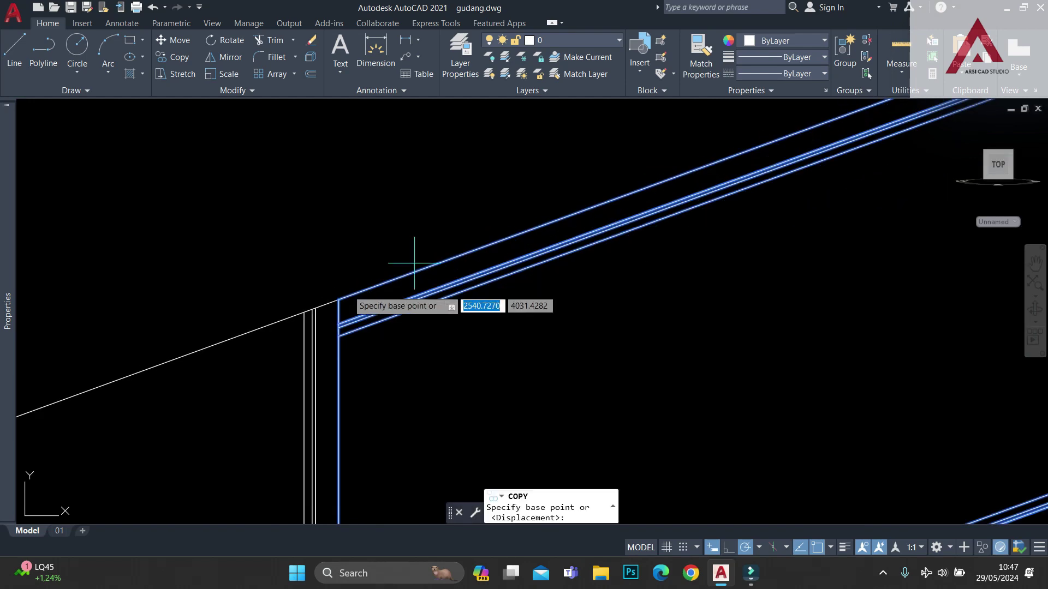
scroll(354, 273, "up", 2)
left_click(331, 308)
scroll(330, 322, "down", 2)
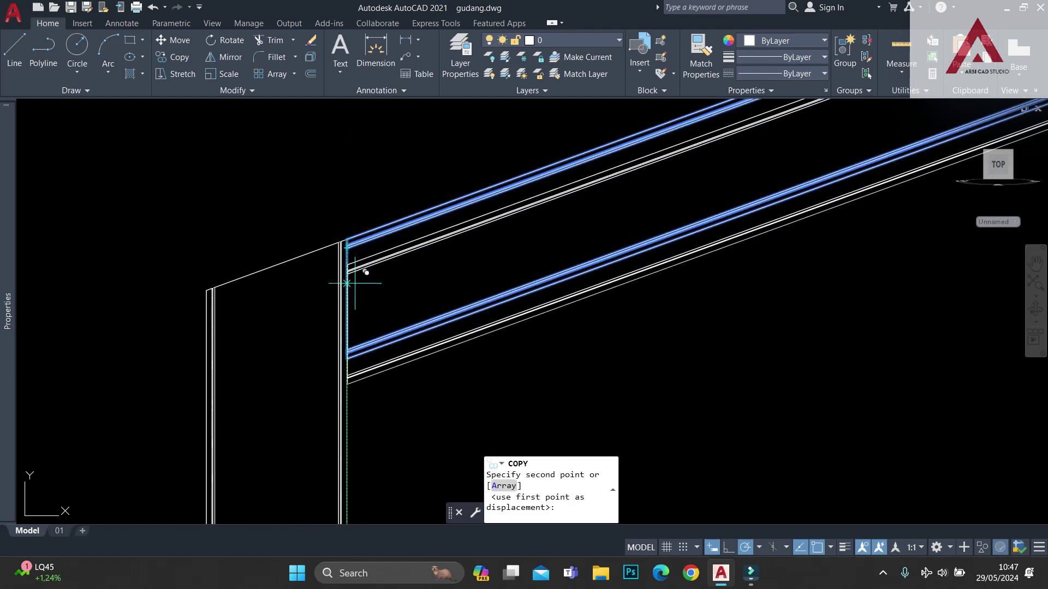
scroll(333, 336, "up", 1)
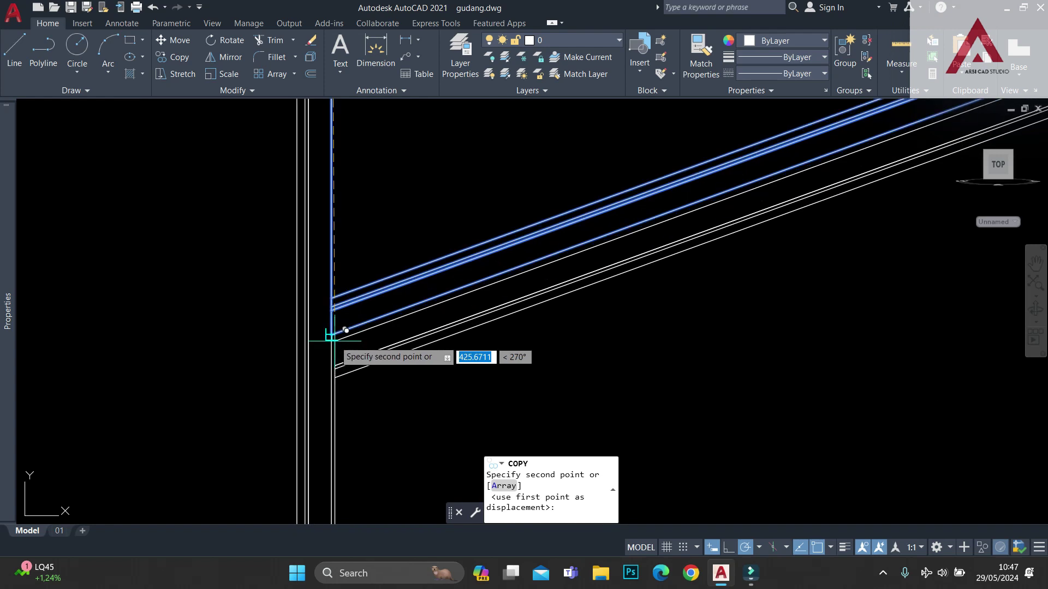
scroll(330, 335, "up", 1)
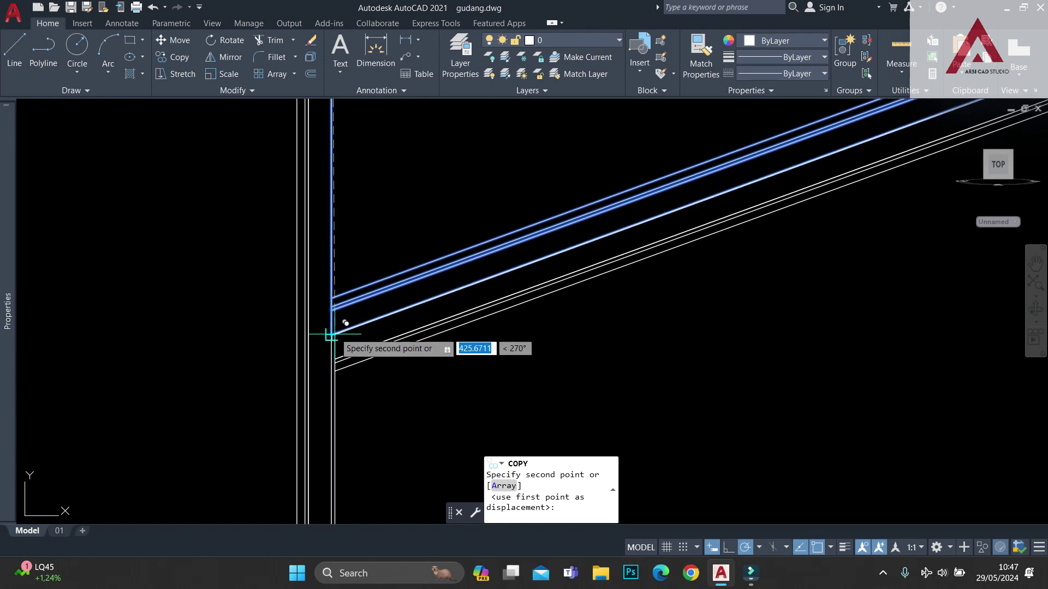
scroll(330, 322, "up", 3)
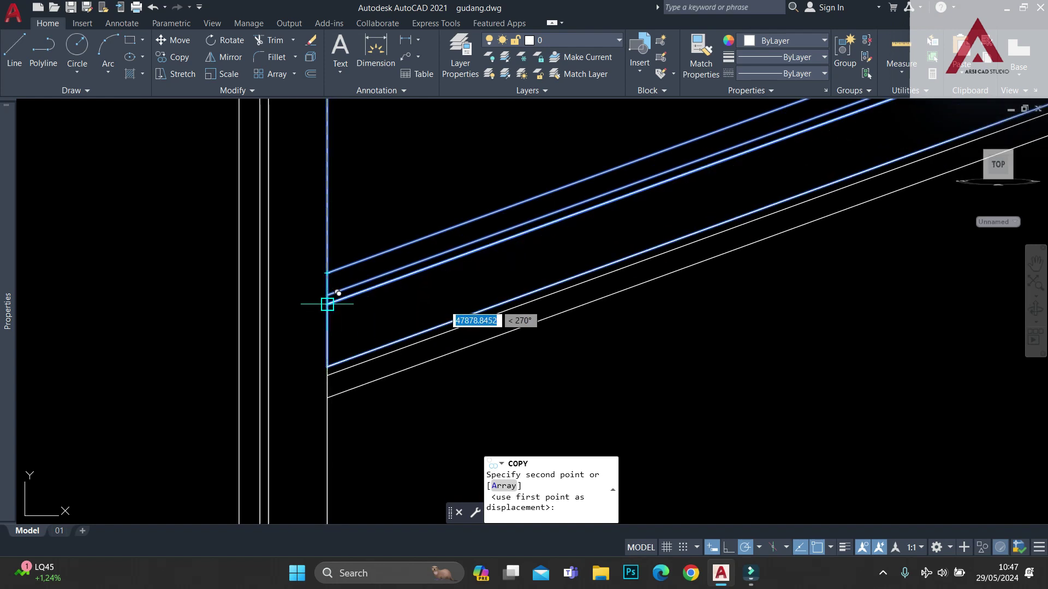
left_click(328, 343)
key("Escape")
Draw a guide circle with radius 800 after clearing the selection
scroll(344, 283, "up", 2)
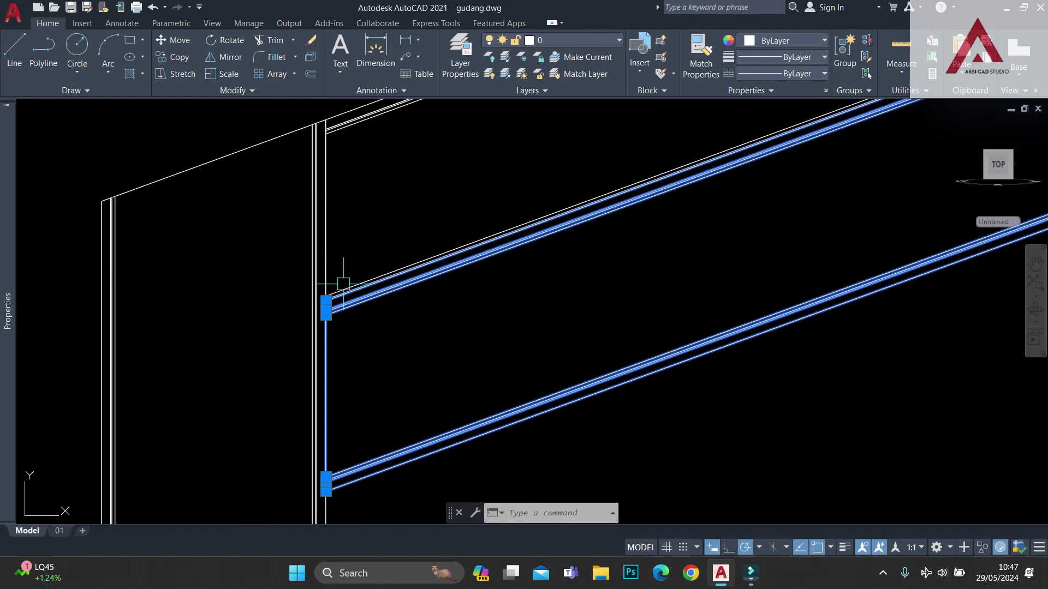
type("R")
key("Return")
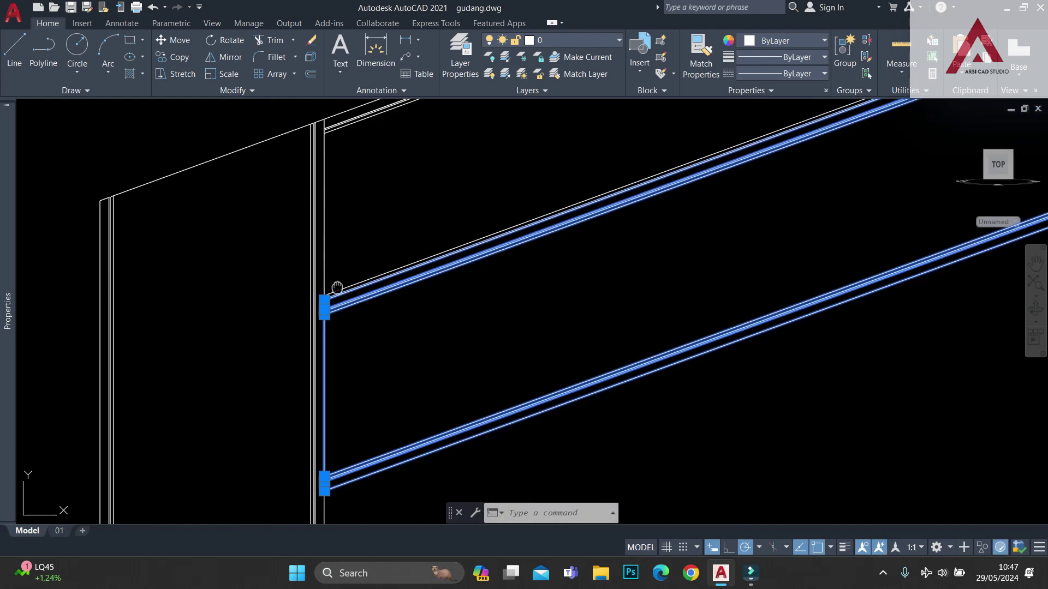
key("Escape")
scroll(316, 290, "up", 3)
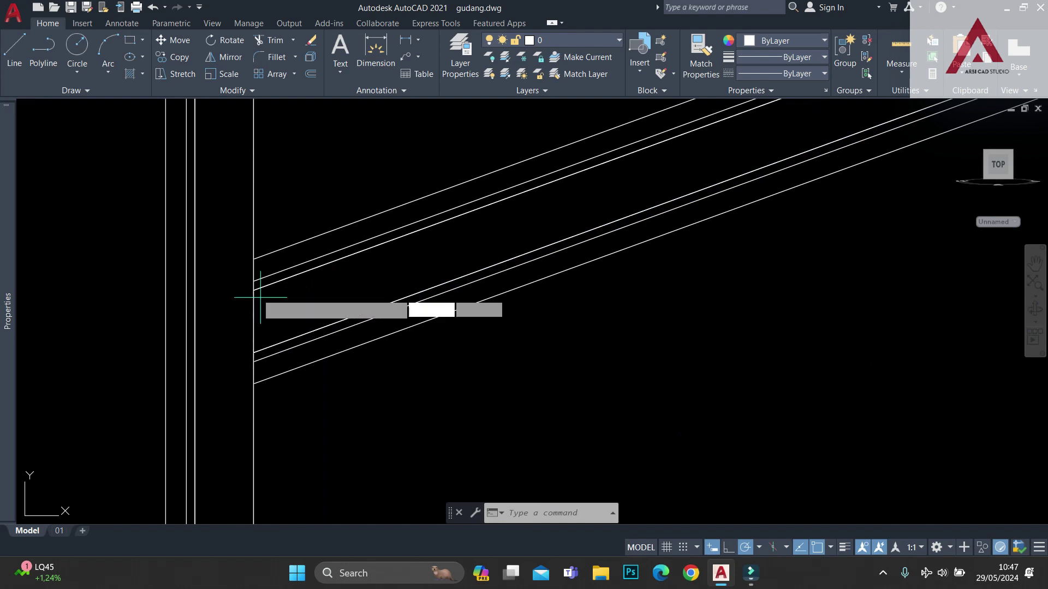
type("c")
key("Return")
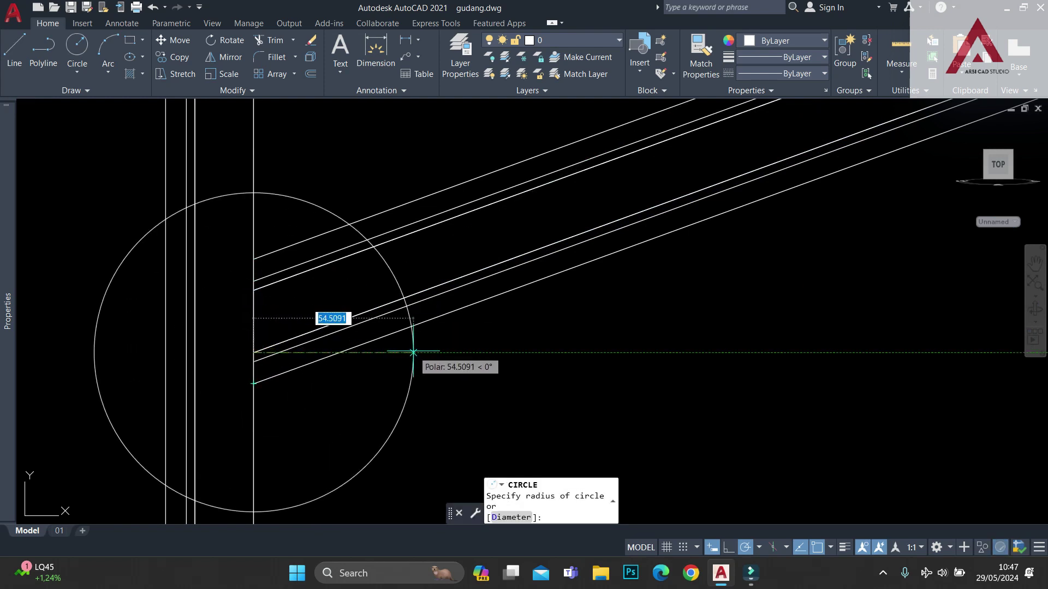
type("00")
key("Return")
Move the three rafter lines at the joint down onto the column
scroll(383, 309, "down", 10)
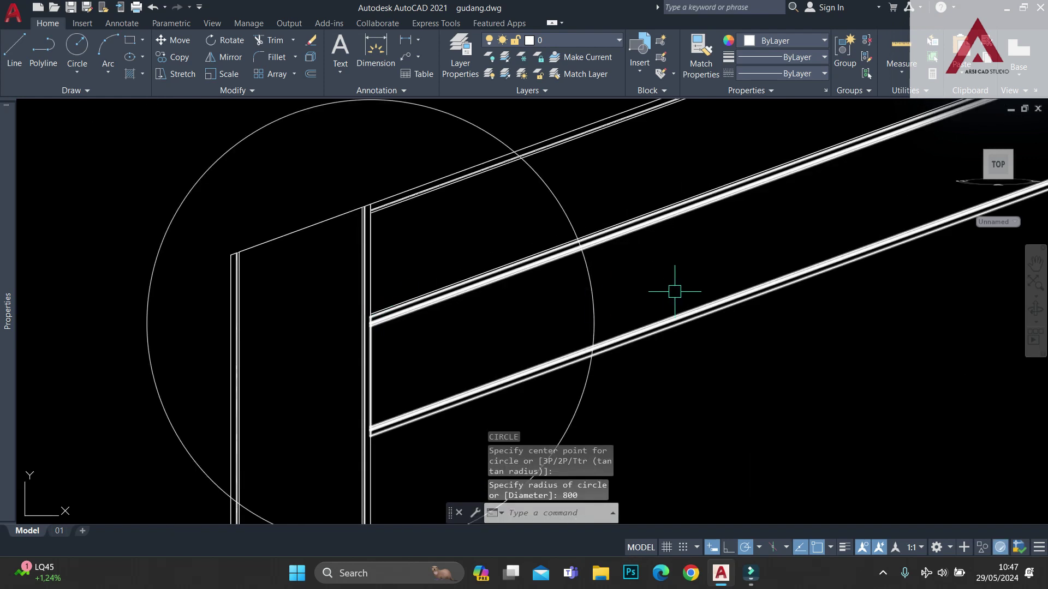
left_click(660, 330)
scroll(475, 290, "up", 3)
key("Escape")
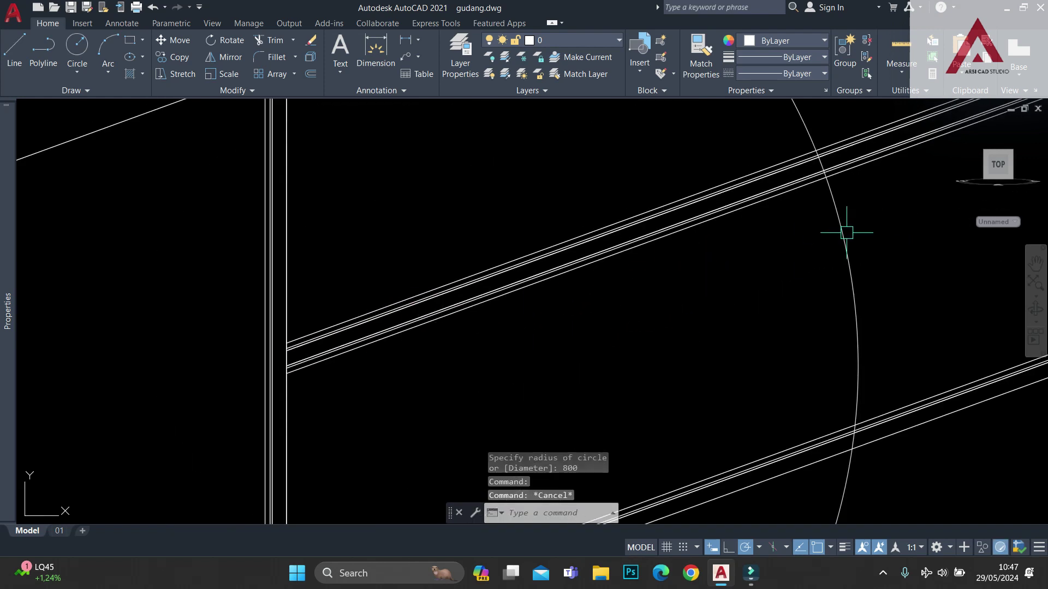
scroll(354, 354, "up", 2)
left_click_drag(305, 333, 262, 382)
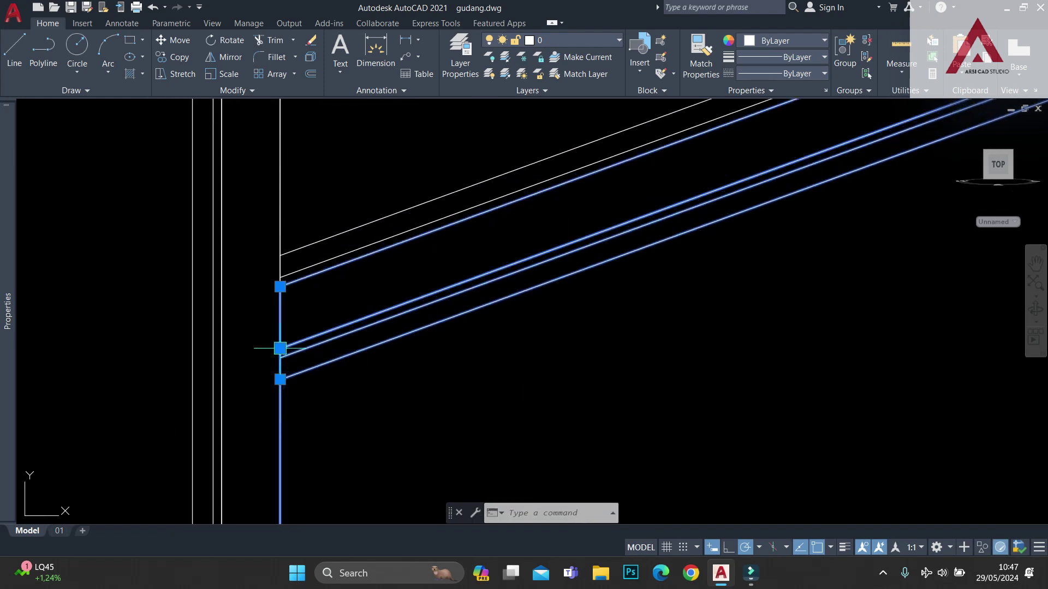
key("m")
key("Return")
left_click(281, 286)
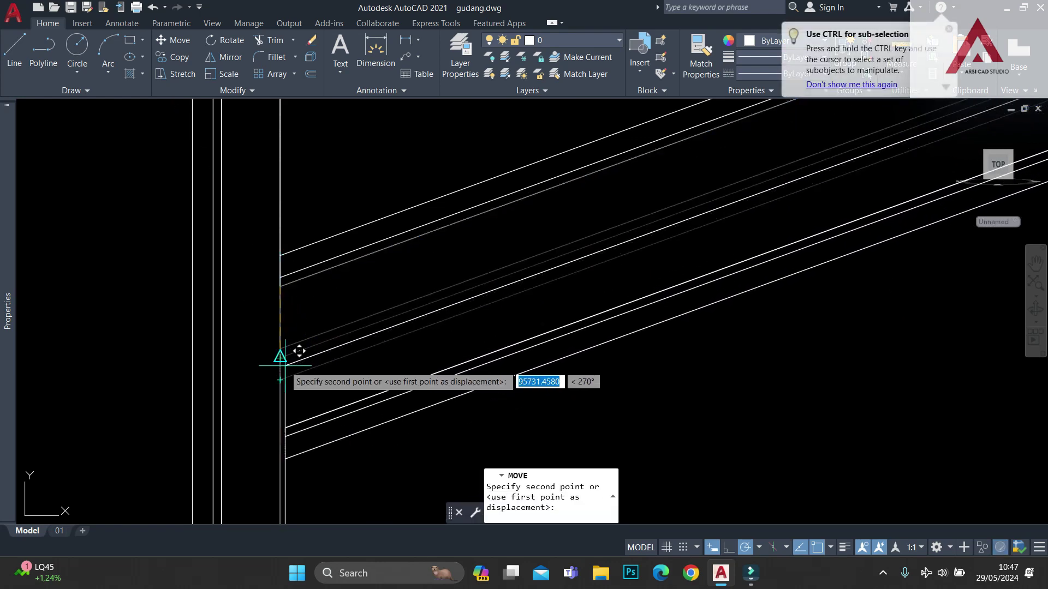
left_click(280, 346)
Select the diagonal brace outline, dropping the circle from the selection
scroll(324, 327, "down", 2)
left_click(924, 227)
left_click(386, 322)
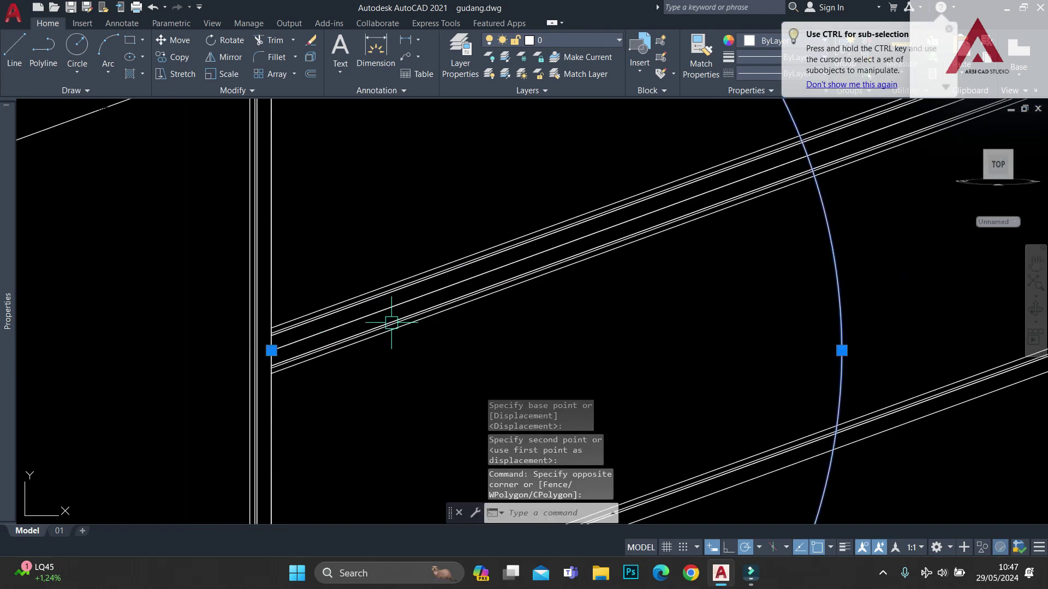
key("Escape")
left_click(313, 350)
Rotate the brace about its corner by Reference, picking two points toward 20°
key("Return")
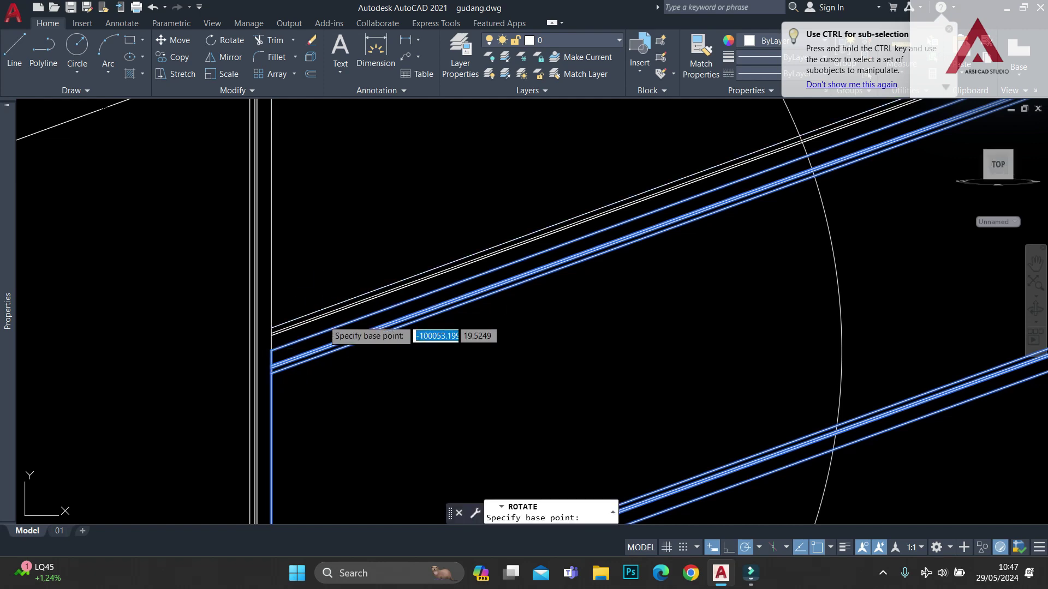
scroll(317, 229, "up", 2)
scroll(294, 382, "up", 2)
left_click(303, 339)
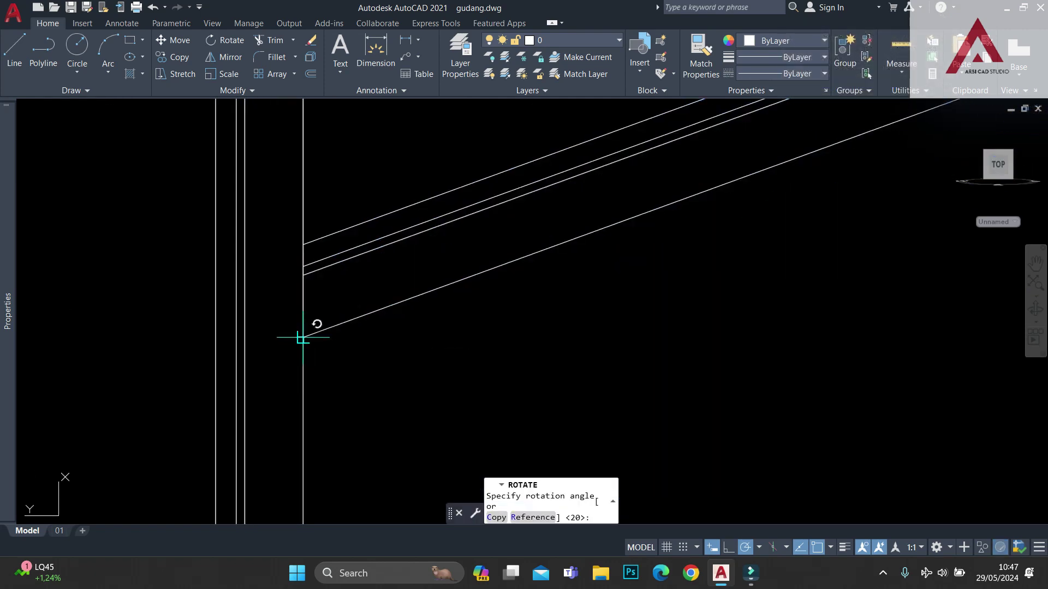
type("r")
key("Return")
left_click(303, 339)
scroll(303, 344, "down", 3)
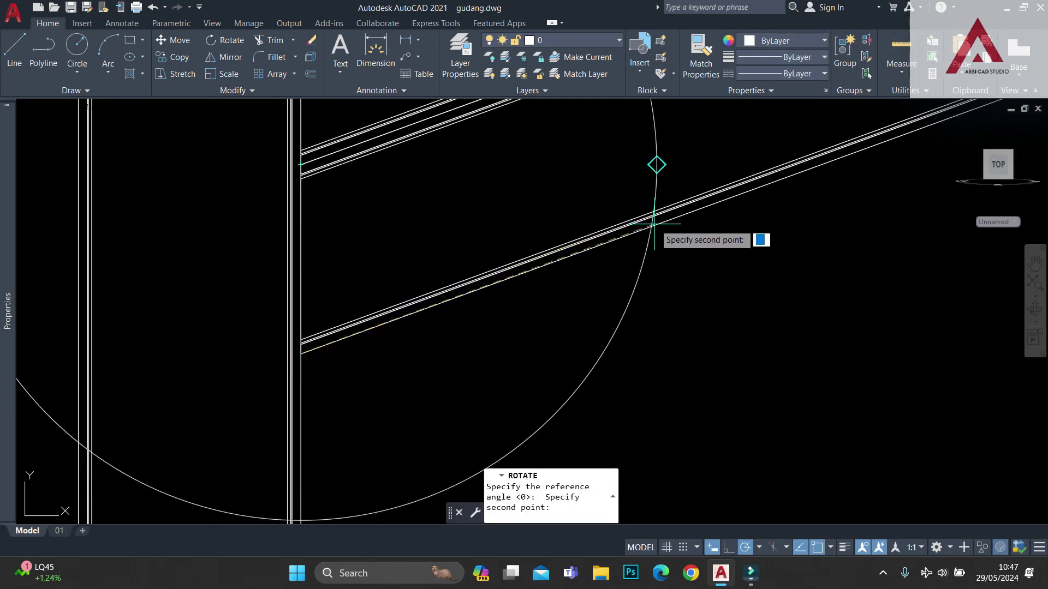
left_click(625, 231)
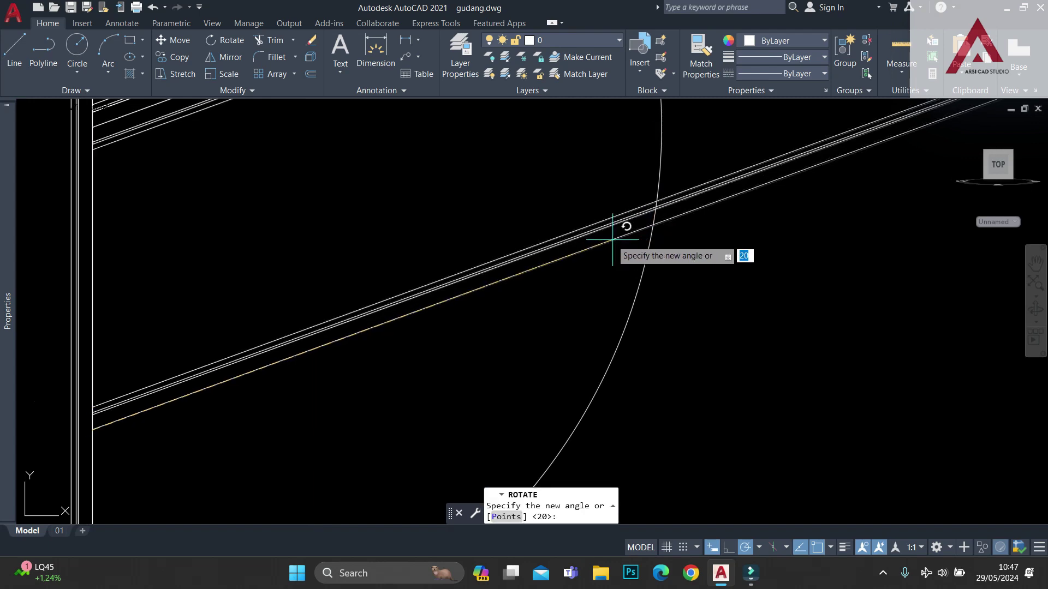
scroll(627, 227, "down", 3)
scroll(513, 243, "down", 2)
scroll(551, 227, "down", 2)
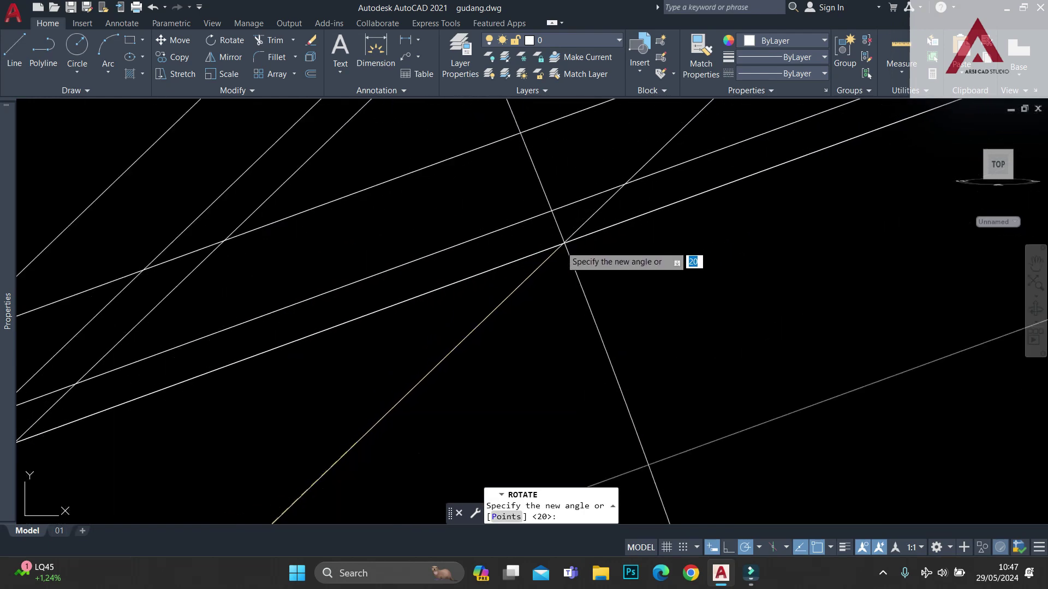
Draw a construction line through the rafter crossing
key("Escape")
type("xl")
key("Return")
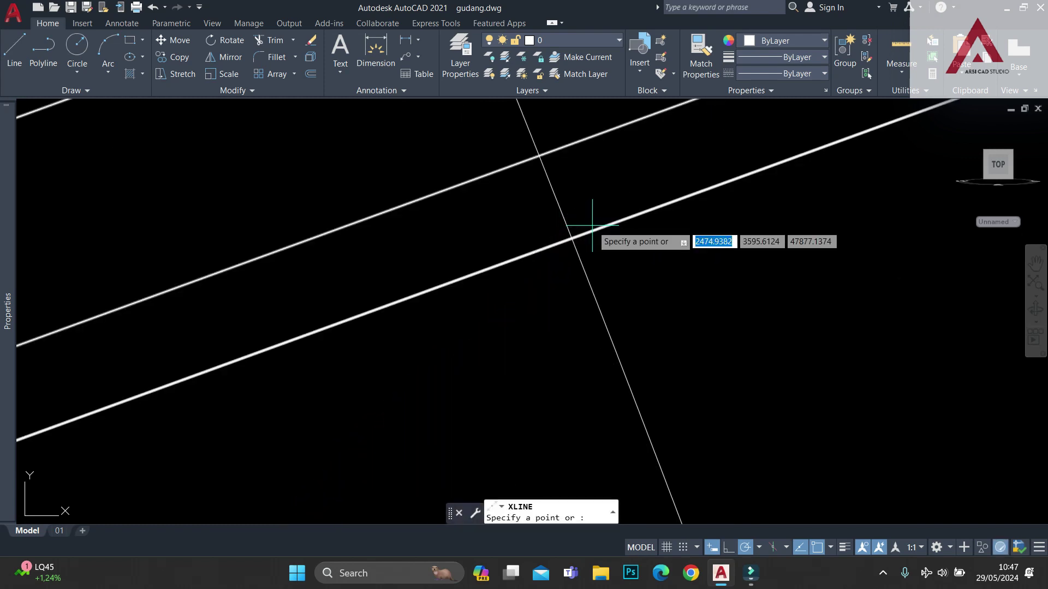
left_click(574, 234)
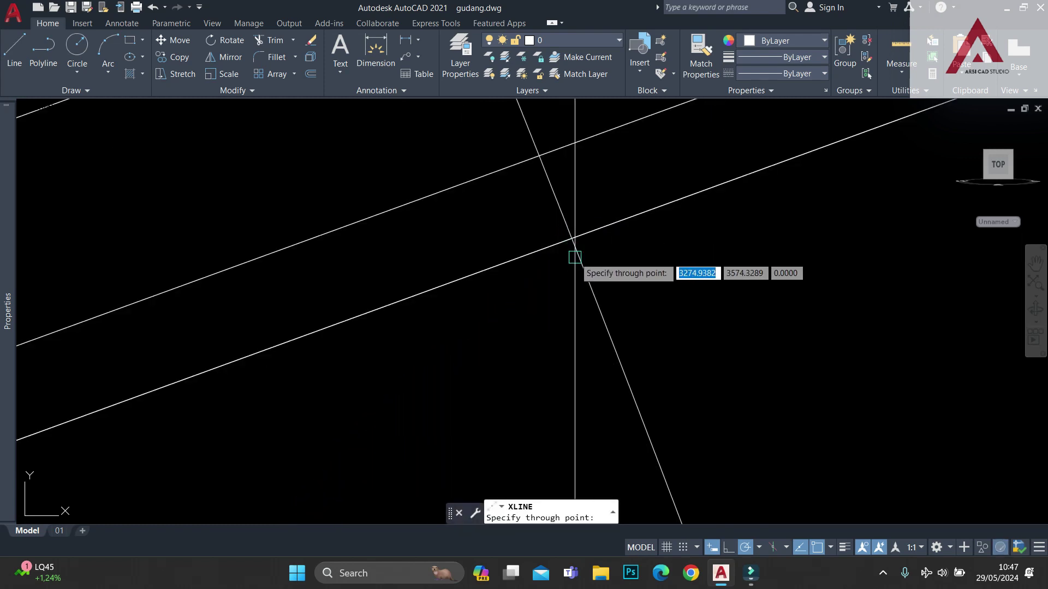
key("Escape")
Clear a stray letter, then start and cancel a trim
scroll(582, 254, "down", 2)
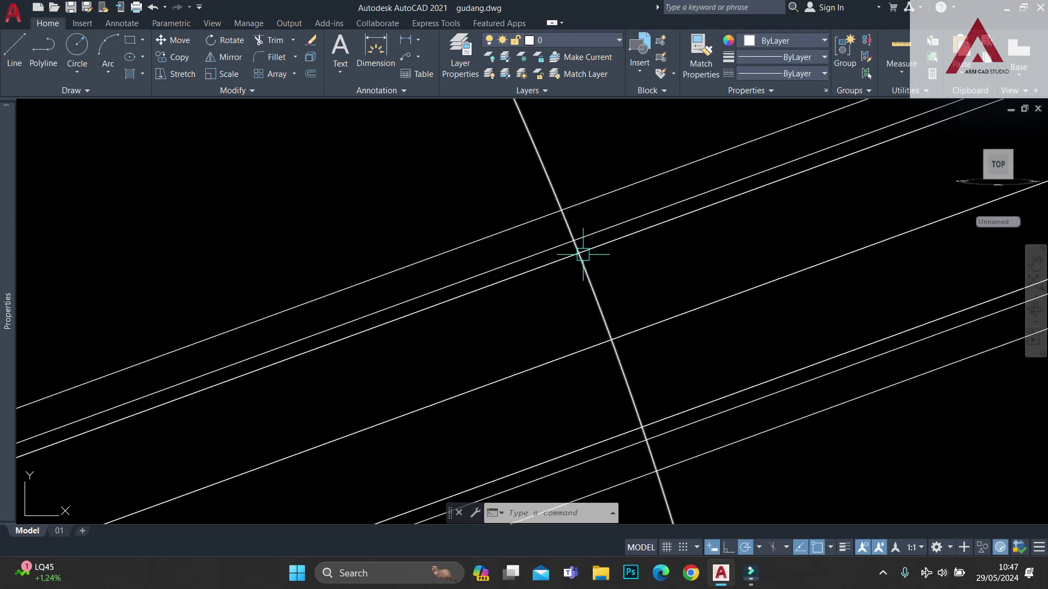
key("BackSpace")
scroll(583, 254, "up", 1)
type("tr")
key("space")
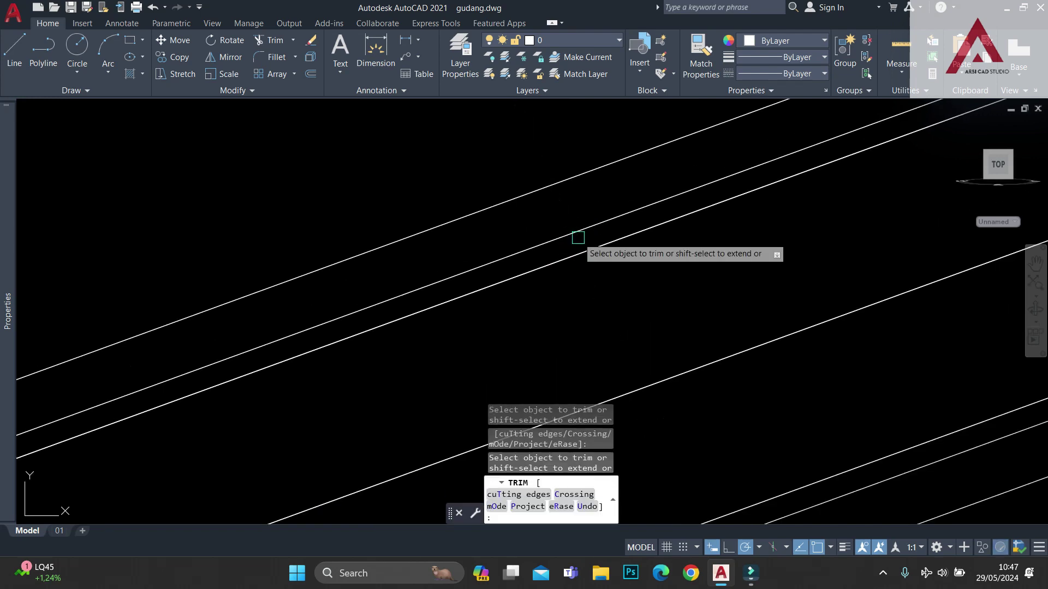
scroll(600, 230, "down", 3)
key("Escape")
Abandon a second construction line and window-select the brace lines
type("xl")
scroll(603, 231, "up", 3)
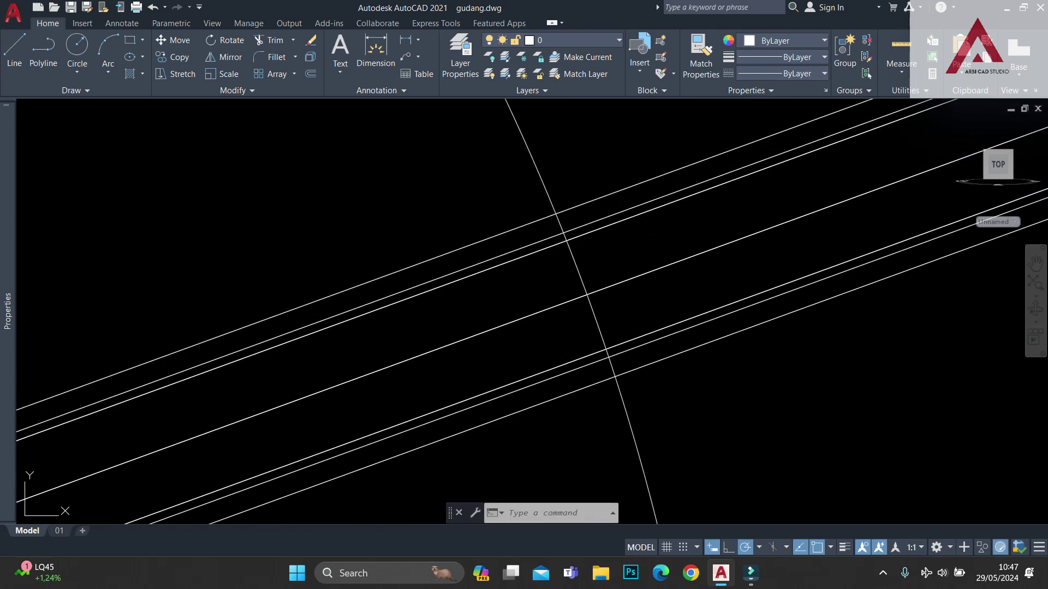
scroll(607, 233, "down", 3)
key("space")
key("Escape")
left_click(673, 343)
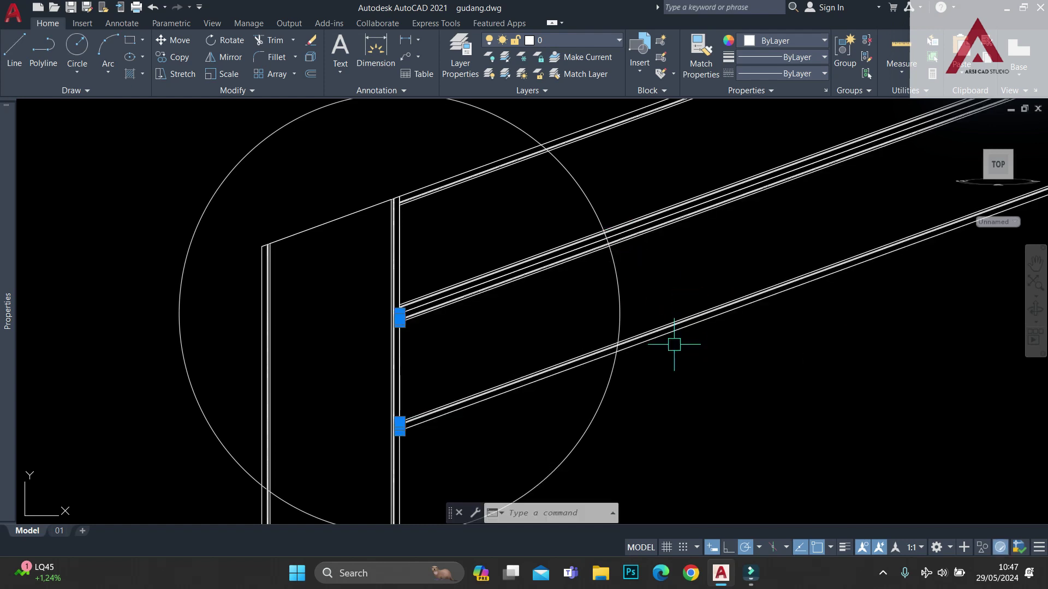
left_click(674, 283)
left_click(625, 345)
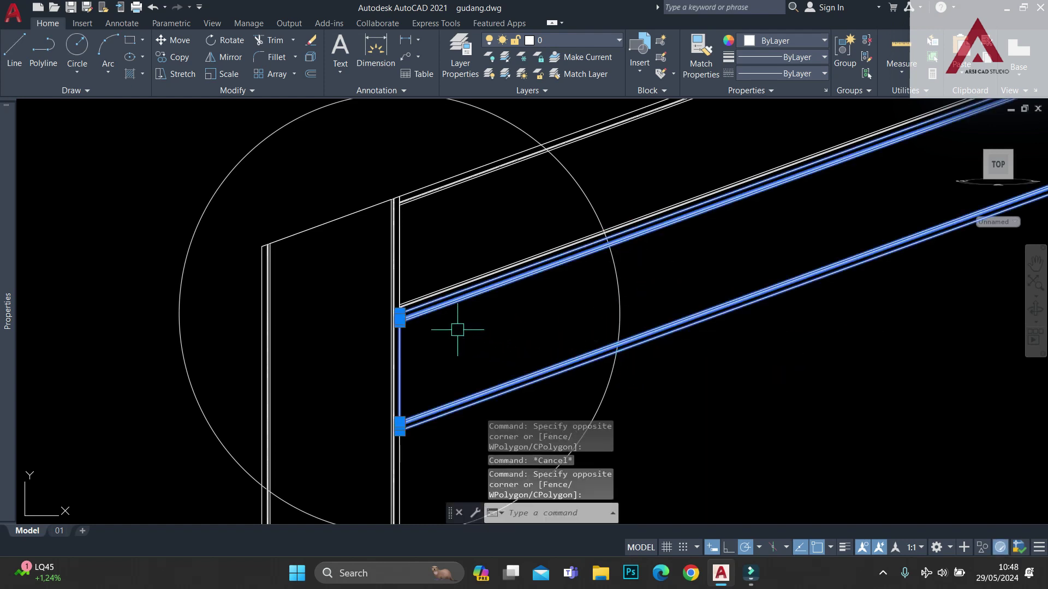
Select the two brace lines and try a reference rotation, then cancel it
key("Escape")
left_click(476, 381)
left_click(467, 423)
type("ro")
scroll(415, 431, "up", 3)
key("space")
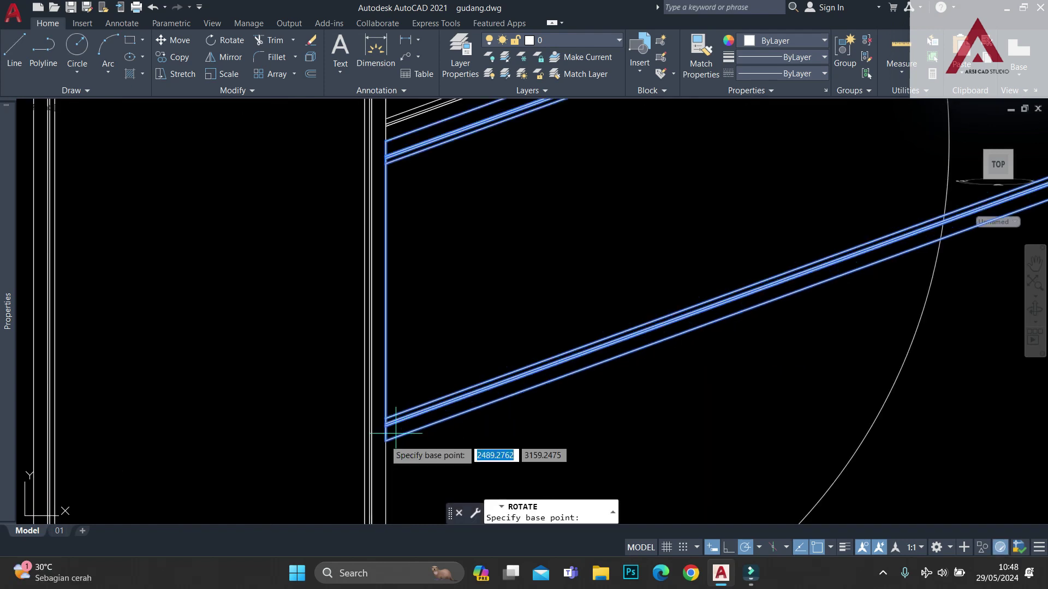
left_click(395, 433)
type("r")
key("Return")
mouse_move(794, 265)
middle_mouse_down()
mouse_move(694, 327)
mouse_move(672, 377)
middle_mouse_up()
key("Return")
left_click(697, 351)
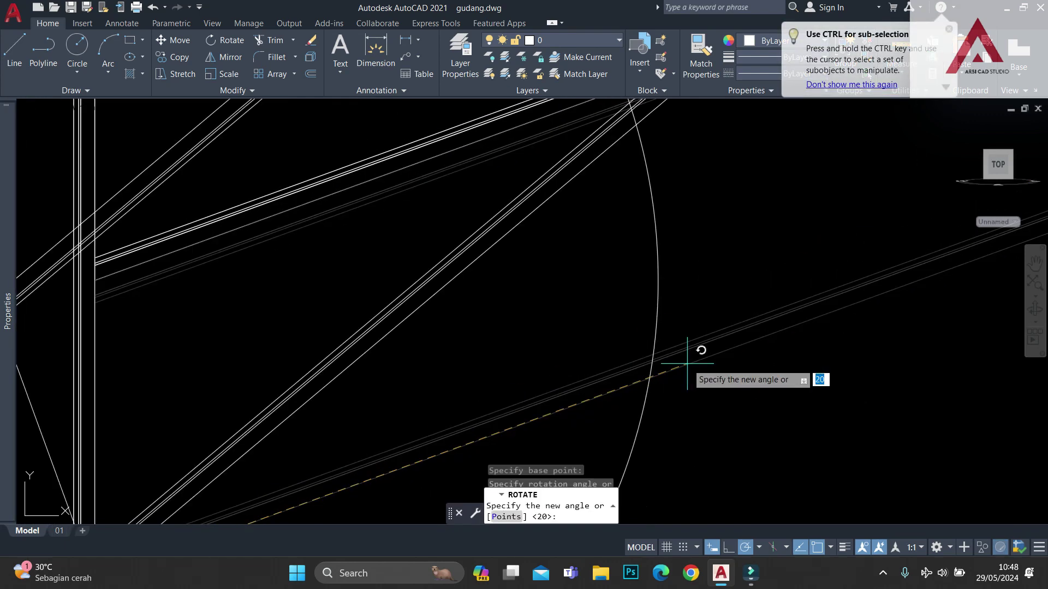
key("Escape")
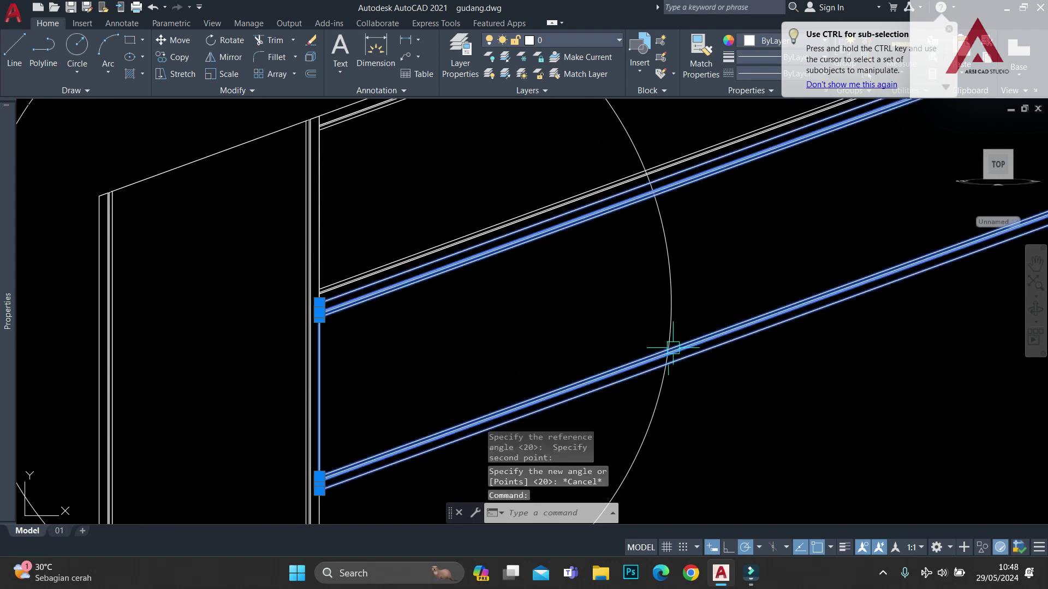
Rotate the brace lines about the bottom corner onto the construction line intersection using NEA snaps
key("space")
left_click(315, 492)
type("r")
key("Return")
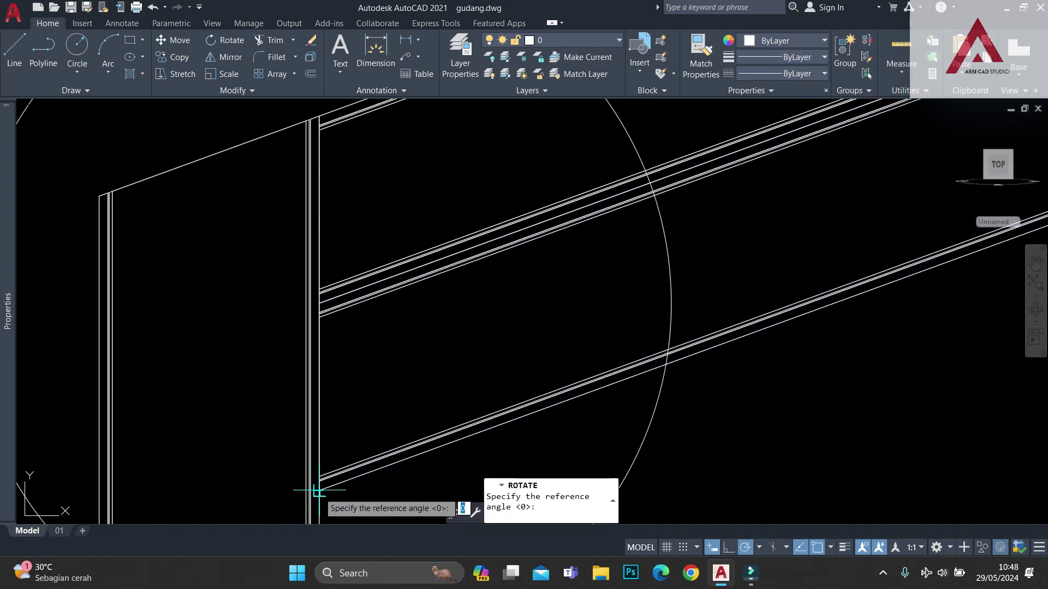
type("NEA")
key("Return")
left_click(743, 335)
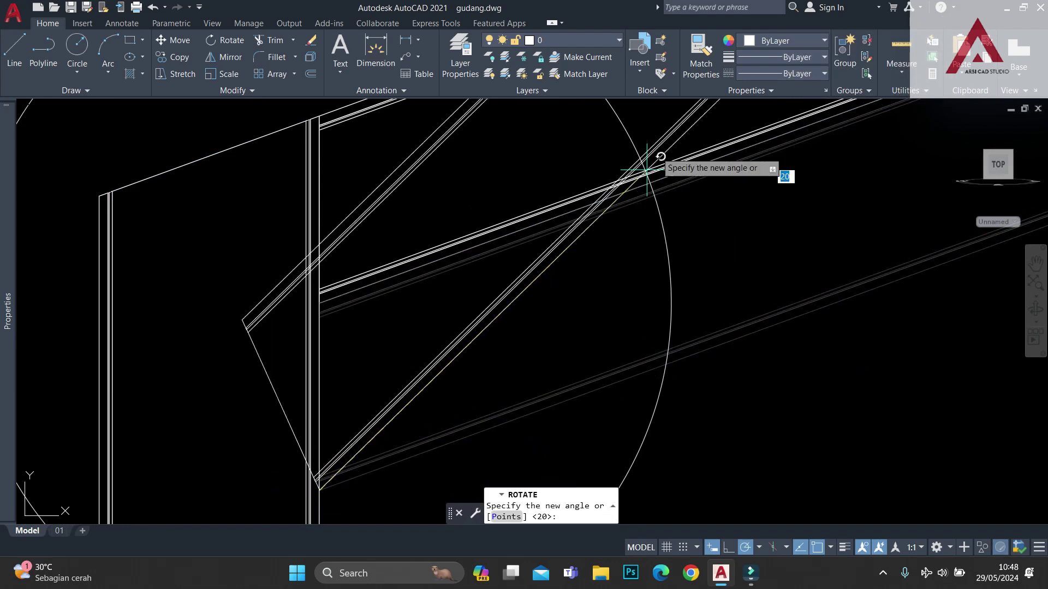
type("NEA")
key("Return")
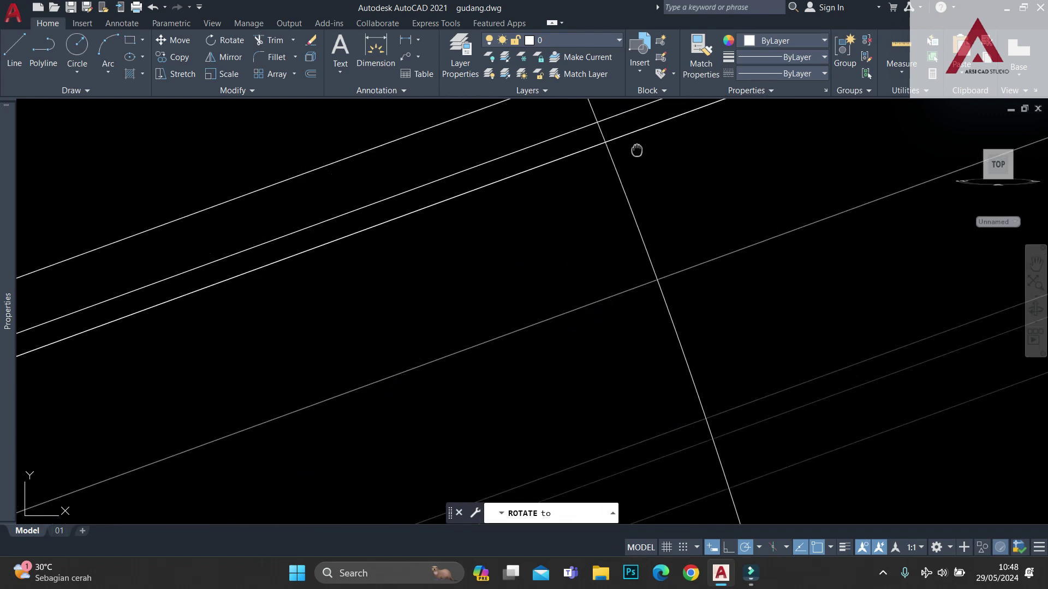
middle_click_drag(620, 309, 550, 248)
scroll(550, 249, "up", 3)
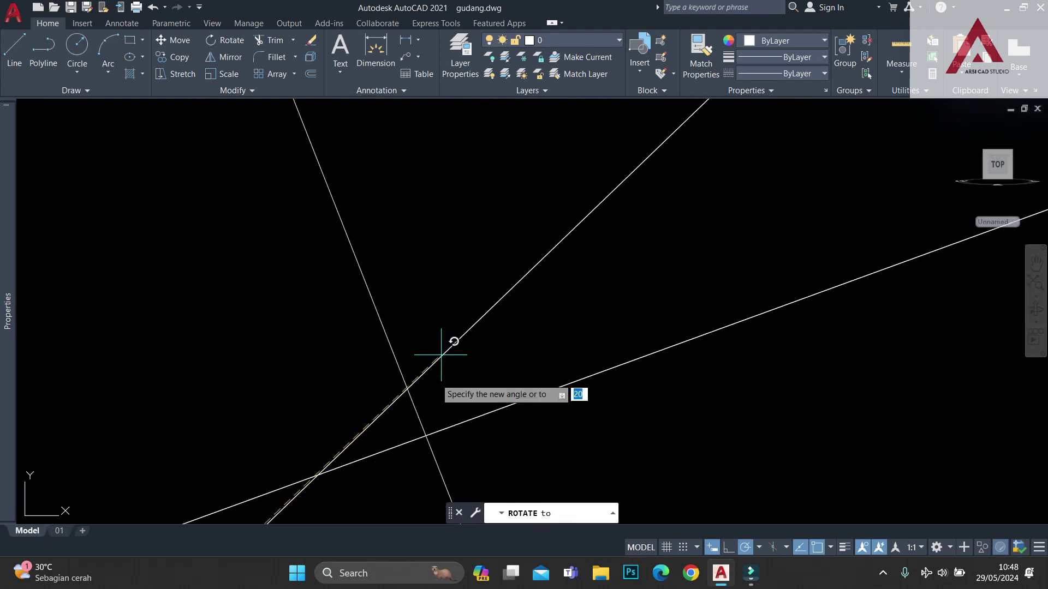
middle_click_drag(487, 304, 434, 430)
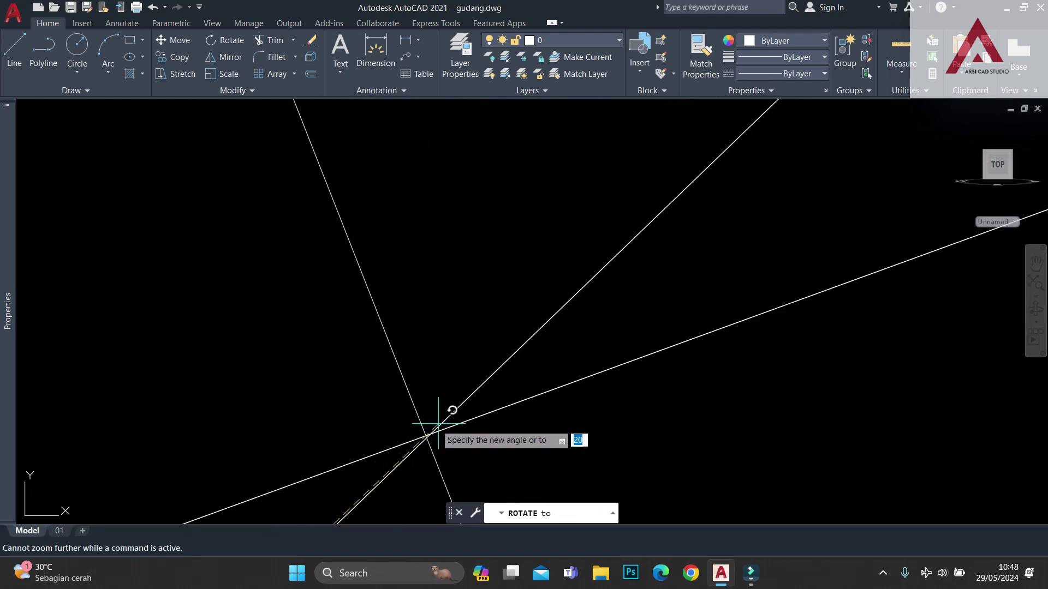
key("Return")
mouse_move(438, 428)
middle_mouse_down()
mouse_move(479, 304)
mouse_move(582, 254)
middle_mouse_up()
Slice the brace along the rafter edge, then delete the guide circle
type("S")
key("Return")
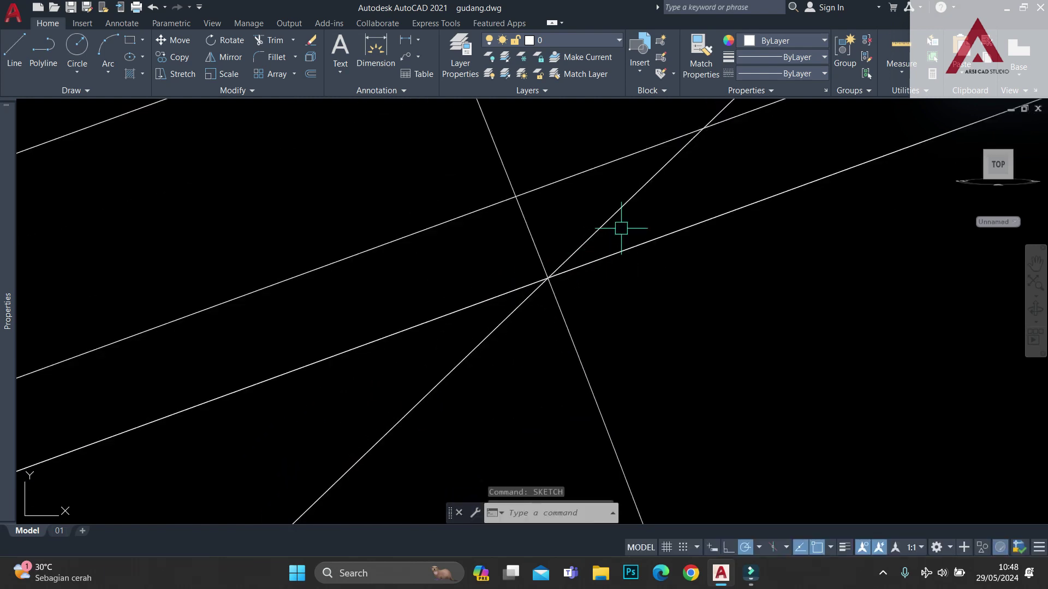
type("l")
key("Return")
key("Return")
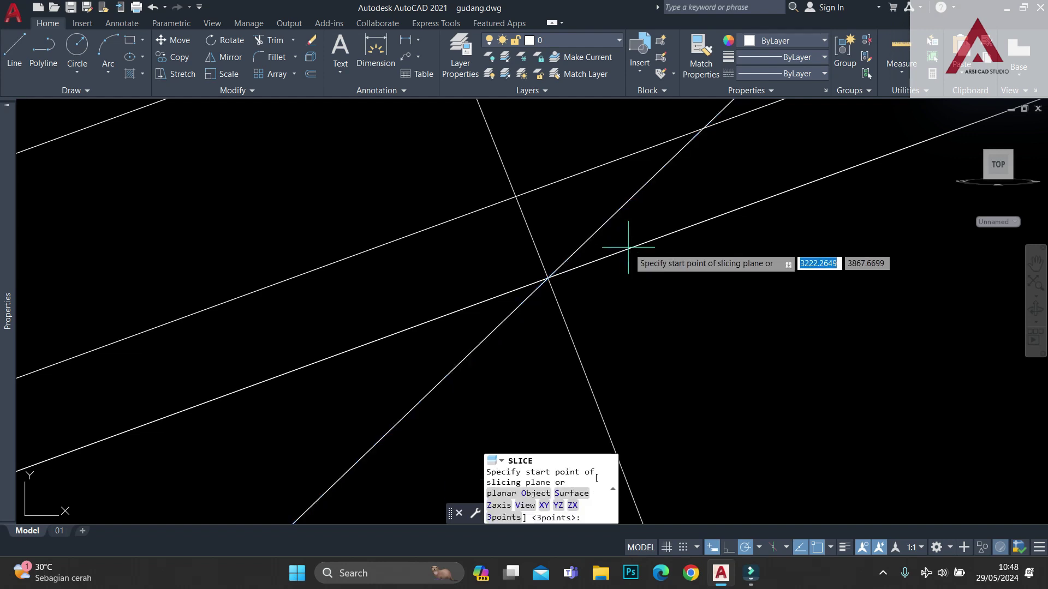
left_click(622, 251)
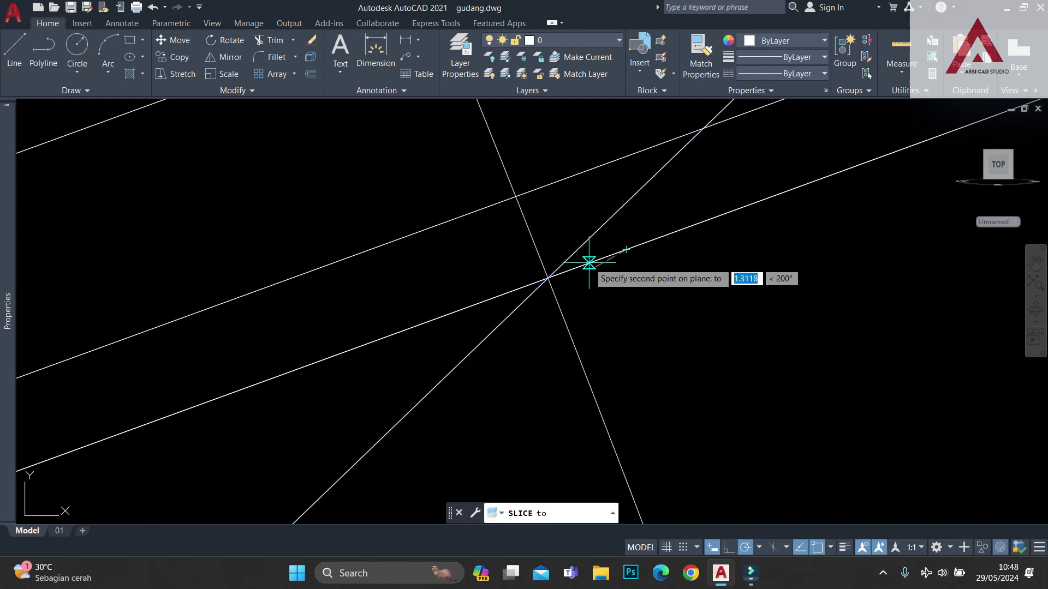
left_click(592, 266)
left_click(675, 299)
scroll(534, 192, "down", 3)
scroll(573, 250, "up", 5)
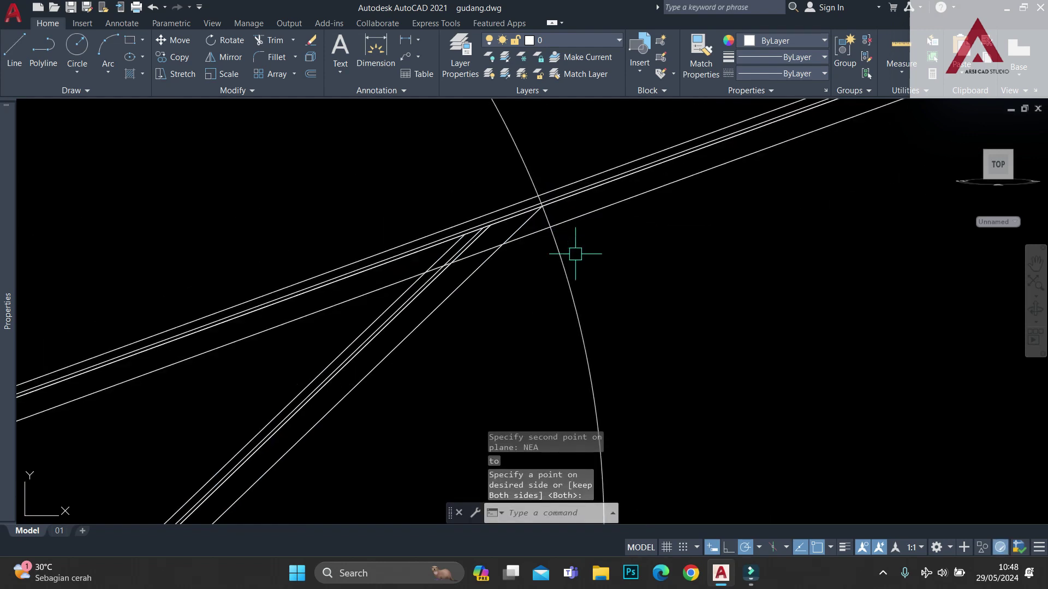
left_click(606, 199)
key("Delete")
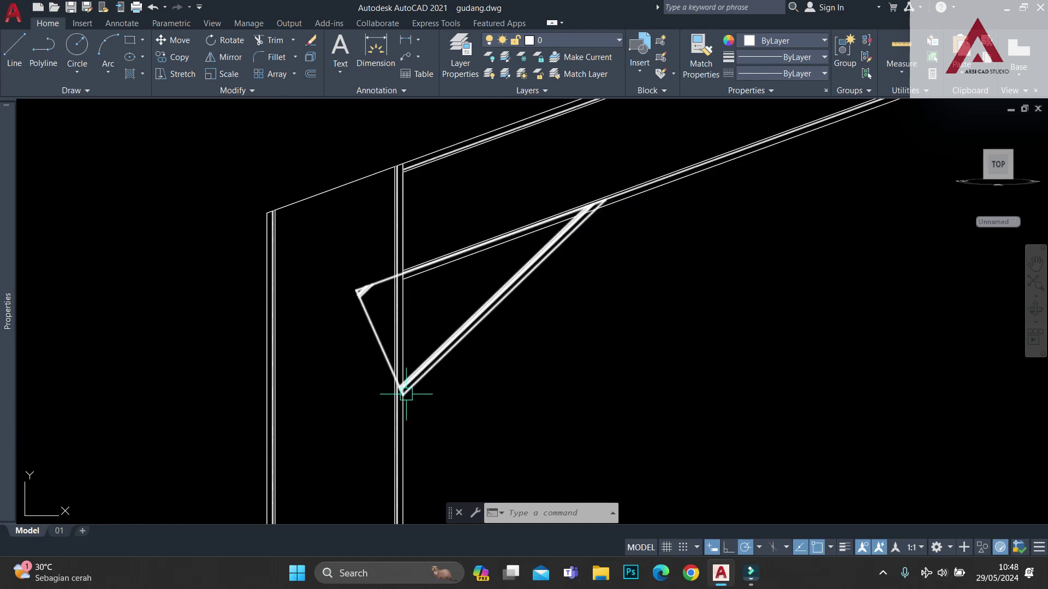
Slice the brace's lower end with a two-point plane, keeping both pieces
type("s")
scroll(405, 394, "up", 5)
middle_click_drag(407, 392, 425, 416)
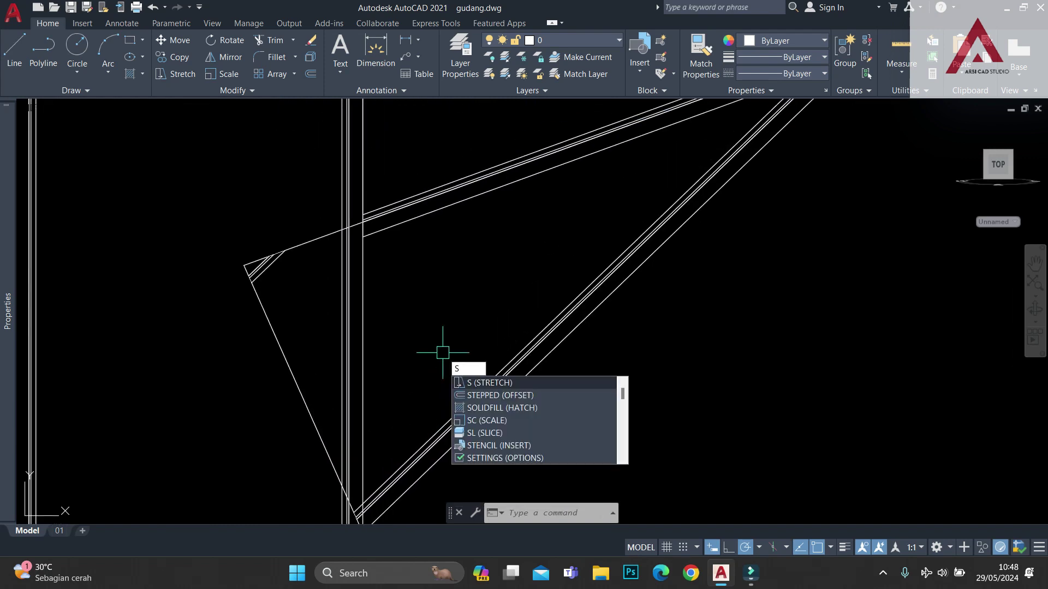
type("l")
key("Return")
left_click(405, 456)
middle_click_drag(405, 457, 386, 362)
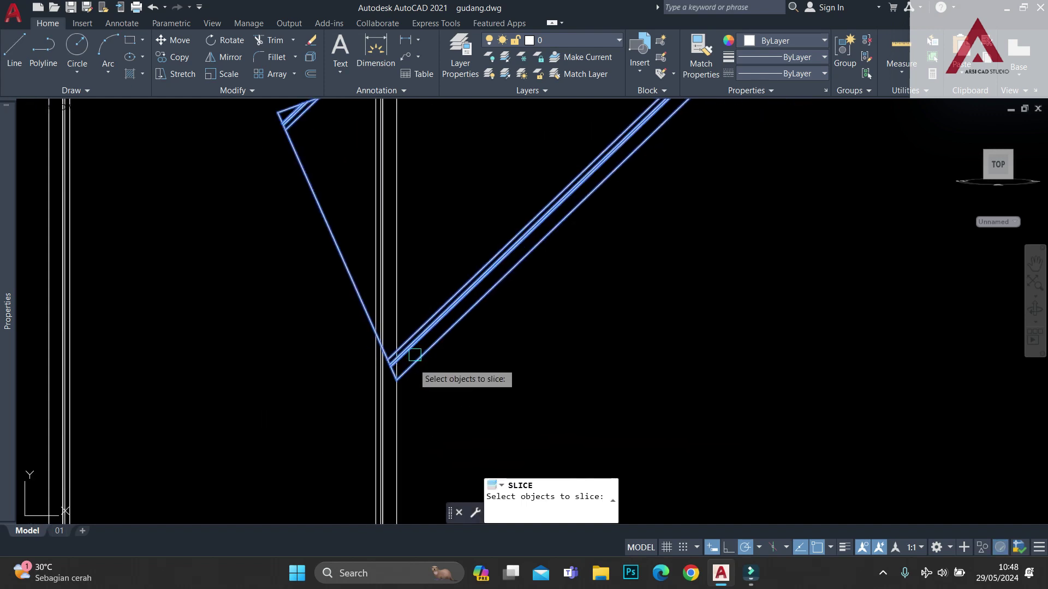
key("Return")
left_click(396, 380)
left_click(396, 415)
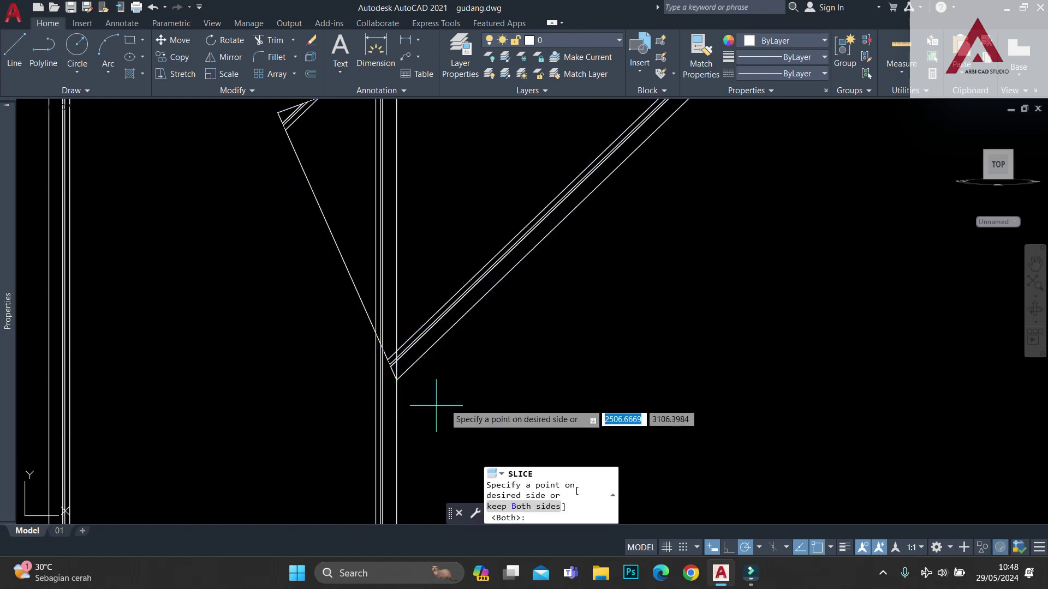
key("Return")
scroll(461, 328, "down", 4)
scroll(497, 274, "down", 2)
scroll(514, 284, "up", 2)
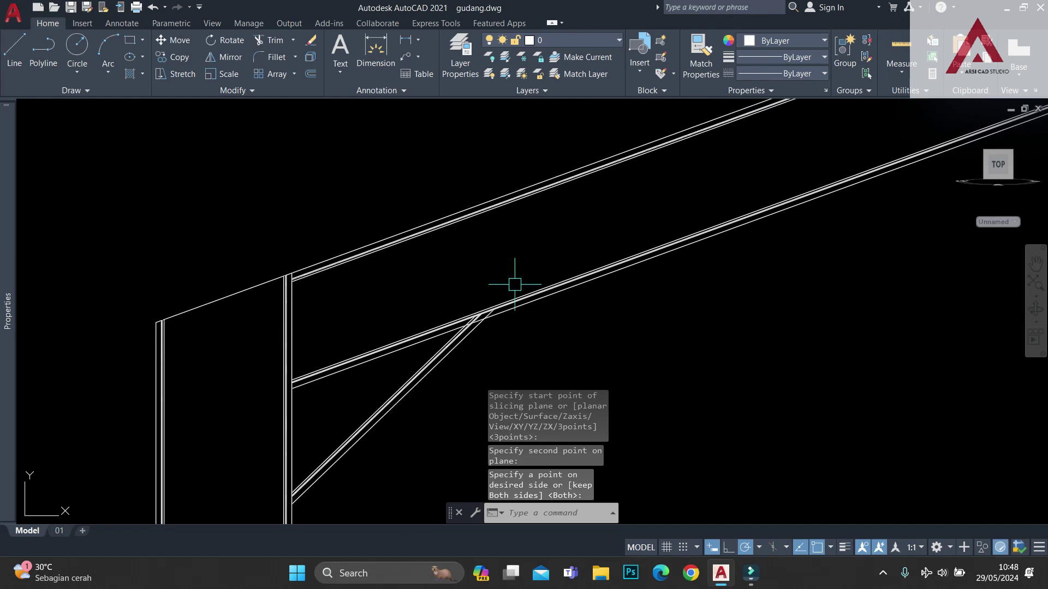
Try a SLICE of the selected solids with a two-point plane, which fails
key("Return")
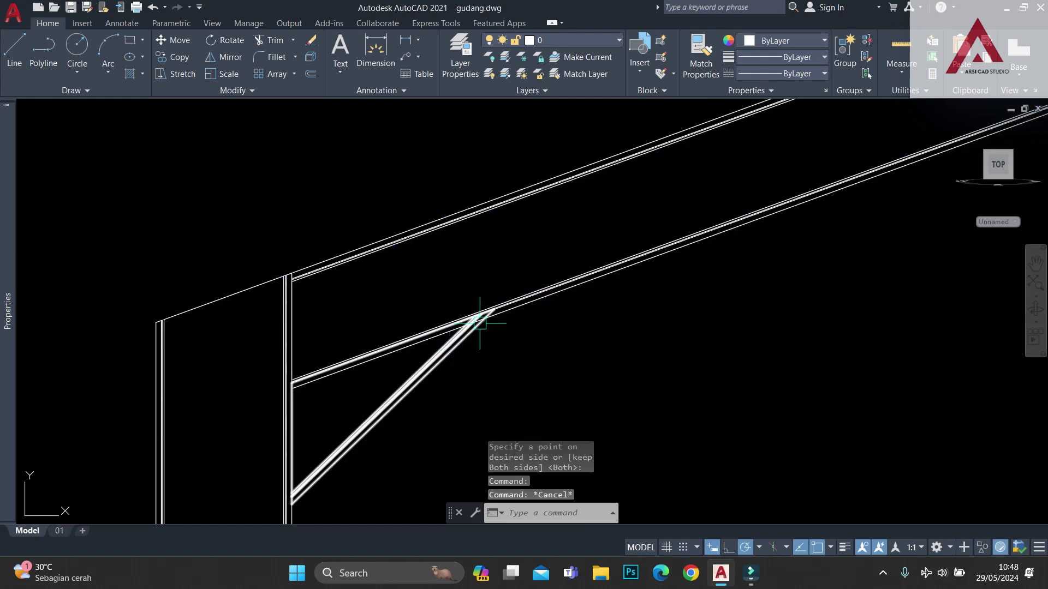
scroll(475, 322, "up", 2)
type("SL")
key("Return")
left_click(426, 344)
scroll(475, 334, "up", 2)
key("Return")
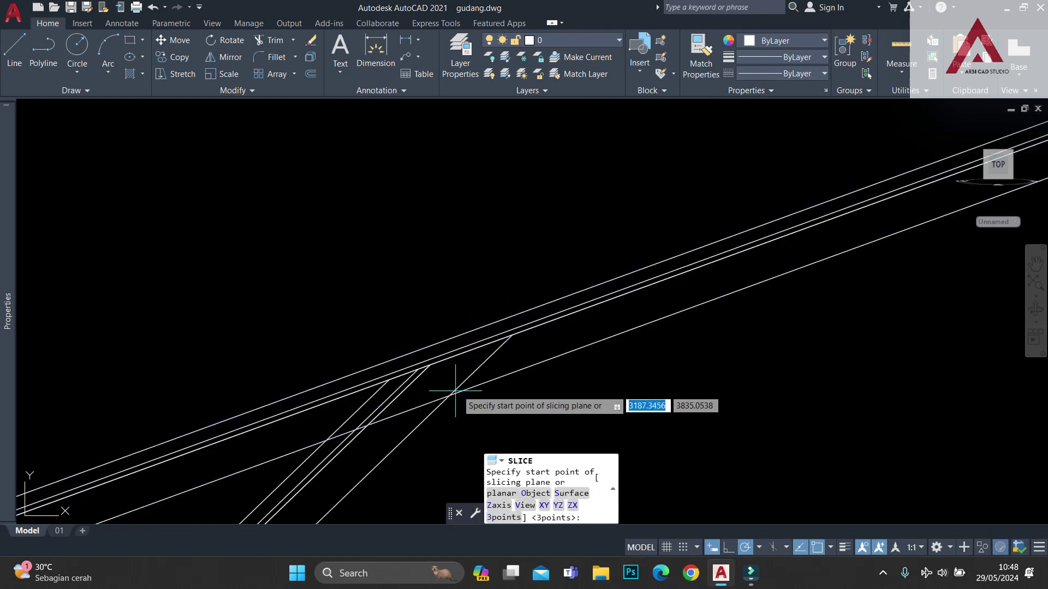
left_click(550, 358)
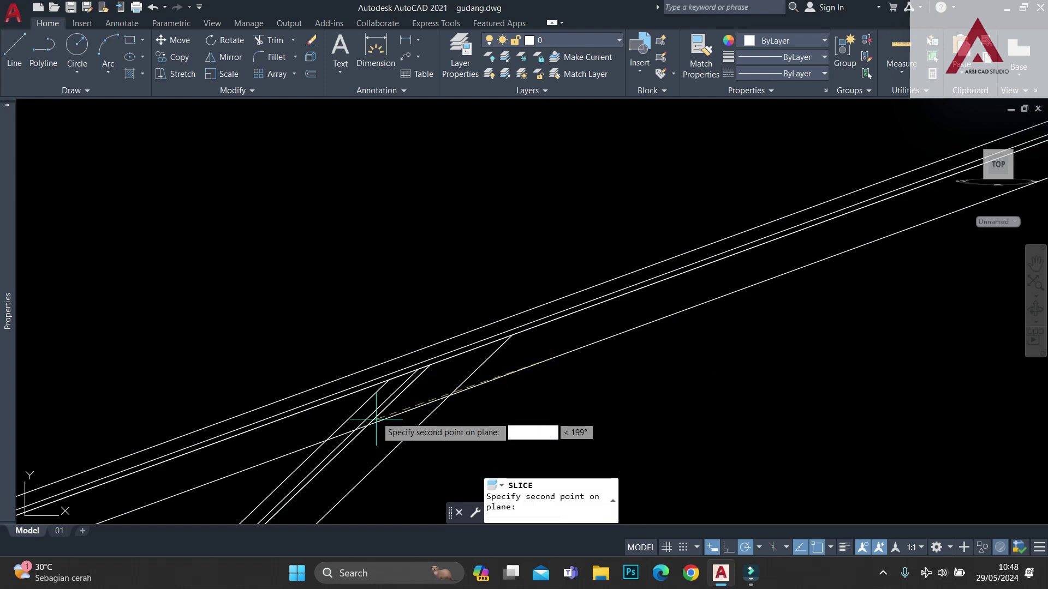
type("to")
left_click(392, 414)
key("Return")
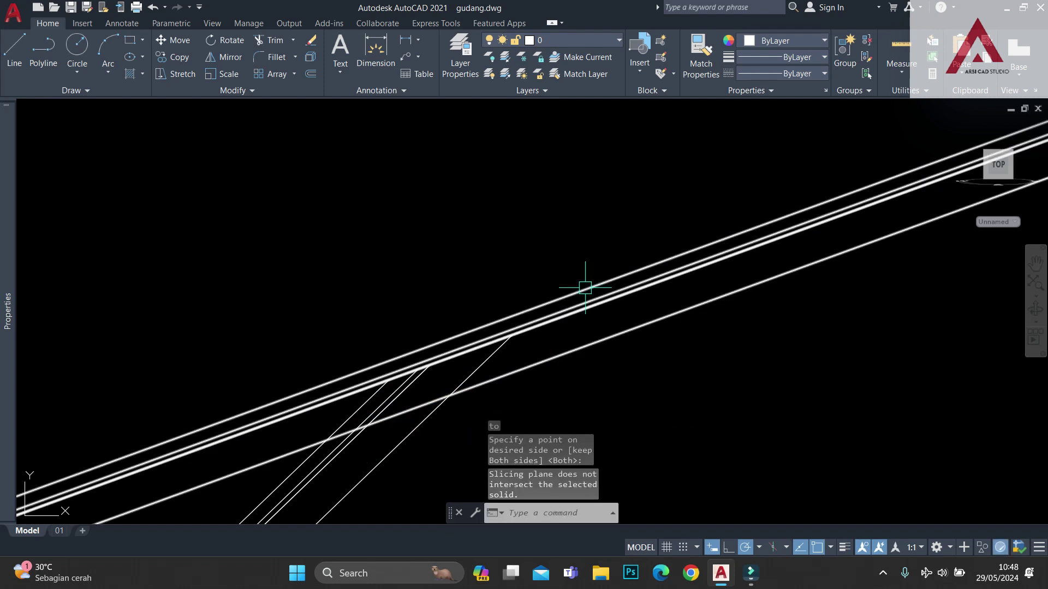
Restart SLICE with only the diagonal brace selected
left_click(475, 360)
type("S")
key("Escape")
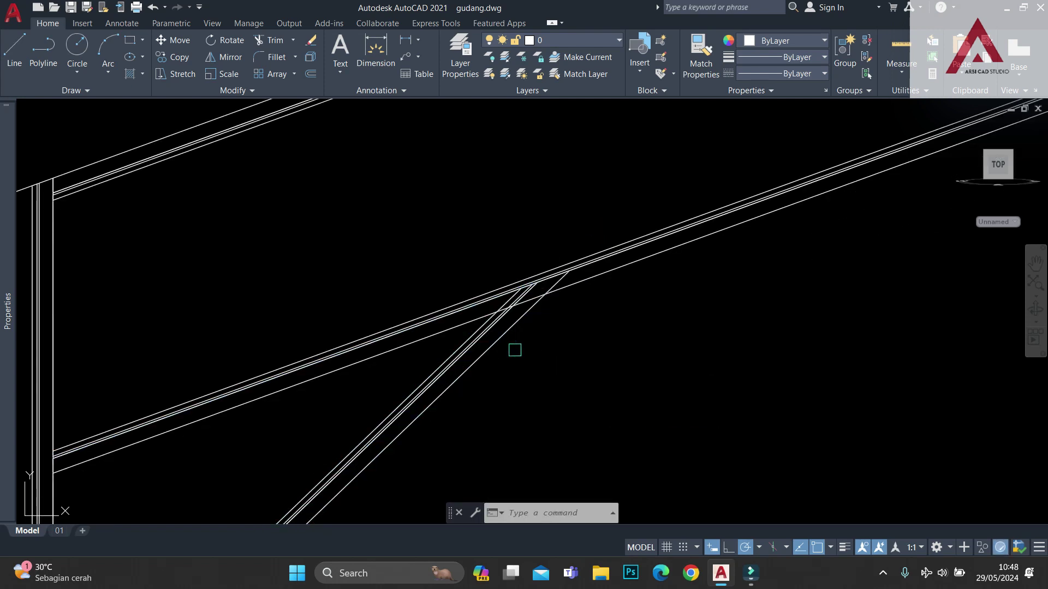
key("Return")
left_click(433, 358)
key("Return")
scroll(597, 290, "up", 1)
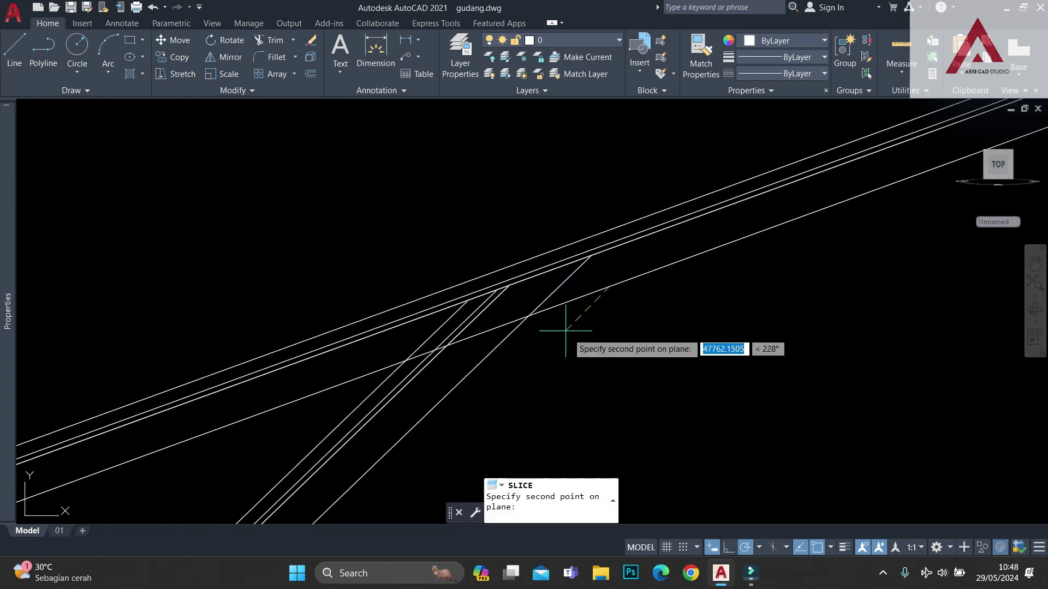
Slice the brace along the rafter underside using a NEA-snapped plane point
type("nea")
key("Return")
left_click(566, 303)
scroll(603, 252, "up", 2)
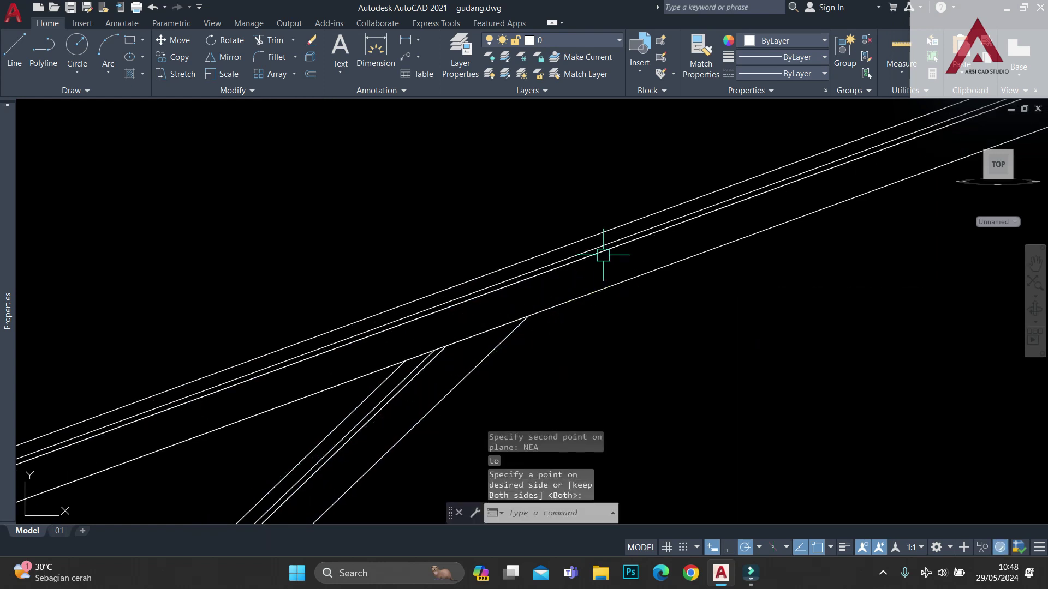
scroll(587, 262, "up", 2)
scroll(588, 262, "down", 2)
key("Return")
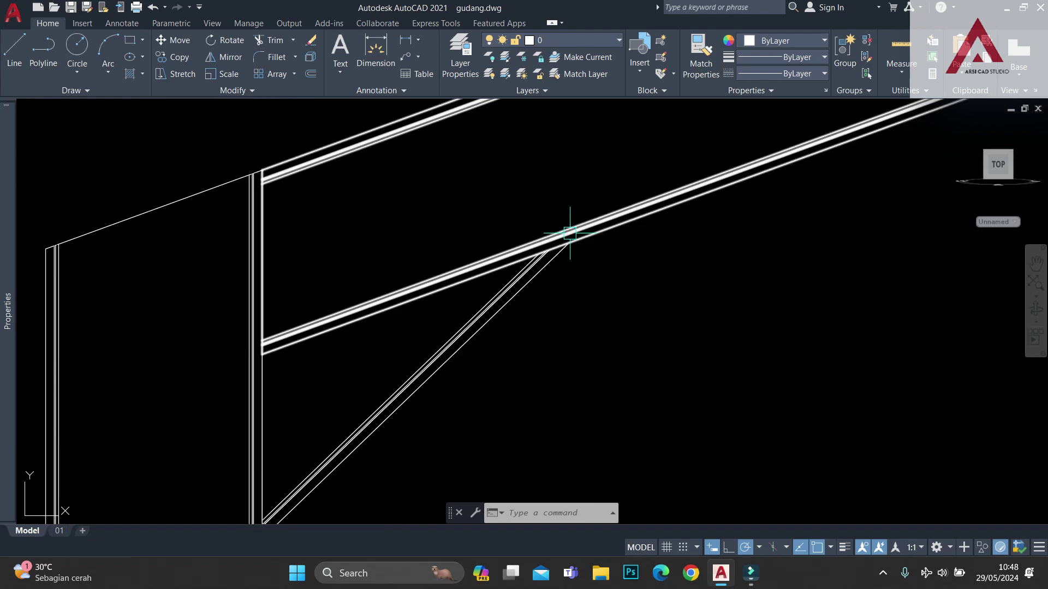
Switch the visual style to Realistic
type("vs")
key("Return")
type("r")
key("Return")
scroll(552, 255, "down", 3)
Move the brace by its lower corner toward the column–rafter joint in 3D view
middle_click_drag(533, 290, 513, 280, "shift")
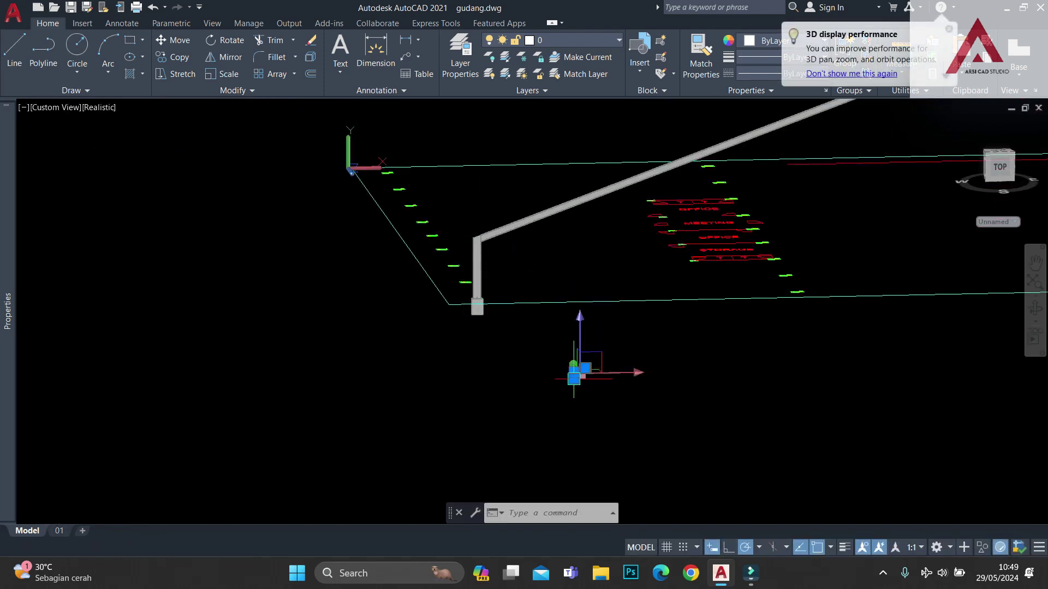
scroll(574, 378, "up", 3)
type("m")
key("Return")
scroll(562, 384, "up", 3)
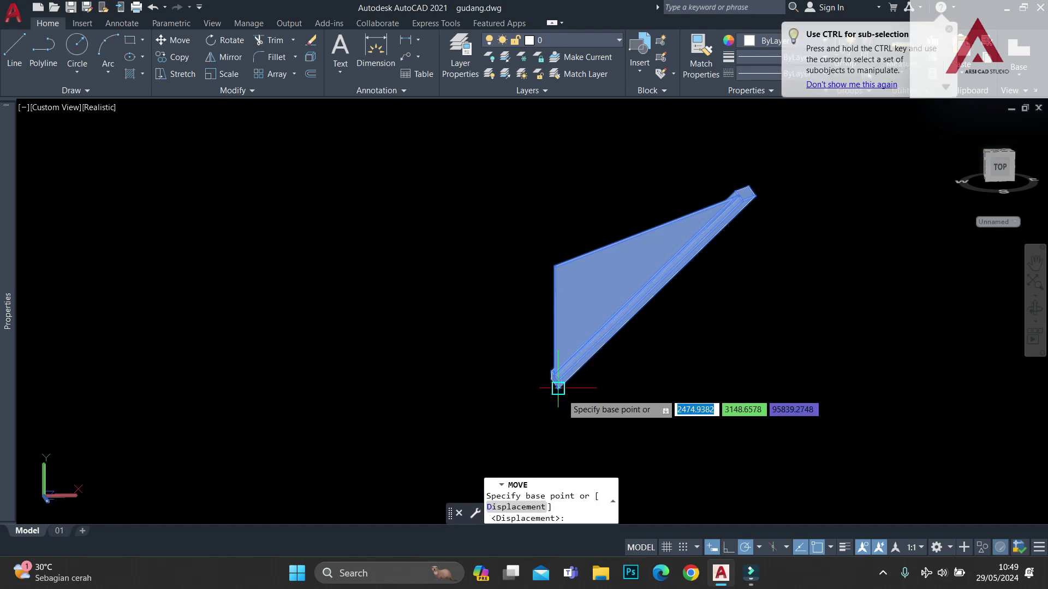
left_click(558, 388)
scroll(559, 376, "down", 5)
scroll(461, 228, "up", 4)
scroll(435, 219, "up", 2)
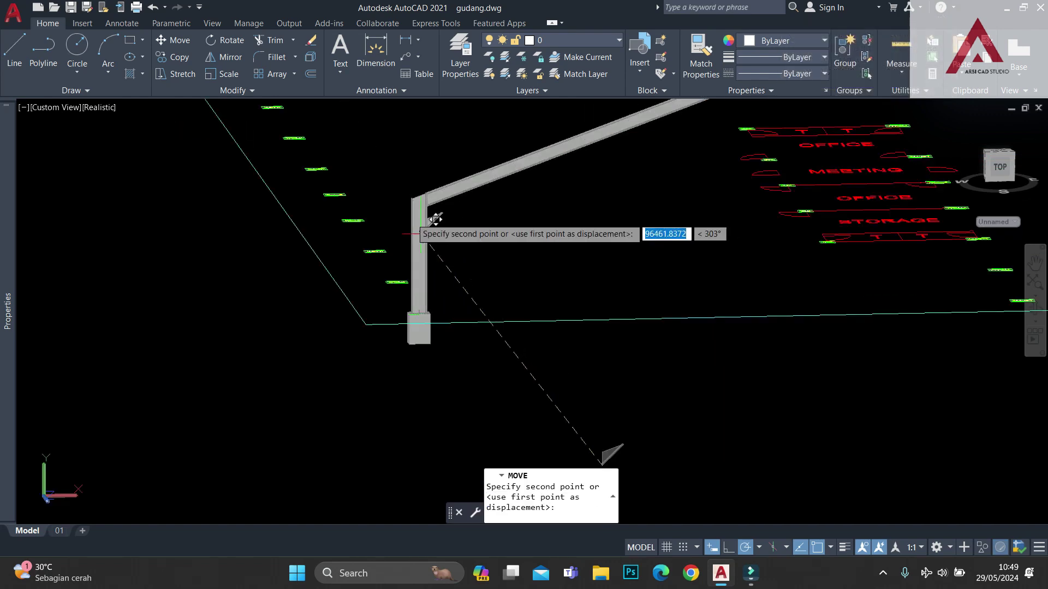
scroll(435, 219, "up", 4)
scroll(500, 334, "down", 1)
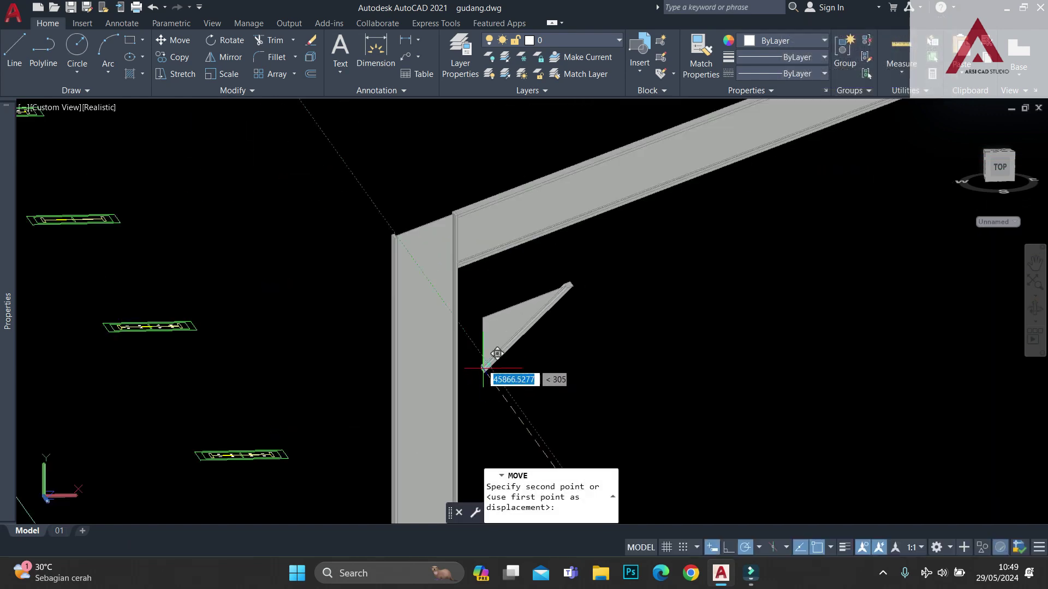
mouse_move(456, 323)
middle_mouse_down("shift")
mouse_move(513, 271)
mouse_move(387, 279)
middle_mouse_up("shift")
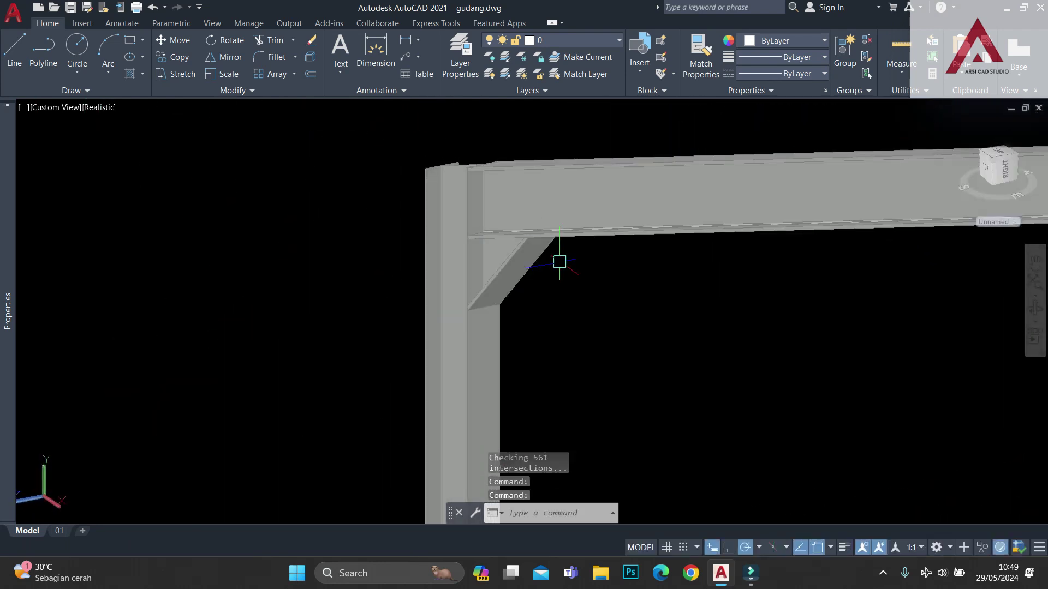
type("BOX")
Start a box solid, then cancel it after orbiting around the joint
key("Return")
scroll(449, 319, "up", 2)
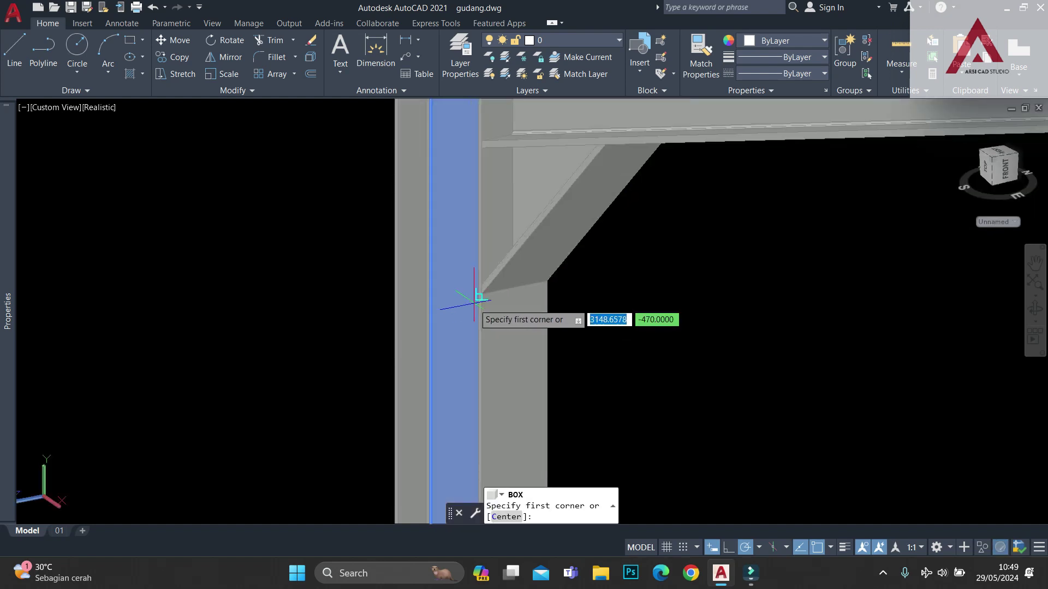
scroll(453, 303, "up", 2)
scroll(474, 299, "up", 2)
middle_click_drag(496, 286, 546, 222, "shift")
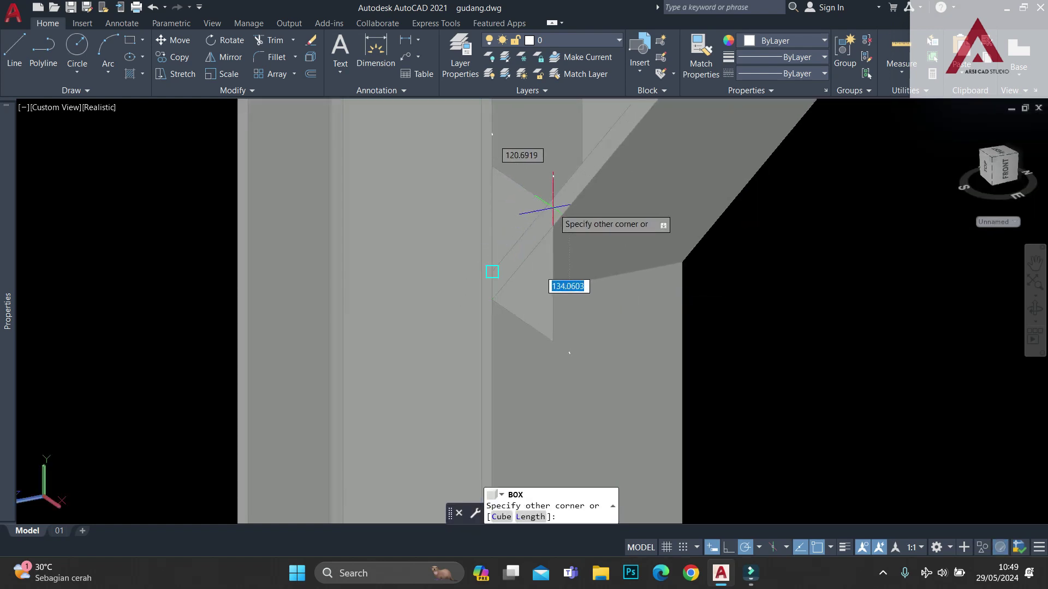
key("Escape")
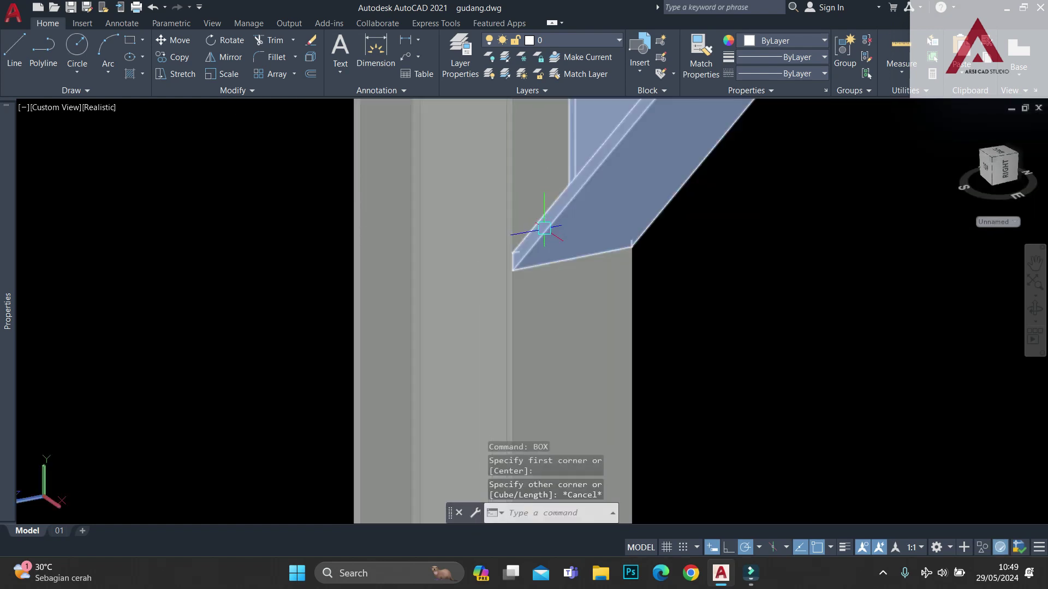
scroll(532, 232, "down", 4)
Start a new UCS with its origin at the column corner below the rafter
type("UCS")
key("Return")
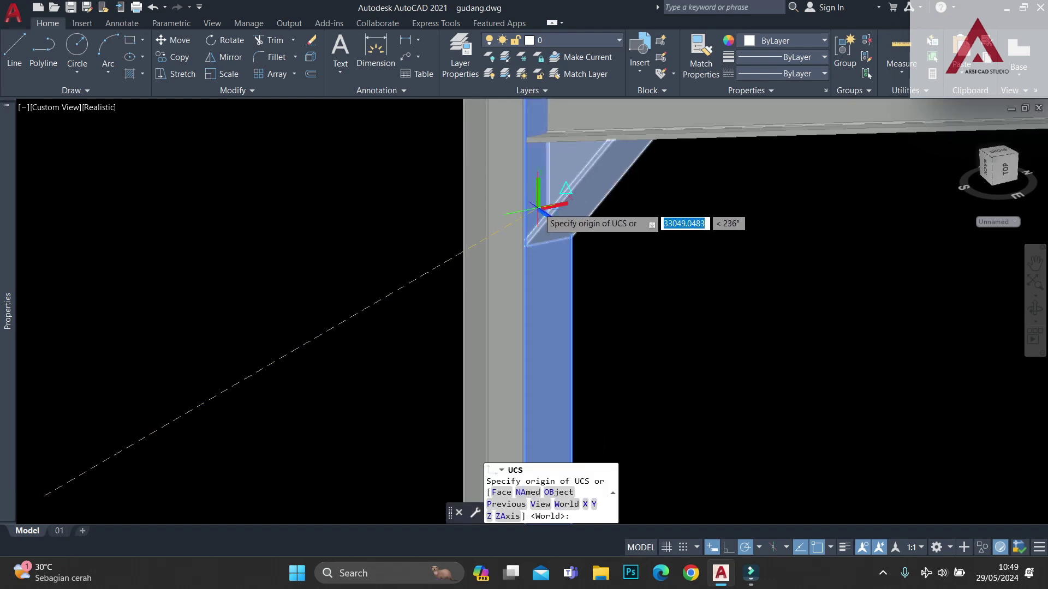
middle_click_drag(540, 218, 592, 248, "shift")
scroll(592, 248, "up", 5)
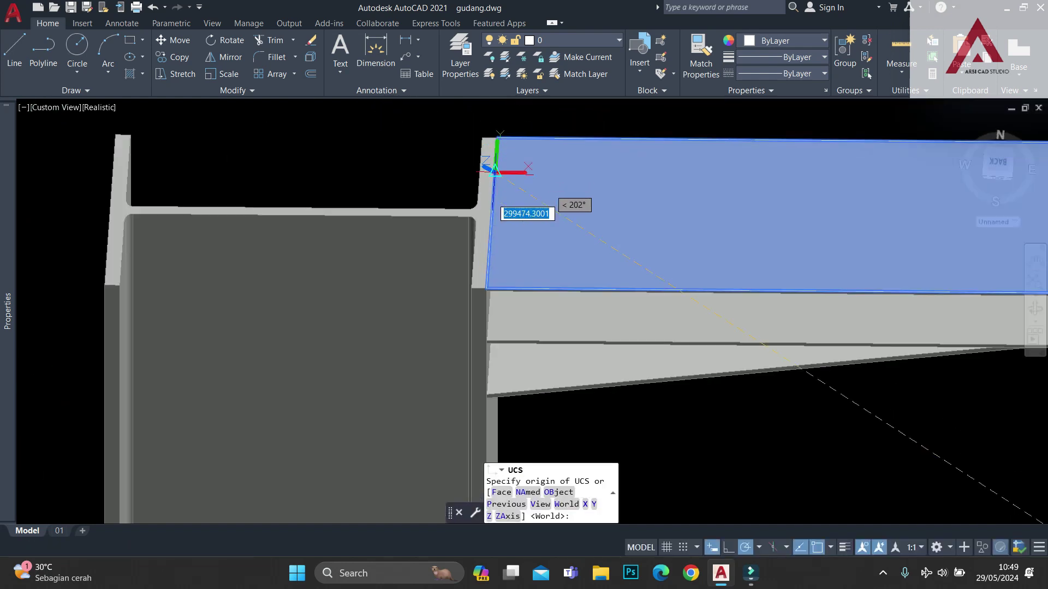
middle_click_drag(497, 164, 474, 267, "shift")
left_click(491, 328)
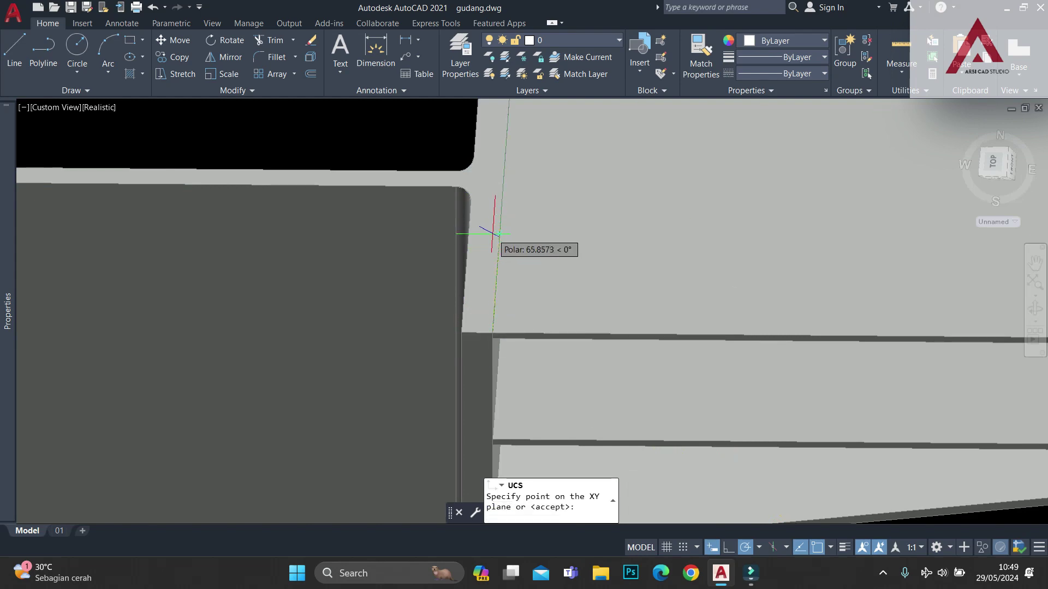
Orbit to a side view of the joint to pick the UCS X-axis direction
middle_click_drag(497, 233, 460, 278, "shift")
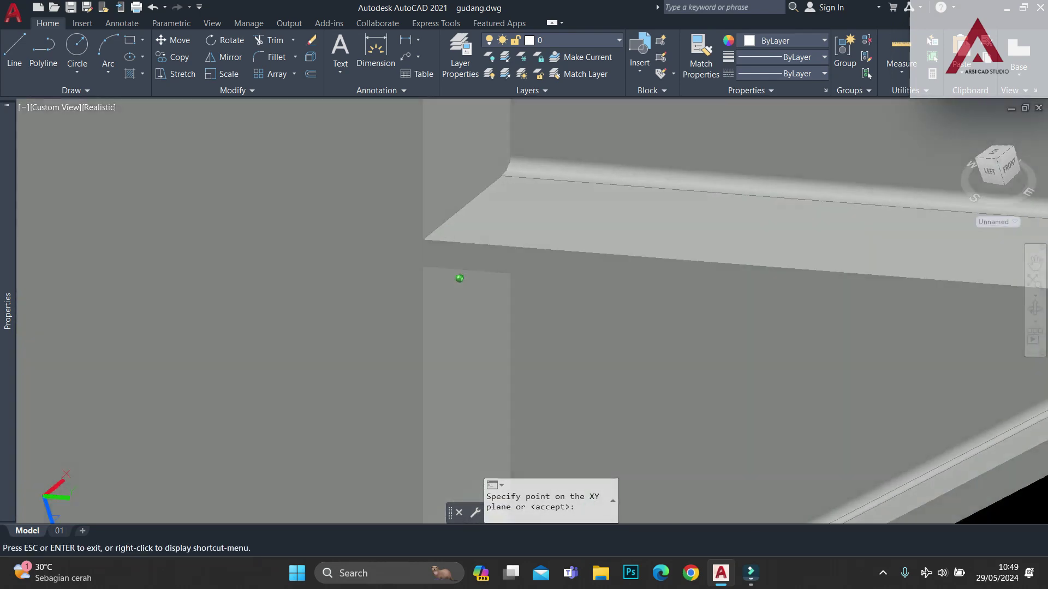
mouse_move(459, 278)
middle_mouse_down("shift")
mouse_move(526, 201)
mouse_move(436, 235)
middle_mouse_up("shift")
type("ucs")
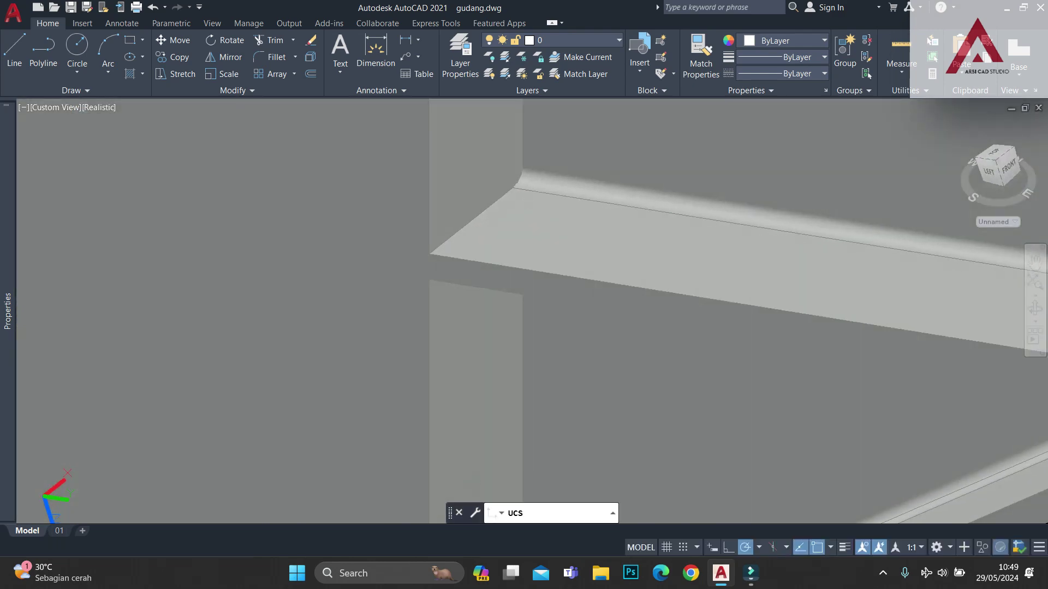
scroll(437, 234, "down", 3)
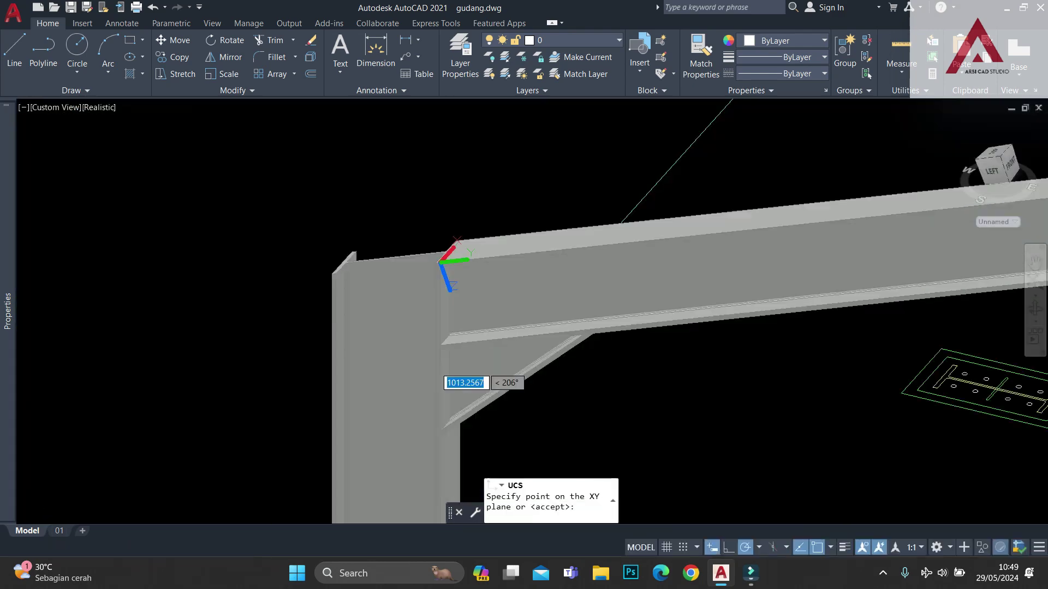
scroll(445, 288, "up", 2)
scroll(457, 269, "up", 3)
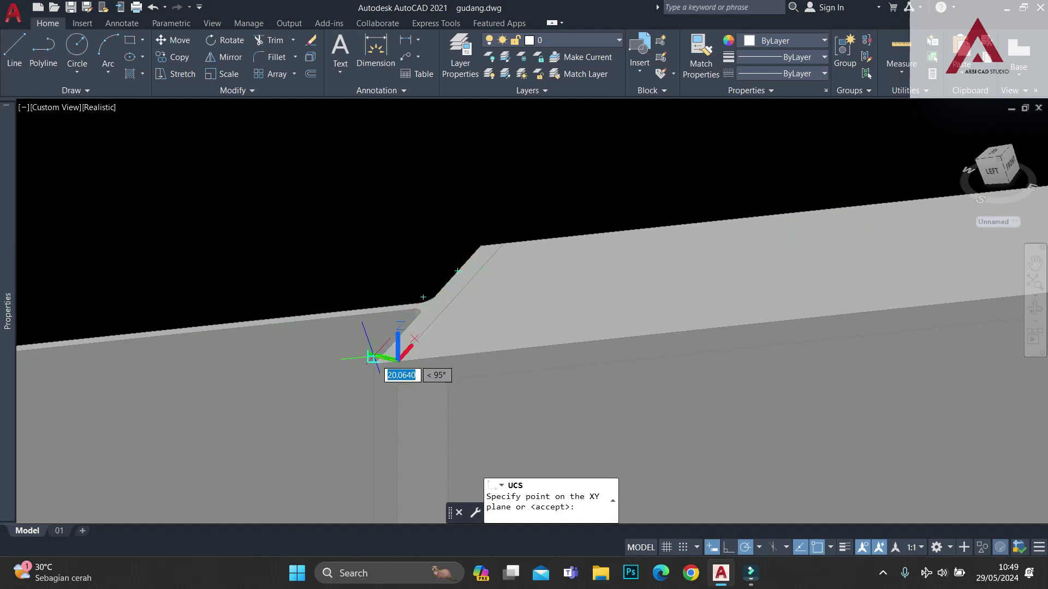
scroll(372, 357, "up", 2)
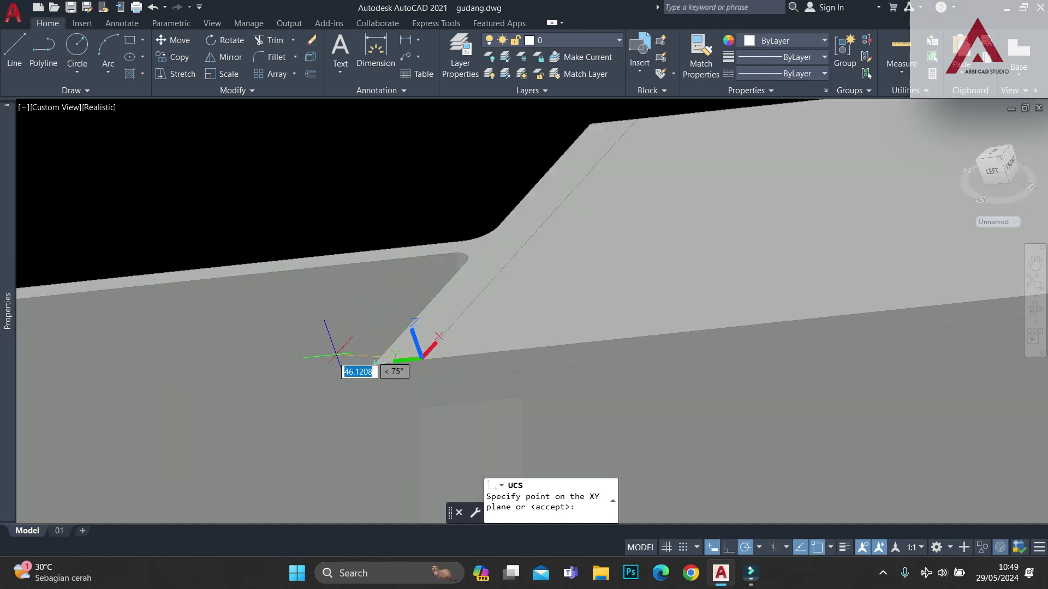
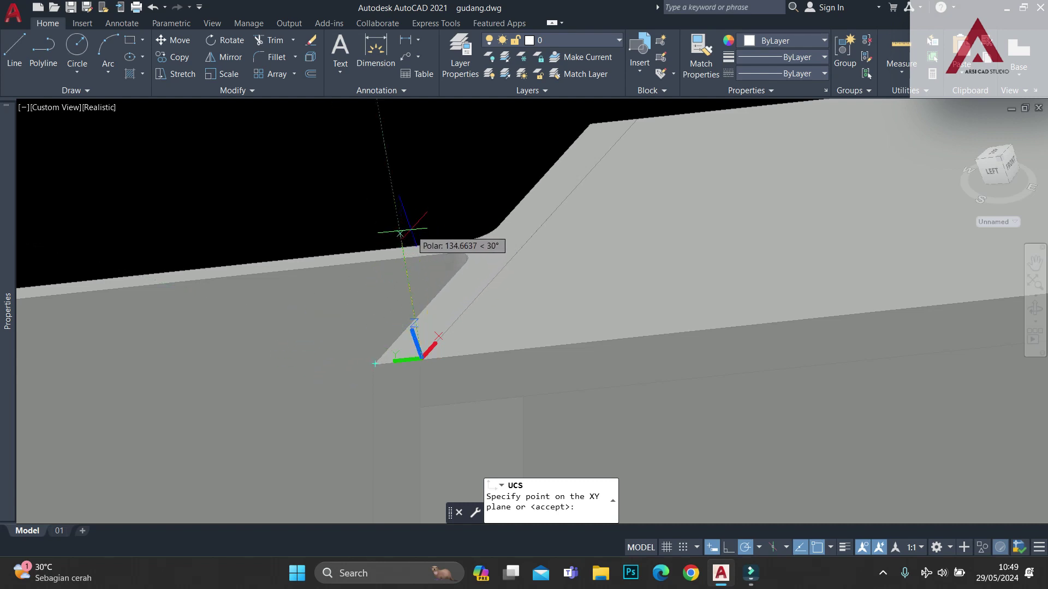
Move the UCS origin to the base plate corner
mouse_move(683, 486)
middle_mouse_down("shift")
mouse_move(499, 263)
mouse_move(479, 208)
middle_mouse_up("shift")
scroll(479, 213, "down", 3)
key("Escape")
scroll(410, 121, "down", 3)
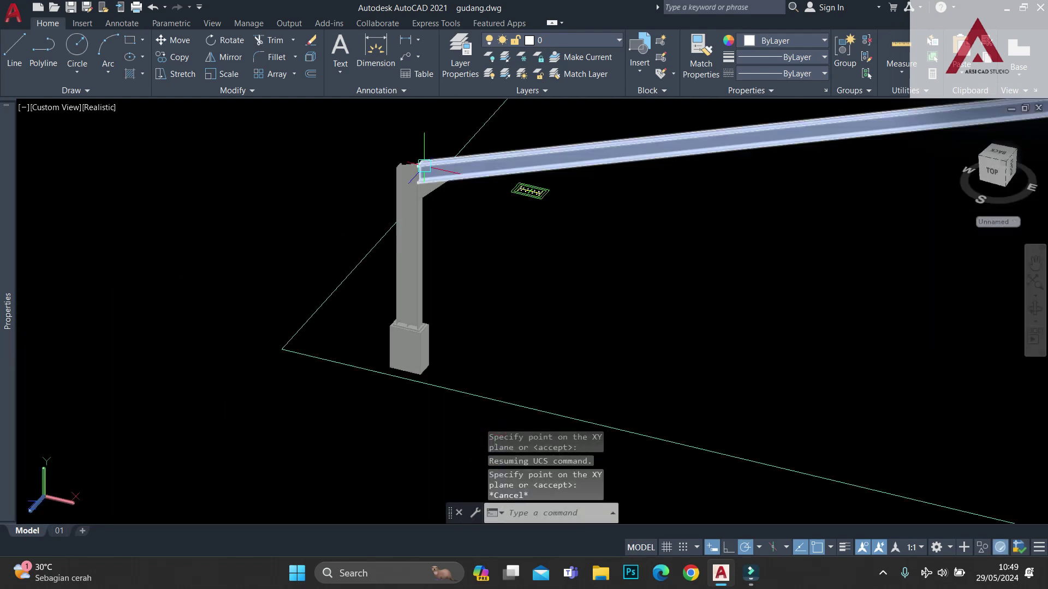
scroll(436, 316, "up", 4)
scroll(466, 315, "up", 2)
scroll(466, 314, "up", 2)
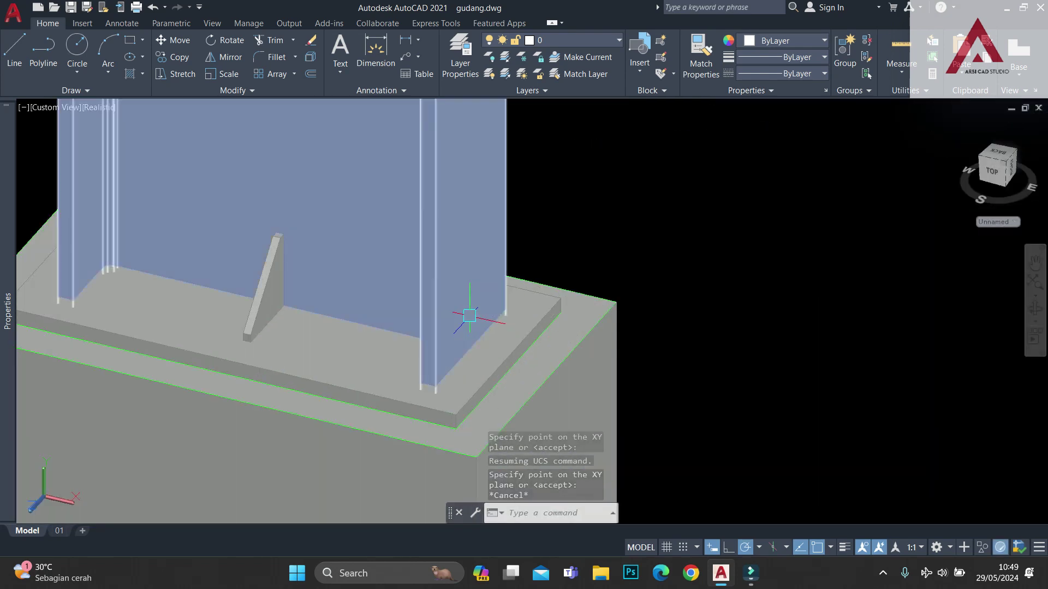
type("ucs")
key("Return")
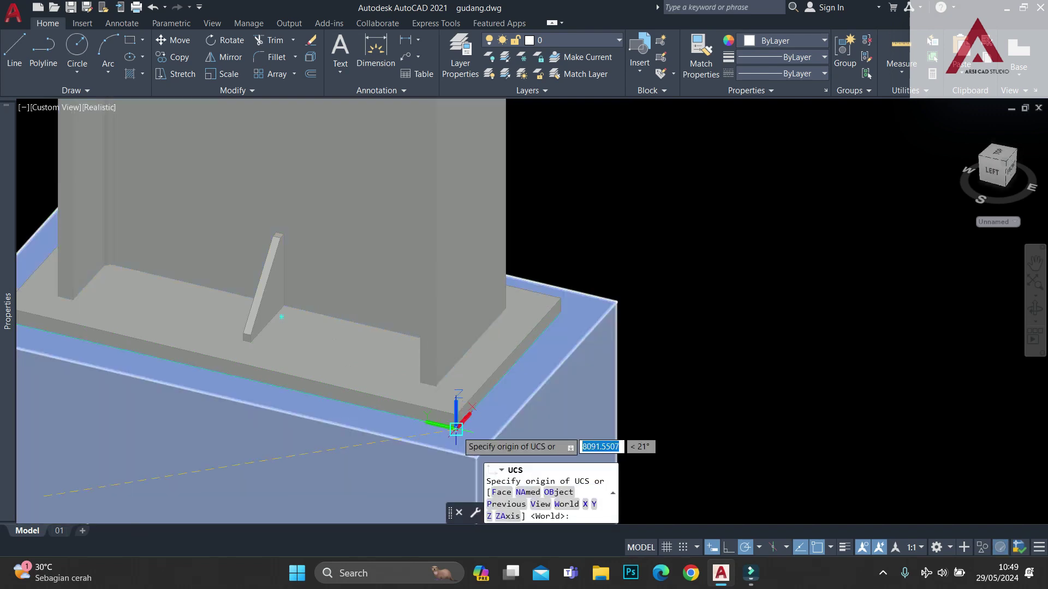
left_click(456, 428)
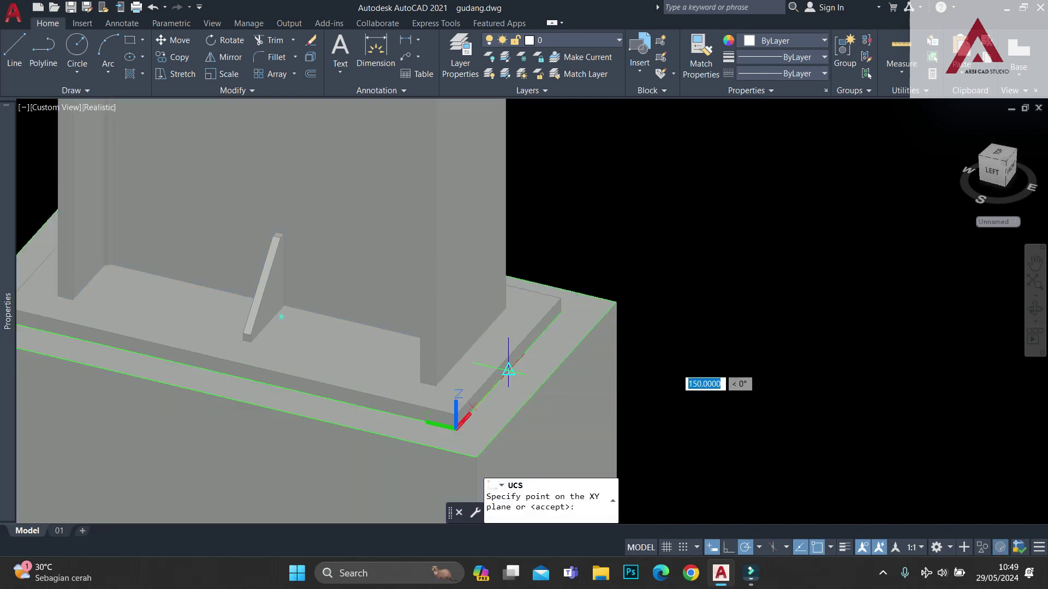
key("Return")
Draw a box solid at the column–rafter haunch, then bring up View Manager
scroll(470, 382, "down", 5)
scroll(456, 300, "down", 2)
type("BO")
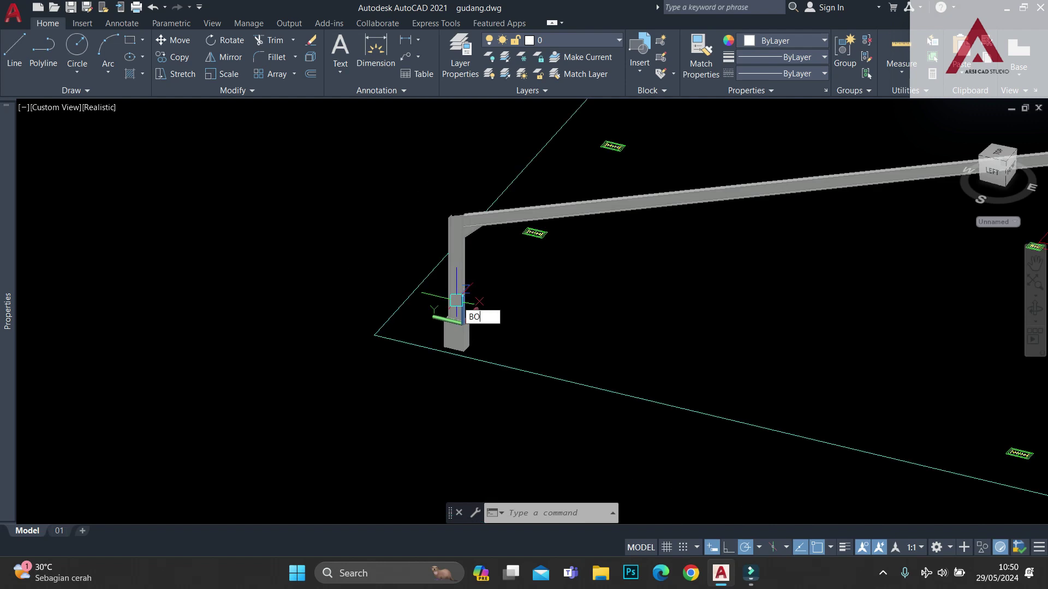
scroll(456, 300, "up", 3)
type("X")
key("Return")
scroll(468, 199, "up", 3)
middle_click_drag(438, 374, 411, 222)
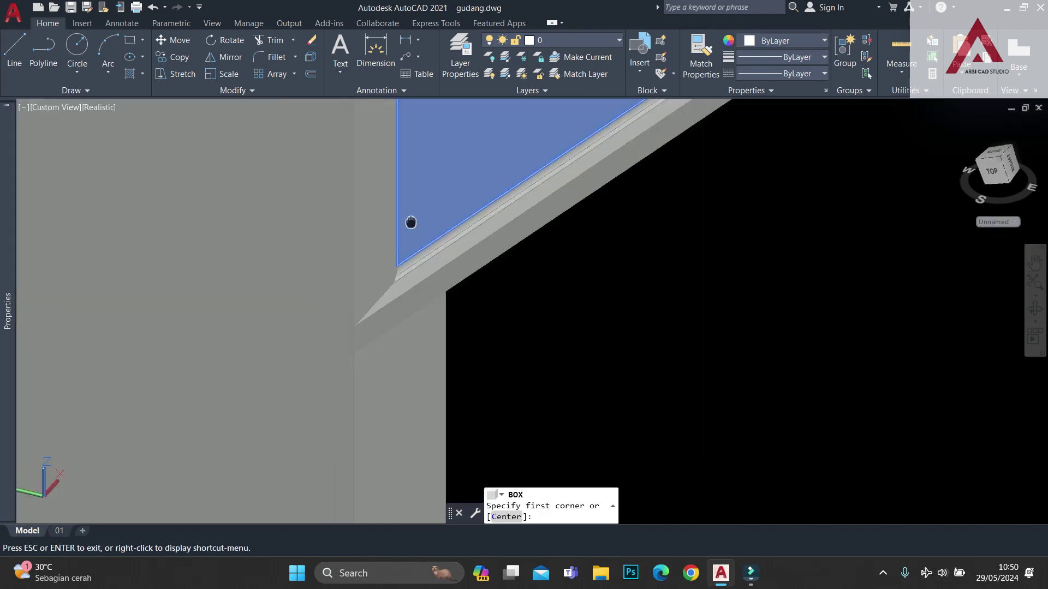
left_click(353, 354)
scroll(353, 354, "down", 3)
scroll(373, 117, "up", 3)
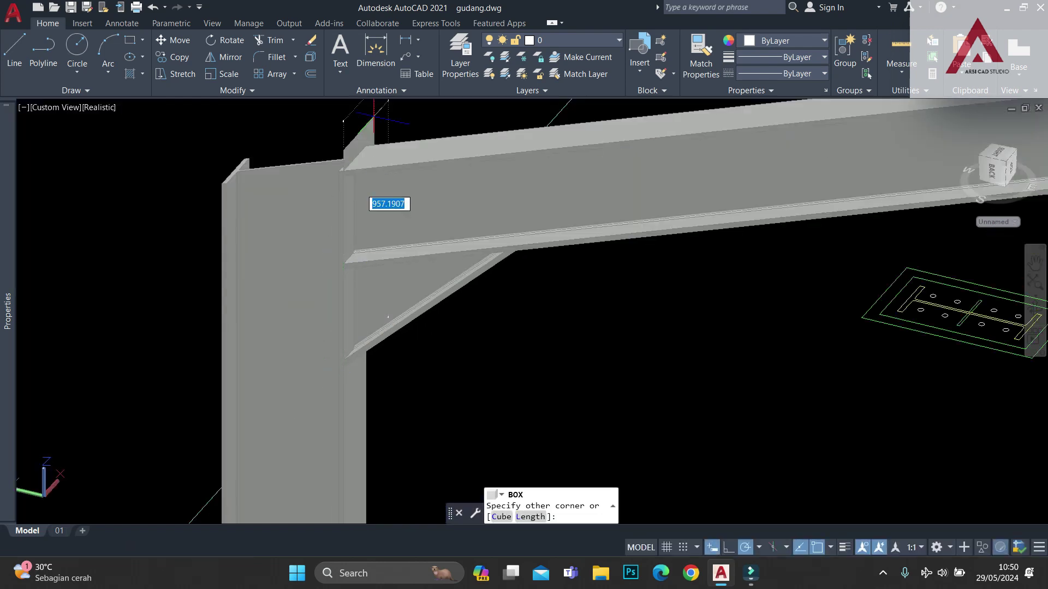
scroll(366, 151, "up", 3)
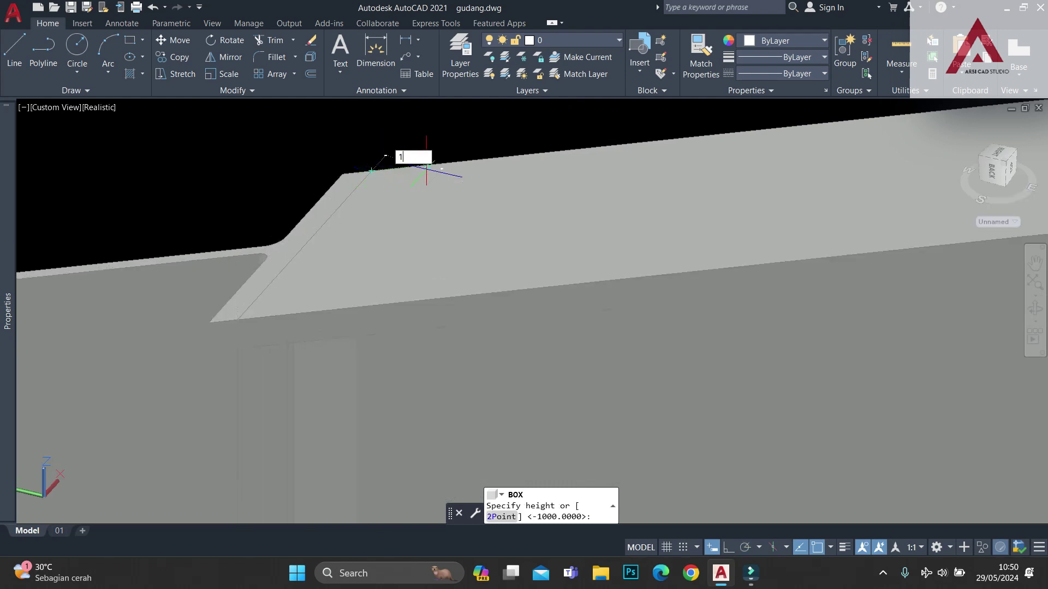
key("Escape")
scroll(402, 180, "down", 3)
type("v")
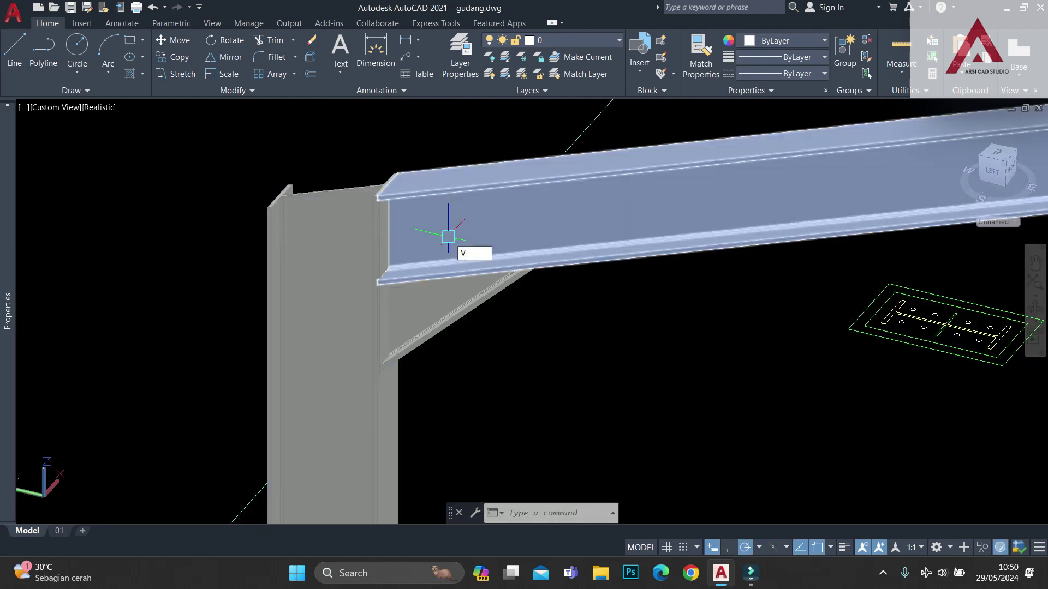
key("Return")
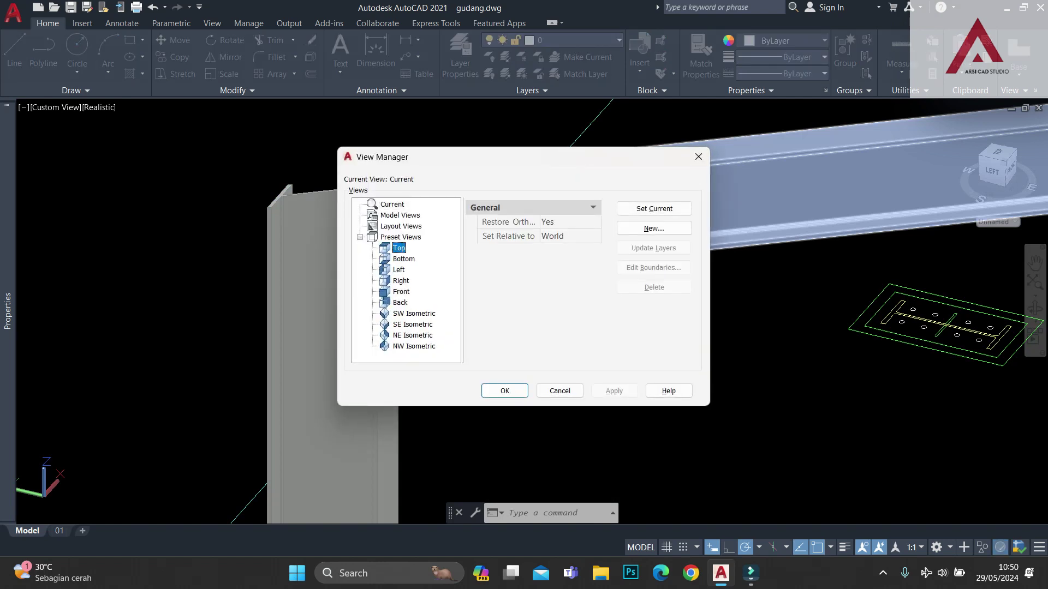
Switch the viewport to the Front preset view
left_click(504, 390)
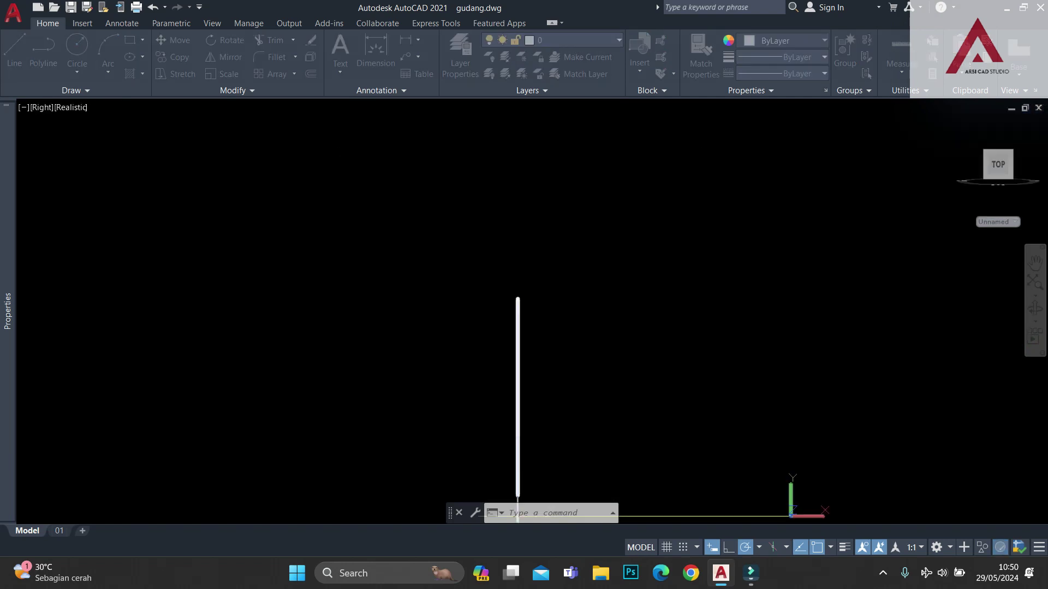
type("V")
key("Return")
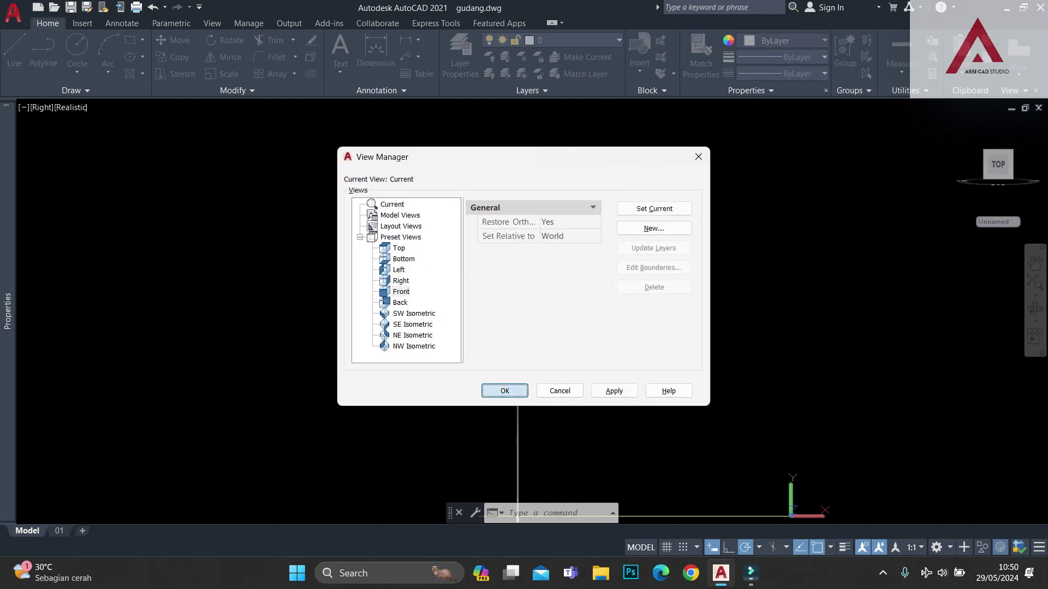
left_click(505, 390)
scroll(355, 446, "up", 2)
scroll(349, 445, "up", 3)
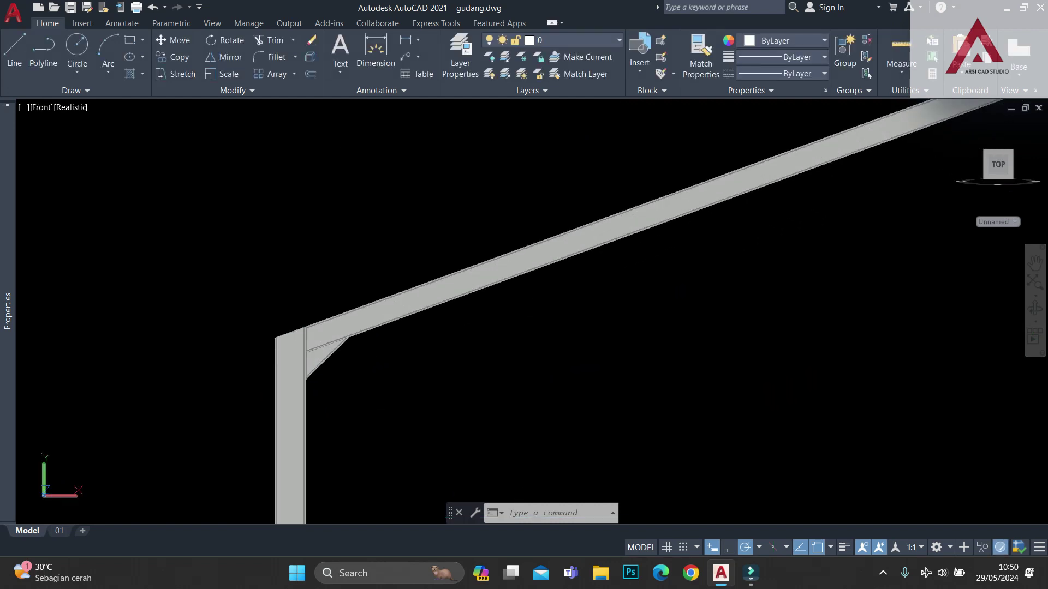
scroll(339, 439, "up", 3)
scroll(326, 435, "up", 3)
type("S")
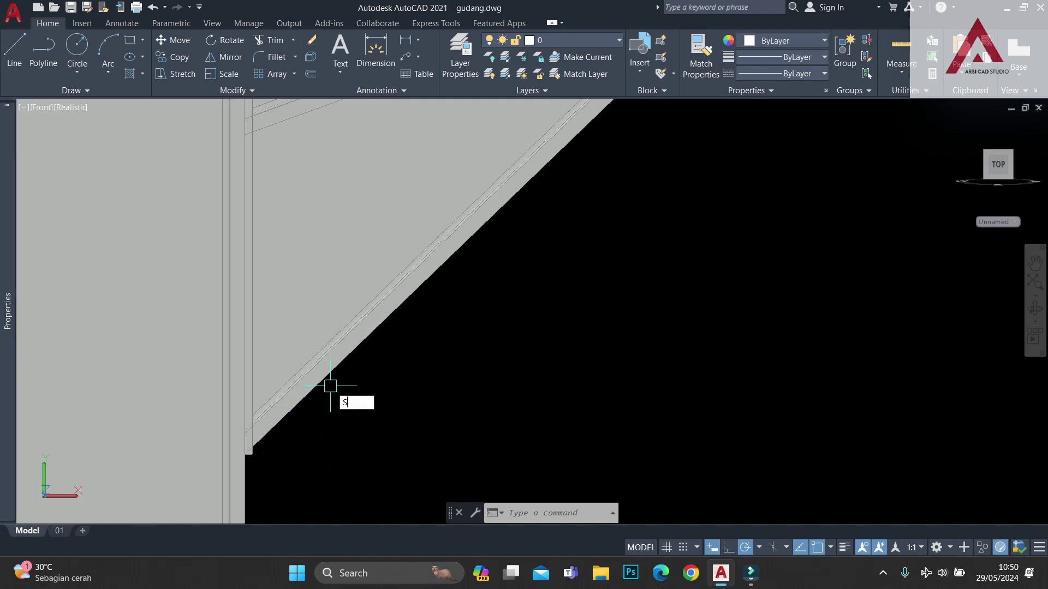
Slice the haunch brace with a vertical plane at its corner, keeping both sides
type("l")
key("Return")
scroll(395, 305, "down", 3)
scroll(248, 450, "up", 5)
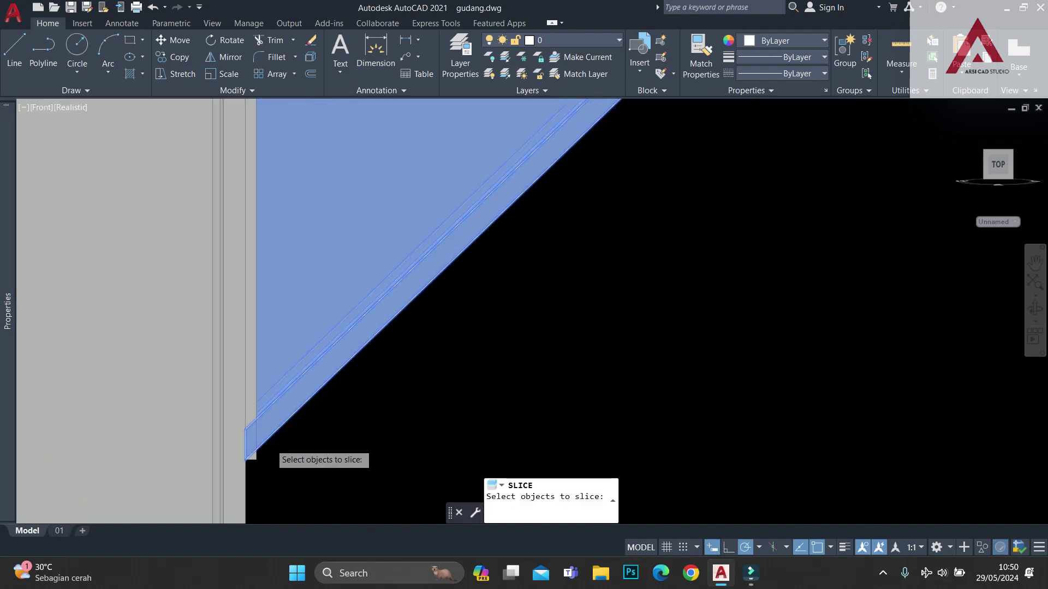
scroll(249, 455, "up", 2)
key("Return")
left_click(257, 464)
left_click(256, 409)
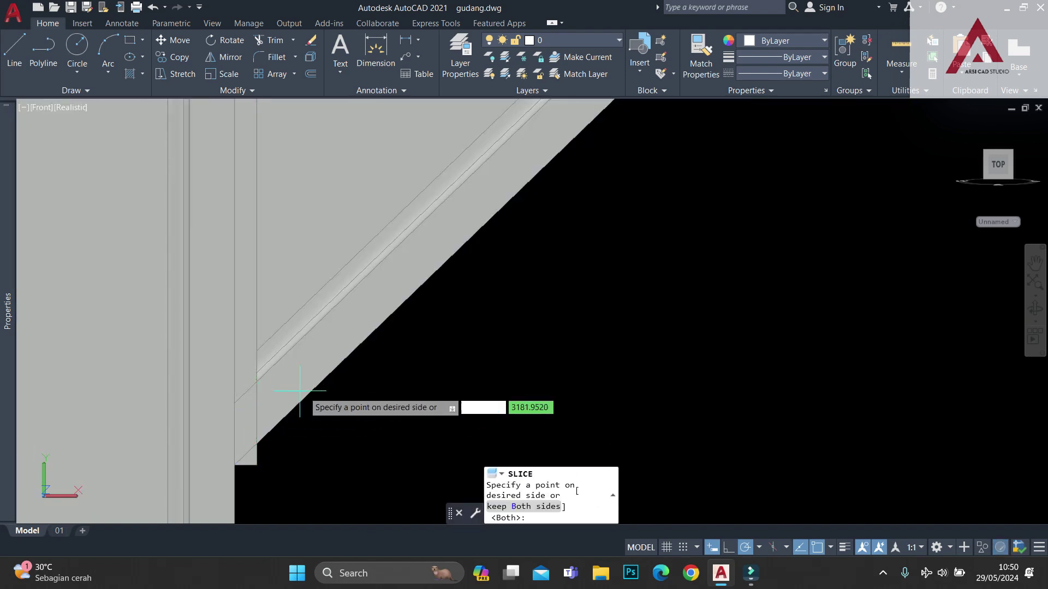
key("Return")
Slice the vertical plate along the rafter top, keeping both pieces
type("SL")
key("Return")
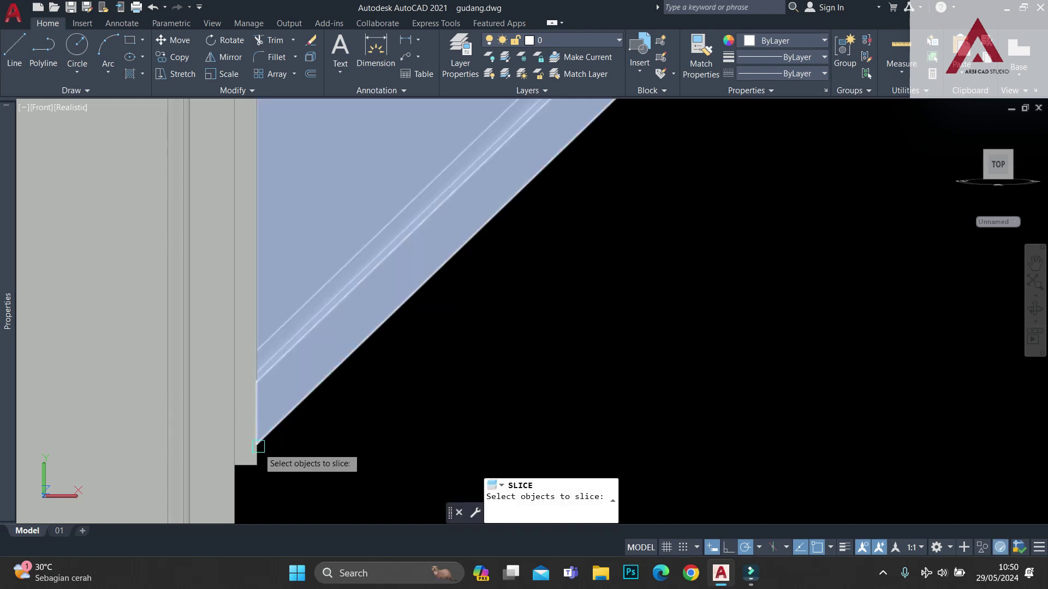
left_click(252, 445)
key("Return")
scroll(252, 436, "up", 2)
left_click(252, 430)
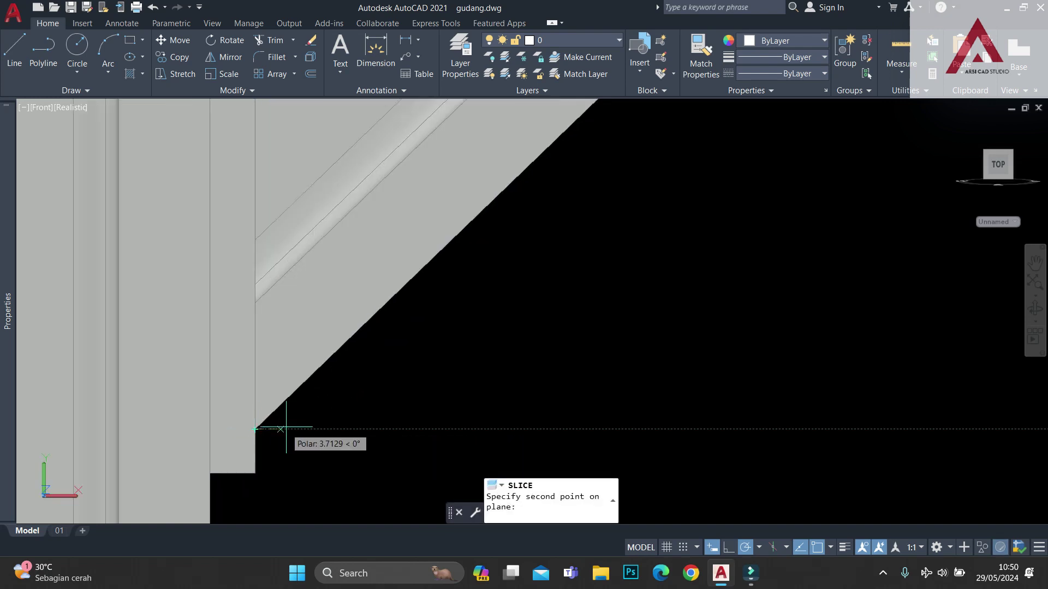
left_click(351, 381)
key("Return")
scroll(335, 433, "down", 5)
scroll(339, 306, "up", 3)
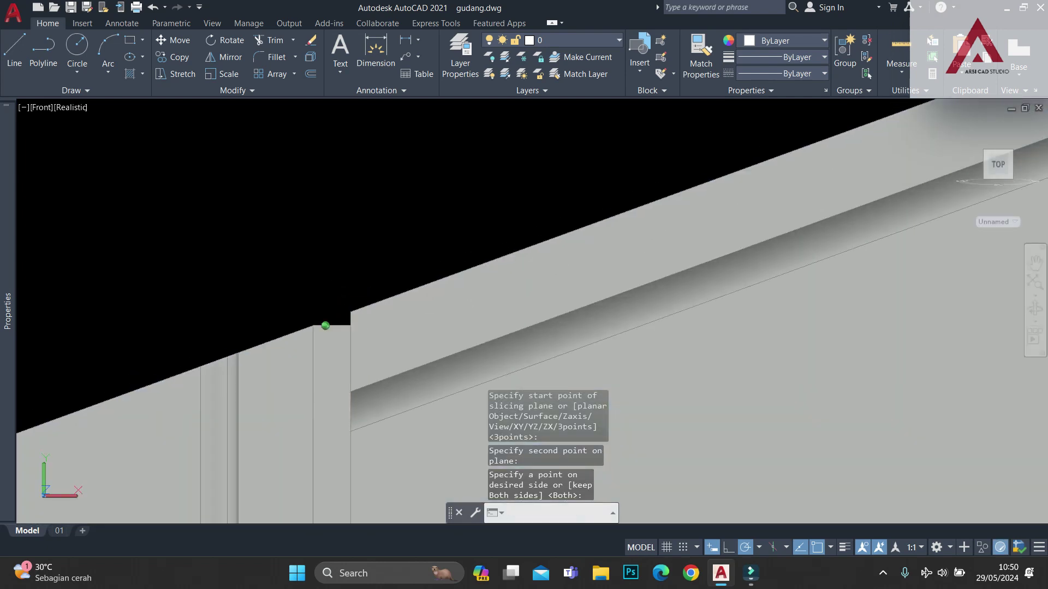
middle_click_drag(325, 325, 328, 329, "shift")
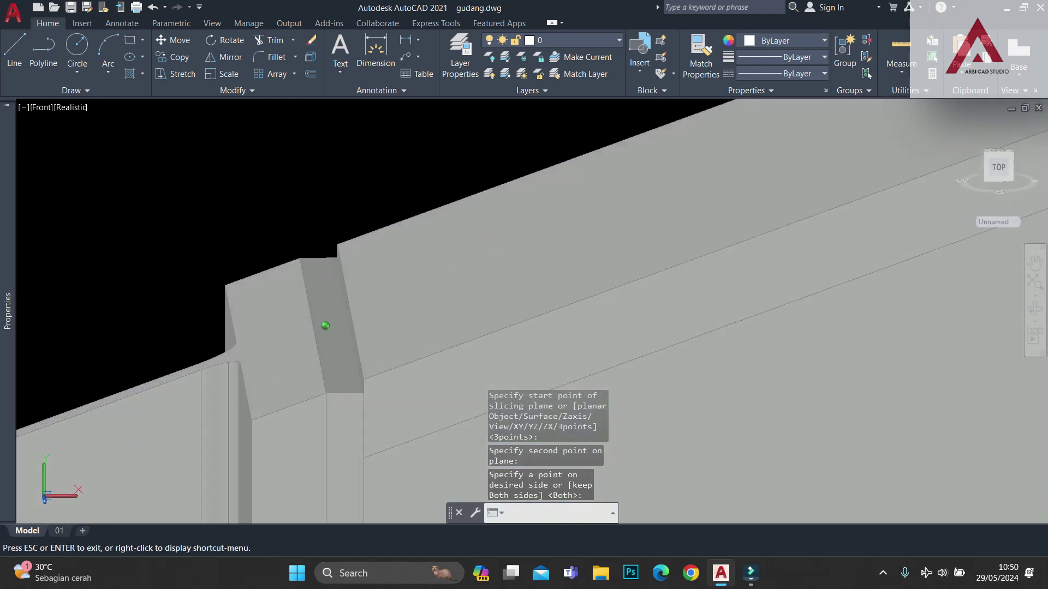
Cancel the plate stretch and switch to the Front preset view
left_click(328, 323, "ctrl")
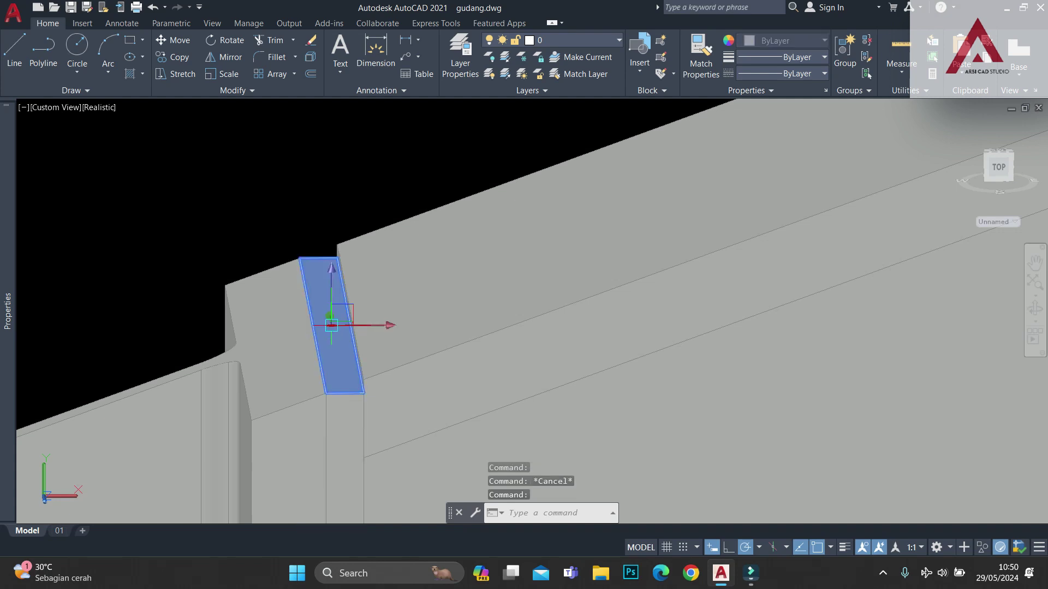
key("Escape")
type("V")
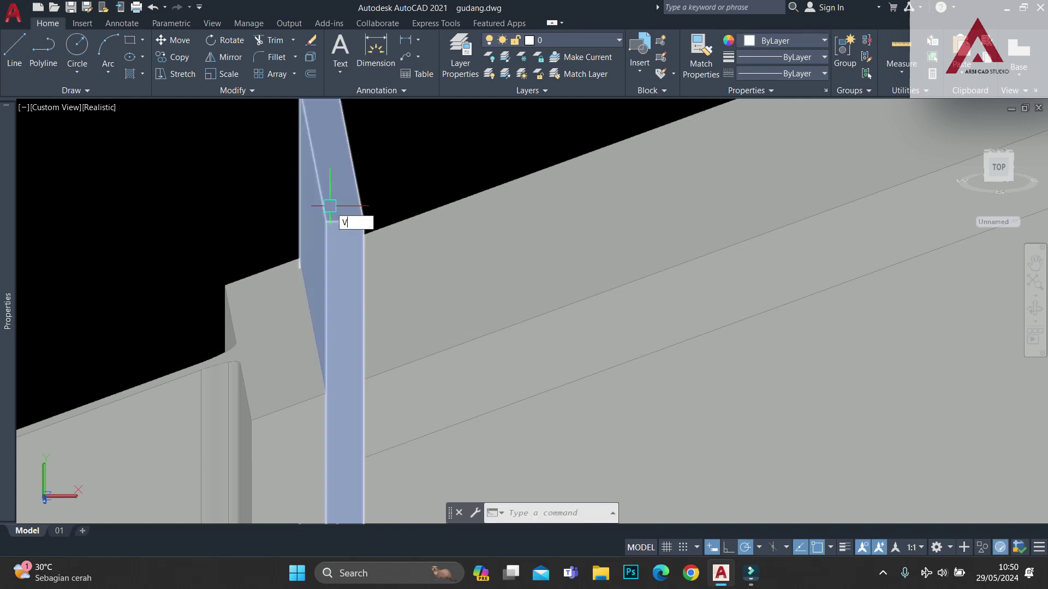
type("v")
key("Return")
left_click(401, 291)
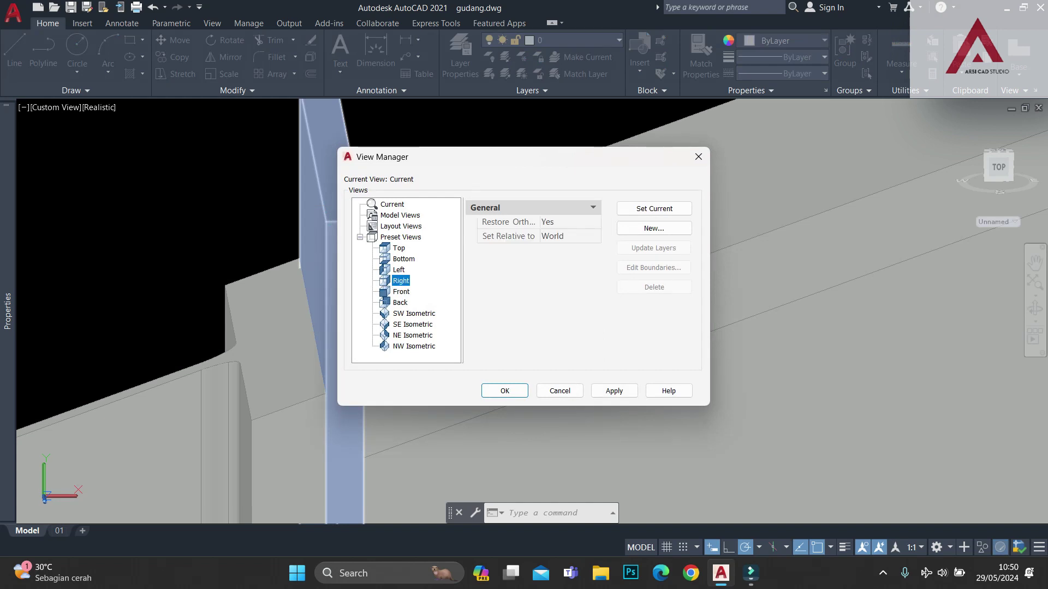
key("Return")
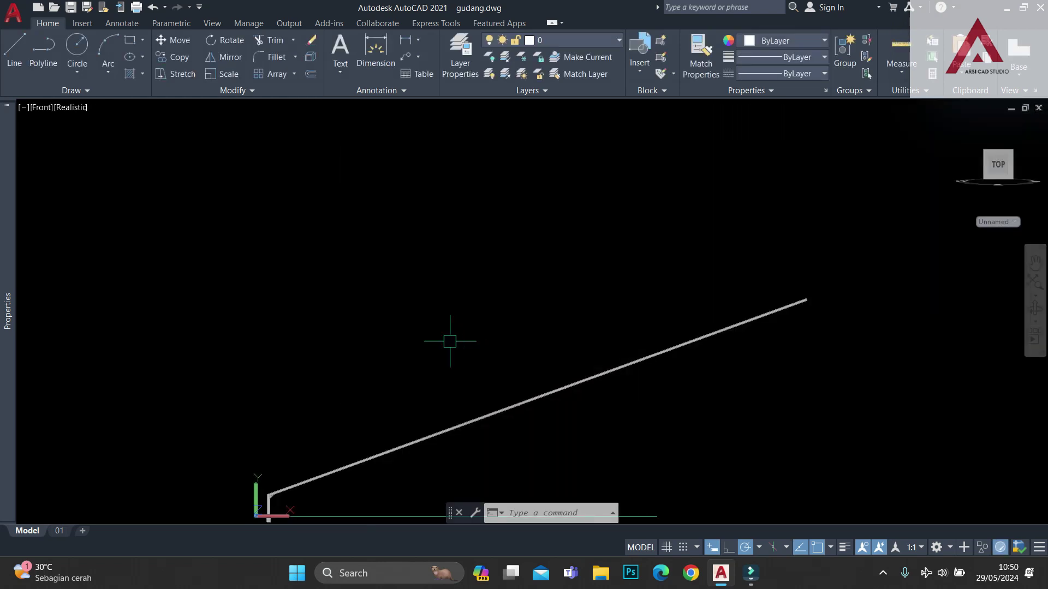
Slice the vertical plate with a plane along the rafter's top edge
scroll(288, 503, "up", 3)
type("slice")
key("Return")
scroll(325, 327, "down", 1)
scroll(325, 328, "down", 2)
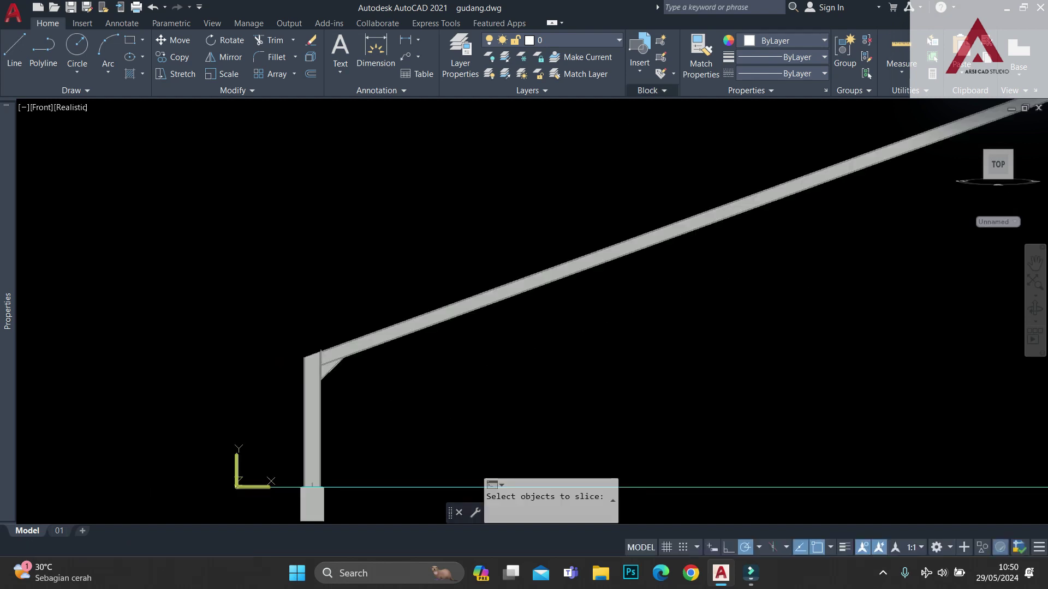
scroll(188, 334, "up", 2)
scroll(188, 333, "up", 3)
scroll(189, 333, "up", 3)
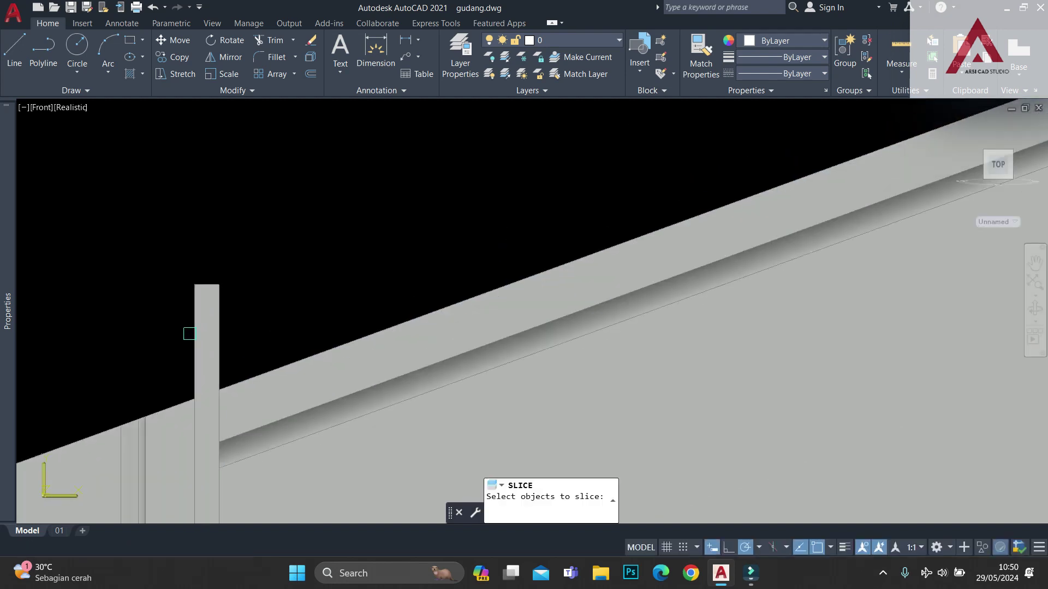
left_click(212, 383)
key("Return")
key("Return")
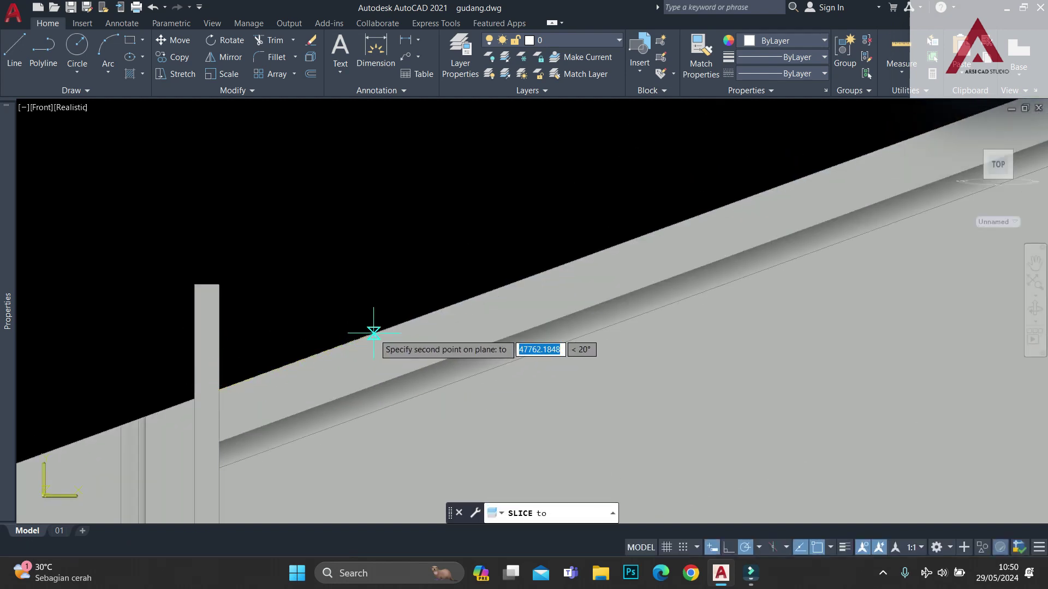
left_click(360, 347)
left_click(333, 239)
Keep the lower part of the plate, dropping the piece above the rafter
scroll(336, 218, "down", 2)
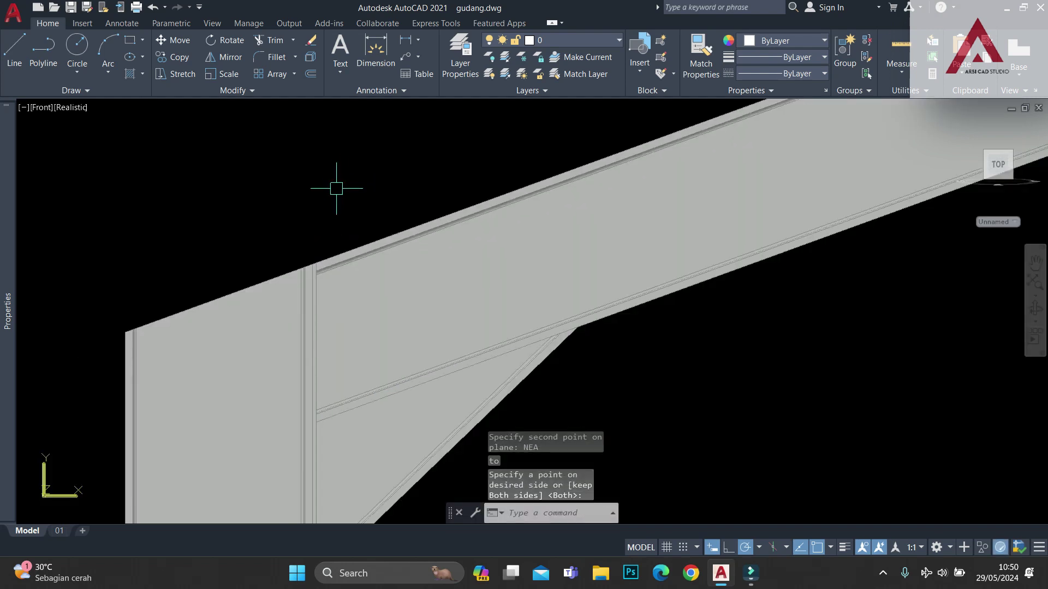
scroll(339, 196, "down", 2)
scroll(343, 196, "up", 3)
scroll(351, 287, "up", 3)
left_click(351, 287)
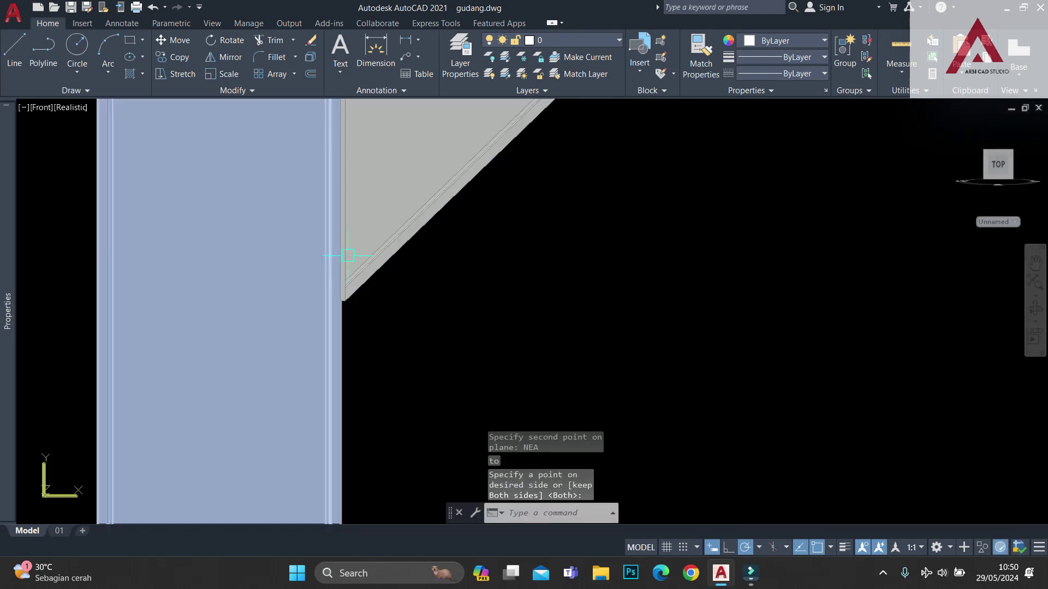
scroll(344, 256, "up", 2)
scroll(349, 295, "up", 2)
Rotate the thin plate about its end so it lies horizontal
key("Return")
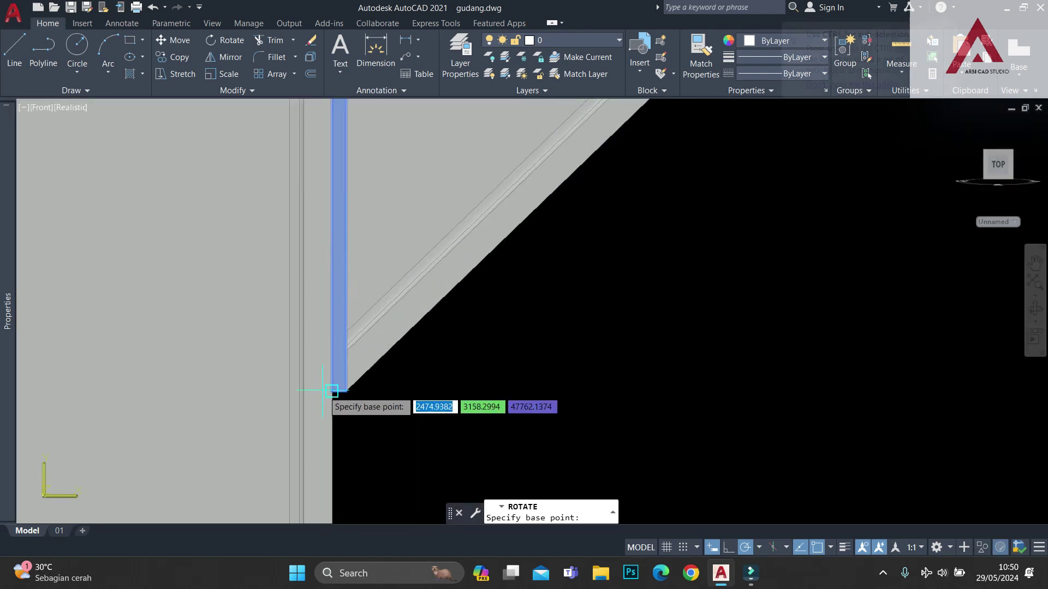
left_click(333, 392)
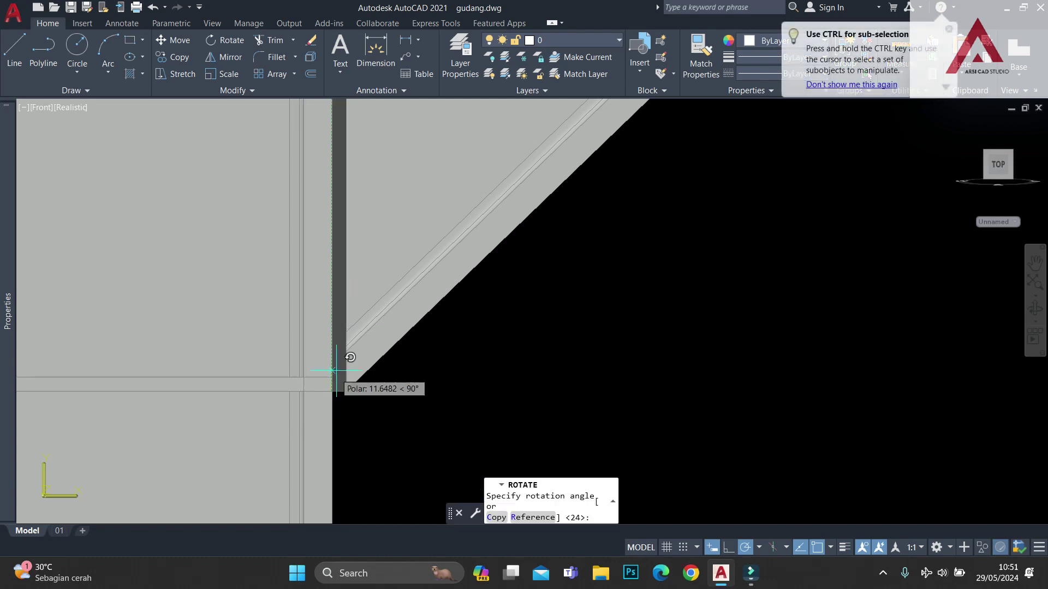
left_click(337, 342)
Slice the horizontal plate at the first column face, keeping both sides
type("slice")
key("Return")
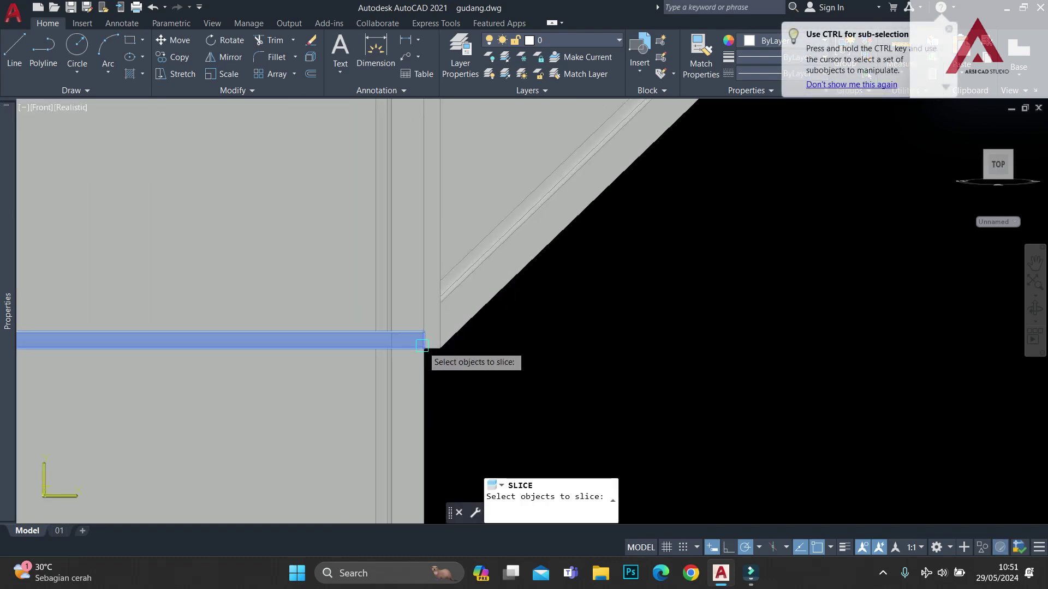
left_click(421, 345)
key("Return")
left_click(391, 335)
key("Return")
scroll(482, 312, "down", 5)
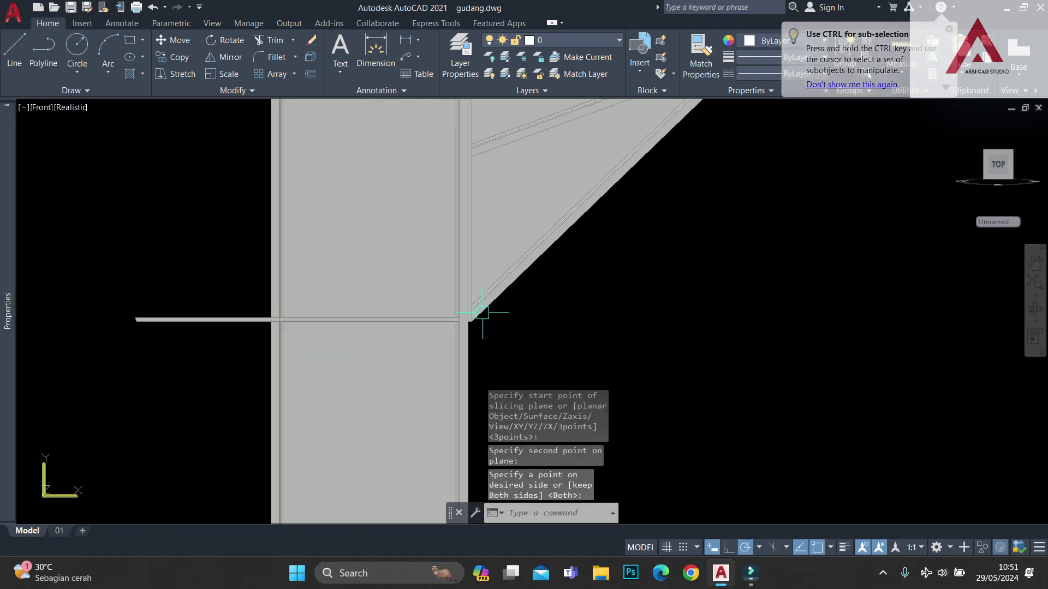
Slice the plate at the opposite column face, keeping both pieces
type("slice")
key("Return")
scroll(287, 319, "up", 5)
left_click(276, 318)
key("Return")
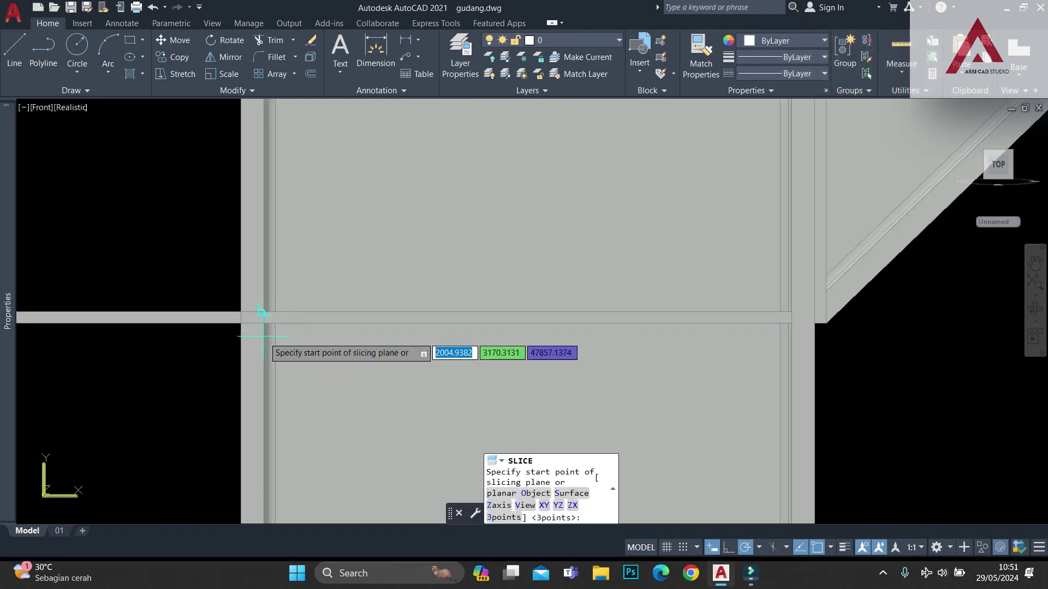
left_click(261, 312)
left_click(273, 365)
key("Return")
scroll(316, 330, "down", 3)
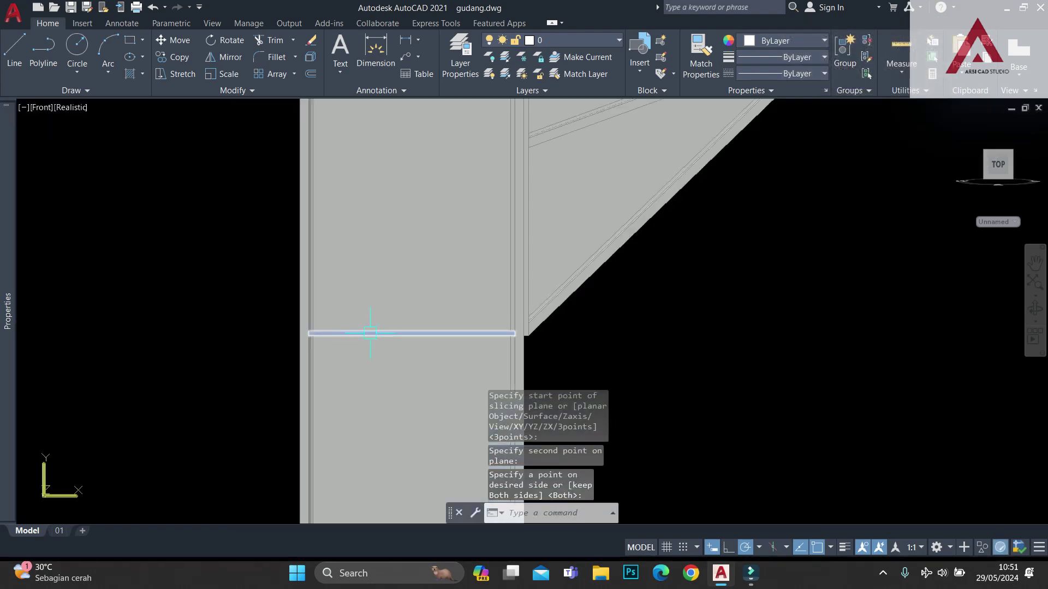
scroll(374, 330, "down", 2)
key("Return")
Copy the plate 400 up the column and once more higher up
scroll(431, 349, "up", 2)
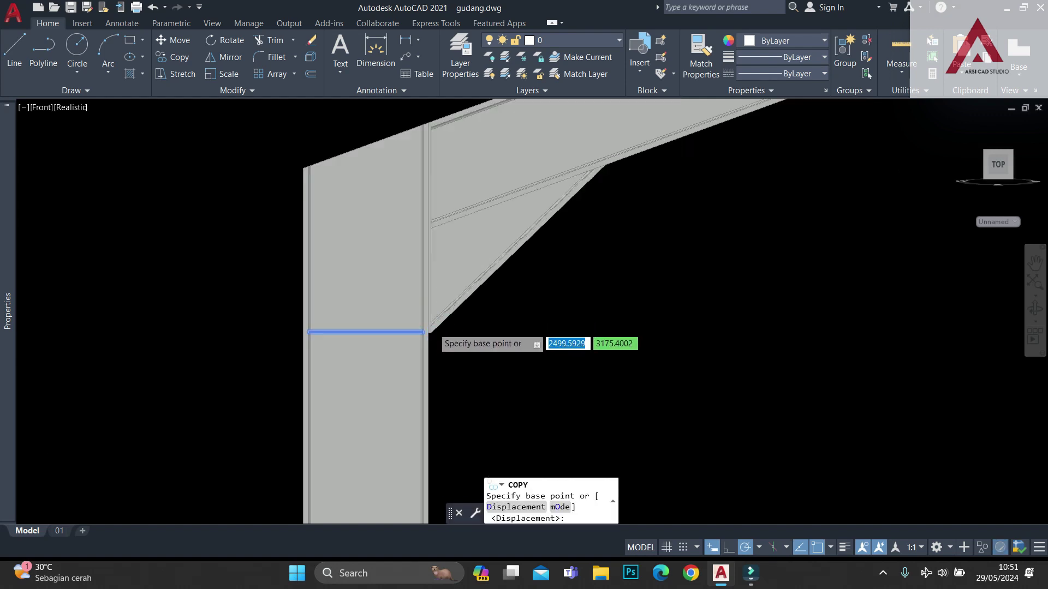
scroll(428, 351, "up", 3)
left_click(427, 356)
scroll(433, 176, "up", 2)
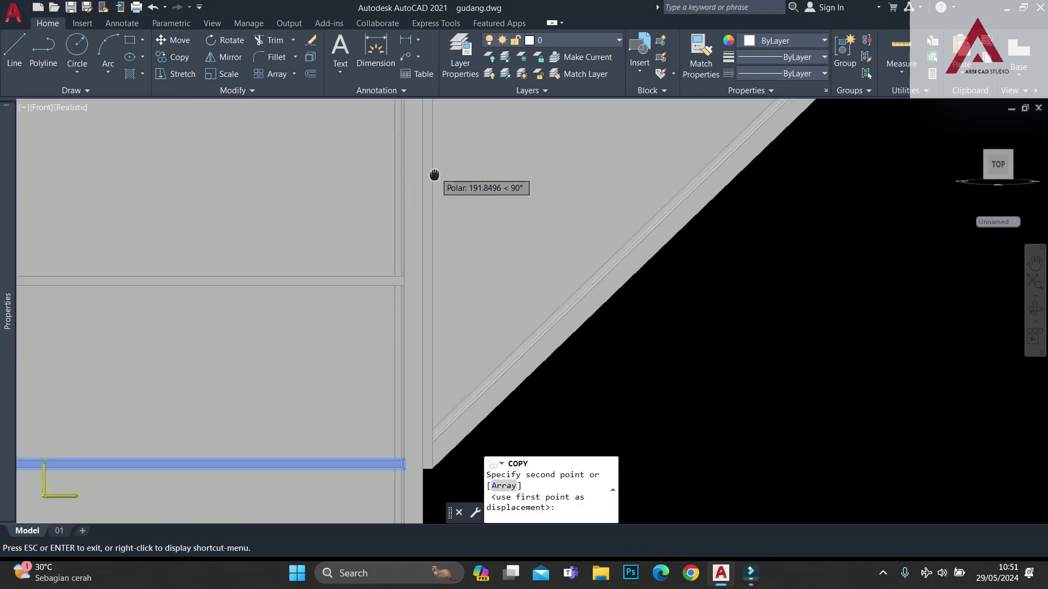
middle_click_drag(433, 176, 431, 325)
type("400")
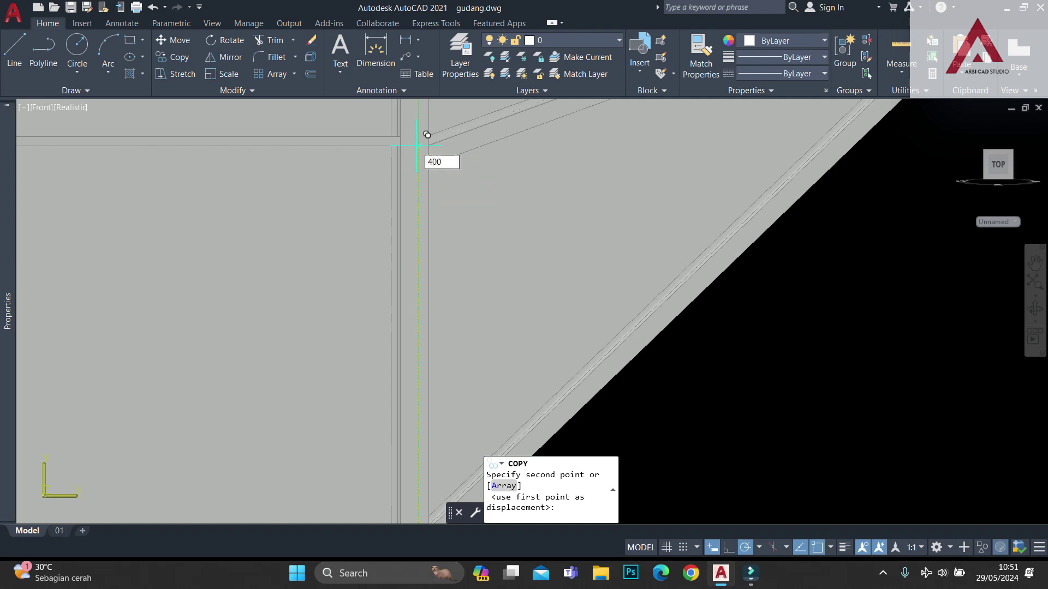
key("Return")
scroll(426, 145, "down", 3)
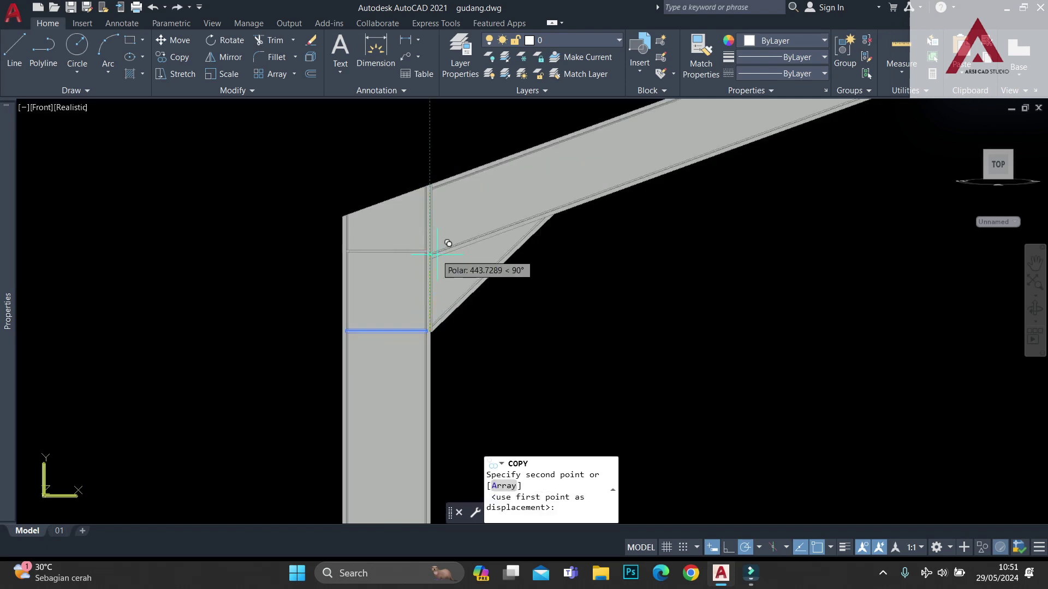
scroll(431, 254, "up", 3)
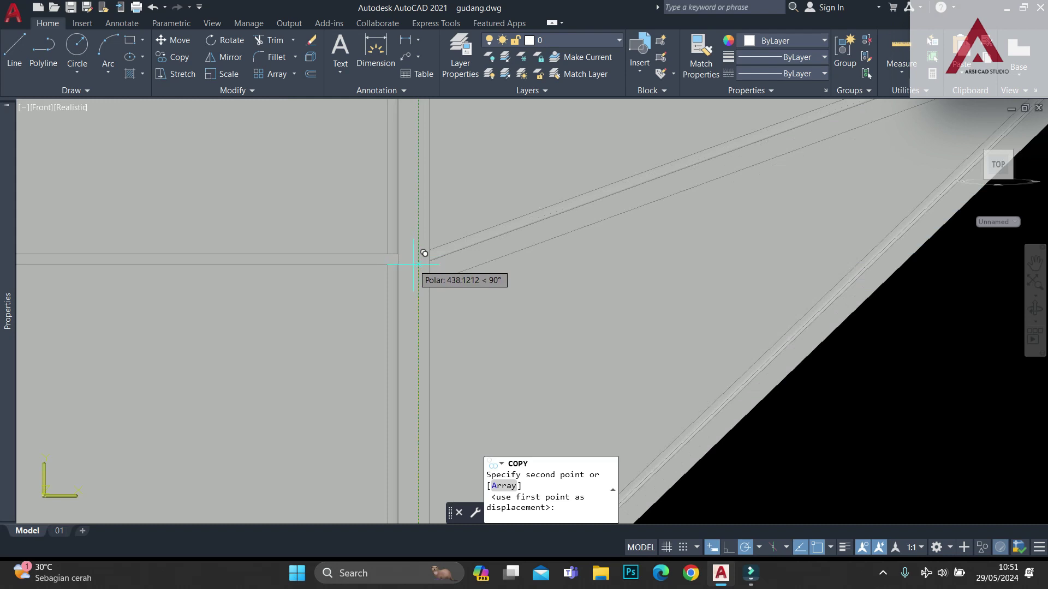
type("440")
key("Return")
scroll(418, 265, "up", 3)
middle_click_drag(420, 218, 545, 208)
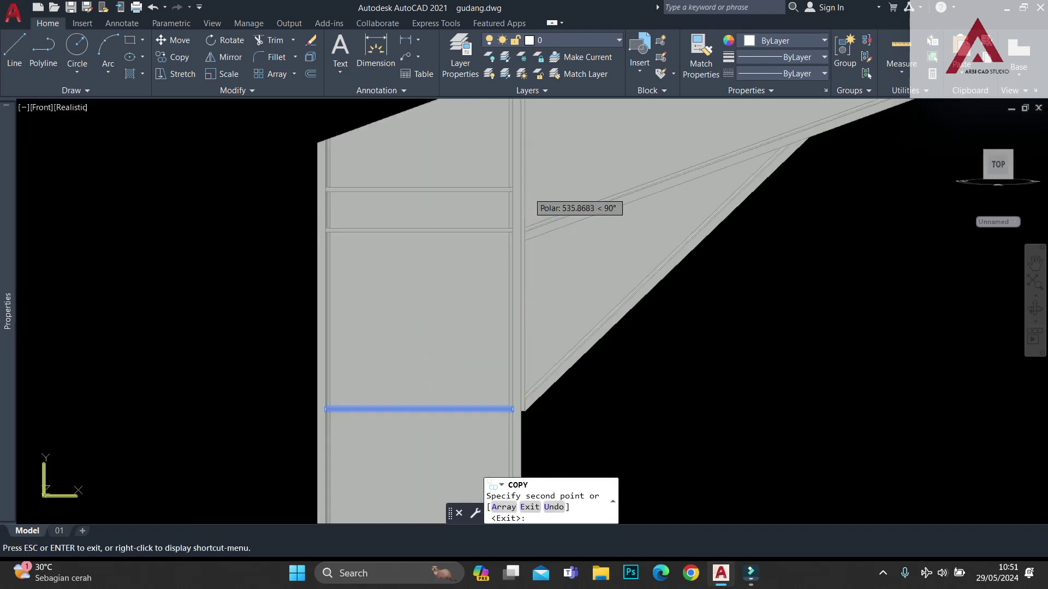
key("Escape")
Copy the haunch stiffener plate 1000 and 2000 along the column
scroll(464, 273, "down", 3)
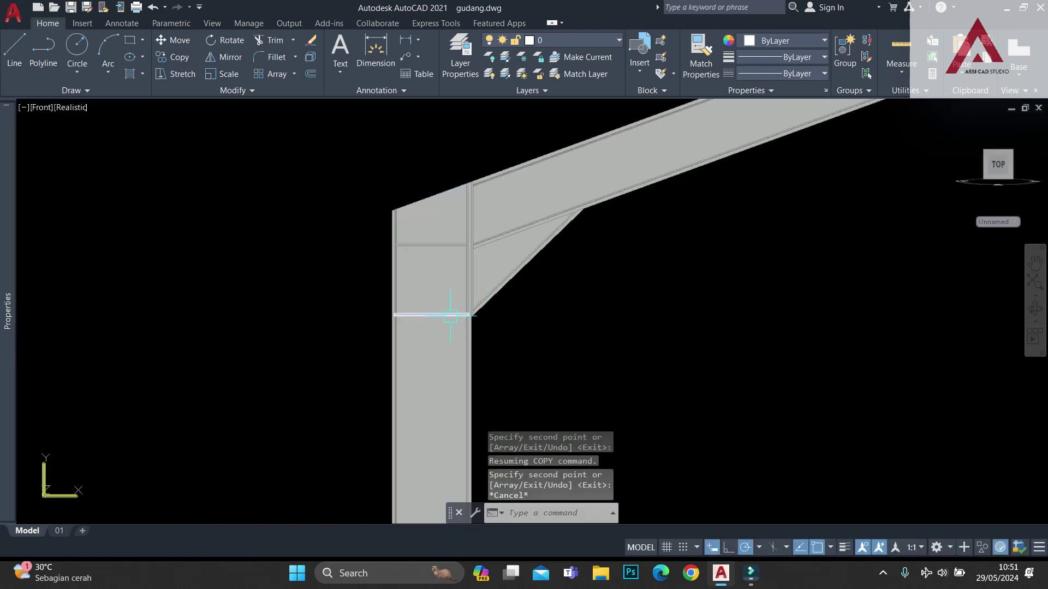
scroll(453, 311, "down", 3)
left_click(430, 287)
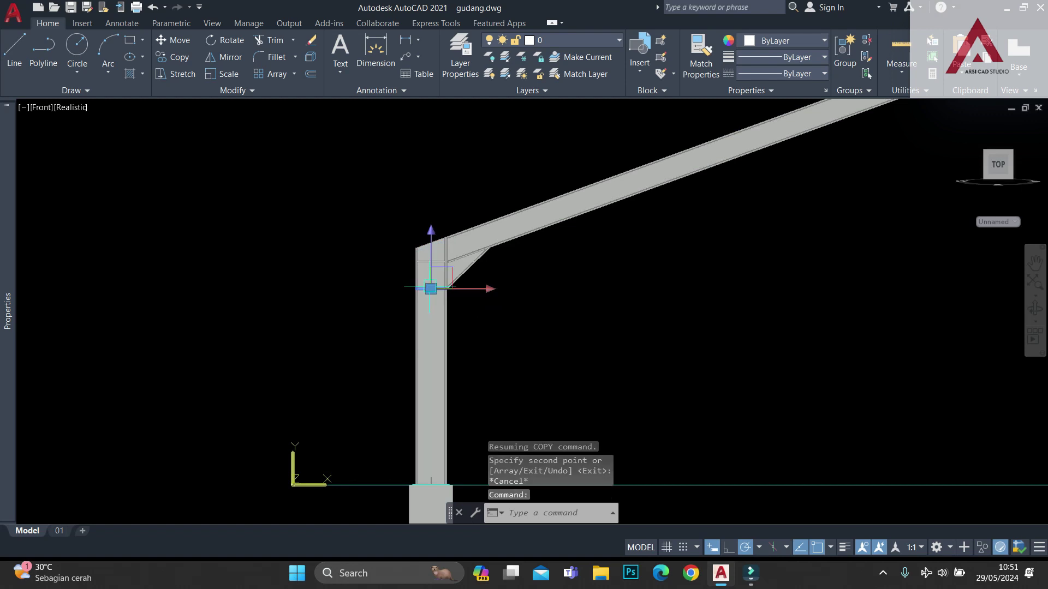
type("co")
key("Return")
left_click(536, 289)
type("1000")
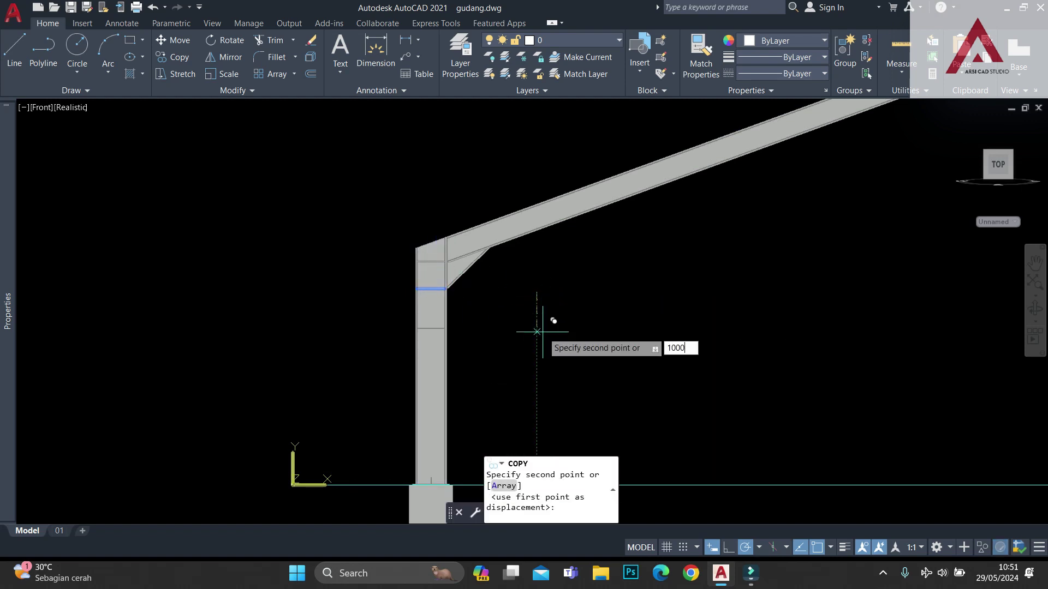
key("Return")
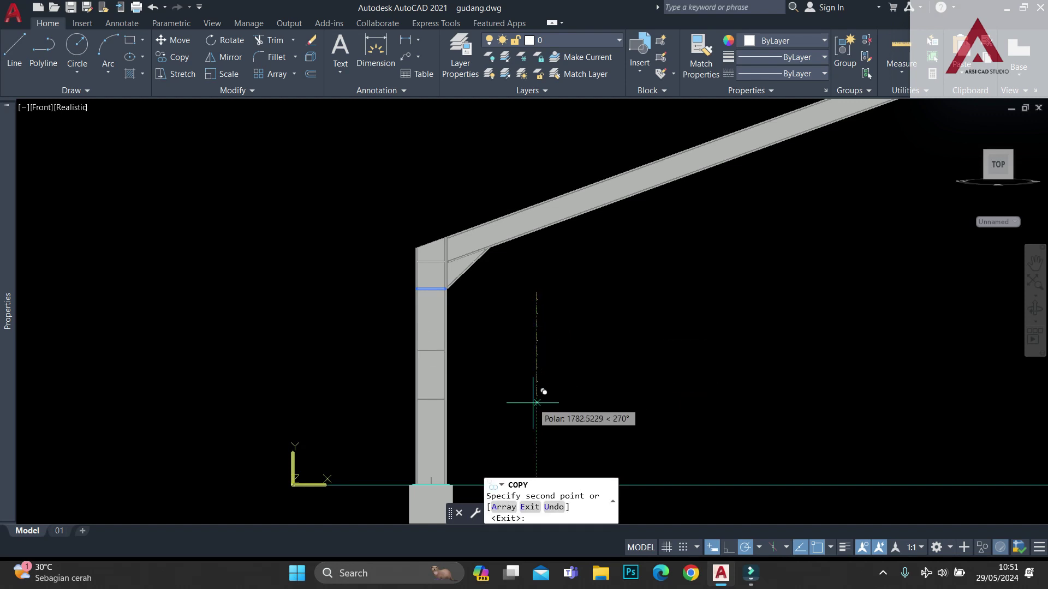
type("2000")
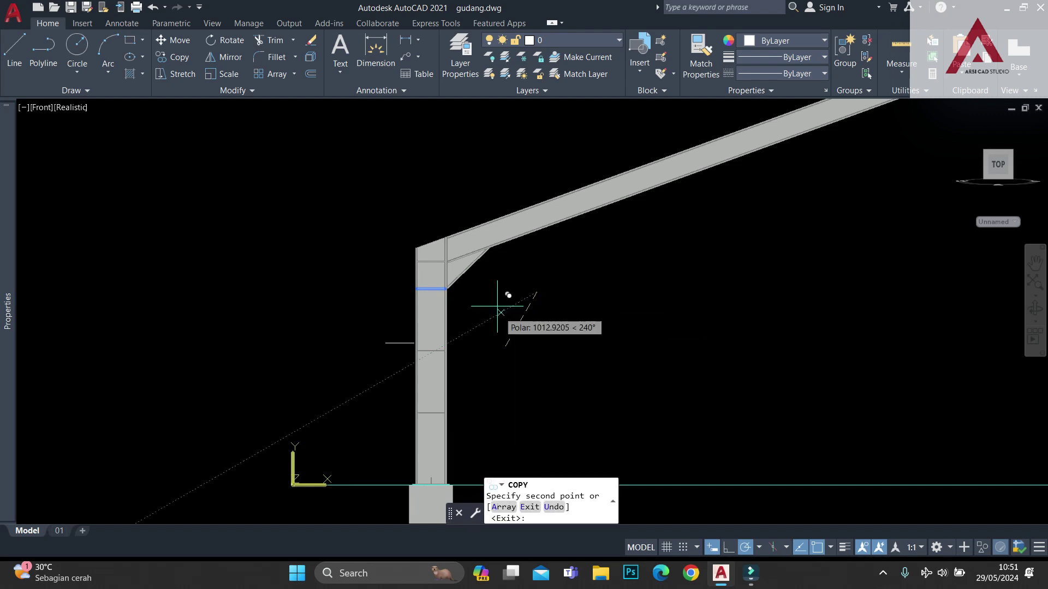
key("Return")
key("Escape")
scroll(459, 260, "up", 3)
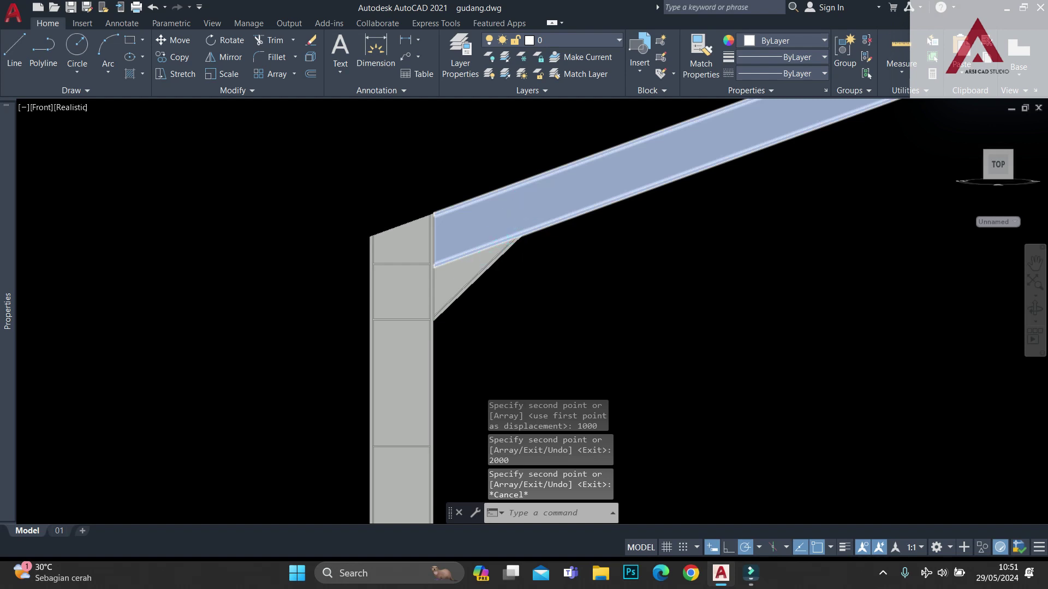
scroll(469, 266, "up", 3)
Copy the stiffener plate from its end to the haunch tip on the rafter
type("c")
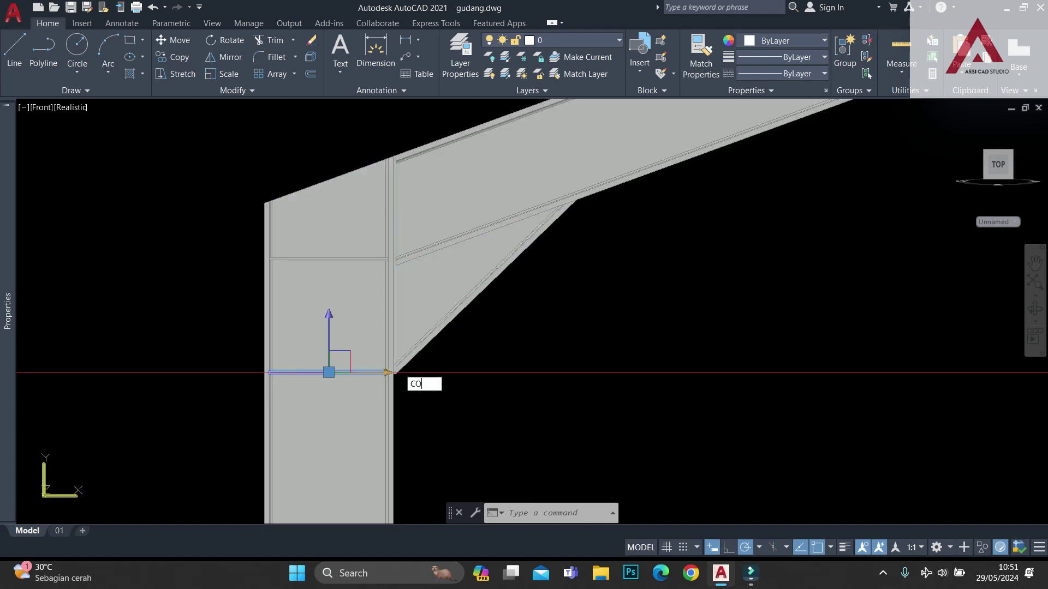
key("Return")
scroll(403, 376, "up", 4)
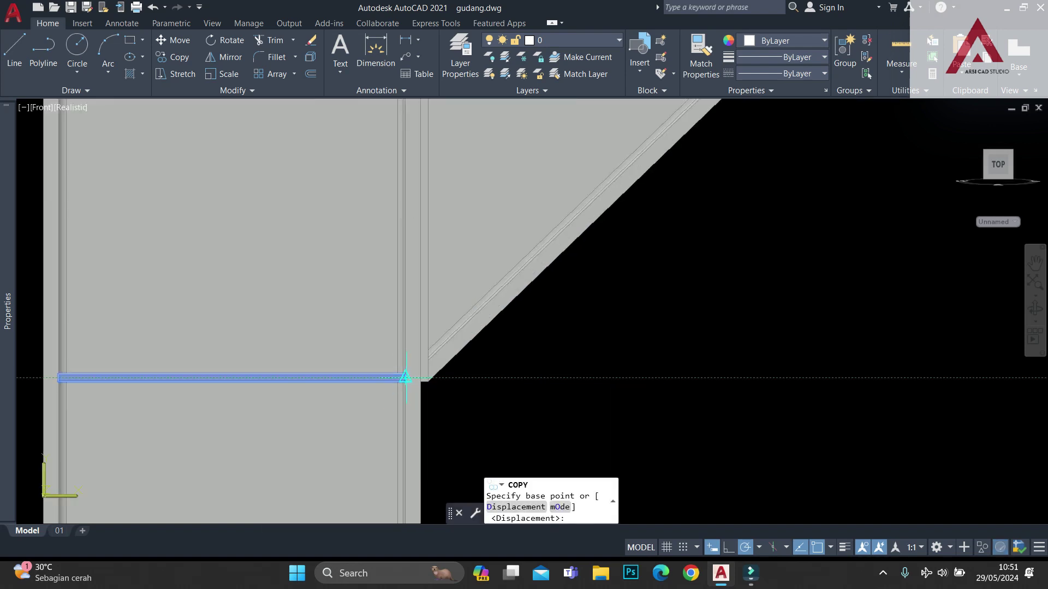
left_click(405, 376)
scroll(416, 369, "down", 4)
scroll(491, 229, "up", 3)
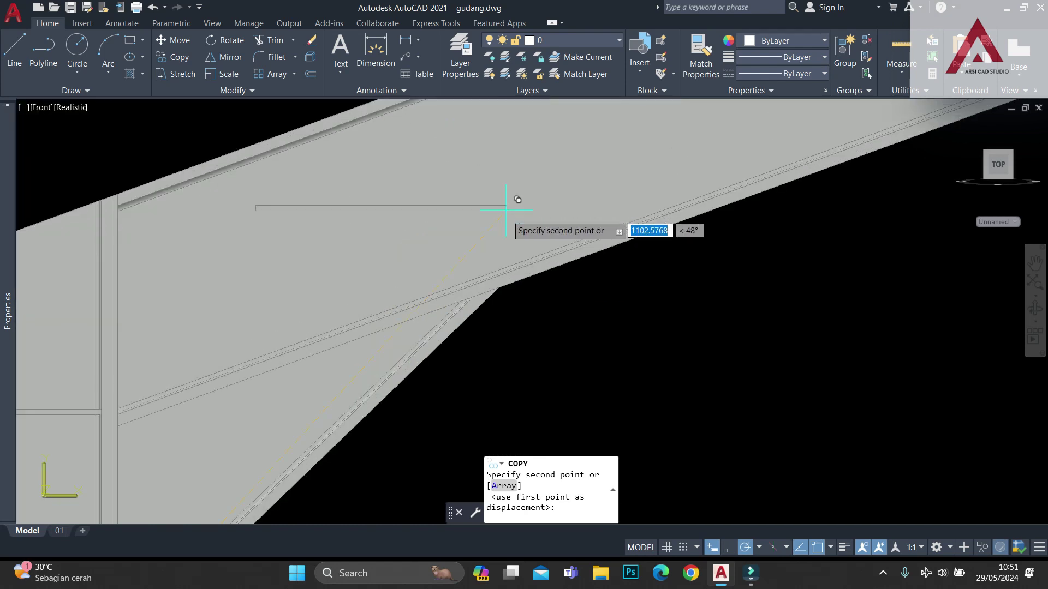
left_click(498, 284)
key("Escape")
Rotate the copied plate by reference about its end so it sits square to the rafter slope
left_click(454, 283)
type("r")
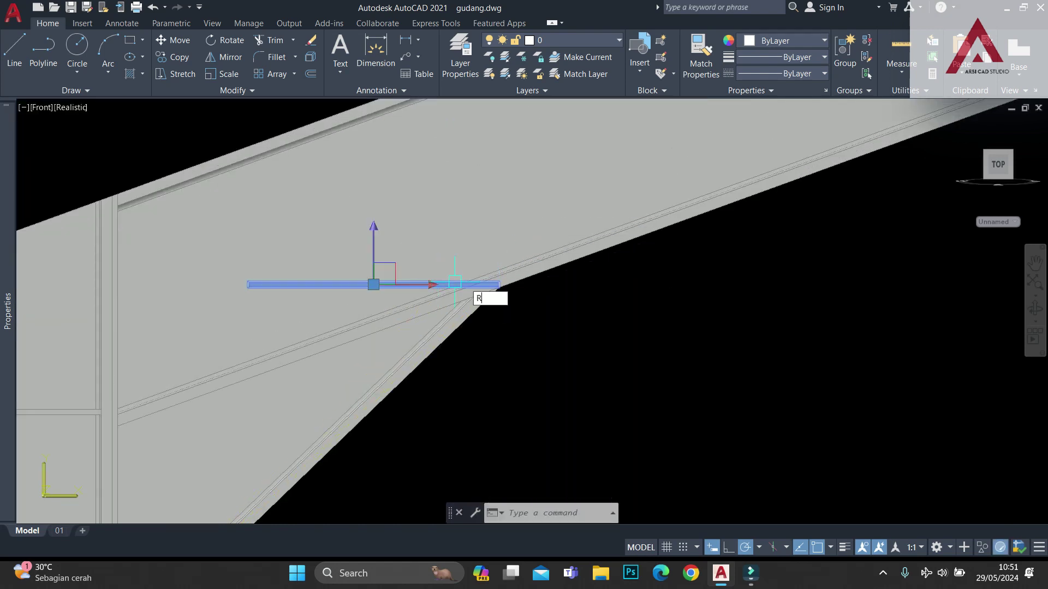
key("Return")
left_click(498, 287)
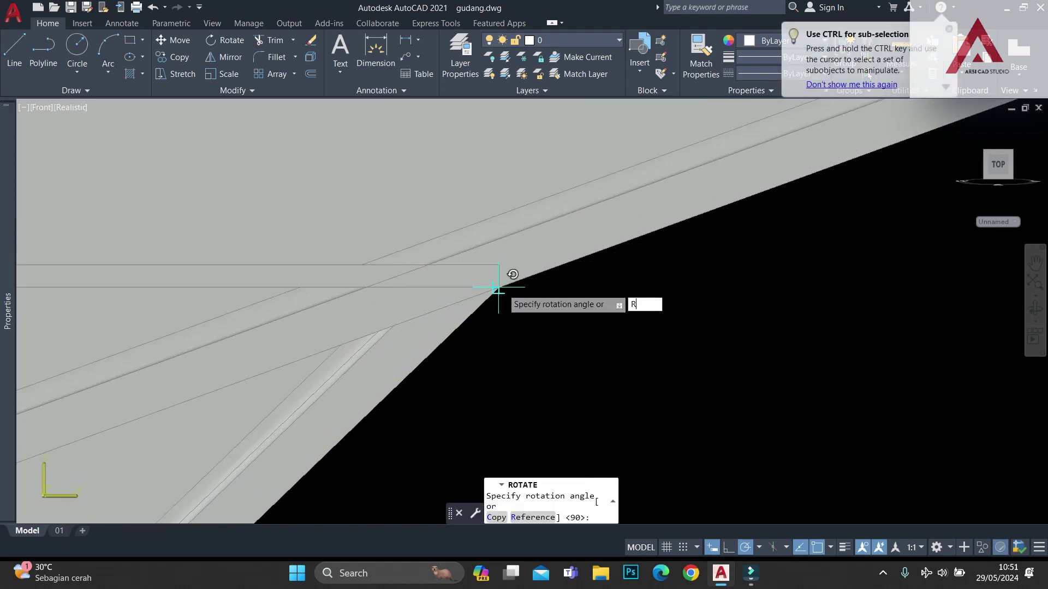
type("r")
key("Return")
left_click(497, 286)
scroll(550, 267, "down", 1)
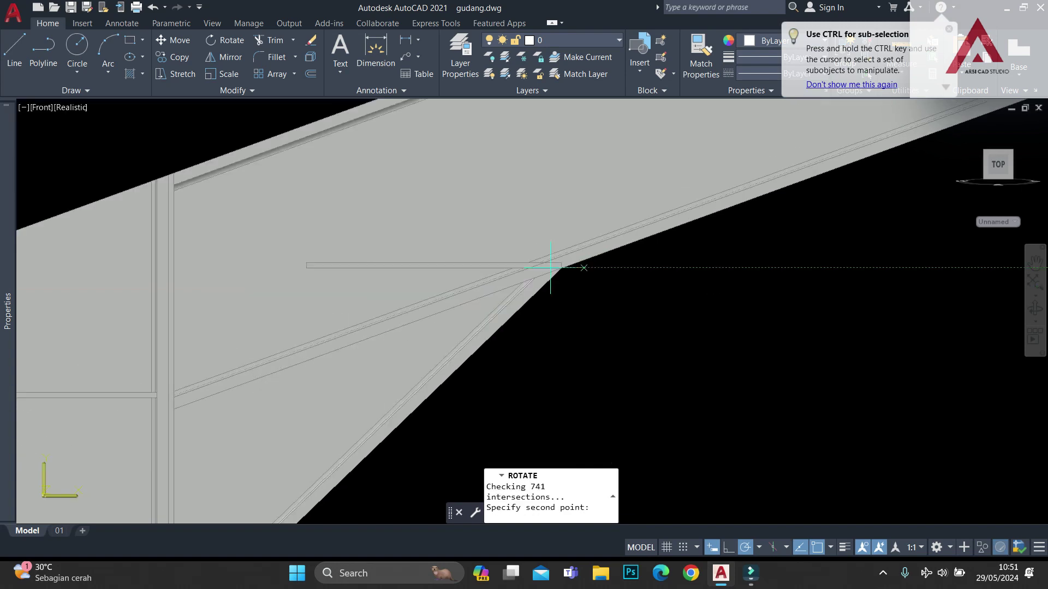
scroll(306, 265, "up", 1)
left_click(314, 261)
scroll(327, 262, "down", 1)
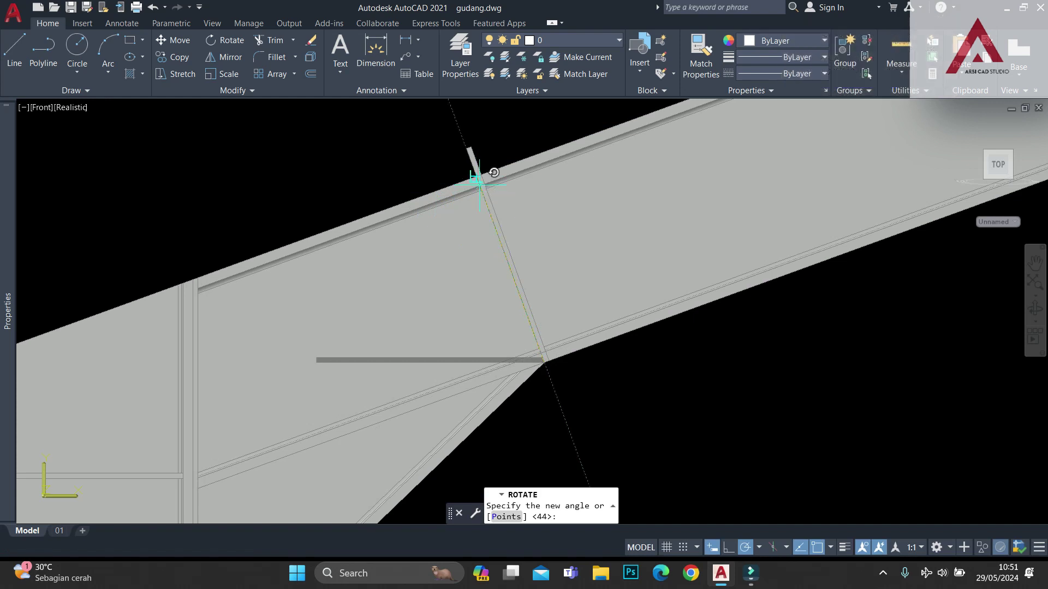
left_click(482, 179)
scroll(482, 164, "up", 1)
Slice the tilted plate flush along the rafter's top edge
type("s")
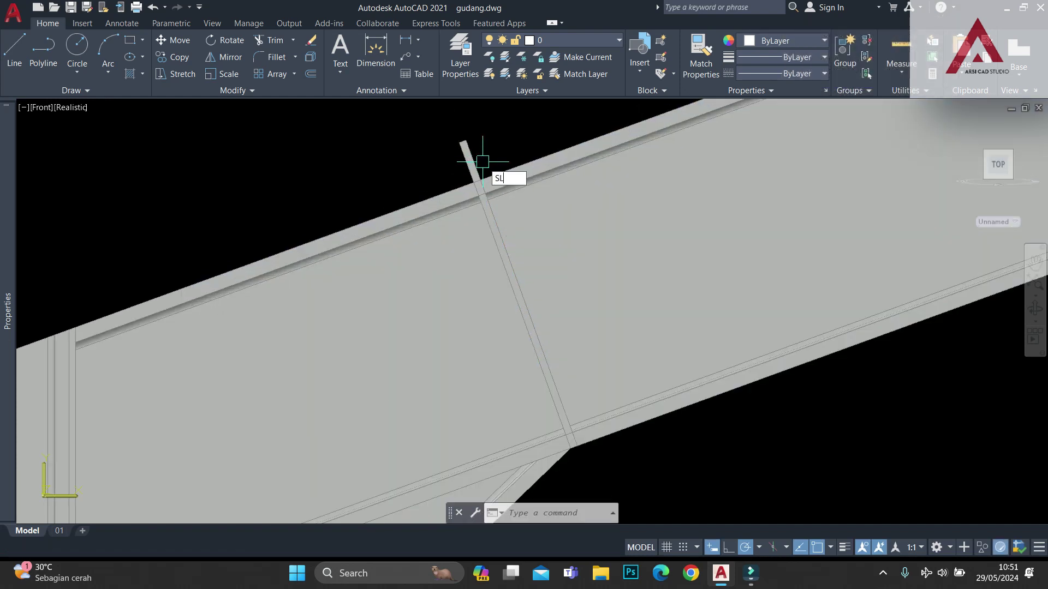
key("Return")
left_click(482, 164)
scroll(488, 186, "up", 1)
key("Return")
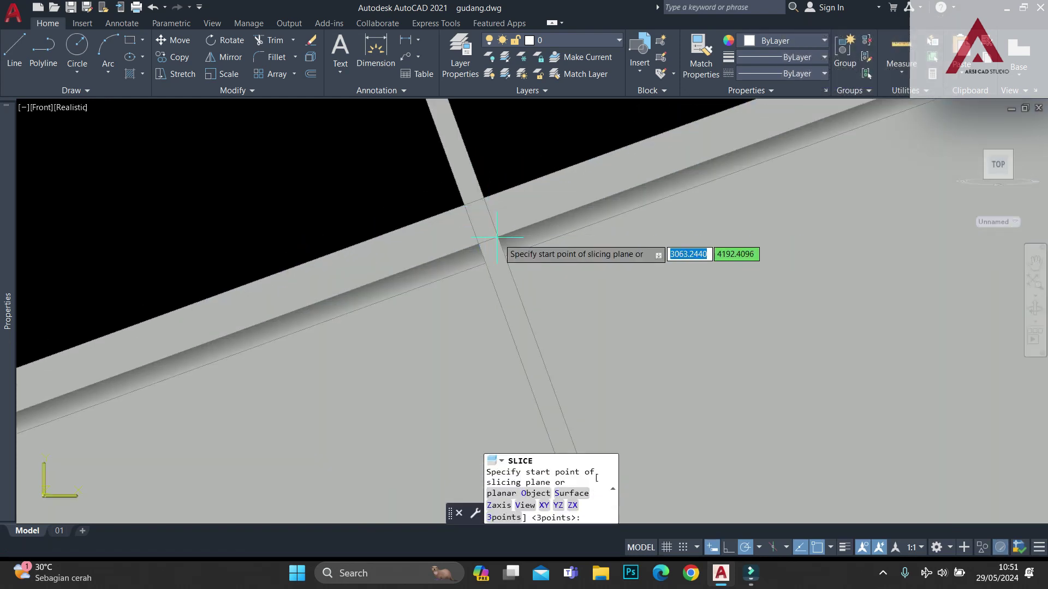
left_click(498, 236)
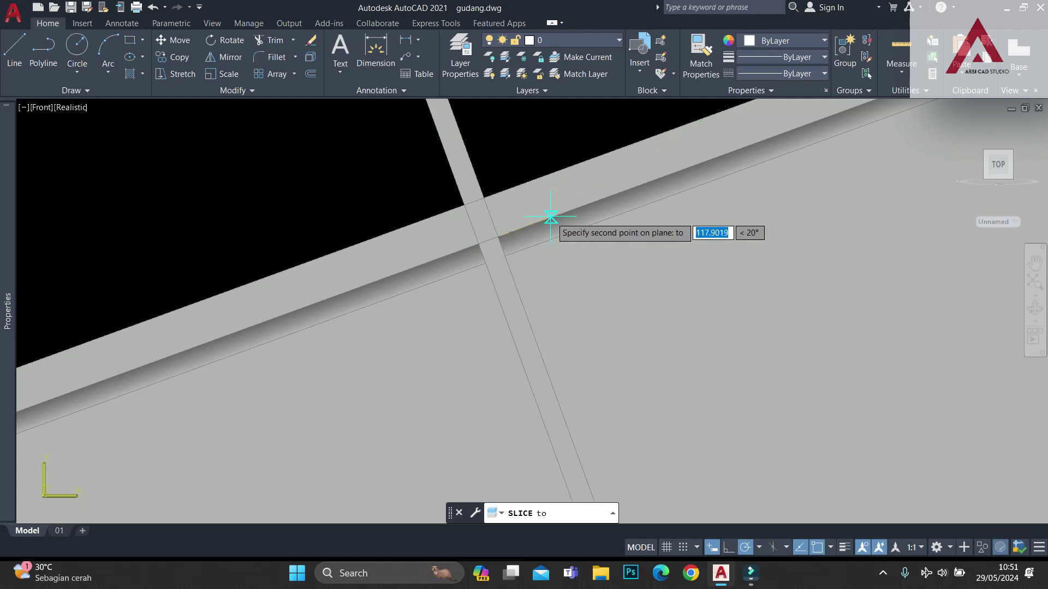
left_click(551, 216)
scroll(557, 264, "down", 2)
Slice the plate again along the rafter's bottom edge using Nearest snap, keeping both sides
key("Return")
type("s")
key("Return")
left_click(553, 366)
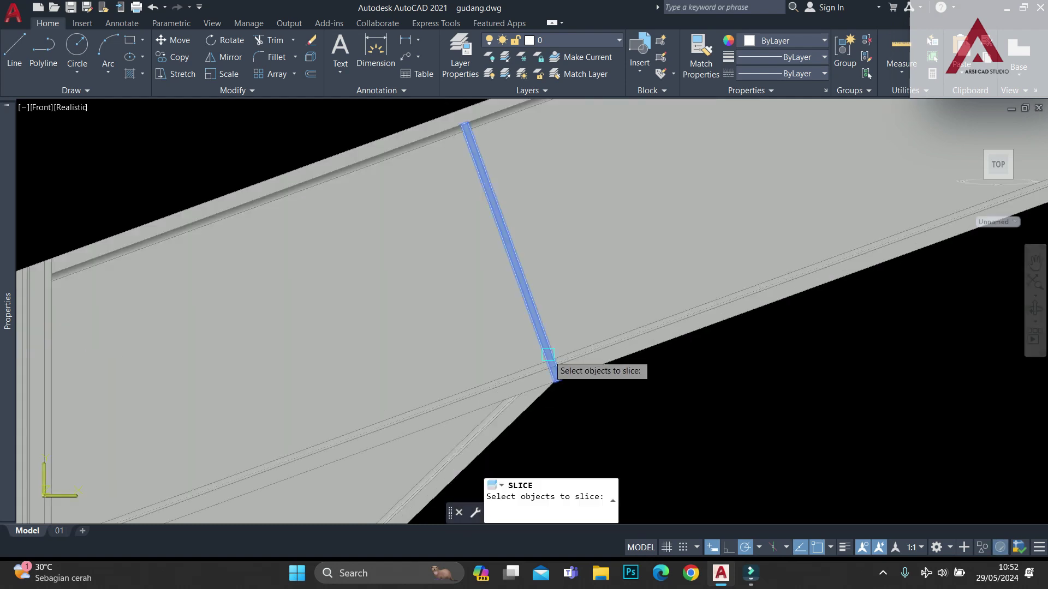
scroll(565, 368, "up", 1)
key("Return")
left_click(508, 358)
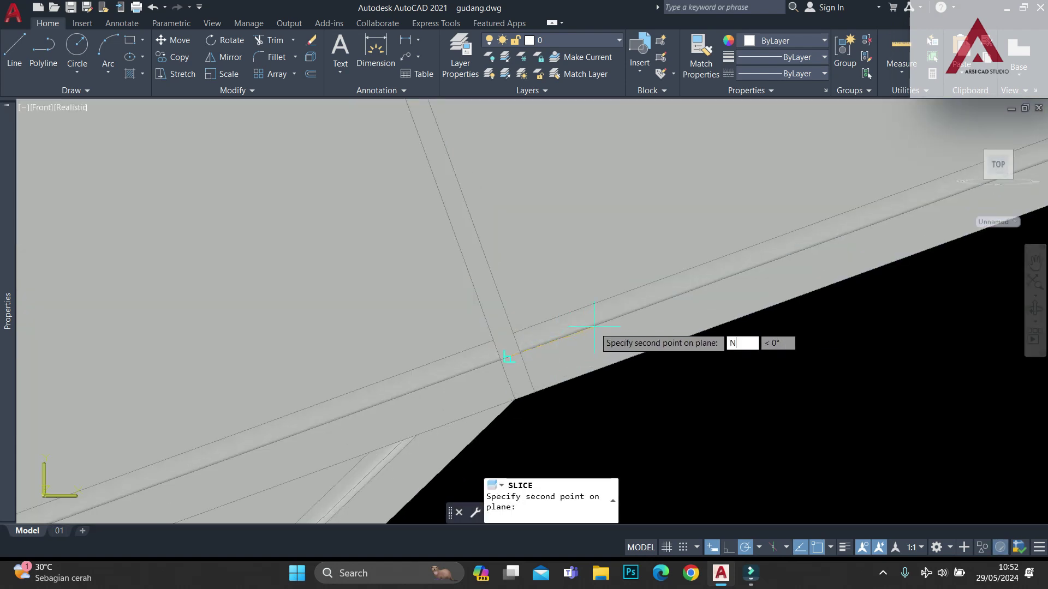
type("EA")
key("Return")
left_click(594, 326)
key("Return")
scroll(546, 246, "down", 3)
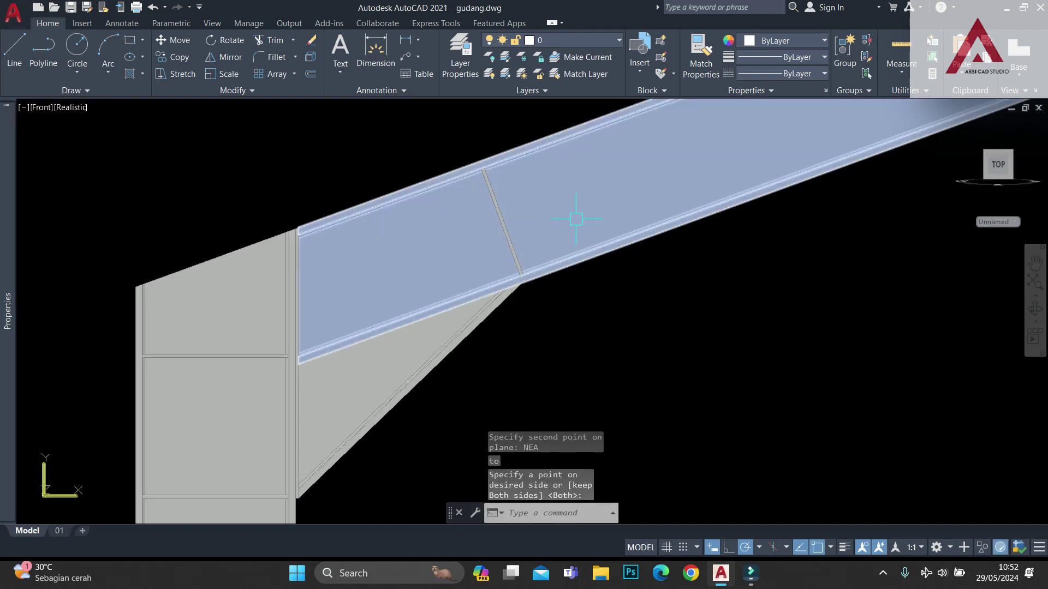
left_click(503, 254)
type("co")
key("Return")
scroll(289, 207, "up", 5)
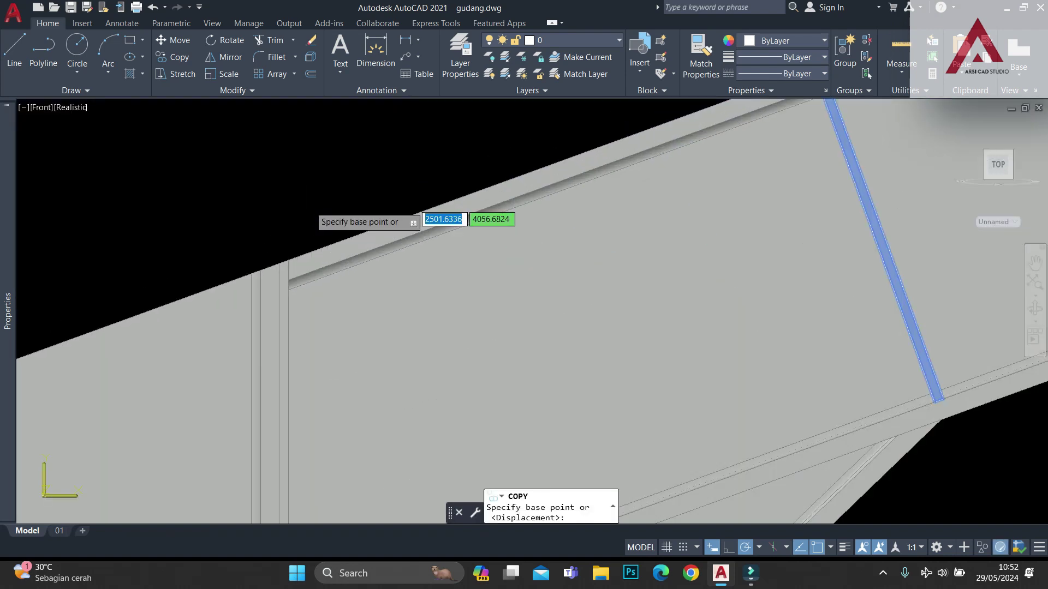
left_click(285, 254)
scroll(447, 181, "down", 3)
scroll(431, 204, "down", 2)
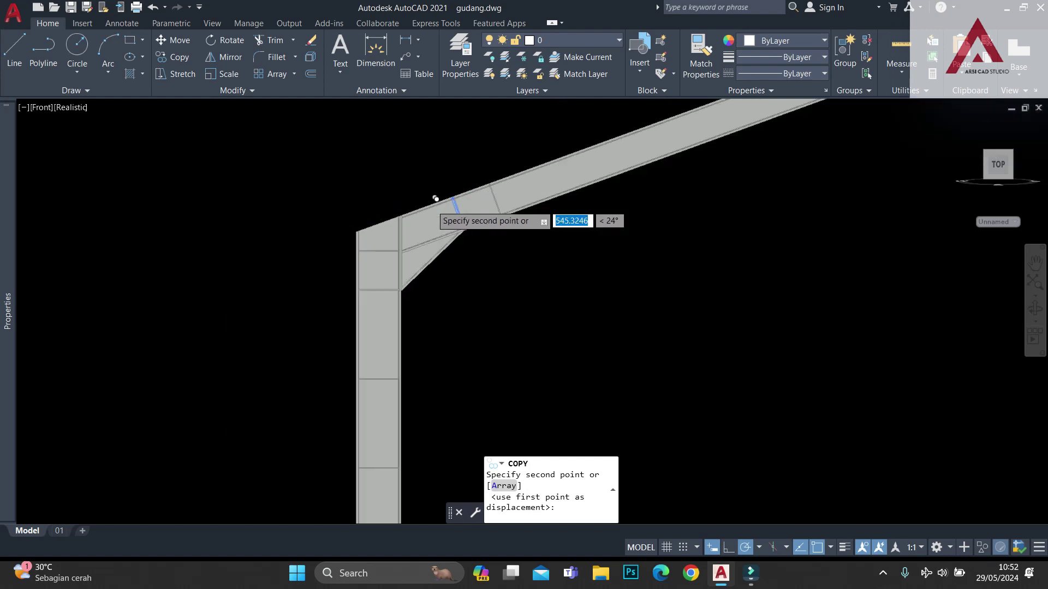
scroll(501, 165, "up", 4)
scroll(406, 220, "up", 2)
type("NE")
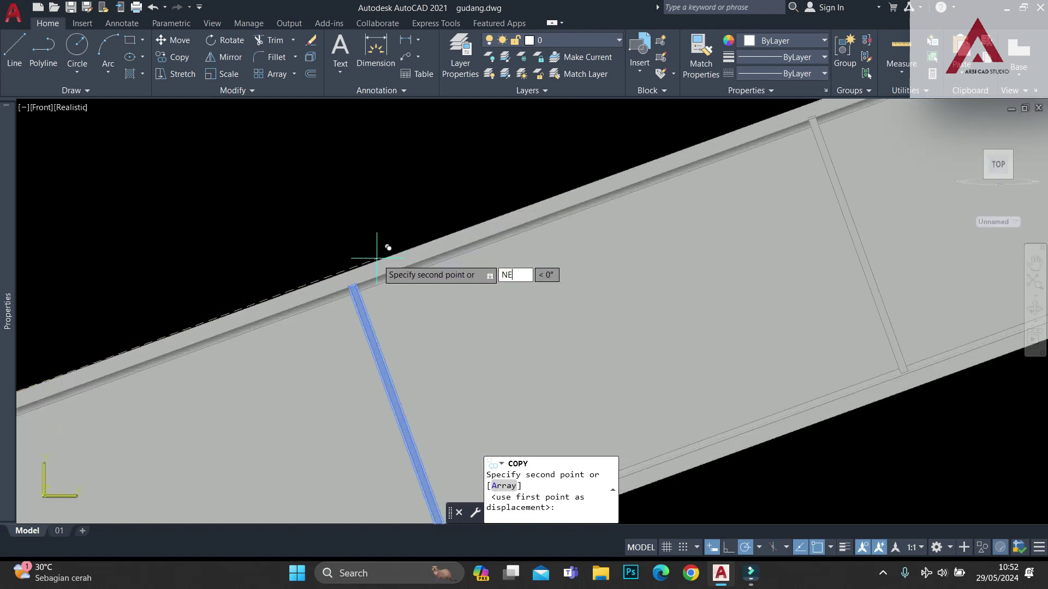
type("a")
key("Return")
type("1000")
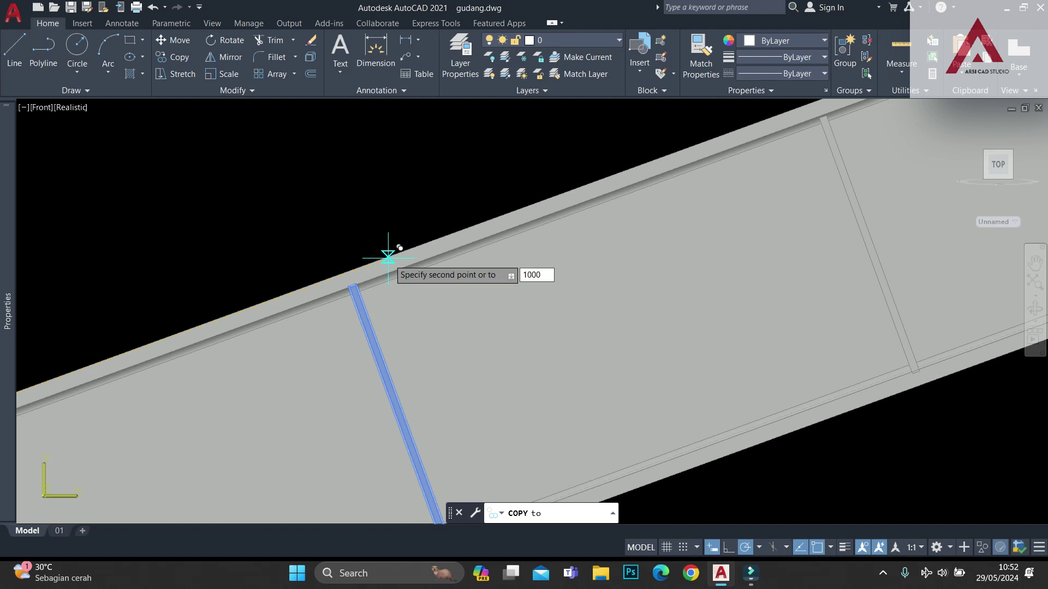
key("Return")
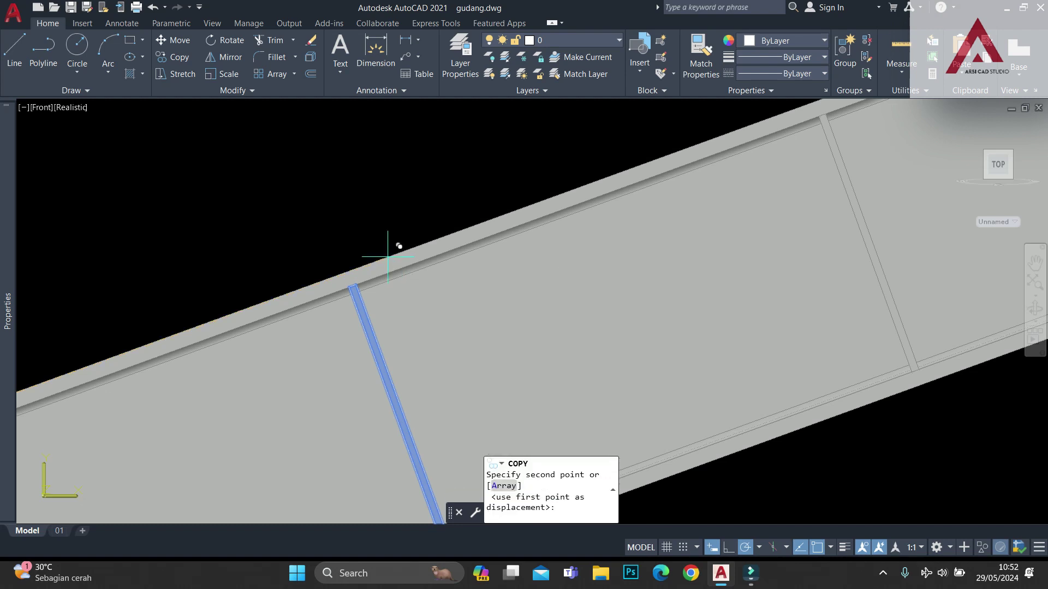
scroll(398, 241, "down", 3)
scroll(580, 203, "down", 3)
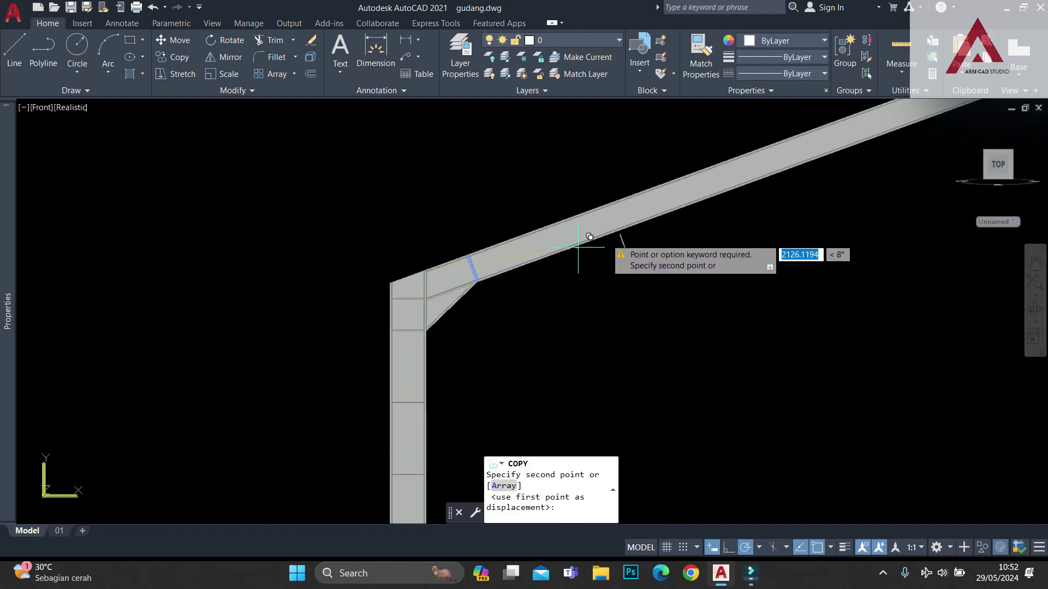
key("Escape")
scroll(371, 186, "down", 5)
scroll(350, 341, "up", 5)
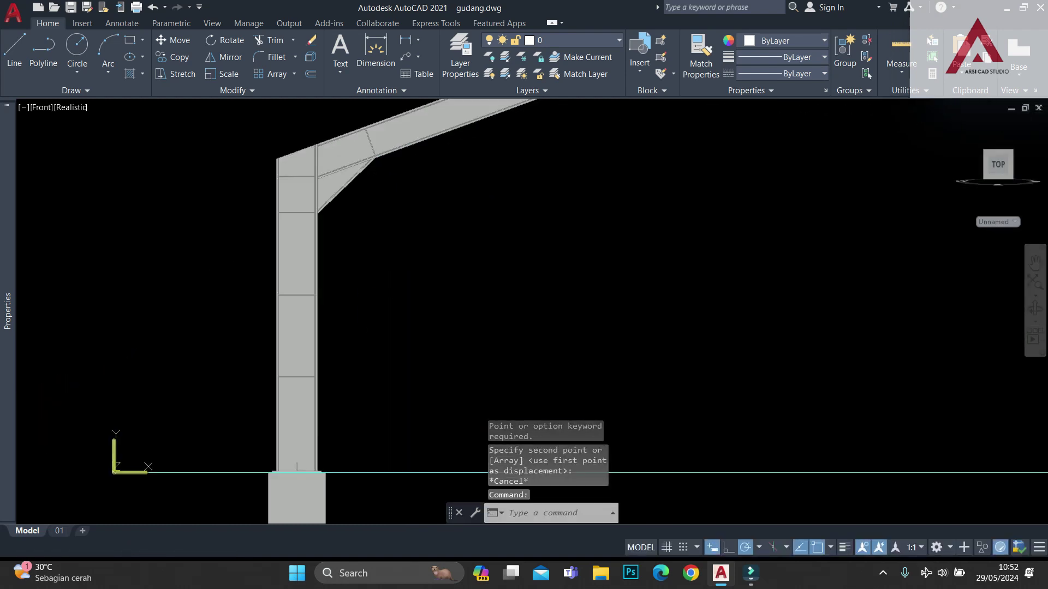
scroll(306, 426, "down", 1)
scroll(289, 453, "up", 3)
scroll(291, 445, "down", 3)
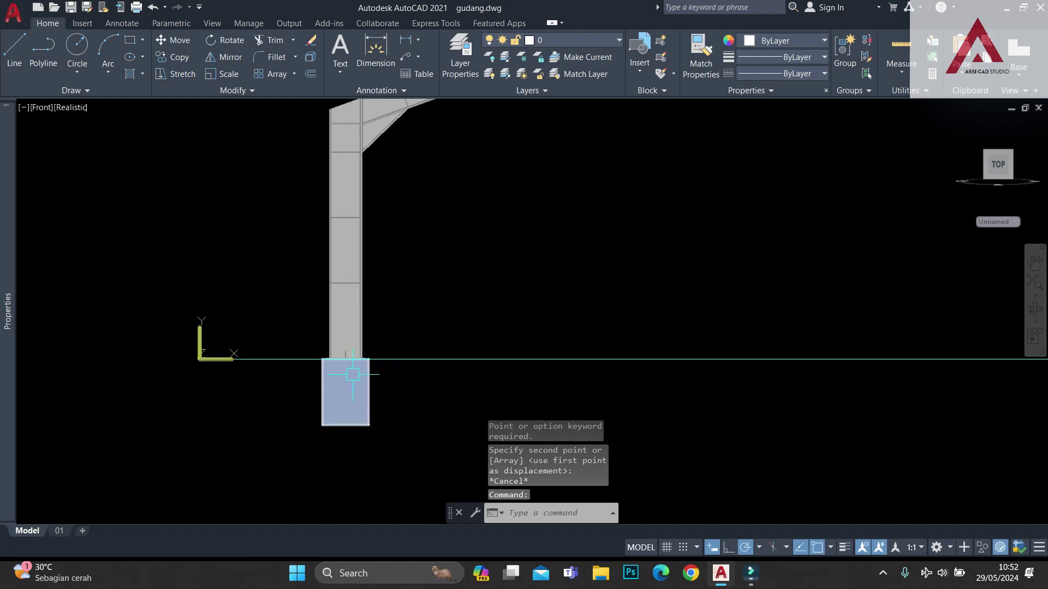
Window-select the column and brace, then clear it and abandon a vertical construction line
left_click(291, 442)
middle_click_drag(435, 206, 391, 312)
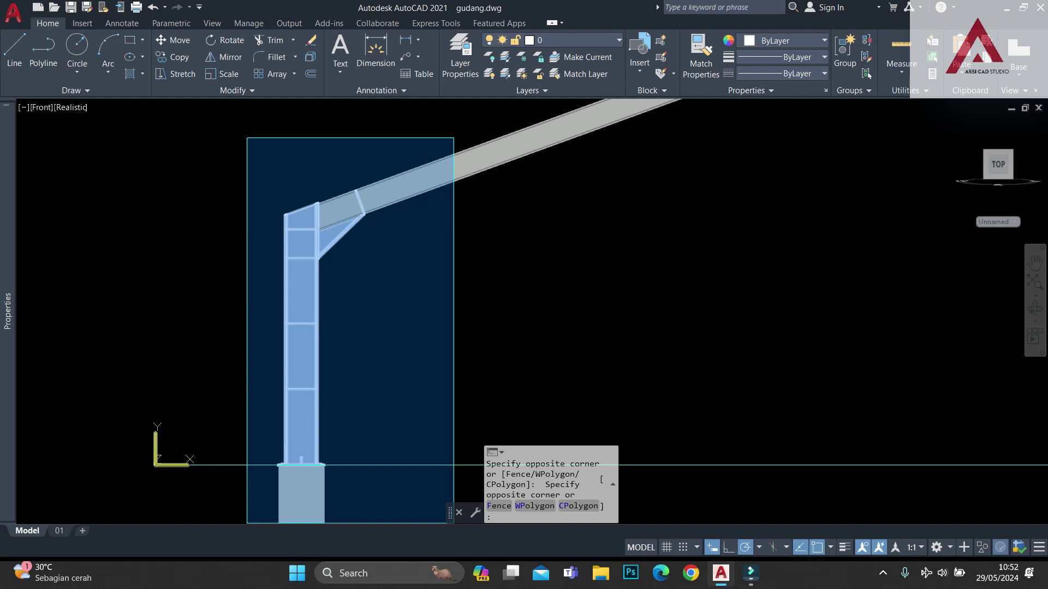
left_click(453, 138)
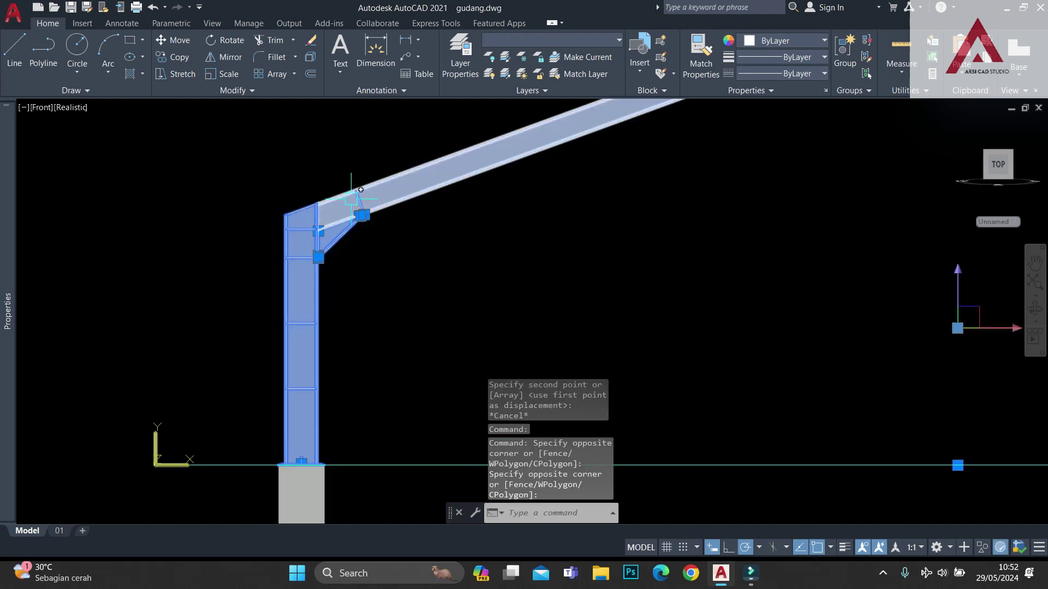
scroll(384, 203, "down", 2)
key("Escape")
type("xxl")
key("Return")
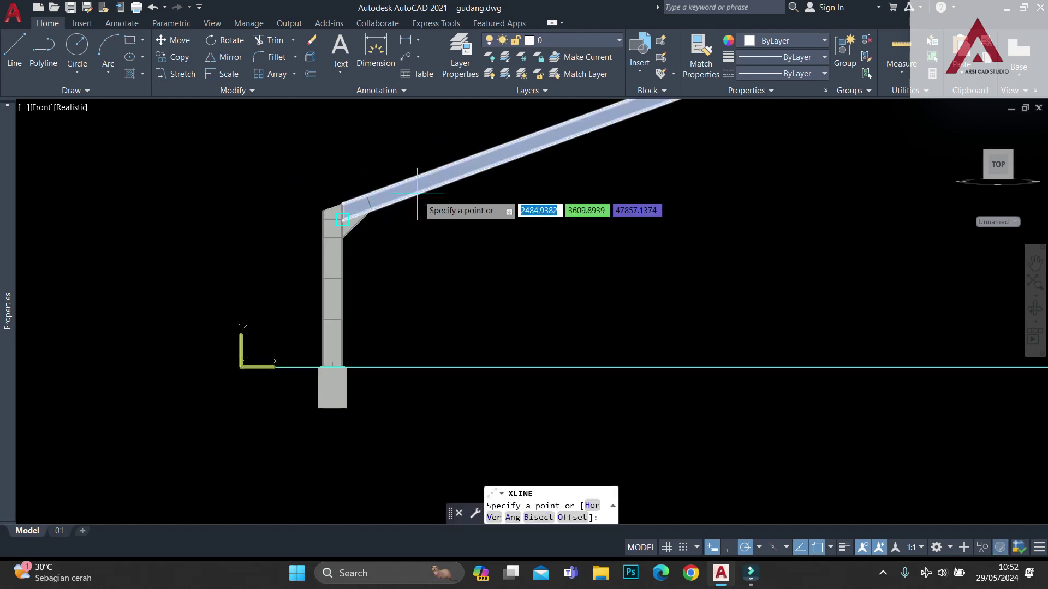
type("v")
key("Return")
scroll(381, 213, "down", 4)
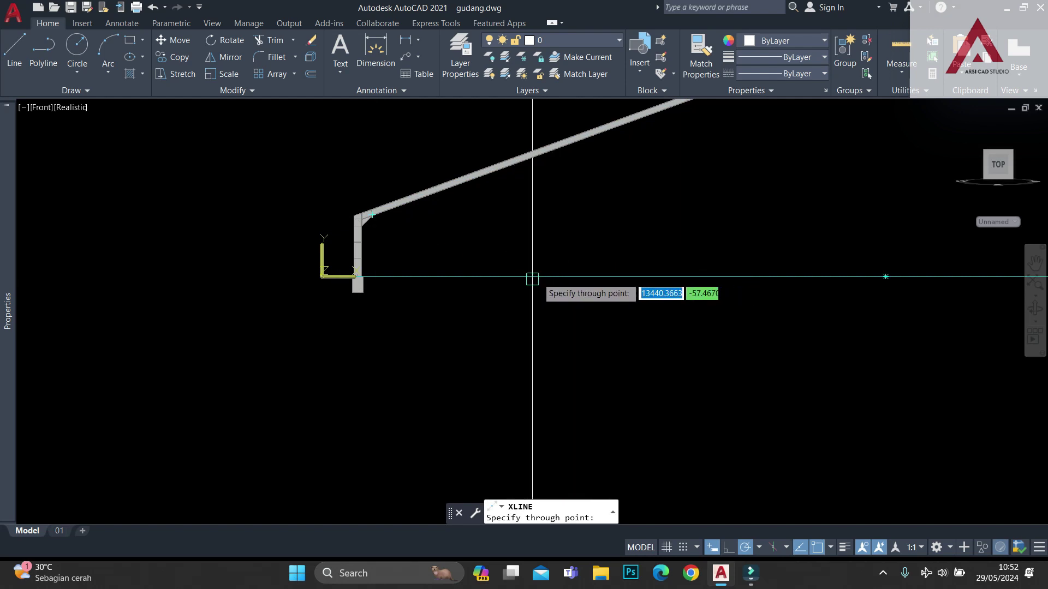
key("Escape")
Switch the viewport to the Top preset view via the View Manager
type("v")
key("Return")
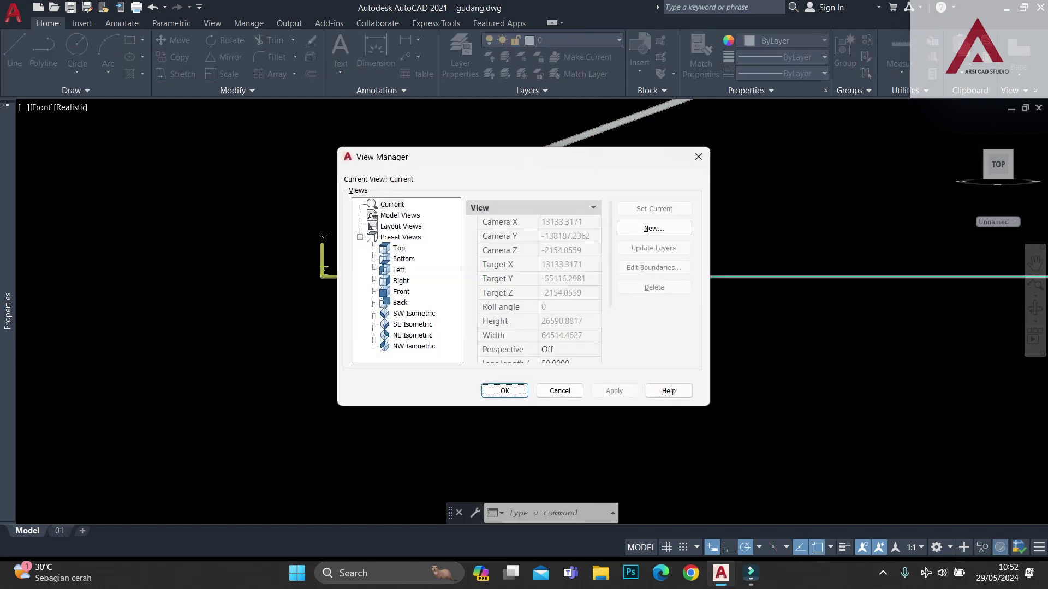
left_click(399, 248)
left_click(504, 391)
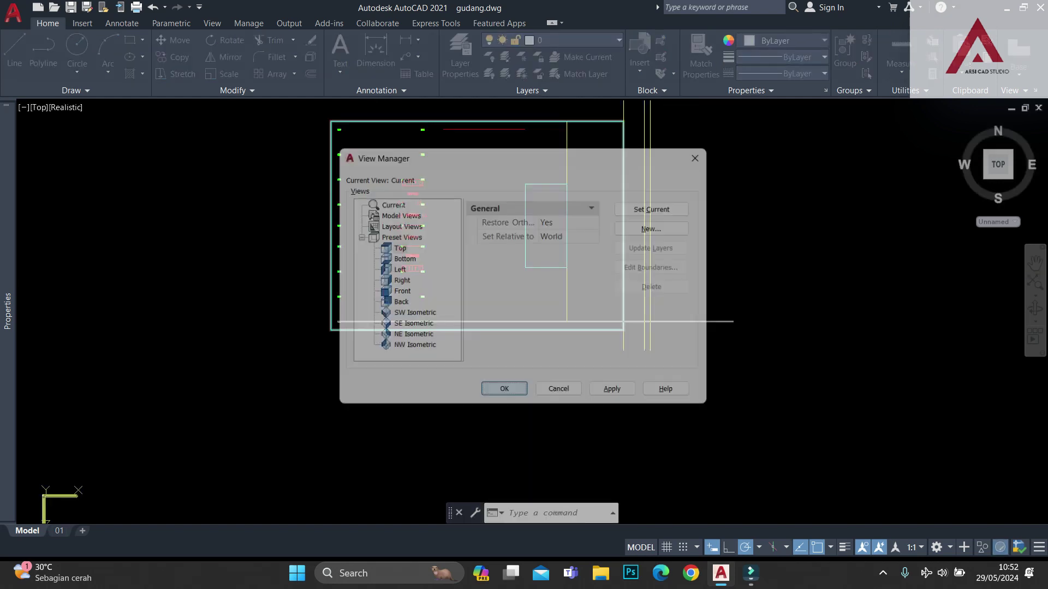
type("SL")
Pick the long grey beam as the solid to slice
key("Return")
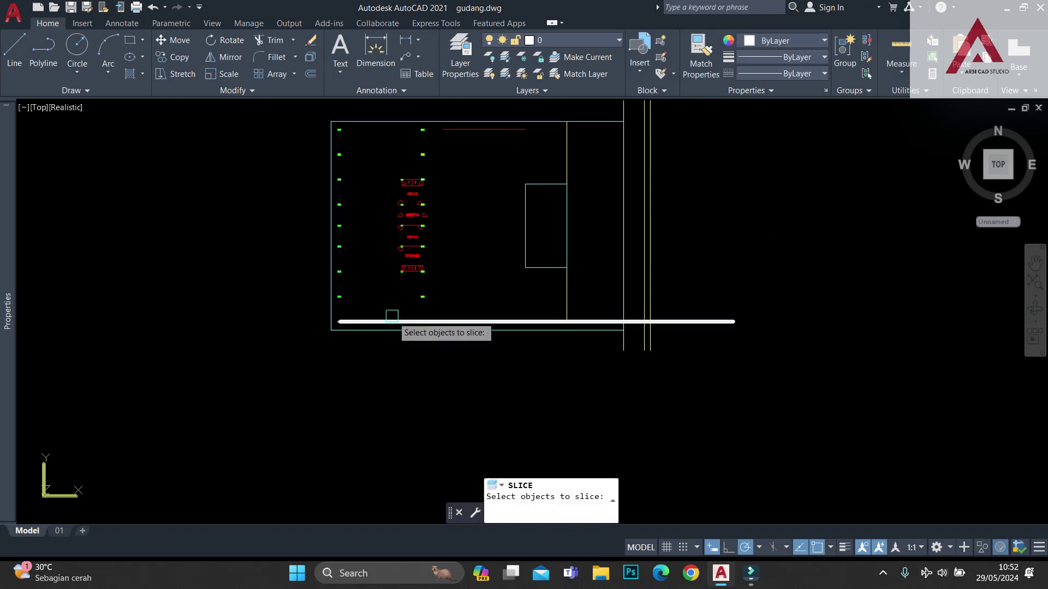
scroll(382, 325, "up", 5)
left_click(360, 339)
key("Return")
key("Return")
scroll(632, 222, "up", 2)
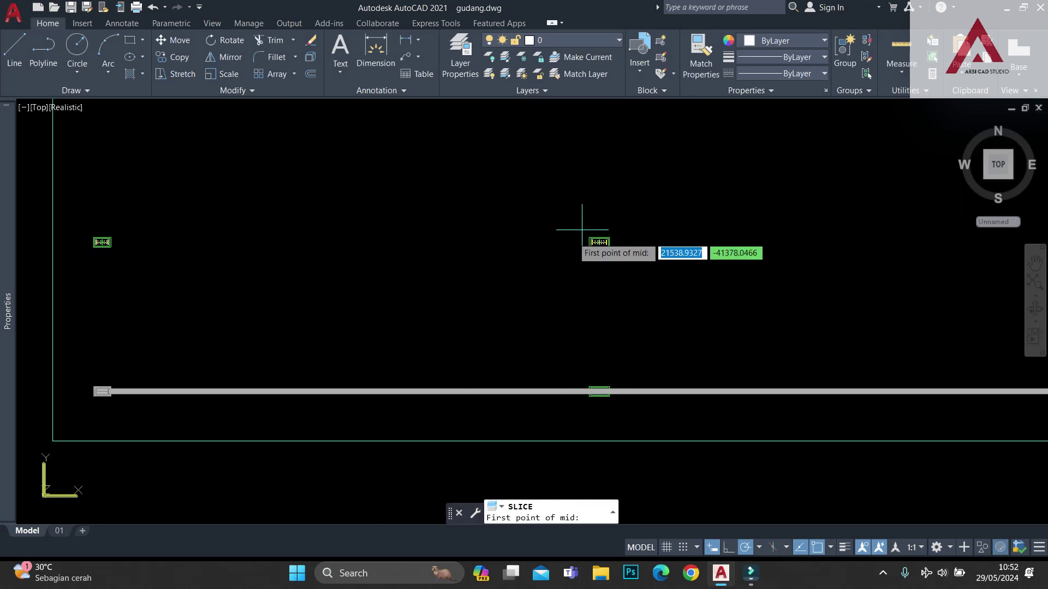
scroll(627, 224, "up", 10)
Cut the beam midway between two columns, keep one side, and restore the Front view
left_click(636, 267)
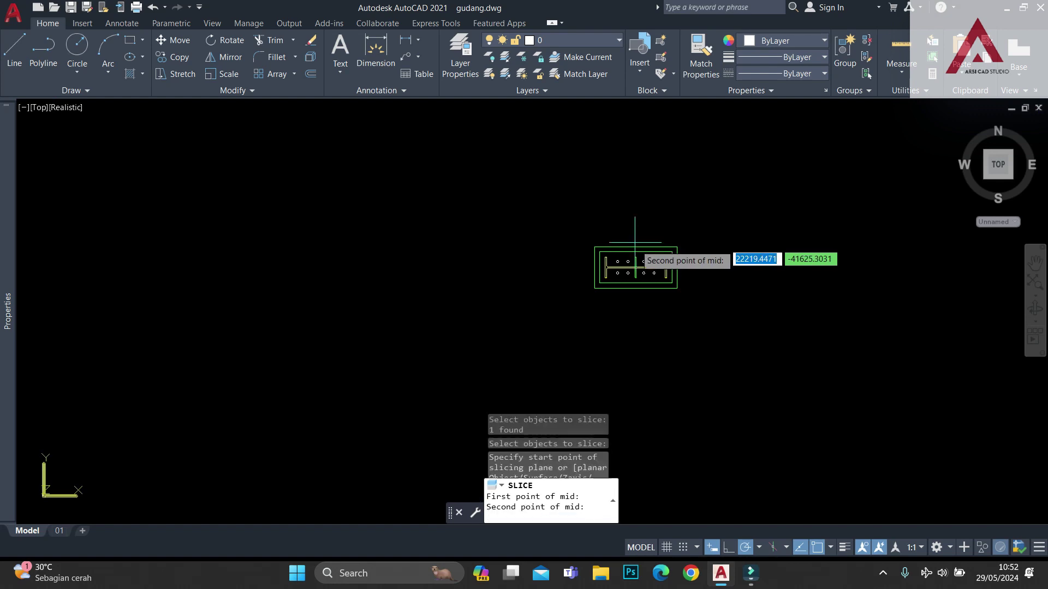
scroll(480, 210, "down", 5)
scroll(218, 210, "up", 5)
scroll(204, 256, "up", 3)
left_click(204, 264)
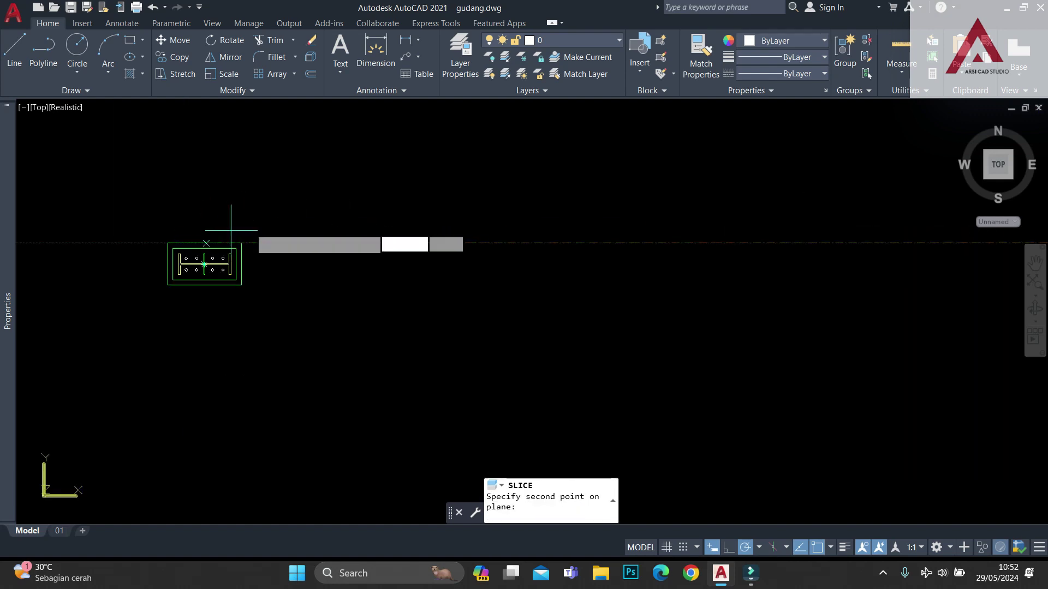
scroll(397, 217, "down", 5)
left_click(388, 184)
key("Return")
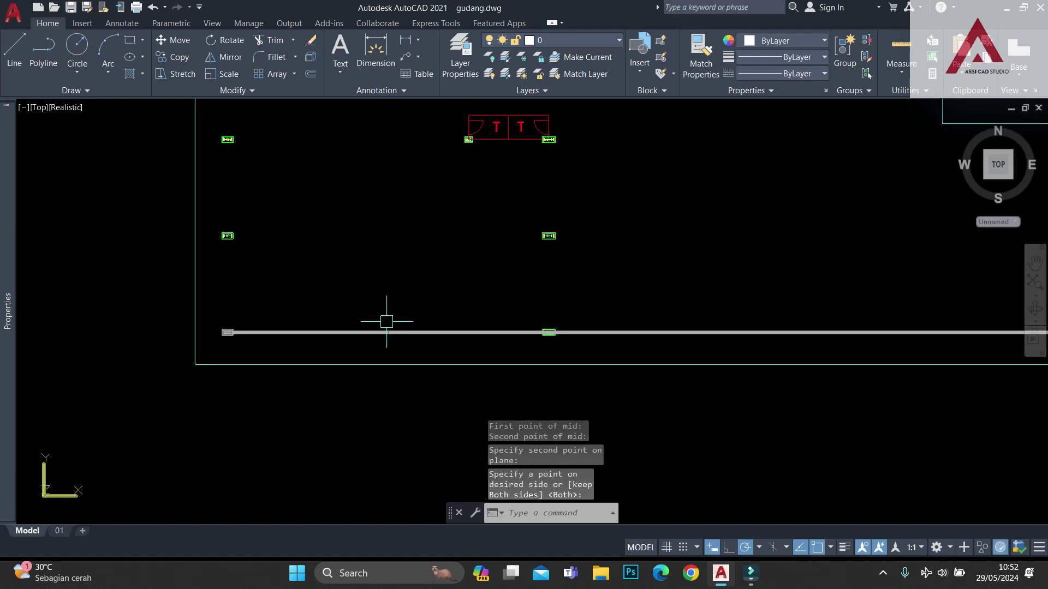
left_click(404, 332)
key("Delete")
key("Return")
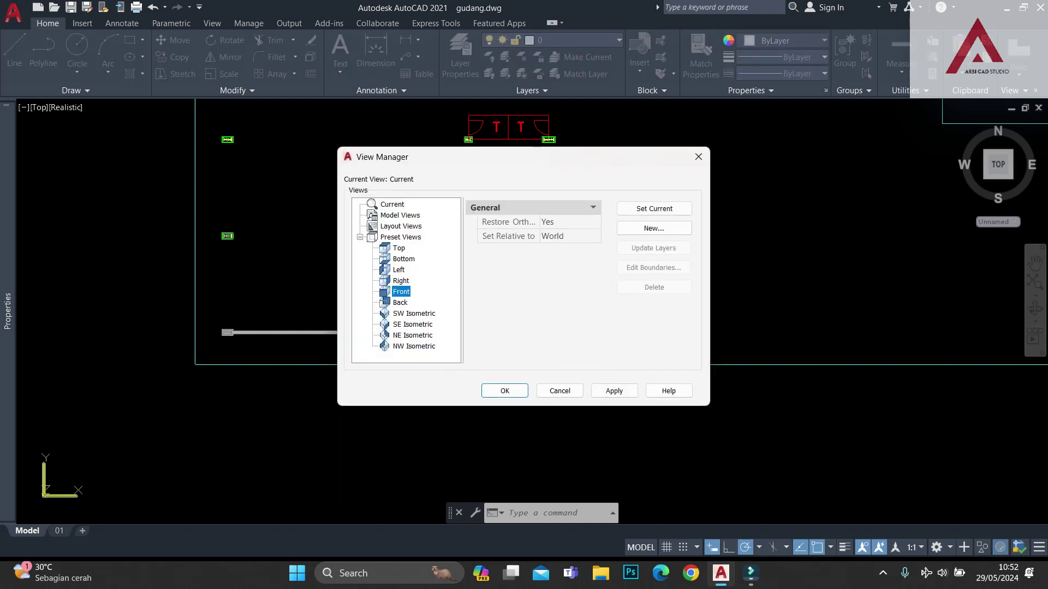
double_click(401, 291)
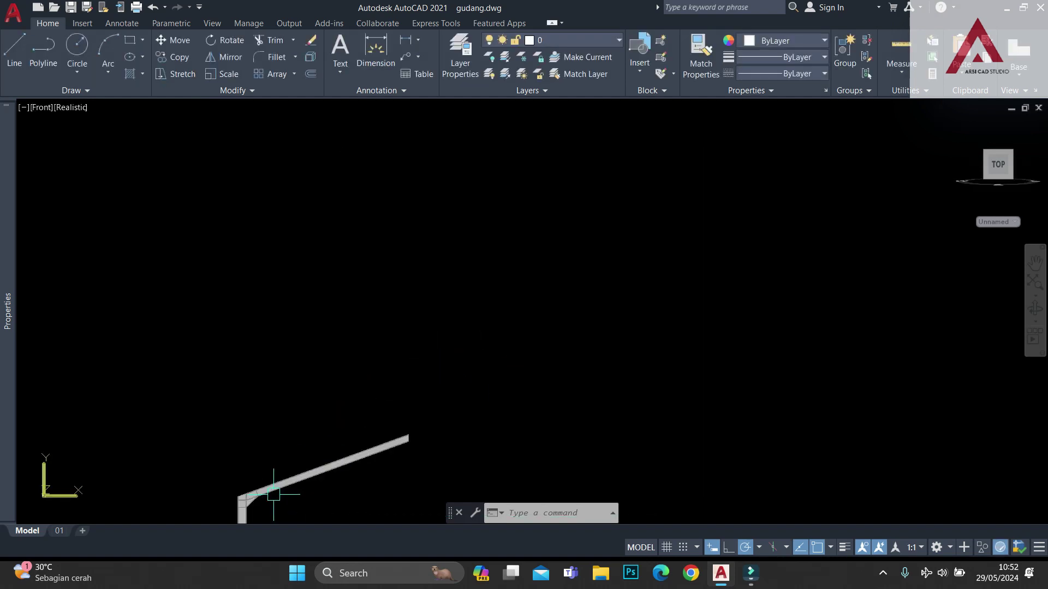
Bring the portal frame into view and select the joint member, abandoning a first copy attempt
mouse_move(273, 494)
middle_mouse_down()
mouse_move(306, 411)
mouse_move(337, 238)
middle_mouse_up()
scroll(311, 382, "up", 2)
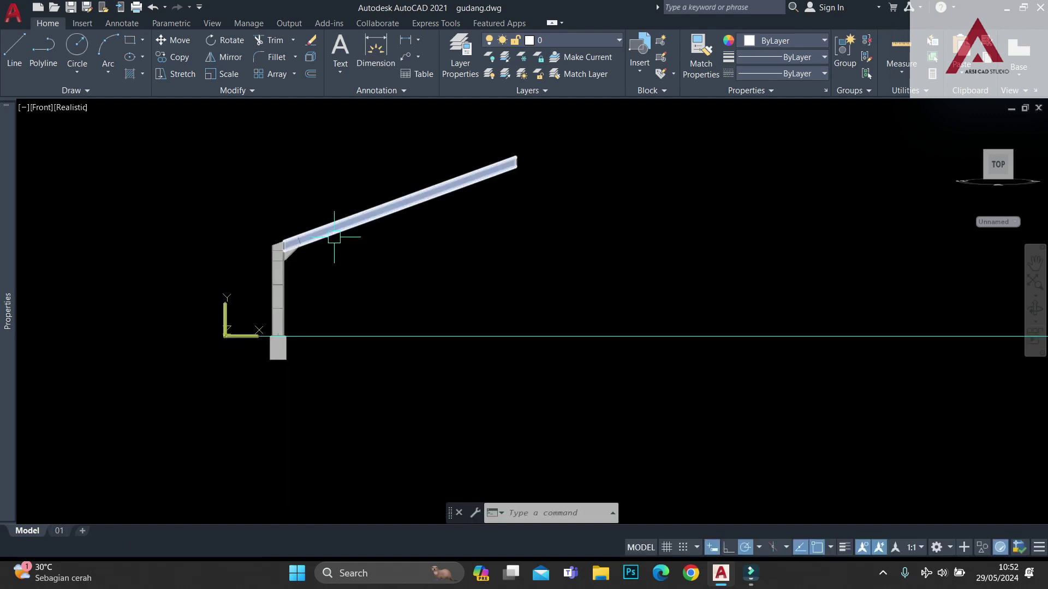
scroll(306, 220, "up", 2)
left_click(288, 218)
left_click(339, 293)
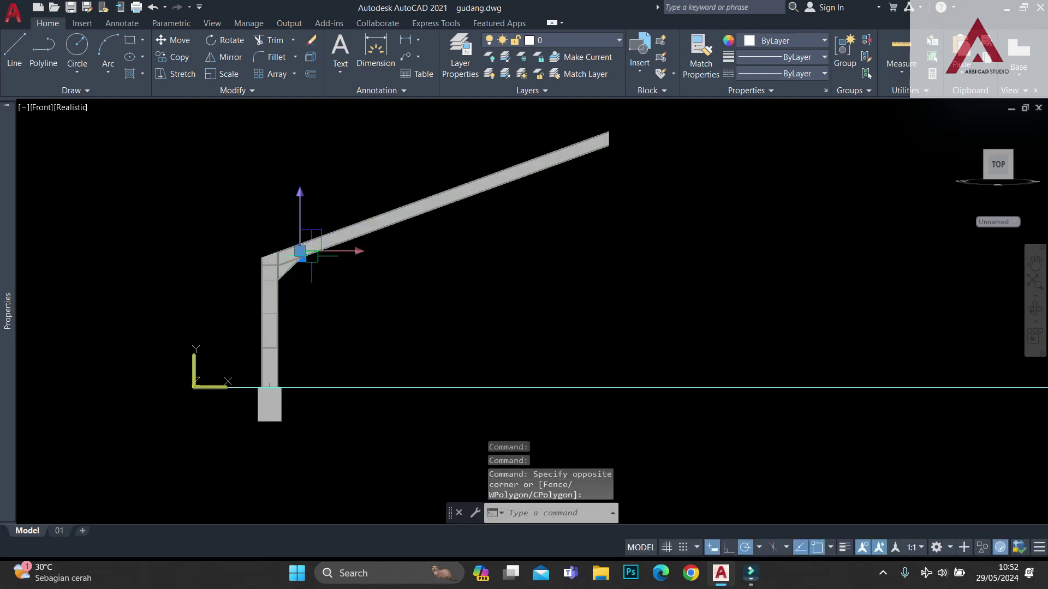
scroll(308, 254, "up", 2)
type("CP")
key("Return")
scroll(351, 183, "down", 5)
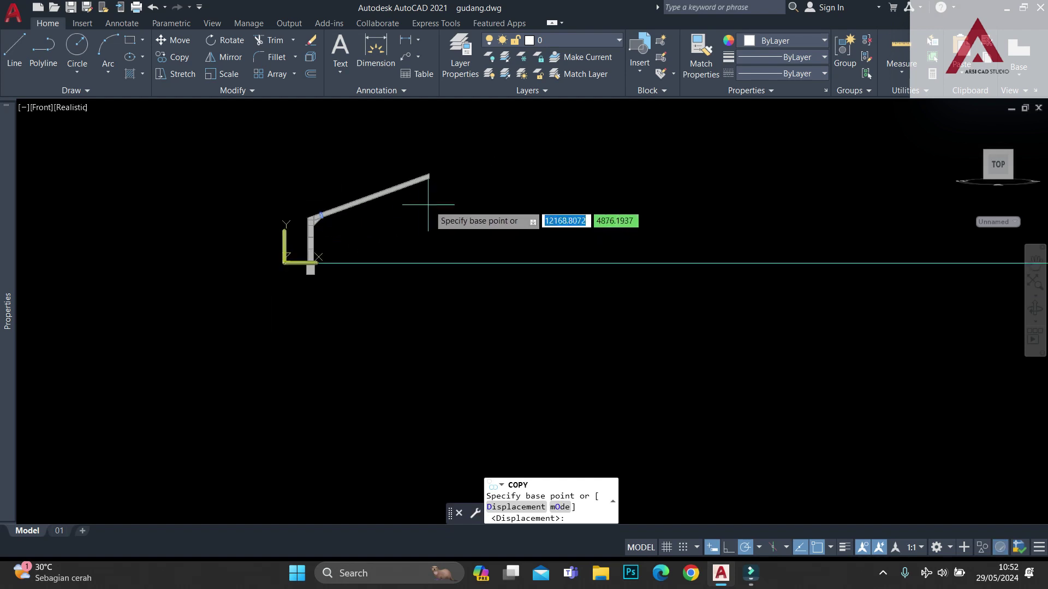
scroll(330, 197, "up", 3)
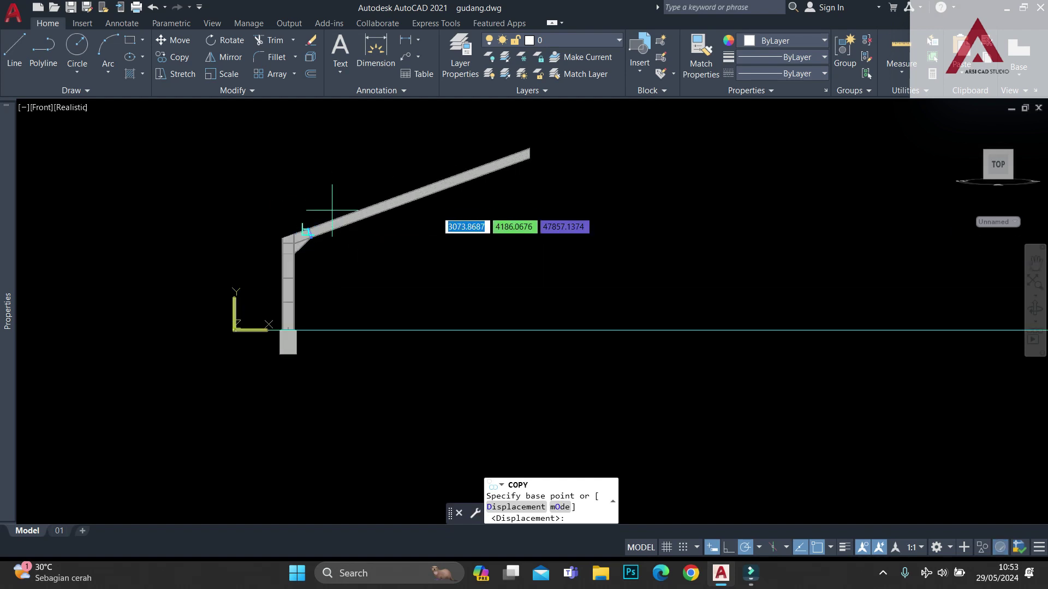
key("Escape")
Select the member beside the rafter joint and copy it from a base point on the rafter's top edge
scroll(403, 201, "down", 2)
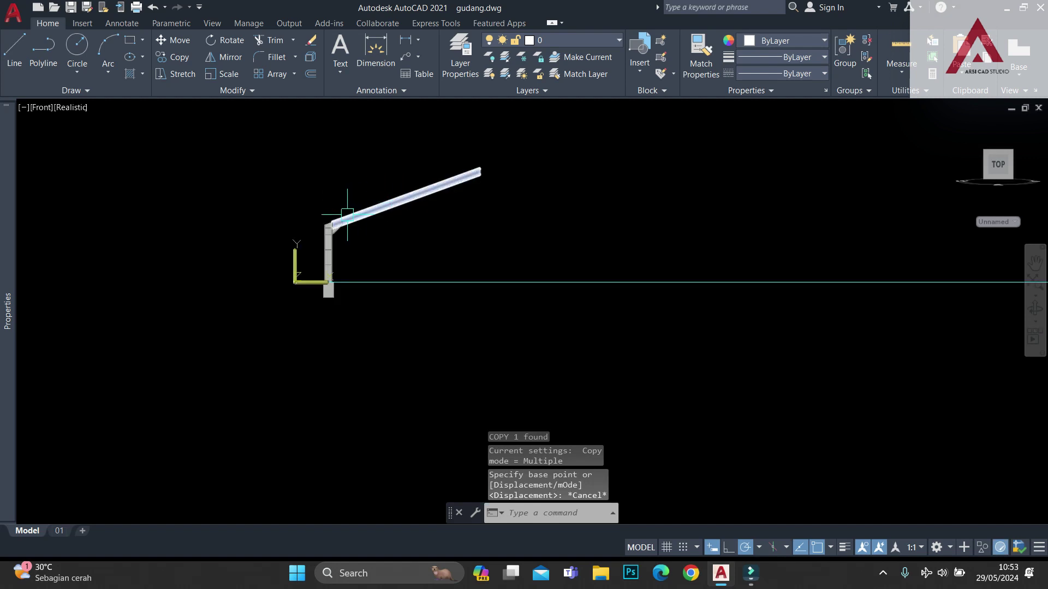
scroll(347, 214, "up", 5)
left_click(346, 197)
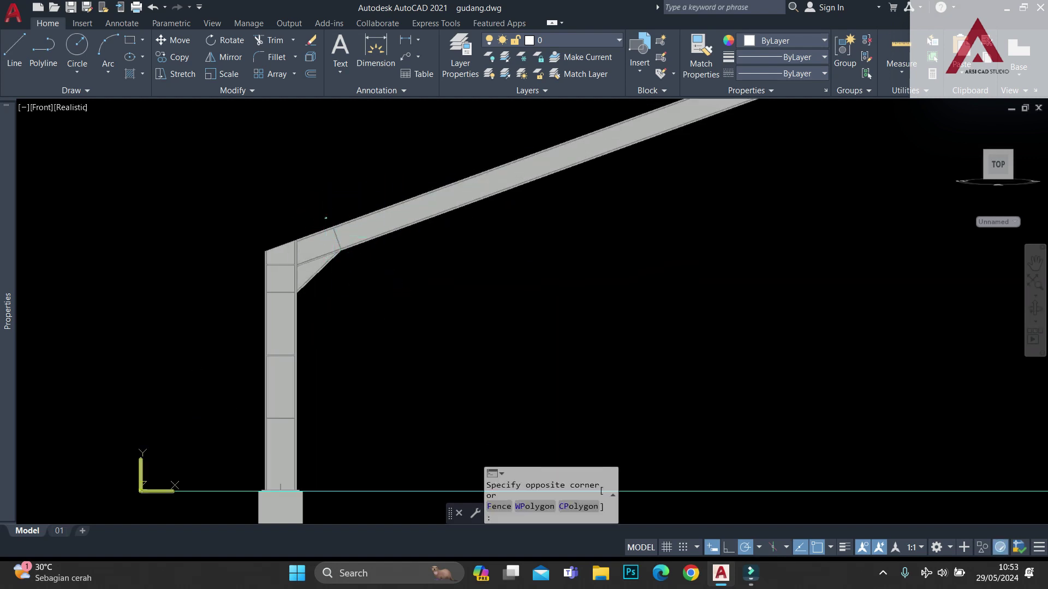
left_click(393, 307)
key("Return")
scroll(289, 246, "up", 2)
scroll(131, 130, "up", 2)
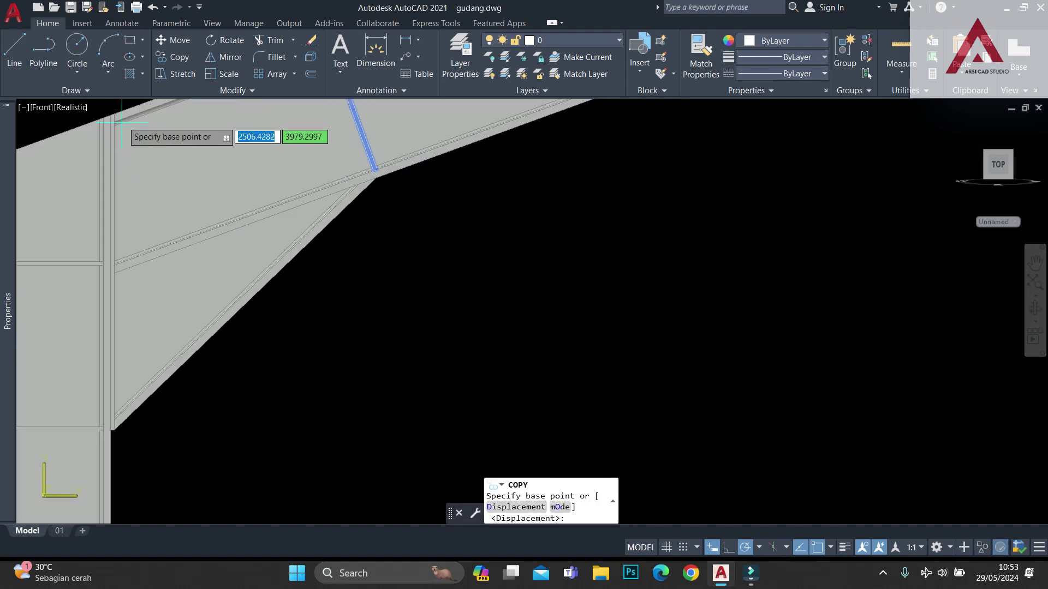
scroll(136, 219, "up", 2)
scroll(137, 259, "up", 2)
scroll(150, 265, "up", 2)
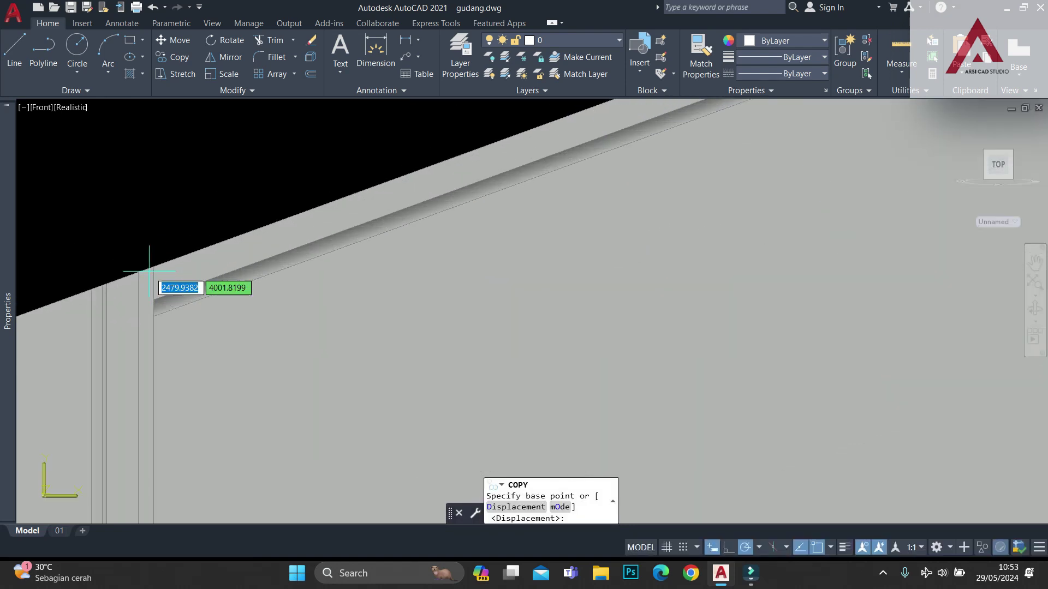
scroll(153, 270, "up", 1)
left_click(153, 272)
scroll(150, 283, "down", 2)
scroll(145, 319, "down", 2)
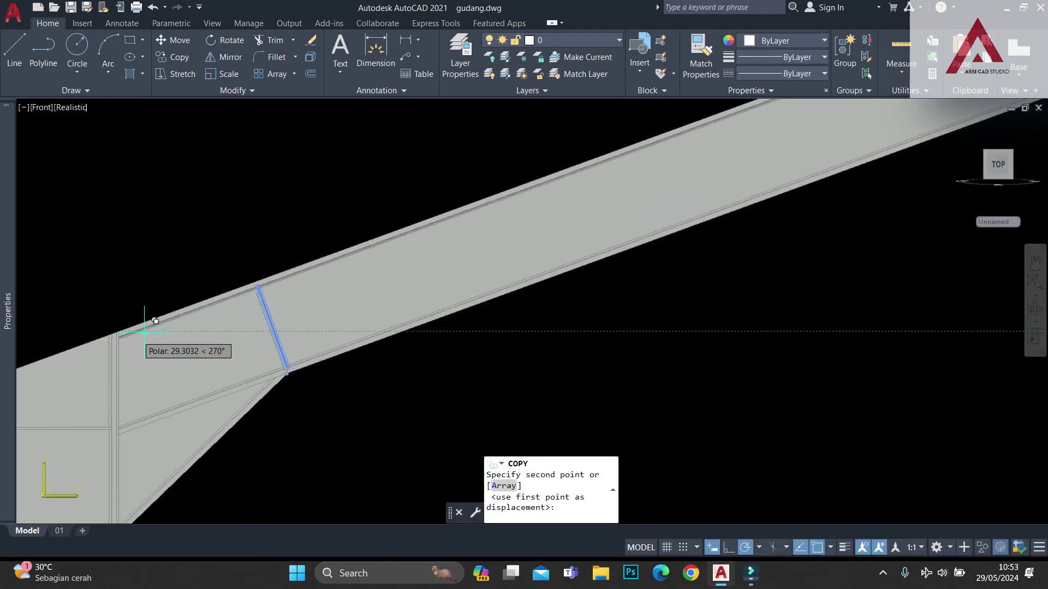
scroll(218, 311, "down", 2)
Array the copy as 2 items out to the rafter's upper end
type("a")
key("Return")
type("2")
key("Return")
scroll(555, 159, "up", 3)
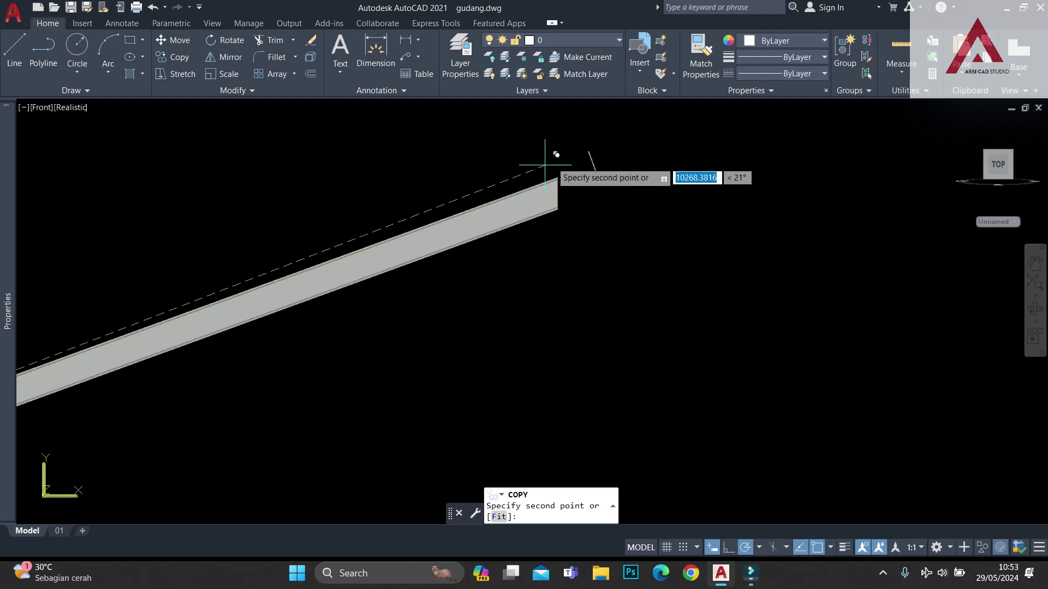
scroll(568, 183, "up", 2)
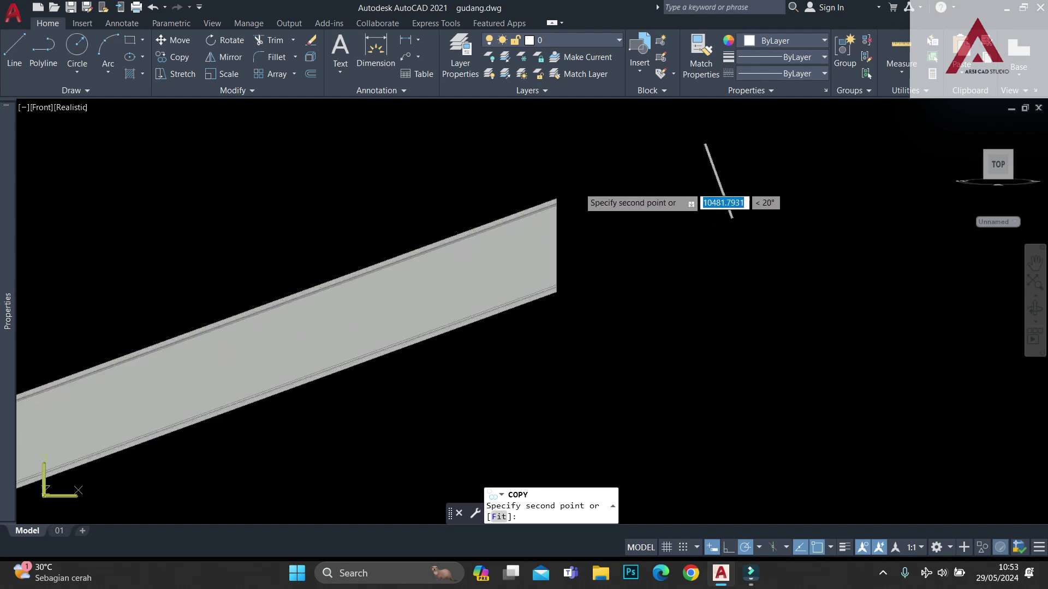
left_click(554, 199)
scroll(562, 199, "down", 2)
scroll(667, 200, "down", 2)
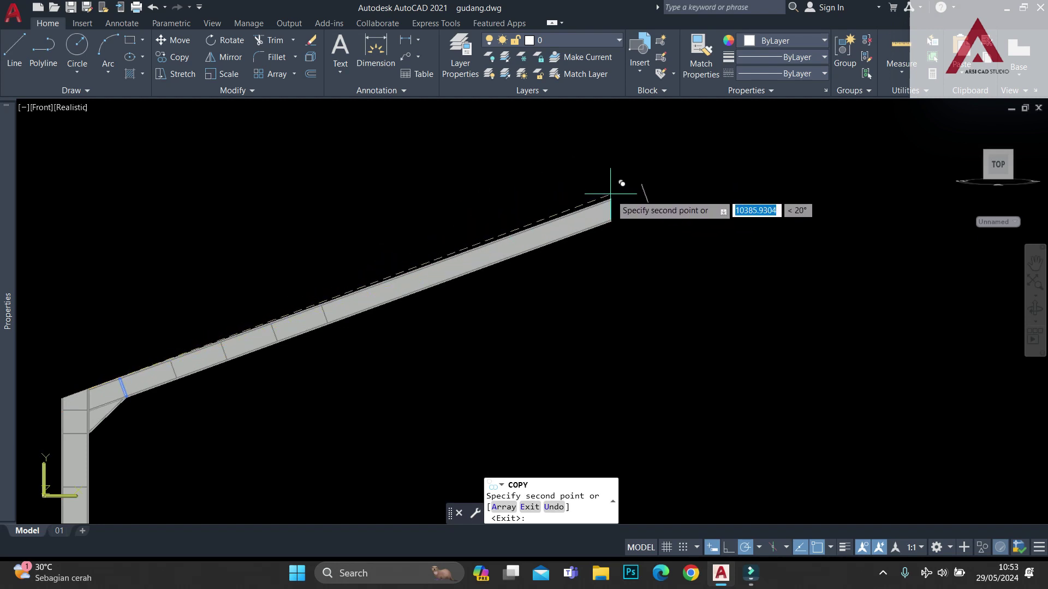
key("Return")
Start another arrayed copy of the purlin from a new base point, then cancel and reframe the view
left_click(325, 312)
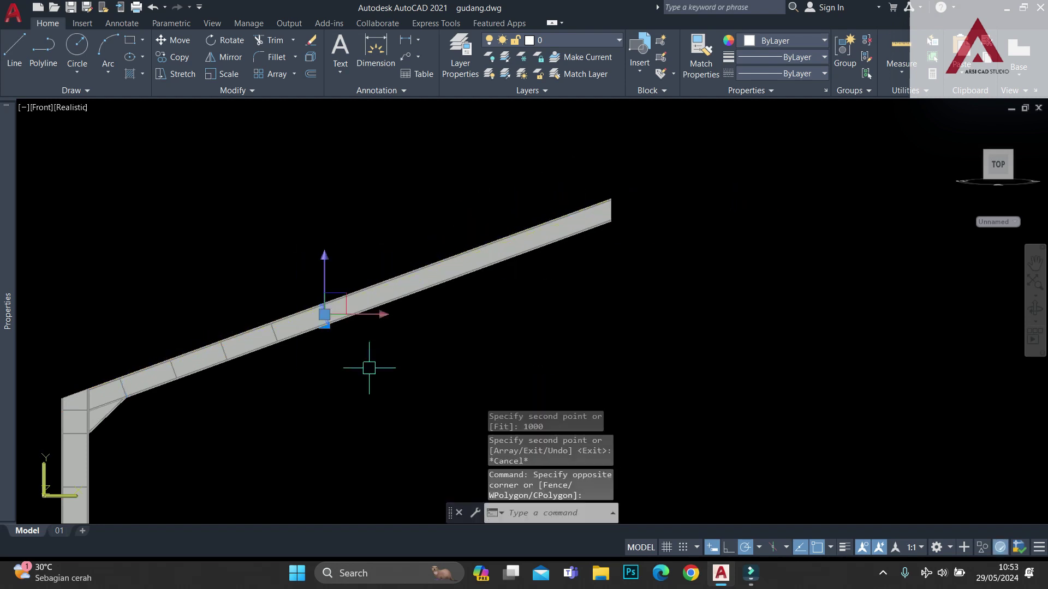
scroll(367, 362, "up", 4)
key("Return")
scroll(251, 354, "up", 3)
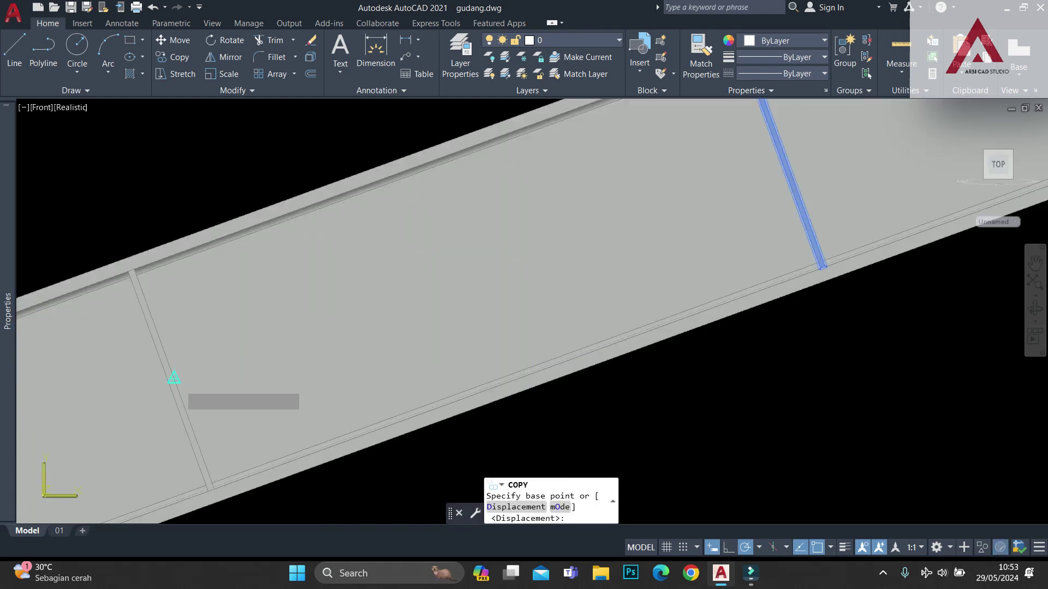
left_click(173, 377)
type("a")
key("Return")
middle_click_drag(854, 101, 681, 243)
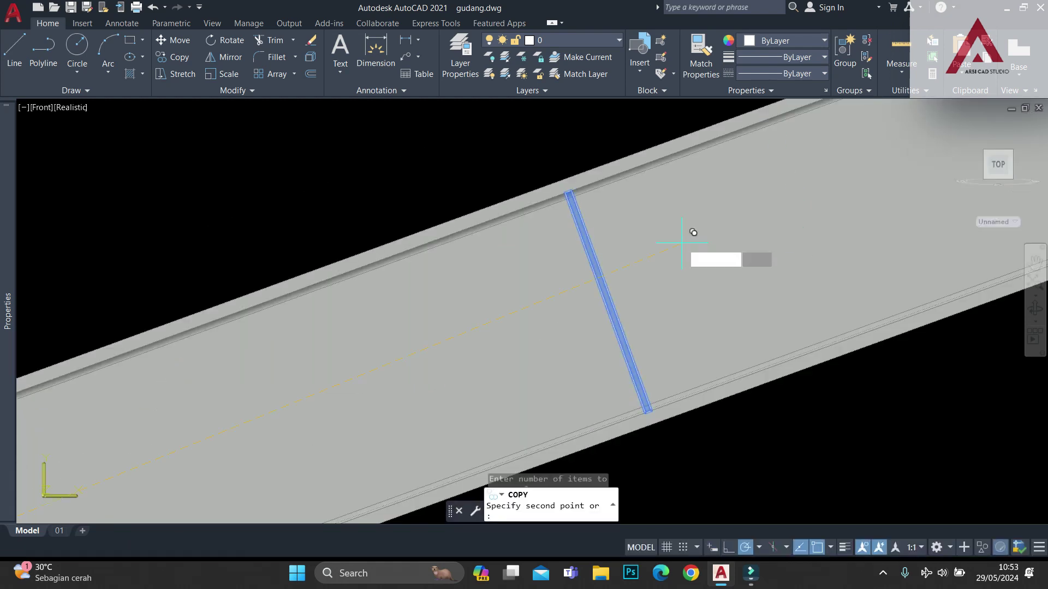
scroll(611, 299, "down", 5)
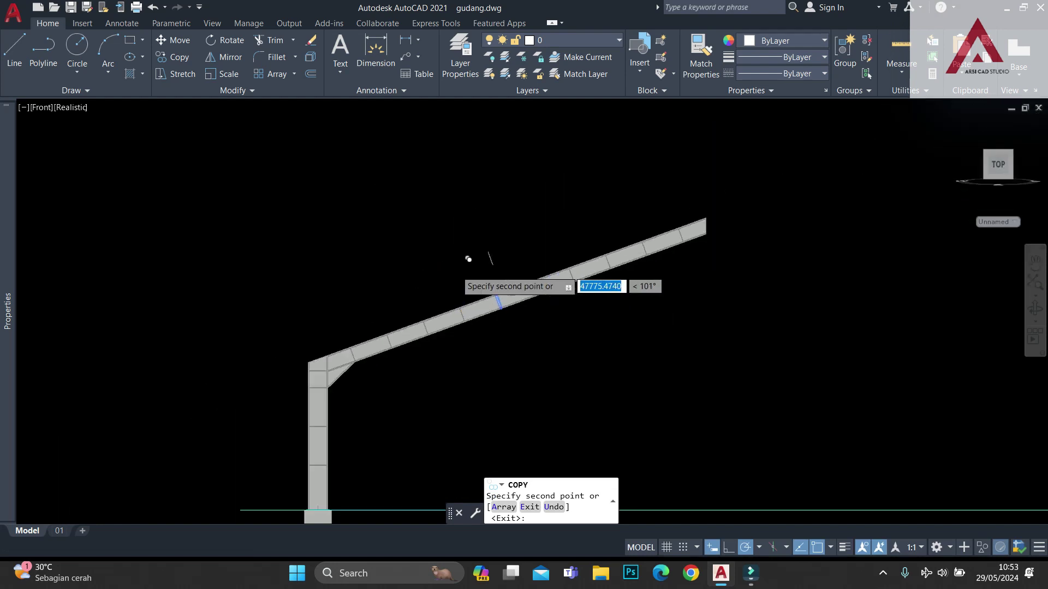
key("Escape")
middle_click_drag(713, 206, 518, 215)
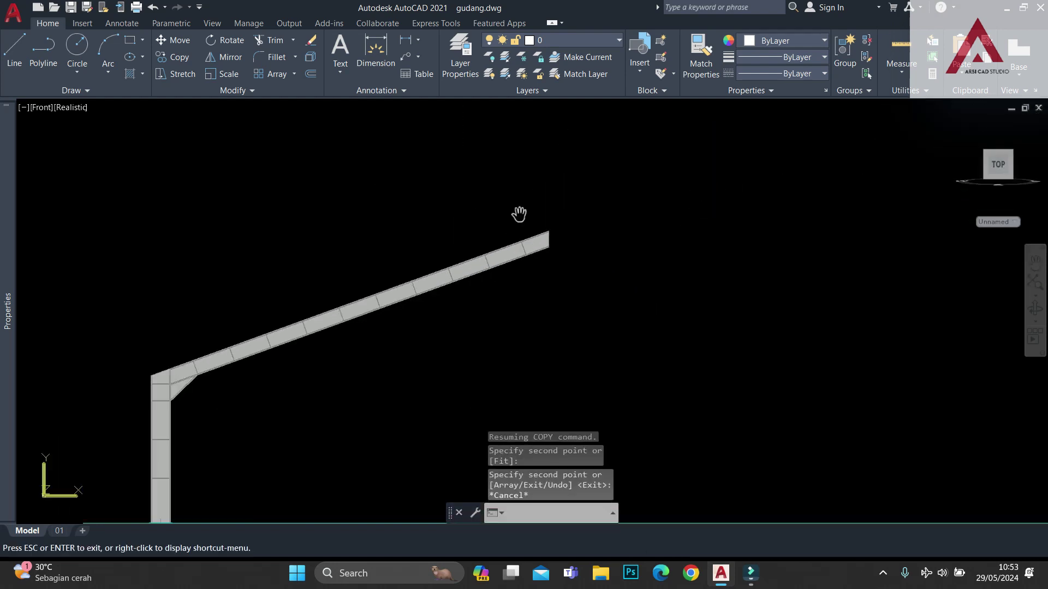
left_click(595, 183)
Try rotating a copy of the selected rafter about its end, then cancel
left_click(533, 269)
scroll(540, 251, "up", 5)
scroll(521, 236, "up", 5)
type("r")
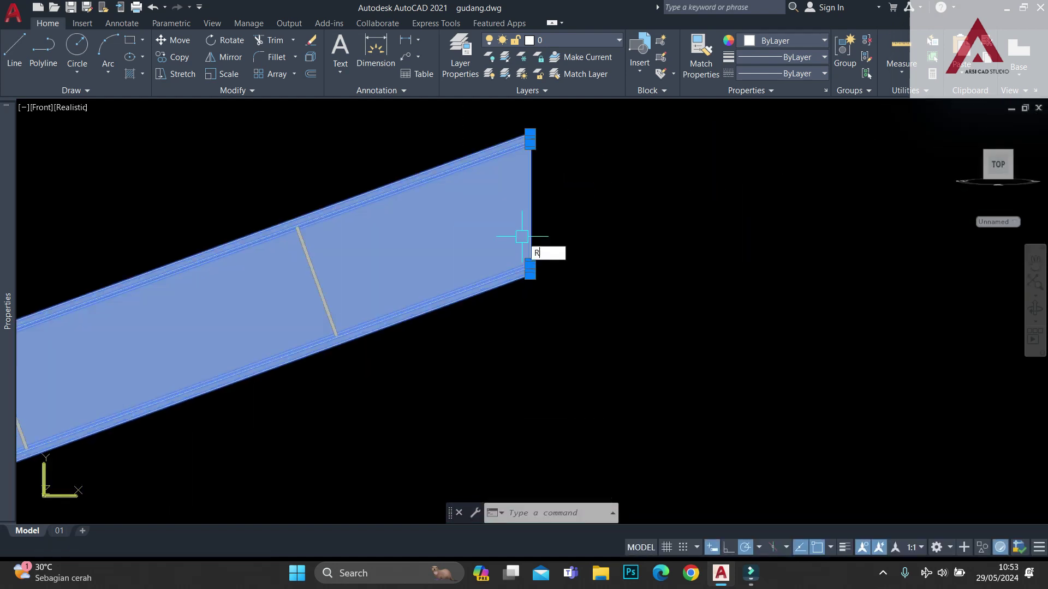
key("Return")
scroll(524, 261, "up", 1)
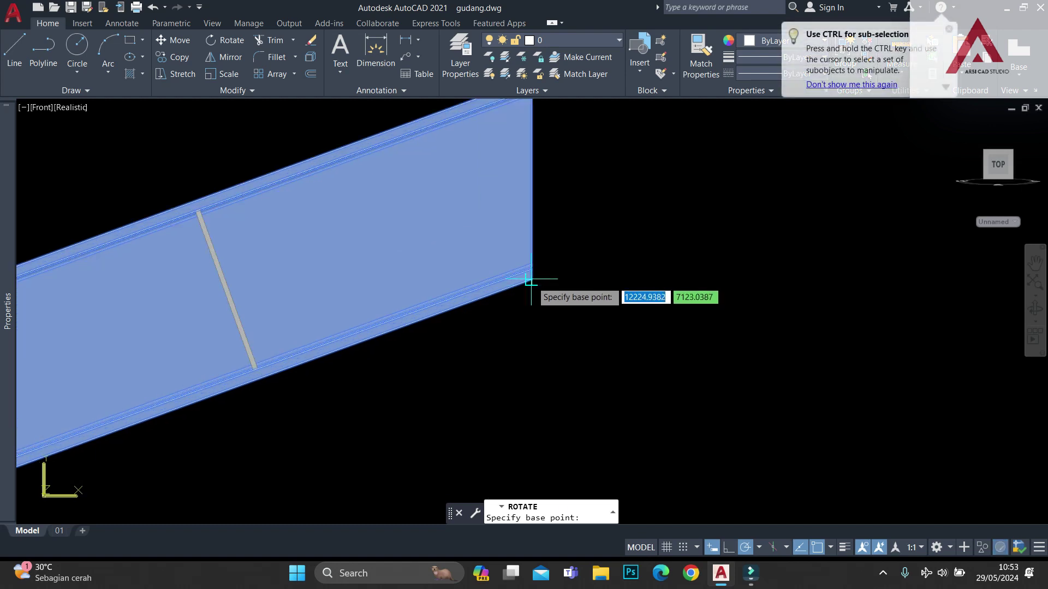
left_click(530, 281)
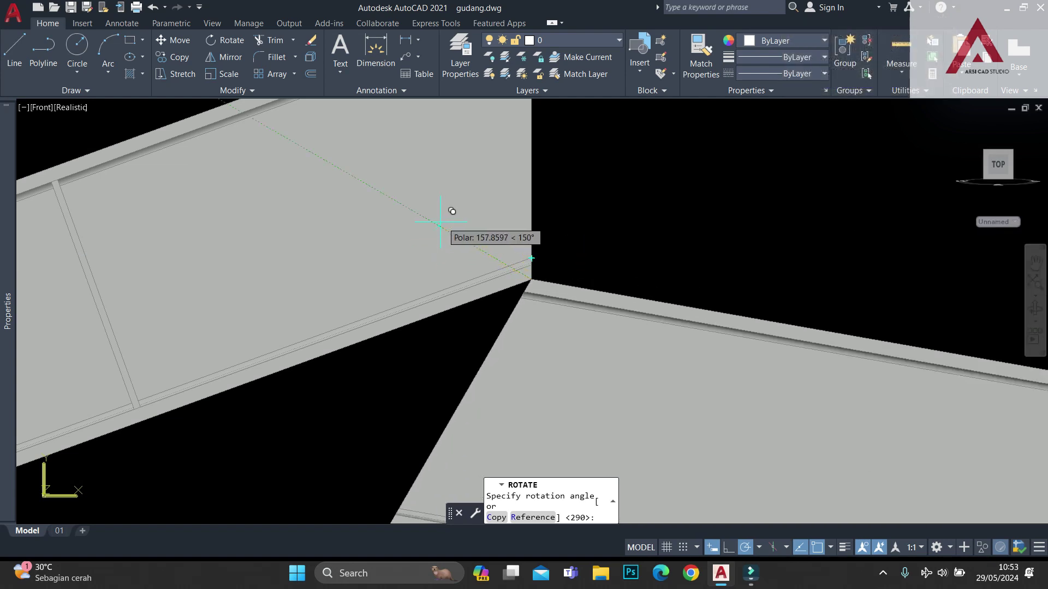
type("c")
key("Return")
key("Escape")
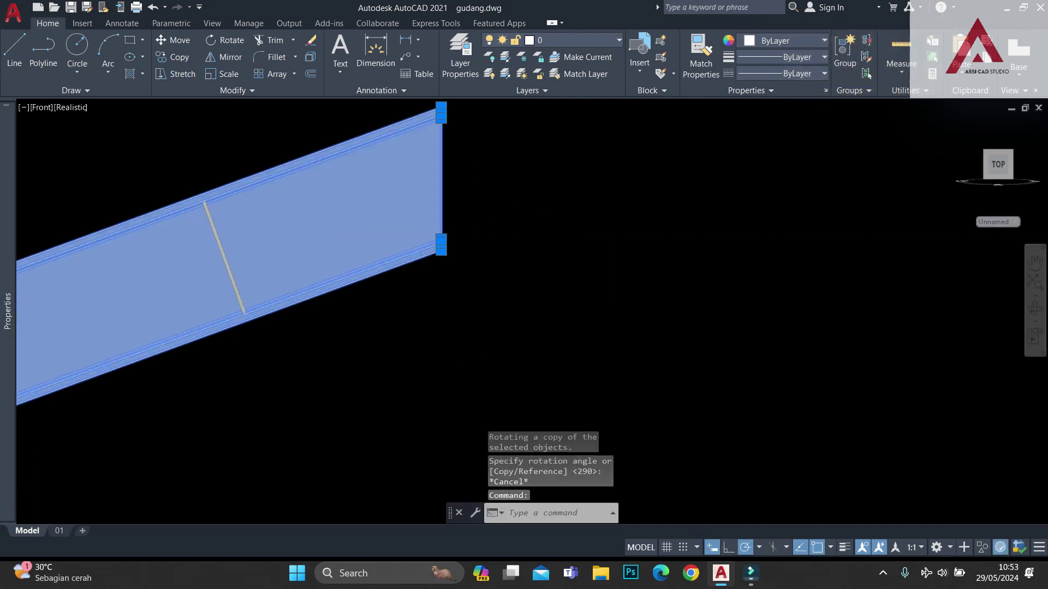
Retry rotating the rafter by a reference angle about its end, then cancel
scroll(445, 238, "up", 2)
type("ro")
key("Return")
left_click(356, 296)
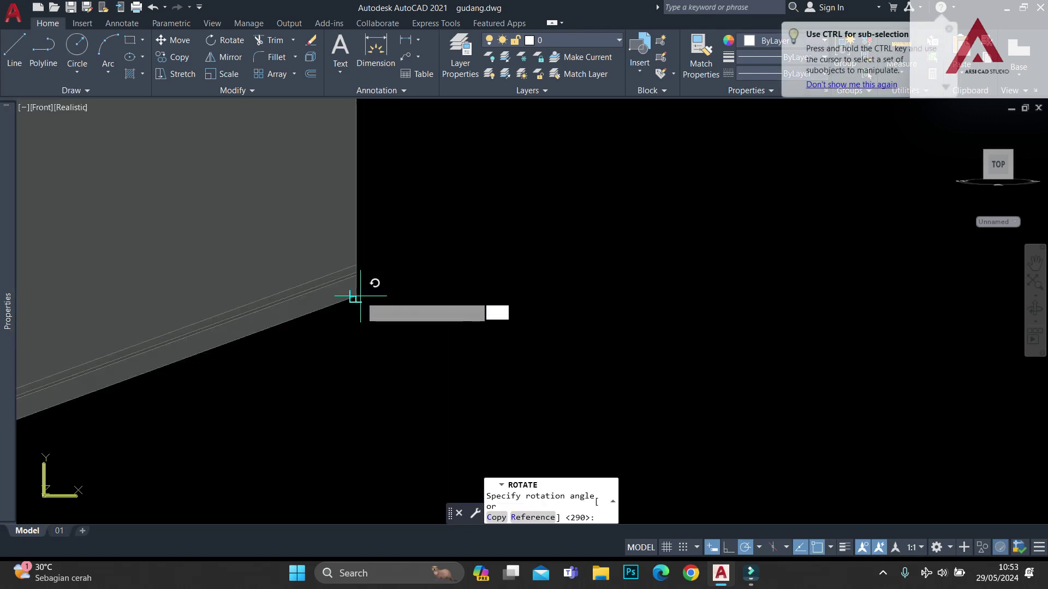
type("r")
key("Return")
left_click(356, 297)
key("Return")
key("Escape")
scroll(580, 194, "down", 3)
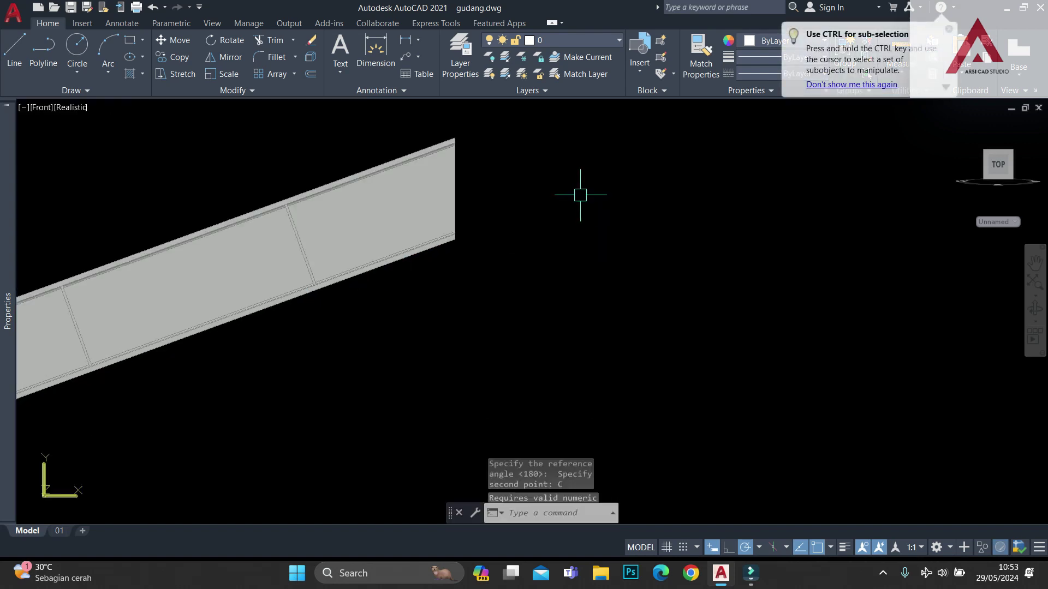
scroll(420, 234, "down", 2)
scroll(328, 272, "down", 2)
scroll(307, 294, "down", 1)
Copy the sloped rafter to the right
left_click(307, 294)
type("co")
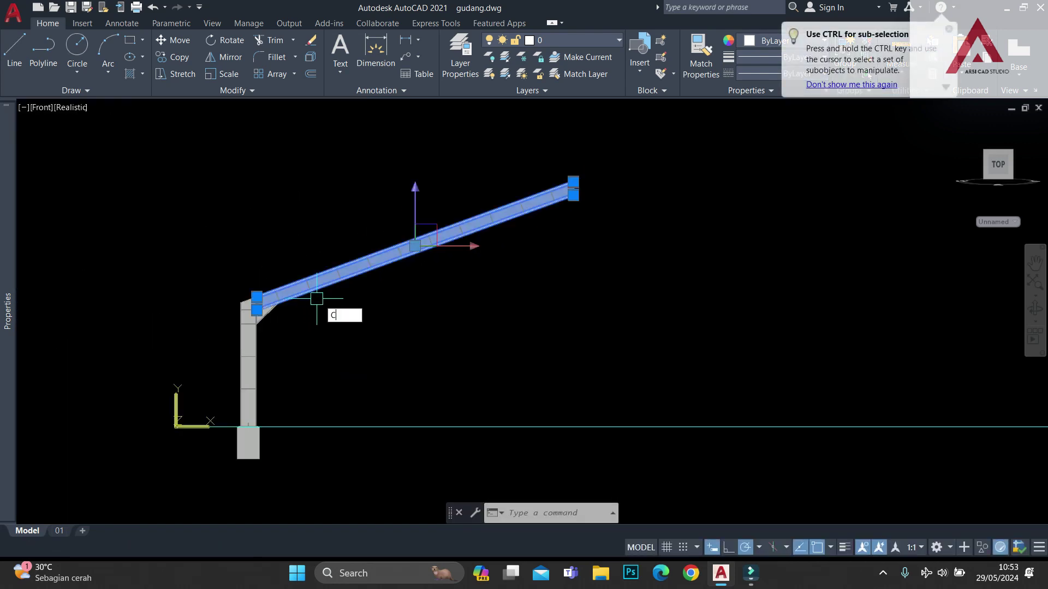
key("Return")
left_click(354, 315)
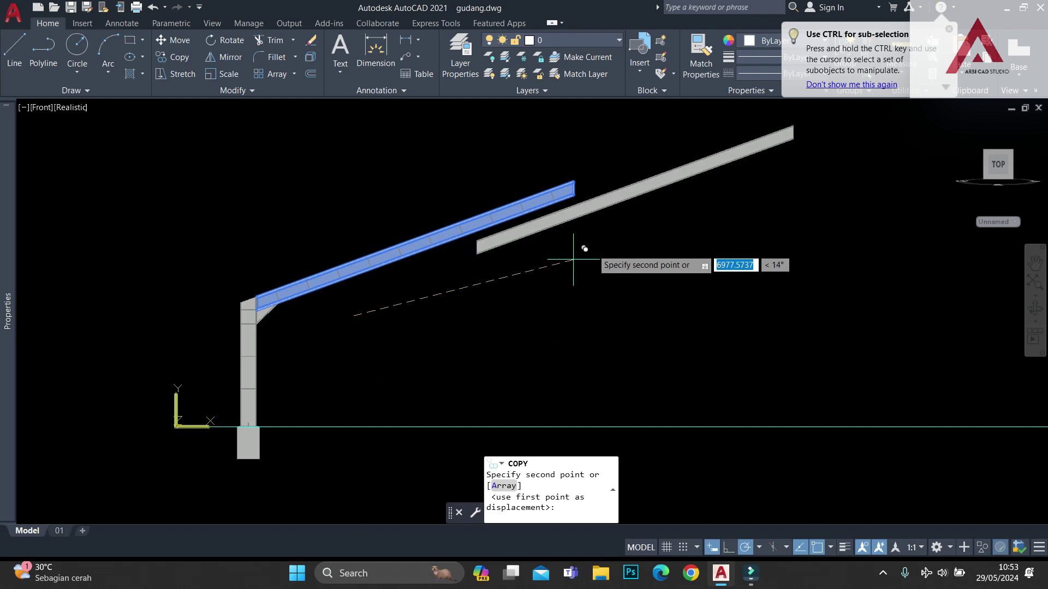
left_click(667, 227)
key("Return")
Rotate the rafter copy about its beam end by a reference angle
scroll(628, 218, "up", 5)
left_click(530, 245)
type("o")
key("Return")
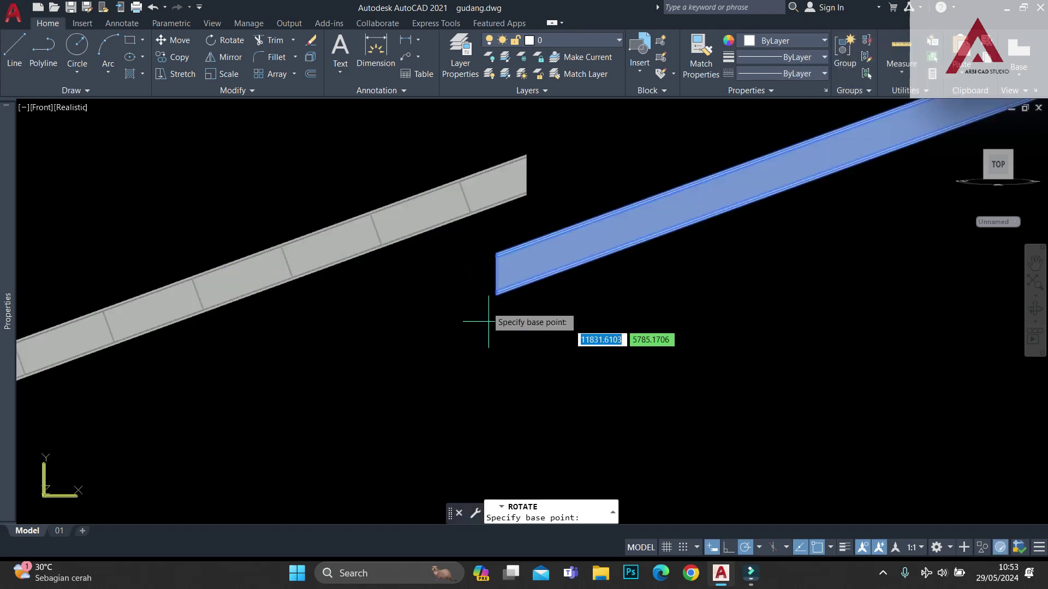
scroll(486, 306, "up", 1)
scroll(485, 306, "up", 3)
left_click(485, 311)
type("r")
key("Return")
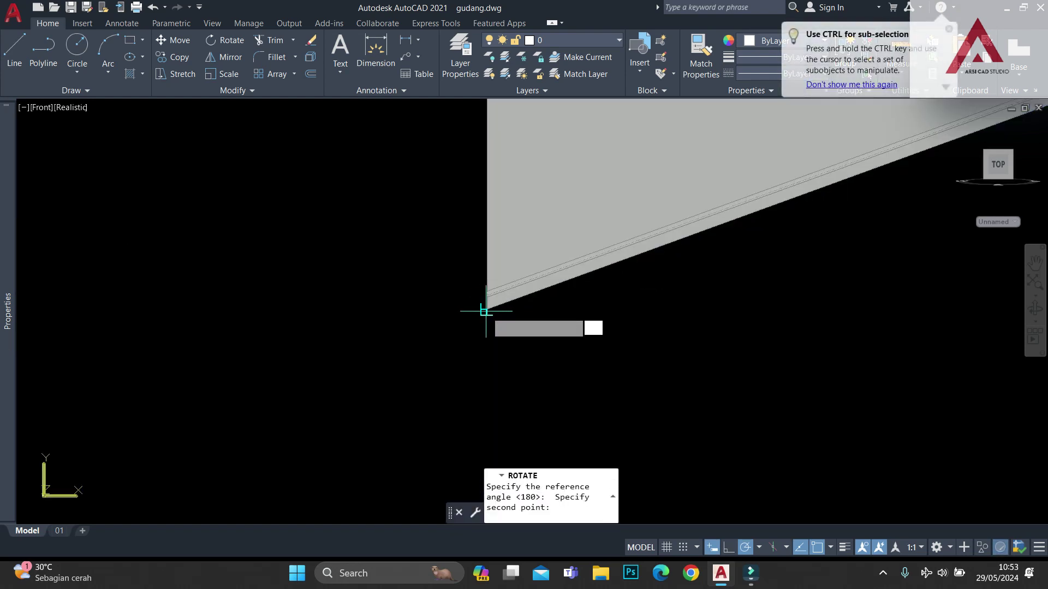
left_click(650, 242)
scroll(492, 290, "down", 3)
Delete the unwanted horizontal beam after an abandoned move
left_click(553, 206)
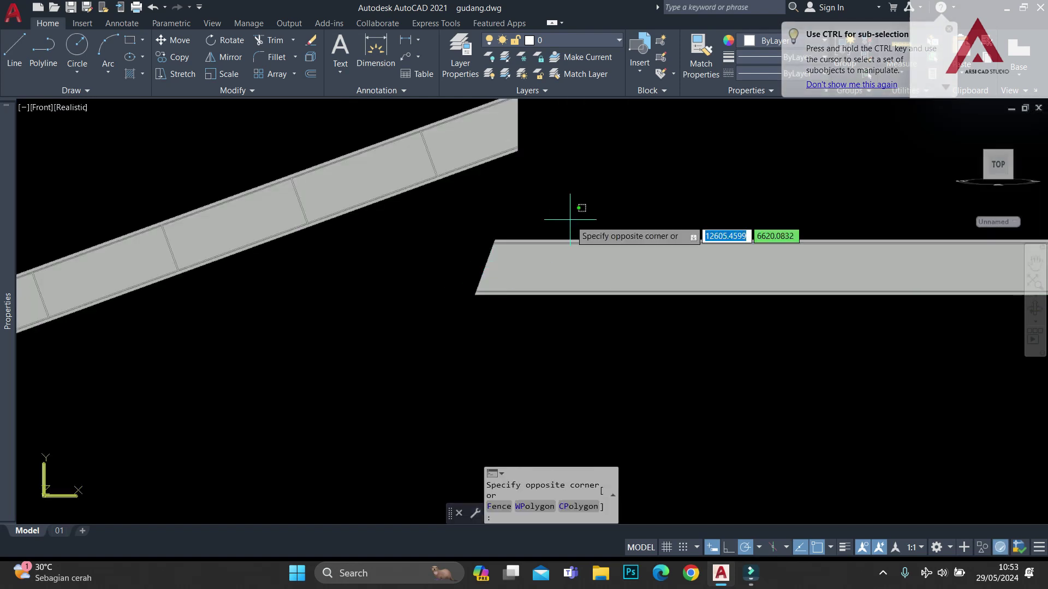
left_click(537, 262)
type("m")
key("Return")
type("N")
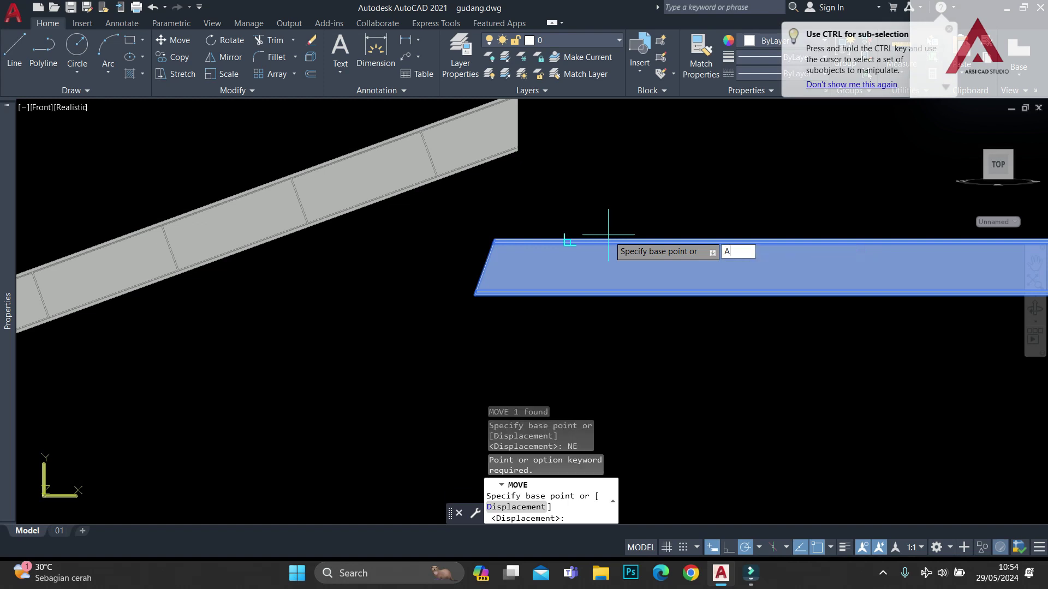
key("Escape")
left_click(566, 257)
left_click(533, 315)
key("Delete")
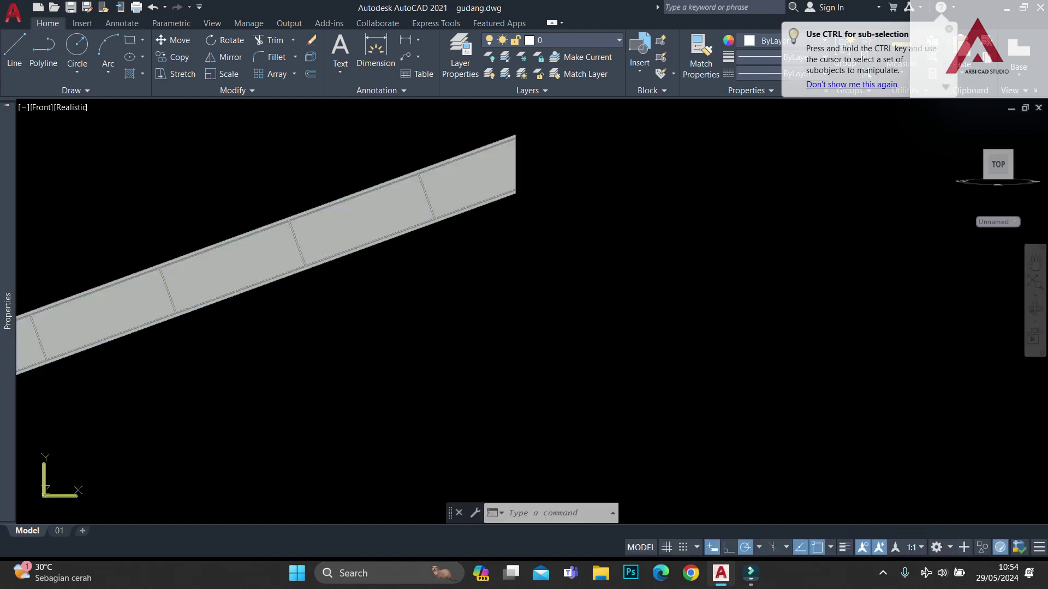
Mirror the sloped beam about its top corner, keeping the original
left_click(512, 178)
type("mi")
key("Return")
scroll(515, 206, "up", 2)
scroll(495, 210, "up", 2)
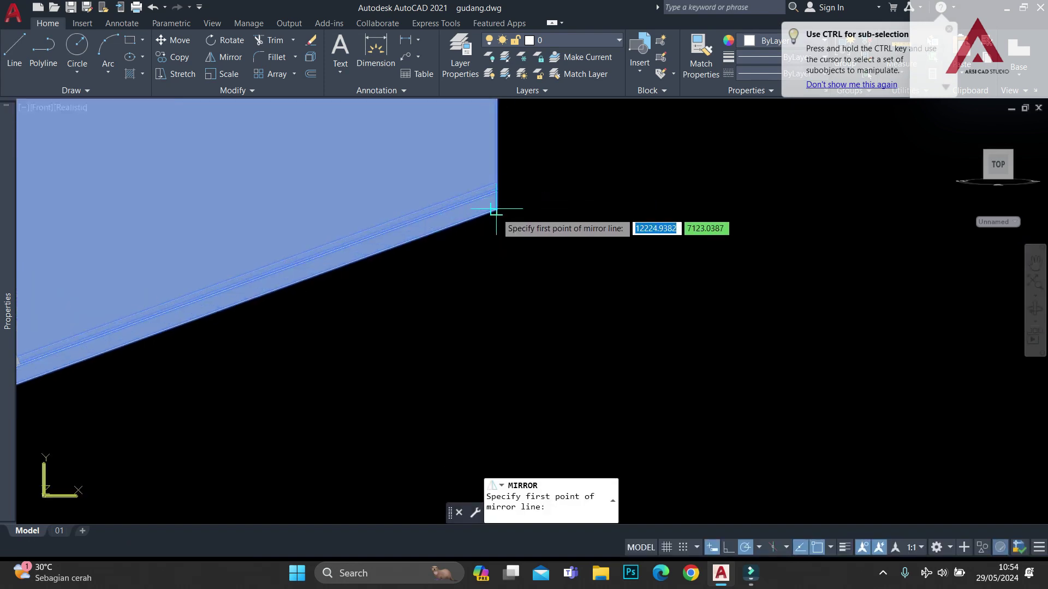
left_click(495, 212)
key("Escape")
left_click(485, 199)
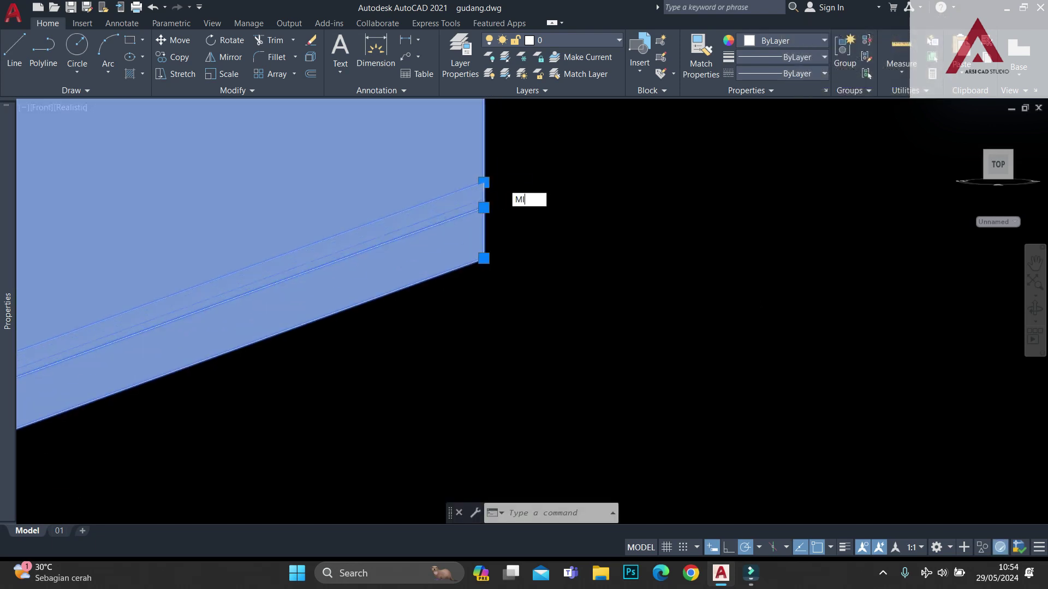
type("mi")
key("Return")
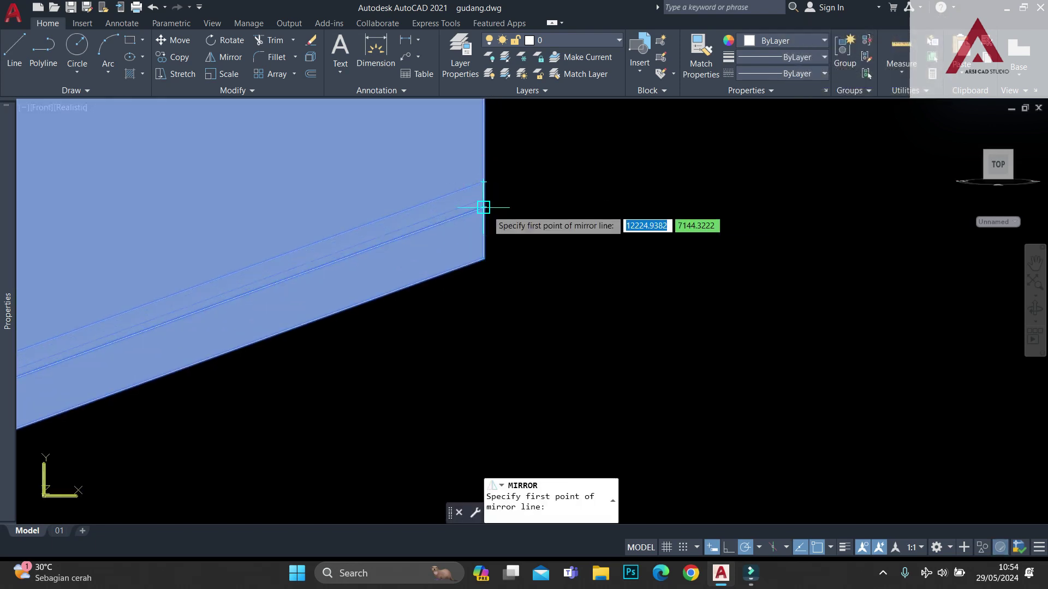
left_click(483, 208)
key("Return")
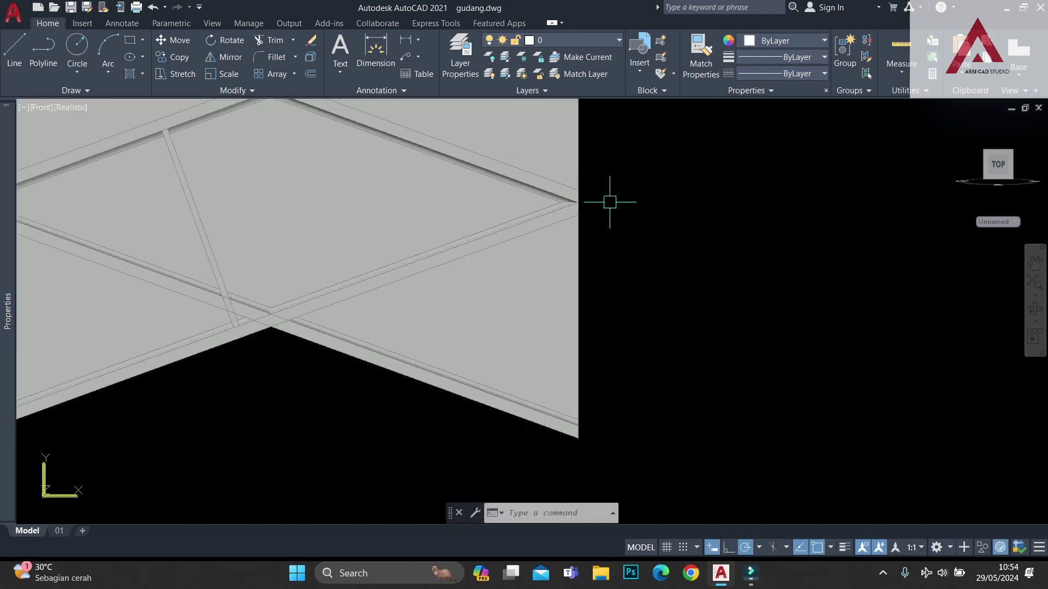
type("SL")
Slice the beam, keeping both sides of the cut
key("Return")
left_click(465, 343)
key("Return")
scroll(458, 253, "up", 2)
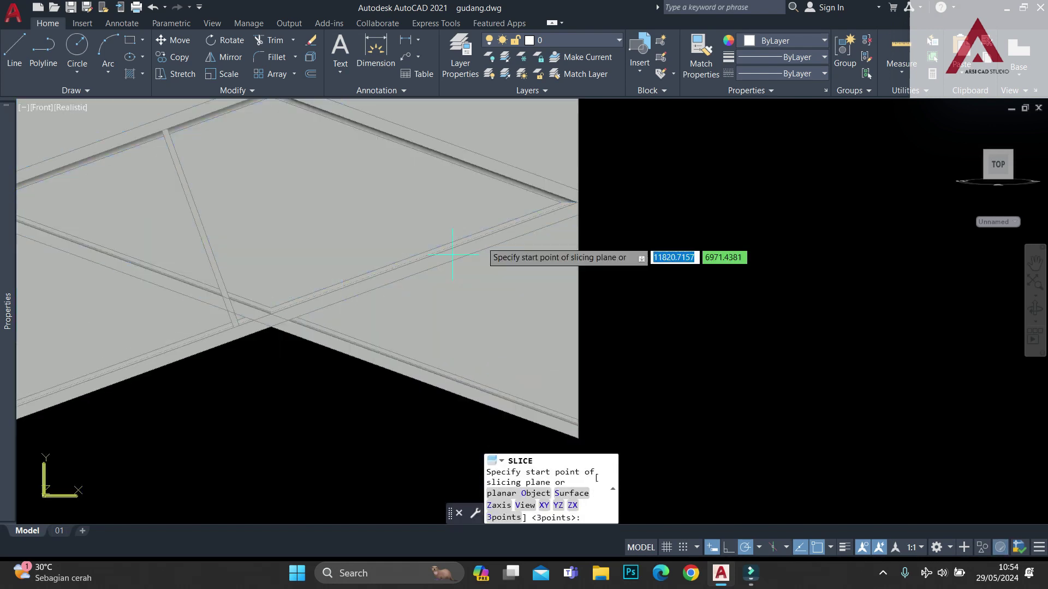
scroll(509, 234, "up", 2)
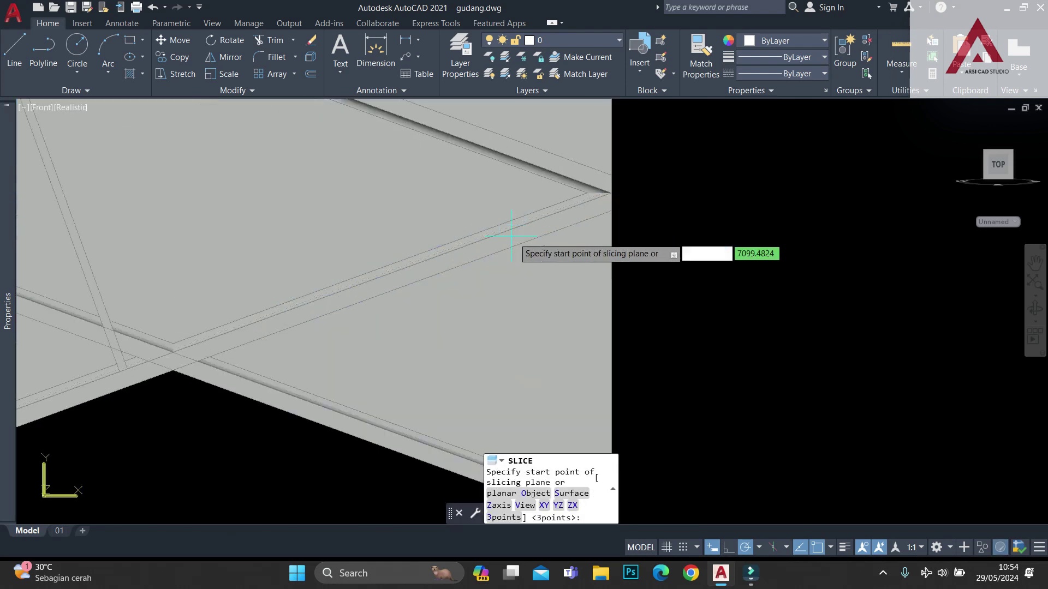
left_click(611, 210)
key("Return")
scroll(676, 222, "down", 3)
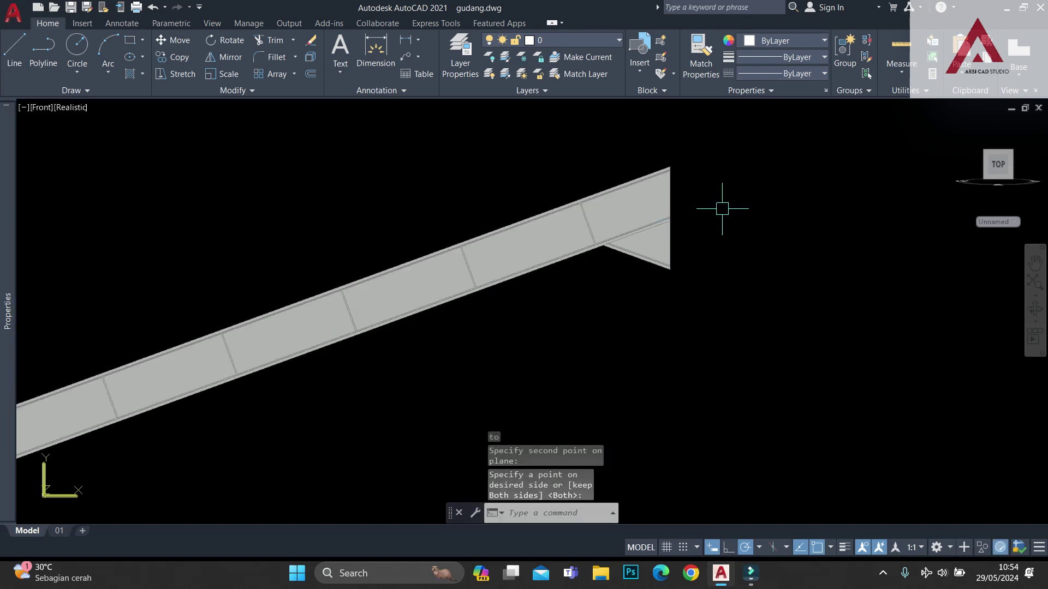
scroll(598, 192, "down", 3)
scroll(423, 285, "down", 2)
scroll(199, 299, "up", 5)
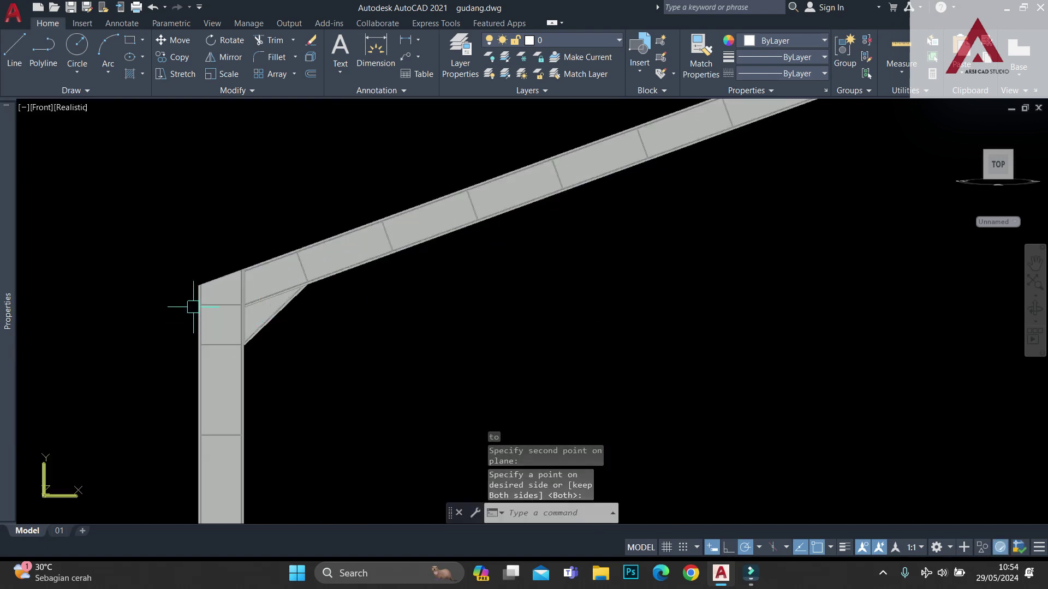
key("Return")
Copy the joint column from its top to the beam's far end
scroll(235, 287, "up", 5)
left_click(226, 445)
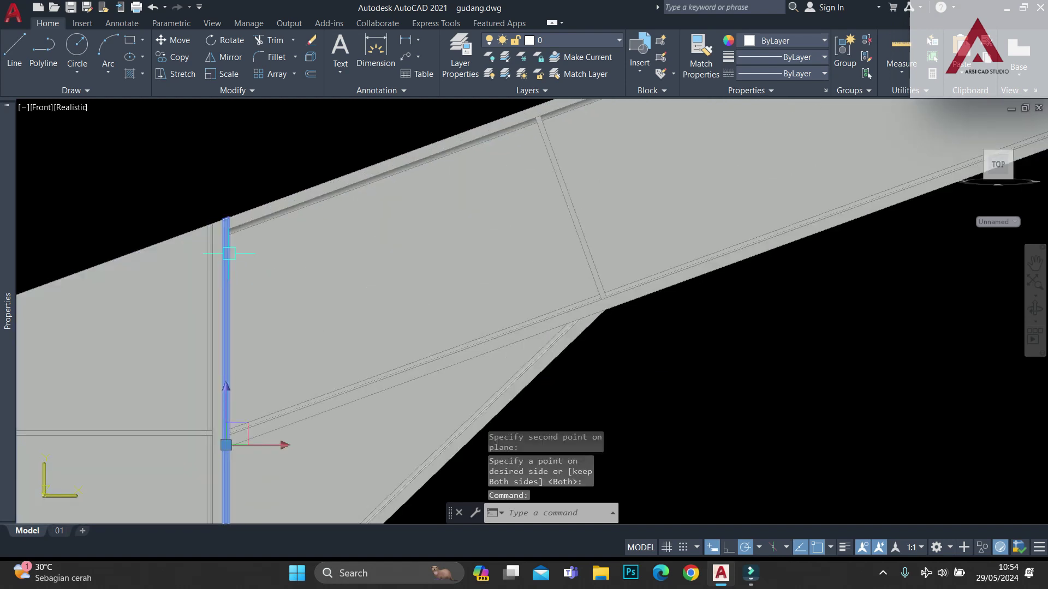
type("co")
key("Return")
left_click(224, 221)
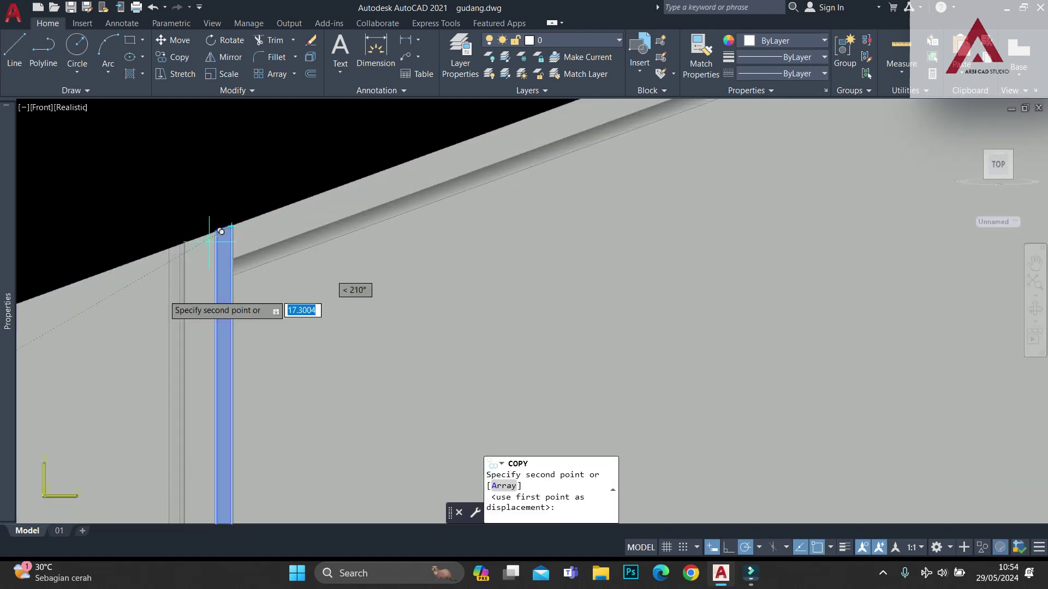
scroll(187, 284, "down", 2)
mouse_move(626, 169)
middle_mouse_down()
mouse_move(626, 227)
mouse_move(404, 231)
middle_mouse_up()
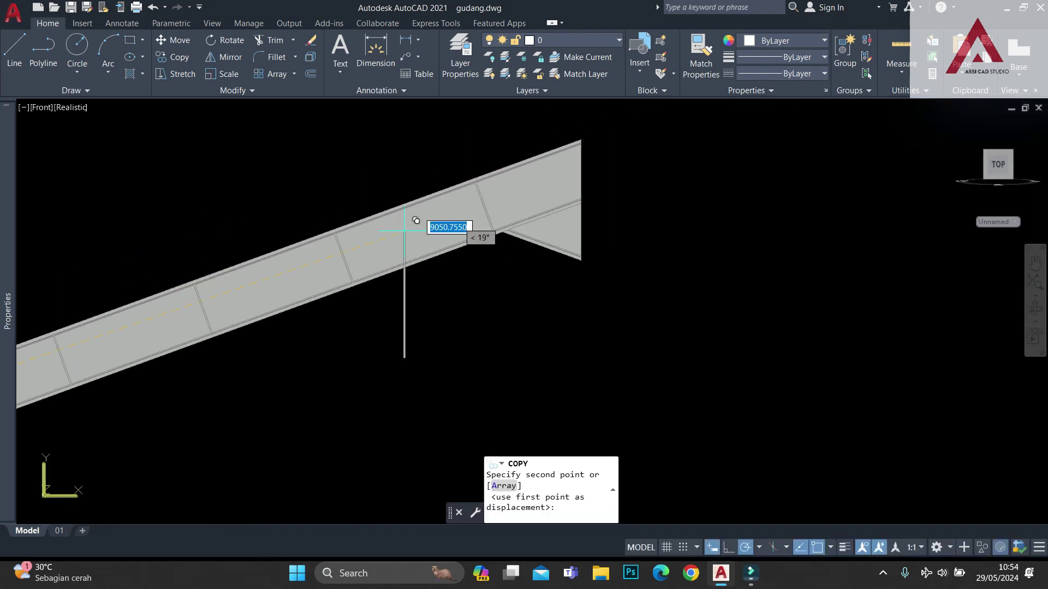
scroll(587, 113, "up", 3)
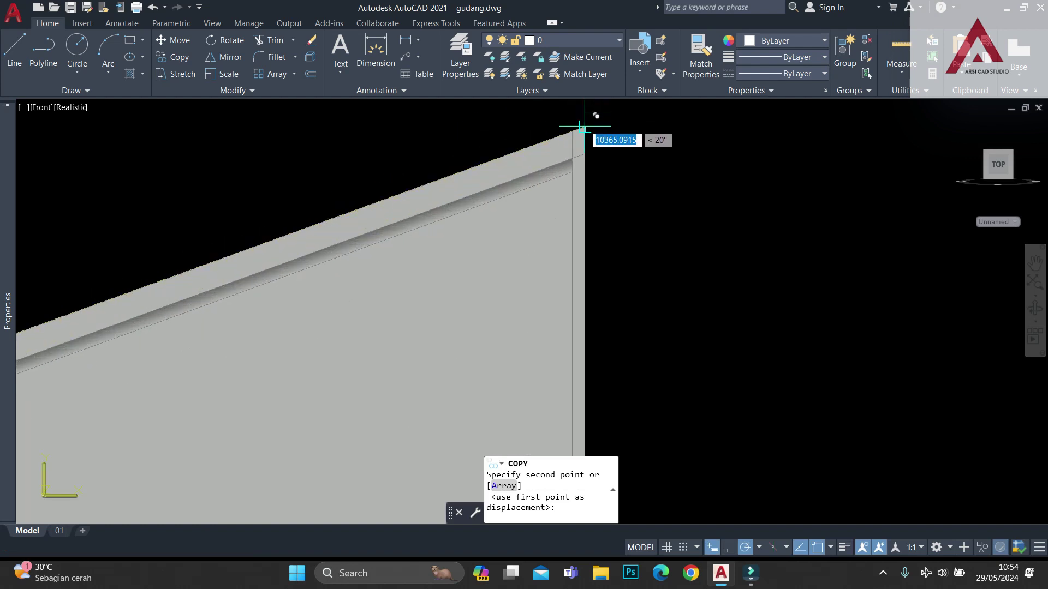
left_click(597, 112)
scroll(576, 297, "down", 3)
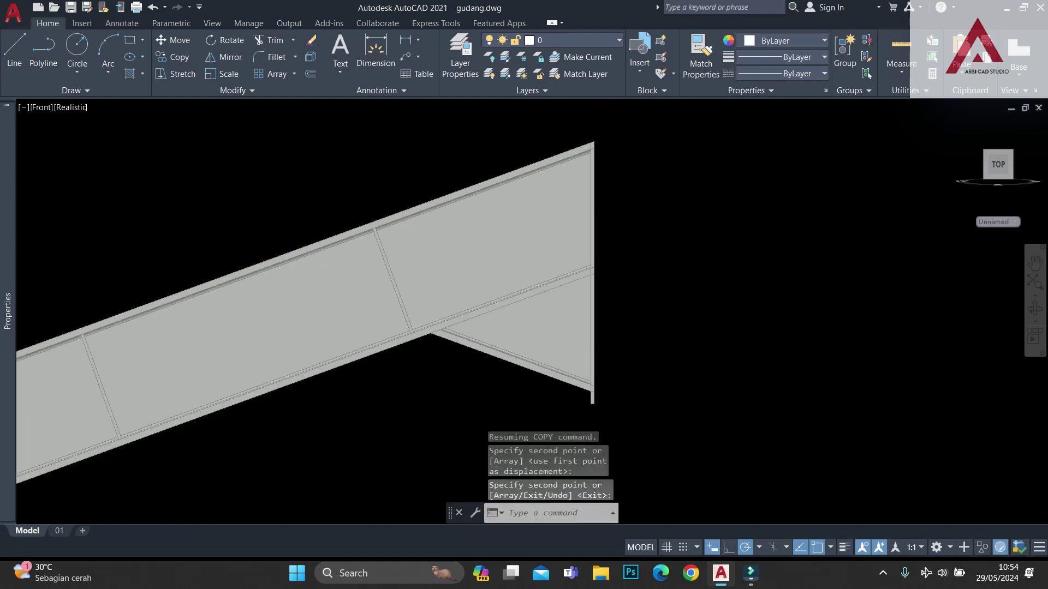
scroll(576, 296, "up", 2)
key("Escape")
Begin slicing the column with SL, then cancel to start over
type("sl")
key("Return")
scroll(604, 333, "up", 3)
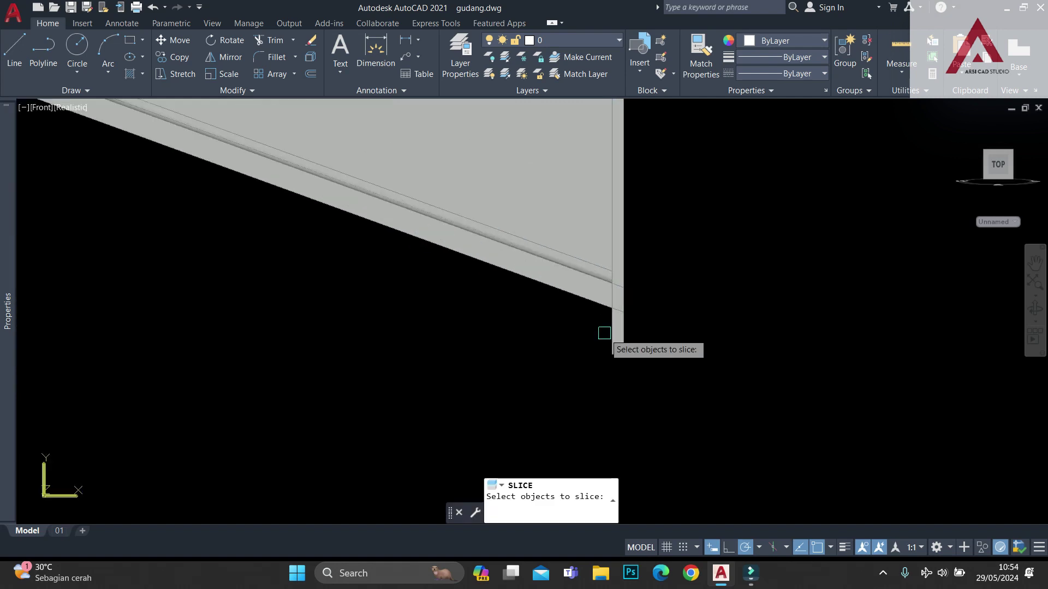
left_click(619, 321)
scroll(619, 311, "up", 2)
key("Return")
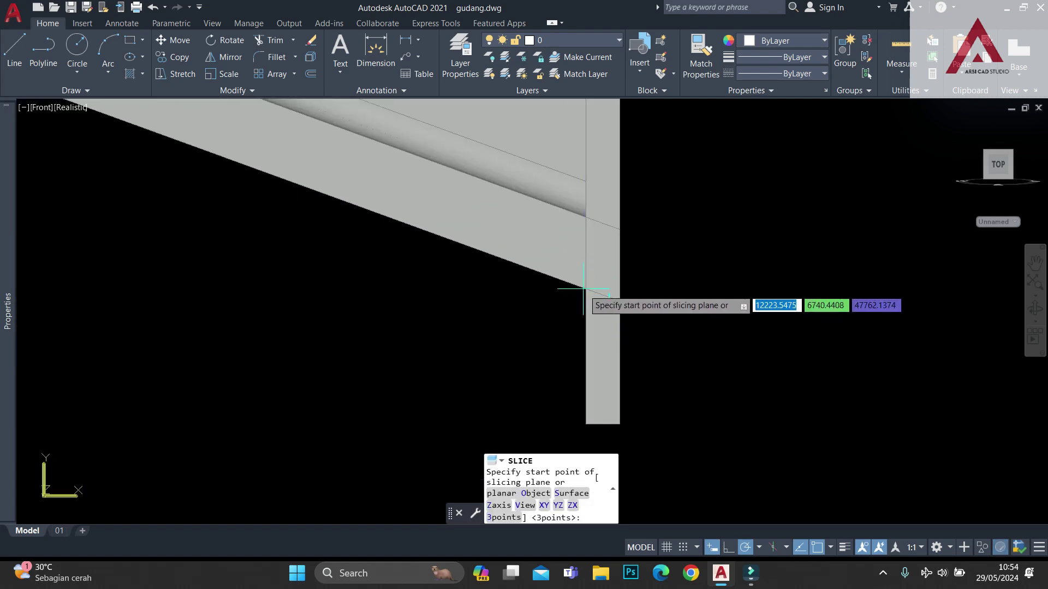
key("Escape")
Slice the window-selected beam end, keeping both sides of the solid
type("sl")
key("Return")
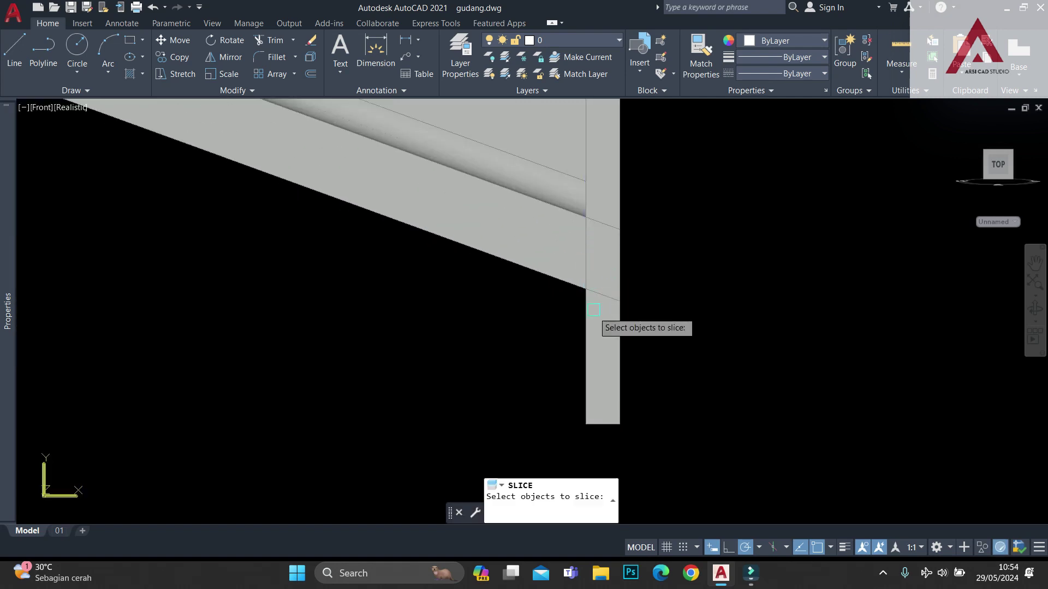
scroll(554, 252, "down", 3)
left_click(519, 328)
left_click(477, 215)
scroll(521, 326, "up", 3)
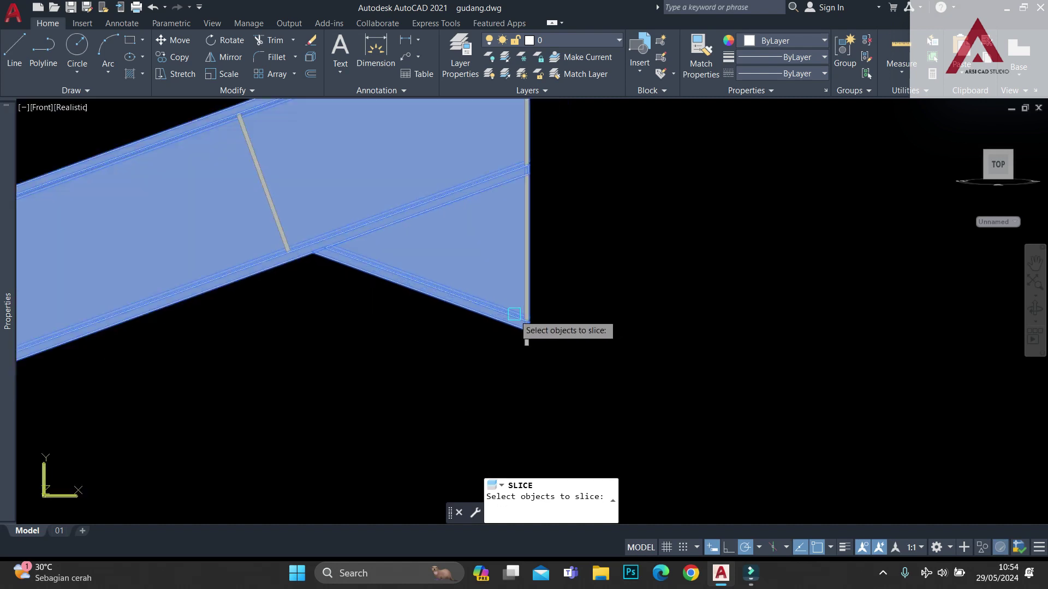
scroll(531, 349, "up", 2)
scroll(530, 349, "up", 1)
key("Return")
left_click(554, 373)
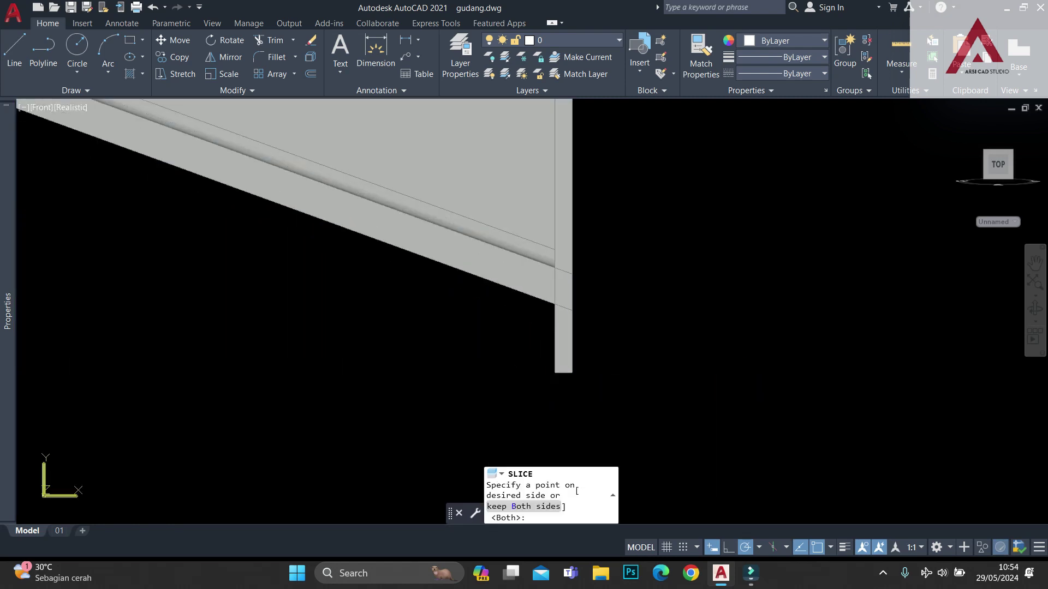
key("Return")
Slice the column along a two-point plane, keeping both halves
key("Return")
left_click(573, 328)
key("Return")
scroll(573, 327, "up", 1)
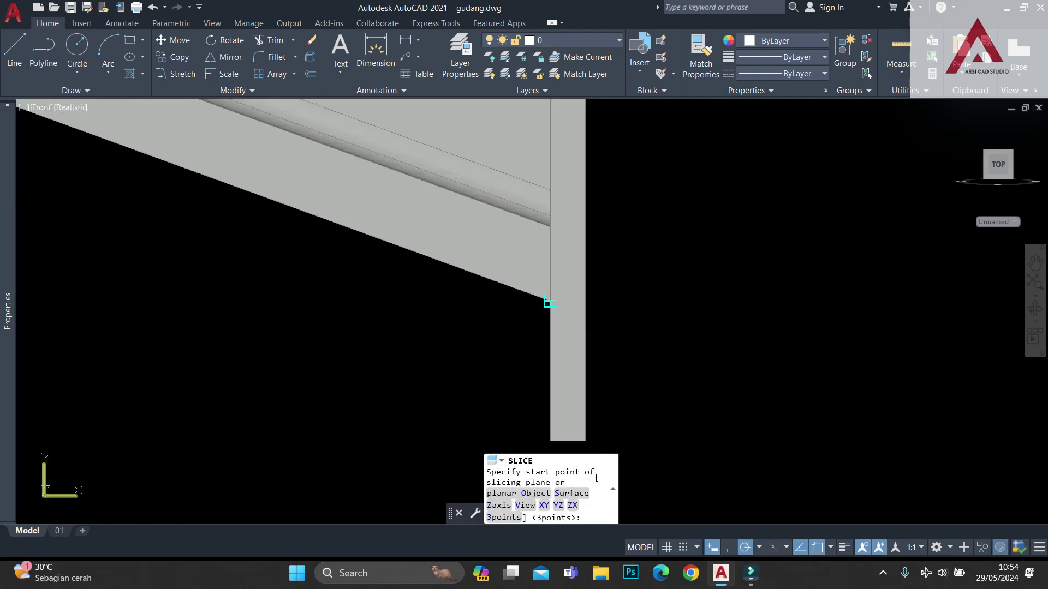
left_click(597, 300)
key("Return")
scroll(599, 271, "down", 3)
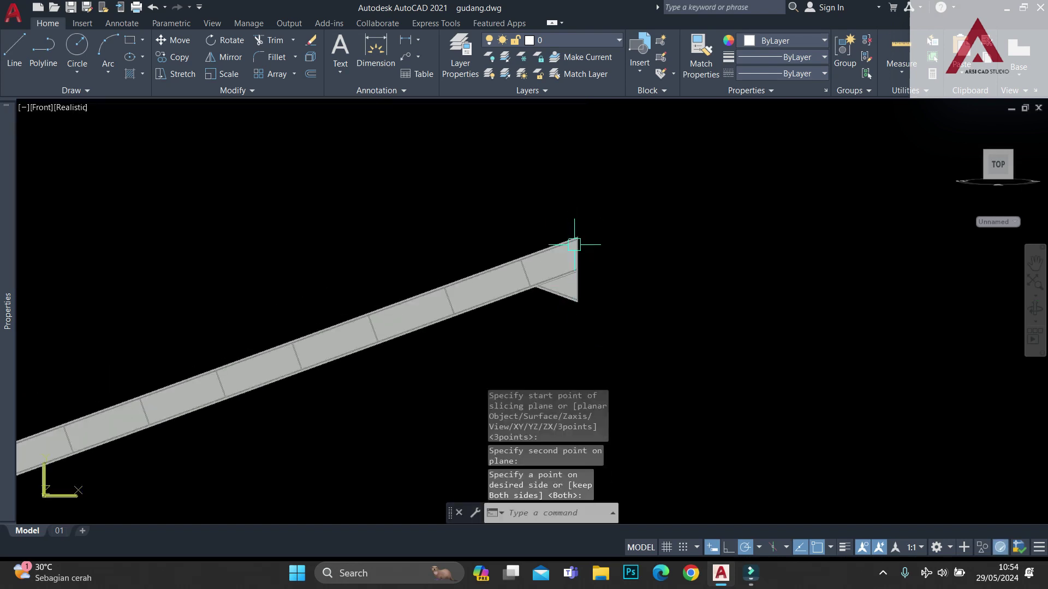
scroll(545, 253, "up", 3)
Slice the rafter end flush at its tip and select the thin piece
key("Return")
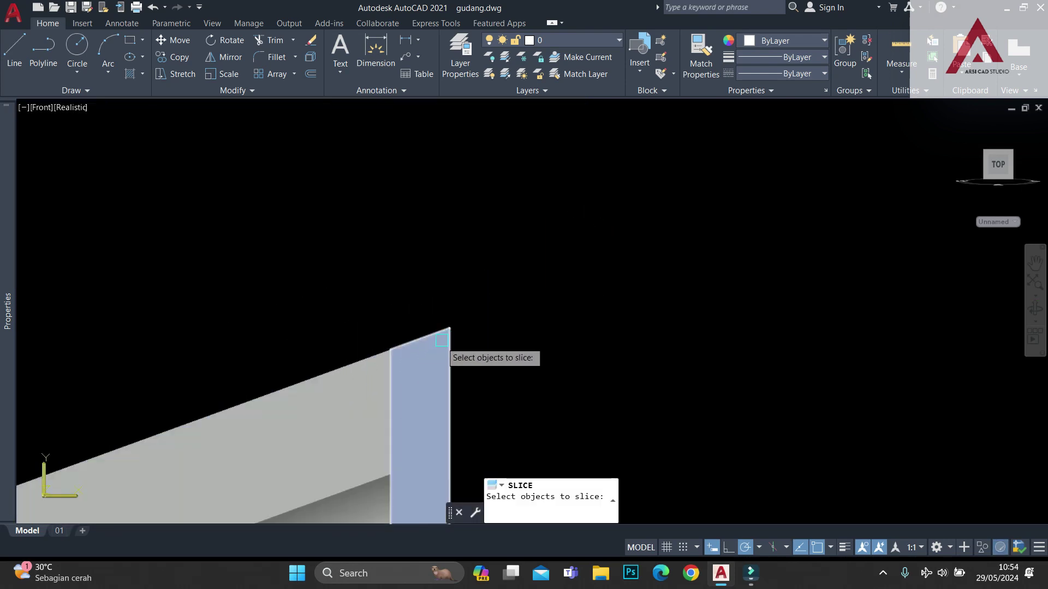
left_click(434, 349)
key("Return")
left_click(391, 349)
left_click(449, 349)
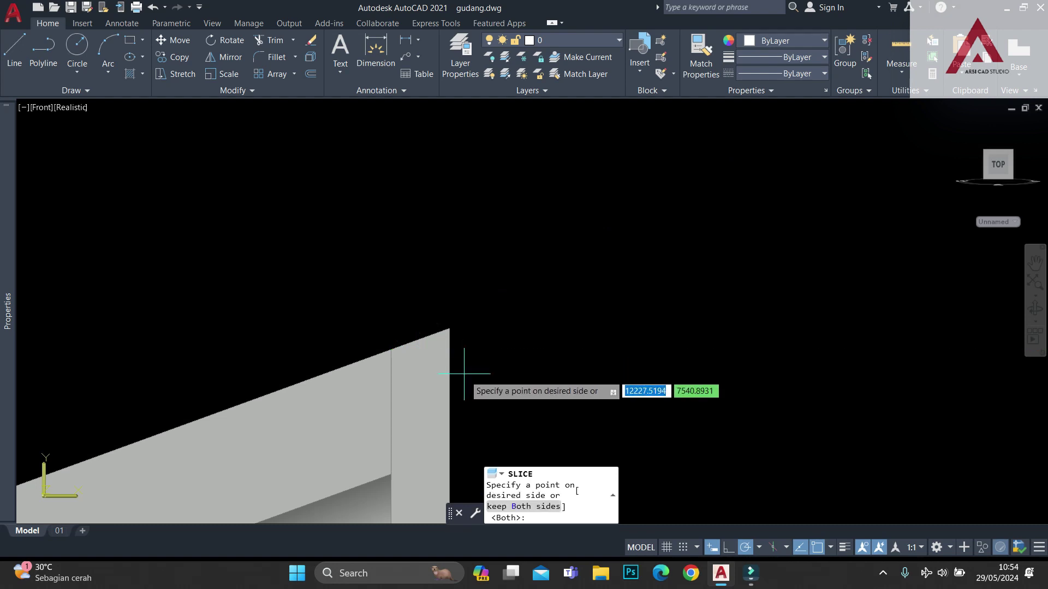
key("Return")
scroll(464, 374, "down", 3)
scroll(478, 324, "up", 1)
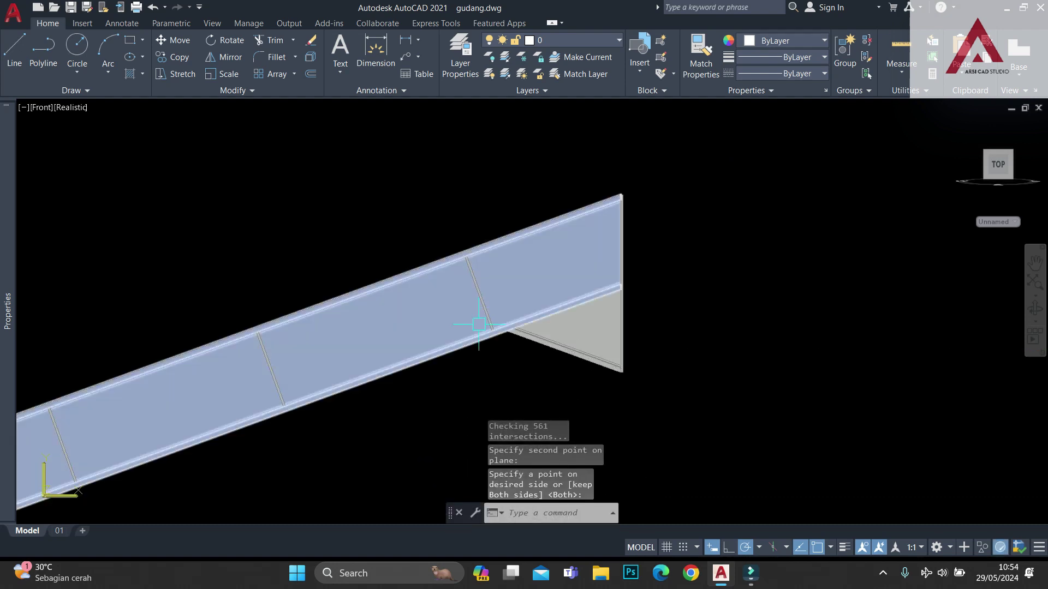
left_click(479, 324)
Move the thin plate from its lower corner to a new location
scroll(513, 347, "up", 5)
type("m")
key("Return")
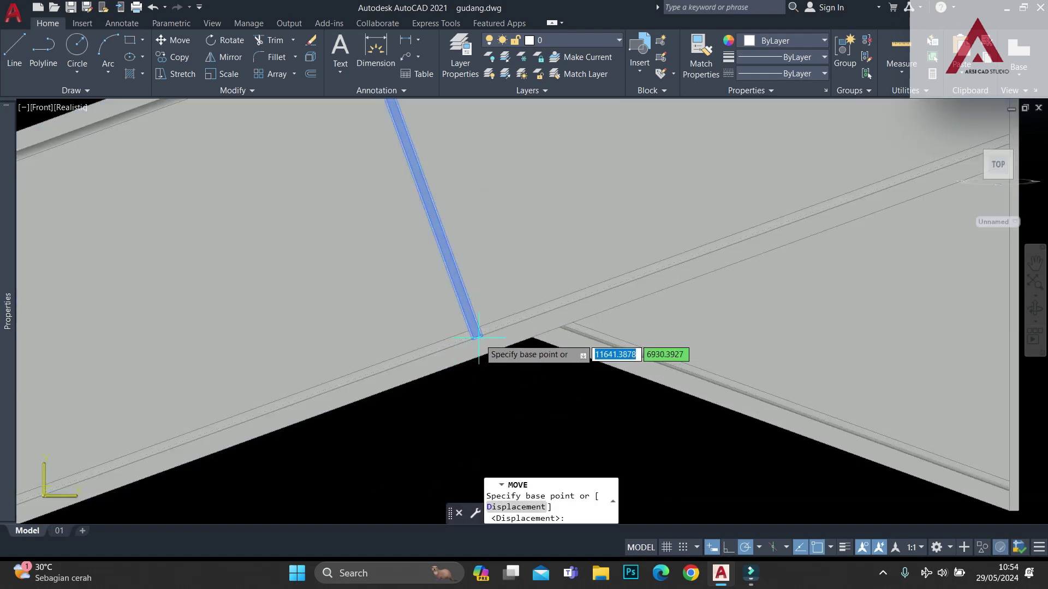
scroll(469, 341, "up", 1)
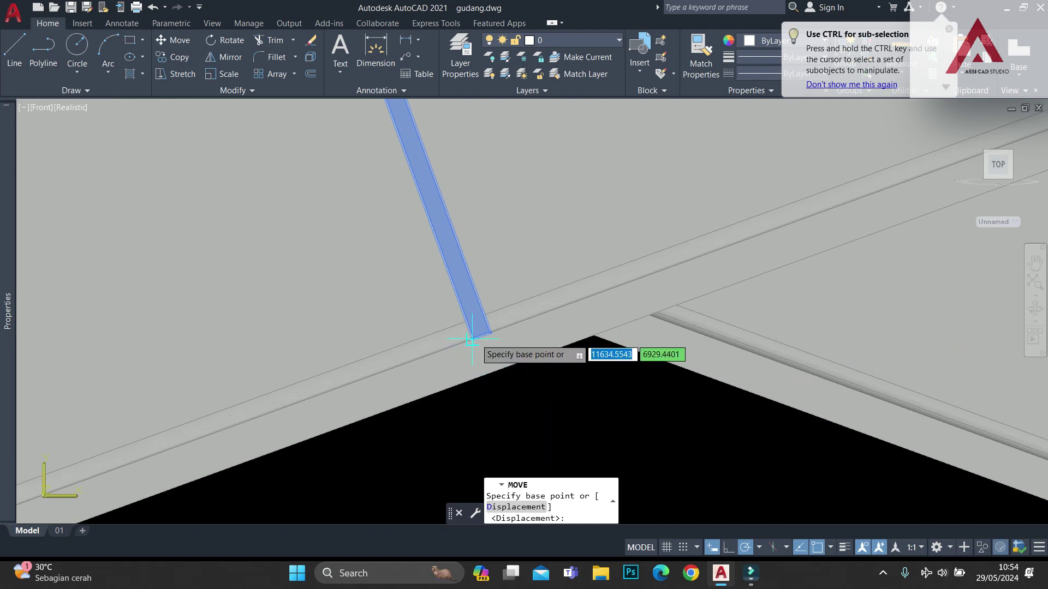
left_click(470, 340)
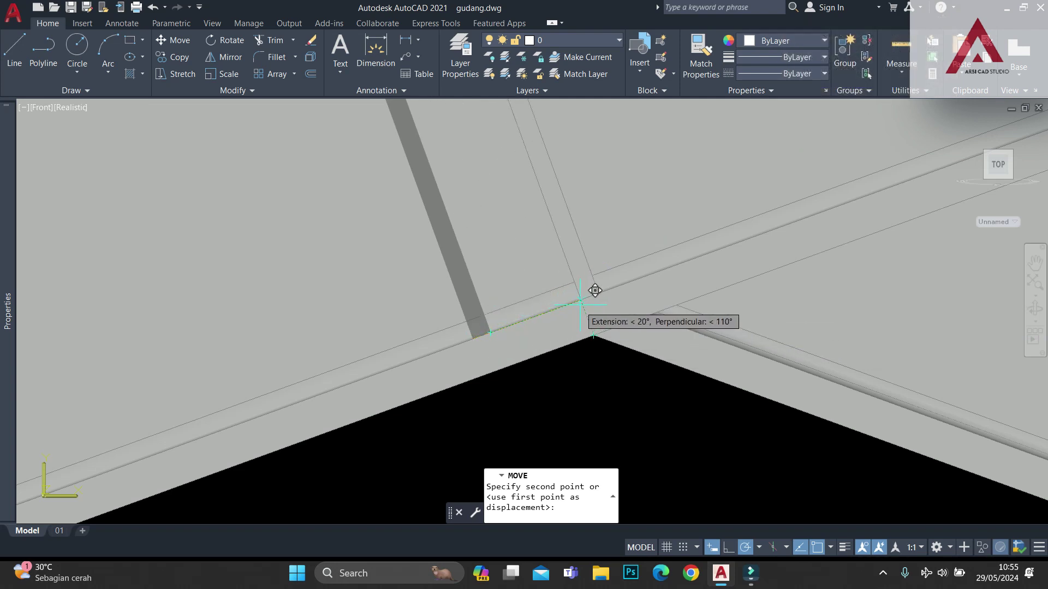
scroll(569, 311, "down", 5)
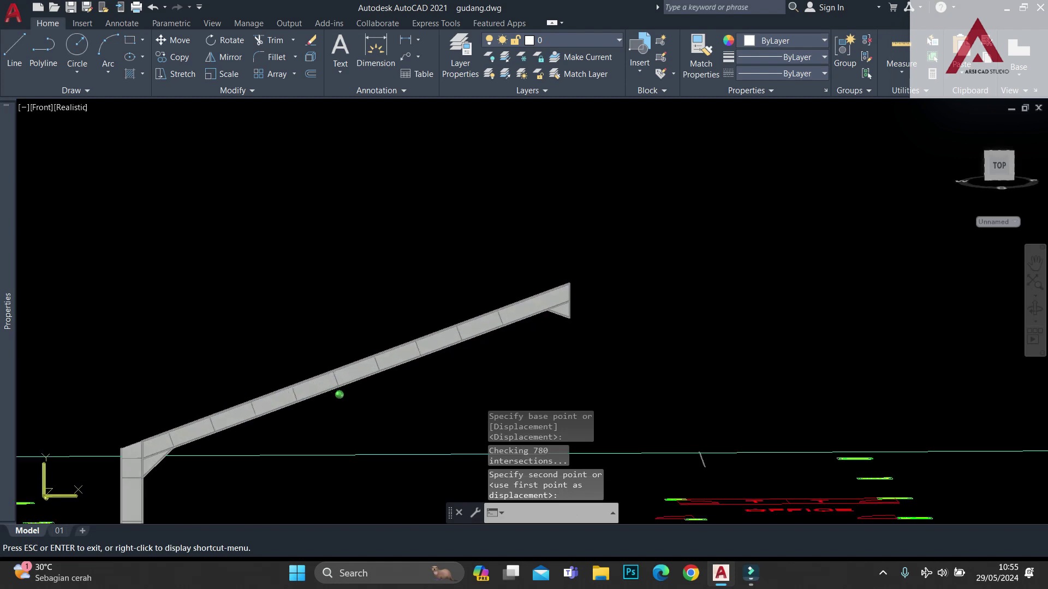
left_click(702, 403)
Move the piece again onto the rafter, then undo that move
scroll(707, 478, "up", 5)
type("m")
key("Return")
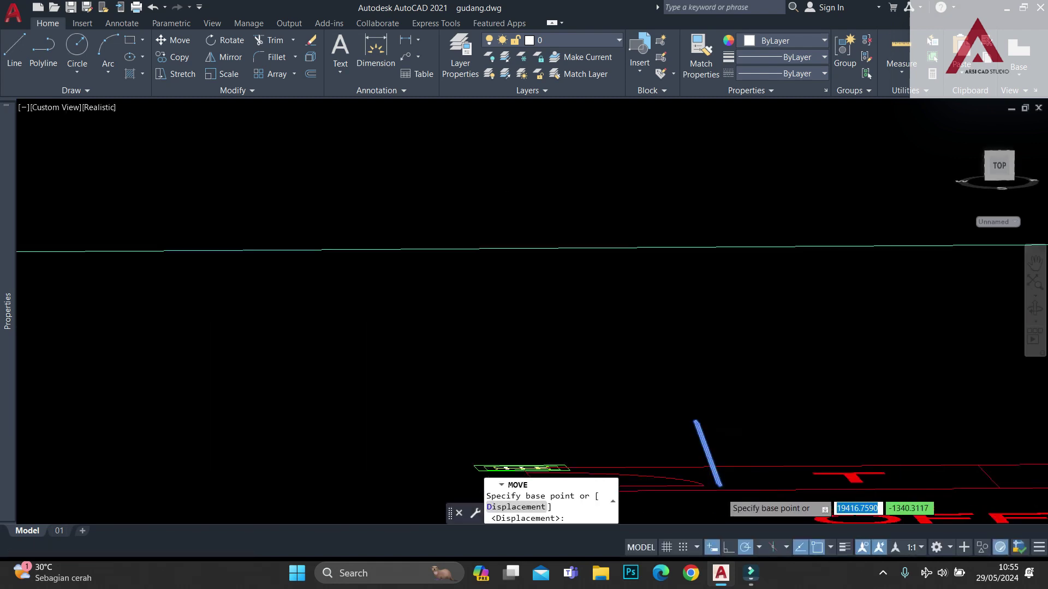
scroll(714, 483, "up", 3)
scroll(719, 487, "up", 5)
left_click(719, 487)
scroll(703, 452, "down", 5)
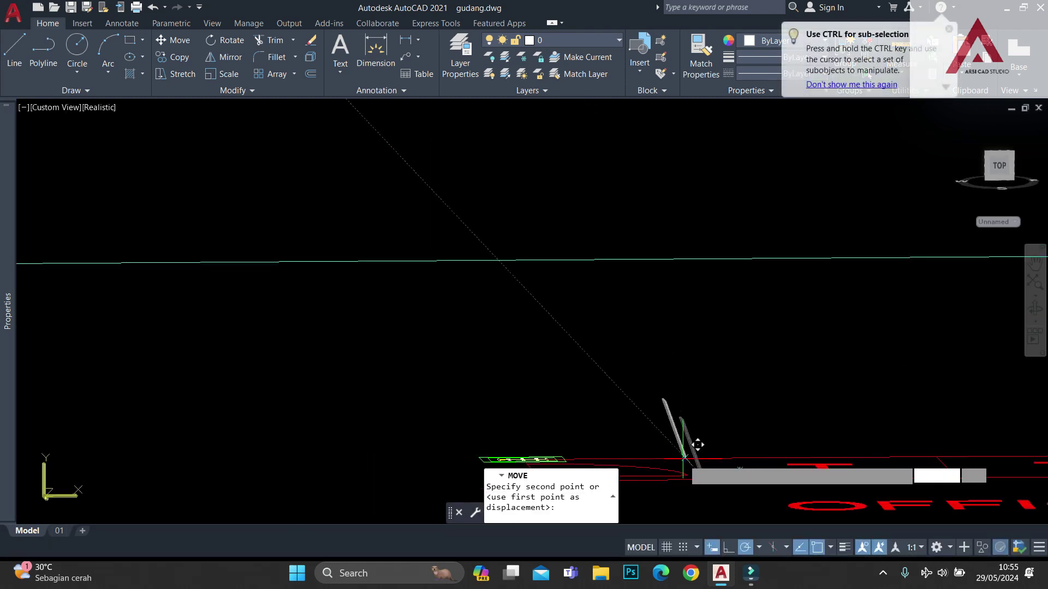
scroll(655, 409, "down", 3)
scroll(463, 185, "up", 2)
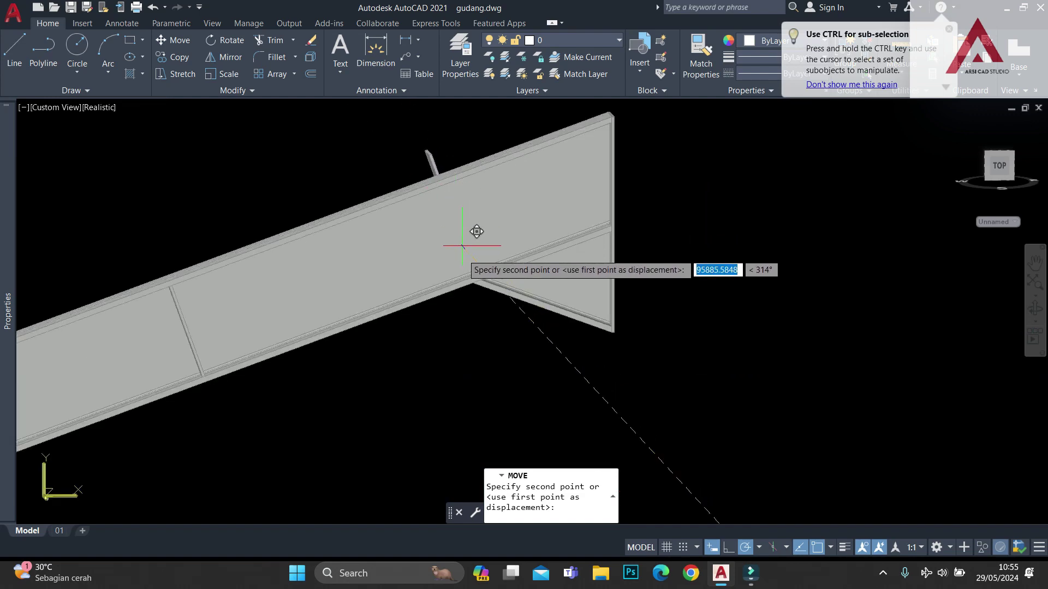
scroll(476, 252, "up", 1)
scroll(479, 259, "up", 2)
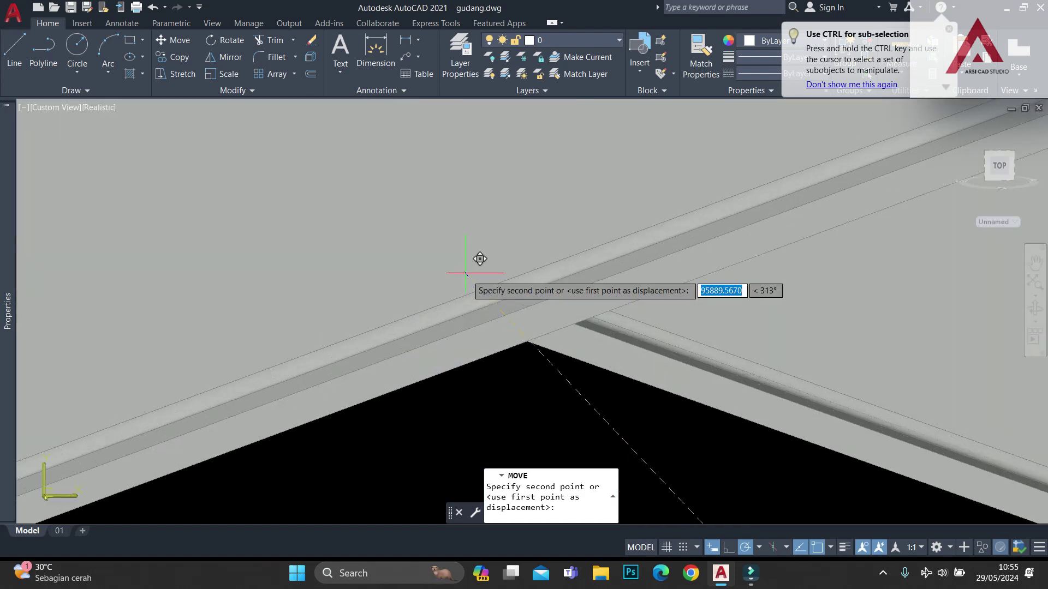
left_click(500, 314)
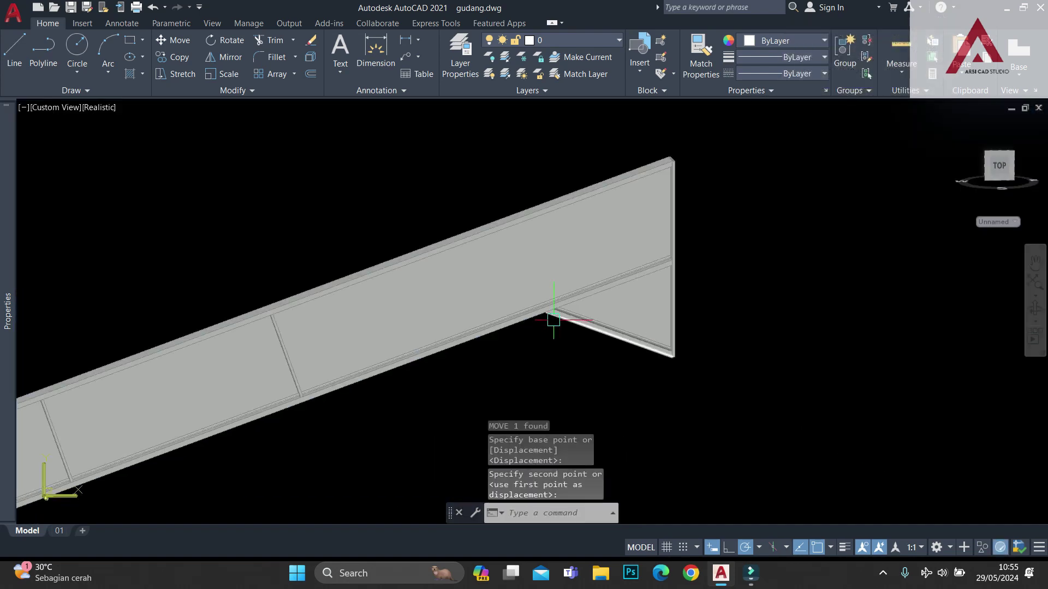
key("ctrl+z")
key("ctrl+z")
Orbit to see the whole building and select the stray plate with a crossing window
middle_click_drag(599, 313, 653, 381, "shift")
scroll(637, 417, "down", 3)
scroll(603, 358, "up", 5)
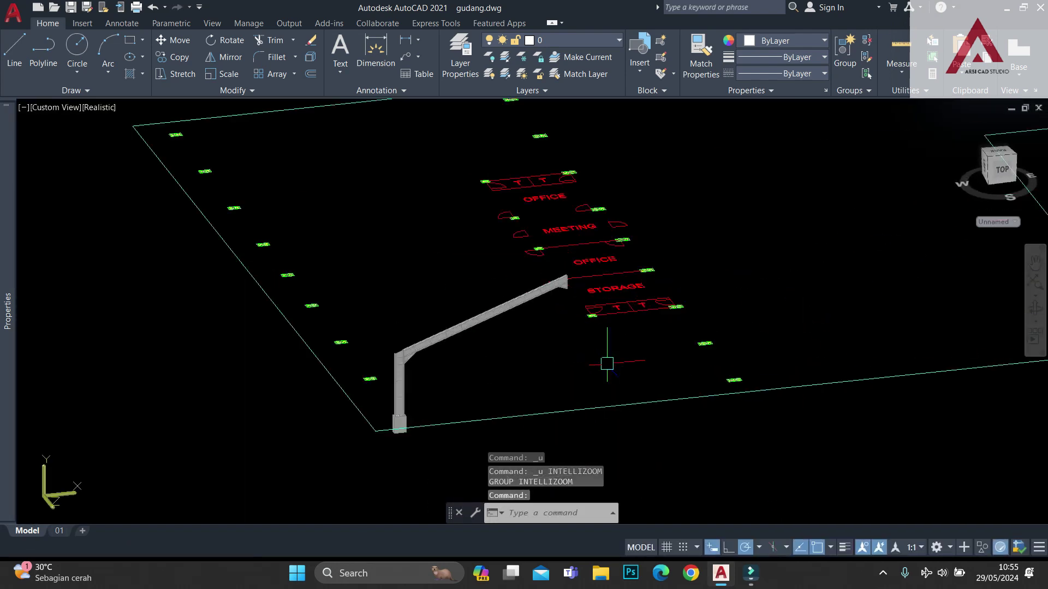
scroll(592, 324, "up", 4)
mouse_move(567, 296)
middle_mouse_down("shift")
mouse_move(542, 222)
mouse_move(540, 261)
middle_mouse_up("shift")
left_click(633, 360)
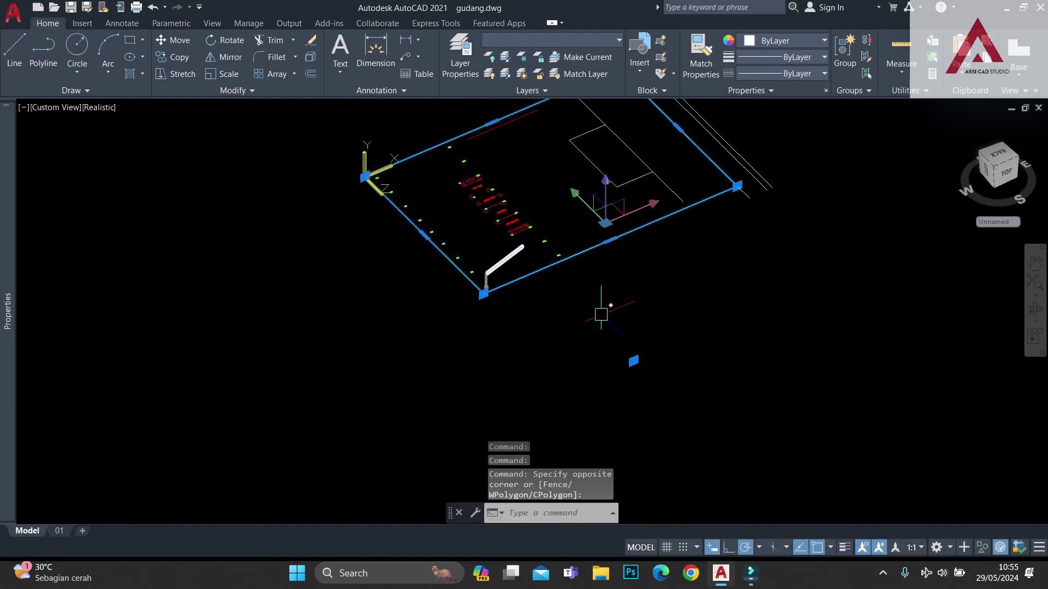
key("Escape")
left_click(709, 342)
left_click(580, 381)
Move the stray plate from its corner onto the rafter–haunch junction
scroll(631, 355, "up", 4)
type("m")
key("Return")
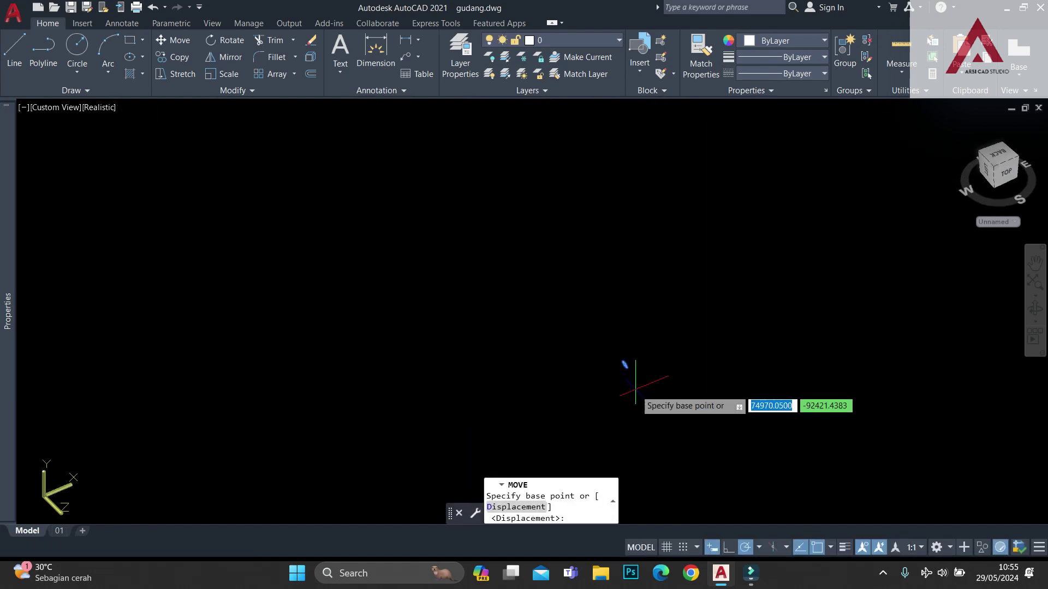
scroll(632, 305, "up", 3)
left_click(646, 311)
scroll(600, 349, "down", 1)
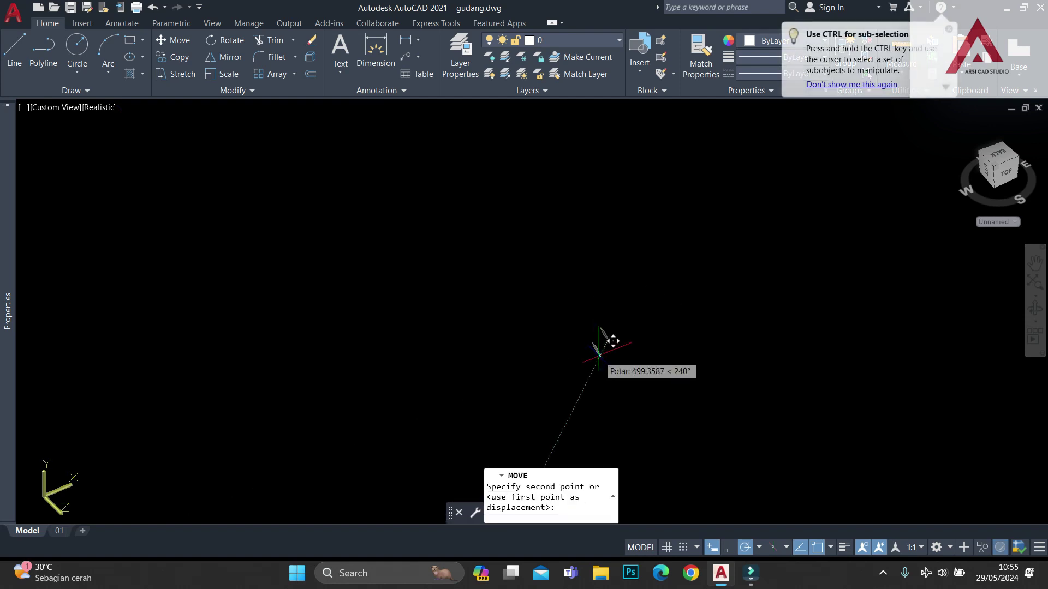
scroll(469, 191, "up", 4)
scroll(491, 211, "up", 3)
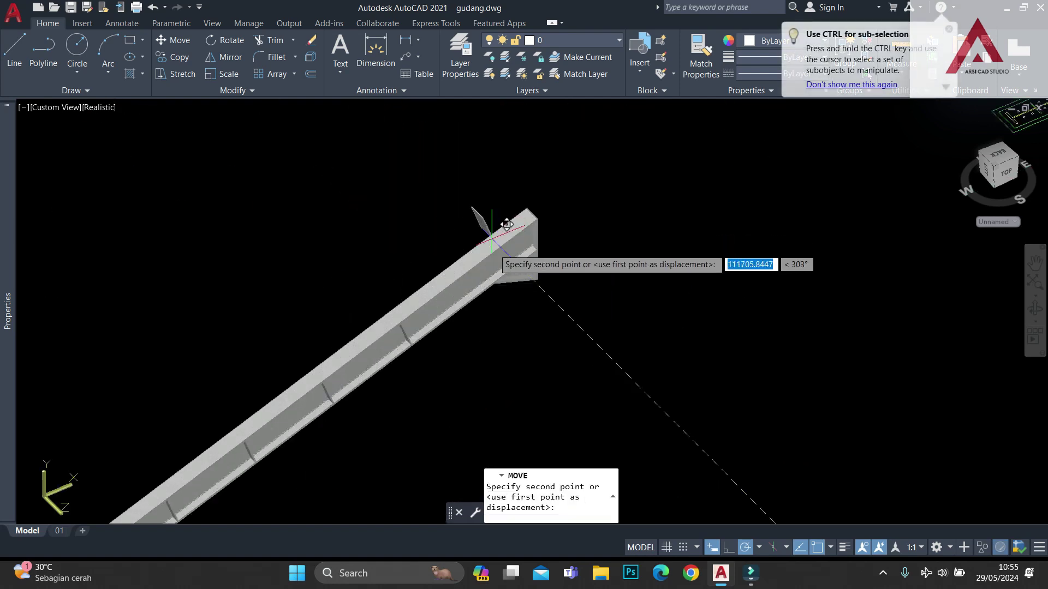
scroll(515, 278, "up", 2)
scroll(499, 256, "up", 4)
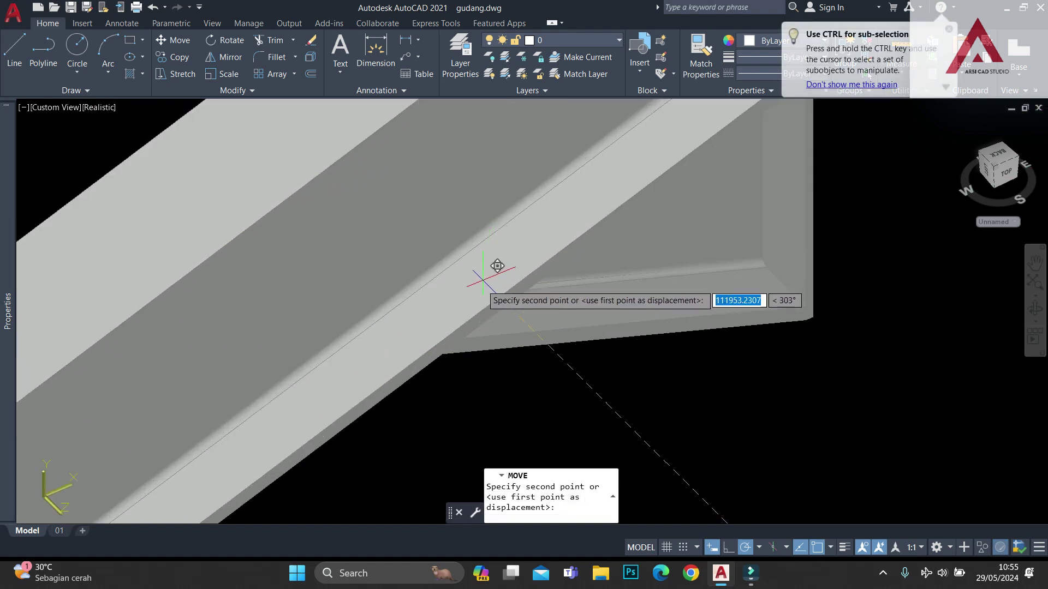
scroll(492, 281, "up", 1)
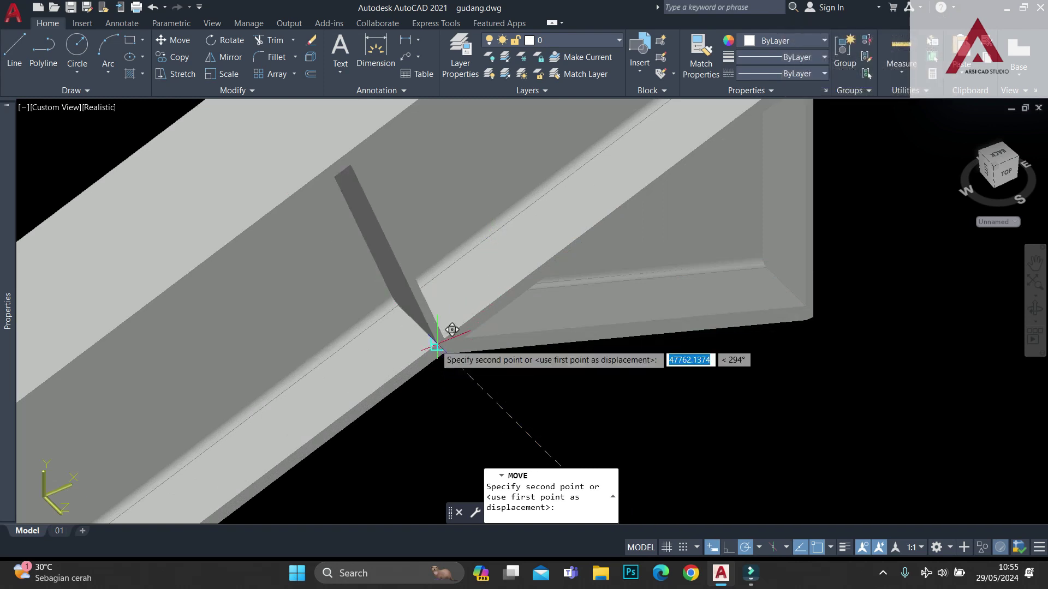
left_click(437, 347)
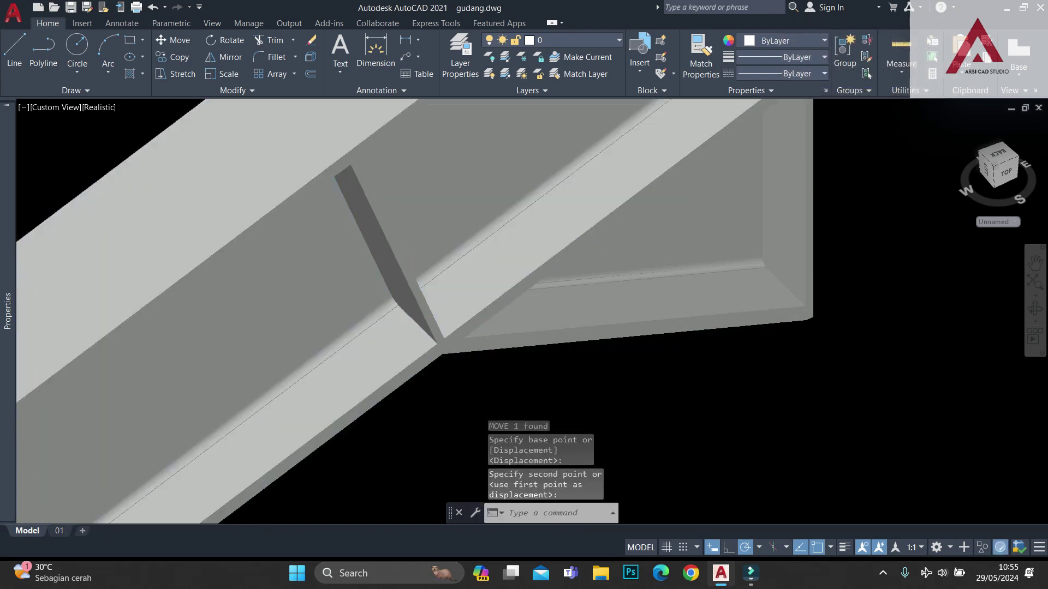
scroll(437, 347, "down", 5)
Switch the model to the Front preset view and select the half portal frame
scroll(436, 347, "down", 2)
mouse_move(437, 306)
middle_mouse_down("shift")
mouse_move(458, 262)
mouse_move(344, 299)
middle_mouse_up("shift")
type("v")
key("Return")
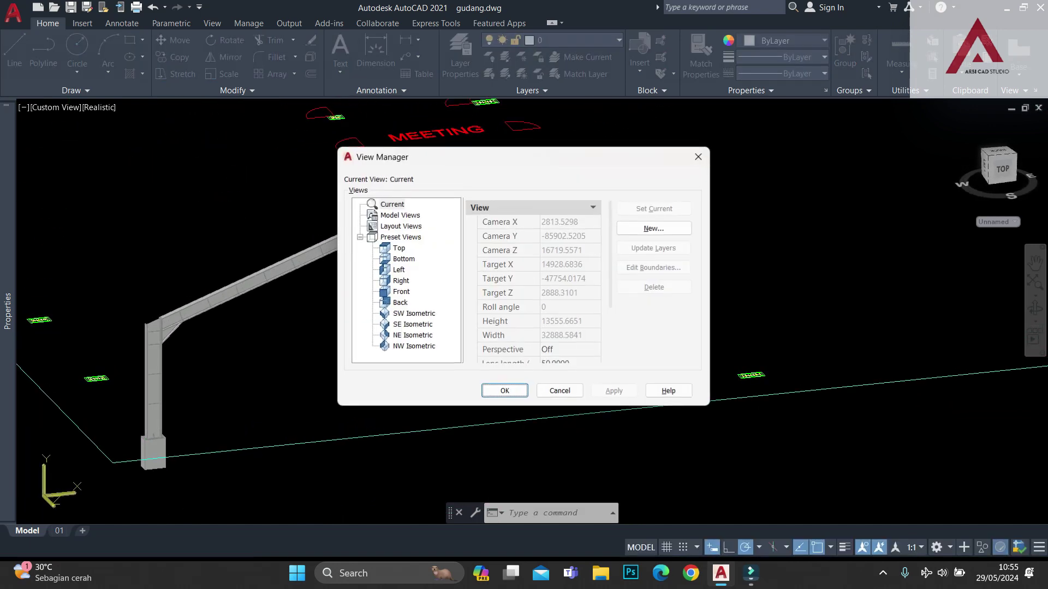
left_click(401, 291)
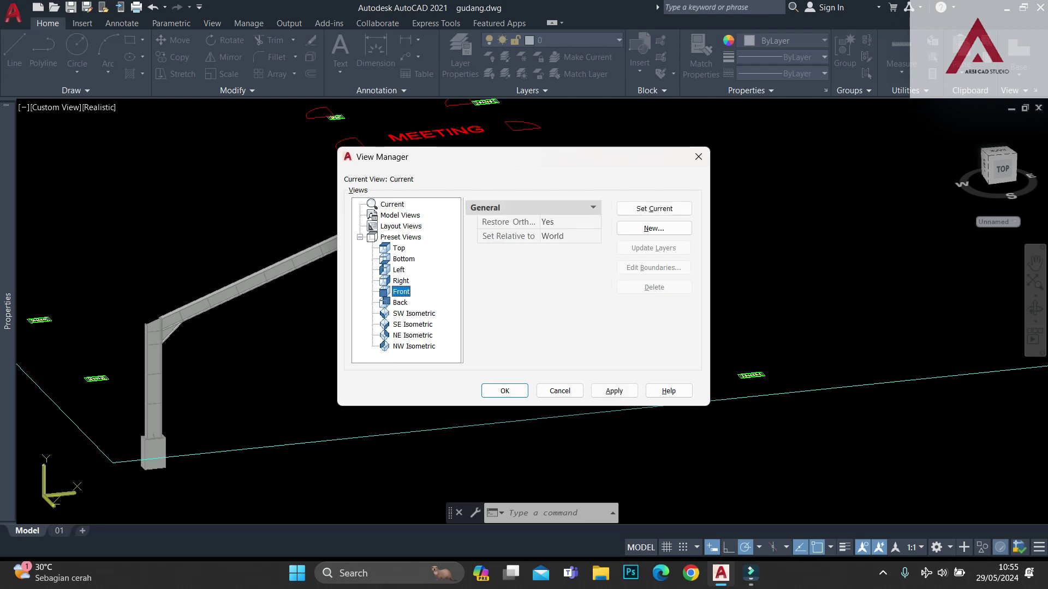
key("Return")
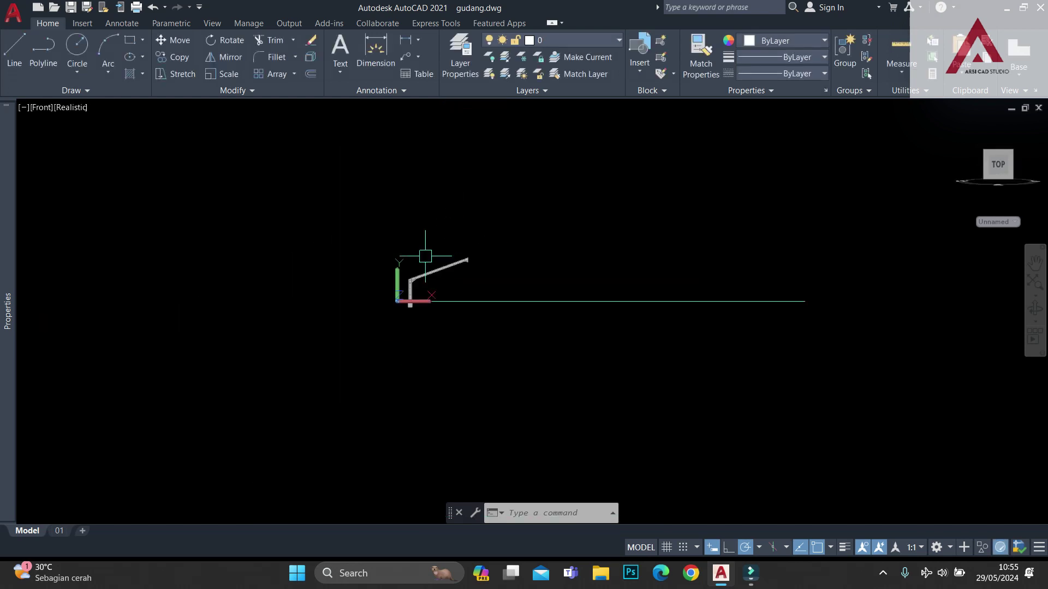
left_click(685, 456)
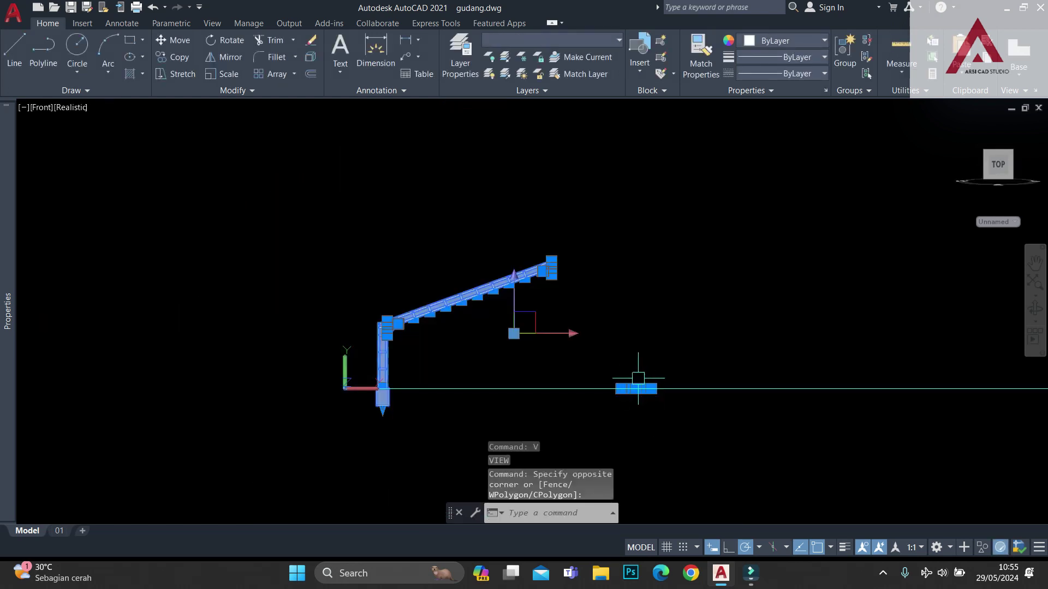
type("mi")
key("Return")
scroll(545, 283, "up", 6)
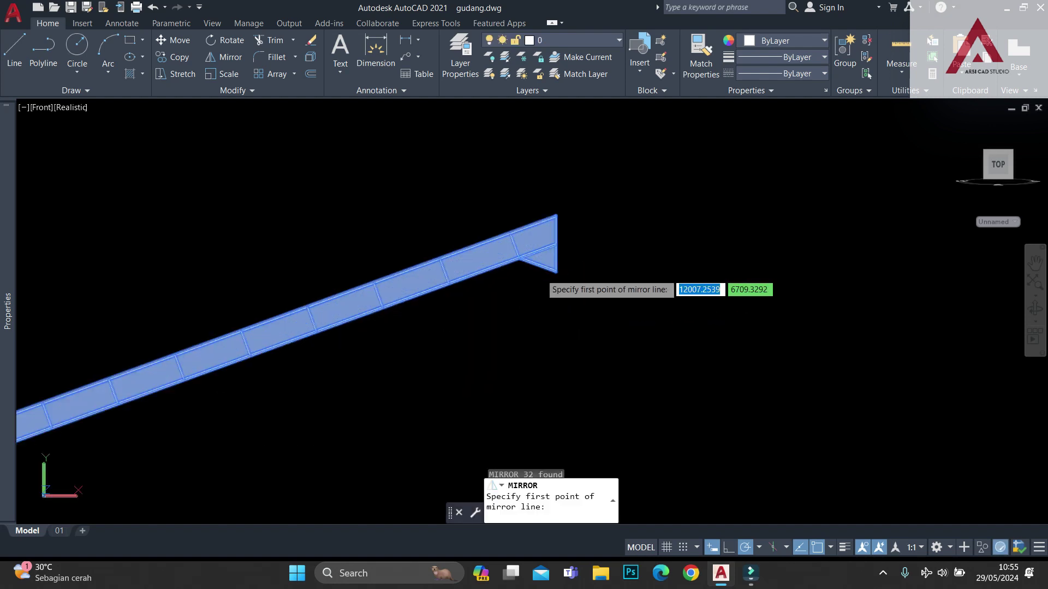
scroll(566, 272, "up", 2)
scroll(567, 271, "up", 5)
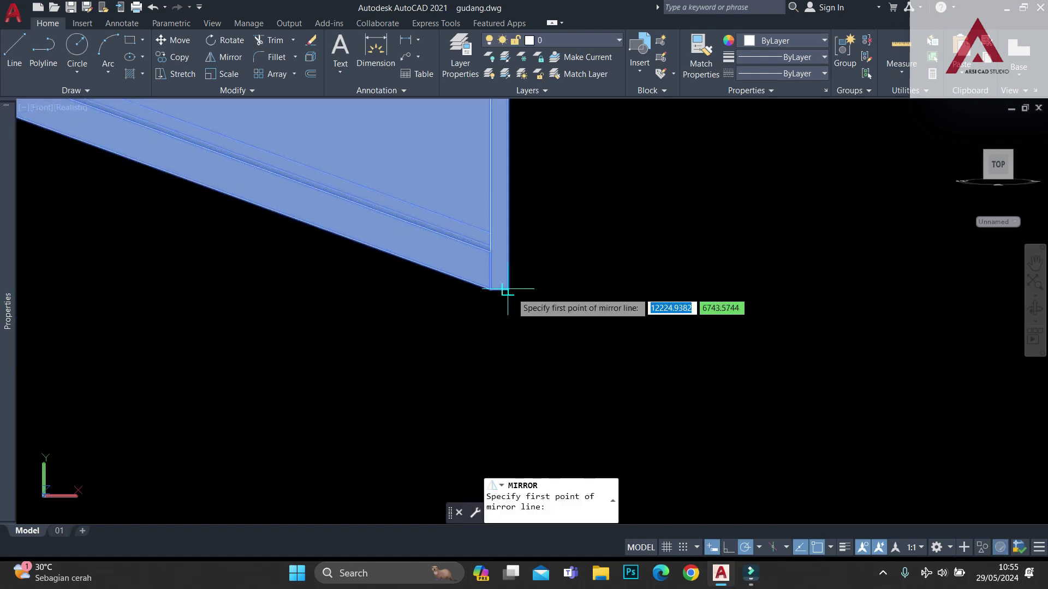
left_click(505, 290)
scroll(508, 295, "down", 4)
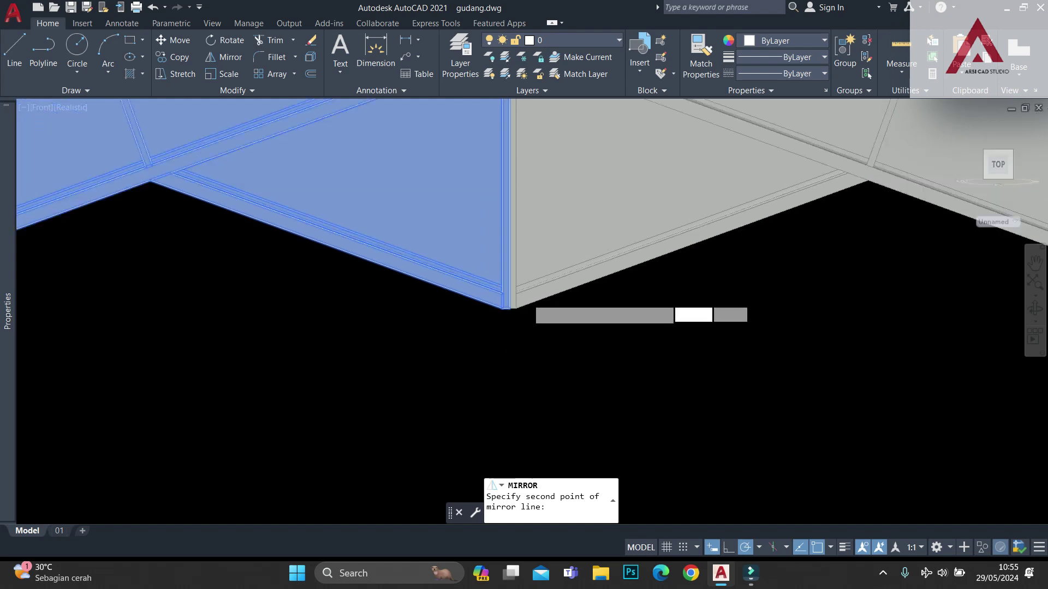
scroll(510, 278, "down", 3)
key("Escape")
left_click(618, 196)
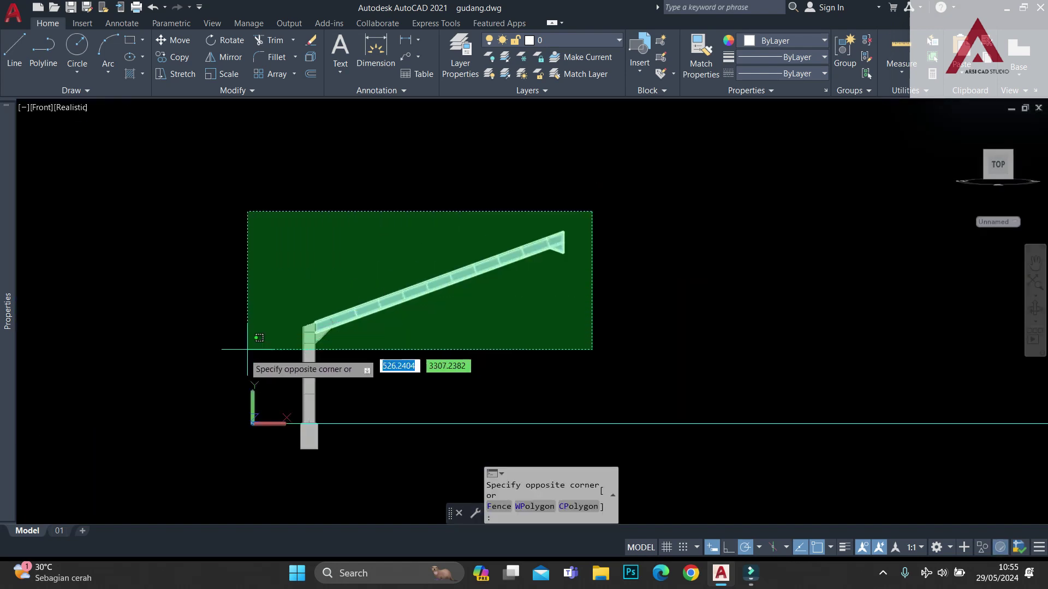
left_click(246, 363)
scroll(307, 353, "up", 5)
scroll(253, 323, "down", 5)
left_click(277, 321)
left_click(322, 404)
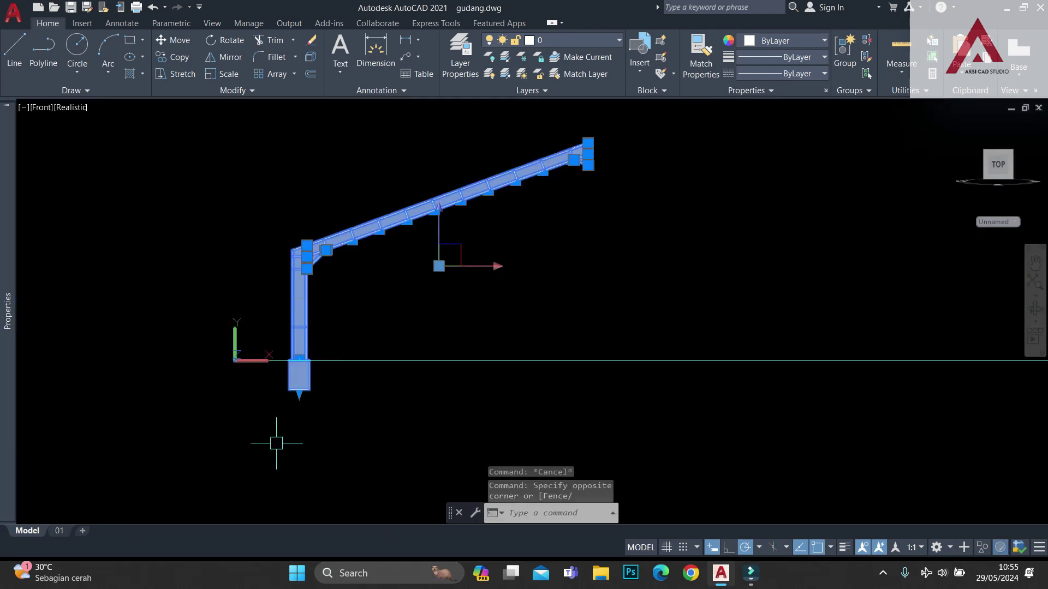
left_click(276, 415)
left_click(386, 199)
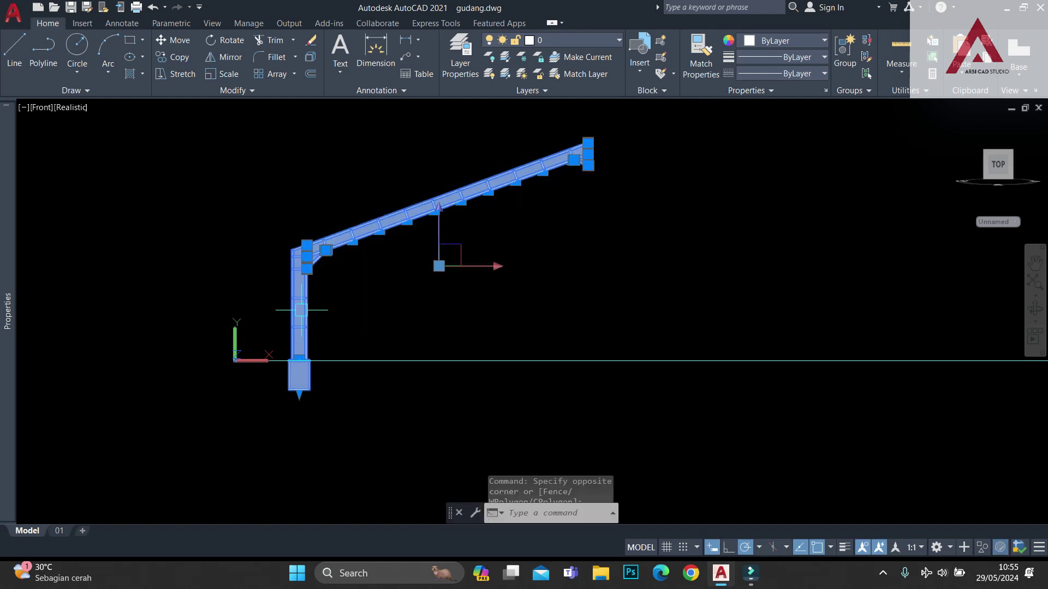
scroll(279, 339, "up", 5)
middle_click_drag(278, 339, 382, 273, "shift")
scroll(328, 327, "down", 3)
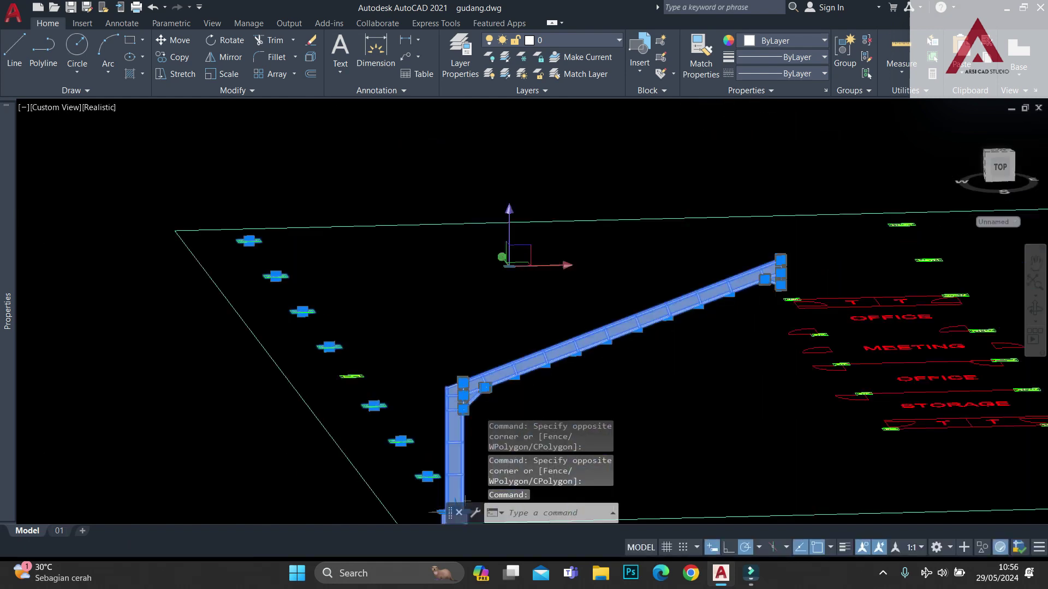
left_click(379, 361)
left_click(300, 458)
left_click(356, 173)
left_click(176, 440)
scroll(389, 245, "down", 4)
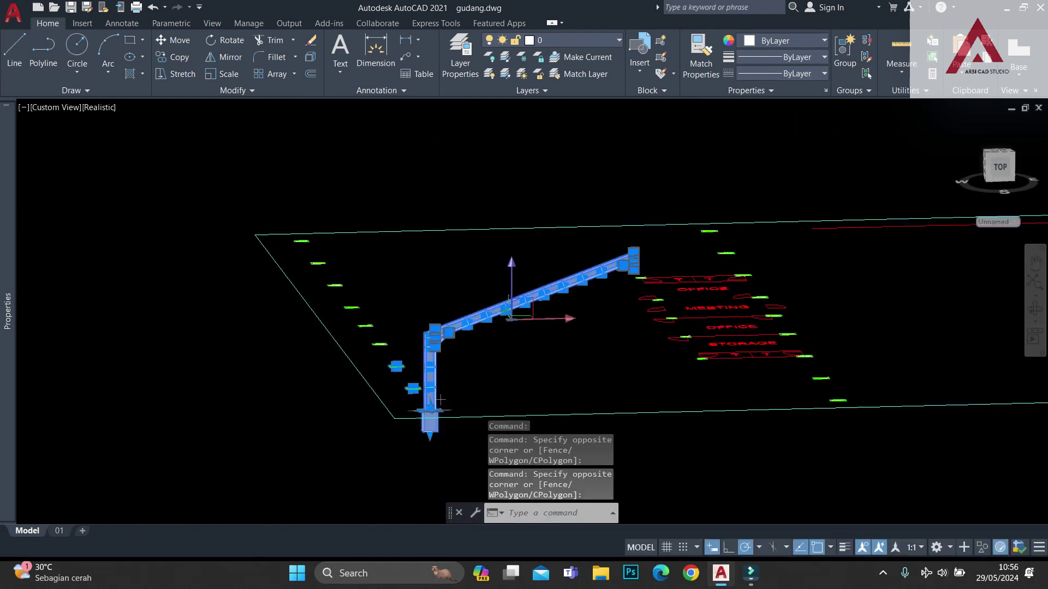
scroll(425, 336, "up", 5)
left_click(423, 251)
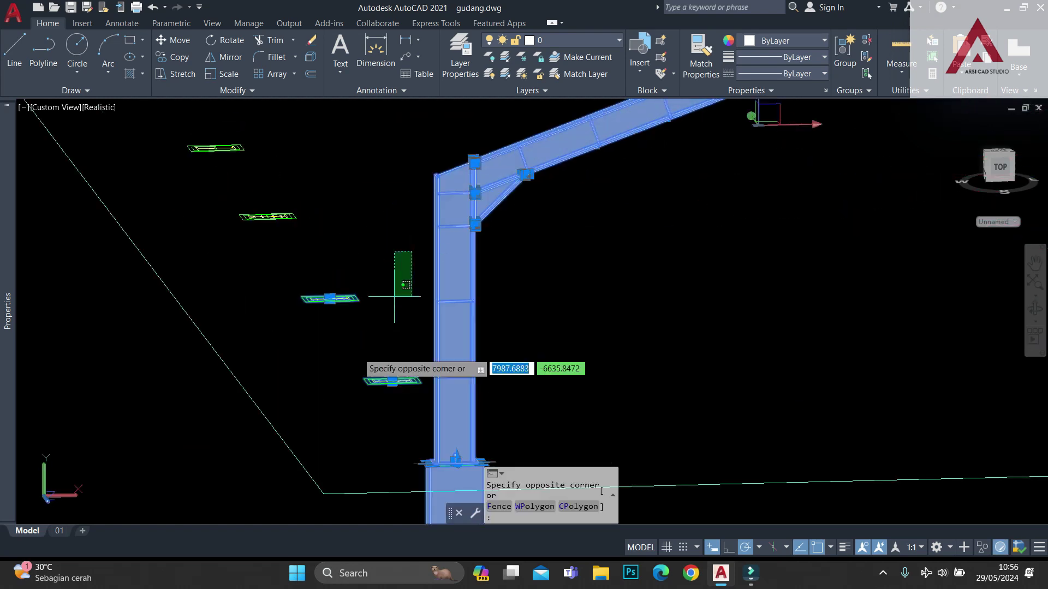
left_click(254, 449)
scroll(439, 454, "up", 4)
scroll(461, 420, "up", 5)
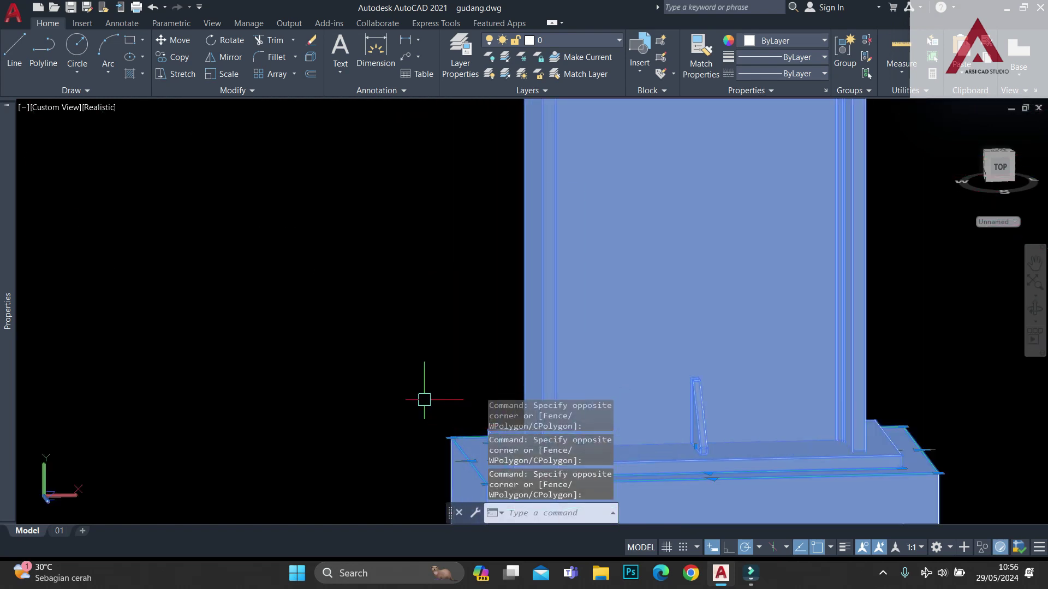
scroll(451, 465, "up", 3)
scroll(412, 376, "down", 3)
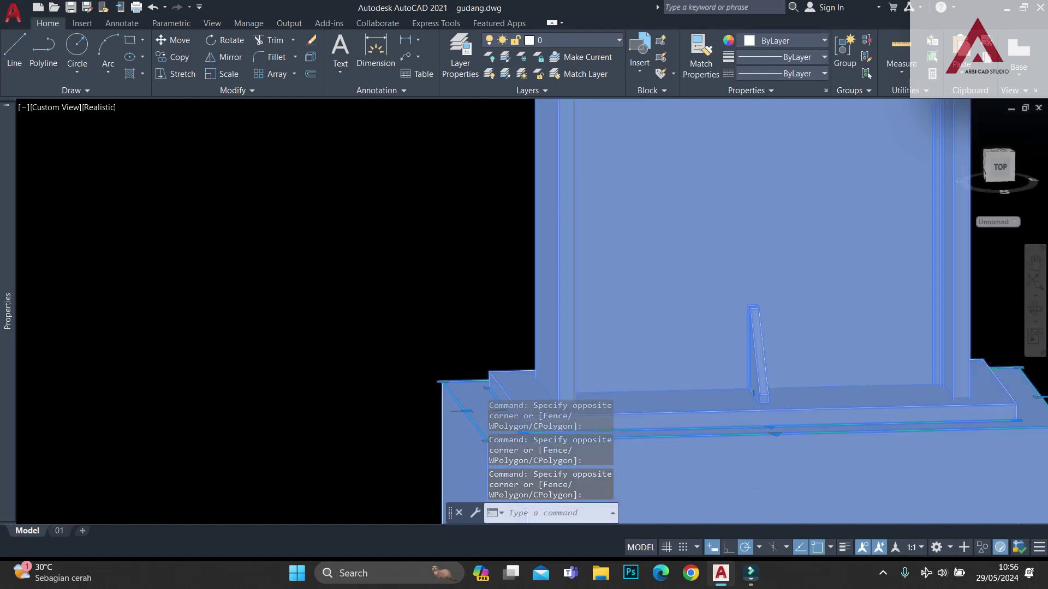
scroll(825, 409, "down", 2)
left_click(812, 413)
left_click(812, 413)
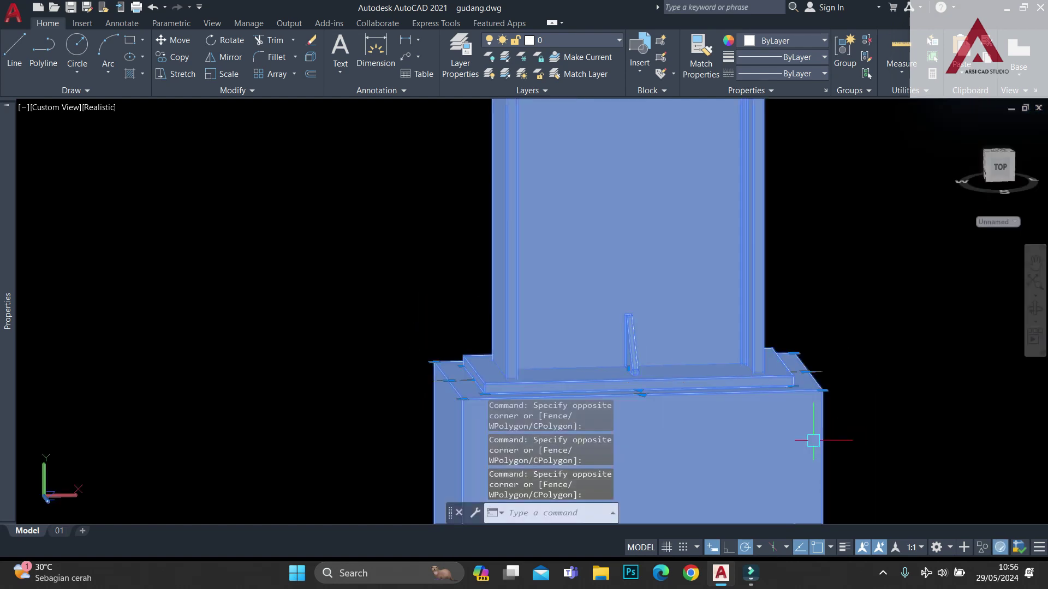
scroll(467, 363, "down", 3)
scroll(446, 353, "down", 2)
scroll(507, 350, "down", 2)
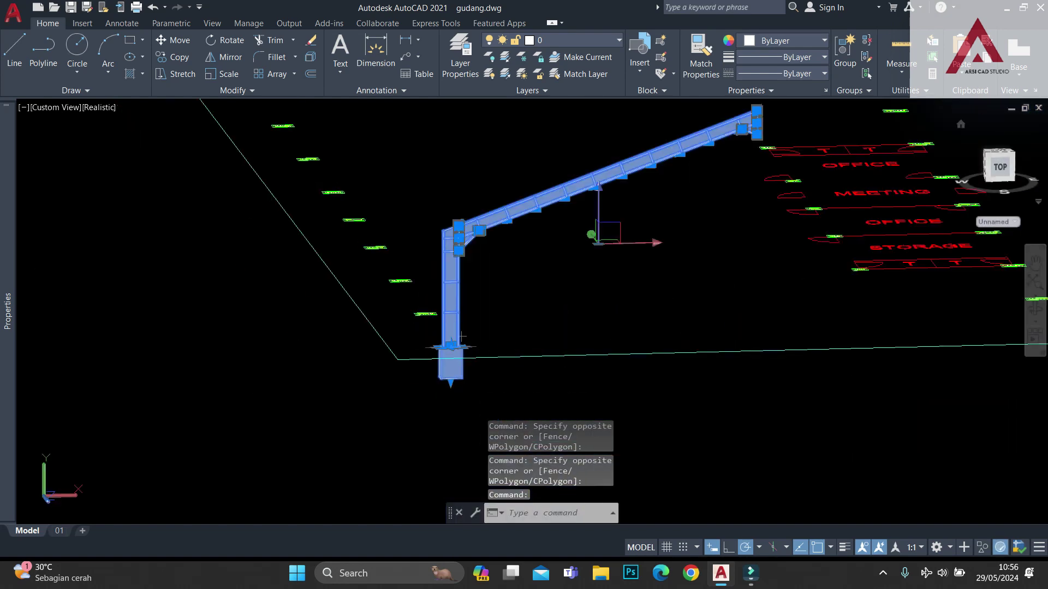
left_click(999, 183)
type("B")
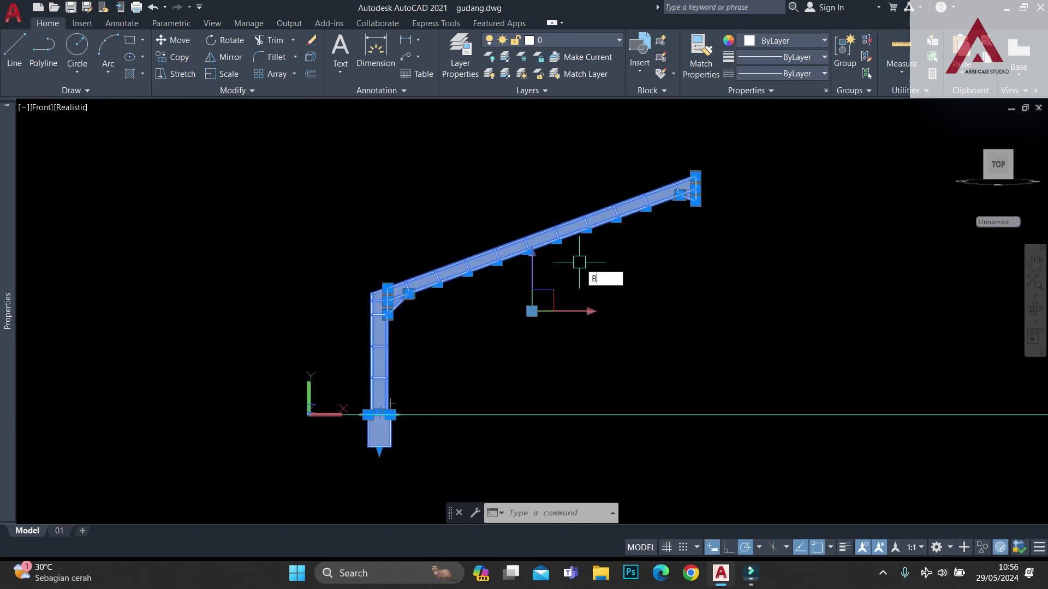
Define the half frame as block RAFTER 1 with its base point at the column base
key("Return")
type("RAFTER 1")
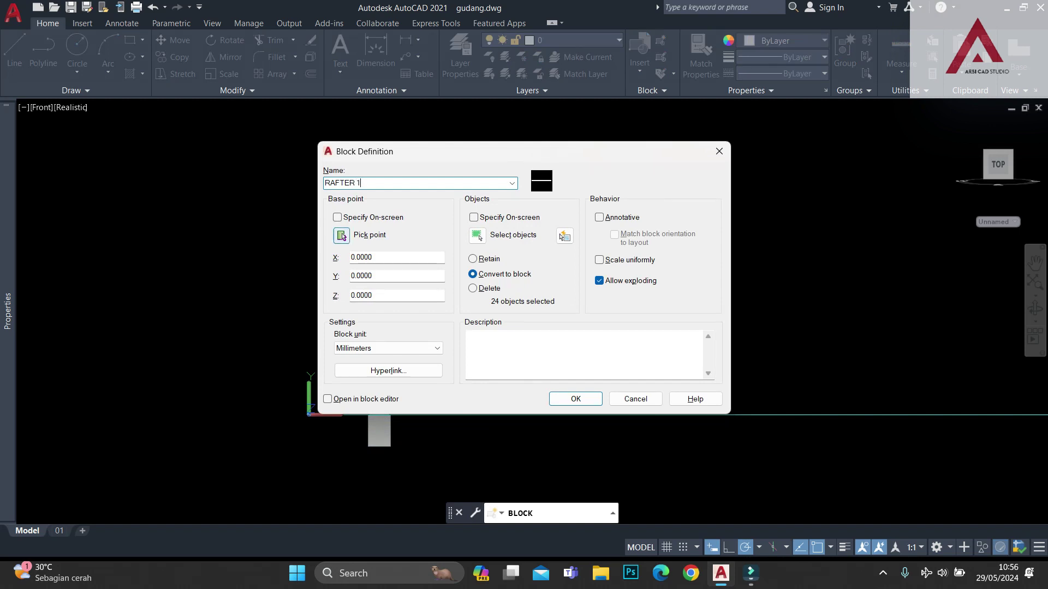
left_click(341, 235)
left_click(352, 446)
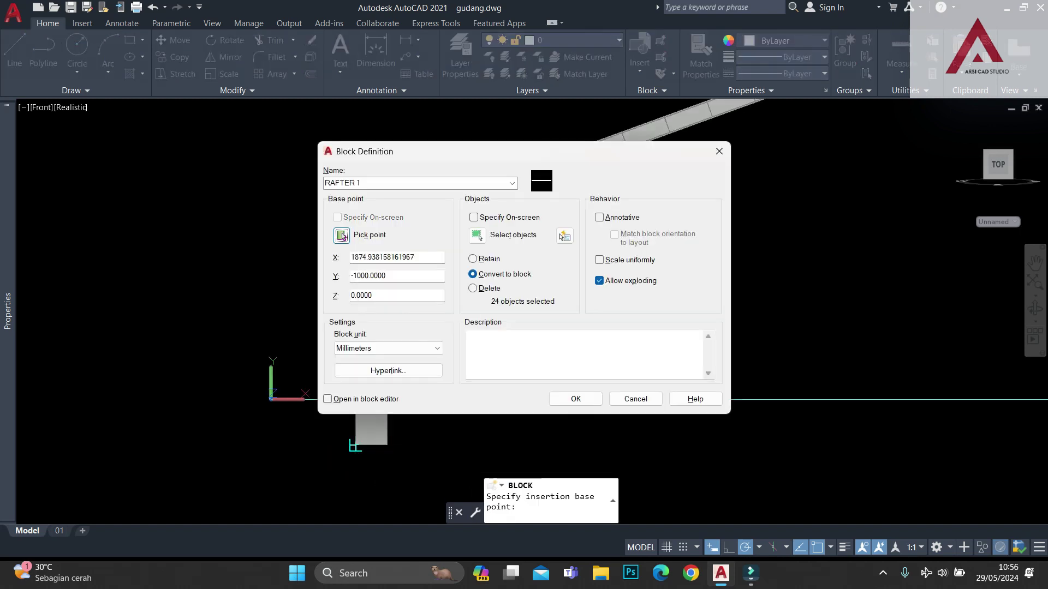
key("Return")
Mirror RAFTER 1 about a vertical line through the ridge, keeping the original half
left_click(566, 222)
scroll(716, 200, "up", 5)
type("MI")
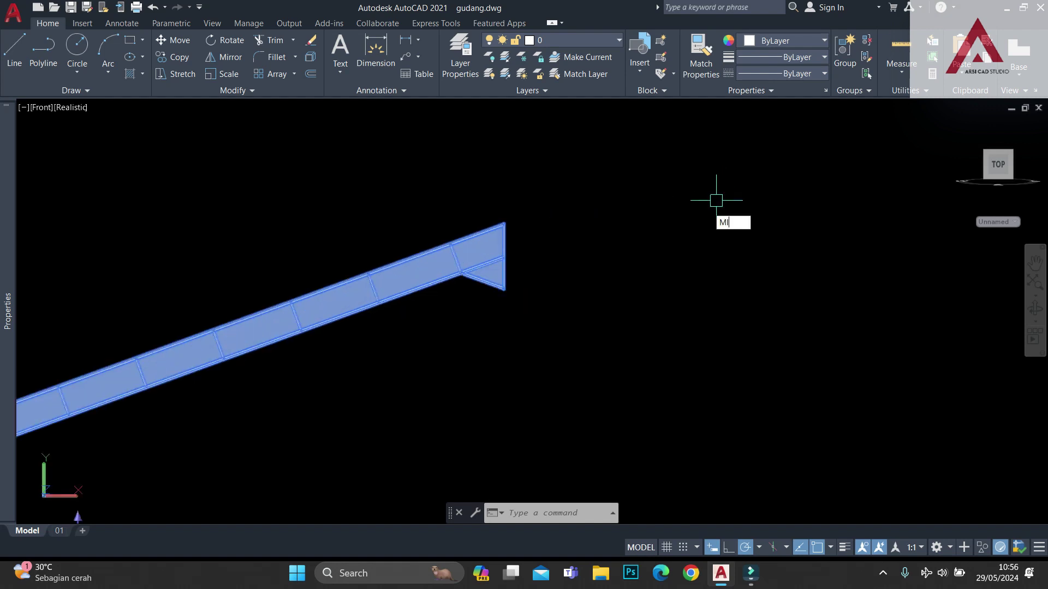
key("Return")
scroll(494, 299, "up", 3)
scroll(490, 266, "up", 2)
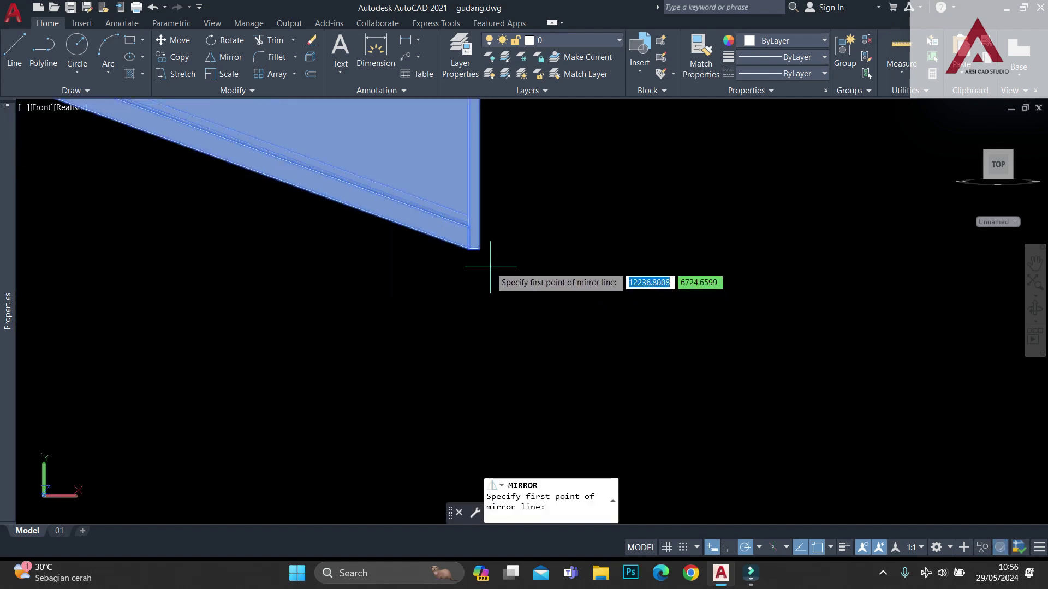
left_click(477, 249)
scroll(479, 262, "down", 3)
left_click(479, 276)
key("Return")
scroll(519, 218, "down", 3)
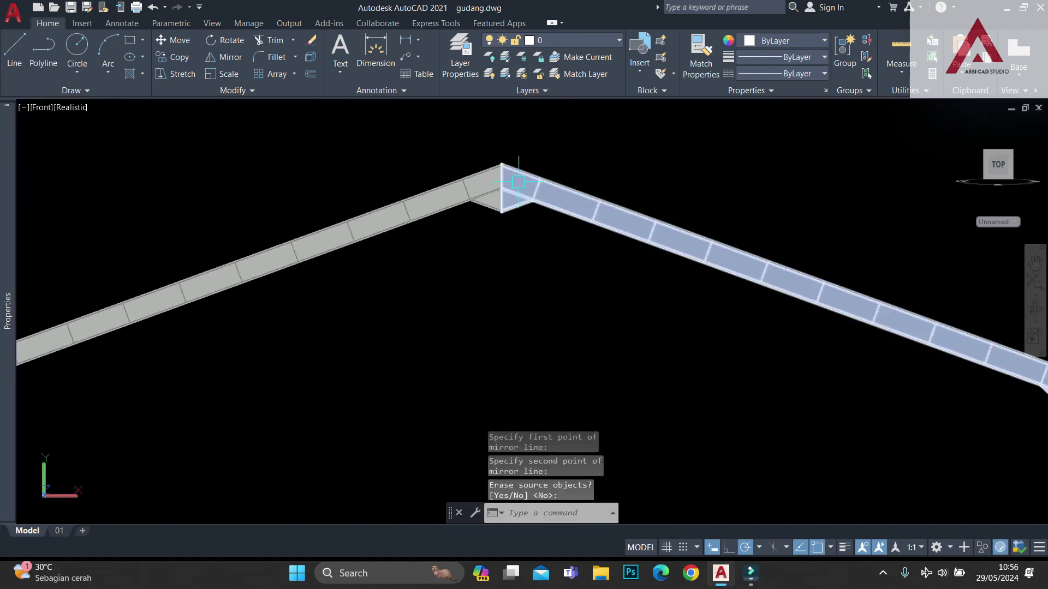
key("Return")
left_click(537, 194)
left_click(409, 203)
type("C")
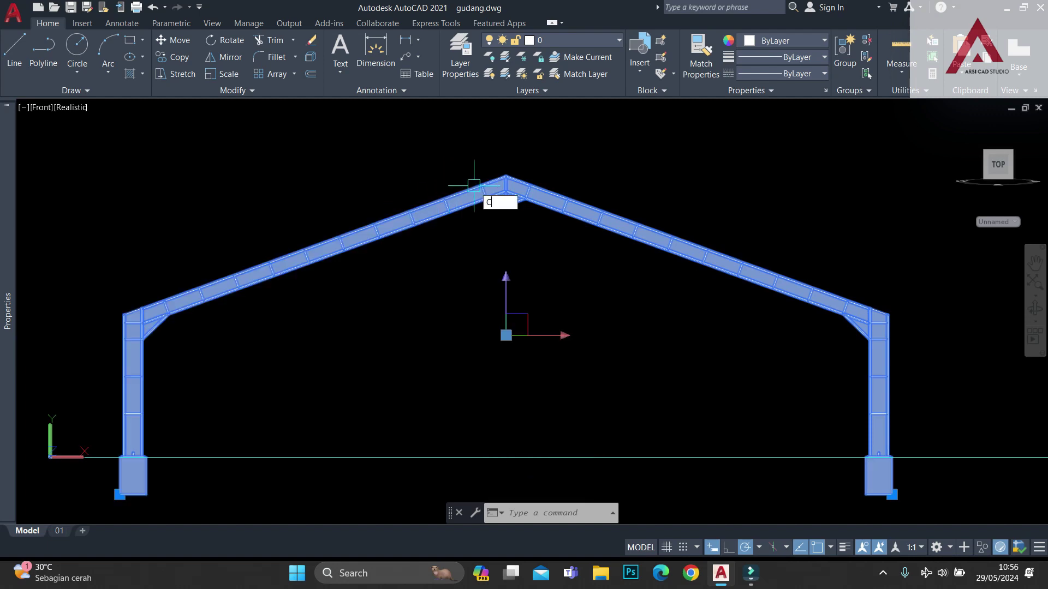
Copy the portal frame from its column base as an array of 10 frames at 6000 spacing
type("o")
key("Return")
middle_click_drag(474, 189, 461, 207, "shift")
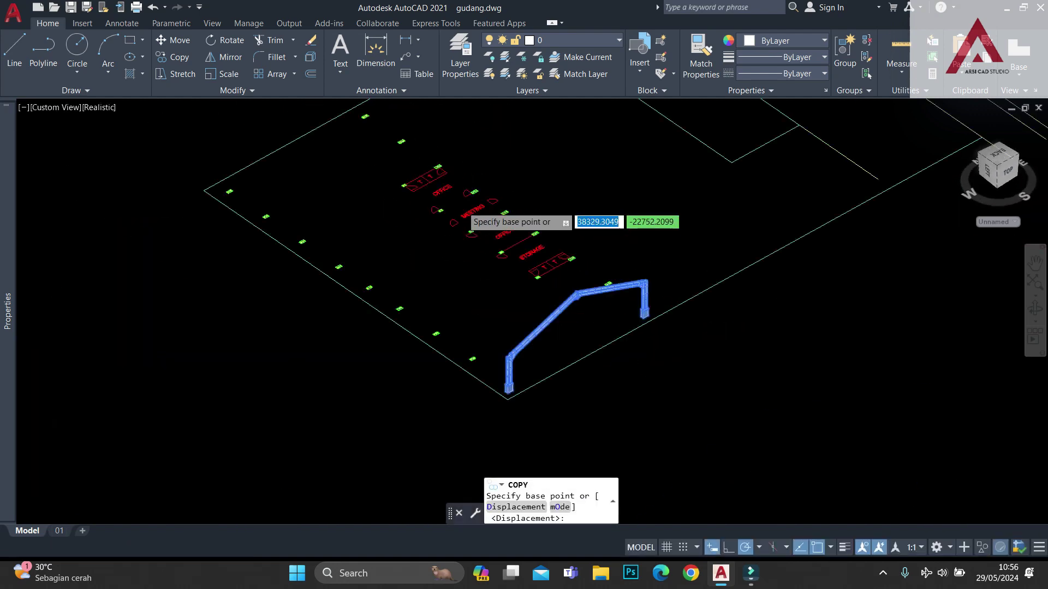
scroll(541, 390, "up", 1)
scroll(449, 415, "up", 4)
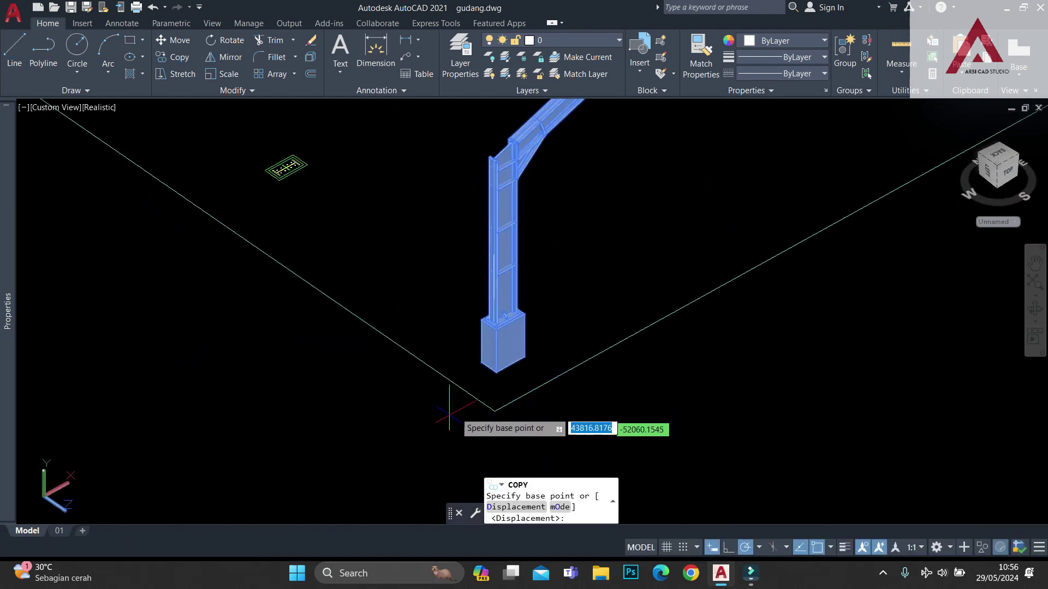
left_click(495, 411)
type("a")
key("Return")
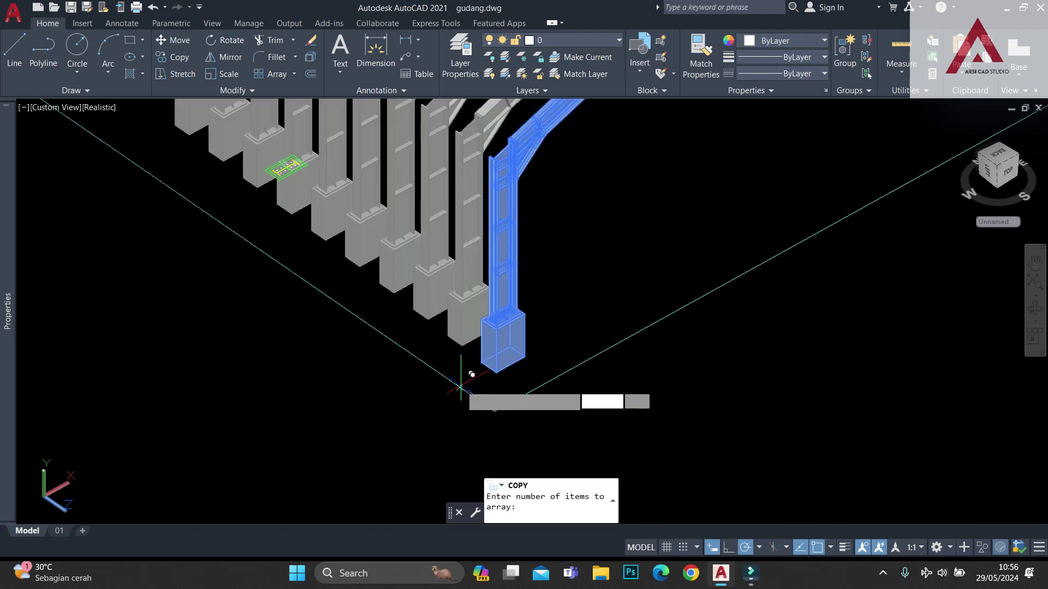
type("10")
key("Return")
type("6000")
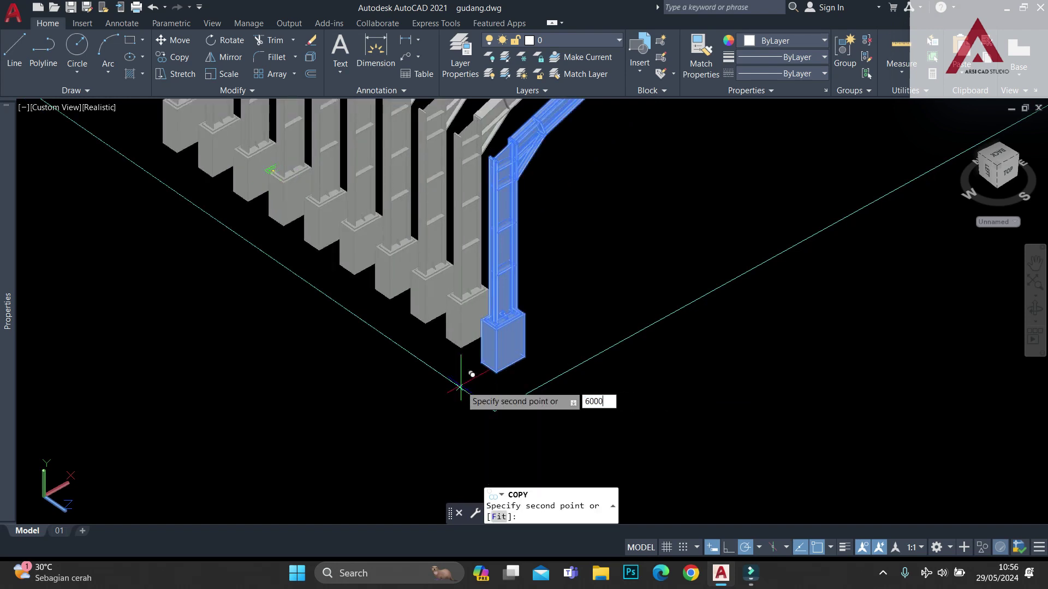
key("Return")
key("Escape")
Select five frames at the near end and delete them
scroll(438, 367, "down", 5)
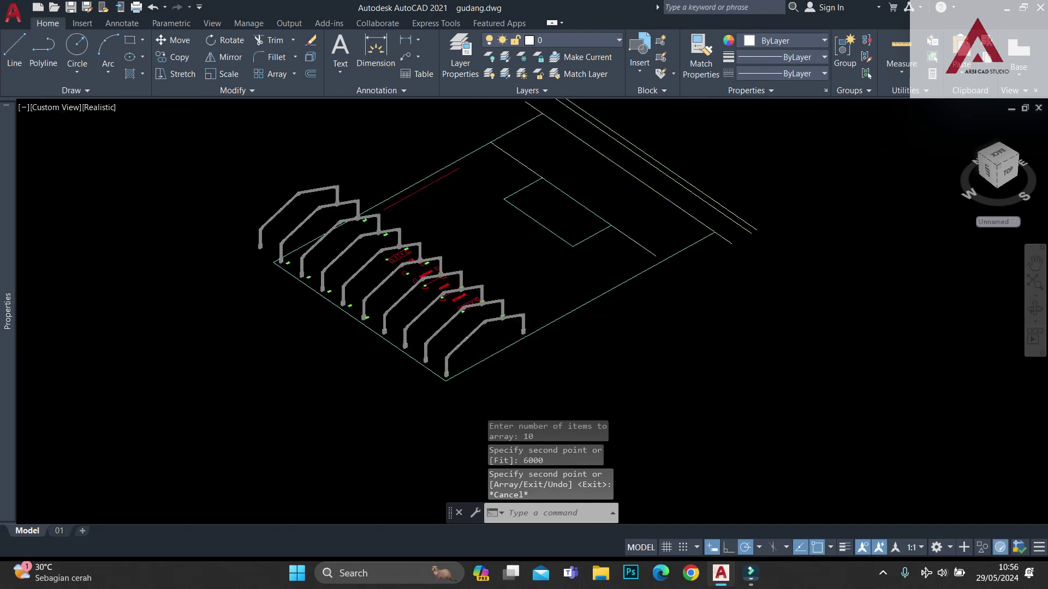
scroll(287, 225, "up", 3)
scroll(305, 232, "up", 3)
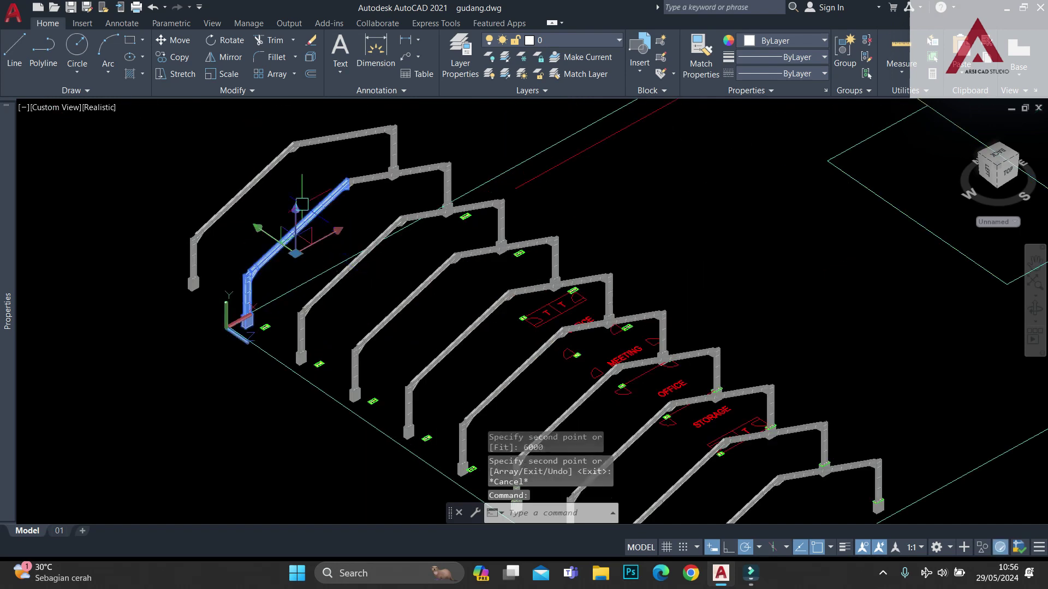
left_click(264, 143)
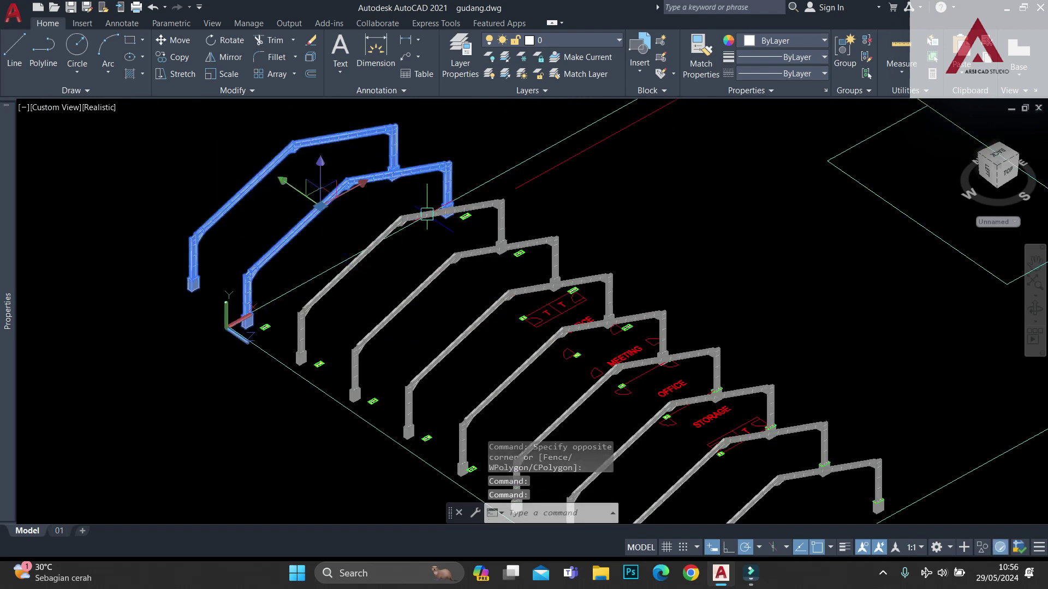
left_click(466, 256)
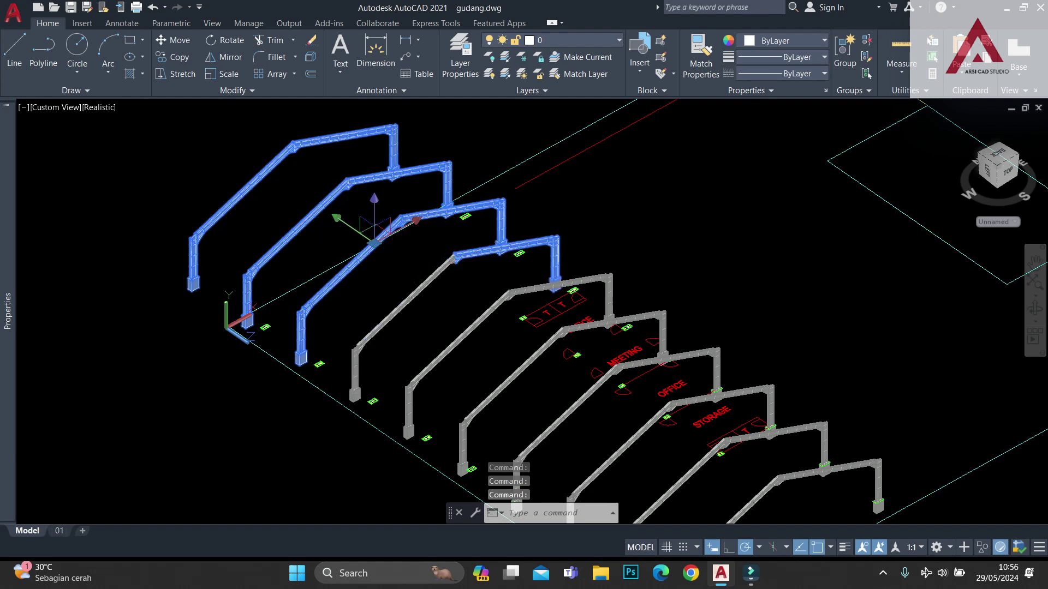
left_click(534, 281)
left_click(464, 315)
left_click(464, 347)
key("Delete")
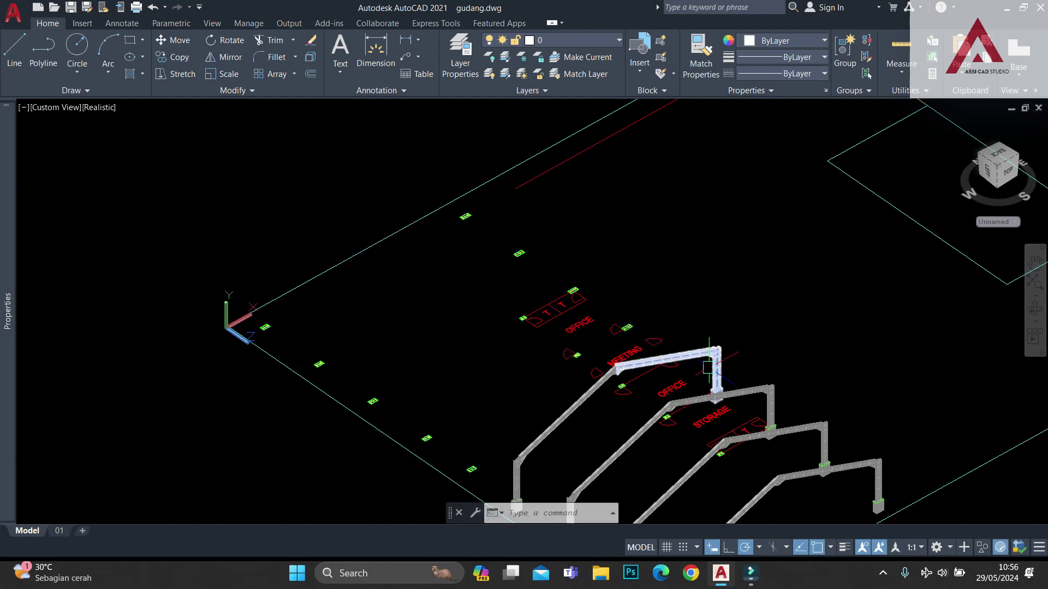
Deselect the front frame and erase the other three selected frames
scroll(702, 354, "down", 5)
scroll(666, 374, "up", 3)
scroll(737, 375, "up", 3)
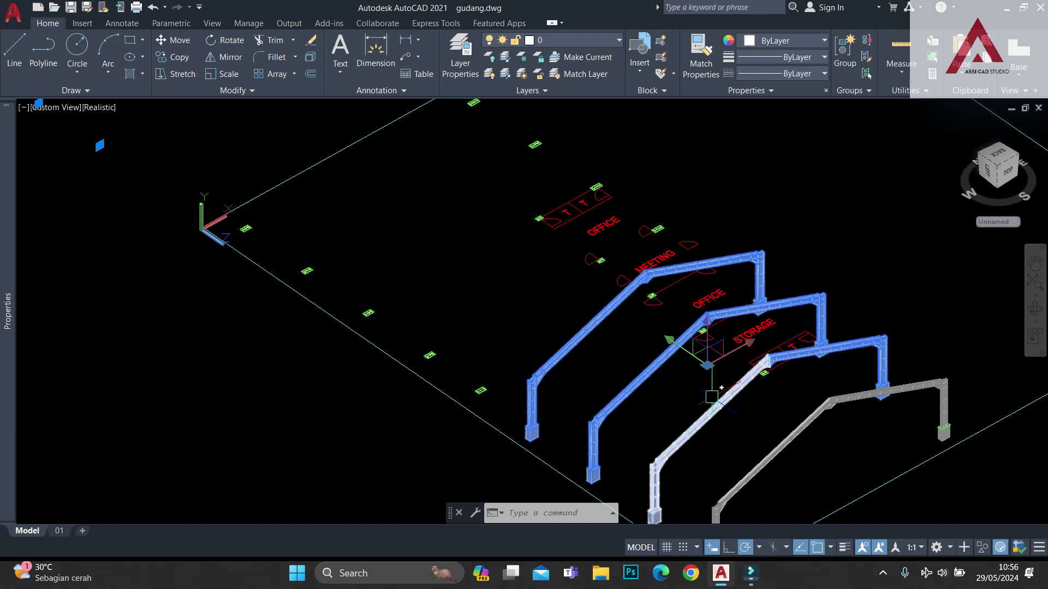
scroll(811, 417, "down", 4)
scroll(770, 404, "up", 4)
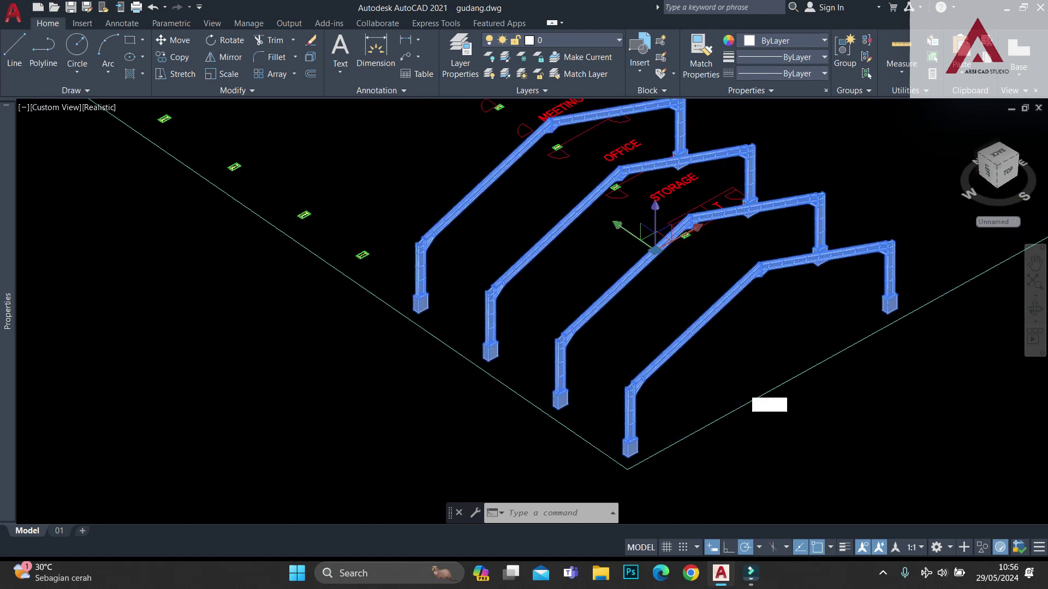
scroll(769, 404, "down", 3)
scroll(769, 403, "down", 1)
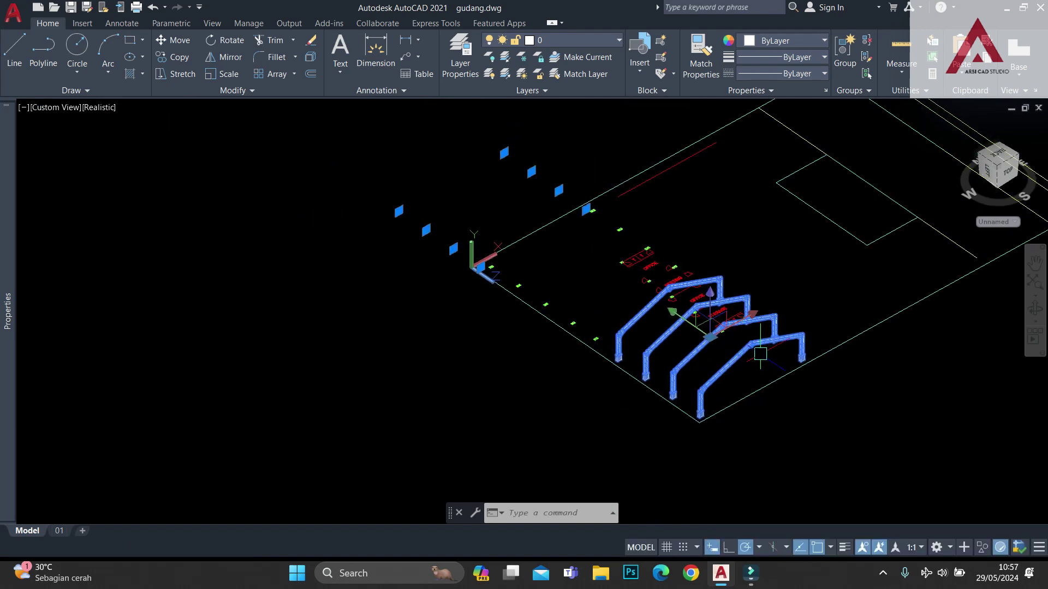
scroll(760, 354, "up", 2)
left_click(746, 340, "shift")
key("Return")
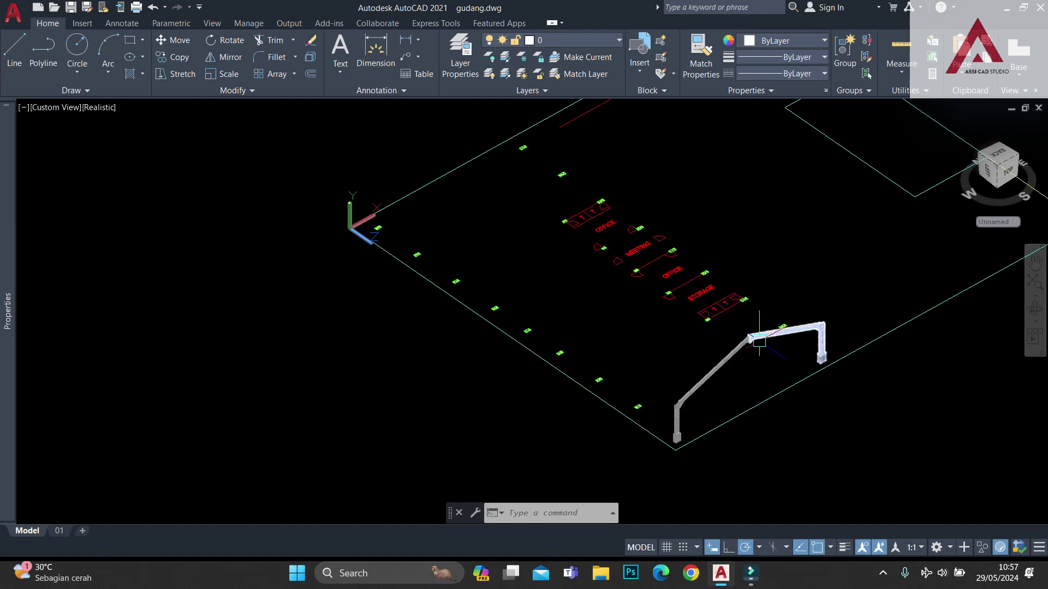
Select the remaining frame, bring it into closer view, then clear the selection
left_click(804, 327)
left_click(820, 339)
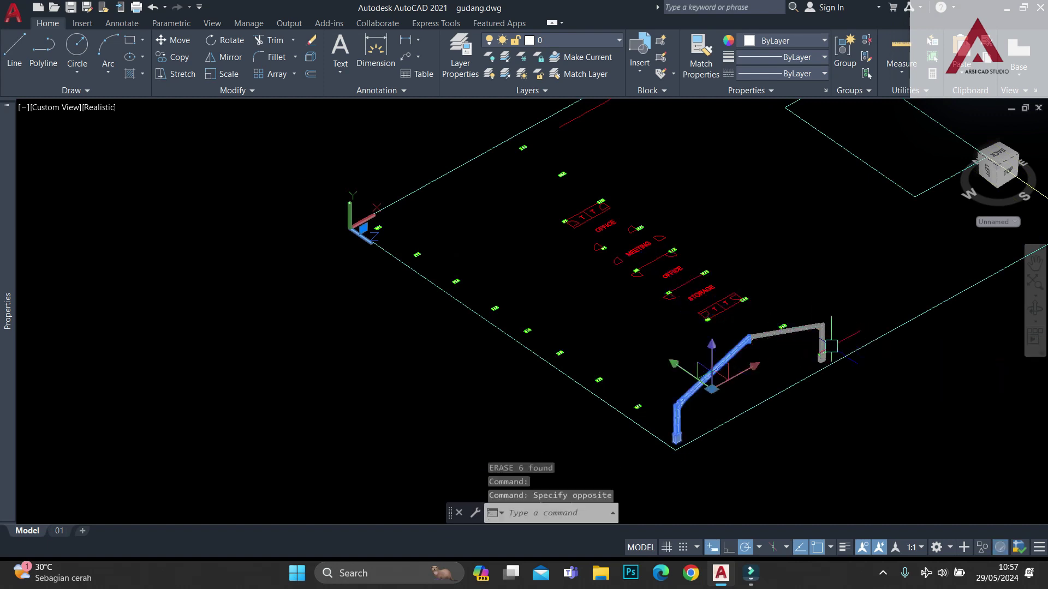
scroll(677, 475, "up", 3)
middle_click_drag(677, 475, 631, 319)
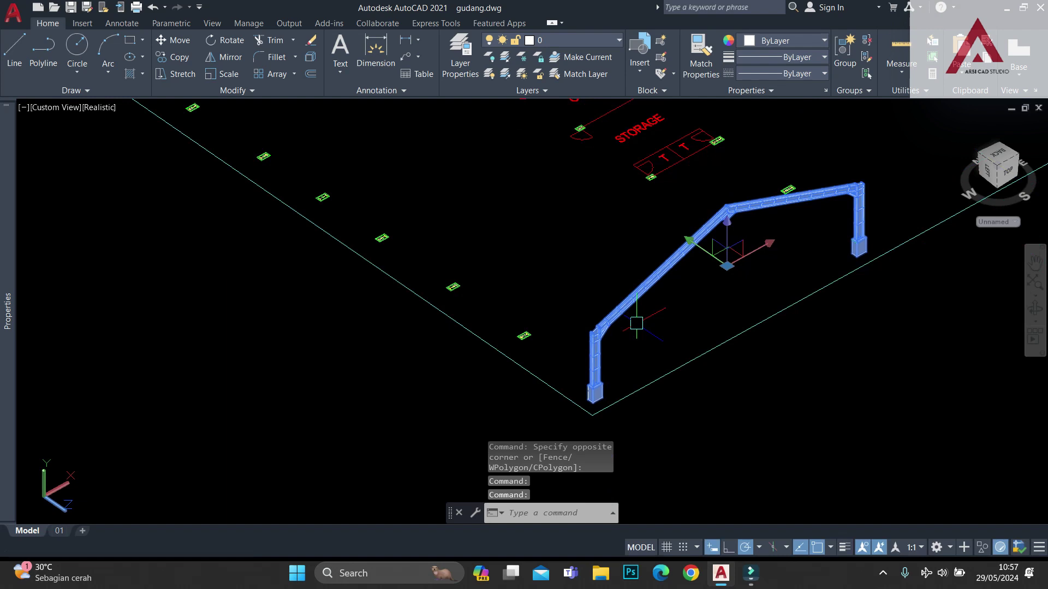
key("Escape")
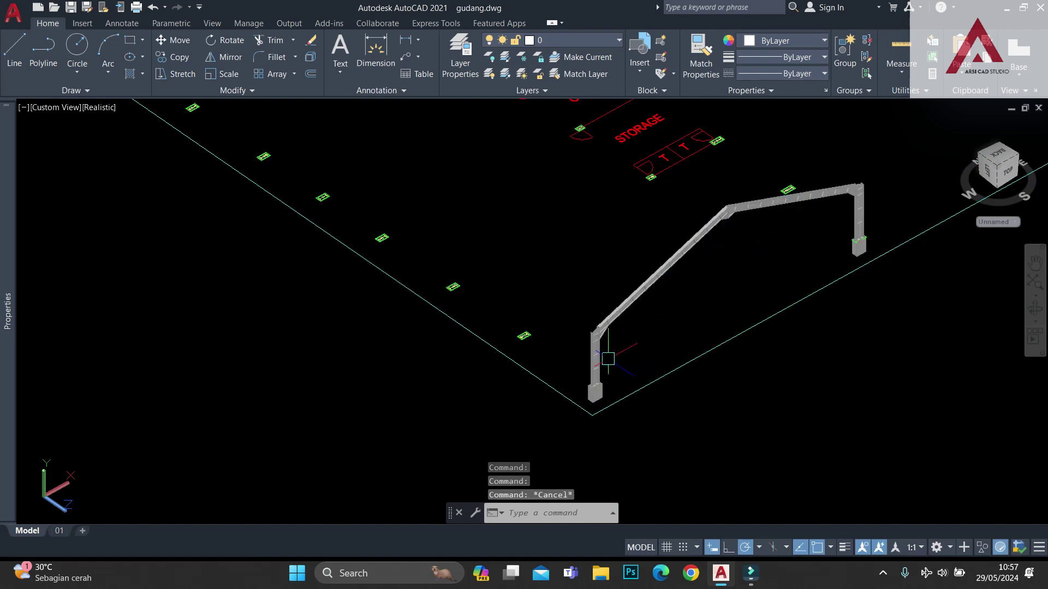
Set the UCS origin at the frame's column base corner
scroll(620, 415, "up", 2)
scroll(620, 420, "up", 3)
type("ucs")
key("Return")
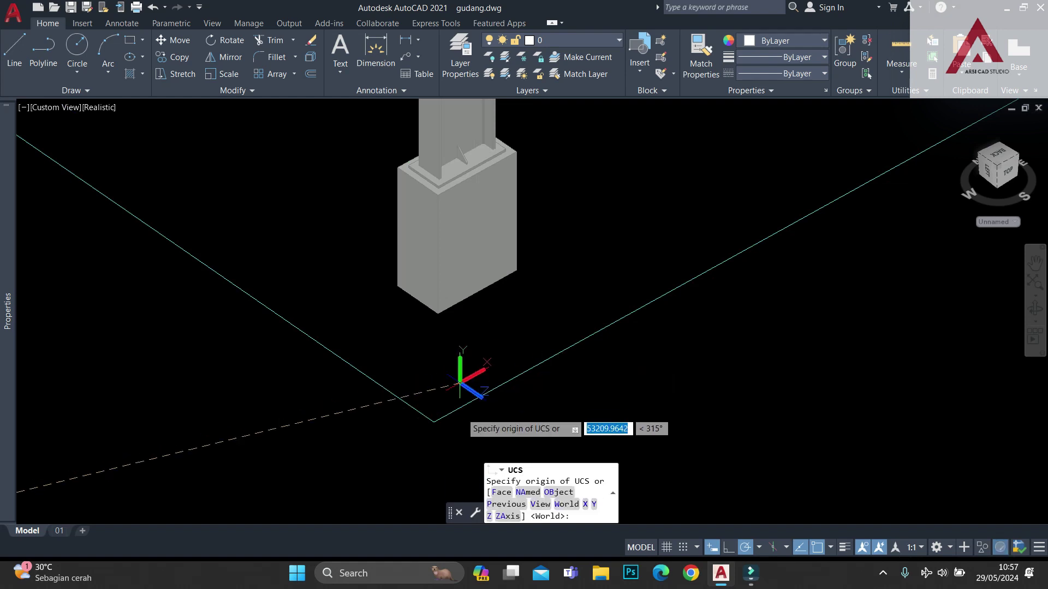
left_click(433, 422)
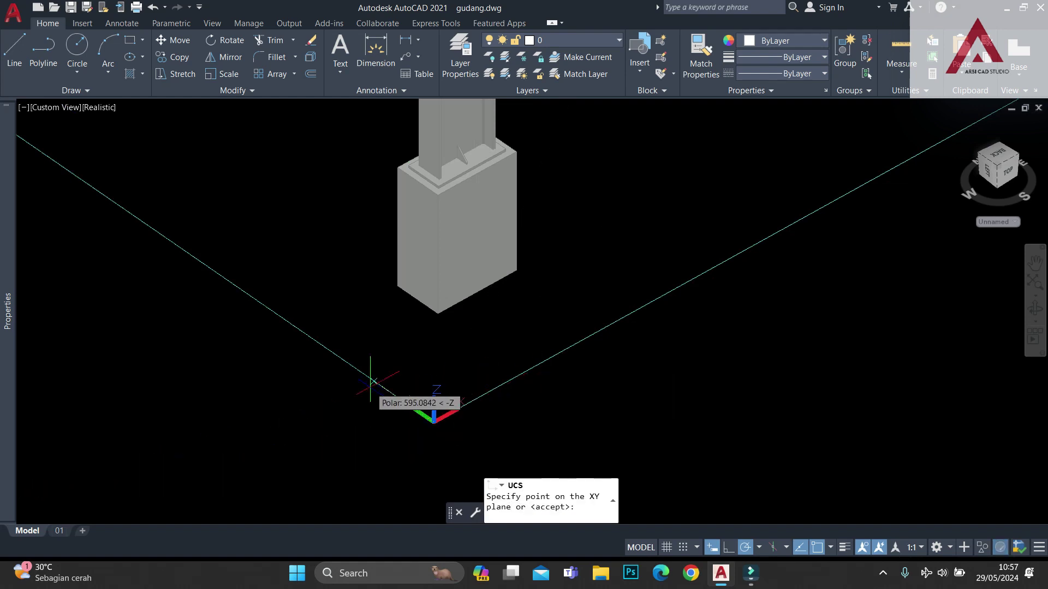
key("Return")
Array the portal frame into three copies spaced 6000 apart
scroll(370, 381, "down", 5)
middle_click_drag(633, 182, 538, 285)
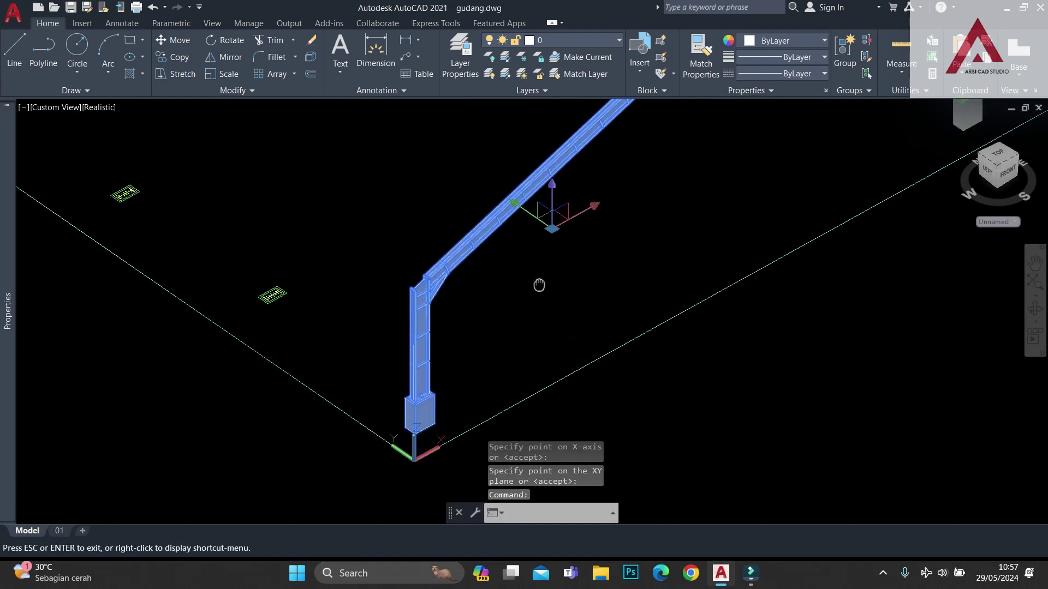
scroll(539, 285, "up", 3)
key("Escape")
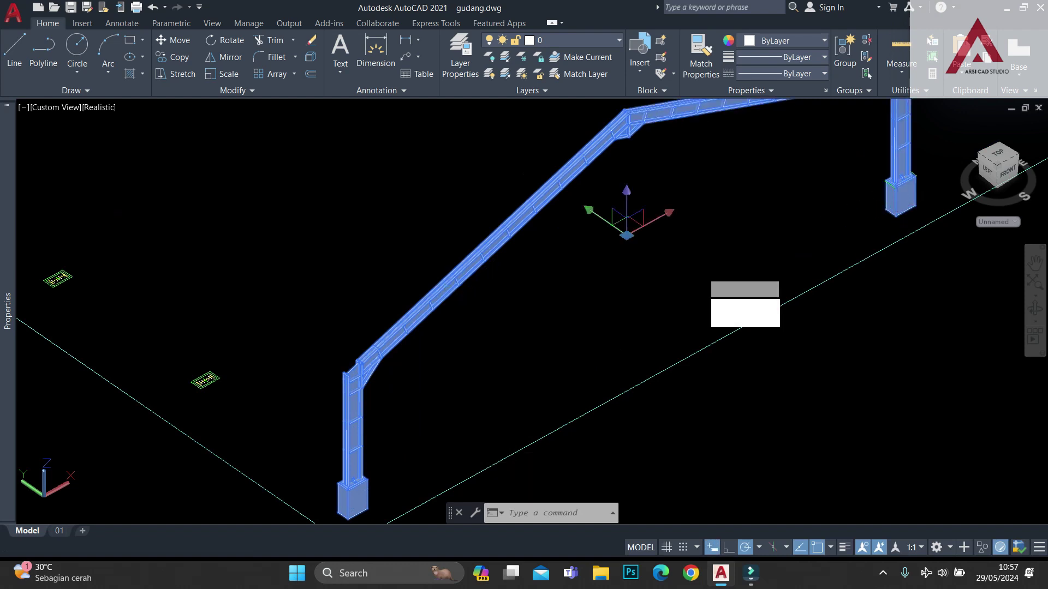
key("Return")
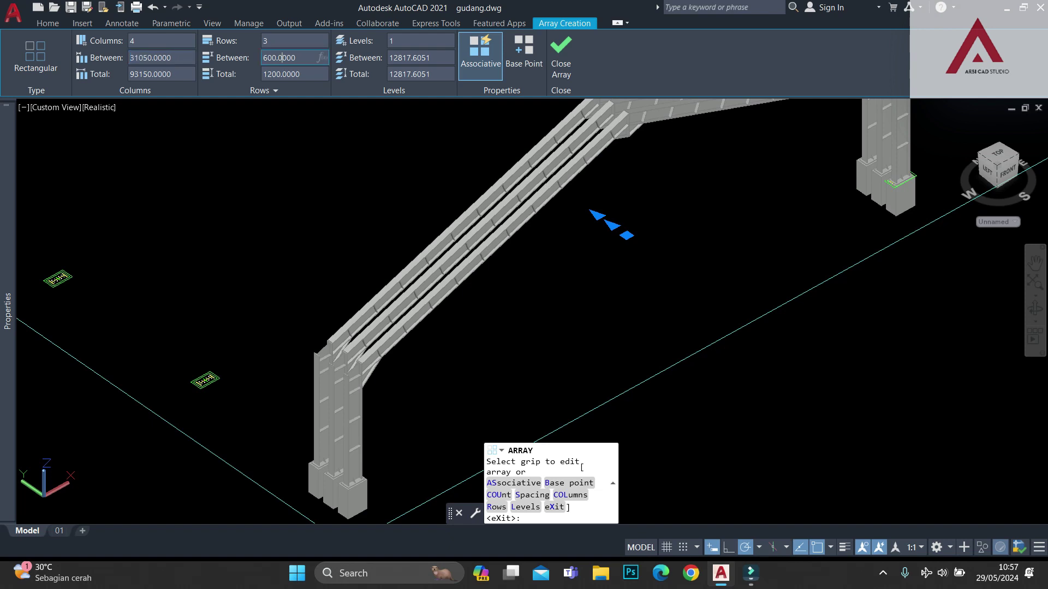
type("6000.0000")
key("Return")
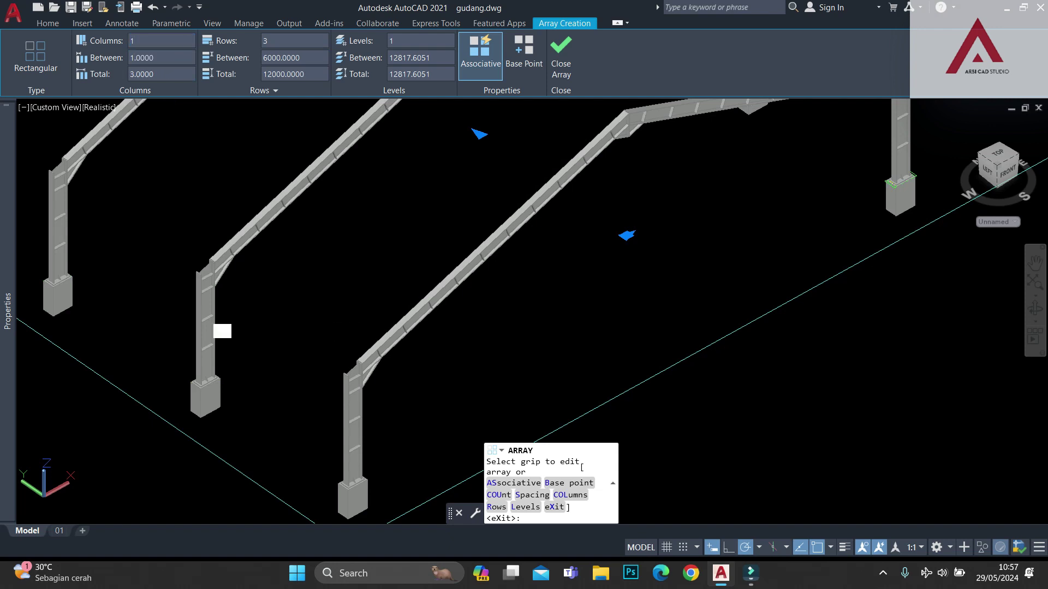
key("Escape")
Select the frame array, clear the selection, and open the views list with V
scroll(582, 467, "down", 3)
scroll(385, 356, "up", 2)
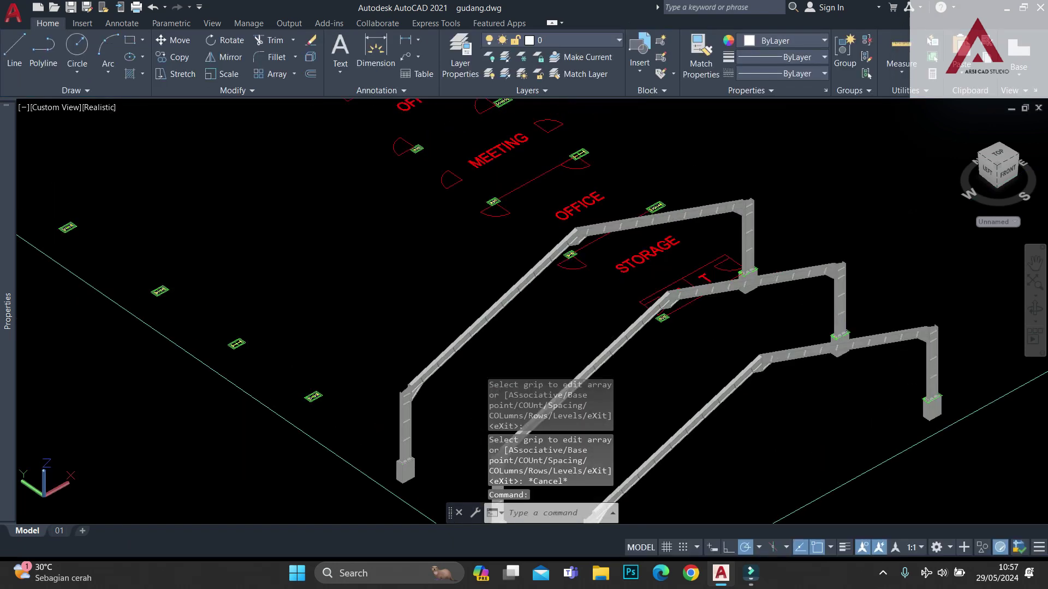
left_click(483, 307)
left_click(469, 341)
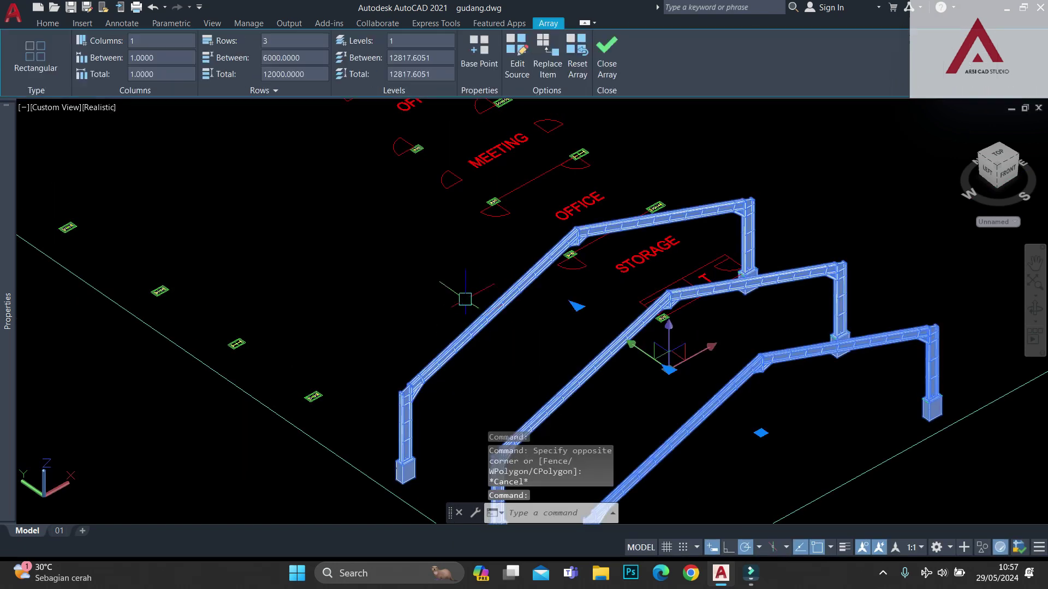
type("C")
key("Escape")
type("v")
key("Return")
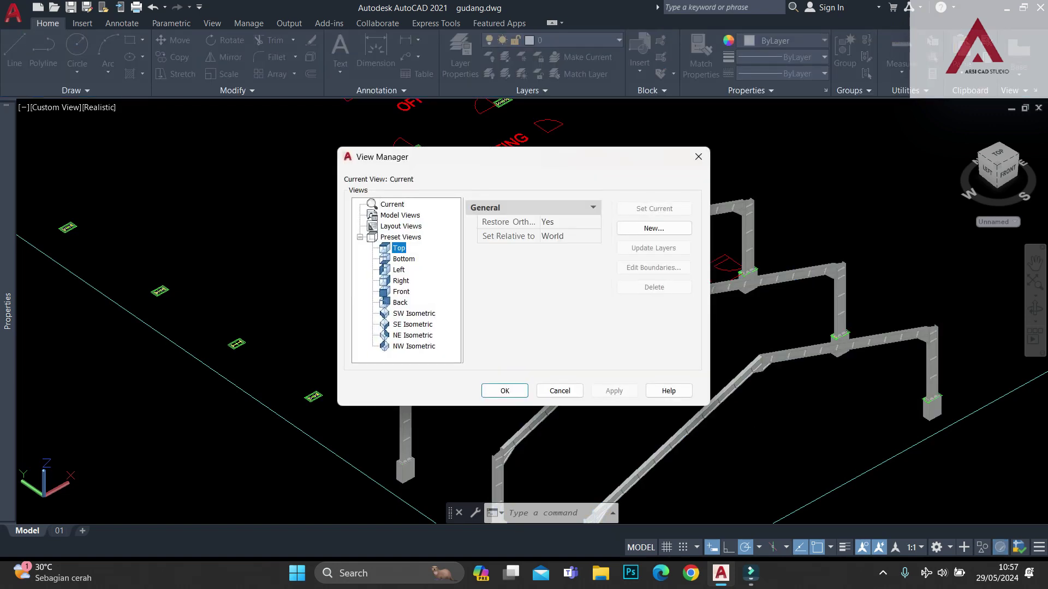
In Top view, mirror the portal frame array while keeping the original frames
left_click(505, 390)
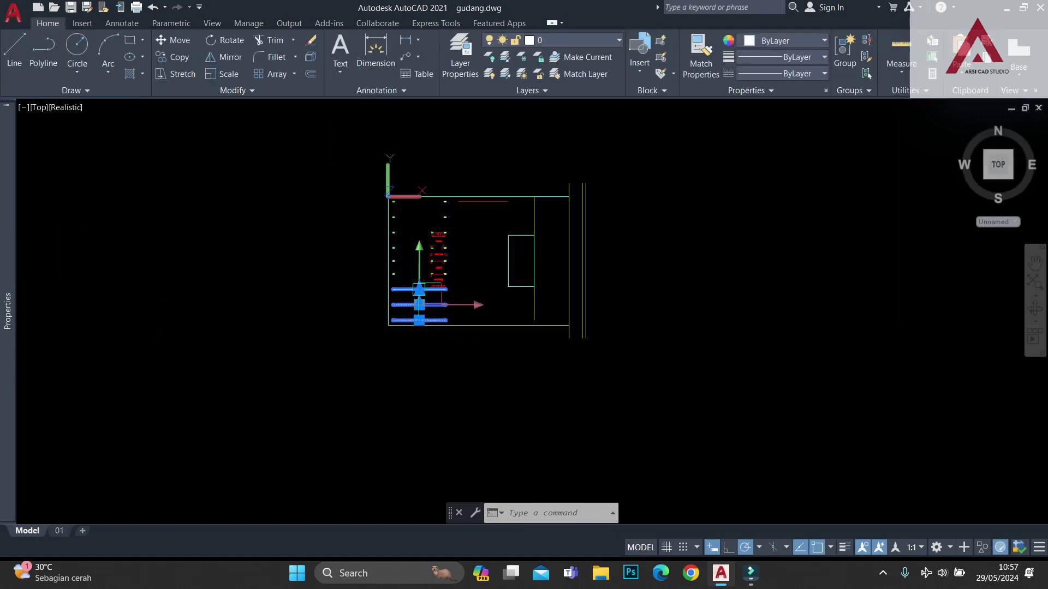
scroll(408, 244, "up", 5)
type("mi")
key("Return")
type("MIRROR")
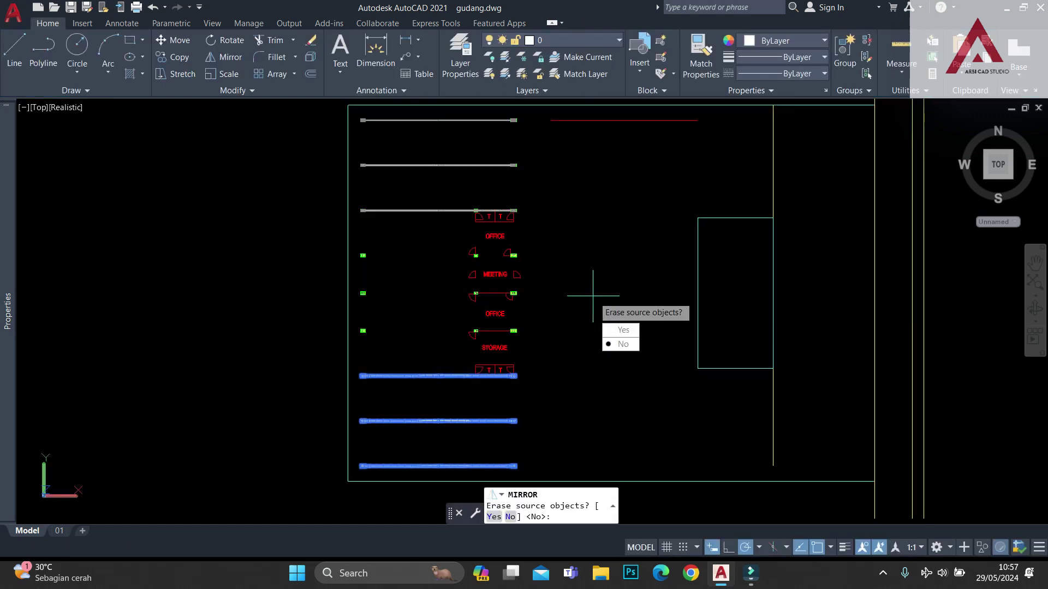
key("Return")
scroll(505, 105, "up", 1)
scroll(524, 187, "up", 5)
scroll(492, 222, "up", 2)
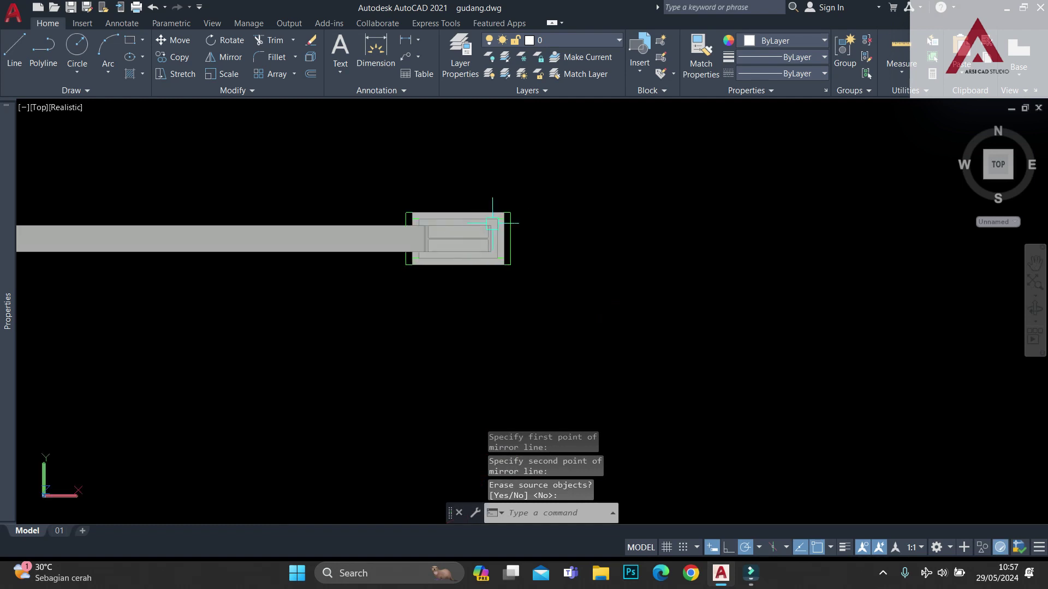
scroll(507, 215, "up", 5)
key("Return")
Zoom around the plan to check the mirrored frames and cancel the pending command
scroll(536, 194, "up", 2)
scroll(540, 191, "down", 2)
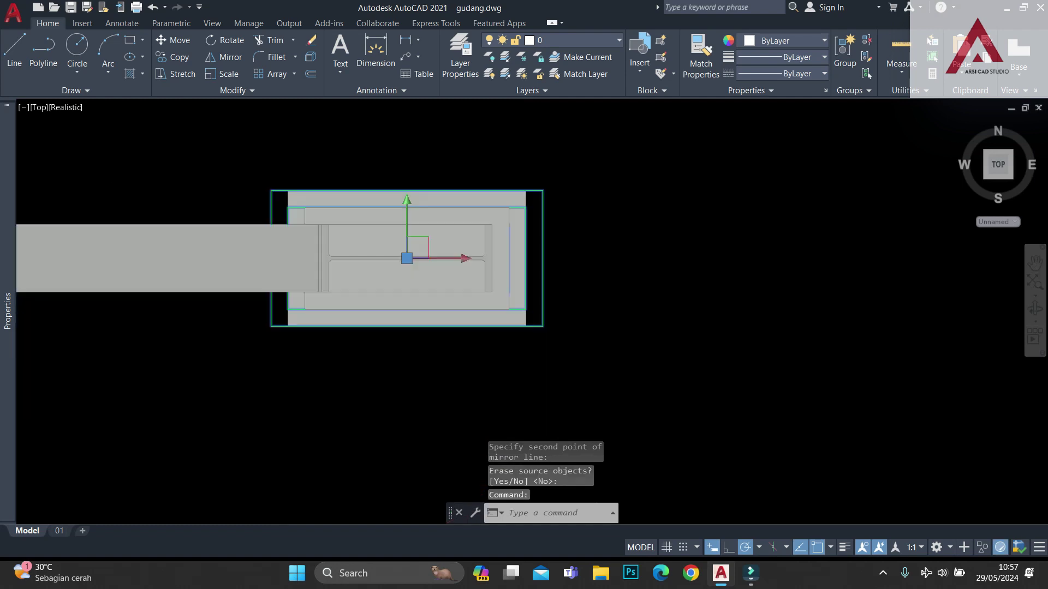
scroll(546, 190, "down", 6)
scroll(526, 199, "down", 3)
scroll(491, 246, "up", 4)
scroll(471, 281, "up", 4)
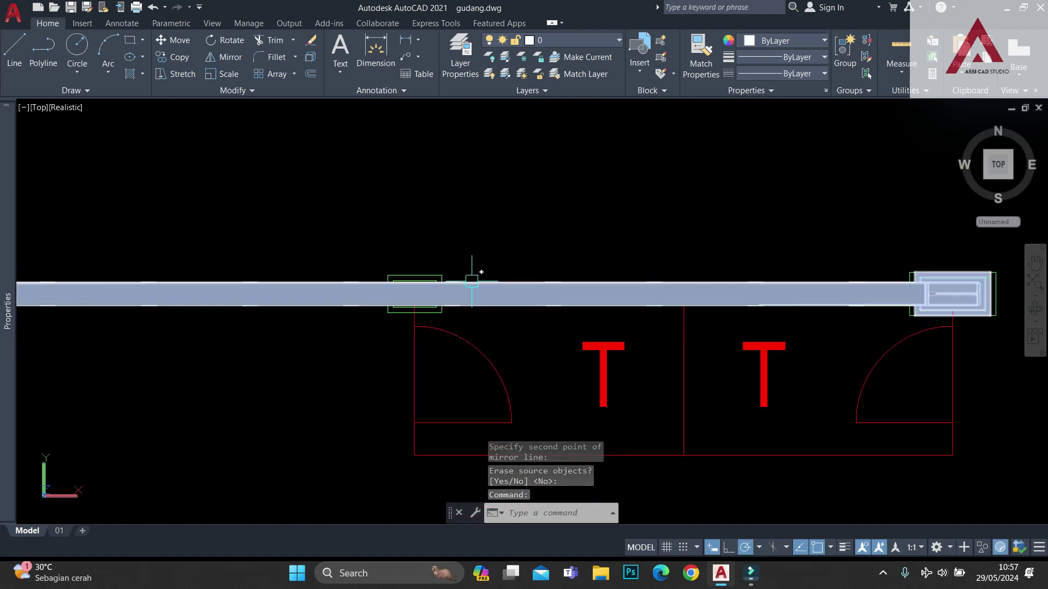
key("Escape")
scroll(472, 281, "up", 2)
scroll(444, 267, "down", 4)
scroll(433, 241, "up", 6)
scroll(434, 241, "up", 3)
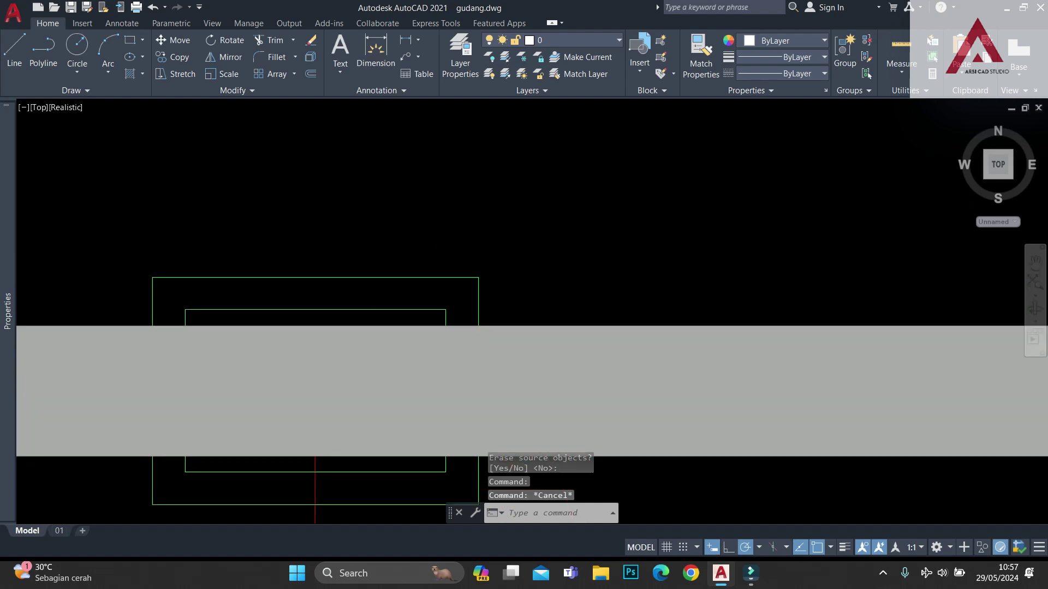
scroll(375, 416, "up", 2)
scroll(464, 273, "down", 6)
scroll(480, 218, "down", 2)
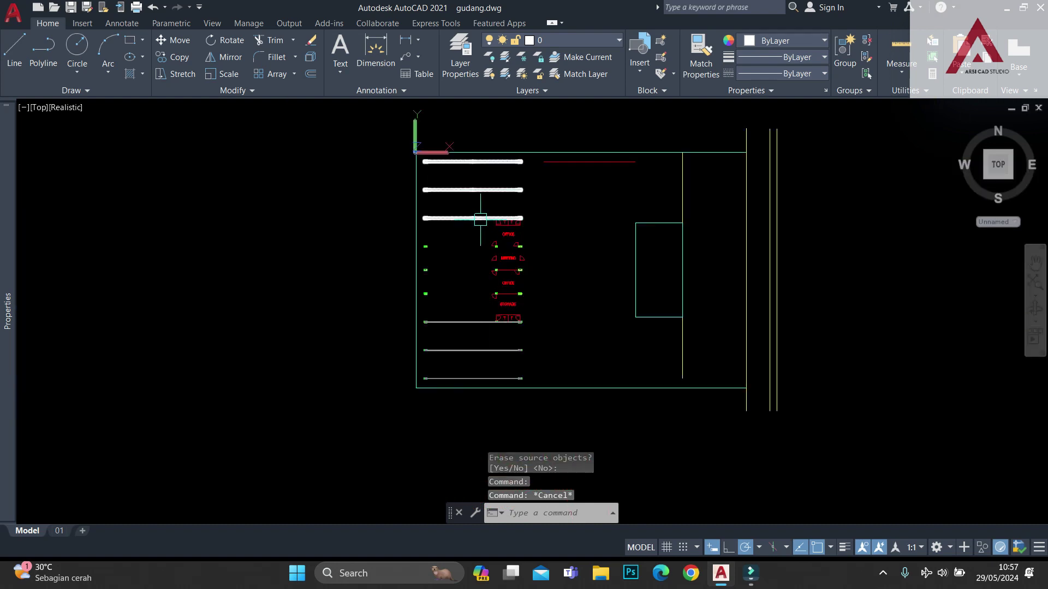
Select the original frame array, clear the selection, and orbit back to 3D
left_click(480, 219)
scroll(475, 221, "up", 3)
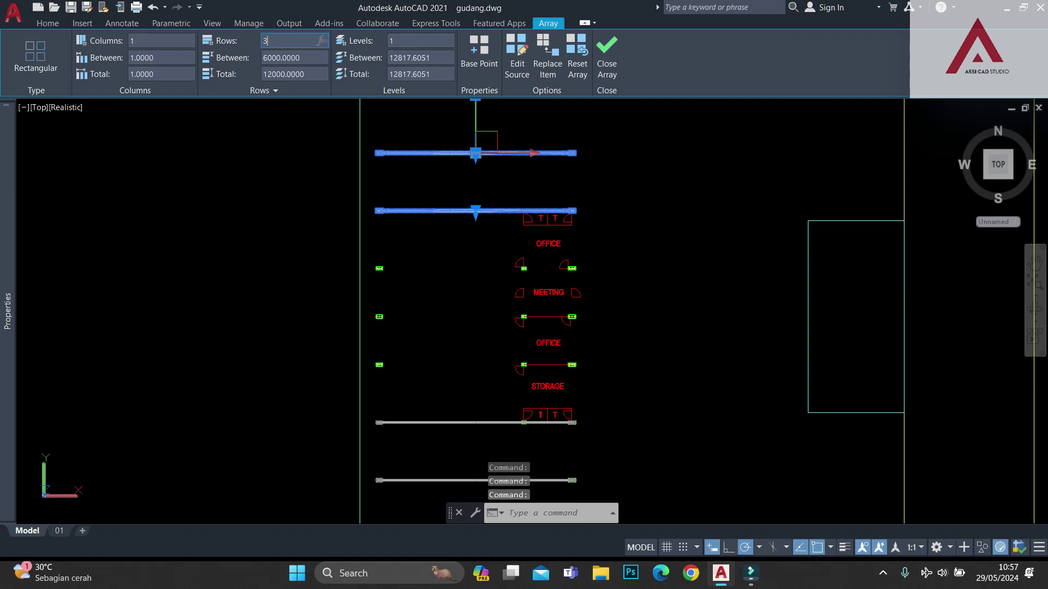
left_click(450, 321)
key("Escape")
key("Escape")
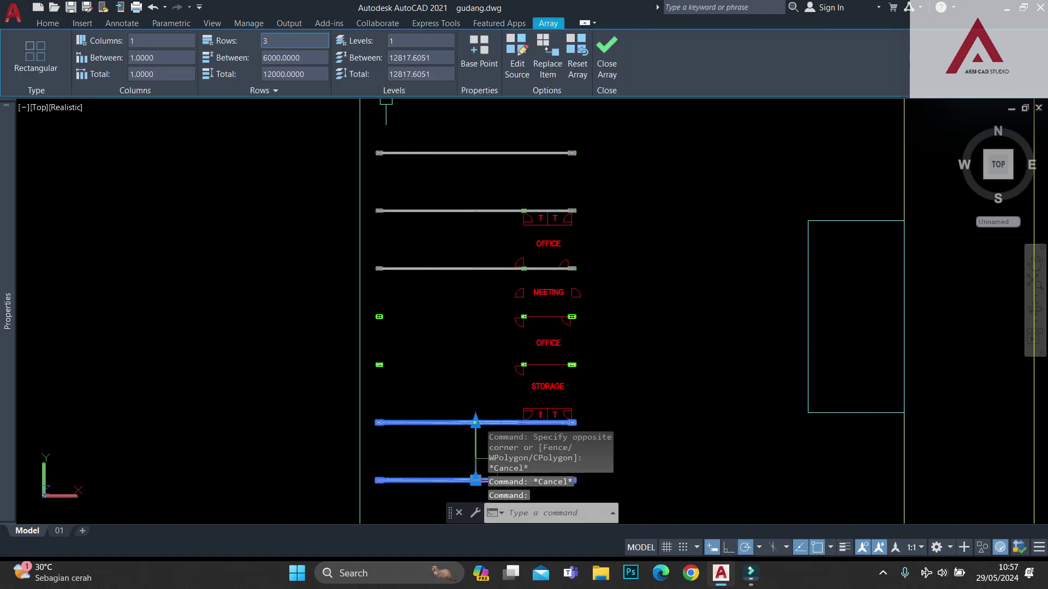
type("4")
left_click(456, 358)
key("Escape")
scroll(455, 358, "down", 5)
mouse_move(456, 357)
middle_mouse_down("shift")
mouse_move(518, 362)
mouse_move(546, 350)
middle_mouse_up("shift")
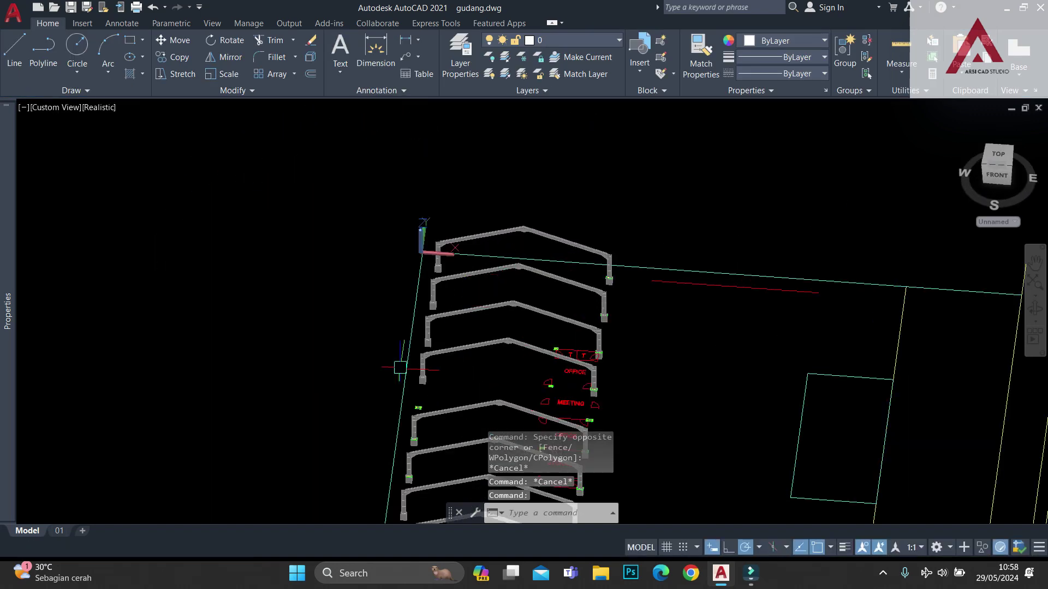
Copy the mirrored frame array 23000 along the plan from its column base
scroll(546, 349, "up", 5)
middle_click_drag(659, 326, 267, 364, "shift")
scroll(268, 364, "up", 5)
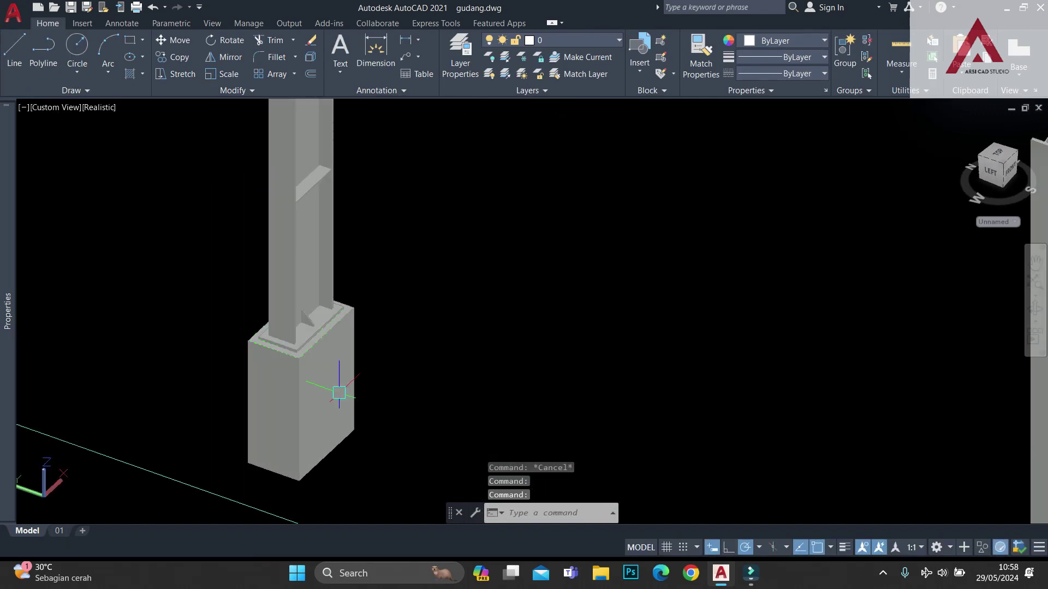
scroll(268, 364, "up", 3)
scroll(268, 364, "down", 3)
scroll(285, 293, "down", 3)
scroll(463, 322, "down", 2)
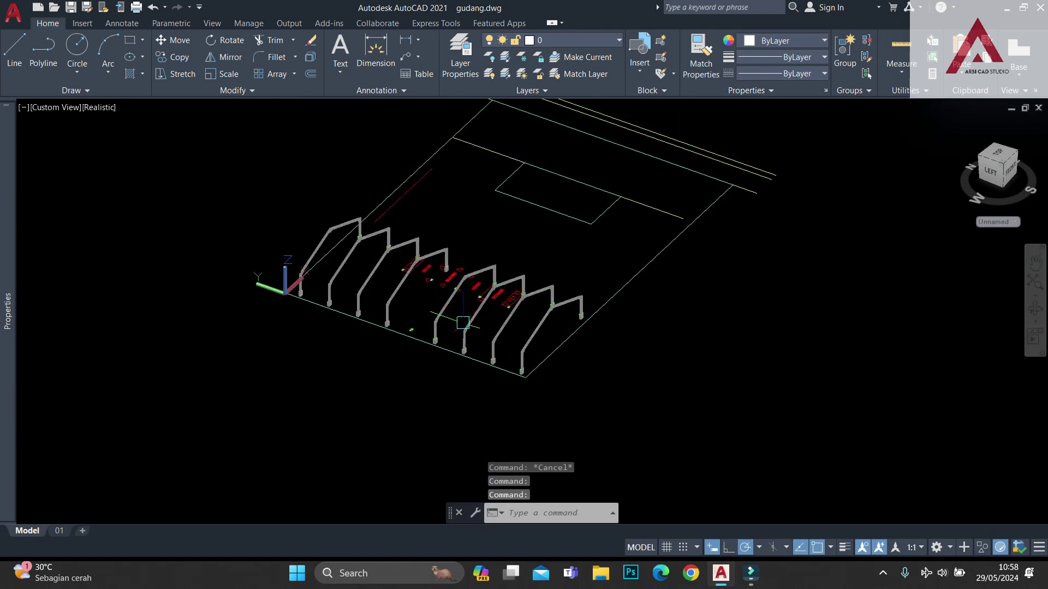
scroll(501, 334, "up", 2)
left_click(421, 314)
type("CO")
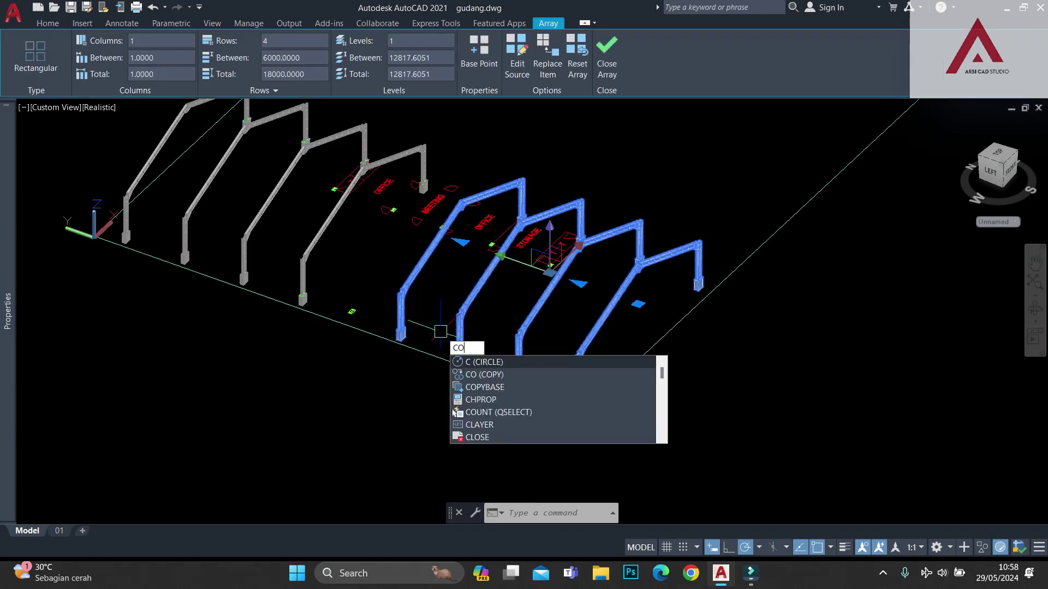
key("Return")
scroll(591, 423, "up", 3)
scroll(575, 416, "up", 2)
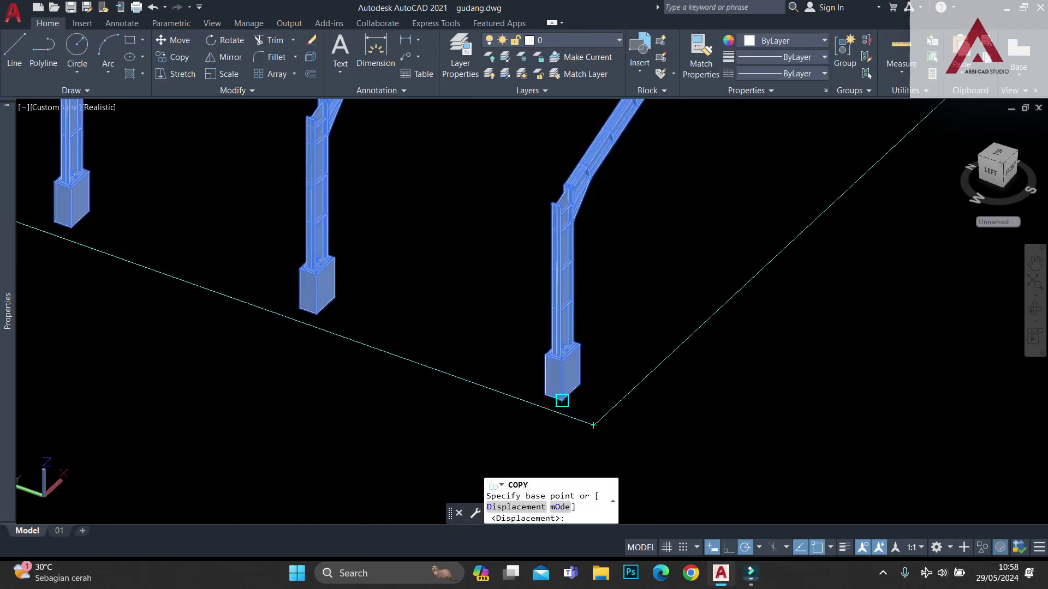
left_click(562, 400)
scroll(562, 400, "down", 4)
scroll(175, 284, "up", 3)
scroll(163, 312, "up", 2)
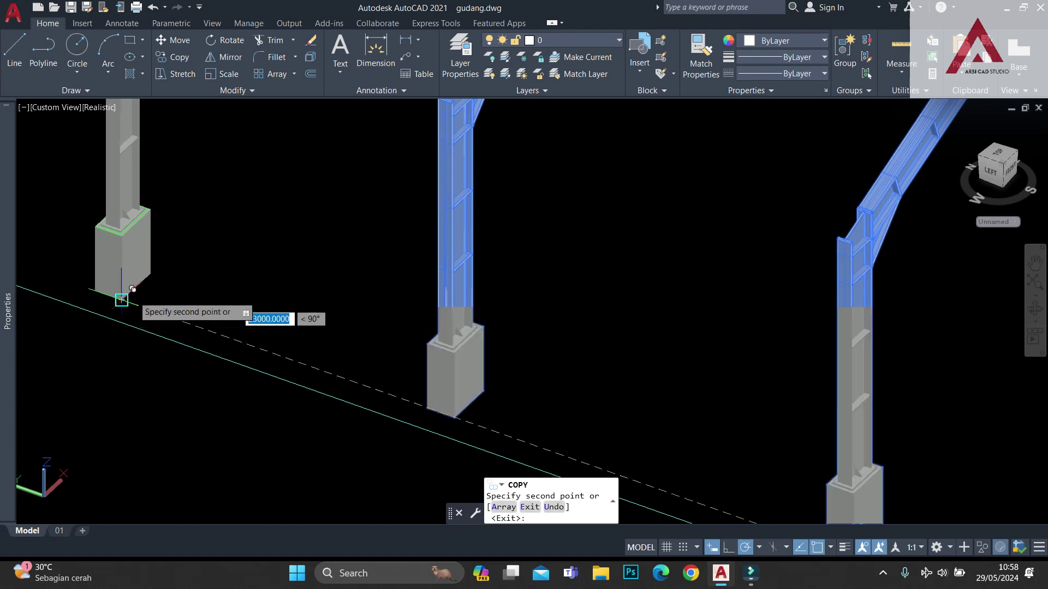
key("Return")
key("Escape")
Reduce the left frame array to a single row and close the array edit
left_click(142, 235)
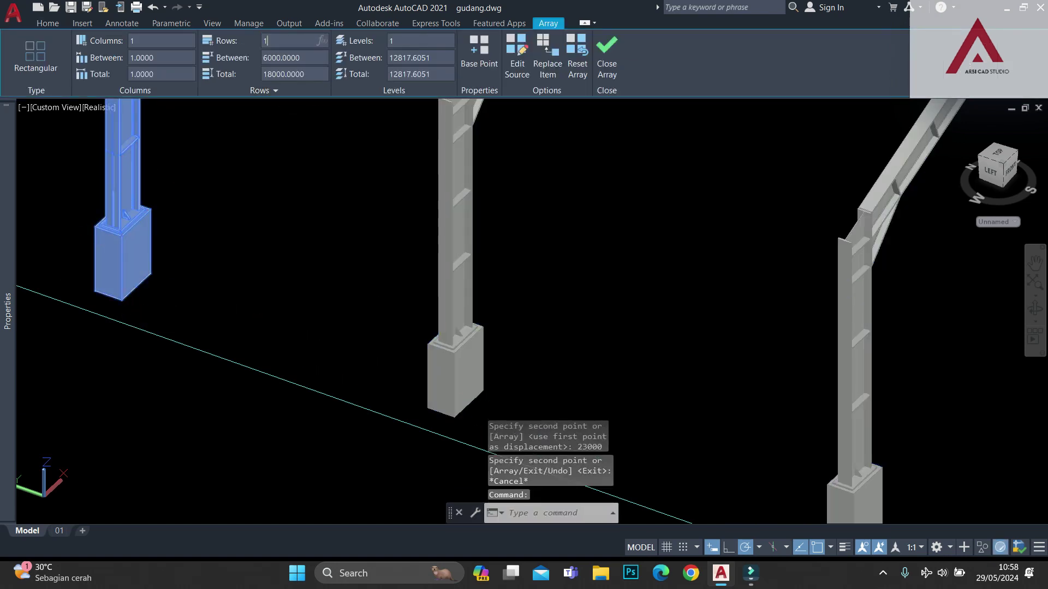
left_click(312, 253)
scroll(349, 328, "down", 4)
scroll(375, 300, "down", 2)
left_click(490, 265)
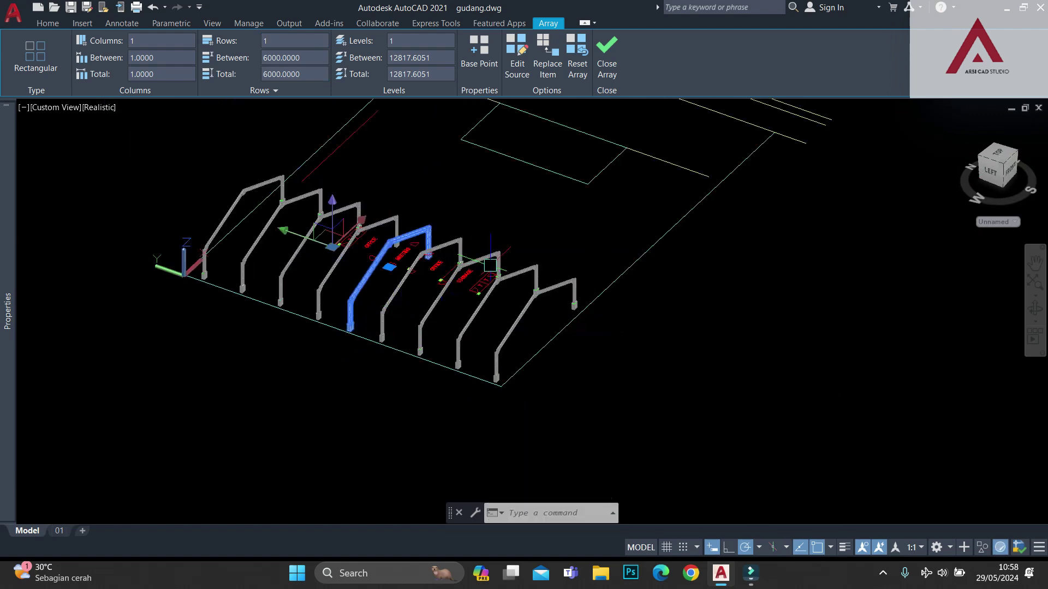
right_click(511, 354)
left_click(532, 358)
mouse_move(532, 358)
middle_mouse_down("shift")
mouse_move(600, 382)
mouse_move(601, 305)
mouse_move(600, 382)
middle_mouse_up("shift")
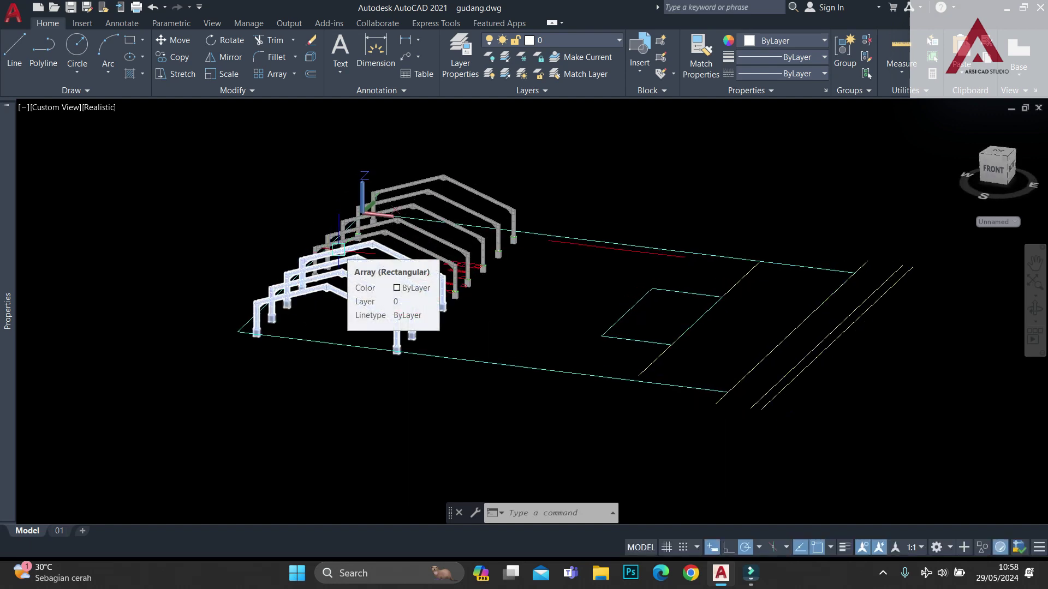
middle_click_drag(338, 250, 382, 207, "shift")
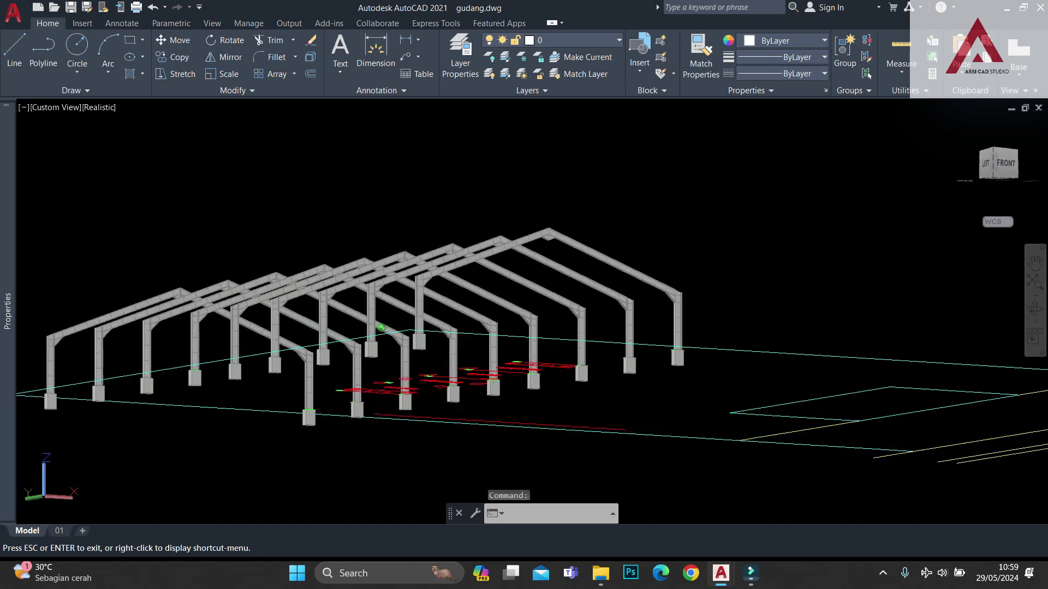
mouse_move(381, 327)
middle_mouse_down("shift")
mouse_move(327, 328)
mouse_move(426, 305)
mouse_move(327, 328)
mouse_move(382, 327)
mouse_move(350, 355)
mouse_move(511, 322)
mouse_move(418, 308)
middle_mouse_up("shift")
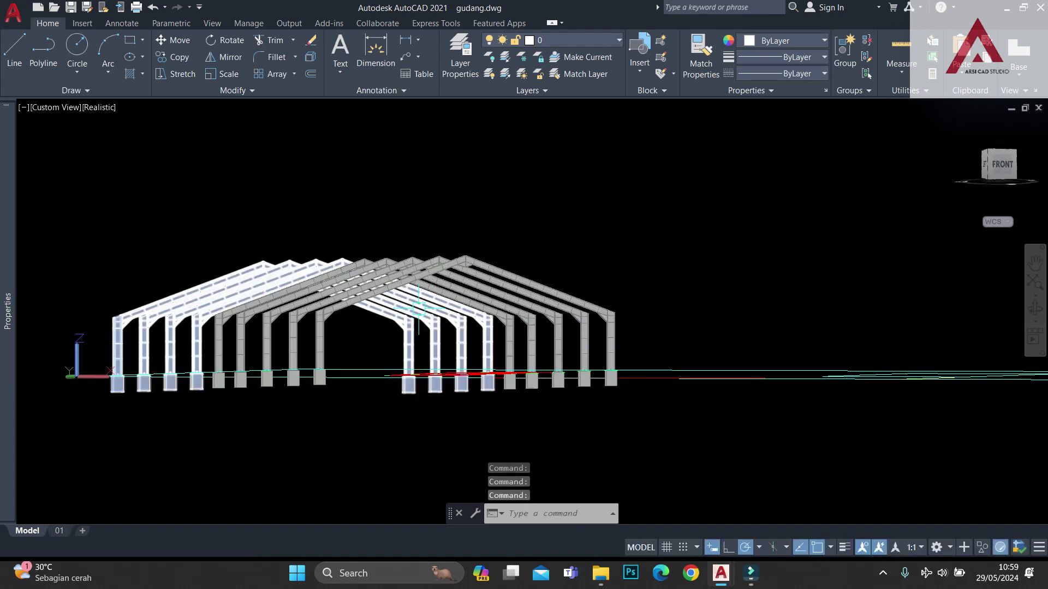
type("v")
key("Return")
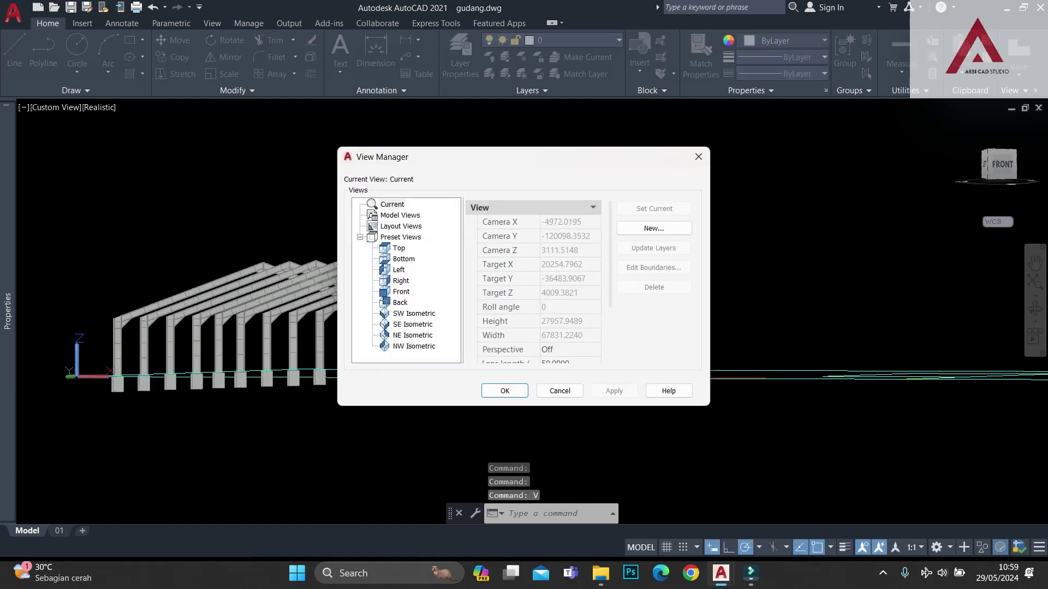
left_click(399, 248)
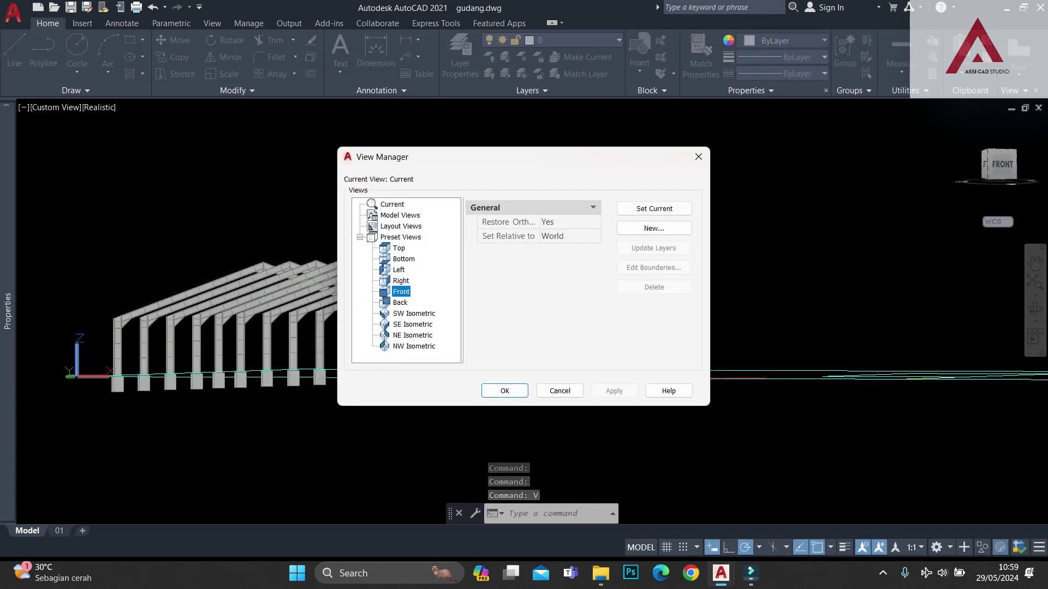
double_click(401, 292)
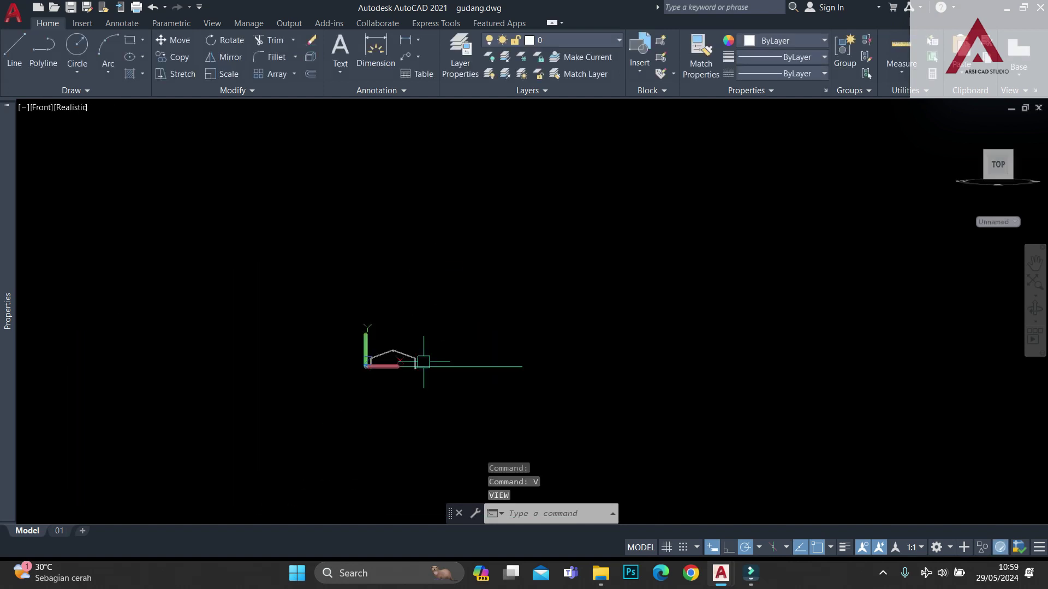
scroll(395, 350, "up", 5)
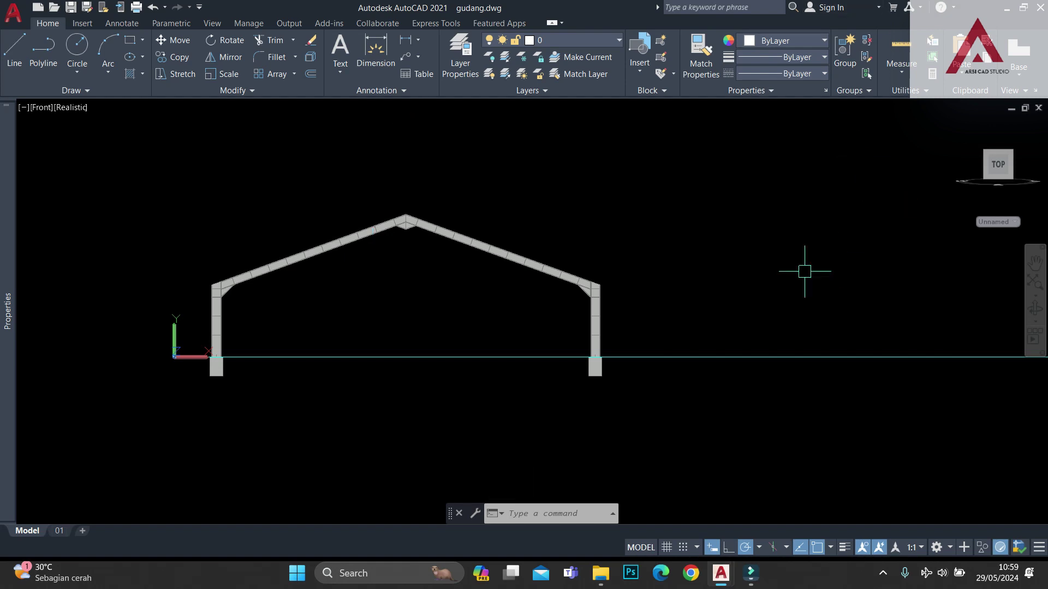
middle_click_drag(421, 234, 430, 389, "shift")
type("v")
key("Return")
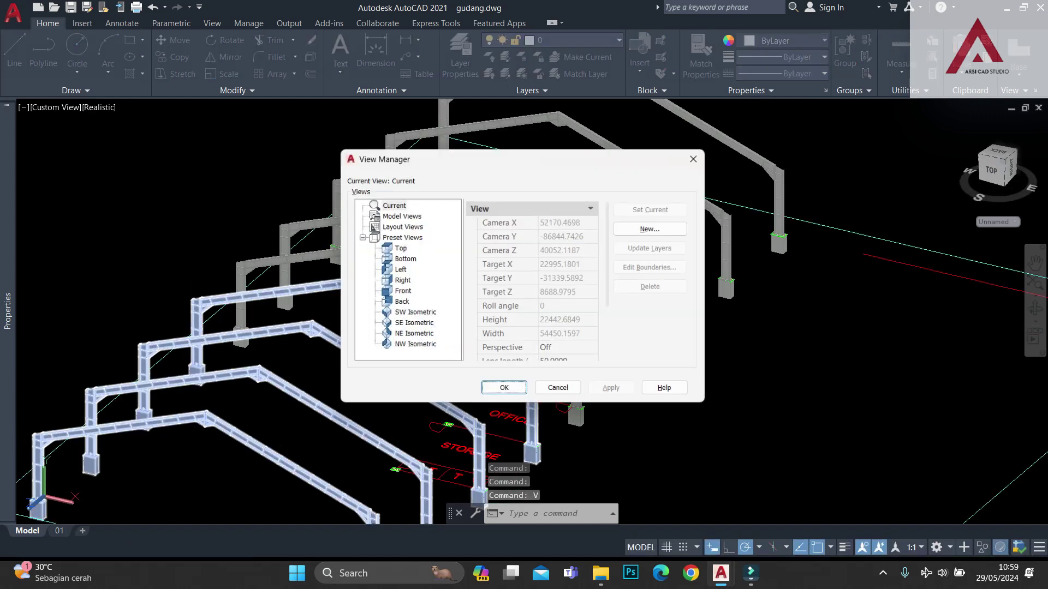
double_click(402, 374)
middle_click_drag(403, 374, 354, 316, "shift")
left_click(996, 165)
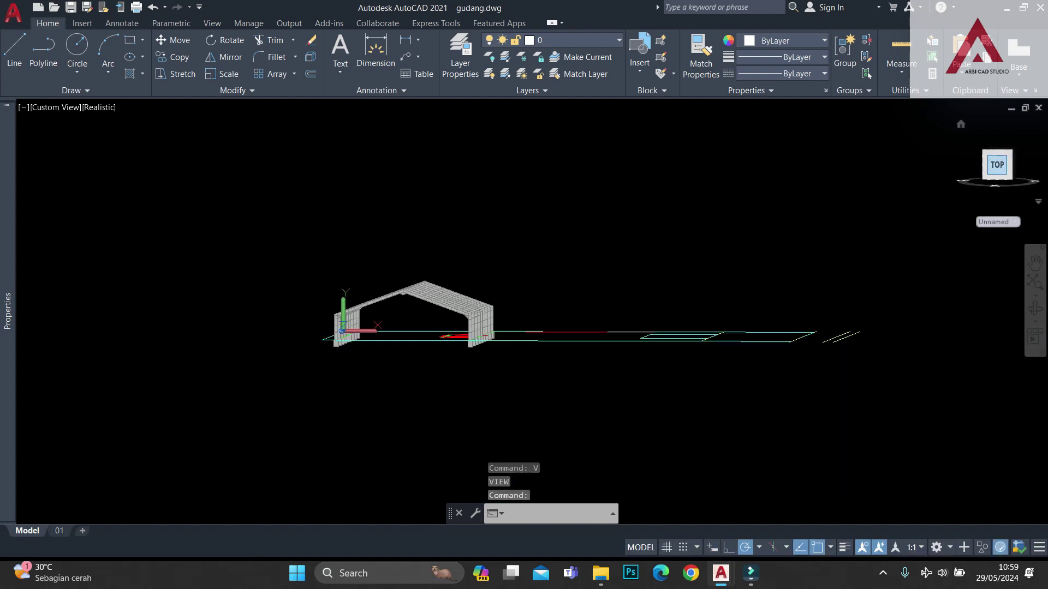
scroll(460, 306, "up", 2)
scroll(315, 270, "up", 3)
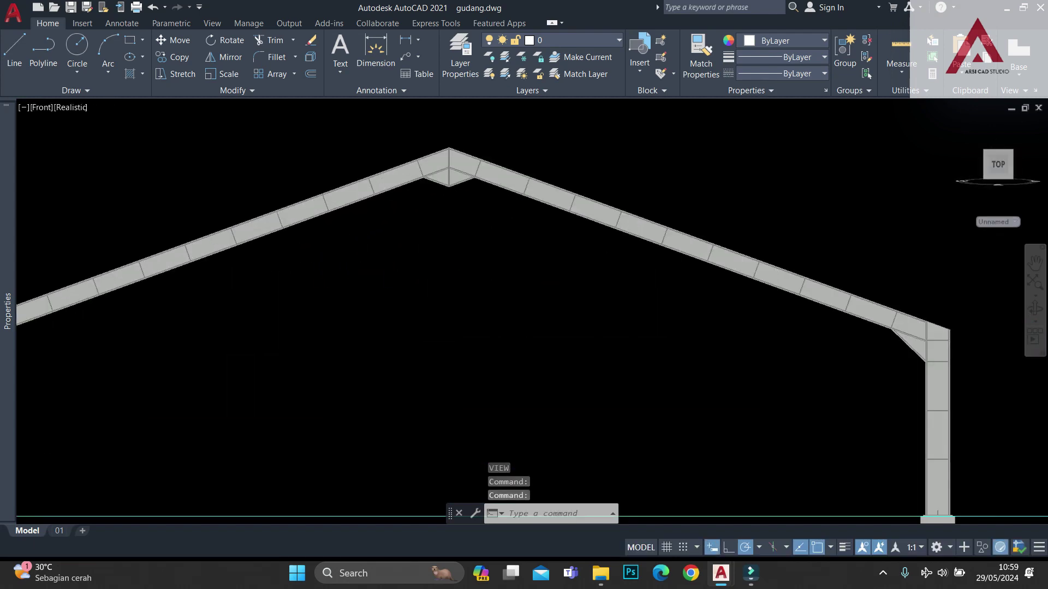
scroll(468, 327, "down", 3)
mouse_move(467, 328)
middle_mouse_down("shift")
mouse_move(431, 403)
mouse_move(382, 350)
middle_mouse_up("shift")
scroll(375, 340, "up", 5)
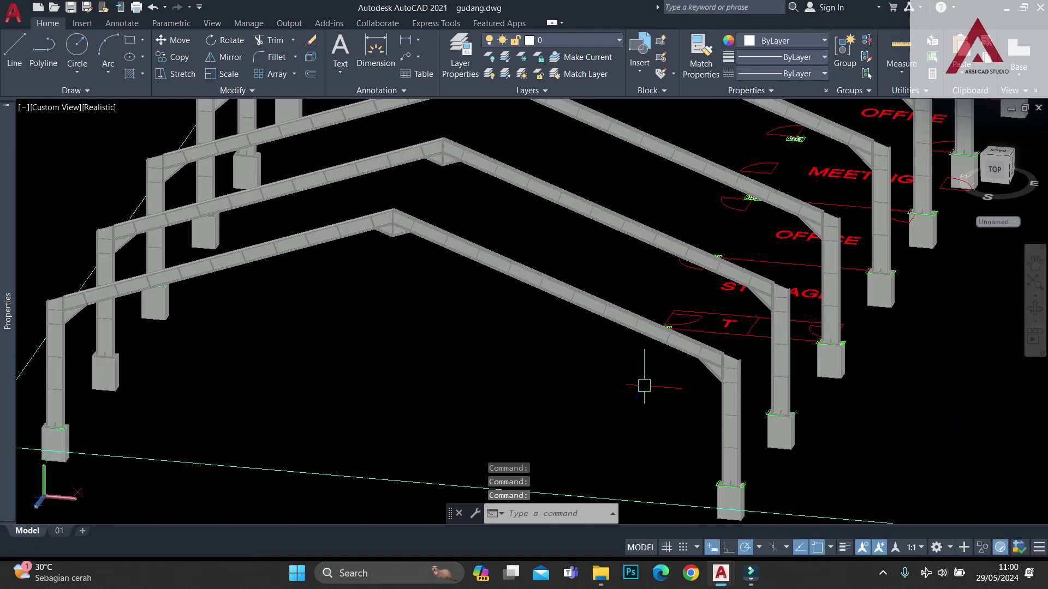
scroll(644, 386, "down", 1)
middle_click_drag(644, 385, 535, 397)
scroll(477, 356, "down", 3)
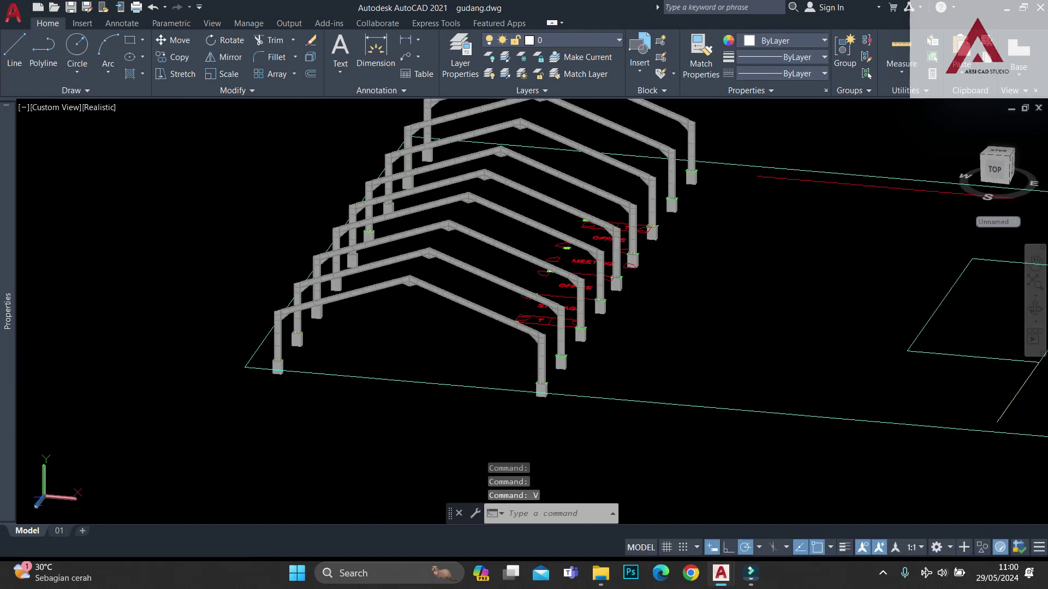
Switch to the Front preset view, cancelling a stray paste
key("Down")
key("Down")
key("Down")
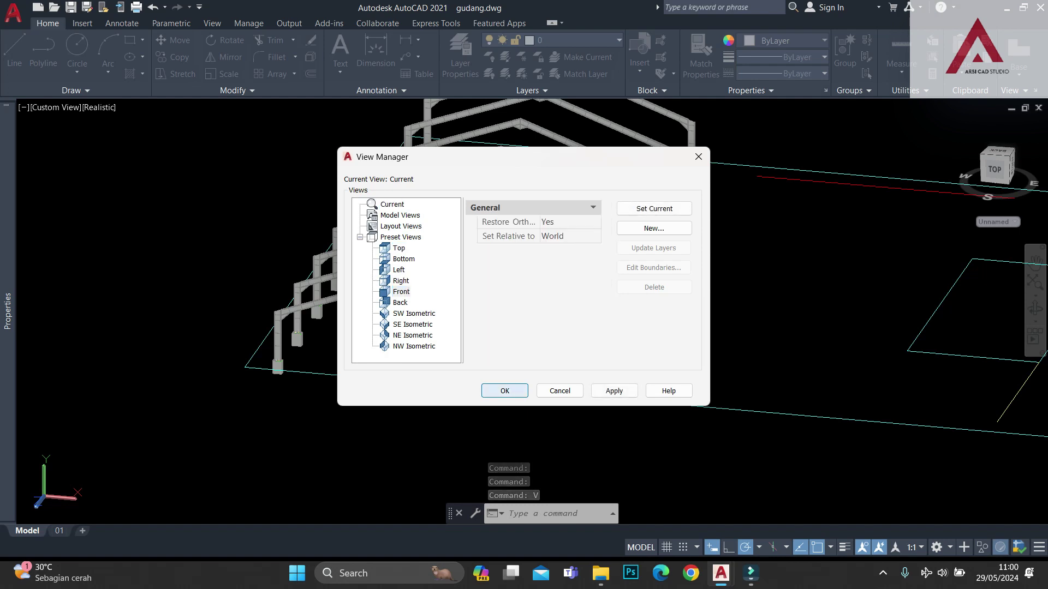
key("Return")
key("ctrl+v")
scroll(362, 386, "up", 8)
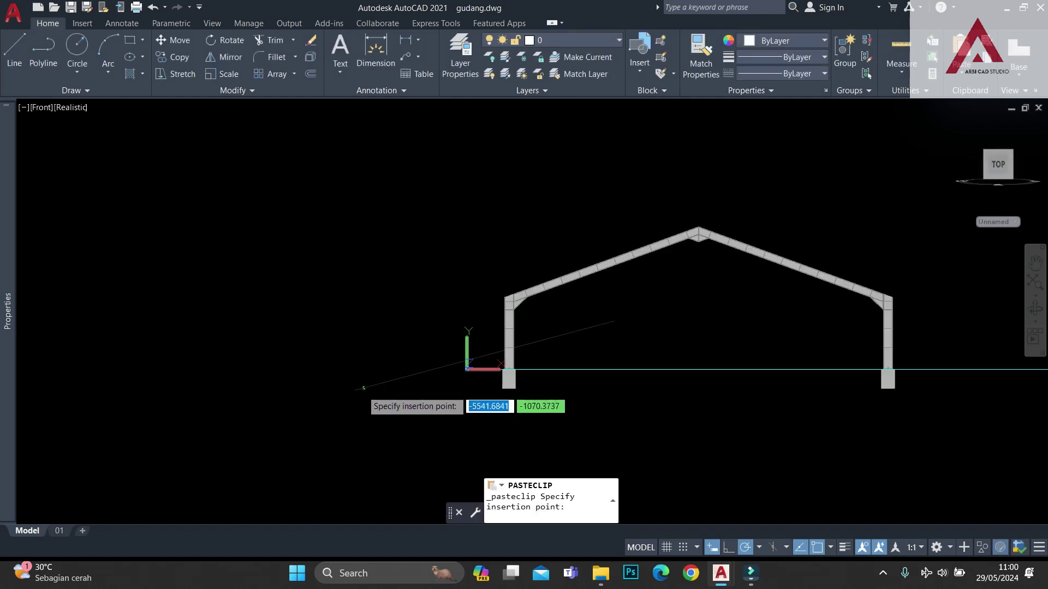
scroll(293, 351, "up", 2)
scroll(310, 268, "up", 5)
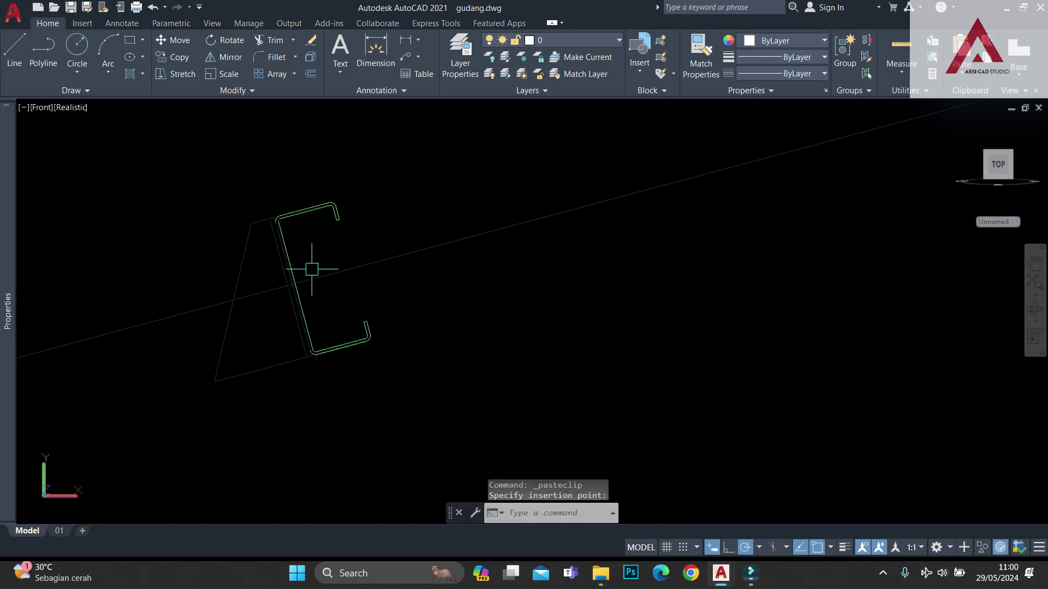
key("Escape")
Erase the stray long line beside the C profile
left_click(403, 241)
left_click(370, 285)
type("e")
key("Return")
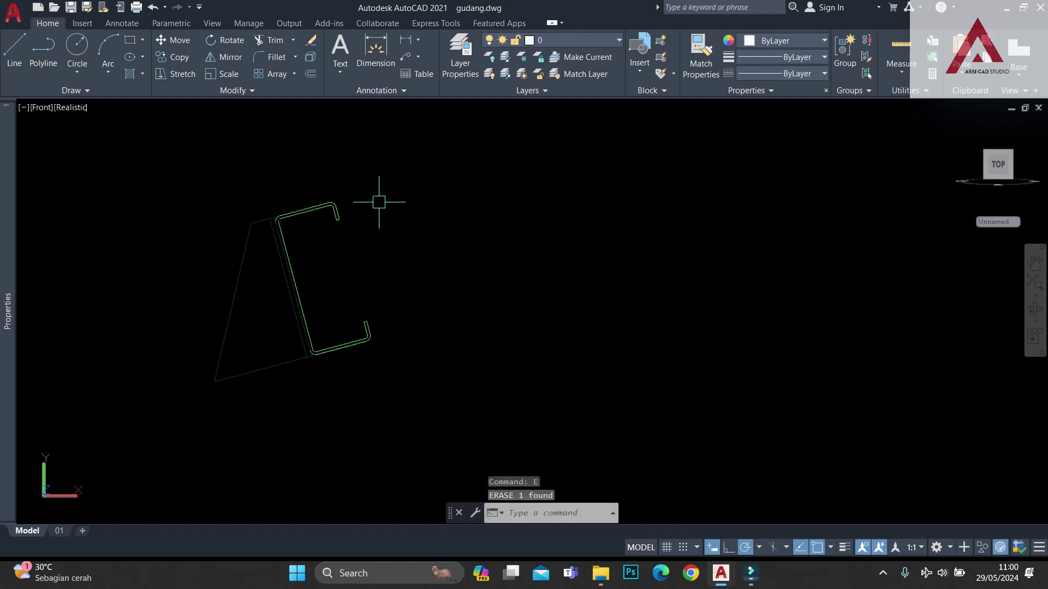
type("ress")
key("Return")
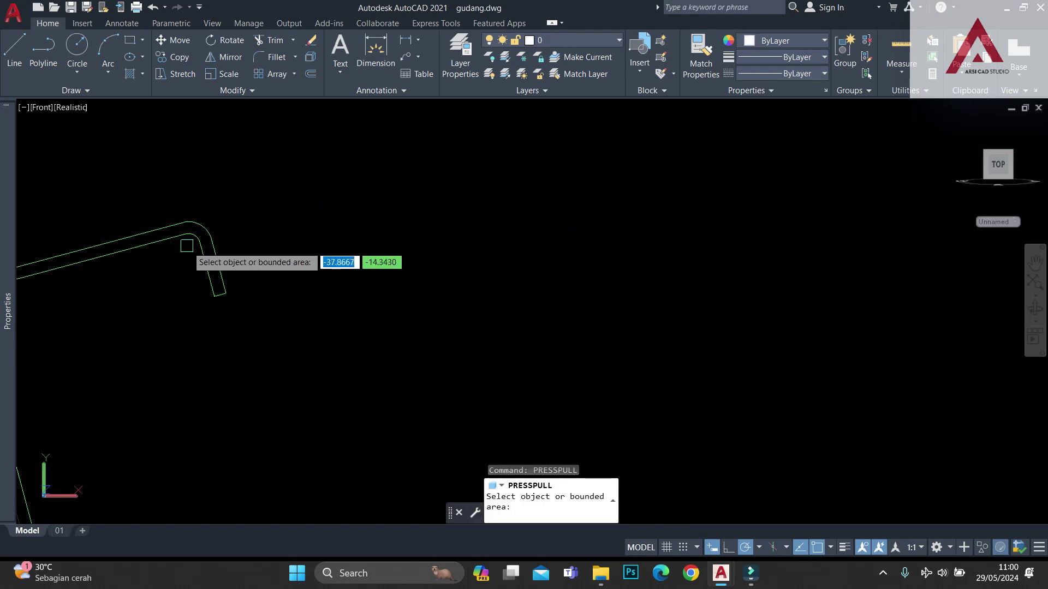
mouse_move(190, 245)
middle_mouse_down()
mouse_move(613, 148)
mouse_move(510, 125)
middle_mouse_up()
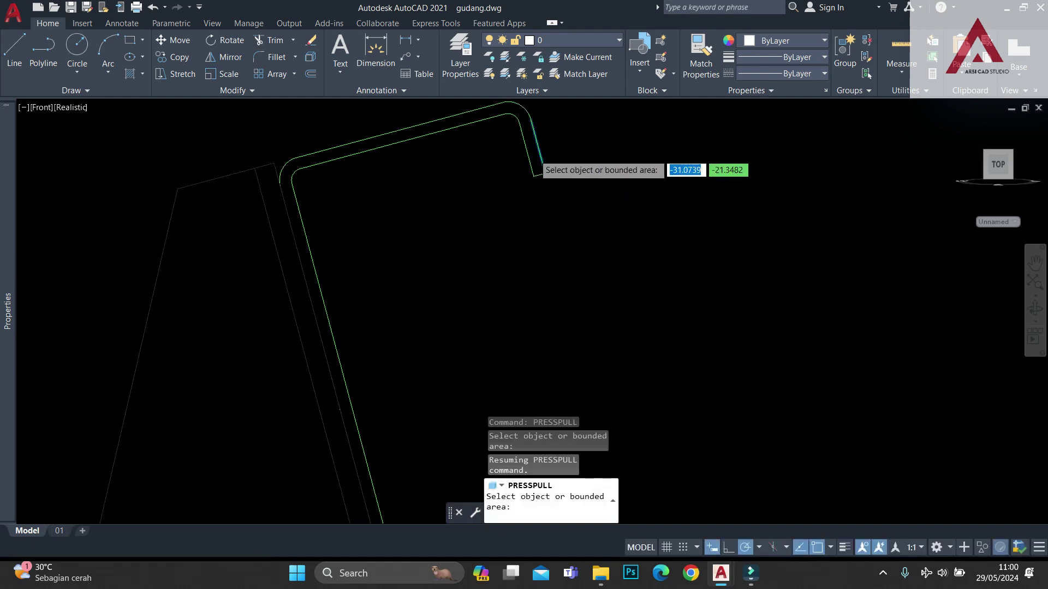
scroll(541, 163, "down", 3)
key("Escape")
Join the 11 C-section profile segments into one closed outline
type("j")
key("Return")
scroll(488, 354, "up", 5)
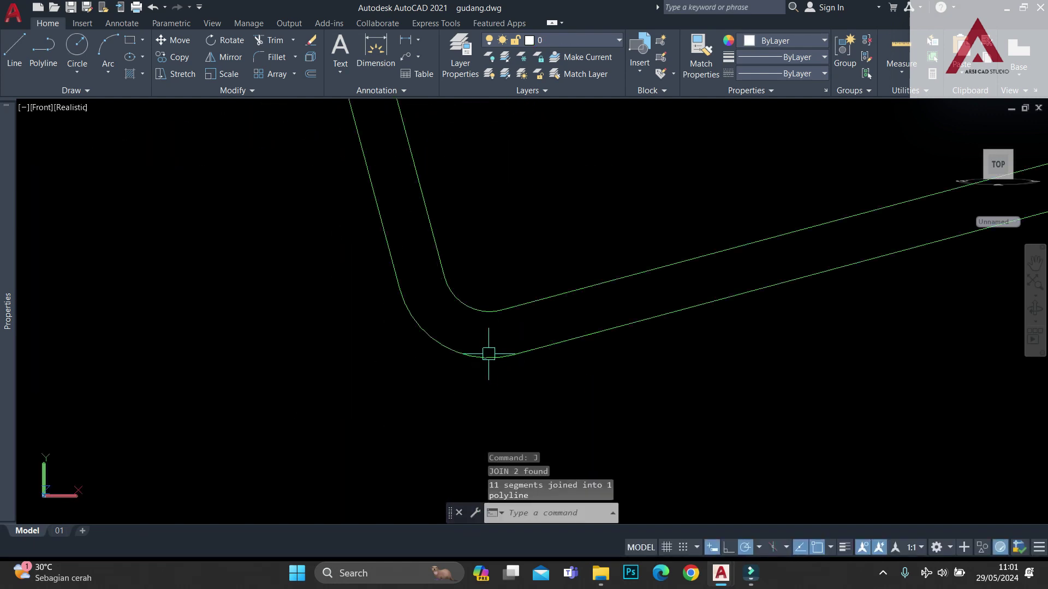
left_click(488, 353)
middle_click_drag(488, 354, 493, 315, "shift")
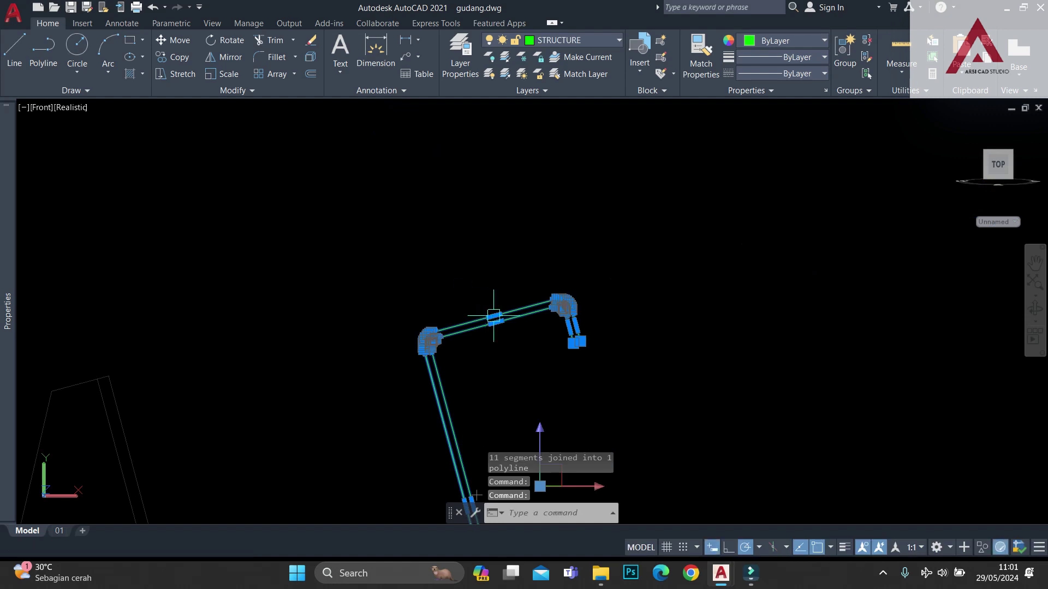
scroll(552, 309, "up", 5)
key("Escape")
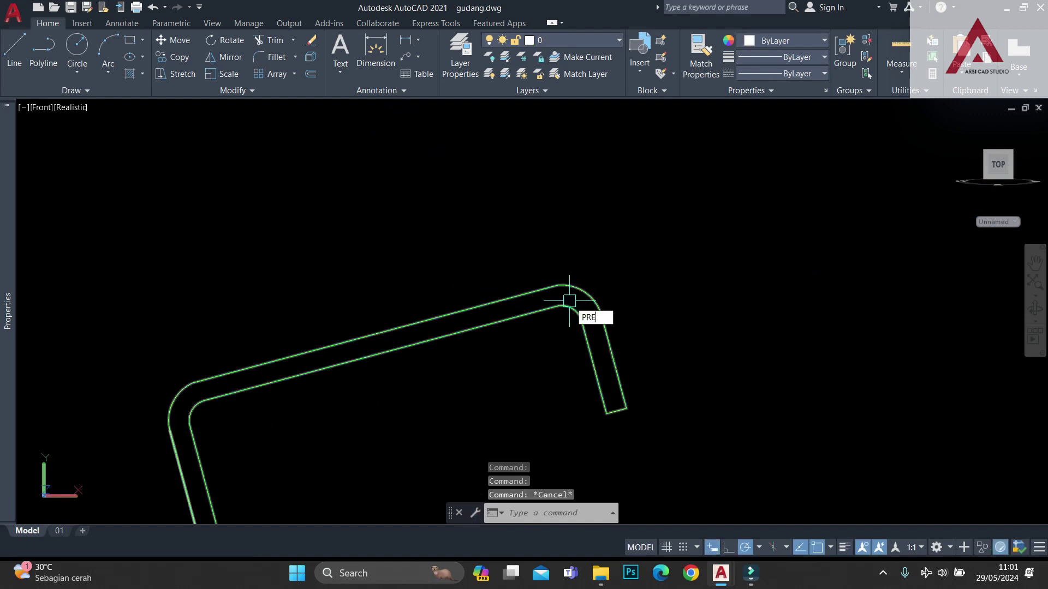
Press-pull the C profile 10000 into a purlin bar and erase the wedge solid
key("Return")
left_click(574, 301)
type("10000")
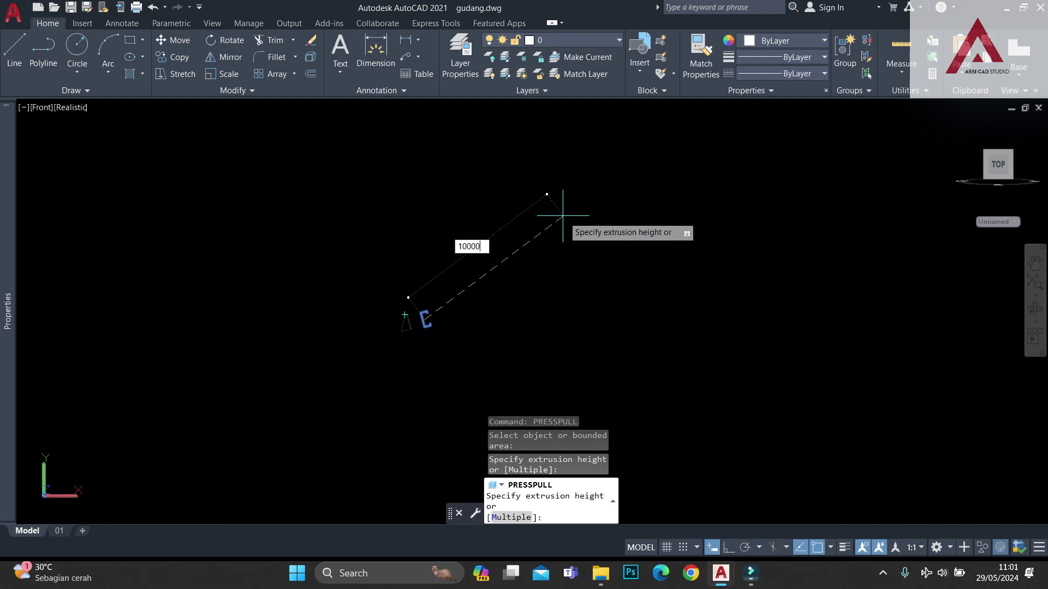
key("Return")
left_click(375, 353)
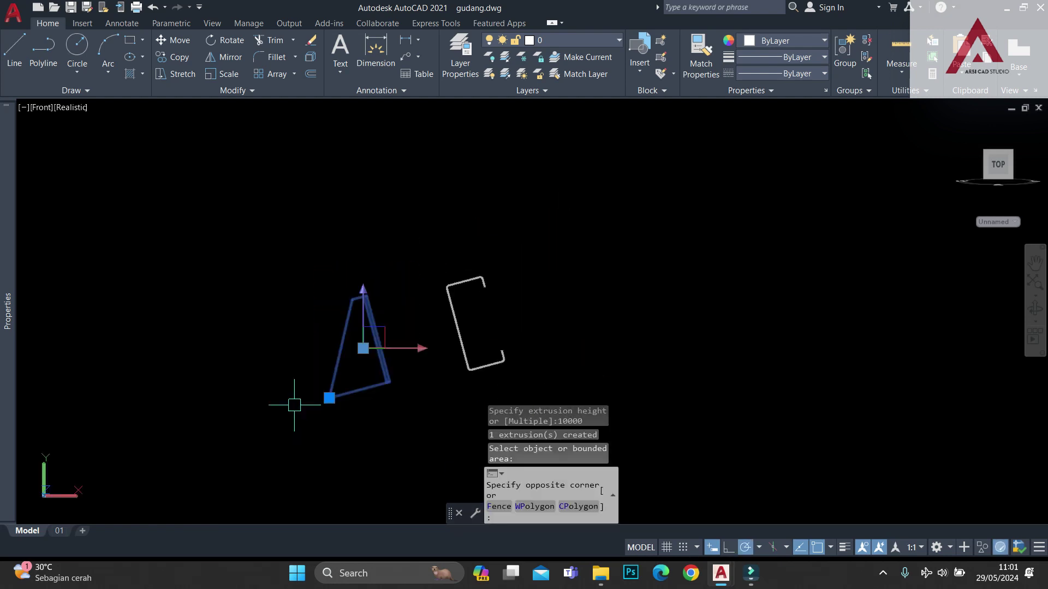
left_click(292, 402)
mouse_move(468, 304)
middle_mouse_down("shift")
mouse_move(494, 336)
mouse_move(459, 218)
middle_mouse_up("shift")
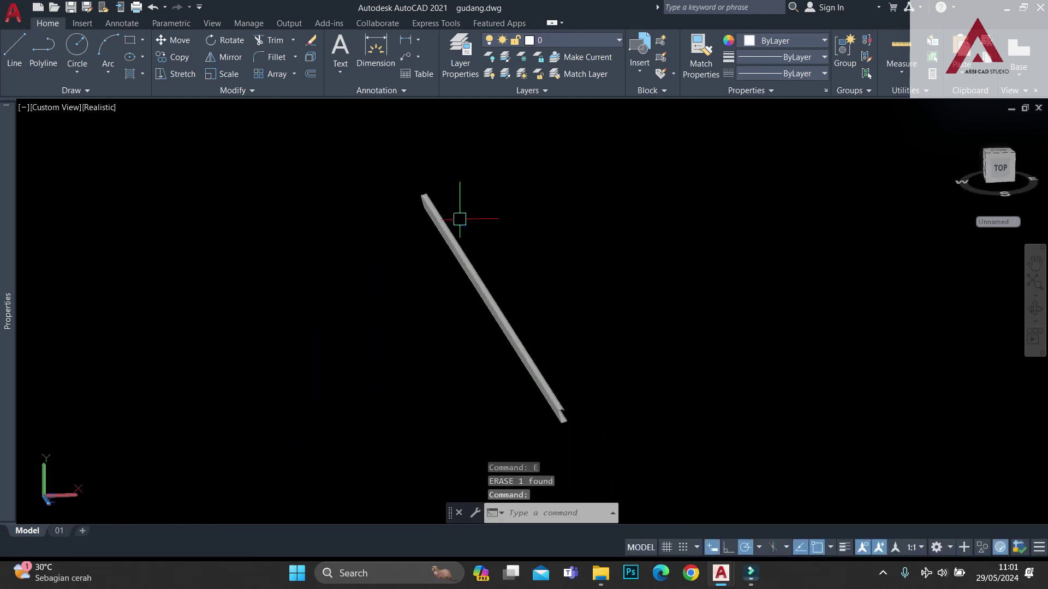
Start moving the C-section purlin bar, using its end as the base point
scroll(557, 423, "up", 3)
scroll(568, 431, "up", 2)
type(",")
key("Return")
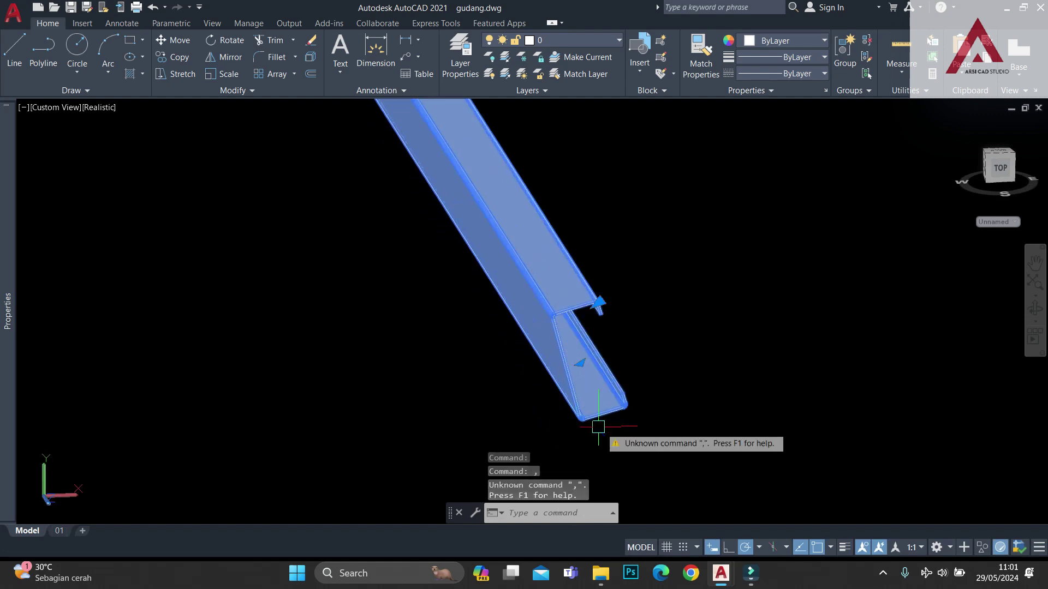
scroll(613, 417, "up", 2)
scroll(609, 399, "up", 2)
type("m")
key("Return")
left_click(609, 400)
scroll(371, 333, "down", 3)
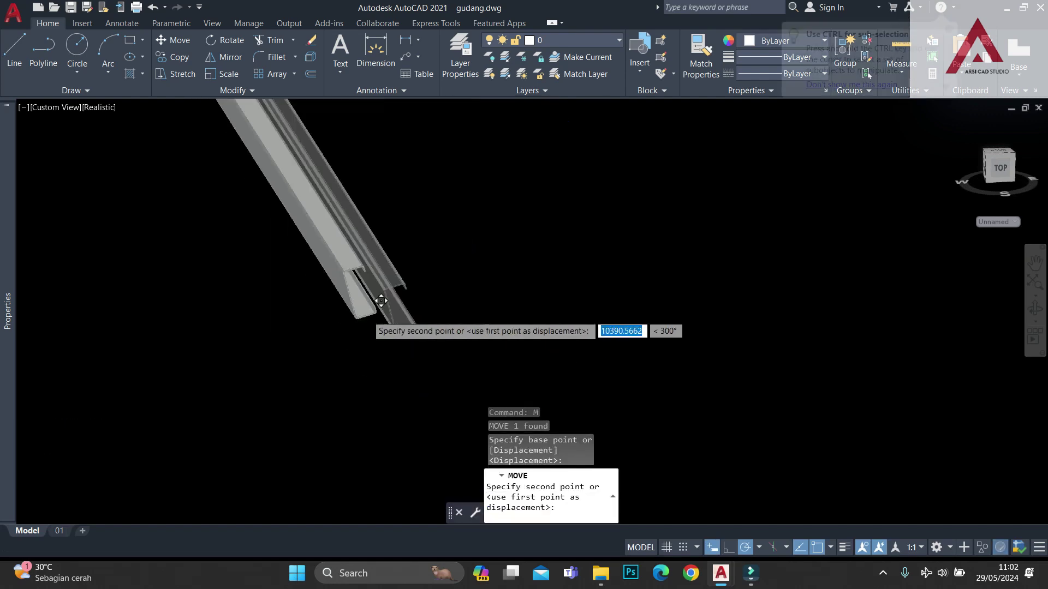
scroll(382, 298, "down", 3)
scroll(545, 262, "down", 1)
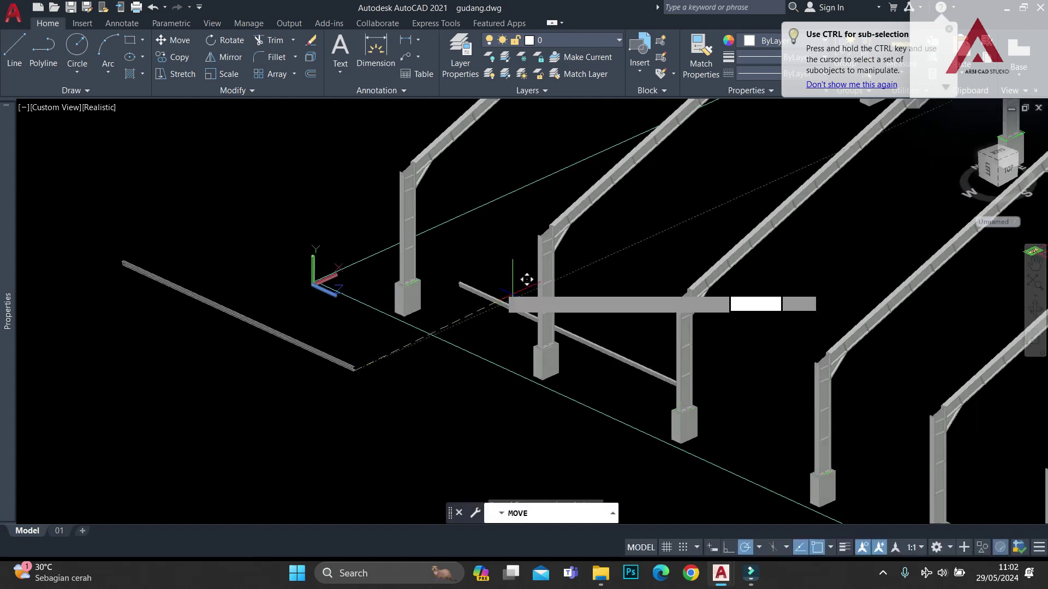
Place the purlin at the rafter joint and bring up the views list
mouse_move(665, 234)
middle_mouse_down("shift")
mouse_move(749, 311)
mouse_move(642, 287)
middle_mouse_up("shift")
scroll(642, 288, "up", 3)
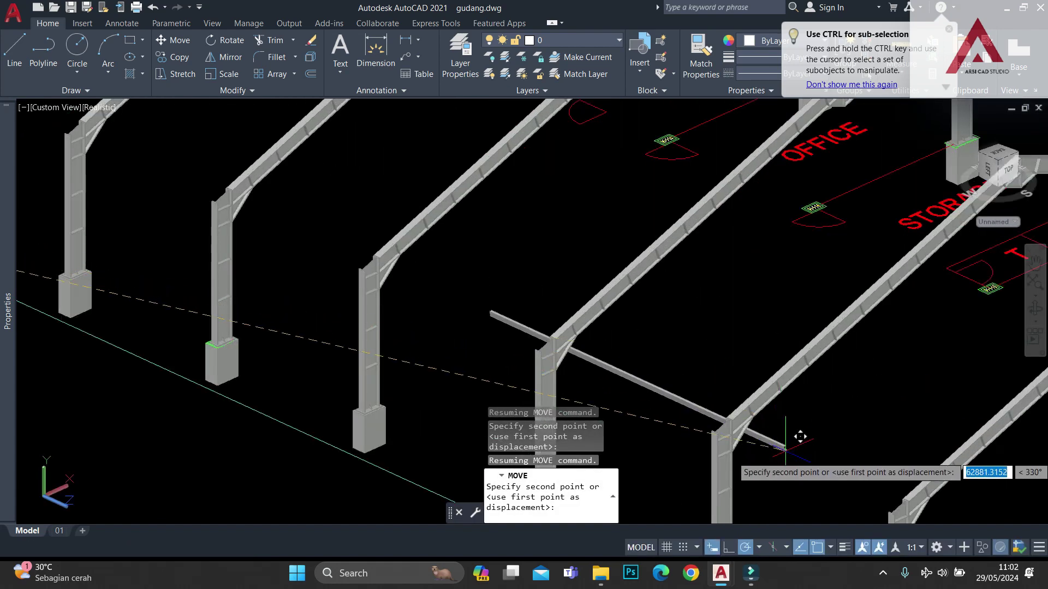
middle_click_drag(562, 250, 484, 165)
scroll(662, 330, "up", 3)
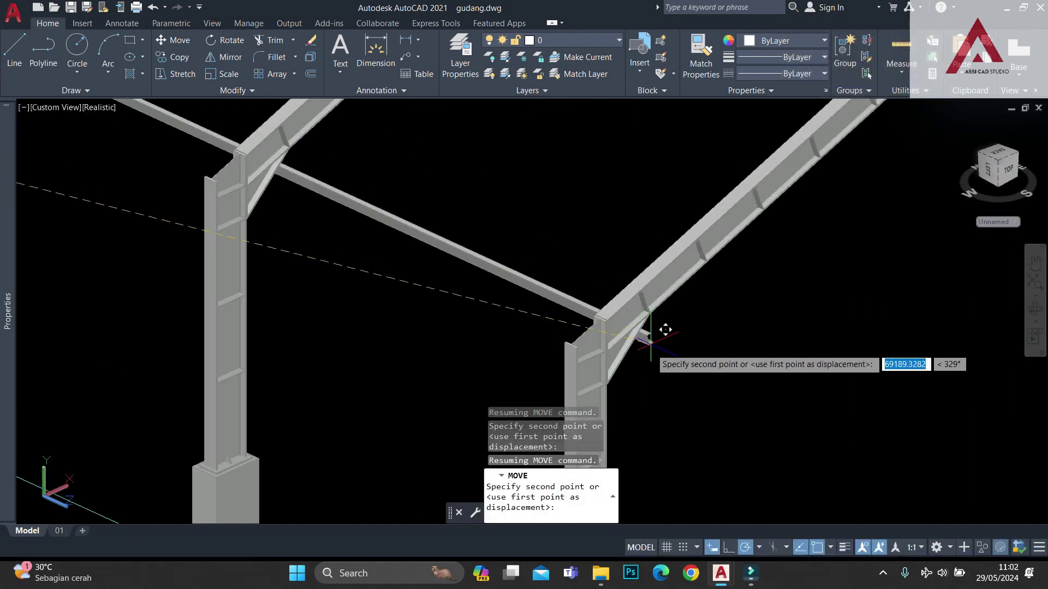
scroll(608, 318, "up", 2)
scroll(633, 271, "up", 3)
scroll(543, 150, "down", 2)
scroll(456, 241, "down", 5)
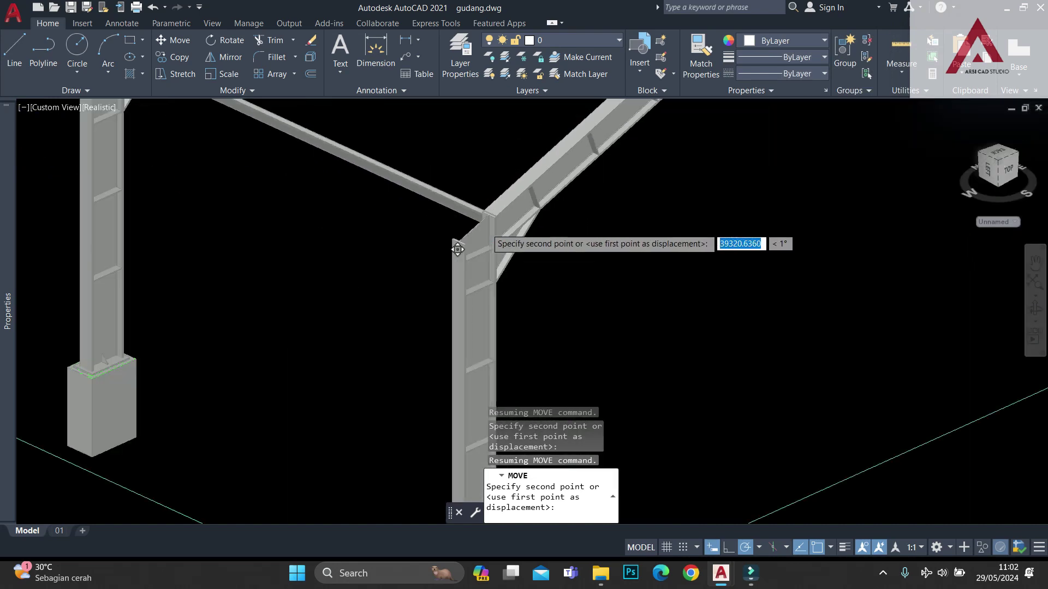
scroll(533, 204, "down", 4)
scroll(432, 203, "up", 3)
scroll(420, 234, "up", 3)
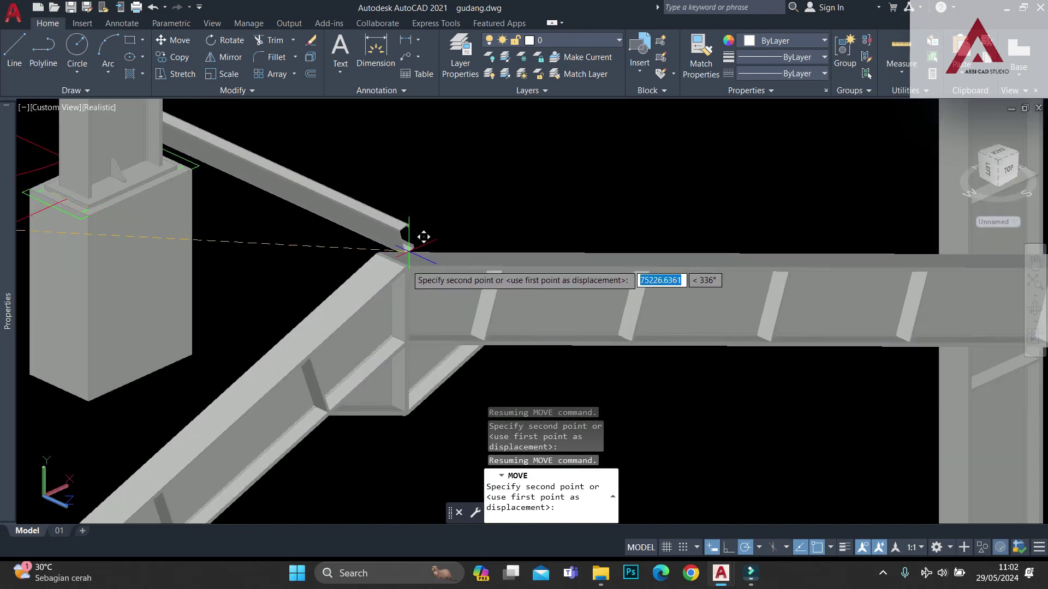
scroll(423, 264, "up", 3)
left_click(390, 273)
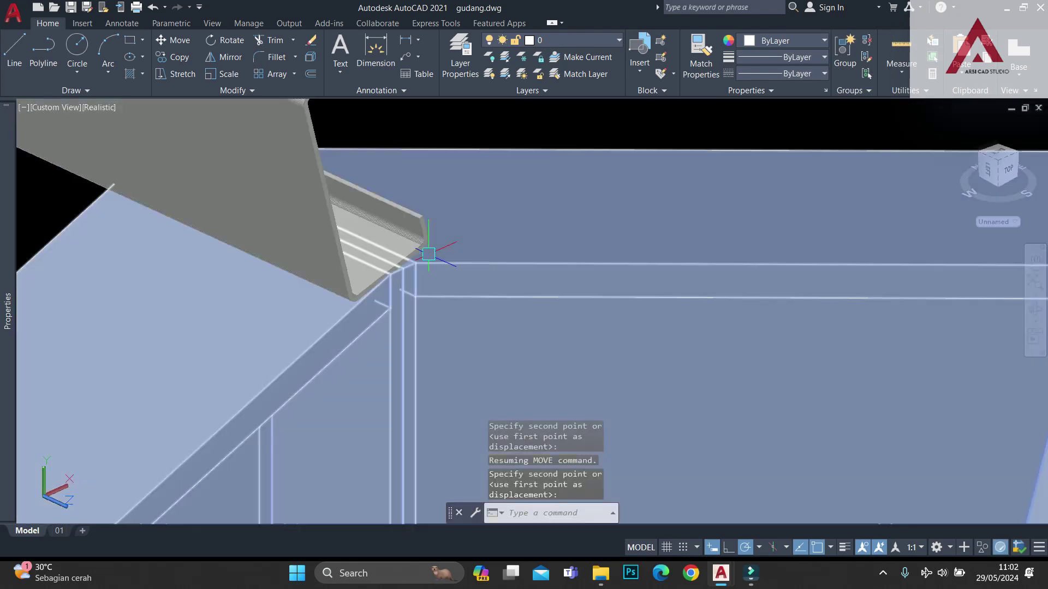
type("V")
key("Return")
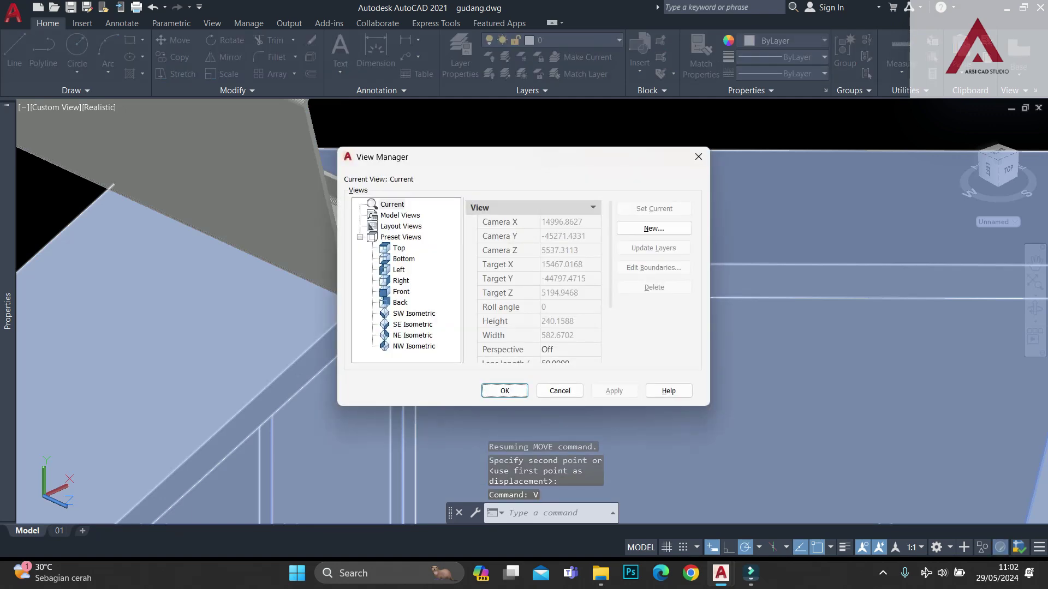
Switch the viewport to the Front view preset and zoom in near the ridge
double_click(401, 292)
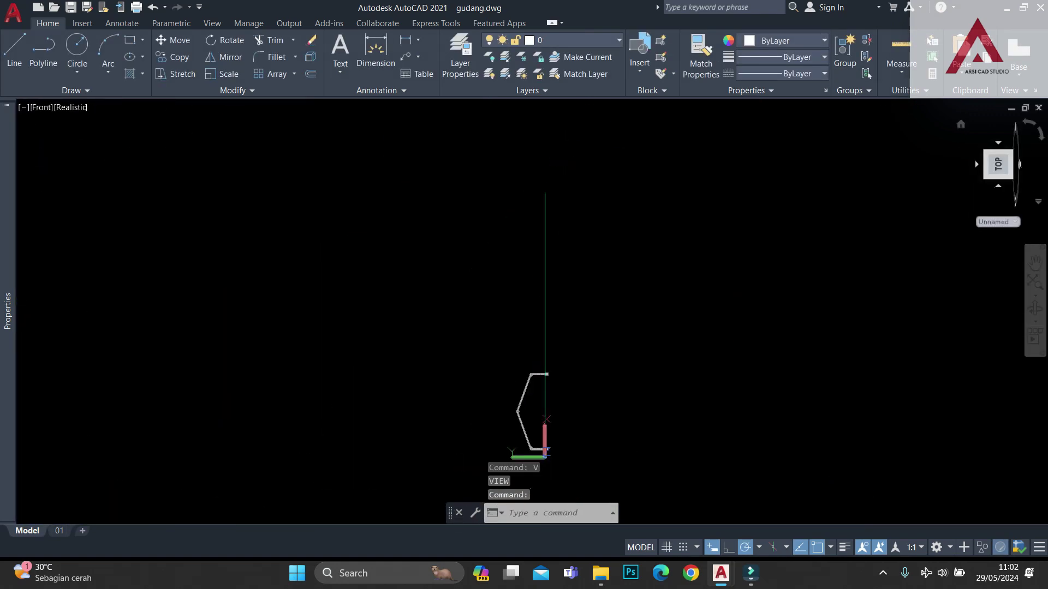
type("v")
key("Return")
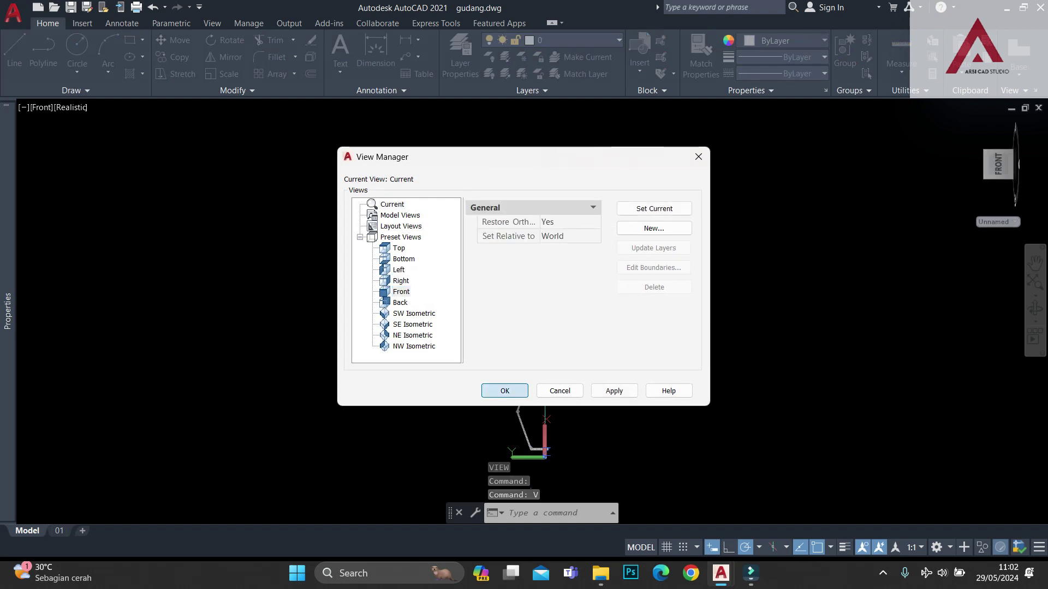
left_click(504, 390)
scroll(352, 482, "up", 5)
scroll(404, 360, "up", 2)
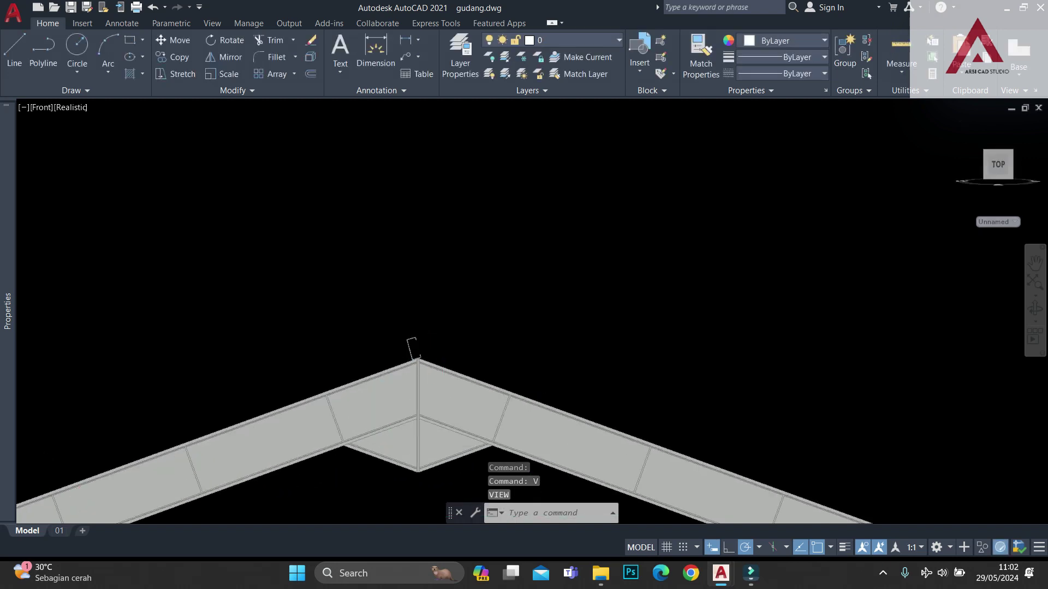
scroll(382, 360, "up", 3)
scroll(334, 344, "up", 3)
Select the C-section purlin and start rotating it about its corner endpoint
left_click(334, 344)
left_click(316, 363)
type("R")
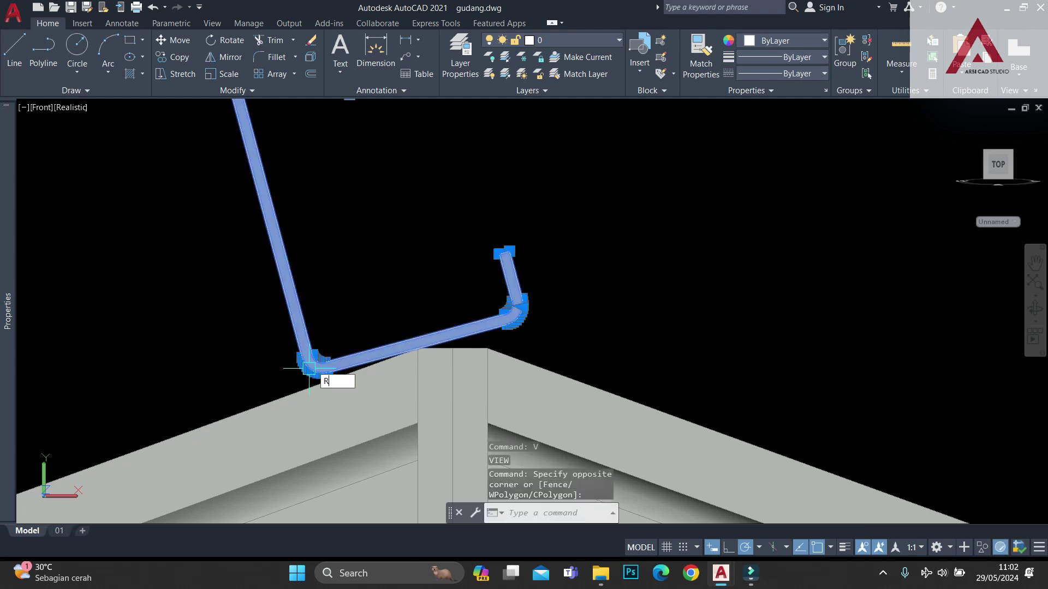
type("ro")
key("Return")
scroll(382, 360, "up", 2)
scroll(430, 355, "up", 2)
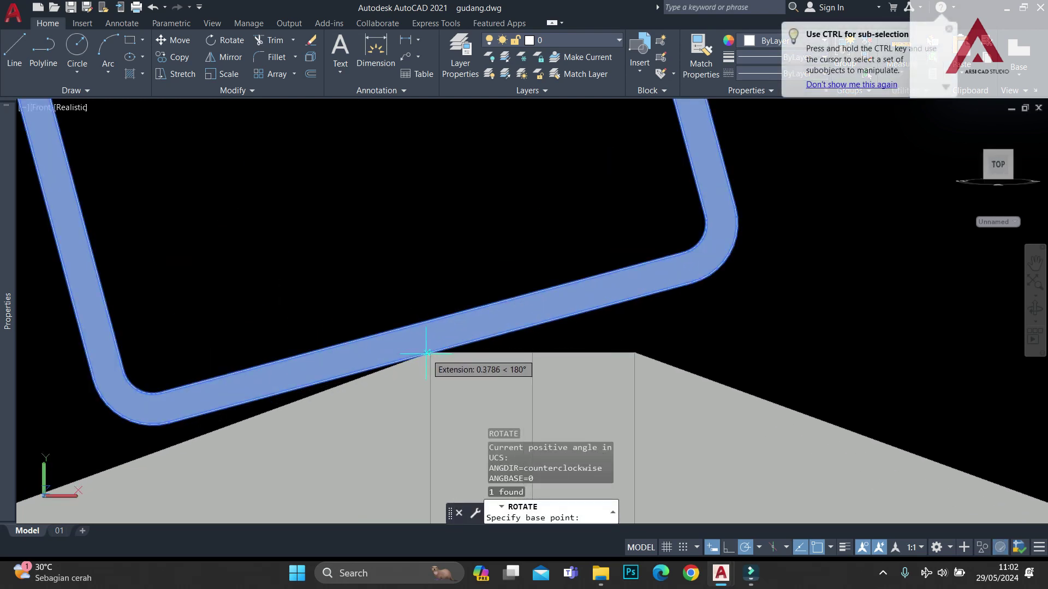
type("END")
key("Return")
left_click(430, 353)
Begin a Reference-angle rotation from the purlin's corner, then abandon this attempt
type("R")
key("Return")
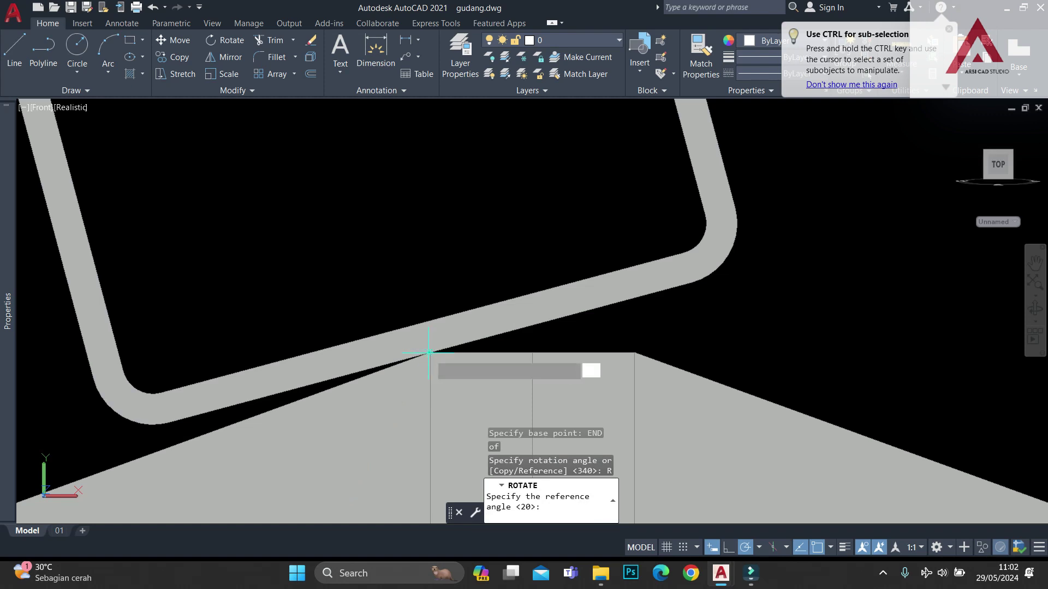
type("END")
key("Return")
left_click(430, 353)
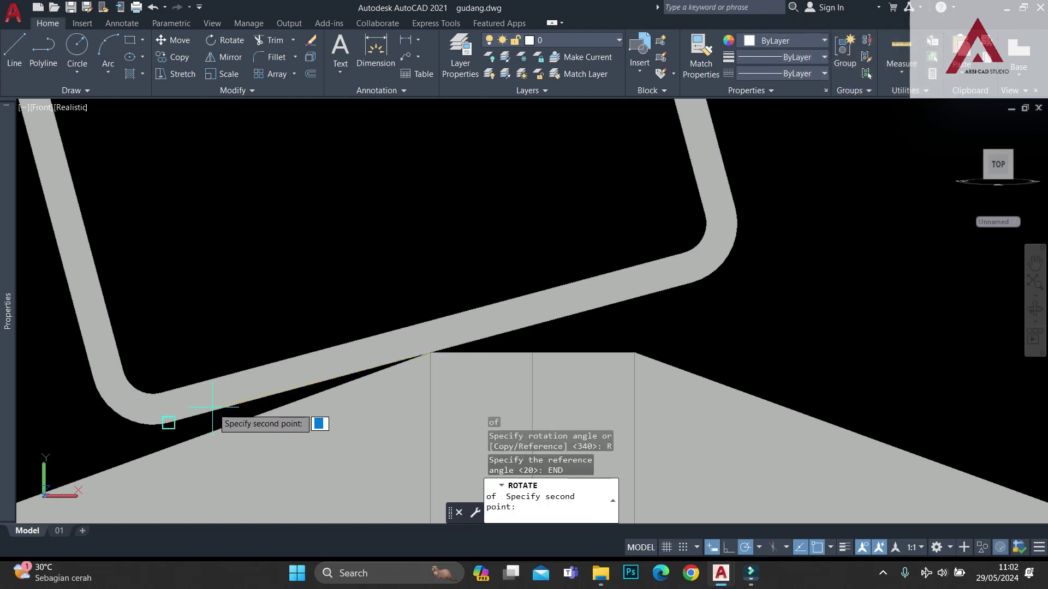
type("EA")
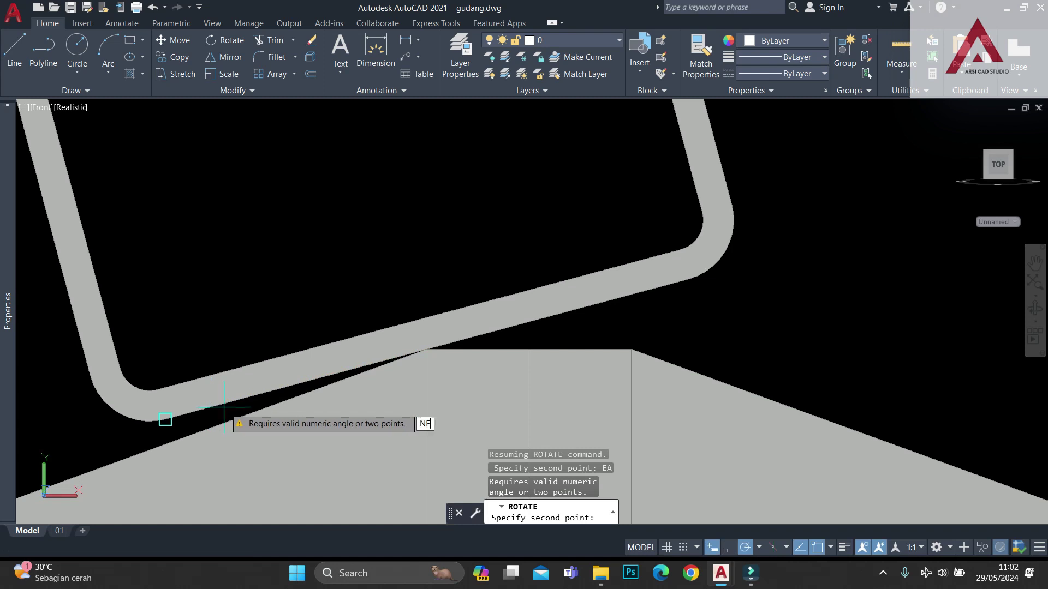
type("A")
key("Return")
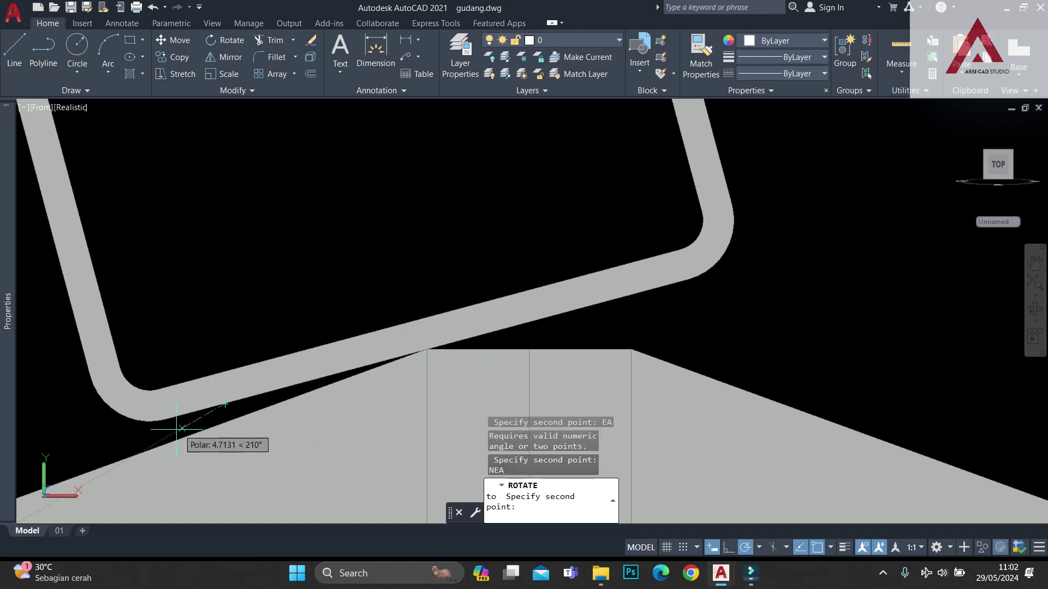
key("Escape")
Rotate the purlin about its corner by Reference so its base lies along the rafter slope
key("space")
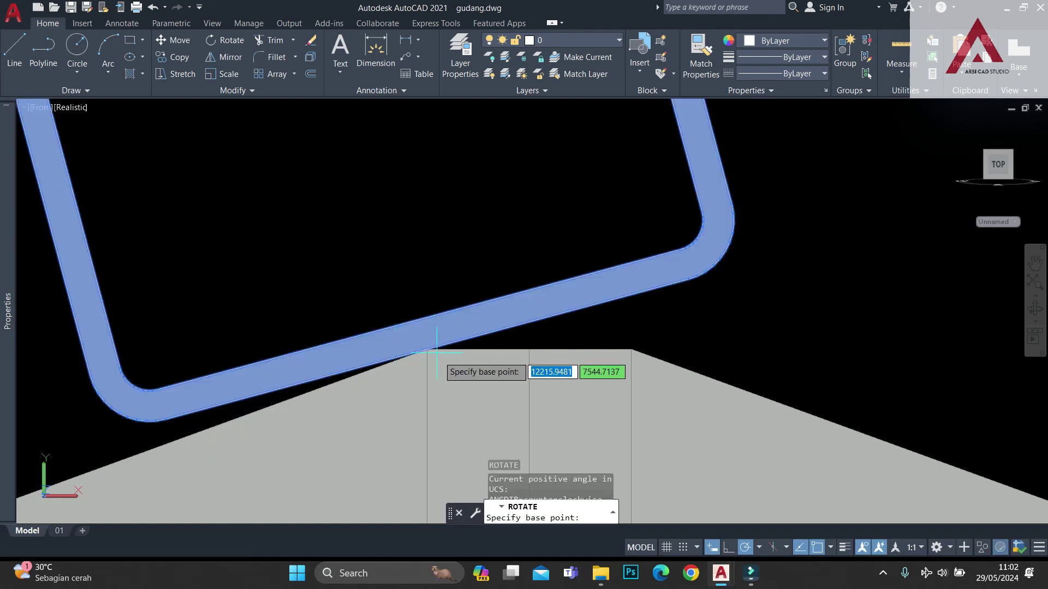
scroll(429, 350, "up", 2)
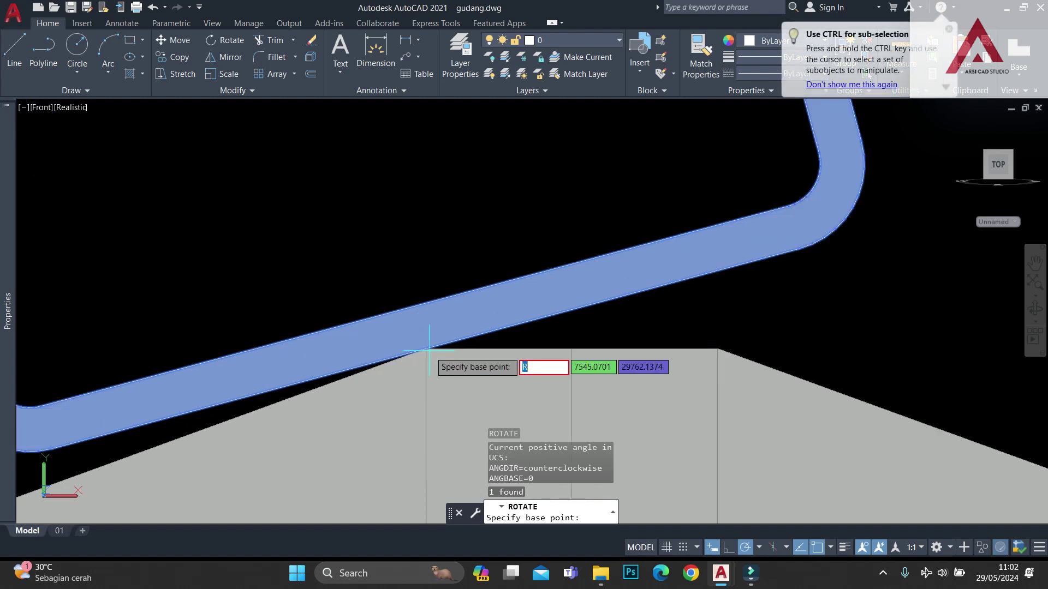
type("END")
key("Return")
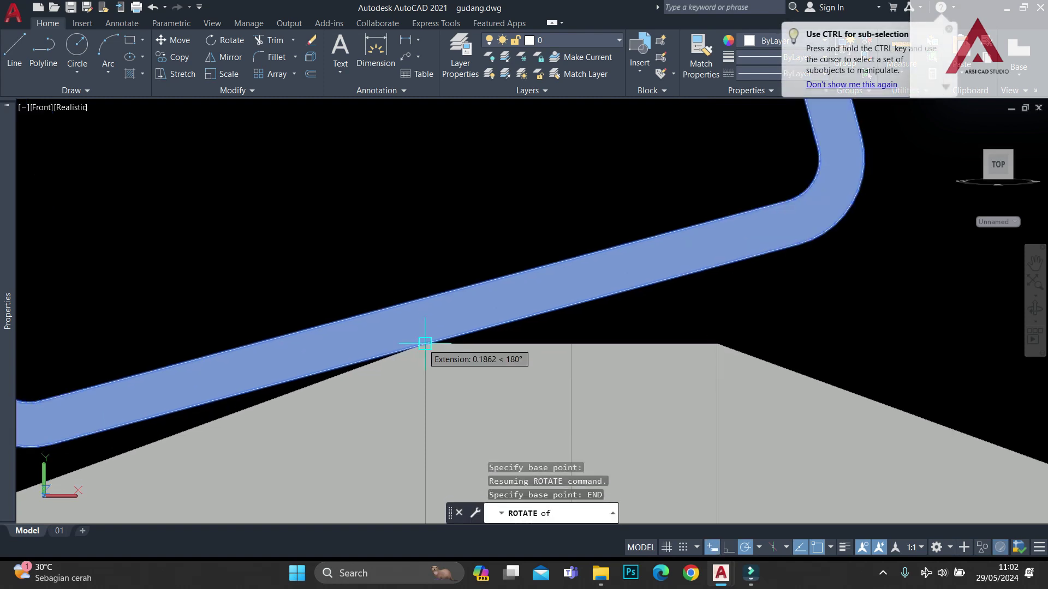
left_click(423, 343)
type("R")
key("Return")
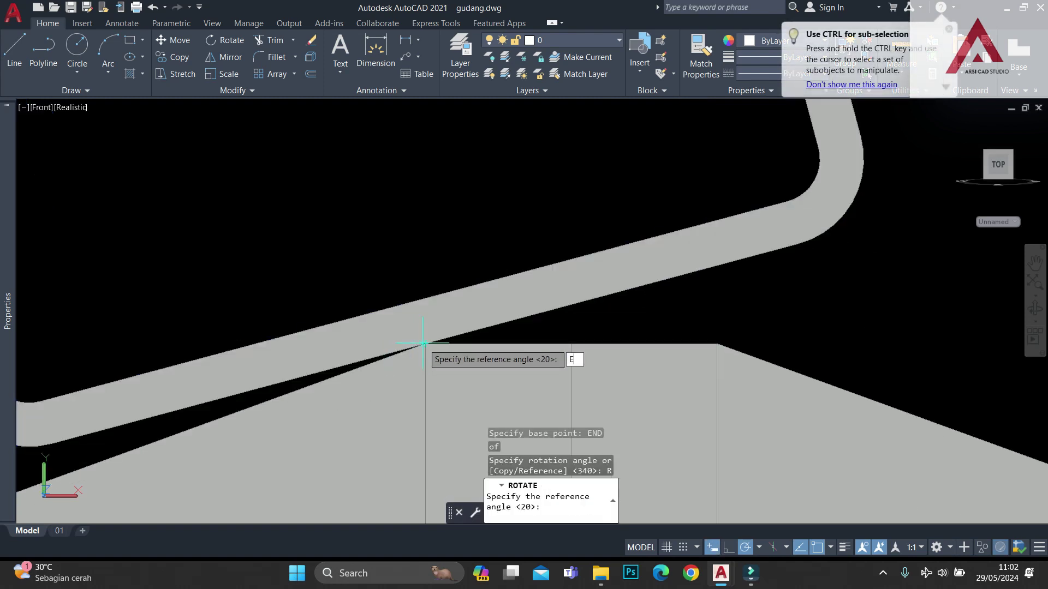
type("ND")
key("Return")
left_click(423, 344)
scroll(276, 401, "down", 2)
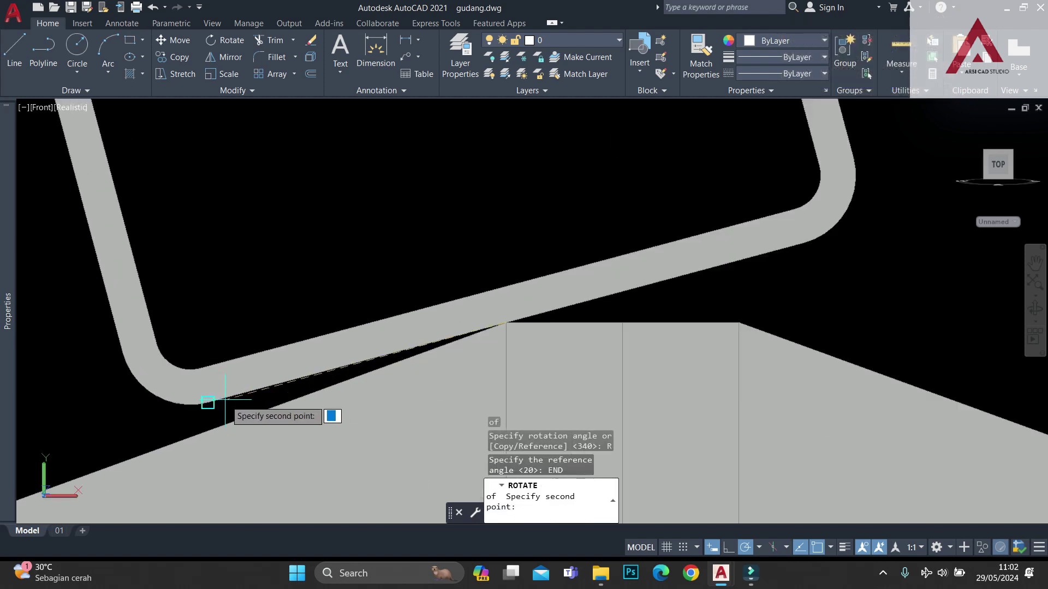
left_click(219, 398)
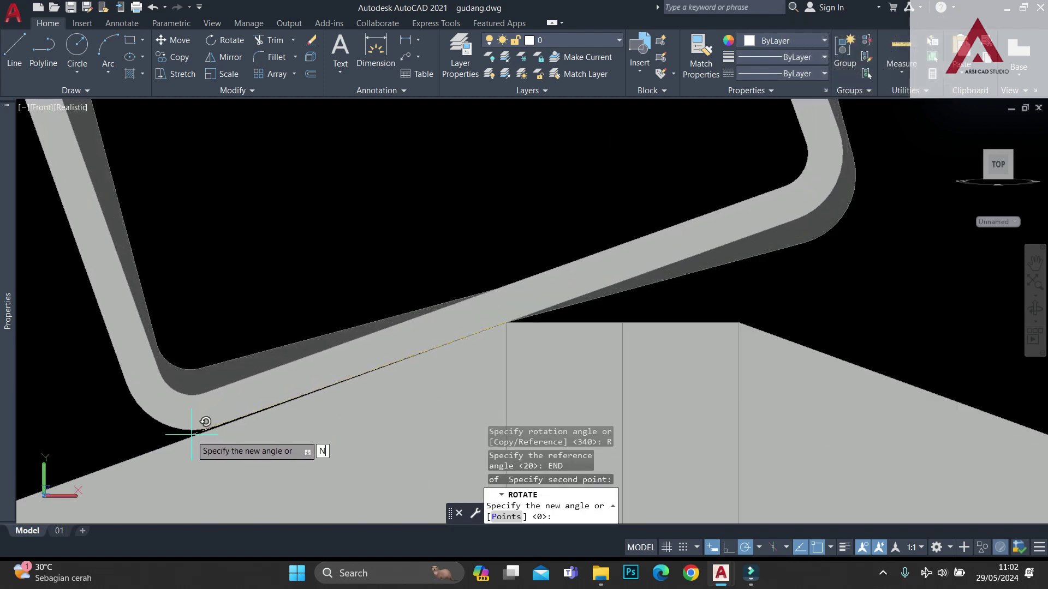
left_click(183, 436)
scroll(352, 329, "down", 4)
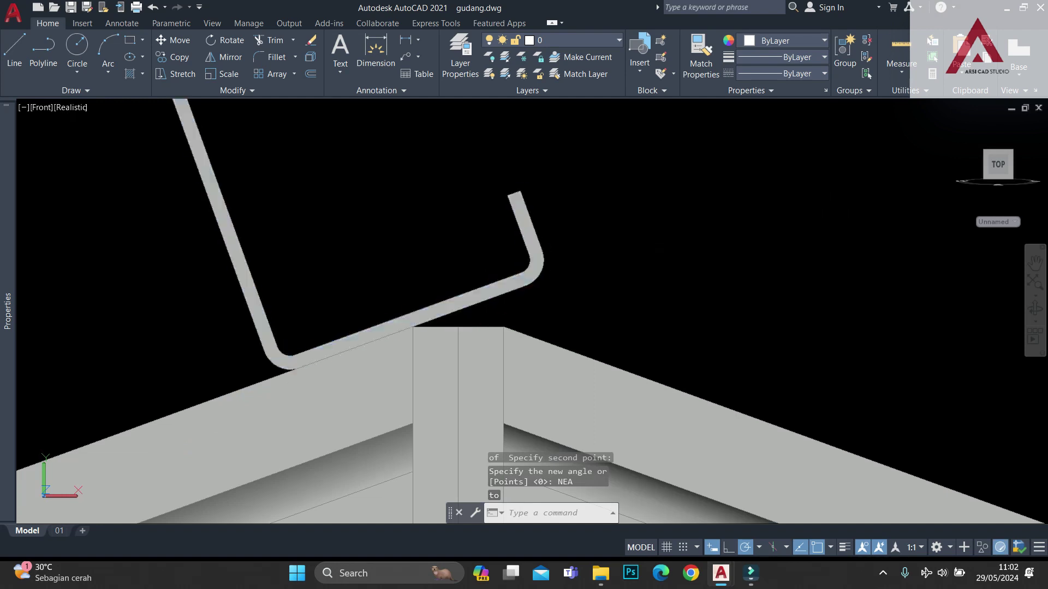
Move the purlin 50 units along the rafter direction using polar tracking
type("M")
key("Return")
scroll(408, 328, "up", 2)
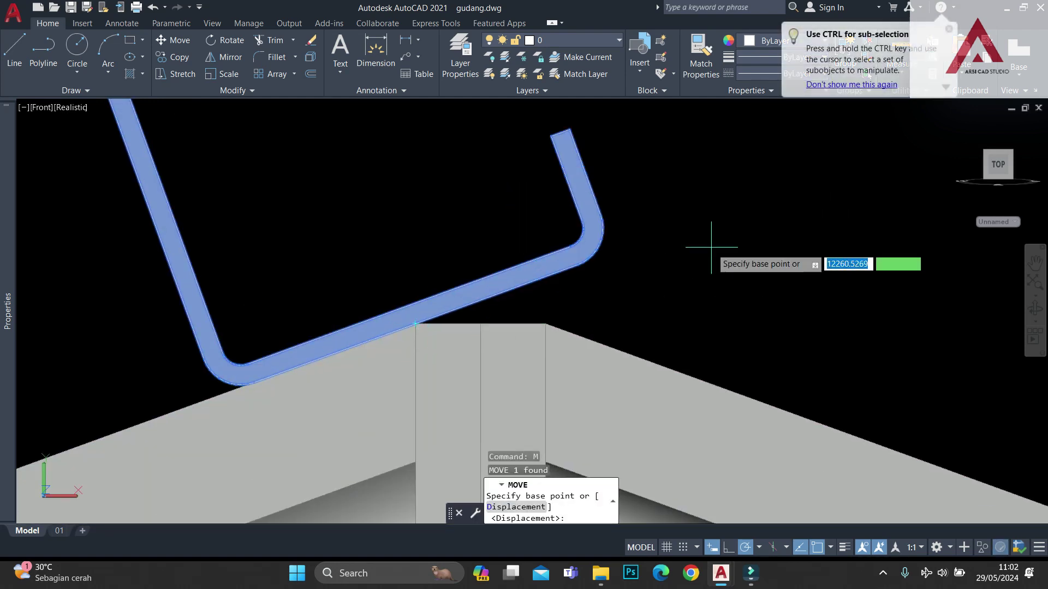
left_click(758, 547)
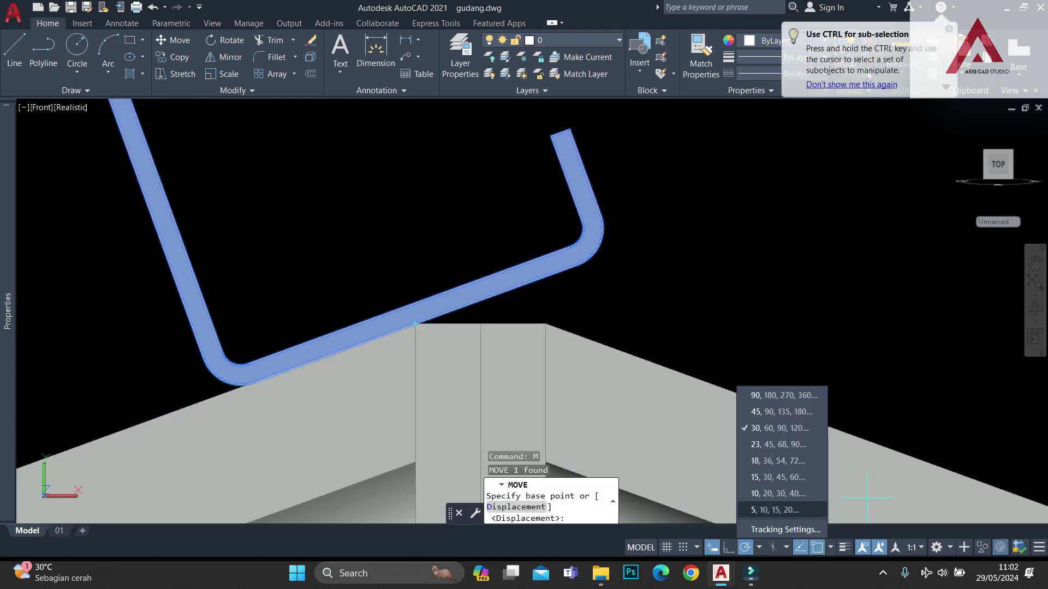
left_click(780, 474)
left_click(809, 211)
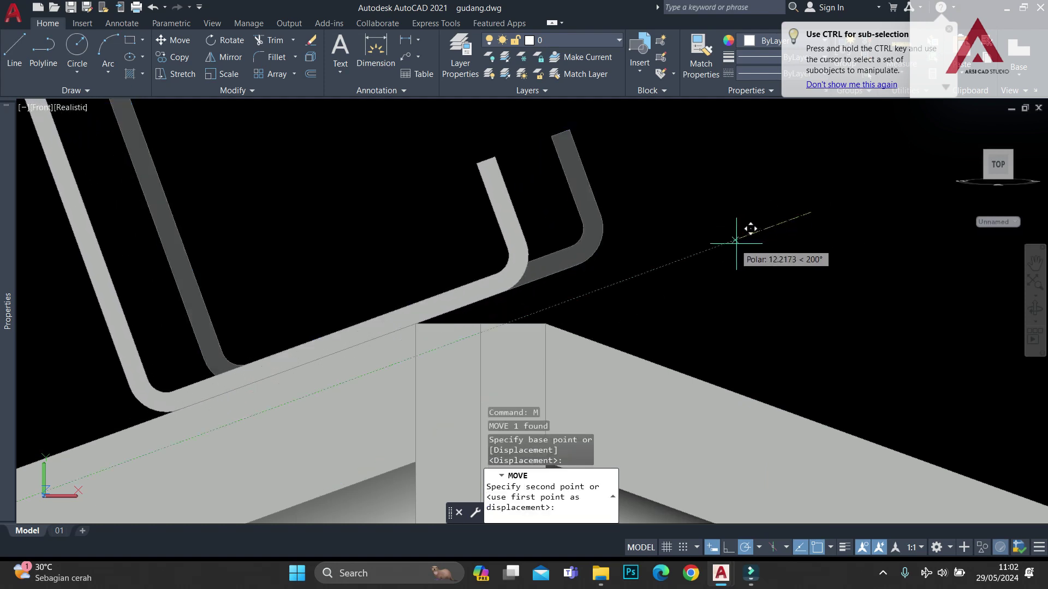
type("50")
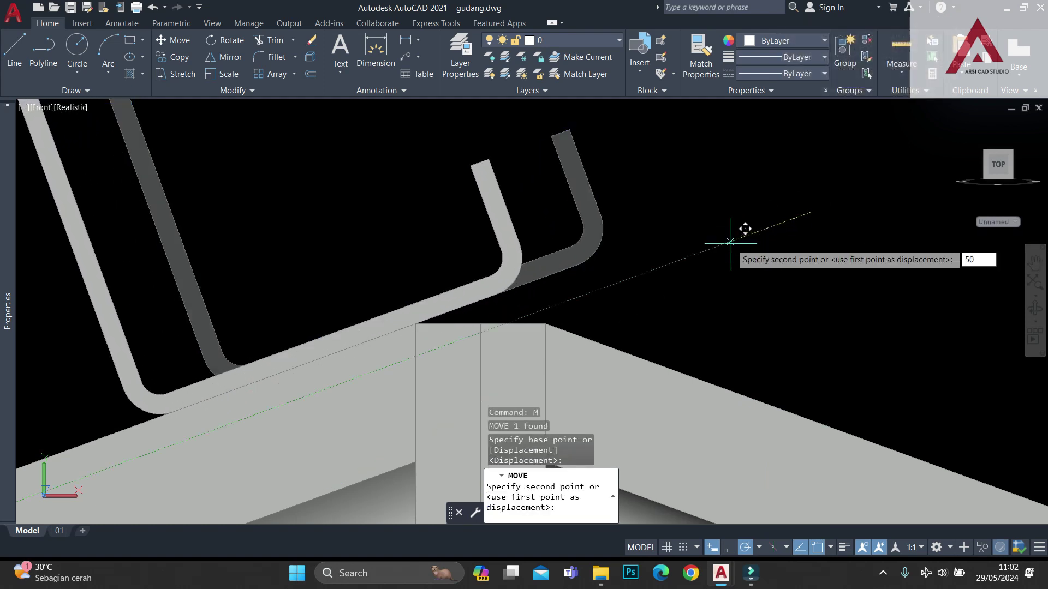
key("Return")
Select the purlin and copy it from a base point with the Array option
scroll(709, 224, "down", 2)
scroll(579, 199, "down", 2)
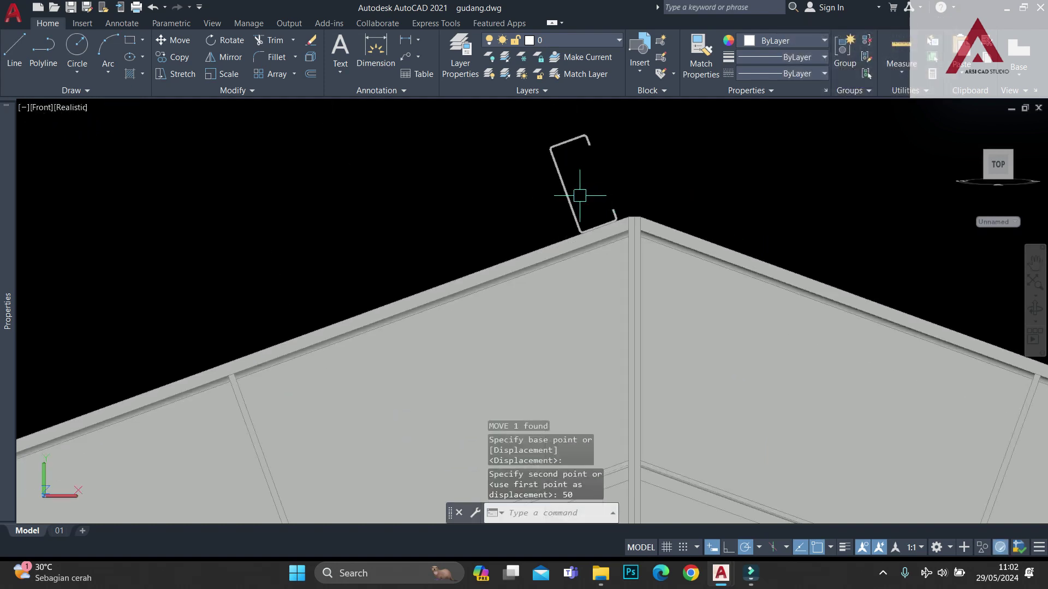
left_click(571, 199)
left_click(555, 202)
type("co")
key("Return")
left_click(806, 162)
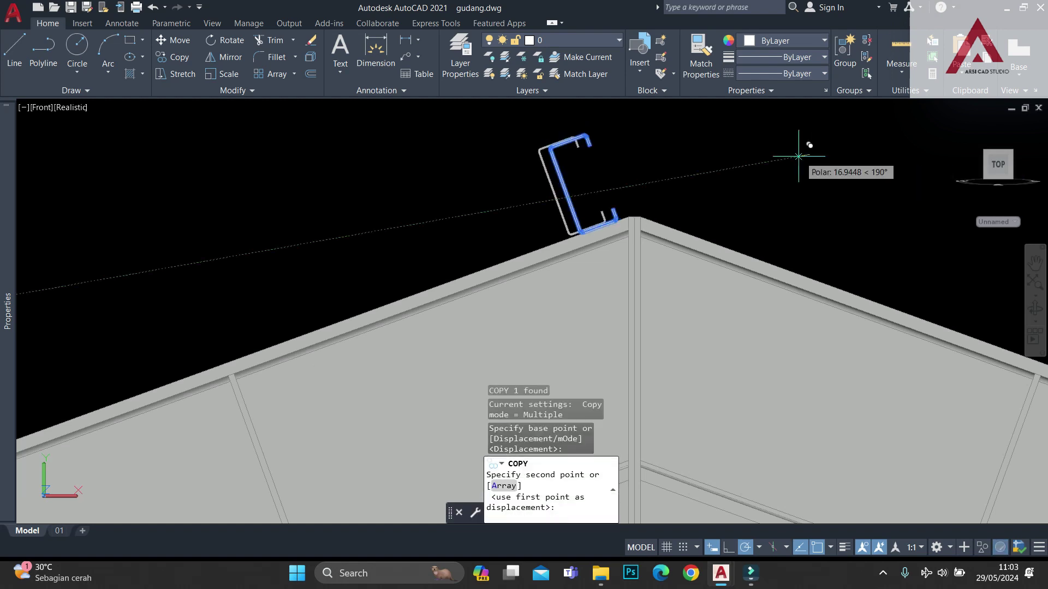
middle_click(787, 166)
type("r")
key("Return")
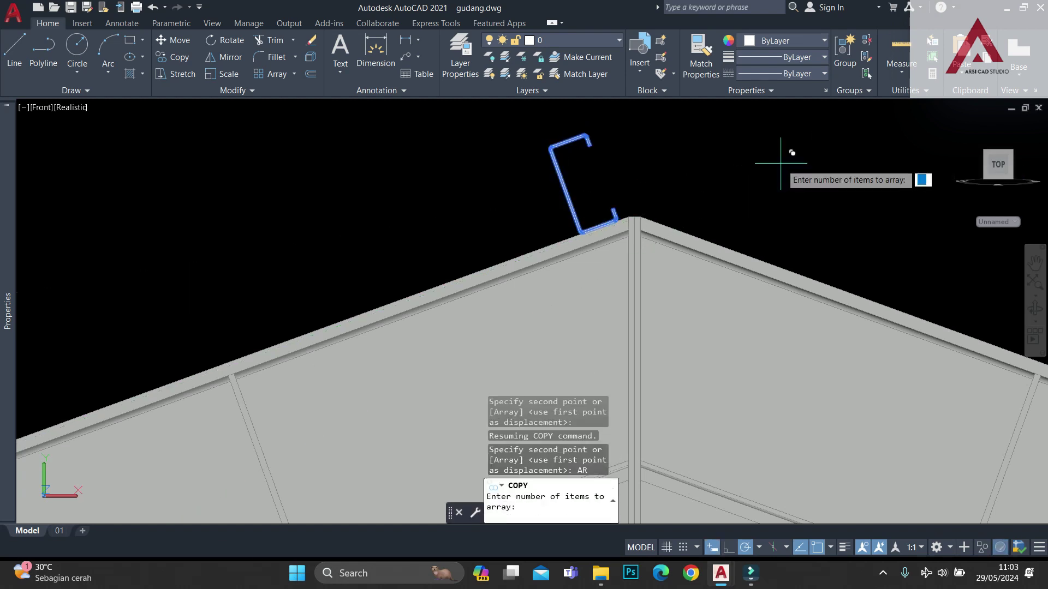
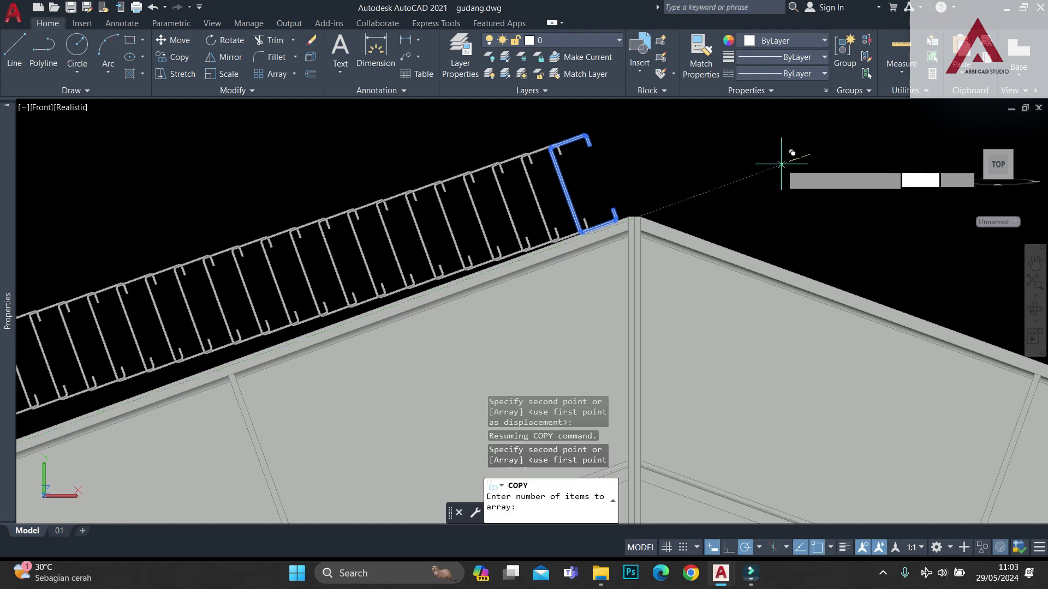
Finish arraying the C-purlin as 50 copies at 1000 spacing along the roof slope
key("Return")
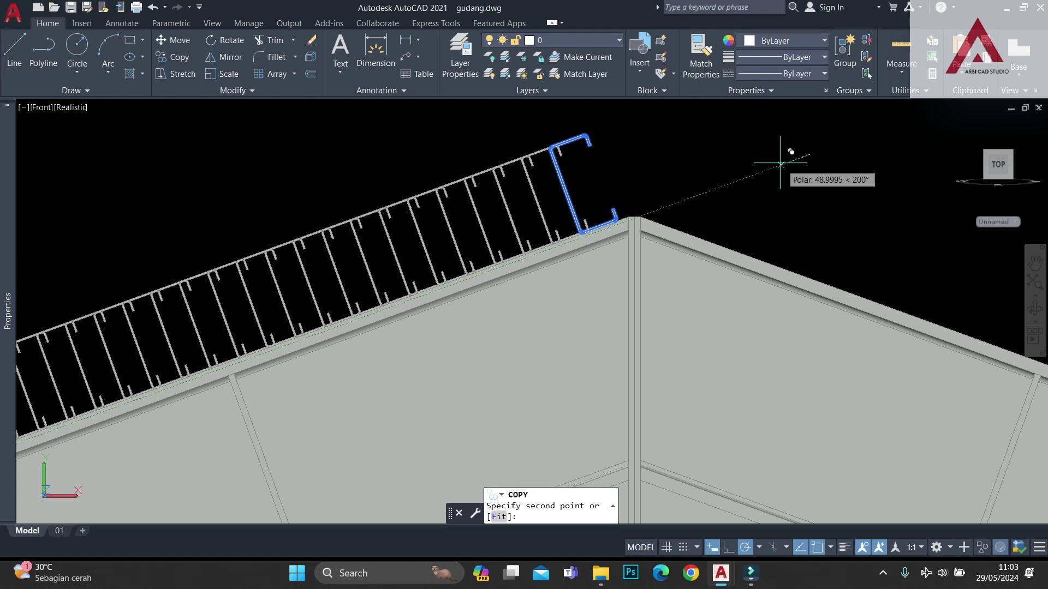
type("1000")
key("Return")
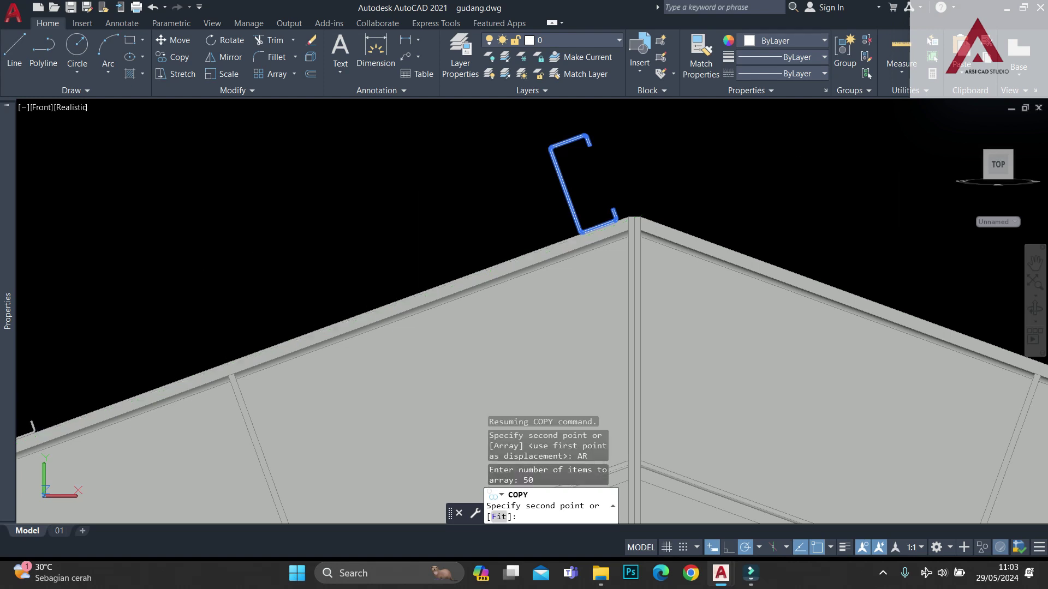
key("Escape")
scroll(824, 211, "down", 3)
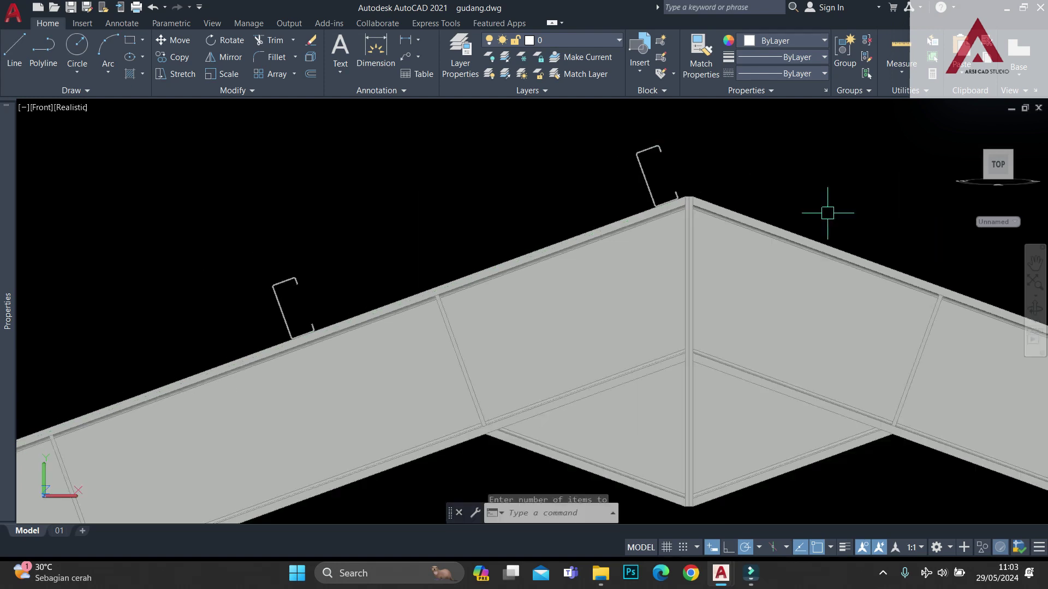
scroll(710, 230, "down", 5)
scroll(600, 262, "down", 3)
scroll(519, 277, "up", 2)
scroll(636, 195, "up", 5)
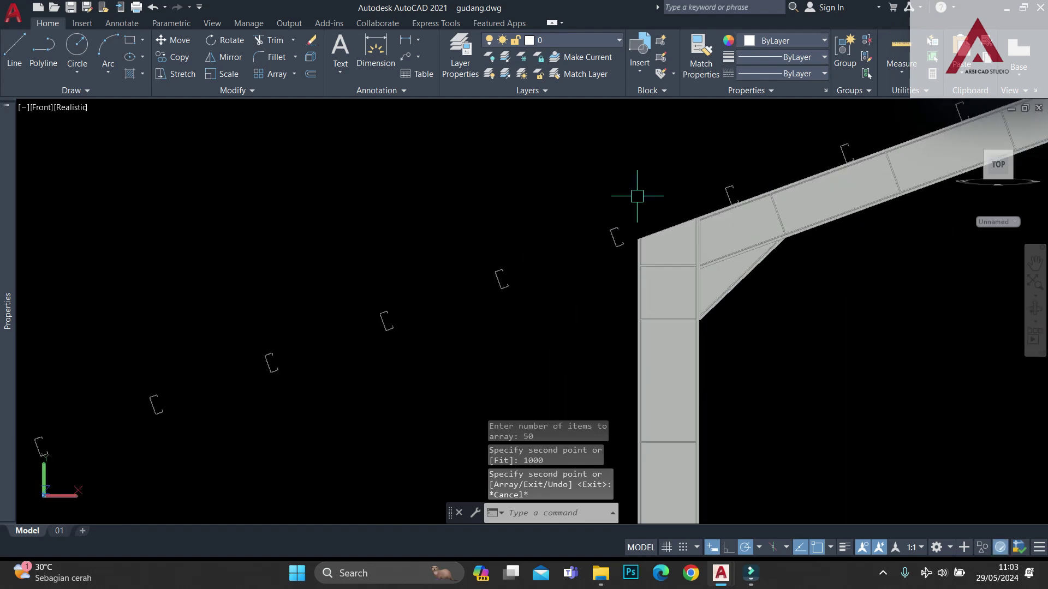
scroll(627, 207, "down", 4)
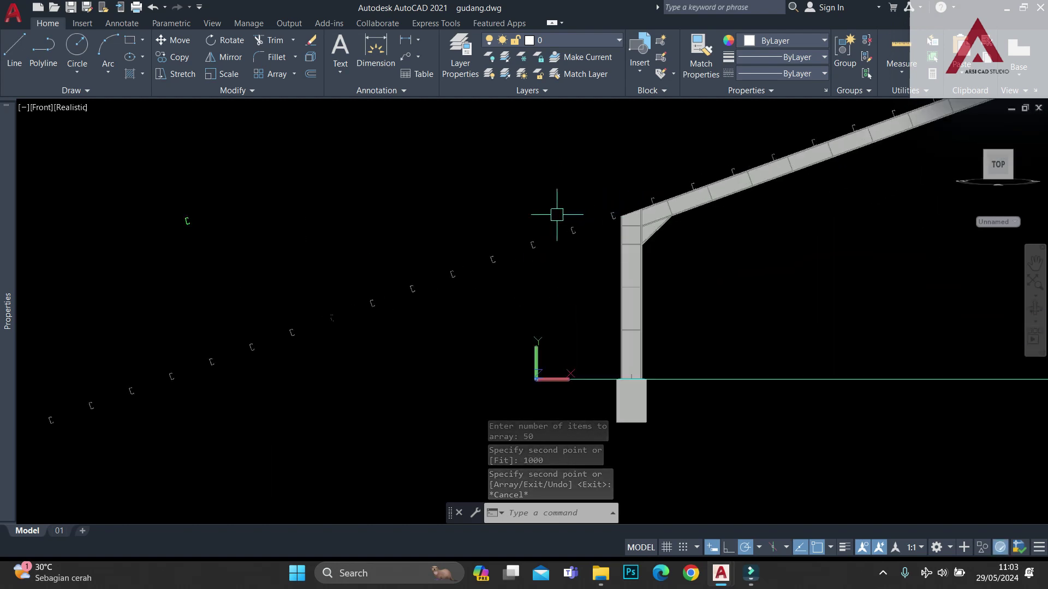
Erase the C-sections hanging past the left eave, plus a stray copy
scroll(552, 217, "down", 3)
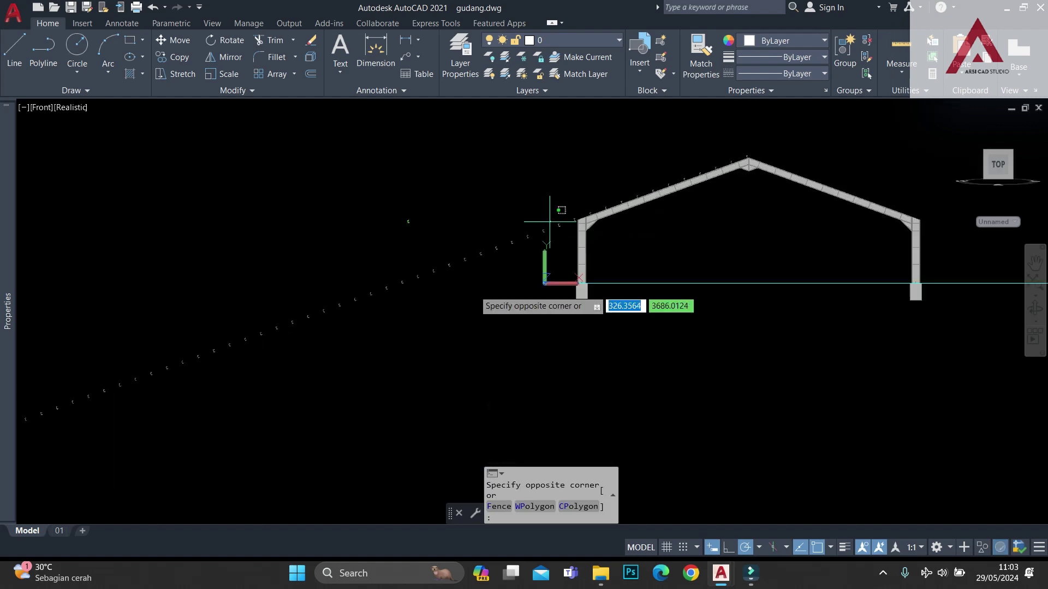
left_click_drag(552, 217, 475, 256)
type("e")
key("Return")
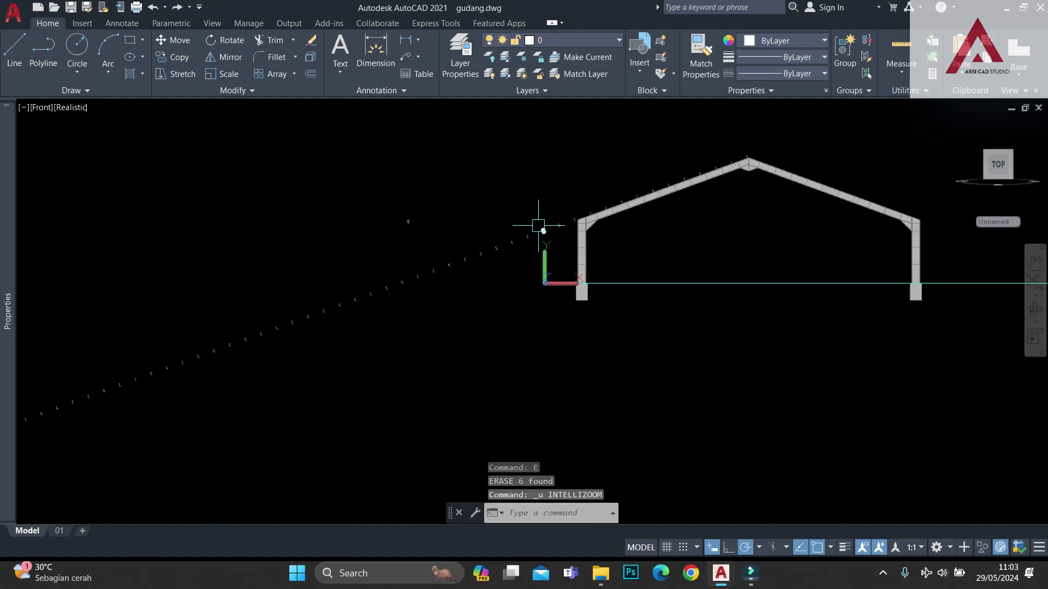
scroll(552, 234, "up", 2)
type("e")
key("Return")
Window-select and erase another group of extra C-section copies
left_click(520, 222)
scroll(437, 261, "down", 2)
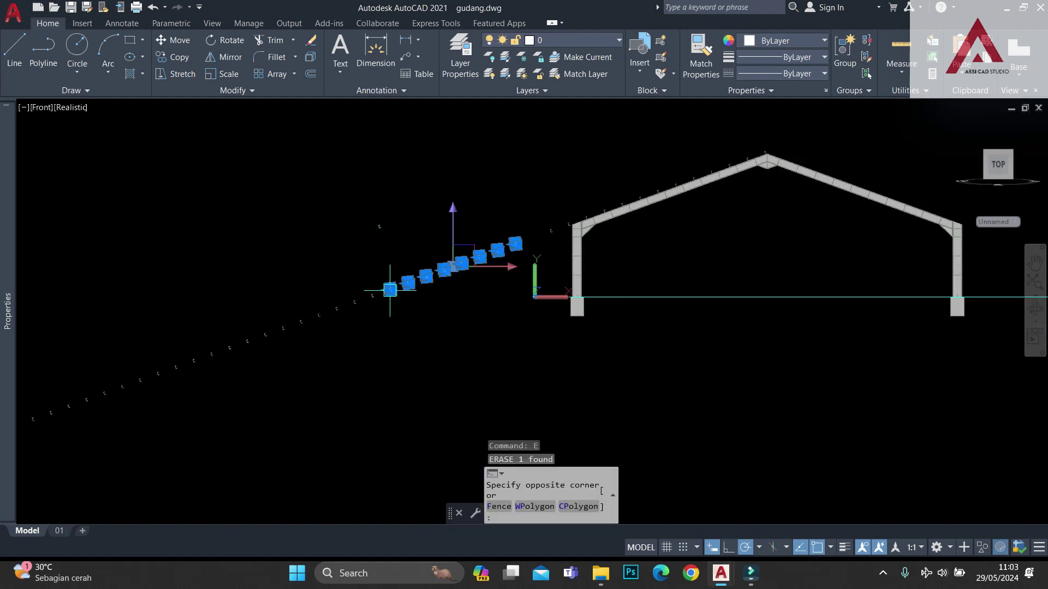
left_click(390, 290)
key("Return")
Erase the long leftover row of C-sections beyond the roof
scroll(417, 271, "down", 2)
left_click(417, 270)
left_click(414, 313)
scroll(419, 271, "down", 2)
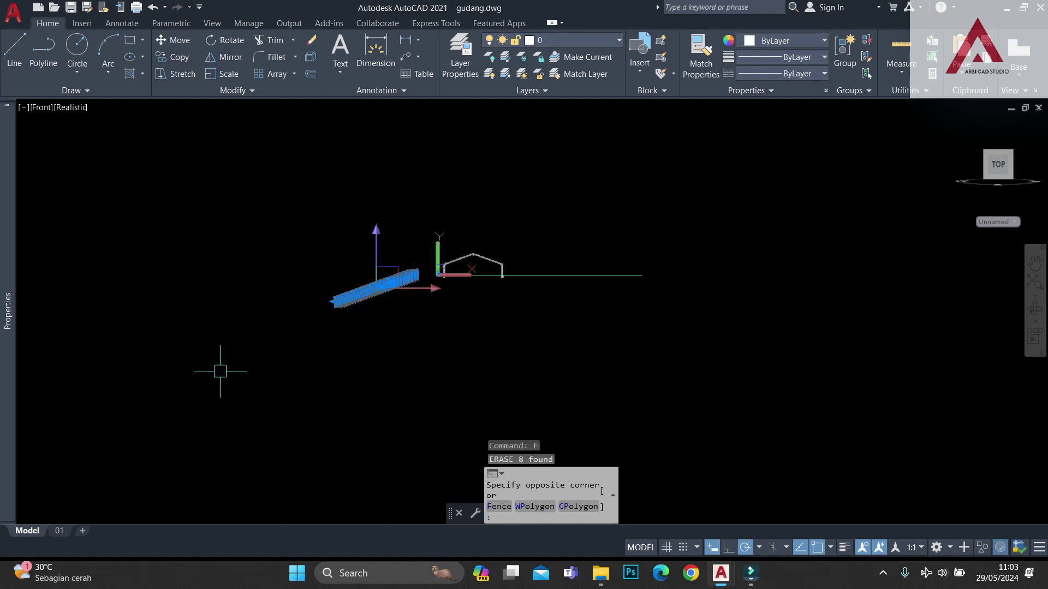
left_click(220, 371)
scroll(238, 354, "up", 2)
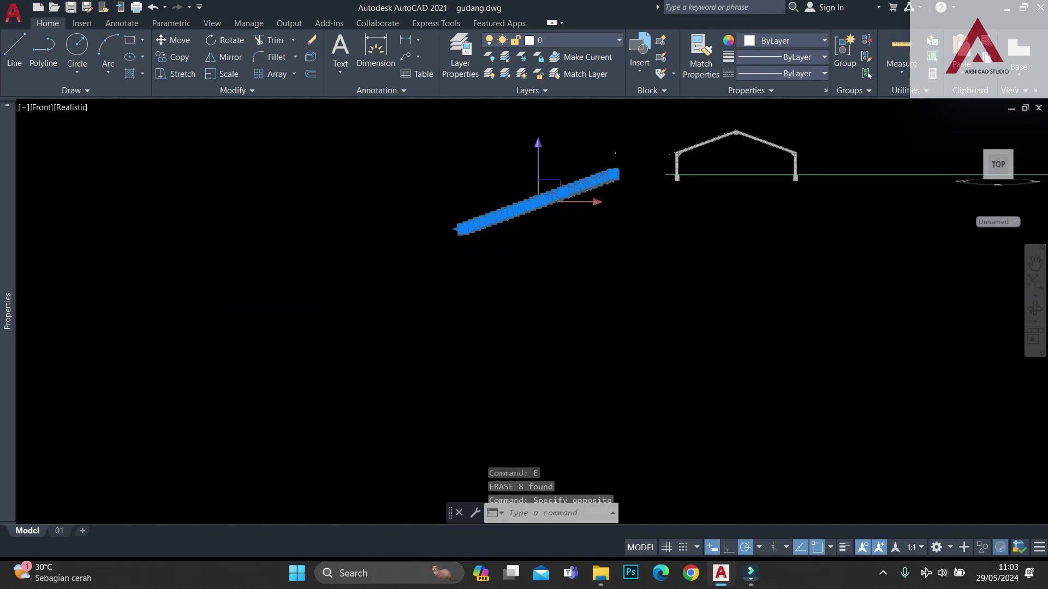
scroll(238, 354, "up", 2)
type("E")
key("Return")
Select the arrayed portal frames to inspect them, then clear the selection
scroll(491, 262, "down", 3)
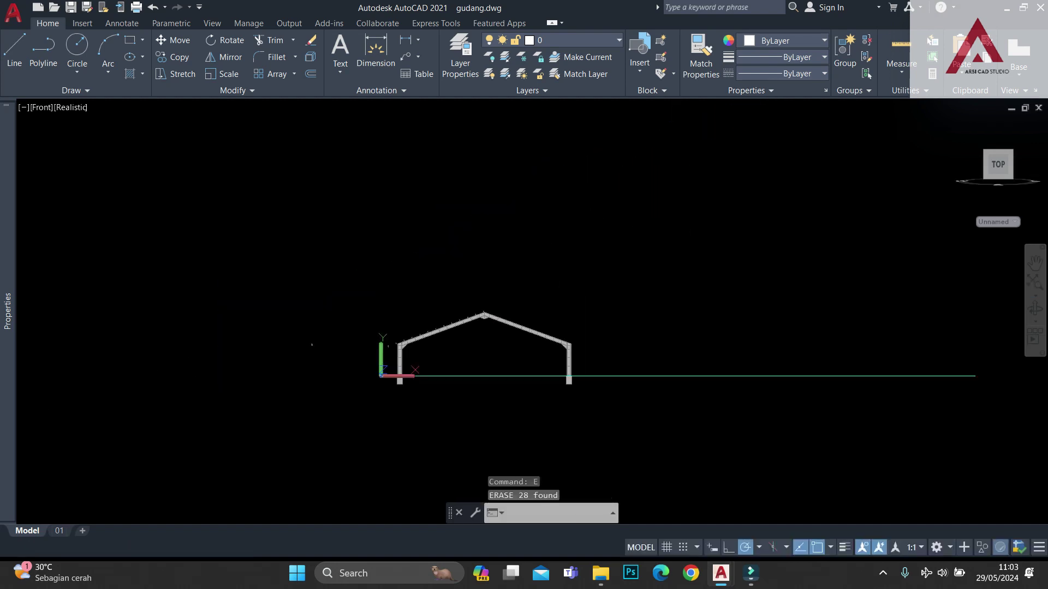
scroll(355, 335, "up", 3)
scroll(531, 353, "up", 2)
scroll(532, 353, "up", 2)
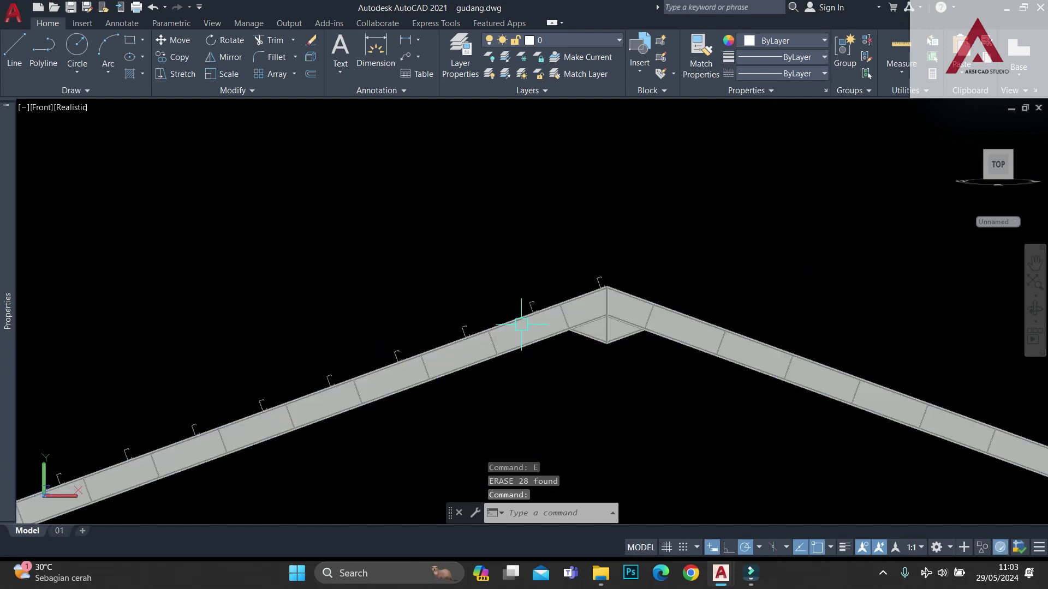
scroll(527, 302, "down", 3)
left_click(537, 306)
scroll(297, 405, "up", 3)
key("Escape")
scroll(361, 331, "down", 3)
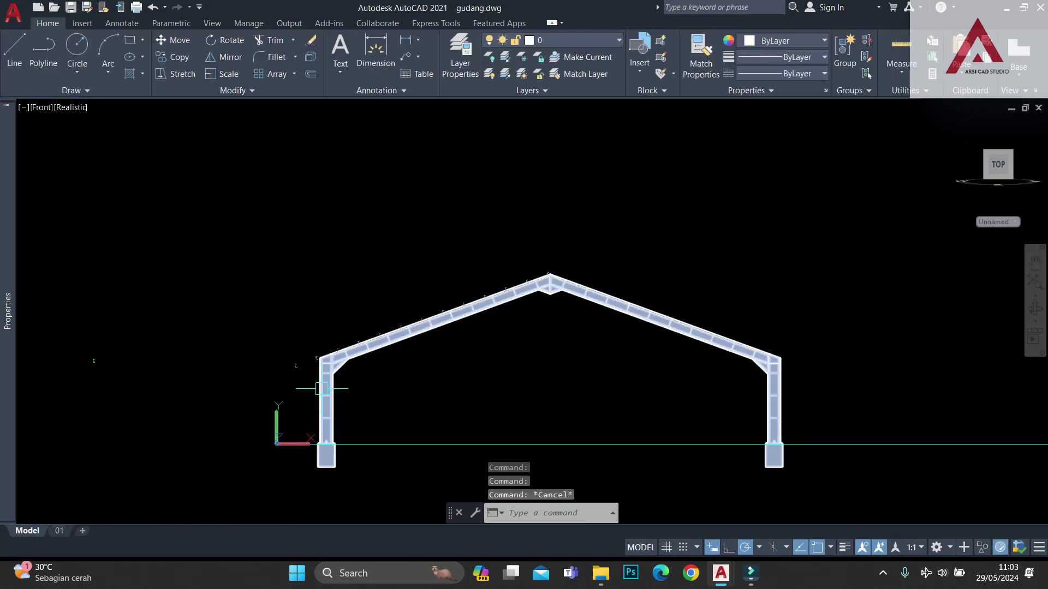
scroll(339, 374, "up", 3)
Reselect the portal frame array to check it, then deselect it
scroll(349, 371, "up", 1)
left_click(384, 295)
scroll(280, 355, "down", 3)
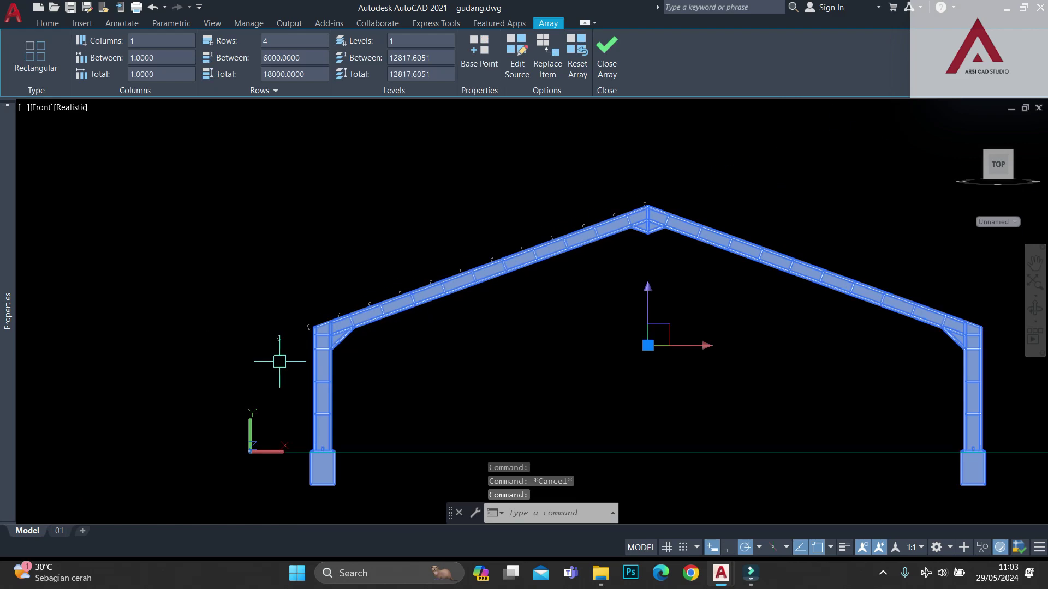
scroll(306, 353, "up", 3)
key("Escape")
scroll(326, 338, "down", 3)
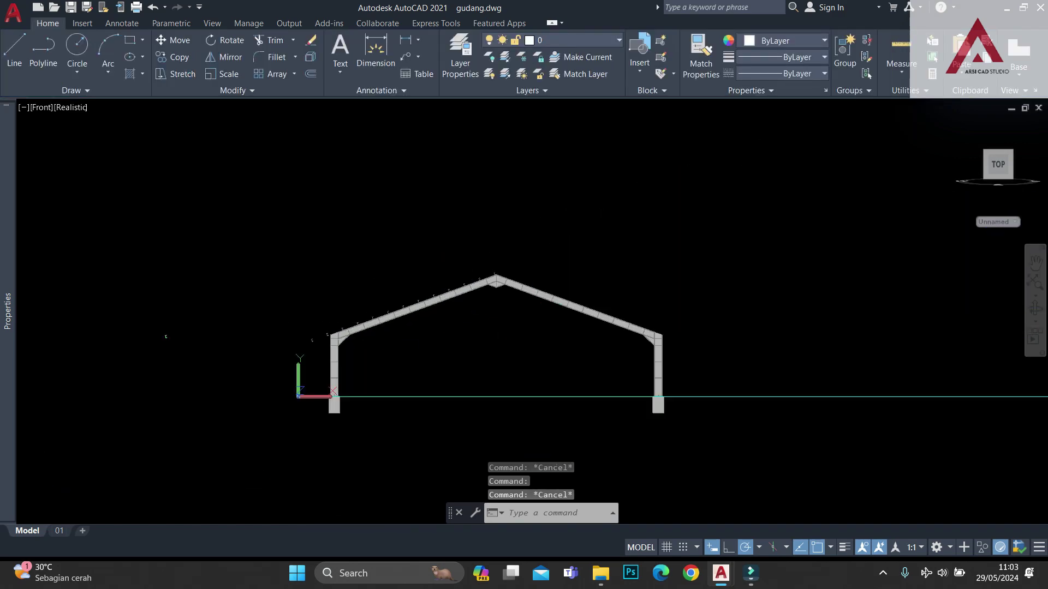
Orbit out of the Front view into a 3D view looking down on the frames
mouse_move(326, 338)
middle_mouse_down("shift")
mouse_move(514, 347)
mouse_move(491, 306)
middle_mouse_up("shift")
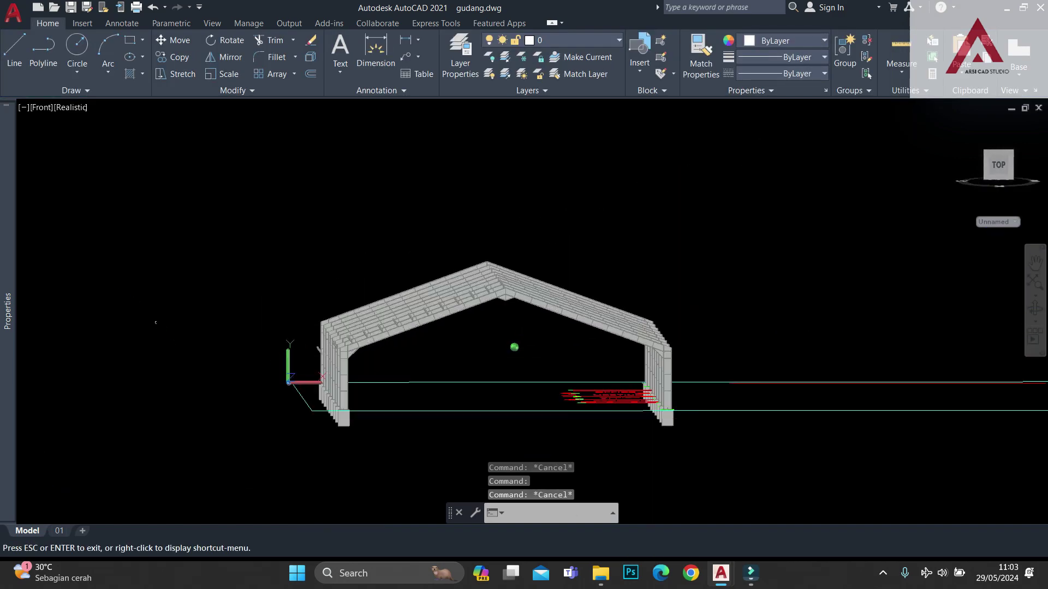
middle_click_drag(513, 347, 711, 395, "shift")
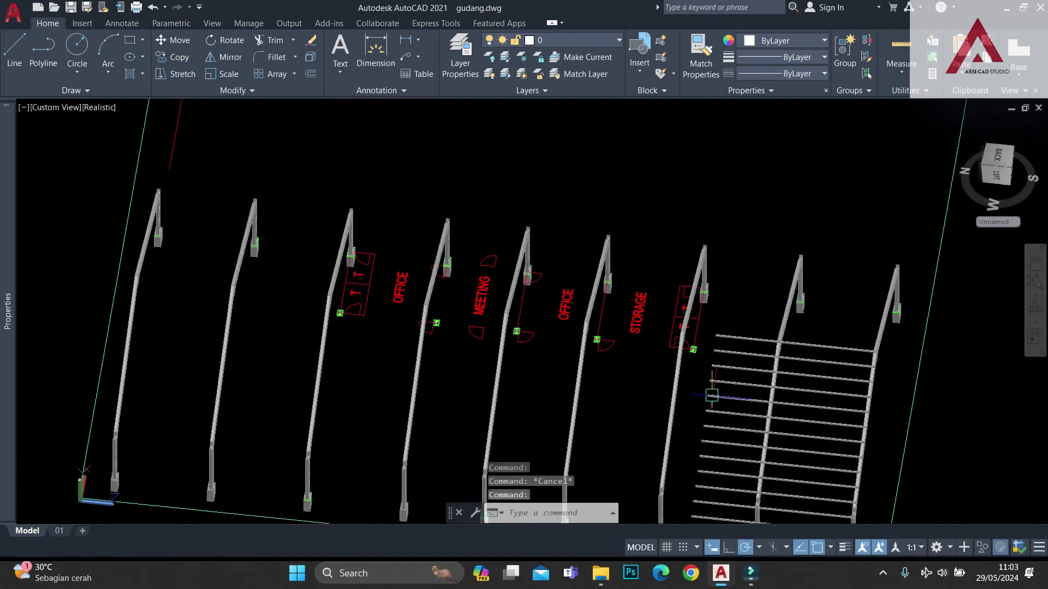
scroll(552, 343, "down", 1)
scroll(552, 343, "down", 2)
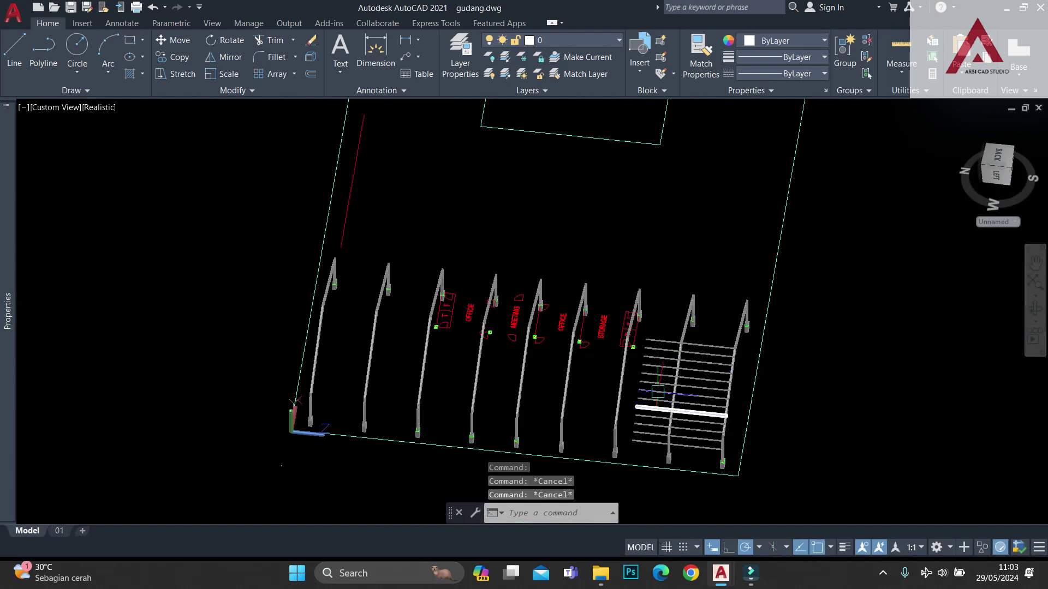
scroll(658, 392, "up", 3)
Start stretching a purlin's end, cancel it, and orbit to a new angle
left_click(659, 296)
scroll(659, 297, "up", 2)
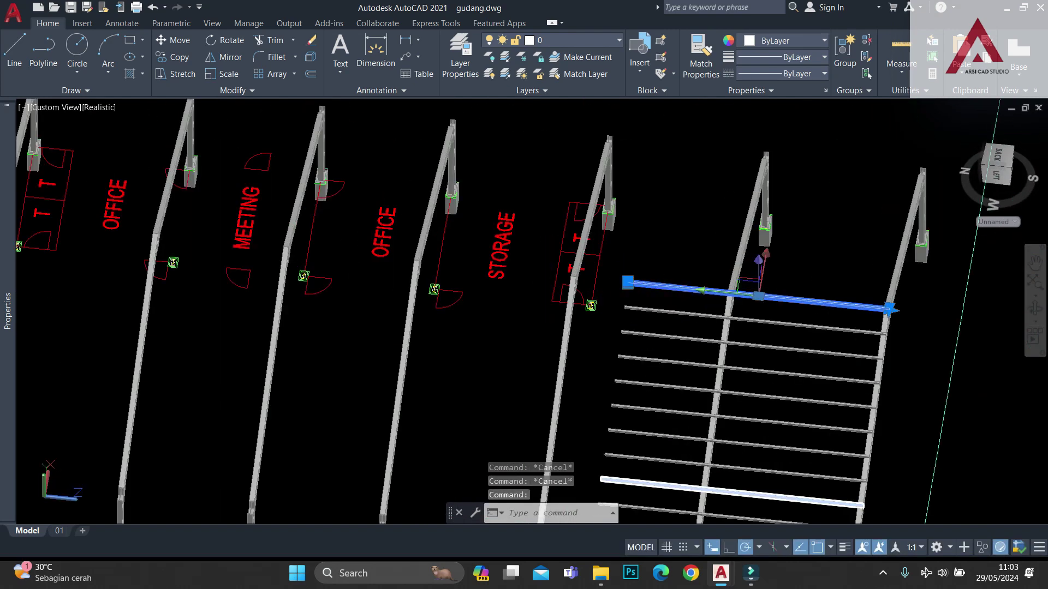
left_click(628, 282)
scroll(519, 275, "down", 2)
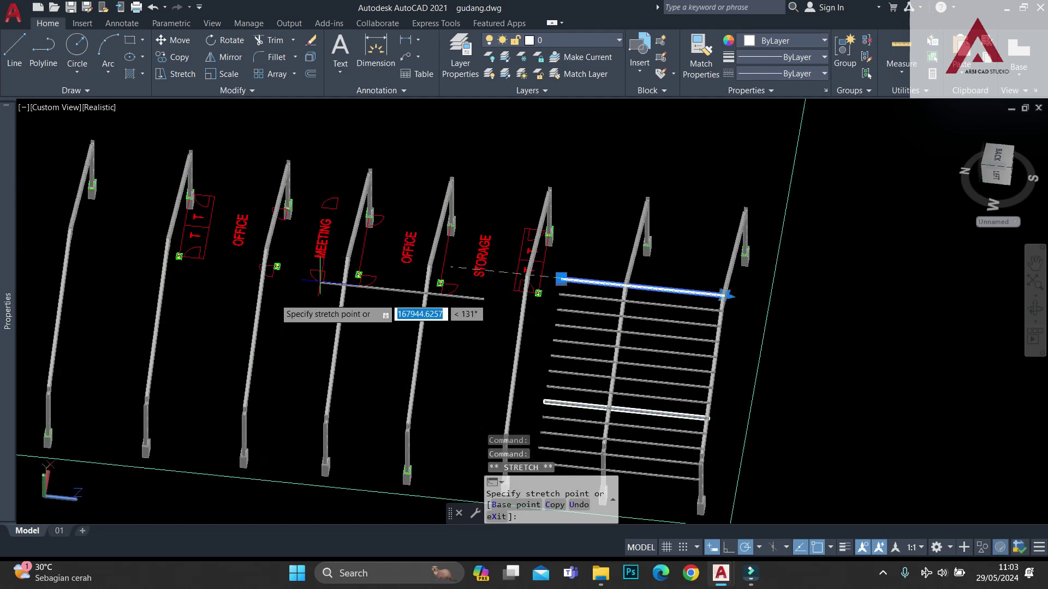
key("Escape")
key("Escape")
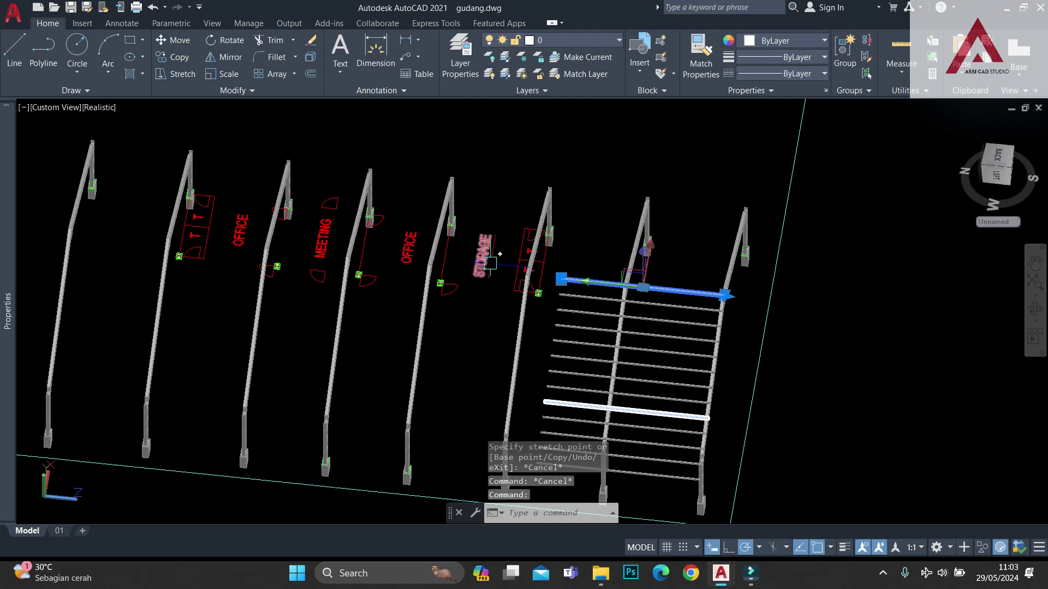
scroll(490, 263, "down", 2)
mouse_move(490, 263)
middle_mouse_down("shift")
mouse_move(568, 281)
mouse_move(638, 384)
middle_mouse_up("shift")
Select the lower-right purlin, then clear the selection
scroll(638, 384, "up", 3)
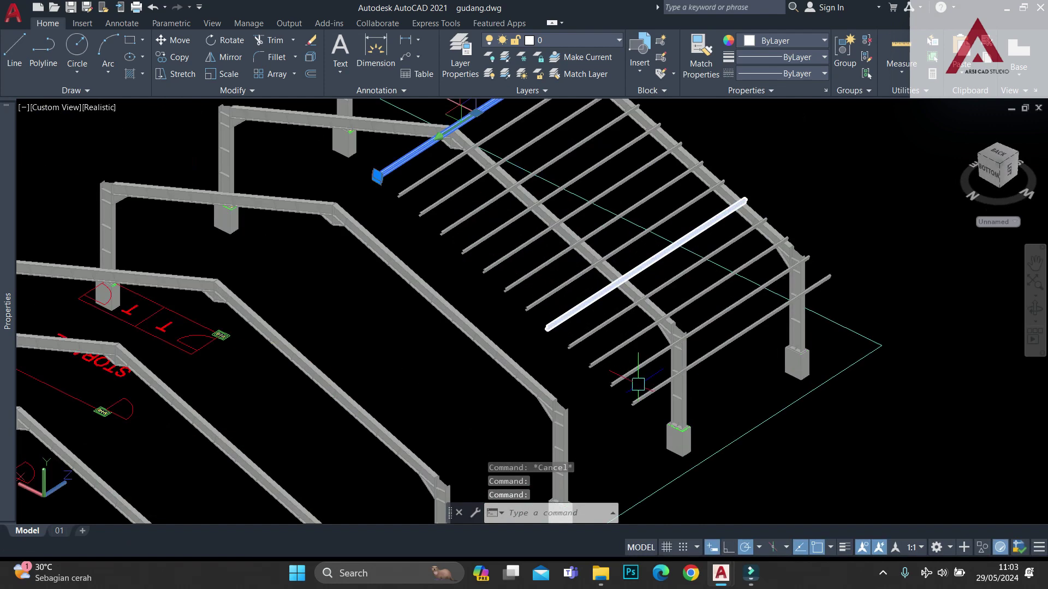
left_click(638, 384)
left_click(586, 423)
scroll(631, 390, "up", 4)
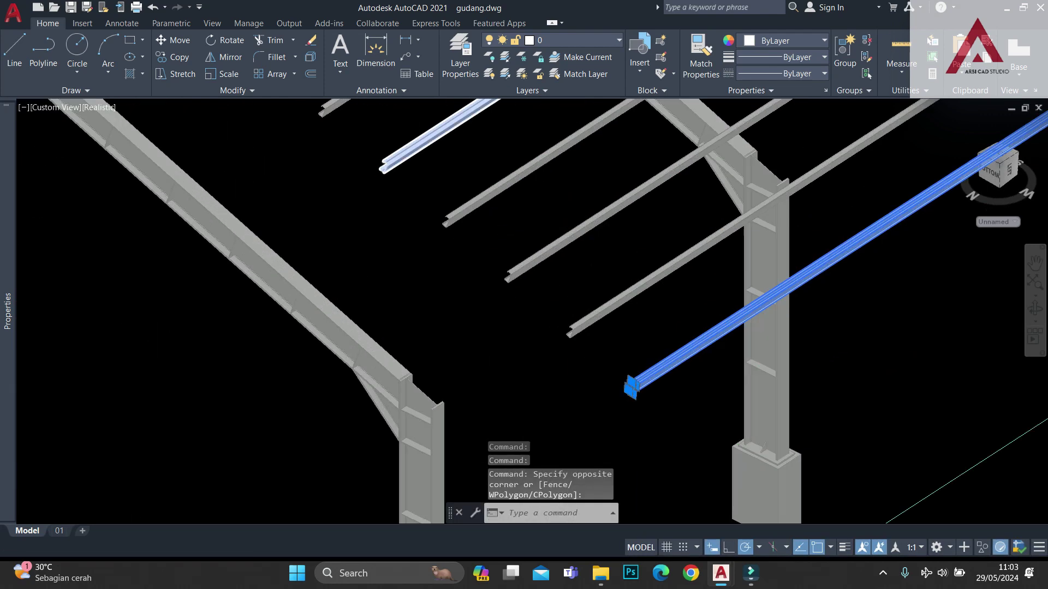
key("Escape")
scroll(628, 375, "up", 3)
scroll(636, 374, "up", 2)
scroll(600, 327, "up", 2)
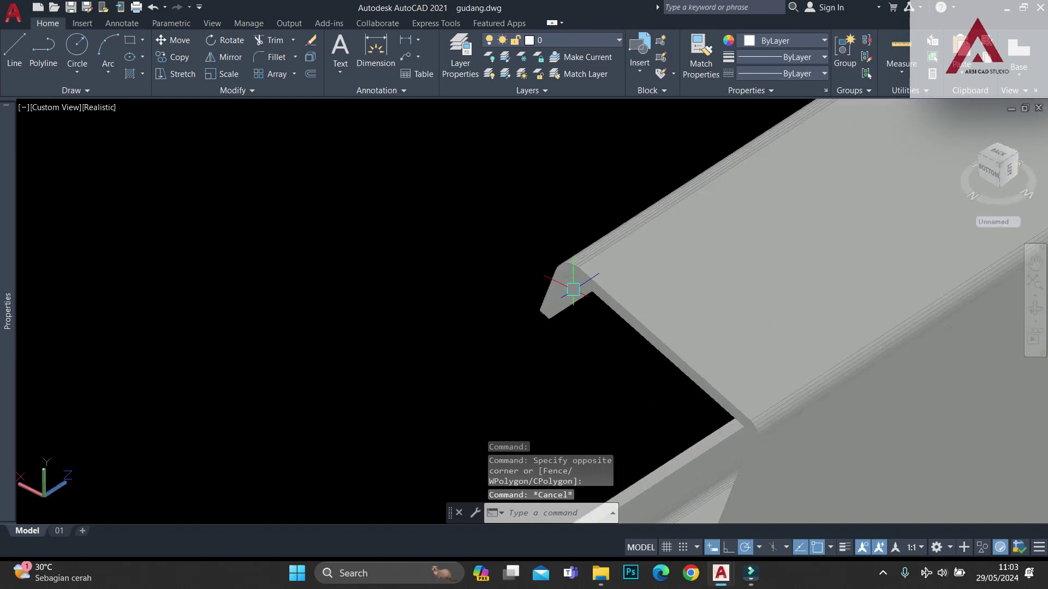
View the C-channel purlin end-on and attempt stretching its end, then cancel
middle_click_drag(573, 289, 584, 326, "shift")
left_click(584, 326)
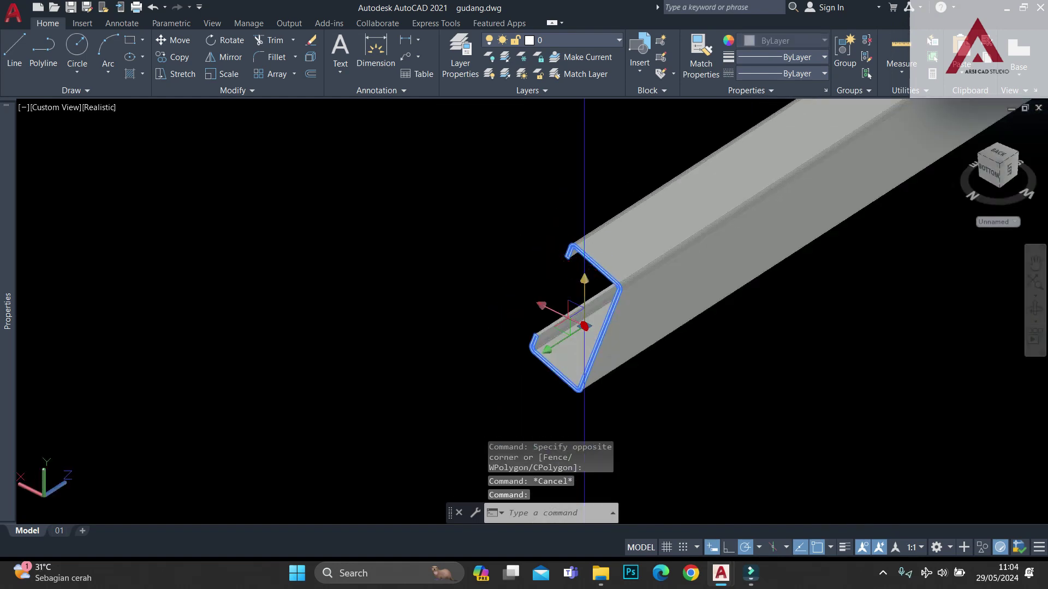
left_click(584, 326)
scroll(573, 339, "down", 3)
scroll(546, 344, "down", 3)
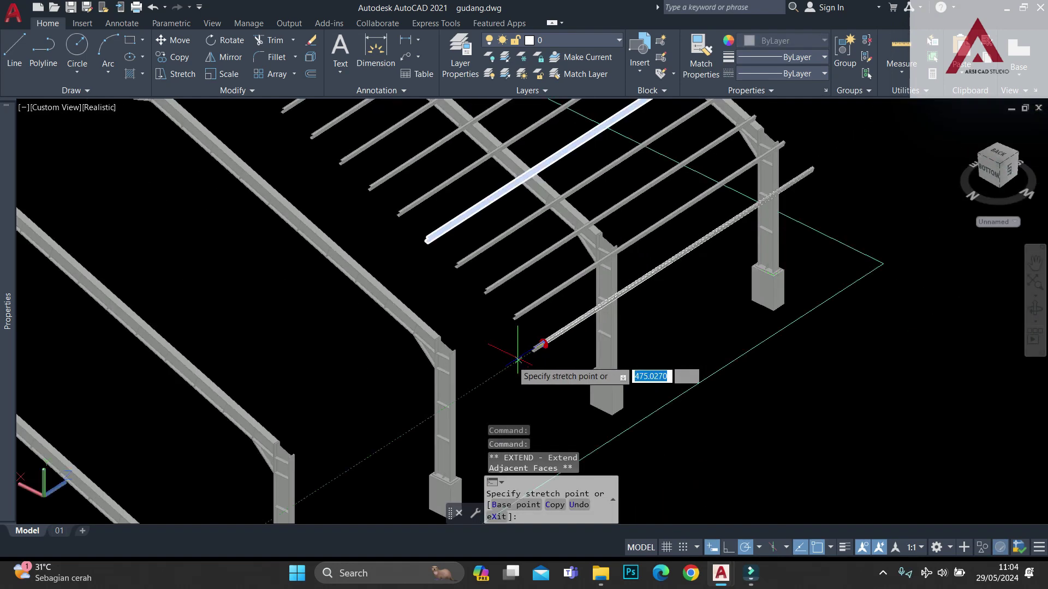
scroll(534, 349, "down", 2)
middle_click_drag(324, 463, 284, 461, "shift")
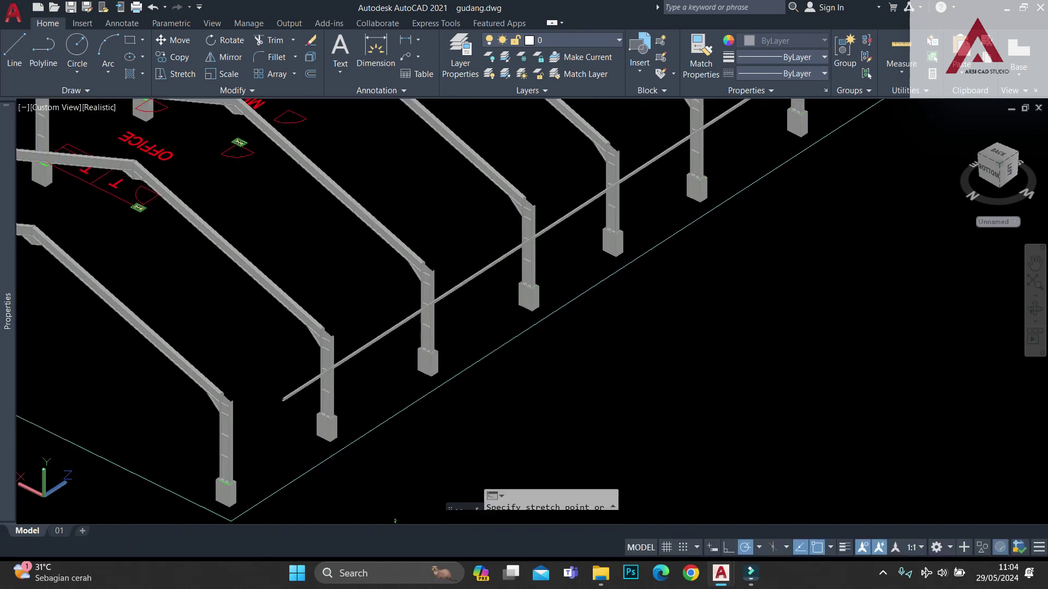
scroll(262, 462, "down", 3)
key("Escape")
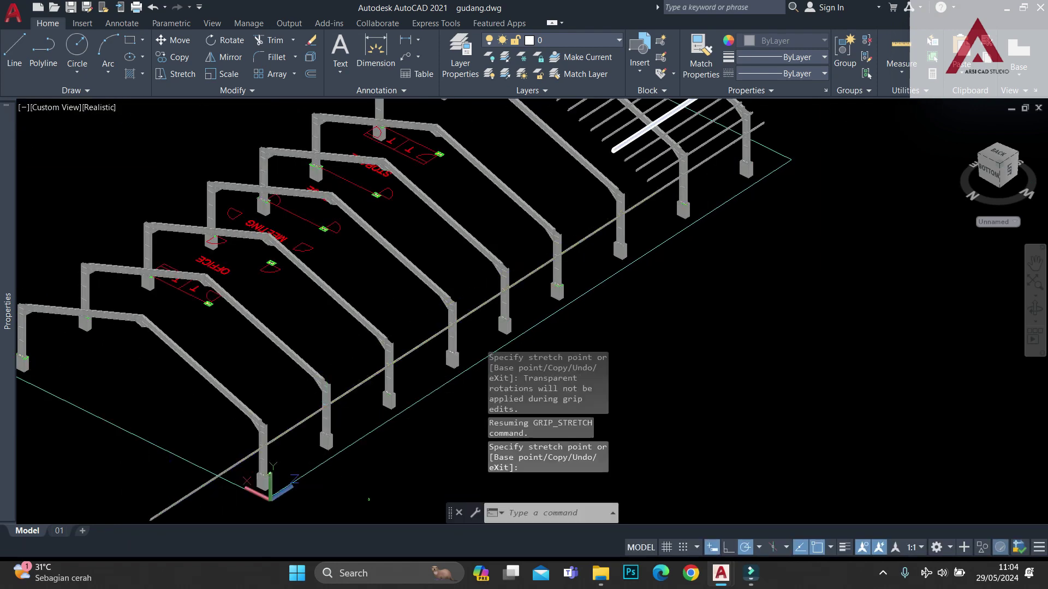
scroll(603, 304, "down", 5)
scroll(409, 338, "up", 3)
scroll(418, 343, "up", 3)
key("Escape")
scroll(419, 346, "up", 5)
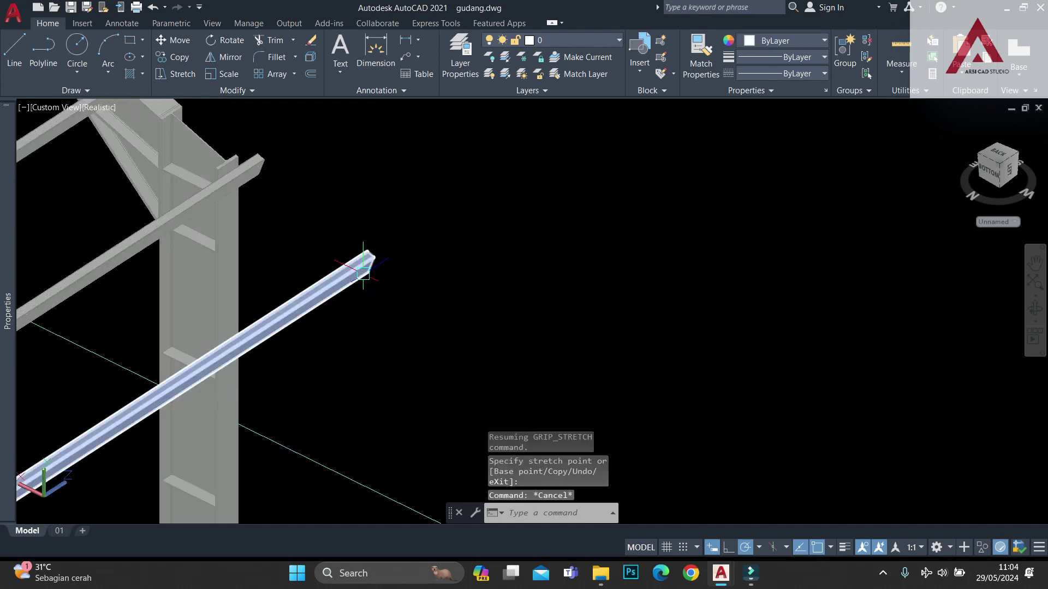
Orbit the view around the column and cancel the pending command
middle_click_drag(419, 346, 28, 349, "shift")
scroll(28, 349, "up", 3)
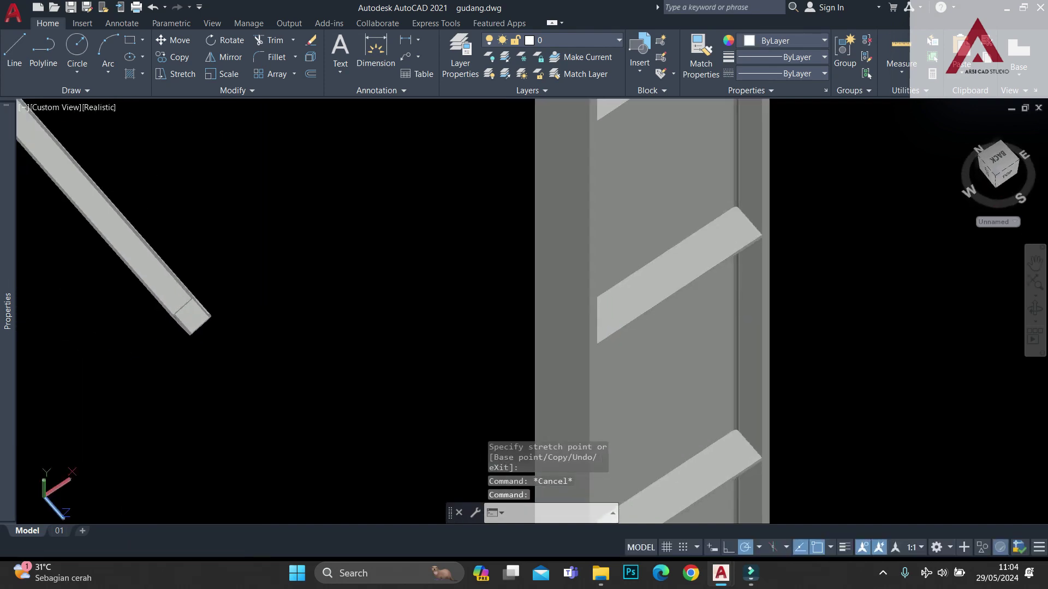
scroll(153, 297, "up", 3)
scroll(158, 305, "up", 3)
scroll(175, 404, "up", 2)
scroll(174, 405, "down", 5)
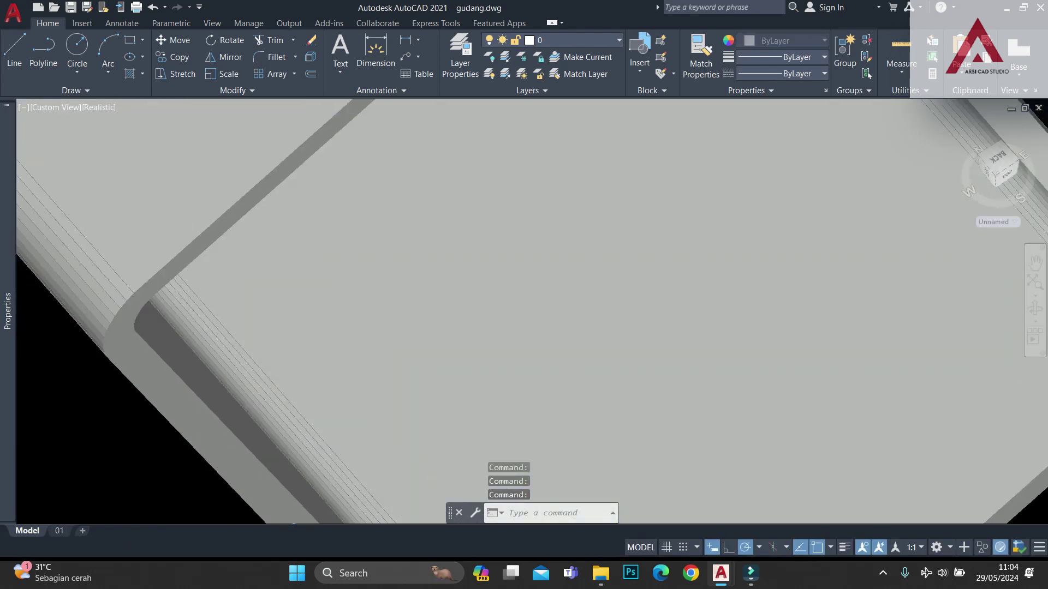
key("Escape")
scroll(456, 376, "up", 3)
scroll(492, 301, "up", 5)
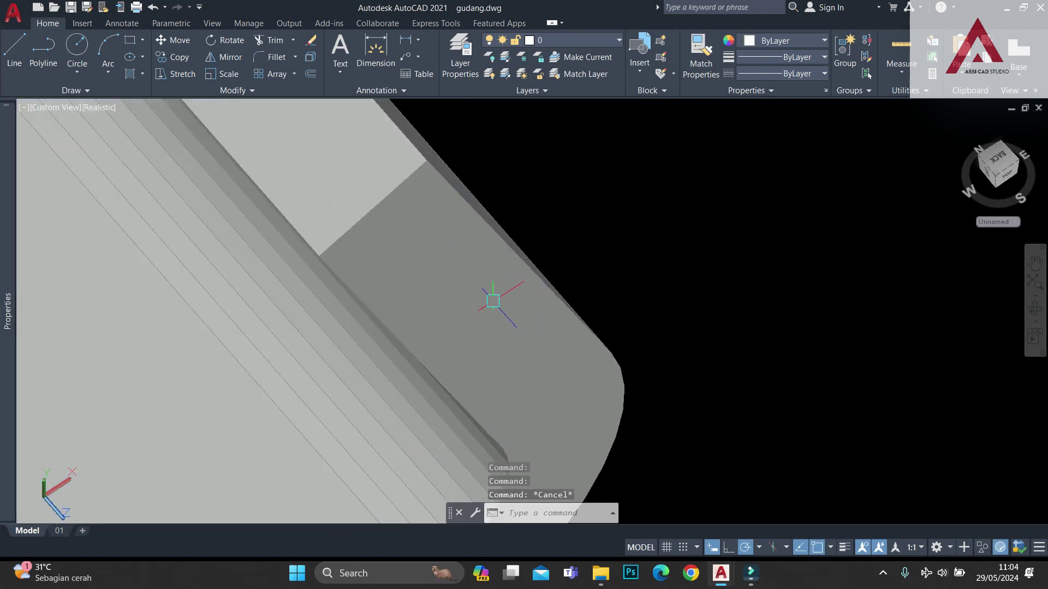
scroll(493, 301, "down", 5)
scroll(474, 240, "down", 4)
Try extending the beam's end face, then cancel the face stretch
left_click(423, 275, "ctrl")
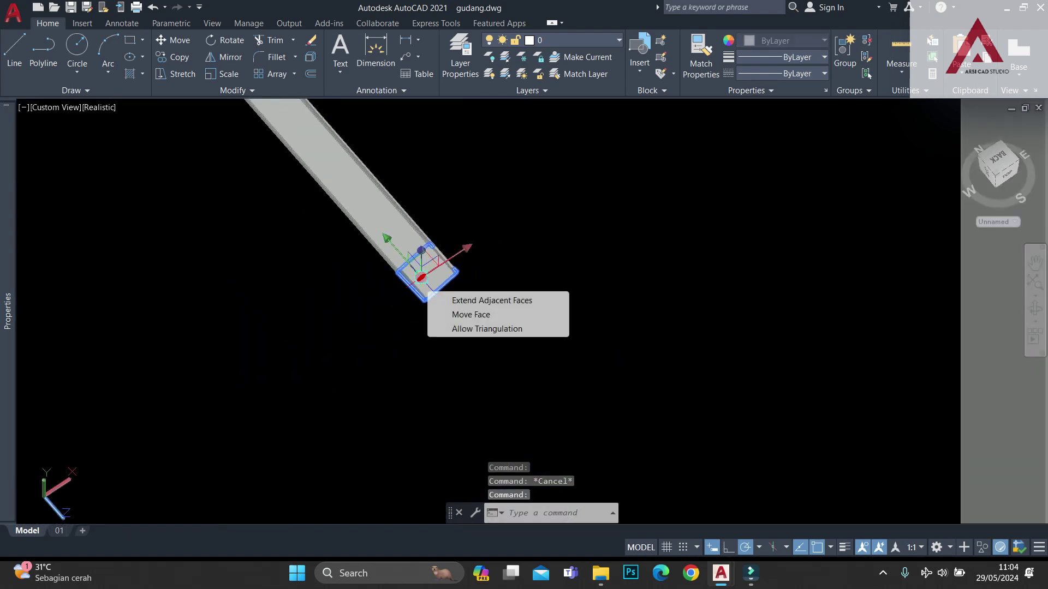
left_click(421, 277)
scroll(425, 286, "down", 5)
left_click(513, 306)
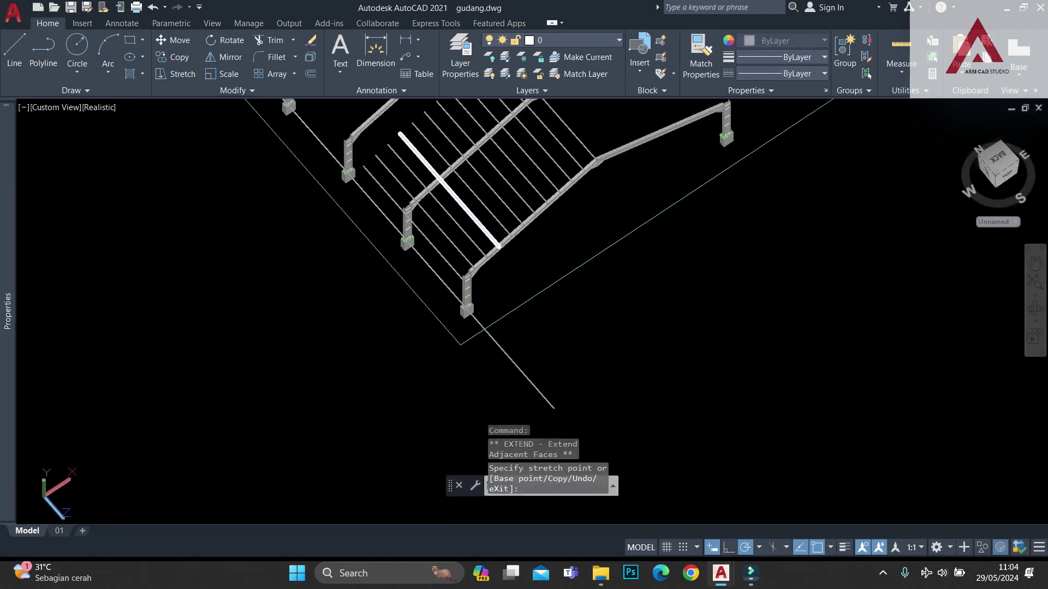
key("Escape")
Orbit the building to a flatter angle and bring up the View Manager (V)
scroll(532, 306, "up", 2)
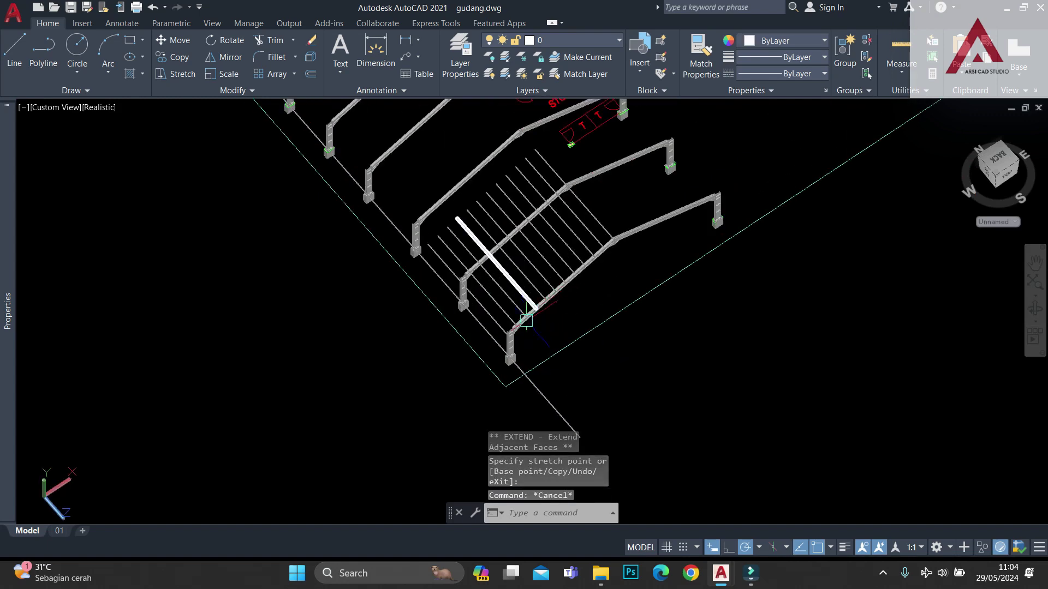
middle_click_drag(525, 319, 484, 301, "shift")
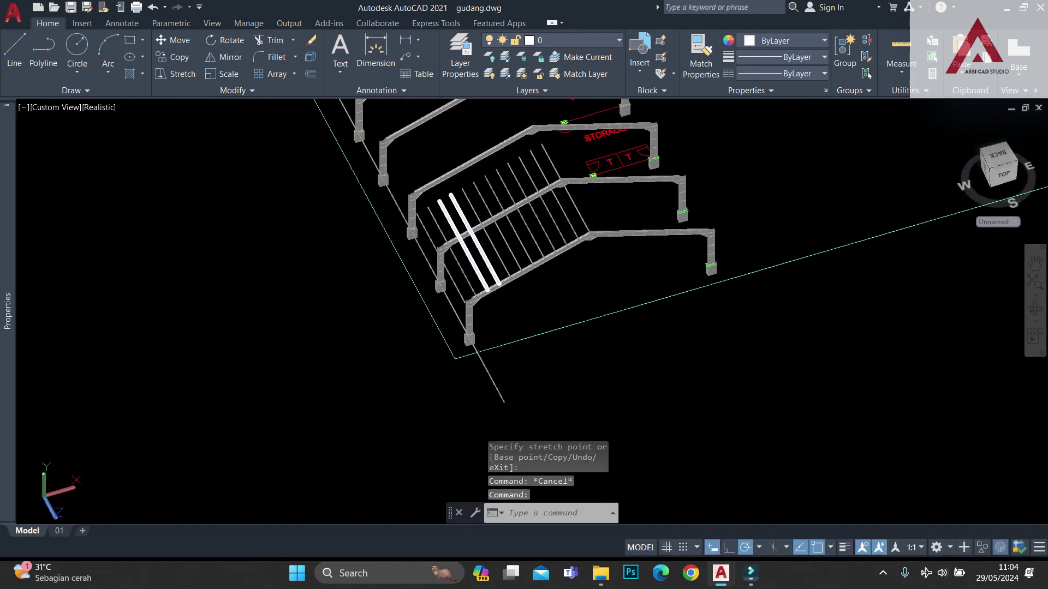
type("v")
key("Return")
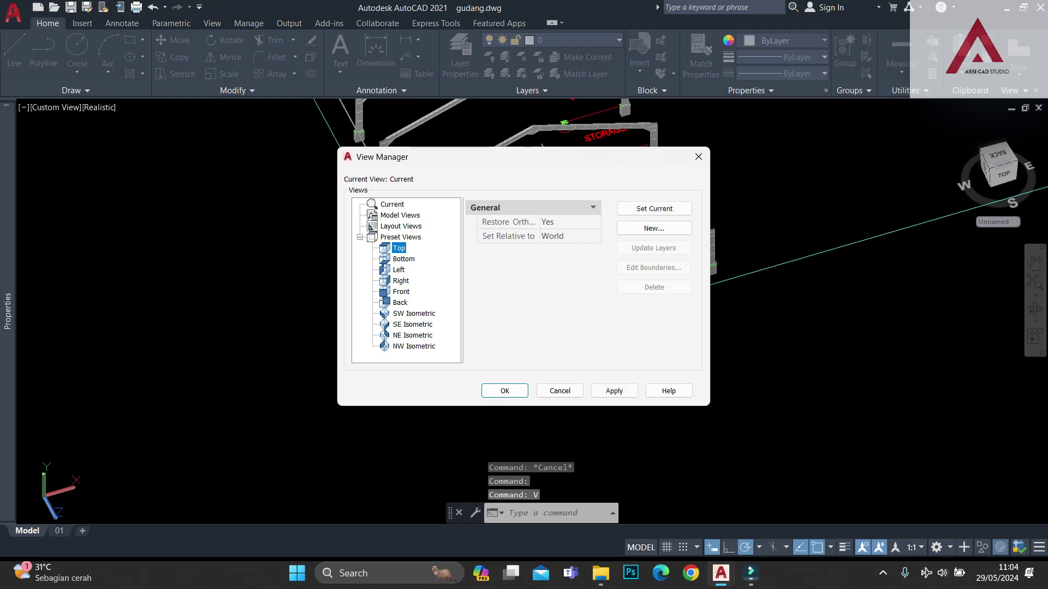
Apply the Top preset view, pan the plan, and orbit it into a 3D frame view
key("Return")
scroll(411, 341, "up", 3)
scroll(479, 264, "up", 2)
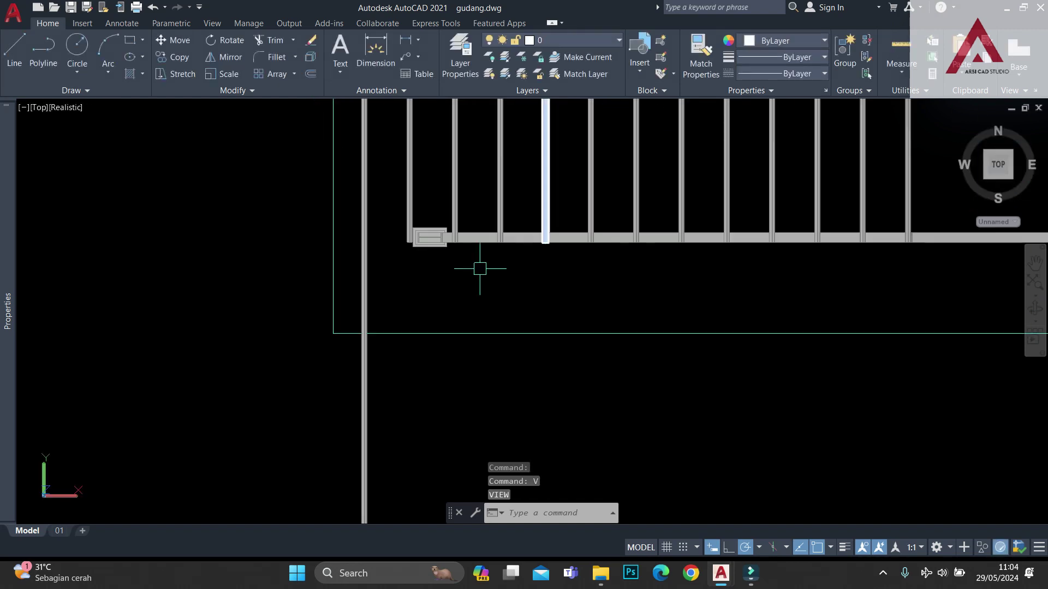
middle_click_drag(474, 277, 369, 388)
scroll(392, 355, "down", 5)
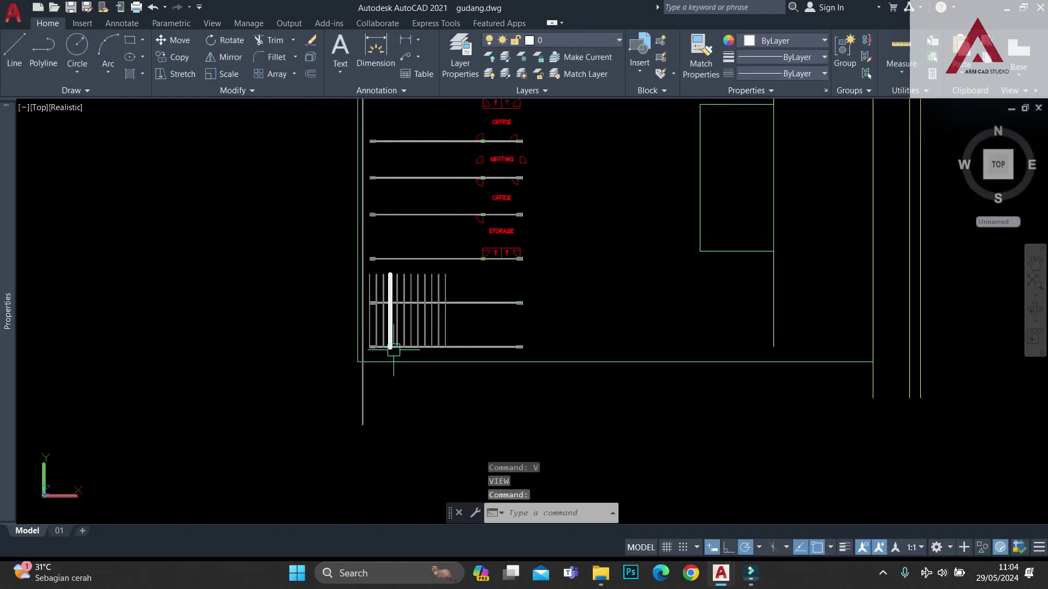
middle_click_drag(390, 311, 421, 349, "shift")
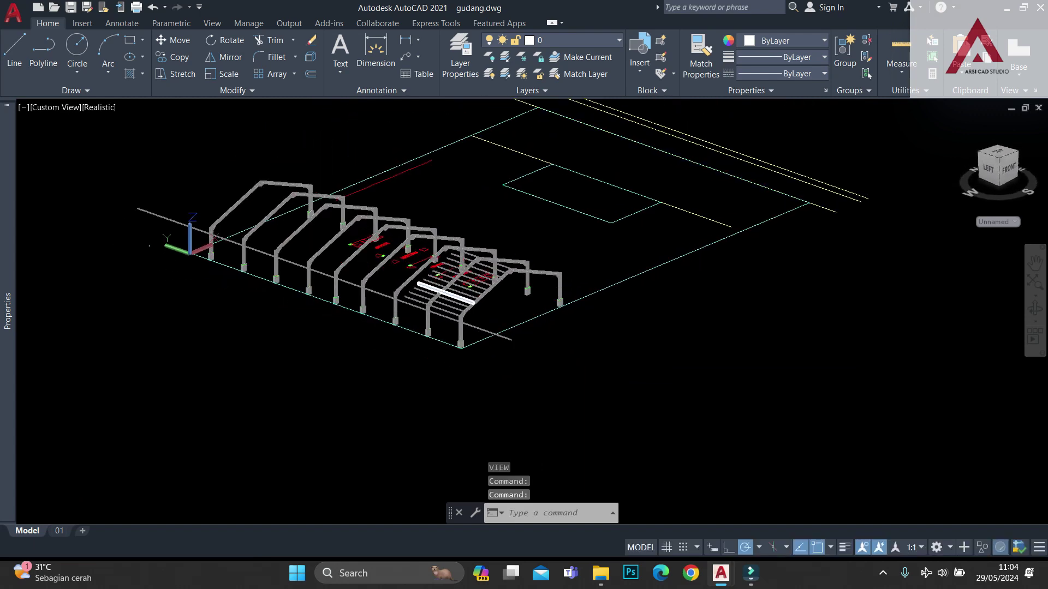
Switch to the PBG21-240101.dwg drawing from the taskbar
scroll(422, 349, "up", 3)
scroll(451, 433, "up", 5)
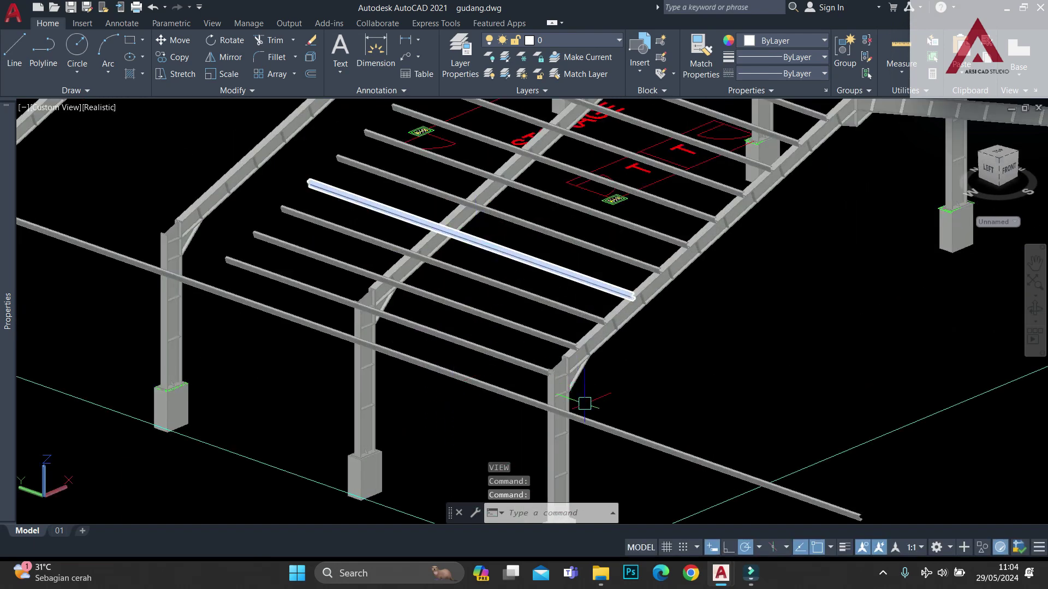
scroll(535, 418, "up", 2)
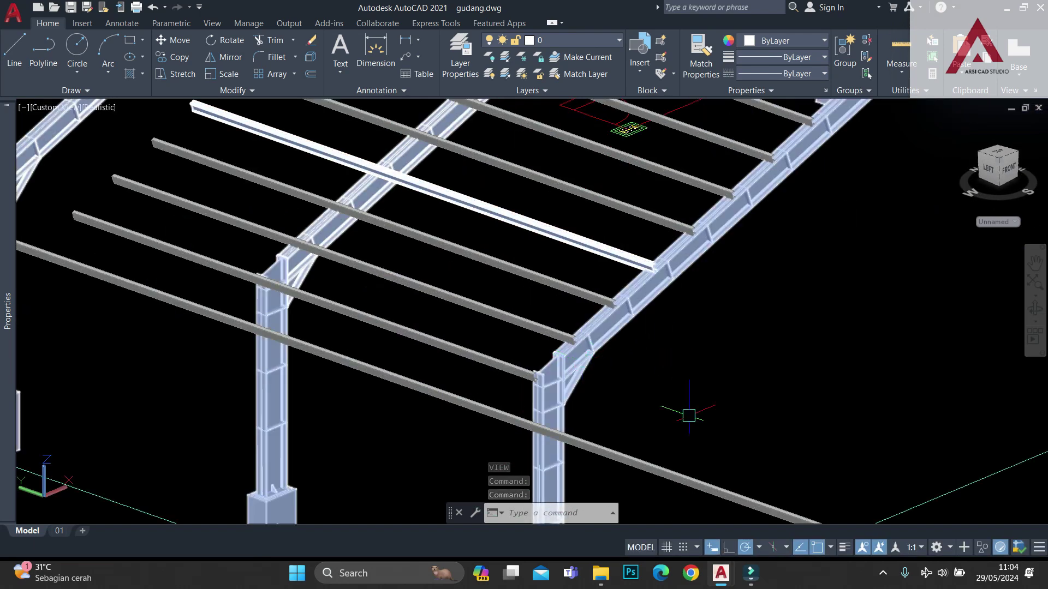
left_click(758, 494)
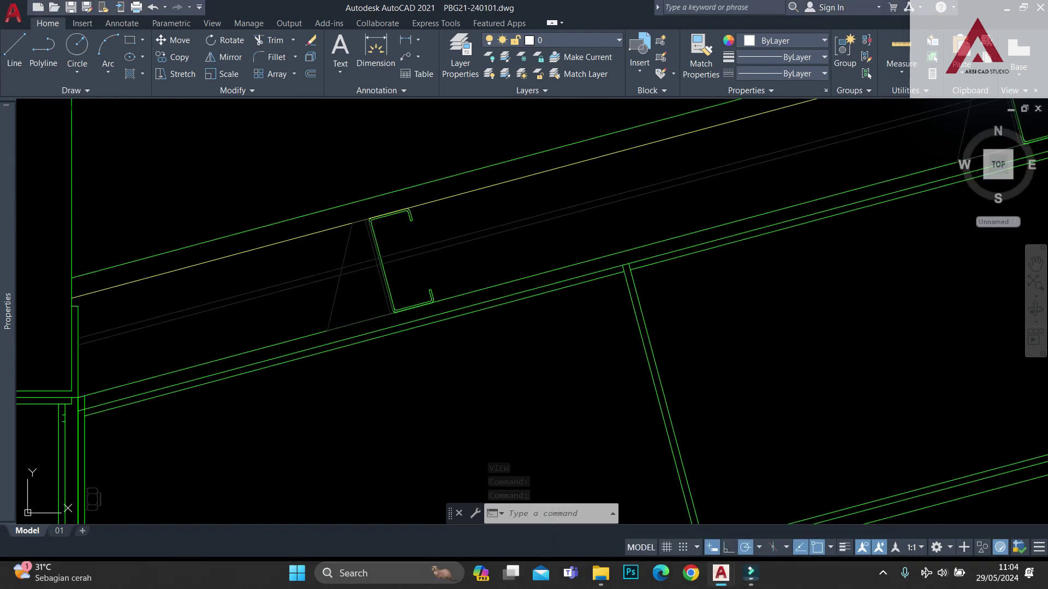
Pan and zoom across PBG21-240101.dwg's sheets, past the eave detail and floor plan
scroll(498, 235, "down", 5)
scroll(498, 235, "down", 5)
scroll(498, 235, "down", 3)
mouse_move(511, 283)
middle_mouse_down()
mouse_move(498, 235)
mouse_move(314, 243)
mouse_move(231, 202)
middle_mouse_up()
scroll(231, 202, "up", 3)
scroll(231, 202, "up", 5)
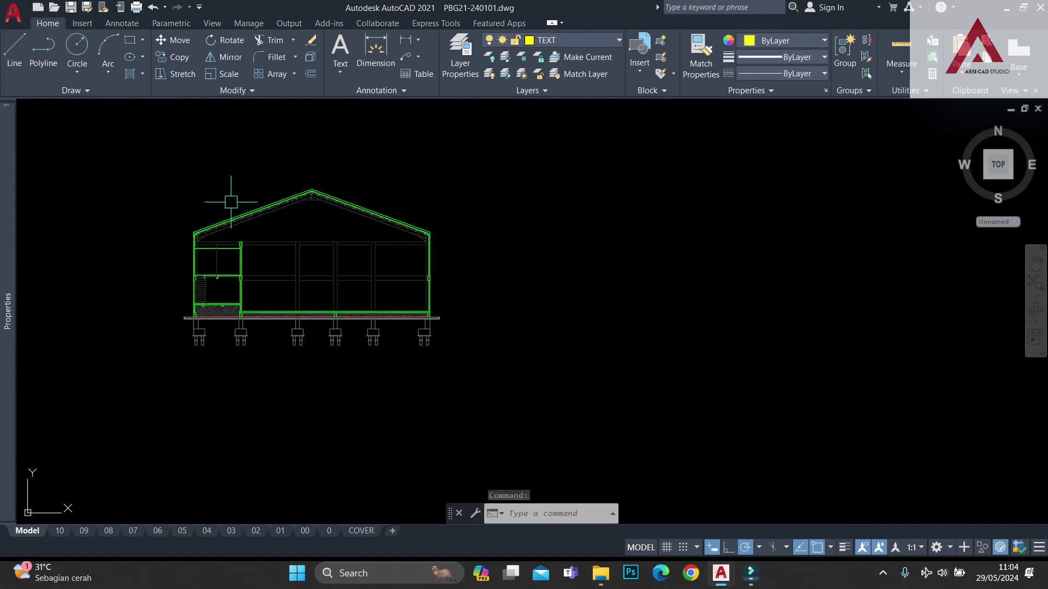
scroll(112, 367, "up", 5)
mouse_move(113, 367)
middle_mouse_down()
mouse_move(469, 304)
mouse_move(546, 273)
middle_mouse_up()
scroll(572, 197, "down", 10)
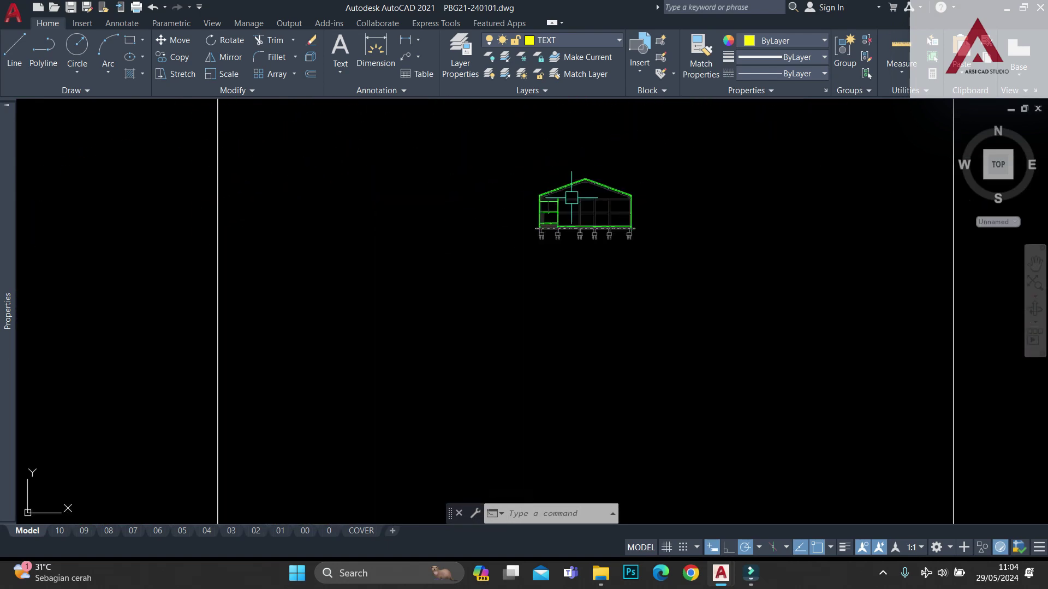
scroll(571, 197, "down", 5)
middle_click_drag(744, 262, 480, 262)
scroll(442, 190, "up", 3)
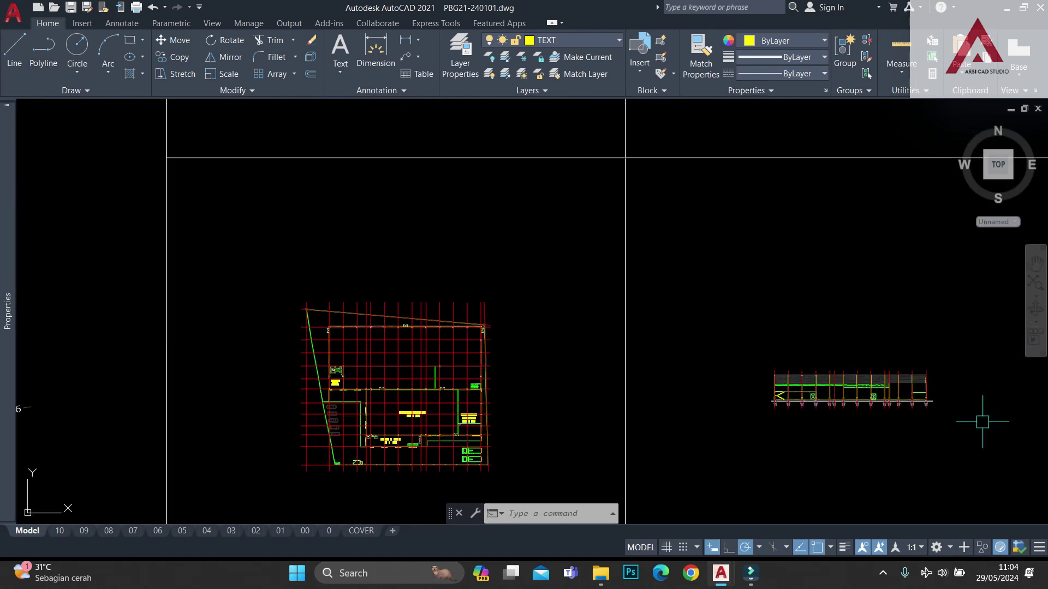
scroll(876, 399, "up", 6)
scroll(794, 336, "down", 5)
scroll(518, 351, "down", 2)
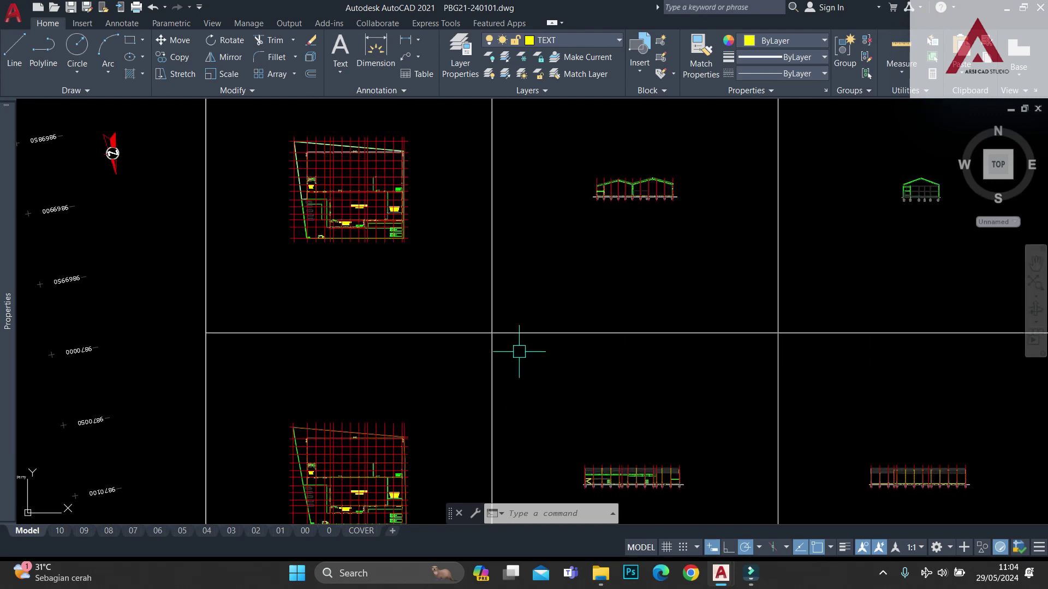
middle_click_drag(519, 350, 512, 463)
scroll(393, 434, "up", 6)
scroll(375, 276, "down", 5)
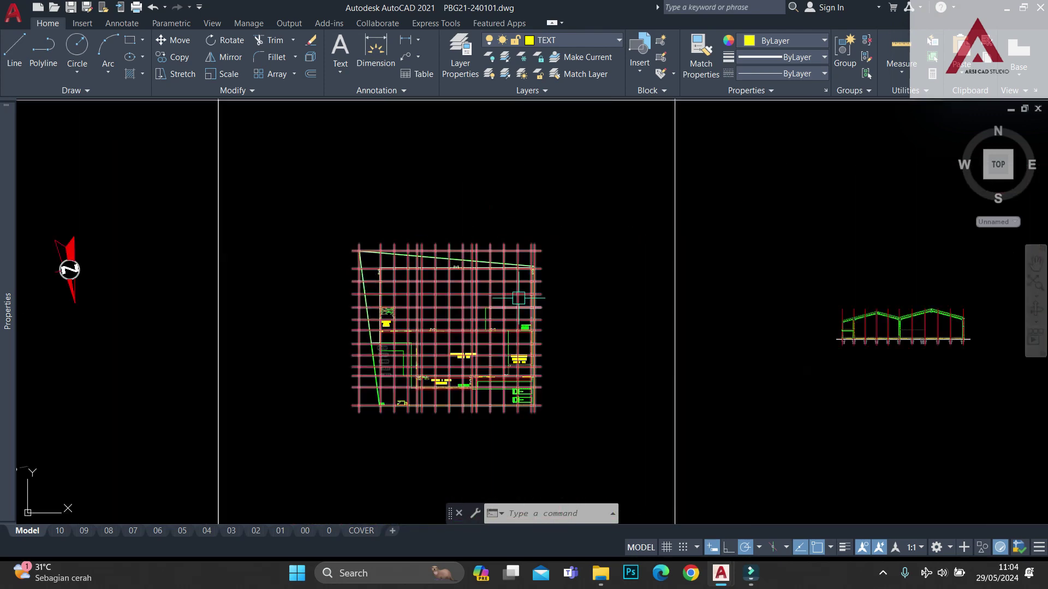
Select the section elevation's column and gutter outline and copy it with a base point
middle_click_drag(763, 328, 508, 333)
scroll(675, 328, "up", 1)
scroll(540, 374, "up", 5)
scroll(376, 353, "up", 2)
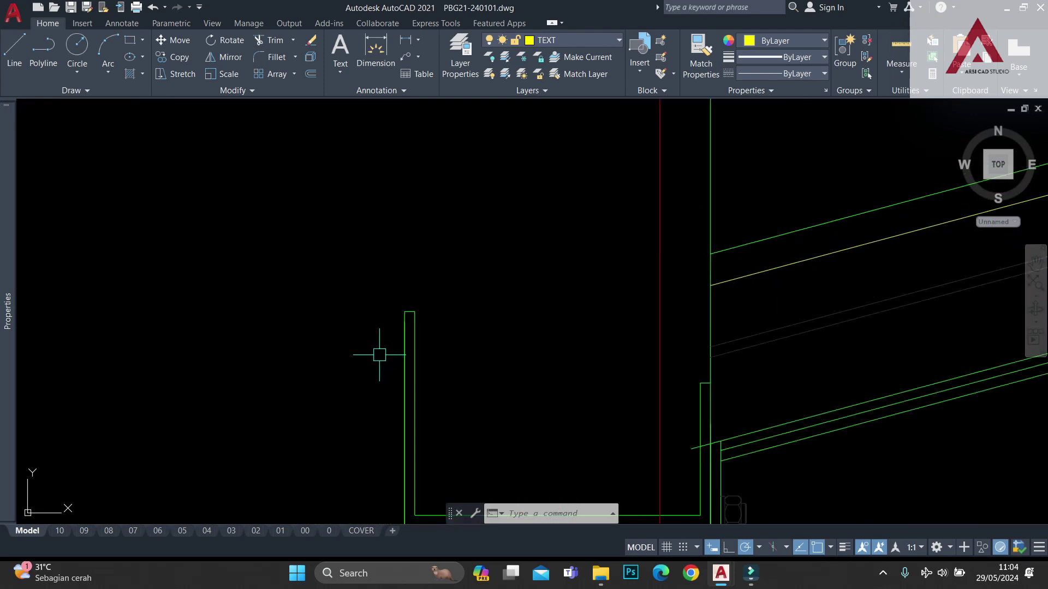
scroll(505, 298, "down", 1)
scroll(521, 336, "up", 5)
left_click(529, 310)
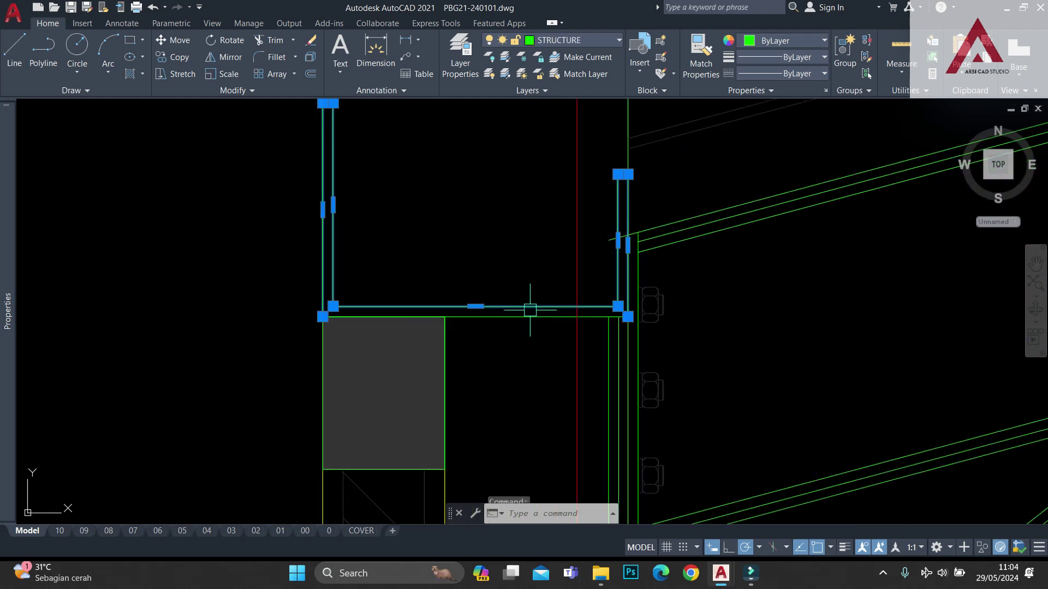
key("ctrl+shift+c")
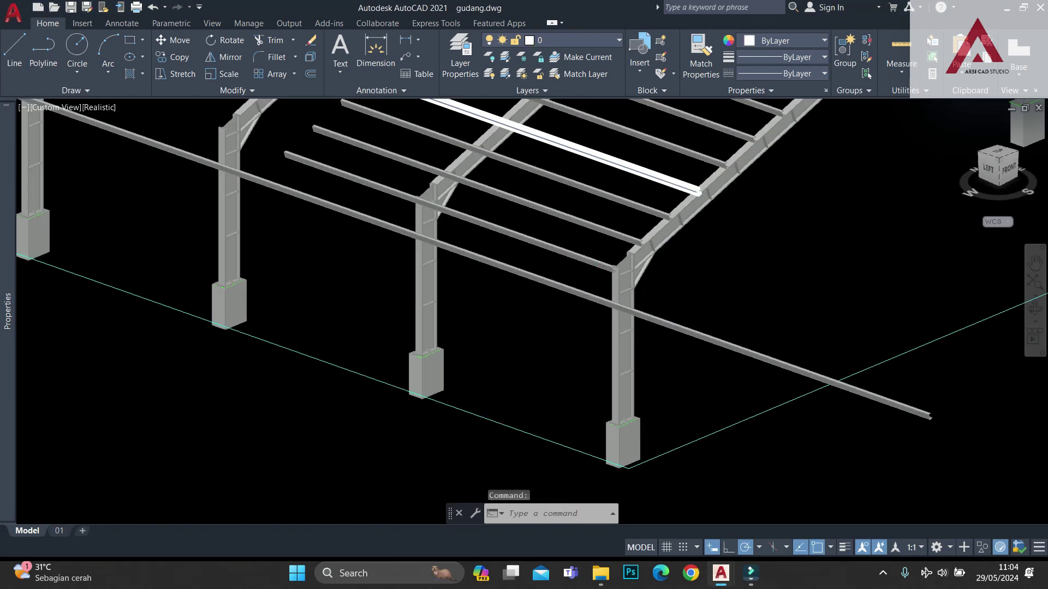
Switch to the Top preset view and start a rectangle, then cancel it
scroll(364, 374, "down", 5)
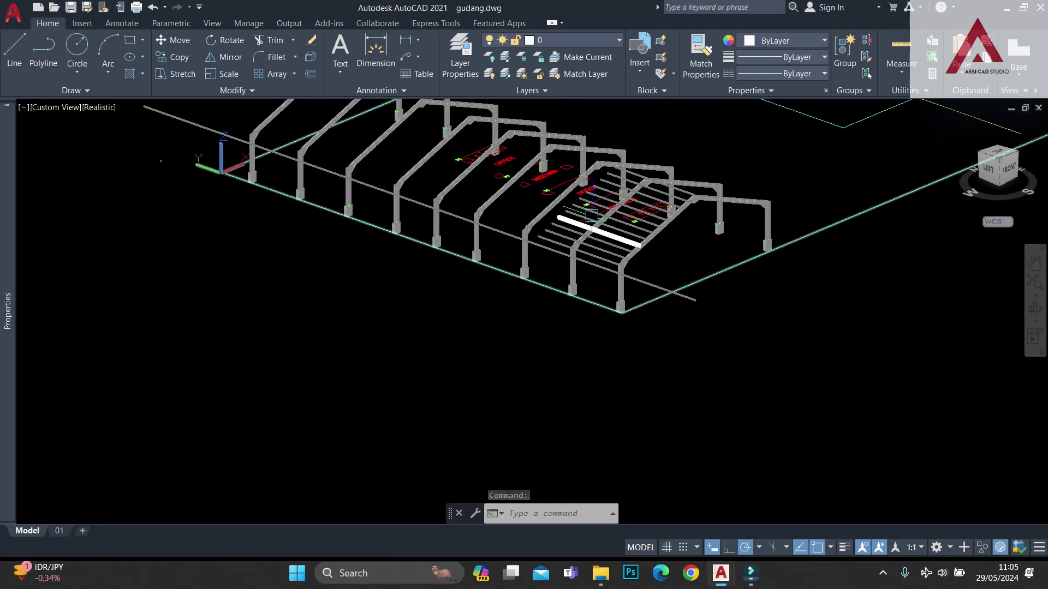
scroll(614, 214, "up", 5)
scroll(687, 282, "down", 5)
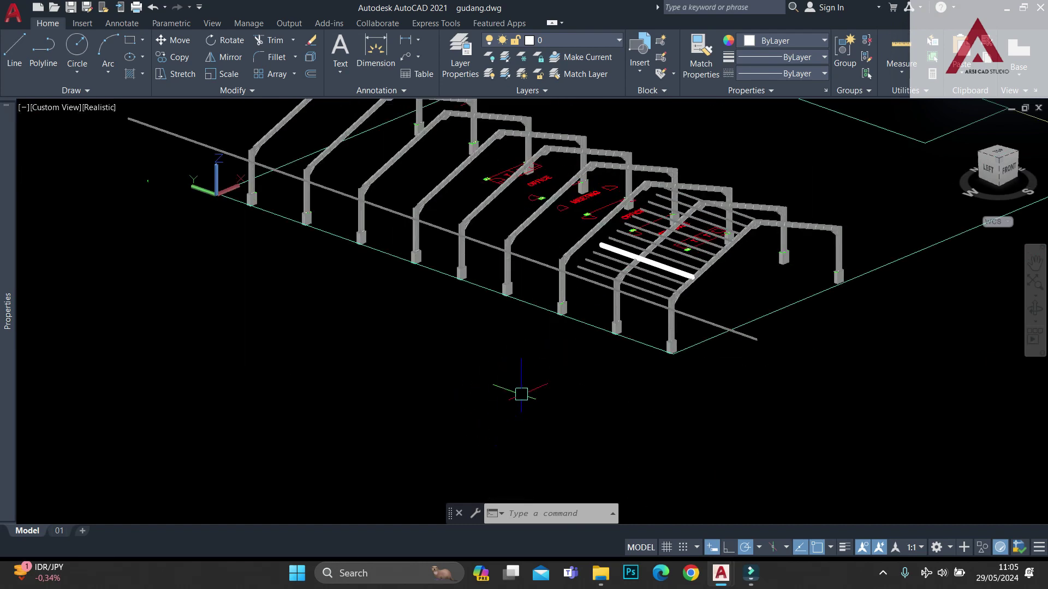
type("v")
key("Return")
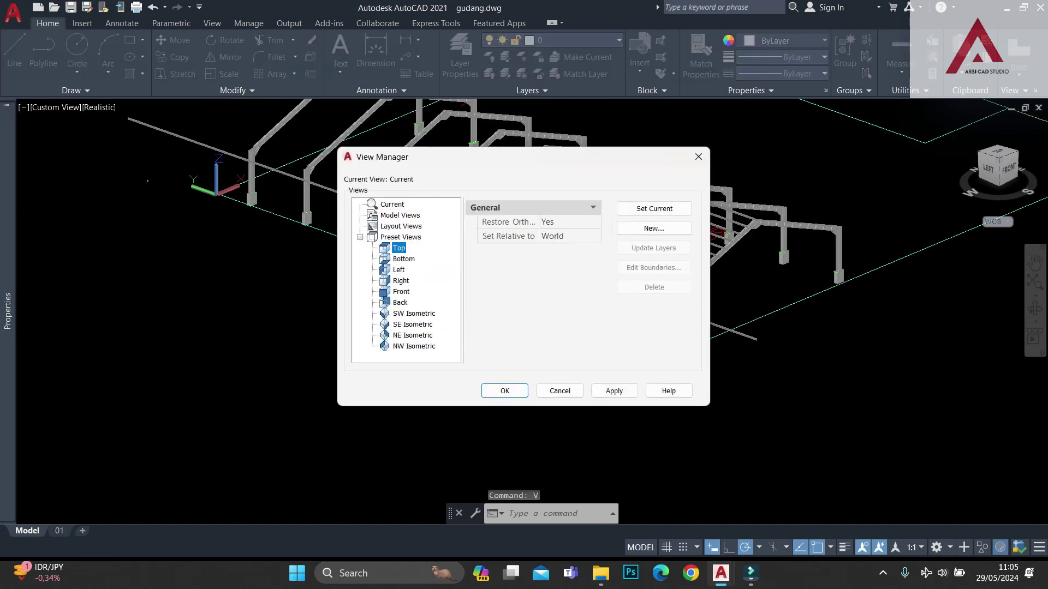
key("Return")
type("c")
key("Return")
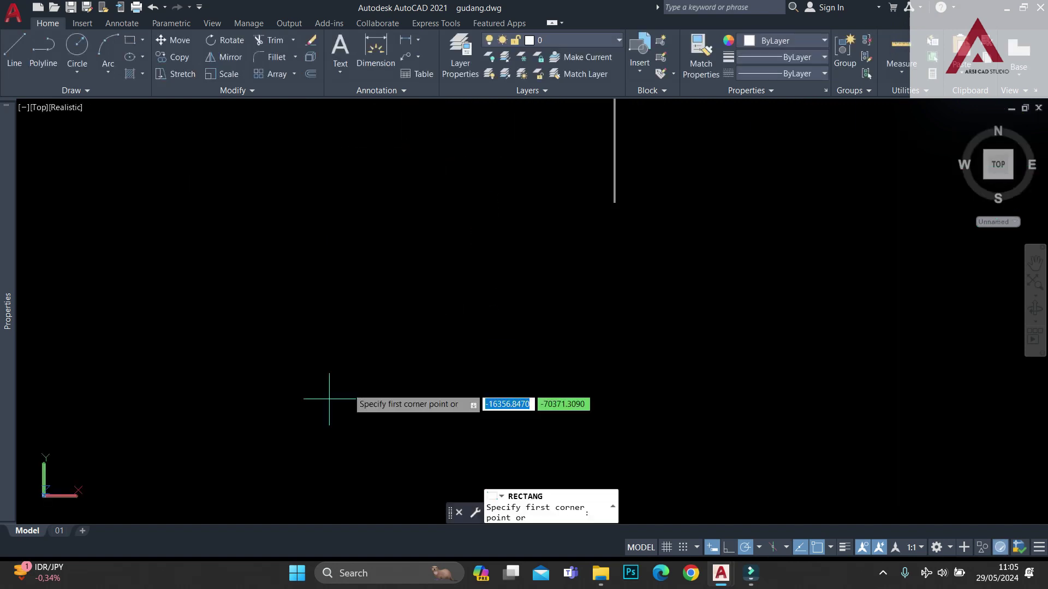
left_click(356, 382)
key("Escape")
Set the model to the Right preset view via the View Manager
type("v")
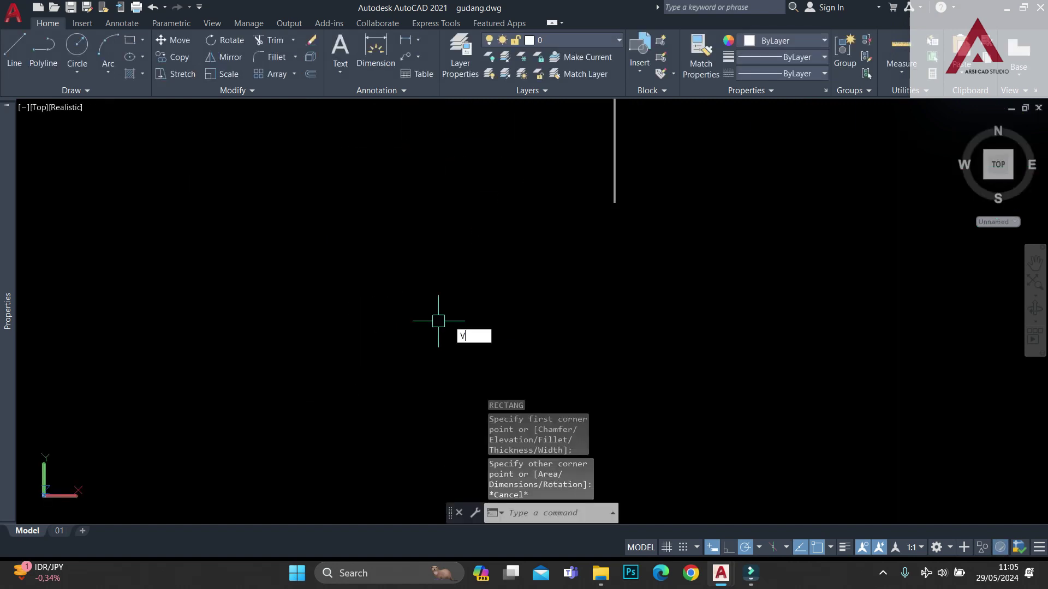
key("Return")
left_click(401, 280)
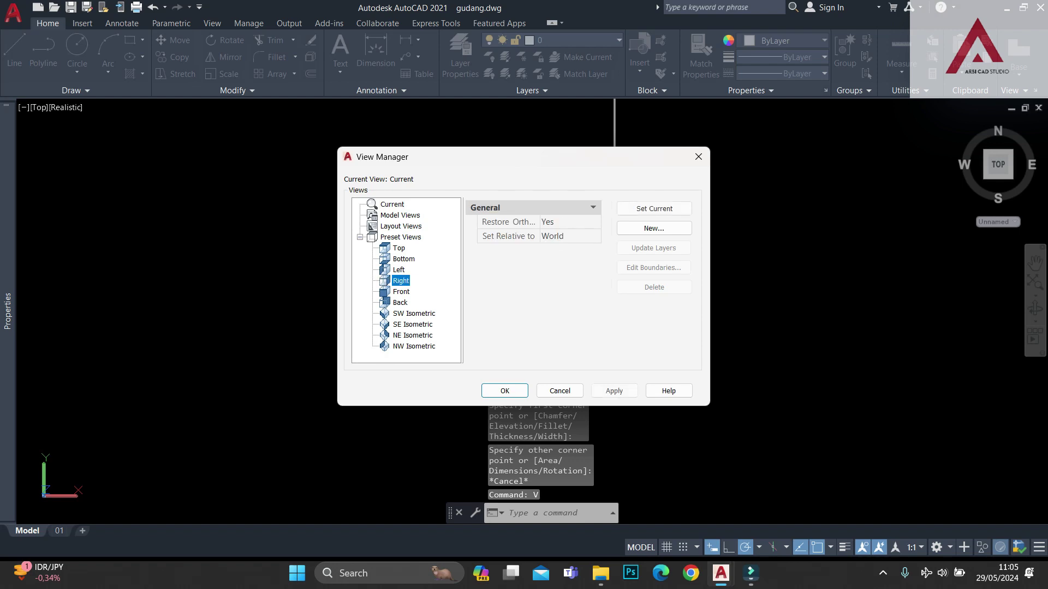
key("Return")
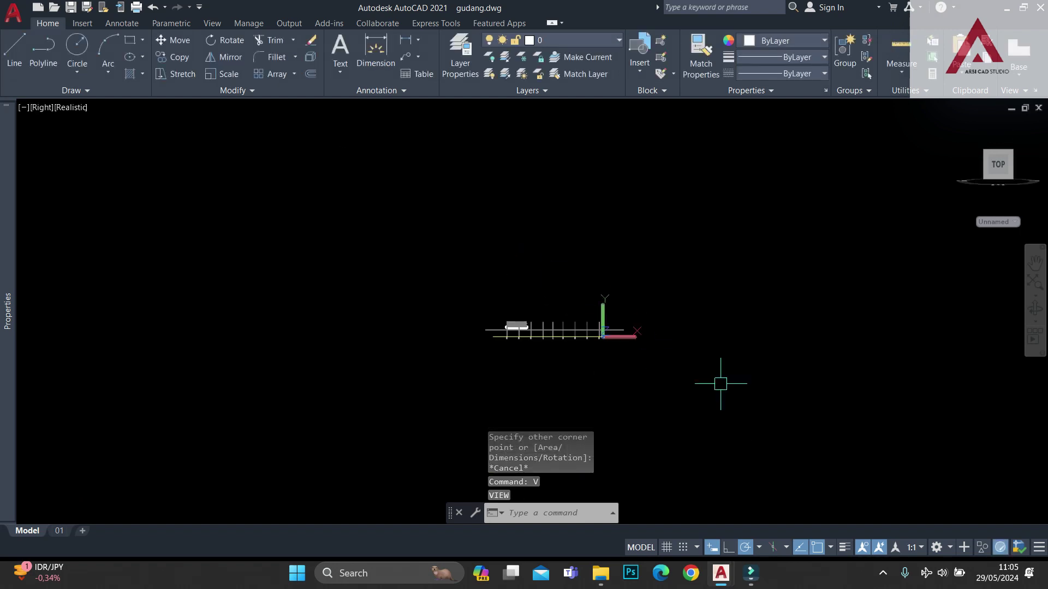
scroll(603, 346, "up", 2)
type("rec")
key("Return")
left_click(571, 371)
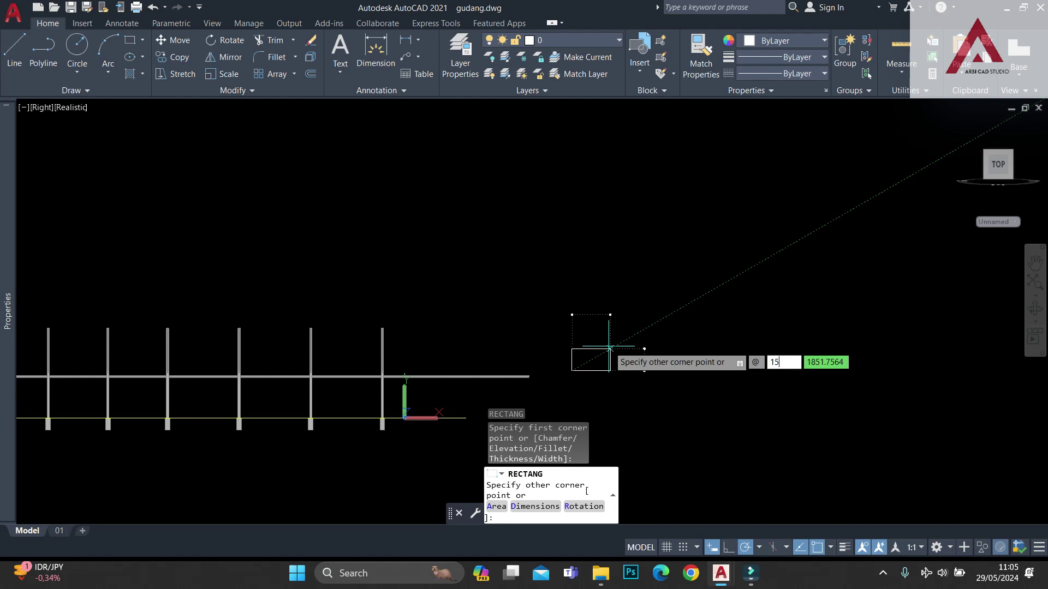
type("@150,300")
key("Return")
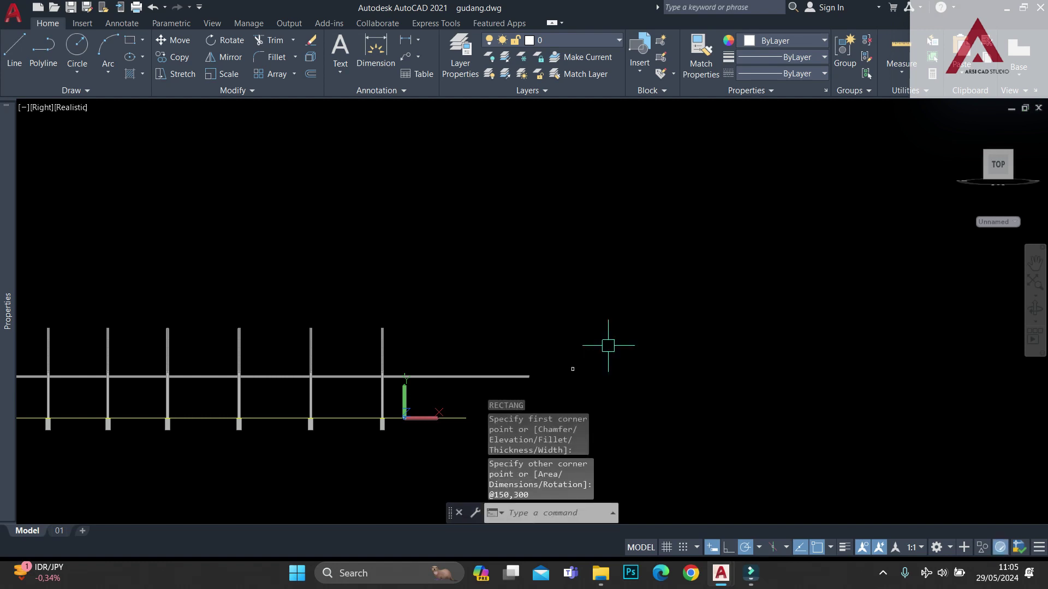
middle_click_drag(489, 409, 465, 261)
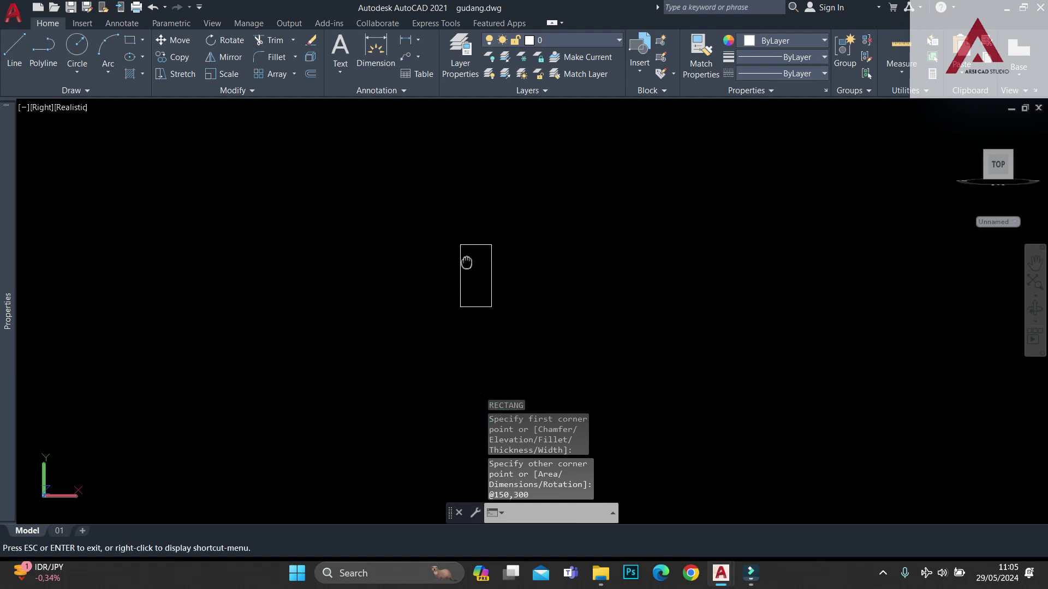
scroll(496, 222, "up", 2)
Offset the rectangle 10 units inward
key("Return")
scroll(491, 217, "up", 3)
type("10")
key("Return")
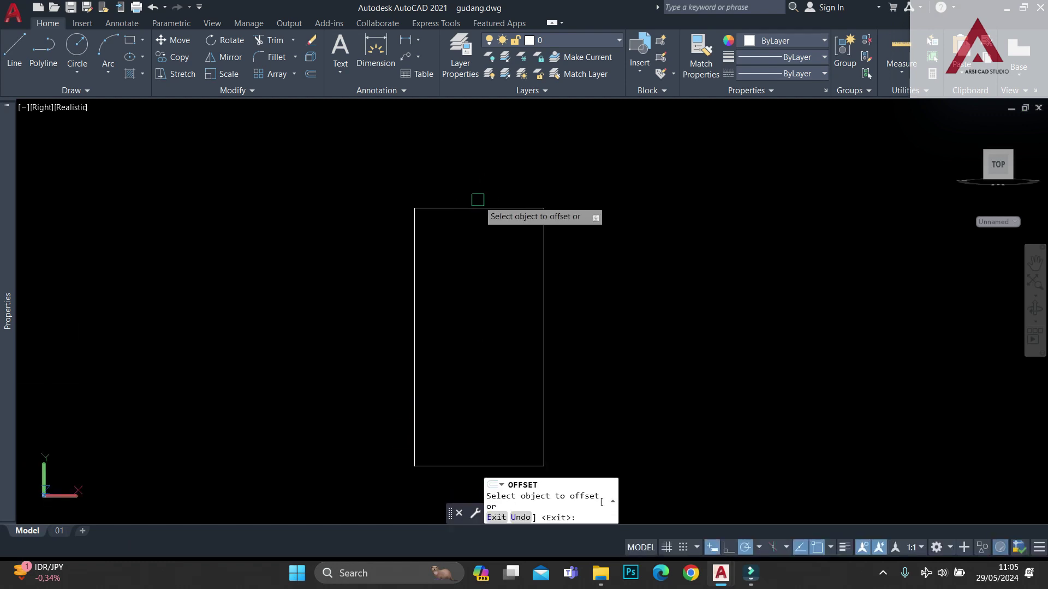
left_click(478, 217)
left_click(477, 229)
key("Return")
Begin a scale-1 multiline at the inner rectangle's top, then cancel it
type("ml")
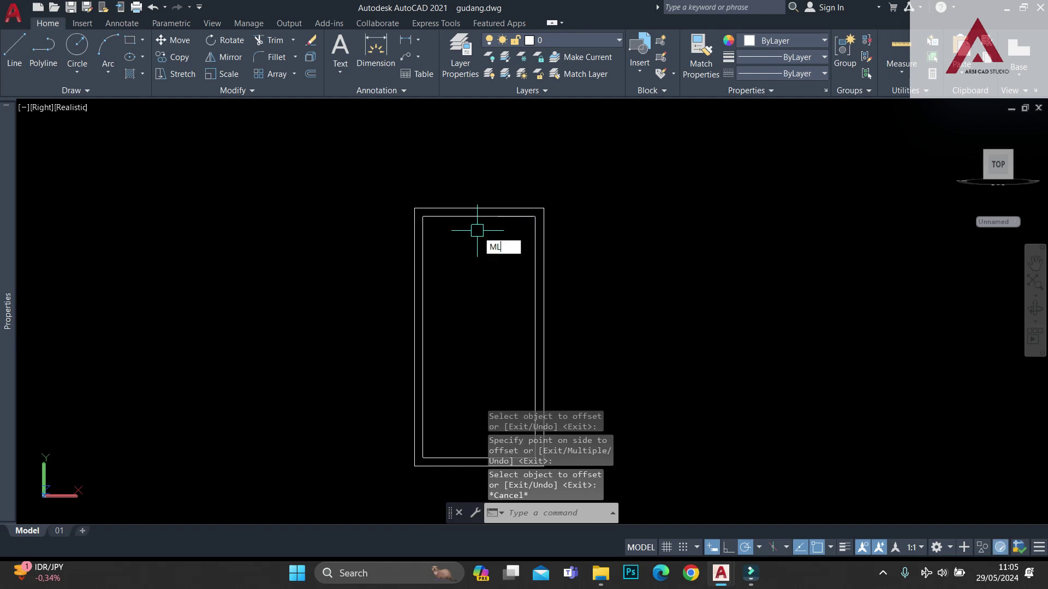
key("Return")
type("s")
key("Return")
type("1")
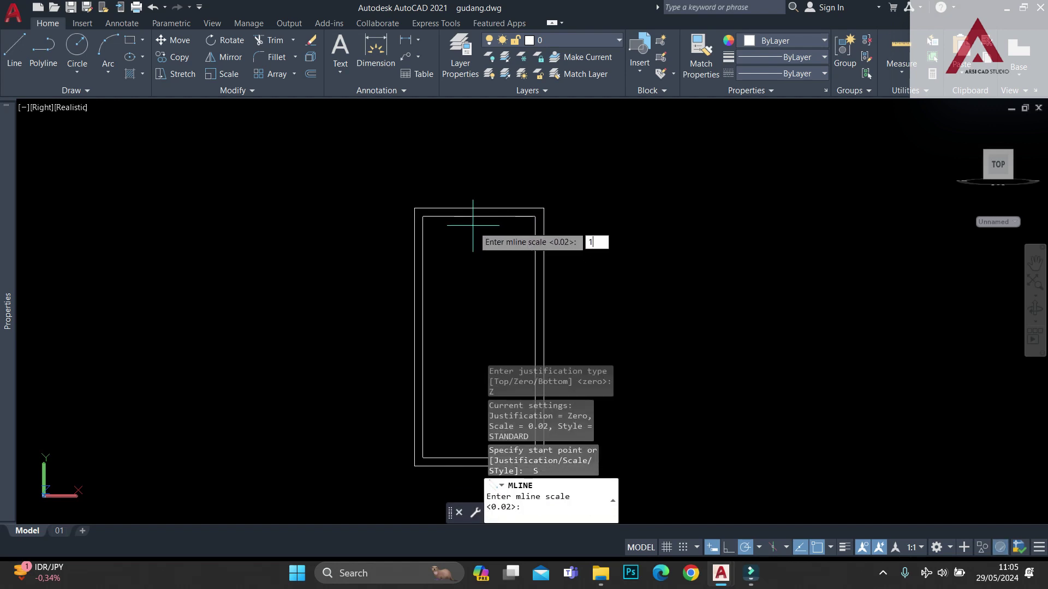
key("Return")
left_click(478, 217)
middle_click_drag(479, 466, 461, 334)
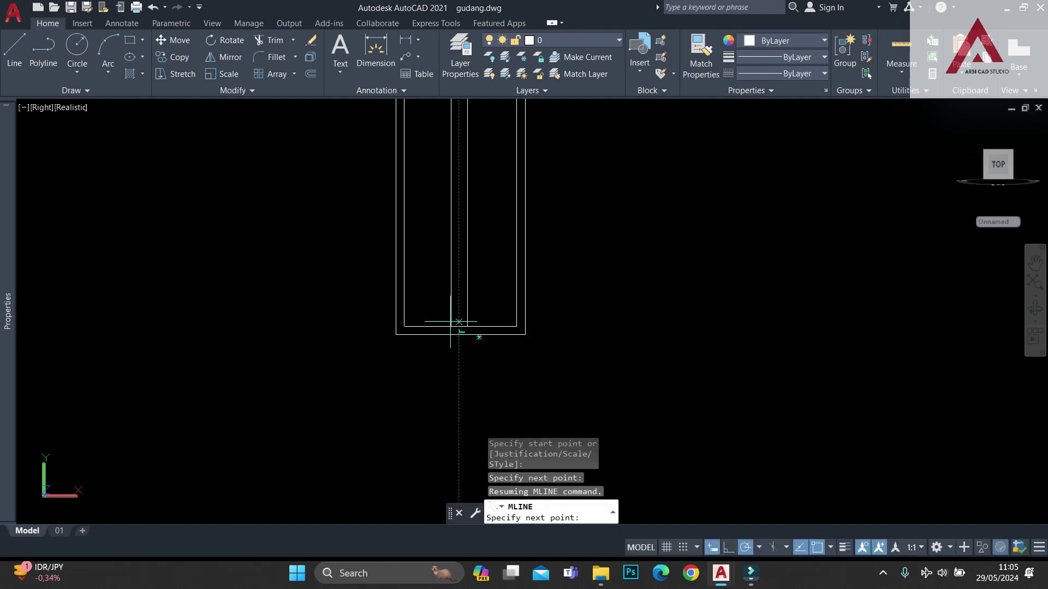
key("Escape")
Draw the central web as a zero-justified multiline at scale 10
key("l")
key("Return")
key("j")
key("Return")
key("z")
key("Return")
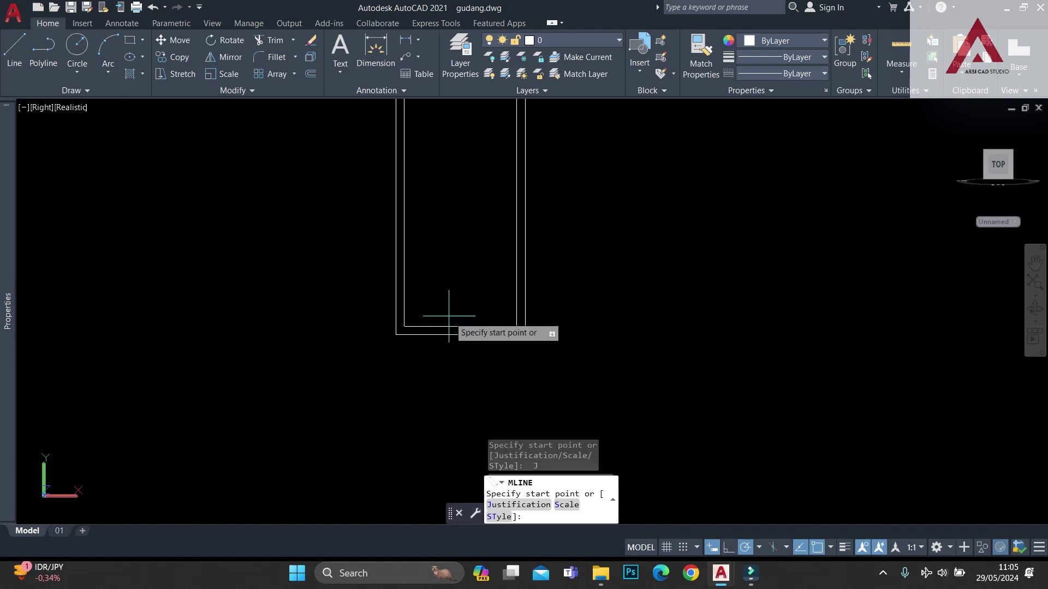
key("s")
key("Return")
key("Return")
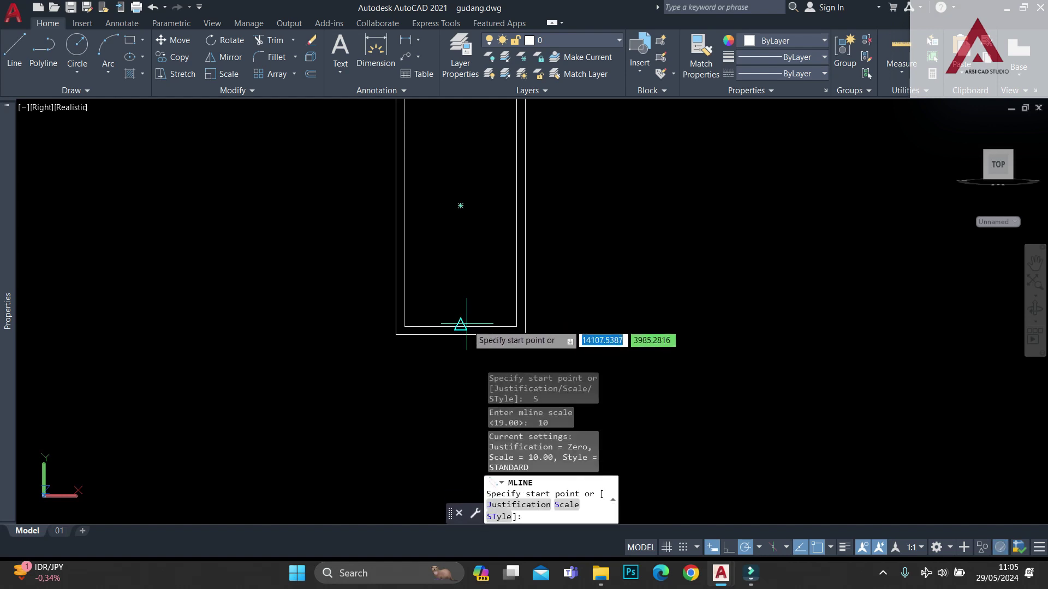
left_click(459, 326)
middle_click_drag(458, 175, 451, 320)
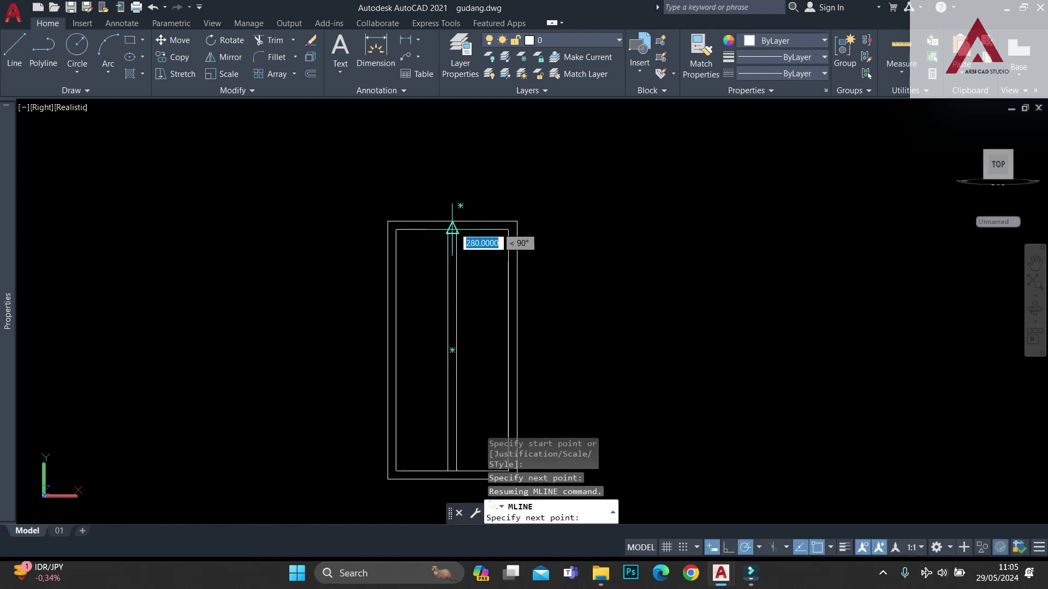
scroll(452, 229, "up", 4)
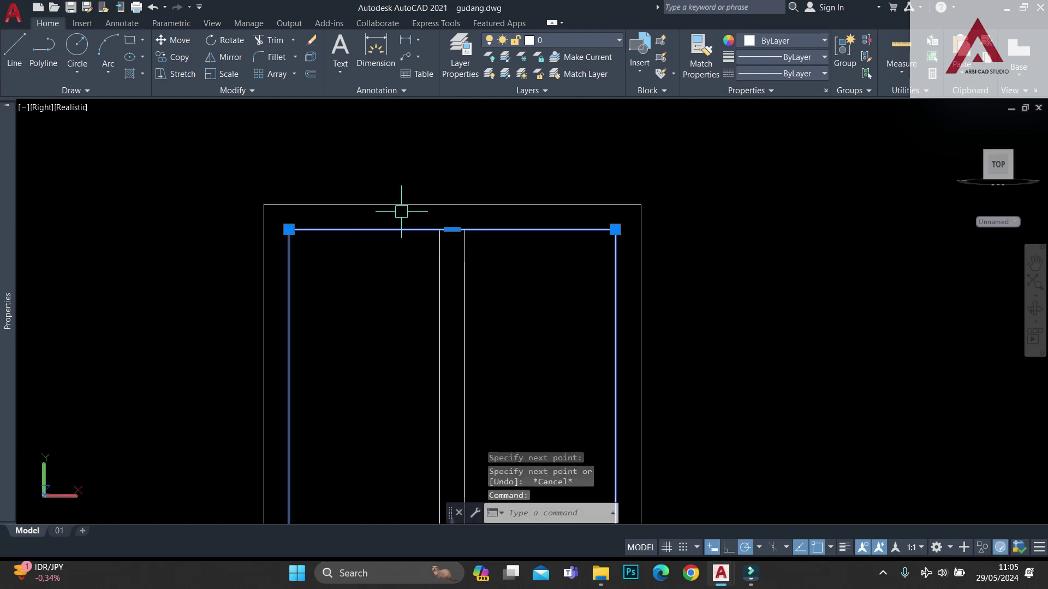
scroll(403, 218, "down", 4)
scroll(451, 369, "up", 1)
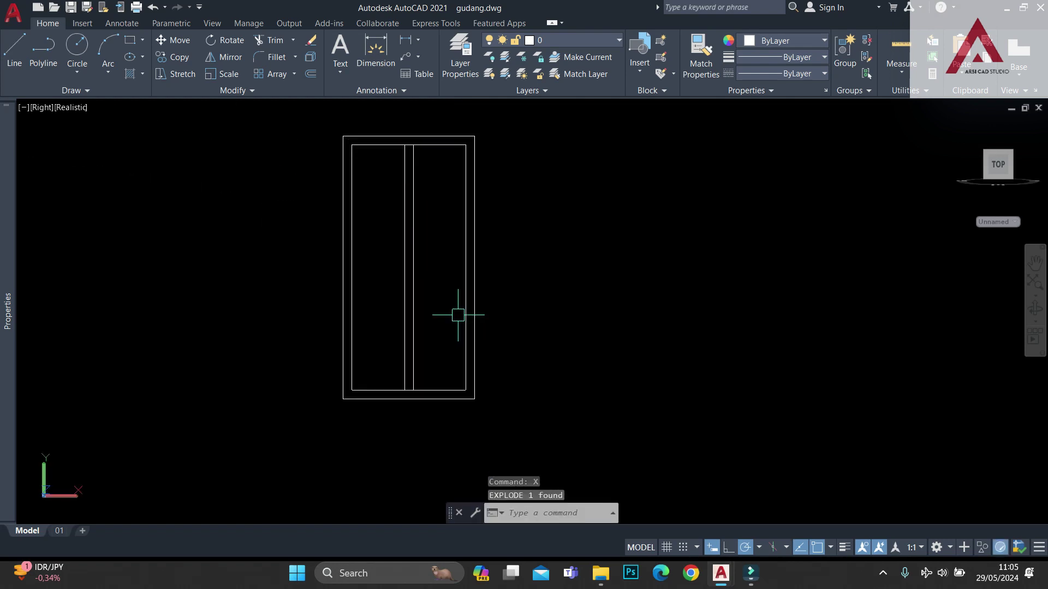
type("EX")
Extend the top and bottom inner flange lines to the outer rectangle
key("Return")
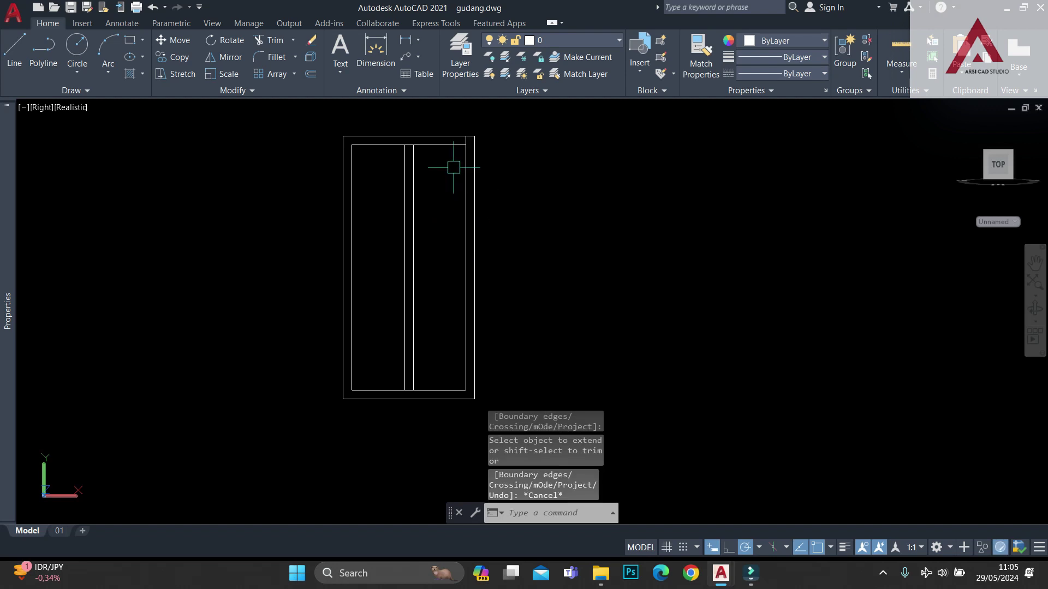
key("Return")
left_click(432, 389)
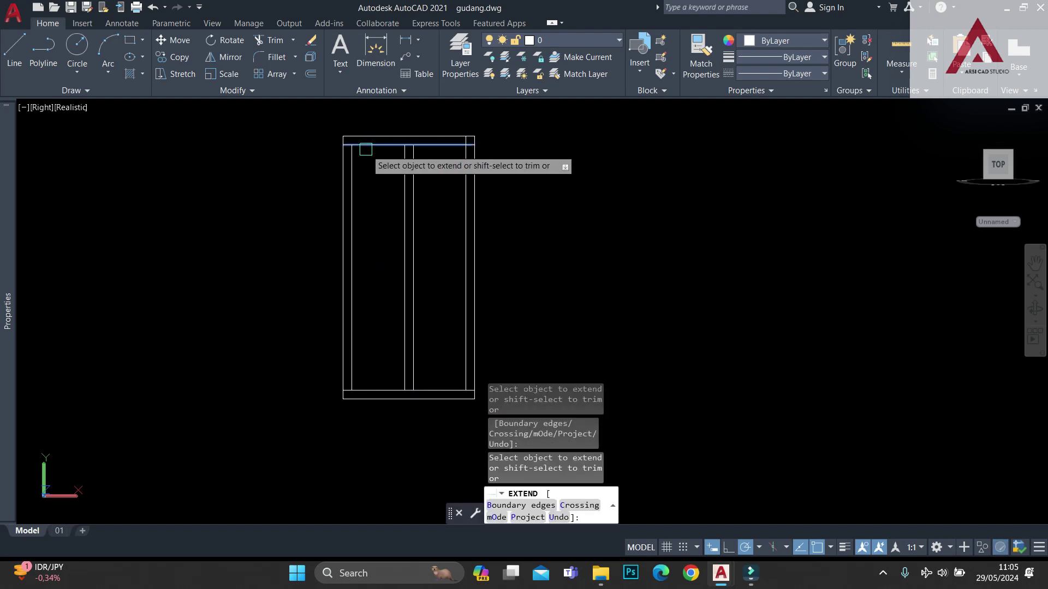
key("Escape")
Trim the excess inner vertical lines with a fence
type("tr")
key("Return")
left_click(327, 198)
left_click(382, 198)
left_click(514, 186)
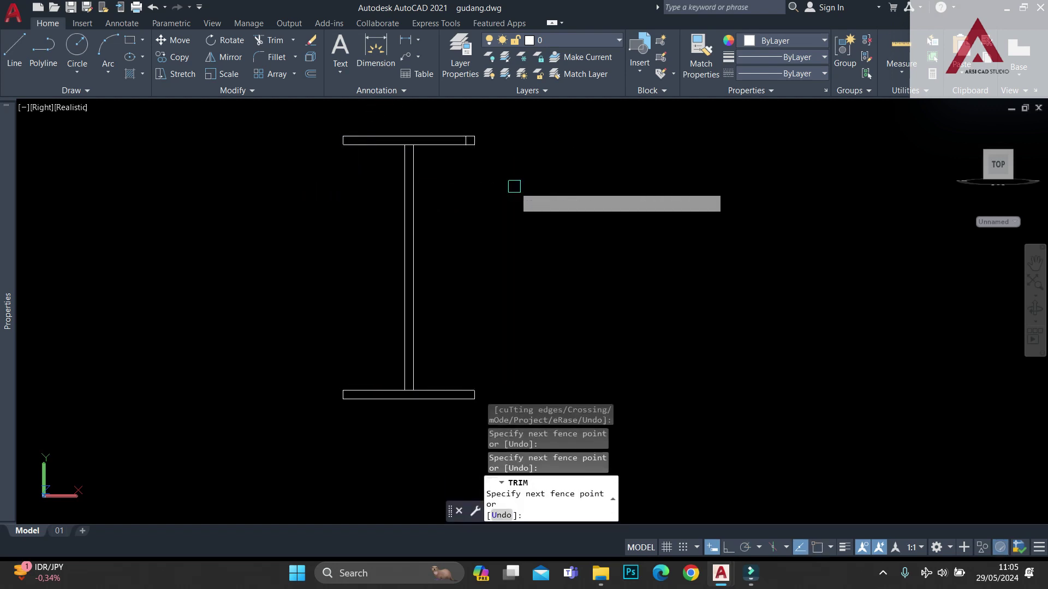
key("Return")
scroll(467, 134, "up", 3)
scroll(467, 133, "up", 2)
key("Return")
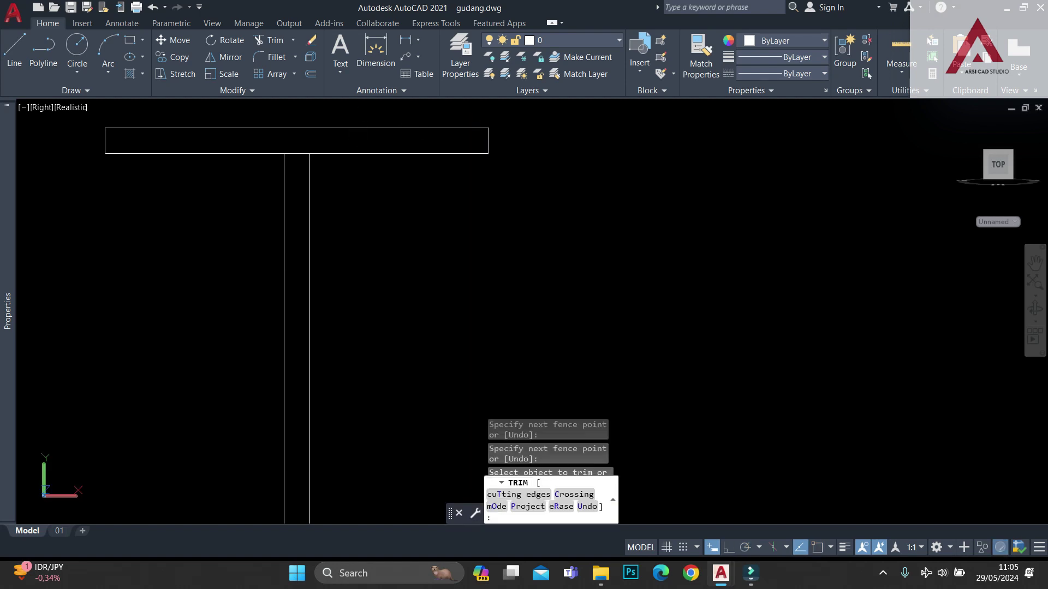
key("Escape")
Trim the leftover top and bottom flange pieces
left_click(337, 153)
scroll(320, 330, "up", 3)
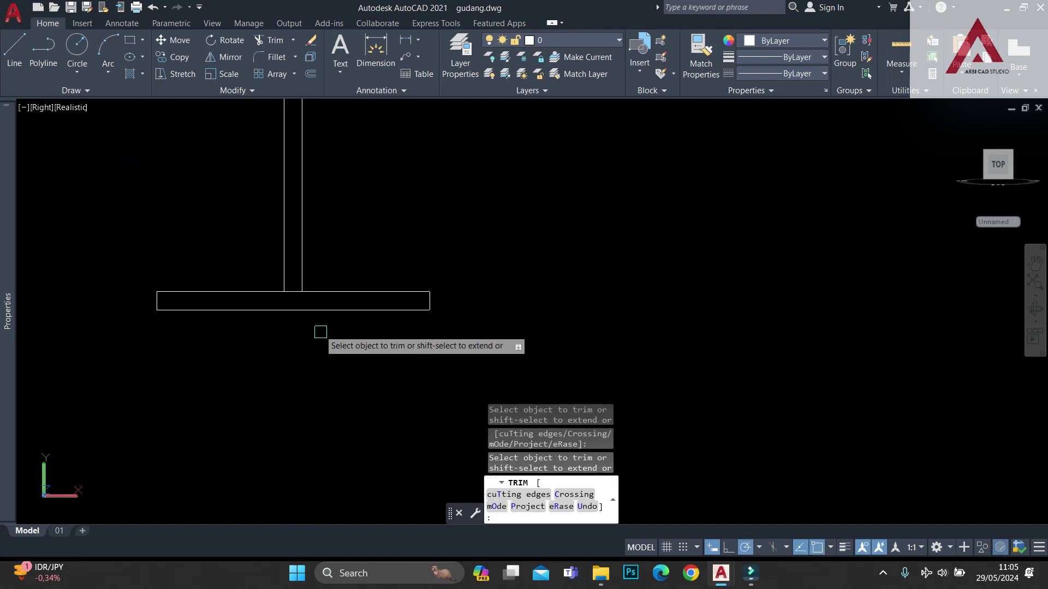
scroll(283, 279, "up", 3)
left_click(283, 236)
key("Escape")
scroll(288, 258, "down", 3)
scroll(439, 287, "down", 3)
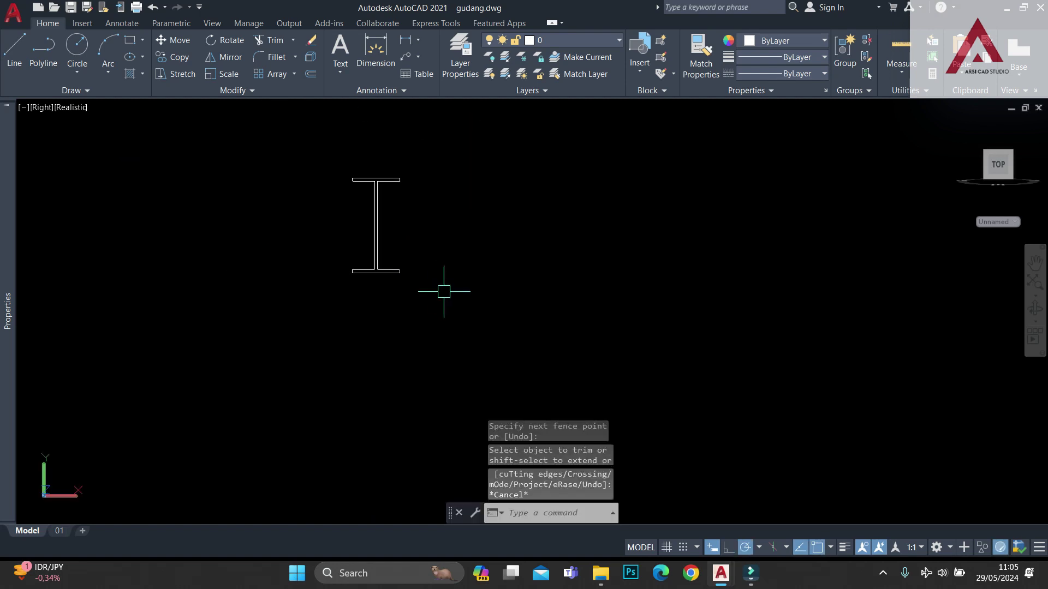
Join the I-beam outline segments into polylines
left_click_drag(439, 287, 287, 122)
scroll(426, 260, "up", 3)
type("j")
key("Return")
Try press-pulling the I-beam outline, then explode its polylines into lines
type("presspull")
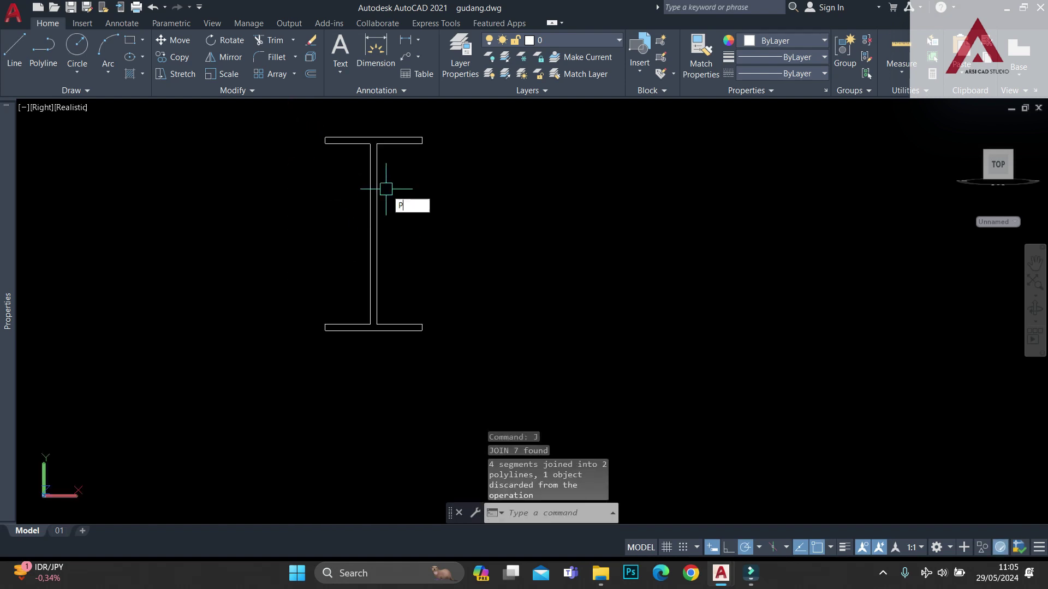
scroll(377, 185, "up", 3)
key("Return")
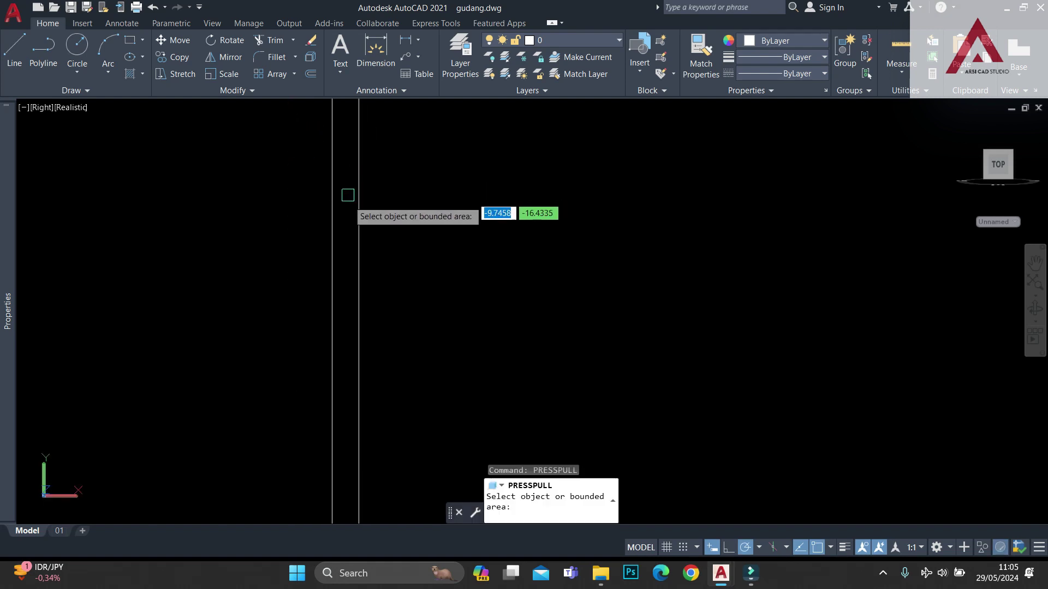
scroll(353, 188, "down", 3)
left_click(347, 133)
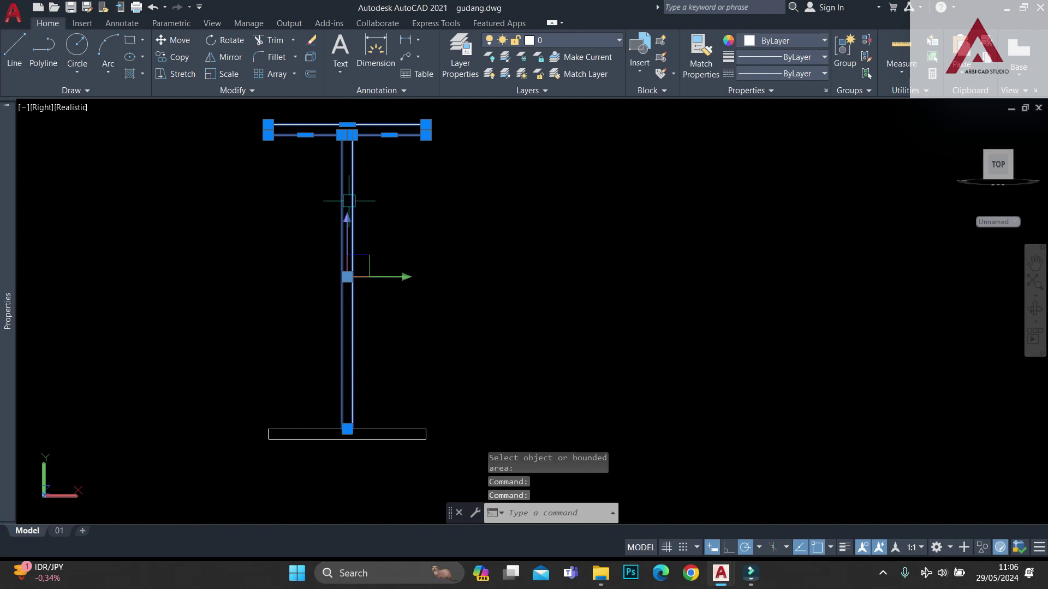
type("x")
key("Return")
middle_click_drag(349, 201, 347, 213)
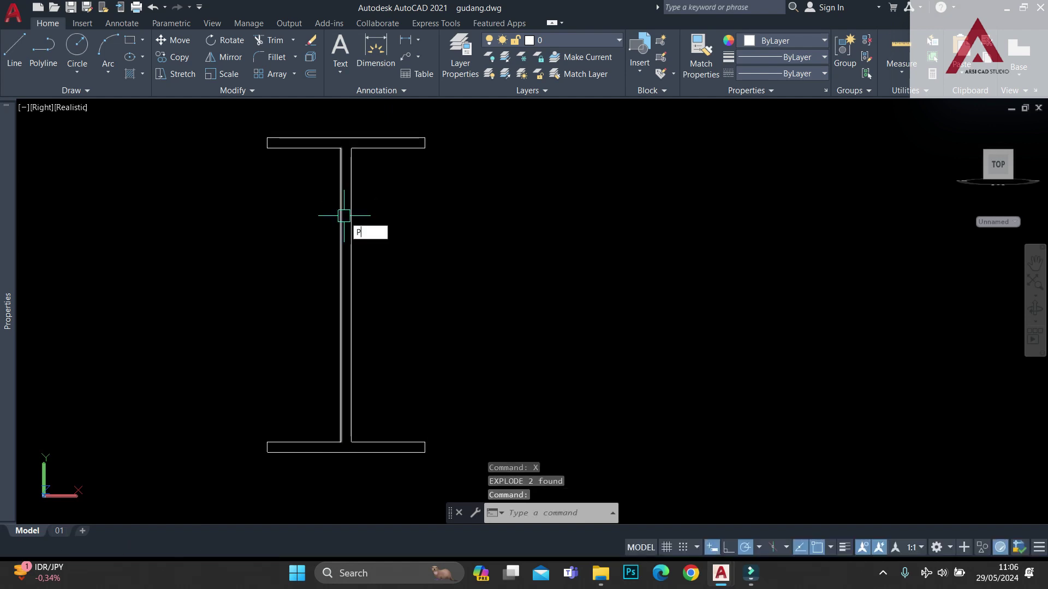
Window-select all eight I-beam lines and join them into one outline
type("presspull")
key("Return")
scroll(346, 216, "up", 2)
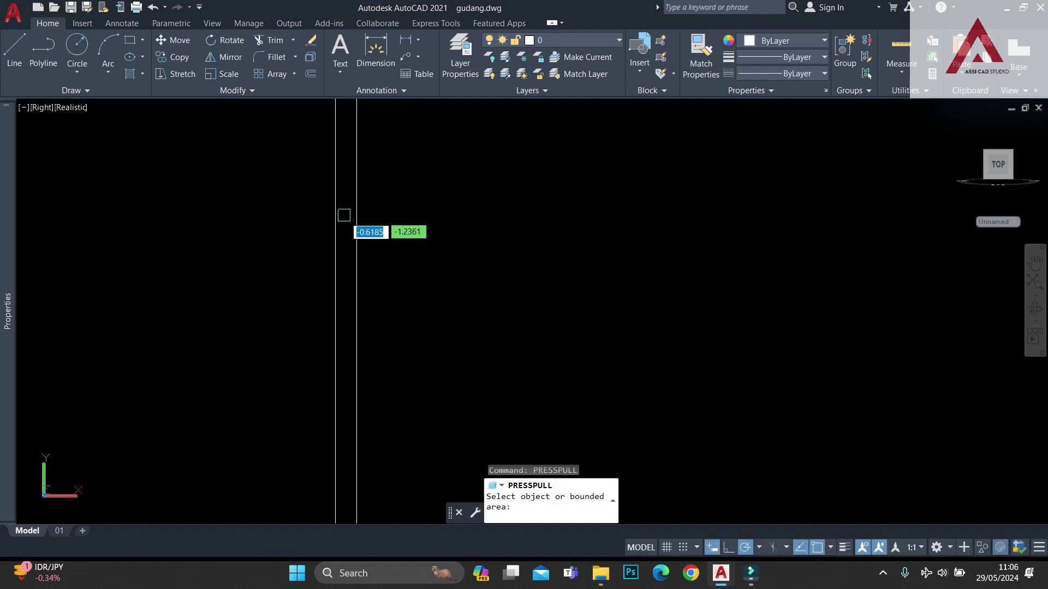
scroll(347, 229, "down", 3)
key("Escape")
left_click(440, 150)
left_click(159, 487)
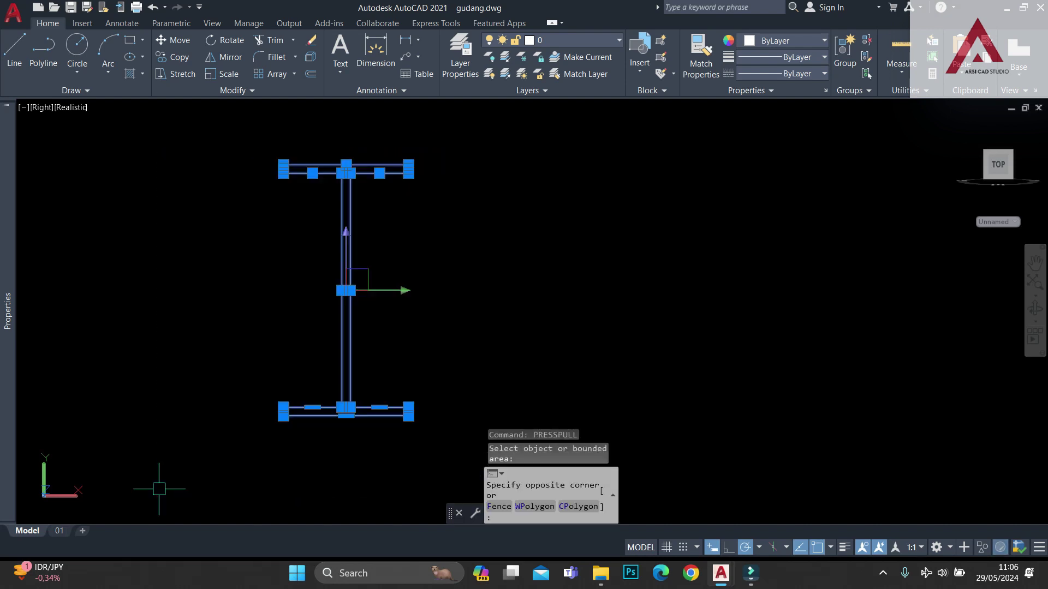
type("j")
key("Return")
middle_click_drag(362, 211, 371, 272)
Press-pull the inside of the I-beam profile by 3000 and orbit to view it
type("pre")
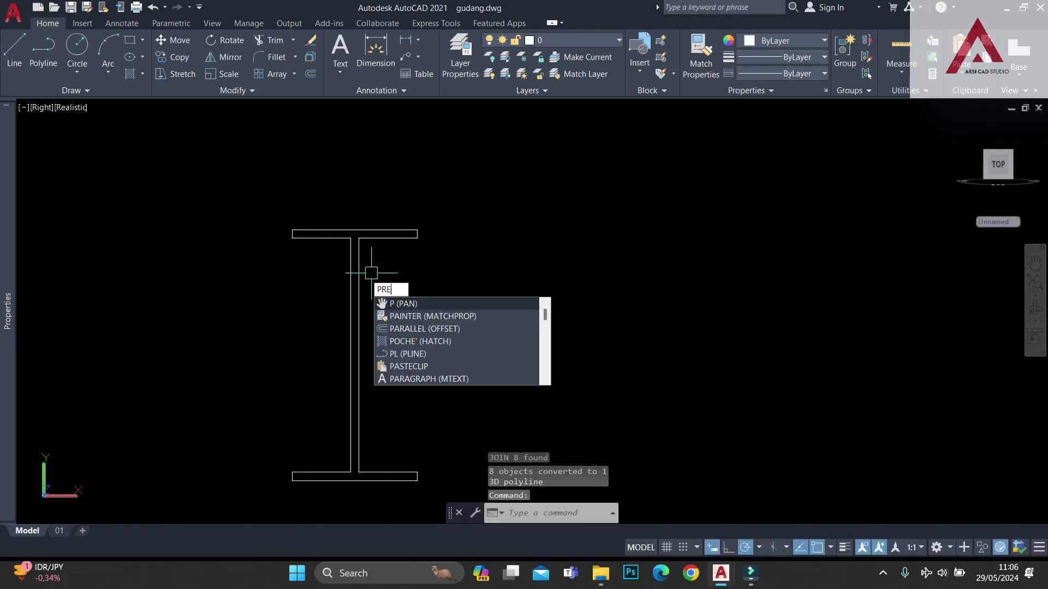
type("ss")
key("Return")
scroll(349, 218, "up", 3)
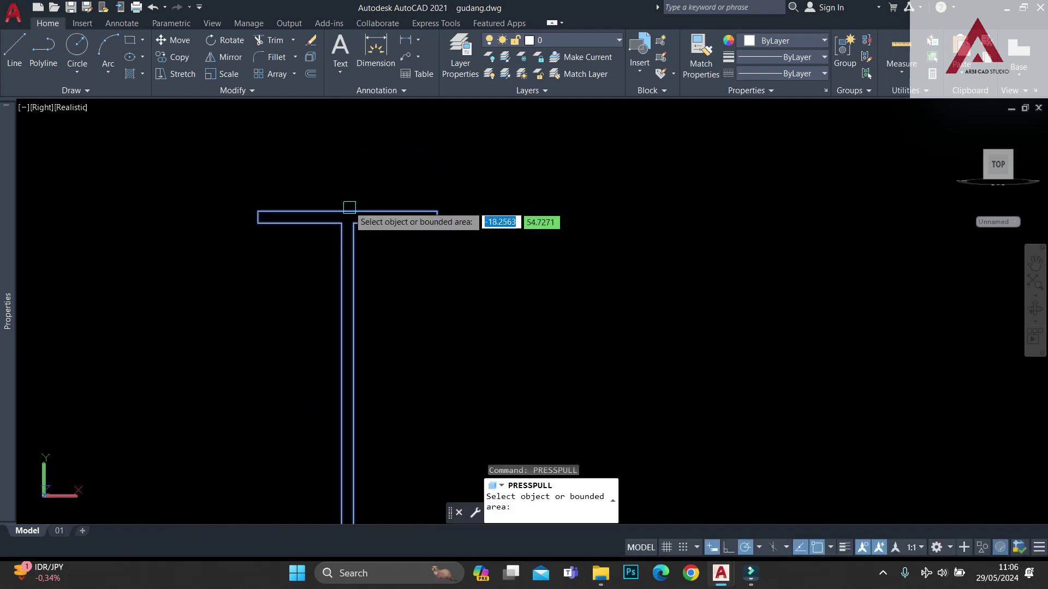
scroll(353, 223, "up", 3)
left_click(348, 234)
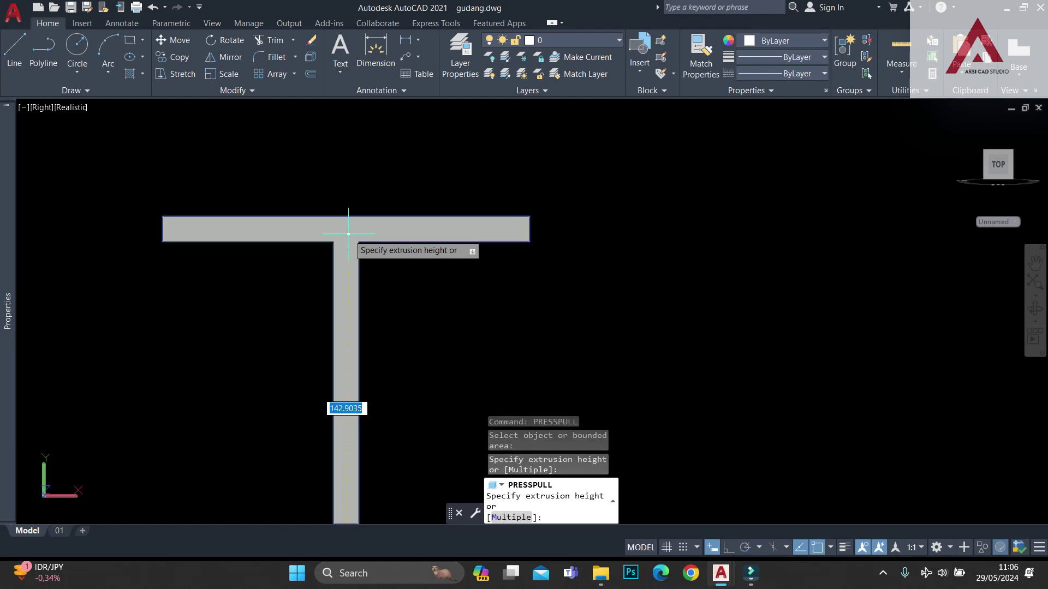
scroll(348, 234, "down", 2)
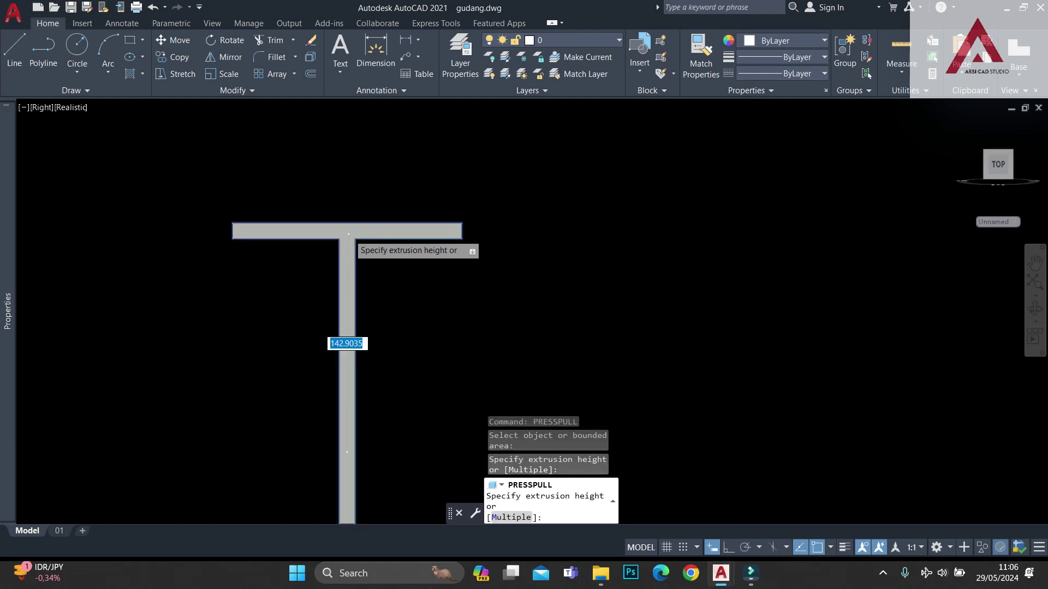
scroll(349, 235, "down", 4)
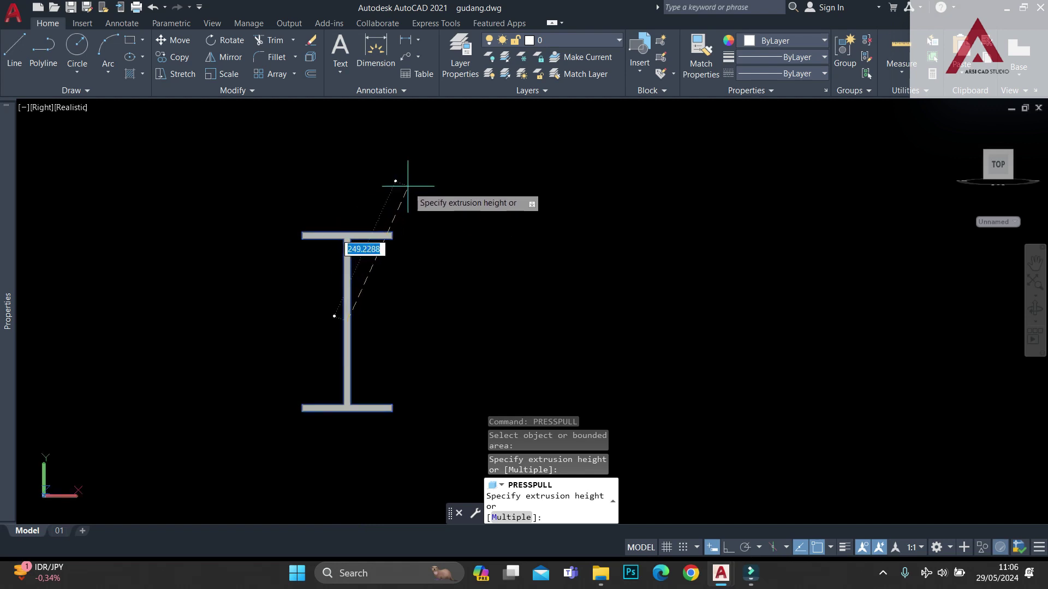
type("3000")
key("Return")
mouse_move(393, 183)
middle_mouse_down("shift")
mouse_move(373, 259)
mouse_move(304, 304)
middle_mouse_up("shift")
Move the extruded beam by its end corner to a first position near the frame
left_click(304, 306)
middle_click_drag(545, 55, 323, 210)
type("m")
key("Return")
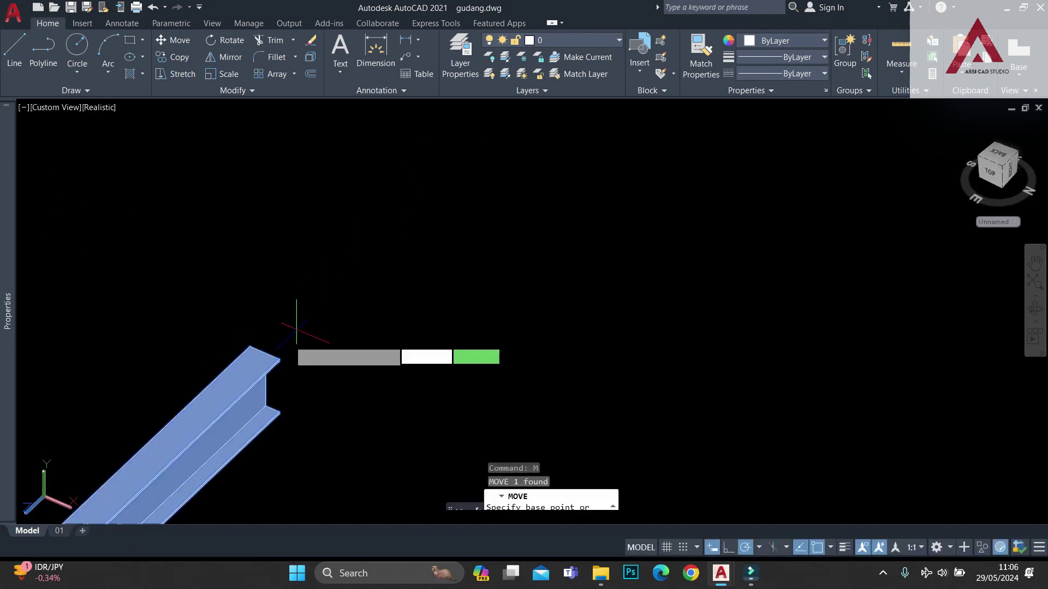
scroll(296, 326, "up", 2)
scroll(306, 318, "up", 2)
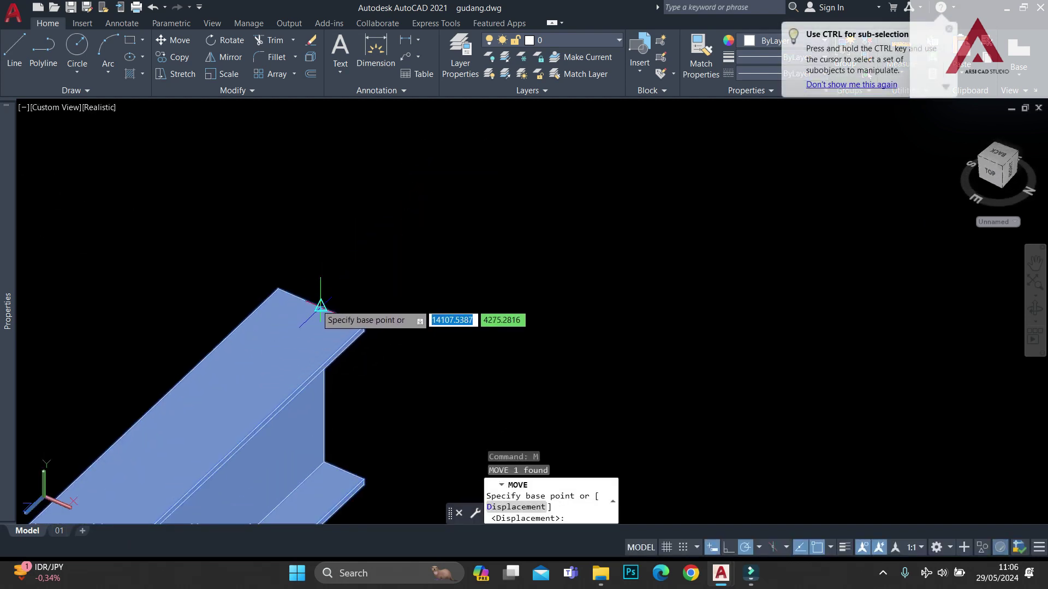
left_click(321, 305)
scroll(552, 253, "down", 5)
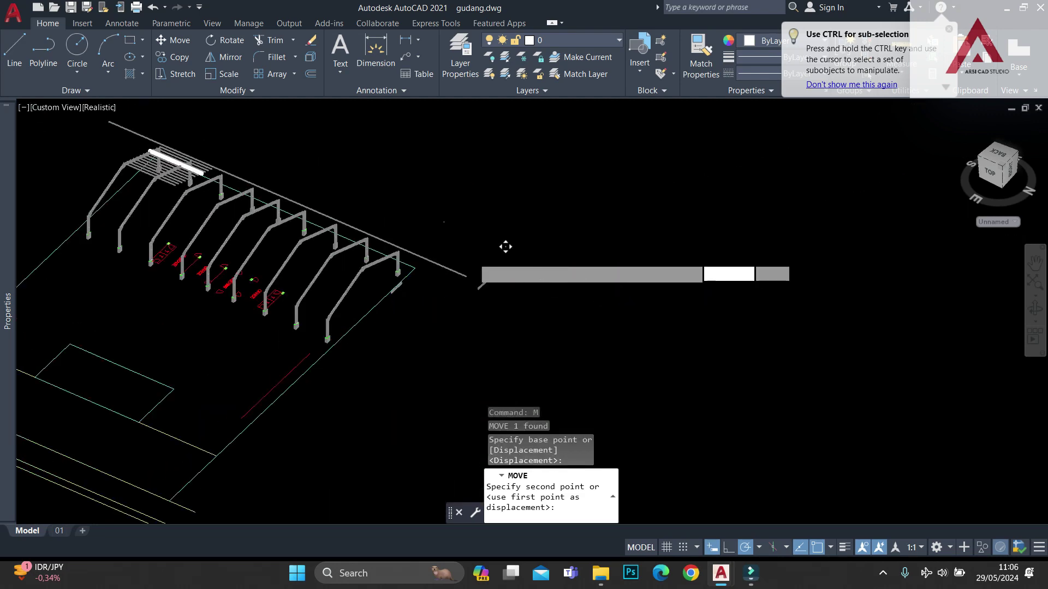
scroll(415, 230, "up", 5)
middle_click_drag(415, 229, 379, 212, "shift")
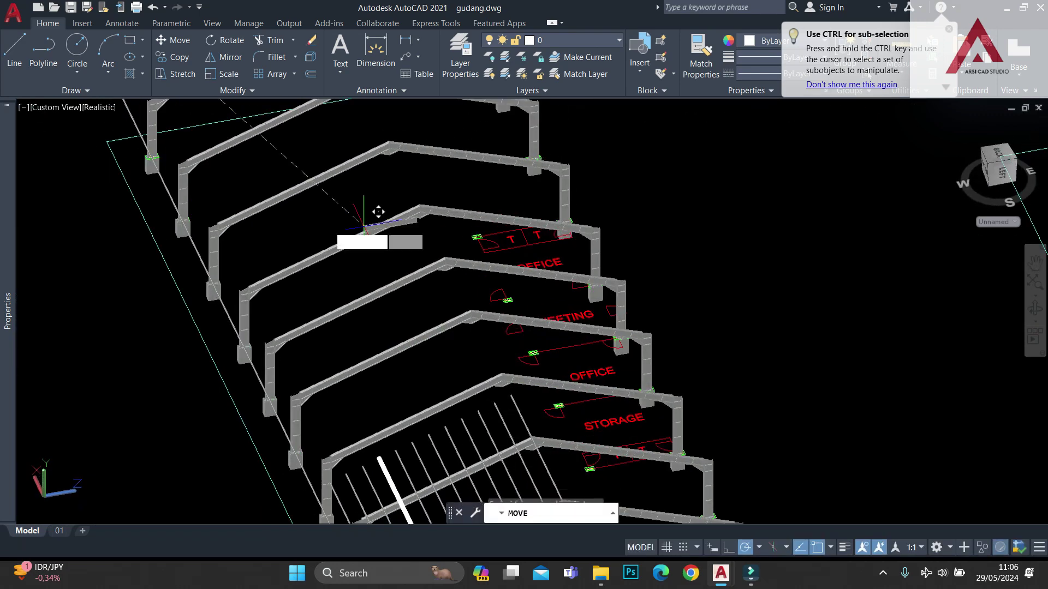
scroll(273, 374, "down", 5)
scroll(293, 355, "up", 3)
scroll(306, 360, "up", 5)
left_click(271, 355)
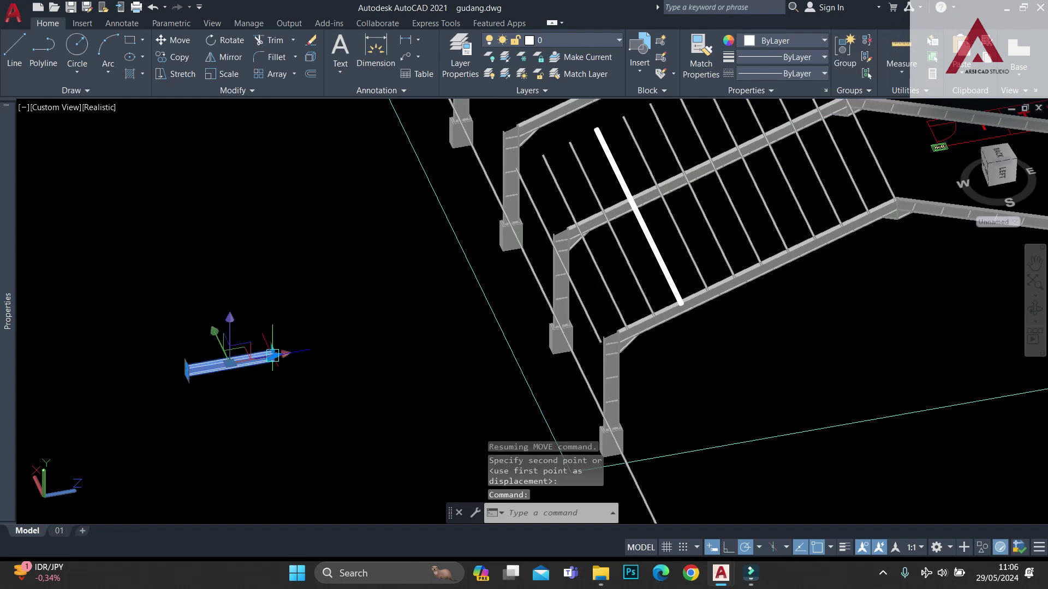
Move the beam from its end corner onto the column-rafter joint
scroll(272, 356, "up", 5)
scroll(273, 356, "up", 3)
type("m")
key("Return")
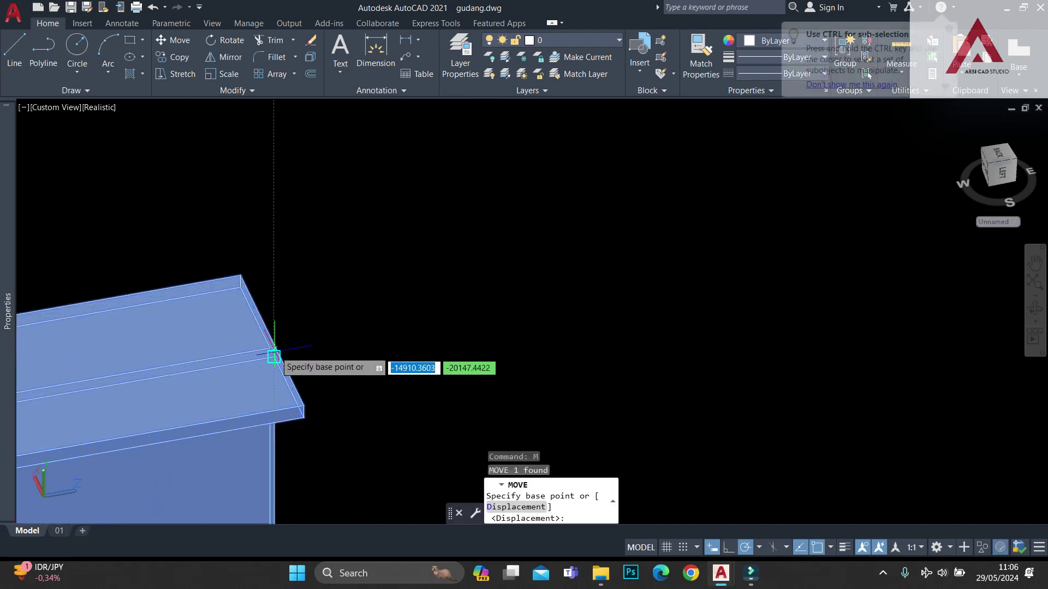
left_click(274, 355)
scroll(235, 306, "down", 5)
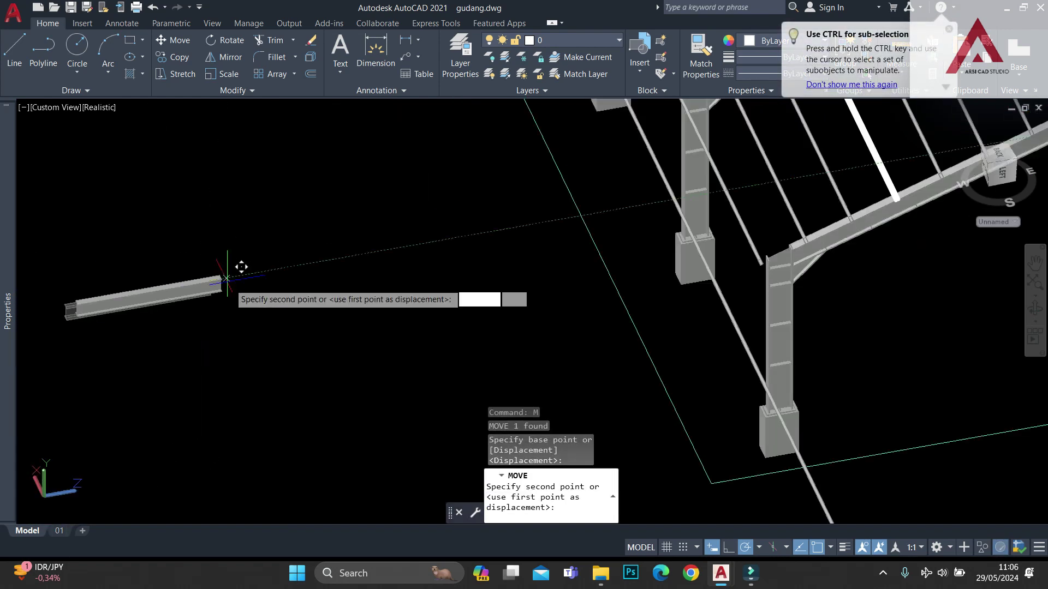
scroll(778, 351, "up", 3)
scroll(603, 234, "up", 3)
scroll(689, 294, "up", 2)
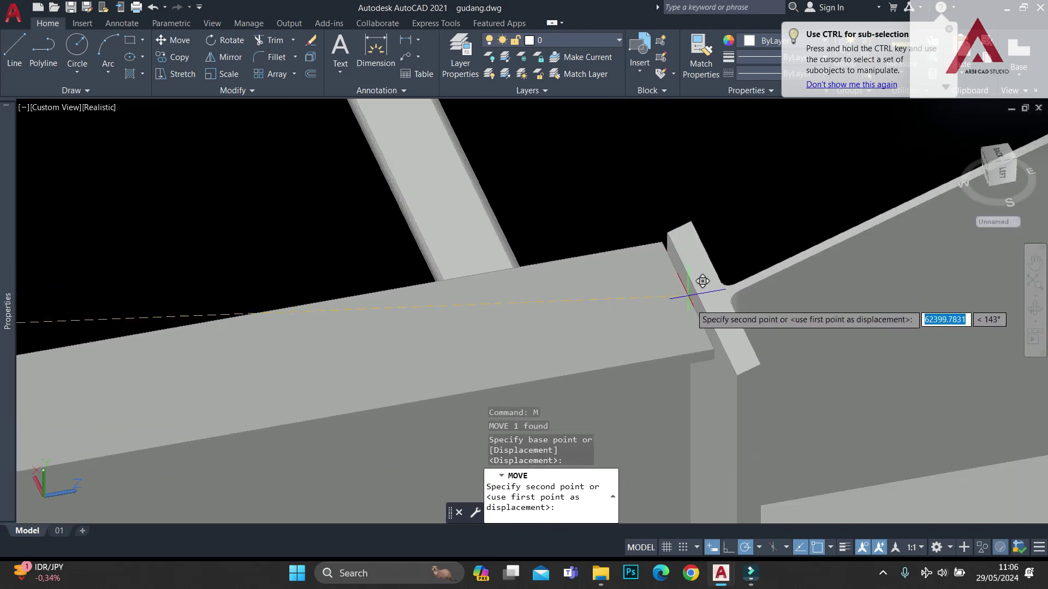
left_click(689, 295)
scroll(577, 264, "down", 3)
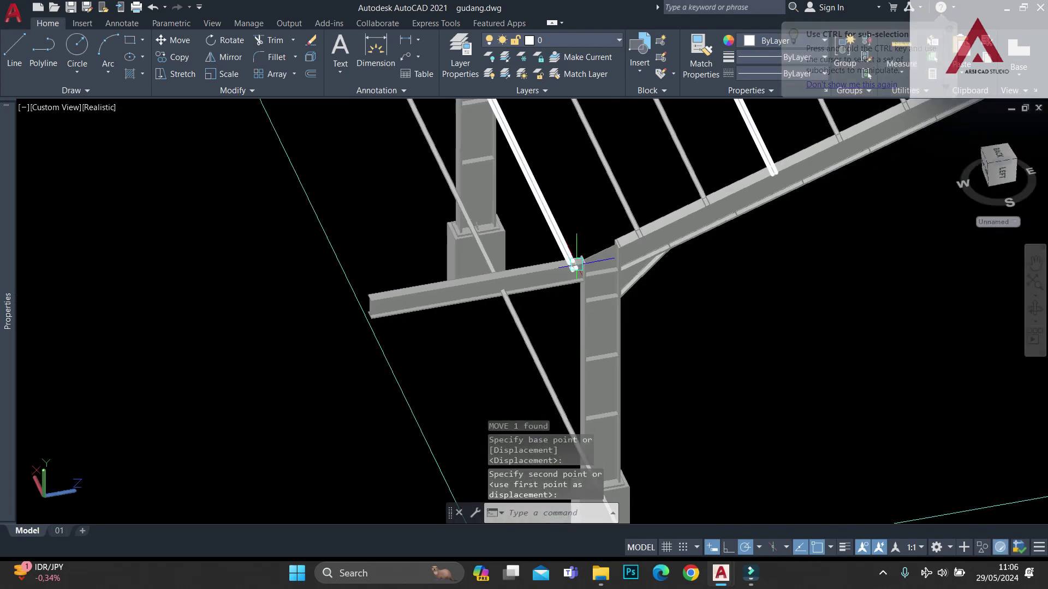
middle_click_drag(584, 300, 588, 300, "shift")
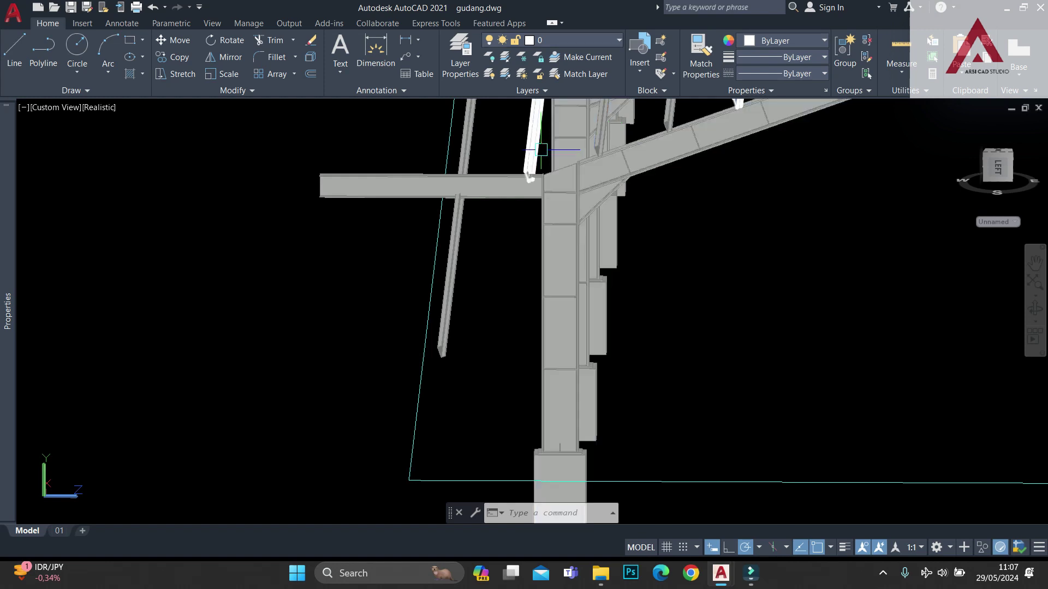
scroll(543, 131, "up", 4)
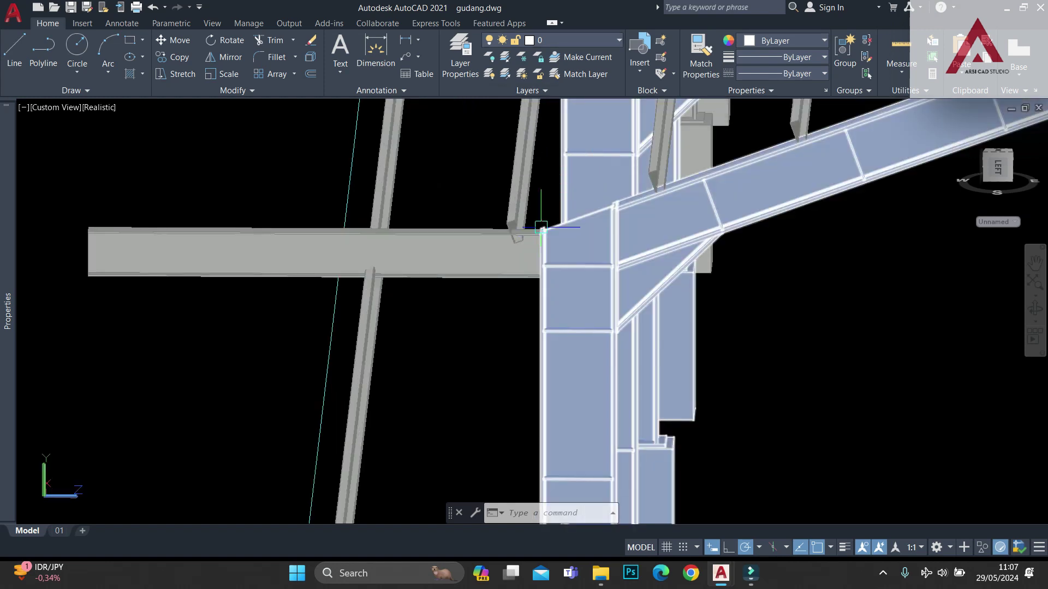
Switch the viewport to the Front preset view
type("v")
key("Return")
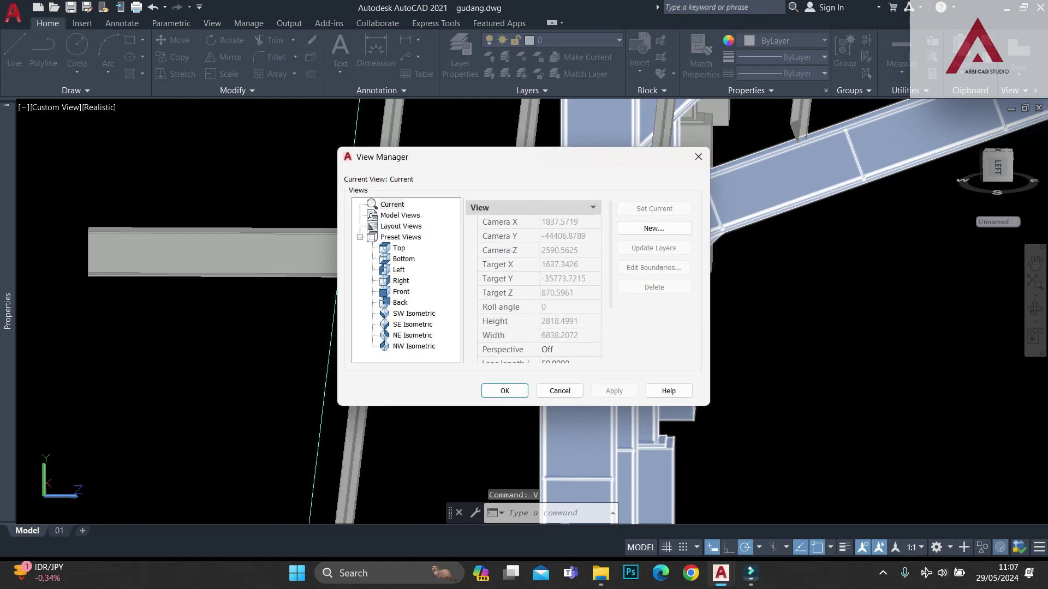
left_click(401, 291)
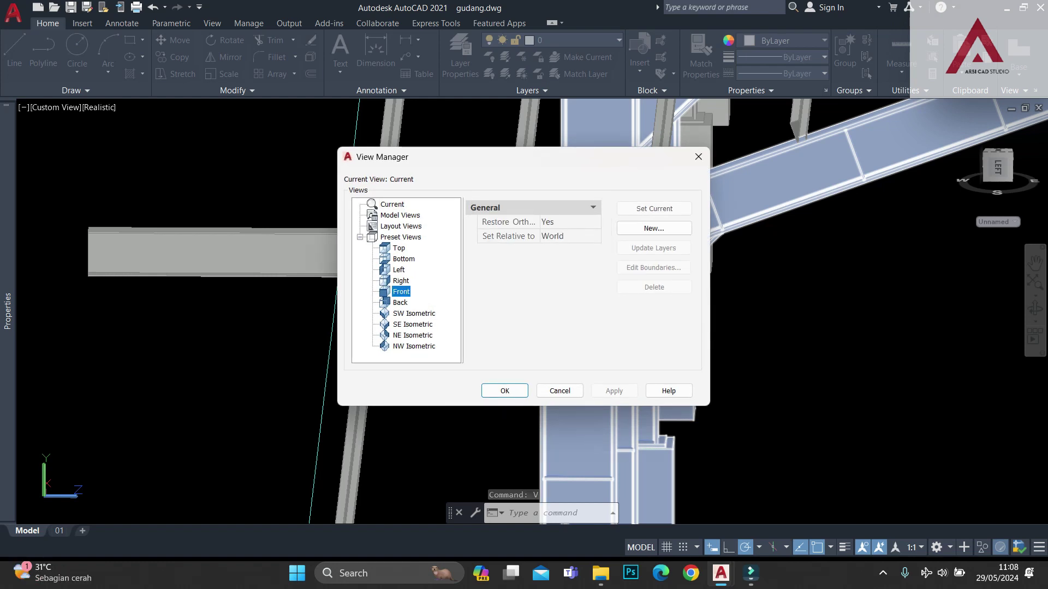
left_click(505, 391)
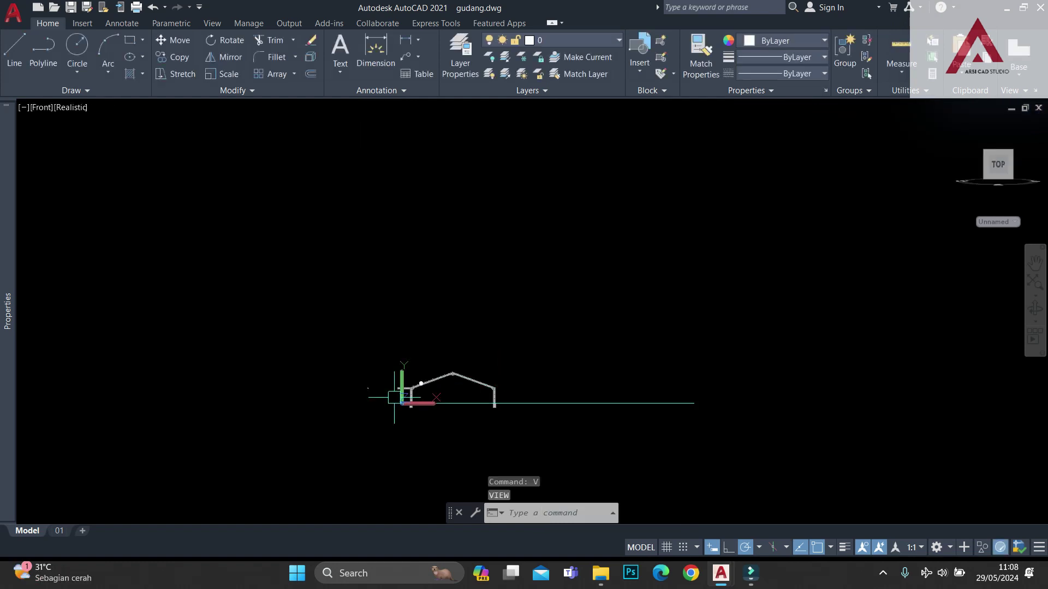
scroll(403, 385, "up", 3)
scroll(415, 376, "up", 3)
Select the horizontal beam and start rotating it about its corner endpoint
left_click(483, 341)
scroll(573, 317, "up", 3)
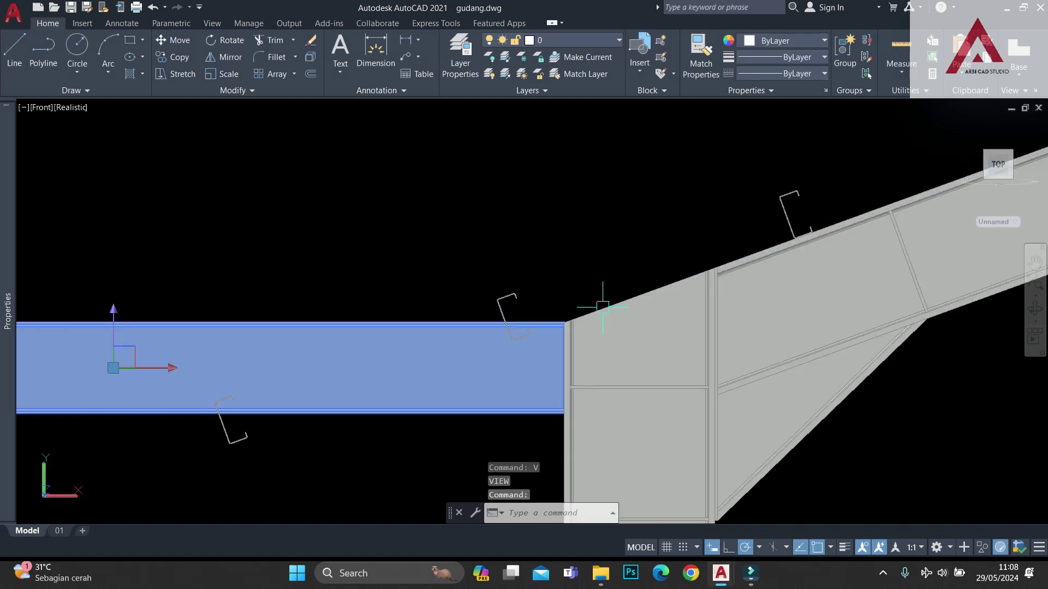
scroll(545, 327, "up", 3)
type("ro")
key("Return")
scroll(538, 335, "up", 3)
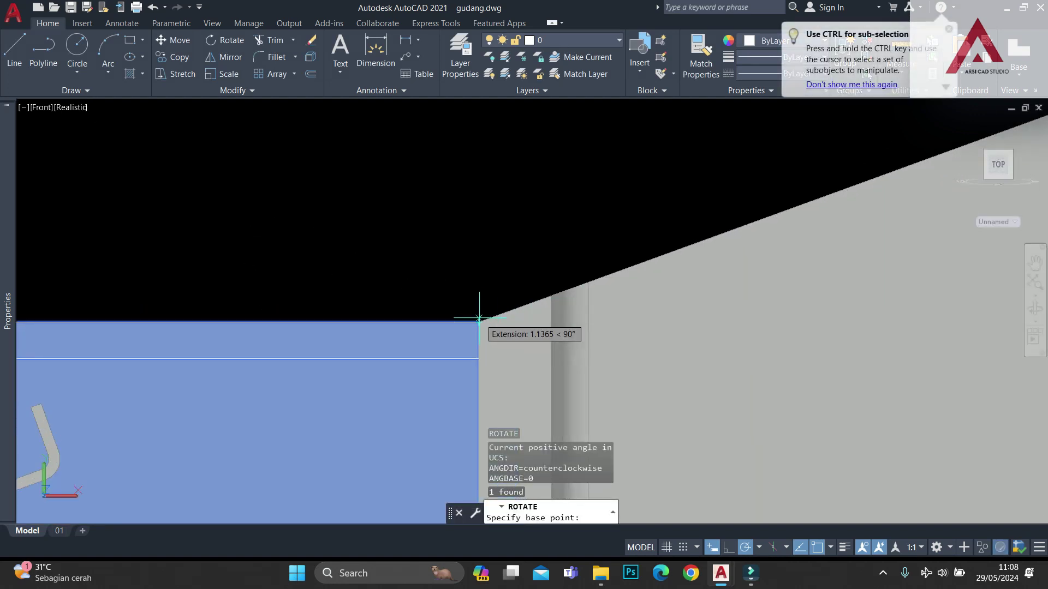
middle_click_drag(478, 318, 477, 323)
type("END")
key("Return")
left_click(478, 323)
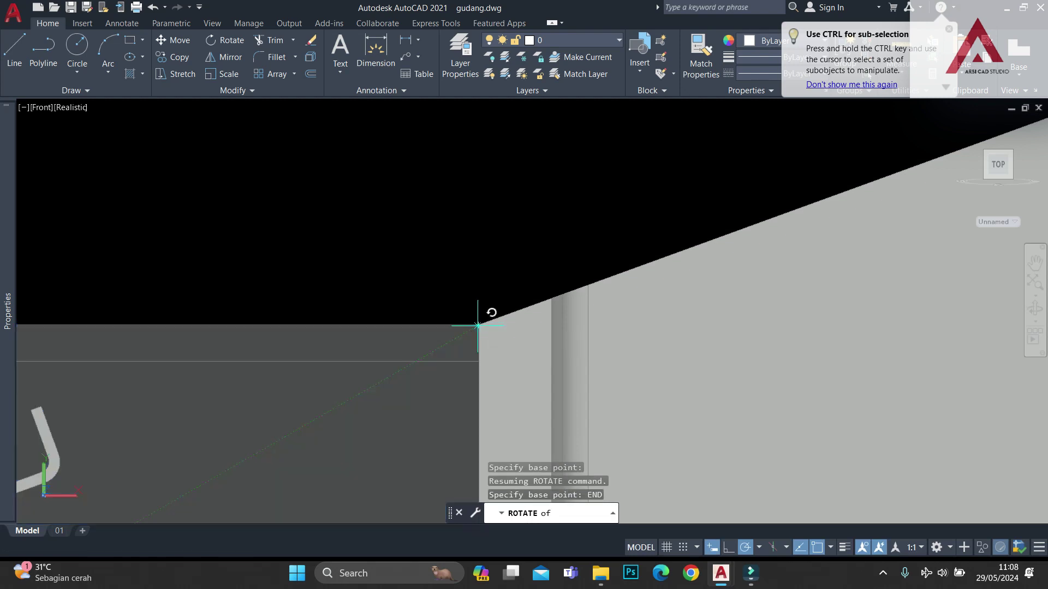
Rotate the beam by reference so it follows the rafter's roof slope
type("R")
key("Return")
left_click(480, 325)
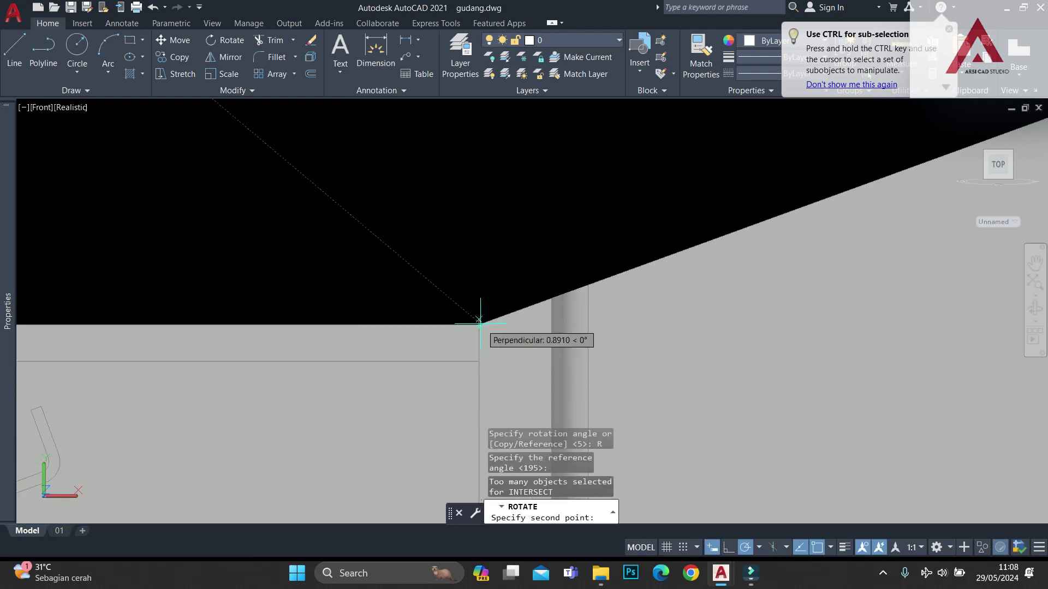
left_click(371, 326)
scroll(329, 364, "down", 3)
left_click(329, 364)
scroll(329, 364, "down", 3)
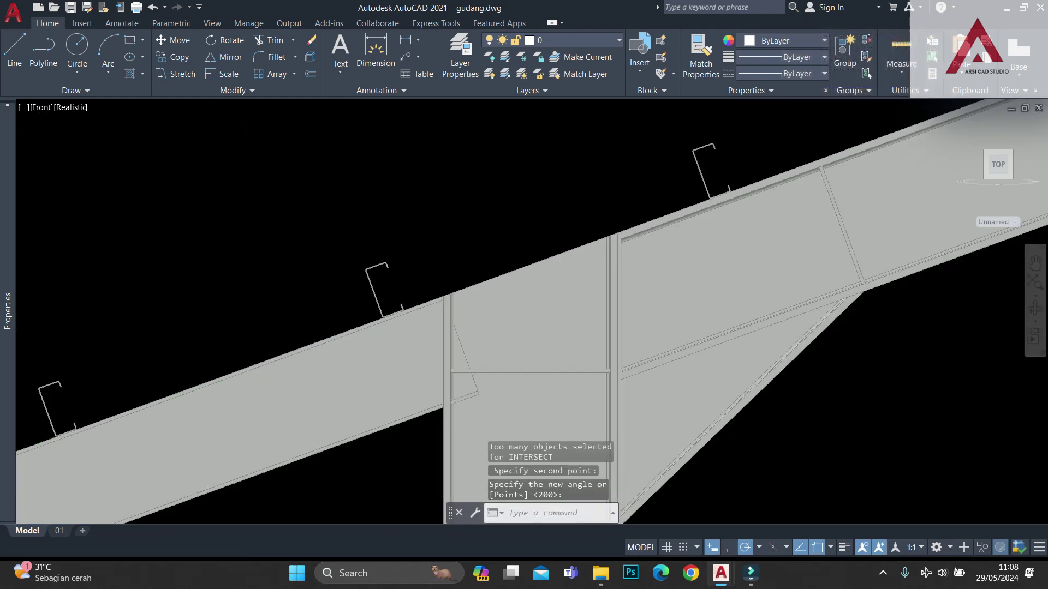
Slice the sloped beam with a vertical plane through the column corner endpoint
type("slice")
key("Return")
scroll(456, 245, "up", 3)
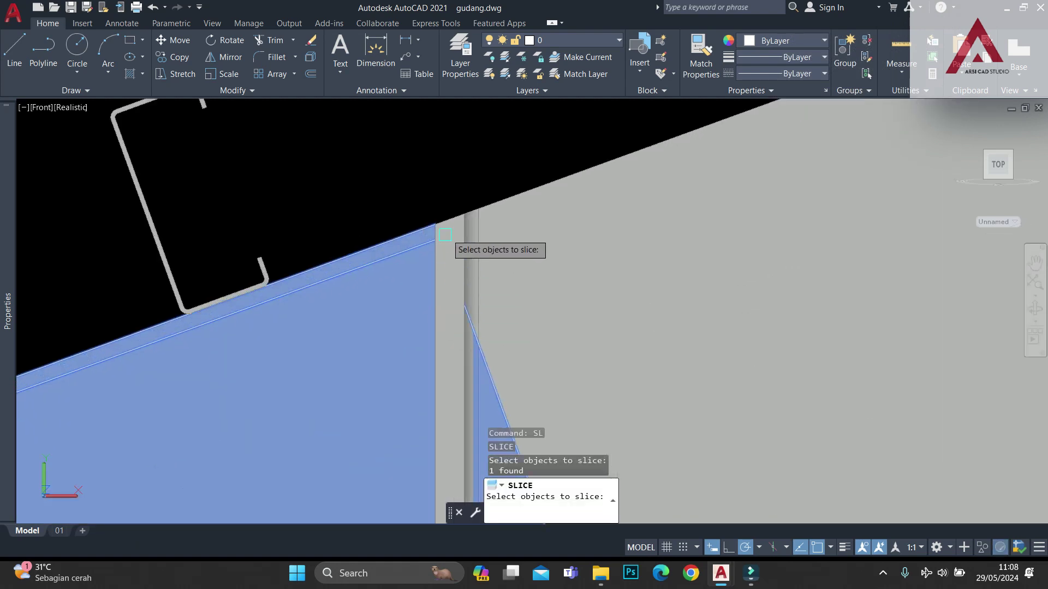
scroll(435, 206, "up", 2)
left_click(382, 240)
key("Return")
type("EN")
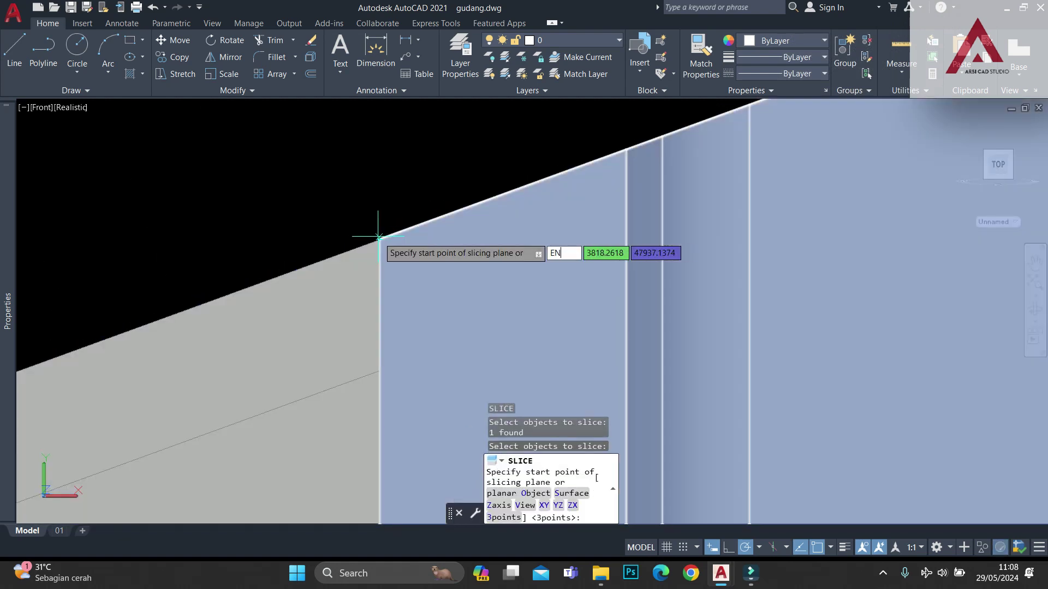
type("D")
key("Return")
left_click(378, 237)
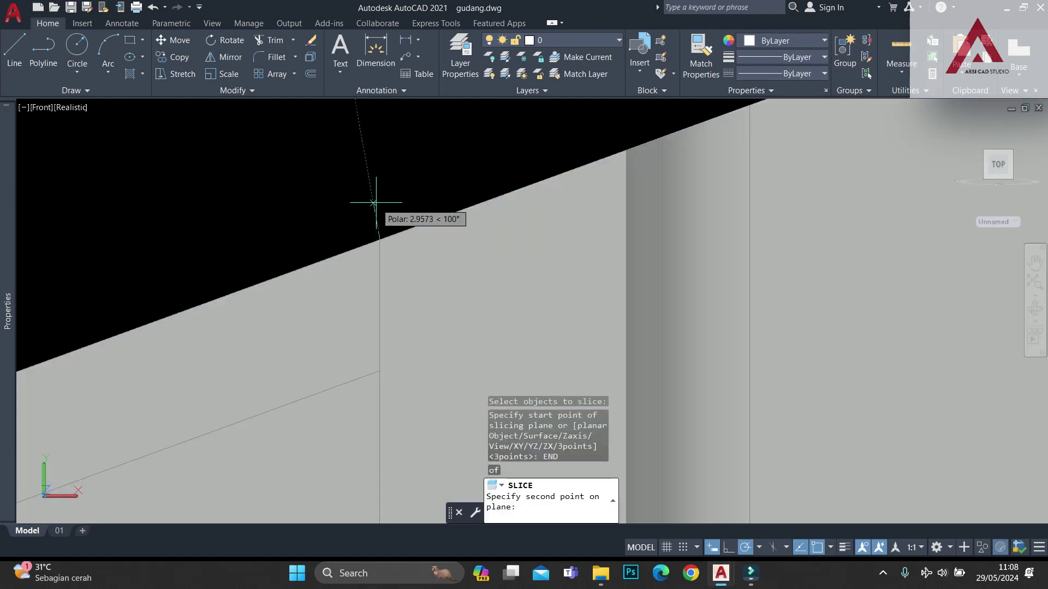
left_click(365, 191)
scroll(382, 196, "down", 2)
scroll(426, 229, "down", 2)
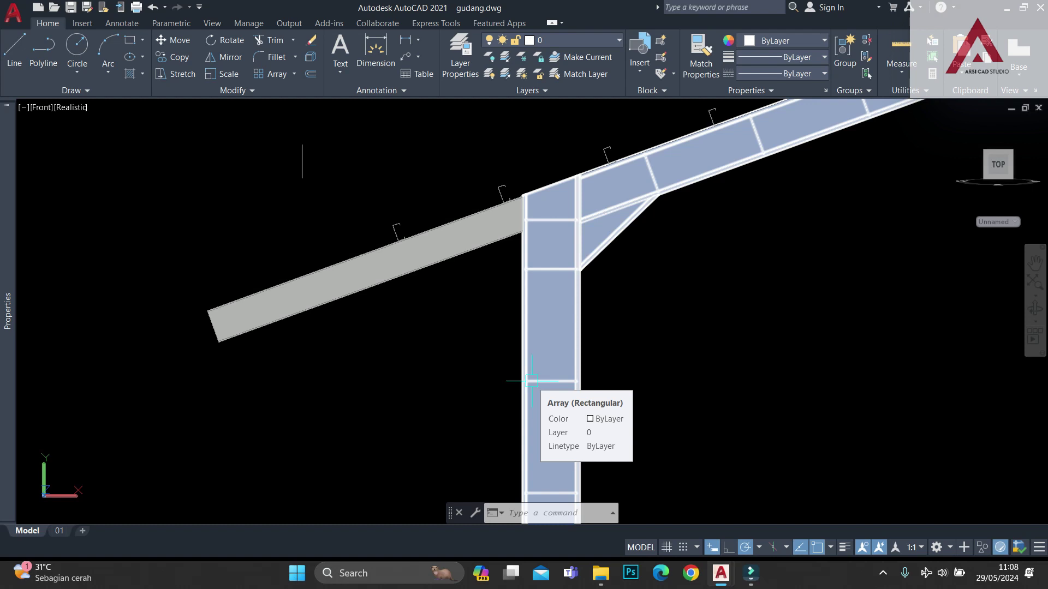
Place a vertical construction line at the pedestal corner endpoint
key("Escape")
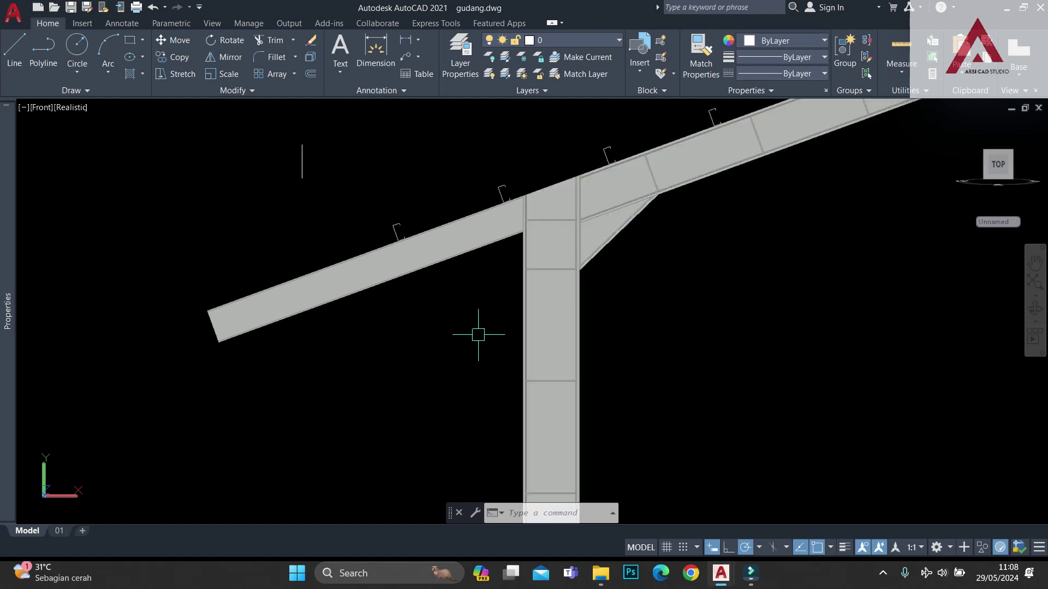
scroll(486, 332, "down", 3)
type("XL")
key("Return")
scroll(538, 305, "down", 3)
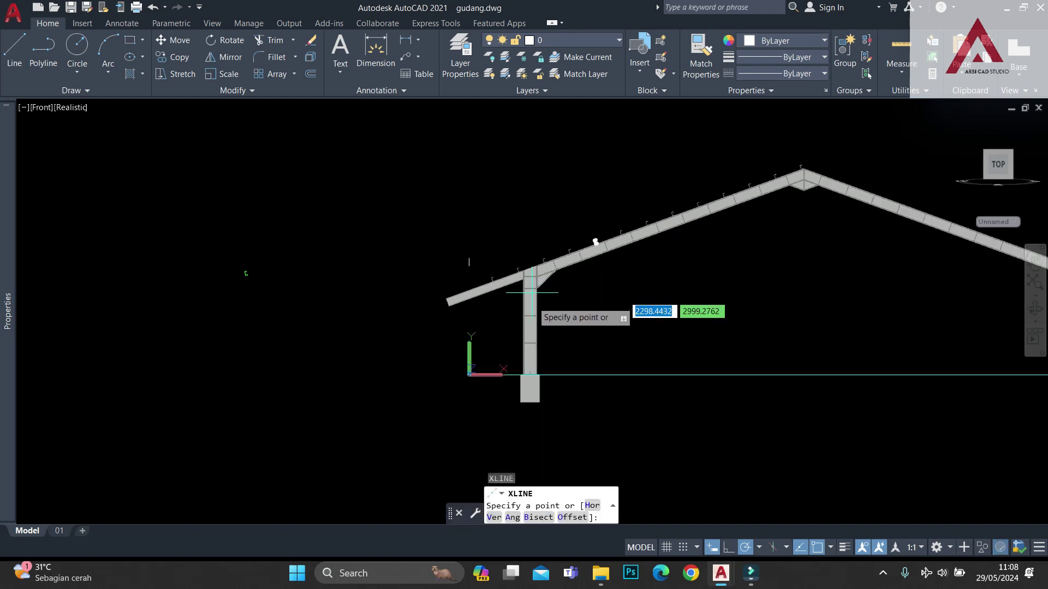
scroll(538, 328, "up", 4)
type("X")
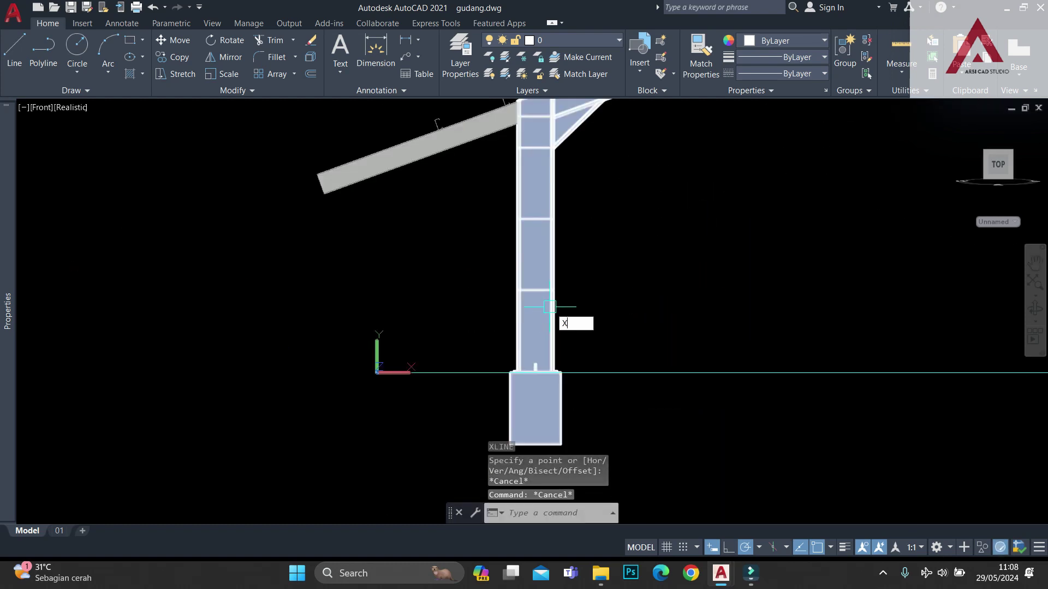
type("V")
key("Return")
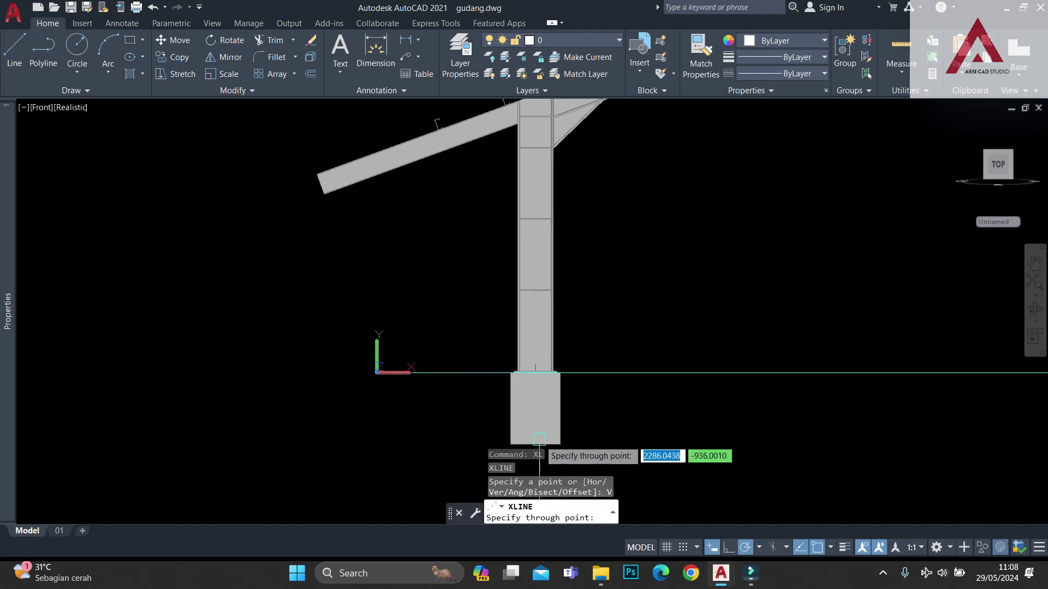
middle_click_drag(554, 446, 551, 356)
type("END")
scroll(530, 360, "up", 2)
key("Return")
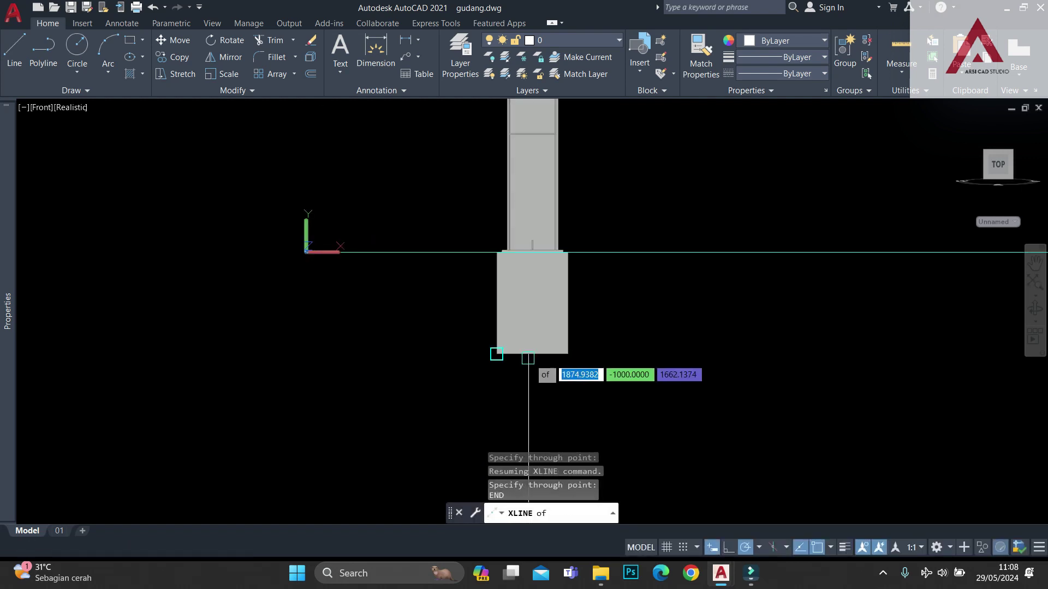
left_click(529, 355)
key("Return")
Add another vertical construction line snapped to the pedestal edge midpoint
key("Return")
type("V")
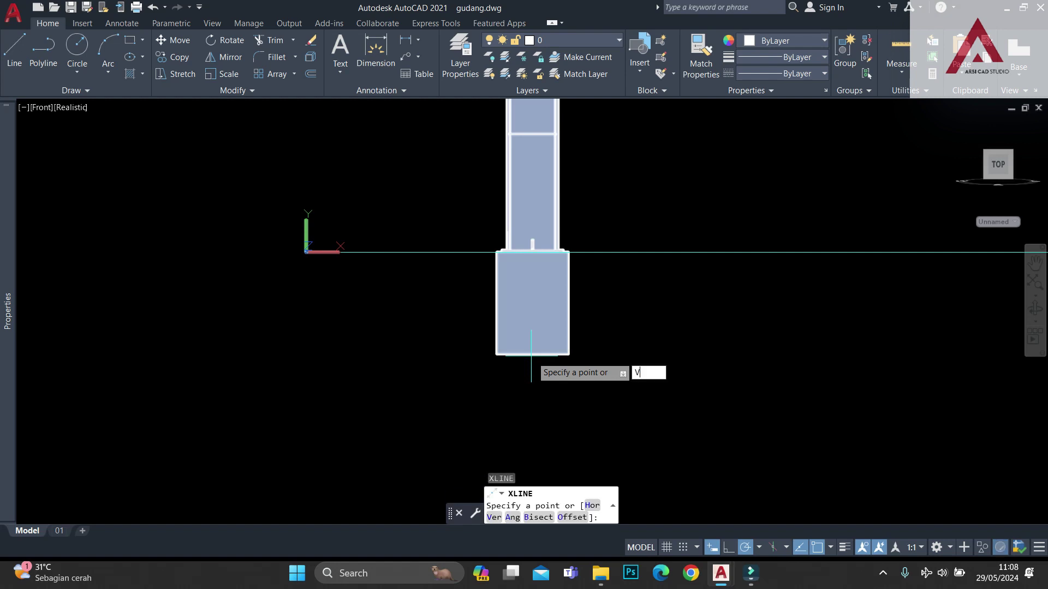
key("Return")
type("MID")
Offset the vertical guide line 1000 beside the column
key("Return")
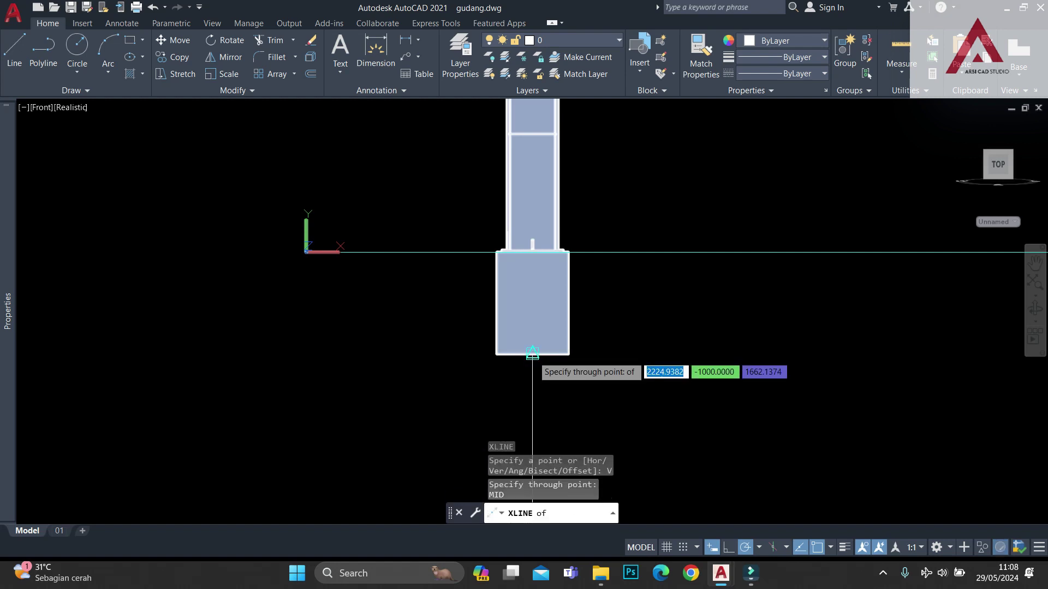
key("Escape")
scroll(540, 358, "down", 2)
type("O")
key("Return")
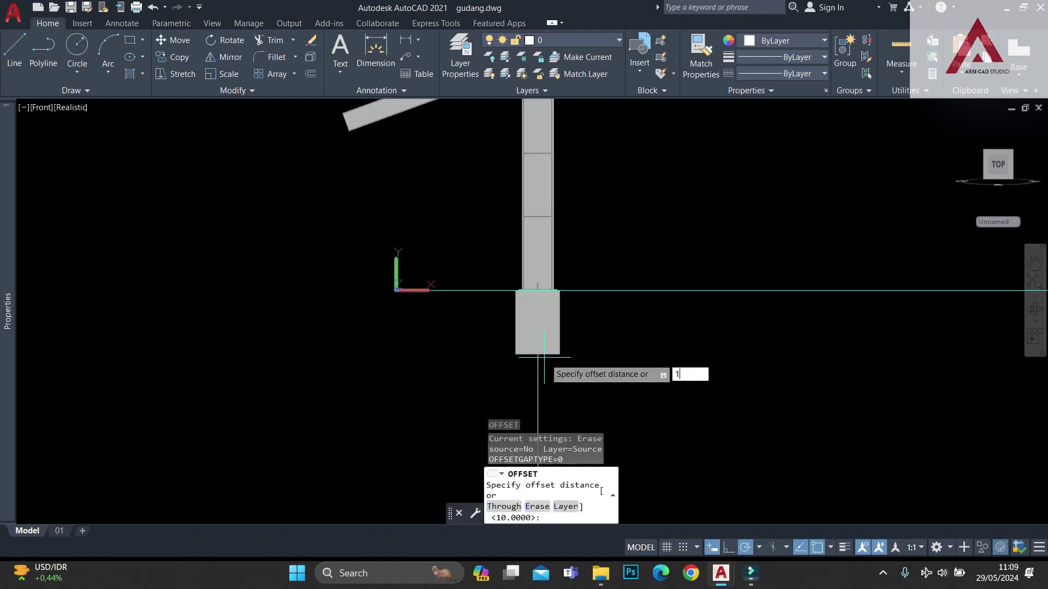
type("1000")
key("Return")
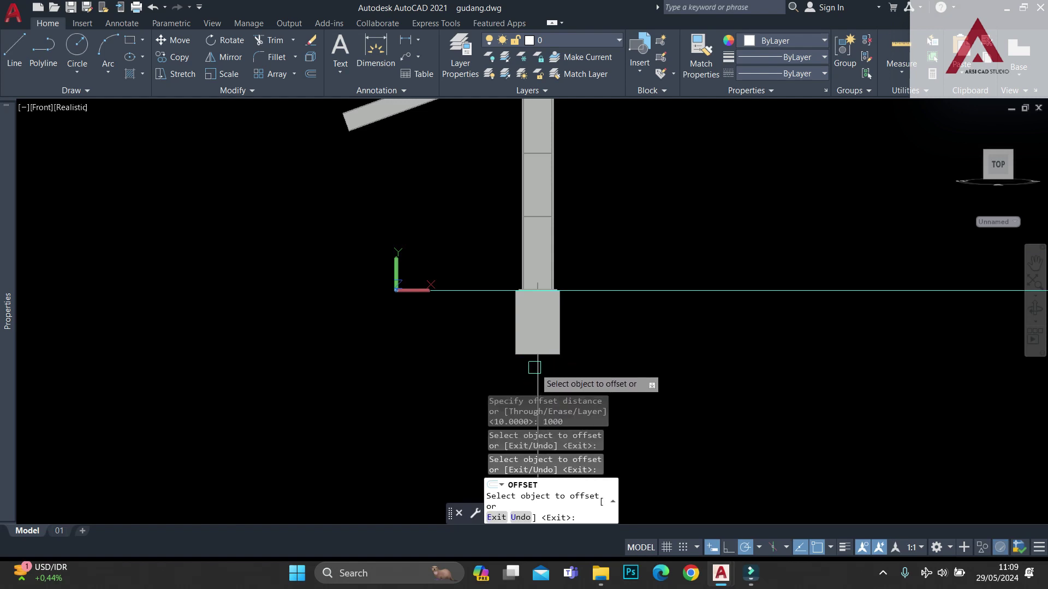
left_click(537, 374)
scroll(480, 354, "down", 2)
left_click(445, 350)
scroll(466, 226, "up", 3)
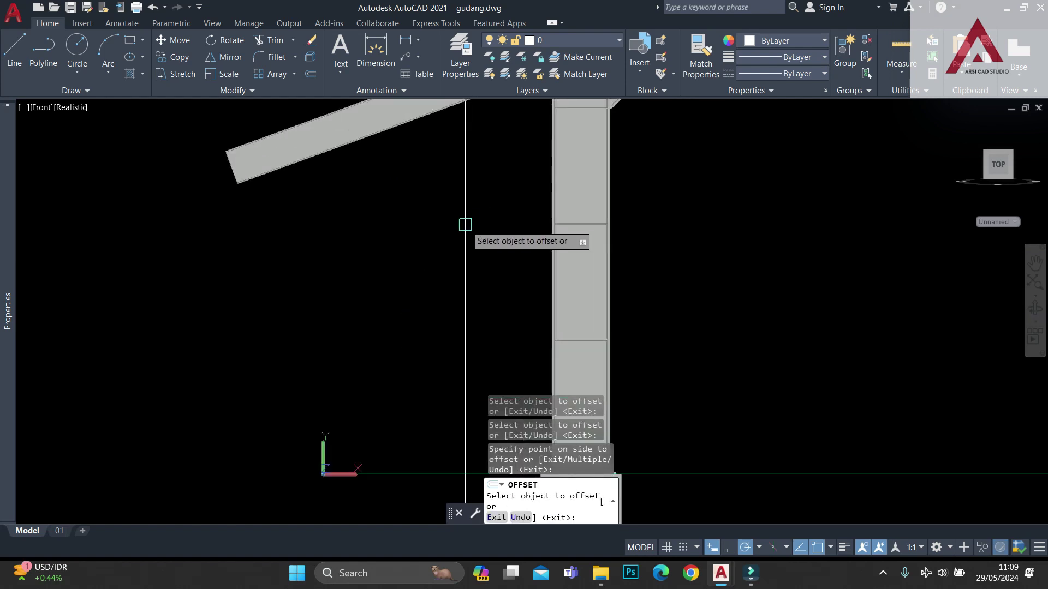
key("Return")
Offset that guide line a further 500 to mark the cut position
key("Return")
type("50")
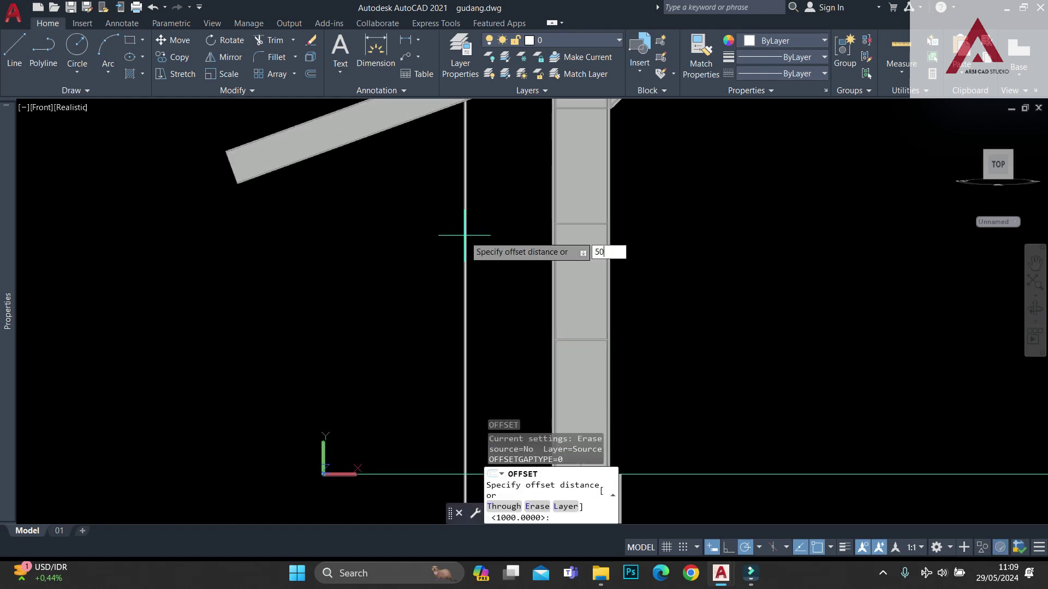
type("0")
key("Return")
left_click(465, 235)
scroll(396, 258, "down", 3)
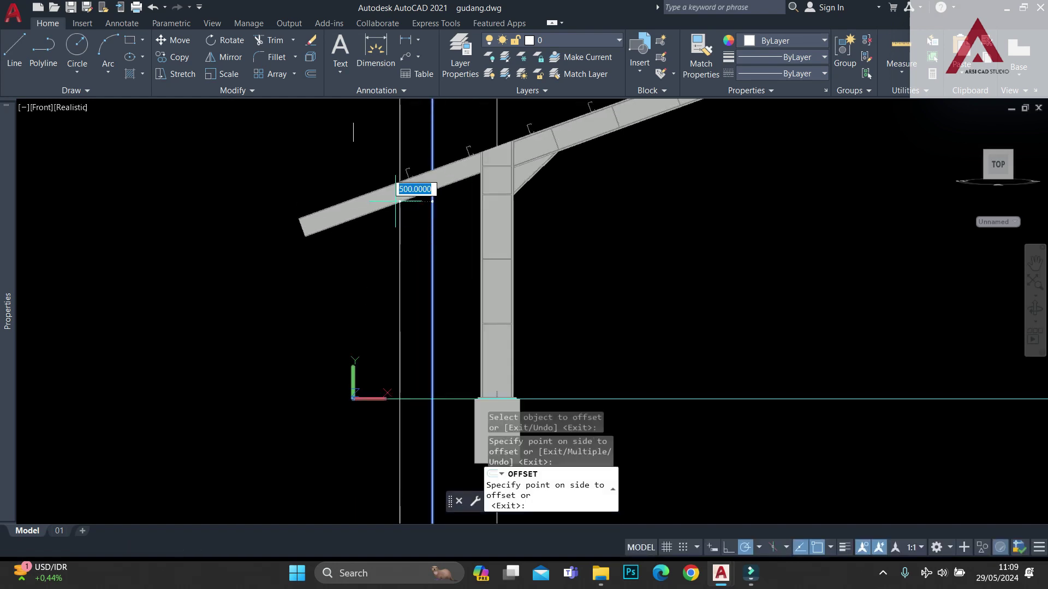
left_click(418, 188)
scroll(429, 188, "up", 5)
key("Escape")
scroll(343, 186, "up", 5)
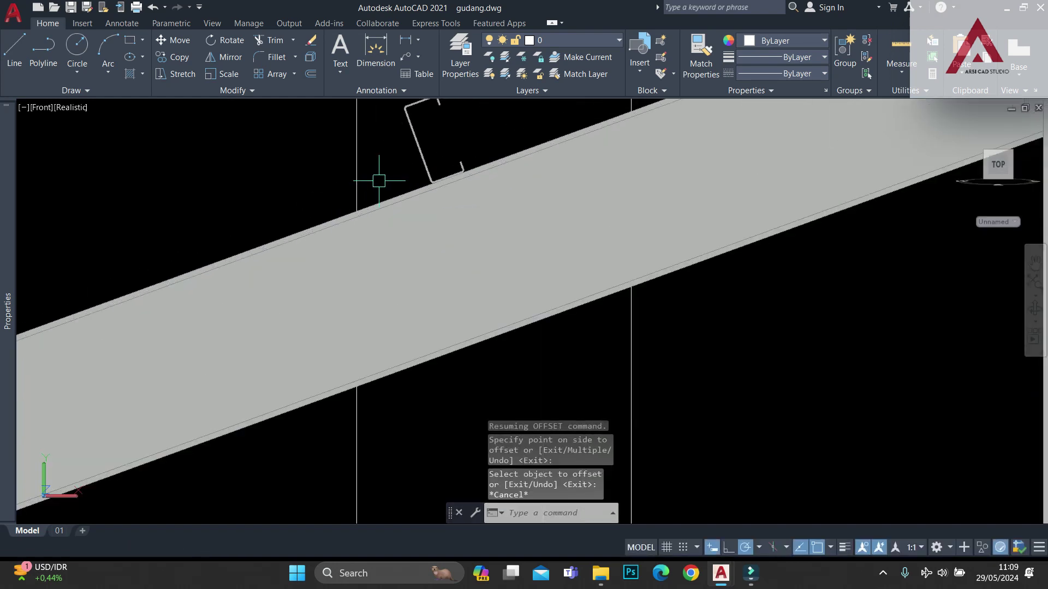
type("SL")
Slice the overhanging roof beam along the guide line, keeping the inner side
key("Return")
scroll(377, 180, "up", 4)
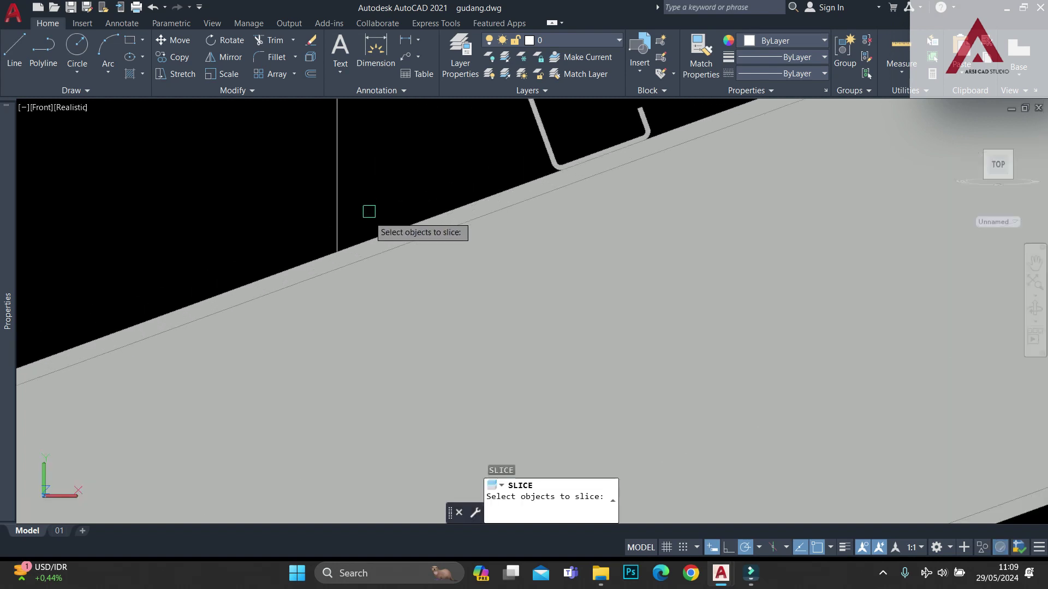
left_click(363, 256)
key("Return")
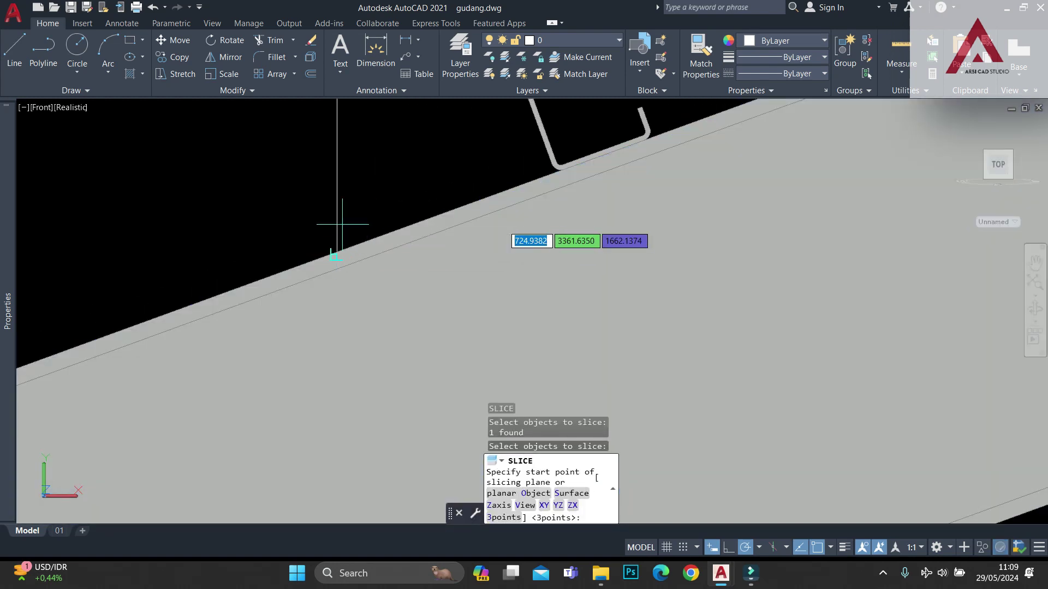
left_click(336, 255)
left_click(340, 213)
left_click(380, 186)
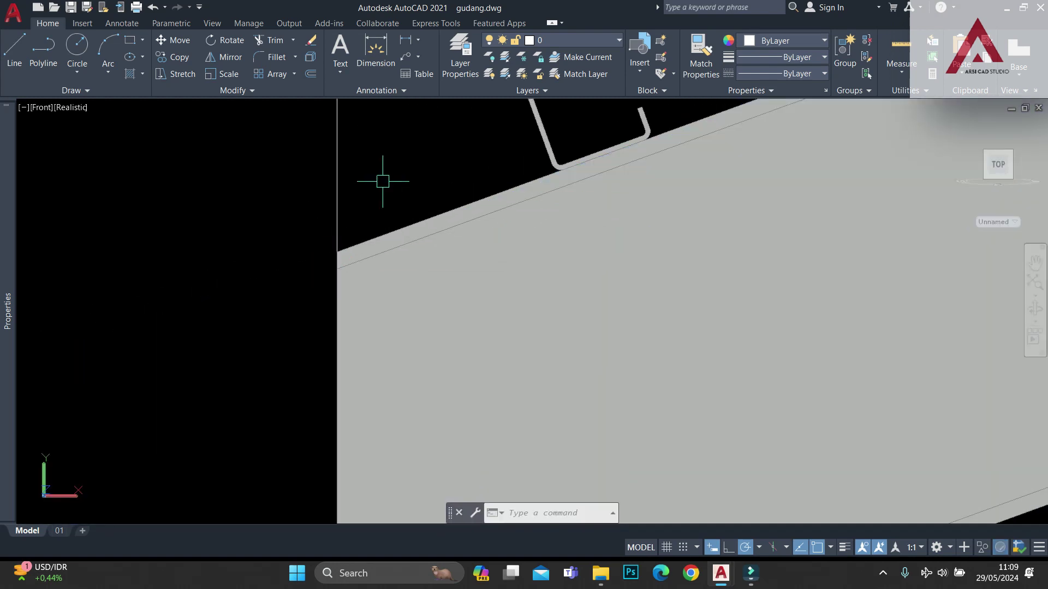
scroll(387, 187, "down", 2)
type("S")
scroll(387, 187, "down", 2)
key("Escape")
key("Escape")
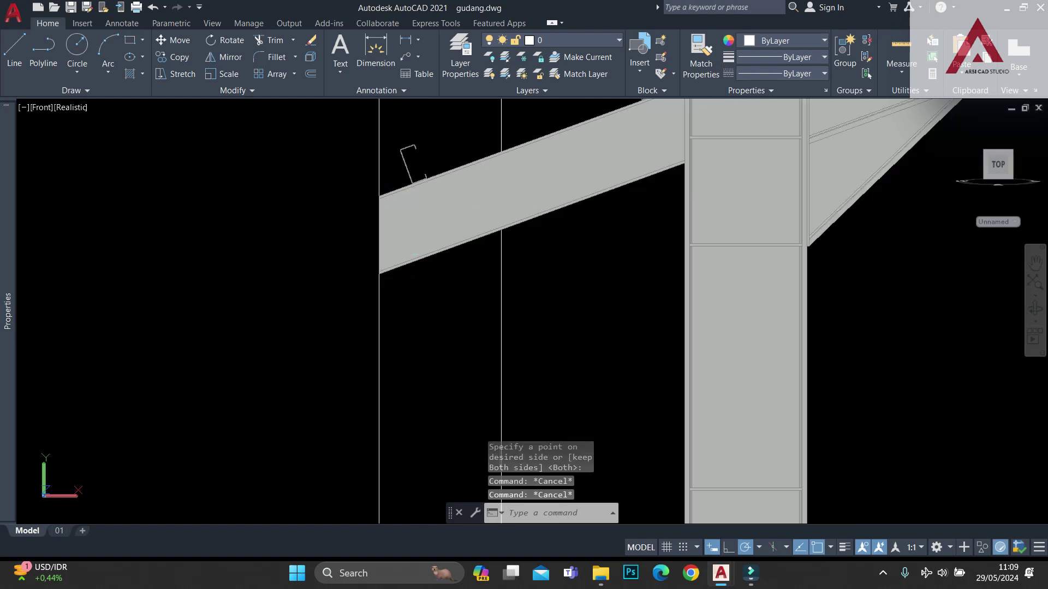
Erase the two leftover guide lines
scroll(346, 355, "down", 2)
type("E")
key("Return")
scroll(440, 285, "down", 2)
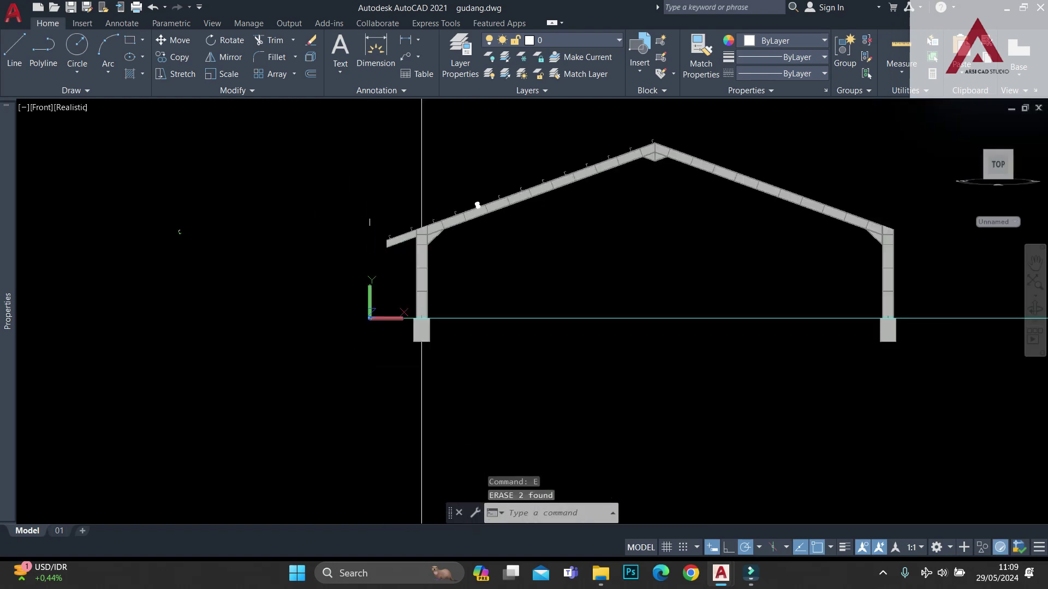
scroll(378, 213, "up", 2)
scroll(356, 227, "down", 3)
key("Escape")
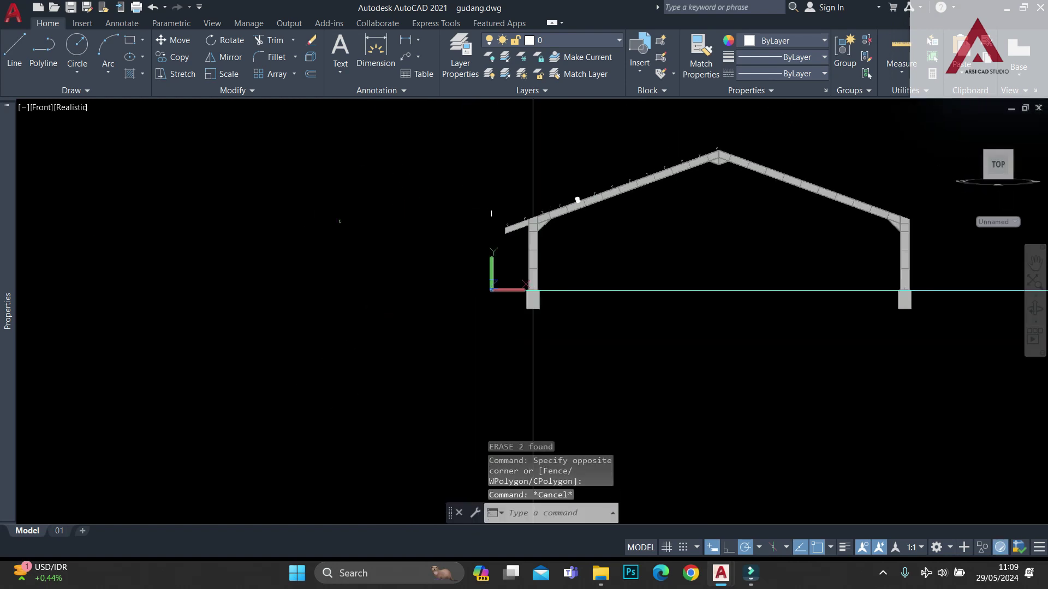
Regenerate the drawing display twice with RE
type("RE")
key("Return")
scroll(582, 185, "up", 3)
scroll(595, 197, "up", 2)
type("RE")
key("Return")
scroll(585, 222, "down", 6)
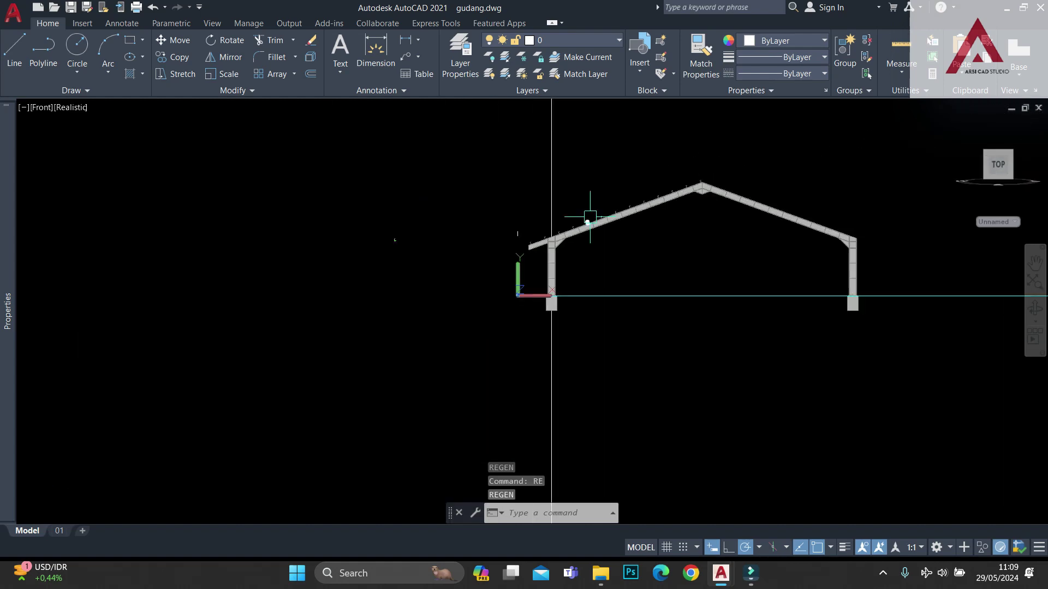
scroll(491, 234, "up", 4)
Orbit to the roof and erase the small stray piece
middle_click_drag(540, 233, 495, 213, "shift")
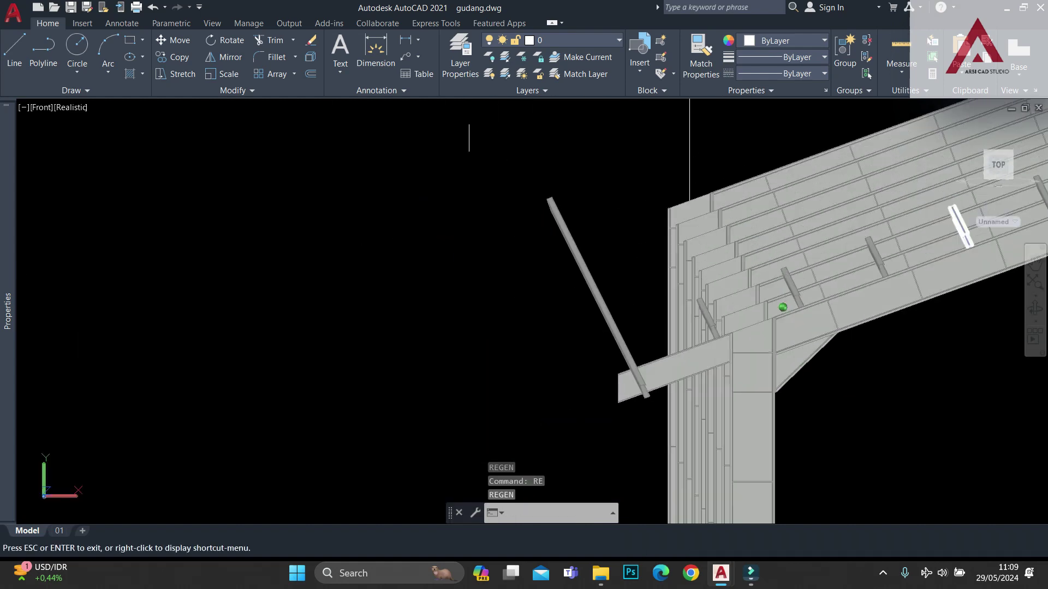
scroll(495, 212, "up", 2)
left_click_drag(476, 162, 427, 230)
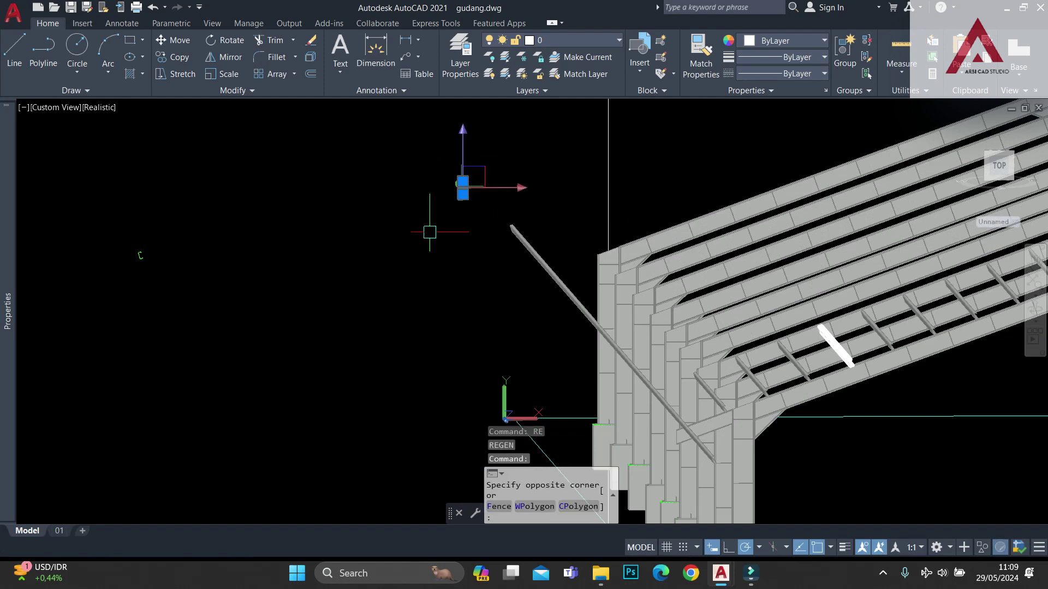
scroll(449, 227, "down", 1)
type("E")
key("Return")
scroll(631, 332, "up", 2)
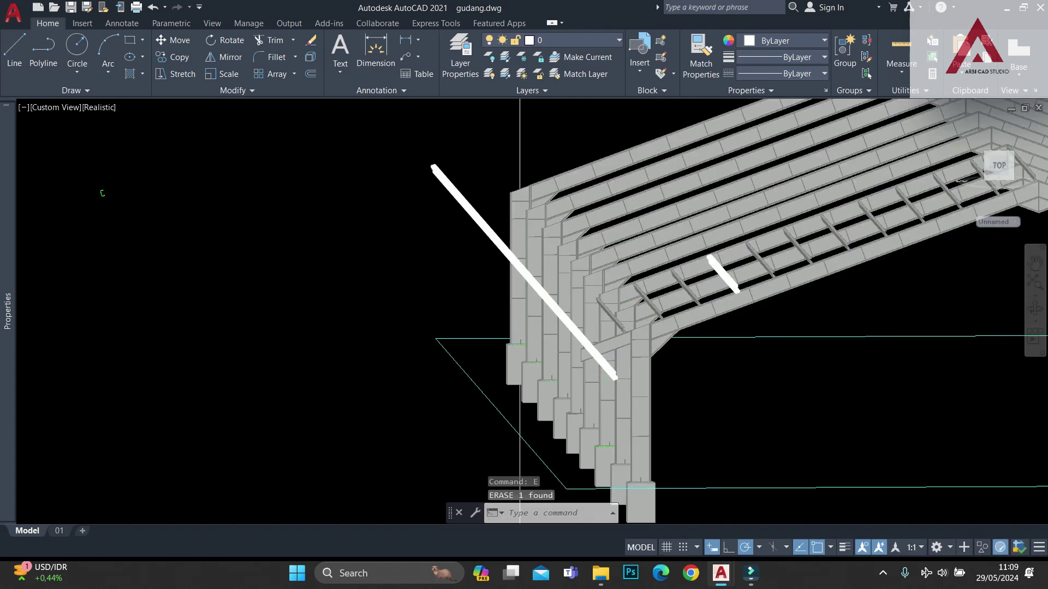
Clear the front frame selection and bring up the View Manager
left_click(607, 362)
key("Escape")
type("V")
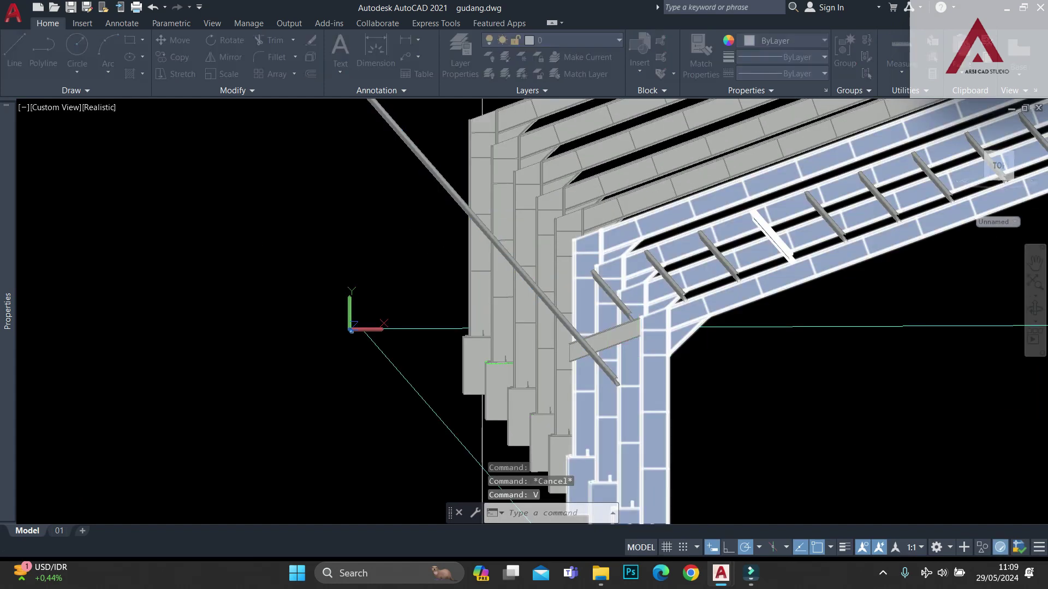
key("Return")
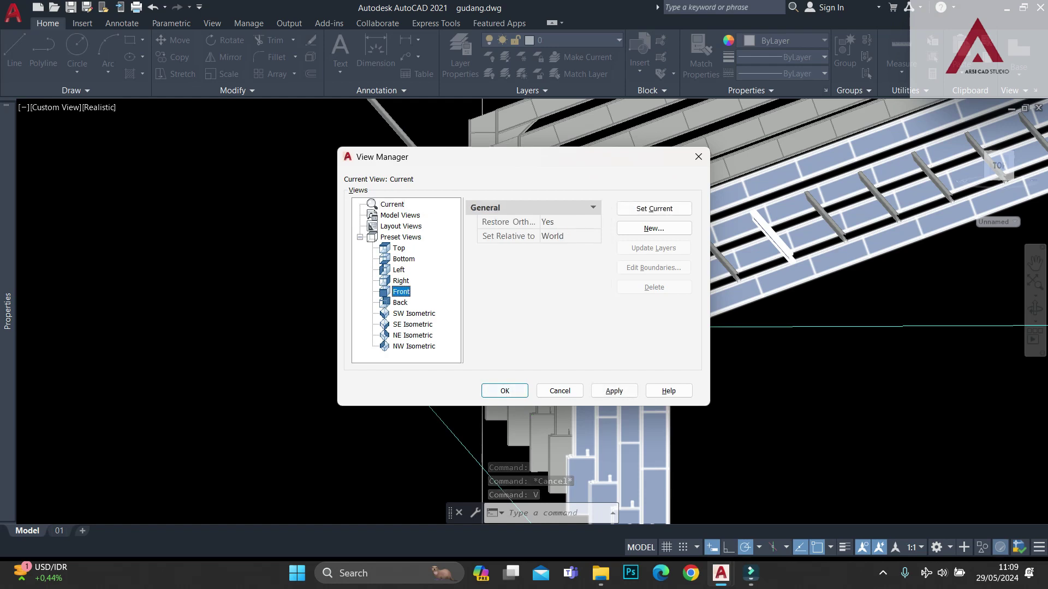
Apply the Front view and select the sloped beam end left of the column
key("Return")
scroll(425, 392, "up", 3)
scroll(426, 393, "up", 4)
scroll(436, 377, "up", 2)
left_click(438, 374)
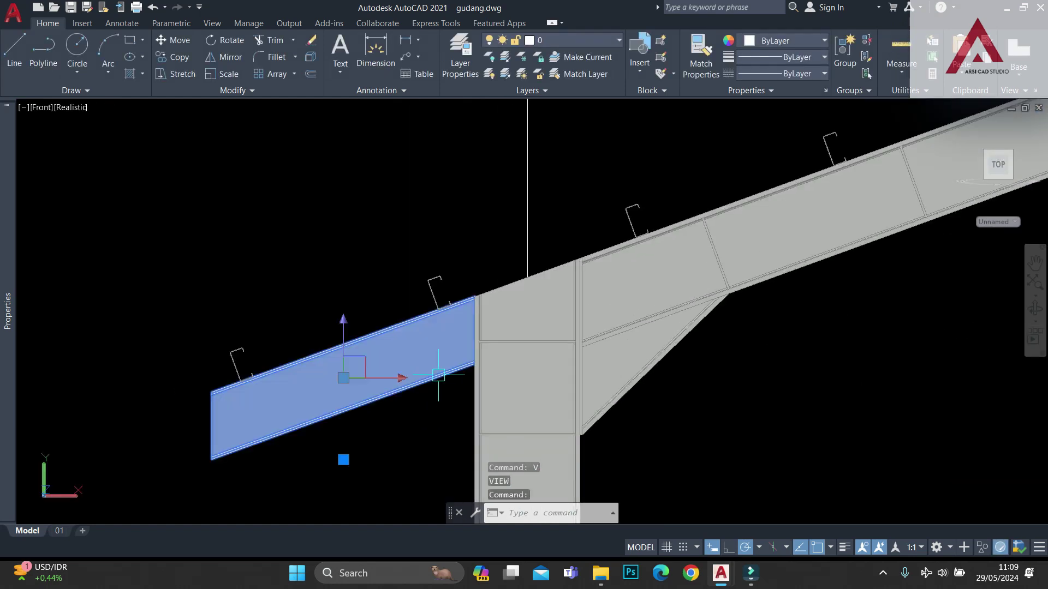
scroll(438, 374, "up", 3)
scroll(431, 371, "up", 2)
scroll(423, 367, "up", 2)
Begin mirroring the beam from its endpoint, then cancel the attempt
type("mi")
key("Return")
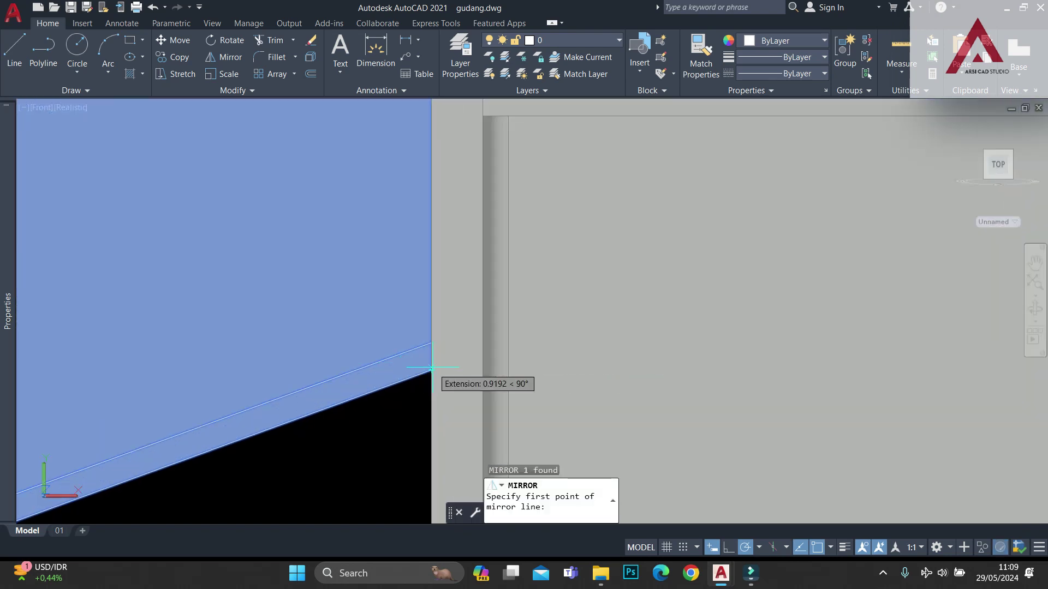
type("END")
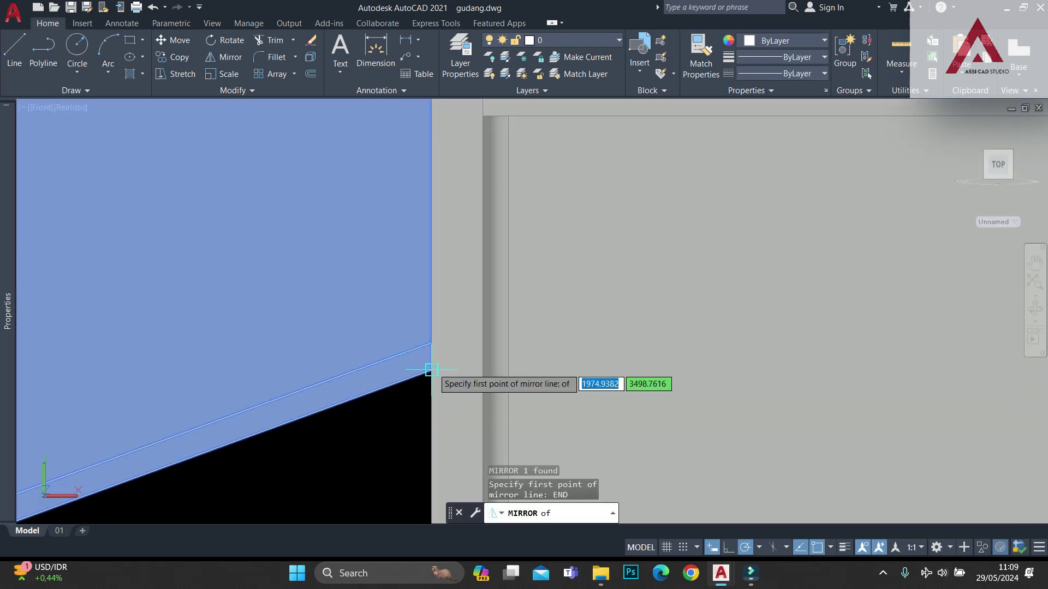
key("Return")
left_click(431, 370)
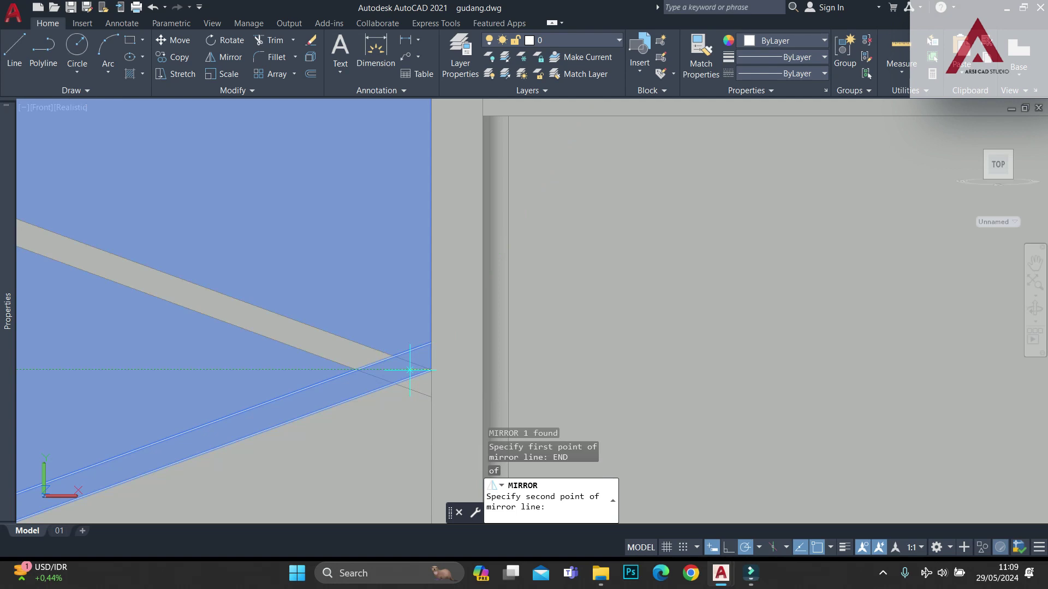
key("Escape")
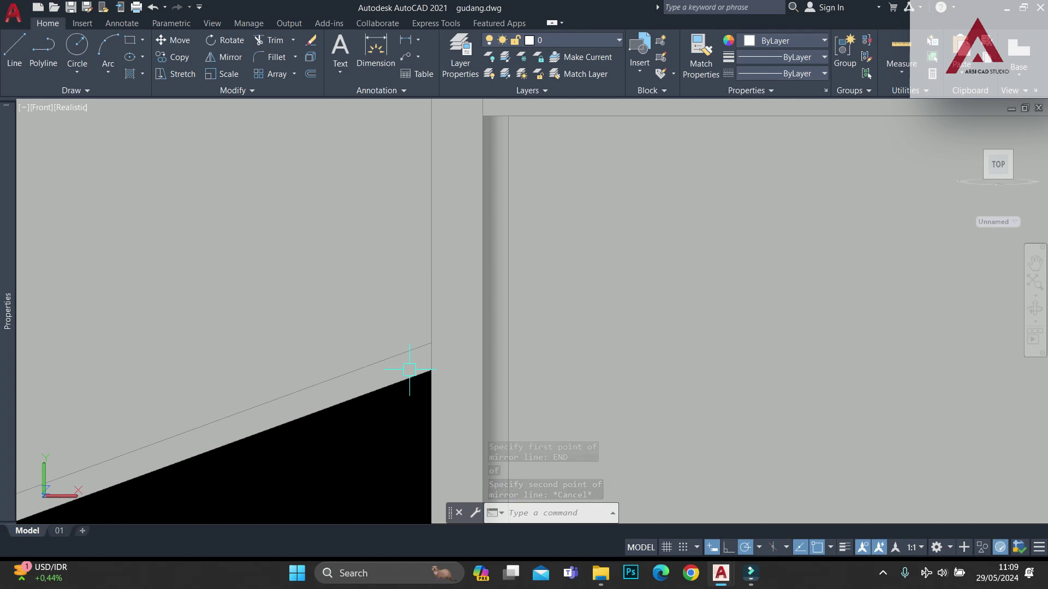
key("Escape")
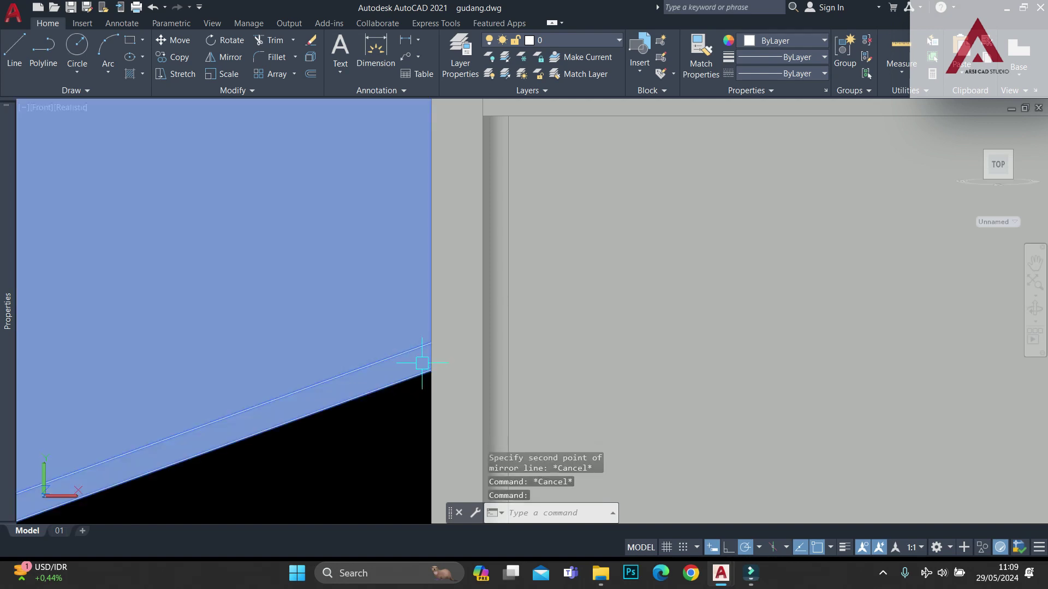
type("MI")
Mirror the beam about a horizontal line at the column top, keeping the original
key("Return")
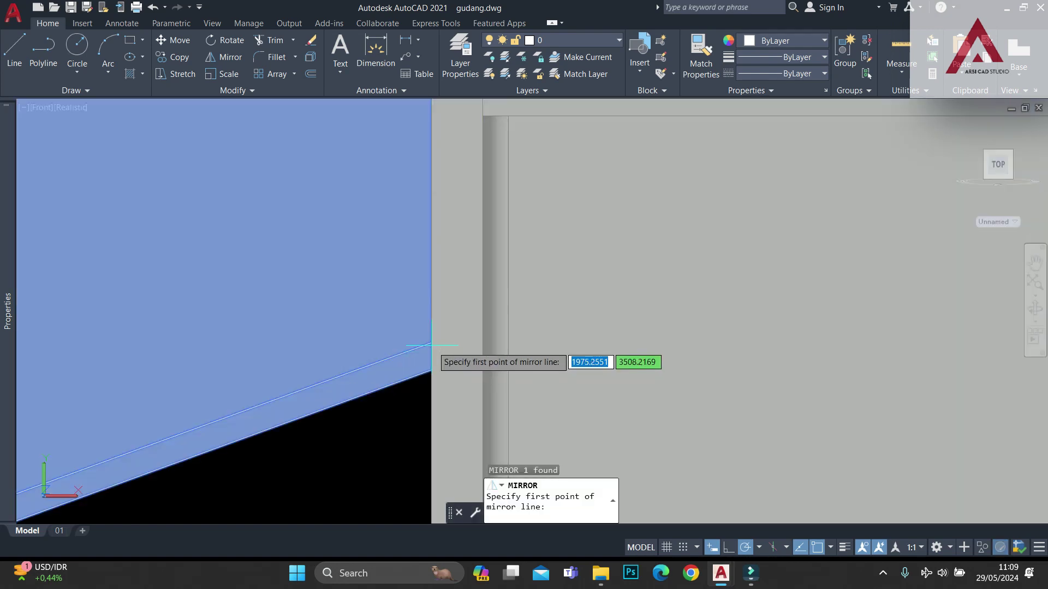
type("D")
key("Return")
left_click(431, 342)
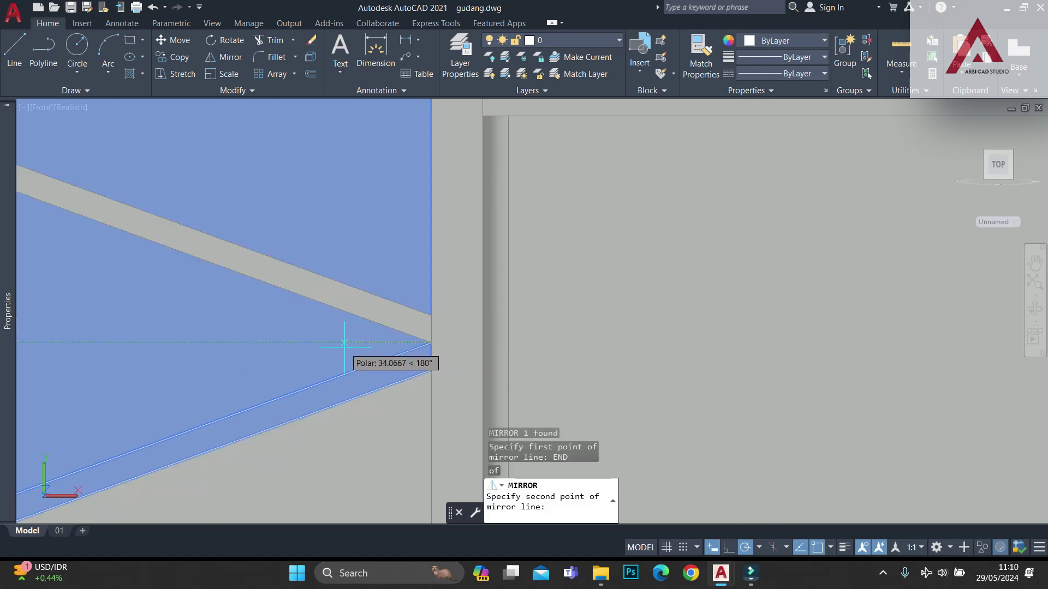
type("C")
key("Return")
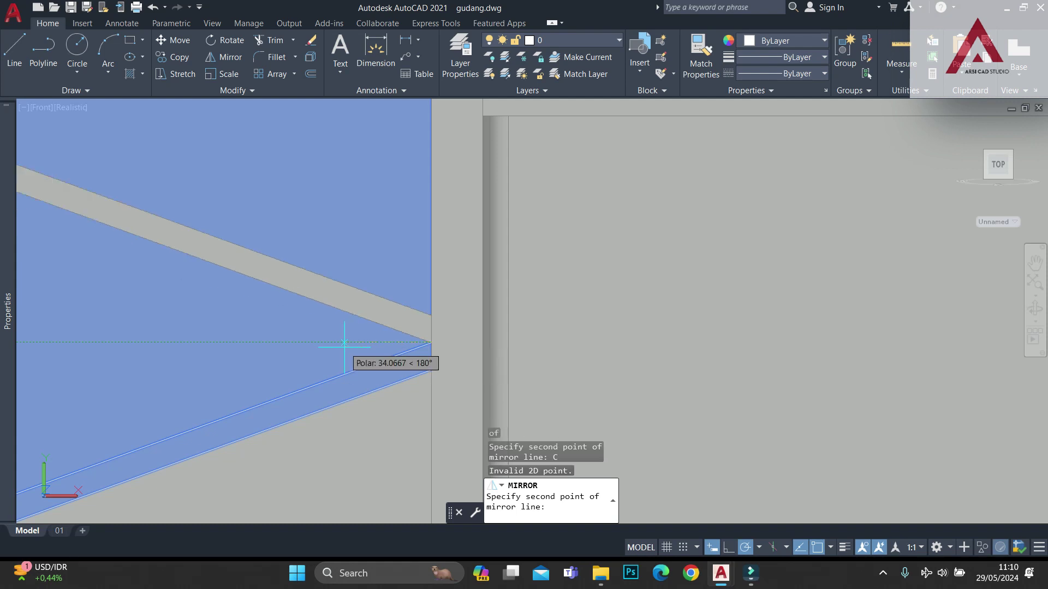
left_click(340, 343)
key("Return")
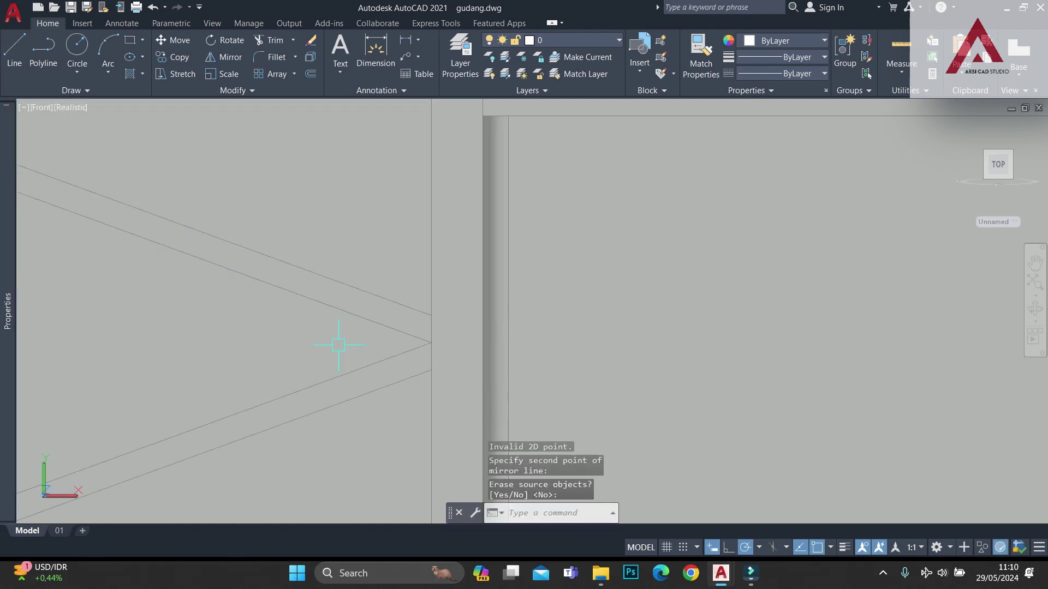
scroll(339, 345, "down", 5)
scroll(601, 280, "down", 3)
Slice the mirrored beam copy along the column face, keeping both halves
scroll(534, 311, "up", 1)
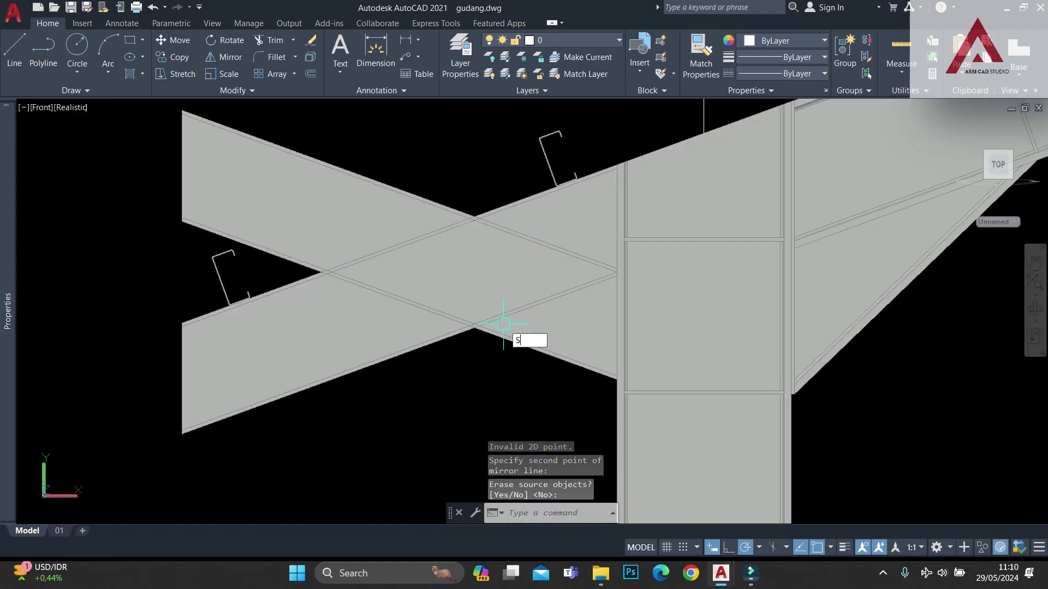
type("slice")
key("Return")
scroll(552, 295, "up", 3)
left_click(627, 328)
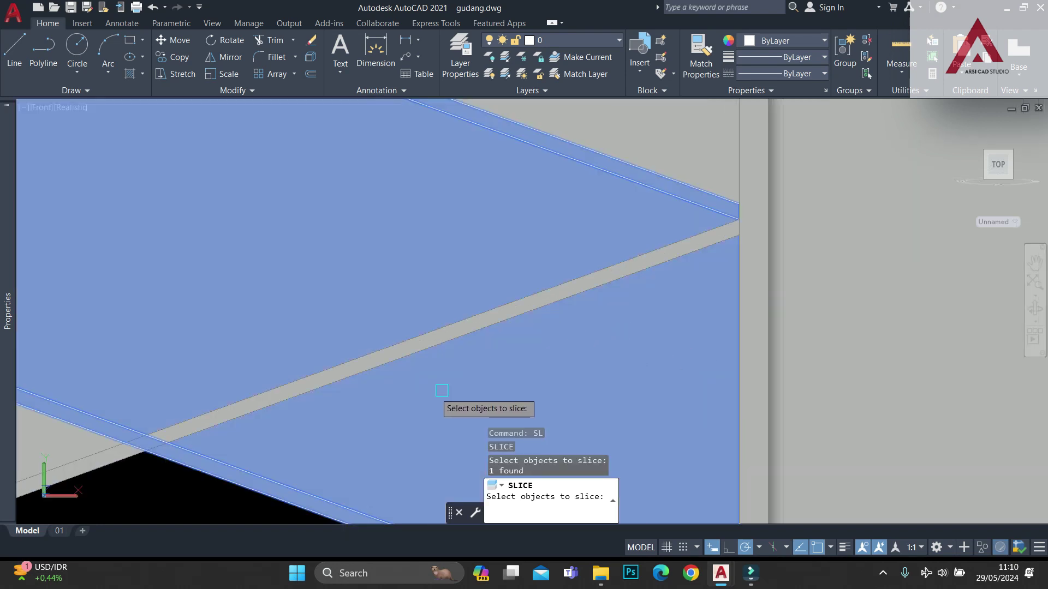
key("Return")
left_click(444, 346)
key("Escape")
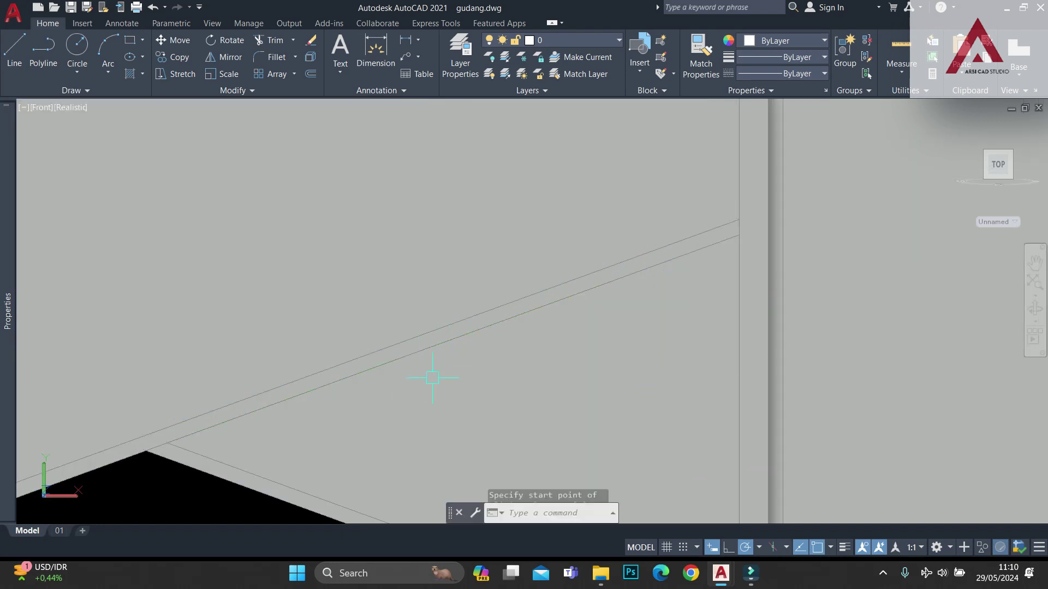
Orbit the model to inspect the roof frame in 3D
scroll(488, 279, "down", 4)
scroll(508, 251, "down", 2)
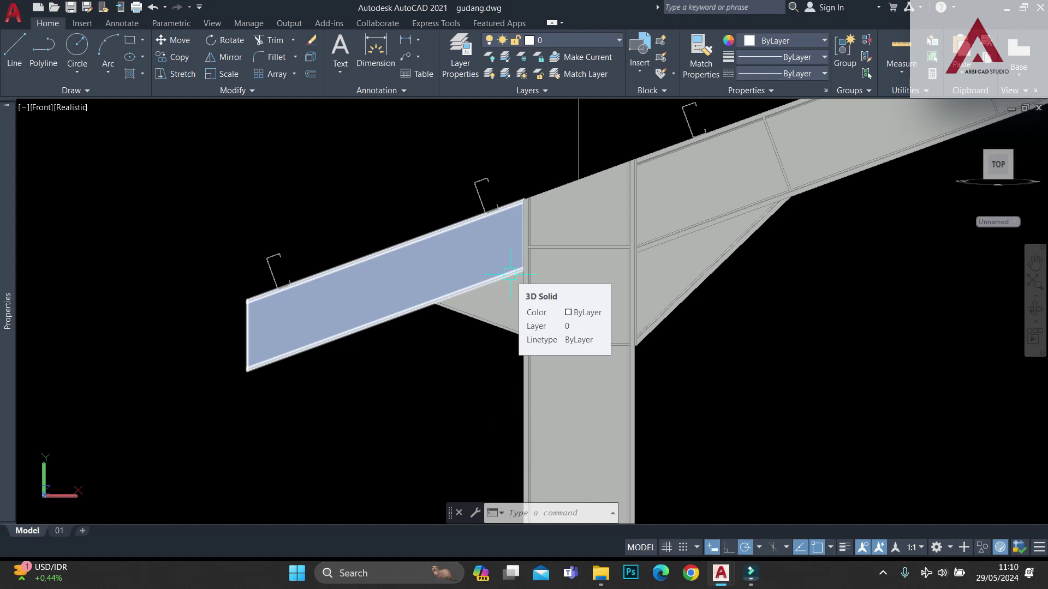
scroll(621, 442, "down", 2)
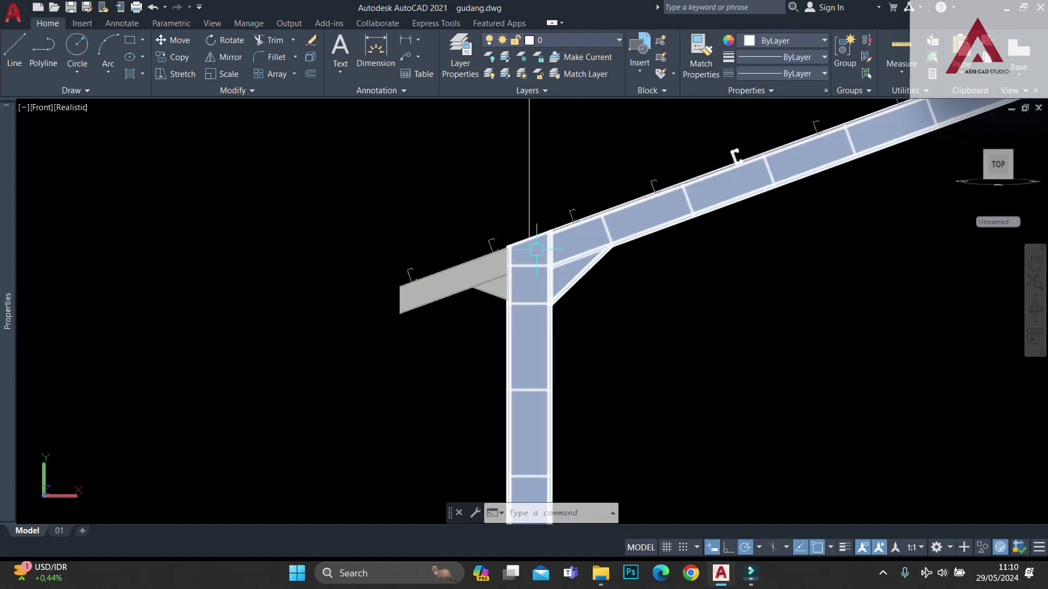
scroll(622, 443, "up", 3)
mouse_move(458, 324)
middle_mouse_down("shift")
mouse_move(383, 292)
mouse_move(529, 423)
middle_mouse_up("shift")
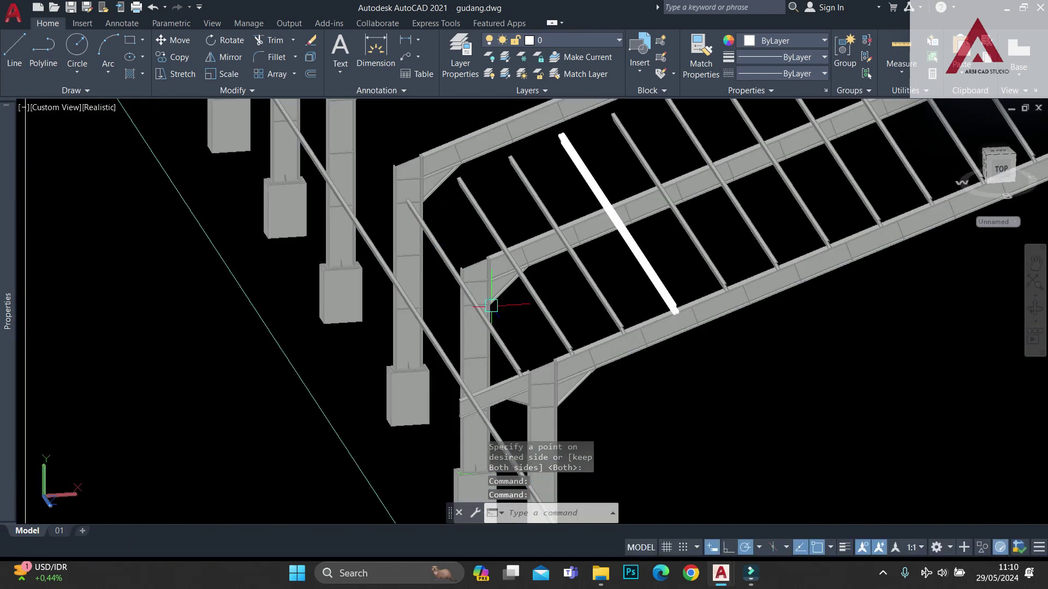
Select and then deselect the column gusset plate, orbiting to see the whole roof frame
left_click(532, 425)
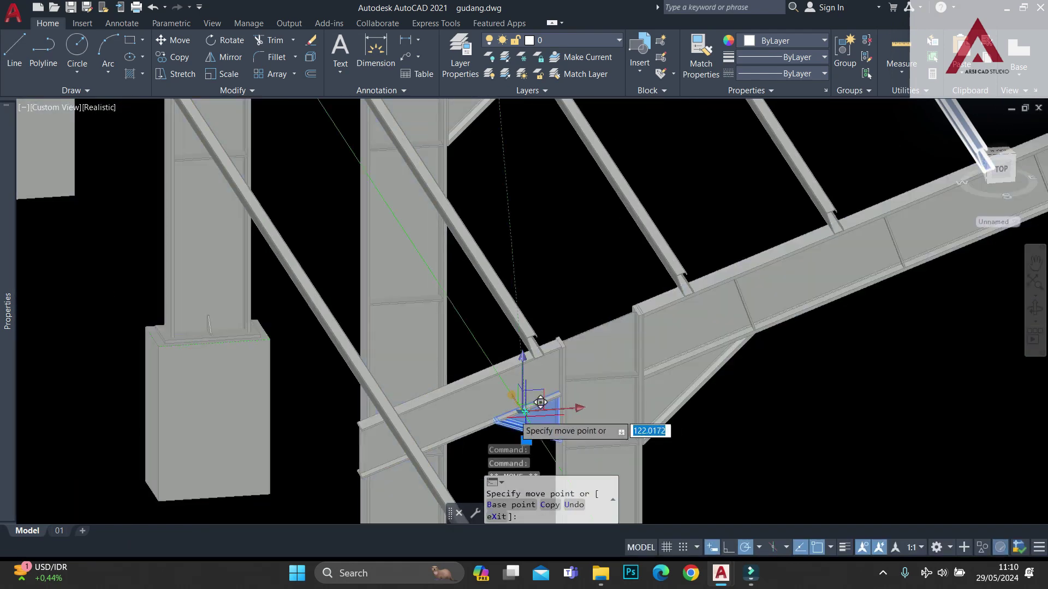
key("Escape")
left_click(440, 427)
scroll(506, 313, "down", 6)
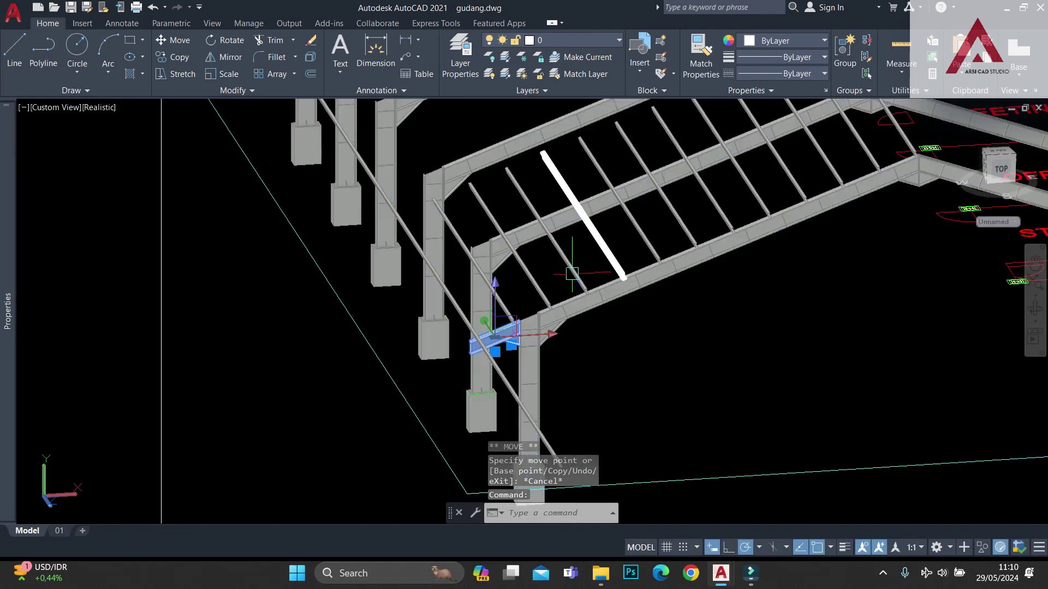
middle_click_drag(415, 300, 383, 307, "shift")
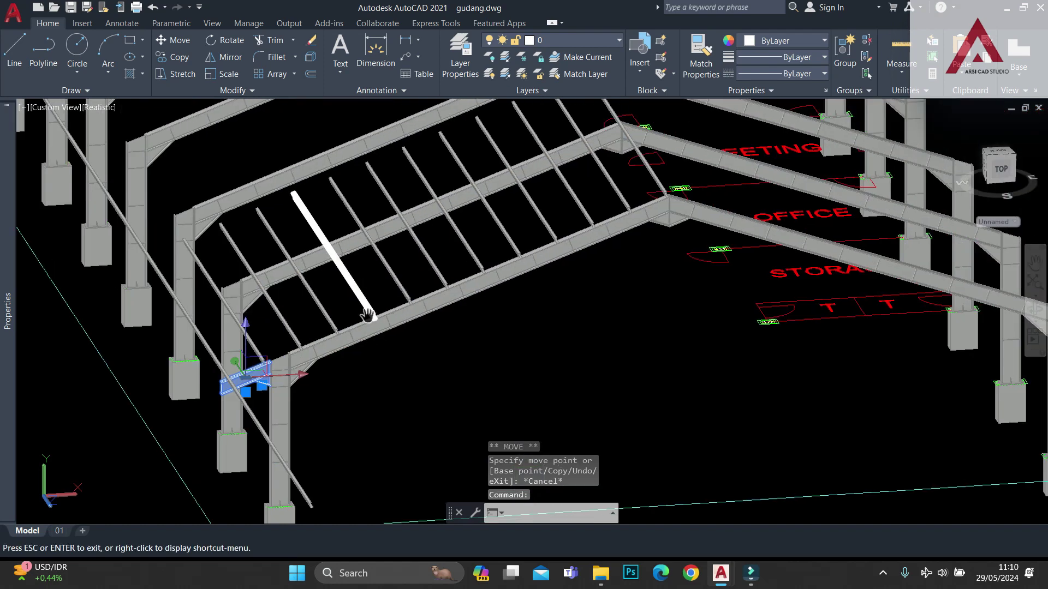
key("Escape")
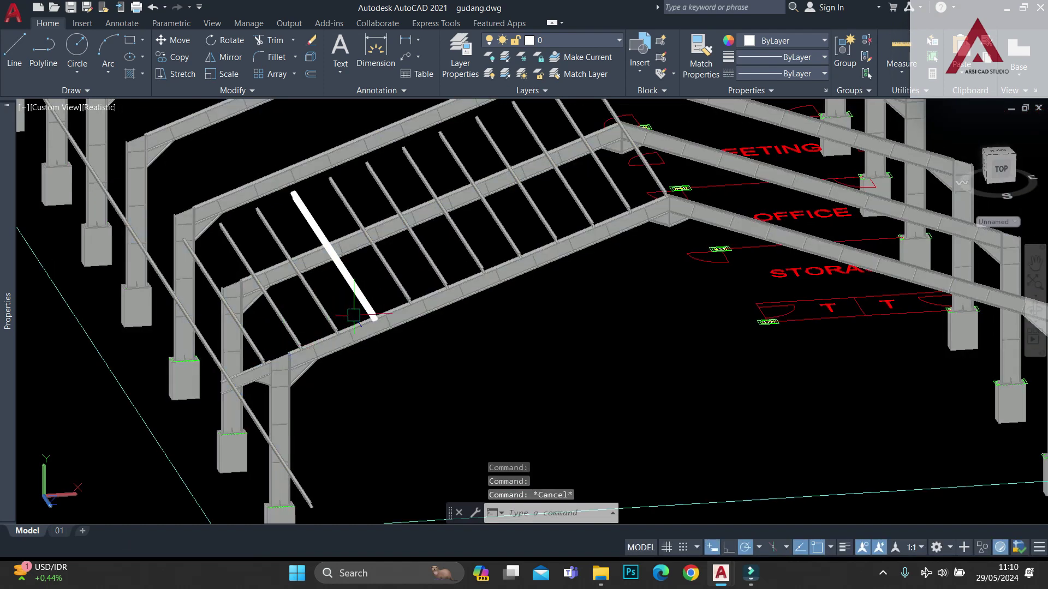
Switch to the Front preset view via the V command and zoom toward the roof peak
type("v")
key("Return")
left_click(401, 292)
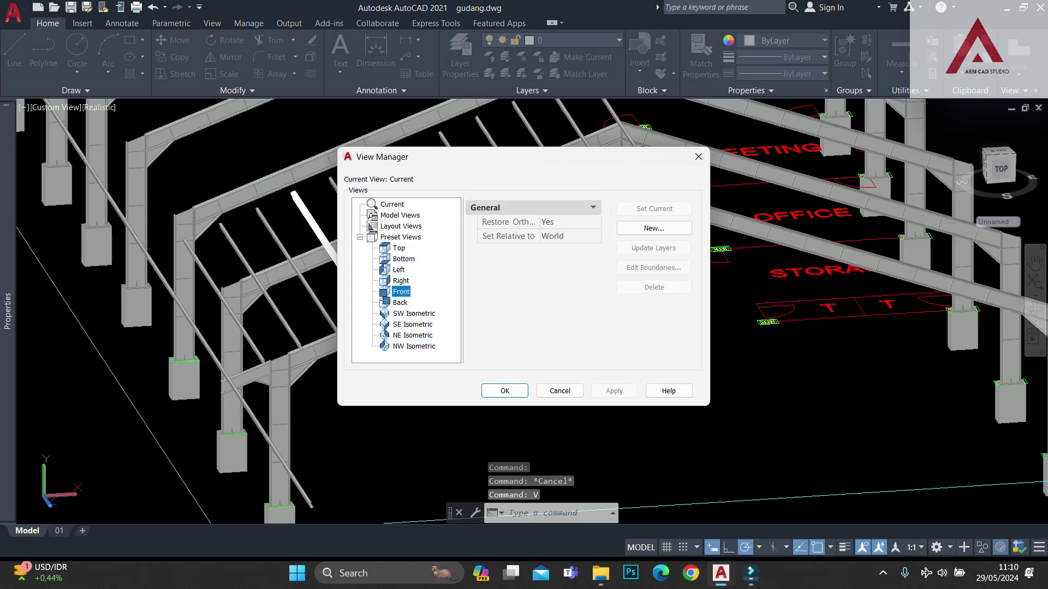
left_click(504, 390)
scroll(468, 346, "up", 3)
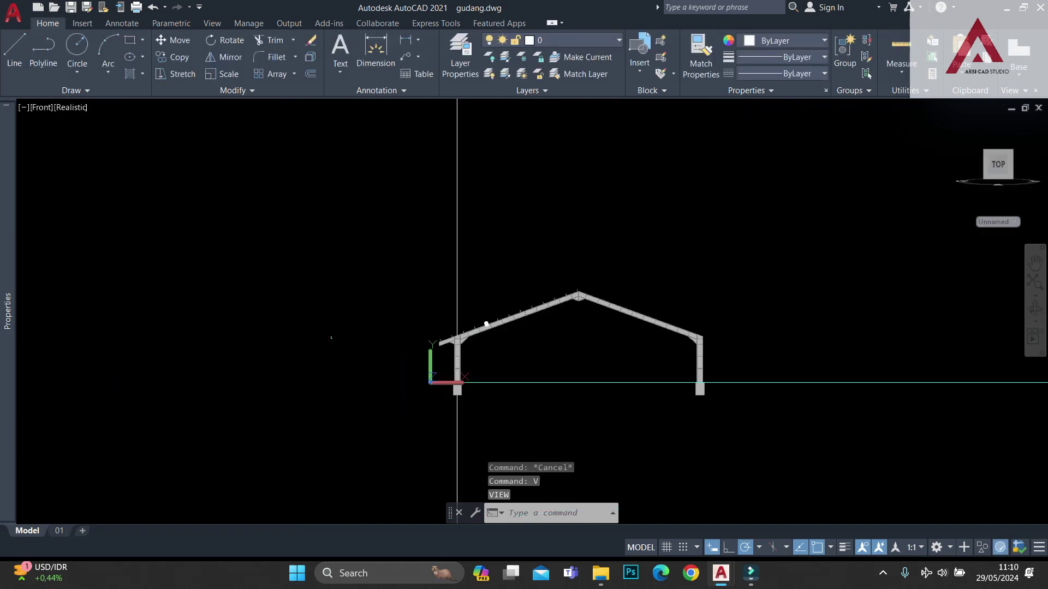
scroll(476, 342, "up", 3)
scroll(477, 341, "up", 3)
scroll(640, 213, "up", 3)
Erase the small piece at the roof peak
left_click(795, 379)
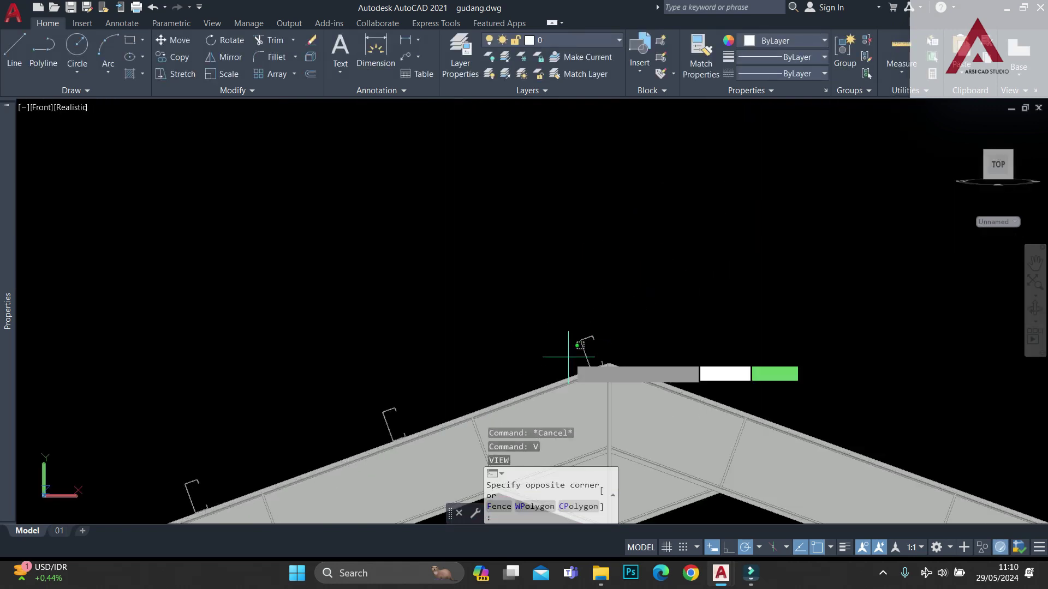
left_click(577, 350)
type("E")
key("Return")
Erase five purlins on the upper left rafter, three and then two
left_click(505, 349)
scroll(505, 349, "up", 2)
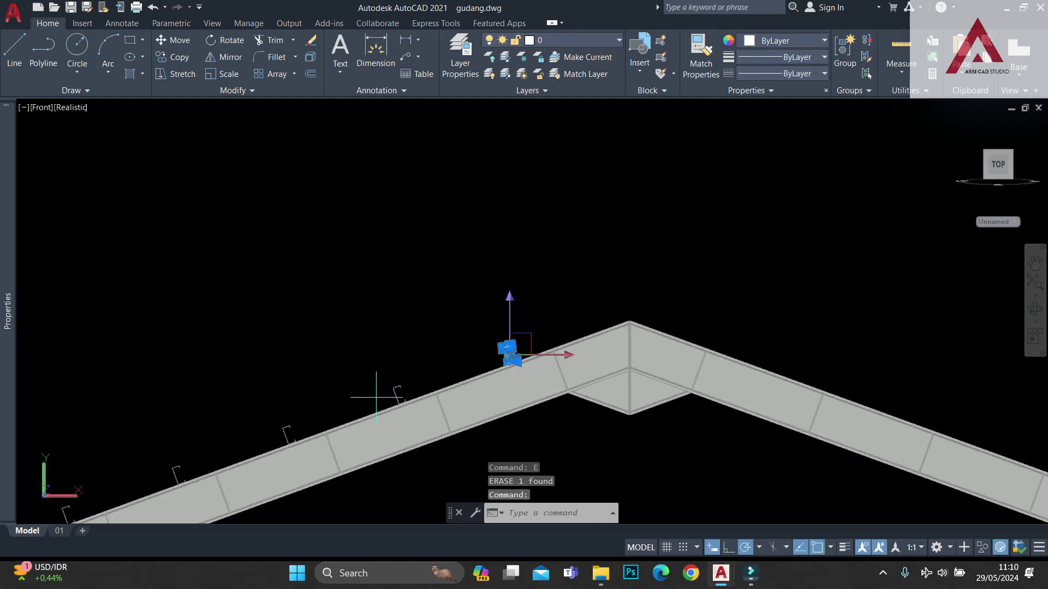
left_click(398, 391)
left_click(288, 432)
type("E")
key("Return")
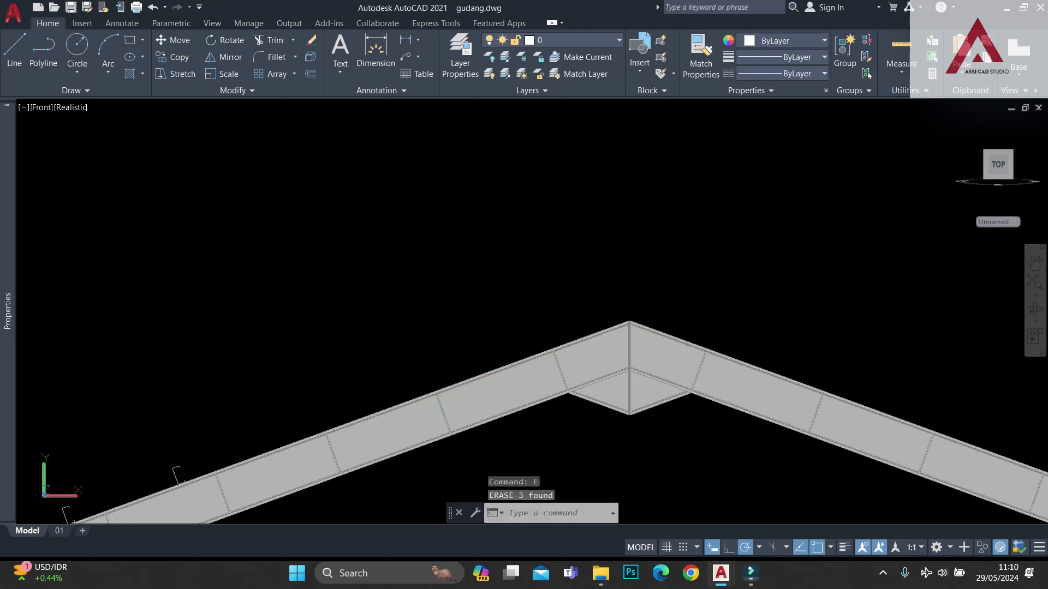
middle_click_drag(150, 481, 403, 317)
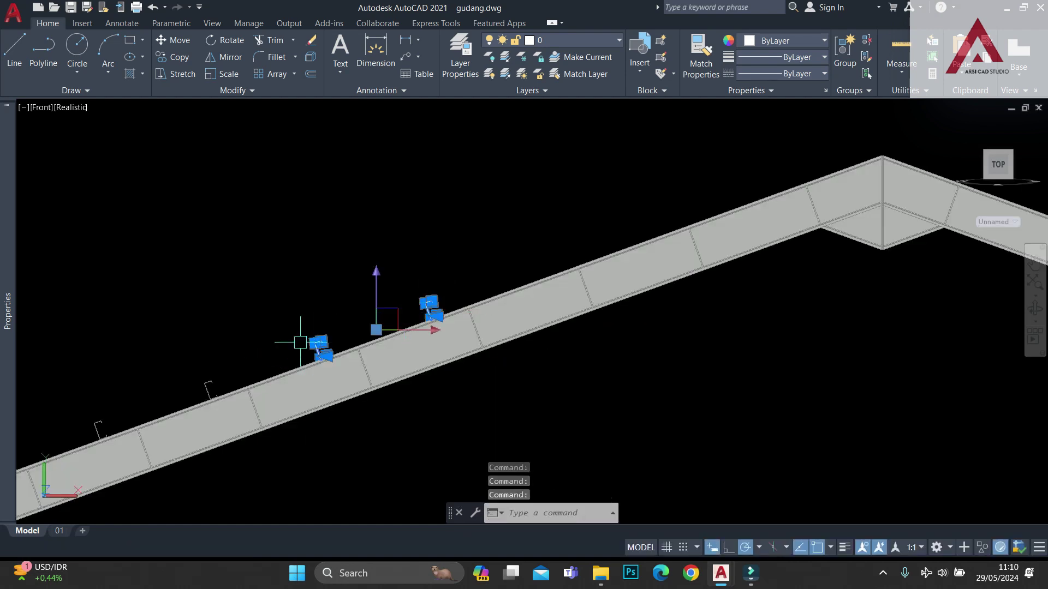
type("E")
key("Return")
Erase five more purlins down the rafter, then one more near the eave
middle_click_drag(229, 328, 456, 276)
left_click(426, 317)
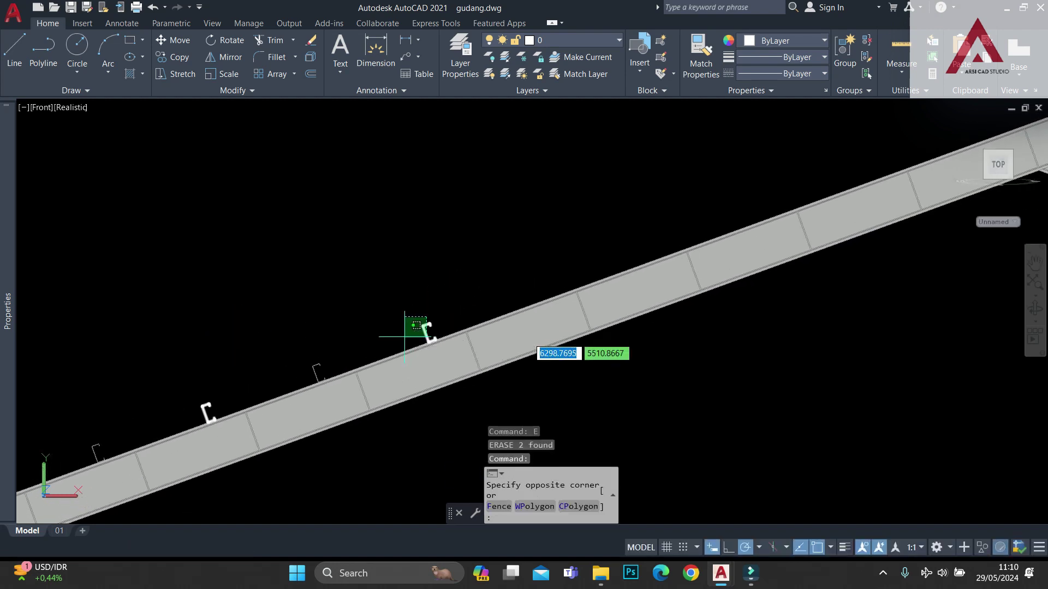
left_click(405, 338)
left_click(327, 358)
left_click(305, 385)
middle_click_drag(234, 401, 476, 243)
left_click(460, 235)
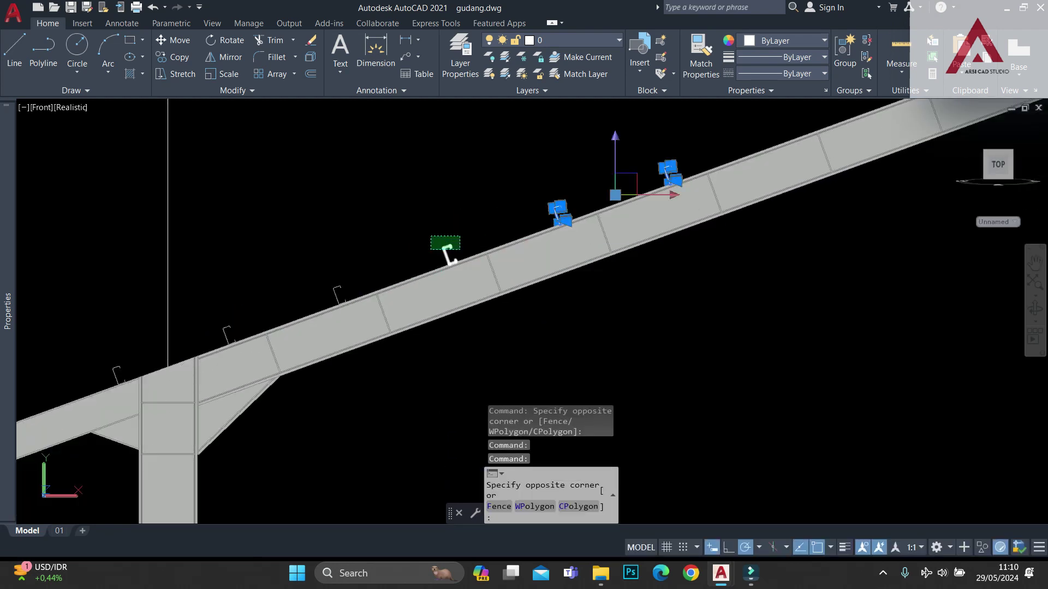
left_click(431, 249)
left_click(333, 288)
scroll(226, 333, "up", 3)
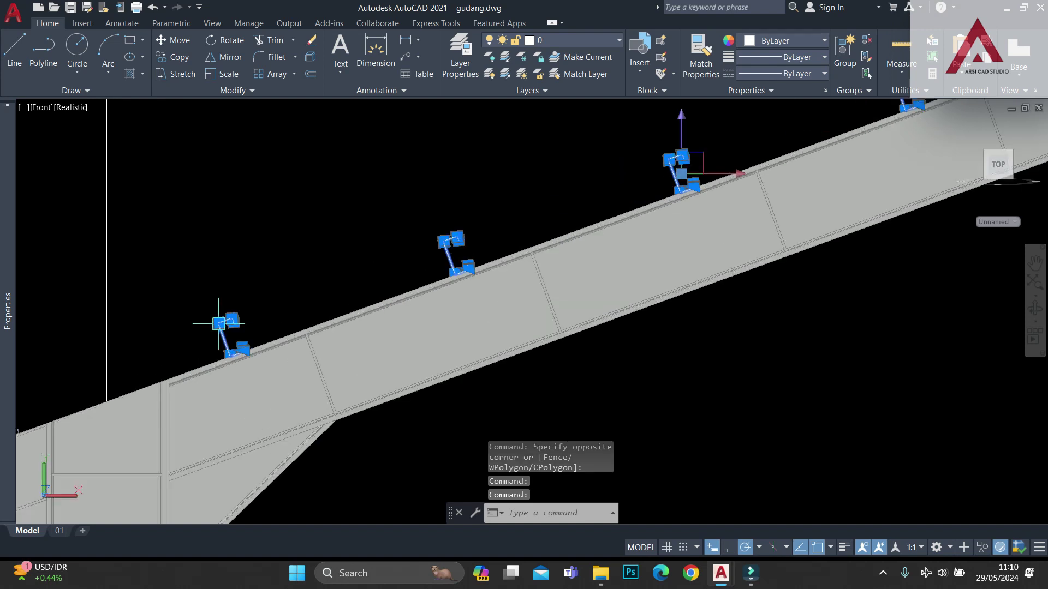
middle_click_drag(226, 333, 518, 245)
type("E")
key("Return")
left_click(534, 254)
key("Return")
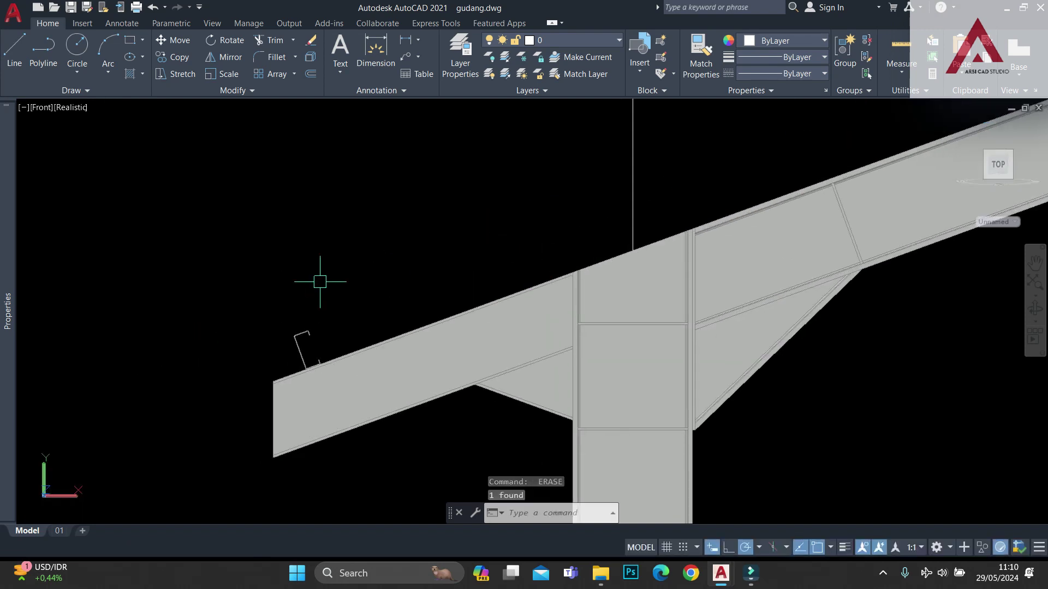
Copy the eave purlin up the left rafter as an array of 10 spaced 1000 apart
type("O")
key("Return")
left_click(363, 279)
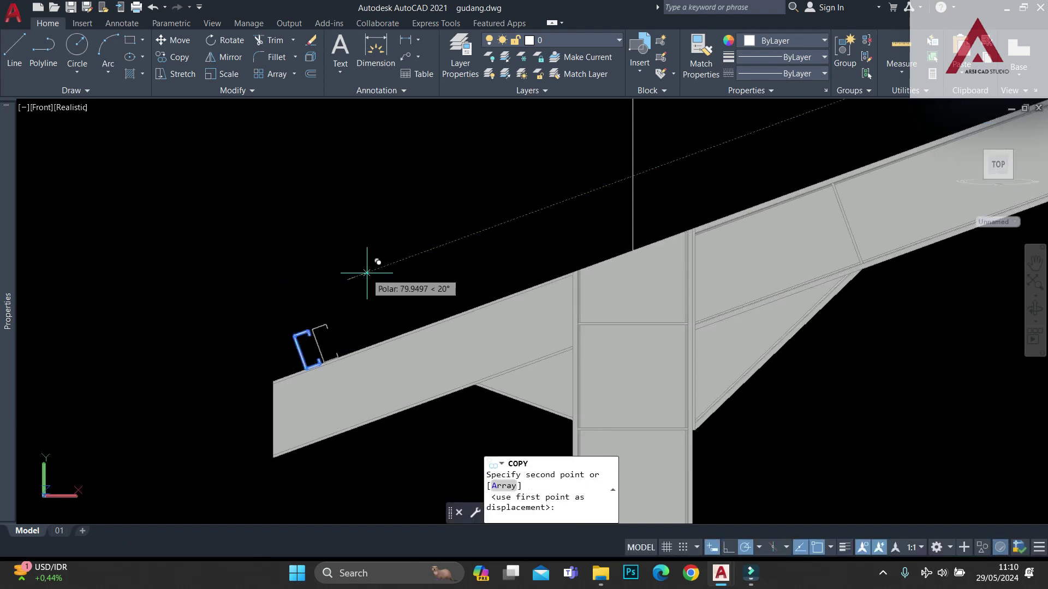
type("AR")
key("Return")
key("Return")
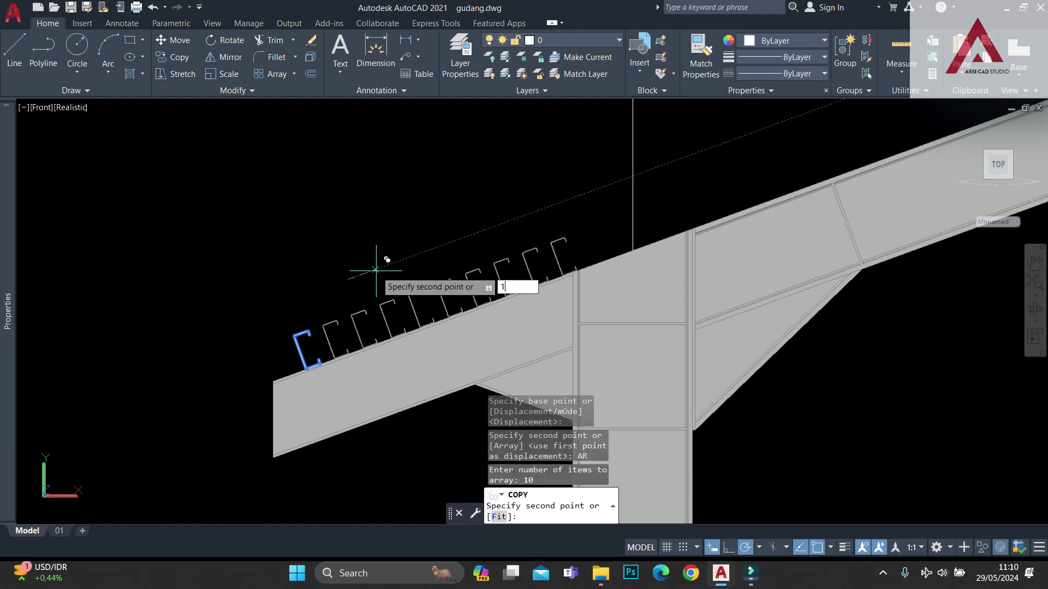
key("Return")
scroll(355, 278, "down", 5)
key("Escape")
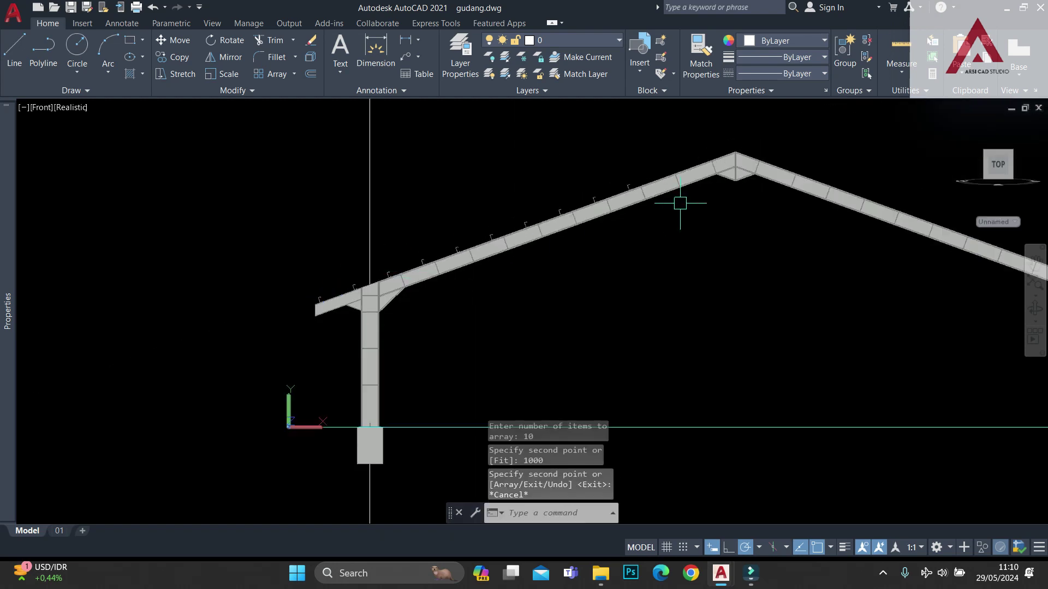
Copy the uppermost purlin as a 5-item array spaced 1000 apart toward the ridge
scroll(678, 203, "up", 3)
left_click(559, 177)
middle_click_drag(538, 218, 425, 327)
type("O")
key("Return")
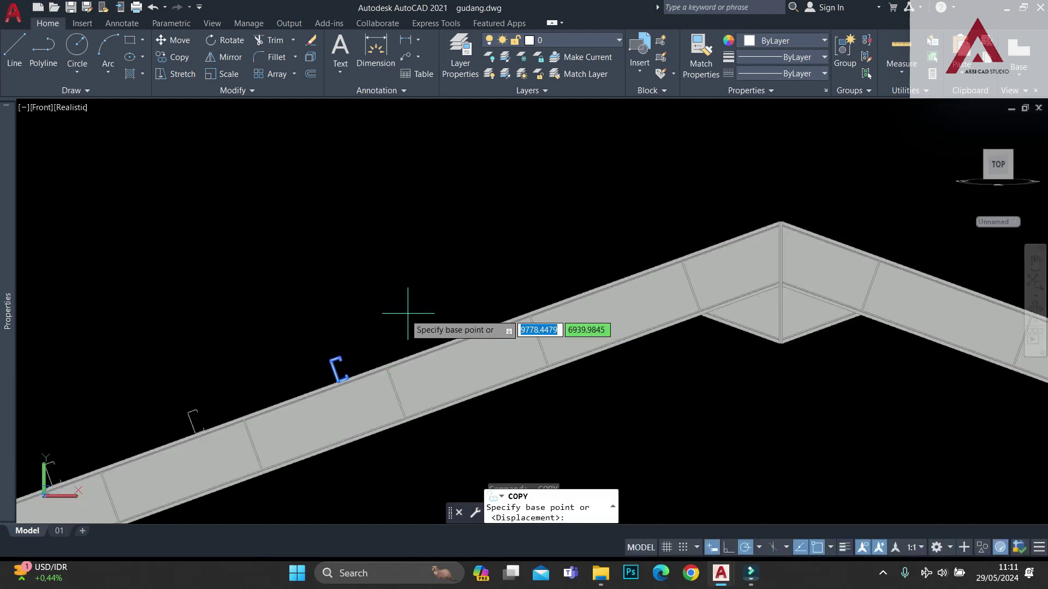
left_click(343, 380)
type("AR")
key("Return")
type("5")
key("Return")
type("1")
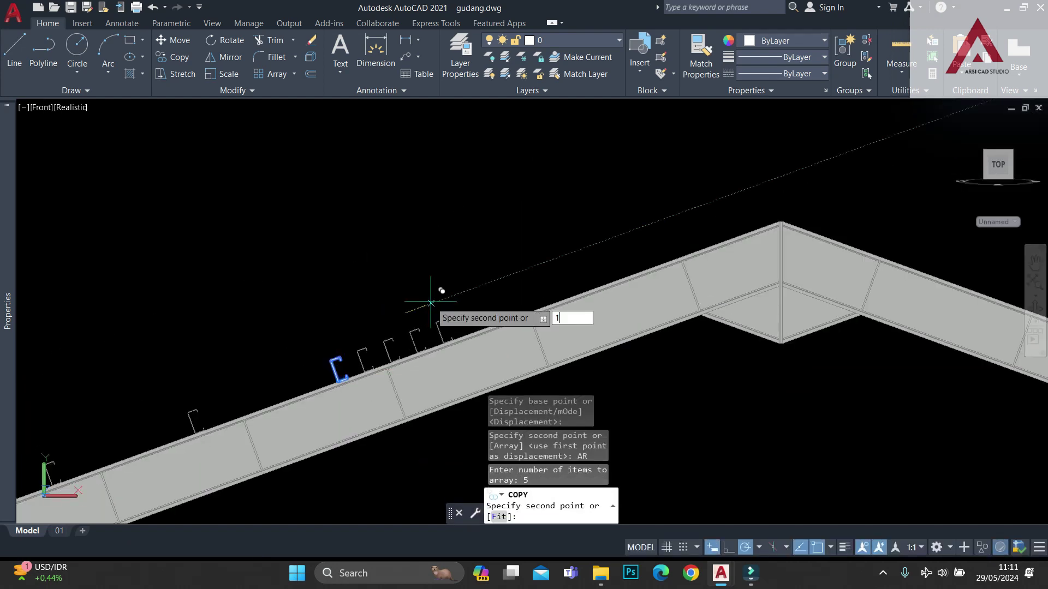
key("Return")
scroll(519, 289, "down", 3)
key("Escape")
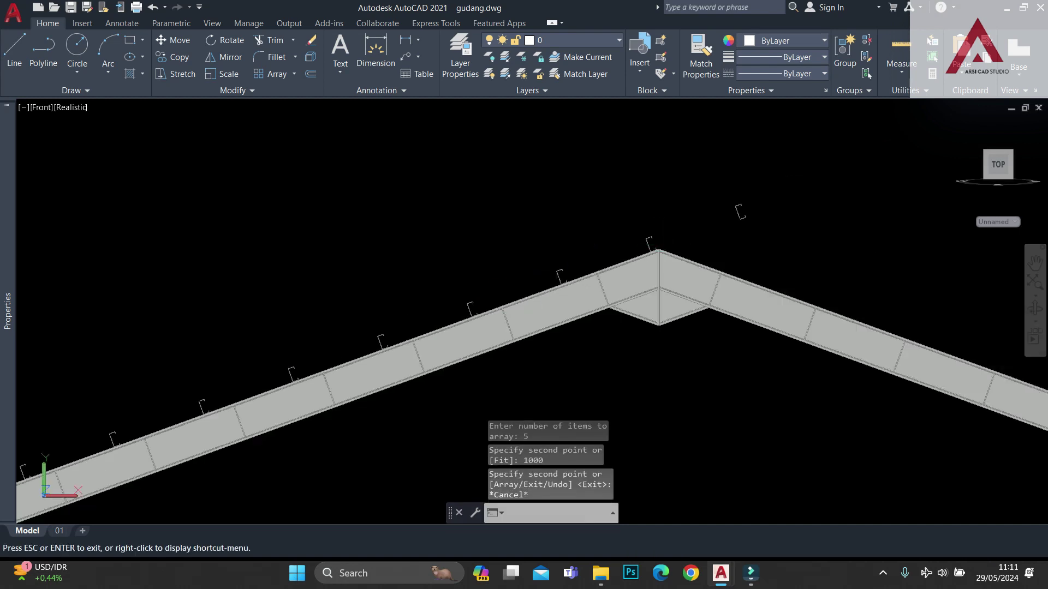
Erase the stray purlin overshooting the ridge
scroll(533, 332, "up", 2)
left_click(533, 332)
left_click(684, 221)
type("E")
key("Return")
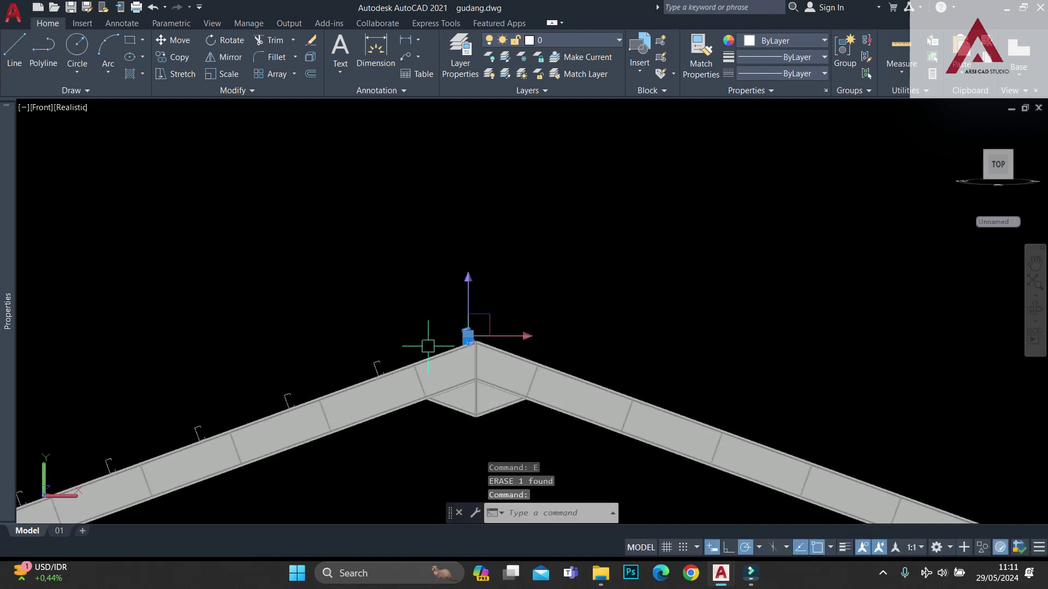
Select all the left-rafter purlins from the ridge down to the eave
left_click(200, 428)
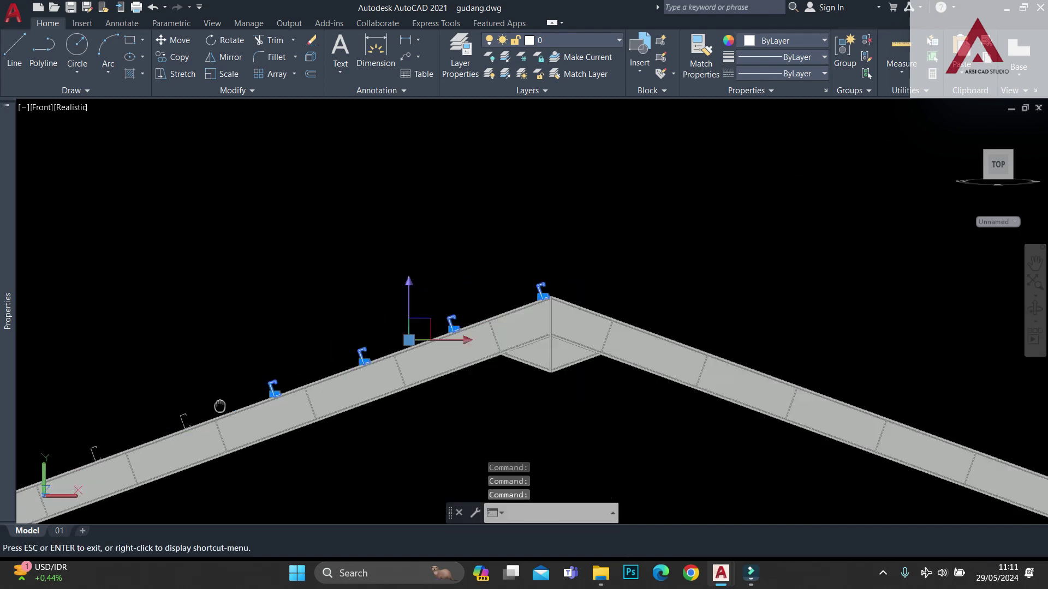
middle_click_drag(200, 428, 447, 268)
left_click(355, 297)
left_click(265, 333)
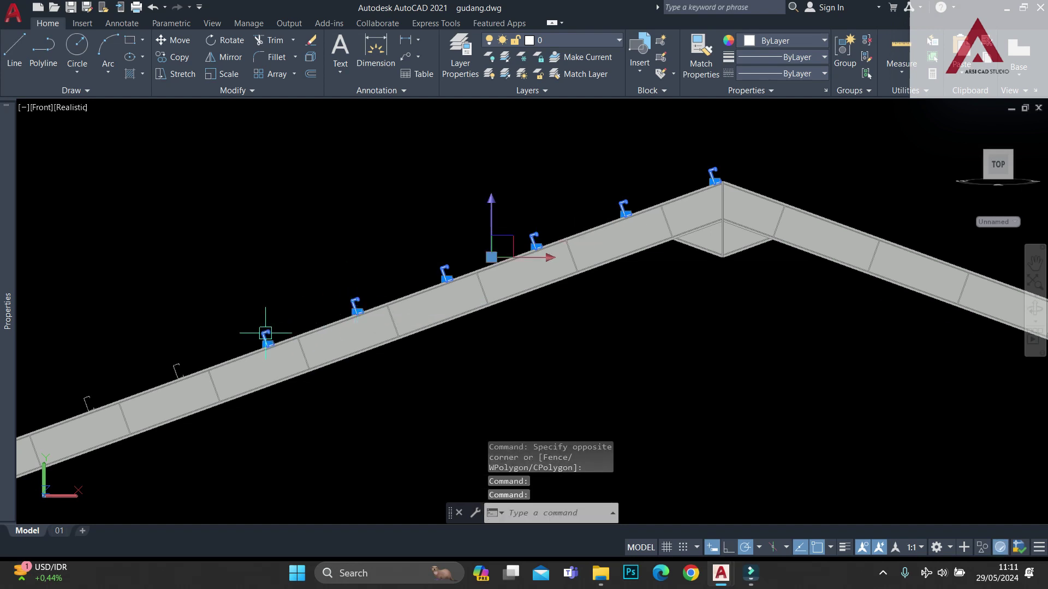
middle_click_drag(145, 369, 481, 238)
left_click(466, 245)
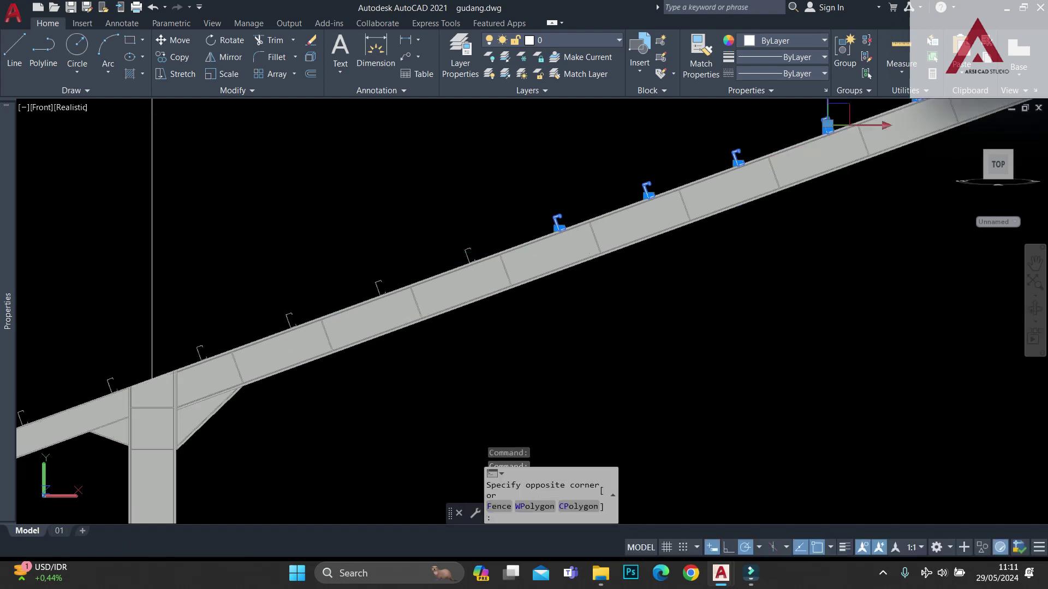
left_click(467, 252)
left_click(352, 285)
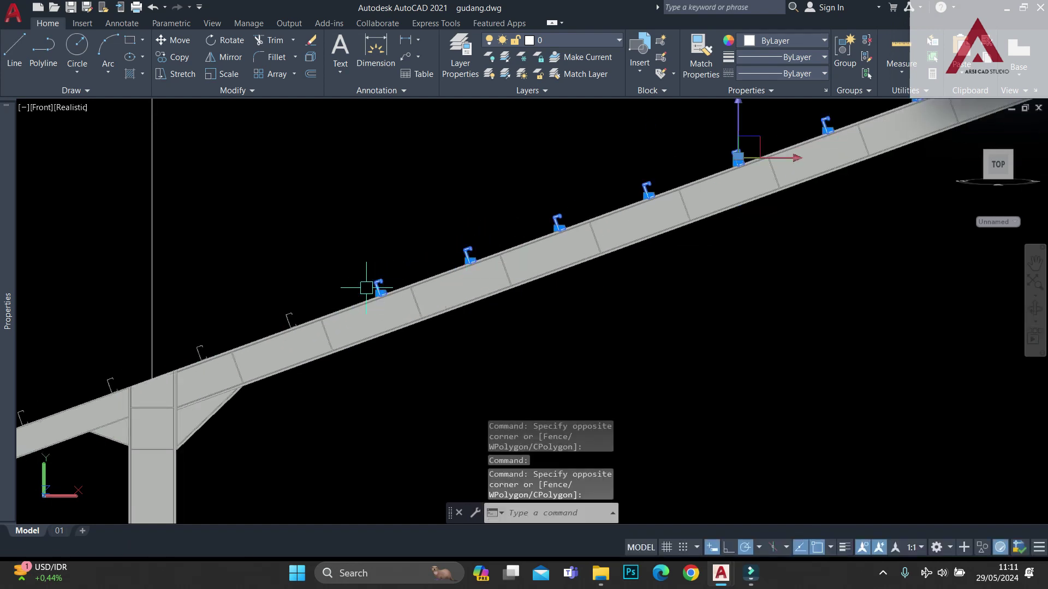
left_click(289, 315)
left_click(198, 352)
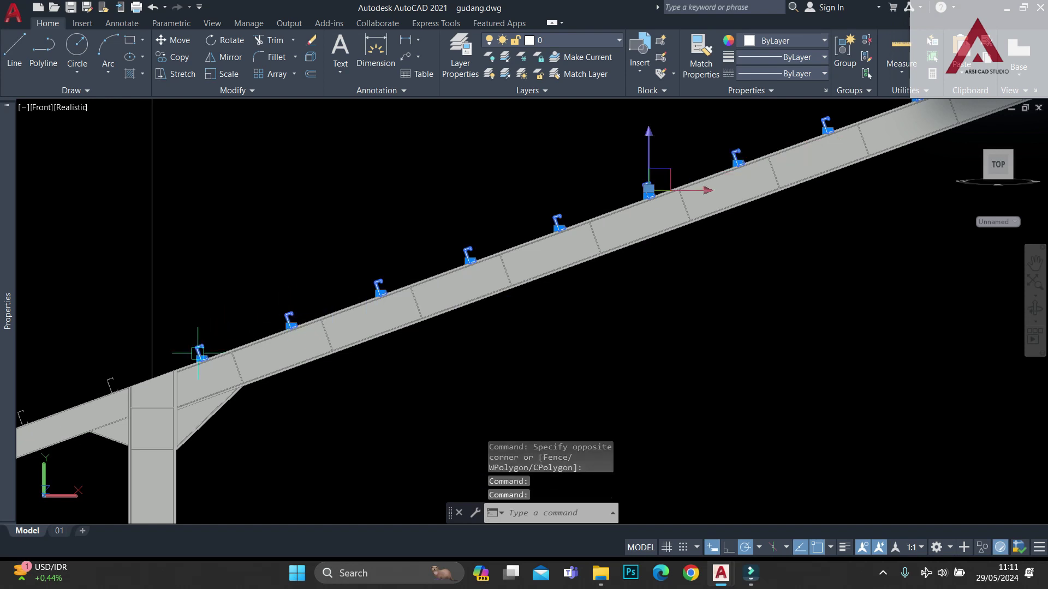
left_click(111, 382)
middle_click_drag(111, 382, 245, 324)
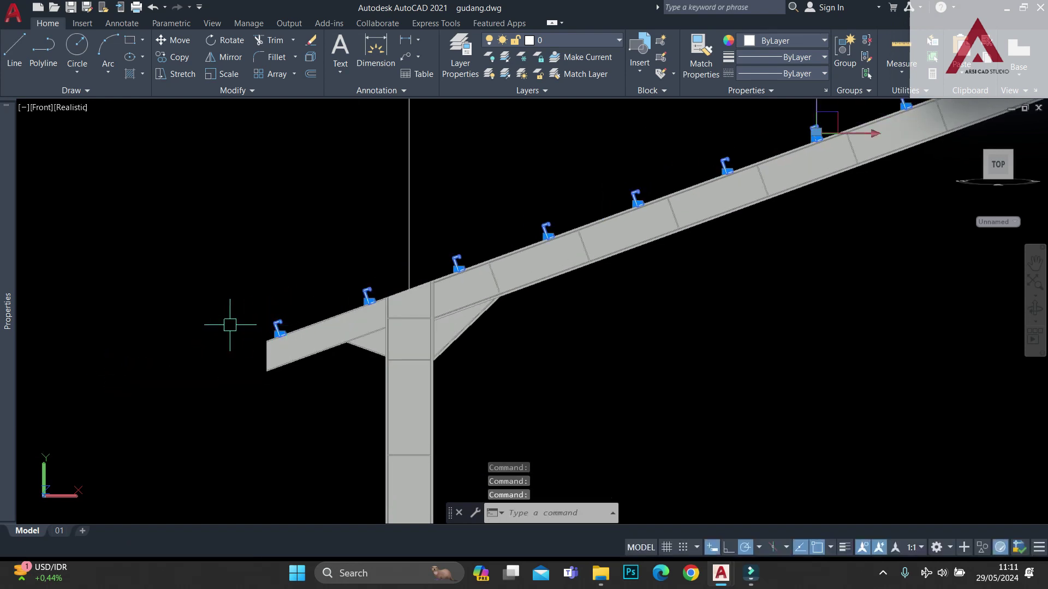
scroll(229, 325, "down", 4)
scroll(679, 164, "up", 5)
Mirror the 13 selected purlins about a vertical line through the apex, keeping the originals
key("Return")
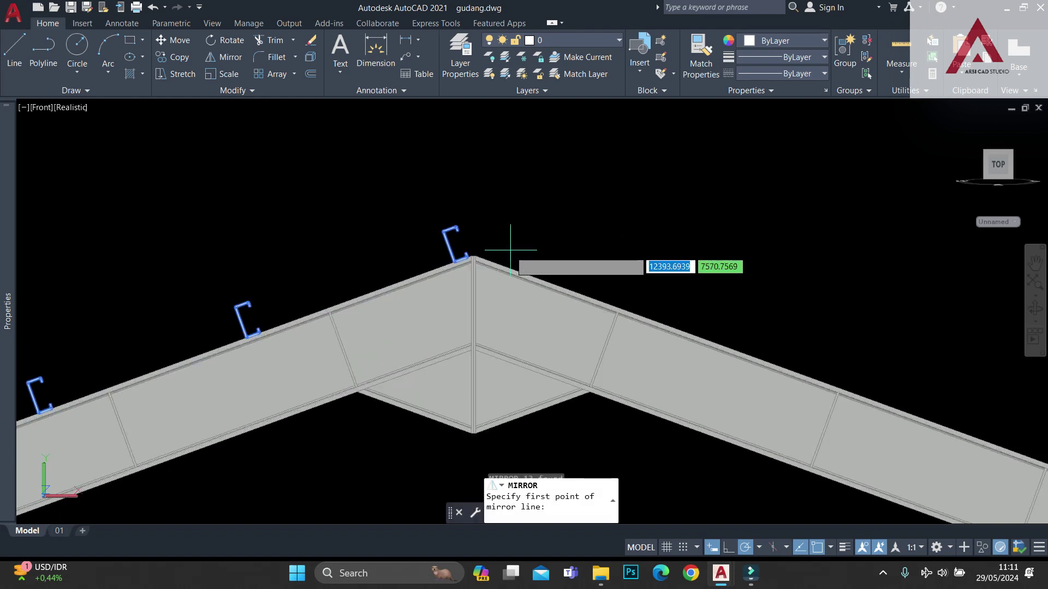
scroll(510, 228, "up", 3)
scroll(486, 233, "up", 3)
type("MID")
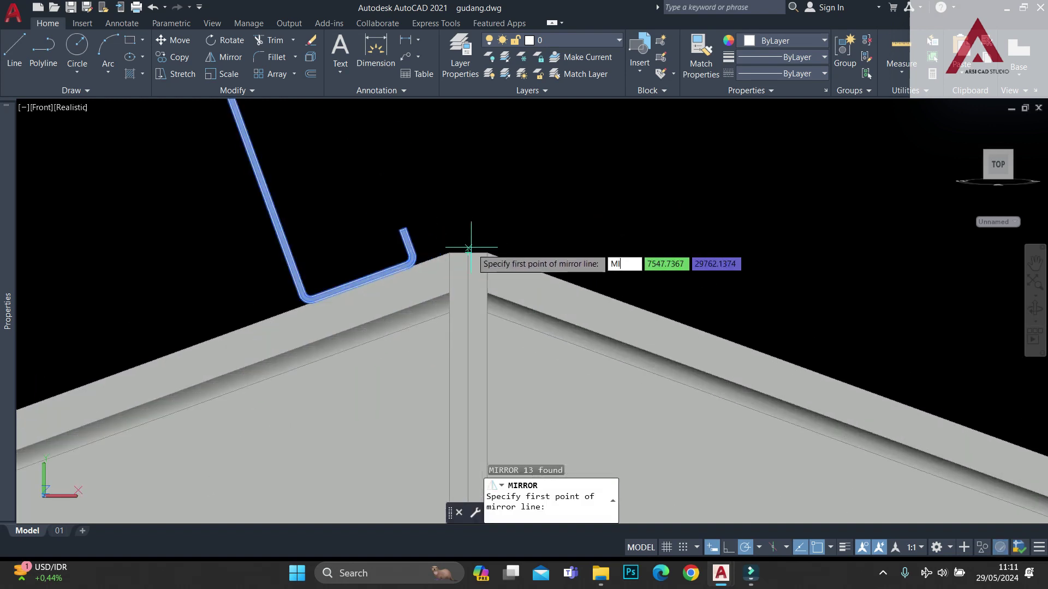
key("Return")
left_click(469, 248)
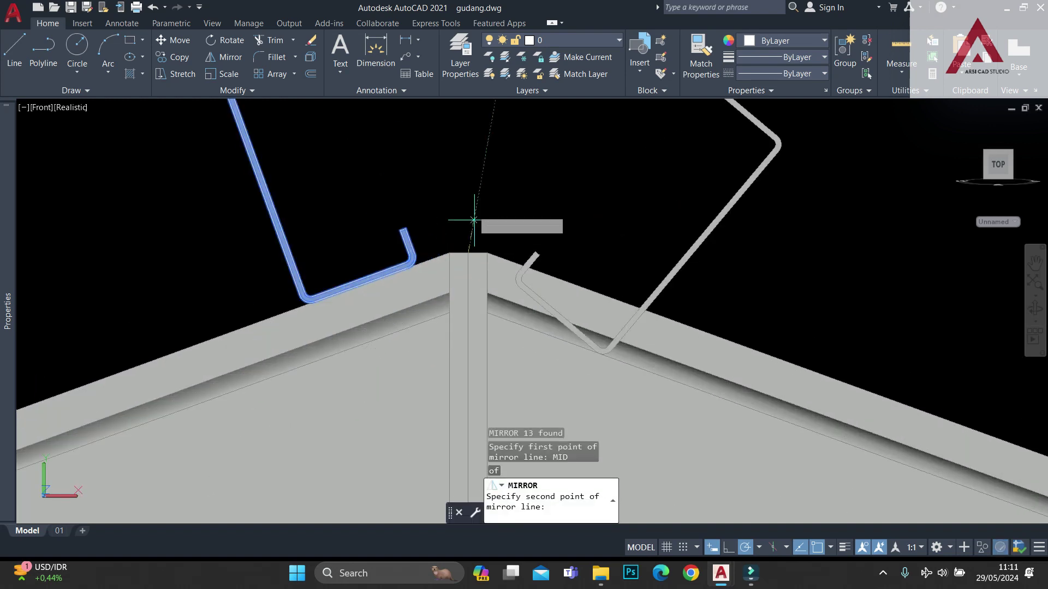
left_click(467, 184)
key("Return")
Select the left overhang member for mirroring
scroll(510, 168, "down", 5)
scroll(548, 164, "down", 2)
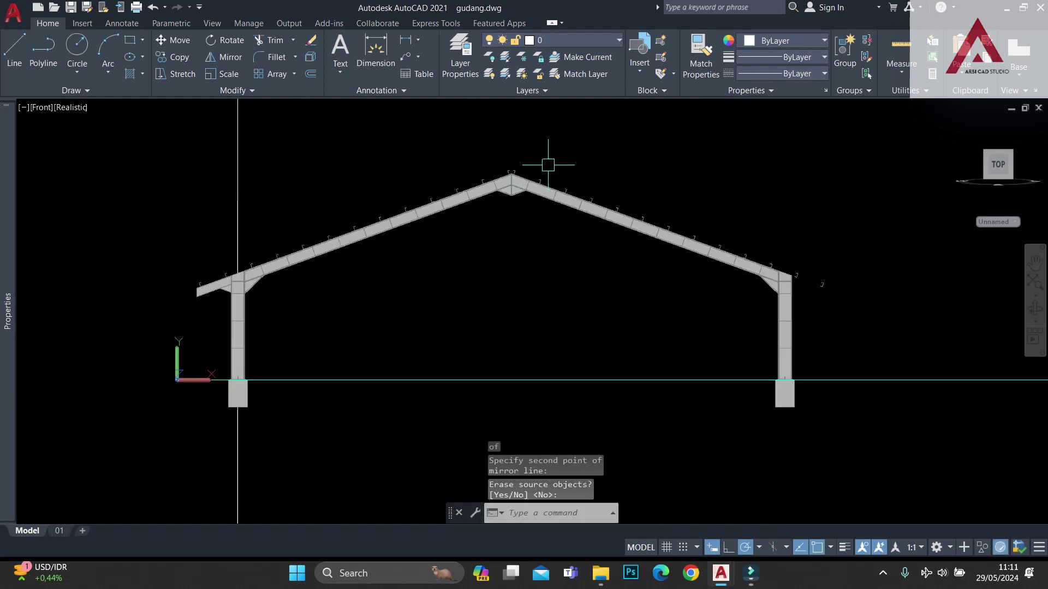
scroll(287, 275, "up", 5)
scroll(131, 338, "up", 2)
left_click(131, 338)
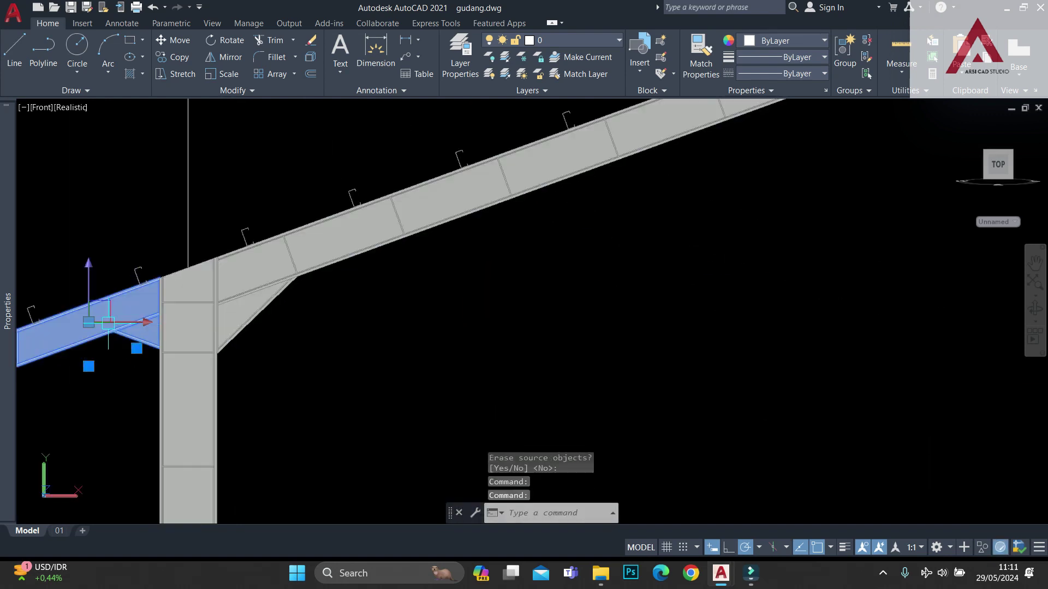
scroll(98, 322, "down", 8)
key("space")
Mirror the overhang member vertically through the ridge midpoint, keeping the original, then open View Manager
scroll(318, 227, "up", 1)
scroll(299, 278, "up", 3)
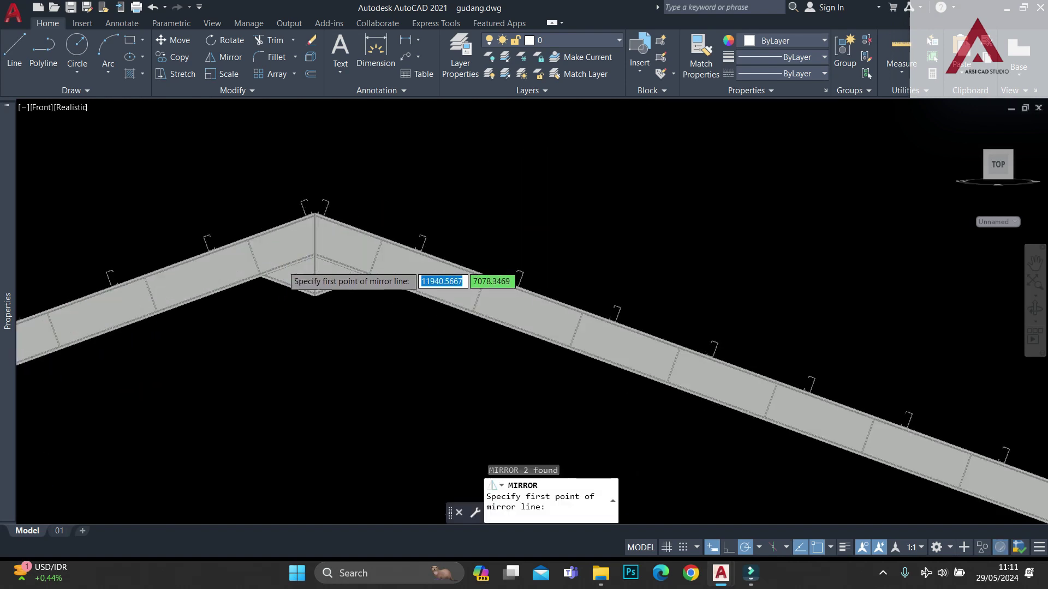
scroll(302, 305, "up", 3)
scroll(301, 305, "up", 3)
scroll(333, 297, "up", 3)
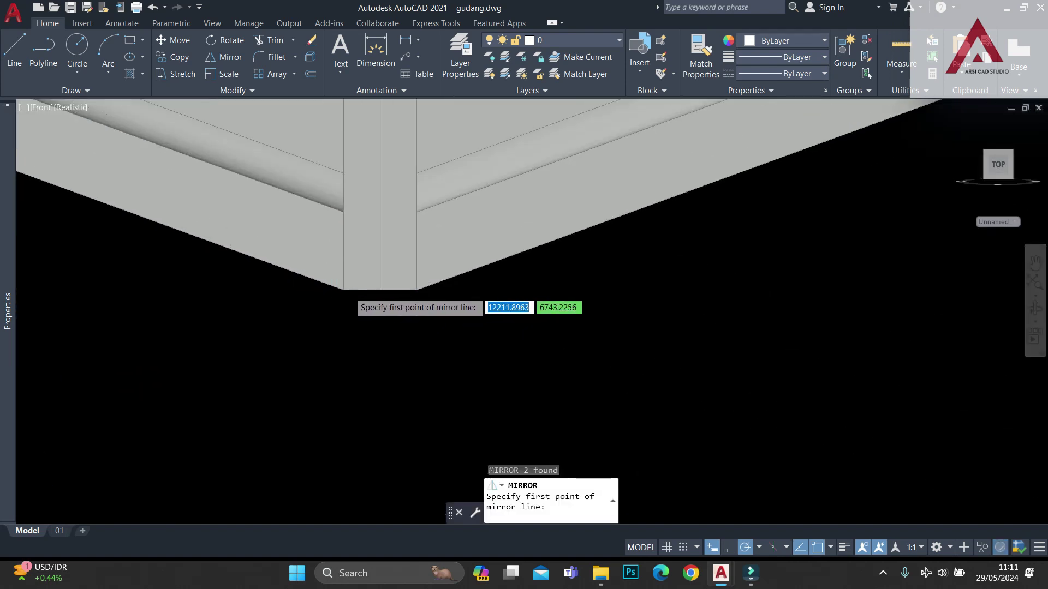
type("MID")
key("Return")
left_click(381, 289)
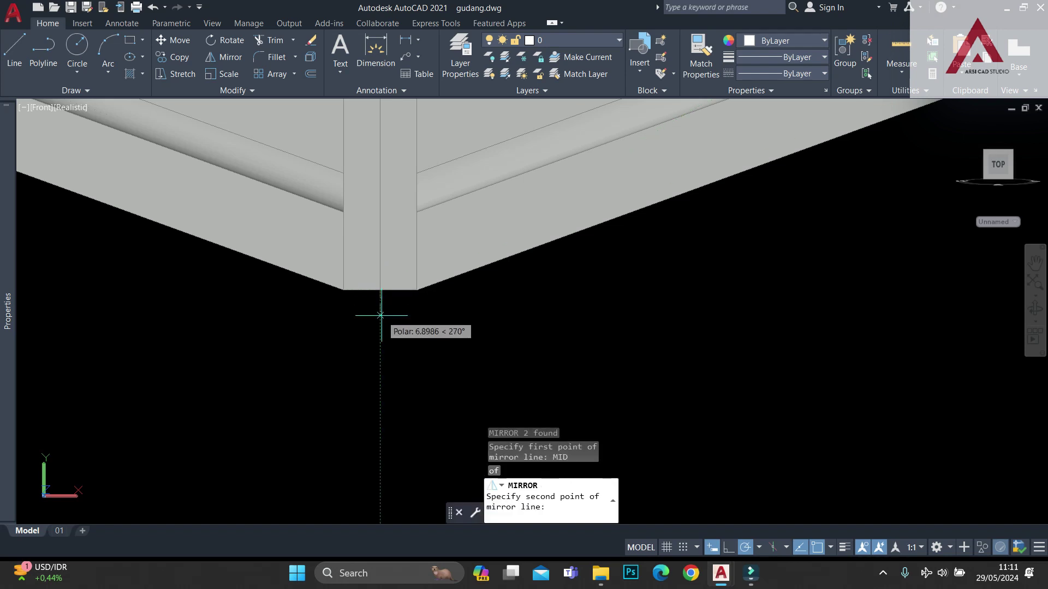
left_click(380, 316)
key("Return")
scroll(381, 316, "down", 5)
key("Return")
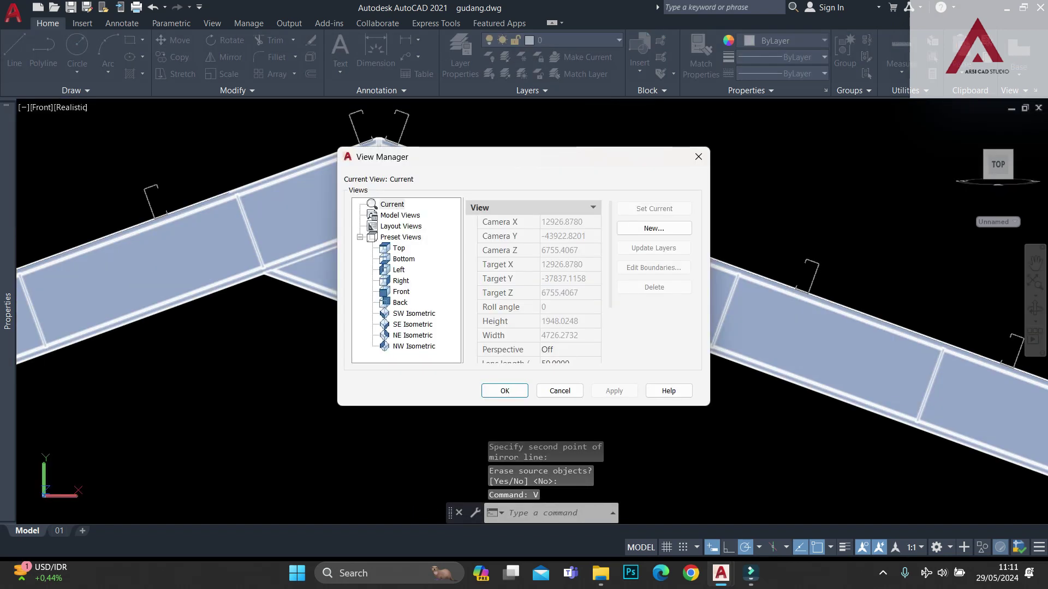
Switch the drawing to the Top preset view
left_click(399, 247)
left_click(505, 391)
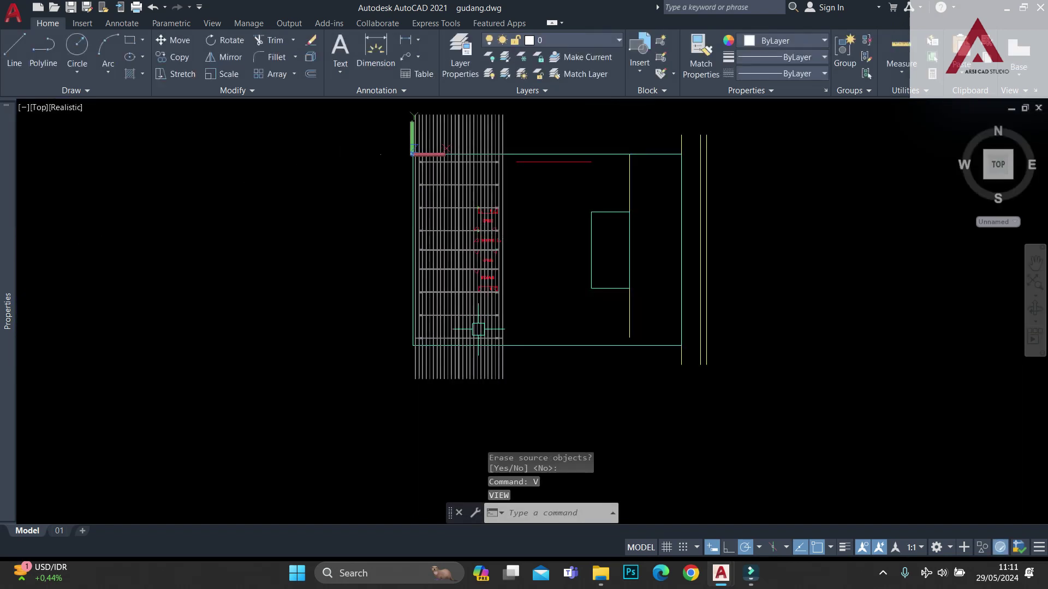
scroll(508, 355, "up", 2)
scroll(480, 293, "up", 2)
scroll(473, 254, "up", 2)
Window-select the short beam piece at the column connection
left_click(474, 254)
left_click(461, 284)
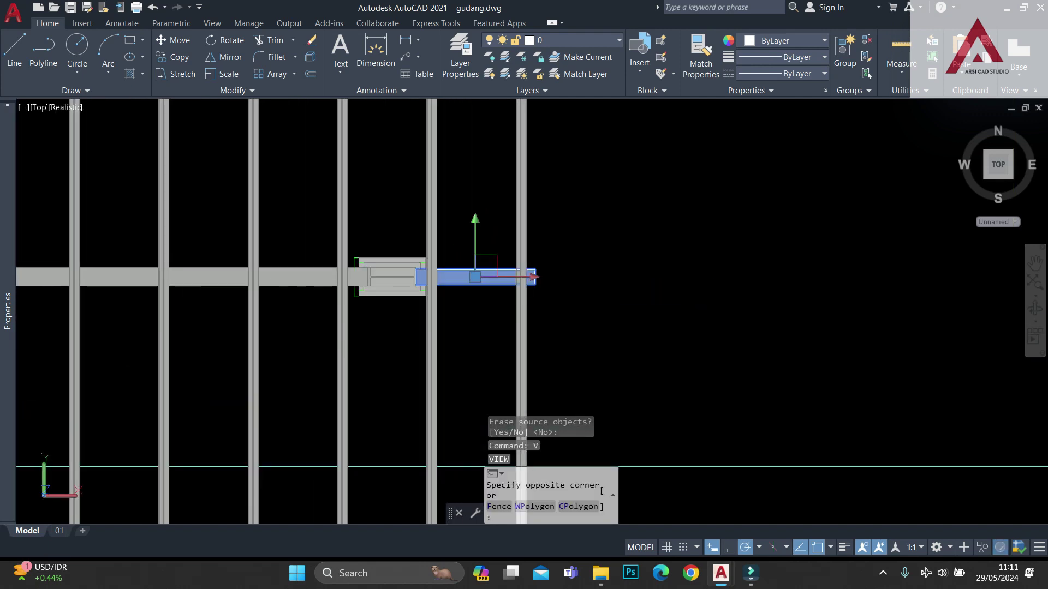
scroll(475, 305, "up", 4)
left_click(475, 320)
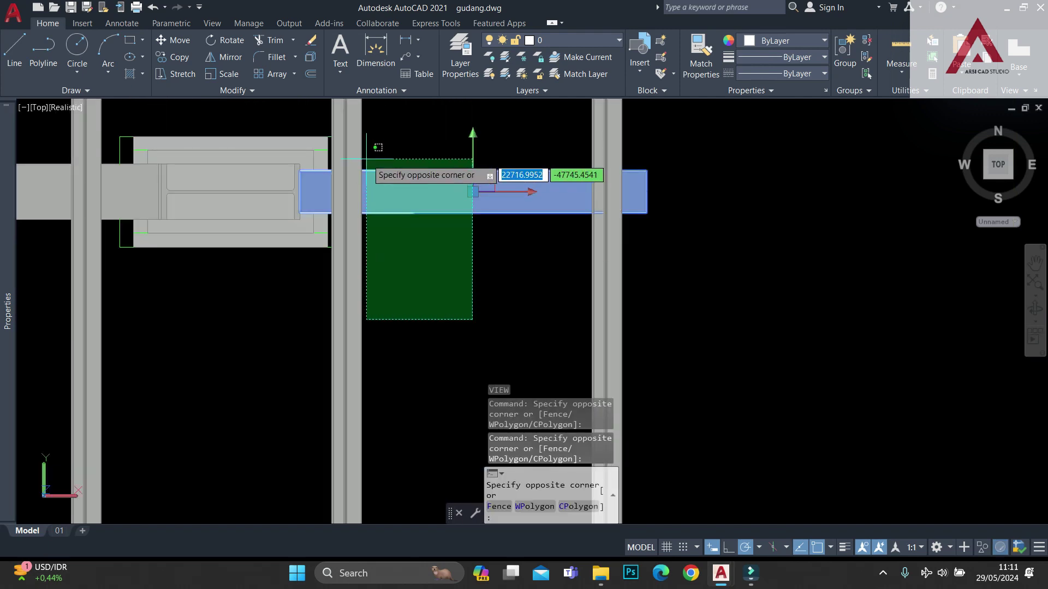
left_click(382, 153)
scroll(537, 255, "down", 8)
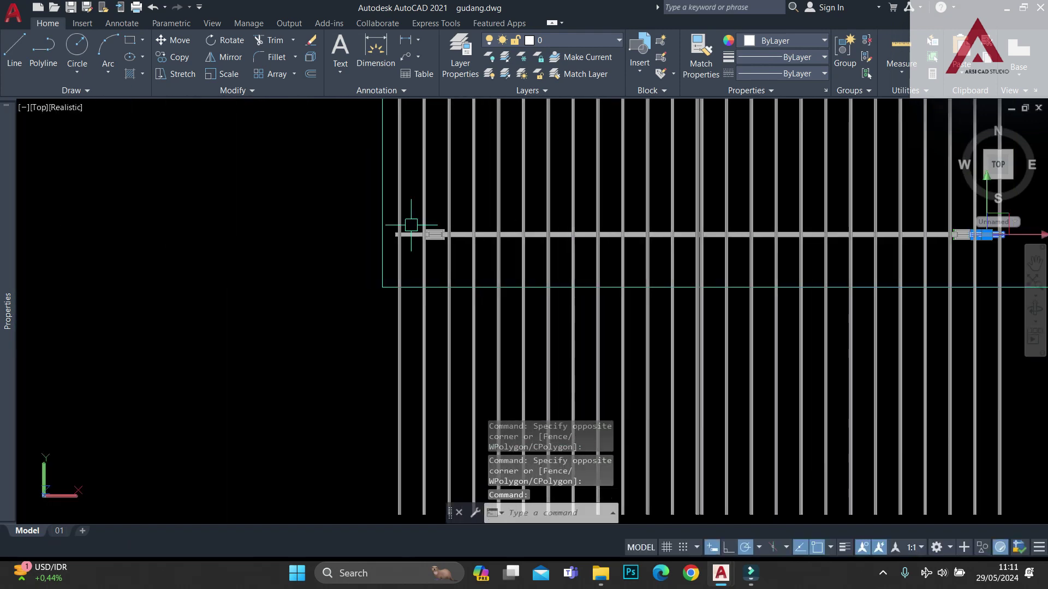
scroll(415, 234, "up", 5)
scroll(461, 281, "up", 5)
left_click(465, 268)
left_click(369, 402)
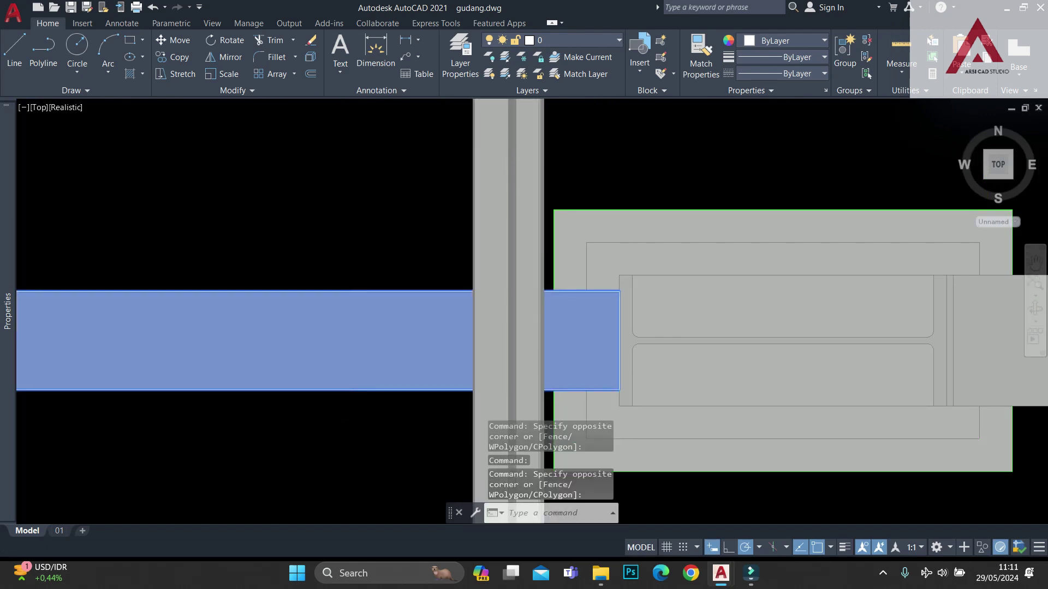
scroll(549, 223, "down", 3)
scroll(494, 186, "up", 3)
scroll(626, 339, "up", 3)
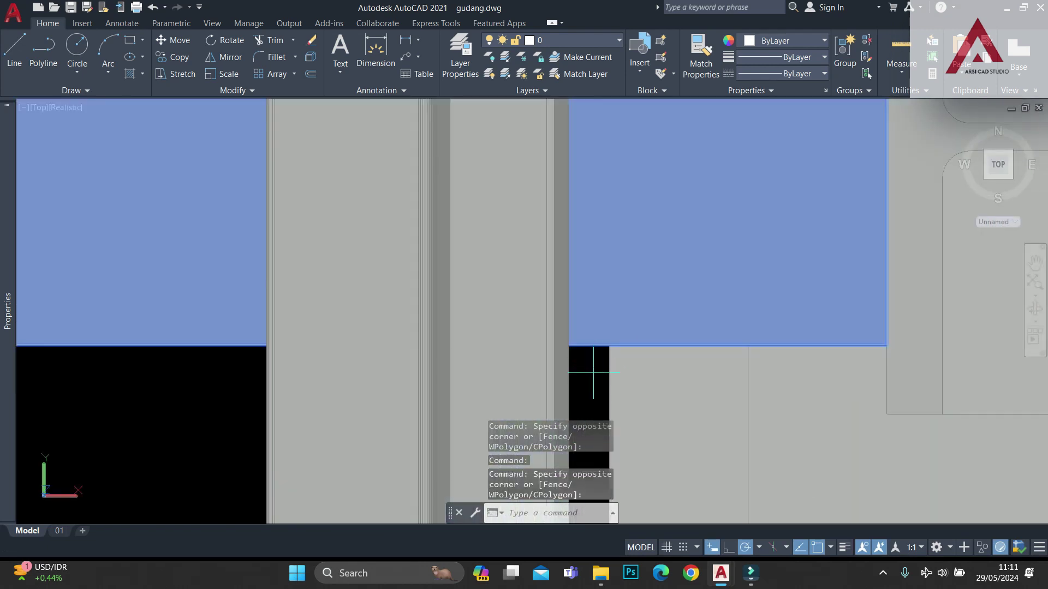
left_click(584, 362)
scroll(585, 297, "down", 5)
scroll(445, 234, "down", 3)
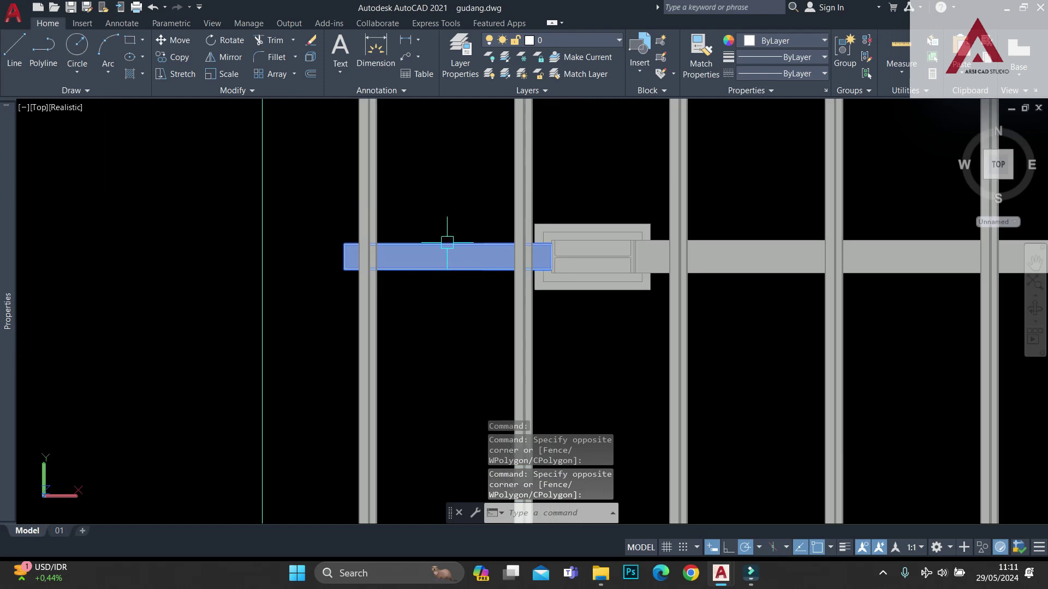
scroll(692, 251, "down", 3)
scroll(468, 218, "up", 4)
Array the short beam piece into a rectangular array of 5 rows, then select the array
type("ar")
scroll(487, 190, "up", 2)
key("Return")
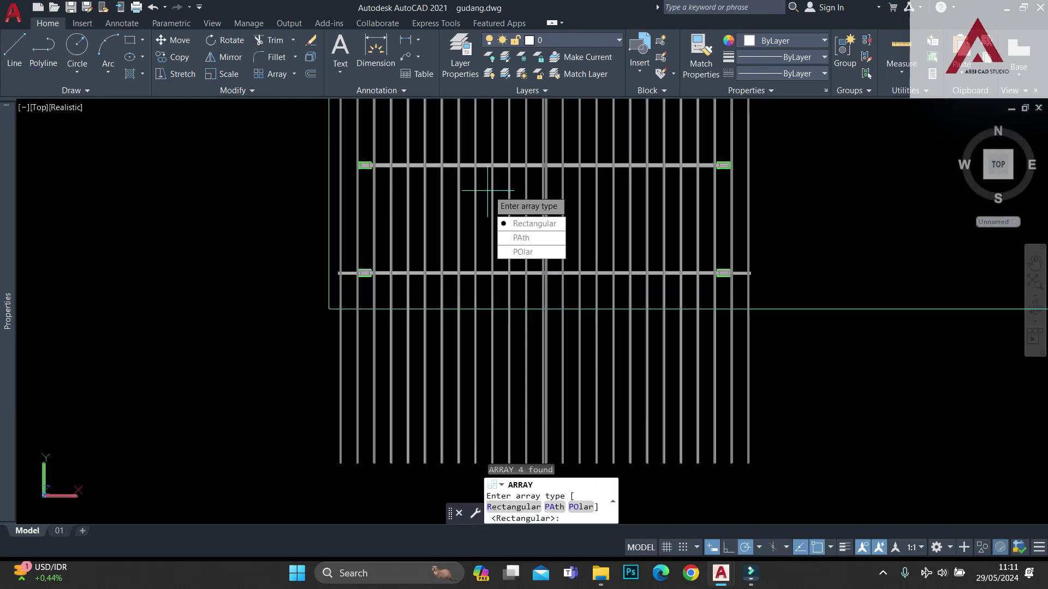
key("Return")
scroll(387, 218, "down", 3)
scroll(355, 164, "up", 1)
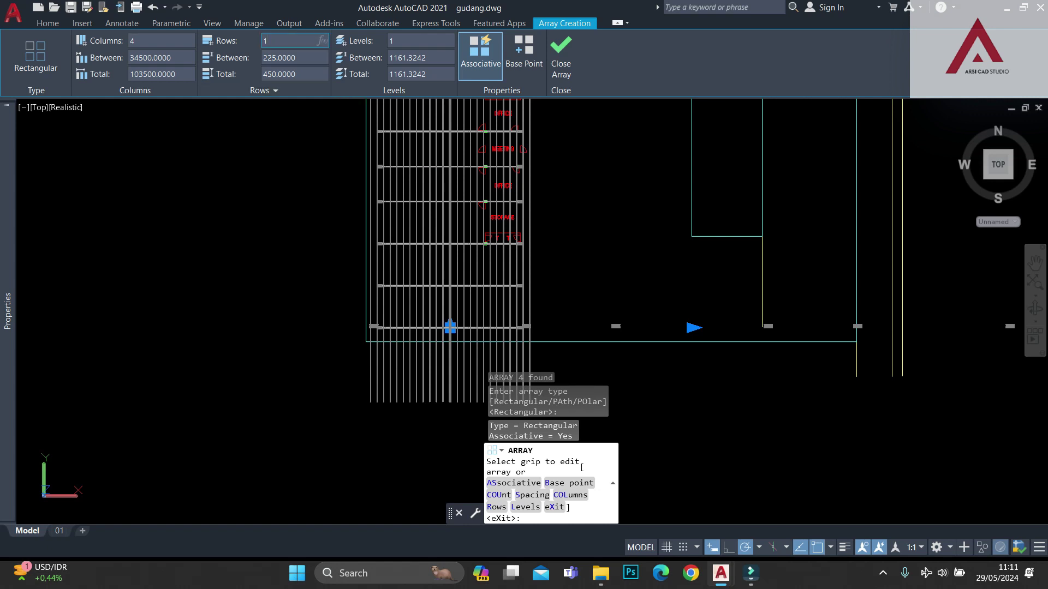
key("Return")
type("665")
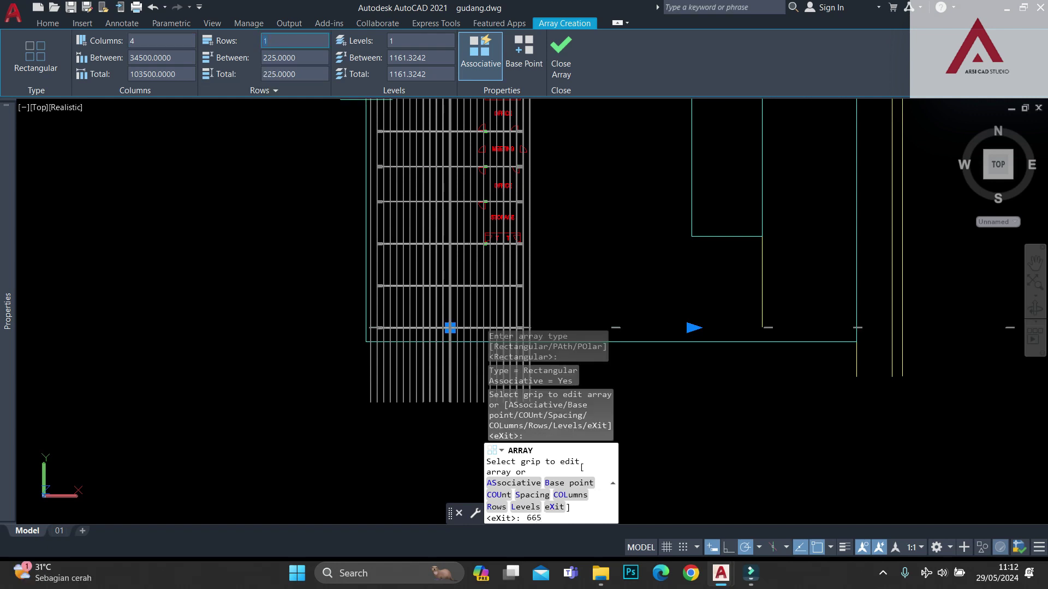
type("5")
key("Return")
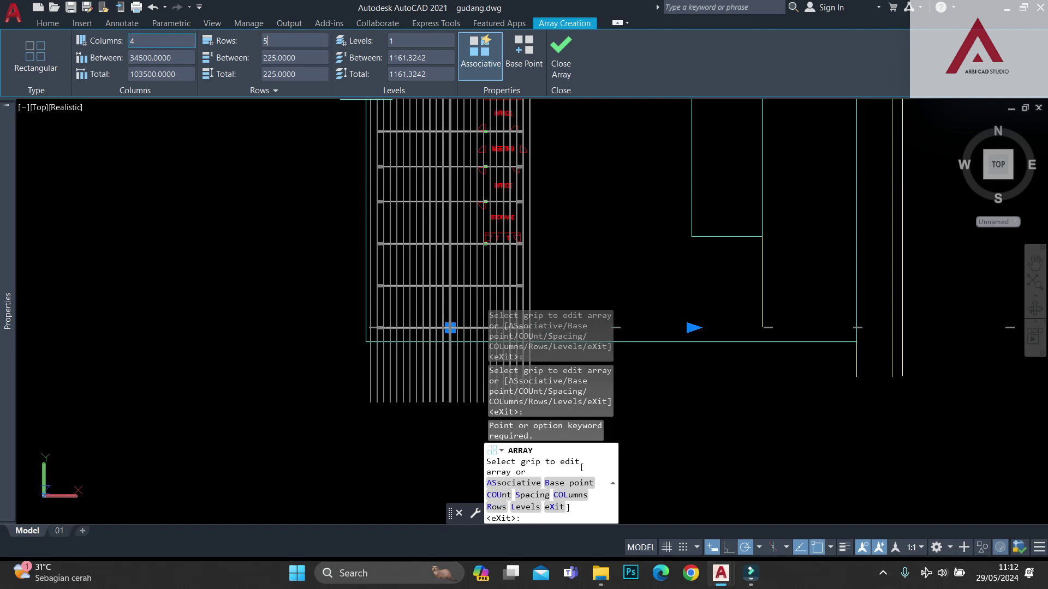
key("Escape")
scroll(382, 322, "up", 2)
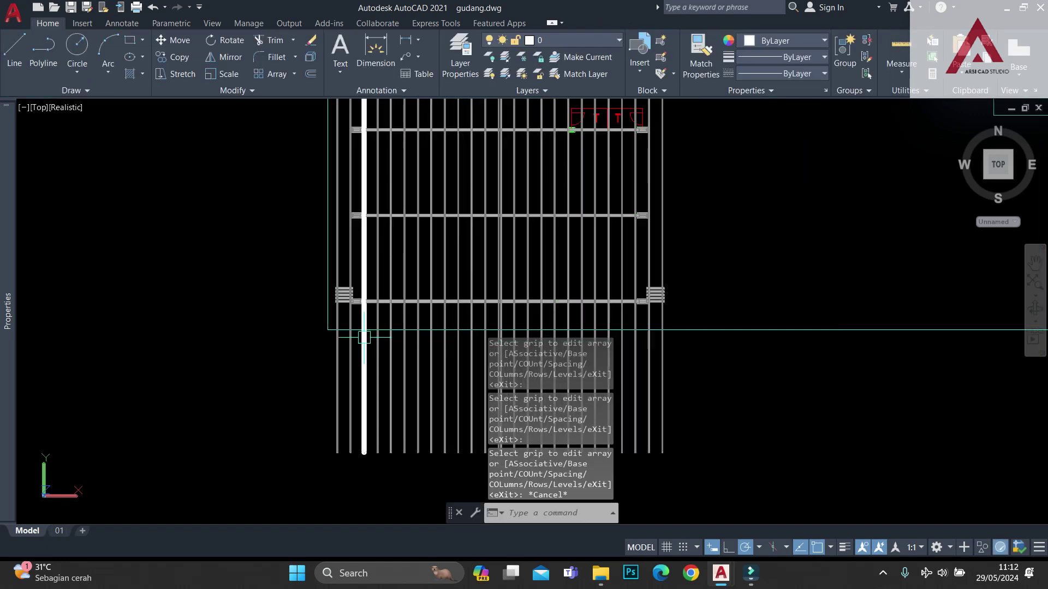
scroll(401, 306, "up", 3)
scroll(400, 306, "up", 2)
left_click(400, 305)
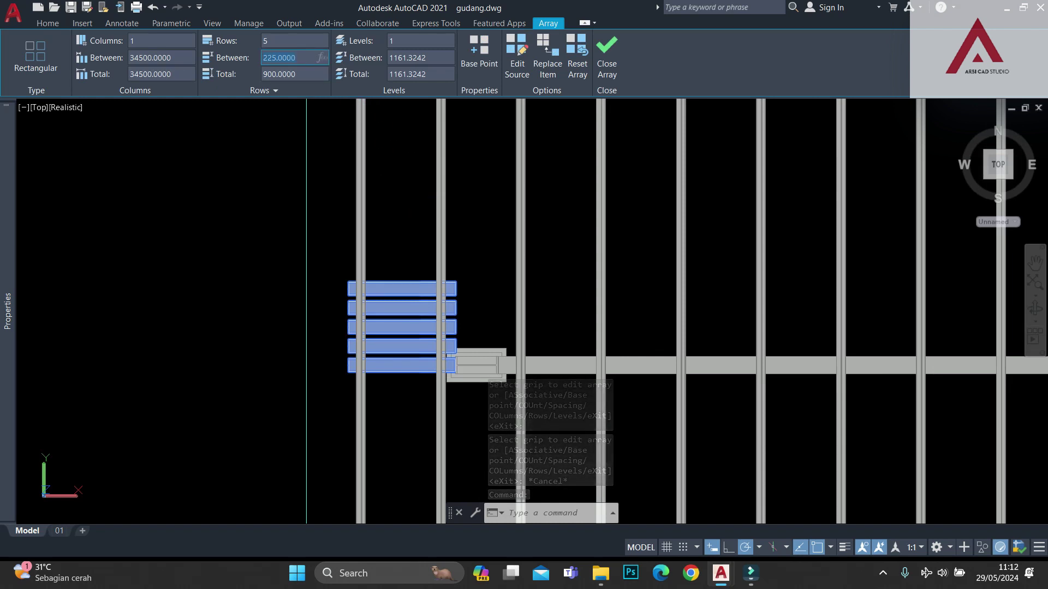
Set the array's row spacing to 6000
type("600")
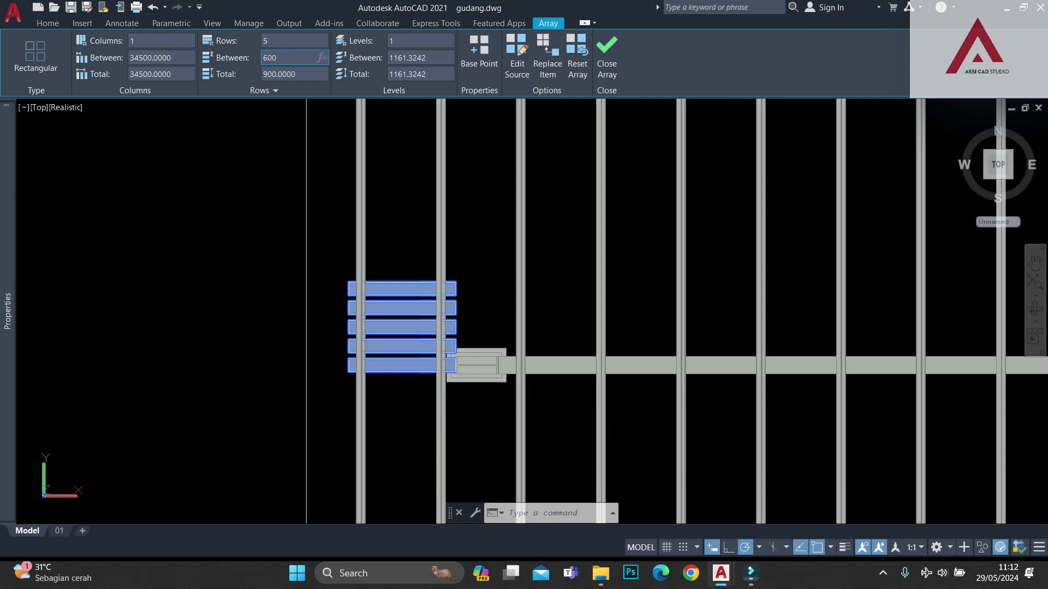
key("Return")
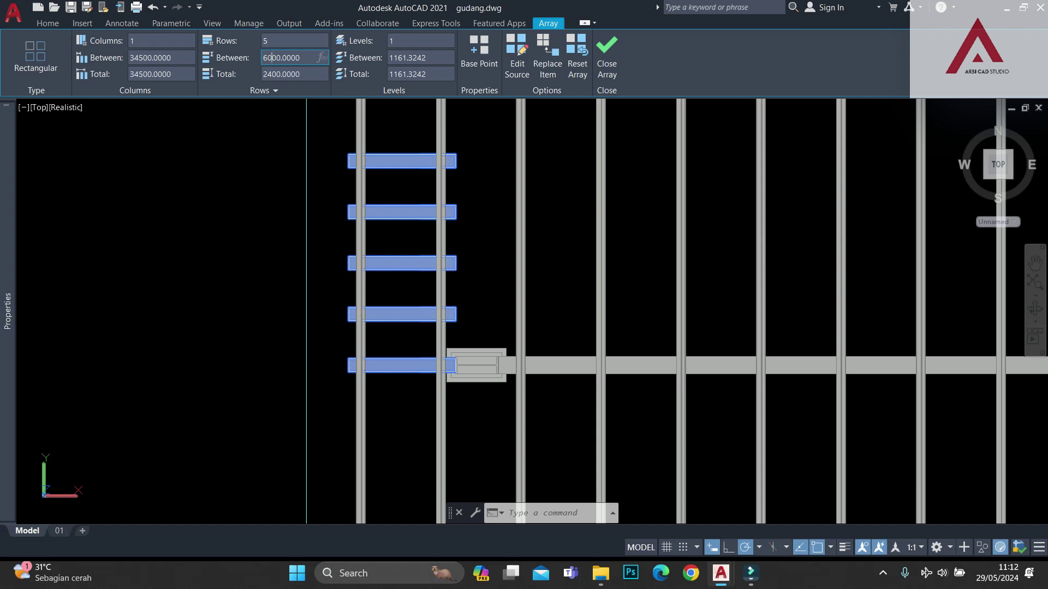
key("Return")
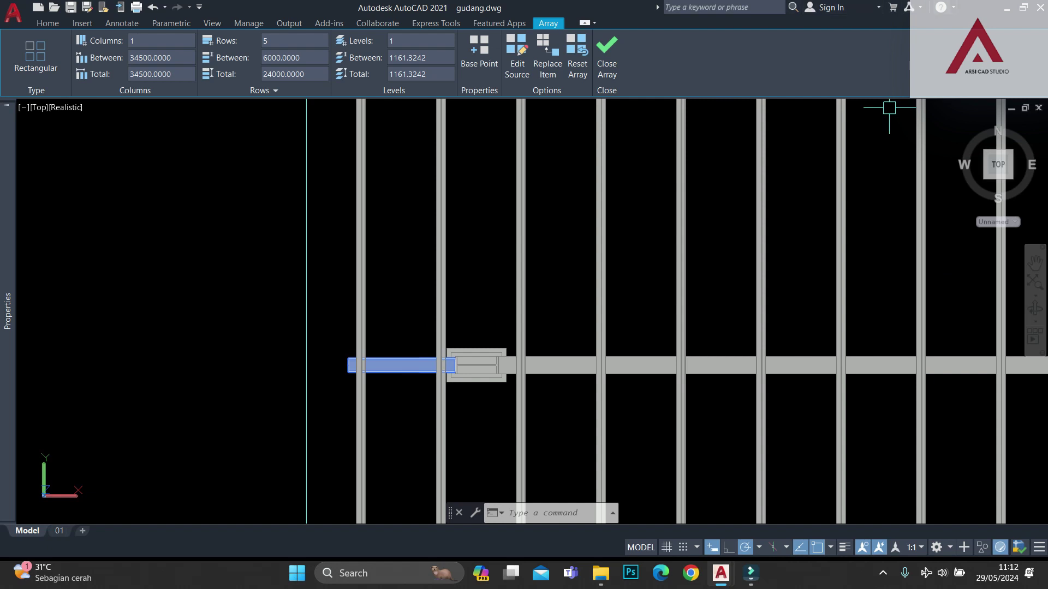
scroll(543, 382, "down", 2)
key("Escape")
Drag the array's row-count grip to reduce it to 4 rows
left_click(440, 369)
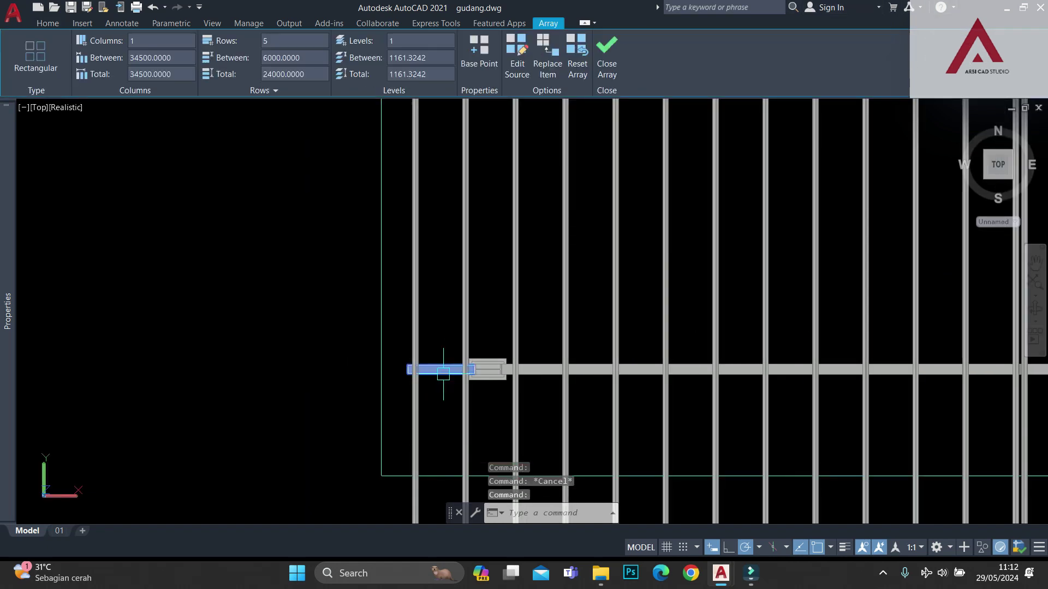
scroll(440, 370, "down", 3)
scroll(551, 146, "up", 3)
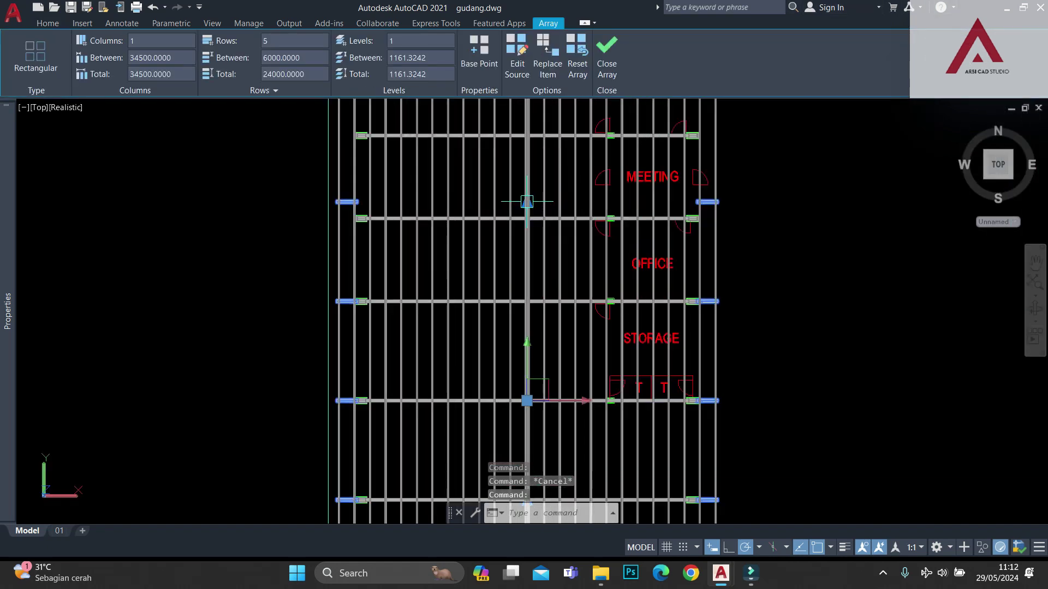
left_click(527, 201)
left_click(525, 230)
type("mi")
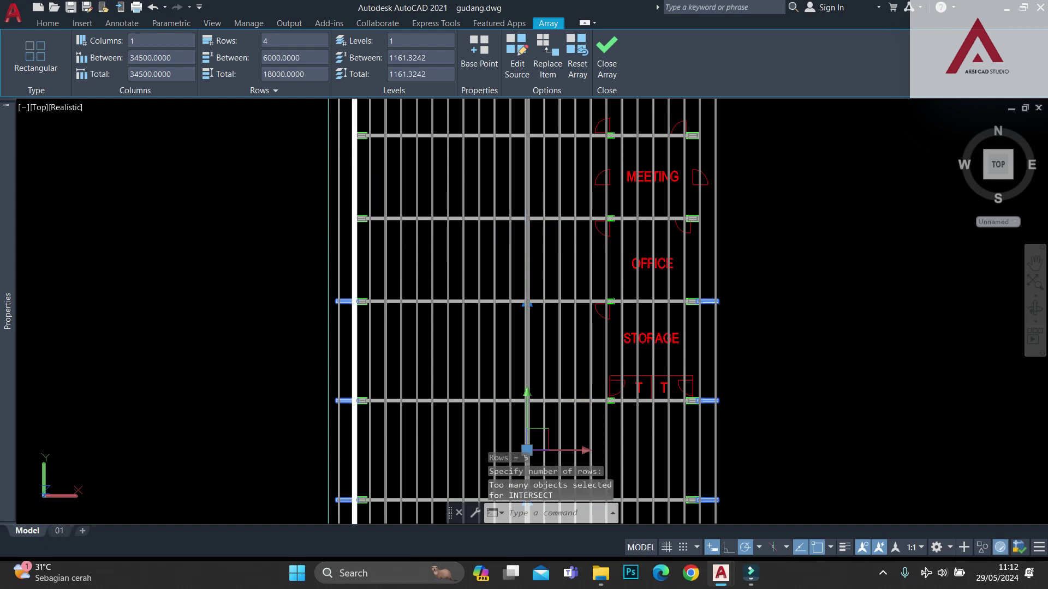
key("Return")
scroll(319, 180, "up", 3)
scroll(319, 294, "up", 3)
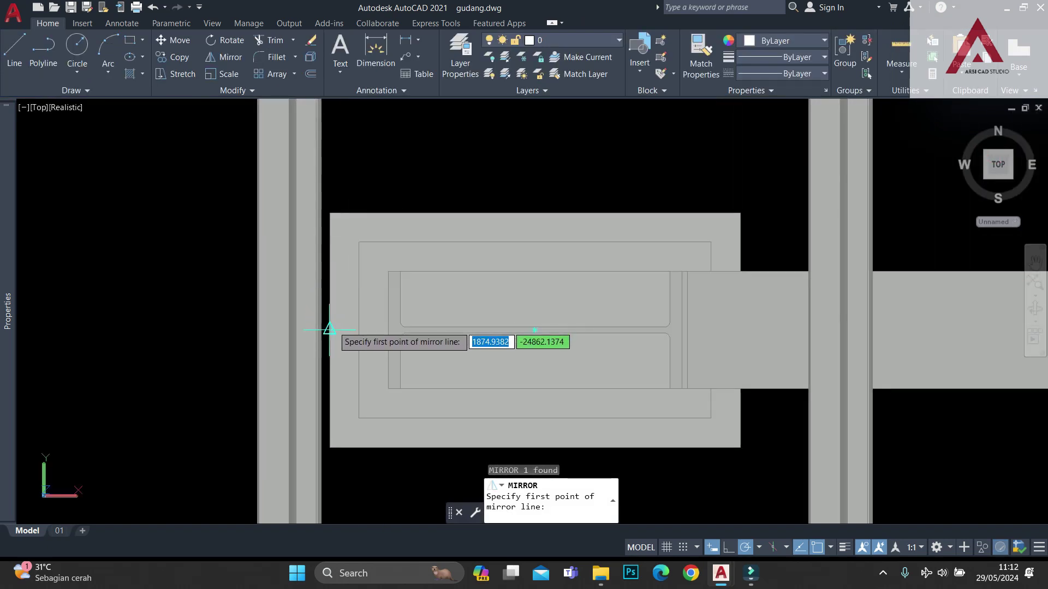
Mirror the beam-piece array across a horizontal line, keeping the original
left_click(326, 329)
left_click(192, 330)
key("Return")
scroll(480, 311, "down", 3)
scroll(496, 318, "down", 3)
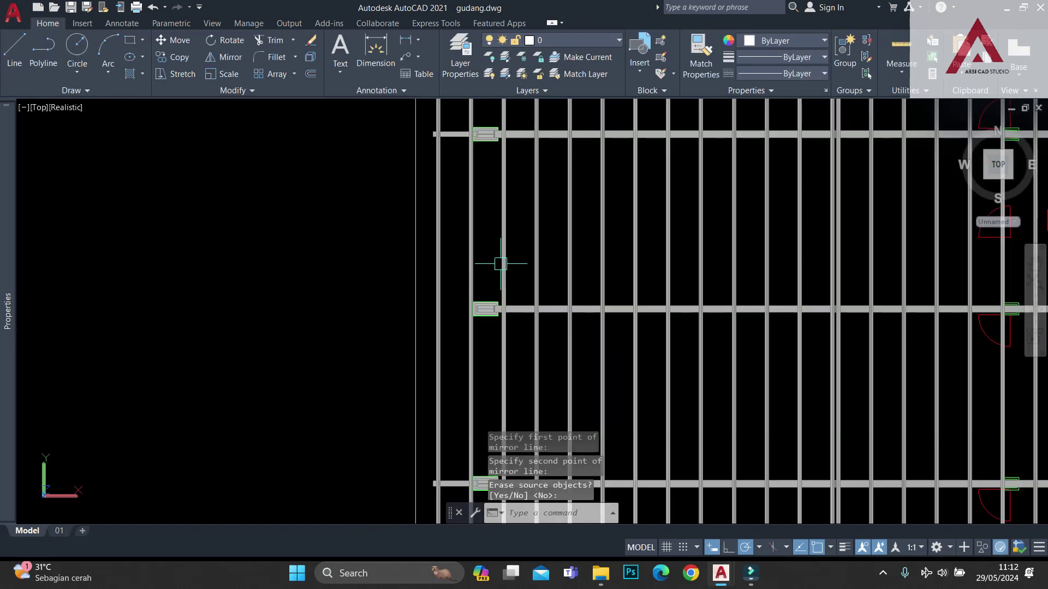
scroll(486, 306, "down", 2)
scroll(486, 409, "up", 1)
Copy the beam-piece array 23000 along the frames
left_click(487, 394)
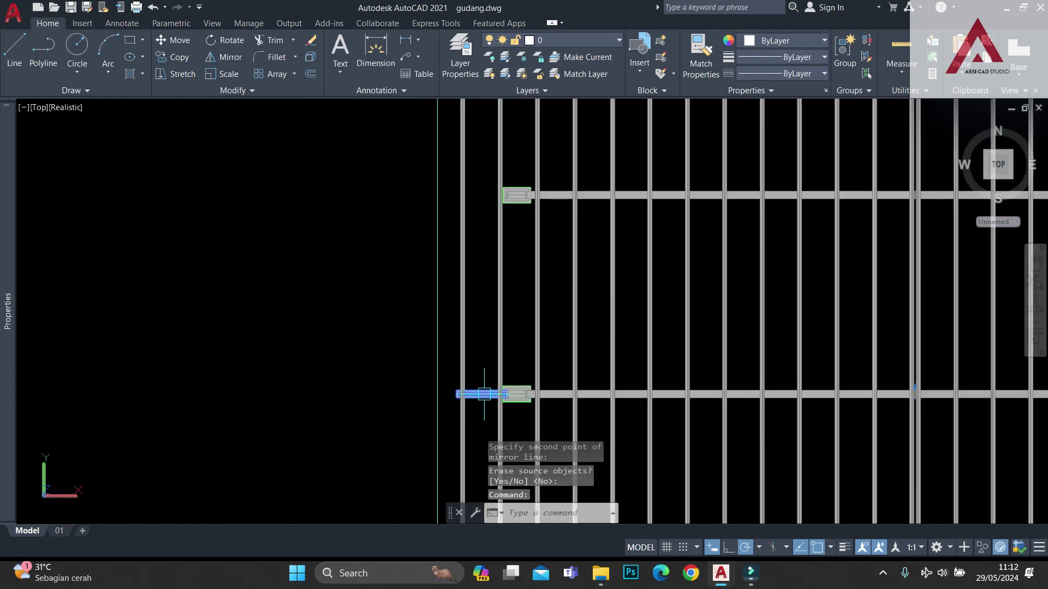
scroll(480, 382, "down", 4)
type("c")
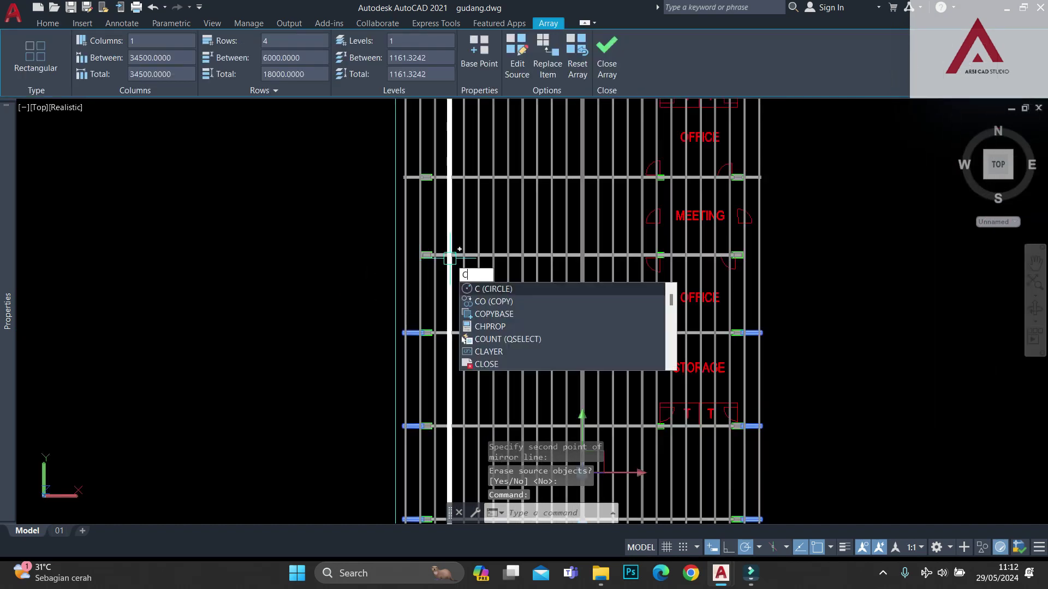
type("p")
key("Return")
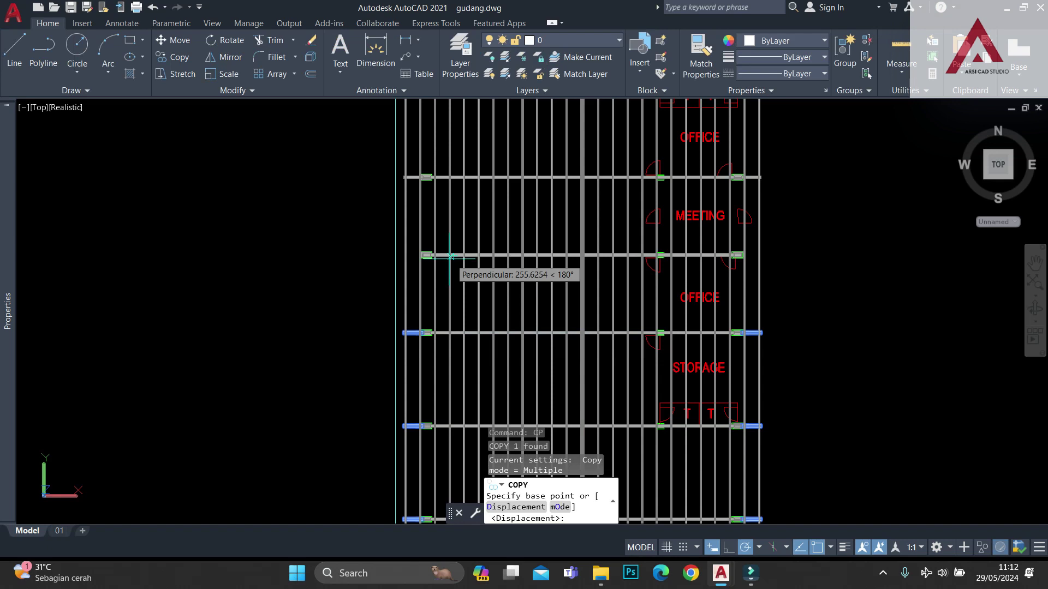
scroll(451, 256, "down", 3)
scroll(685, 351, "down", 2)
left_click(601, 393)
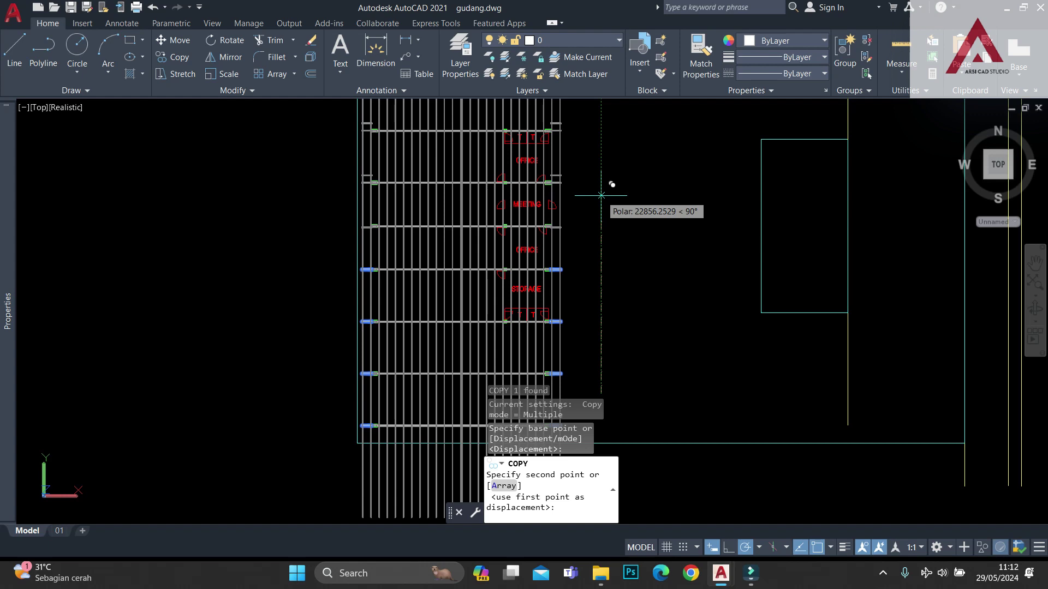
type("2300")
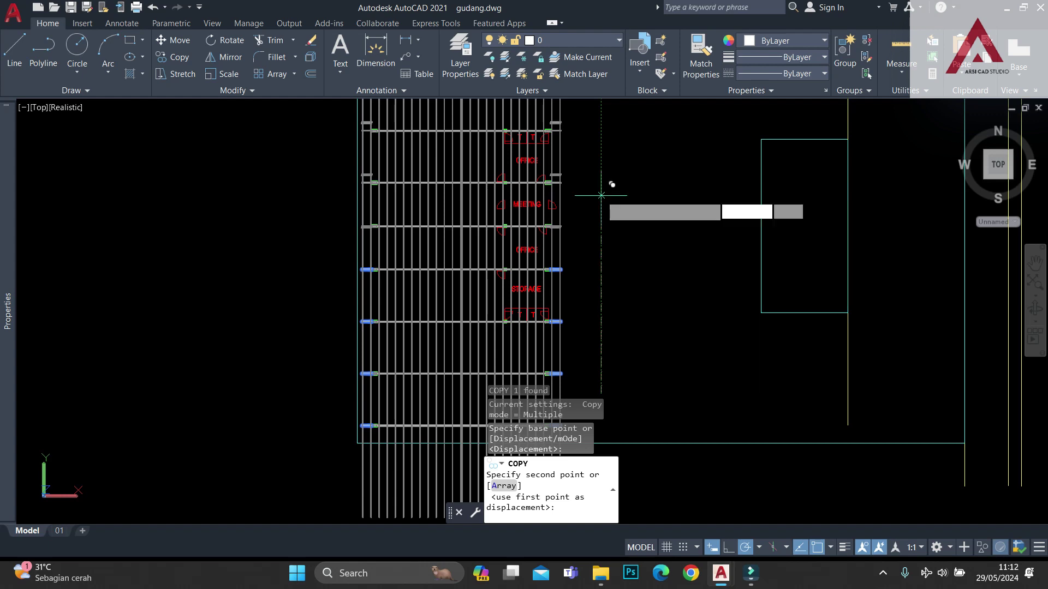
key("Return")
scroll(553, 234, "up", 3)
scroll(554, 235, "up", 2)
key("Escape")
Set the copied beam array to 1 row and exit array editing
left_click(568, 176)
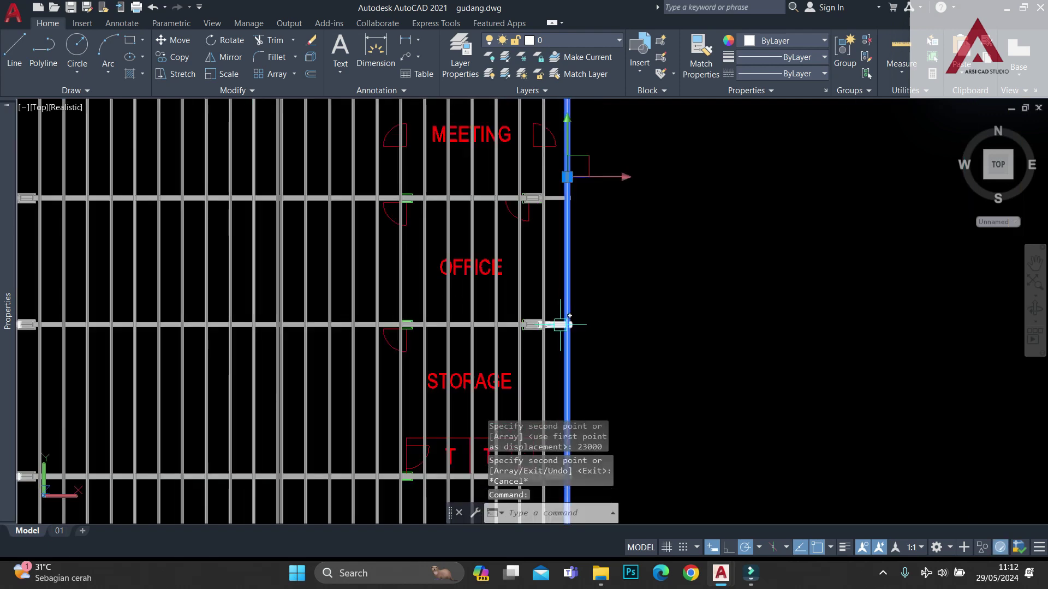
key("Escape")
left_click(557, 324)
scroll(562, 227, "down", 5)
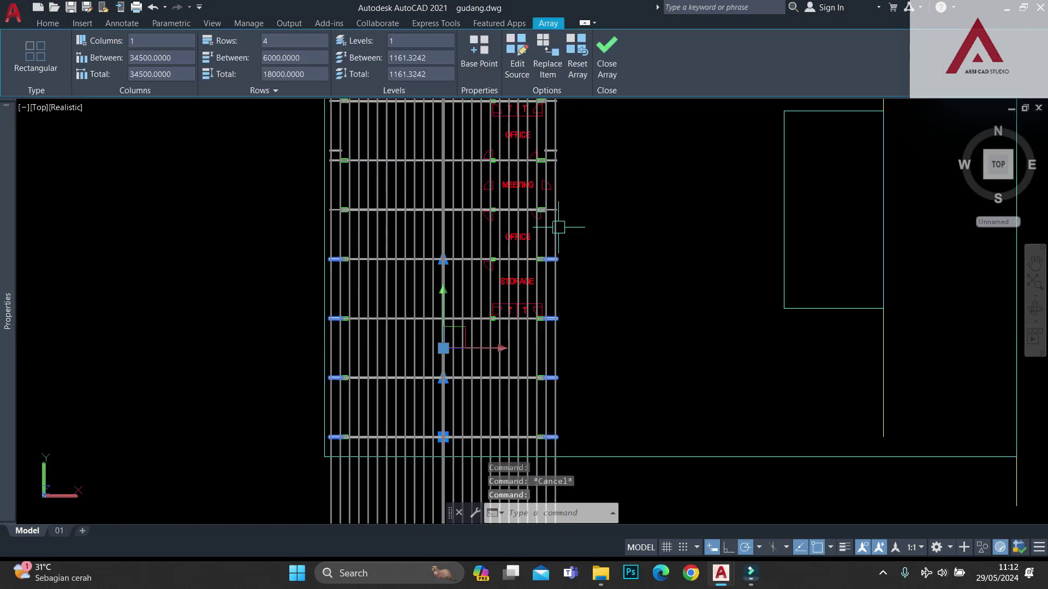
scroll(548, 198, "up", 2)
key("Escape")
scroll(551, 201, "up", 3)
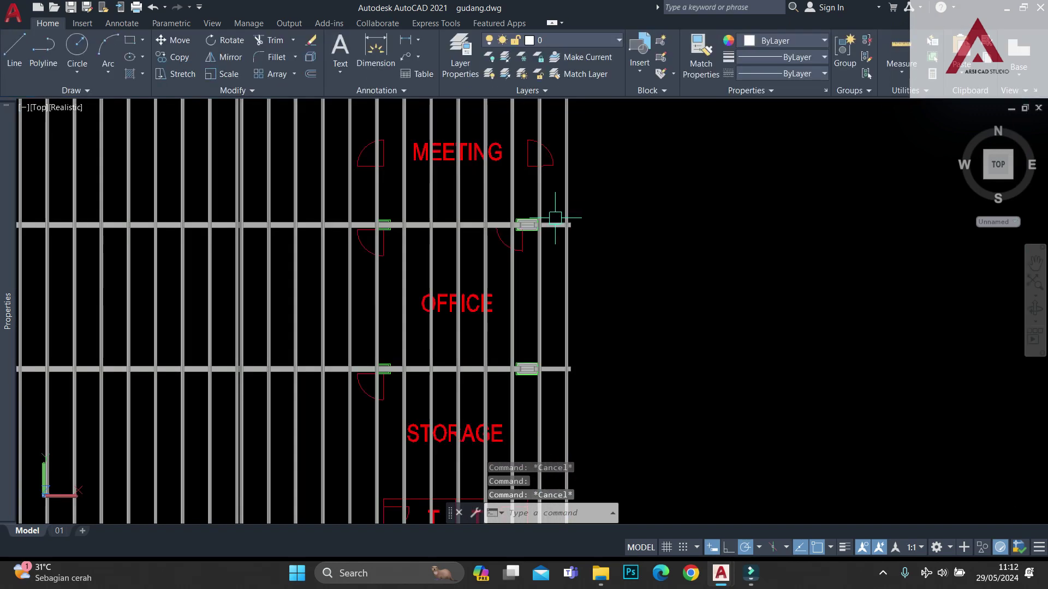
left_click(551, 225)
double_click(289, 41)
type("1")
left_click(650, 285)
scroll(533, 332, "down", 3)
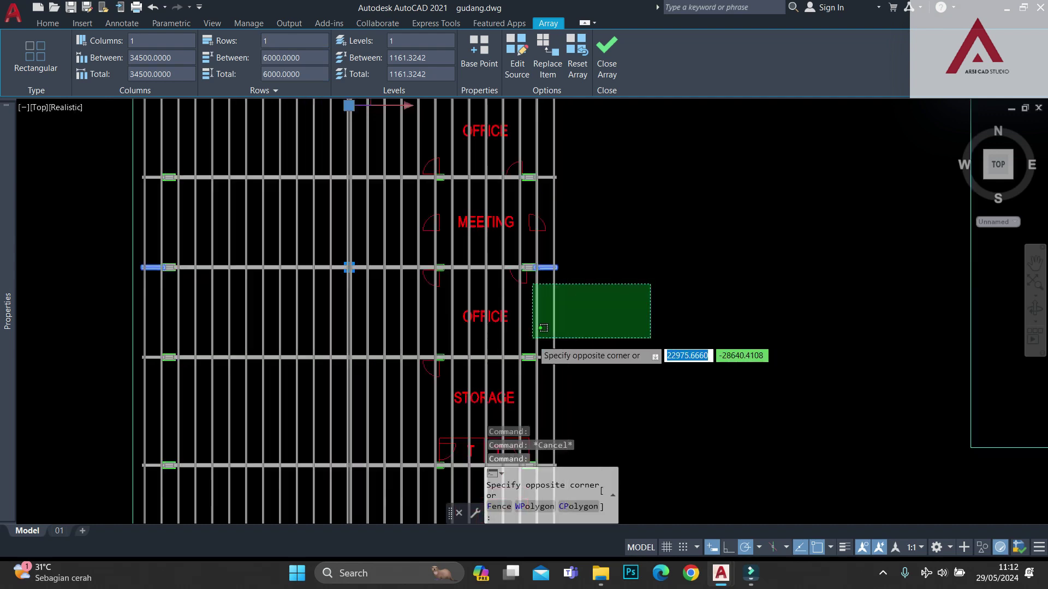
scroll(565, 320, "down", 2)
key("Escape")
Begin slicing the solids with the SLICE command
key("Escape")
scroll(479, 300, "down", 2)
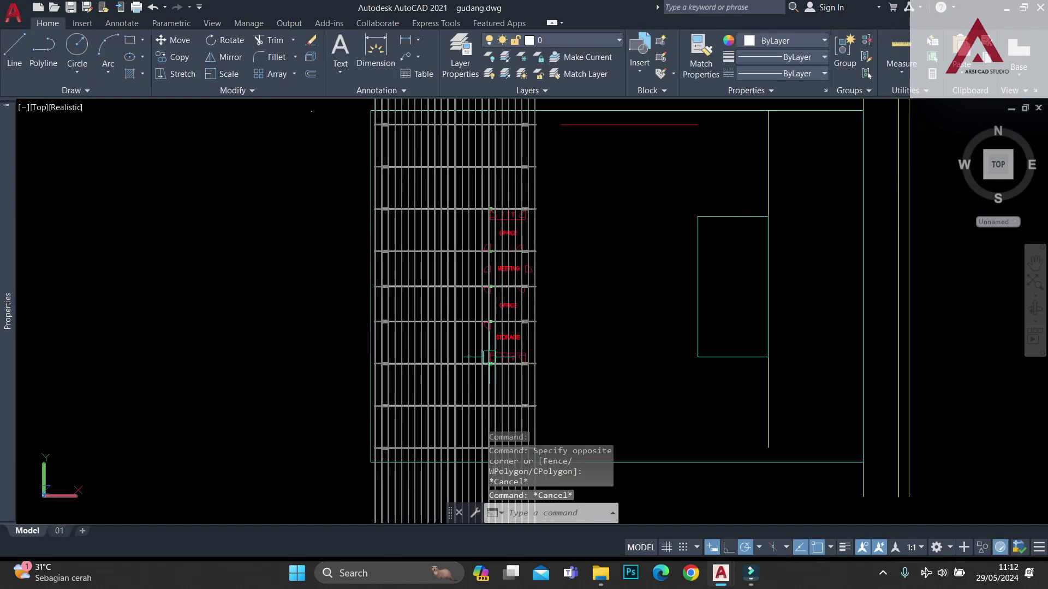
type("slice")
key("Return")
scroll(432, 396, "up", 1)
key("Escape")
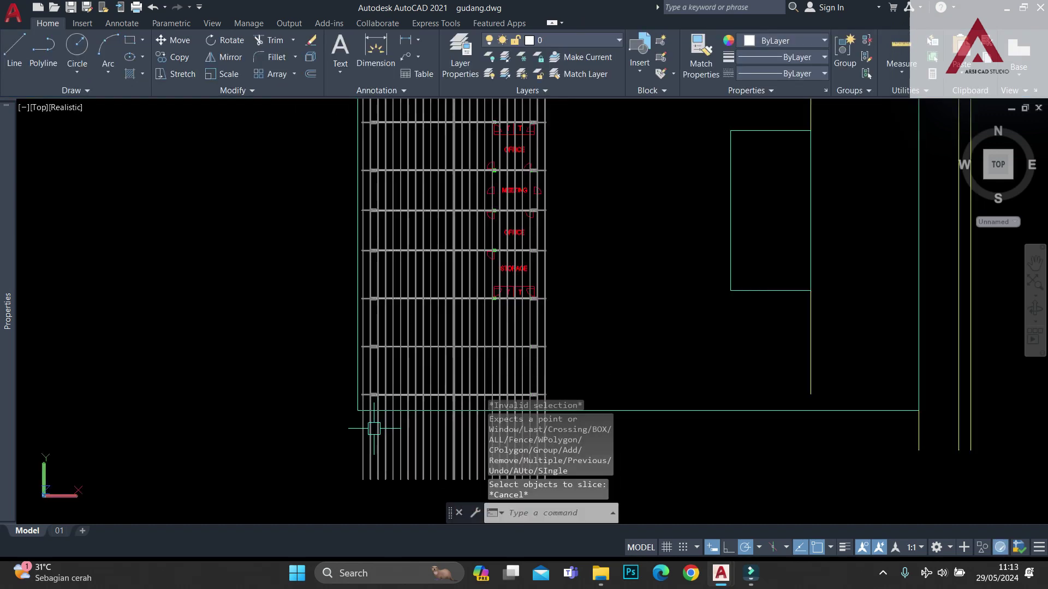
scroll(374, 428, "up", 2)
Draw a horizontal construction line midway between the beam end's upper and lower corners
type("x")
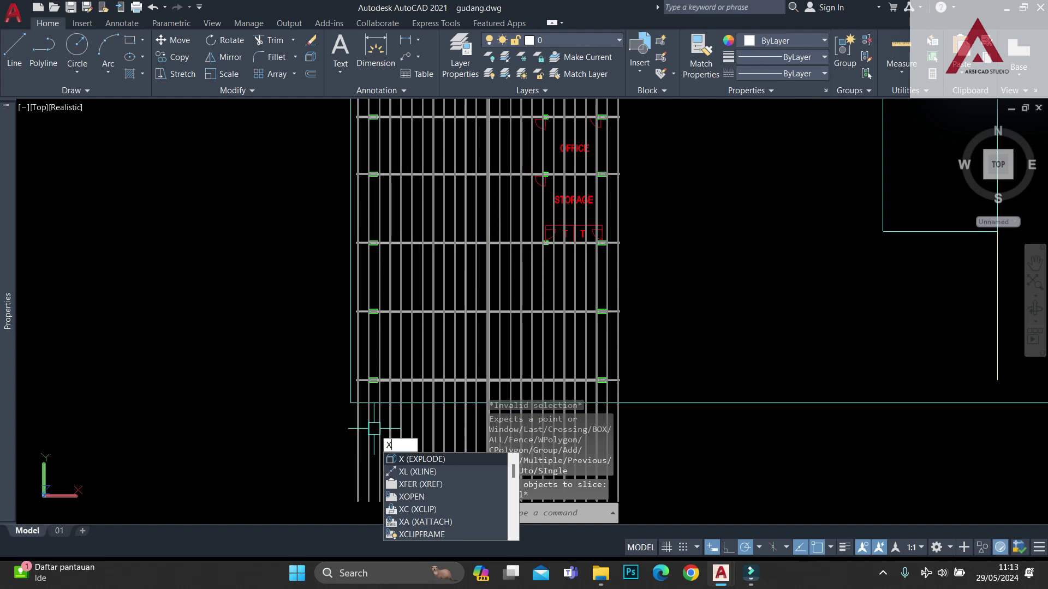
type("l")
key("Return")
type("h")
key("Return")
scroll(290, 381, "up", 5)
scroll(248, 310, "up", 4)
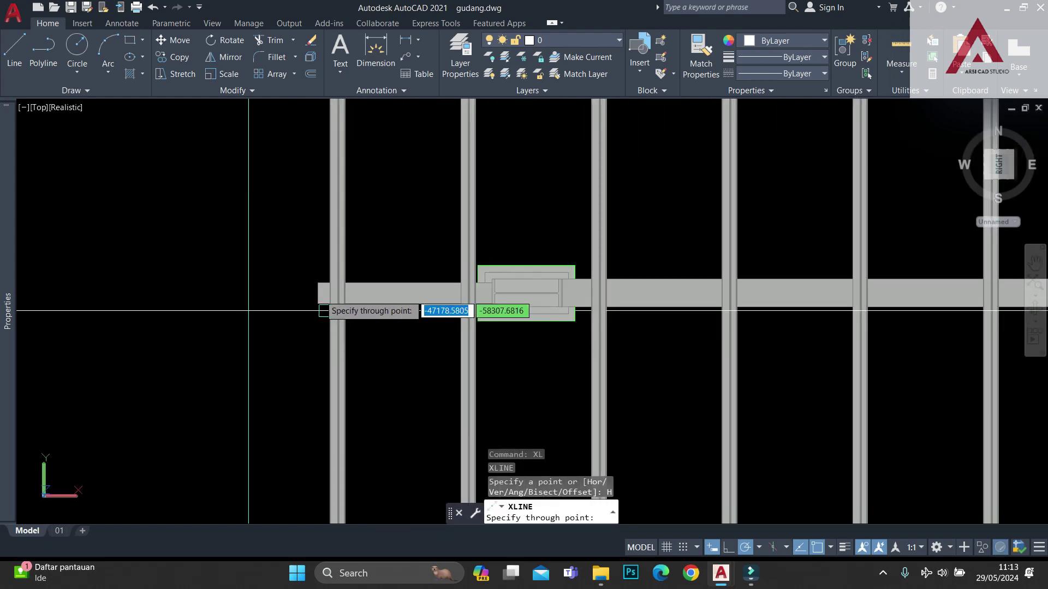
scroll(175, 297, "up", 3)
scroll(115, 292, "up", 2)
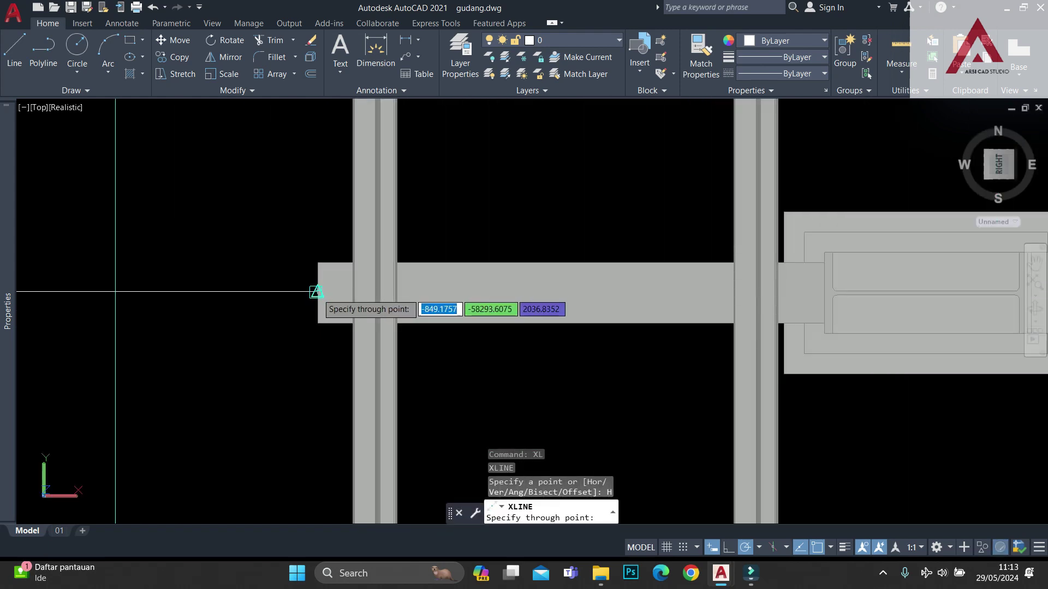
scroll(318, 297, "up", 1)
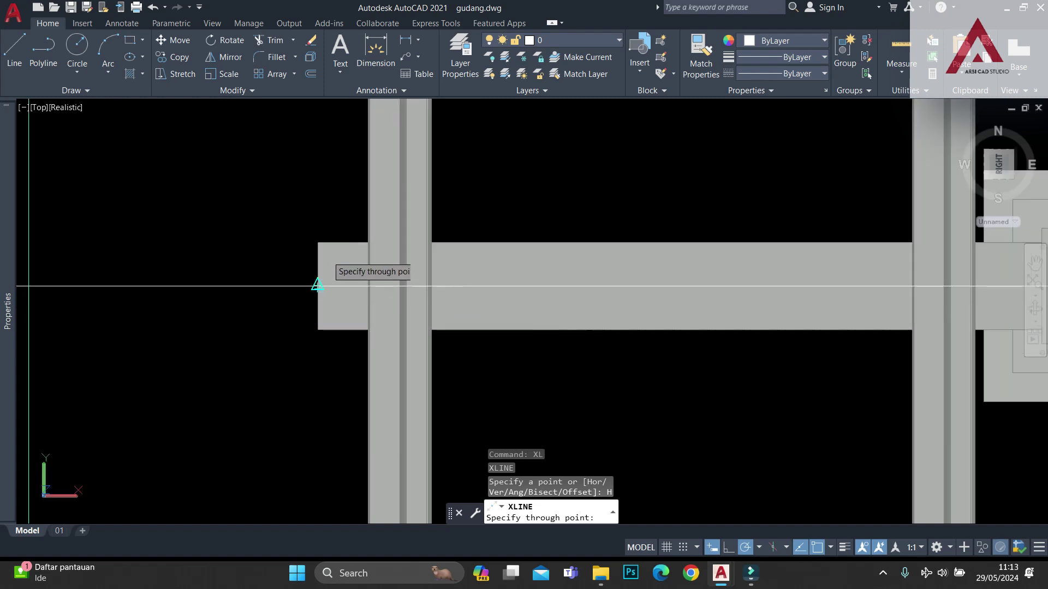
type("m2p")
key("Return")
left_click(319, 241)
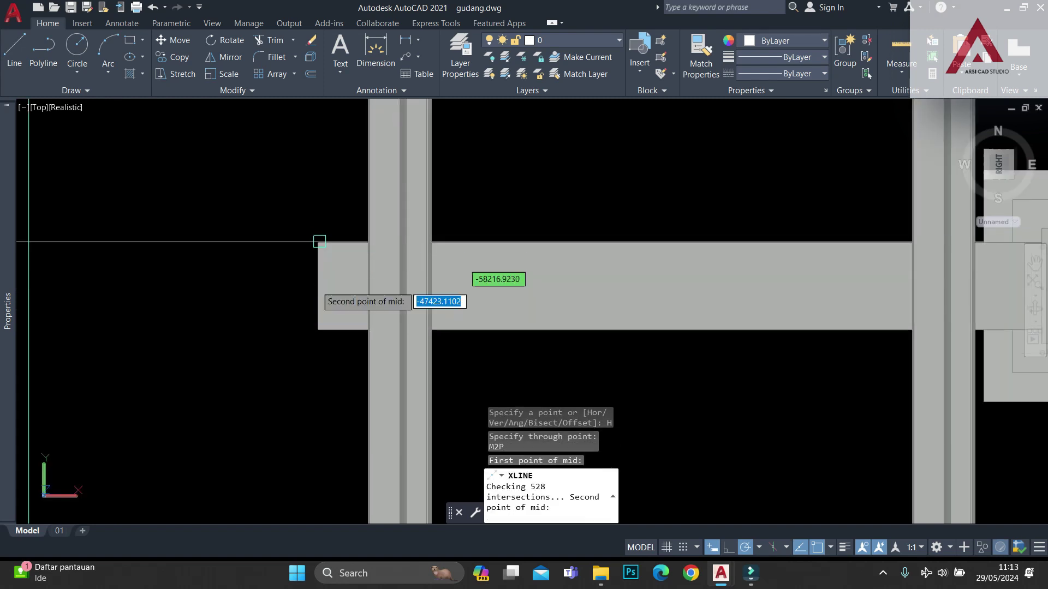
left_click(318, 330)
scroll(397, 262, "down", 2)
scroll(414, 254, "down", 1)
key("Escape")
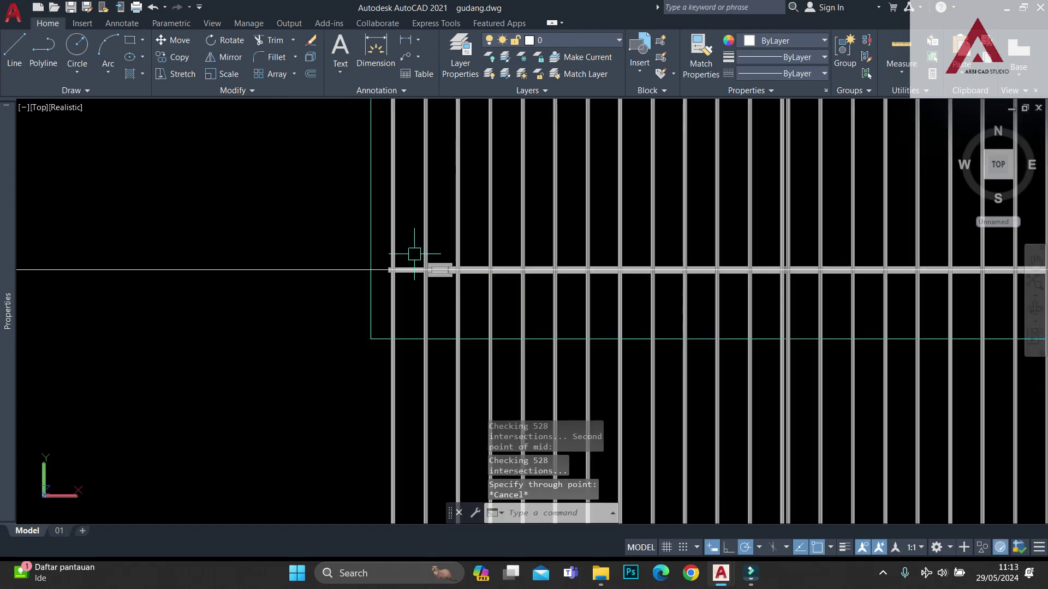
Offset the horizontal guide line 1500 downward
type("o")
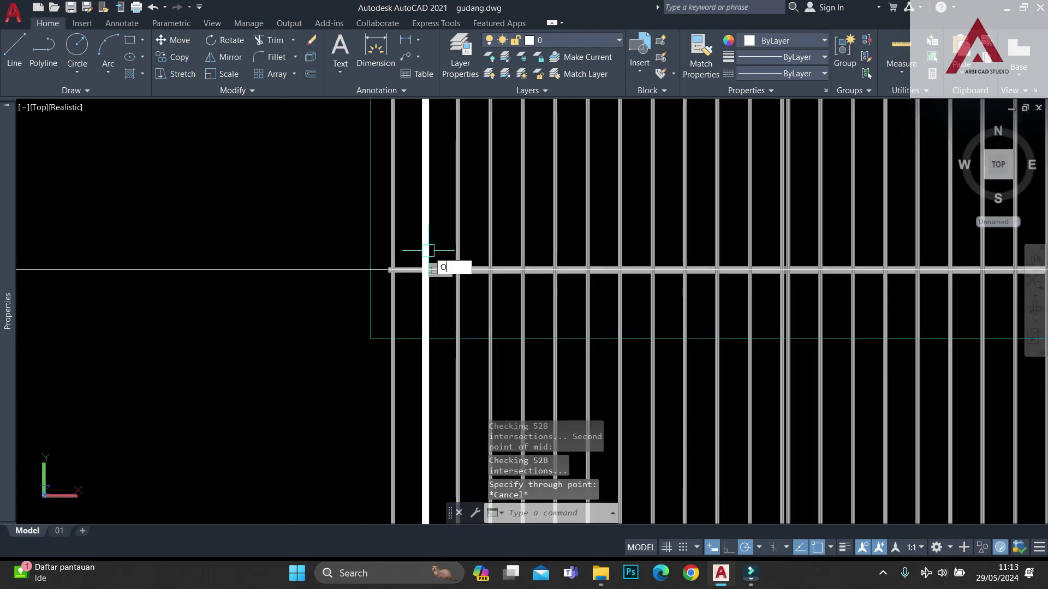
key("Return")
type("1500")
key("Return")
left_click(339, 269)
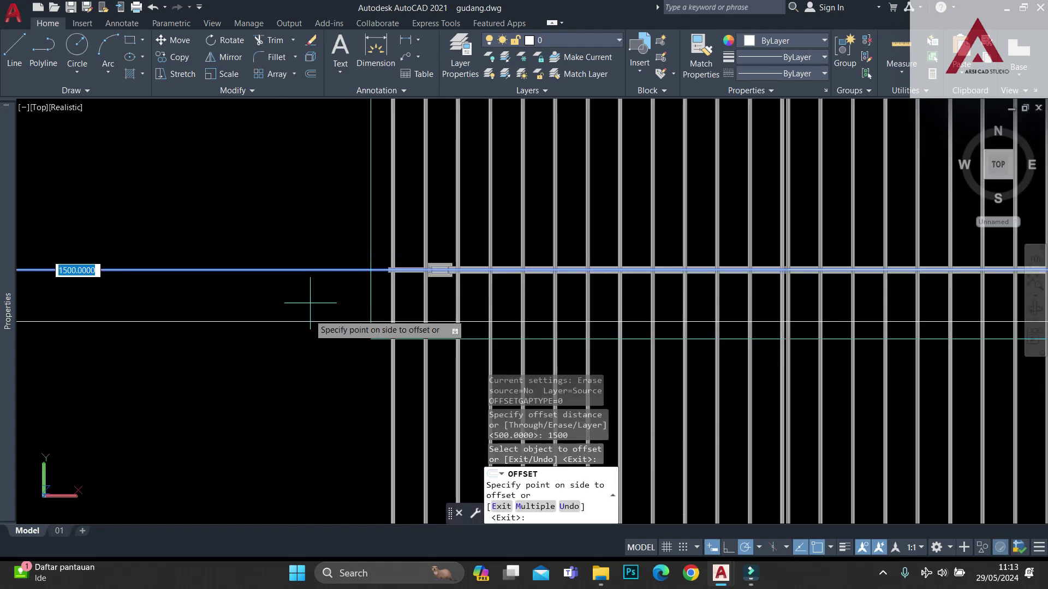
left_click(306, 308)
key("Escape")
Start and cancel trim, slice and a 100 offset without changes
type("tr")
key("Return")
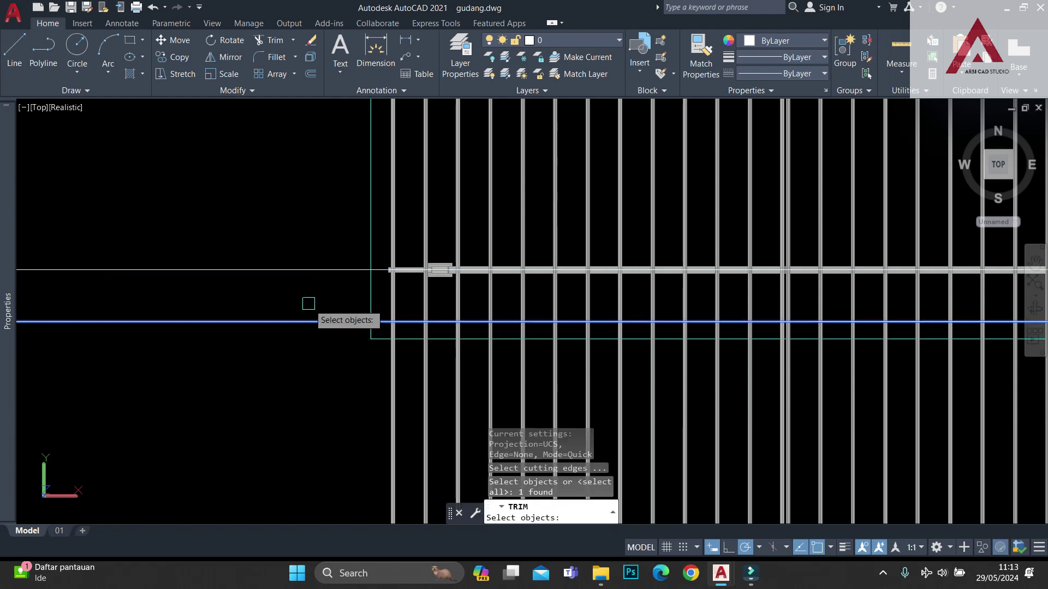
scroll(306, 304, "down", 2)
key("Escape")
type("sl")
key("Return")
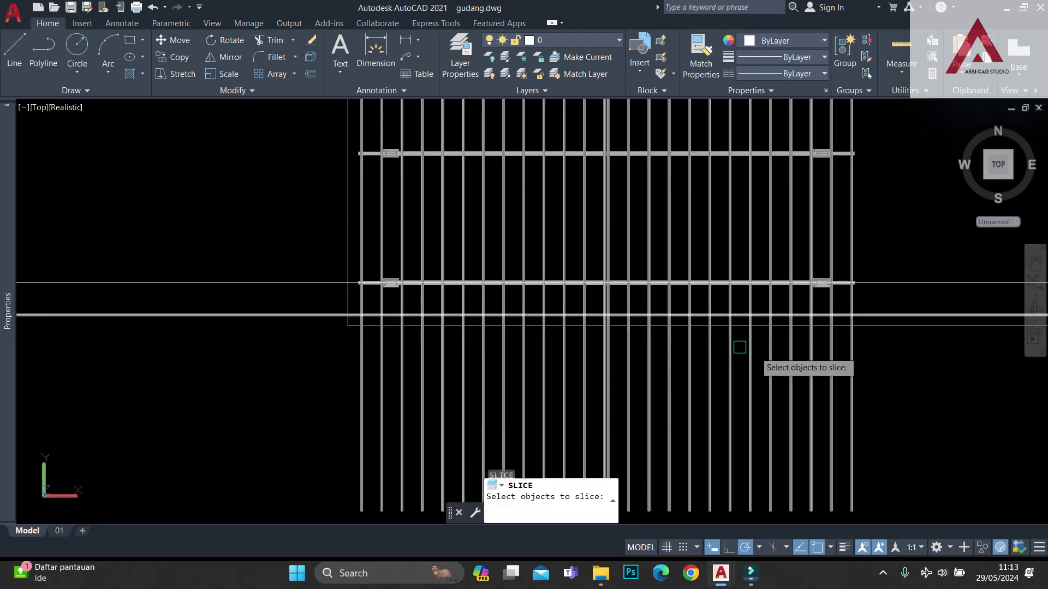
key("Escape")
type("o")
key("Return")
type("100")
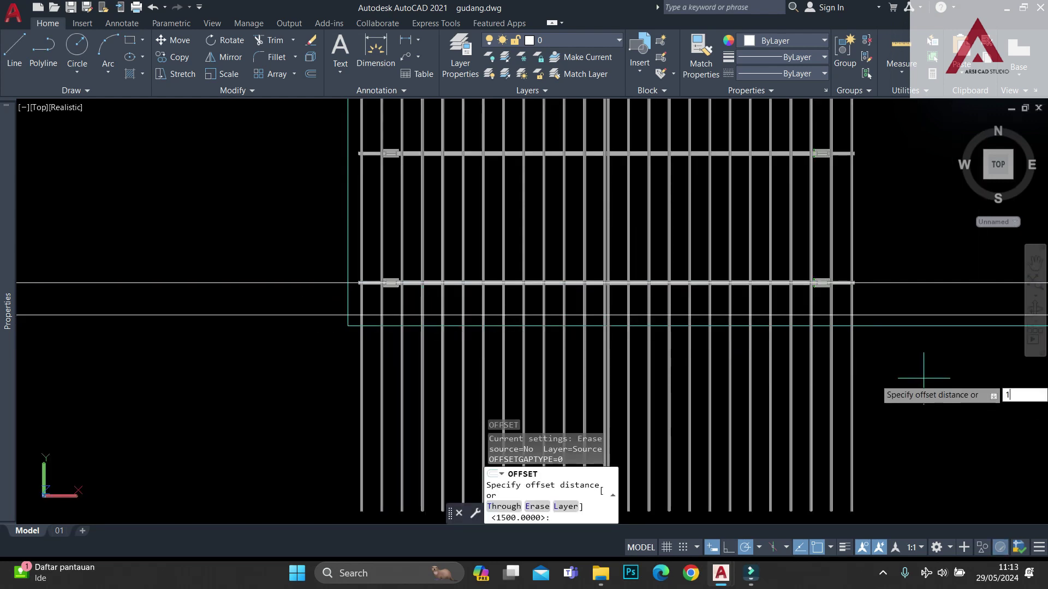
key("Return")
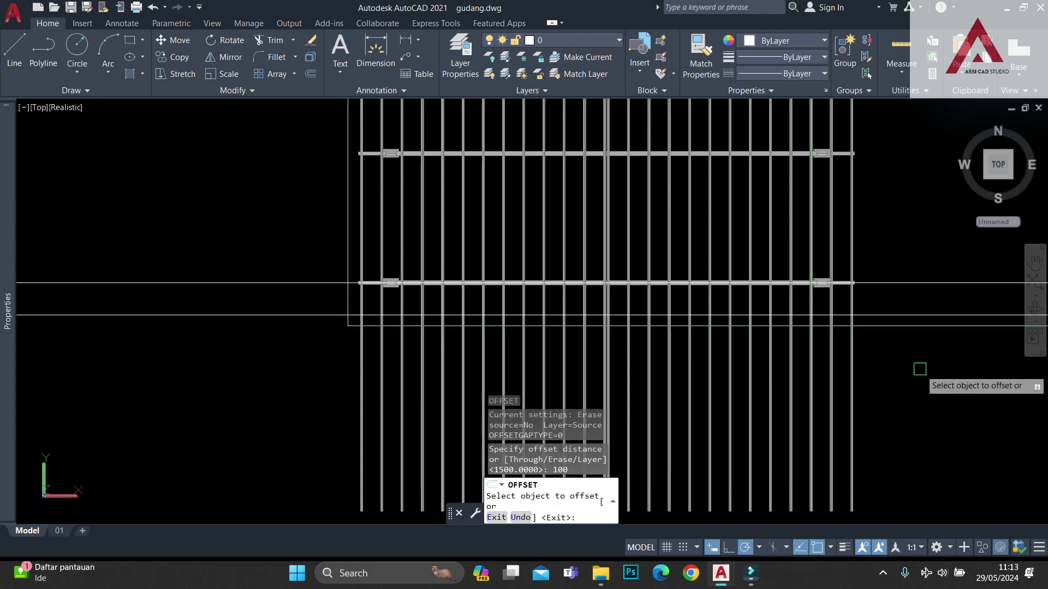
key("Escape")
type("s")
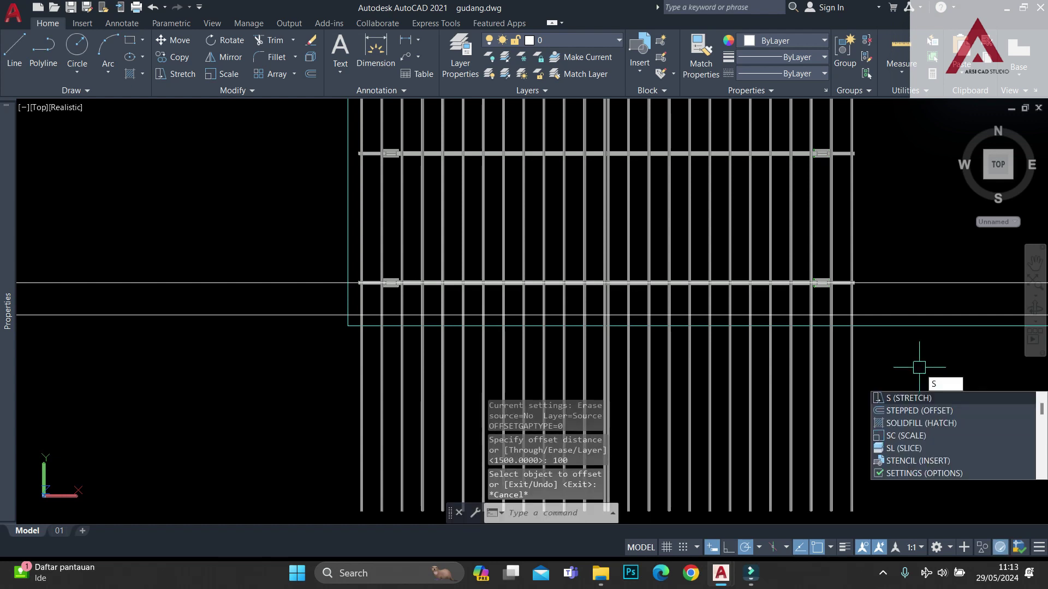
key("BackSpace")
Slice the 26 vertical bars along the lower guide line, keeping both sides
type("s")
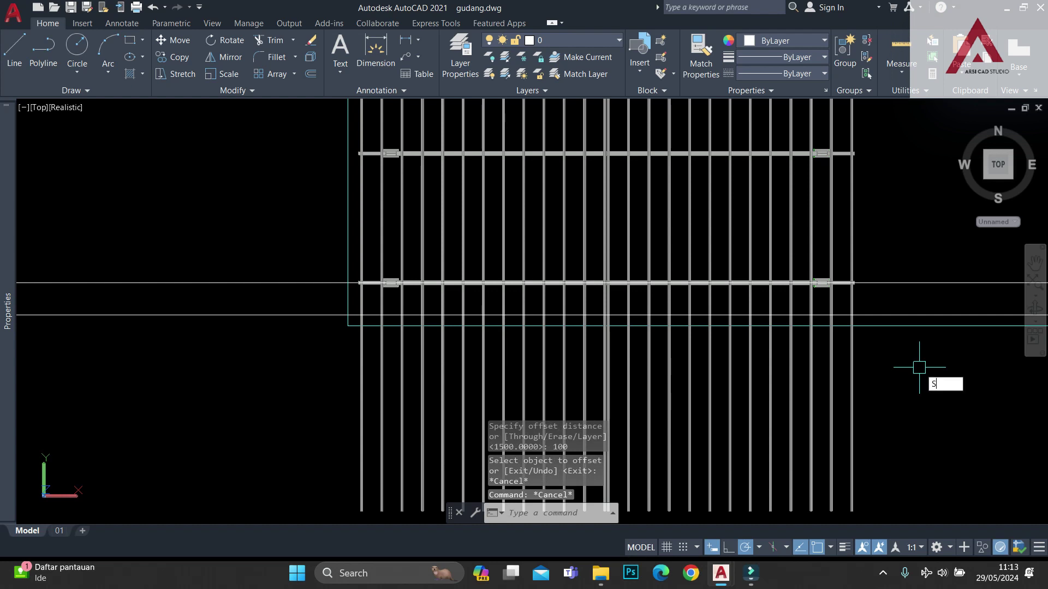
type("l")
key("Return")
left_click(869, 313)
left_click(304, 386)
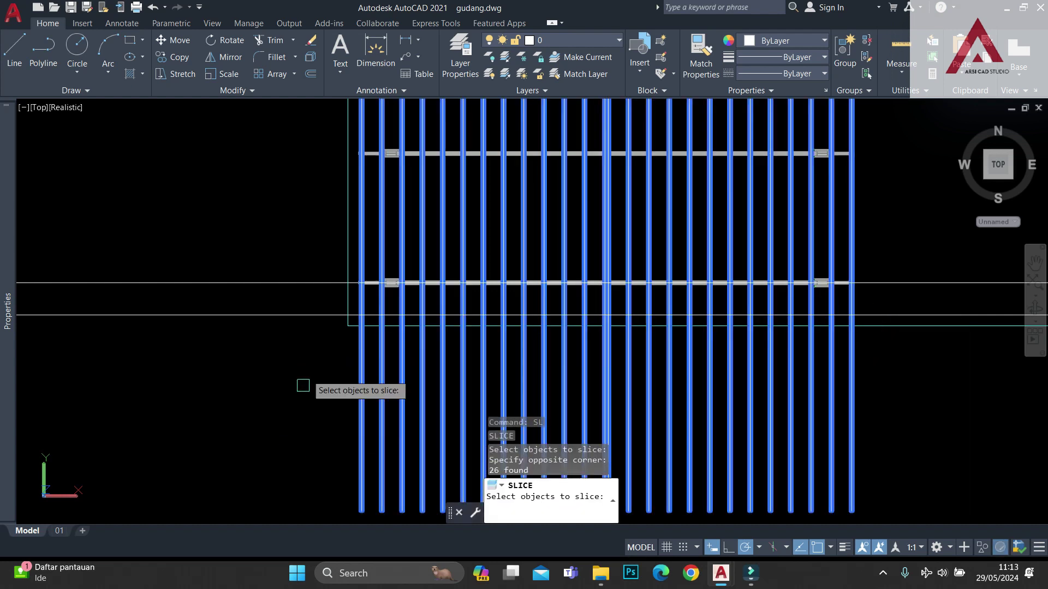
key("Return")
type("NEA")
key("Return")
left_click(292, 315)
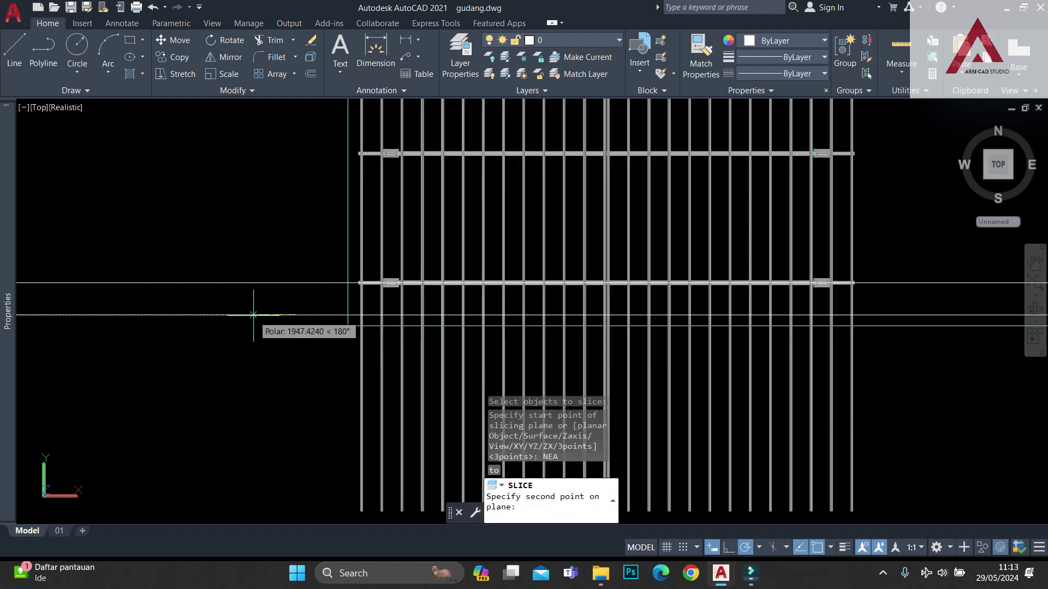
left_click(253, 315)
key("Return")
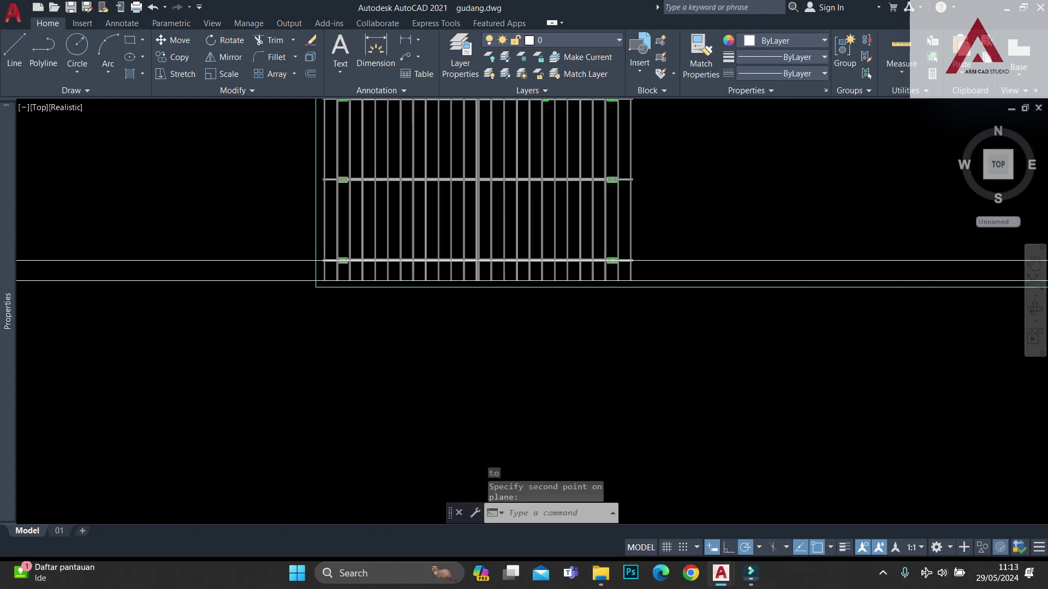
Begin selecting the horizontal guide lines across the drawing
scroll(357, 346, "down", 2)
left_click(271, 360)
scroll(259, 371, "down", 4)
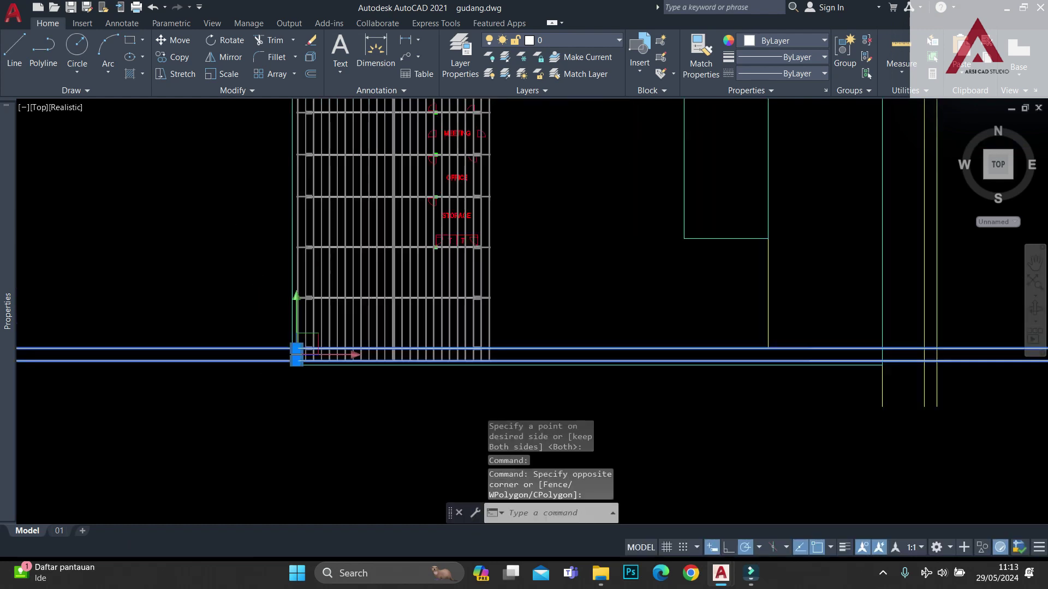
left_click(455, 207)
scroll(539, 264, "up", 1)
Cancel the block insertion and quick-save gudang.dwg
key("Return")
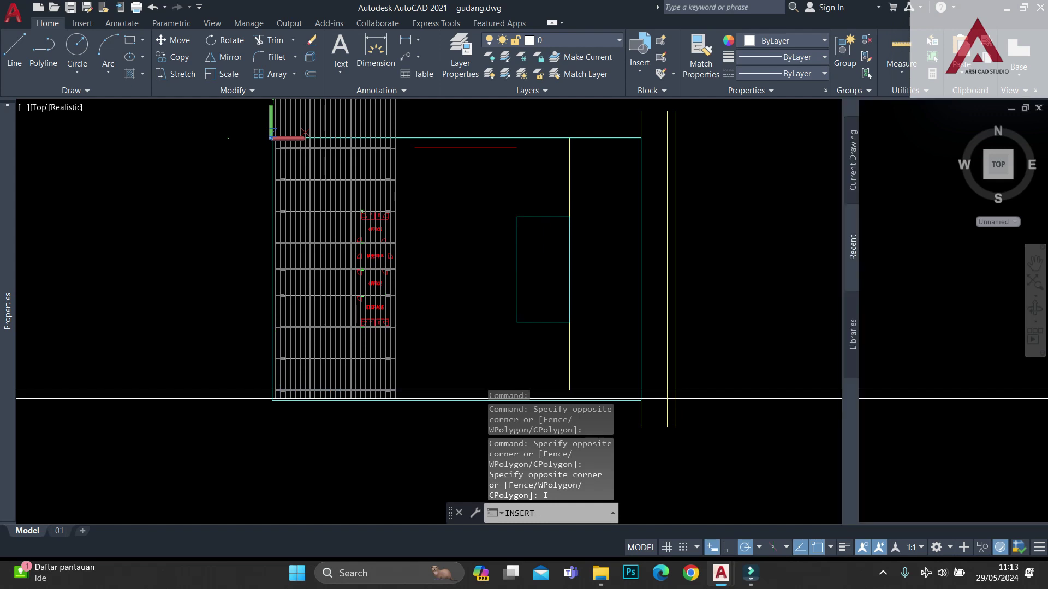
key("Escape")
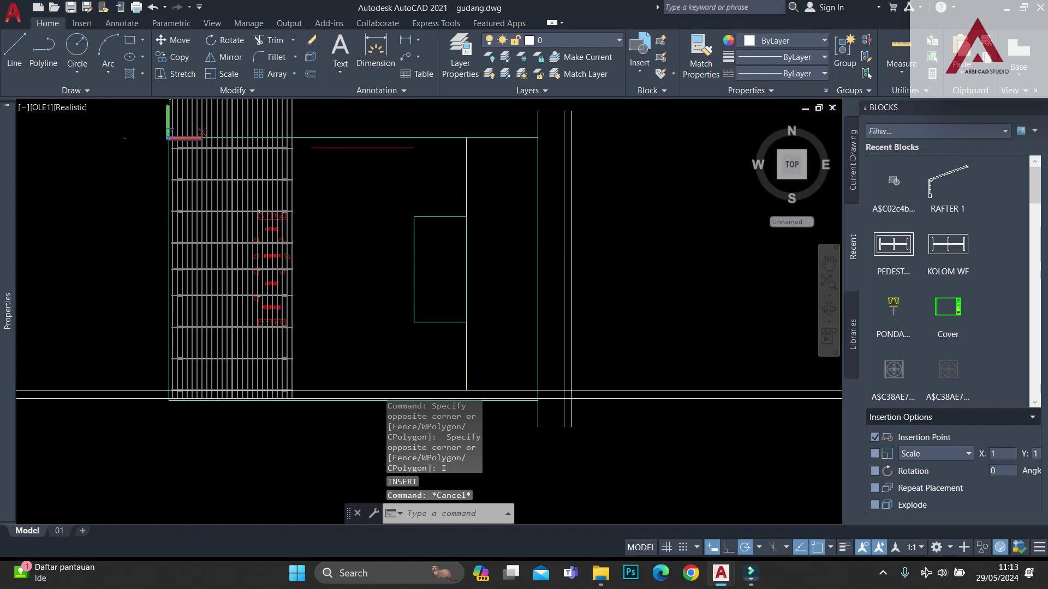
key("ctrl+s")
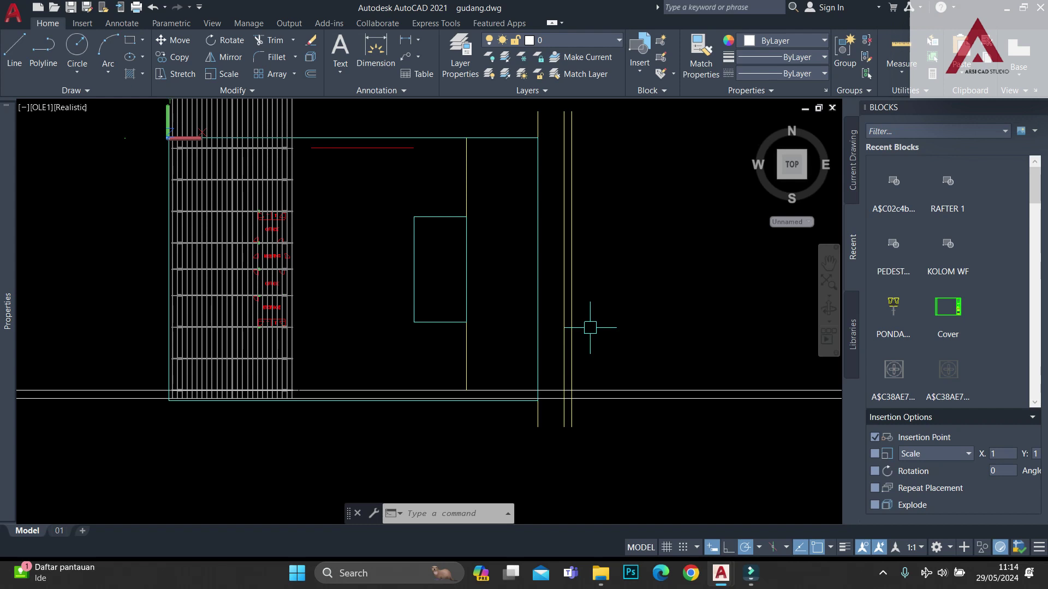
mouse_move(737, 151)
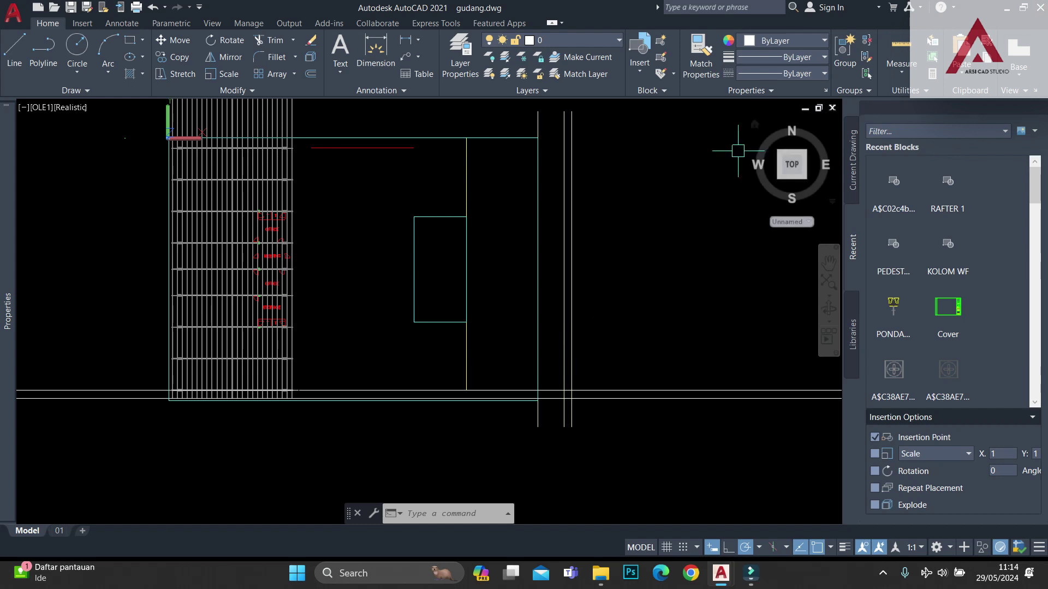
Close the Blocks palette and mirror both guide lines about a horizontal midpoint axis, keeping originals
left_click(1040, 106)
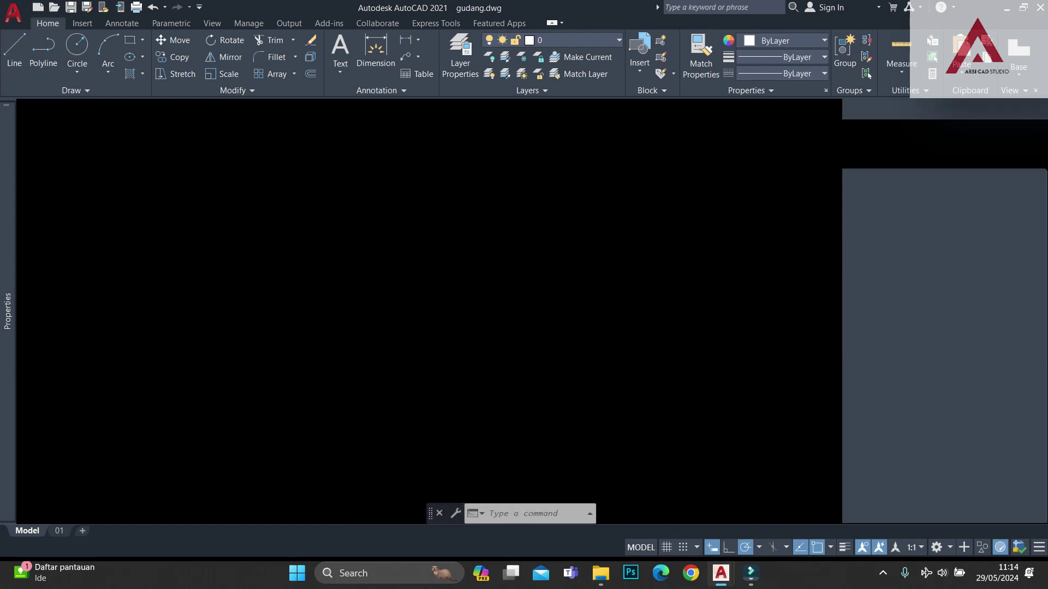
scroll(650, 306, "down", 2)
left_click(741, 346)
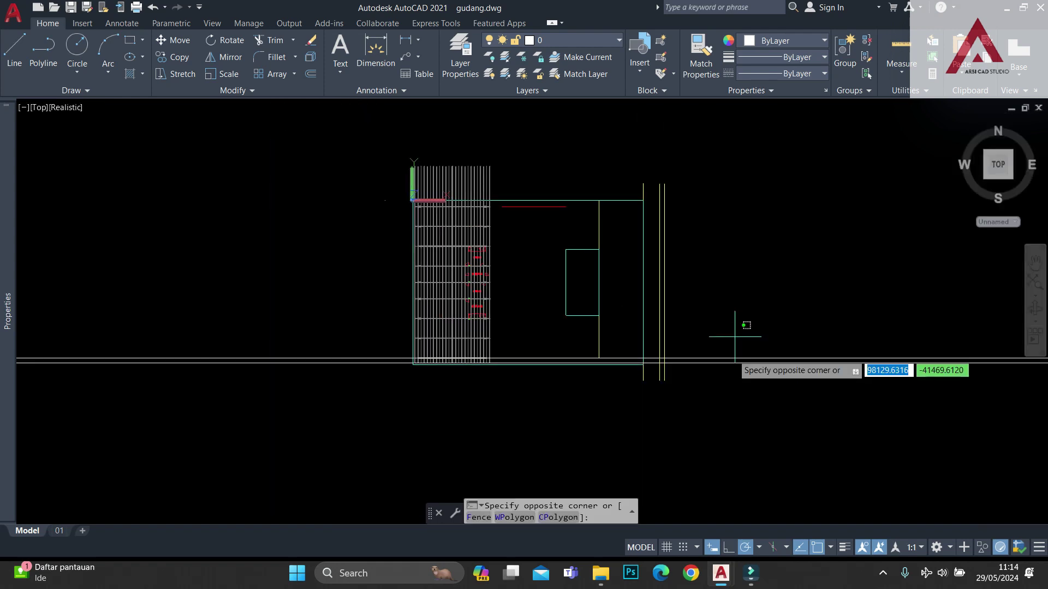
left_click(777, 320)
left_click(730, 394)
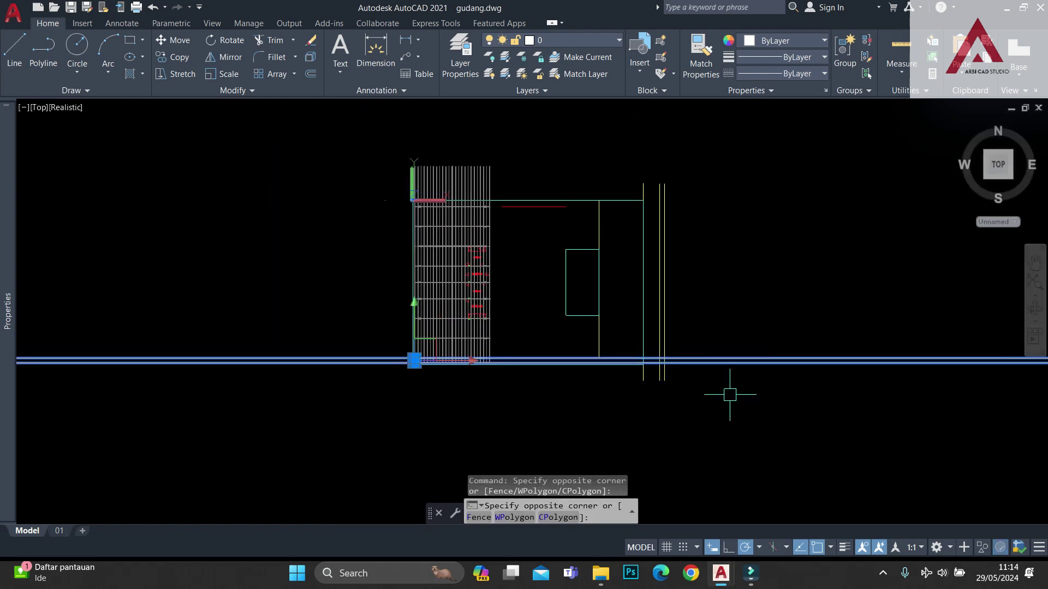
type("mi")
key("Return")
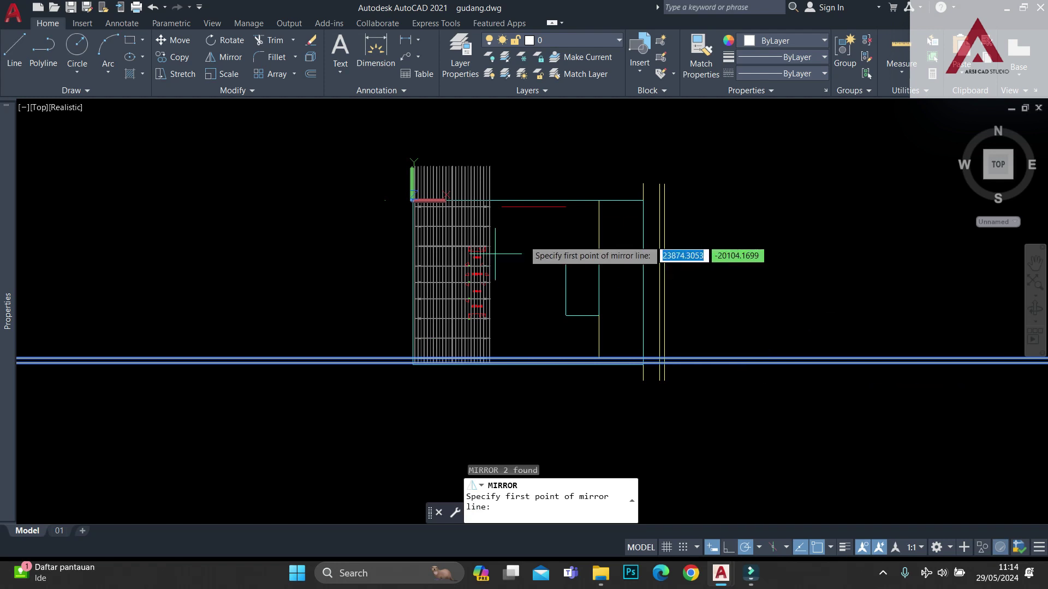
left_click(599, 281)
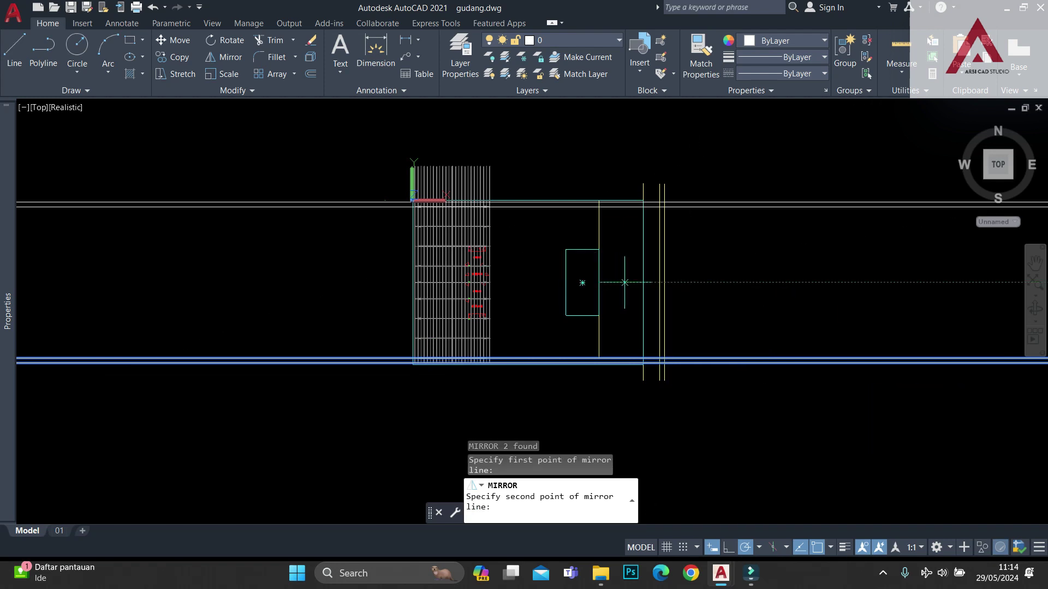
left_click(625, 279)
key("Return")
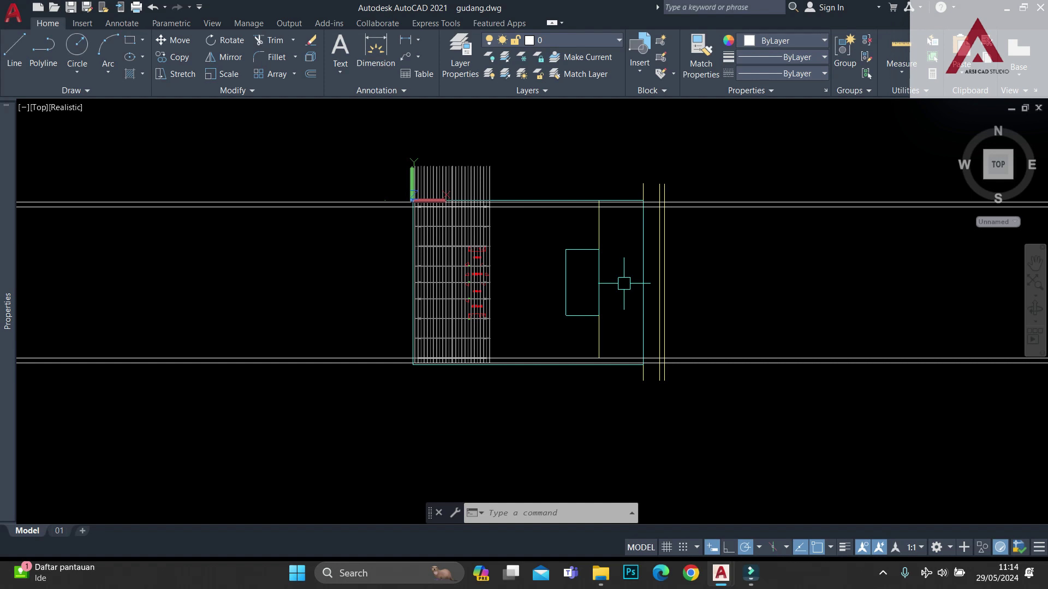
Begin slicing the purlins, then abort the misplaced slicing plane
type("slice")
key("Return")
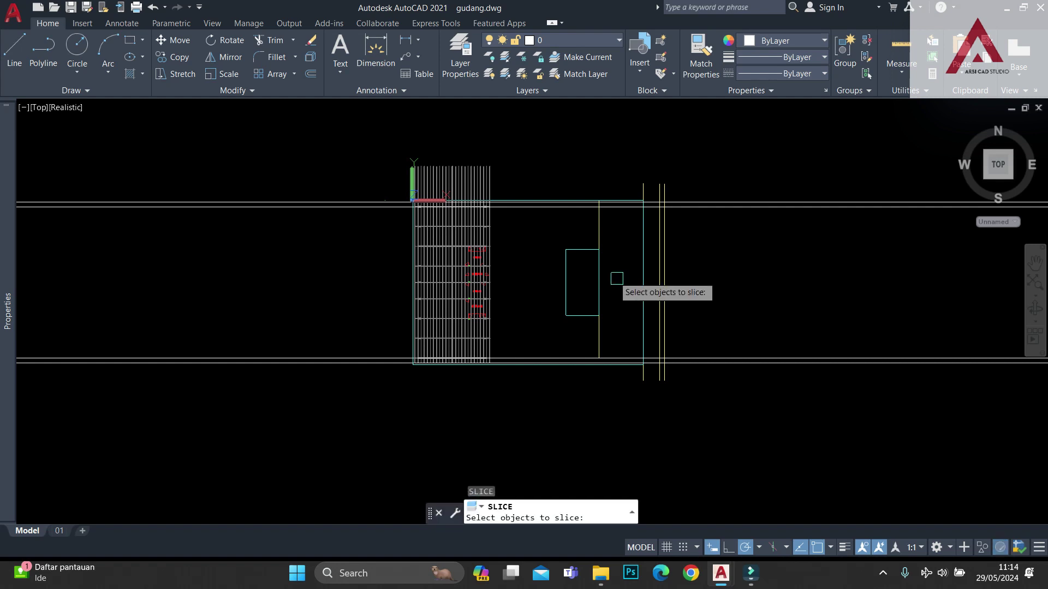
left_click(496, 170)
left_click(324, 200)
key("Return")
scroll(426, 194, "up", 3)
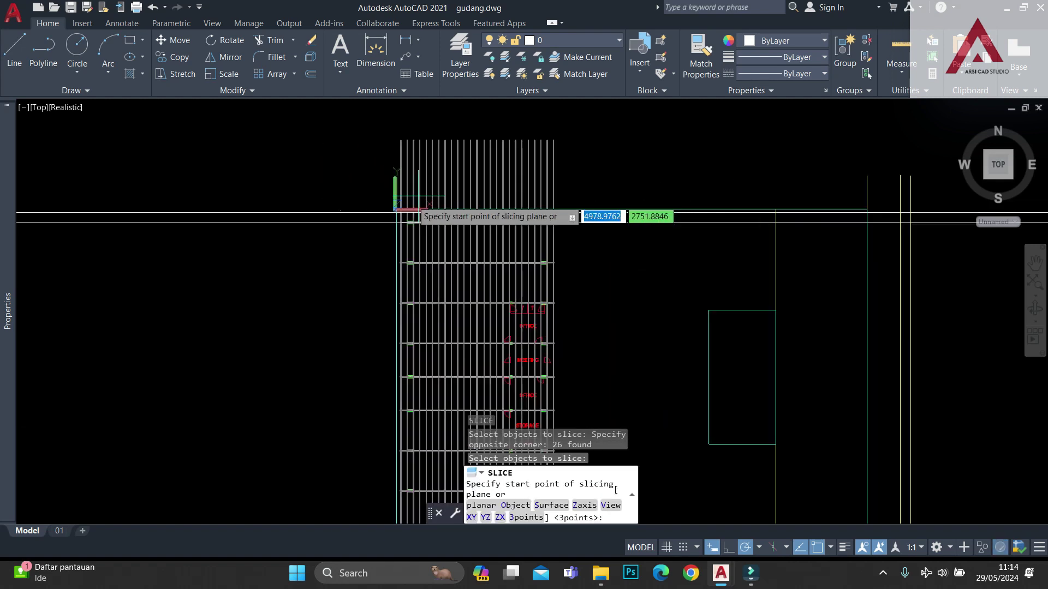
left_click(371, 222)
left_click(349, 230)
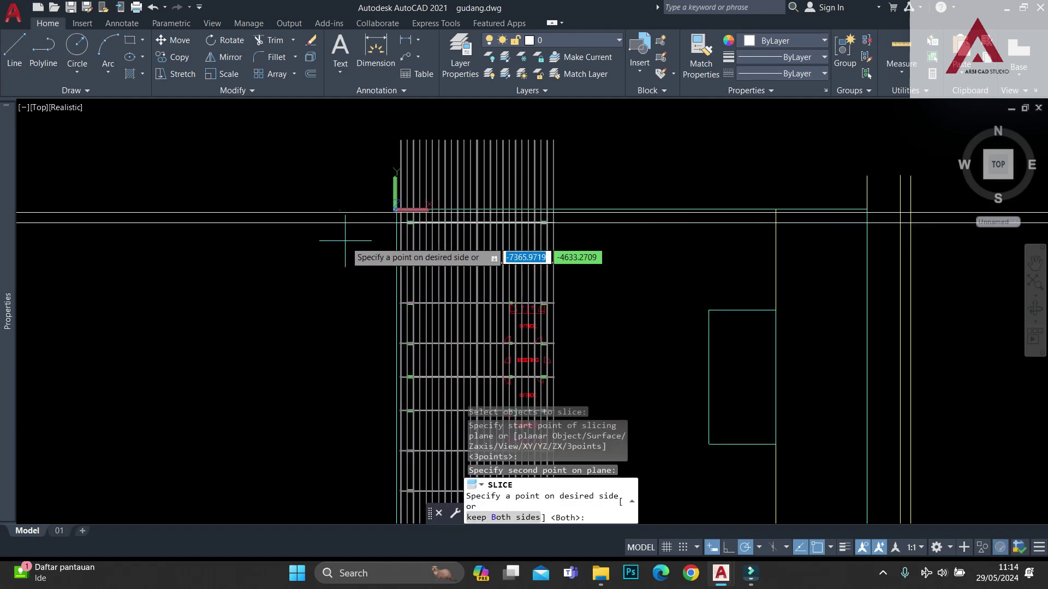
key("Escape")
Slice the 26 purlins along the guide line, keeping the part below it
type("SL")
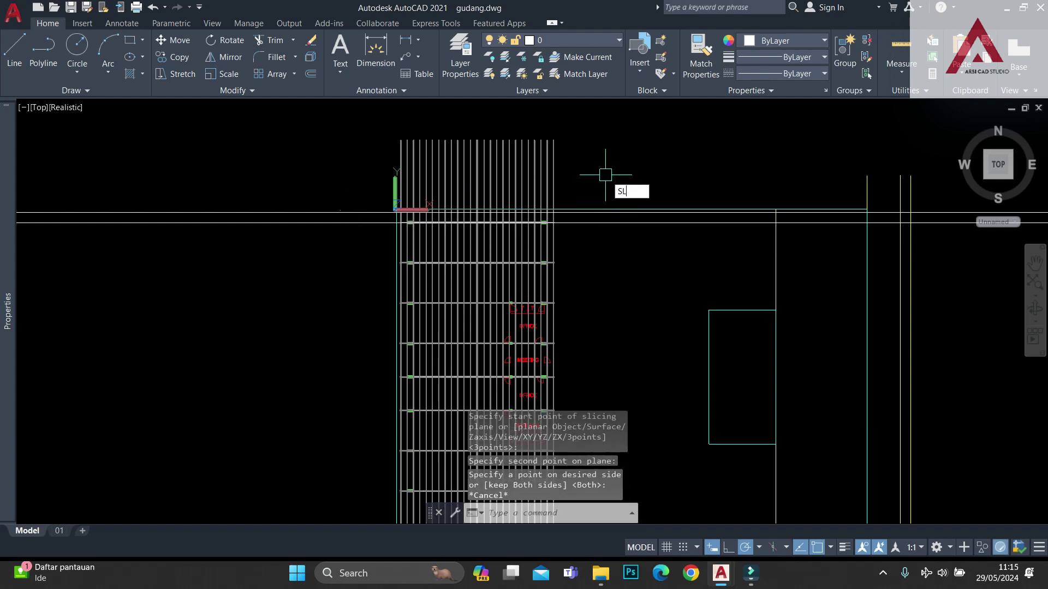
key("Return")
left_click(605, 139)
left_click(308, 477)
key("Return")
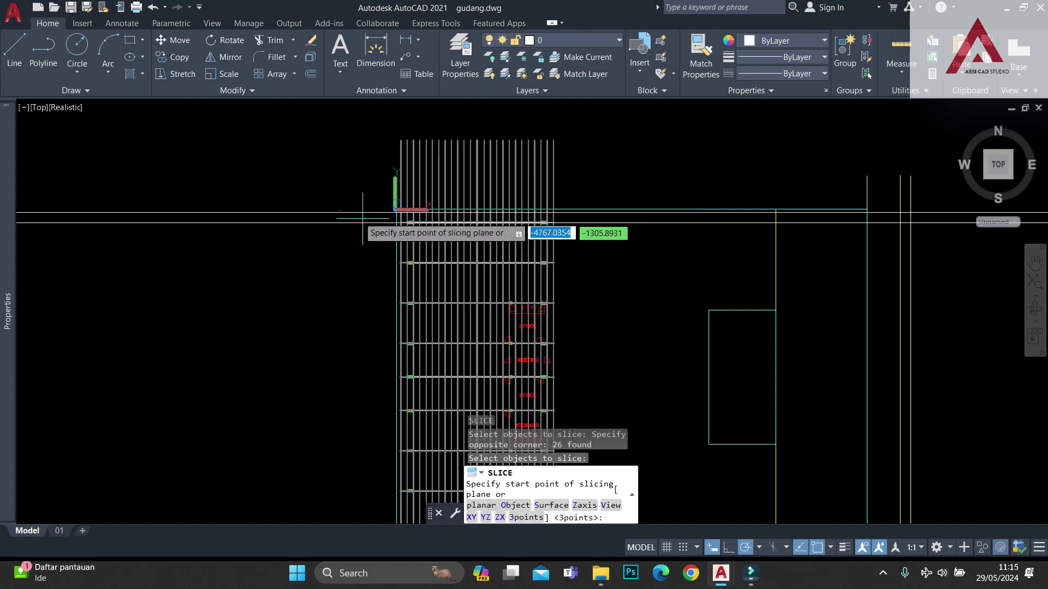
left_click(396, 212)
left_click(339, 221)
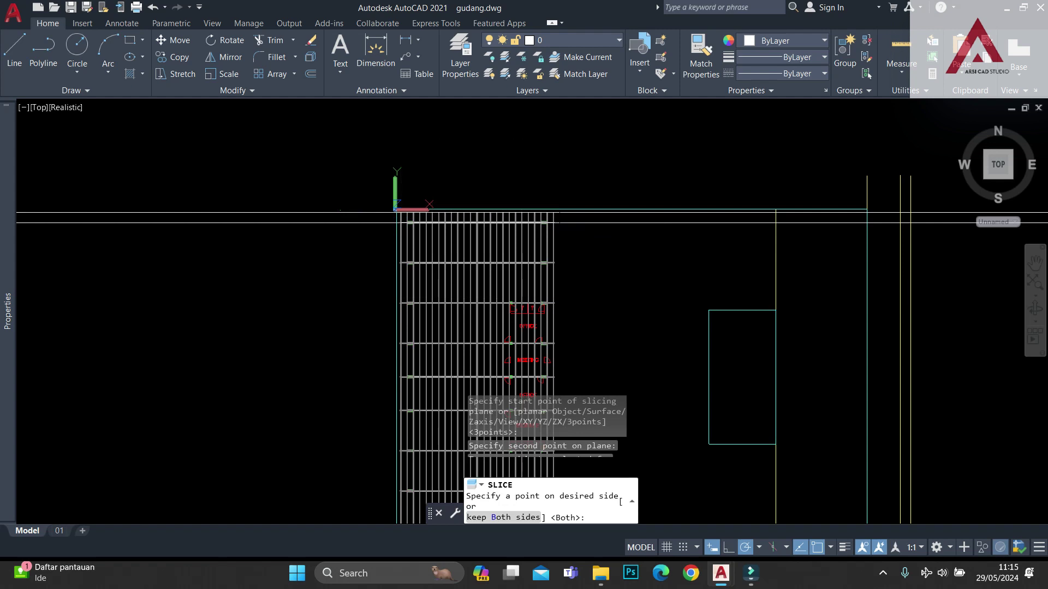
left_click(334, 273)
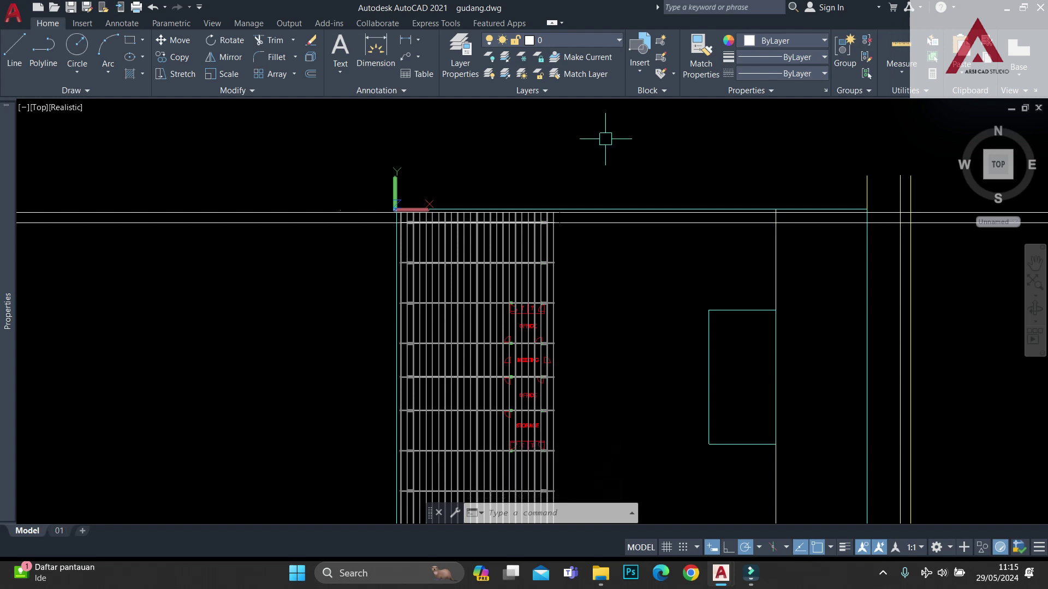
Window-select the two upper guide lines and erase them
left_click(351, 212)
left_click(332, 243)
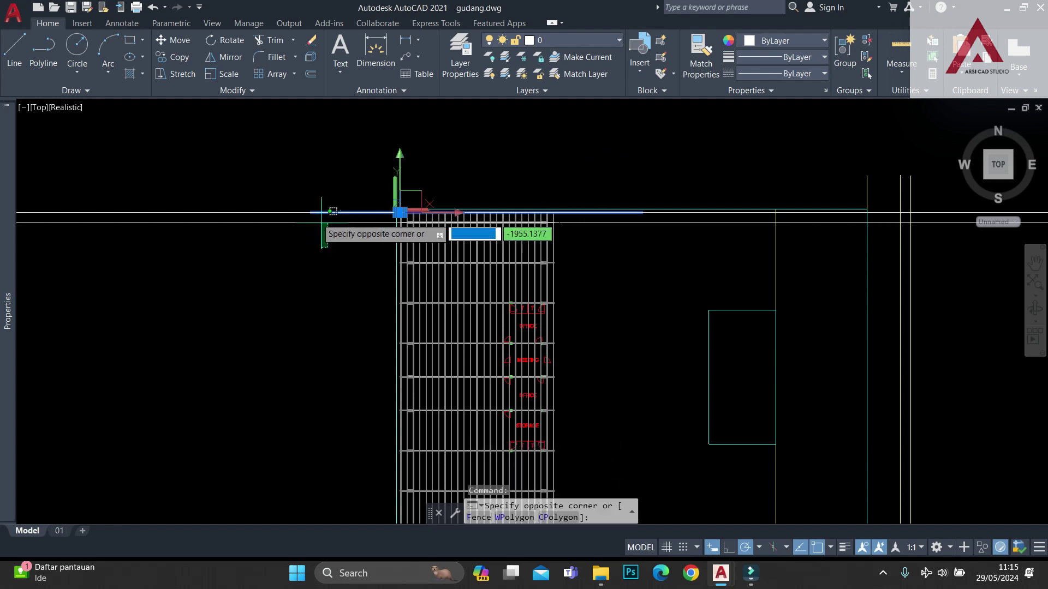
key("Escape")
key("Escape")
left_click(240, 236)
left_click(217, 198)
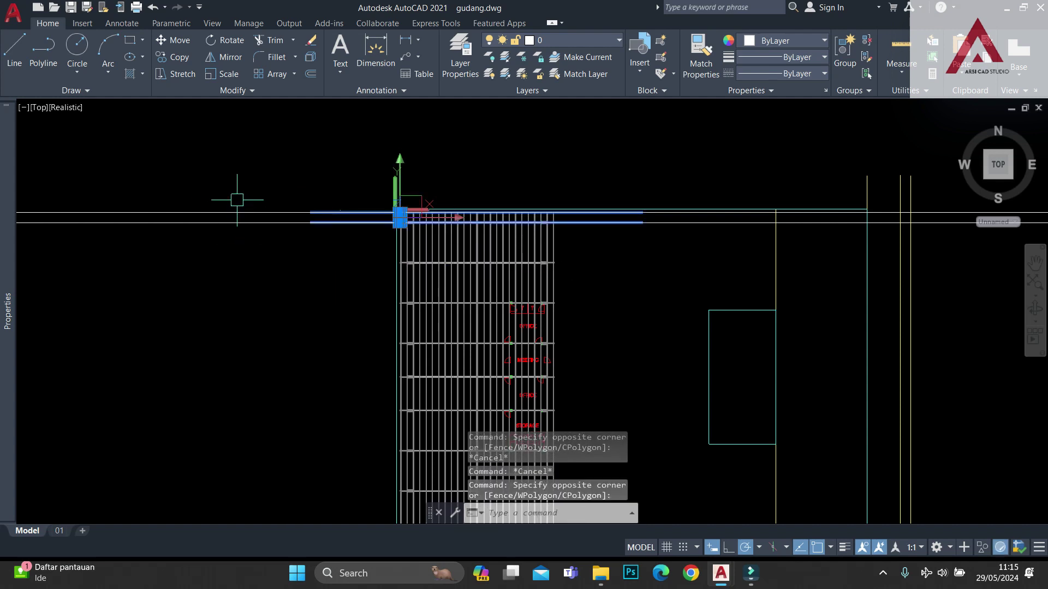
left_click(223, 195)
key("Escape")
key("Escape")
left_click(215, 188)
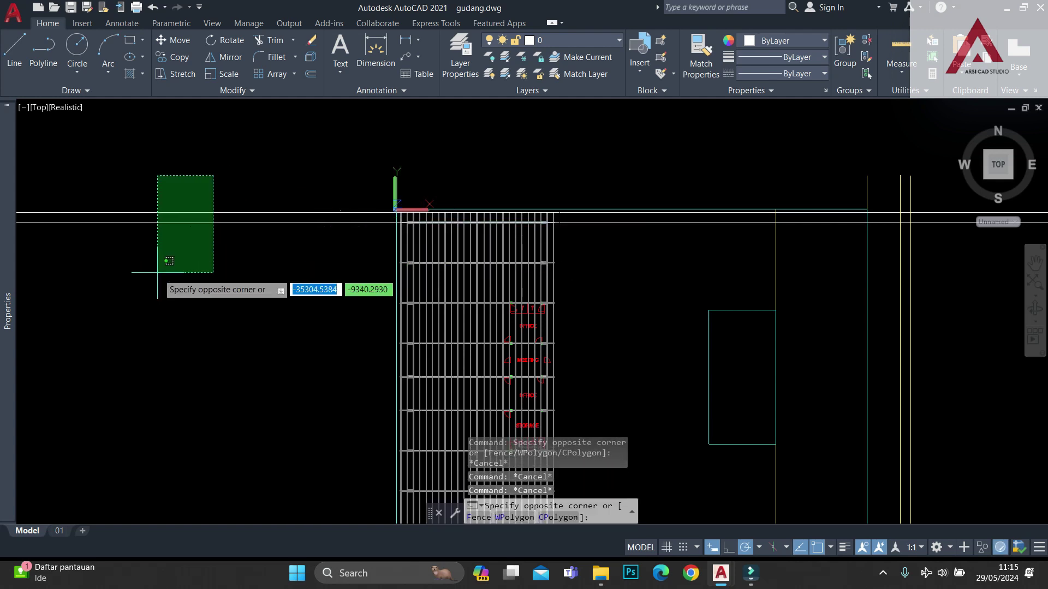
left_click(157, 273)
type("e")
key("Return")
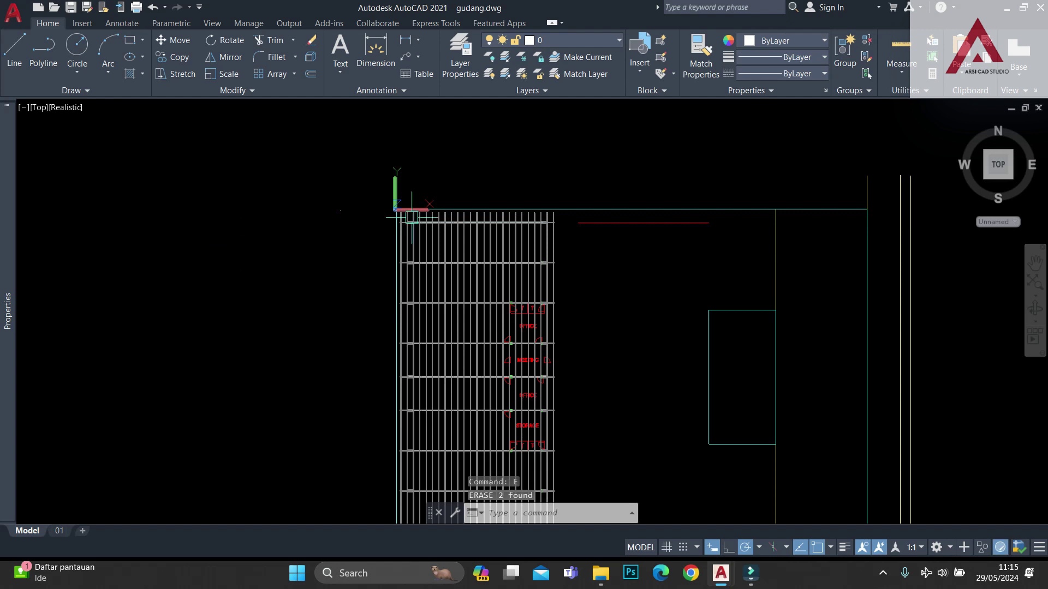
Window-select the two lower guide lines and delete them
scroll(564, 196, "up", 5)
scroll(561, 198, "down", 2)
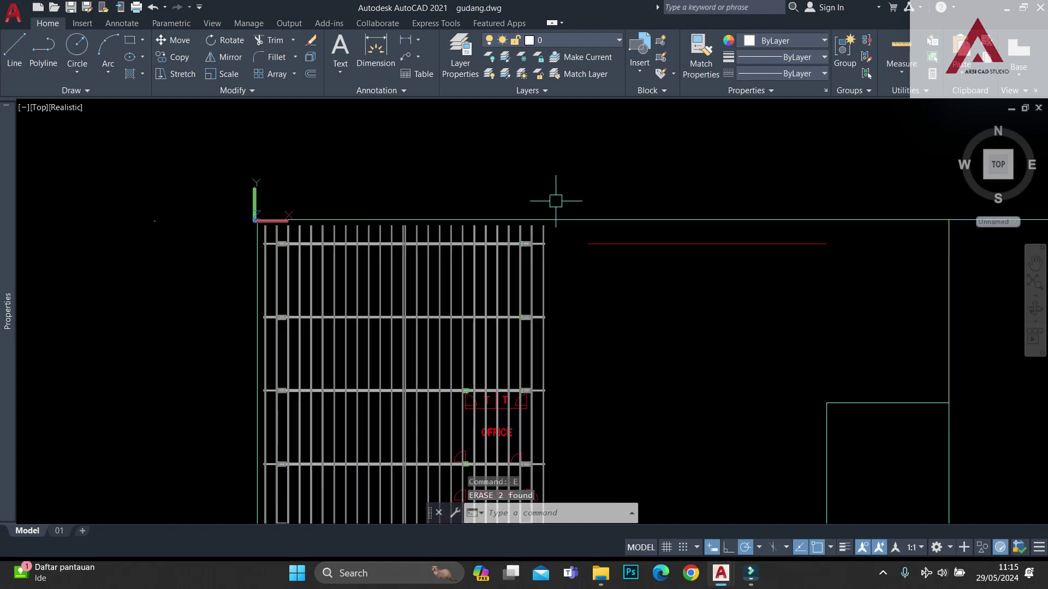
scroll(567, 198, "down", 4)
left_click(234, 362)
left_click(199, 446)
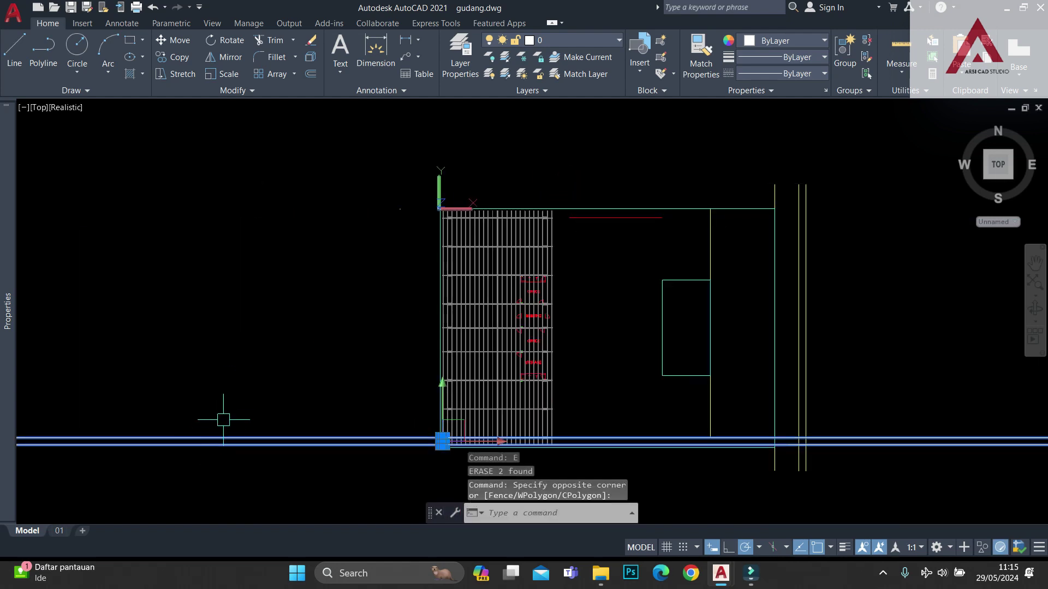
key("Delete")
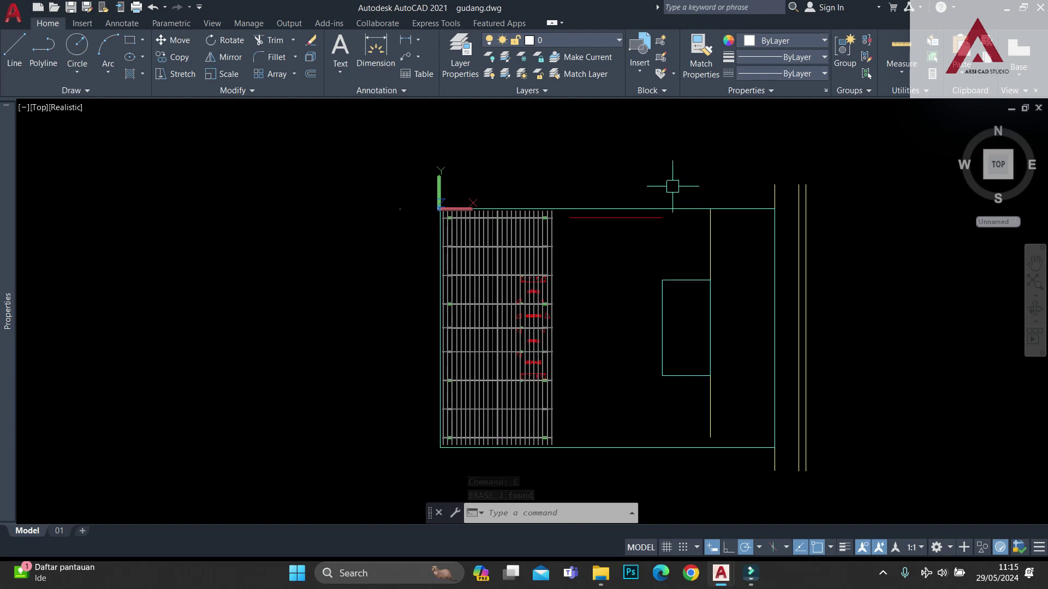
scroll(544, 203, "up", 2)
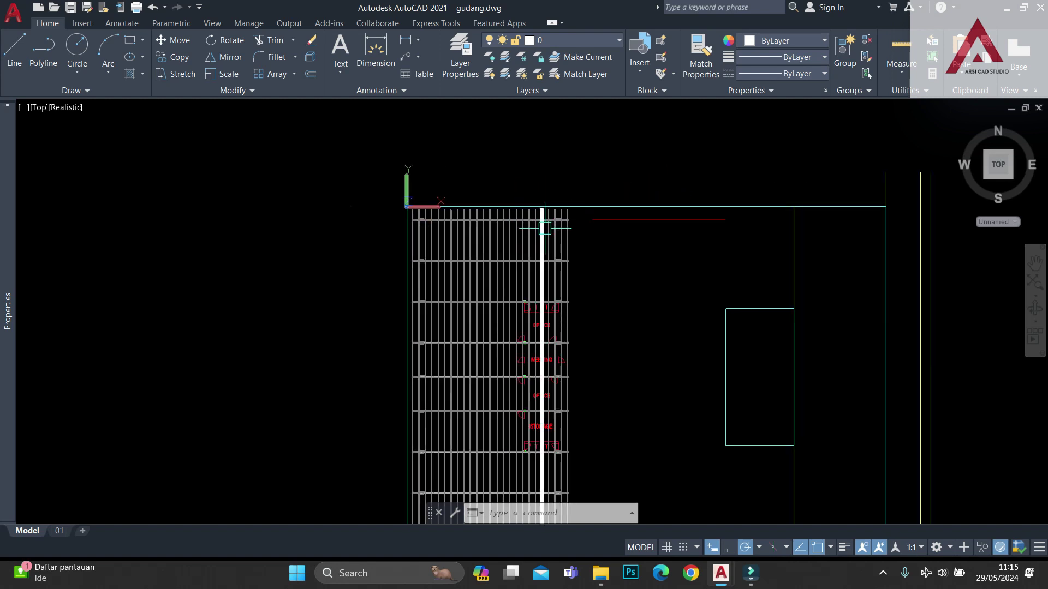
scroll(544, 231, "down", 2)
Set the view to the SW Isometric preset via the View Manager
type("v")
key("Return")
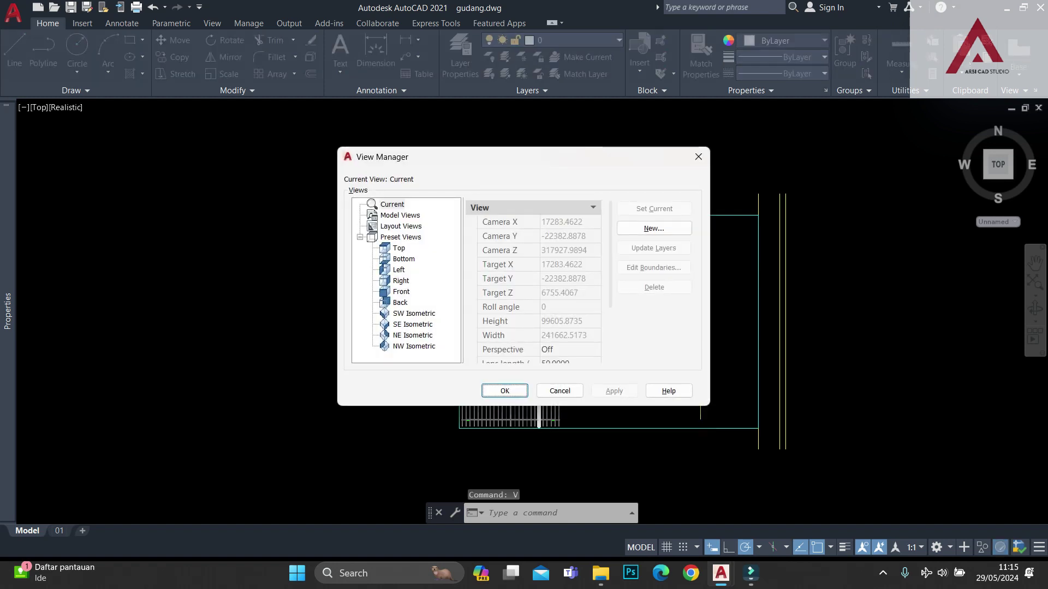
left_click(413, 313)
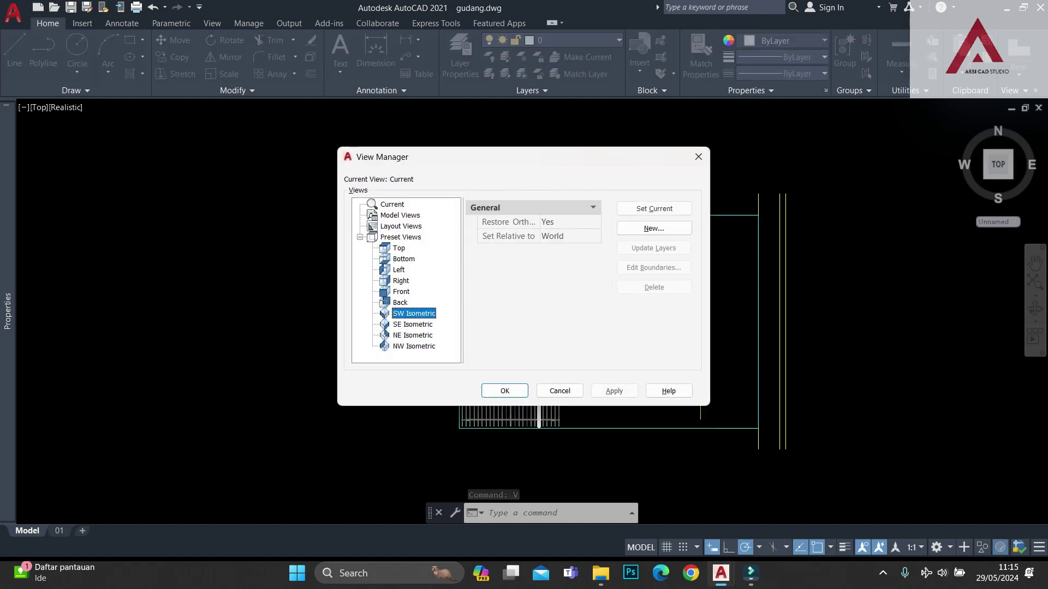
left_click(504, 391)
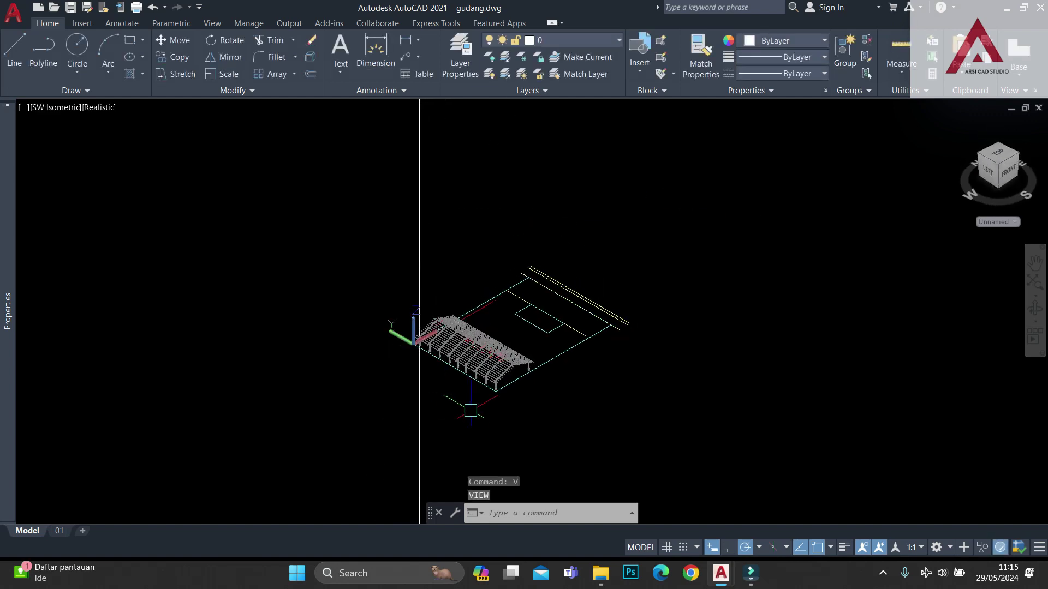
Delete the leftover vertical guide line
left_click(471, 417)
left_click(386, 417)
key("Delete")
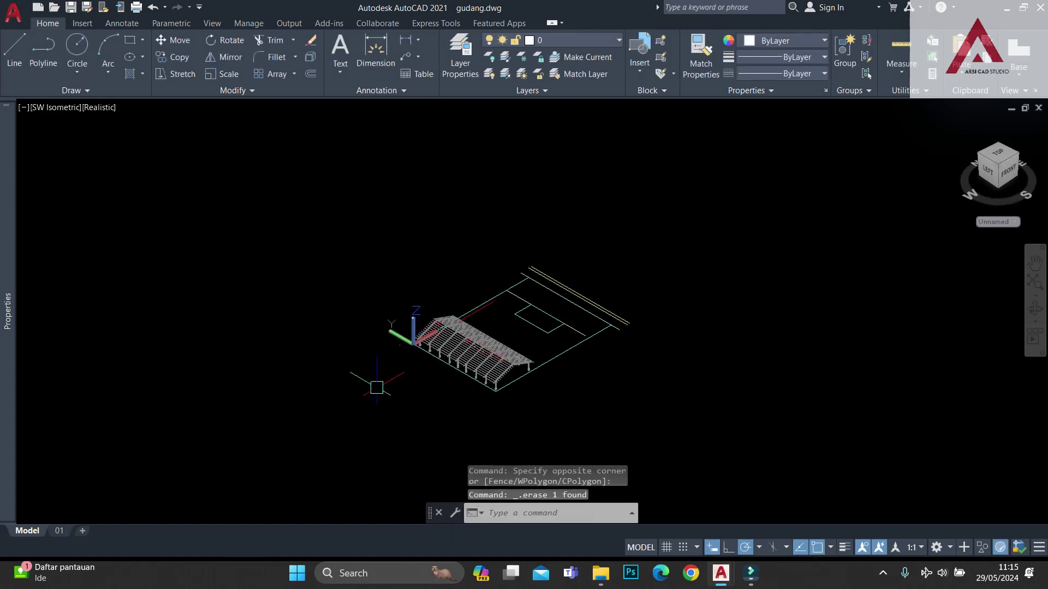
scroll(448, 392, "up", 3)
scroll(573, 373, "up", 3)
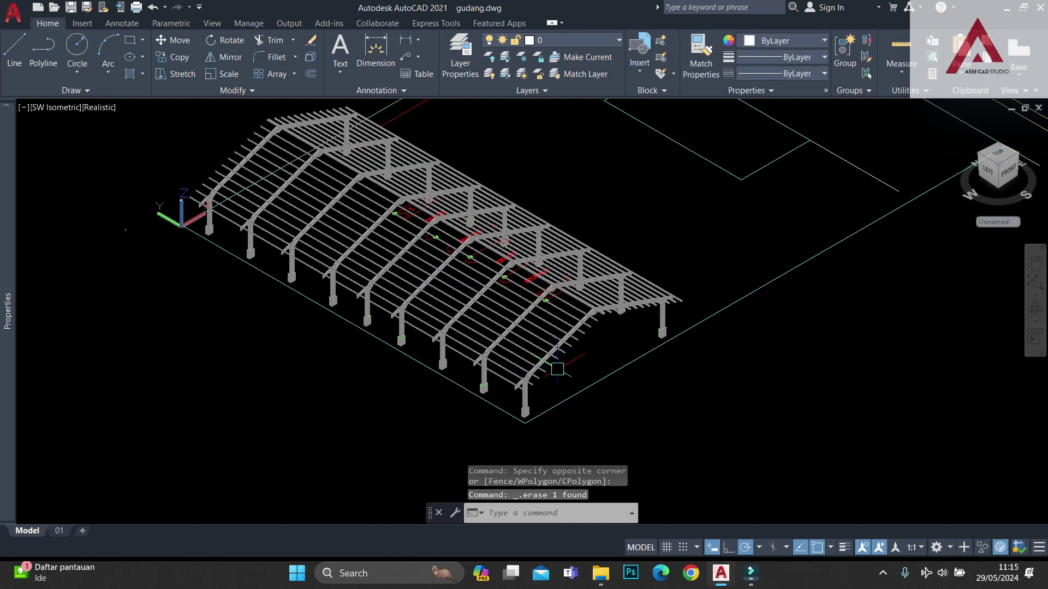
scroll(634, 385, "up", 2)
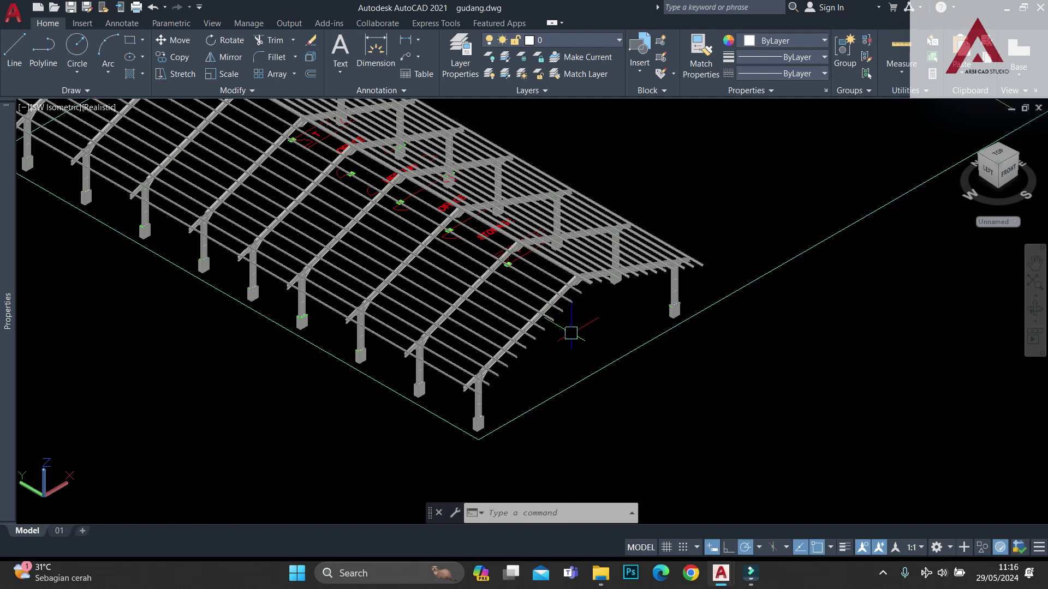
Zoom around to inspect the shaded 3D warehouse frame
scroll(541, 330, "down", 3)
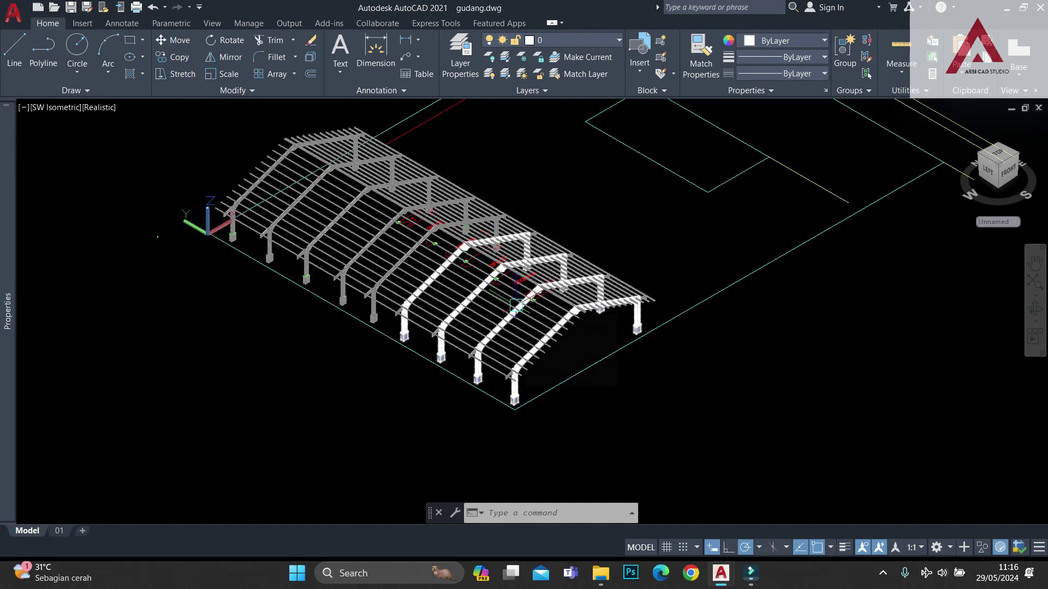
scroll(563, 368, "up", 3)
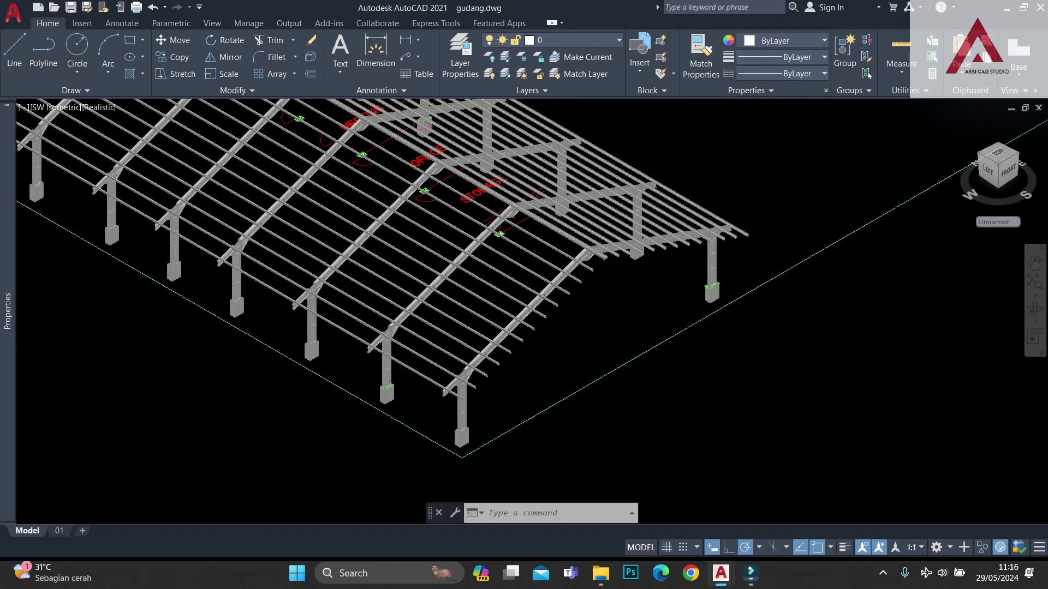
scroll(562, 367, "down", 3)
scroll(562, 367, "down", 3)
scroll(457, 315, "up", 2)
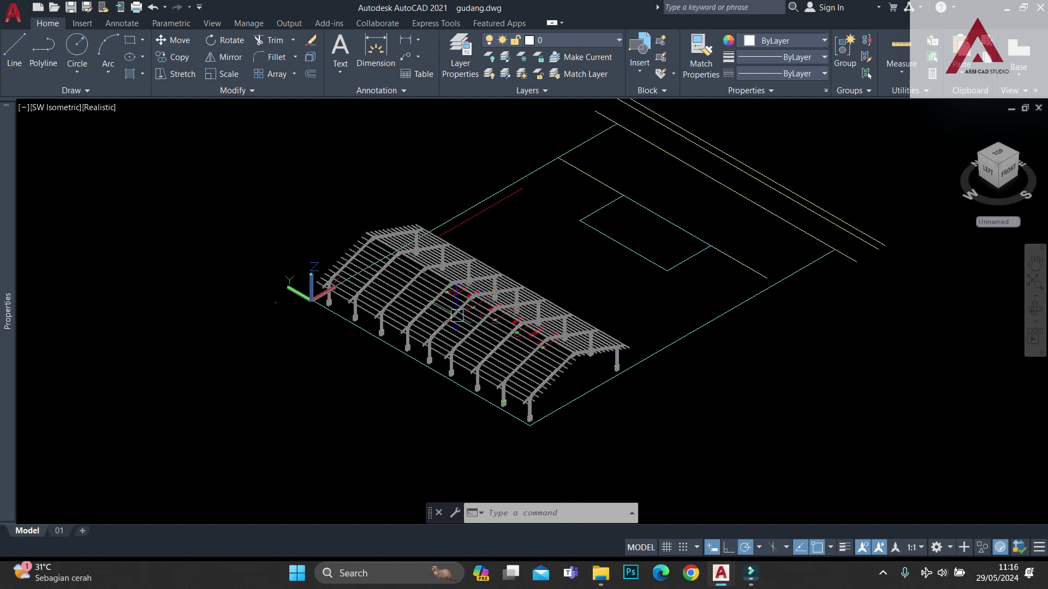
scroll(457, 316, "up", 2)
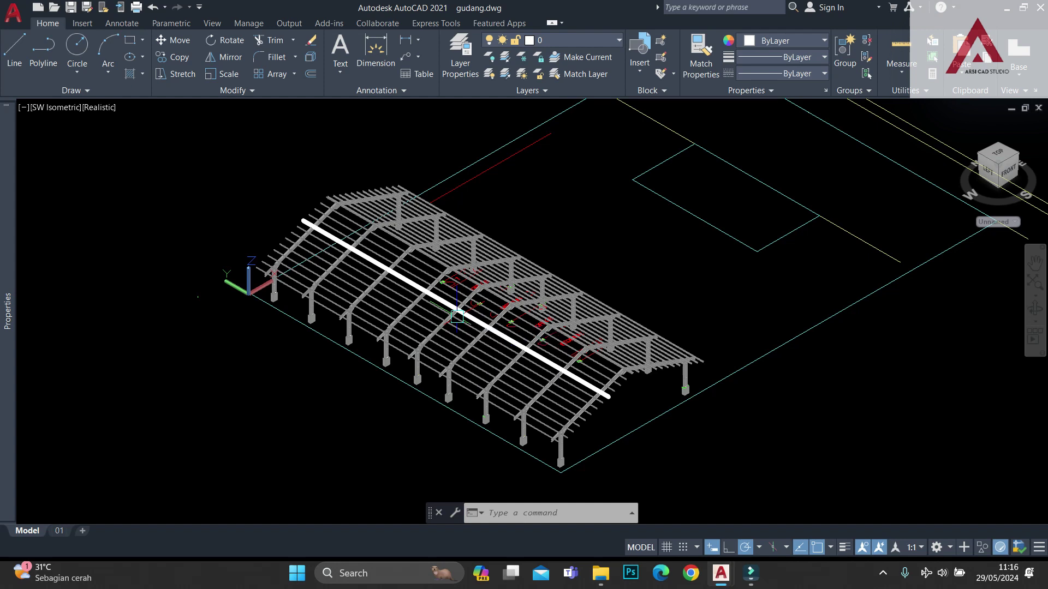
left_click_drag(457, 316, 491, 237)
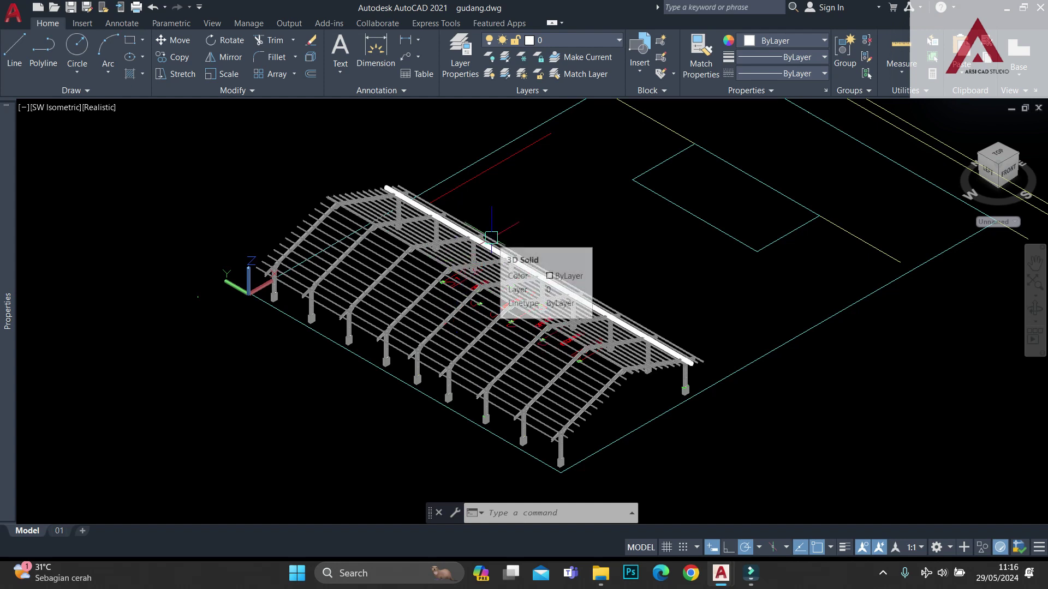
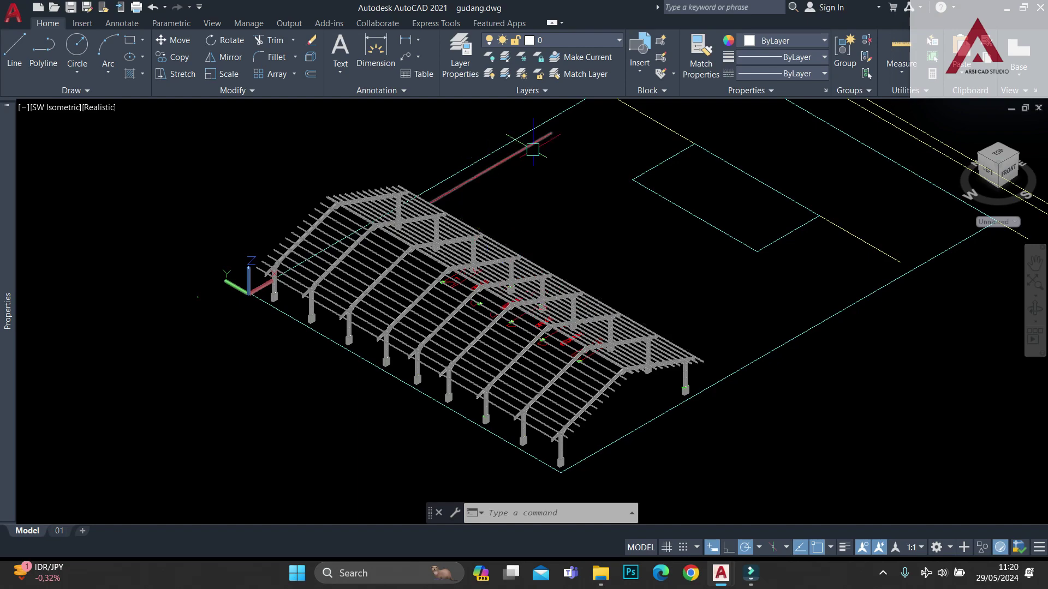
Orbit the warehouse to a lower angle and select the four-end-frame array
scroll(649, 365, "up", 4)
scroll(648, 366, "up", 2)
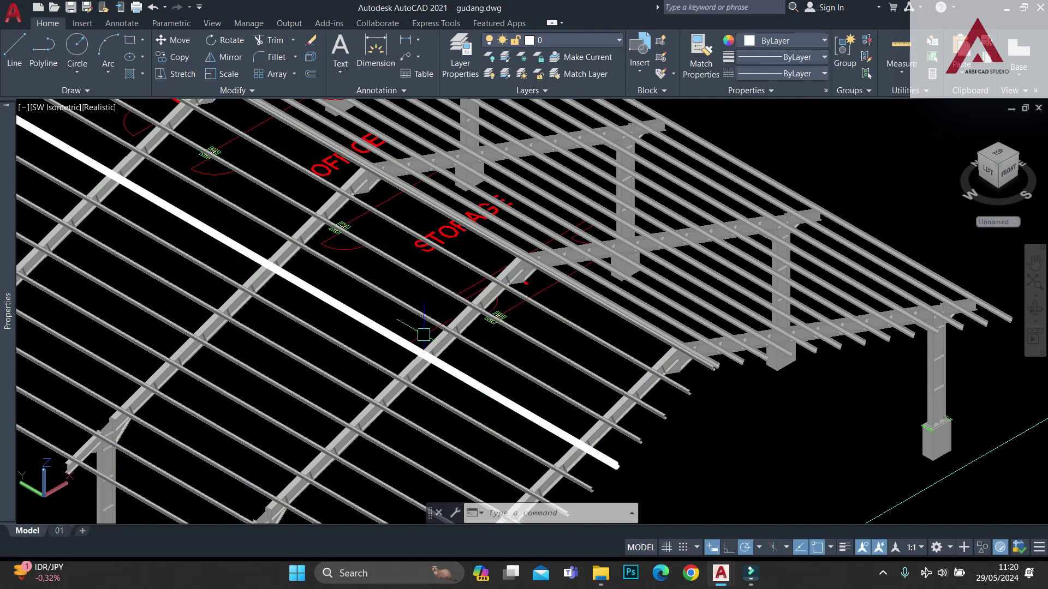
scroll(549, 306, "down", 5)
scroll(462, 377, "up", 5)
scroll(463, 377, "down", 3)
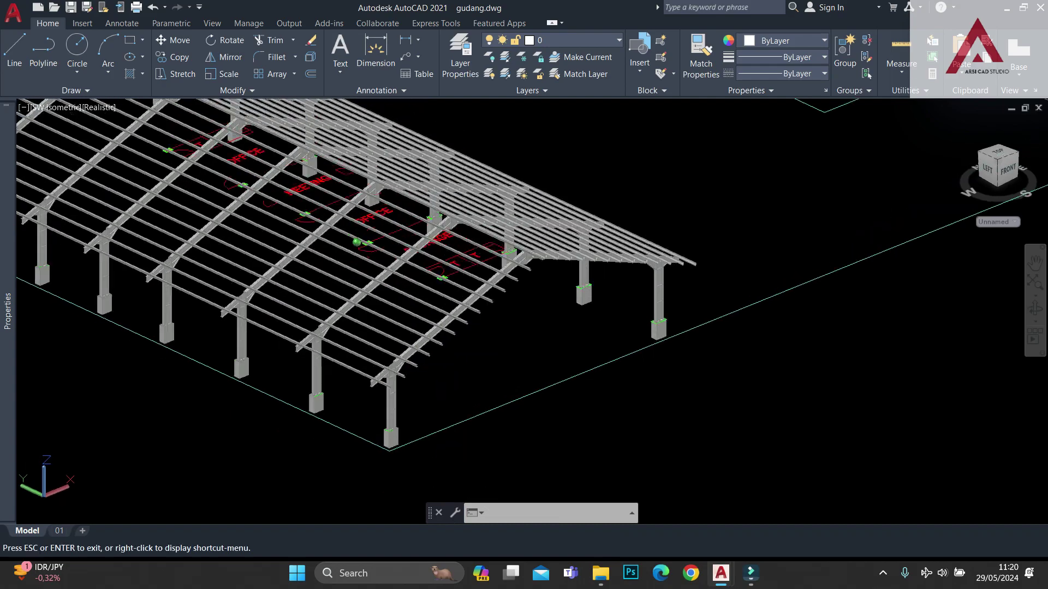
mouse_move(461, 388)
middle_mouse_down("shift")
mouse_move(414, 283)
mouse_move(382, 355)
mouse_move(415, 327)
mouse_move(360, 328)
mouse_move(311, 284)
mouse_move(415, 245)
mouse_move(600, 229)
middle_mouse_up("shift")
scroll(674, 320, "up", 2)
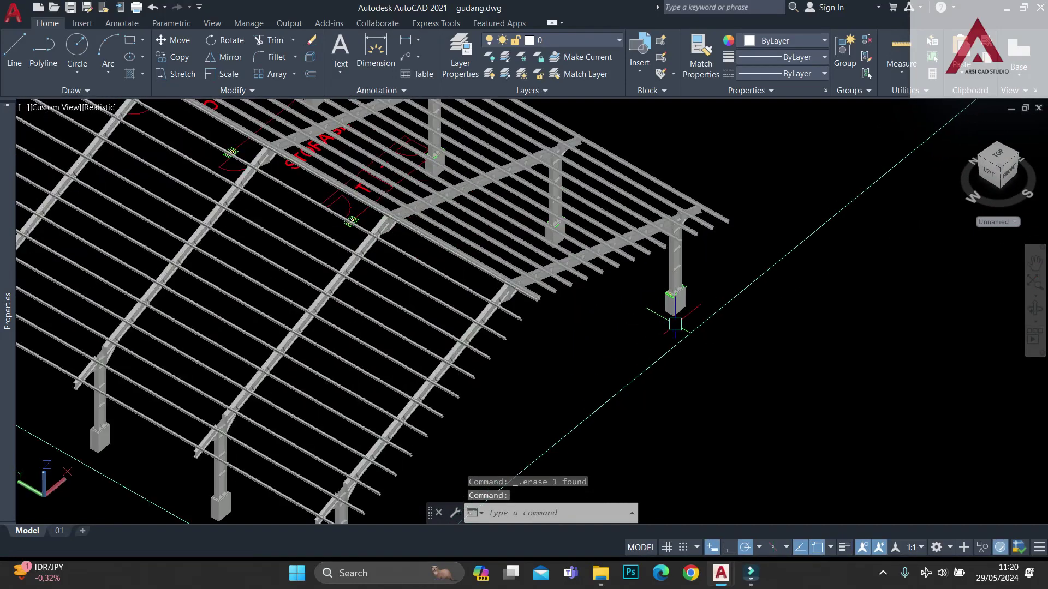
left_click(674, 305)
scroll(616, 309, "down", 3)
scroll(611, 310, "down", 2)
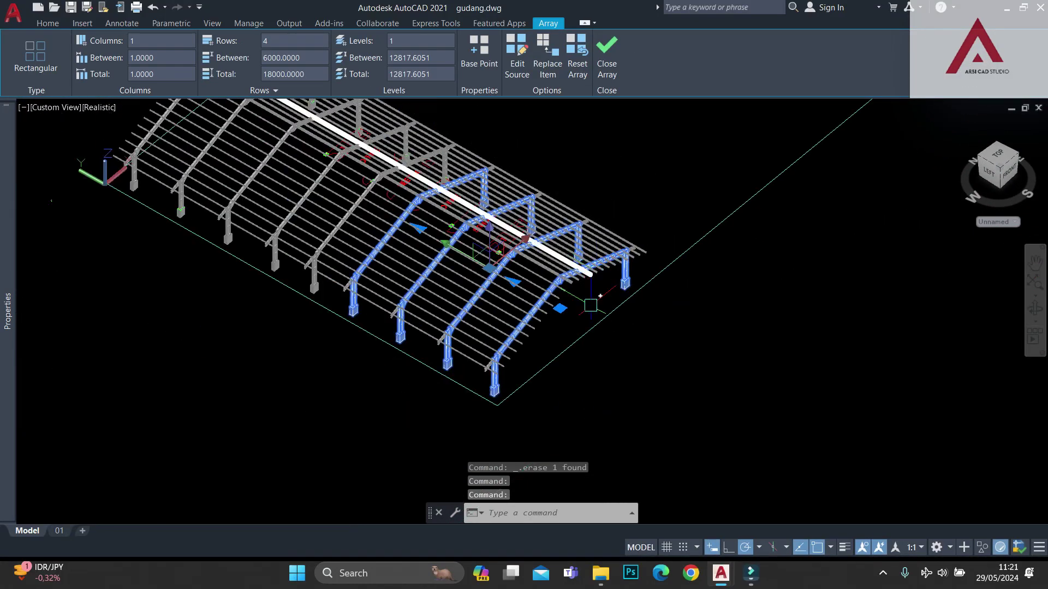
Copy the frame array from its column base to empty space beside the building
type("CO")
key("Return")
scroll(475, 406, "up", 3)
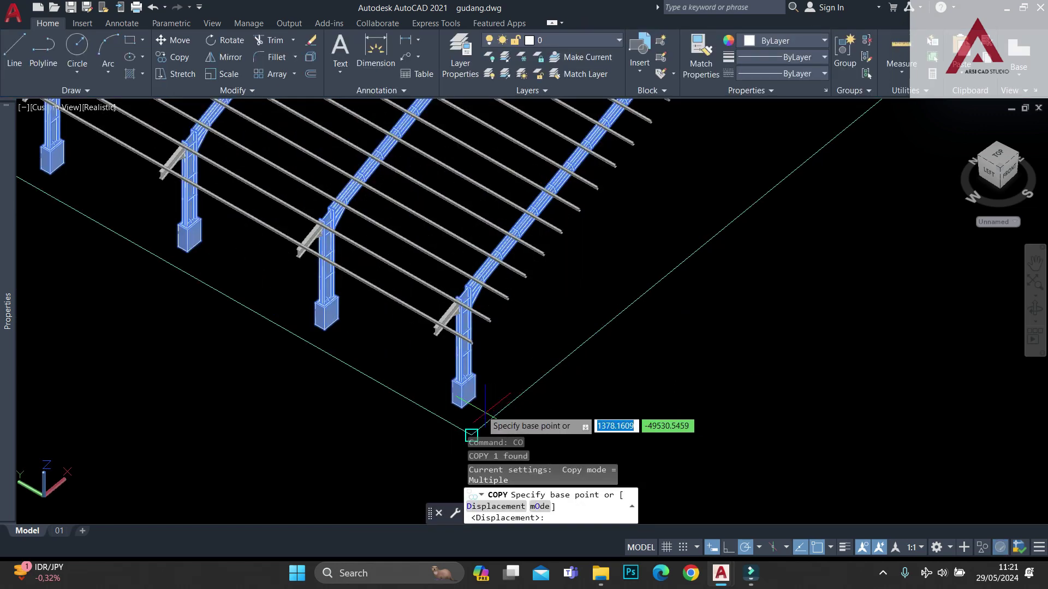
left_click(461, 407)
scroll(382, 317, "down", 3)
scroll(355, 300, "down", 2)
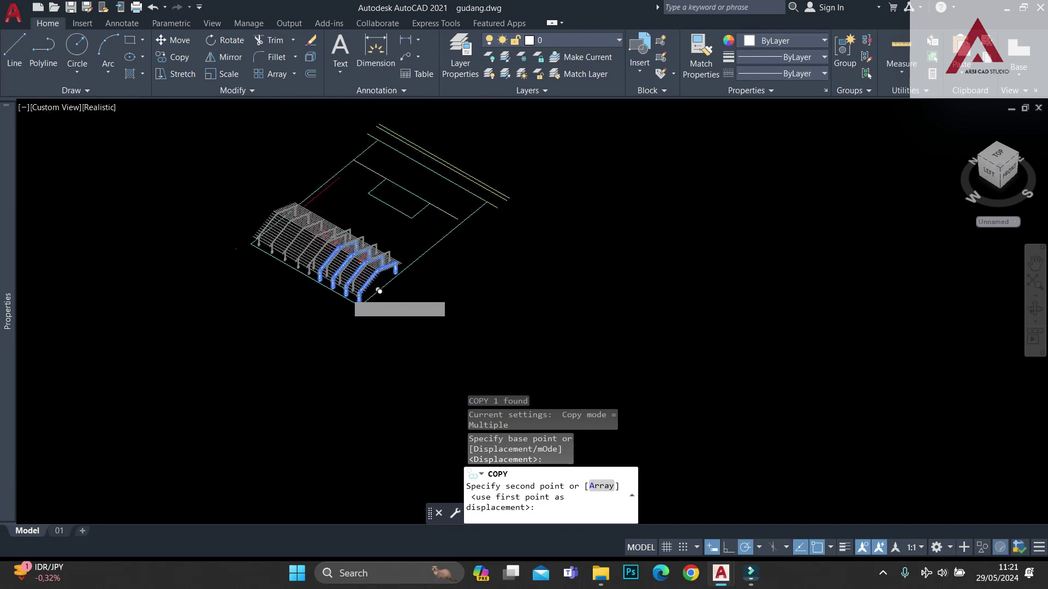
left_click(511, 321)
key("Escape")
Set the copied array's Rows to 1, leaving a single gable frame
scroll(491, 305, "up", 2)
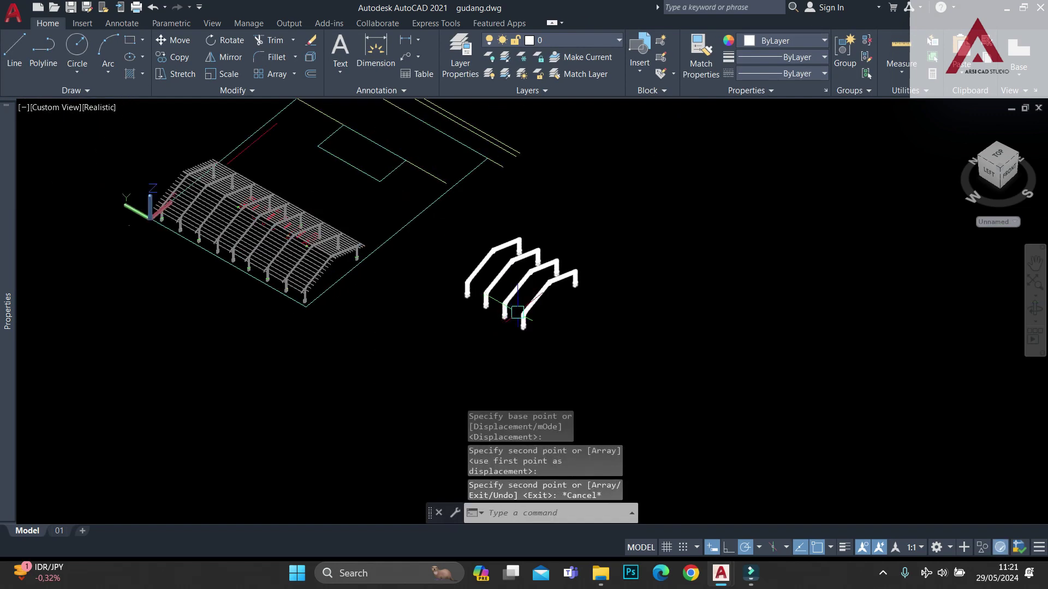
left_click(521, 298)
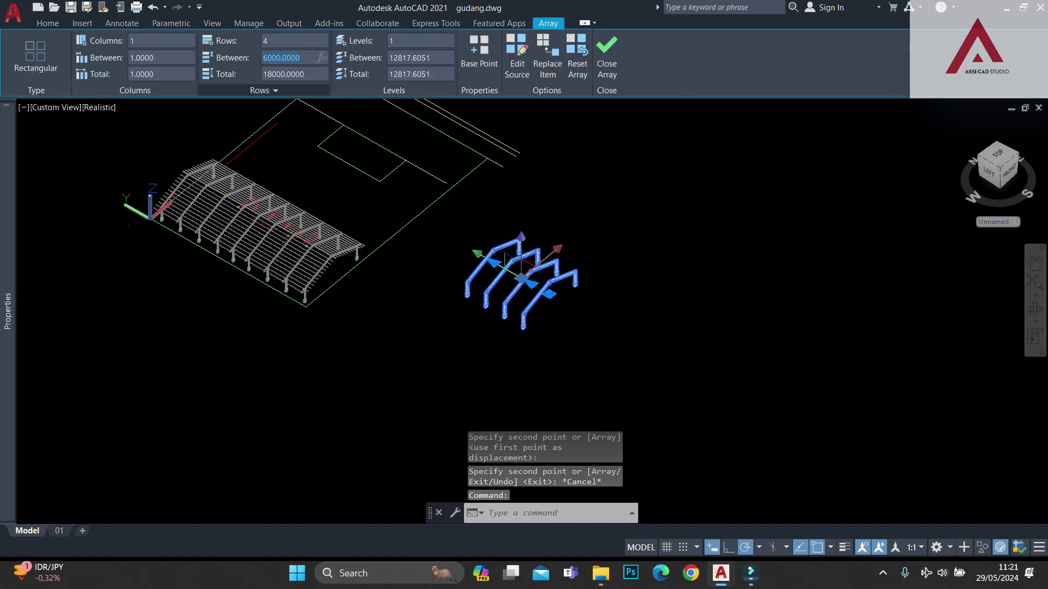
double_click(289, 40)
type("1")
key("Return")
left_click(421, 300)
Explode the single frame and delete its right rafter and right column
left_click(617, 344)
scroll(545, 272, "up", 3)
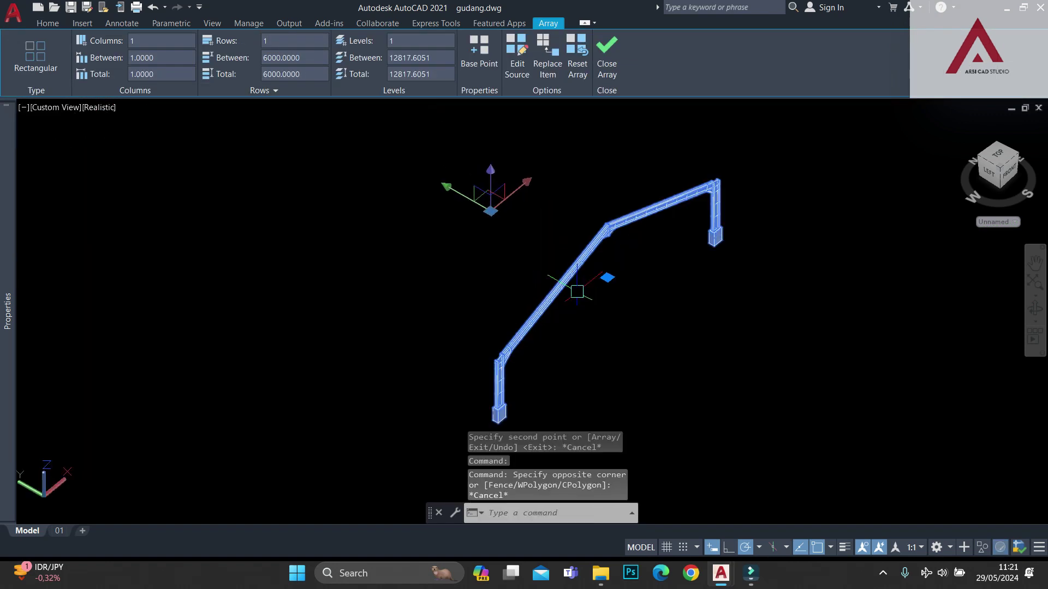
type("x")
key("Return")
left_click(661, 204)
key("Delete")
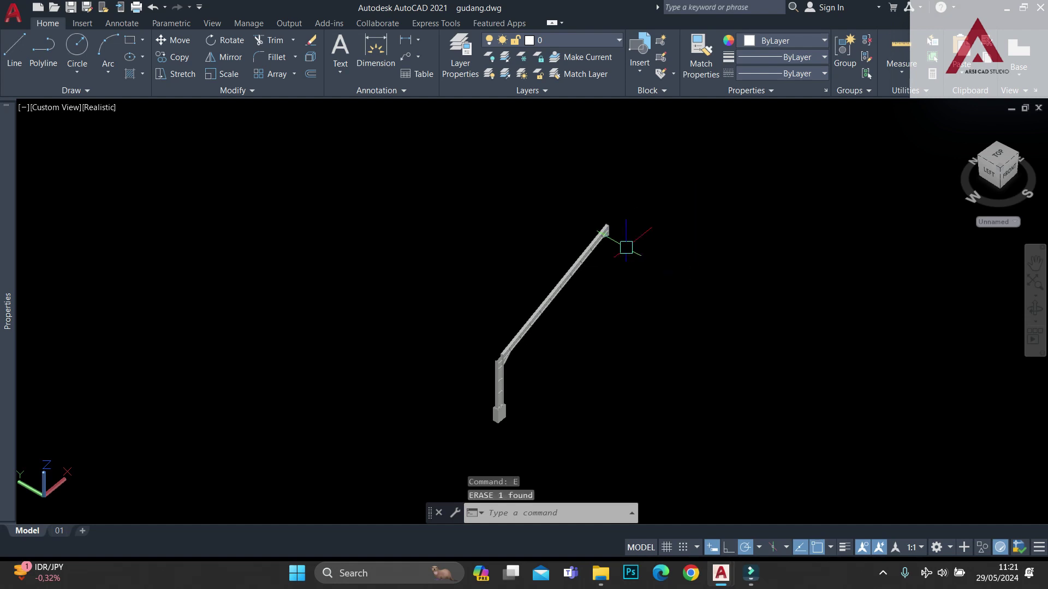
Erase the left rafter and the leftover rafter pieces with crossing selections
left_click(693, 187)
left_click(508, 316)
type("X")
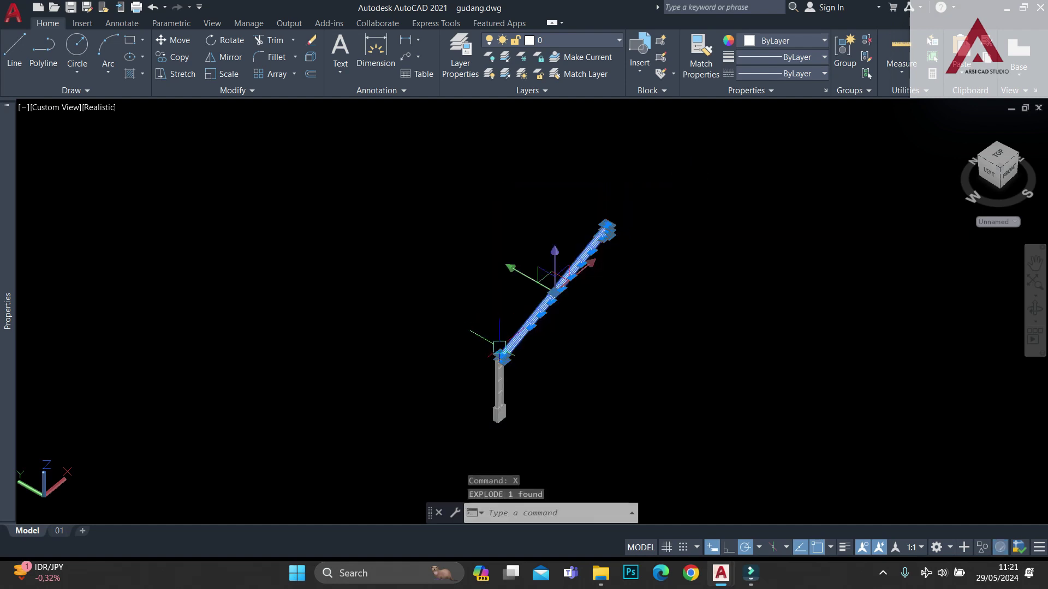
type("e")
key("Return")
left_click(619, 241)
left_click(528, 370)
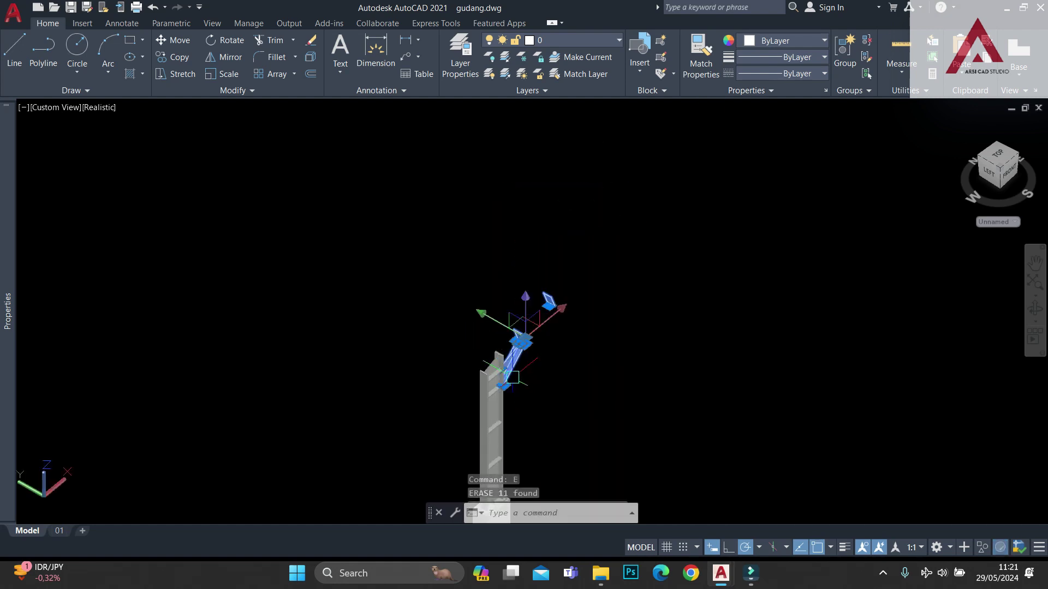
type("e")
key("Return")
Erase the leftover piece sitting atop the remaining column
scroll(510, 367, "up", 1)
scroll(478, 387, "up", 1)
left_click(480, 362)
left_click(526, 286)
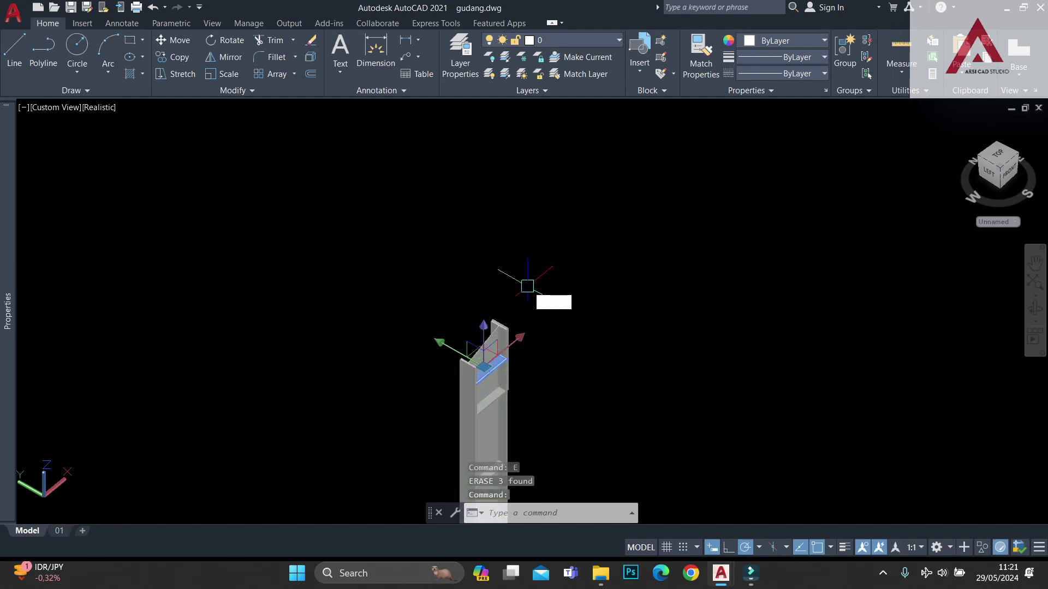
type("e")
key("Return")
Select the column's top end face and grab its grip for stretching
scroll(510, 382, "down", 1)
scroll(510, 382, "up", 2)
scroll(548, 283, "up", 1)
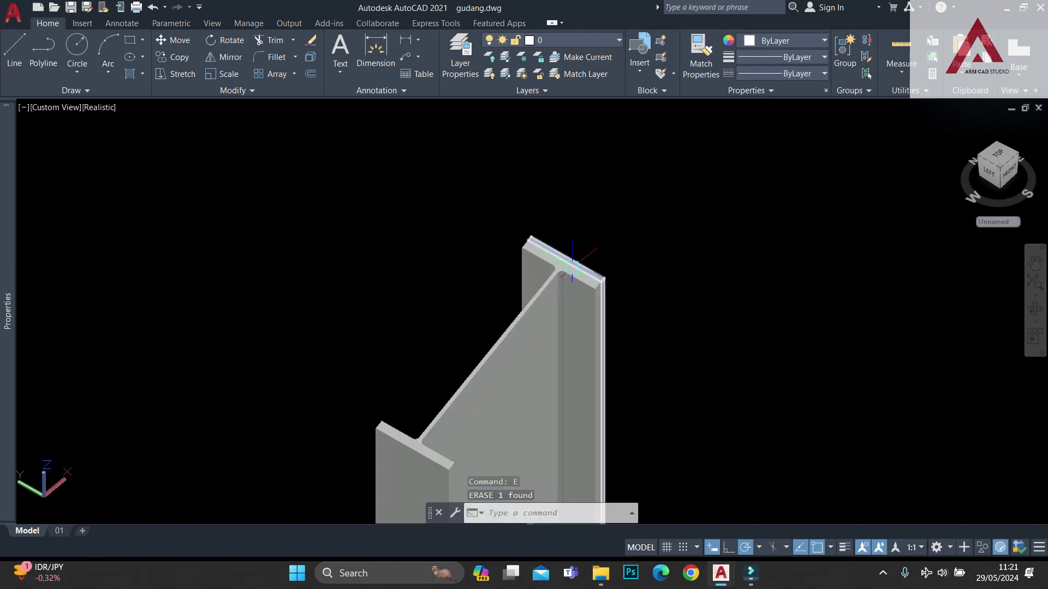
scroll(552, 283, "up", 3)
left_click(554, 282, "ctrl")
scroll(554, 281, "down", 5)
scroll(445, 339, "down", 2)
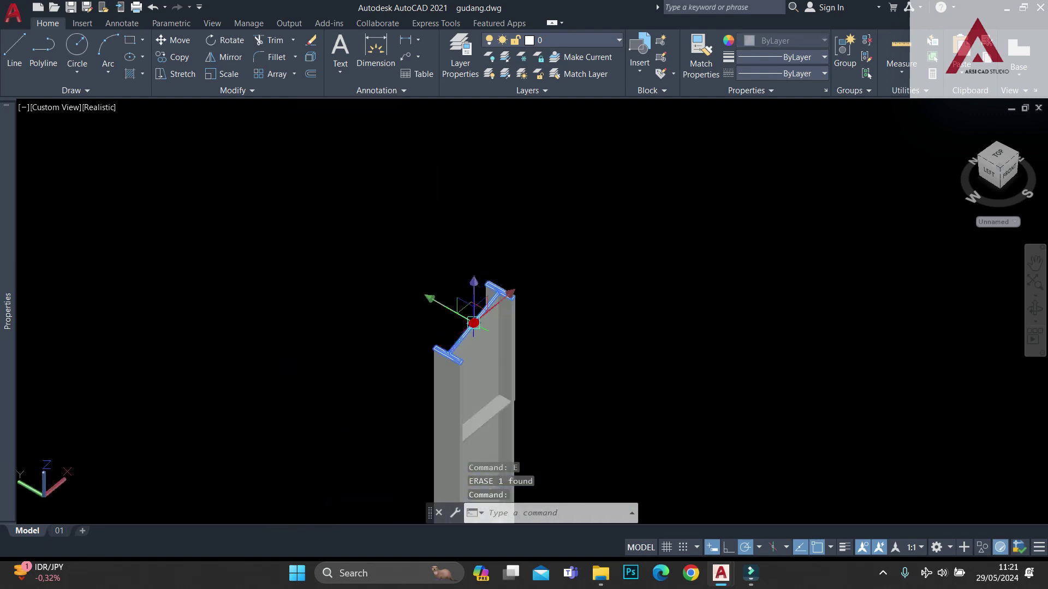
left_click(473, 323)
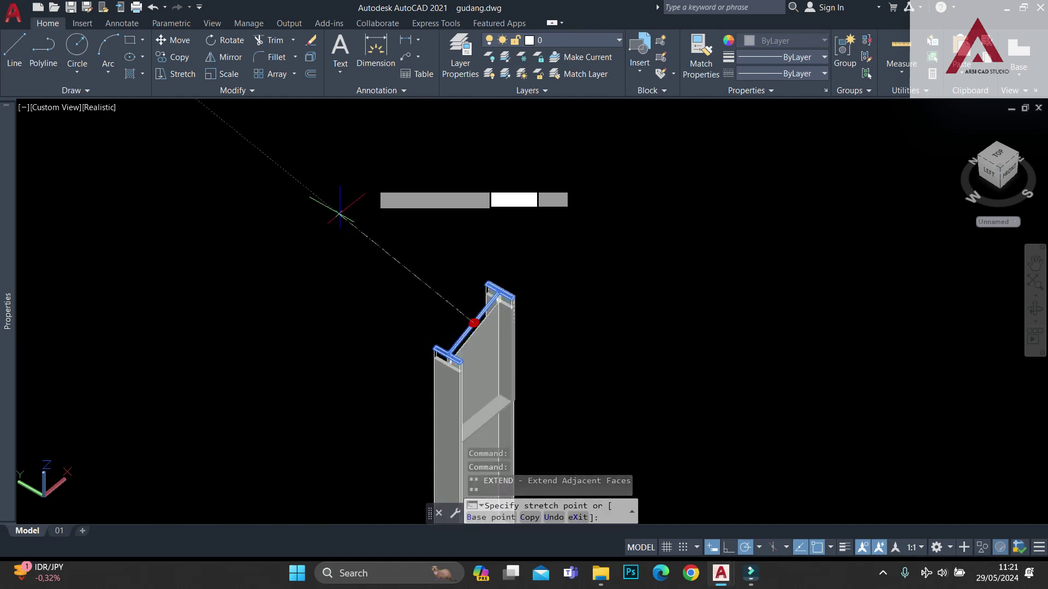
Stretch the column's top face upward with Ctrl, orbiting to judge height, then exit the edit
scroll(376, 215, "down", 3)
middle_click_drag(384, 212, 382, 207, "shift")
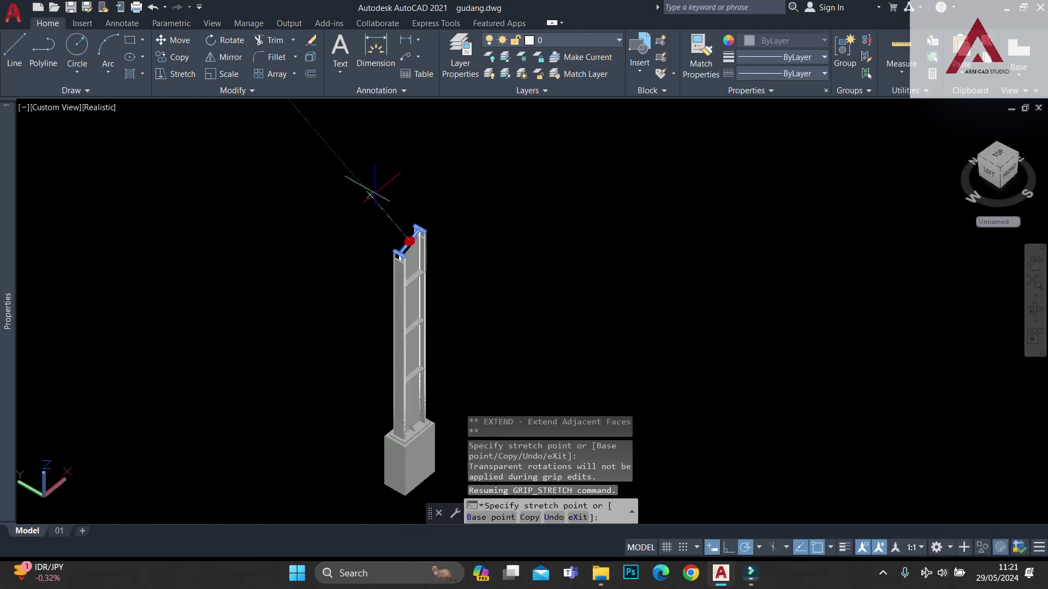
key("Escape")
scroll(384, 219, "down", 3)
mouse_move(383, 219)
middle_mouse_down("shift")
mouse_move(412, 223)
mouse_move(410, 187)
middle_mouse_up("shift")
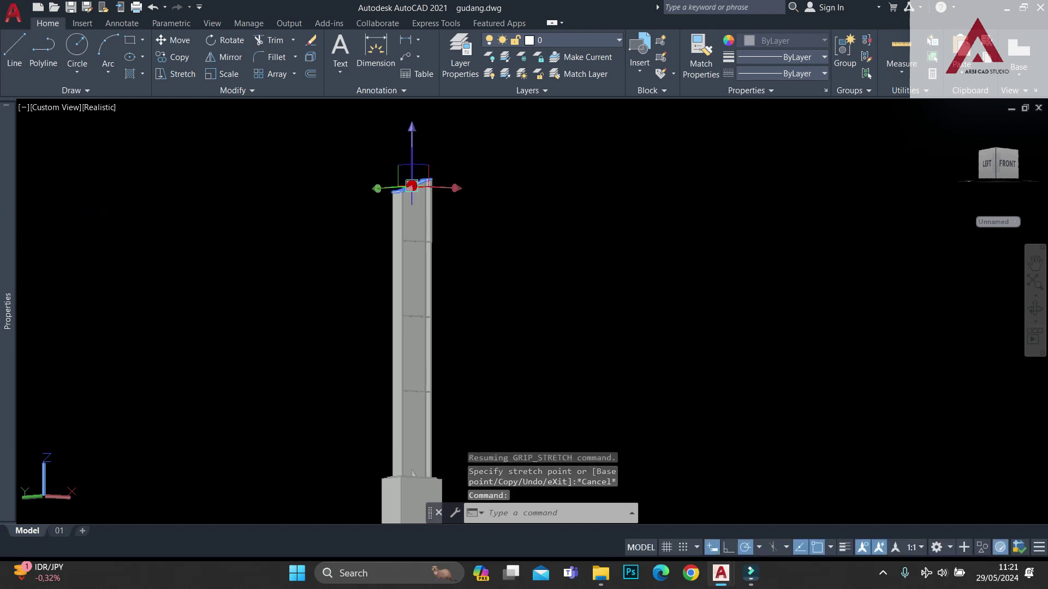
key("ctrl")
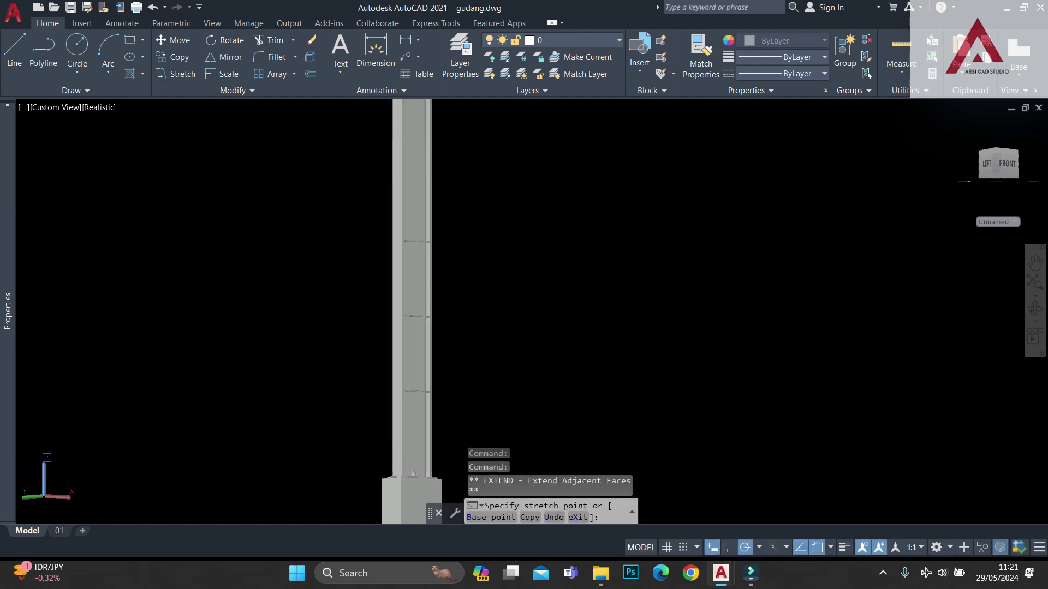
key("Escape")
scroll(379, 227, "down", 2)
scroll(380, 226, "down", 2)
Window-select the whole lengthened column
left_click(456, 257)
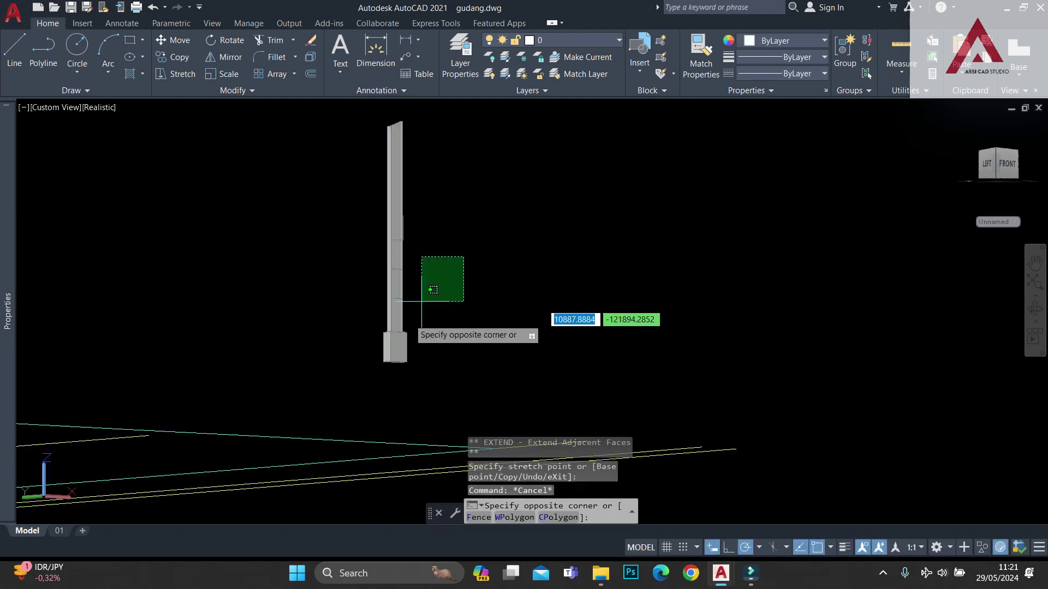
left_click(408, 321)
middle_click_drag(408, 320, 422, 328, "shift")
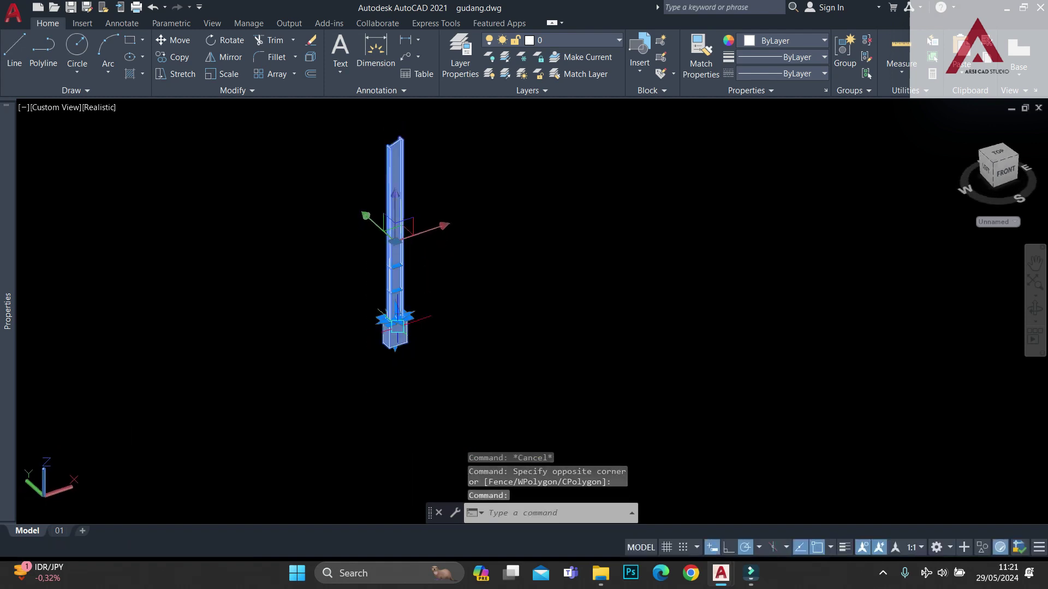
scroll(424, 336, "up", 5)
Move the column, taking its base point midway between two footing corners via M2P
type("M")
key("Return")
type("M2P")
key("Return")
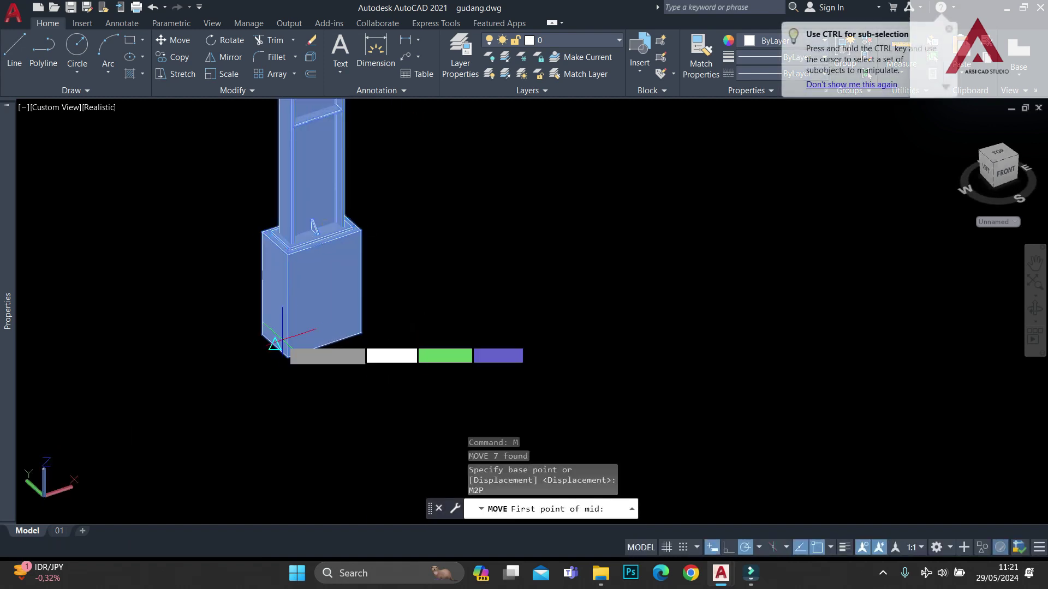
left_click(261, 334)
left_click(358, 334)
scroll(493, 269, "down", 2)
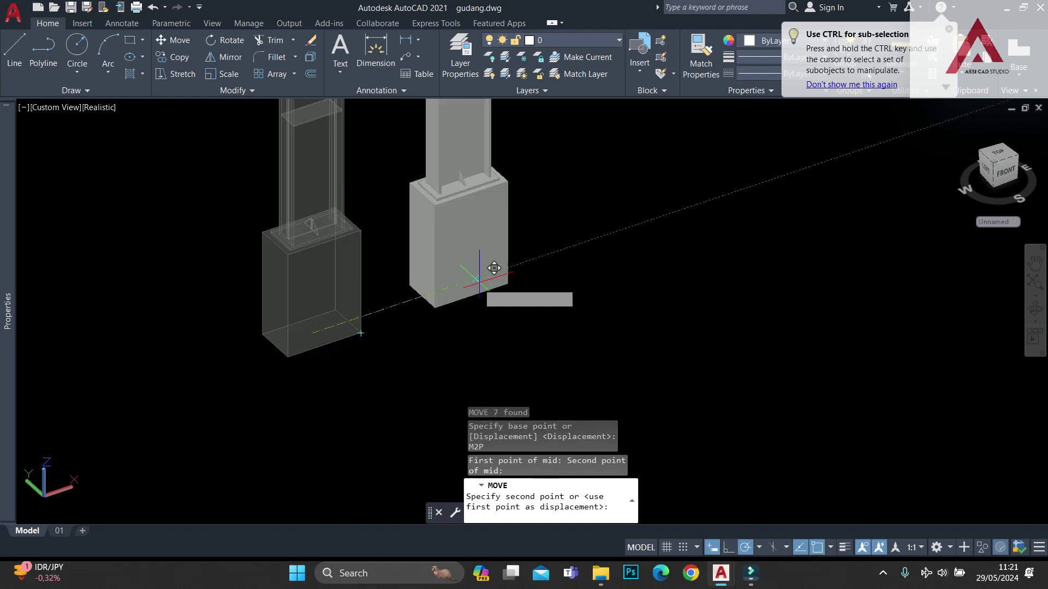
scroll(530, 231, "down", 4)
scroll(332, 163, "up", 3)
scroll(325, 175, "up", 3)
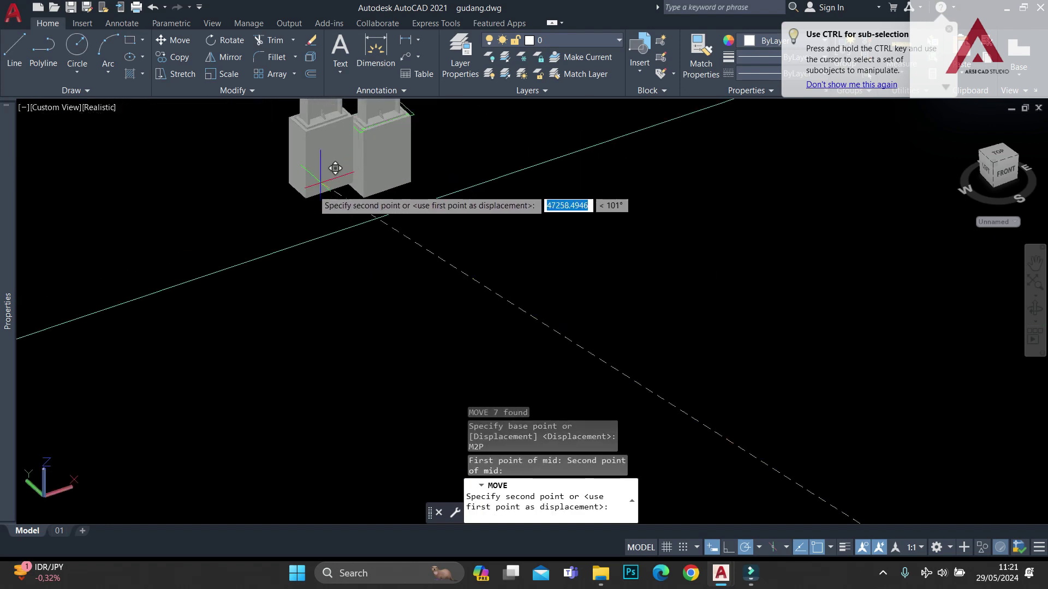
scroll(317, 185, "up", 2)
Set the destination with M2P between two warehouse footing corners, orbiting to reach them
type("M2P")
key("Return")
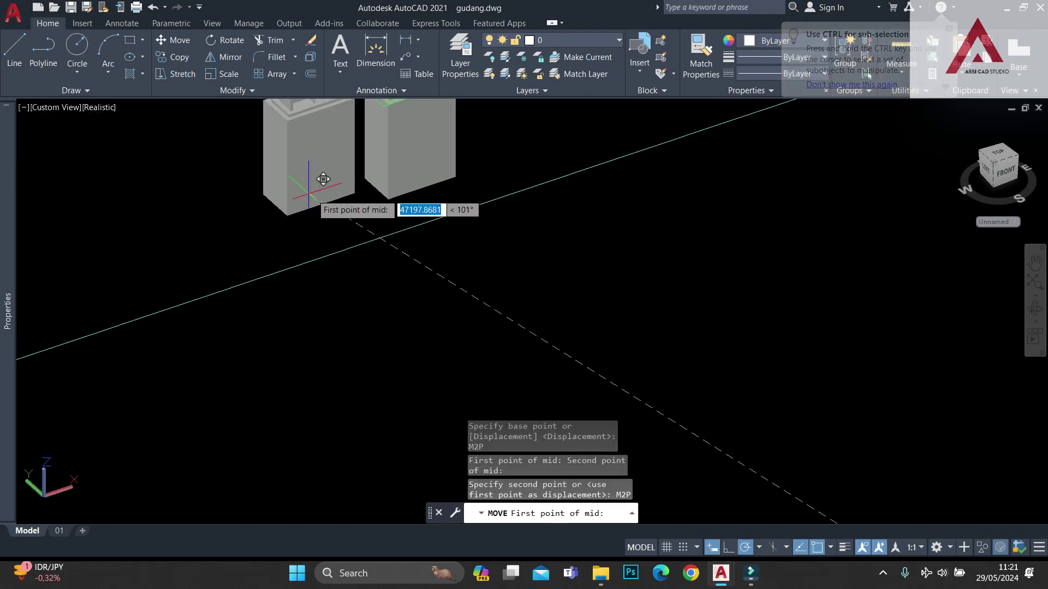
scroll(378, 174, "up", 3)
left_click(377, 174)
scroll(627, 158, "down", 2)
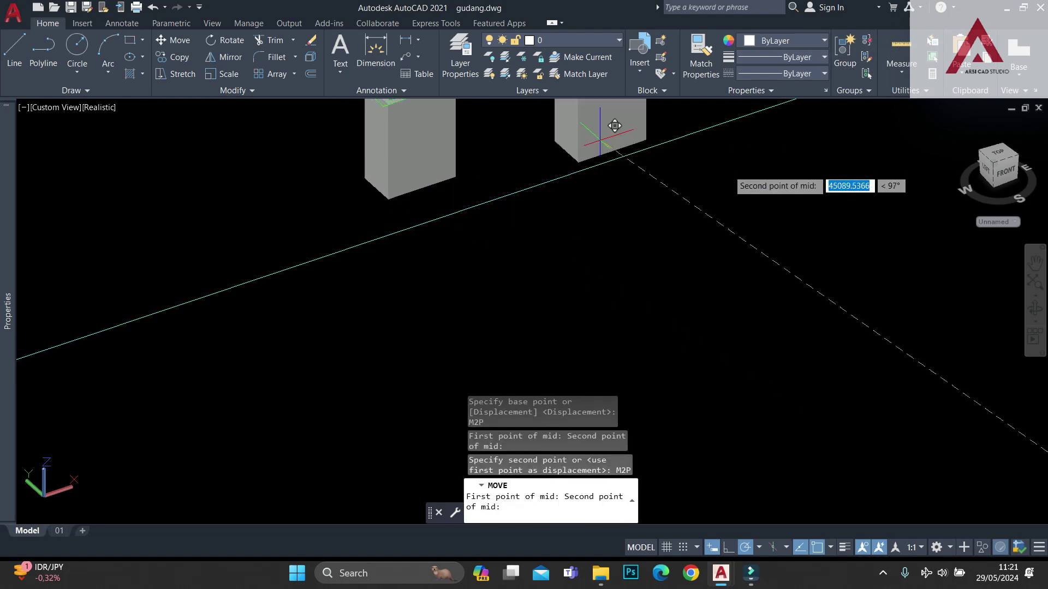
scroll(669, 205, "down", 1)
scroll(669, 205, "down", 2)
scroll(276, 297, "up", 2)
scroll(265, 304, "up", 2)
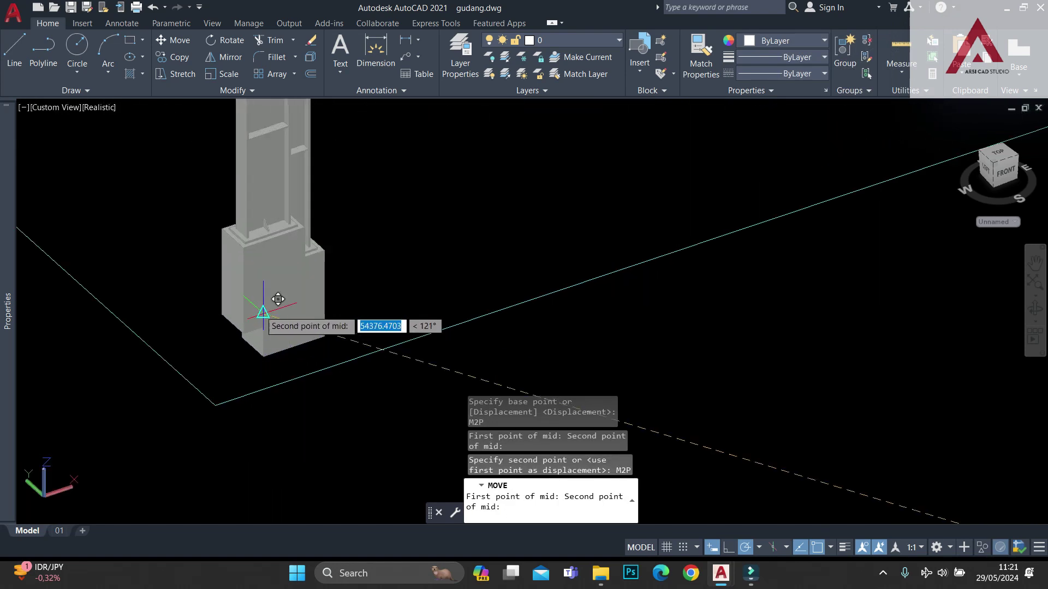
scroll(274, 293, "up", 1)
scroll(274, 293, "down", 2)
middle_click_drag(274, 293, 304, 238, "shift")
scroll(341, 341, "up", 3)
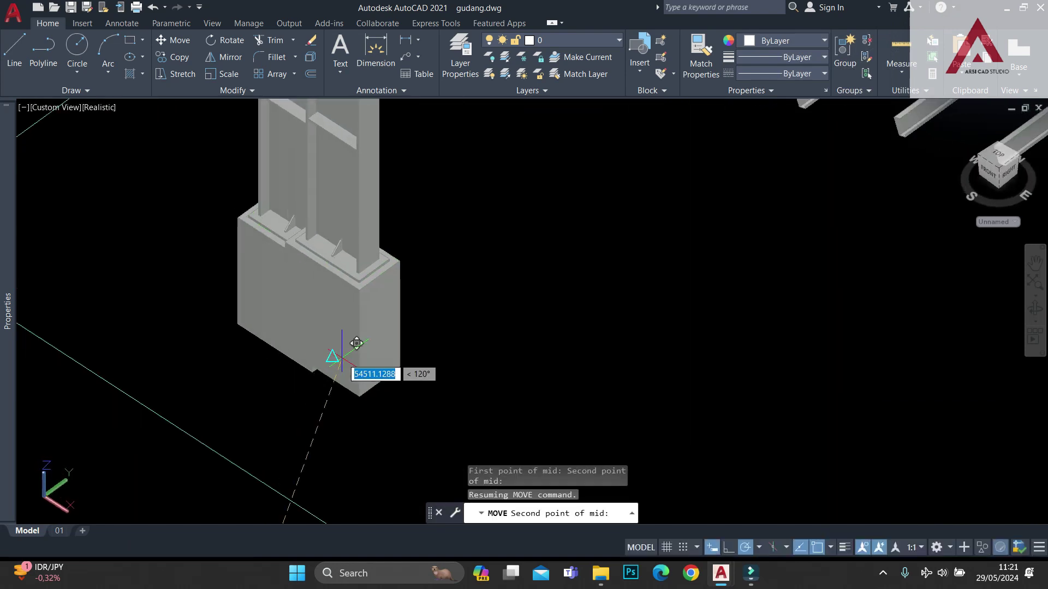
scroll(346, 343, "up", 1)
scroll(327, 328, "down", 3)
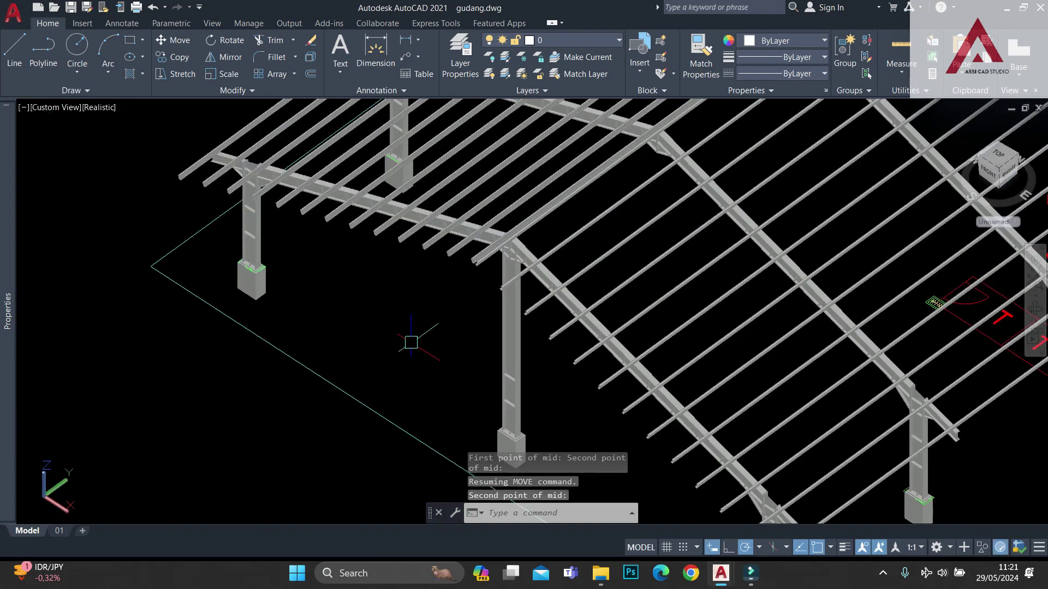
Finish the column move, then start and cancel a line at the left column-base corner
middle_click_drag(651, 285, 503, 350, "shift")
scroll(440, 367, "down", 3)
key("Escape")
key("l")
key("space")
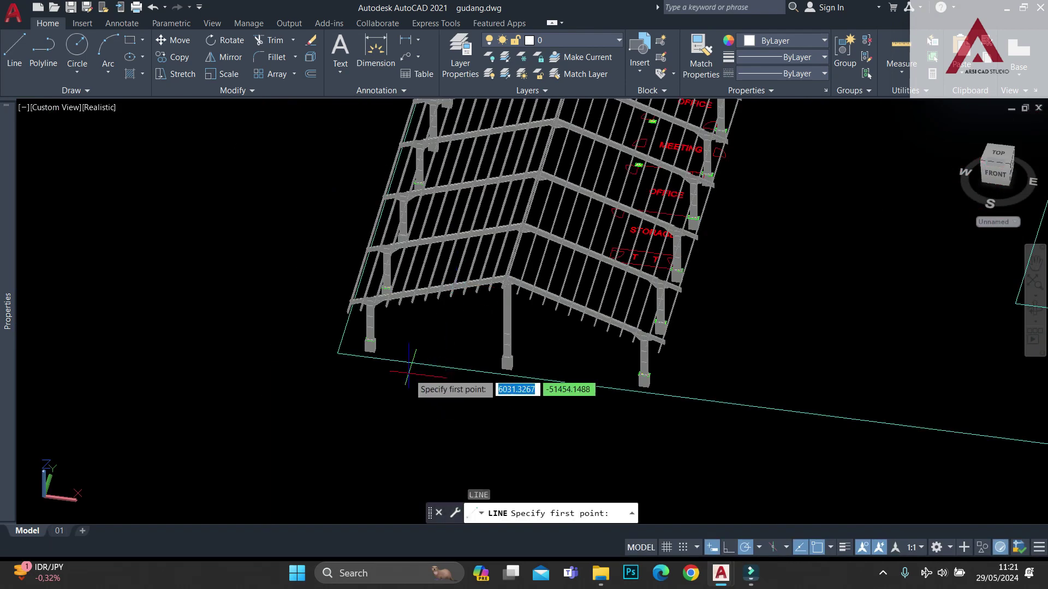
scroll(455, 364, "up", 3)
scroll(382, 338, "up", 2)
left_click(317, 320)
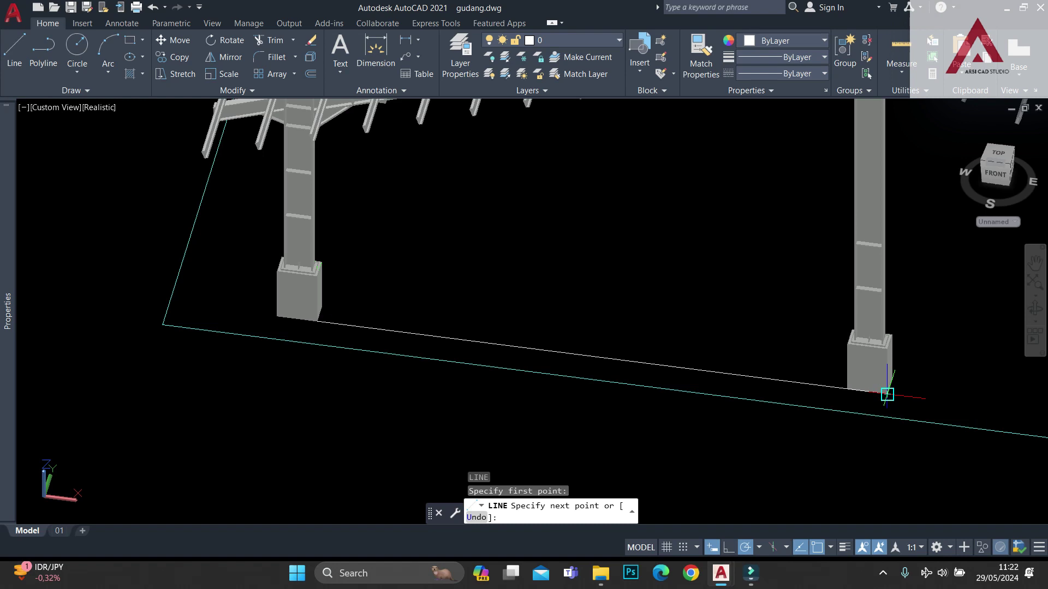
key("Escape")
Make the Front preset view current through the View Manager
scroll(642, 369, "down", 3)
scroll(615, 359, "down", 2)
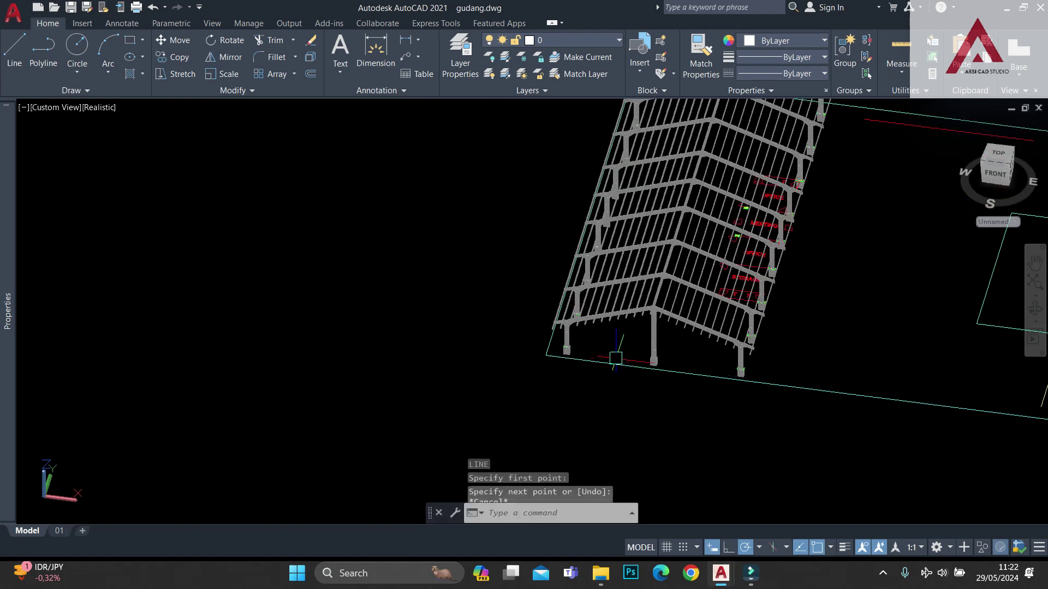
type("V")
key("Return")
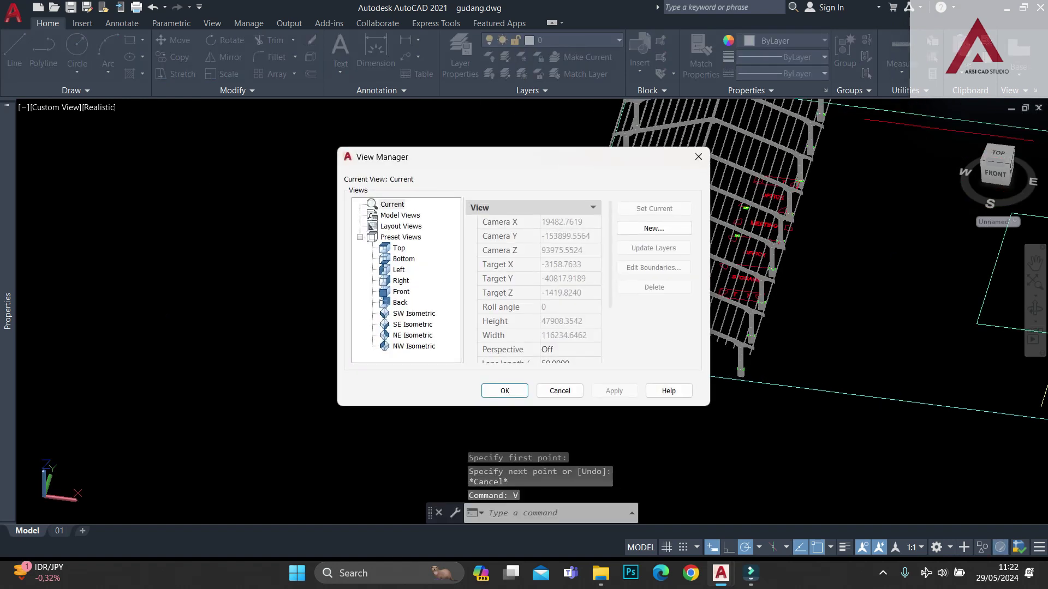
left_click(401, 291)
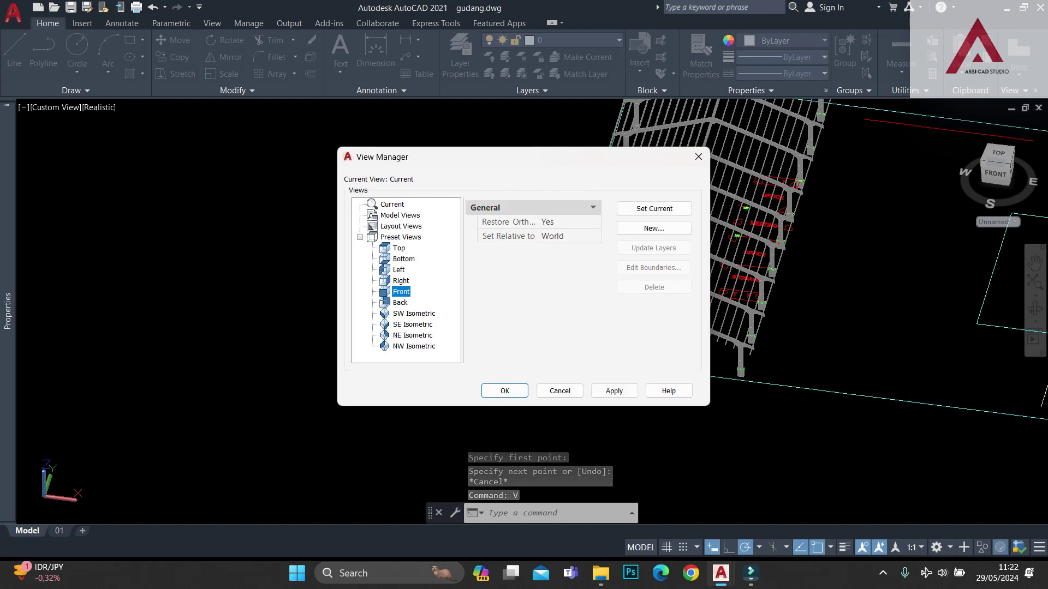
left_click(505, 391)
scroll(498, 367, "up", 4)
scroll(517, 325, "up", 2)
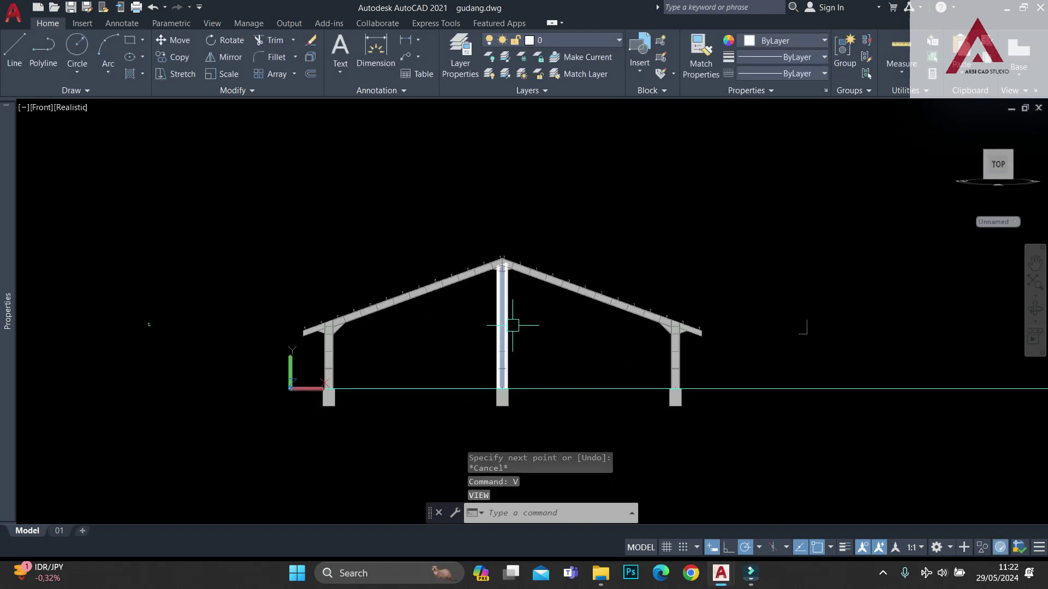
Slice the middle column with a plane through the rafter endpoint
type("sl")
key("Return")
left_click(509, 315)
key("Return")
scroll(376, 313, "up", 4)
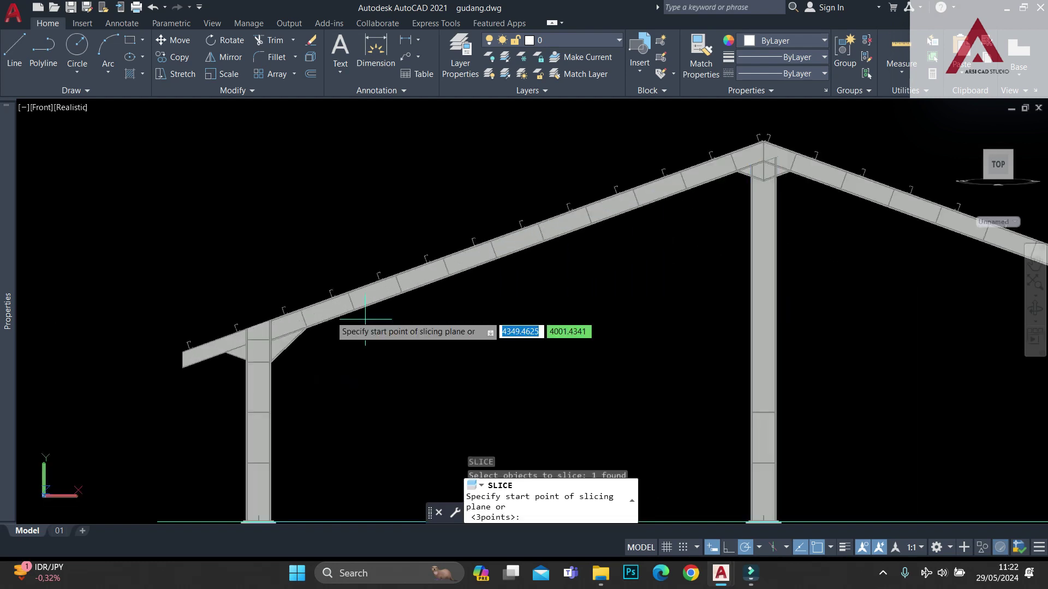
scroll(297, 313, "up", 4)
scroll(430, 354, "up", 3)
scroll(430, 354, "down", 1)
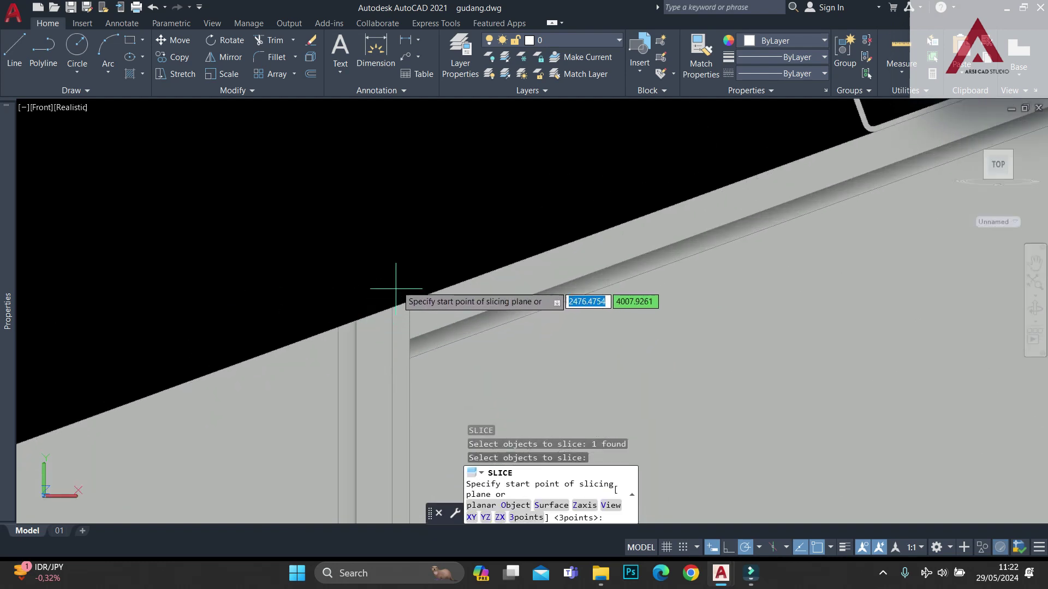
scroll(404, 273, "down", 3)
scroll(410, 252, "up", 3)
scroll(399, 249, "up", 2)
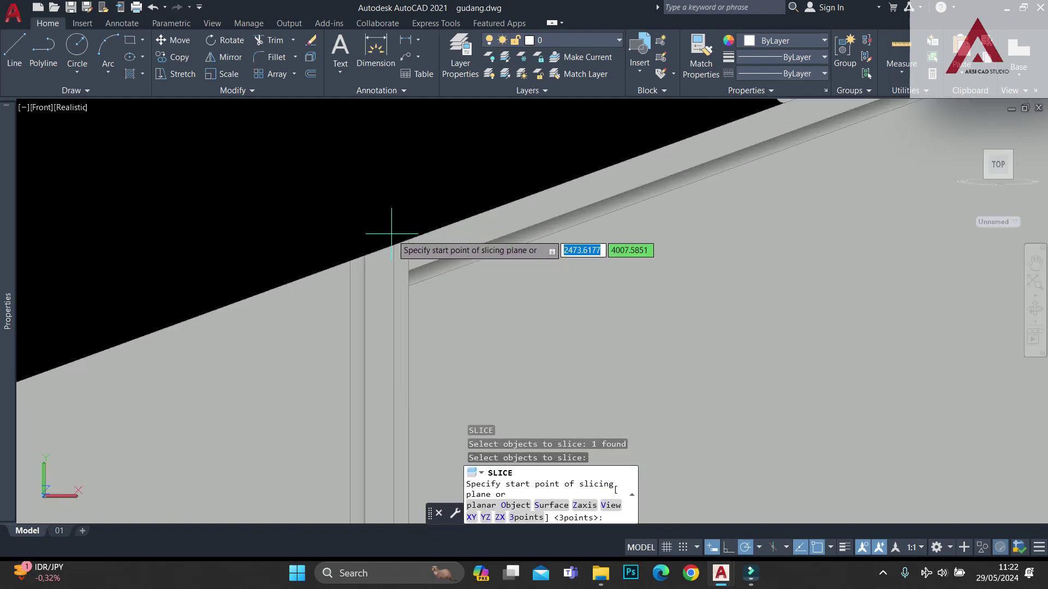
type("END")
key("Return")
left_click(394, 245)
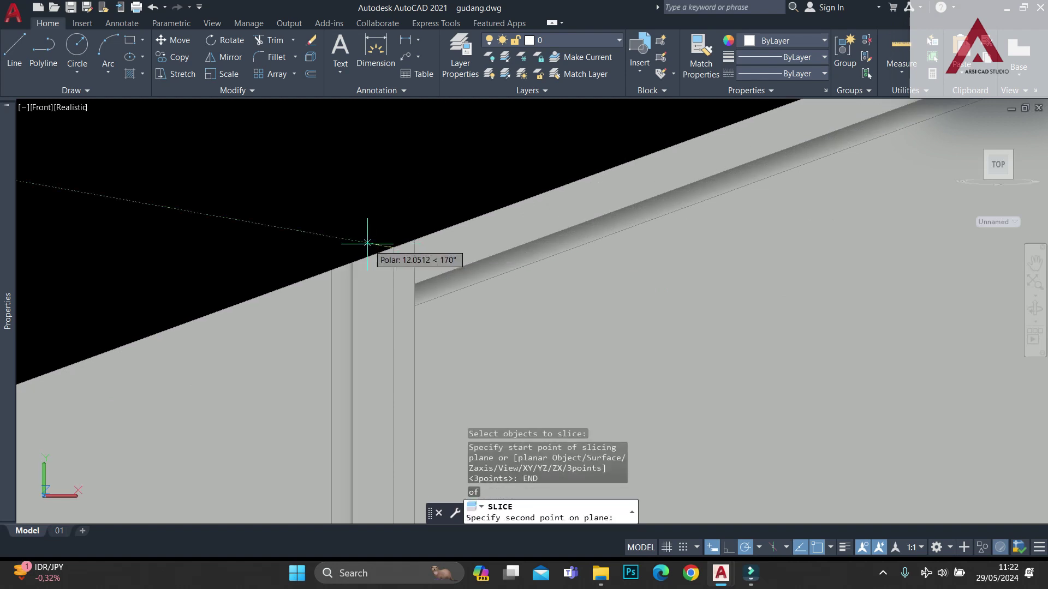
left_click(343, 247)
scroll(343, 247, "down", 3)
key("Return")
scroll(211, 244, "down", 4)
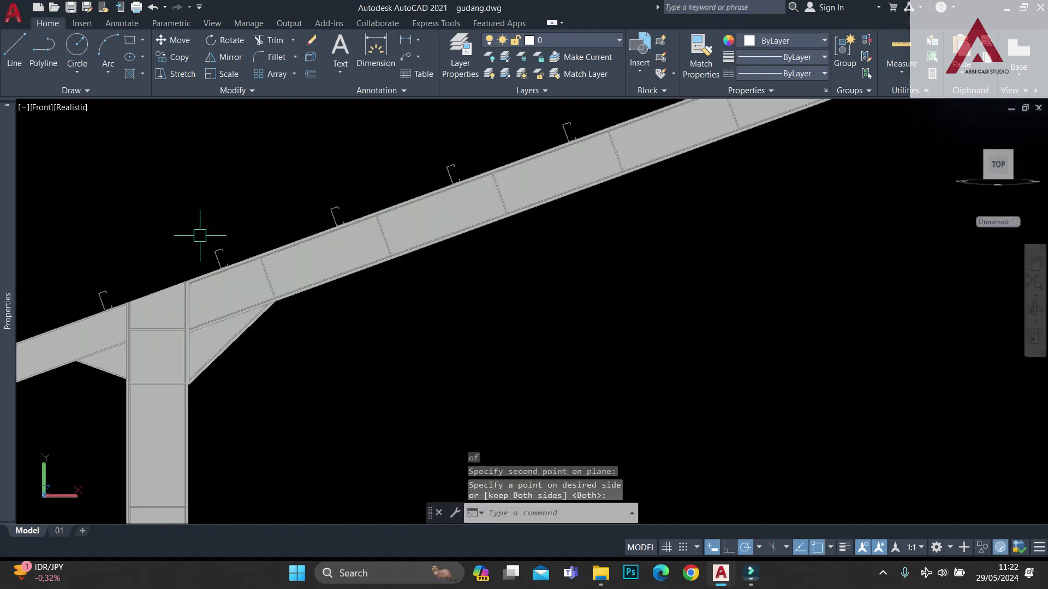
scroll(451, 239, "down", 3)
Copy the cut column piece upward as test pieces at 1000 and 2000
left_click(542, 254)
left_click(573, 267)
type("c")
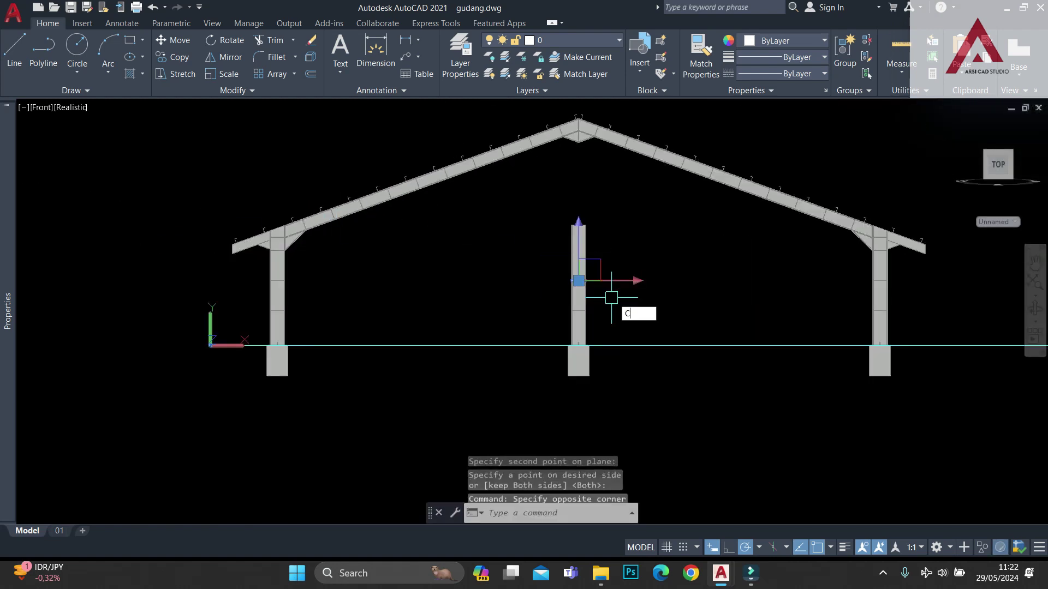
scroll(613, 298, "up", 2)
type("o")
key("Return")
left_click(619, 249)
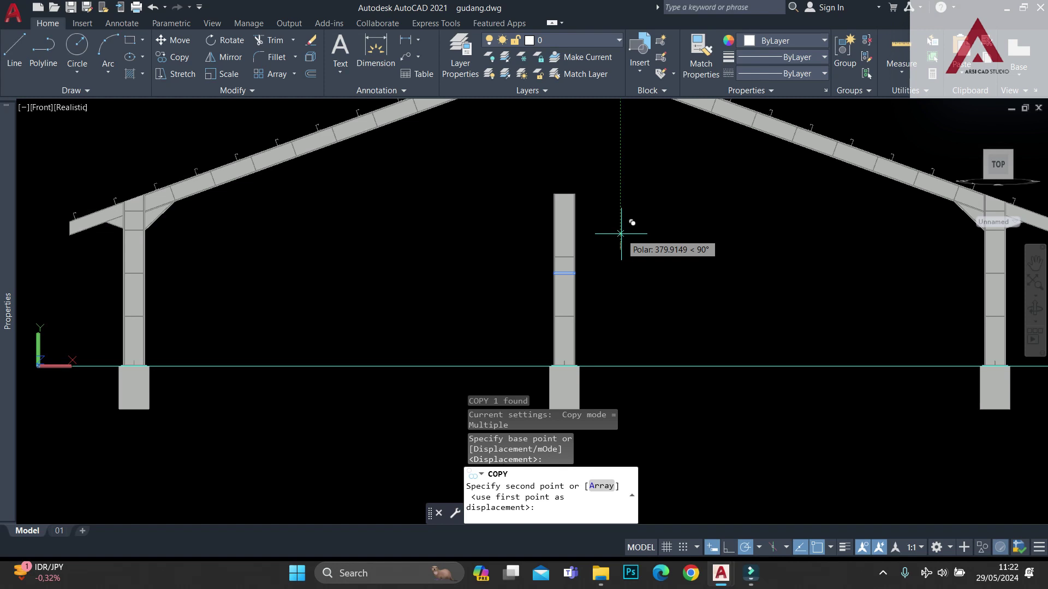
type("1000")
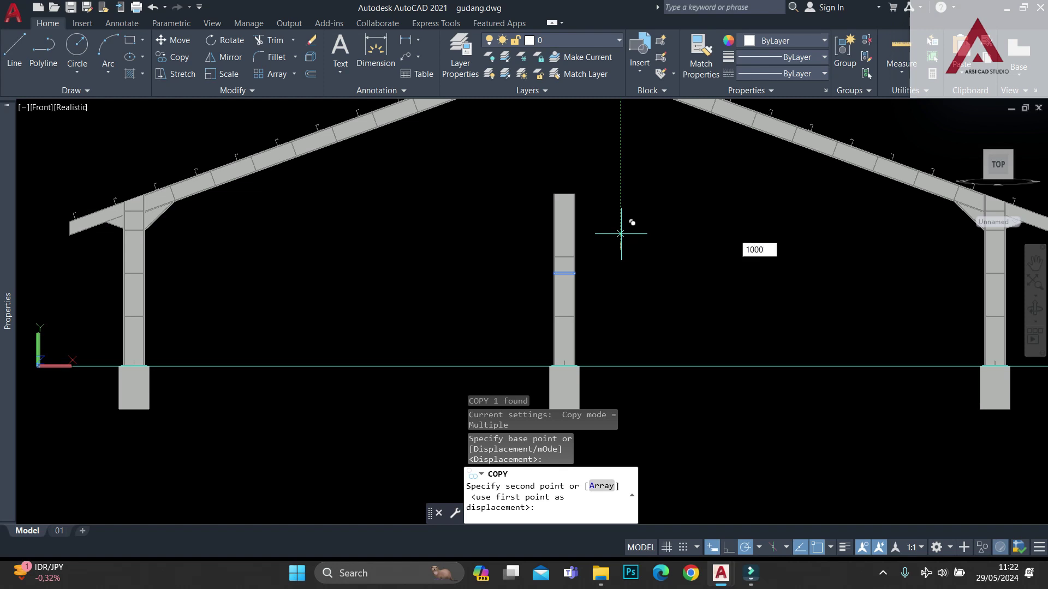
key("Return")
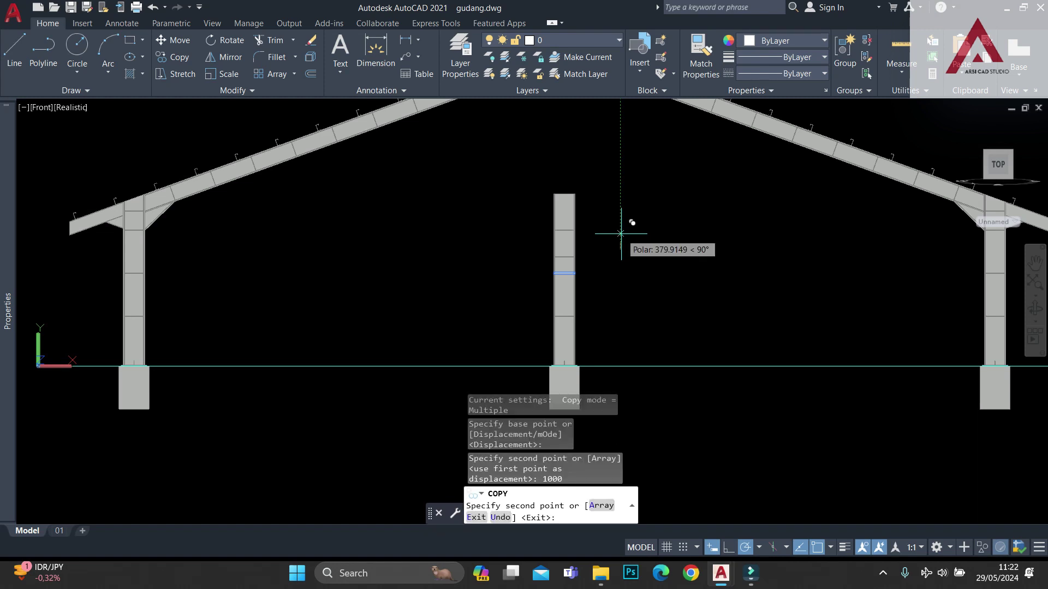
type("2000")
key("Return")
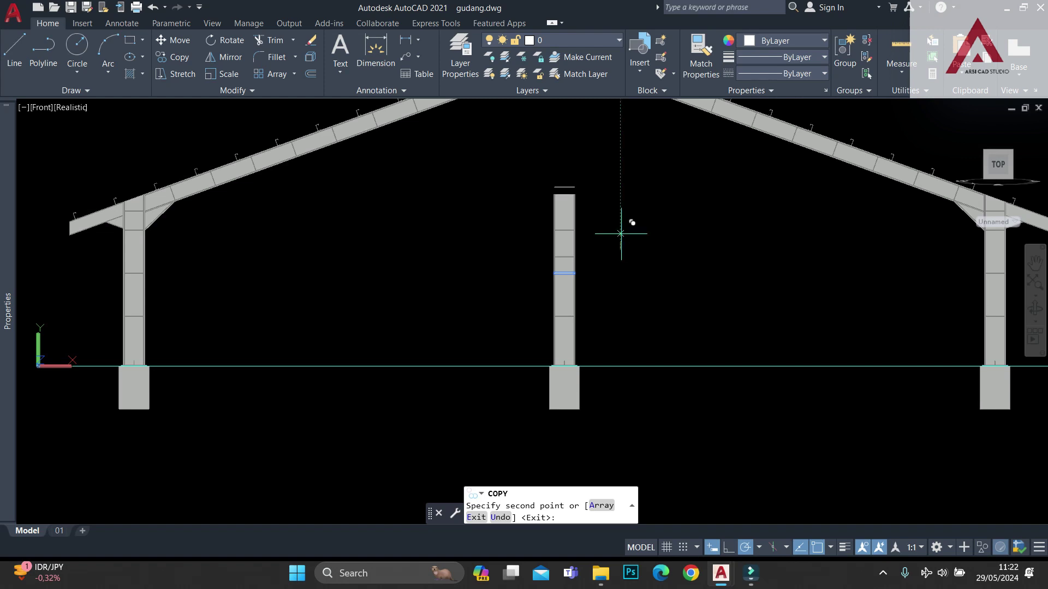
key("Return")
Erase the stray copied piece above the column
left_click(526, 168)
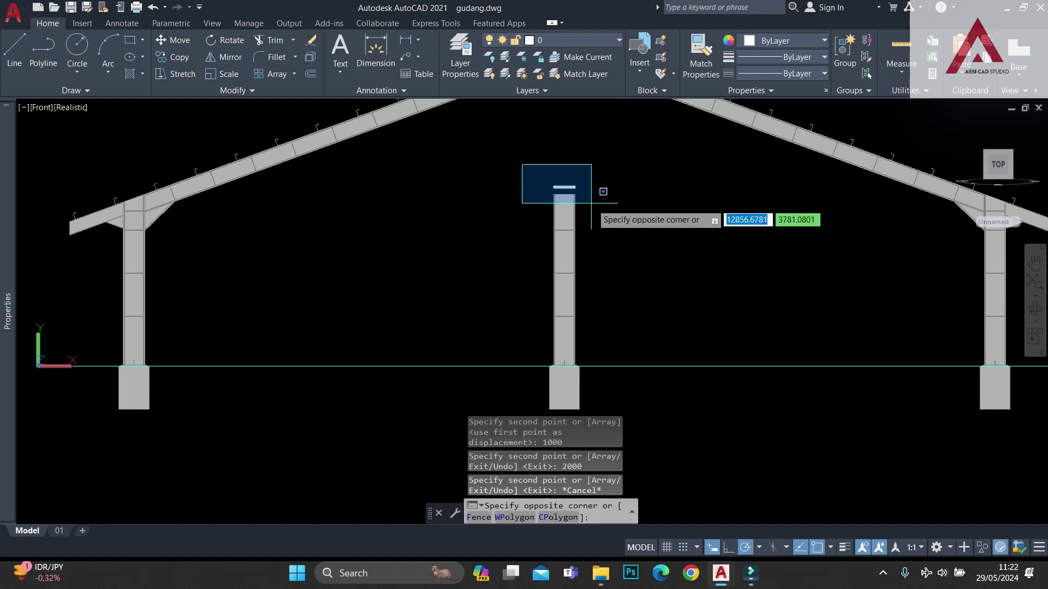
left_click(598, 207)
type("e")
key("Return")
Draw a horizontal construction line along ground level
type("xl")
key("Return")
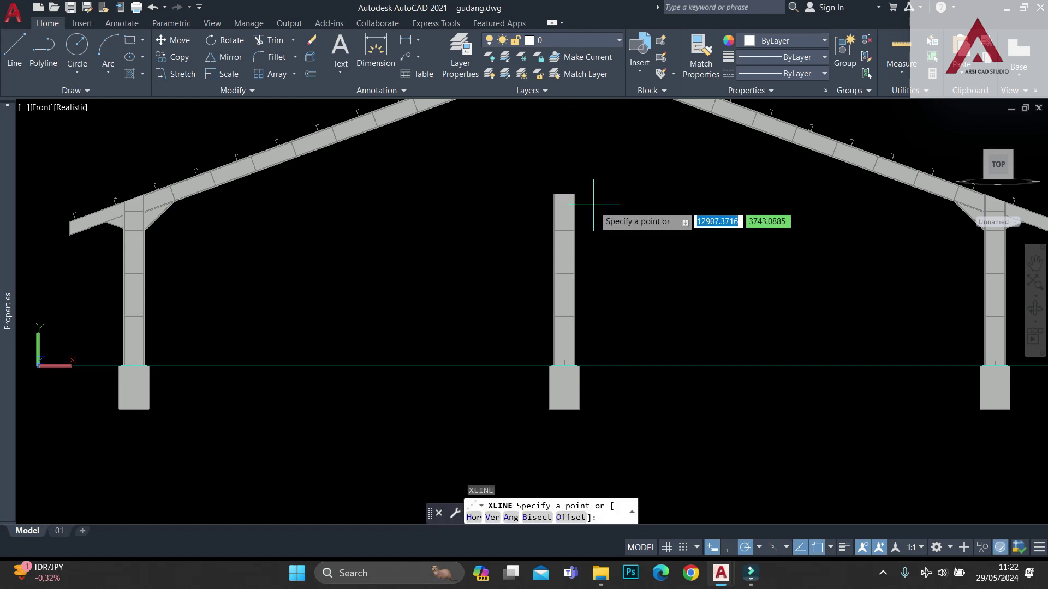
key("Escape")
key("Return")
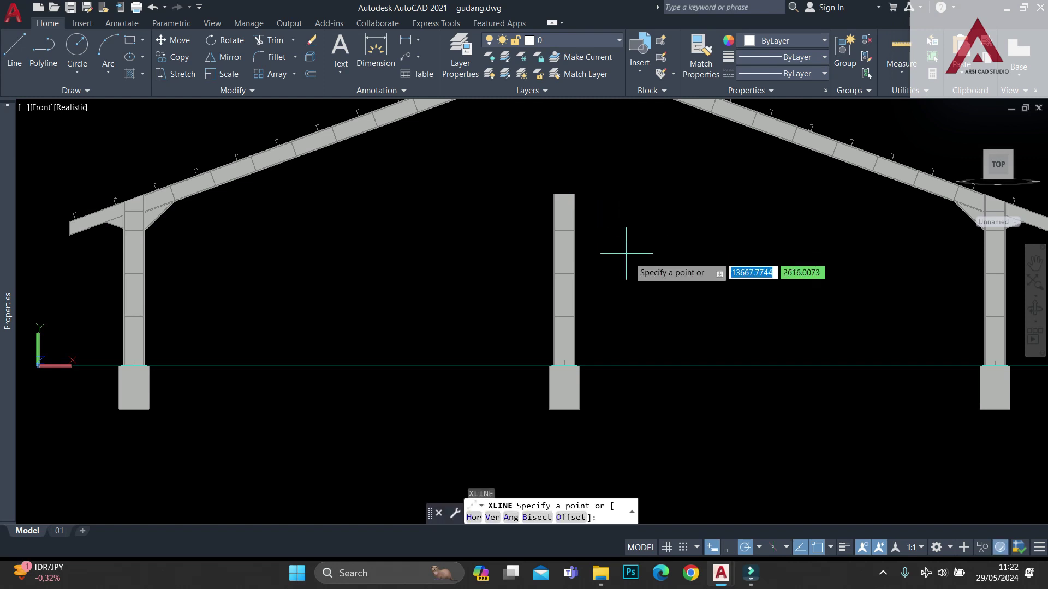
type("h")
key("Return")
left_click(661, 366)
key("Escape")
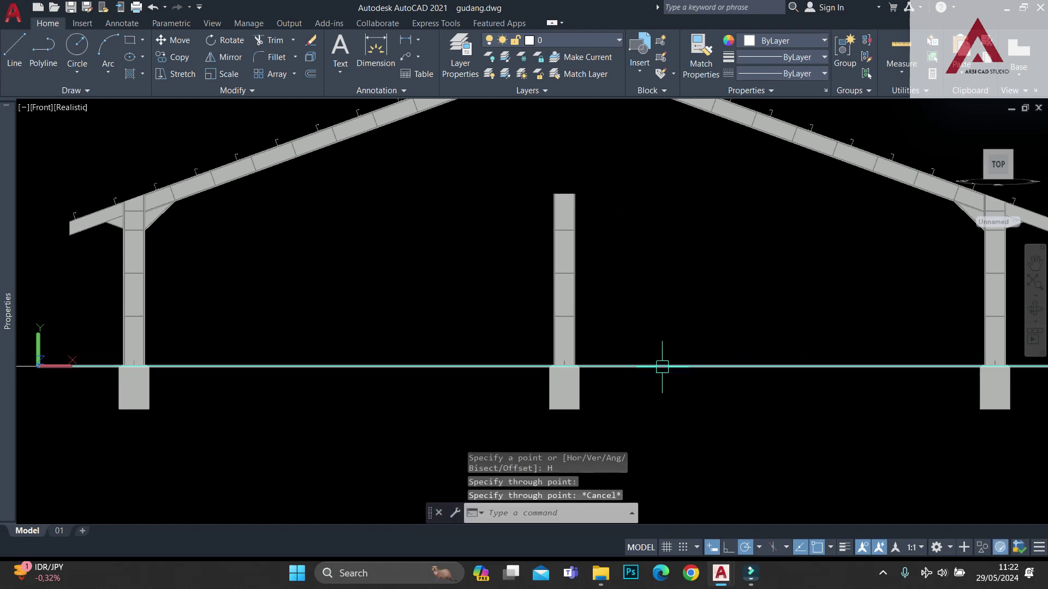
Offset the ground construction line 400 upward, then select both construction lines for removal
type("o")
key("Return")
scroll(475, 259, "down", 2)
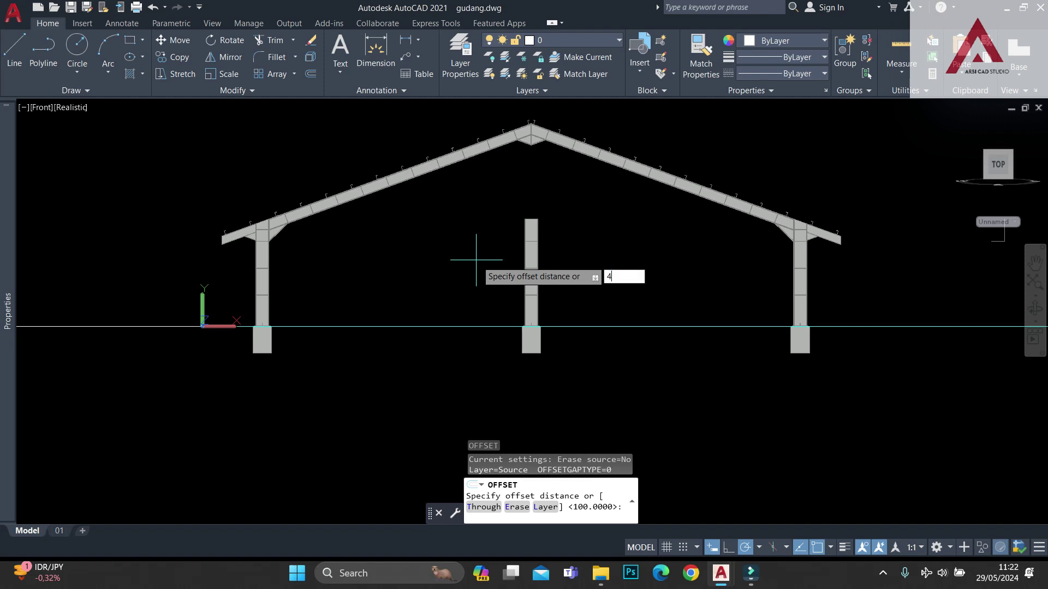
type("00")
scroll(475, 259, "down", 4)
key("Return")
left_click(319, 285)
left_click(323, 247)
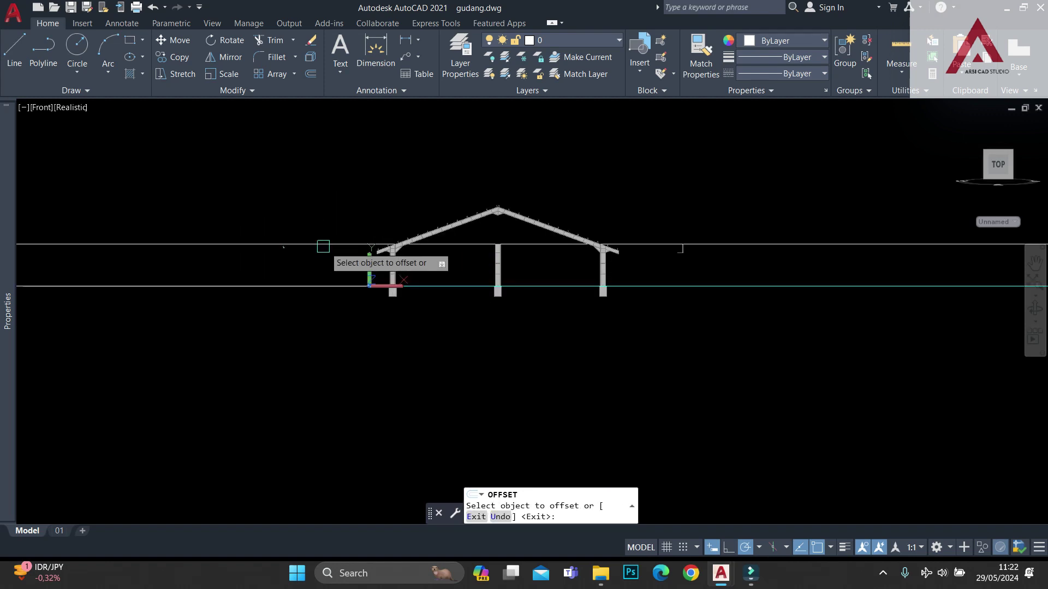
key("Escape")
left_click_drag(323, 235, 257, 308)
scroll(446, 271, "up", 2)
type("E")
key("Return")
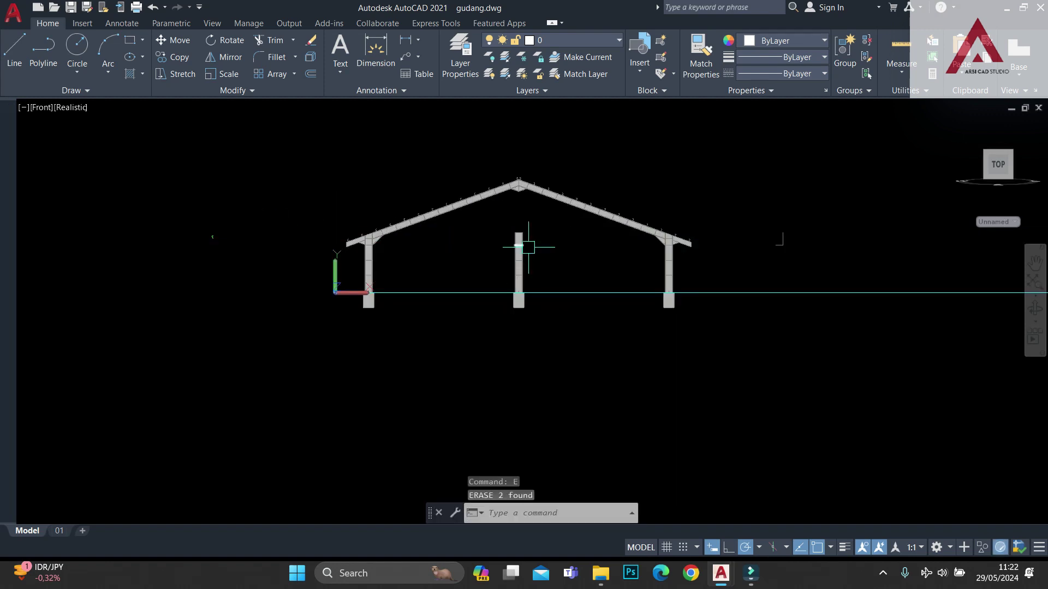
scroll(561, 238, "up", 2)
scroll(472, 206, "up", 2)
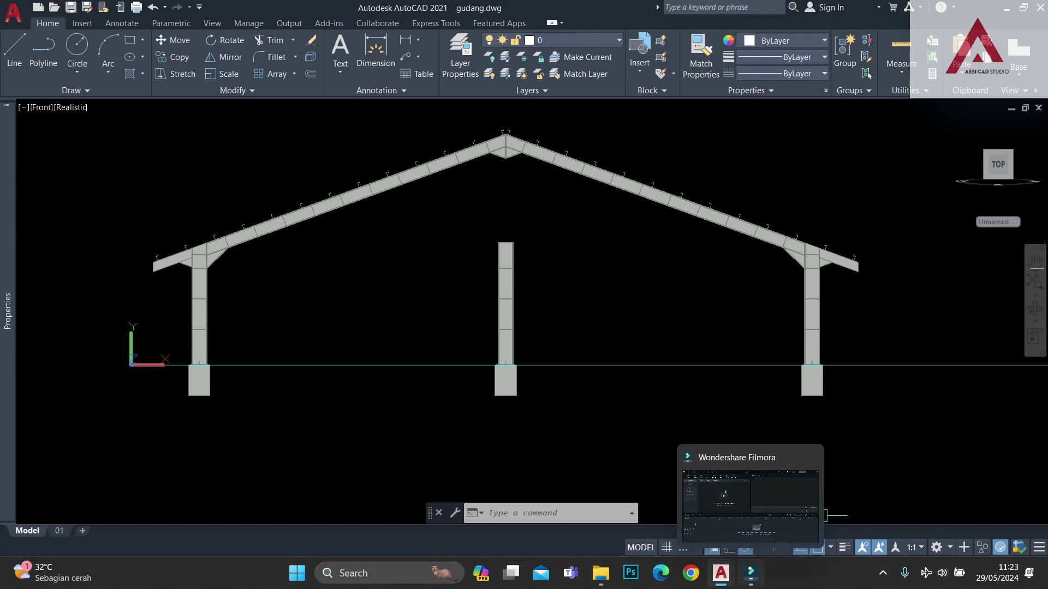
mouse_move(720, 573)
left_click(841, 492)
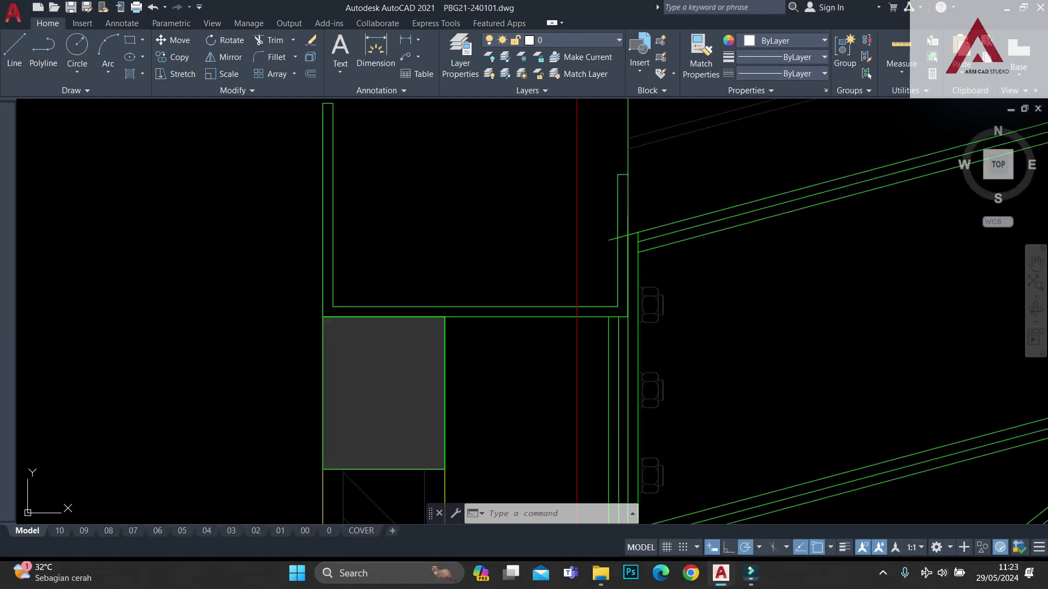
scroll(441, 280, "down", 5)
scroll(555, 315, "down", 5)
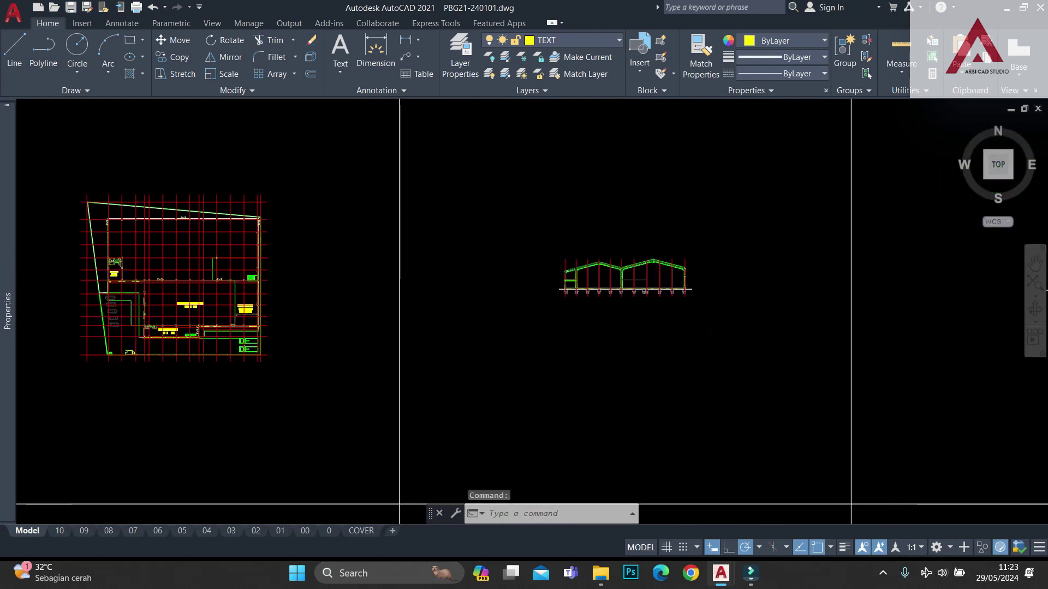
scroll(147, 207, "up", 5)
scroll(660, 245, "down", 1)
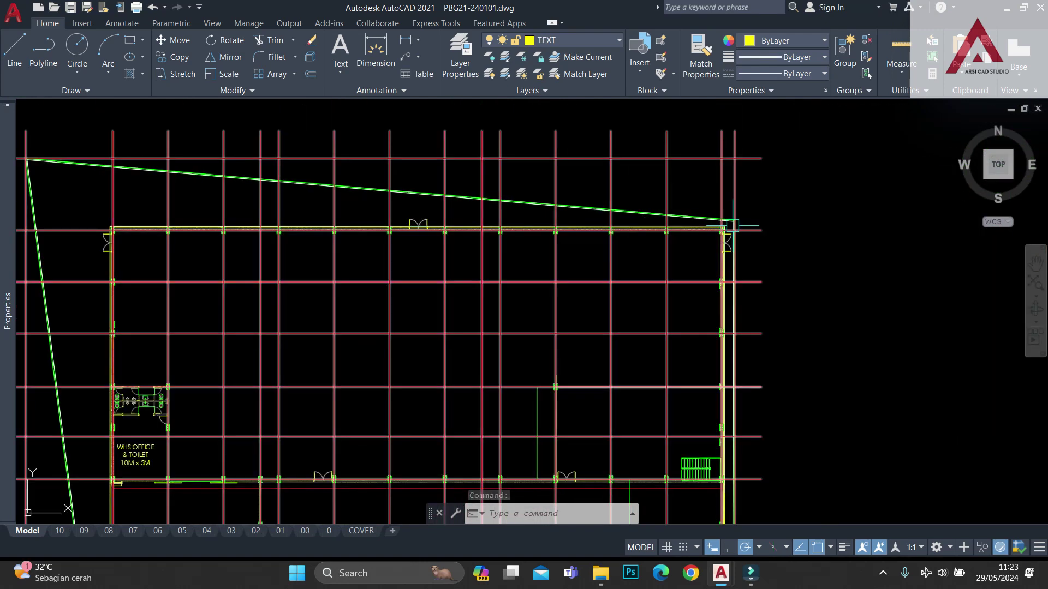
scroll(731, 225, "down", 5)
scroll(628, 302, "down", 3)
scroll(668, 391, "up", 5)
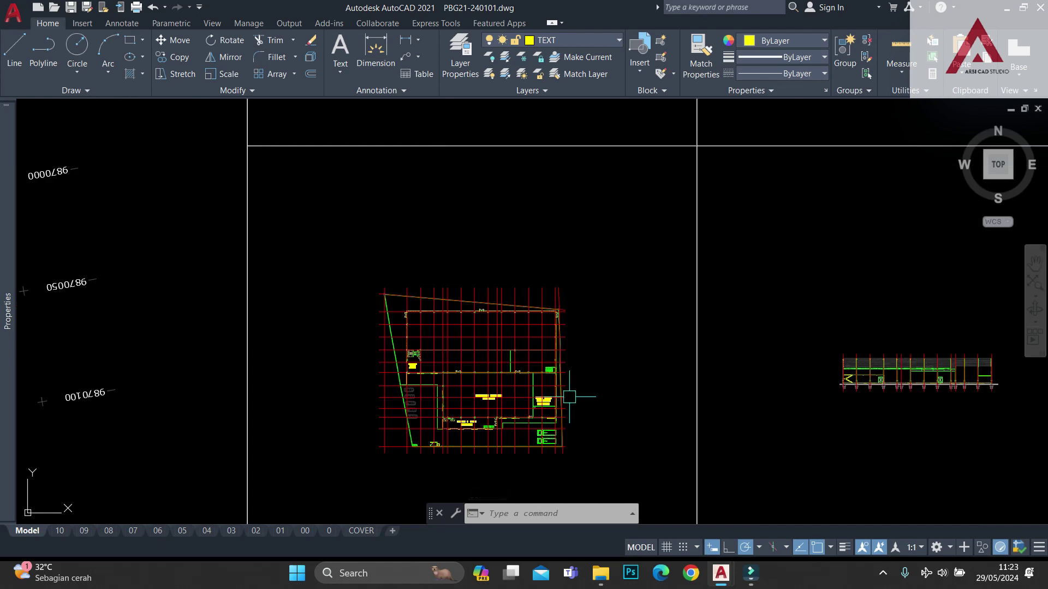
scroll(568, 398, "up", 5)
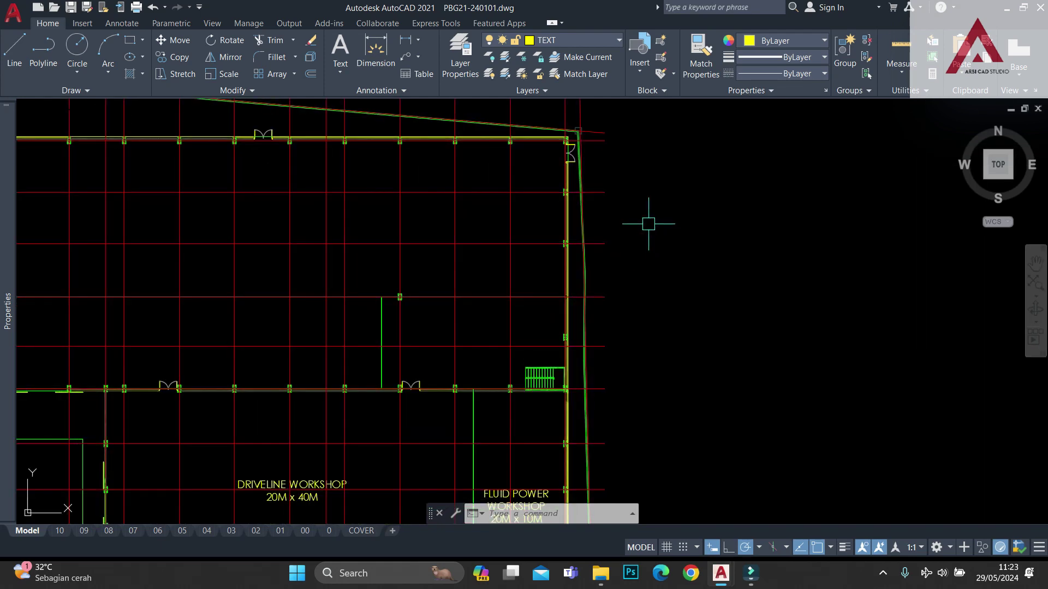
scroll(648, 224, "down", 1)
scroll(643, 237, "down", 3)
scroll(617, 216, "up", 2)
scroll(633, 218, "up", 2)
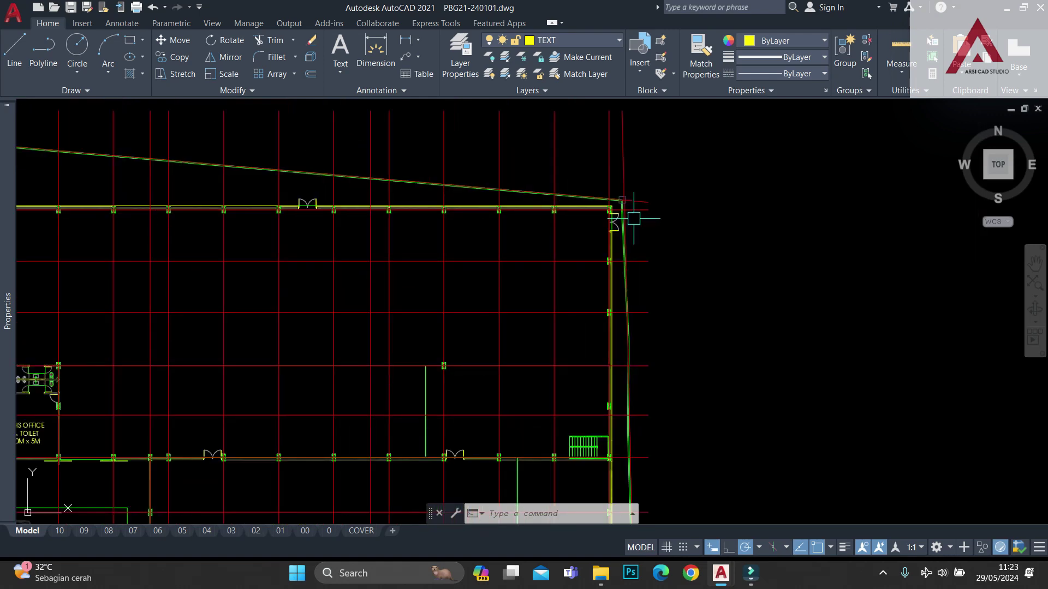
scroll(716, 218, "down", 4)
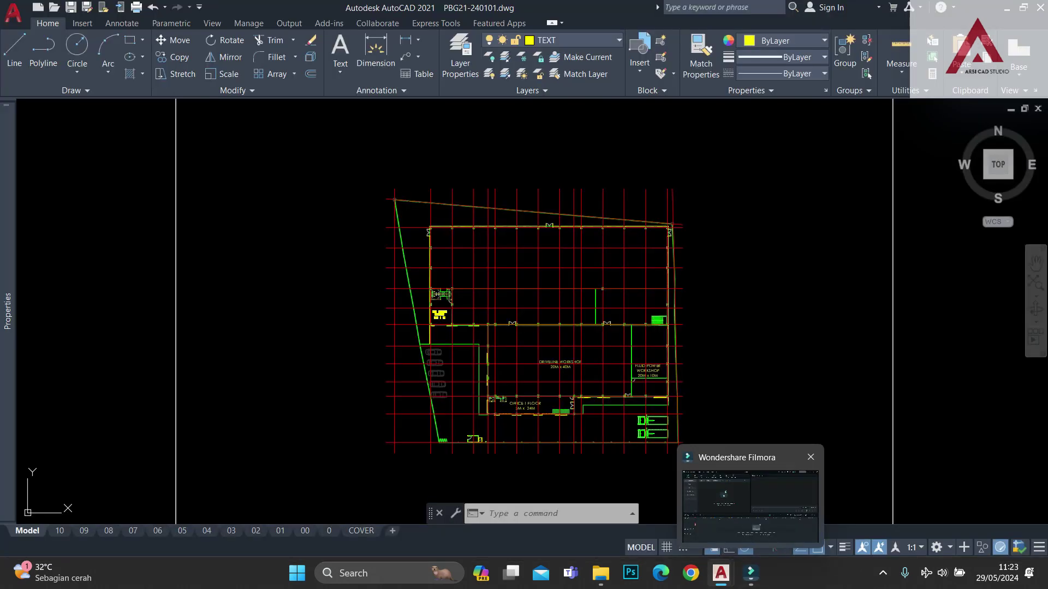
left_click(647, 506)
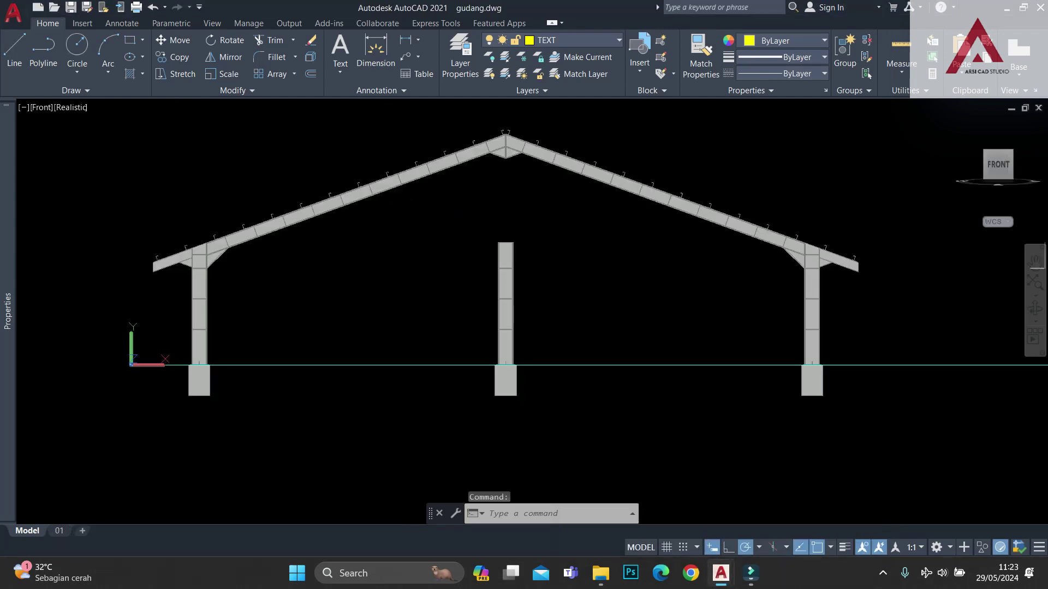
Cancel the pending erase and orbit the frame from Front into a 3D view
left_click(502, 242)
type("E")
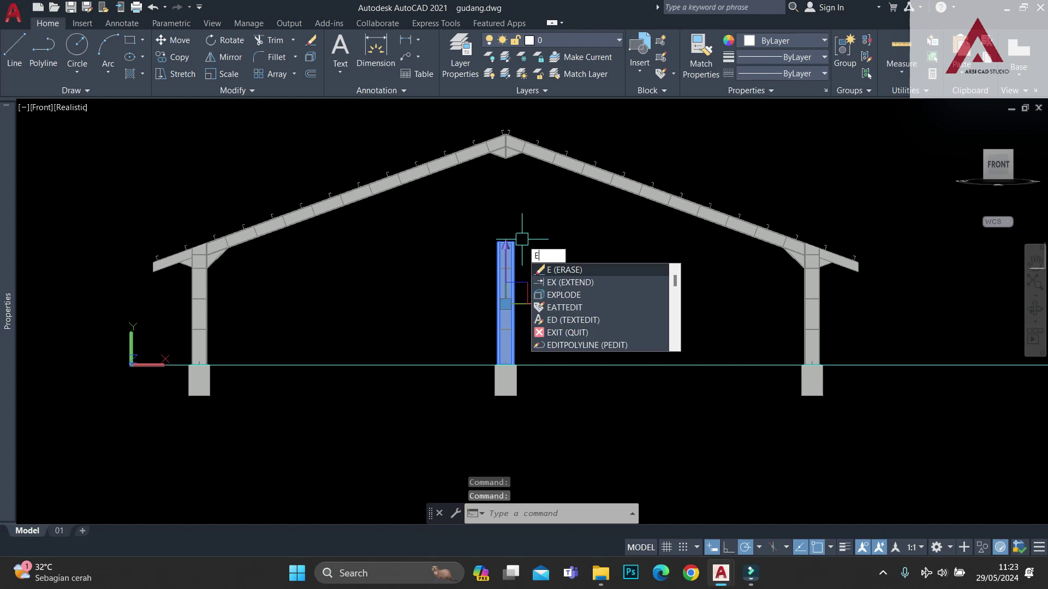
key("Escape")
middle_click_drag(528, 267, 704, 441, "shift")
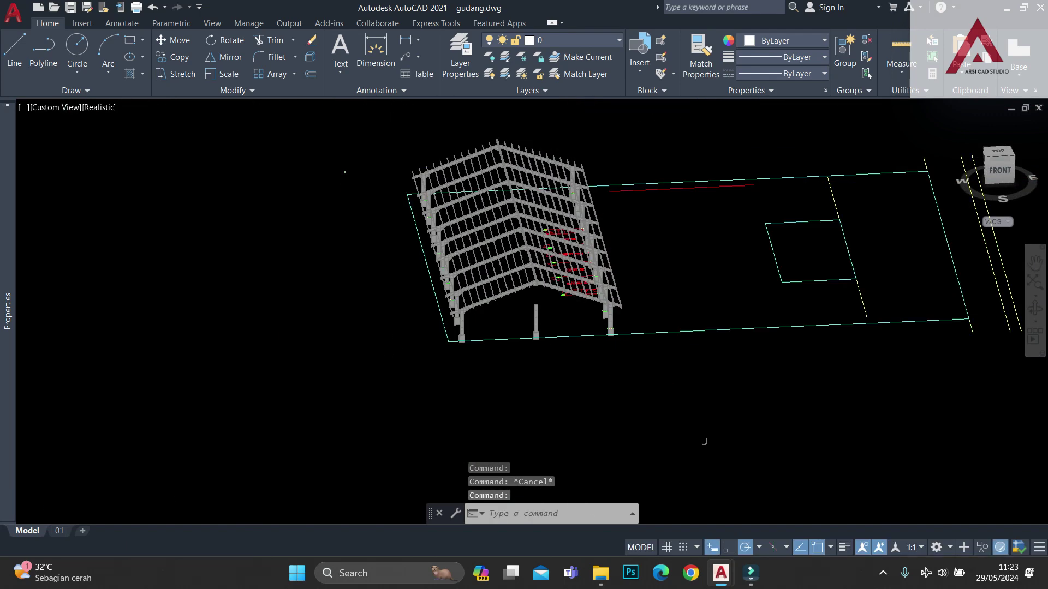
scroll(532, 316, "up", 5)
scroll(545, 284, "up", 5)
Select and zoom in on the middle column to inspect it, then deselect it
left_click(566, 239)
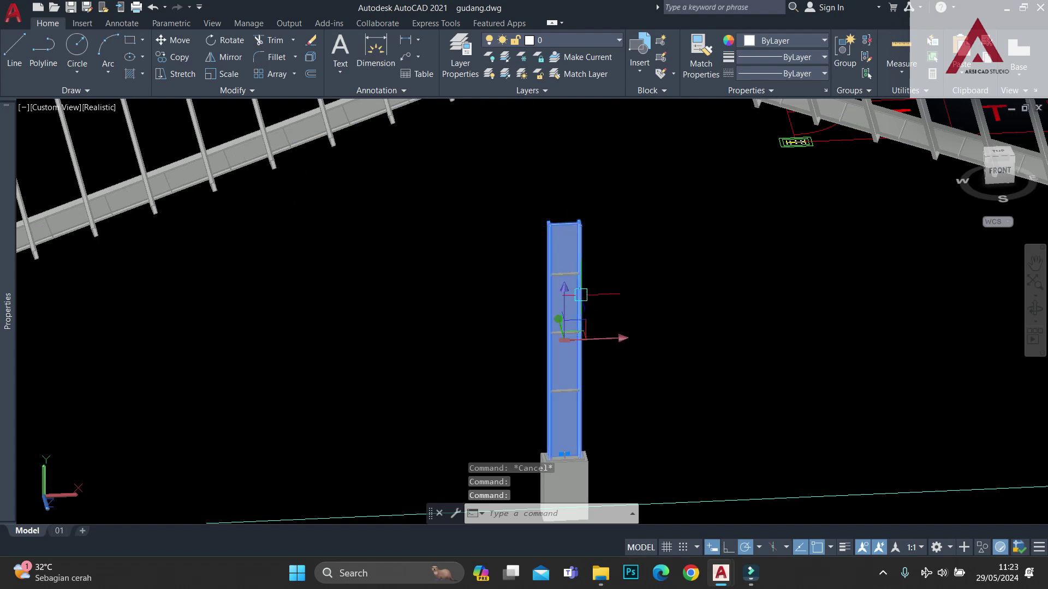
scroll(580, 224, "up", 2)
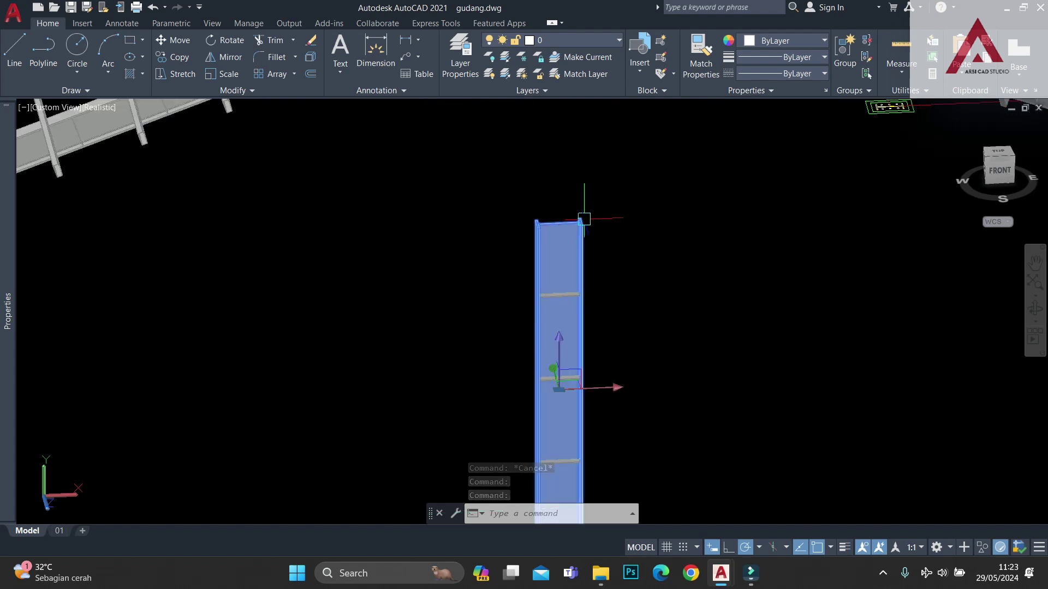
scroll(579, 224, "up", 2)
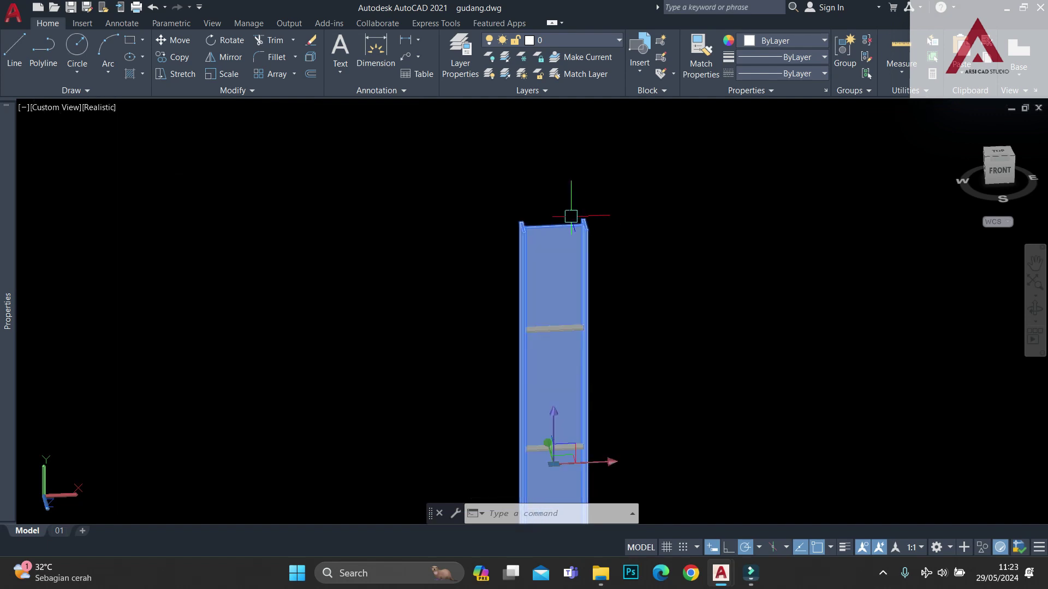
scroll(584, 223, "down", 2)
scroll(579, 229, "down", 4)
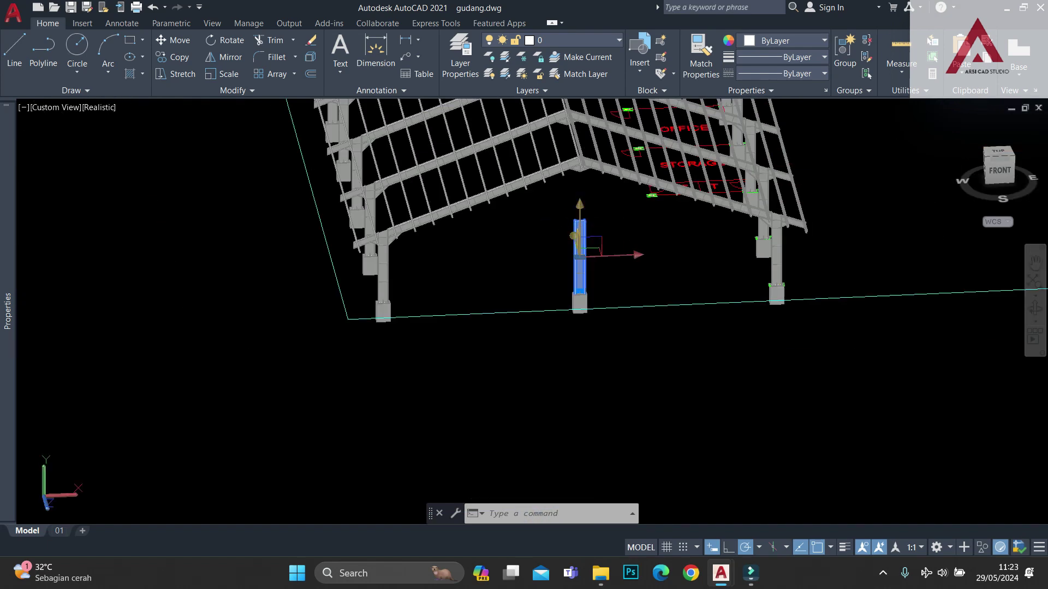
right_click(576, 235)
key("Escape")
scroll(584, 224, "up", 2)
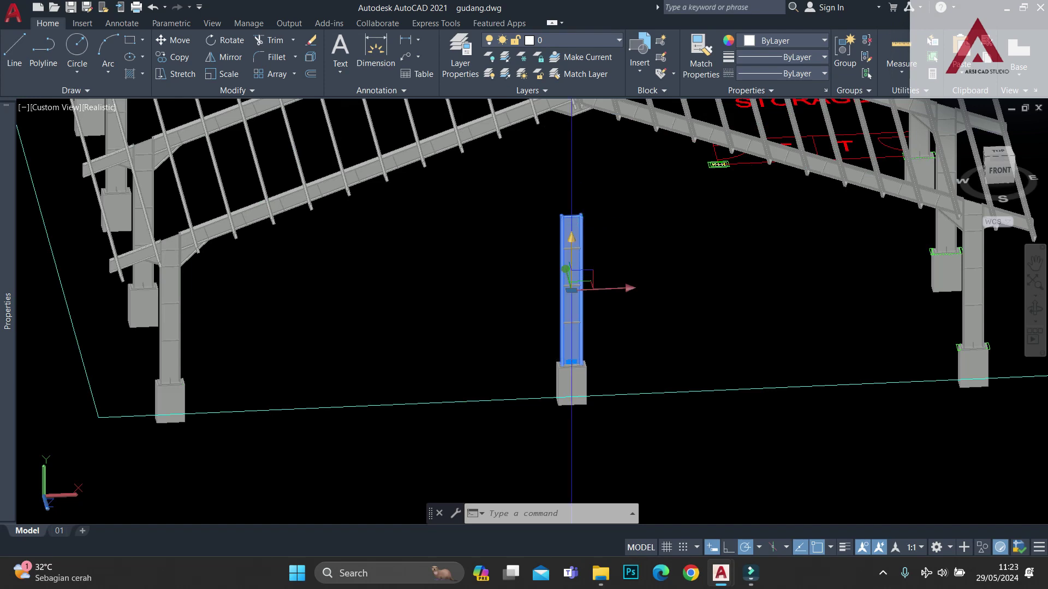
scroll(562, 219, "up", 4)
scroll(562, 218, "up", 1)
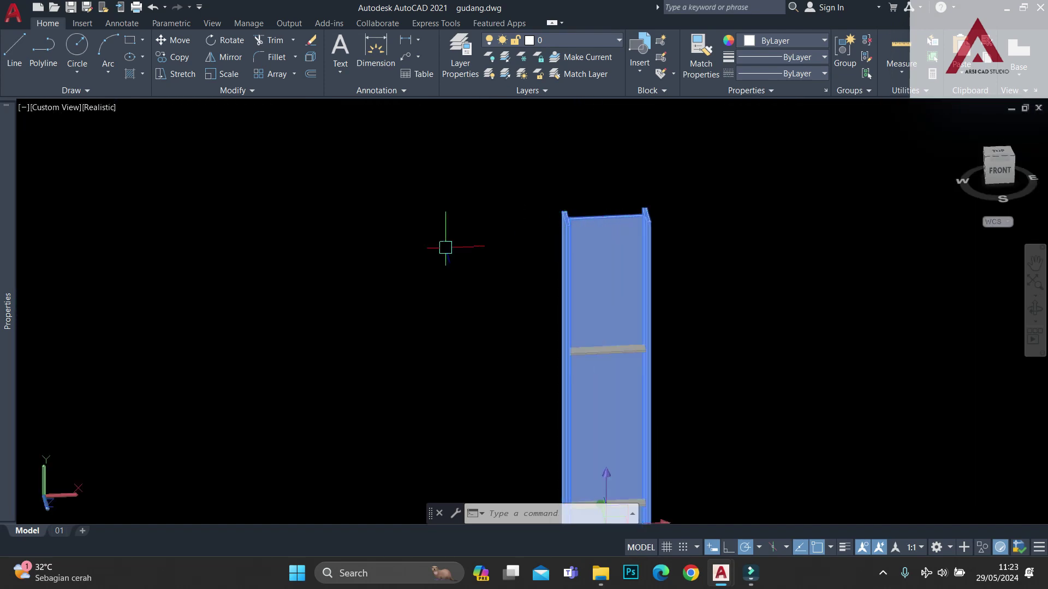
right_click(556, 251)
key("Escape")
scroll(538, 204, "down", 5)
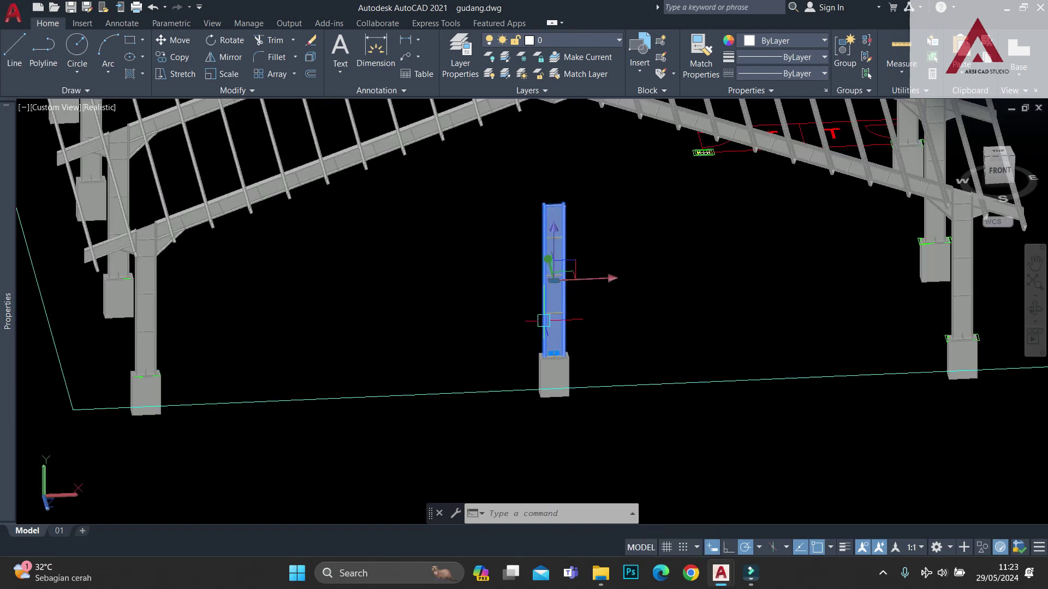
key("Escape")
Window-select the middle column together with its footing
left_click(567, 368)
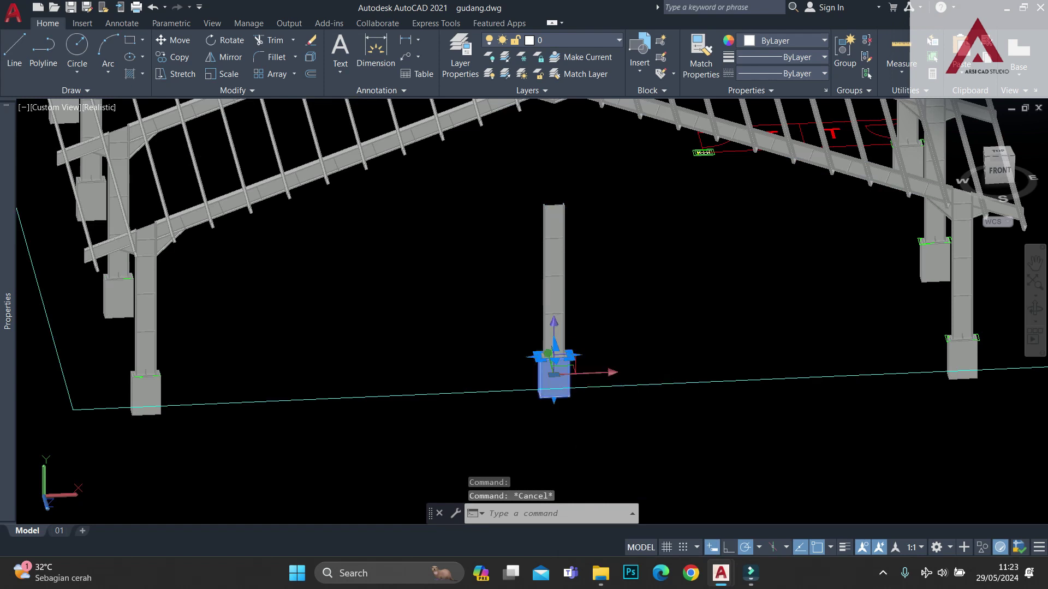
left_click(559, 289)
left_click(603, 199)
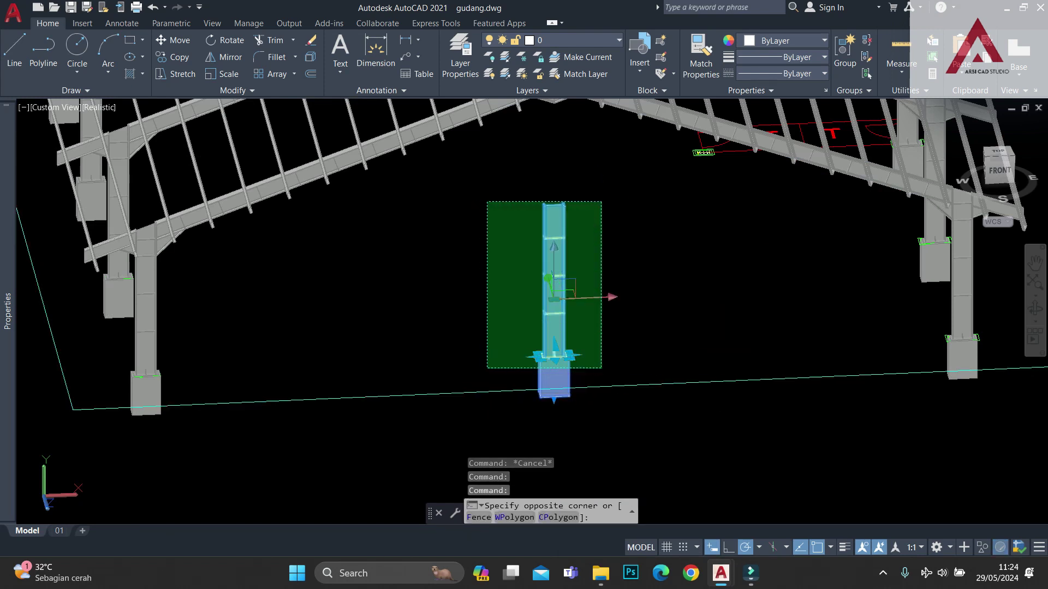
left_click(487, 397)
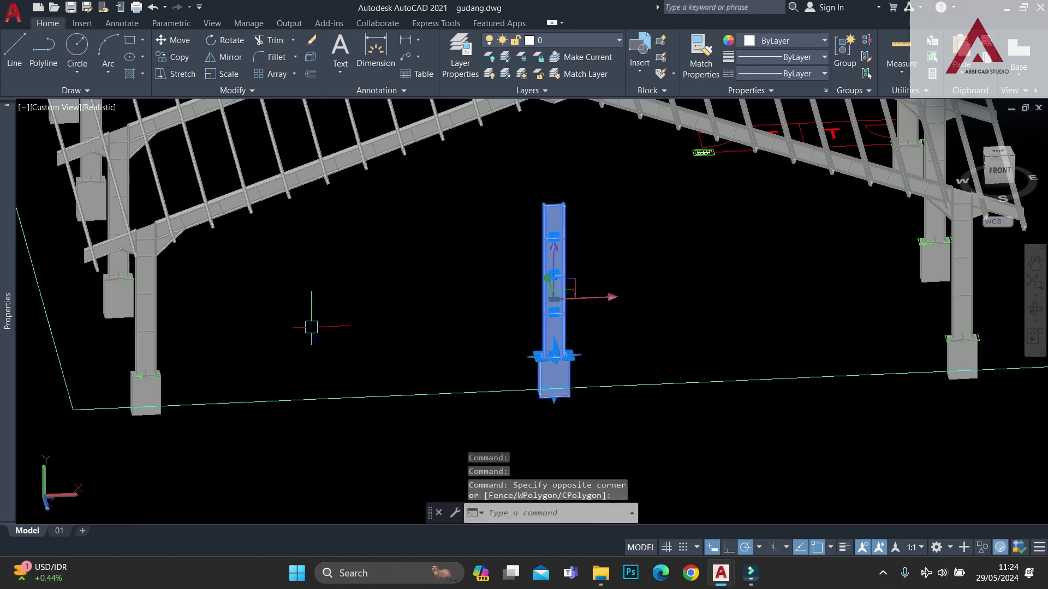
key("Escape")
left_click(627, 203)
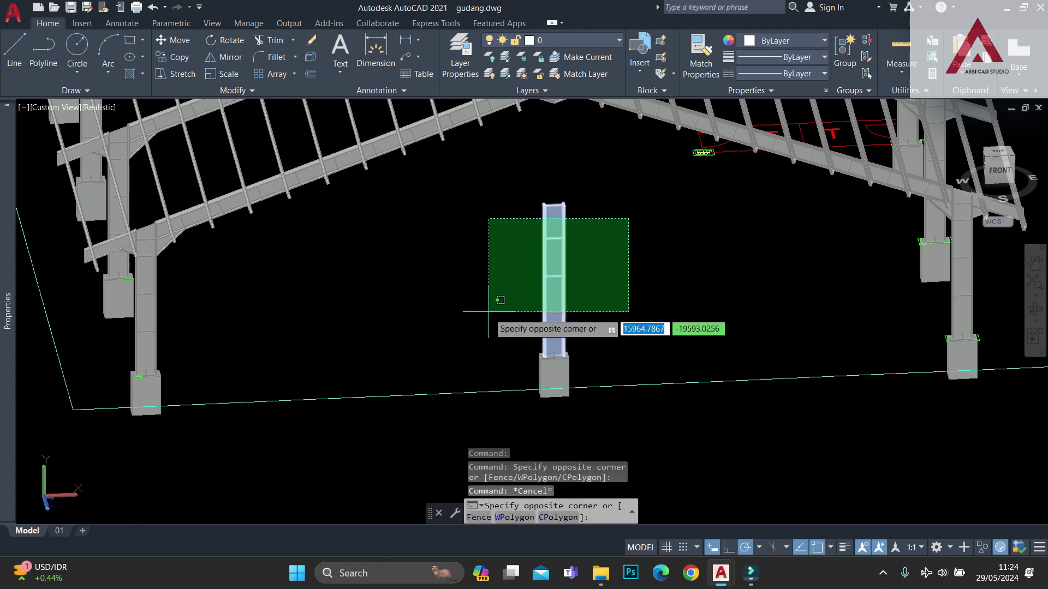
left_click(468, 311)
left_click(602, 183)
left_click(486, 374)
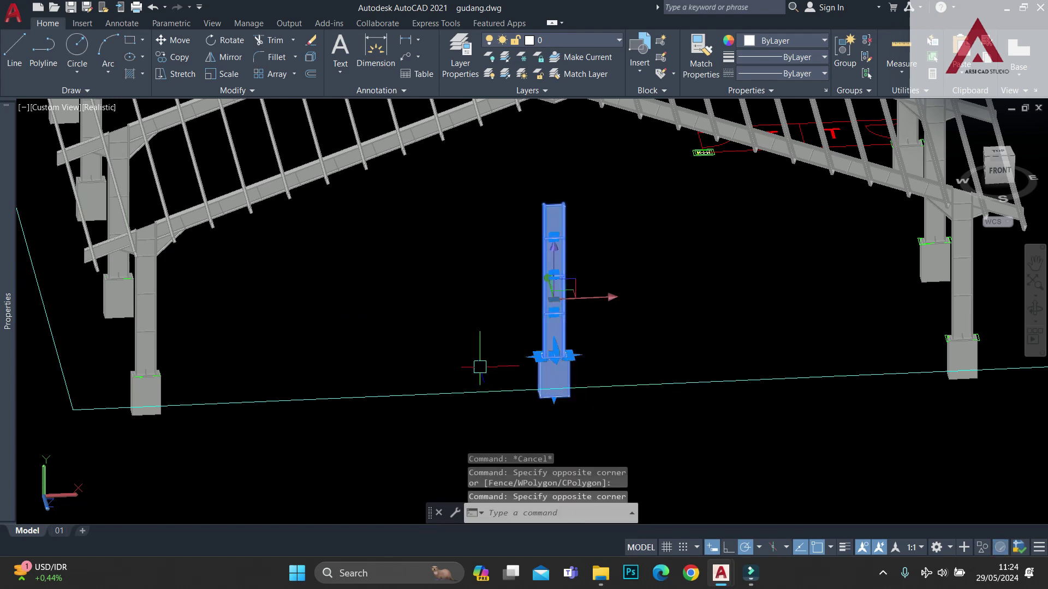
Copy the middle column and footing 5000 to the left and 5000 to the right
type("co")
key("Return")
left_click(666, 408)
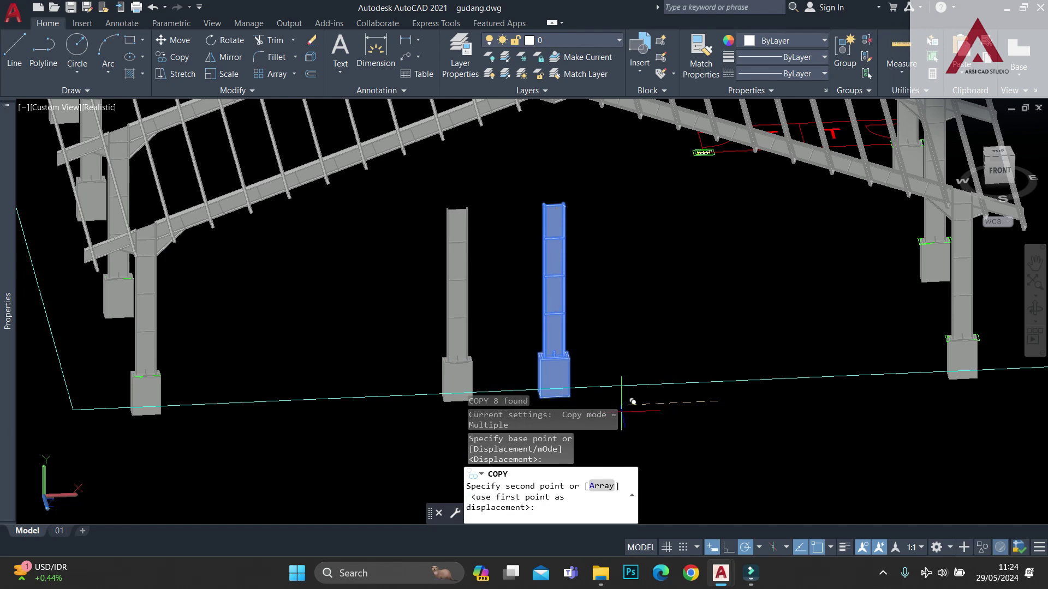
type("1000")
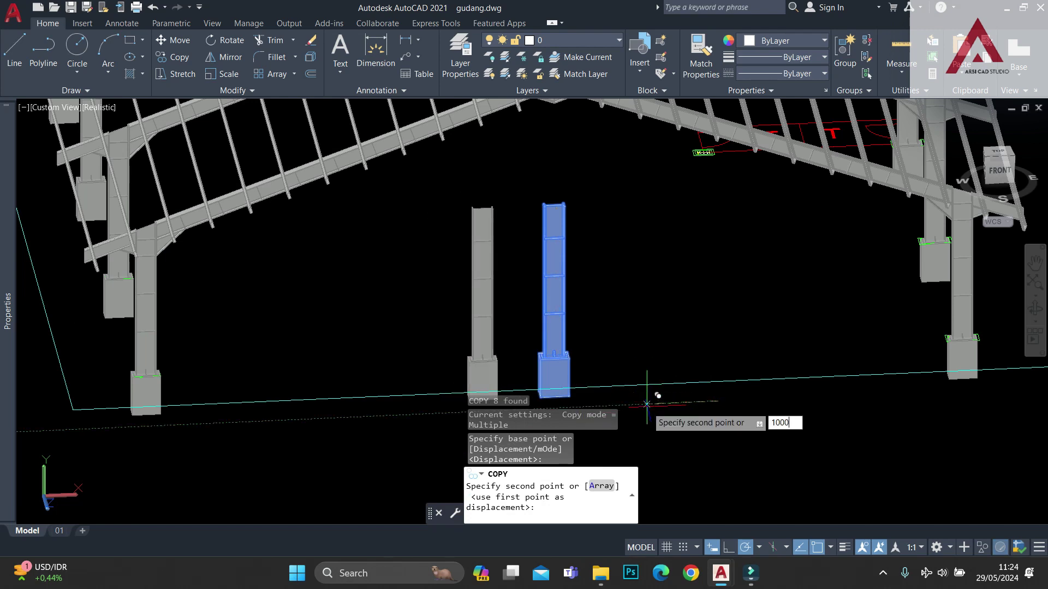
key("Return")
key("ctrl+z")
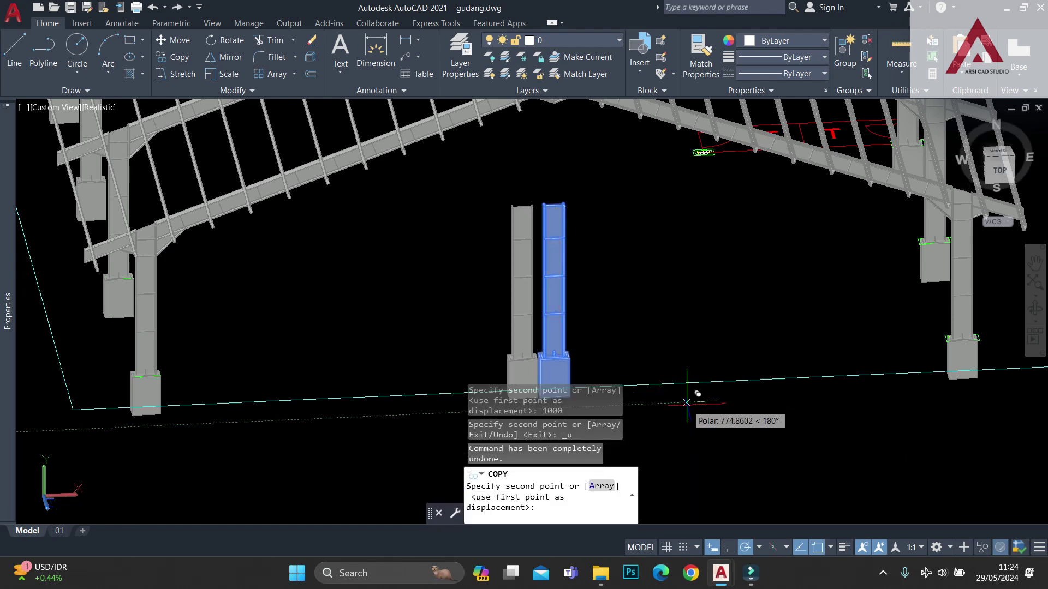
type("5000")
key("Return")
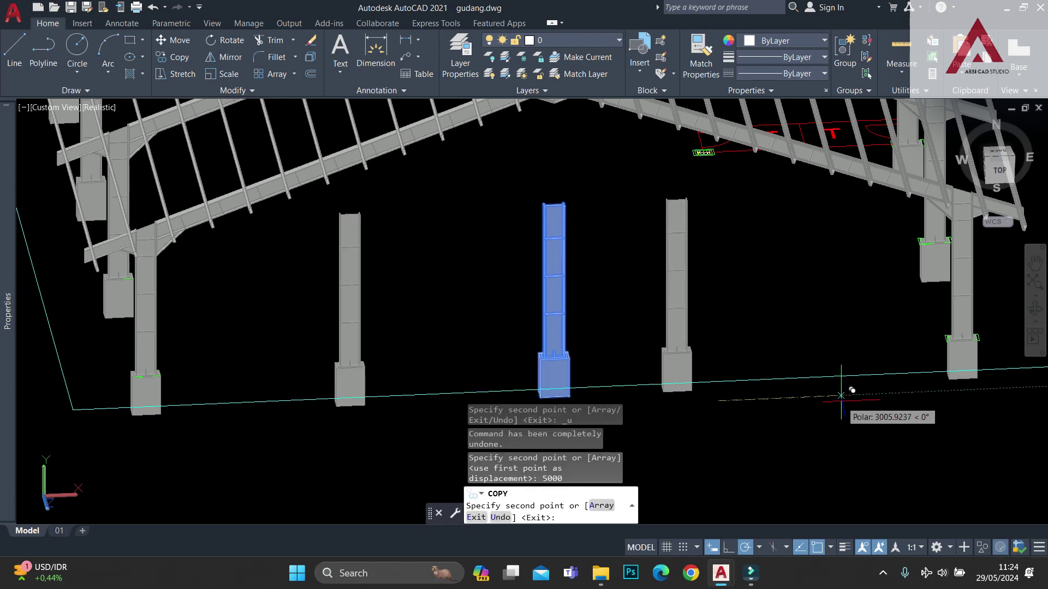
type("5000")
key("Return")
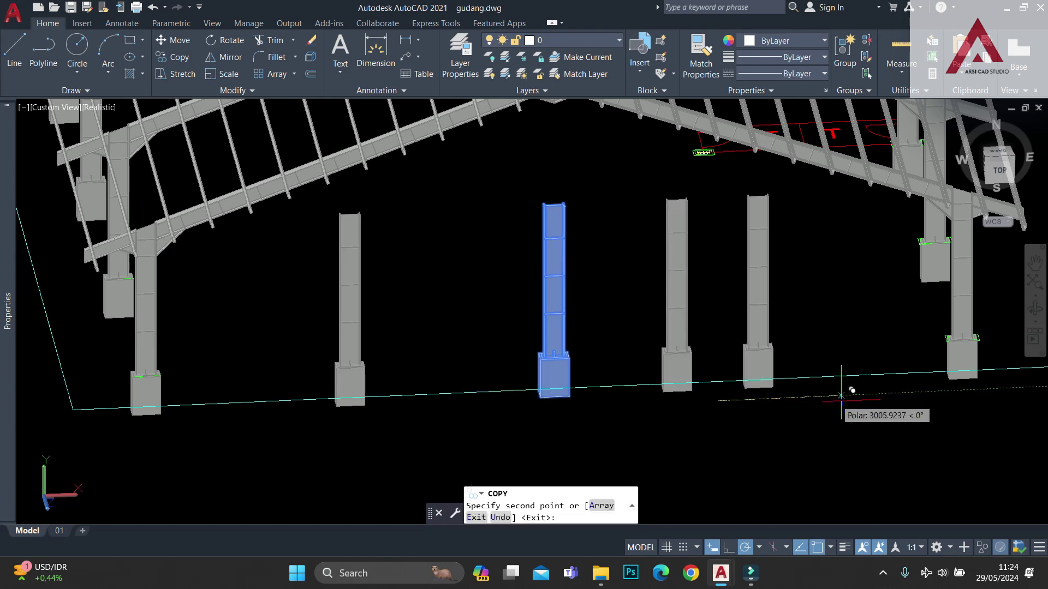
key("Escape")
Copy the whole base-plate outline to a spot beside the frame
scroll(435, 260, "down", 2)
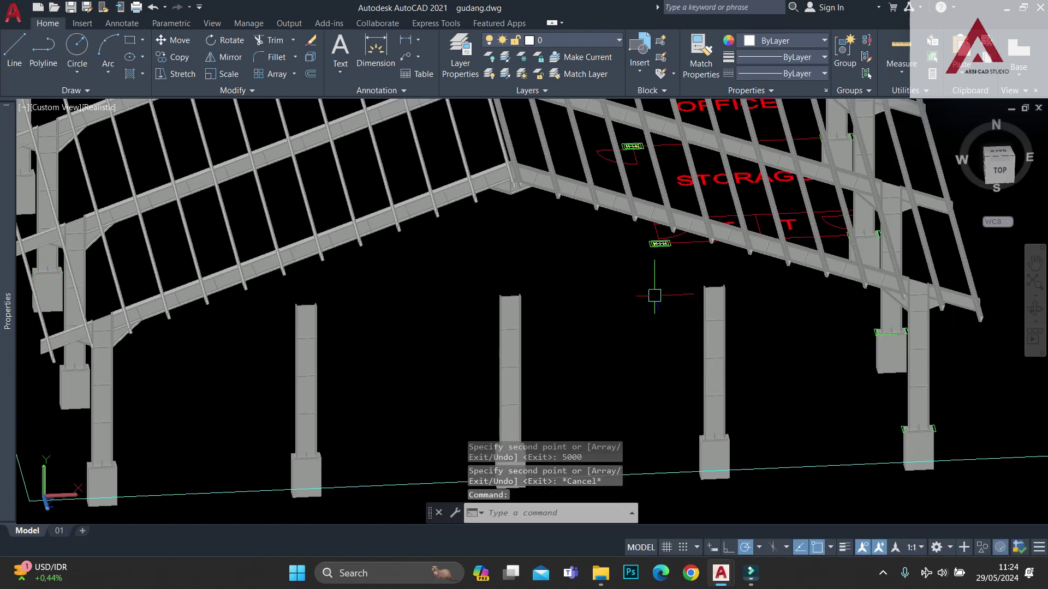
scroll(665, 286, "up", 3)
scroll(666, 234, "up", 4)
key("ctrl+a")
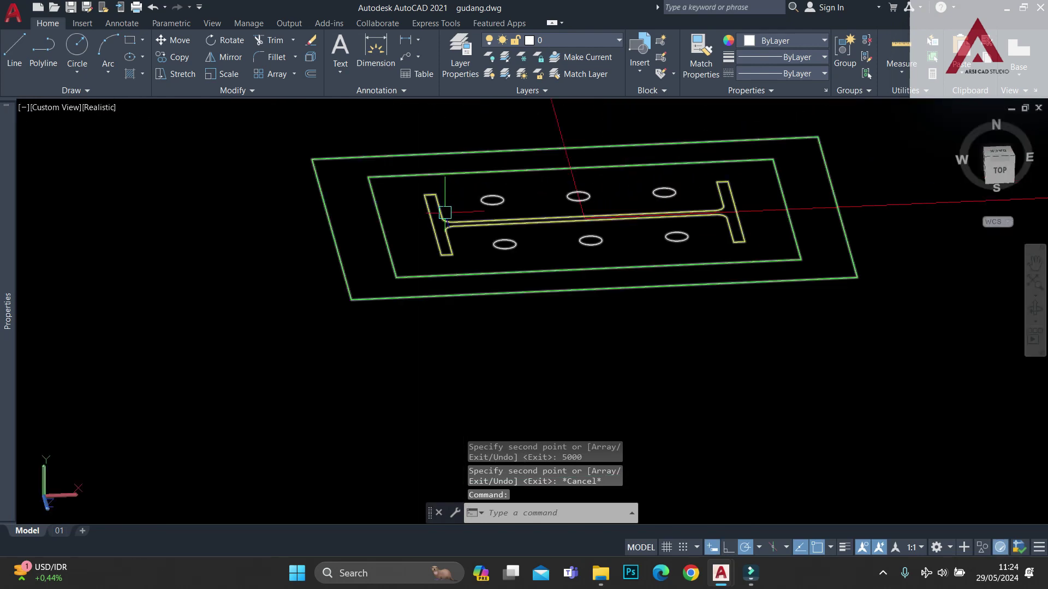
key("Return")
left_click(442, 216)
scroll(453, 218, "down", 3)
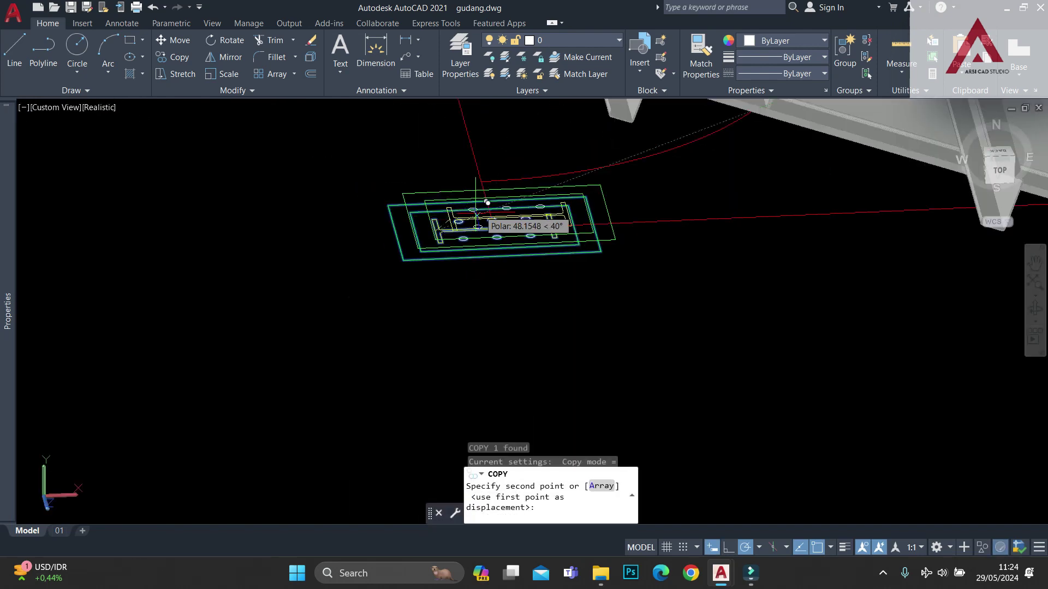
scroll(491, 211, "up", 5)
scroll(522, 205, "down", 1)
scroll(521, 205, "down", 3)
left_click(477, 337)
scroll(474, 334, "up", 3)
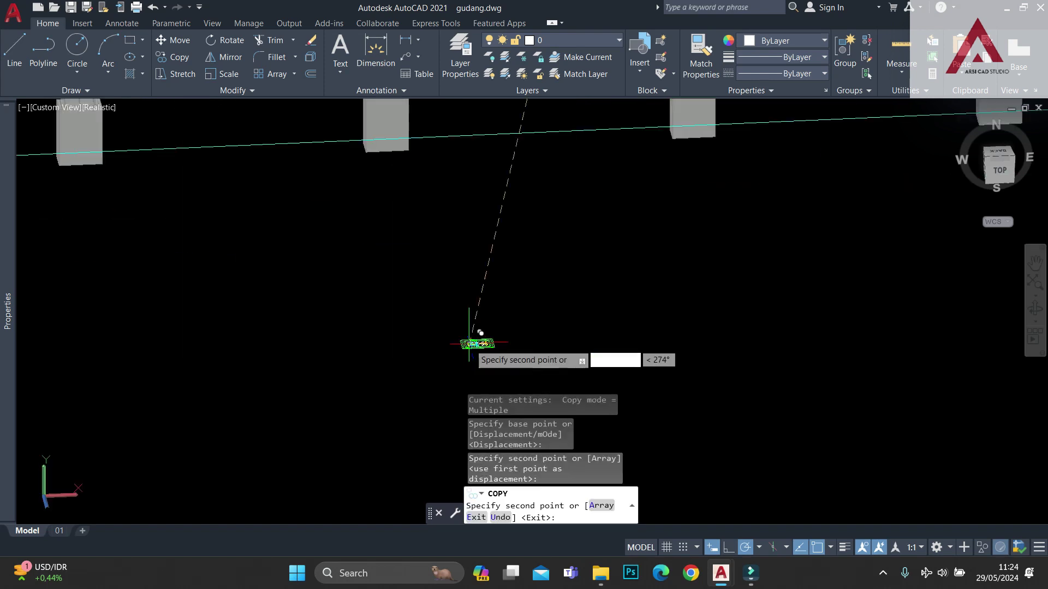
scroll(491, 349, "up", 3)
key("Return")
Erase the two middle intermediate columns and their base plates
scroll(446, 345, "down", 5)
left_click(662, 148)
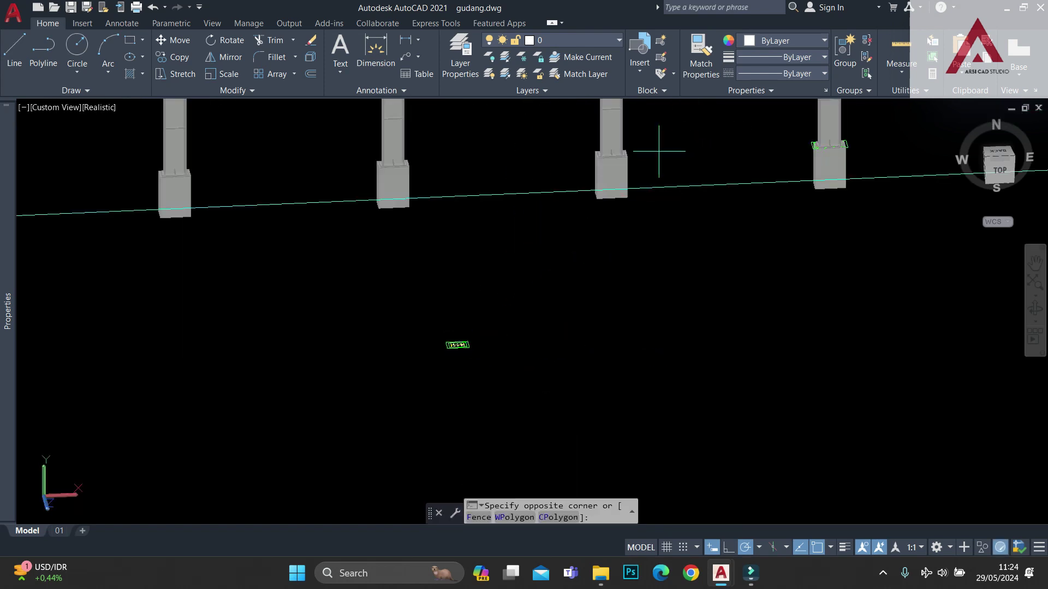
left_click(363, 176)
type("E")
middle_click_drag(421, 165, 397, 274)
key("Return")
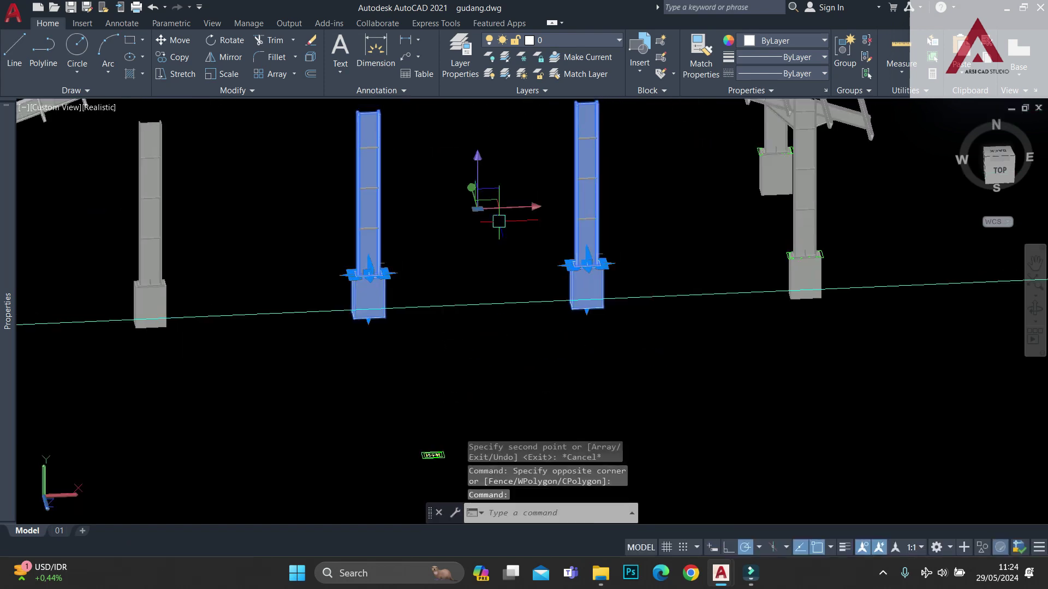
left_click(627, 126)
left_click(331, 224)
key("Return")
key("Return")
Erase the left intermediate column and remaining leftover pieces, then pan to the base plate
left_click(227, 224)
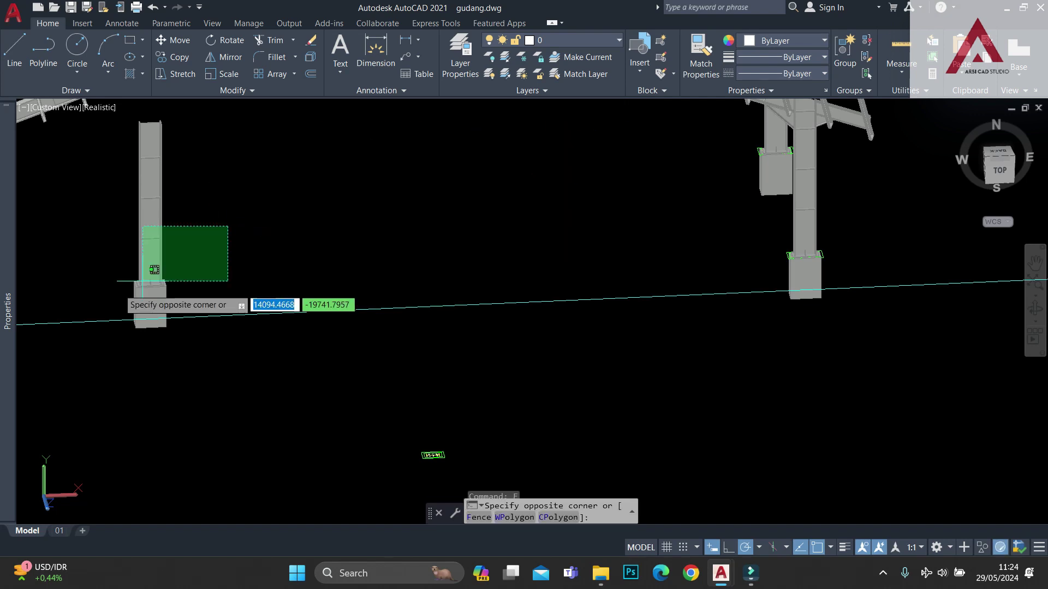
left_click(140, 280)
key("Return")
key("Return")
left_click(249, 243)
left_click(166, 158)
scroll(166, 158, "down", 3)
key("Return")
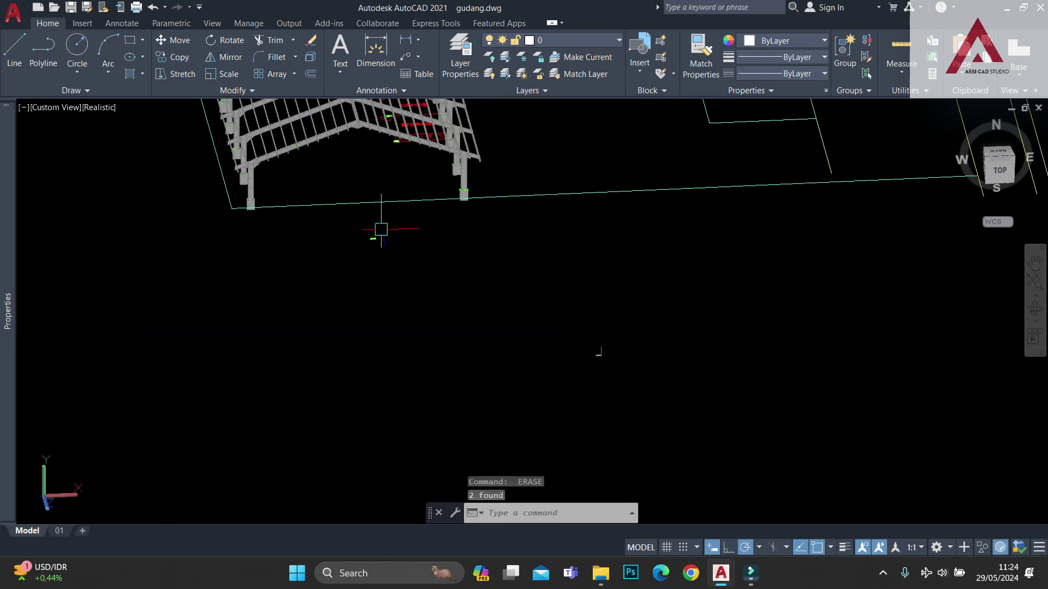
middle_click_drag(379, 227, 386, 234)
scroll(385, 234, "up", 3)
scroll(534, 187, "up", 5)
Try a press-pull (PRESS) on the base plate, then cancel it
scroll(589, 215, "up", 2)
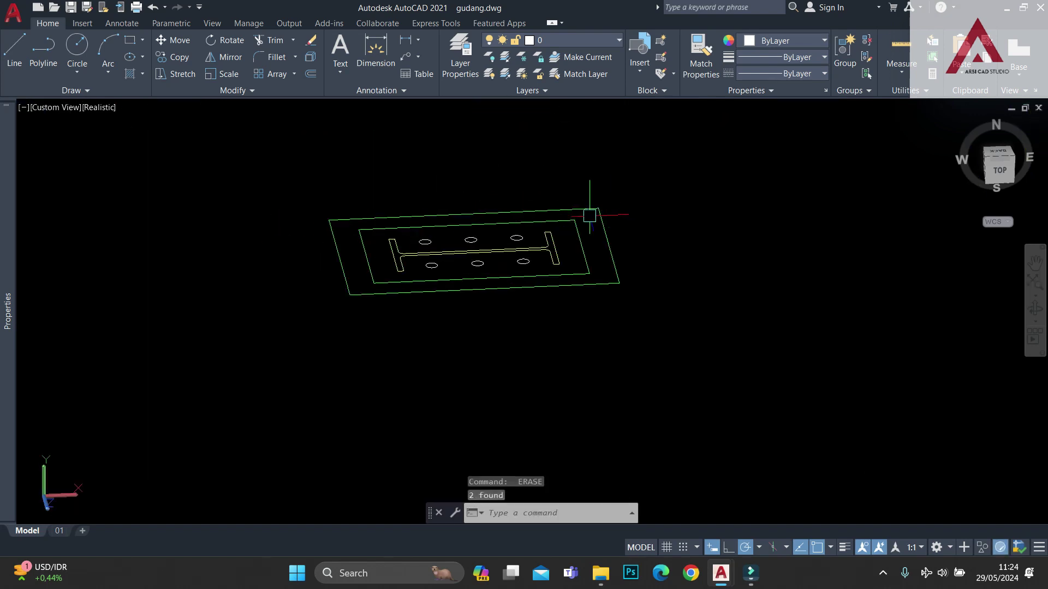
scroll(564, 211, "up", 2)
type("PRES")
scroll(537, 236, "up", 2)
type("S")
key("Return")
scroll(507, 295, "up", 2)
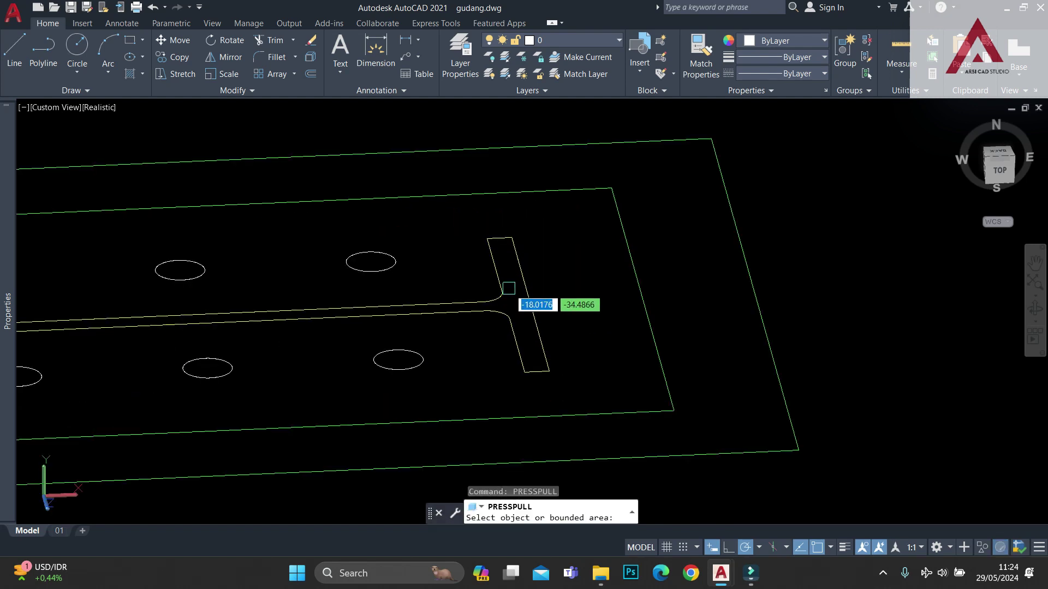
key("Escape")
scroll(194, 323, "down", 5)
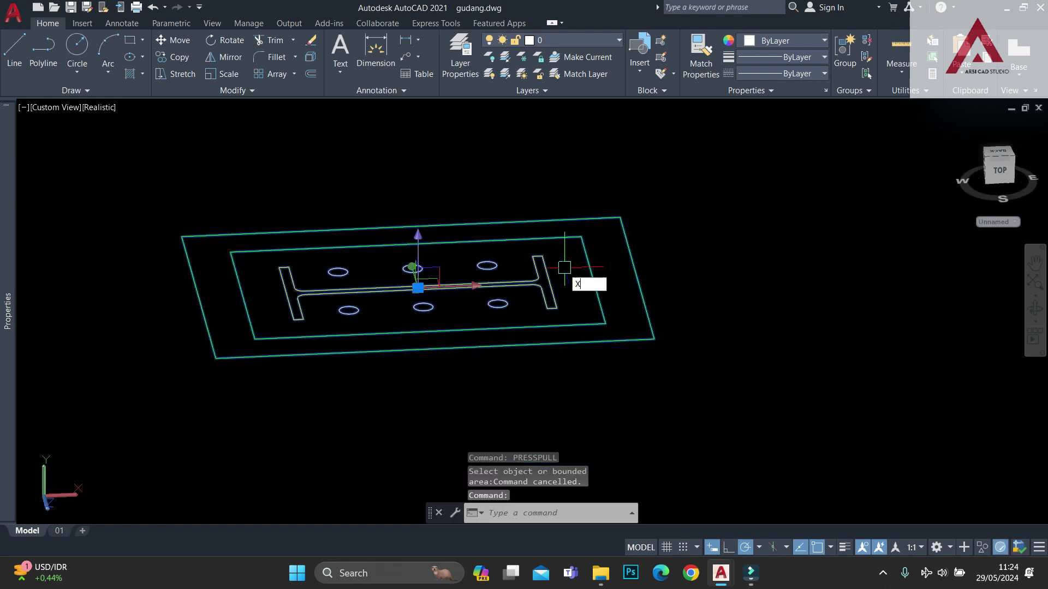
Explode the base-plate block and recentre the view on the I-beam profile
left_click(540, 256)
type("X")
key("Return")
type("PRES")
key("Return")
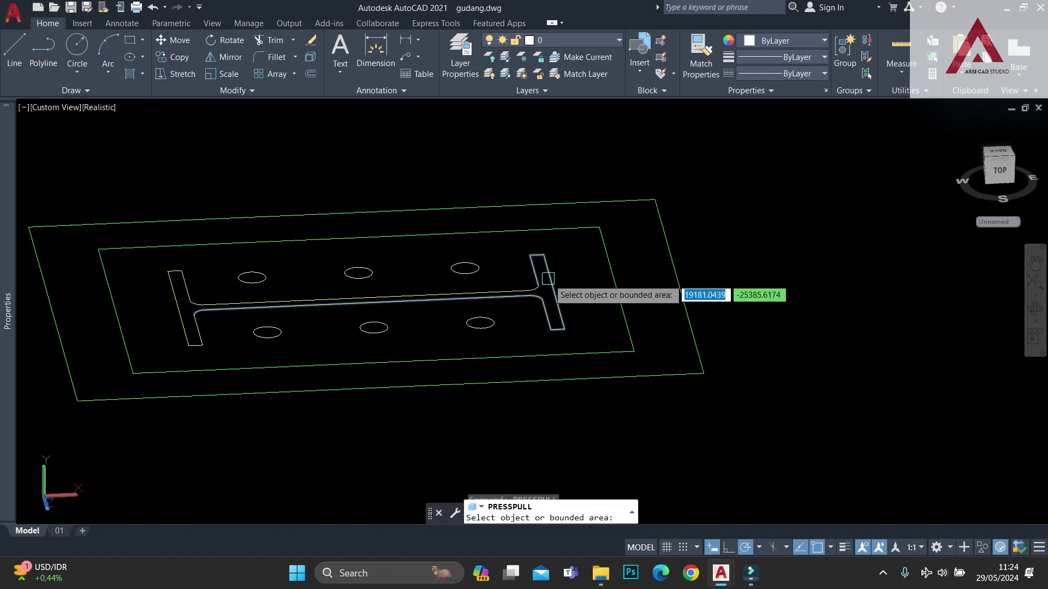
scroll(544, 288, "up", 2)
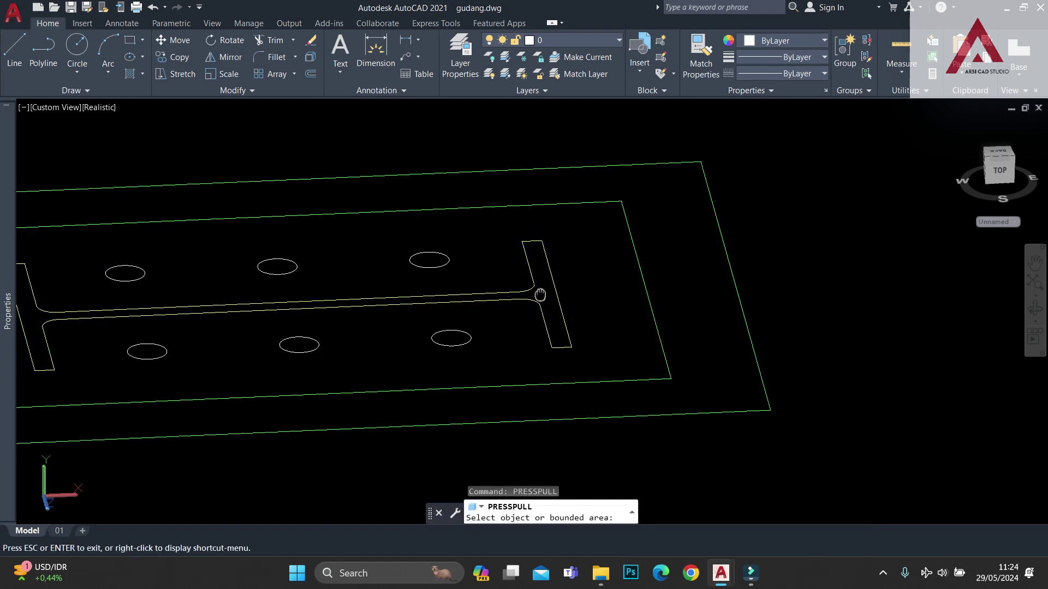
middle_click_drag(544, 288, 699, 353)
key("Return")
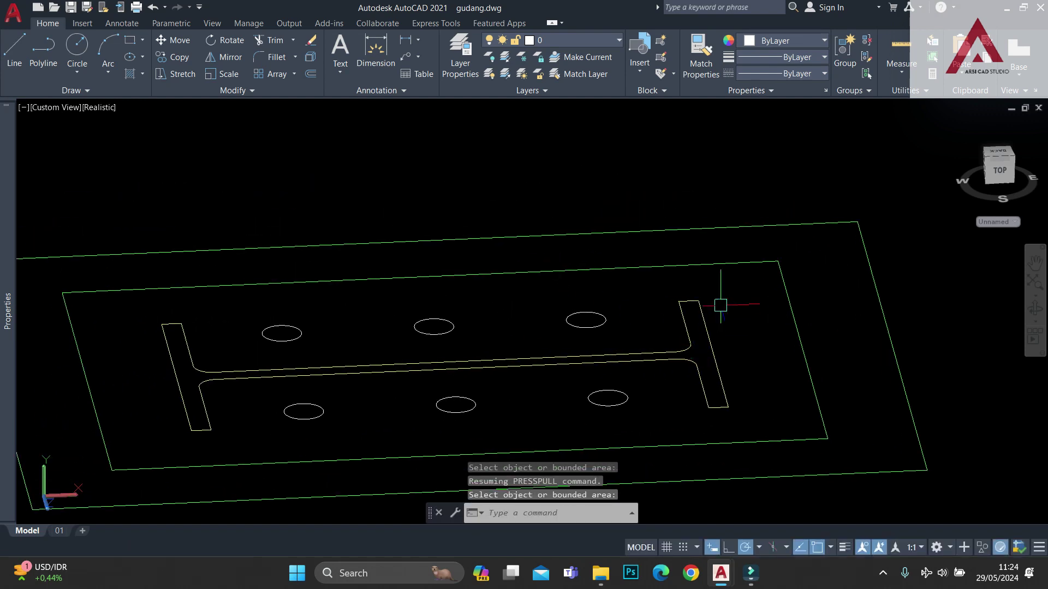
Window-select the I-beam outline lines and JOIN them into one polyline
left_click(718, 294)
left_click(693, 395)
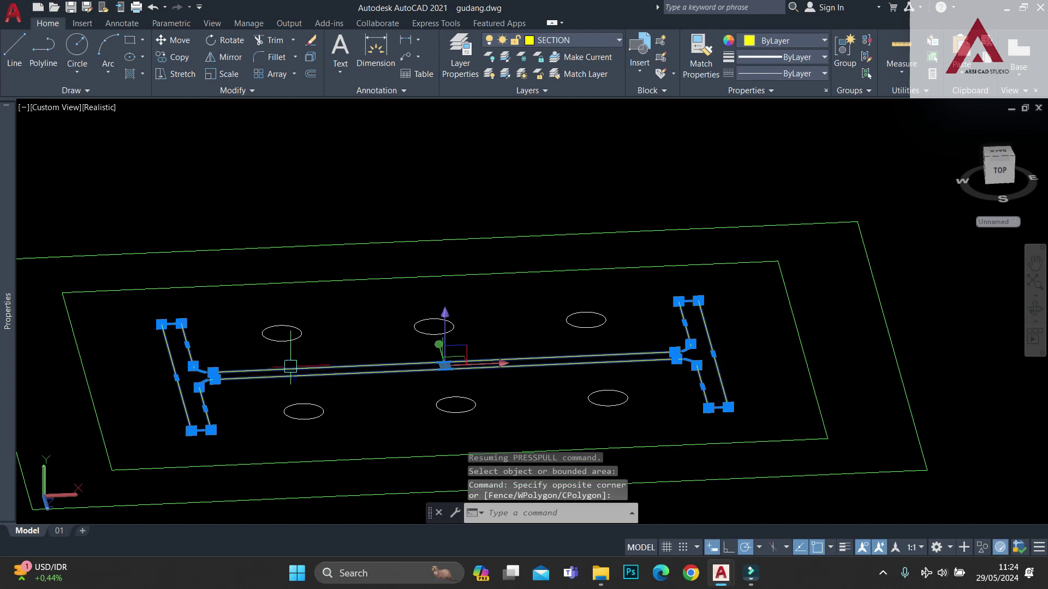
type("j")
key("Return")
Press-pull the I-beam profile 4000 upward into a column
type("p")
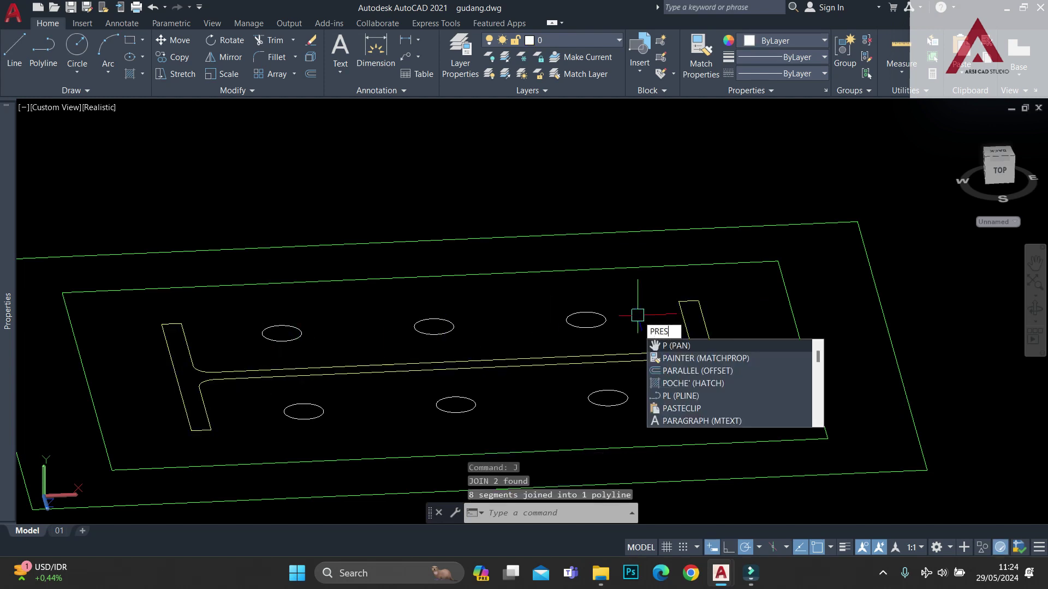
type("s")
key("Return")
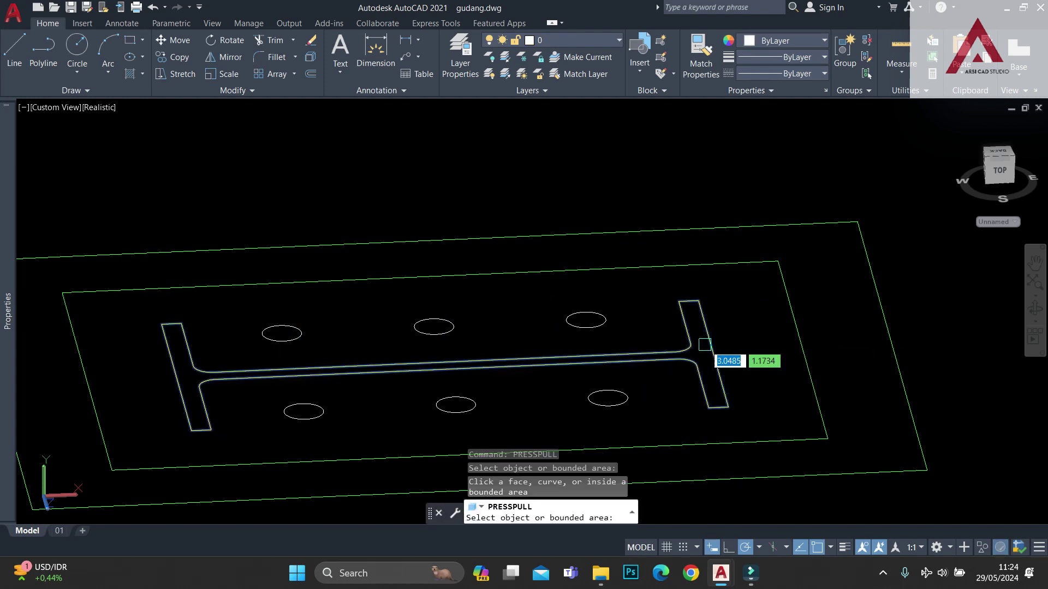
left_click(707, 343)
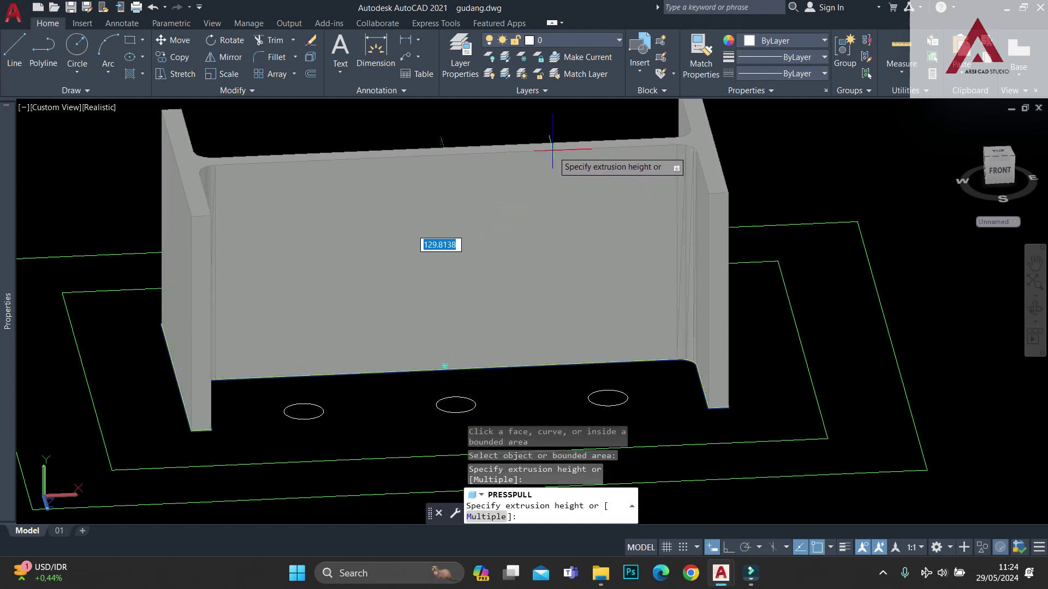
key("Return")
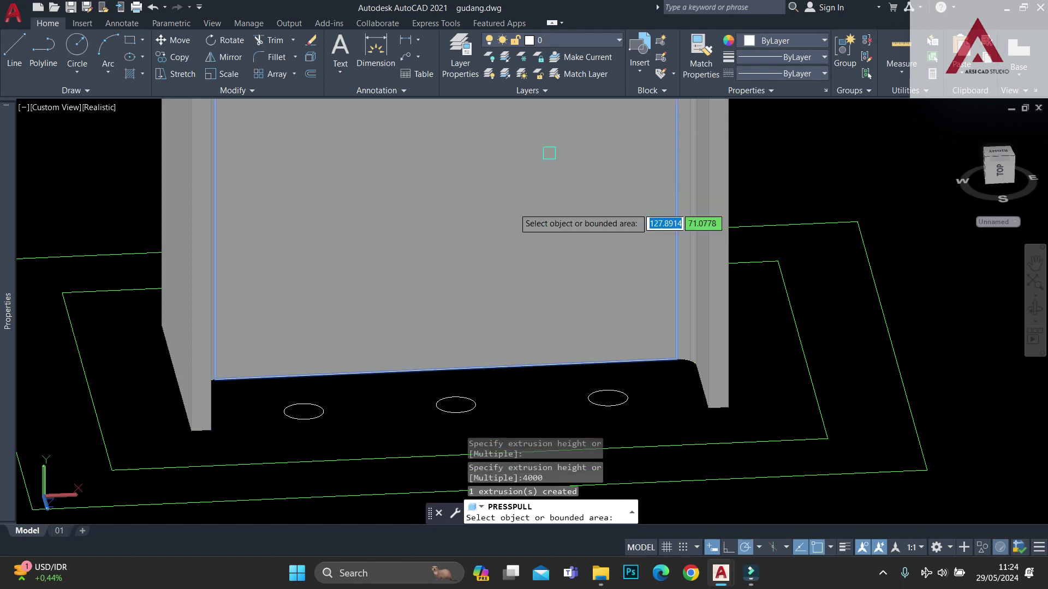
scroll(439, 270, "down", 3)
Start a box solid from a rectangle corner, then abandon it
type("X")
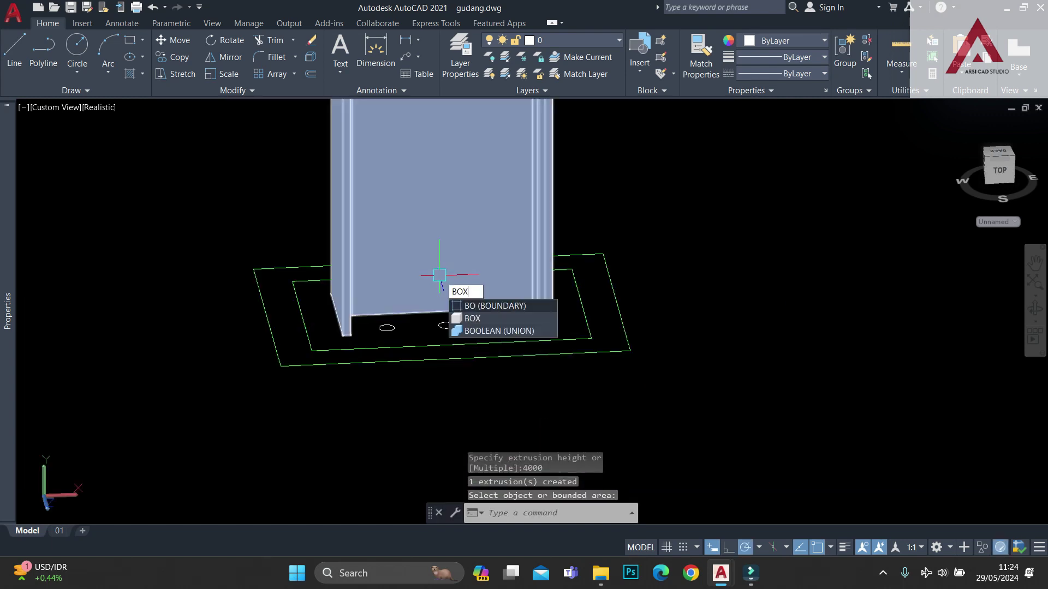
key("Return")
left_click(311, 351)
scroll(322, 355, "down", 5)
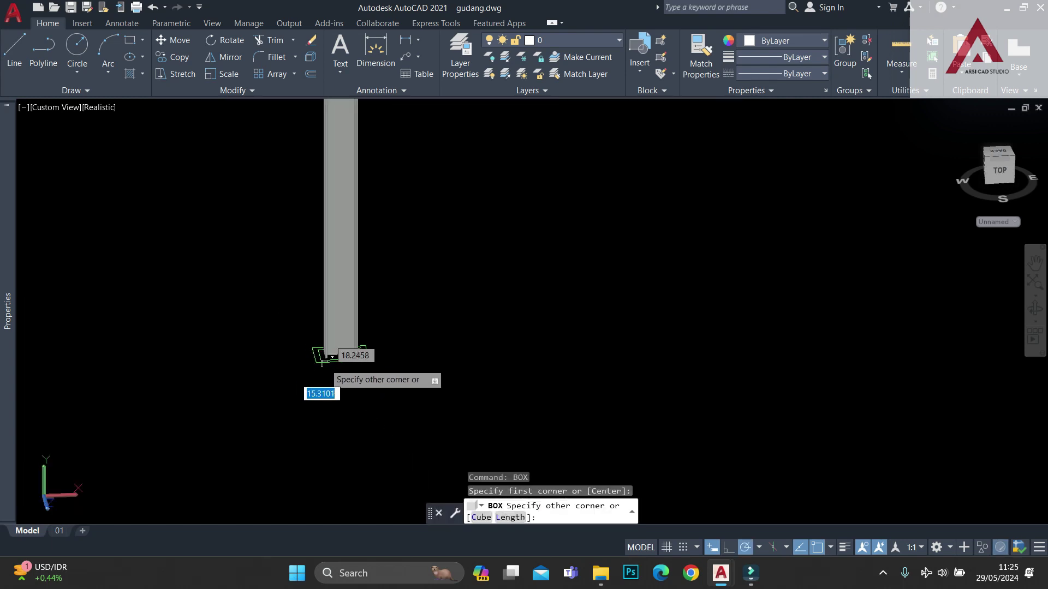
scroll(350, 327, "down", 3)
scroll(451, 293, "up", 8)
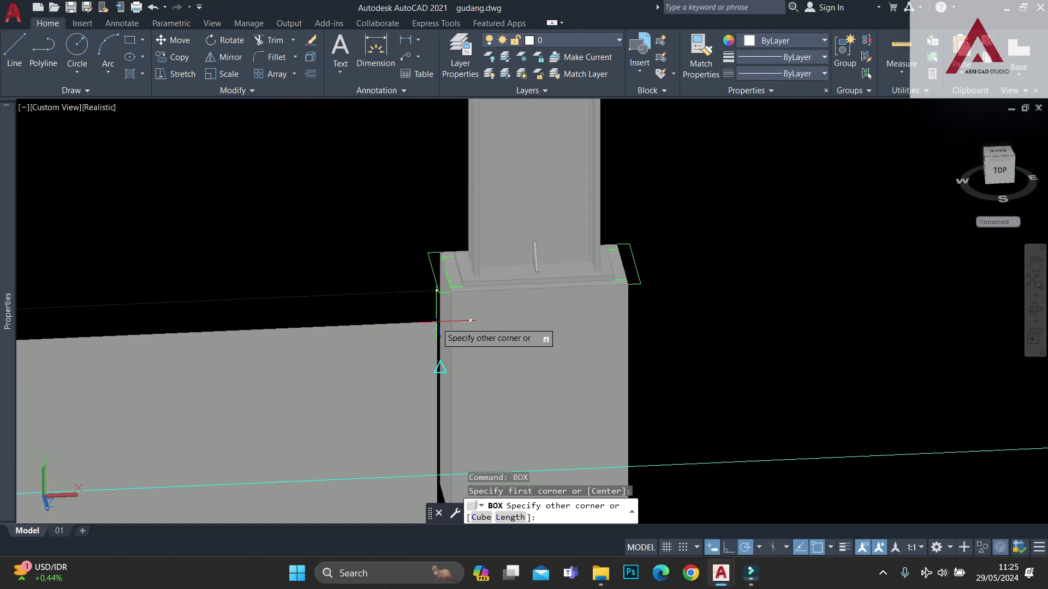
scroll(442, 305, "down", 5)
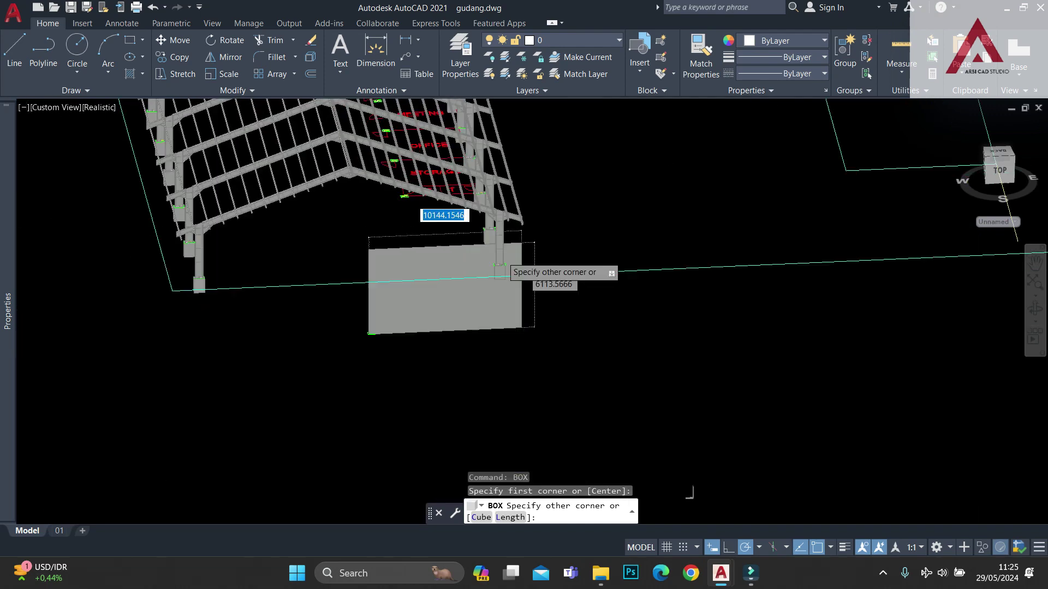
scroll(382, 328, "down", 3)
scroll(367, 283, "up", 2)
scroll(376, 278, "up", 3)
scroll(425, 328, "up", 2)
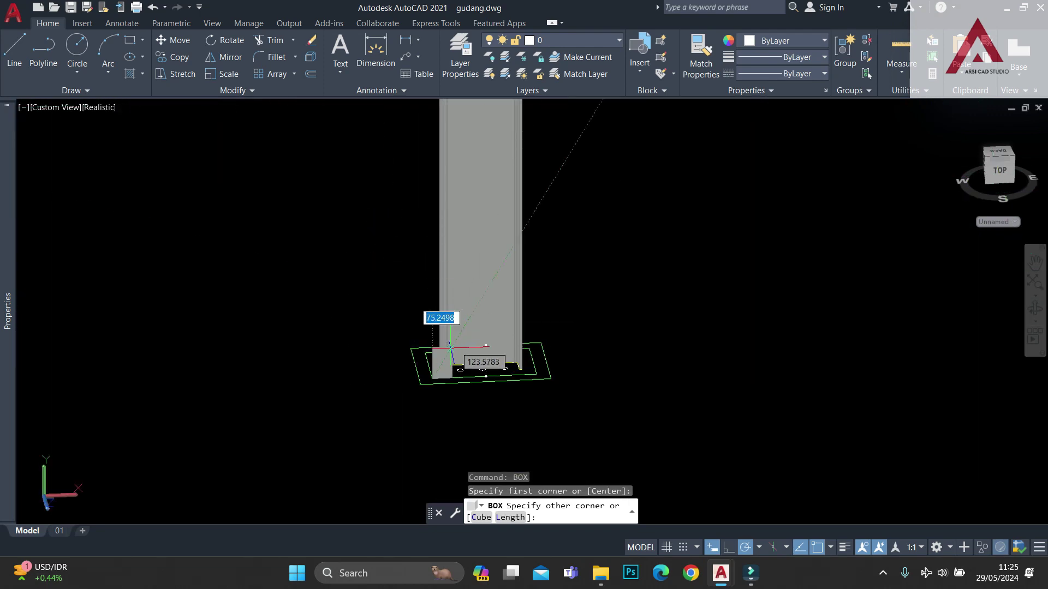
key("Escape")
Set a UCS at the outer rectangle corner, X along its front edge
type("u")
scroll(435, 370, "up", 3)
type("cs")
key("Return")
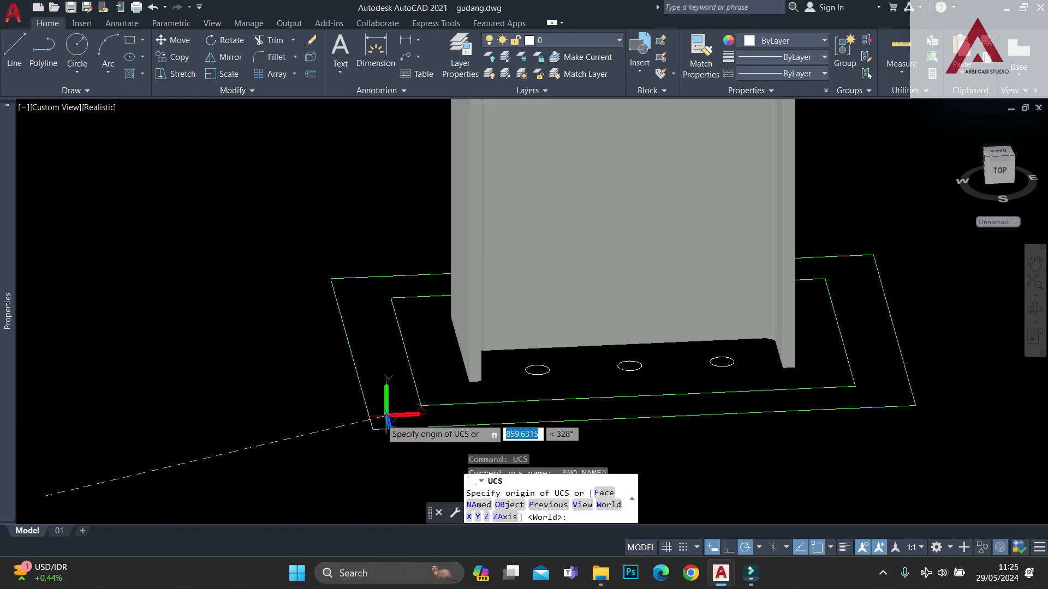
left_click(373, 427)
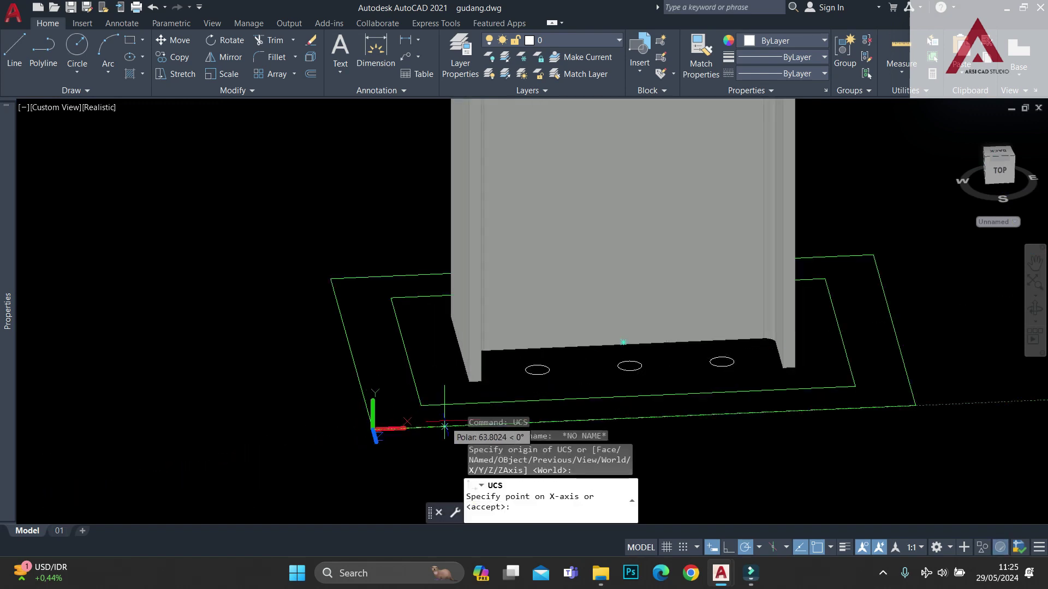
left_click(704, 423)
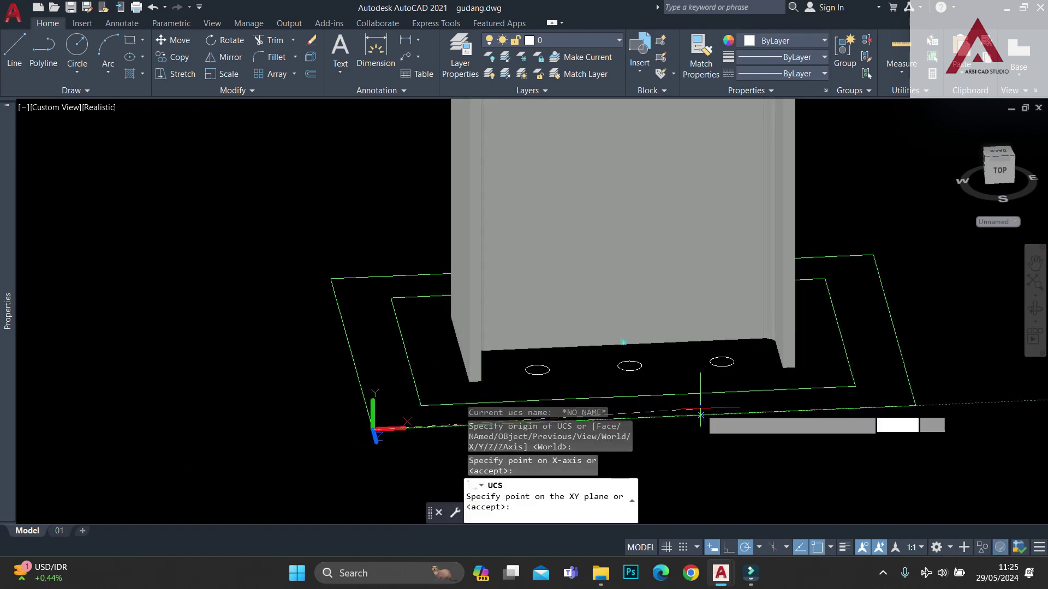
left_click(351, 354)
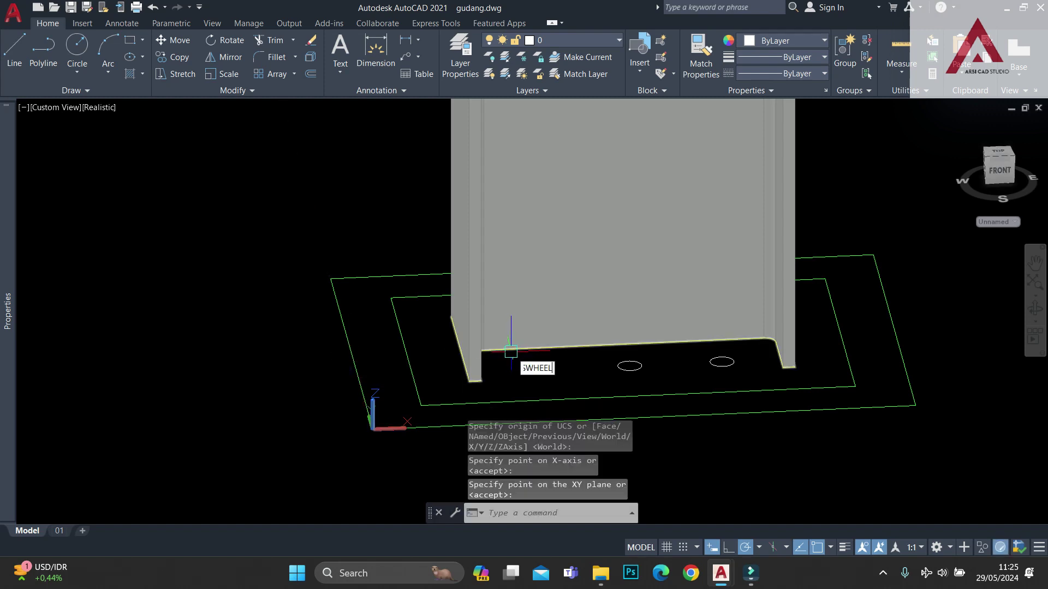
key("Escape")
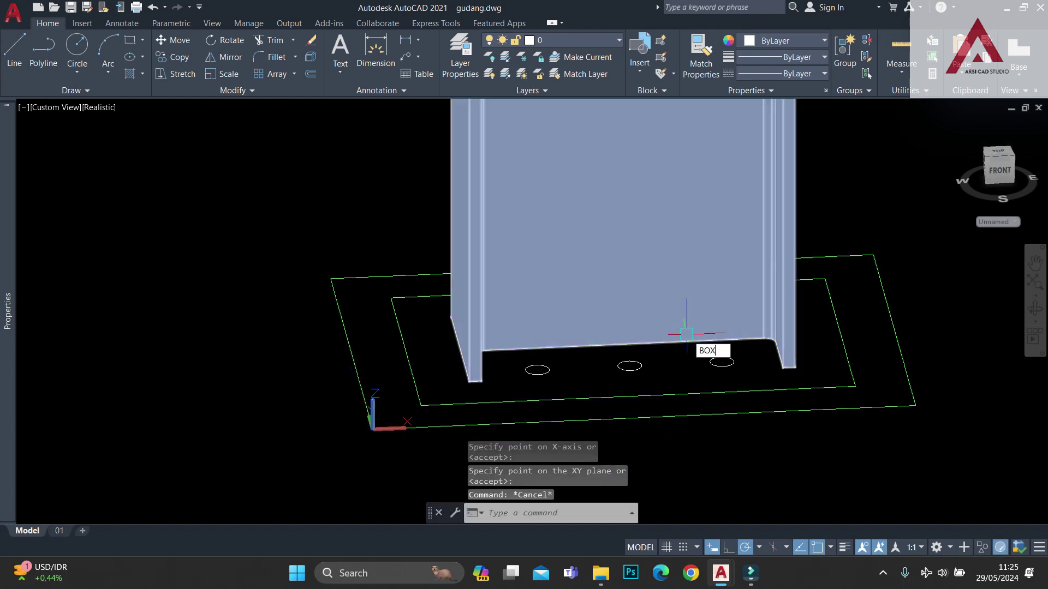
Draw a 20-thick base-plate box across the inner rectangle's corners
key("Return")
left_click(421, 407)
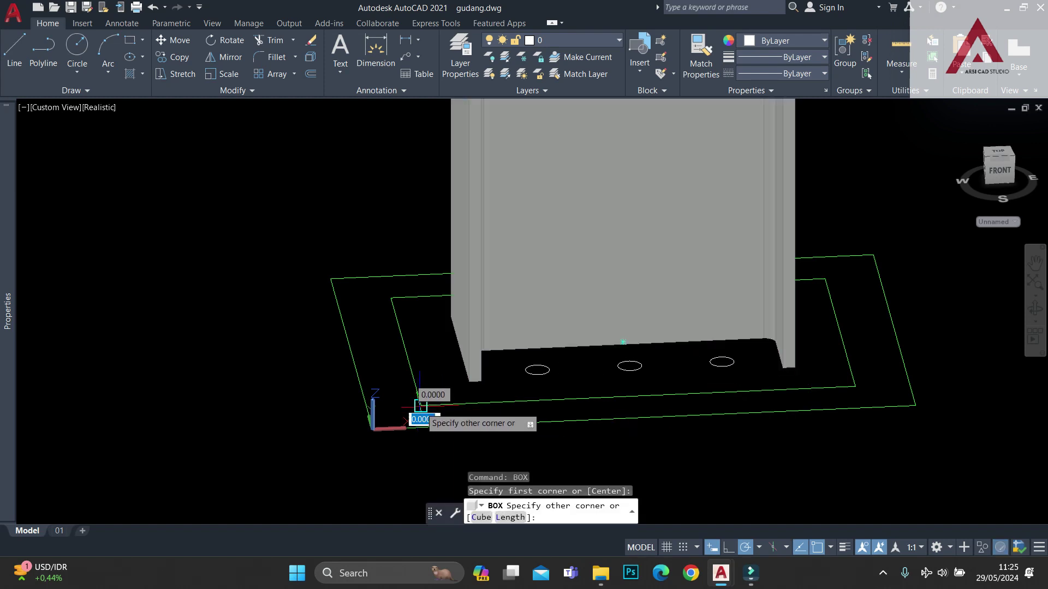
left_click(825, 278)
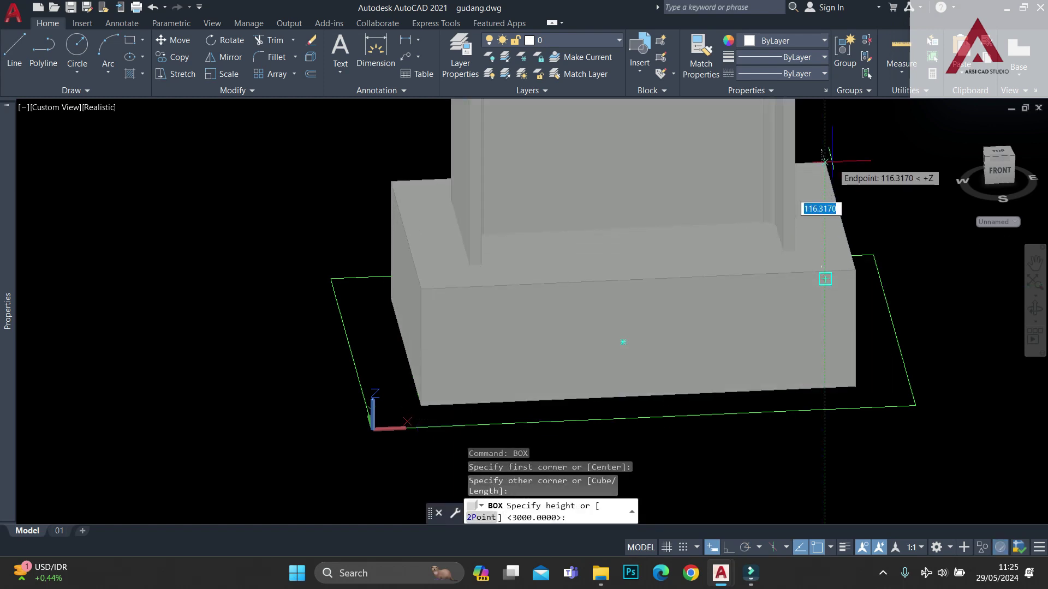
type("20")
key("Return")
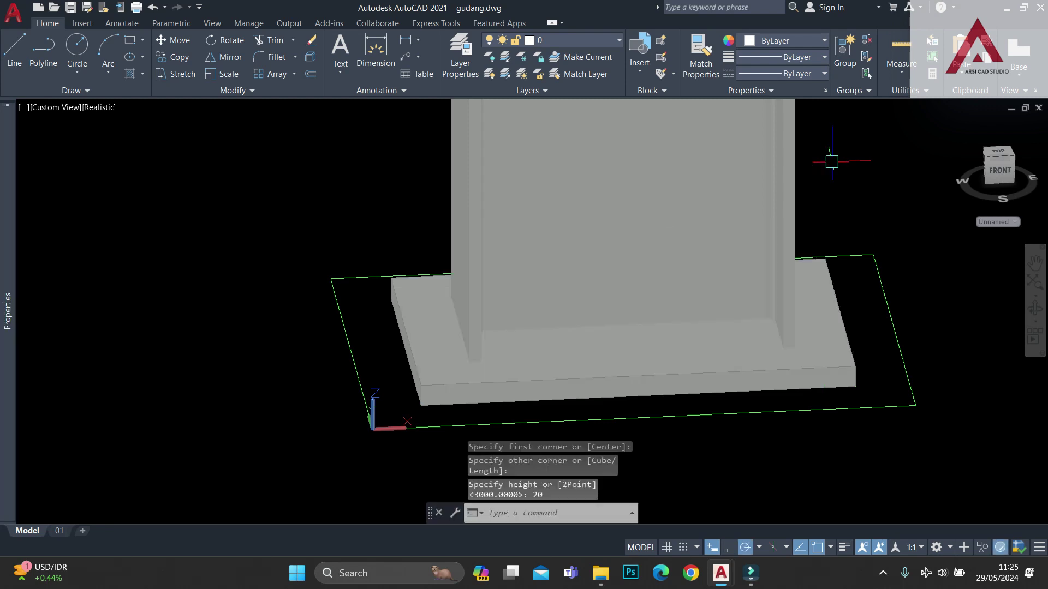
type("BOX")
key("Return")
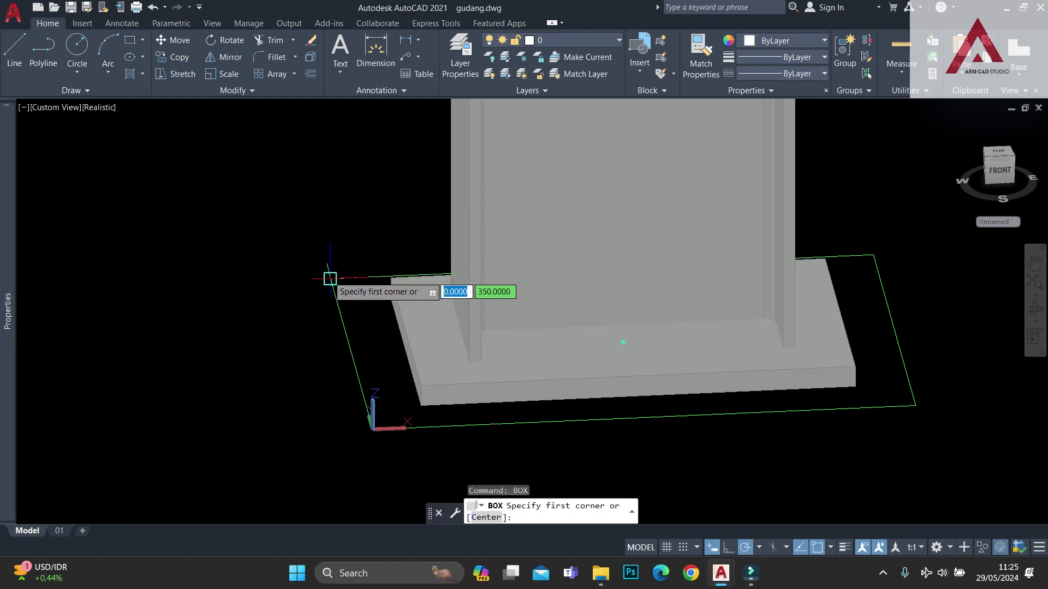
Draw a 1000-high pedestal box across the outer rectangle's corners
left_click(330, 278)
left_click(915, 405)
type("1000")
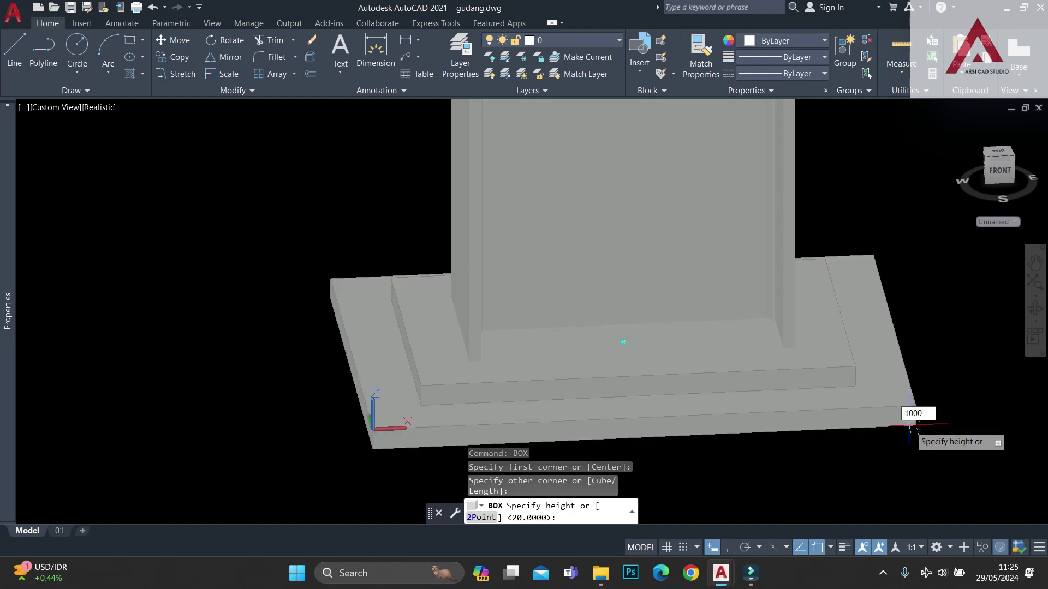
key("Return")
scroll(540, 323, "down", 5)
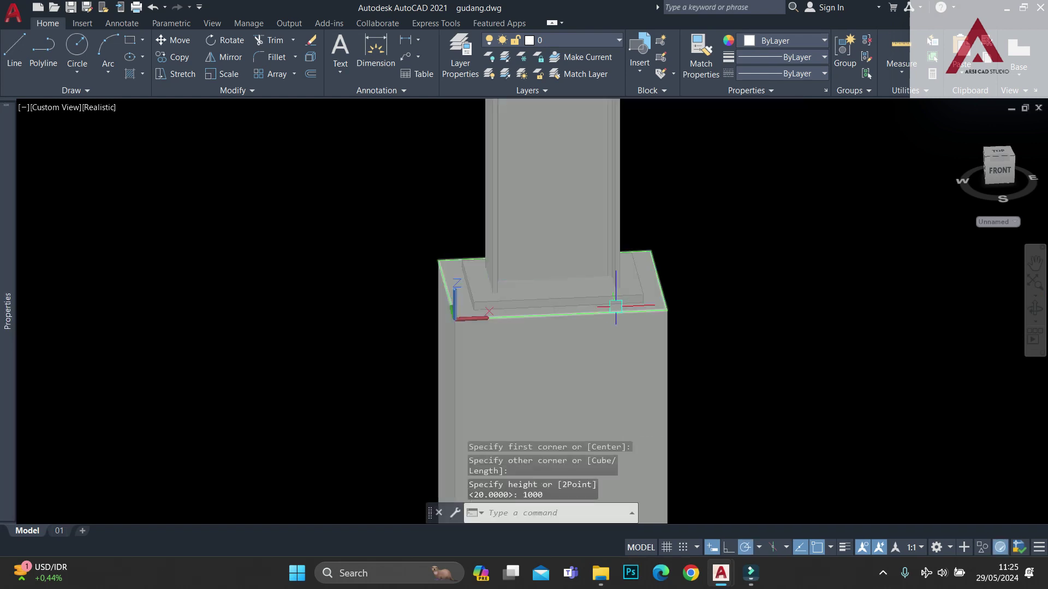
scroll(600, 334, "down", 2)
Select the I-beam column, base plate and concrete pedestal together
left_click(600, 360)
scroll(588, 263, "up", 5)
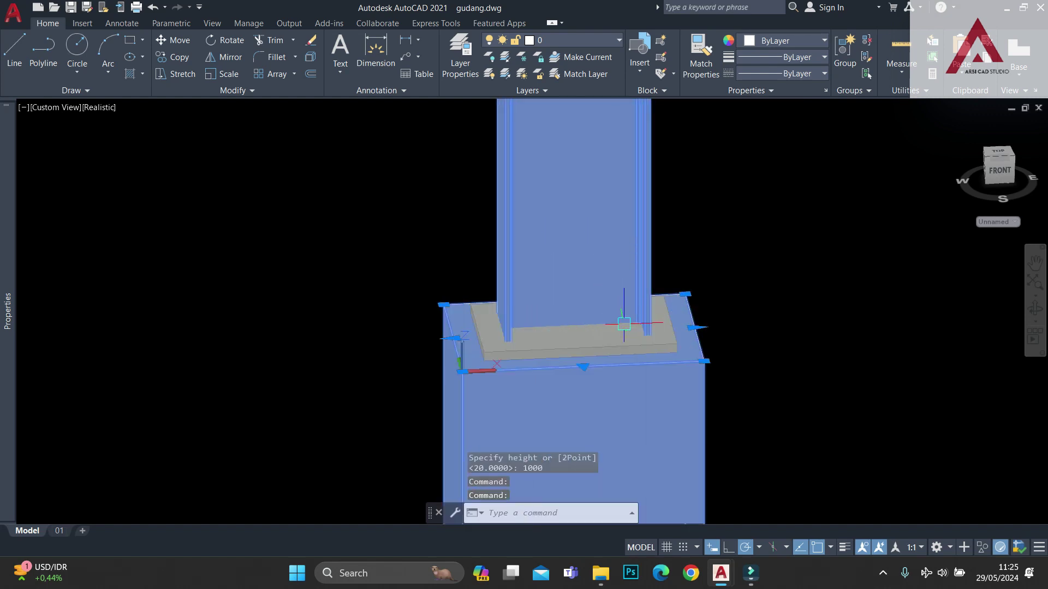
scroll(605, 333, "up", 2)
key("Escape")
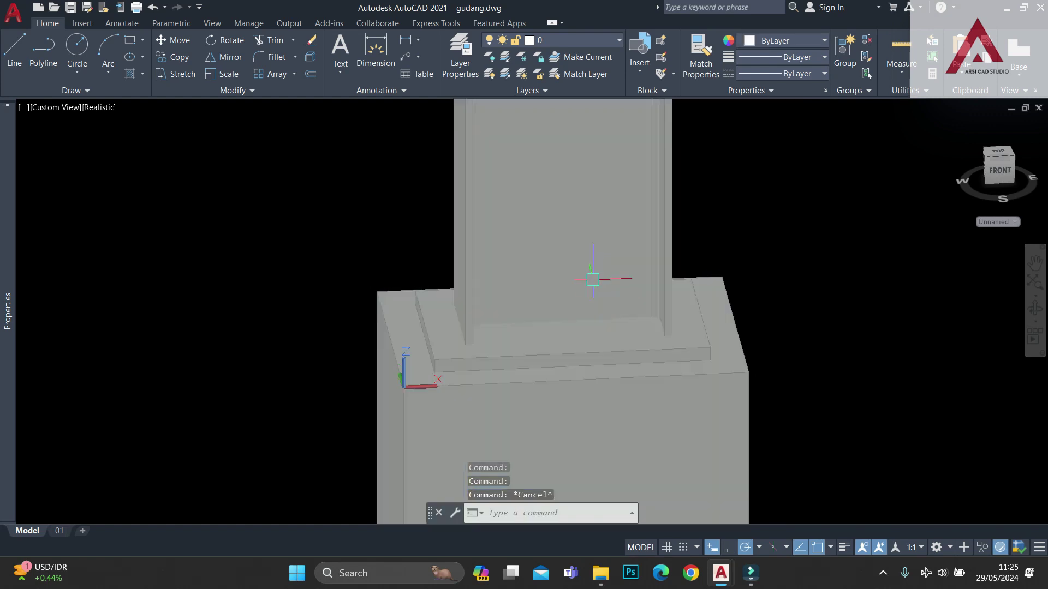
left_click(585, 288)
left_click(581, 330)
left_click(674, 408)
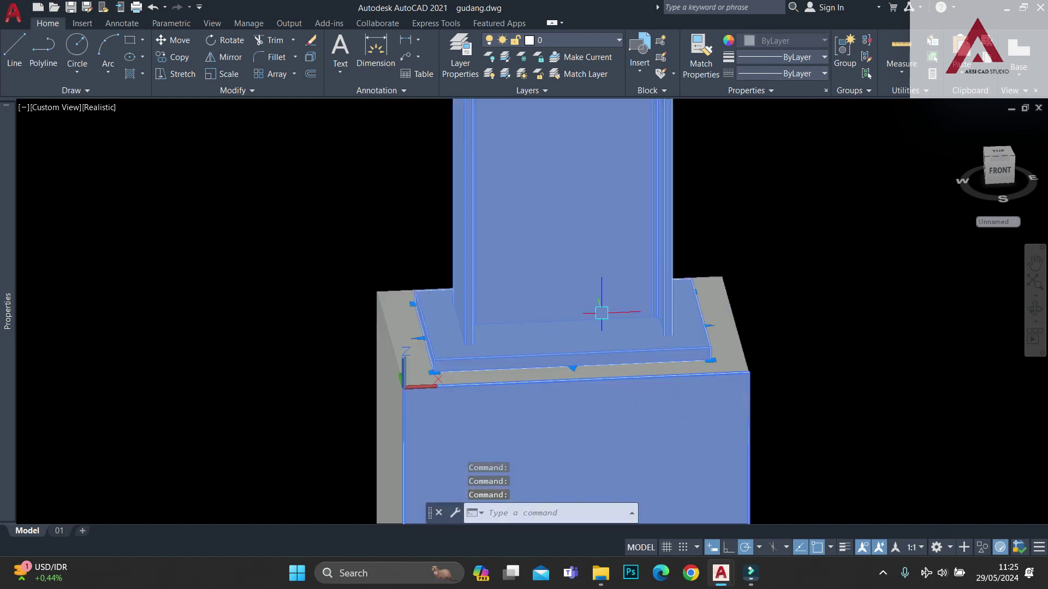
scroll(612, 273, "down", 2)
scroll(562, 276, "down", 3)
scroll(568, 256, "down", 2)
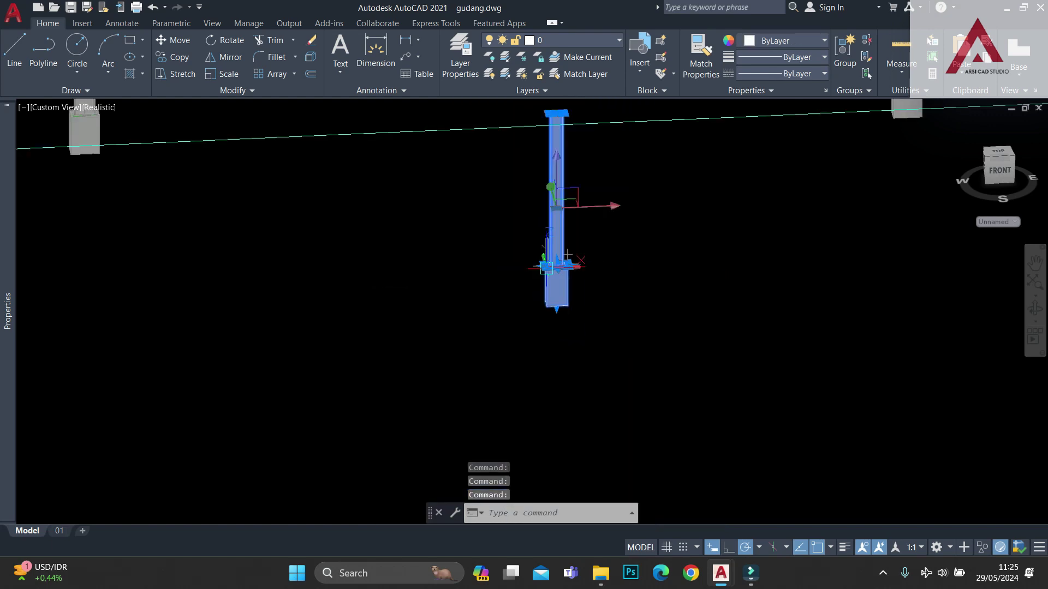
scroll(577, 245, "down", 1)
scroll(576, 246, "down", 1)
scroll(596, 180, "down", 1)
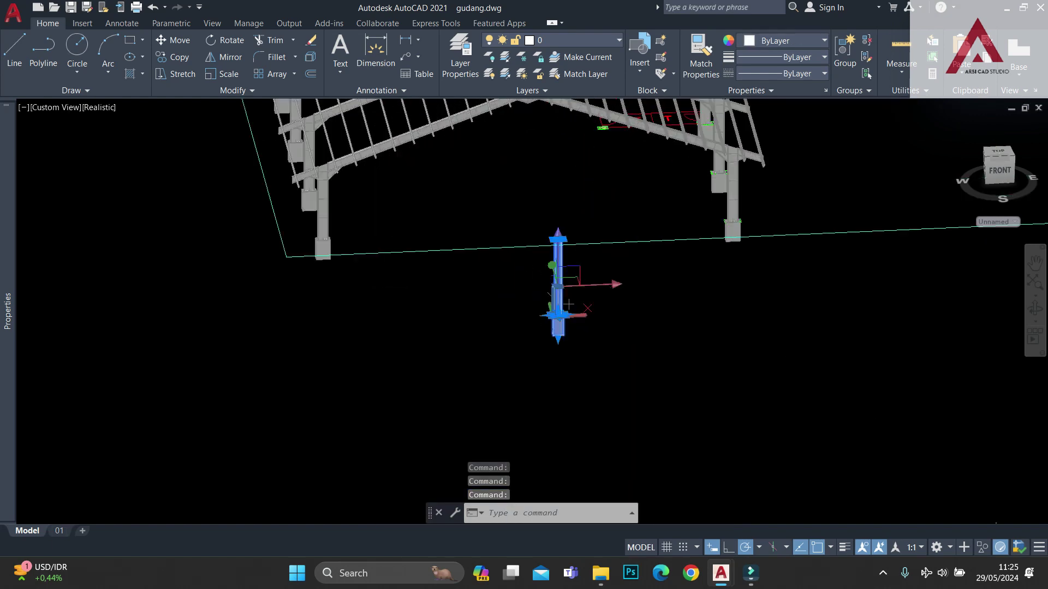
Define block KOLOM 2, picking the pedestal's bottom corner as base point
type("block")
key("Return")
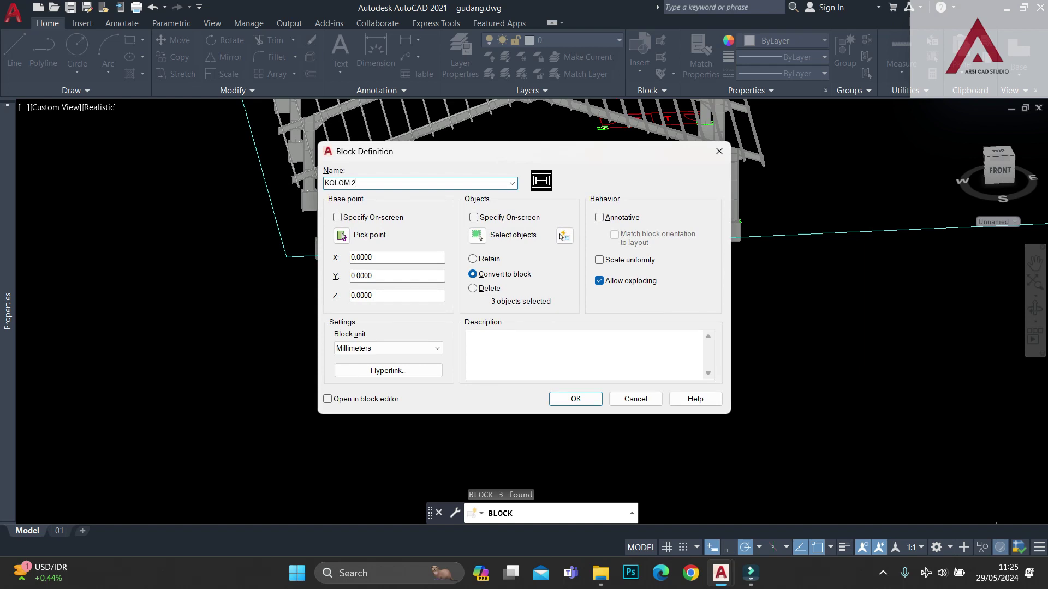
left_click(342, 235)
scroll(567, 294, "up", 3)
scroll(568, 305, "up", 2)
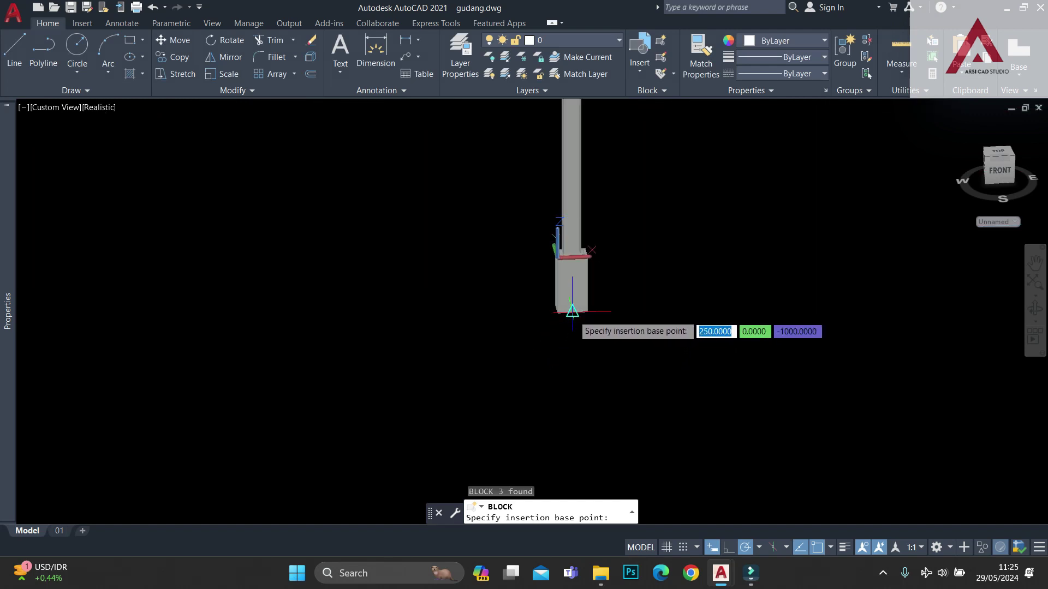
left_click(569, 310)
Finish creating the KOLOM 2 block, cancelling an accidental grip stretch
key("Return")
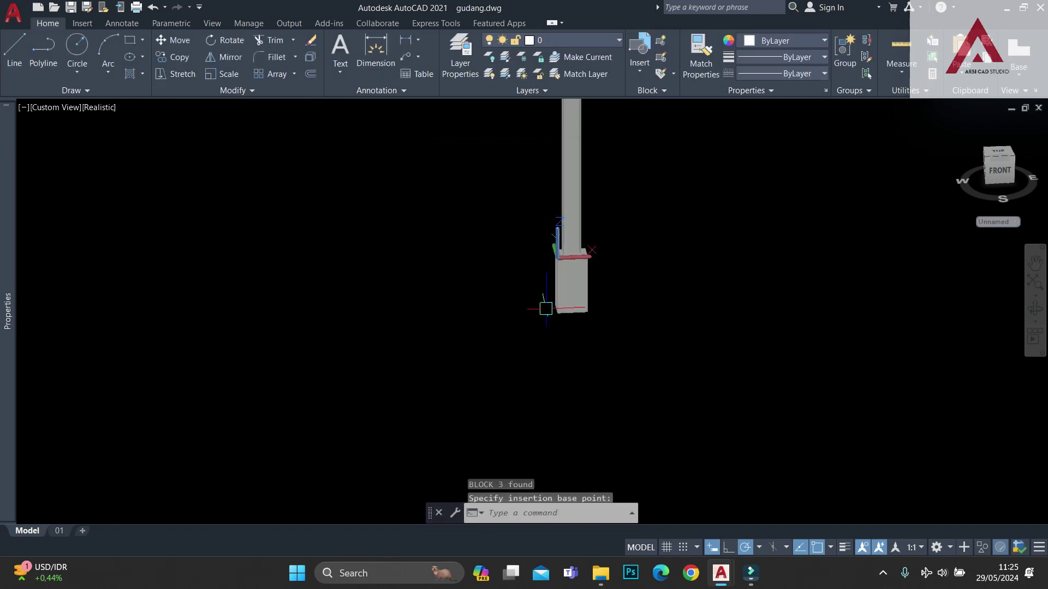
left_click(571, 313)
scroll(573, 243, "down", 3)
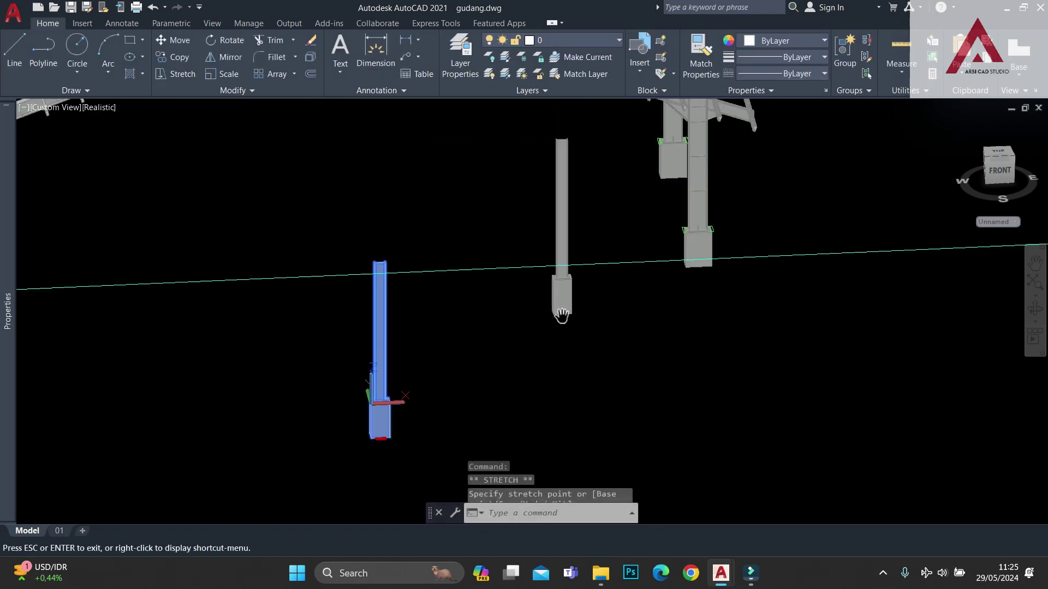
scroll(636, 250, "up", 3)
scroll(582, 321, "up", 5)
key("Escape")
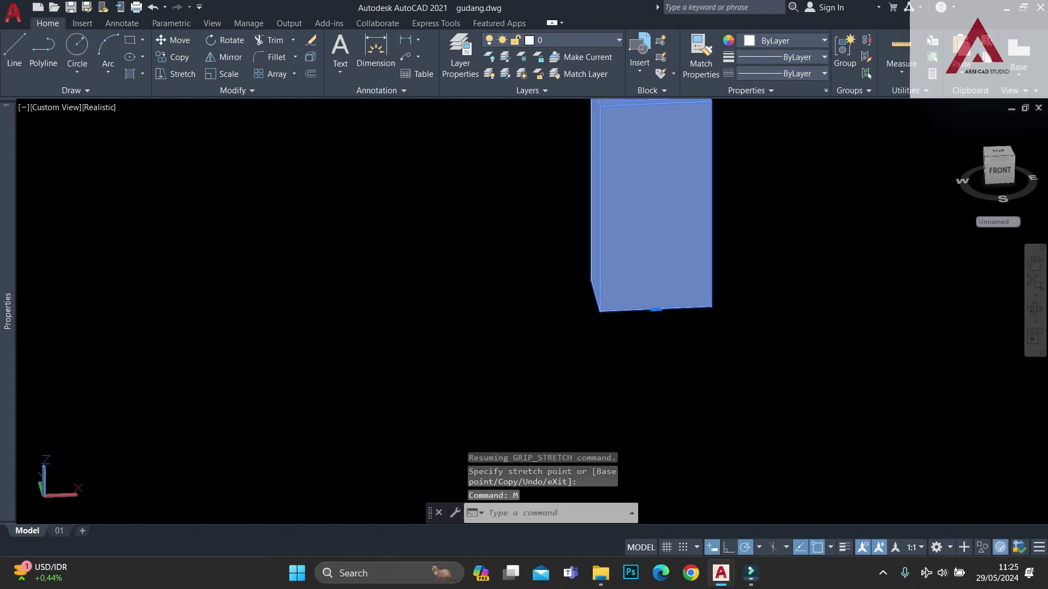
Move the column using an M2P base midpoint between two corners
type("m")
key("Return")
type("m2p")
key("Return")
scroll(584, 298, "up", 2)
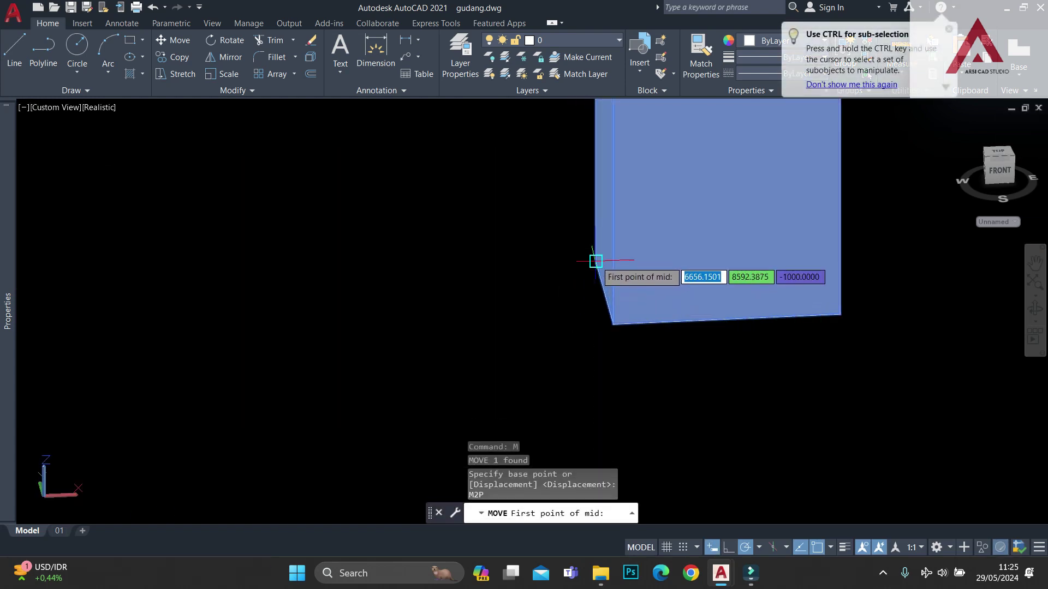
left_click(596, 261)
left_click(839, 314)
scroll(682, 328, "down", 5)
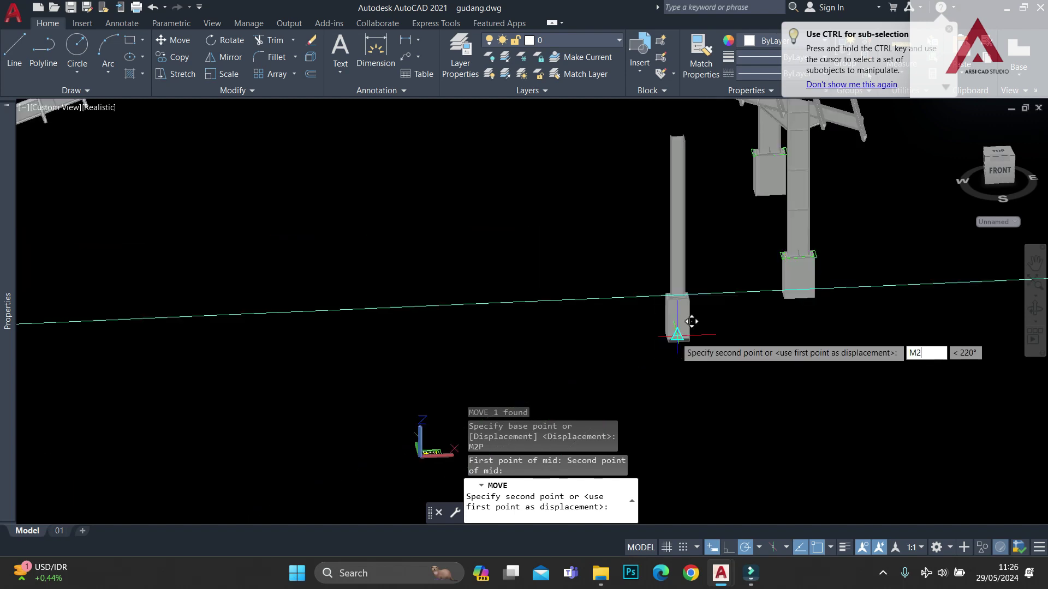
Place the column at an M2P destination midway between two column bases
type("m2p")
key("Return")
scroll(833, 267, "up", 3)
scroll(873, 261, "up", 2)
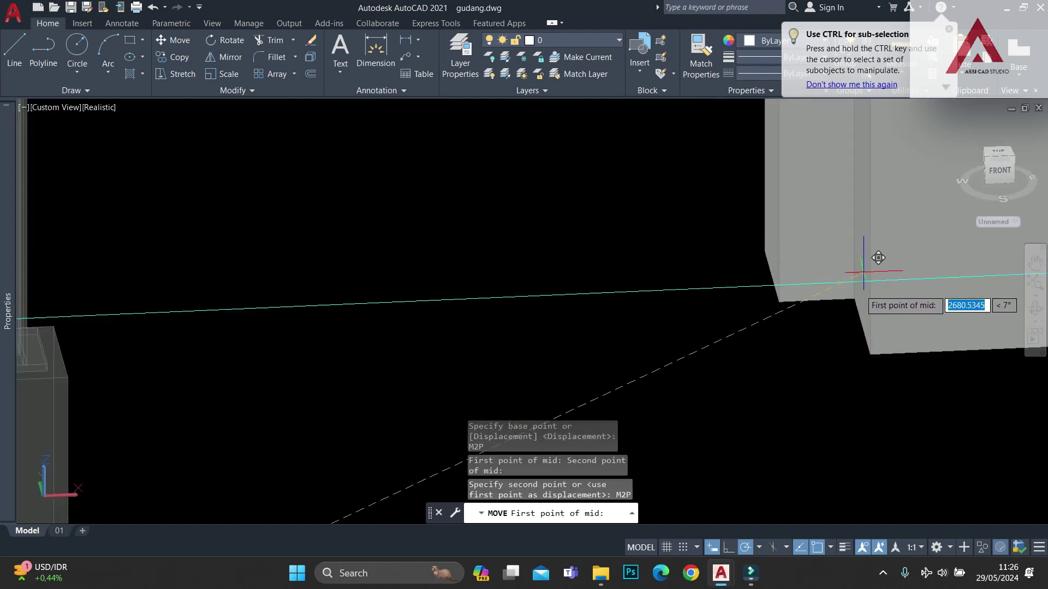
left_click(862, 324)
scroll(927, 289, "down", 3)
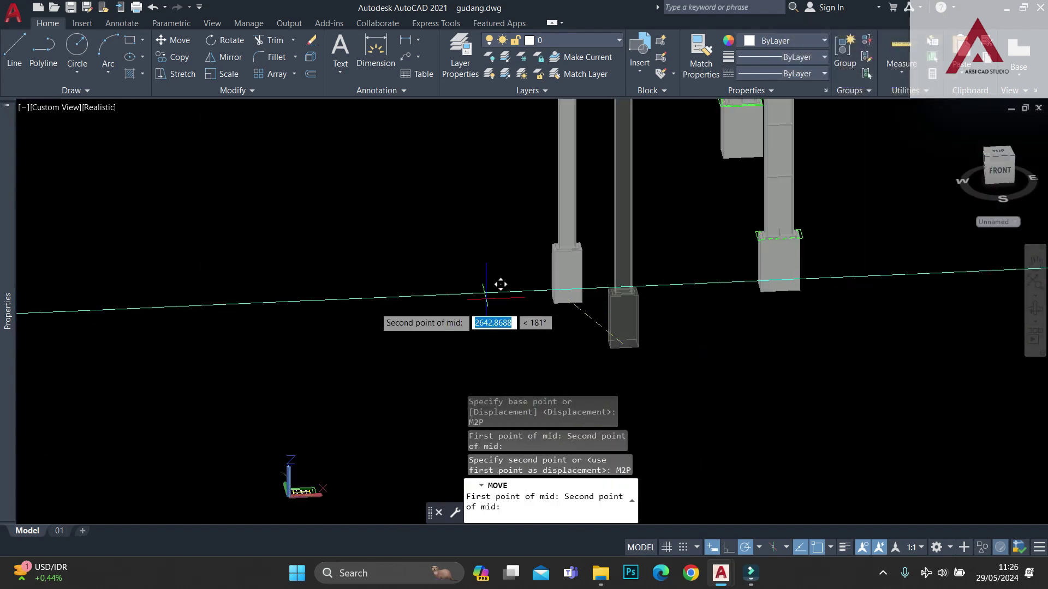
middle_click_drag(519, 285, 115, 309)
scroll(129, 294, "up", 3)
mouse_move(327, 284)
middle_mouse_down()
mouse_move(655, 262)
mouse_move(498, 249)
middle_mouse_up()
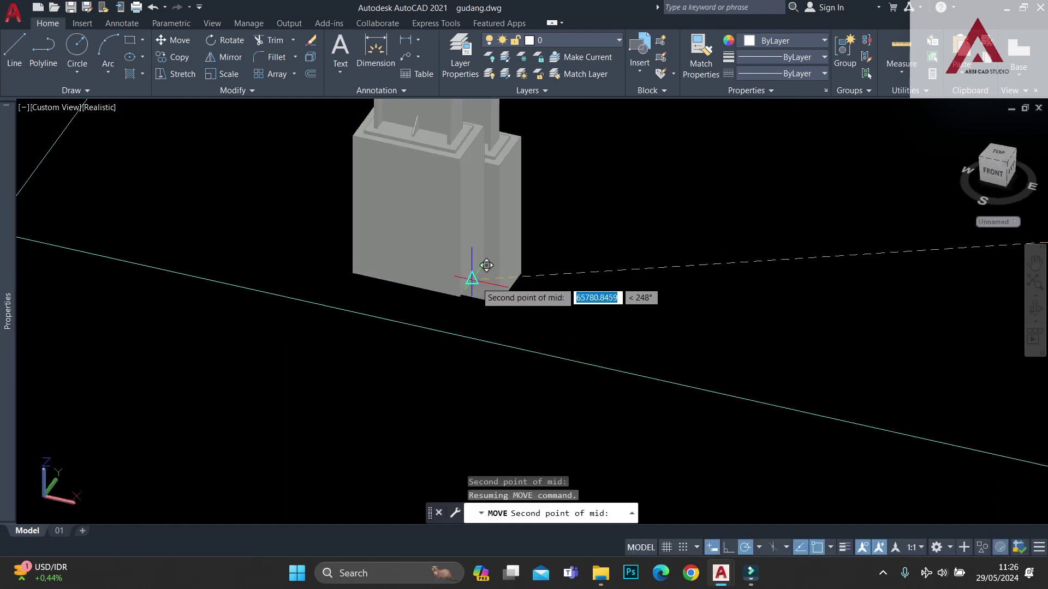
scroll(486, 266, "down", 2)
scroll(486, 266, "down", 5)
mouse_move(486, 266)
middle_mouse_down("shift")
mouse_move(479, 444)
mouse_move(676, 517)
mouse_move(555, 305)
middle_mouse_up("shift")
key("Escape")
Begin a second move of the KOLOM 2 column
scroll(555, 305, "up", 3)
scroll(555, 305, "up", 3)
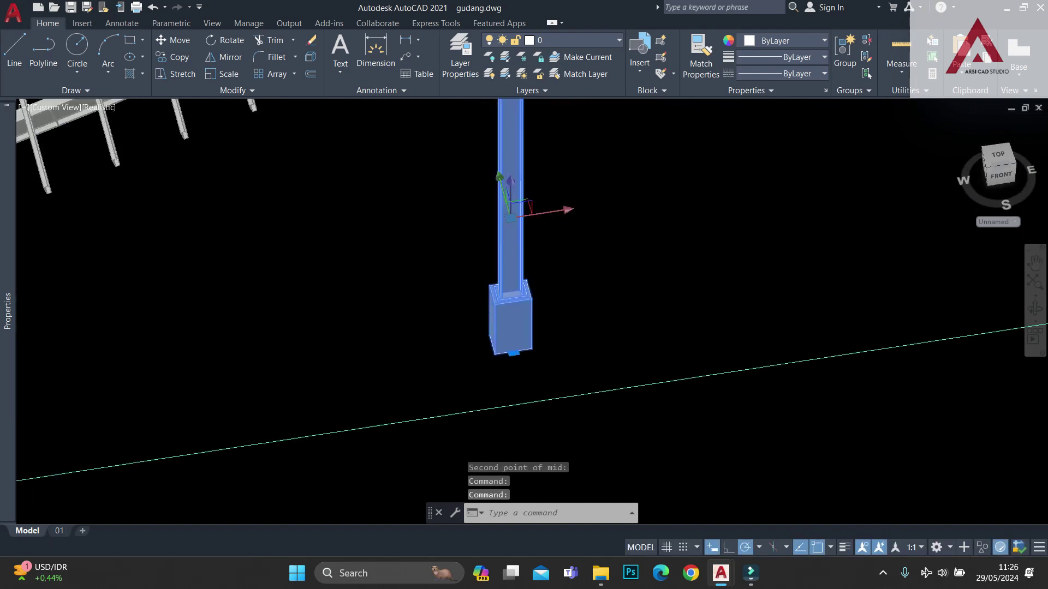
scroll(555, 305, "down", 5)
type("m")
key("Return")
Copy the left intermediate column twice along the frame at 5000 spacing
scroll(537, 315, "up", 2)
left_click(537, 303)
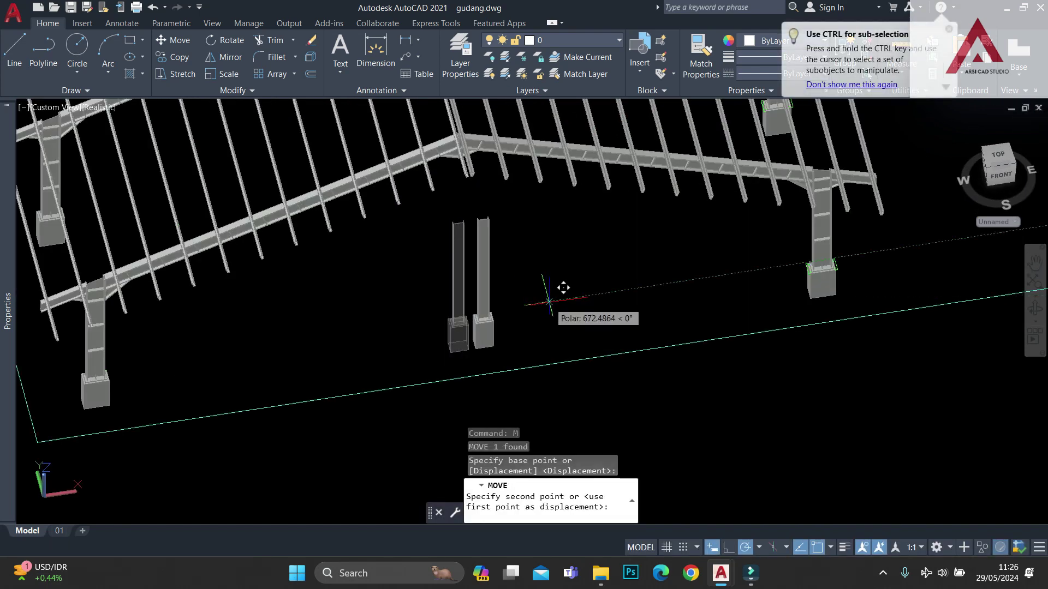
key("Escape")
left_click(460, 306)
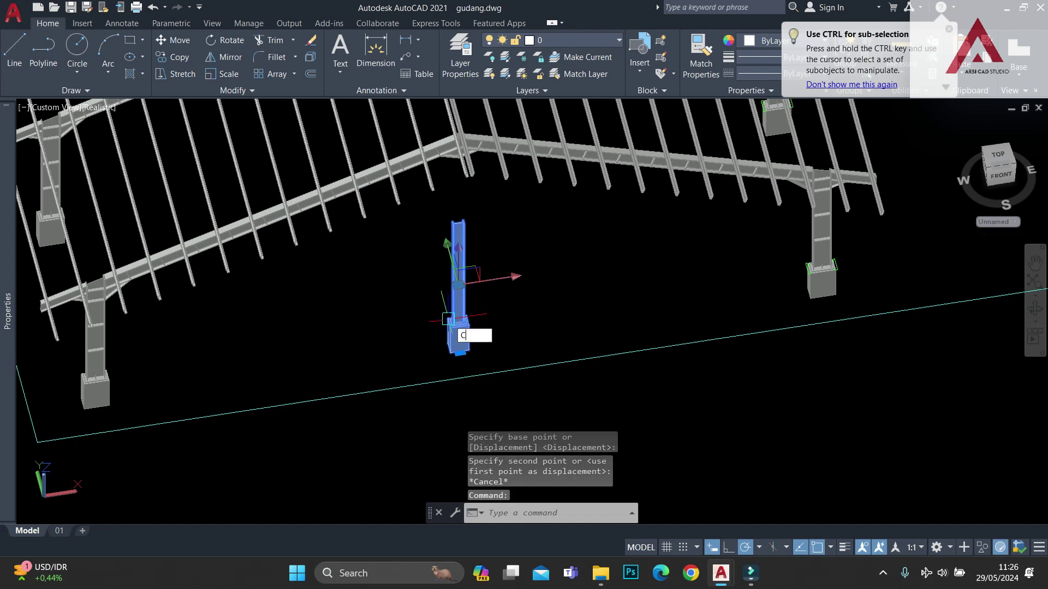
type("co")
key("Return")
left_click(534, 309)
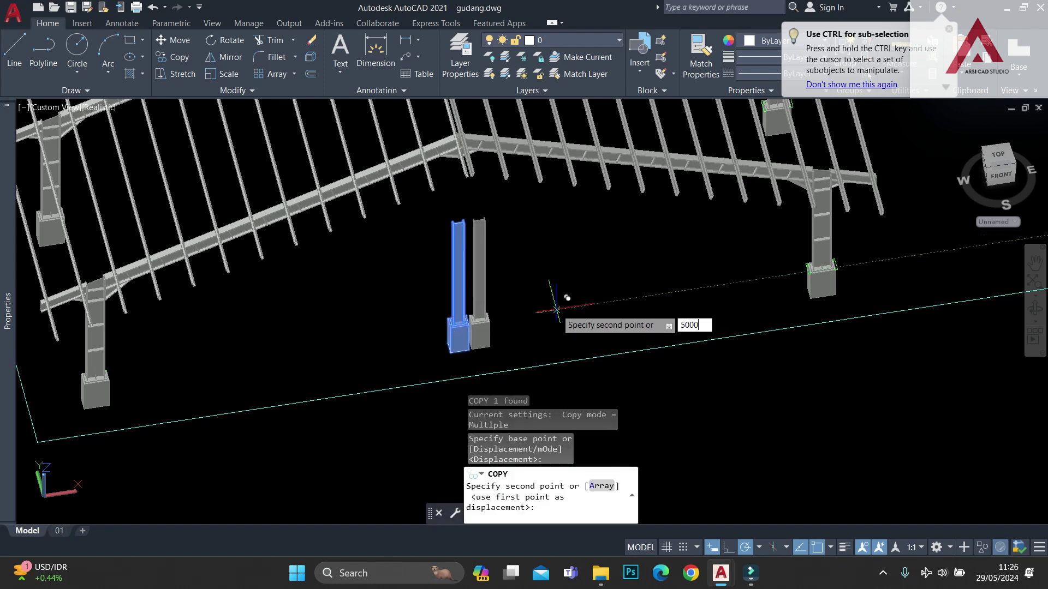
type("5000")
key("Return")
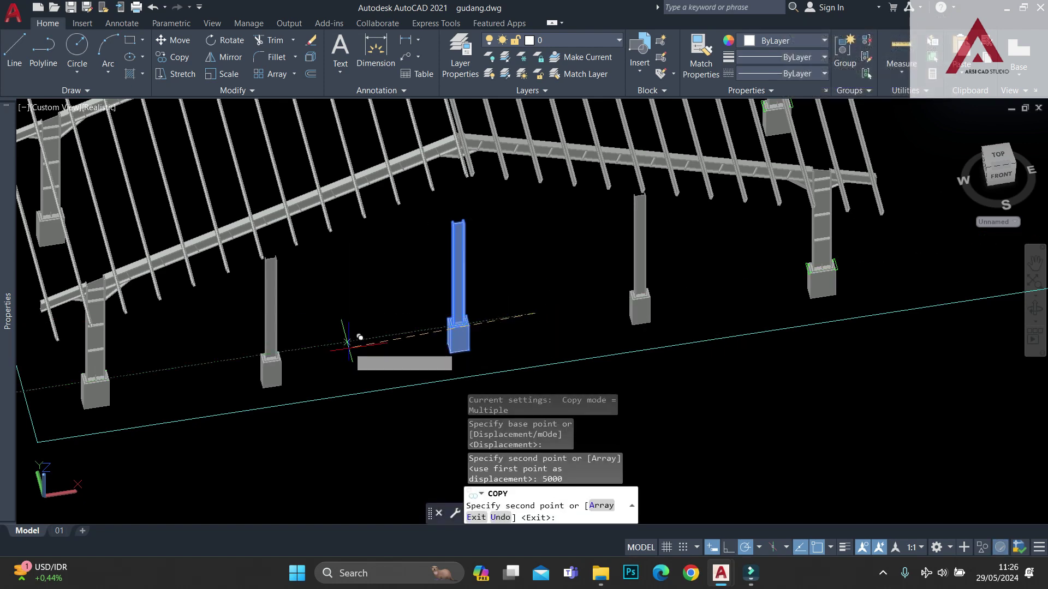
key("Return")
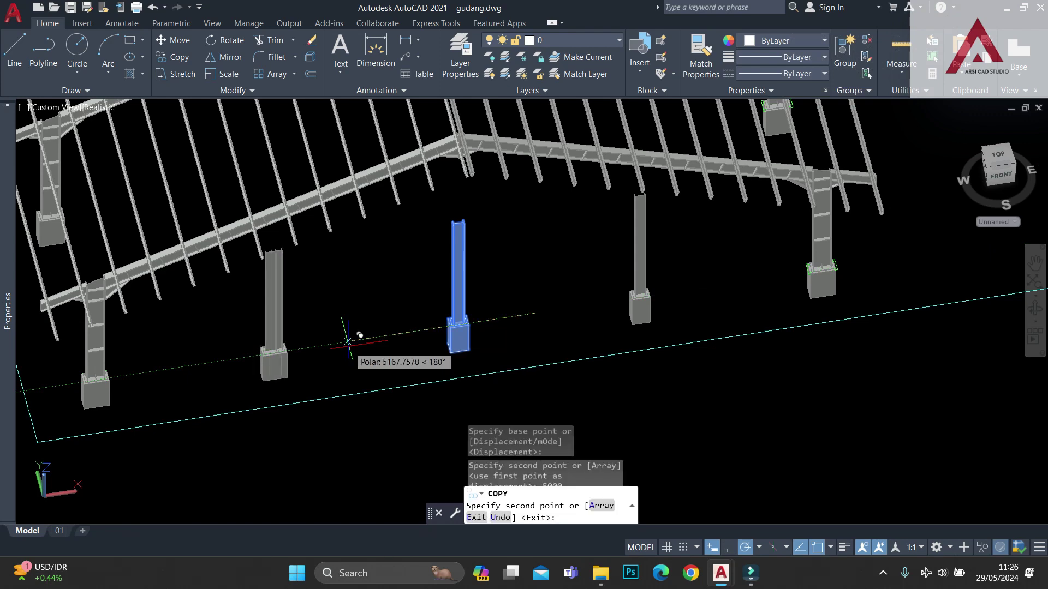
key("Escape")
Try another copy beside the left column, then undo the stray copy
left_click(276, 306)
type("X")
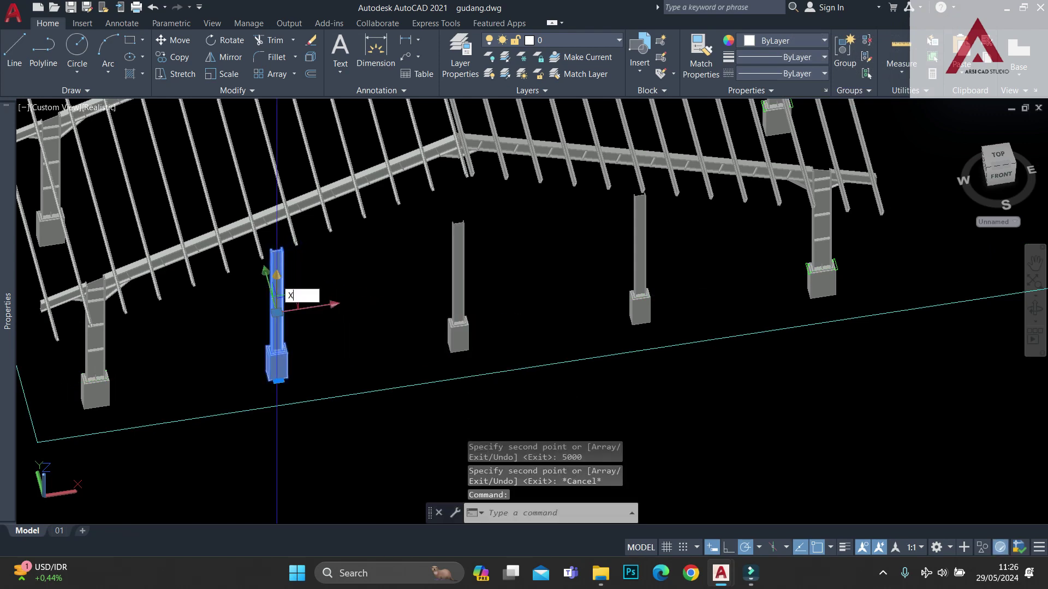
key("Escape")
type("C")
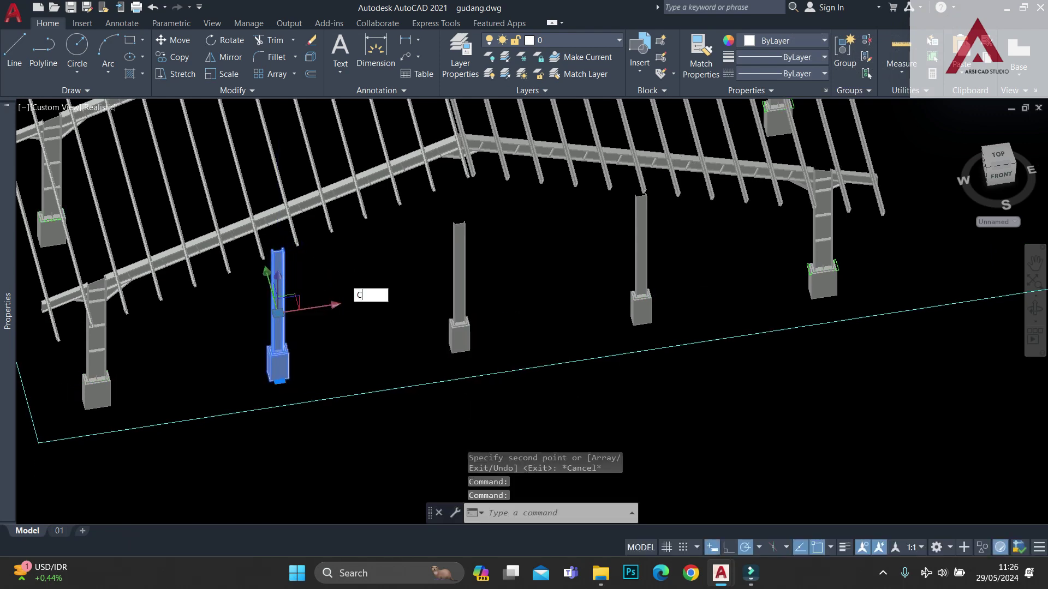
scroll(338, 281, "up", 2)
type("o")
key("Return")
left_click(264, 299)
left_click(232, 311)
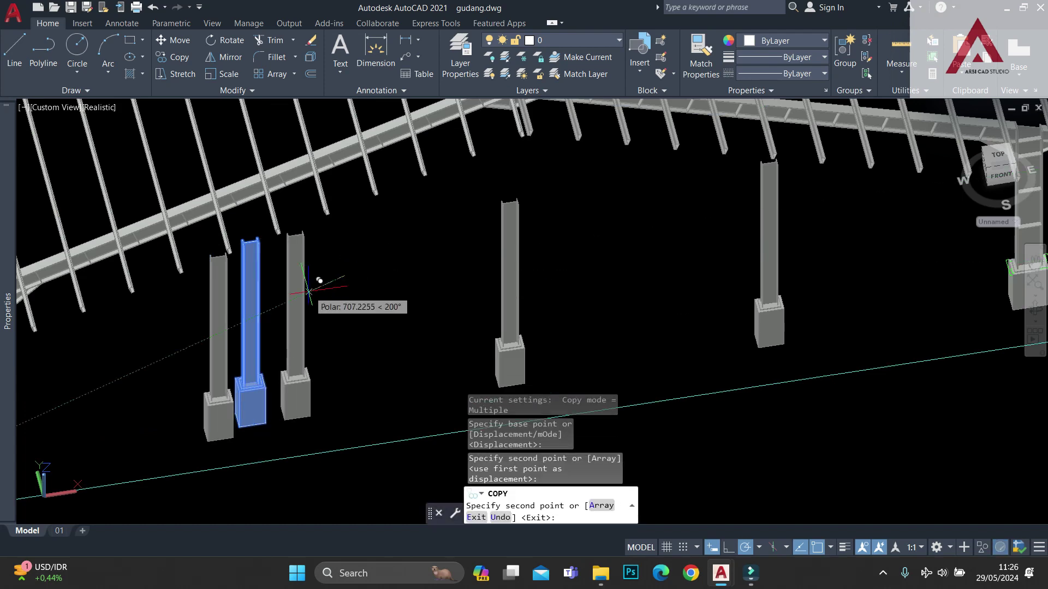
key("Escape")
key("ctrl+z")
Explode one column and move its steel section to the other column's top
left_click(299, 275)
type("x")
key("Return")
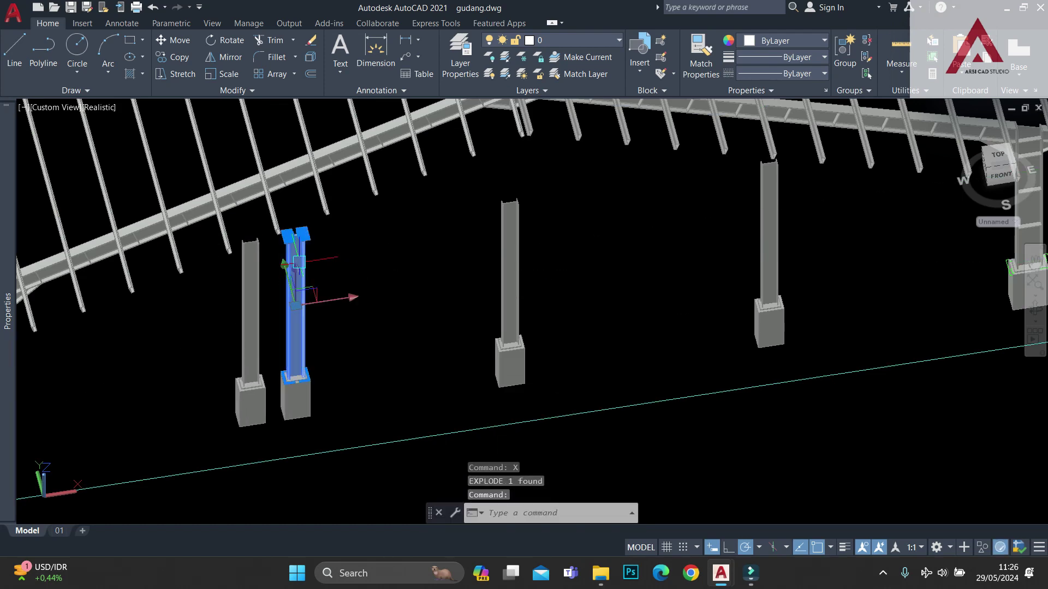
scroll(299, 262, "up", 3)
type("m")
key("Return")
scroll(199, 207, "up", 2)
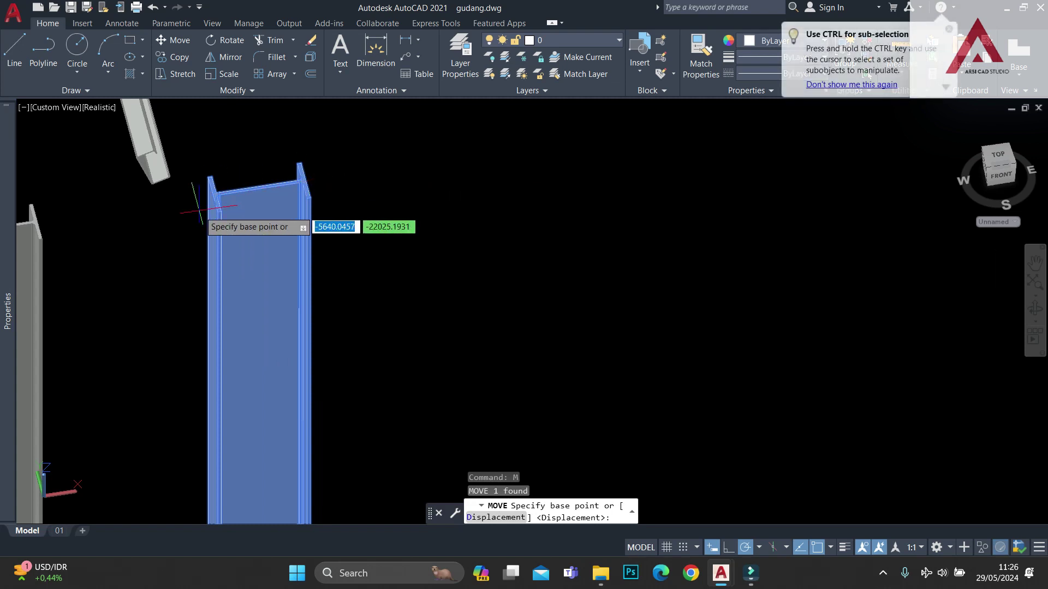
left_click(219, 210)
scroll(218, 210, "down", 4)
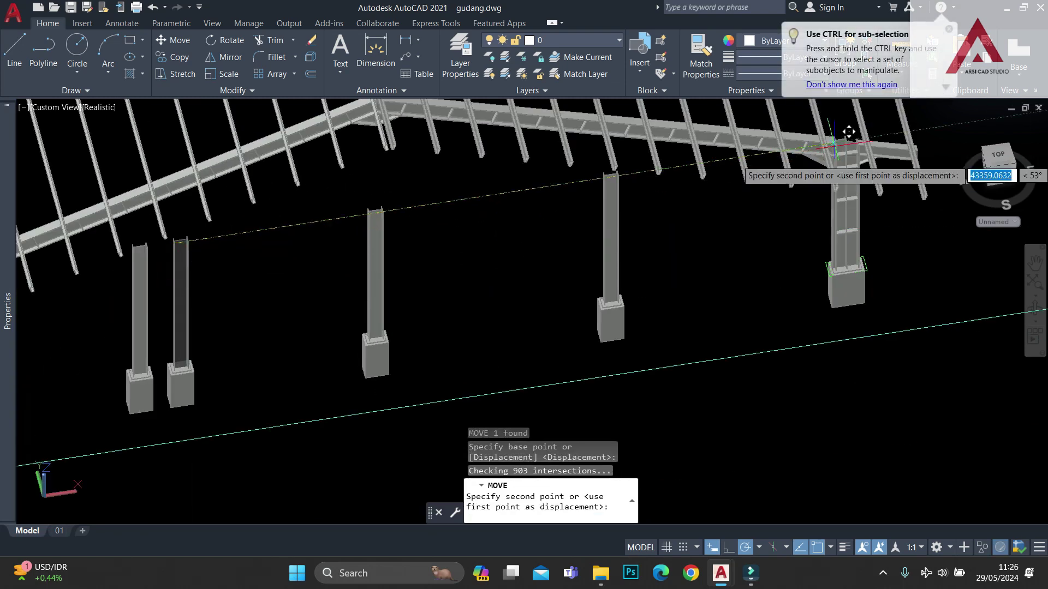
scroll(560, 178, "up", 3)
scroll(561, 178, "up", 2)
left_click(527, 203)
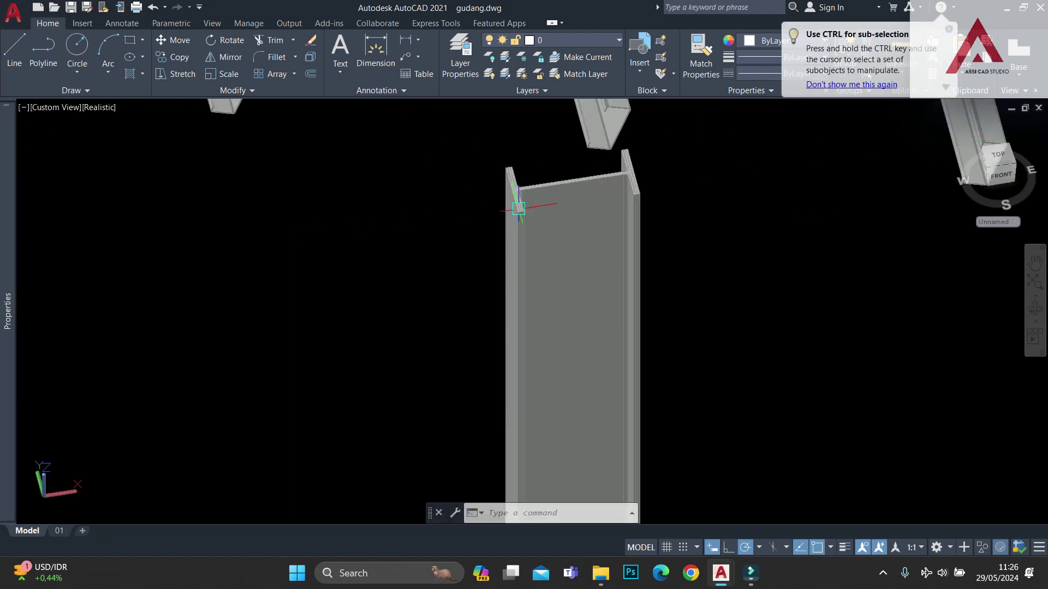
Switch the model to the Front preset view through View Manager
type("v")
key("Return")
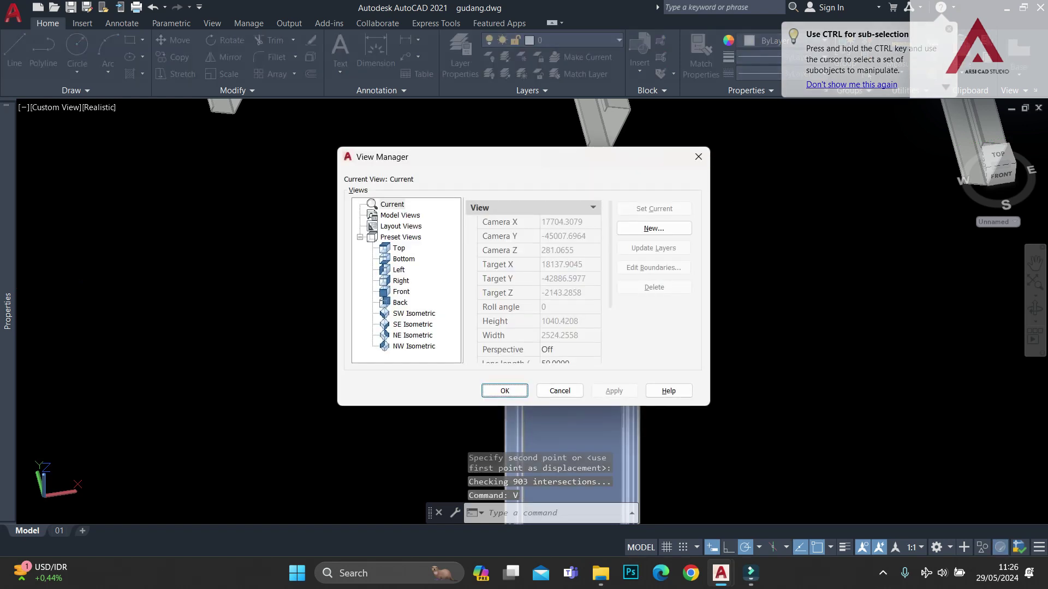
left_click(401, 291)
left_click(504, 390)
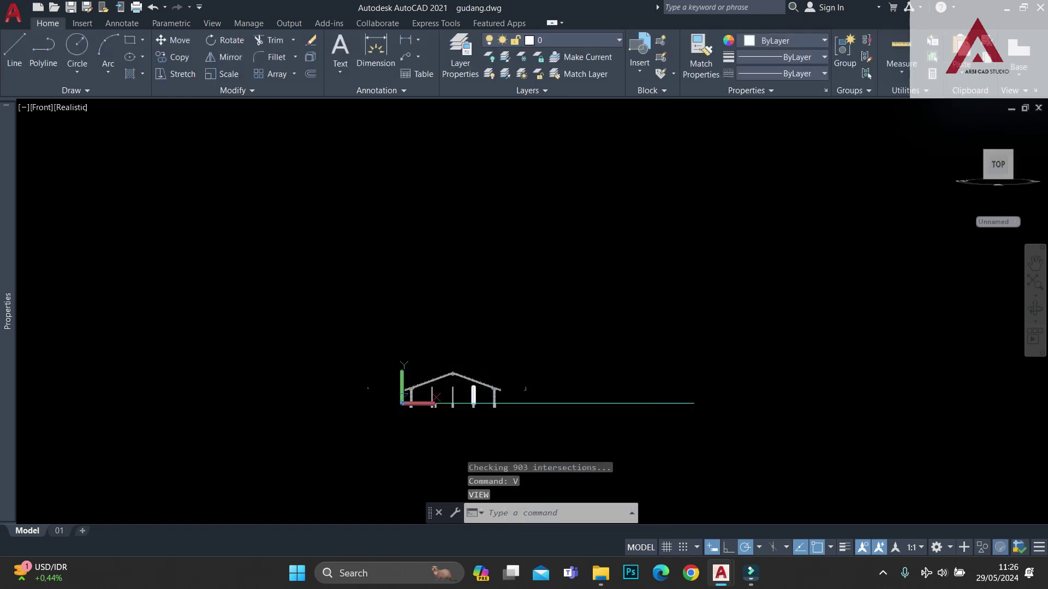
scroll(518, 397, "up", 5)
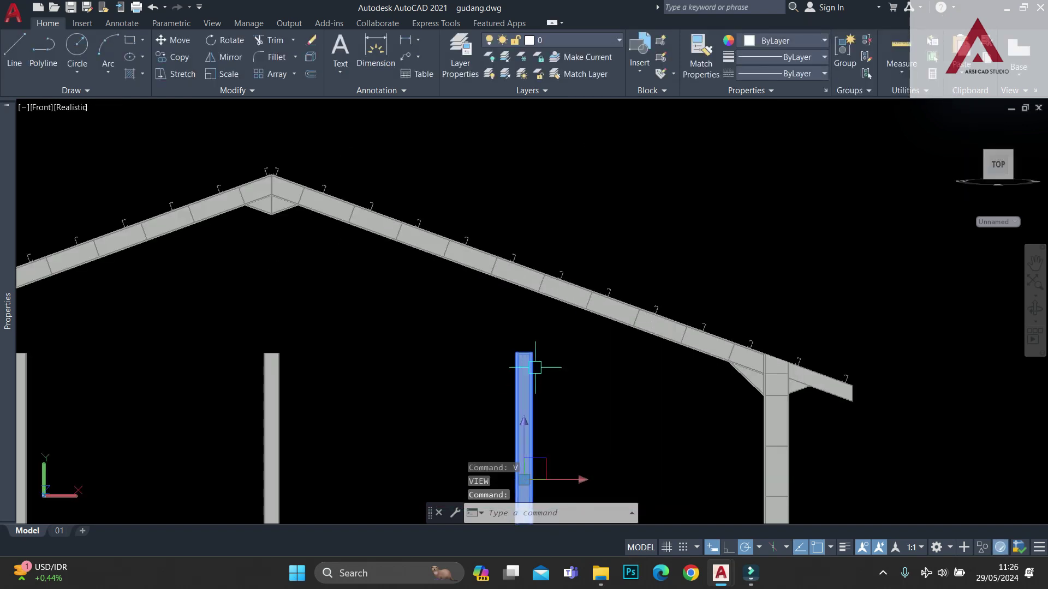
scroll(538, 382, "down", 5)
scroll(533, 354, "up", 3)
Rotate the loose steel section 90° about its top corner
left_click(533, 349)
scroll(533, 429, "up", 3)
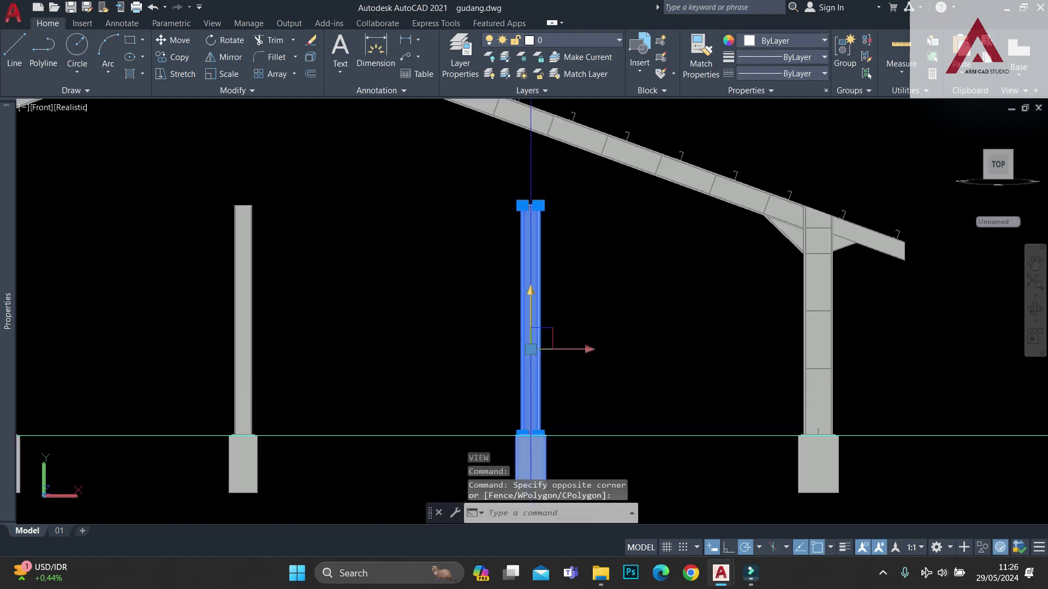
scroll(508, 226, "up", 3)
type("RO")
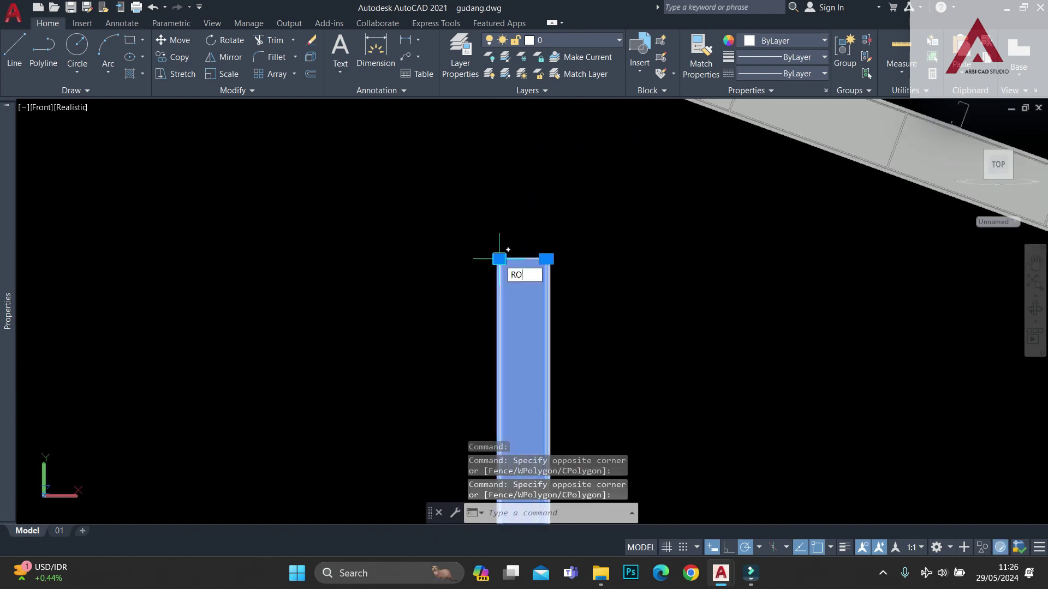
key("Return")
scroll(499, 259, "up", 3)
scroll(497, 243, "up", 5)
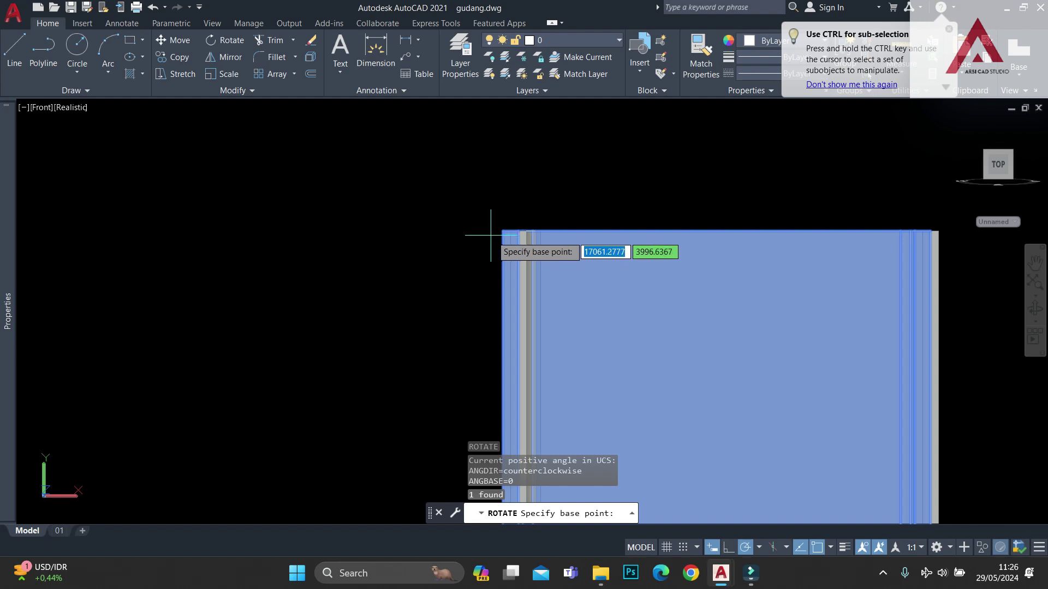
left_click(499, 232)
type("90")
key("Return")
Move the rotated beam so it sits on the column top
type("m")
key("Return")
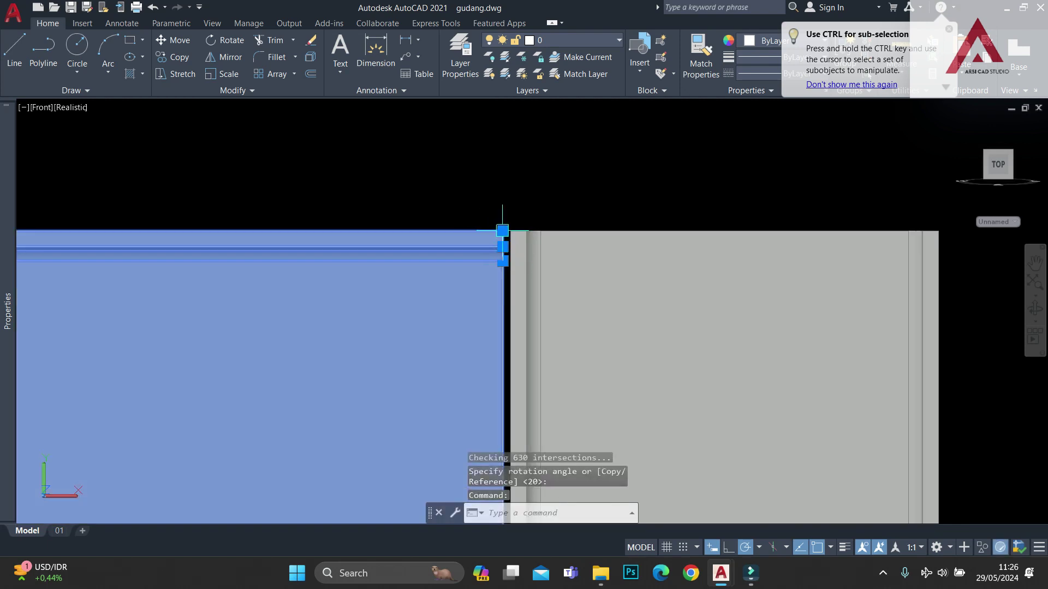
middle_click_drag(505, 229, 534, 273, "shift")
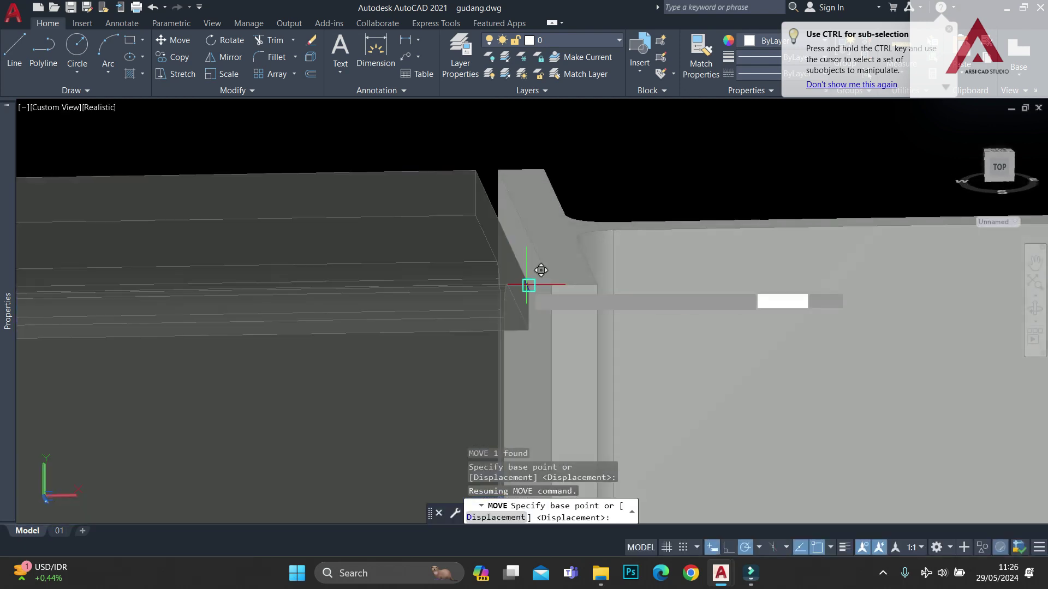
left_click(551, 285)
key("Return")
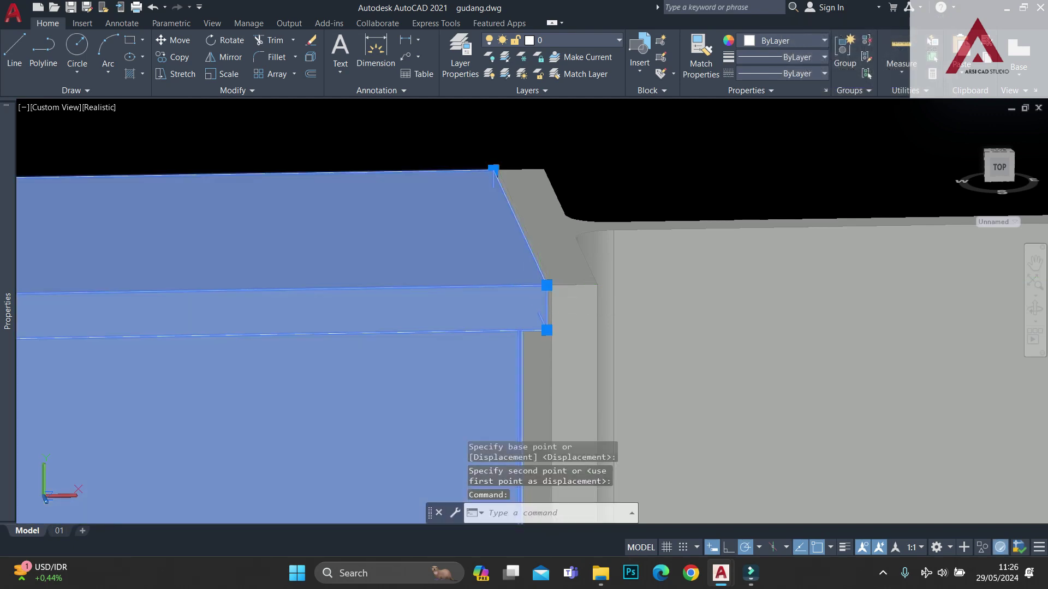
type("m")
key("Return")
left_click(549, 286)
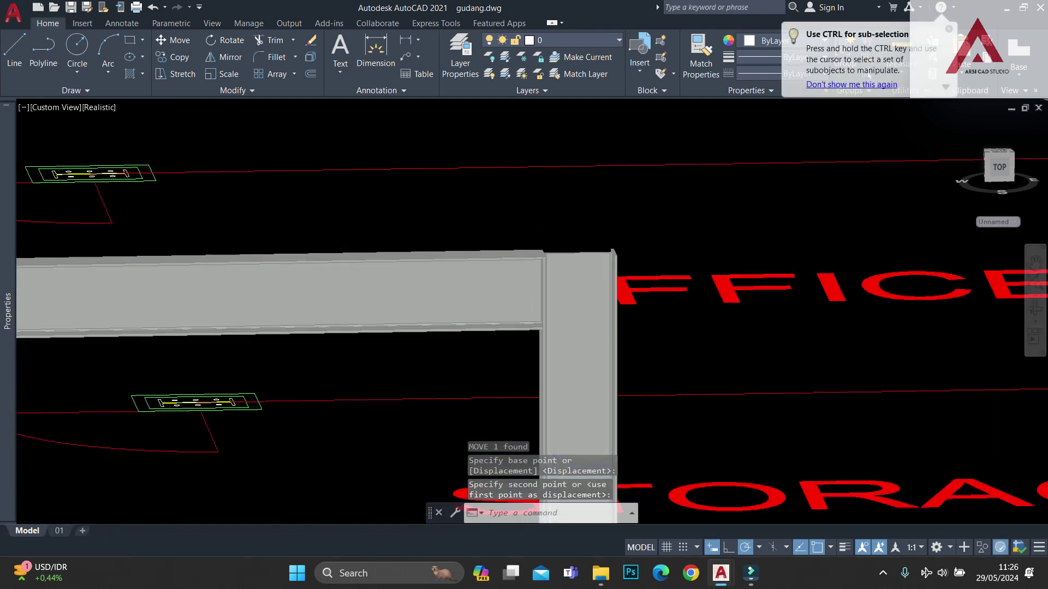
scroll(386, 264, "down", 5)
scroll(444, 262, "up", 2)
scroll(444, 262, "up", 3)
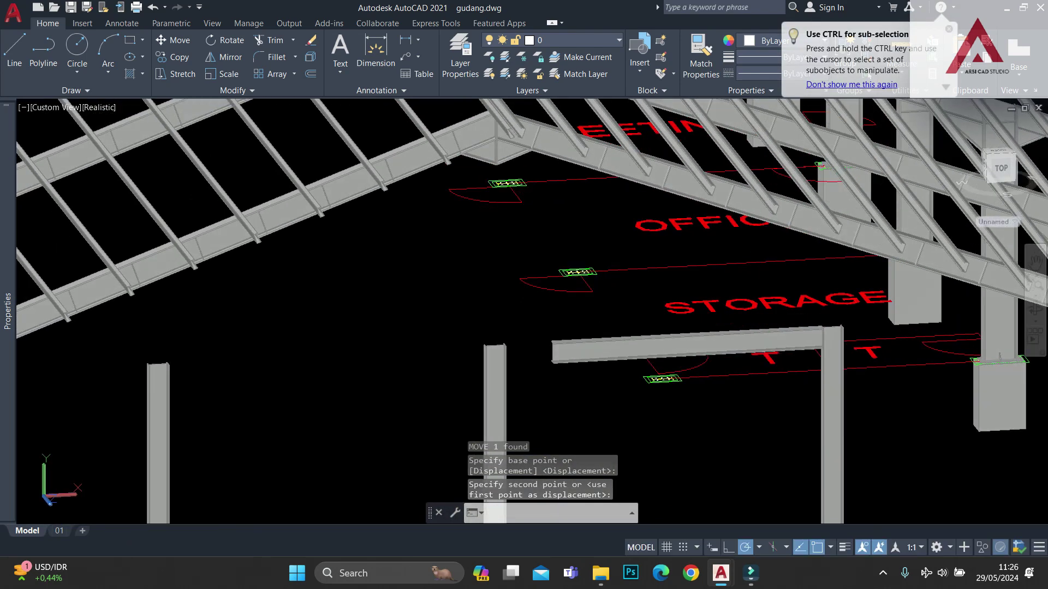
scroll(562, 374, "up", 3)
scroll(505, 293, "up", 2)
scroll(504, 293, "up", 3)
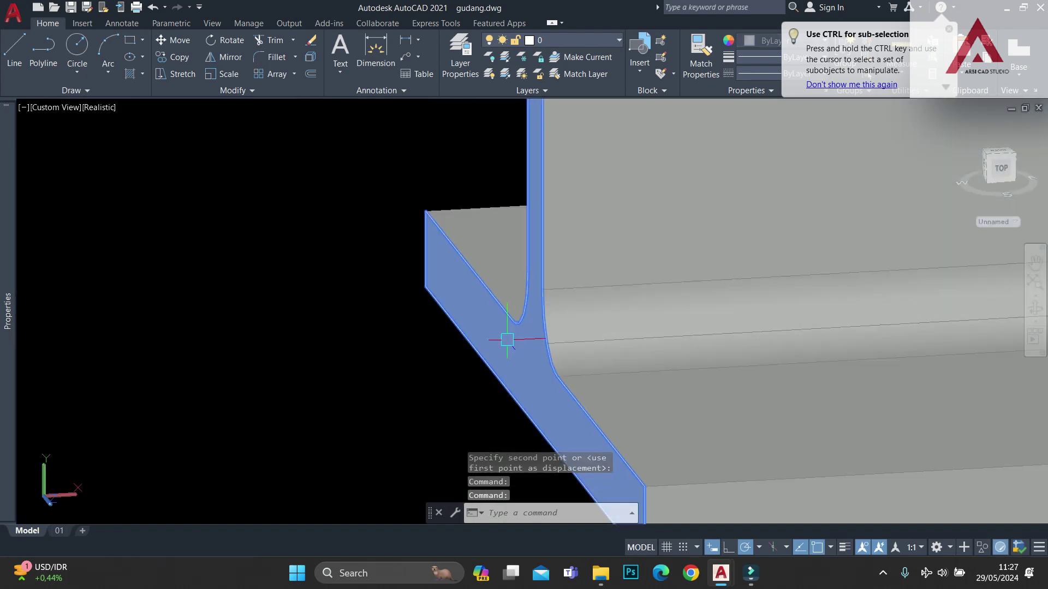
Start stretching the beam's end face, then abandon the stretch
left_click(499, 331, "ctrl")
scroll(498, 331, "down", 3)
left_click(506, 224)
scroll(213, 216, "down", 3)
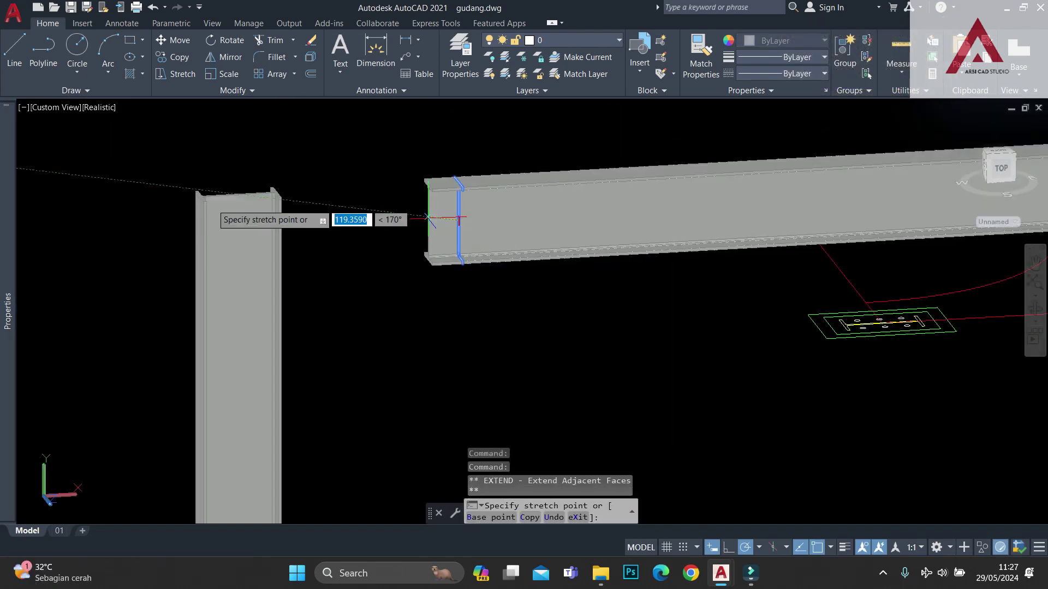
scroll(294, 202, "up", 2)
scroll(317, 194, "up", 2)
scroll(328, 185, "up", 2)
key("Escape")
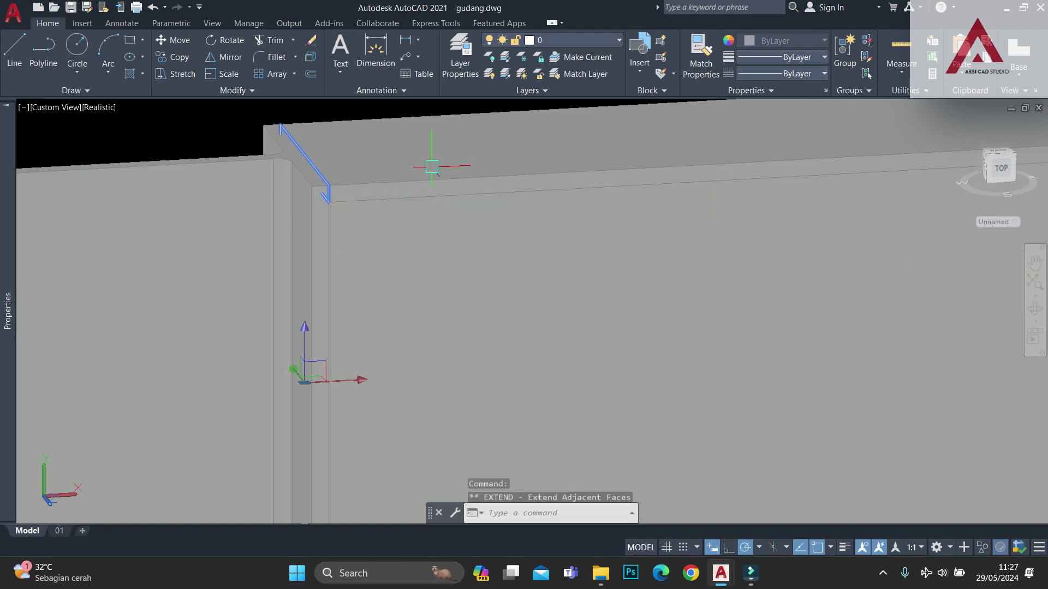
scroll(431, 169, "down", 3)
scroll(524, 230, "down", 3)
type("C")
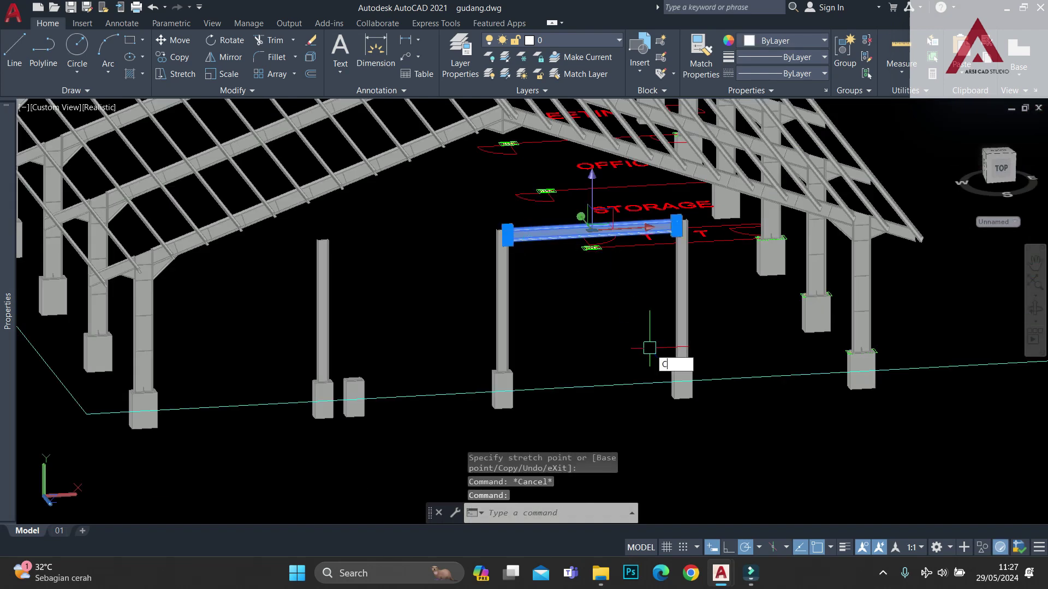
Copy the tie beam from one column base to the neighbouring column base
type("o")
key("Return")
left_click(643, 407)
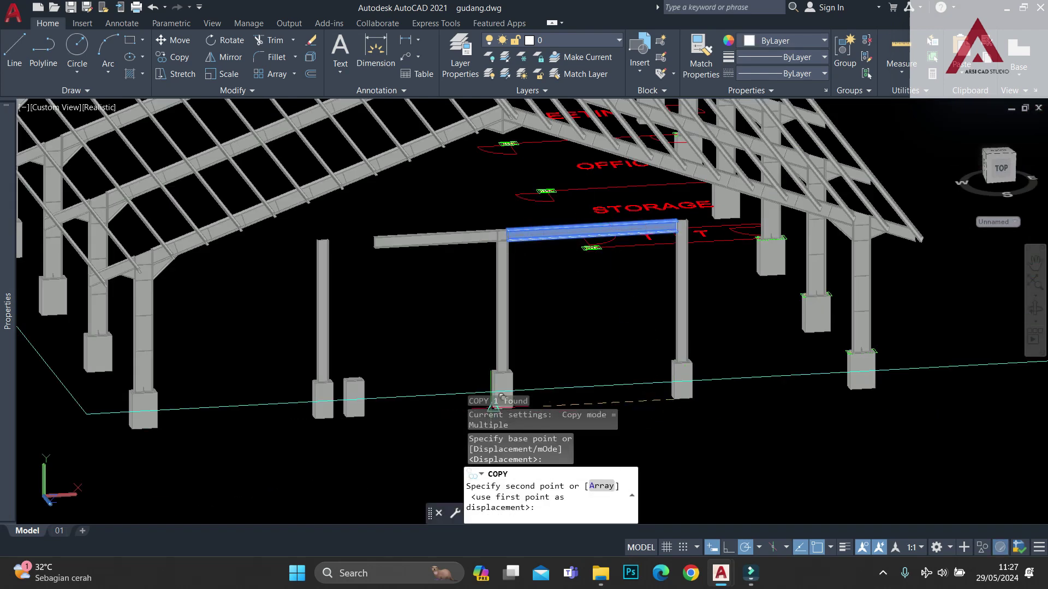
scroll(501, 397, "up", 2)
scroll(508, 371, "up", 3)
left_click(490, 337)
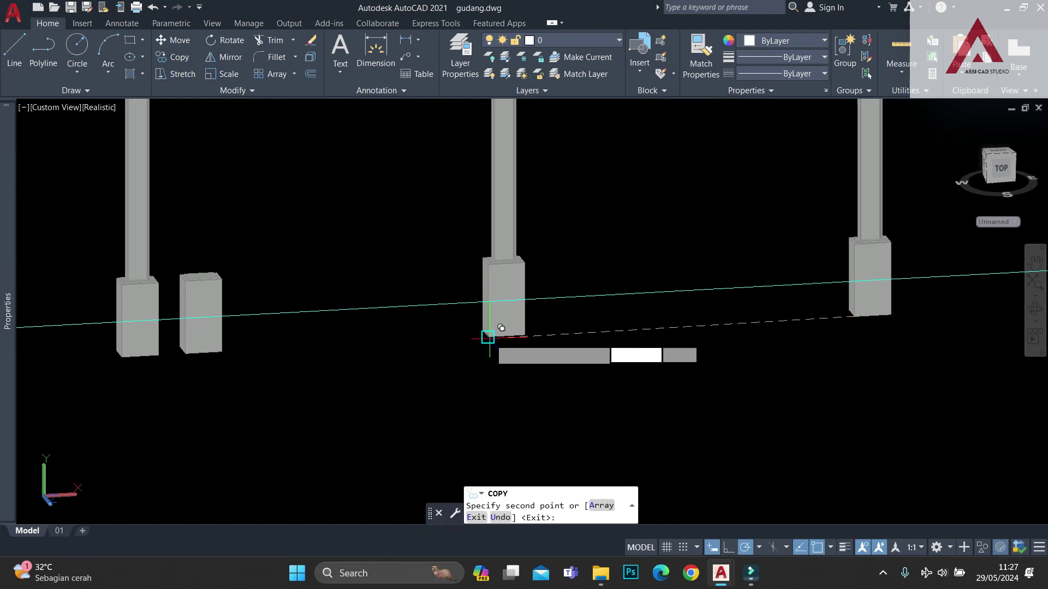
scroll(491, 327, "down", 5)
scroll(415, 325, "up", 3)
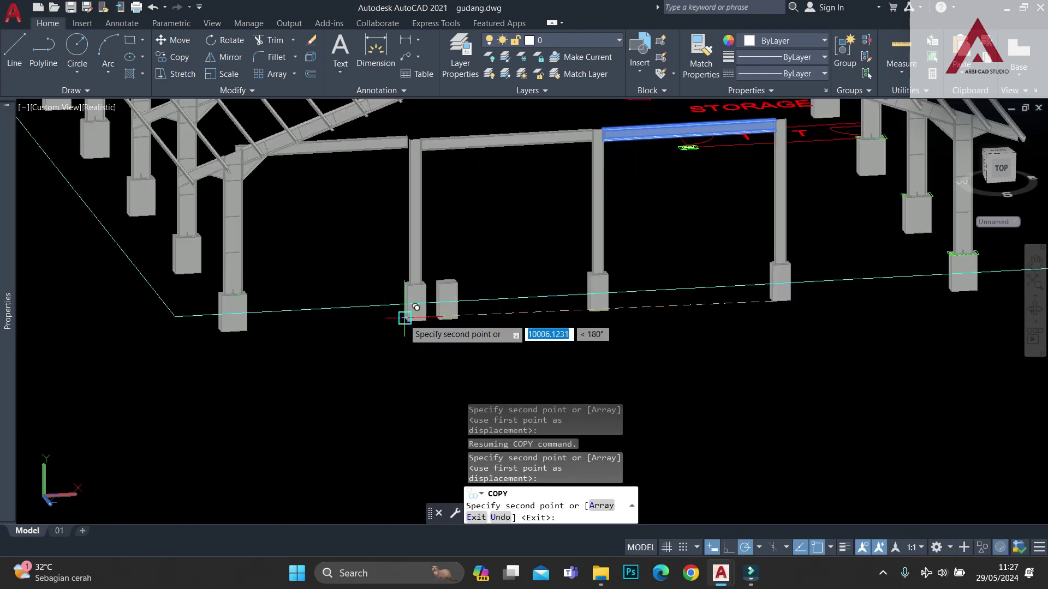
scroll(404, 318, "up", 4)
key("Escape")
Select the left tie beam and the adjacent tie beam
scroll(447, 333, "down", 4)
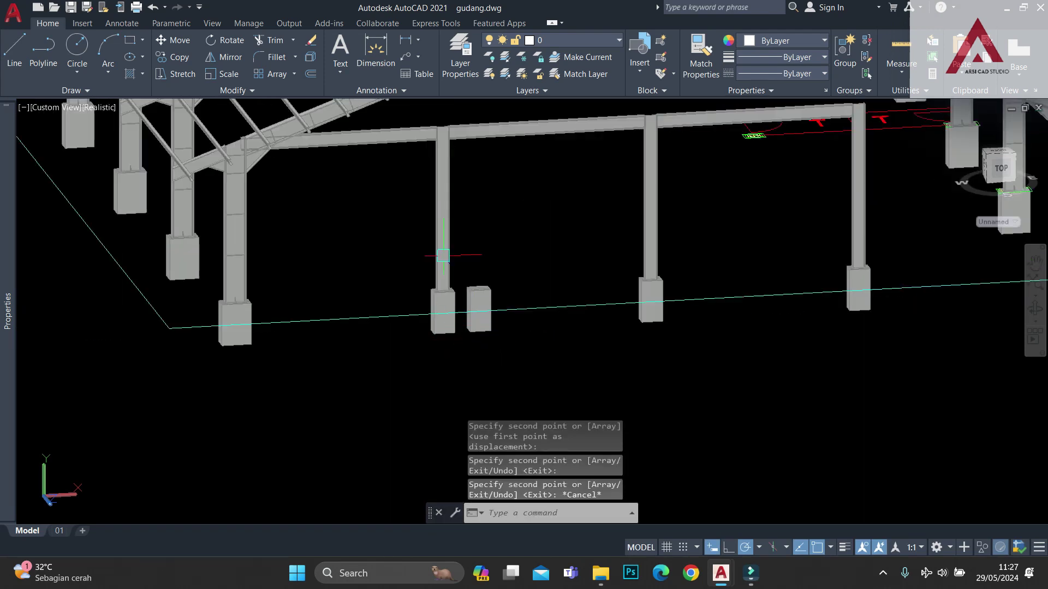
left_click(347, 148)
middle_click_drag(479, 153, 418, 243)
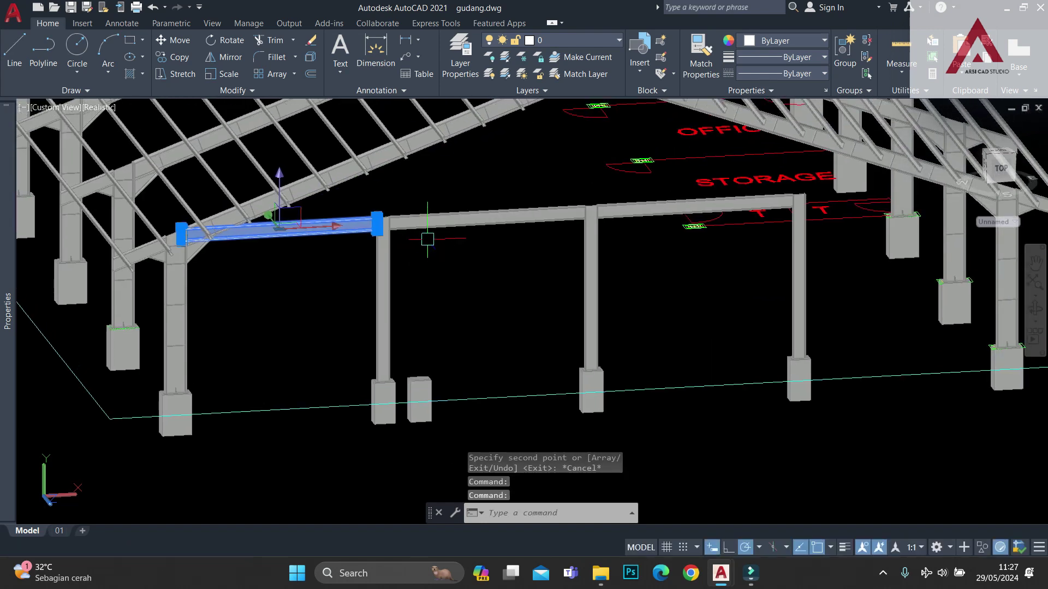
left_click(447, 227)
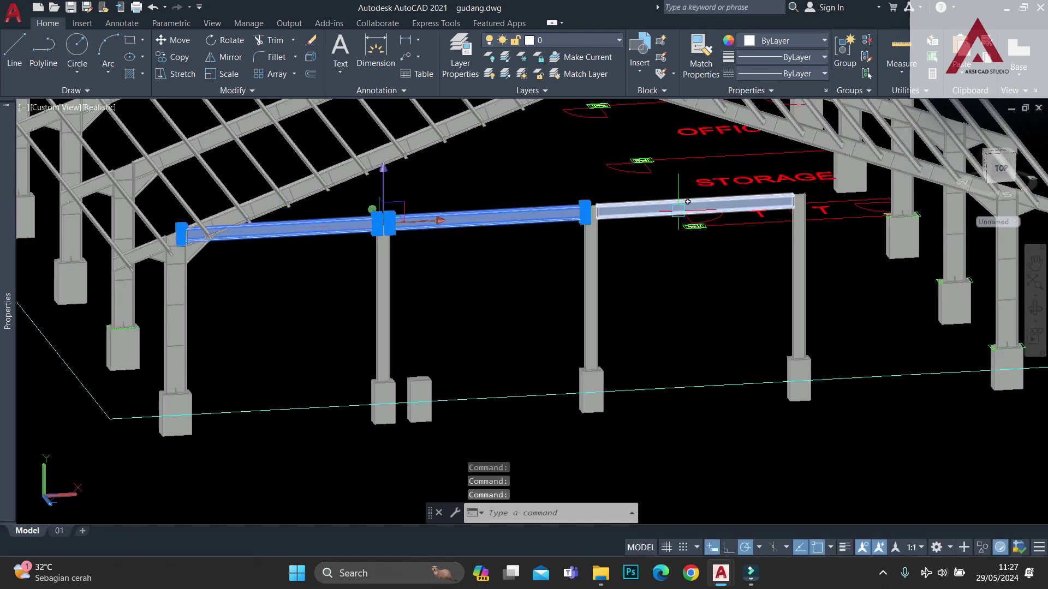
type("M")
Move the selected tie beams down by 1000 units
key("Return")
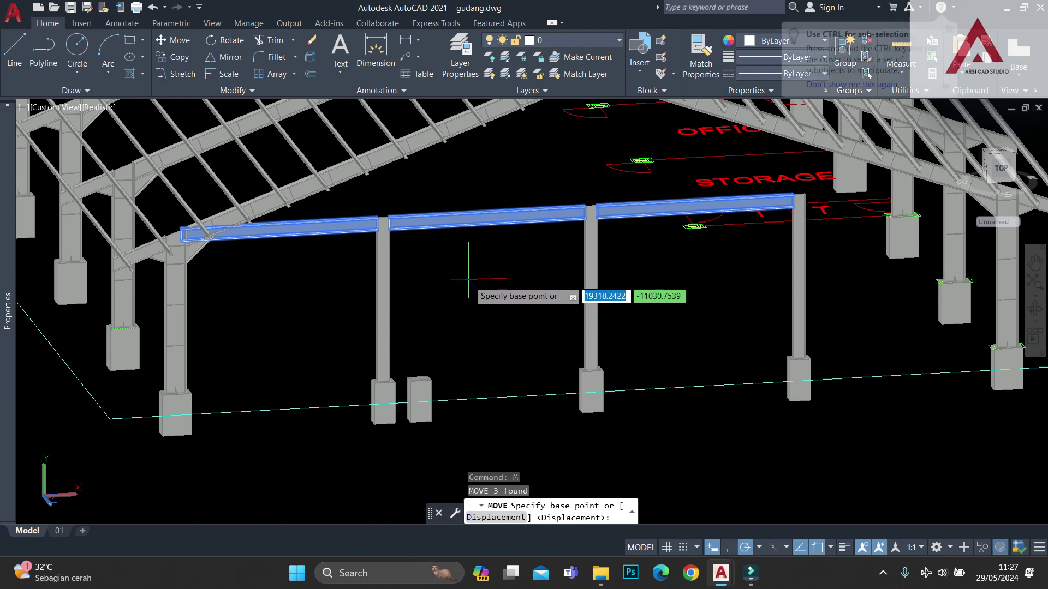
left_click(473, 257)
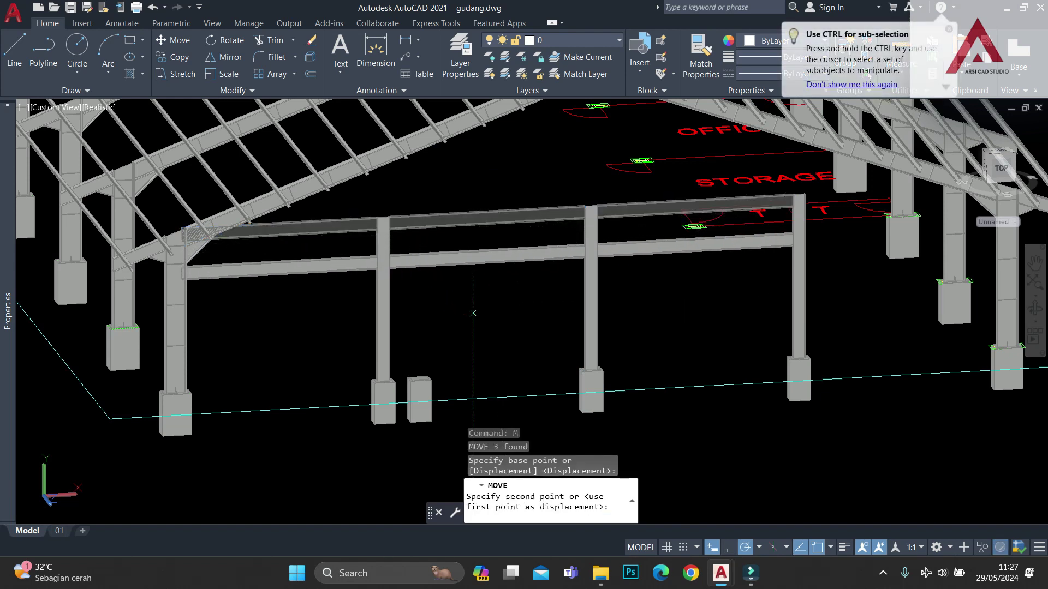
type("1000")
key("Return")
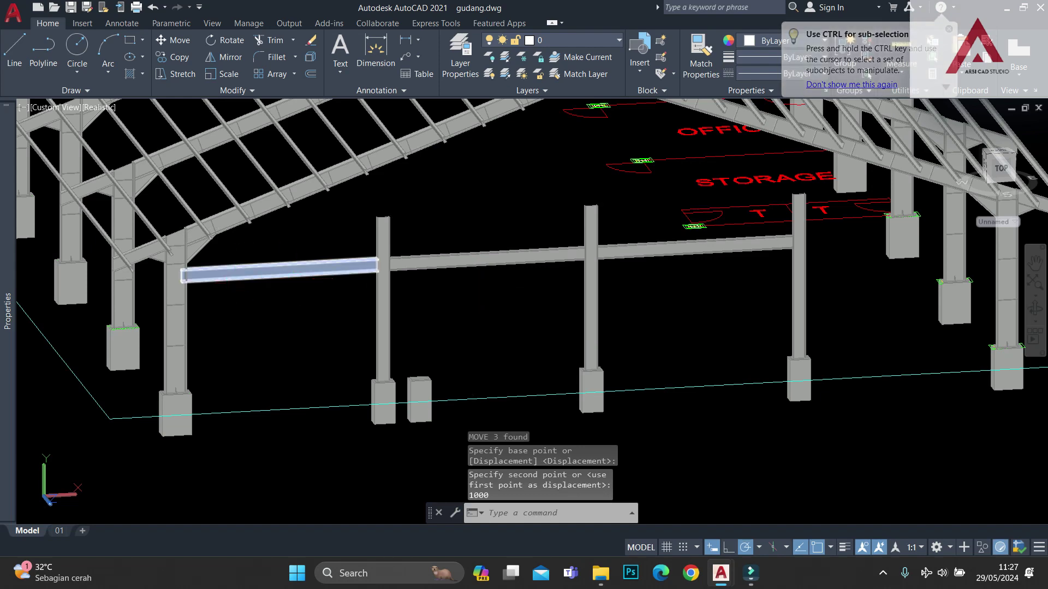
Switch to the front elevation with View Manager (V)
type("V")
key("Return")
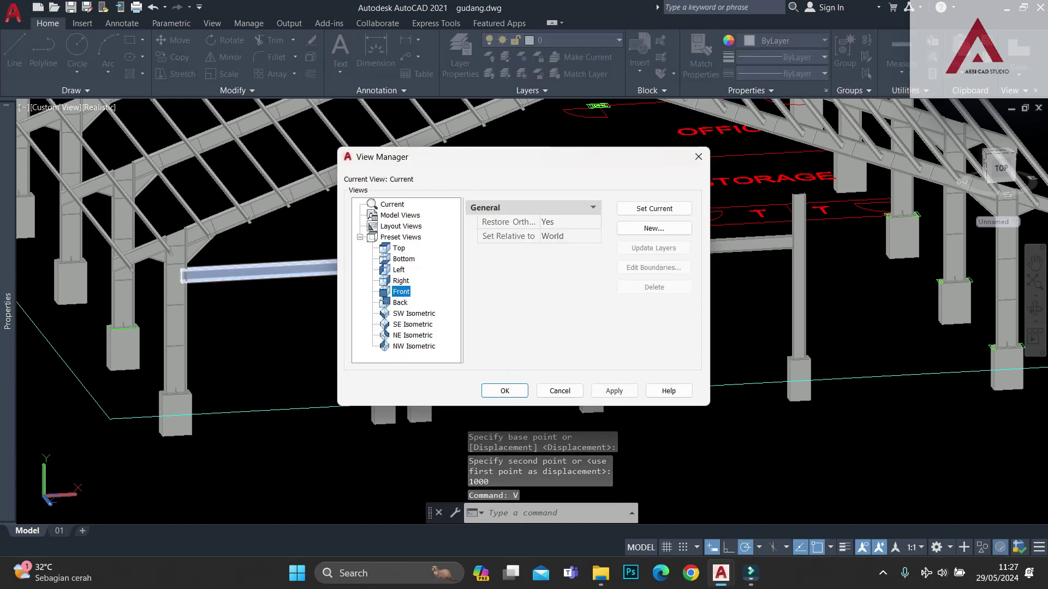
key("Return")
scroll(415, 341, "up", 2)
scroll(415, 341, "up", 3)
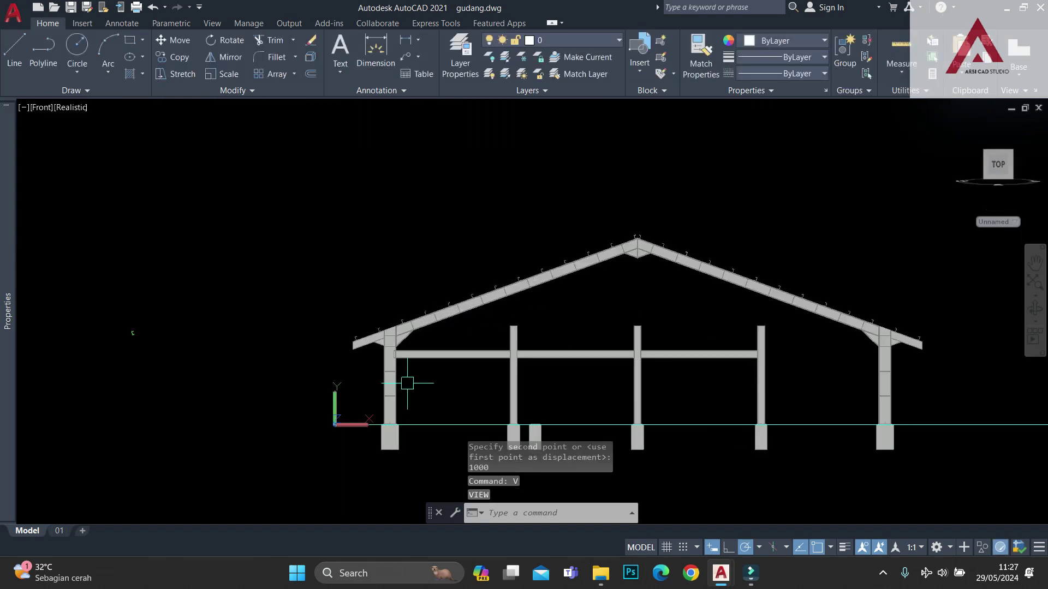
scroll(415, 341, "up", 4)
Make a first SLICE attempt on the tie beam and abandon it
type("sl")
key("Return")
left_click(393, 343)
key("Return")
scroll(376, 354, "up", 5)
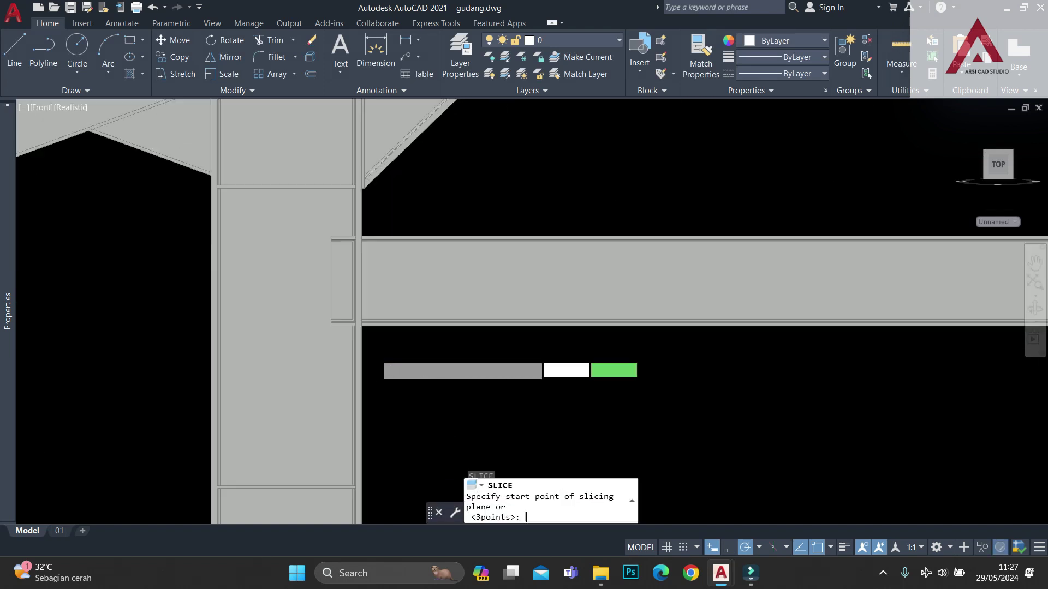
key("Return")
left_click(363, 368)
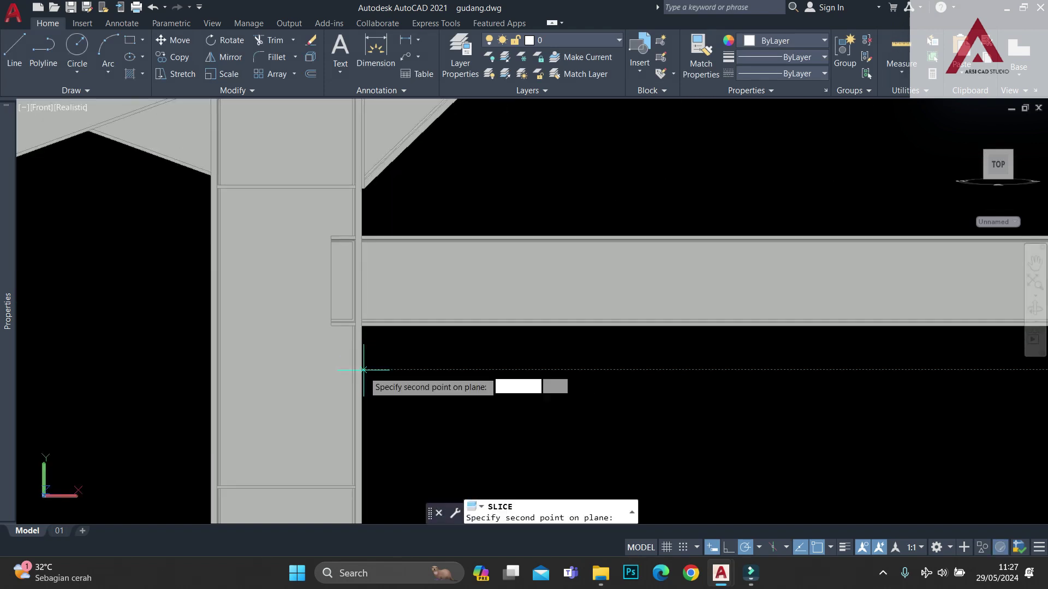
left_click(363, 404)
key("Escape")
Slice the tie beam with a vertical plane snapped to the column face
type("Sl")
key("Return")
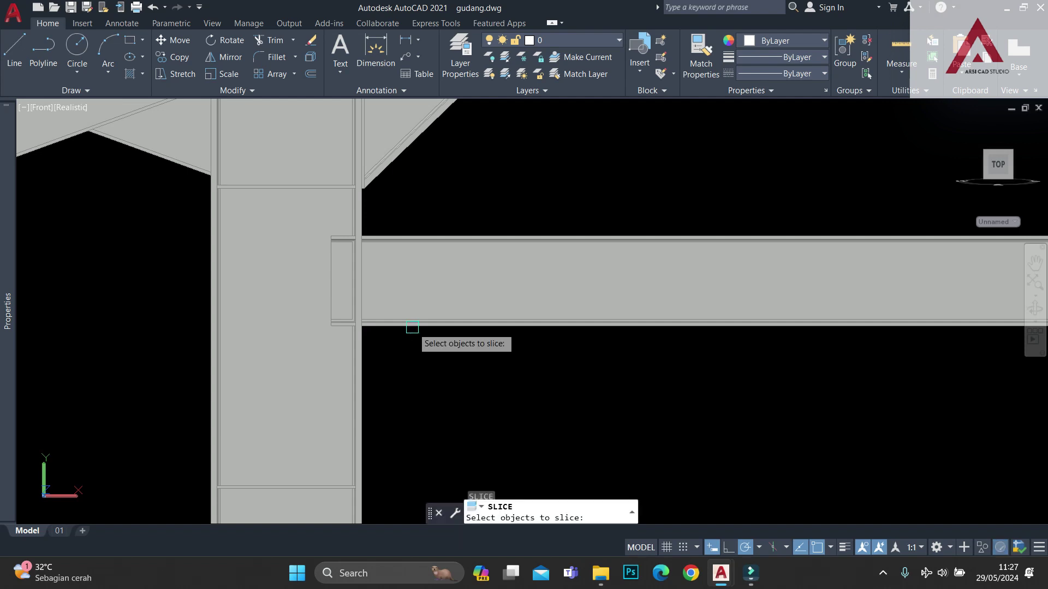
left_click(403, 324)
key("Return")
type("nea")
key("Return")
left_click(360, 366)
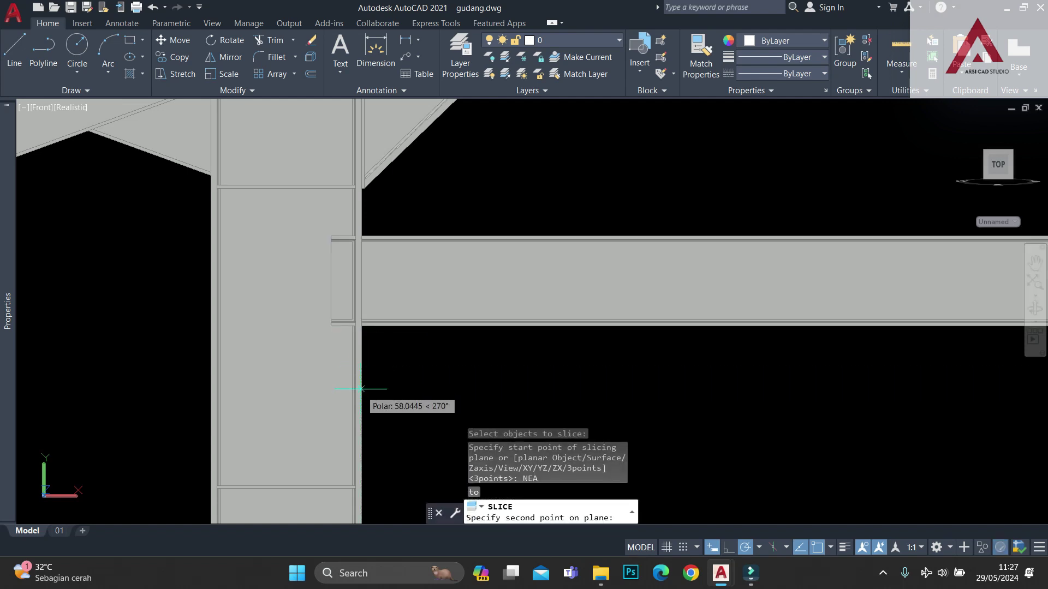
left_click(361, 404)
scroll(355, 316, "down", 9)
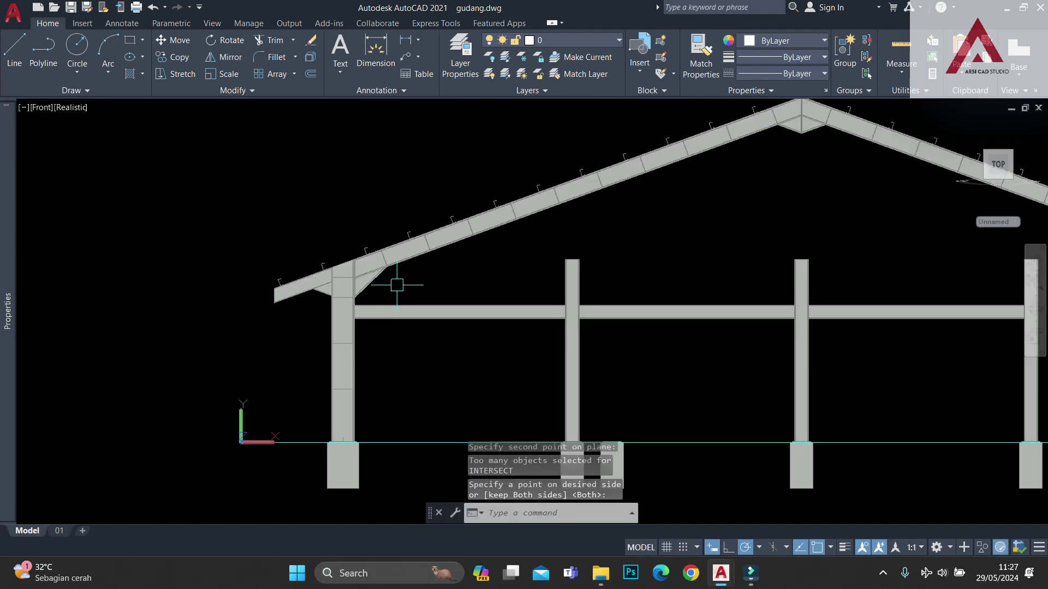
type("SL")
Try slicing the intermediate column, cancel, and open its block in the block editor
key("Return")
left_click(636, 304)
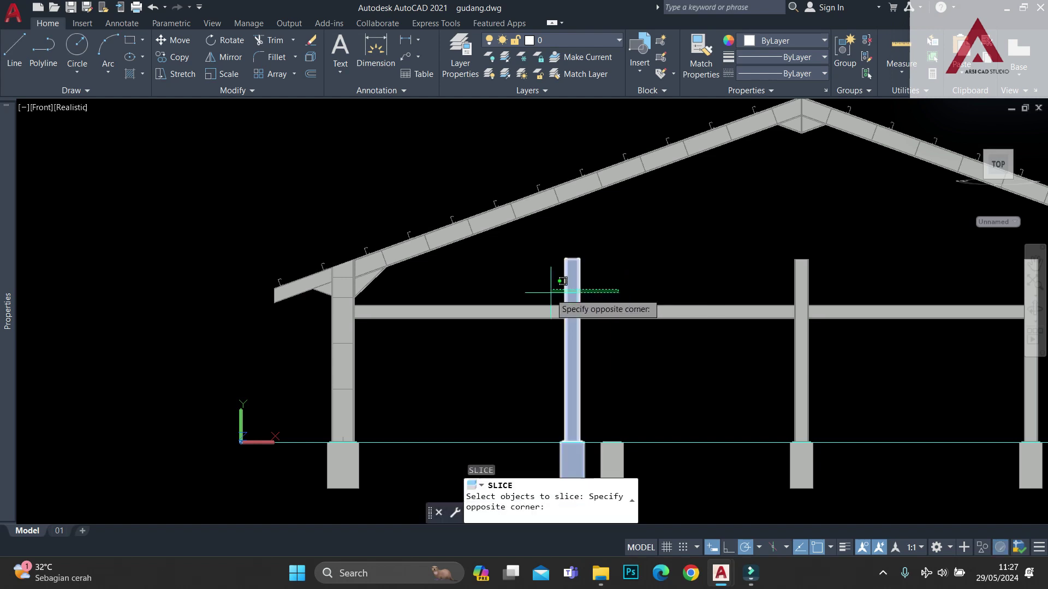
left_click(586, 306)
middle_click_drag(586, 305, 278, 320)
key("Escape")
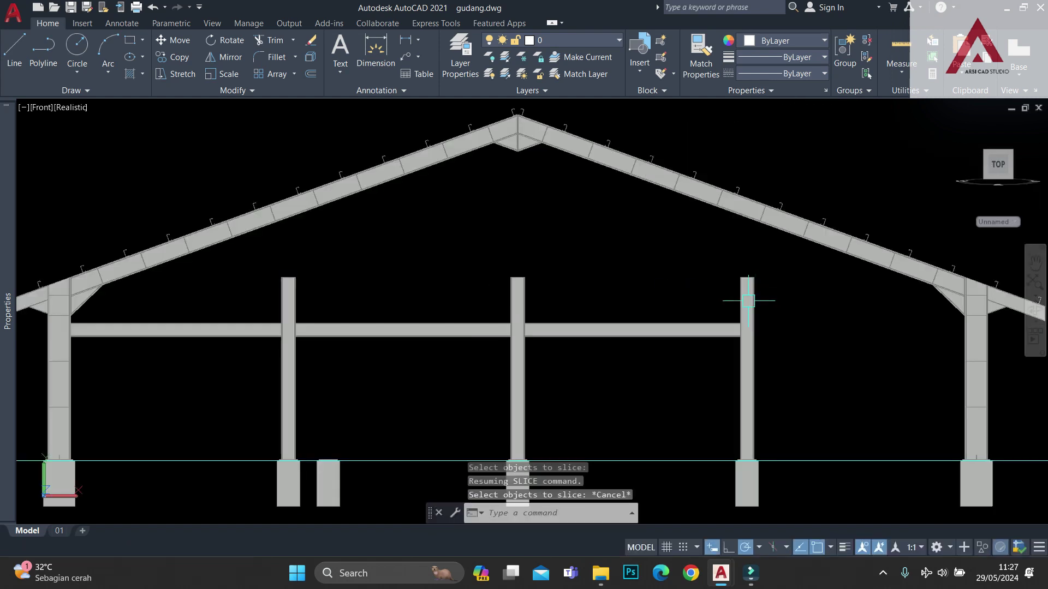
right_click(747, 301)
left_click(797, 213)
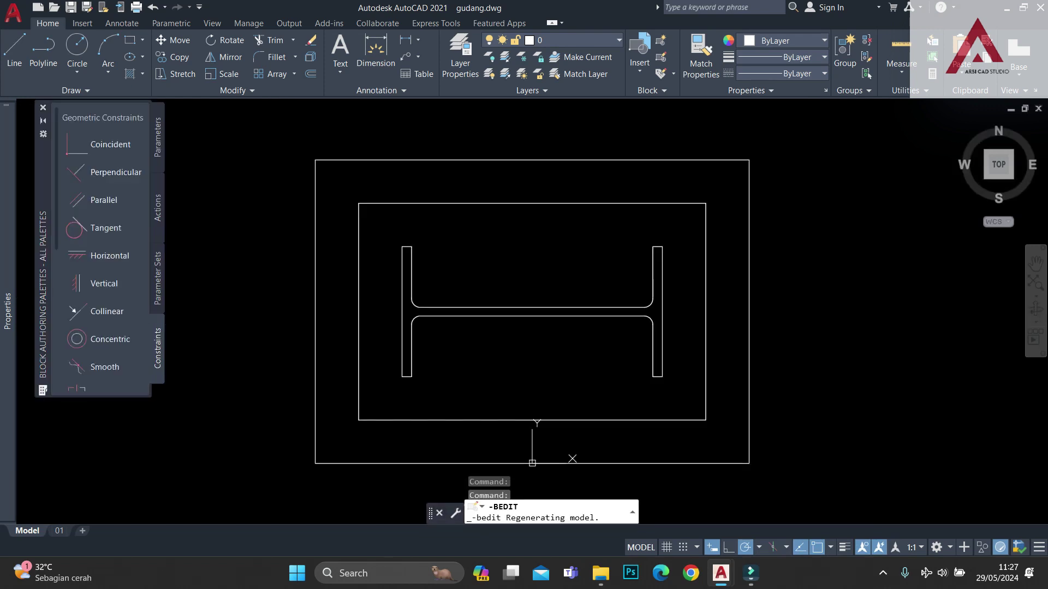
Try stretching the column's top member by 1000, then undo it
scroll(550, 341, "down", 2)
middle_click_drag(551, 295, 546, 229, "shift")
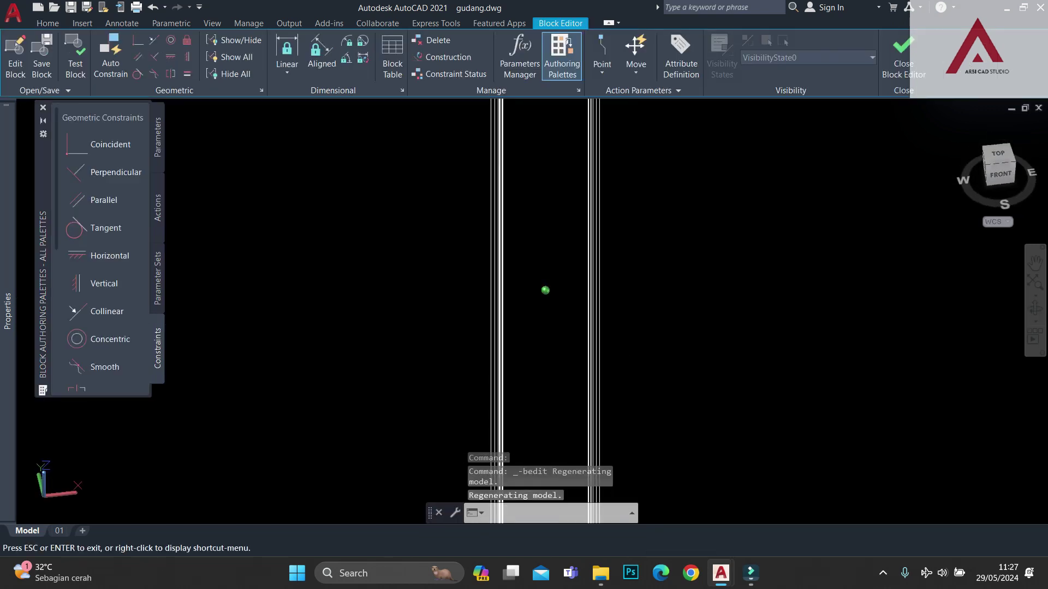
middle_click_drag(545, 290, 553, 199, "shift")
scroll(550, 163, "up", 2)
key("ctrl+a")
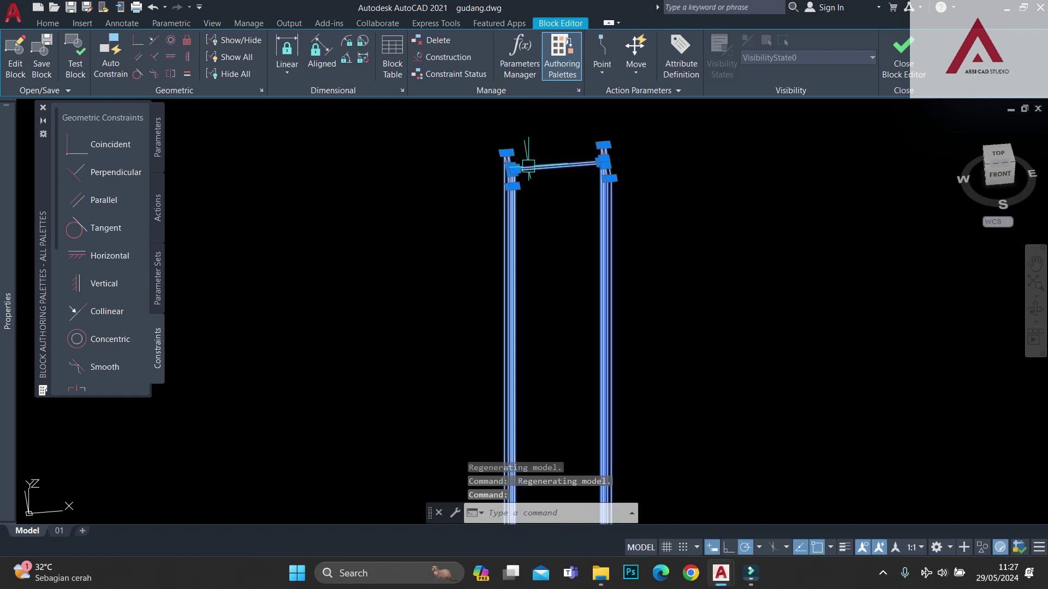
scroll(489, 164, "up", 3)
key("Escape")
scroll(459, 216, "down", 3)
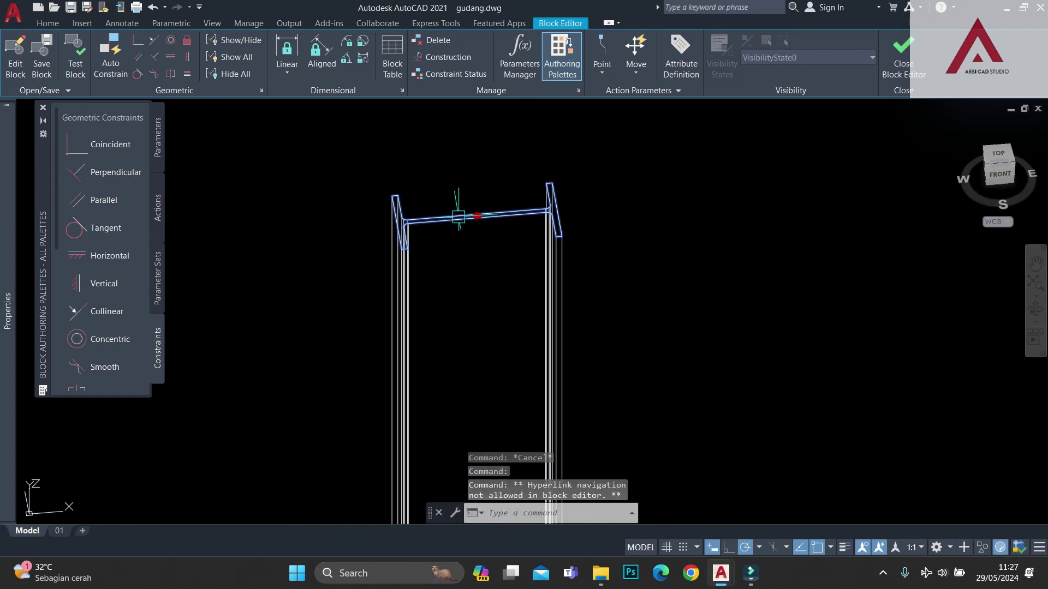
left_click(477, 215)
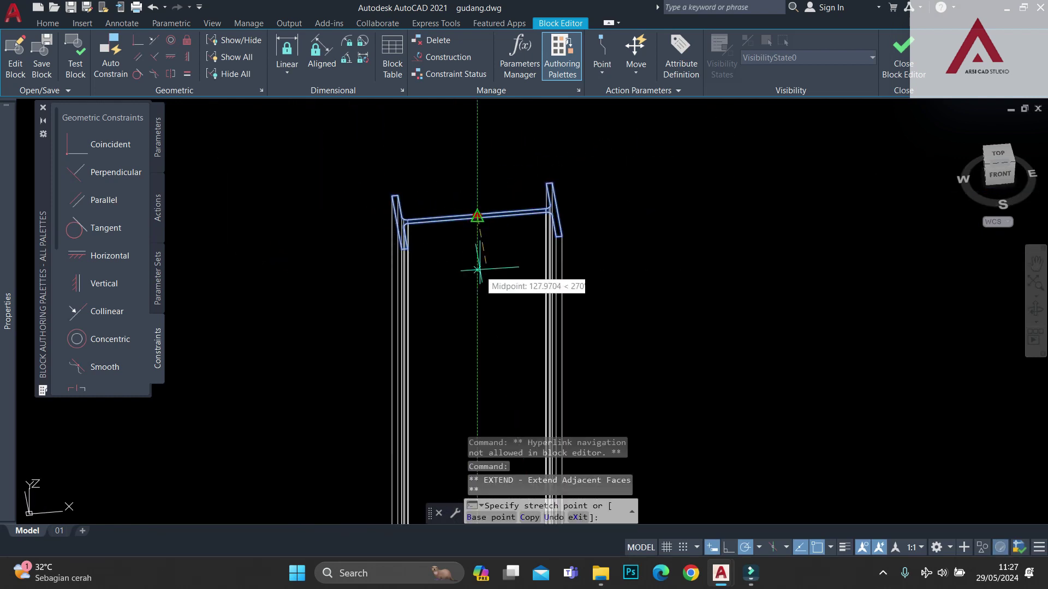
type("1000")
key("Return")
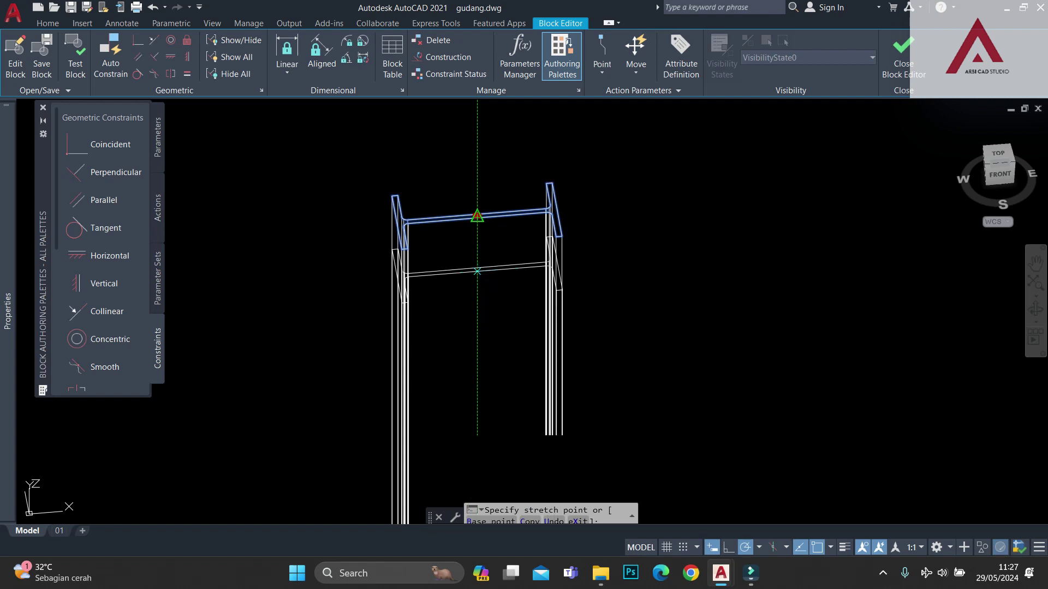
key("ctrl+z")
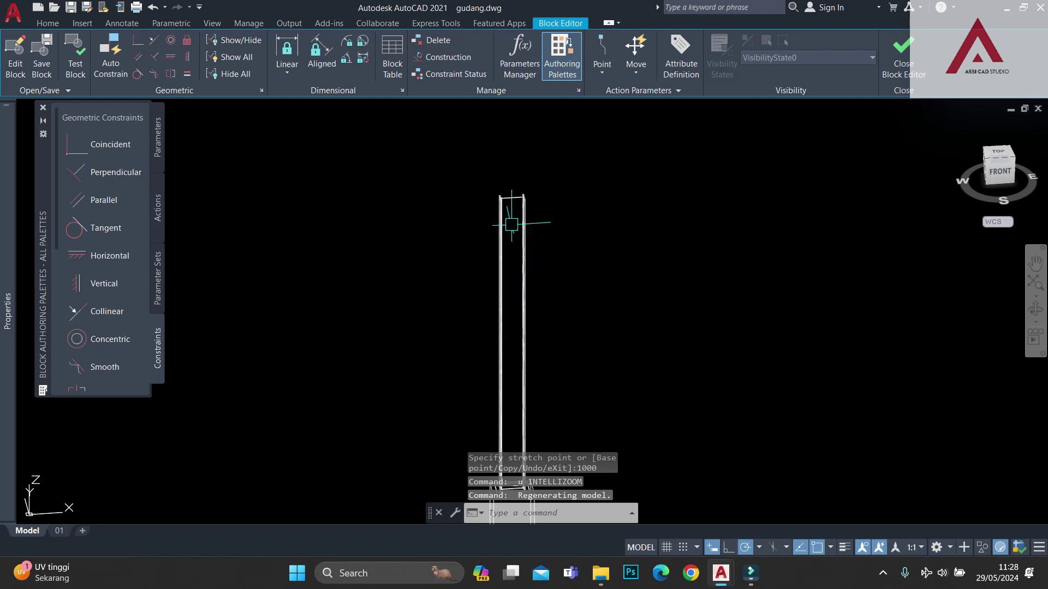
Return to a front view and place a horizontal XLINE at the column top
mouse_move(511, 222)
middle_mouse_down("shift")
mouse_move(511, 415)
mouse_move(513, 172)
middle_mouse_up("shift")
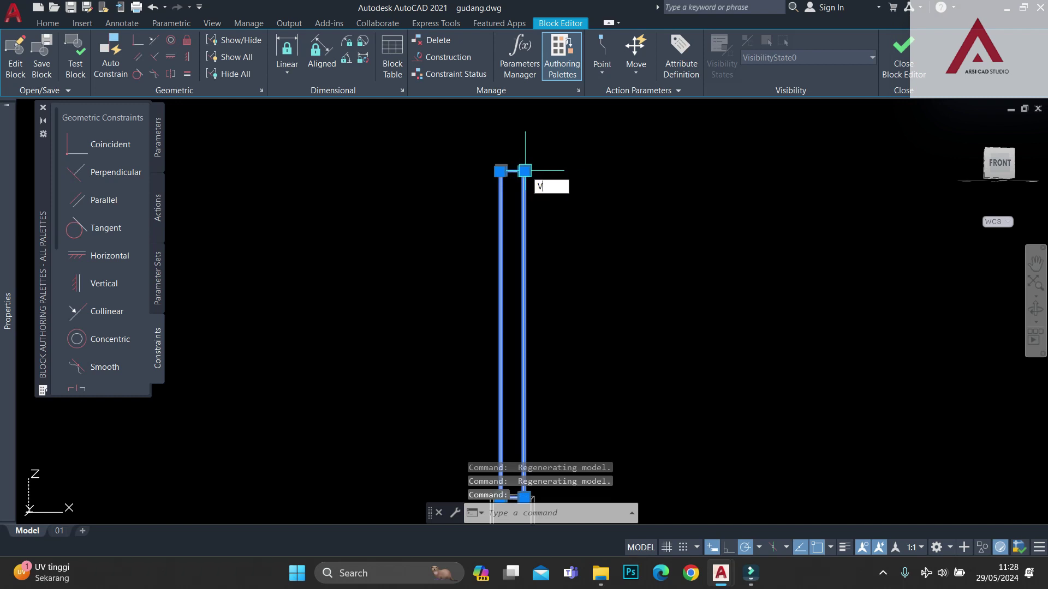
key("Escape")
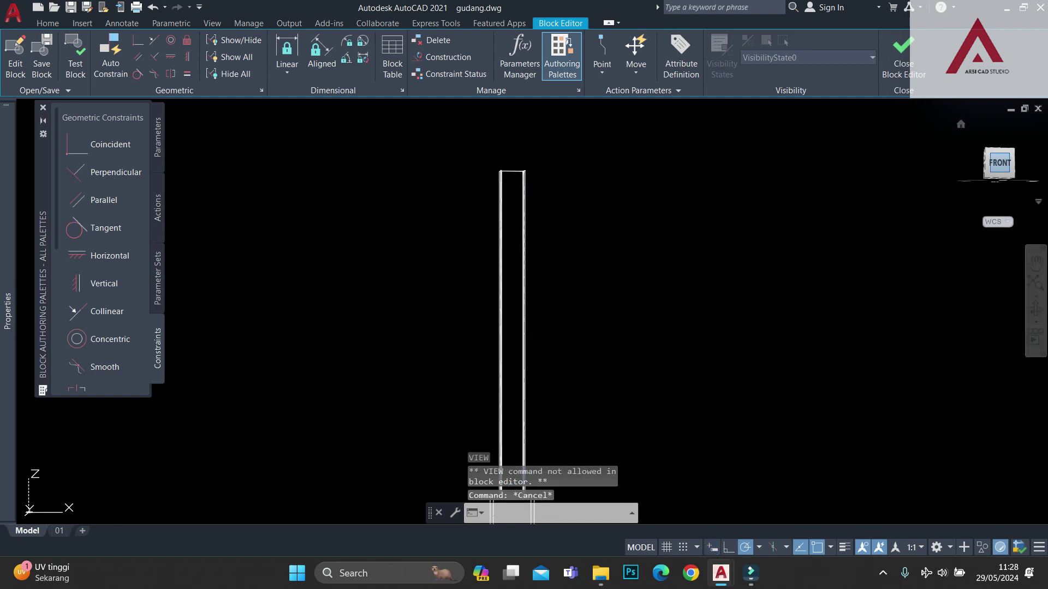
middle_click_drag(600, 246, 602, 172, "shift")
type("X")
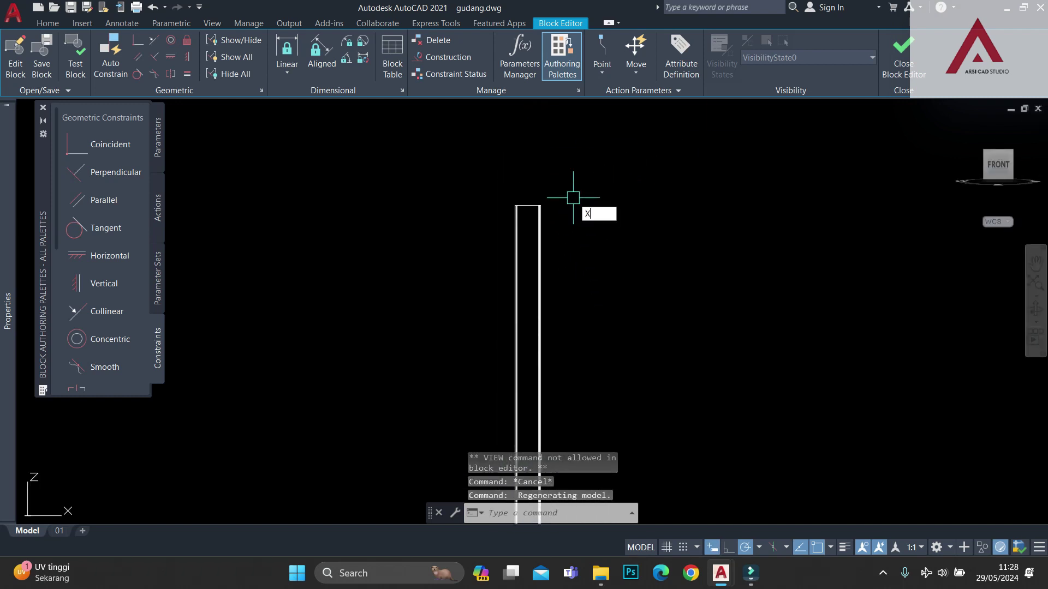
type("L")
key("Return")
scroll(573, 197, "up", 1)
type("H")
key("Return")
scroll(529, 210, "up", 2)
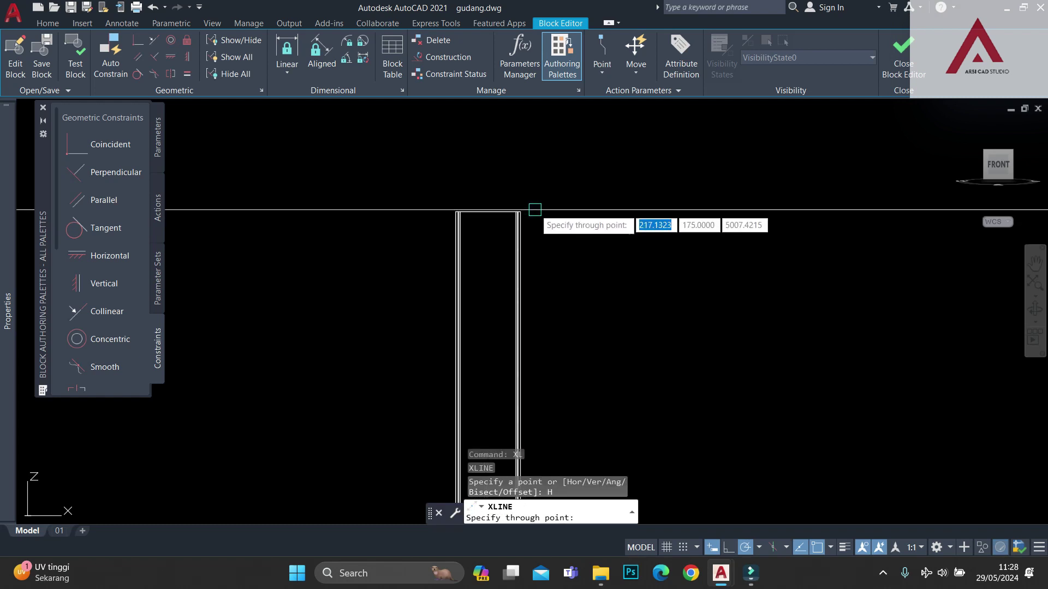
scroll(532, 210, "up", 2)
left_click(528, 210)
key("Return")
Offset the guide line 1000 downward
type("o")
key("Return")
type("1000")
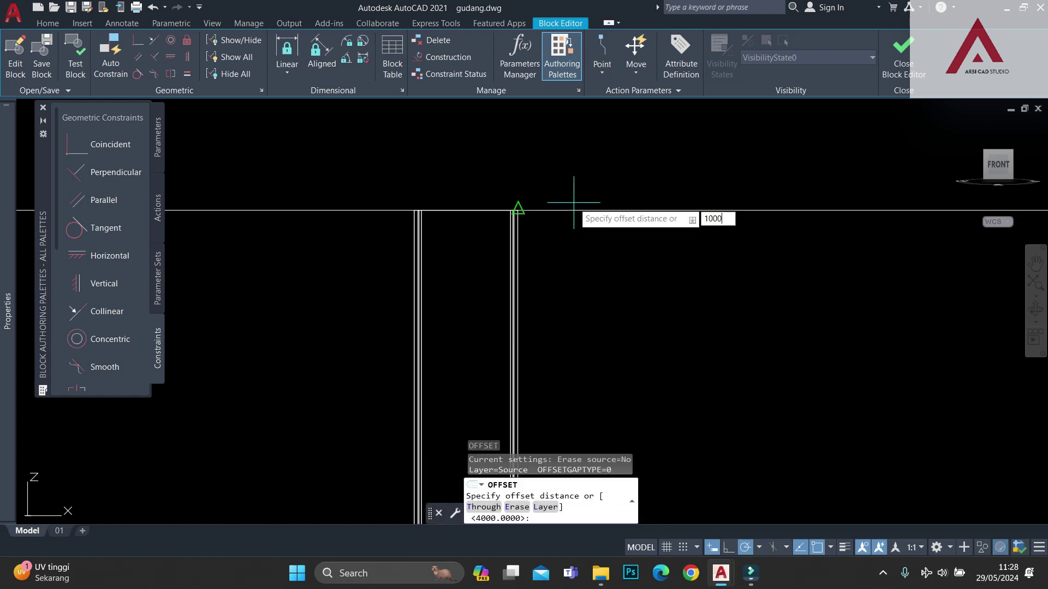
key("Return")
left_click(569, 212)
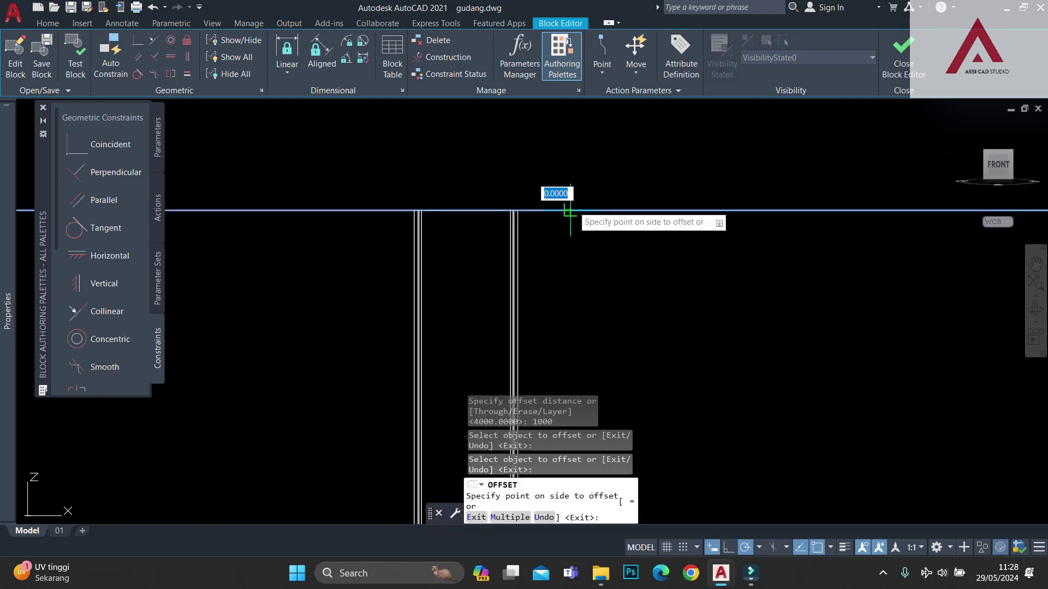
left_click(584, 261)
key("Return")
Slice the column along the lower guide line using NEA snaps
type("sl")
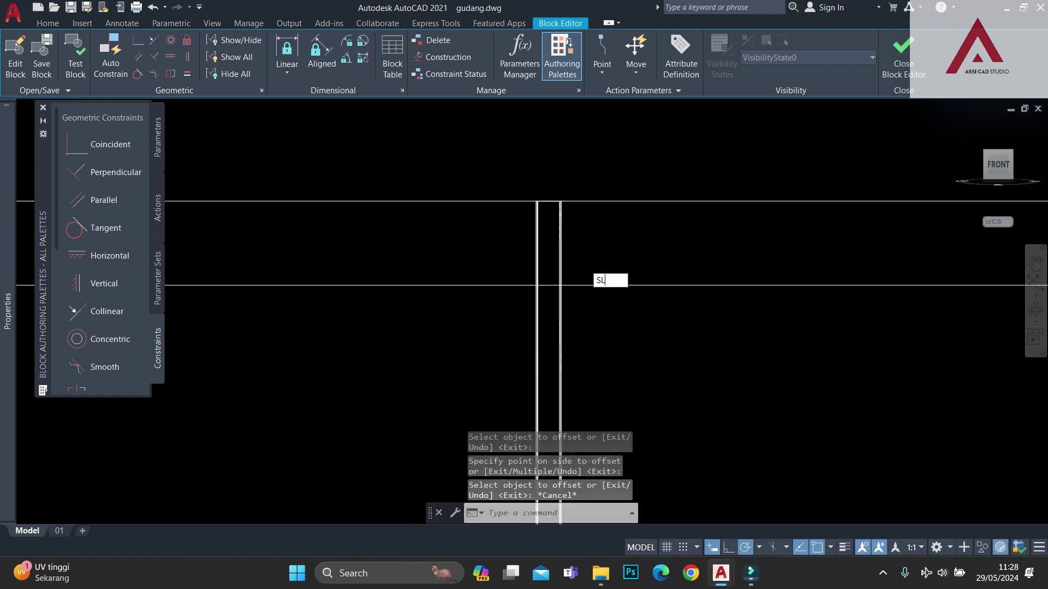
key("Return")
scroll(586, 260, "up", 2)
left_click(579, 253)
left_click(533, 255)
key("Return")
type("nea")
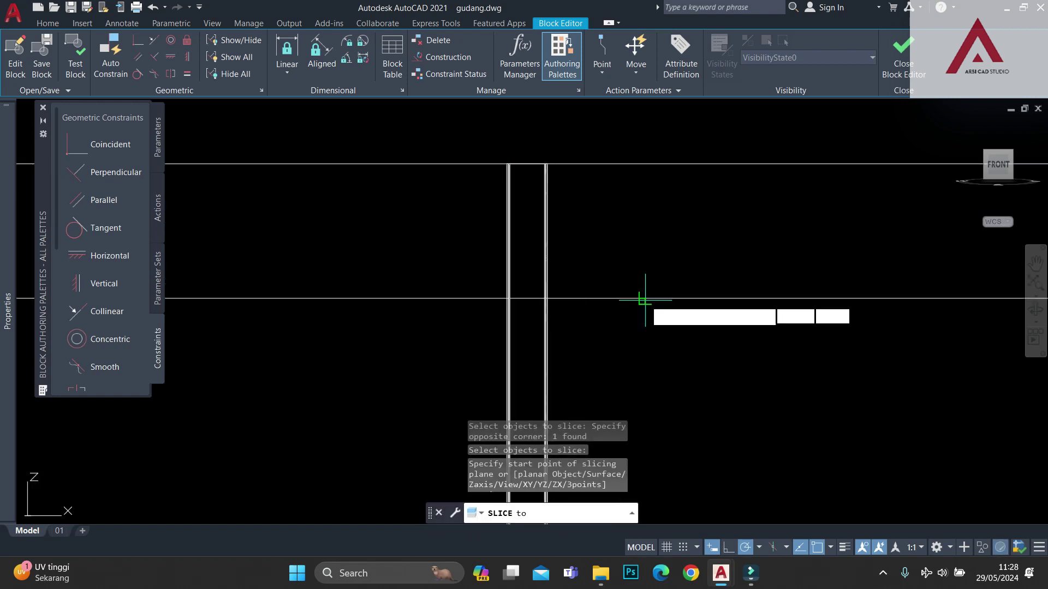
key("Return")
left_click(647, 299)
left_click(657, 325)
scroll(605, 245, "down", 4)
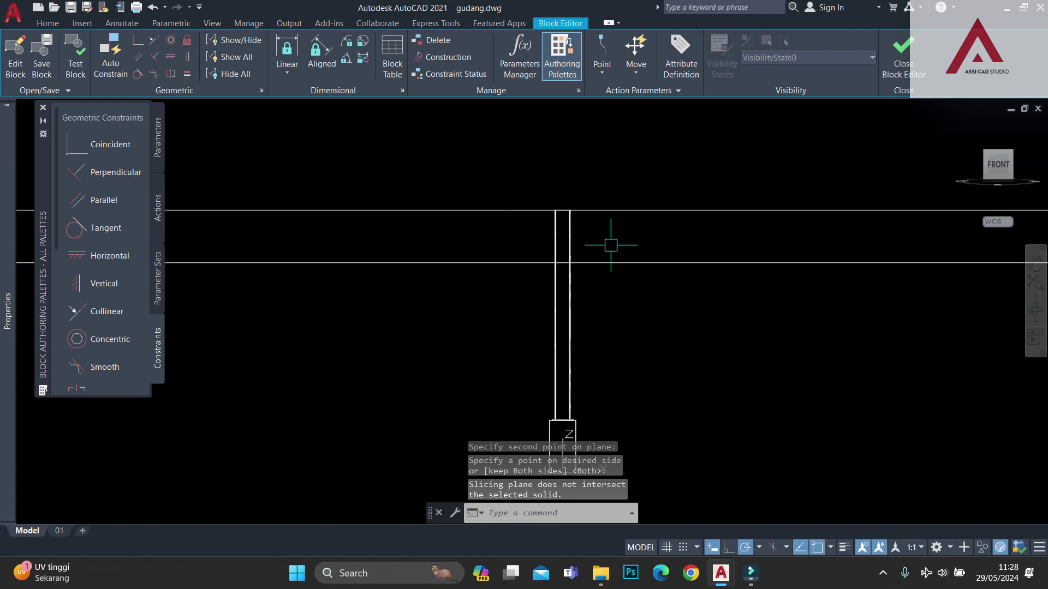
type("SL")
Slice the column a second time at the lower guide line
key("Return")
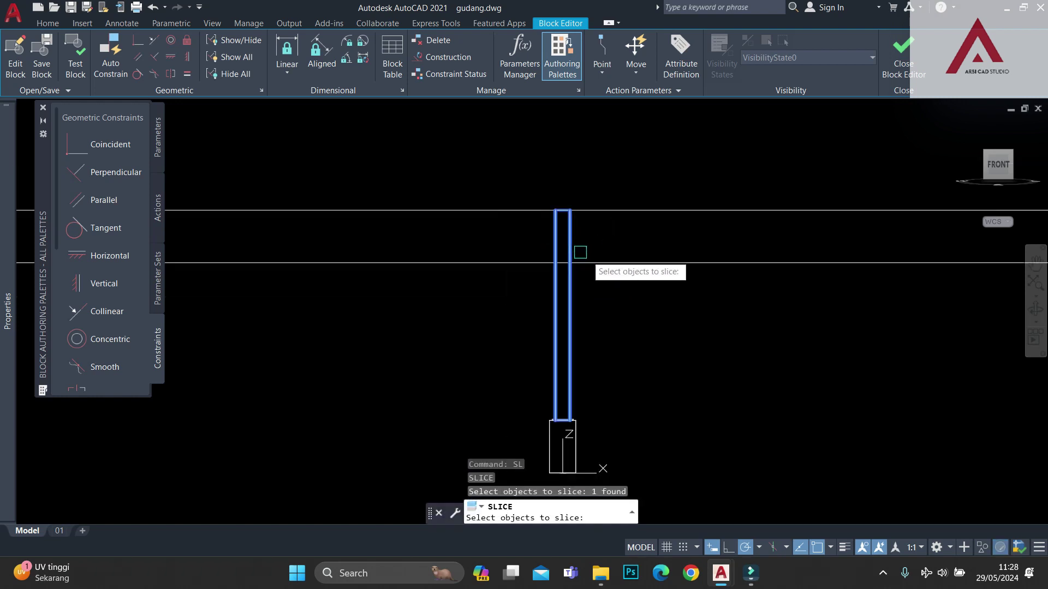
left_click(573, 250)
key("Return")
scroll(573, 250, "up", 2)
type("nea")
left_click(610, 261)
left_click(644, 261)
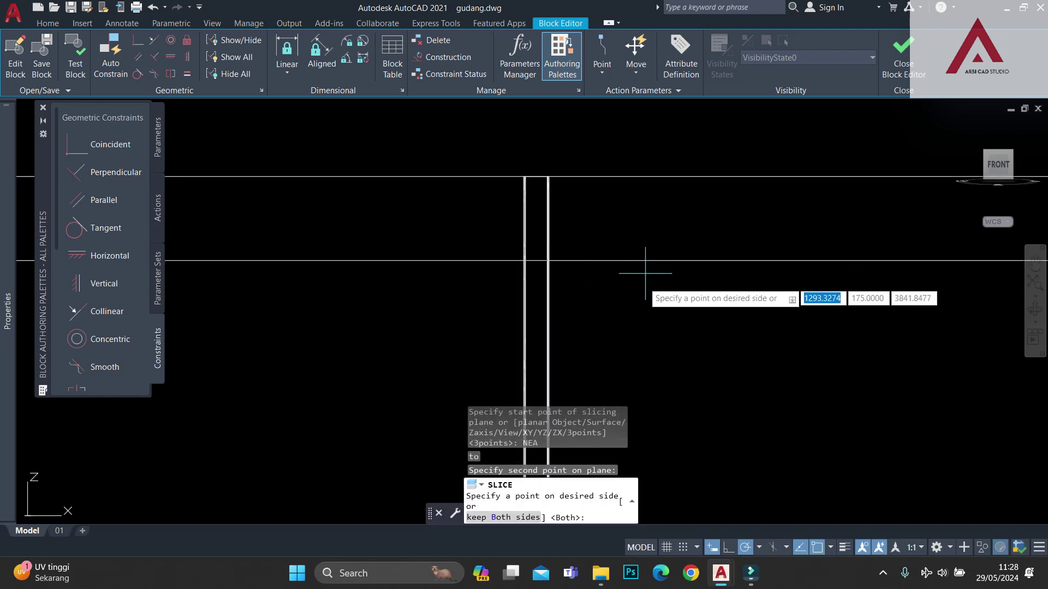
scroll(516, 175, "up", 5)
scroll(608, 289, "down", 3)
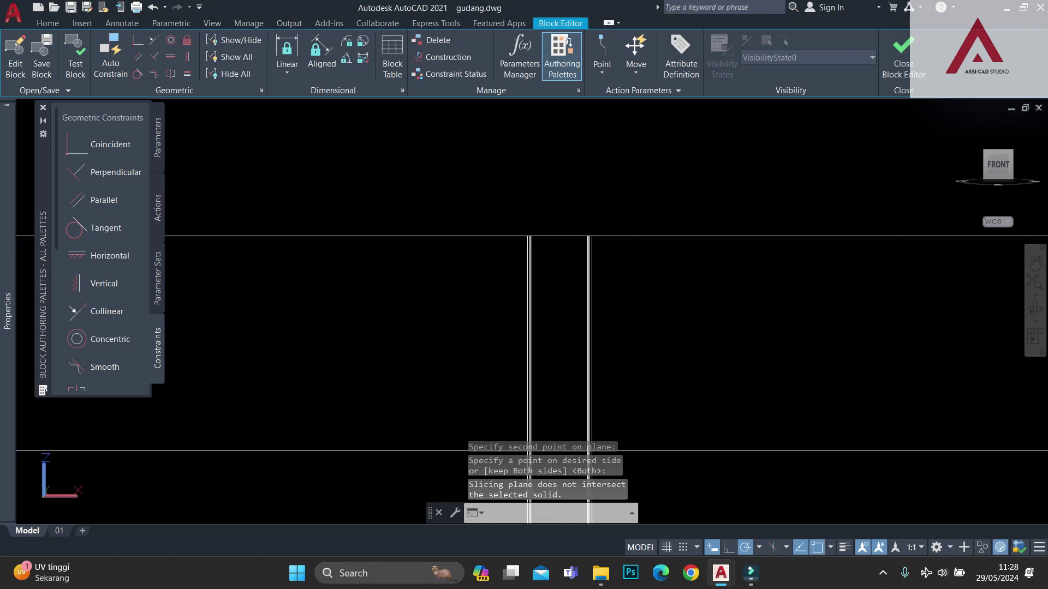
Grip-stretch the column's top face down to the lower guide line with NEA
mouse_move(558, 234)
middle_mouse_down("shift")
mouse_move(550, 175)
mouse_move(830, 478)
mouse_move(720, 387)
middle_mouse_up("shift")
left_click(642, 240)
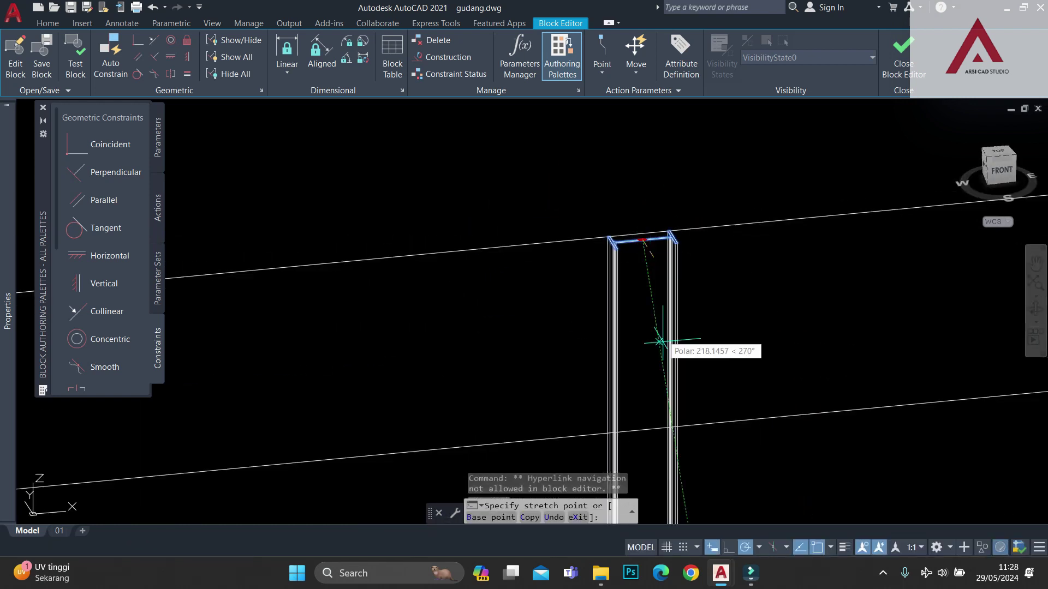
key("ctrl")
type("NEA")
key("Return")
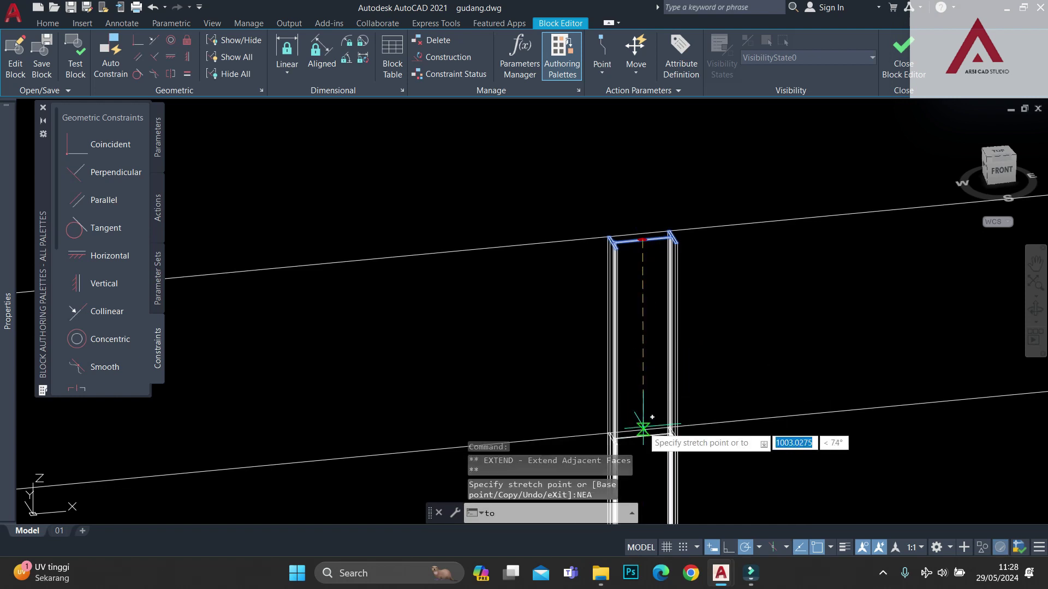
left_click(643, 429)
key("Escape")
Erase both guide lines and close the block editor, saving KOLOM 2
left_click(732, 423)
left_click(731, 166)
type("E")
key("Return")
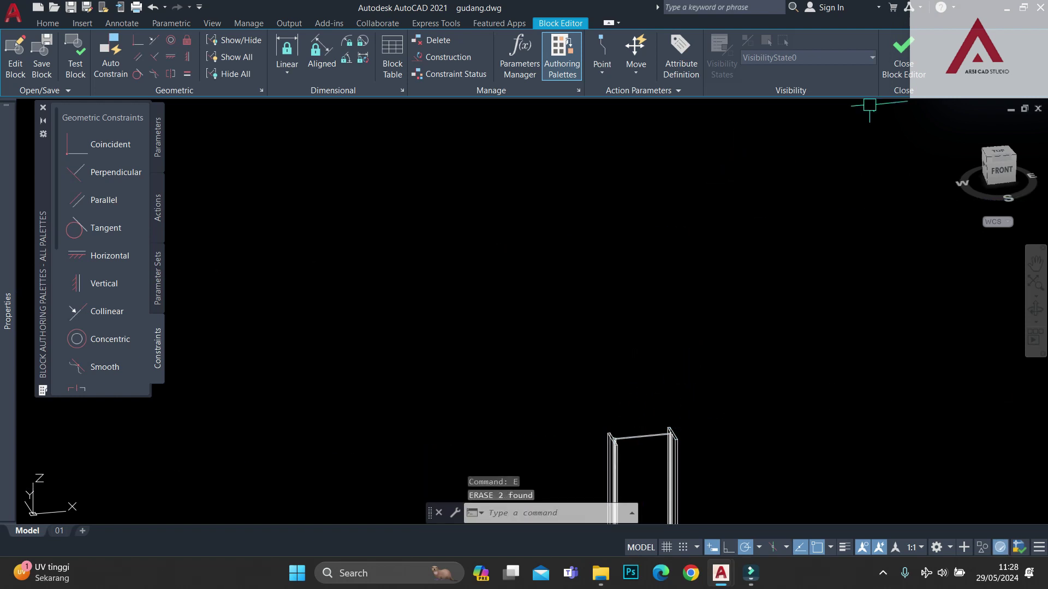
left_click(903, 55)
left_click(538, 257)
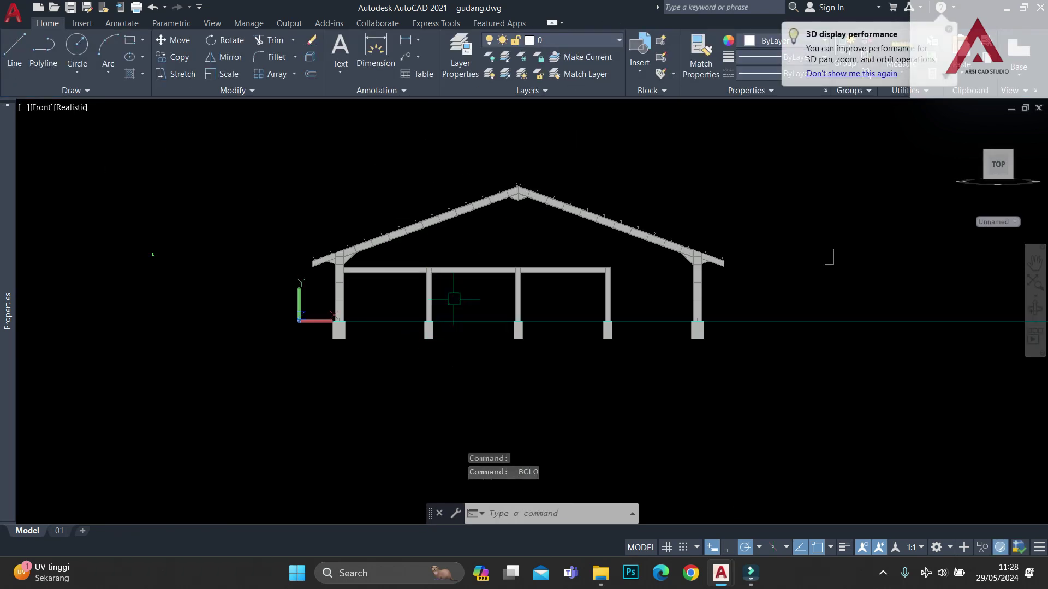
Mirror the tie beam about the interior column's centre line, keeping the original
scroll(490, 285, "up", 5)
scroll(345, 260, "down", 3)
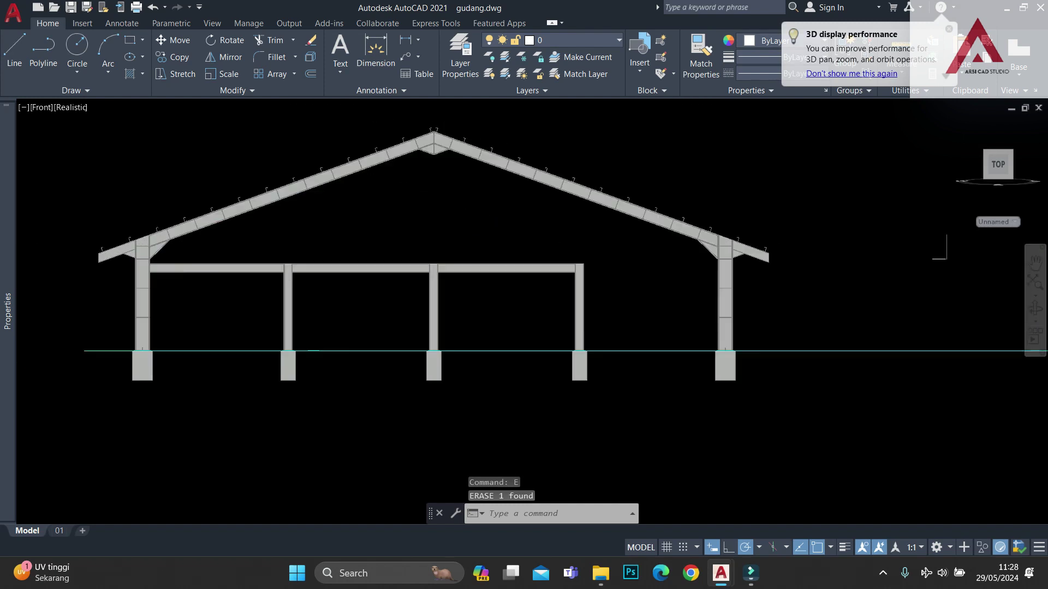
type("I")
key("Return")
scroll(445, 262, "up", 6)
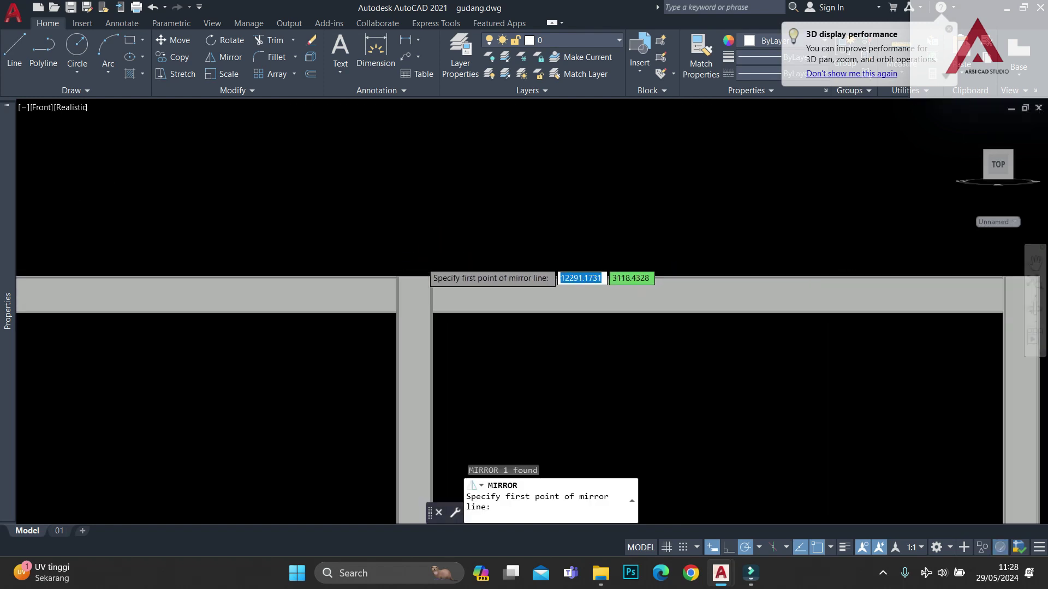
left_click(416, 277)
left_click(415, 243)
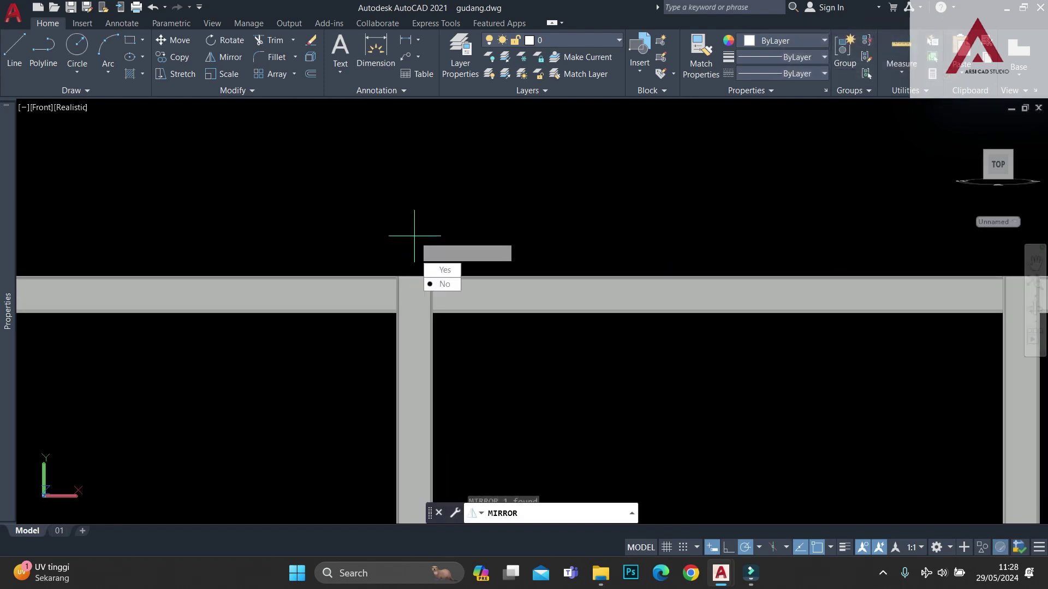
key("Return")
scroll(477, 231, "down", 2)
scroll(689, 205, "down", 3)
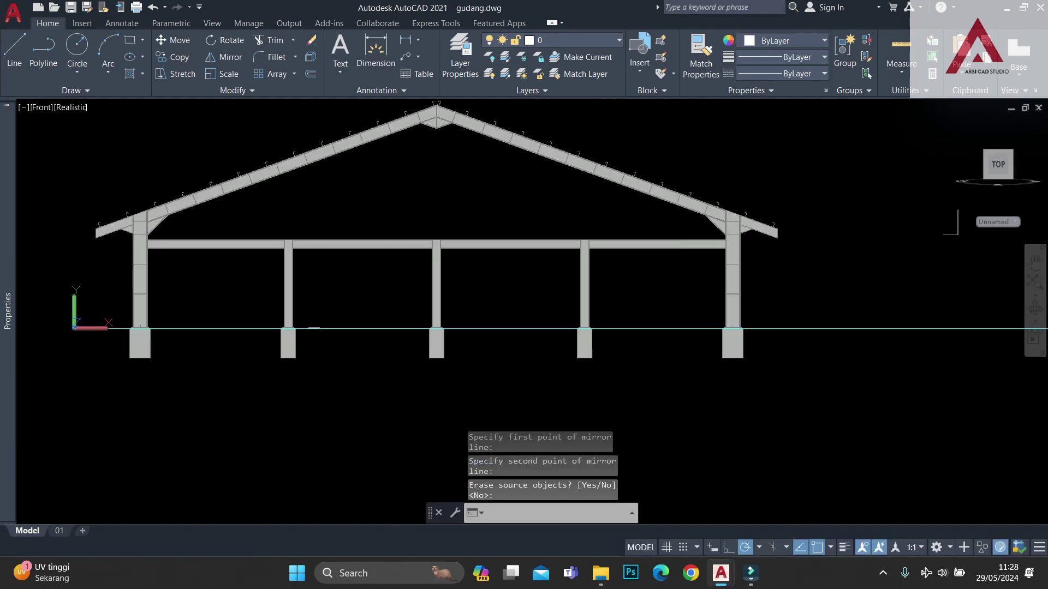
scroll(724, 234, "up", 3)
scroll(891, 255, "up", 3)
scroll(620, 239, "up", 2)
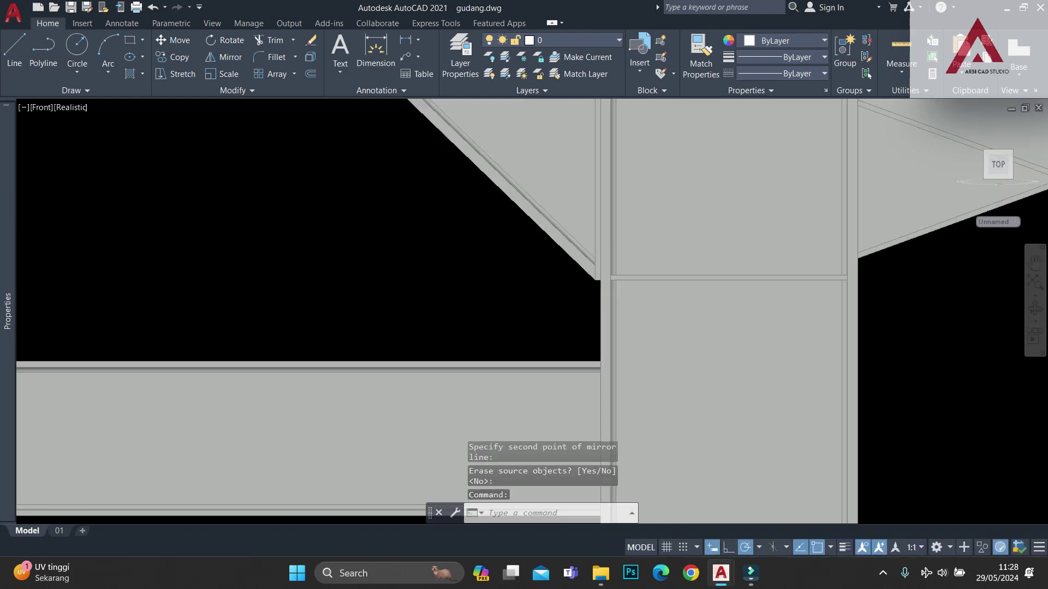
scroll(649, 194, "down", 3)
scroll(436, 233, "down", 2)
Erase the small stray plate near the columns
middle_click_drag(436, 233, 421, 356, "shift")
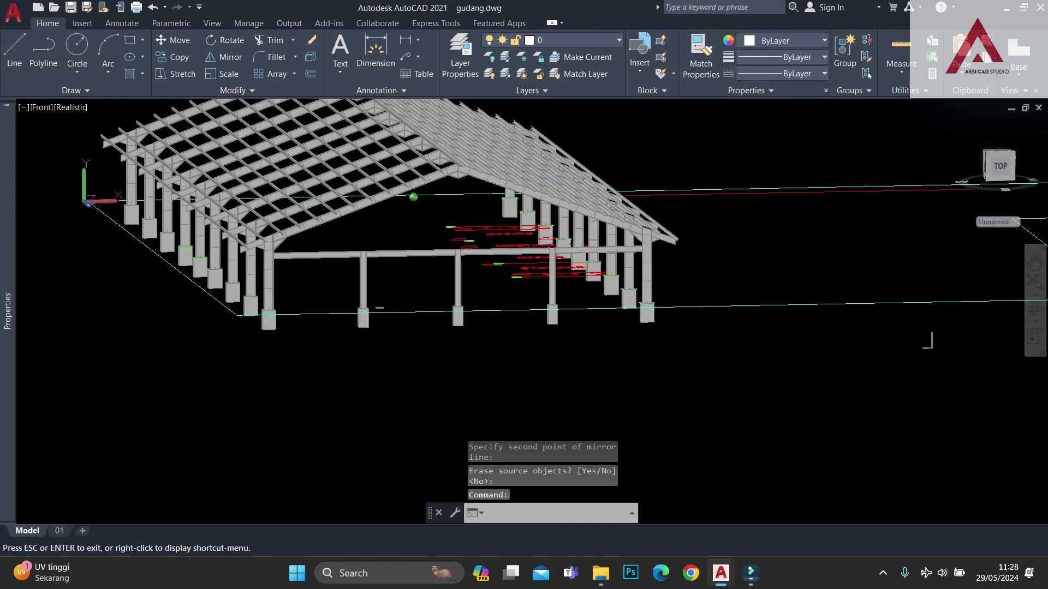
scroll(421, 355, "up", 3)
middle_click_drag(465, 424, 518, 187)
key("Escape")
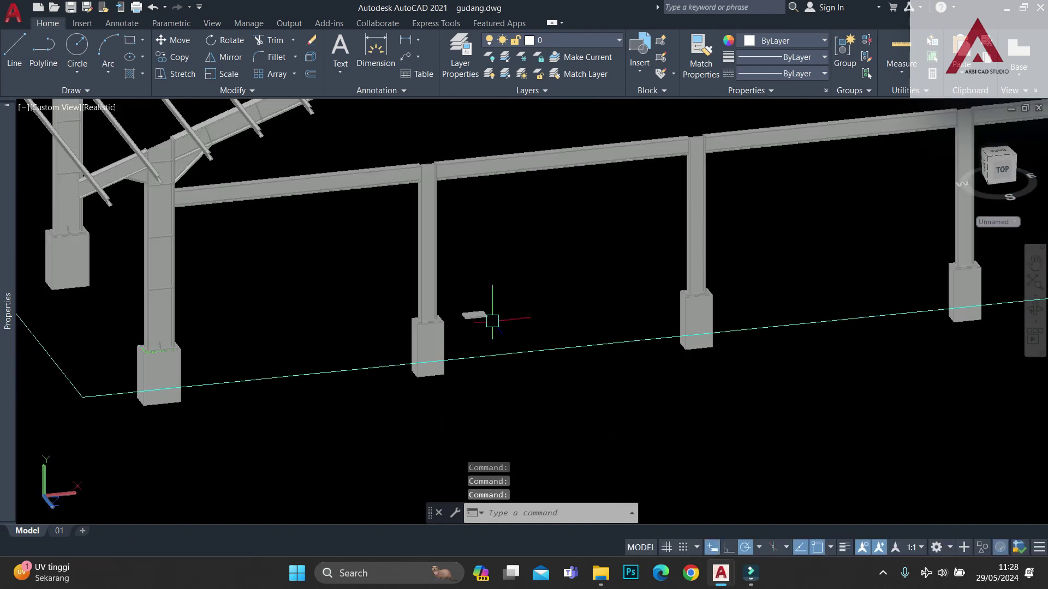
left_click(468, 292)
left_click(494, 329)
type("e")
key("Return")
Draw a trial box with its first corner at the column
scroll(467, 202, "up", 3)
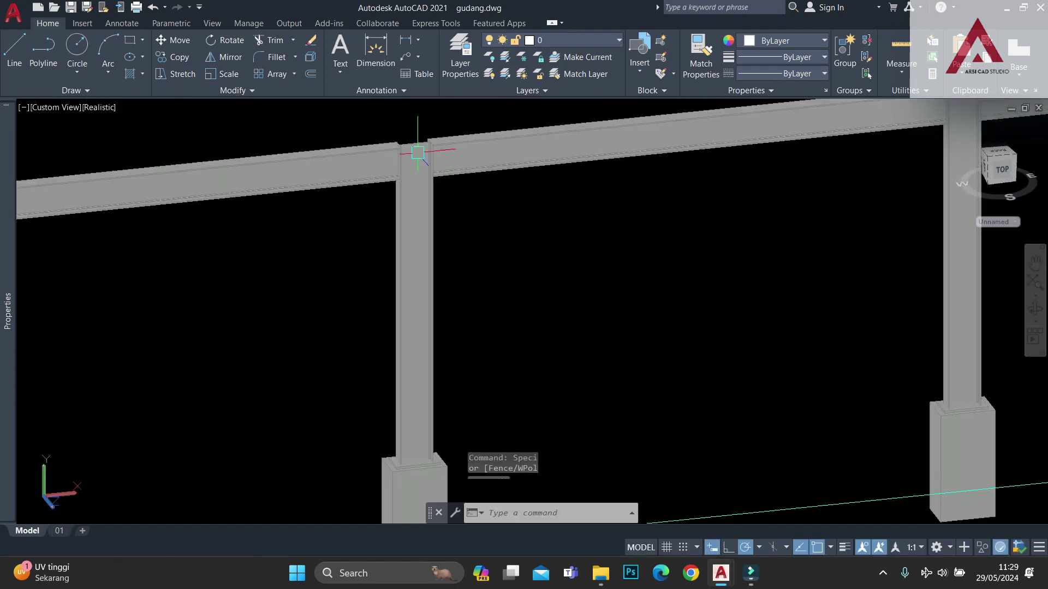
scroll(415, 145, "up", 3)
type("X")
scroll(410, 169, "up", 2)
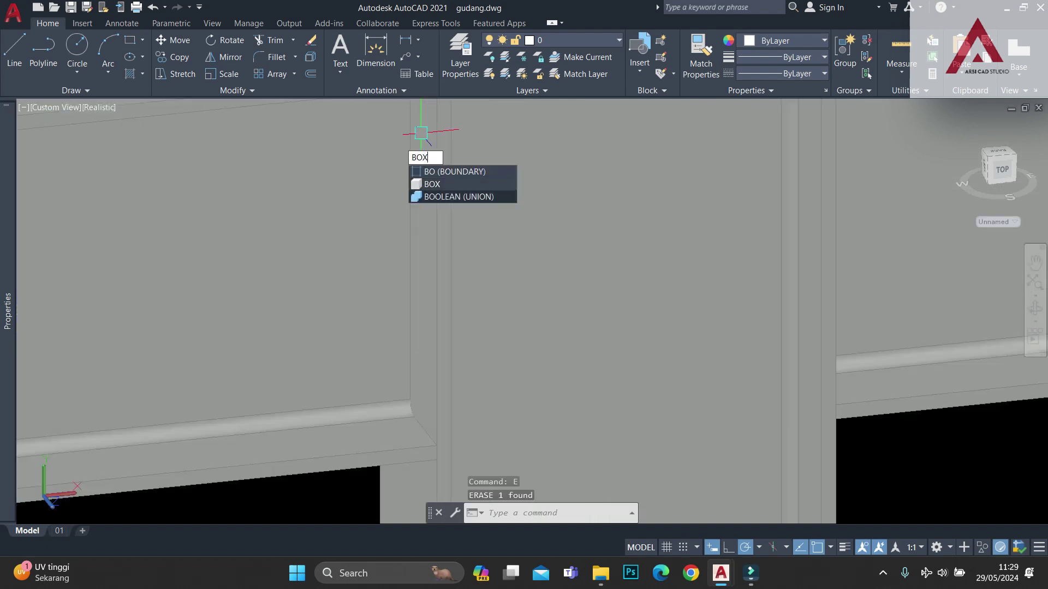
key("Return")
left_click(435, 460)
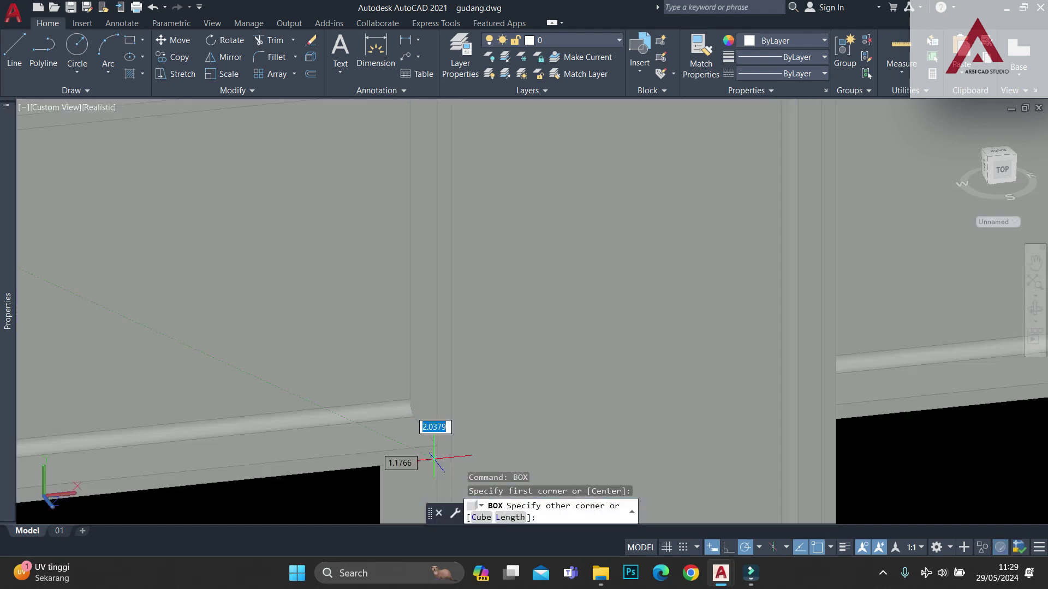
middle_click_drag(517, 311, 416, 355, "shift")
type("1")
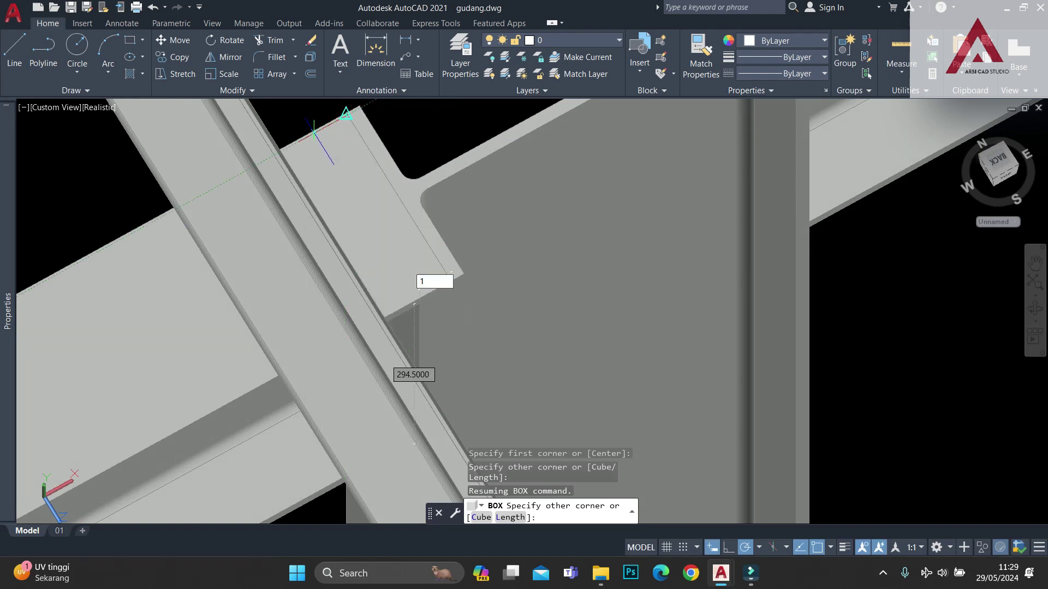
key("Return")
Erase the trial box and move the UCS origin to the beam-column corner
middle_click_drag(440, 319, 384, 276, "shift")
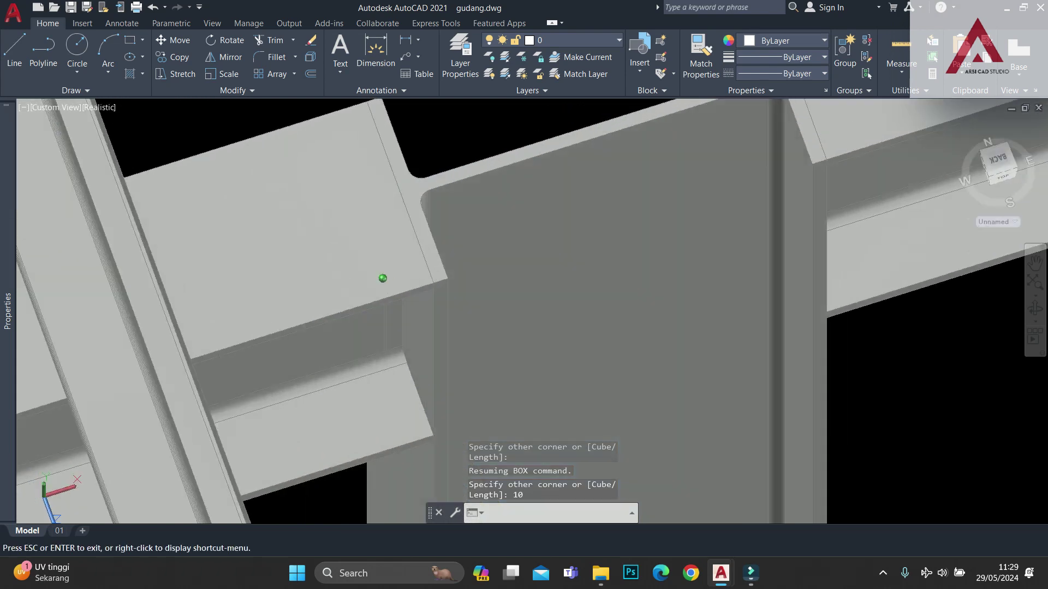
left_click(388, 324)
type("e")
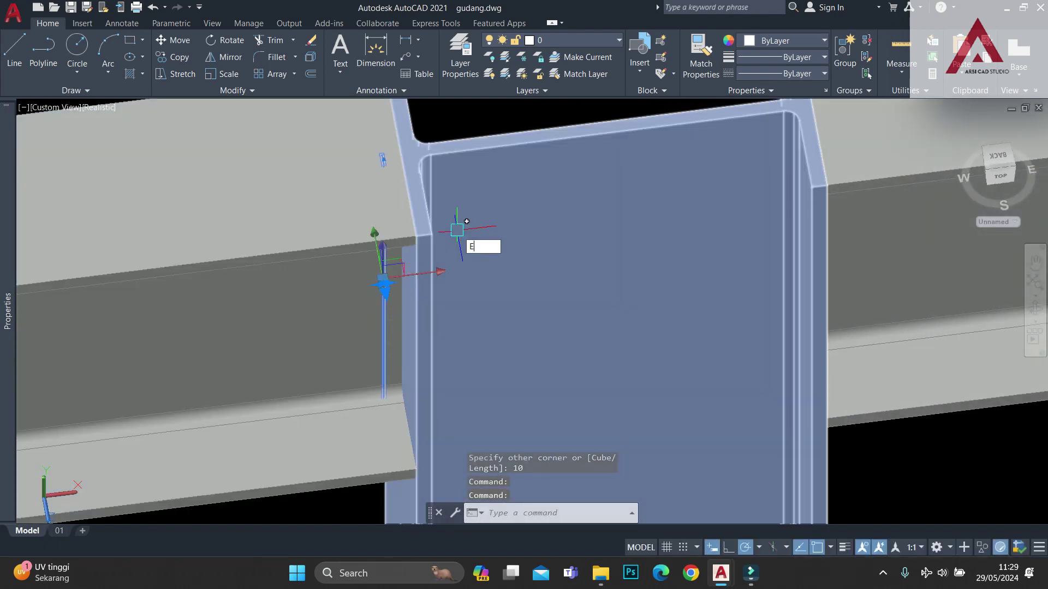
key("Return")
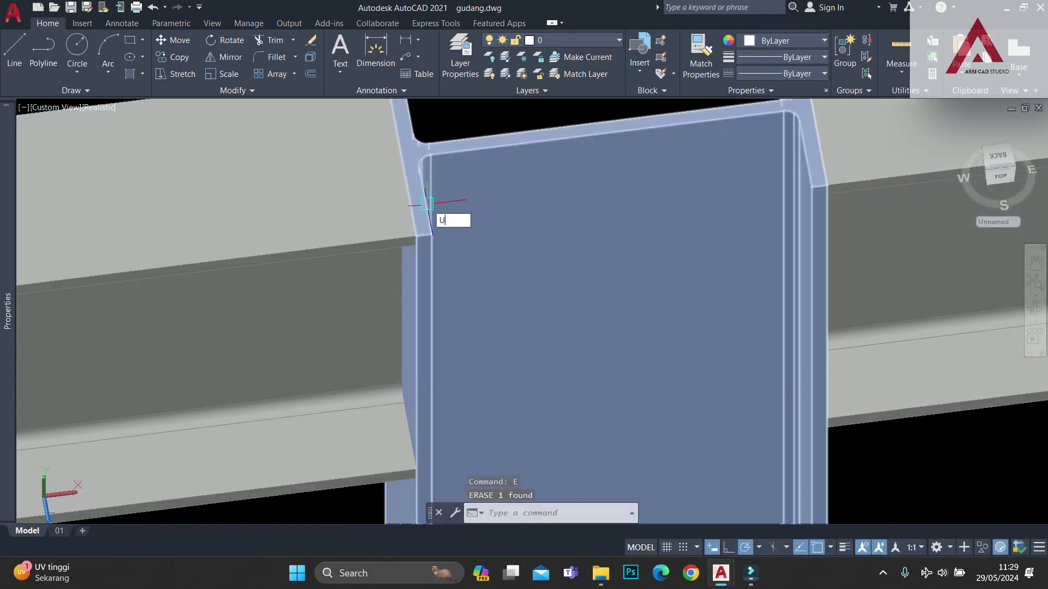
key("Return")
left_click(416, 236)
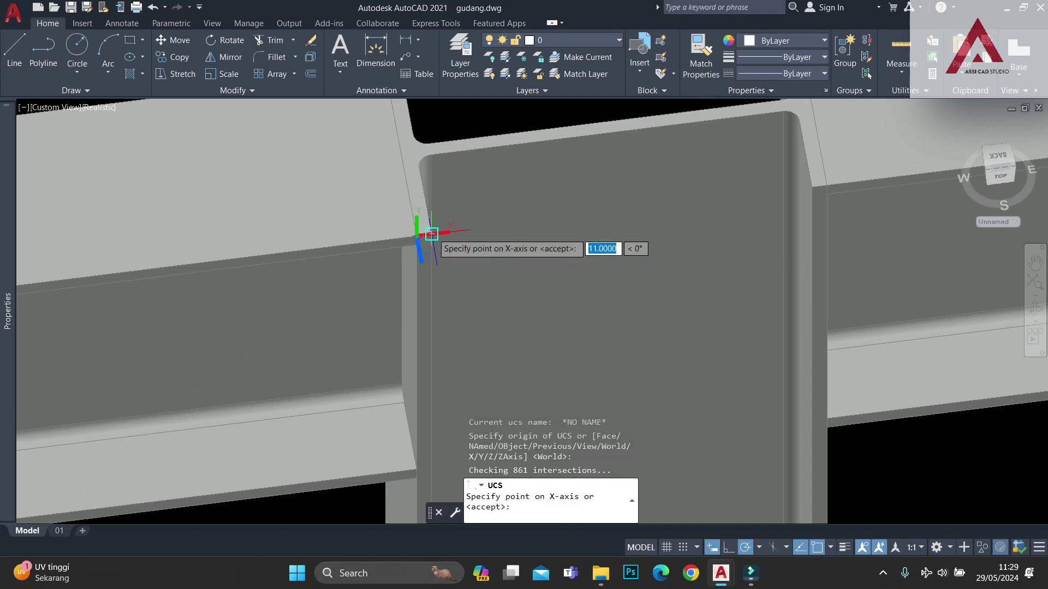
left_click(412, 202)
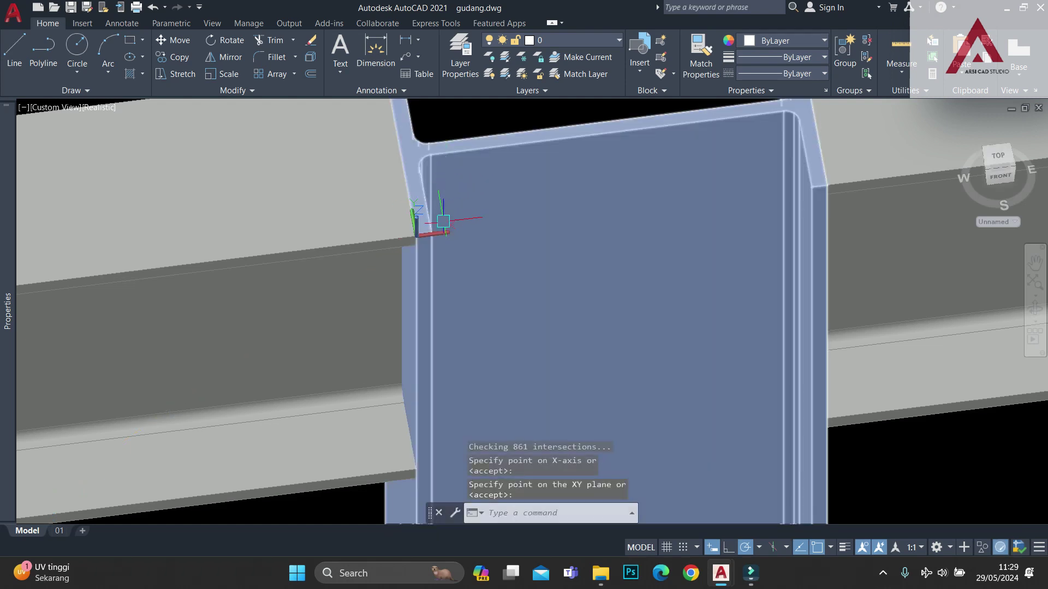
Draw a thin box 150 by 10 at the junction
type("box")
key("Return")
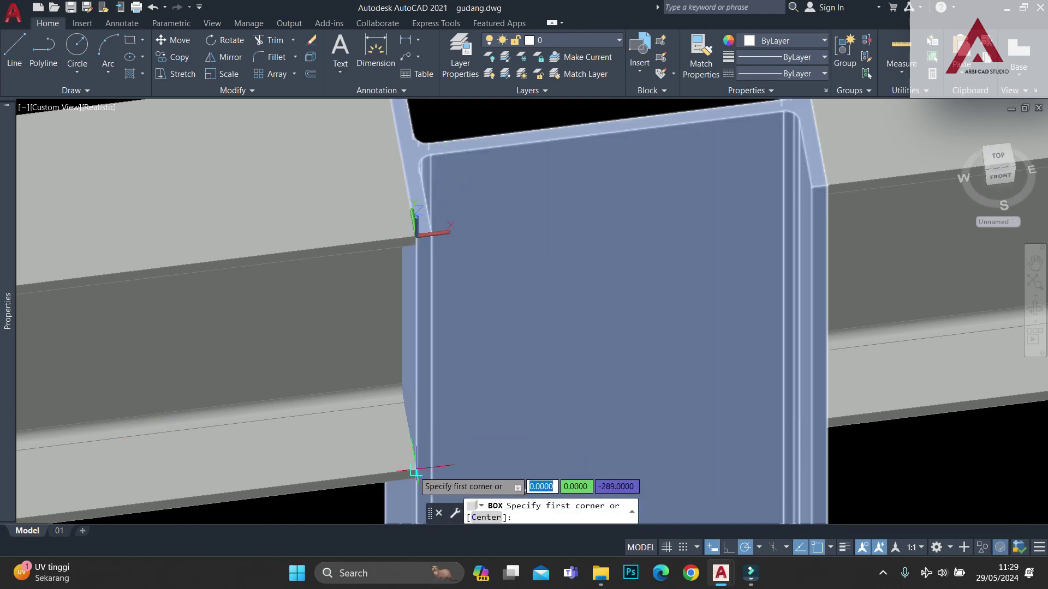
scroll(416, 473, "up", 3)
scroll(332, 269, "down", 3)
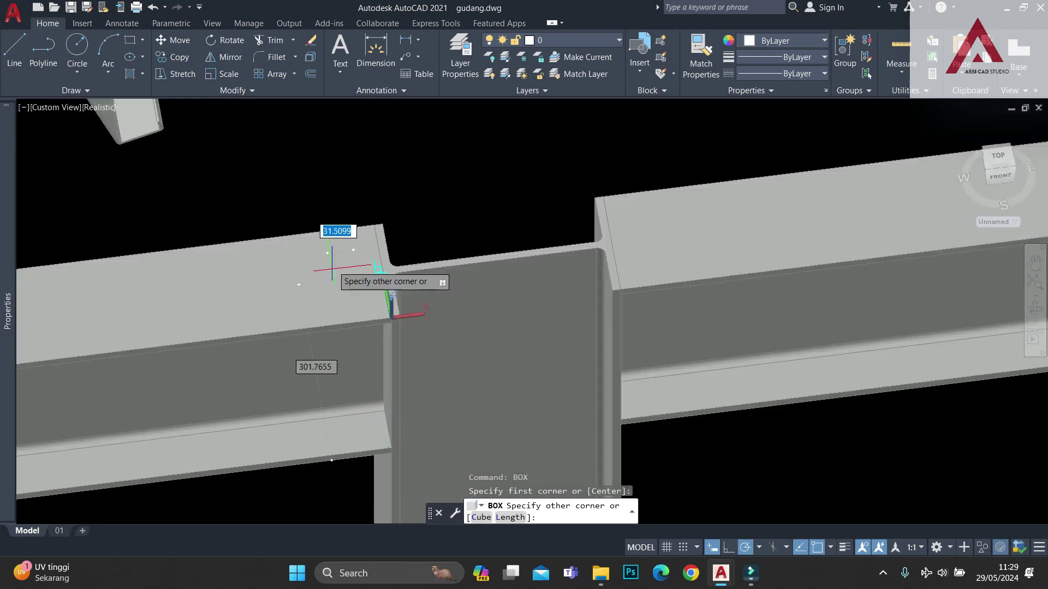
type("150")
key("Tab")
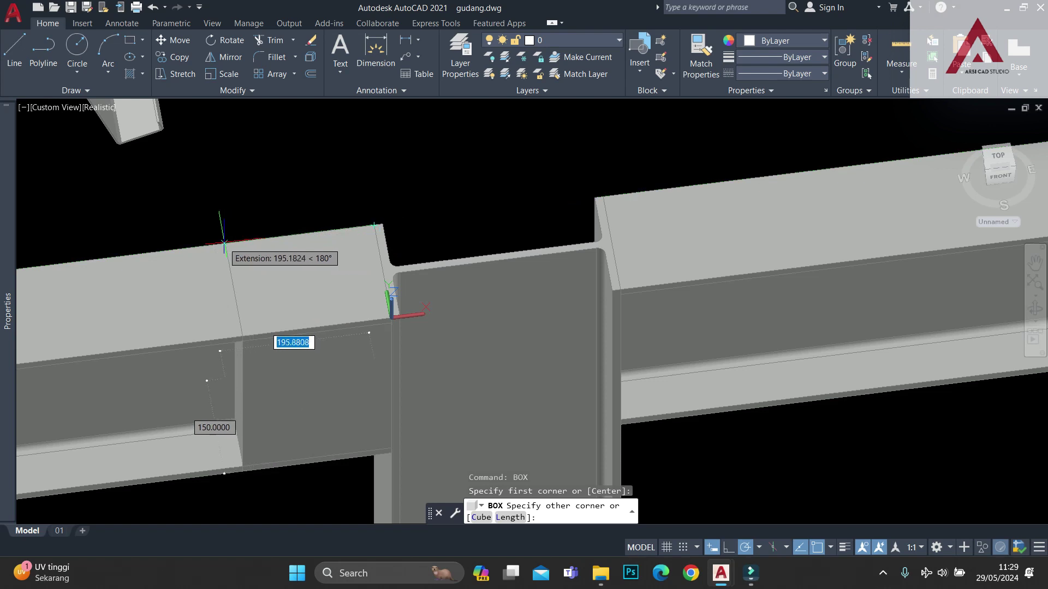
key("Return")
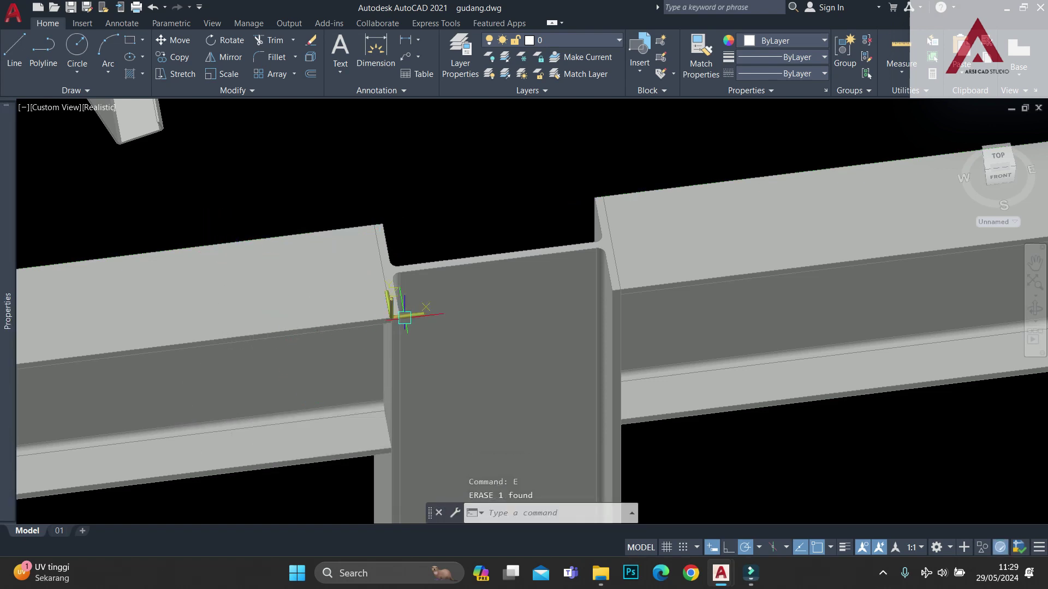
Start a new box with its first corner at the beam junction
type("BOX")
scroll(404, 316, "up", 2)
key("Return")
scroll(381, 315, "up", 3)
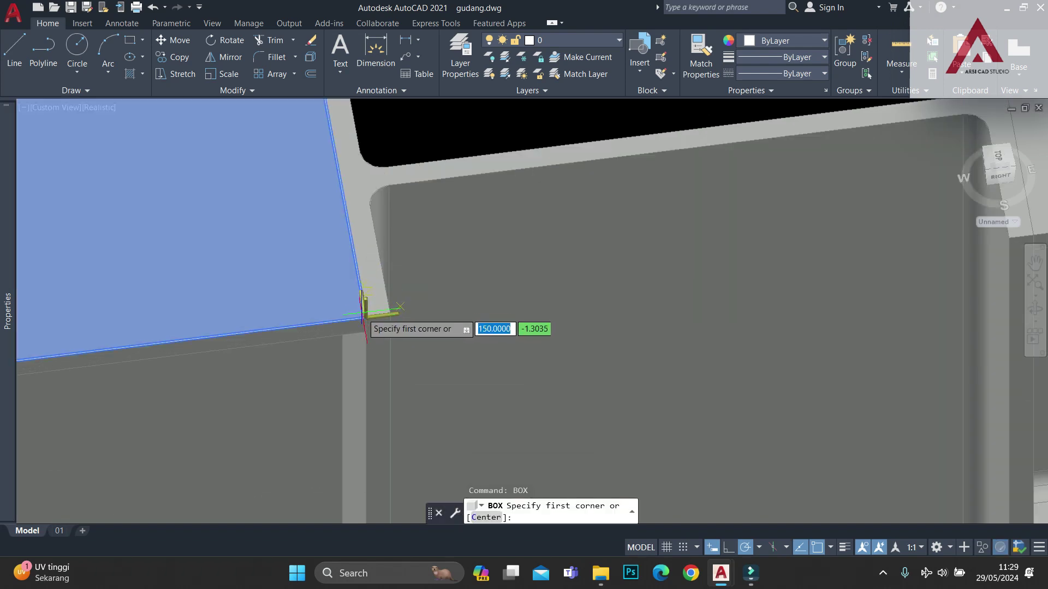
key("Escape")
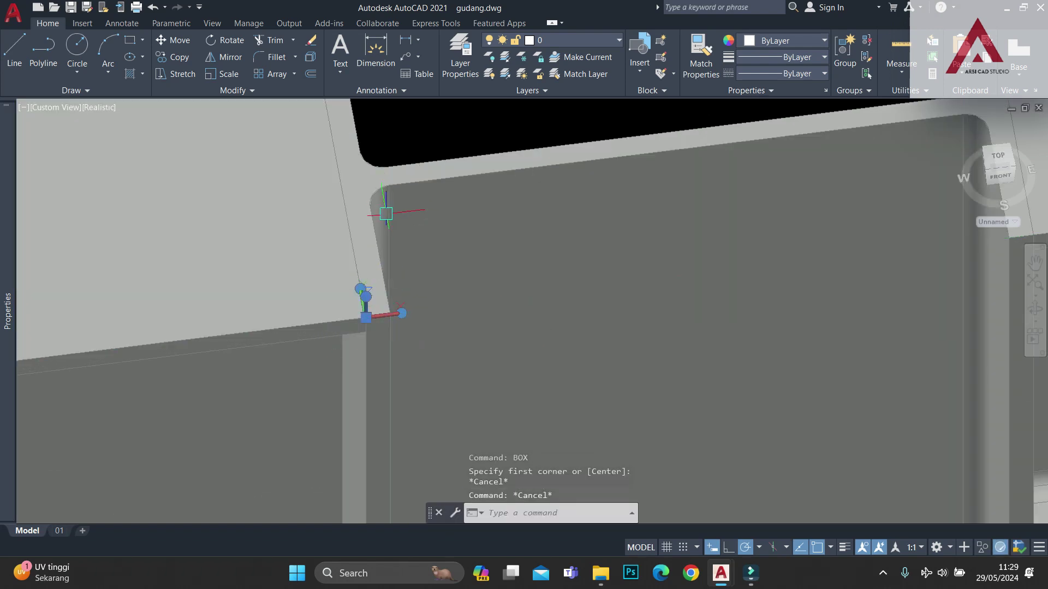
key("Return")
scroll(316, 318, "down", 5)
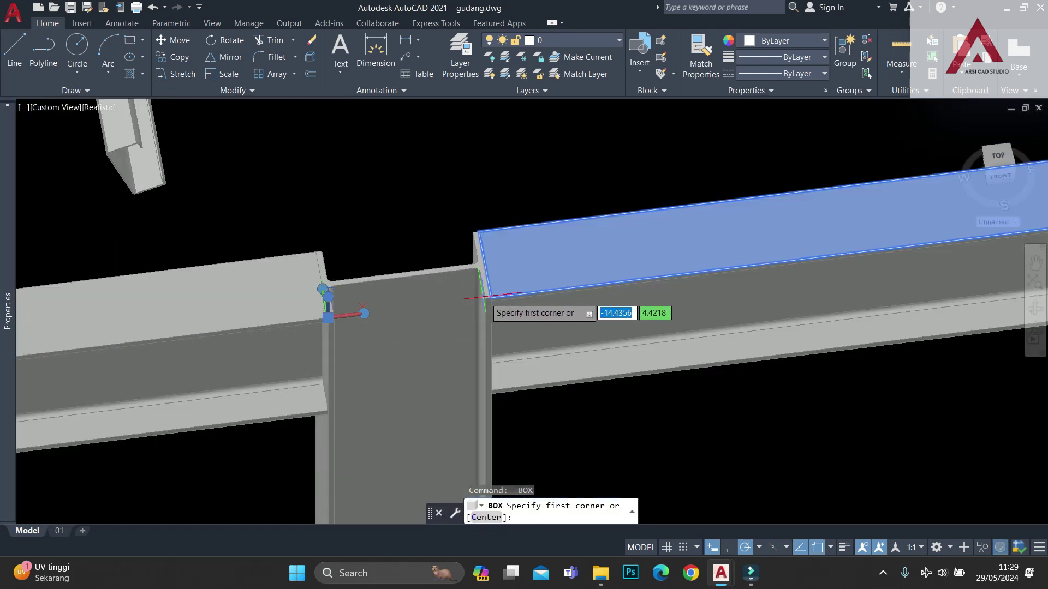
scroll(483, 298, "up", 3)
scroll(490, 297, "up", 2)
left_click(490, 297)
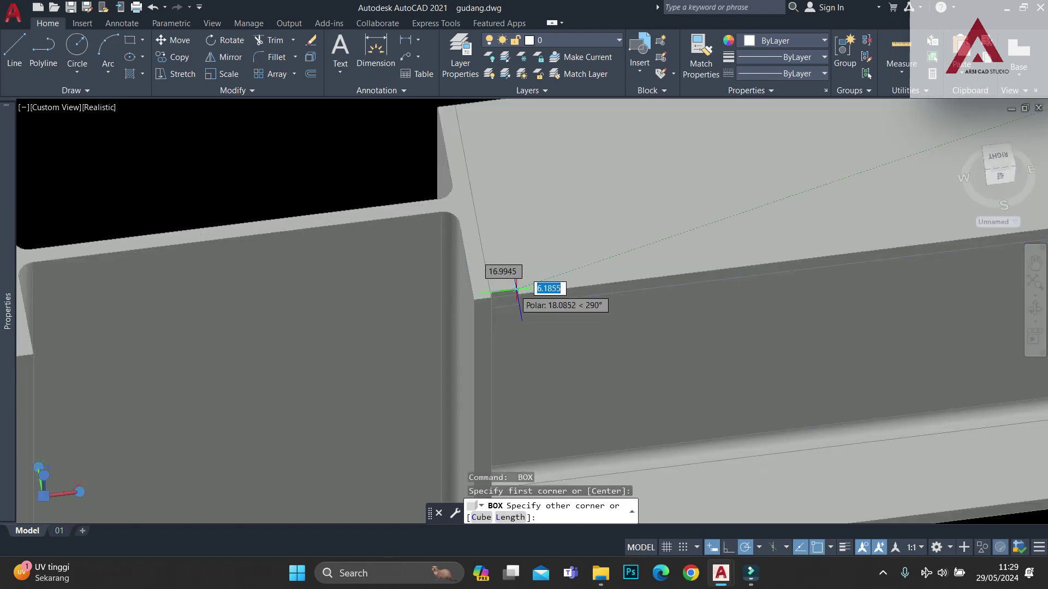
Cancel the unfinished box and set the UCS origin at the sloping beam's corner, keeping its axes
key("Escape")
type("UCS")
key("Return")
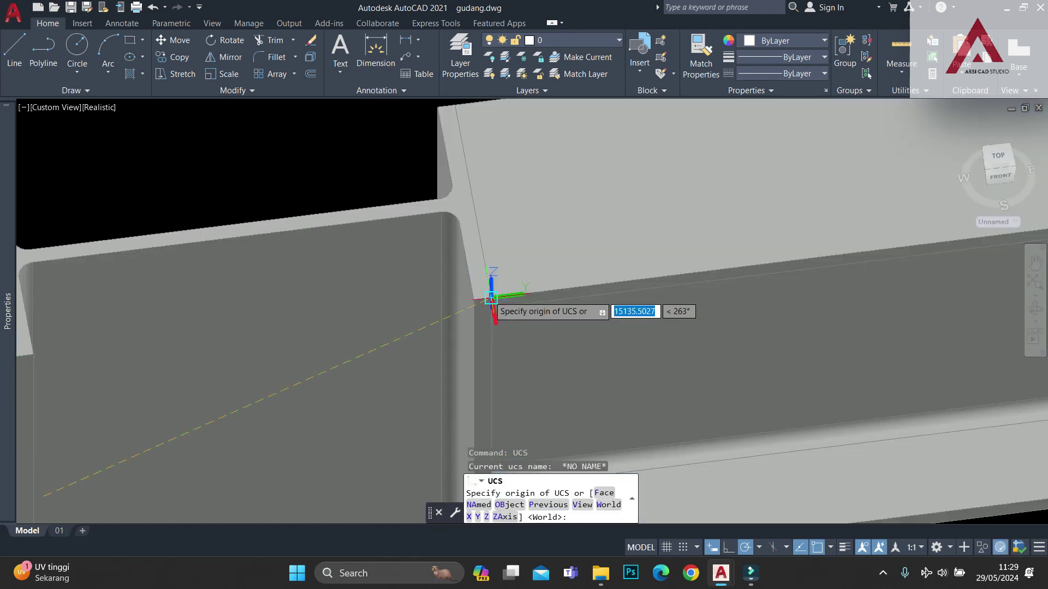
left_click(491, 299)
scroll(469, 305, "up", 1)
scroll(473, 300, "up", 1)
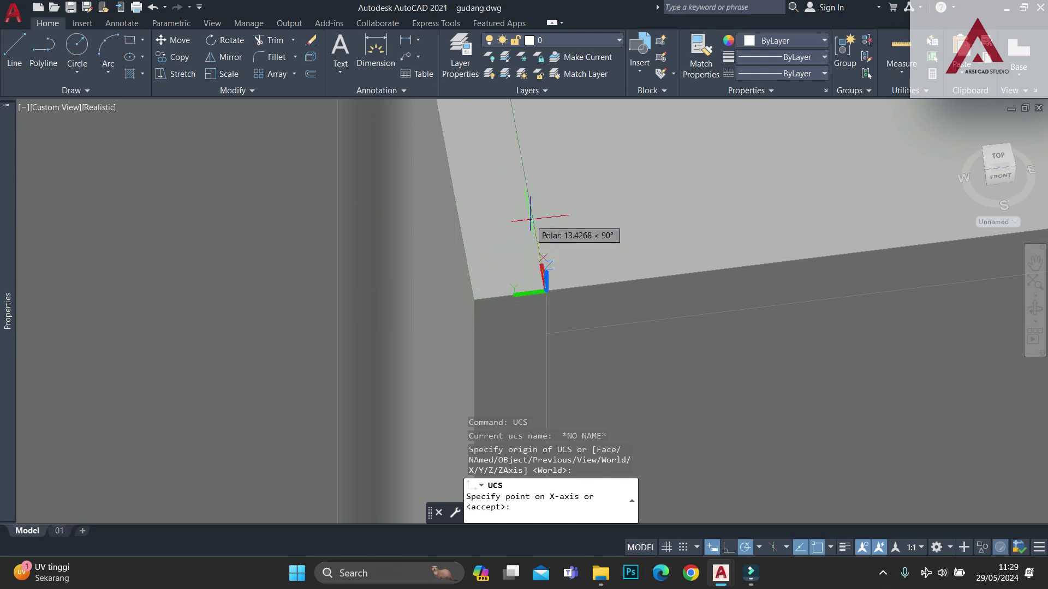
key("Return")
key("Return")
middle_click_drag(456, 276, 531, 214)
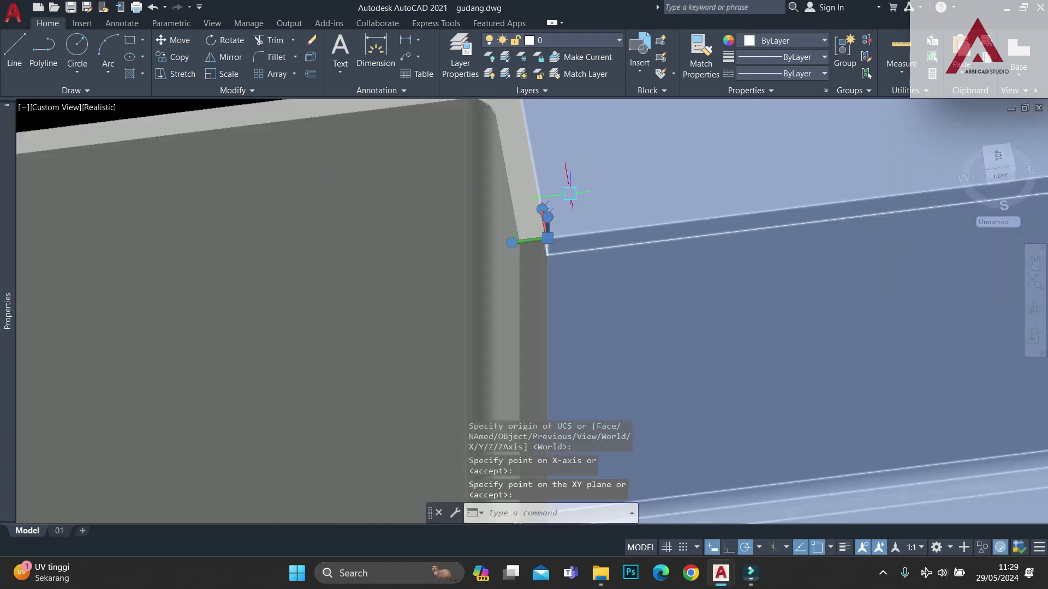
Start a box with its first corner at the beam edge, zooming to check placement
key("Escape")
scroll(530, 214, "down", 2)
scroll(568, 202, "down", 2)
type("BO")
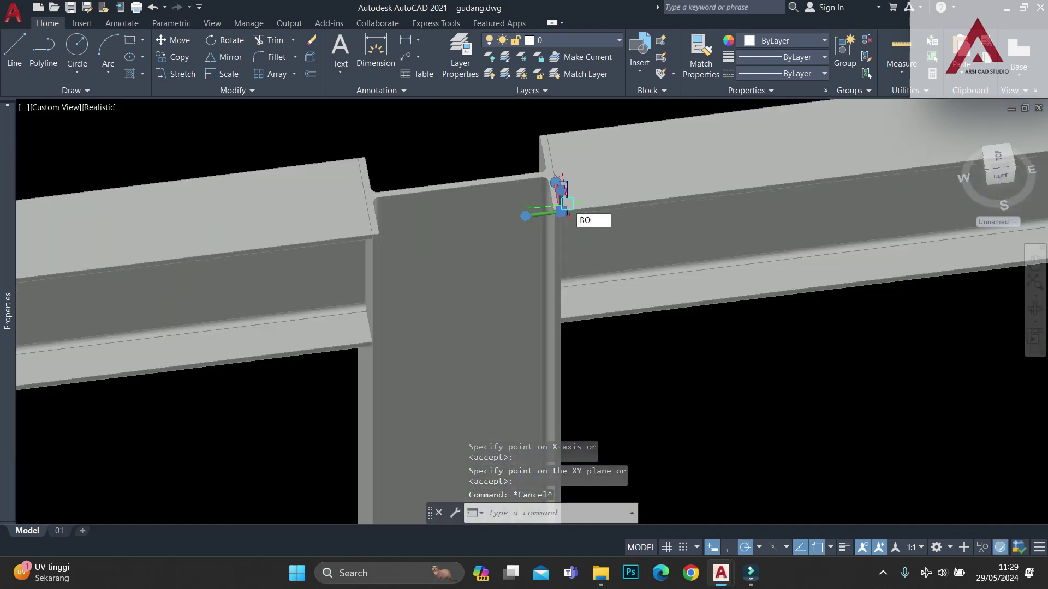
type("X")
key("Return")
scroll(354, 309, "up", 2)
scroll(276, 420, "up", 3)
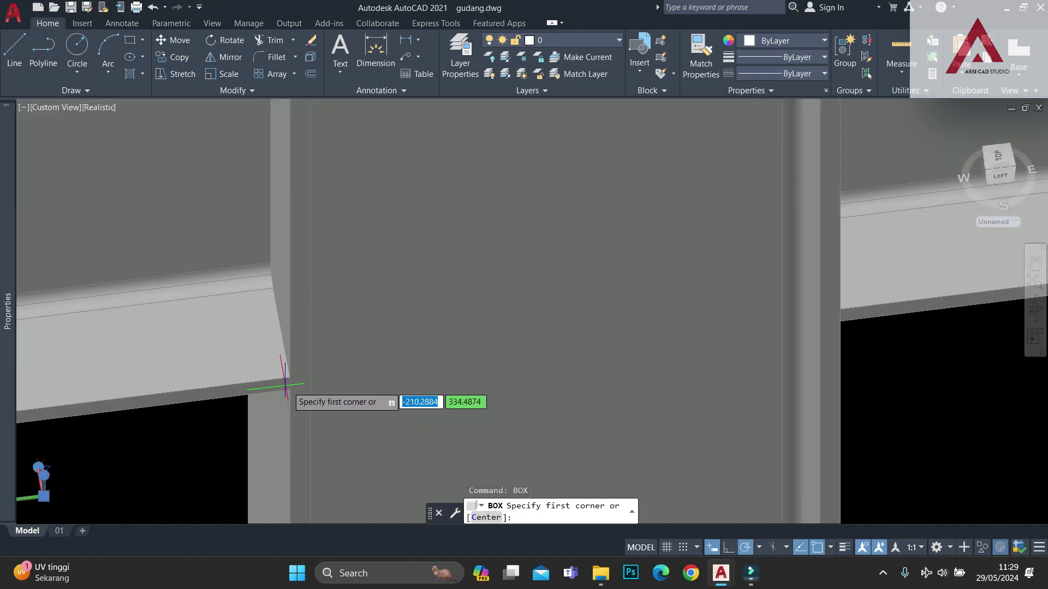
scroll(290, 390, "down", 2)
left_click(355, 393)
scroll(353, 217, "down", 2)
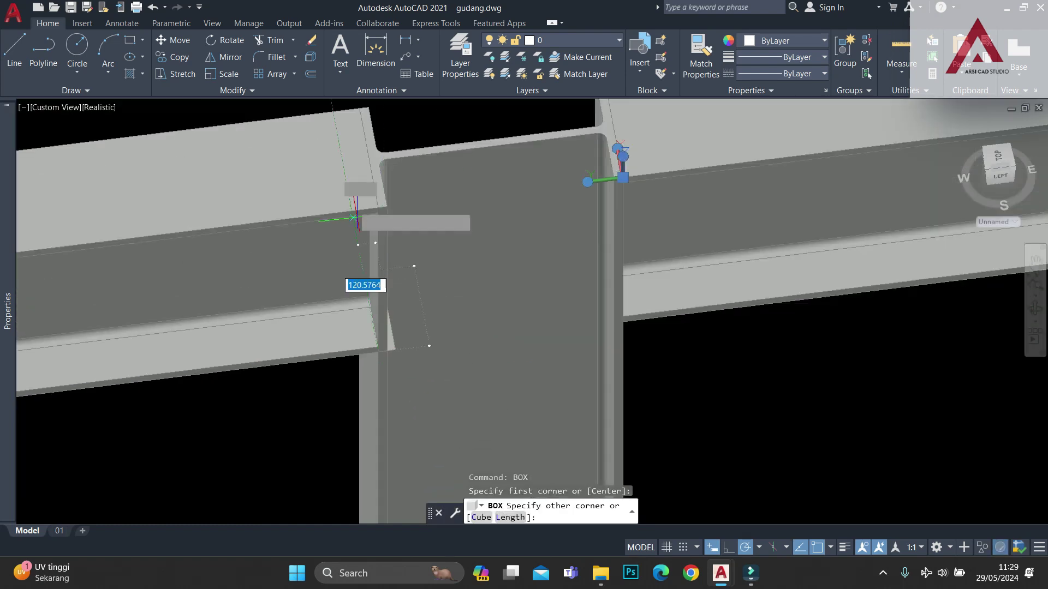
scroll(355, 109, "up", 2)
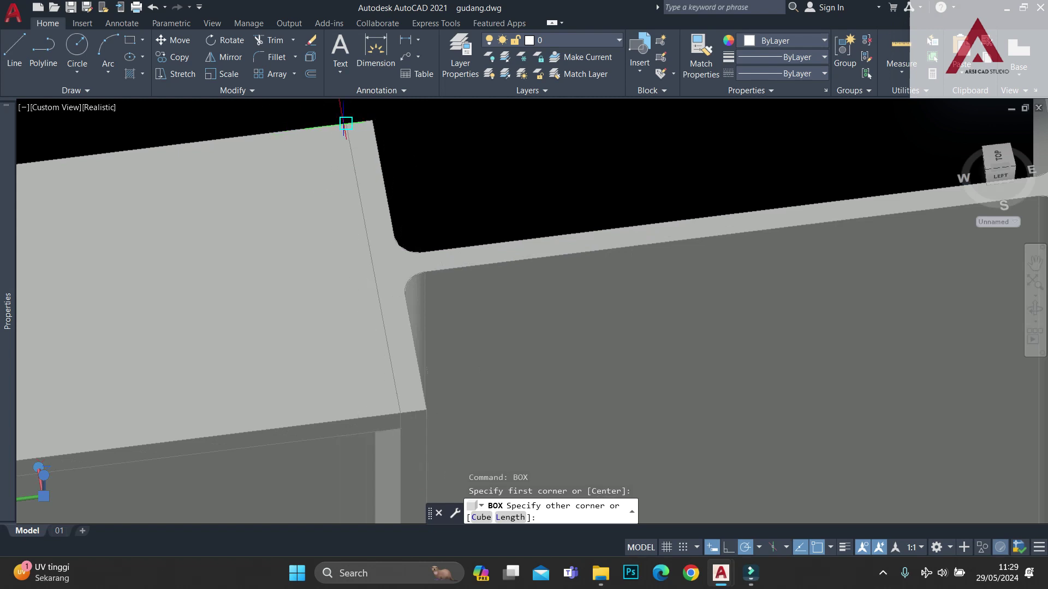
scroll(186, 256, "down", 3)
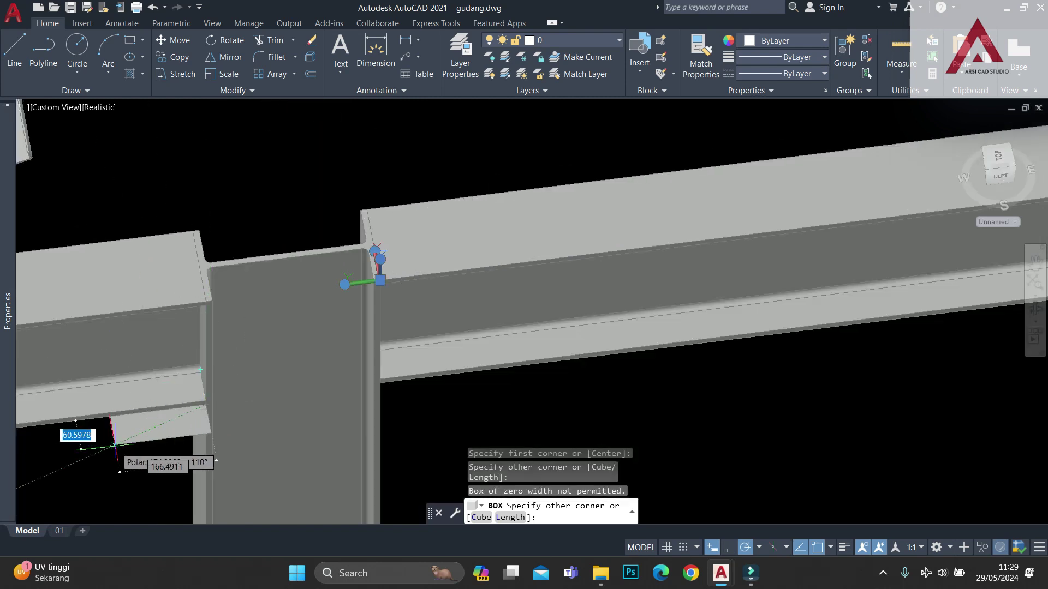
scroll(199, 227, "up", 2)
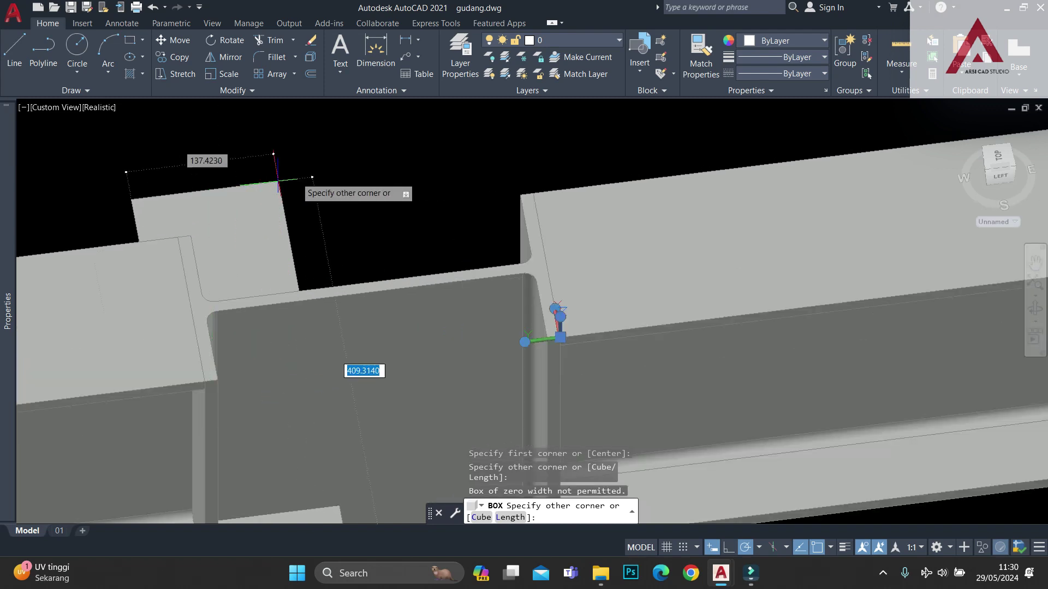
scroll(276, 169, "down", 5)
scroll(218, 197, "up", 3)
Cancel the misplaced box, retry with a corner on the beam top, then cancel again
key("Escape")
key("Return")
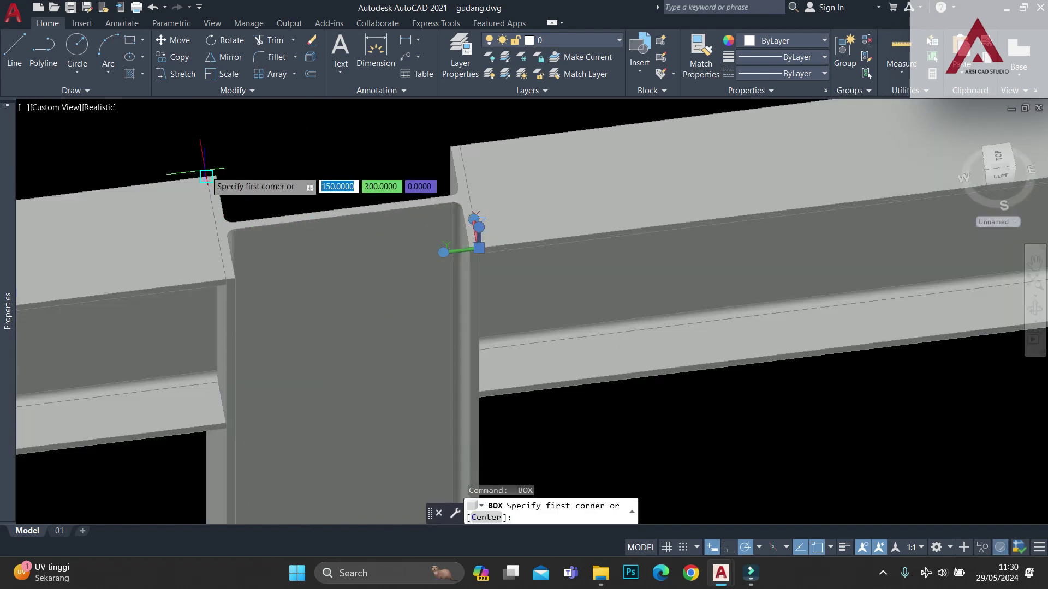
left_click(207, 176)
key("Escape")
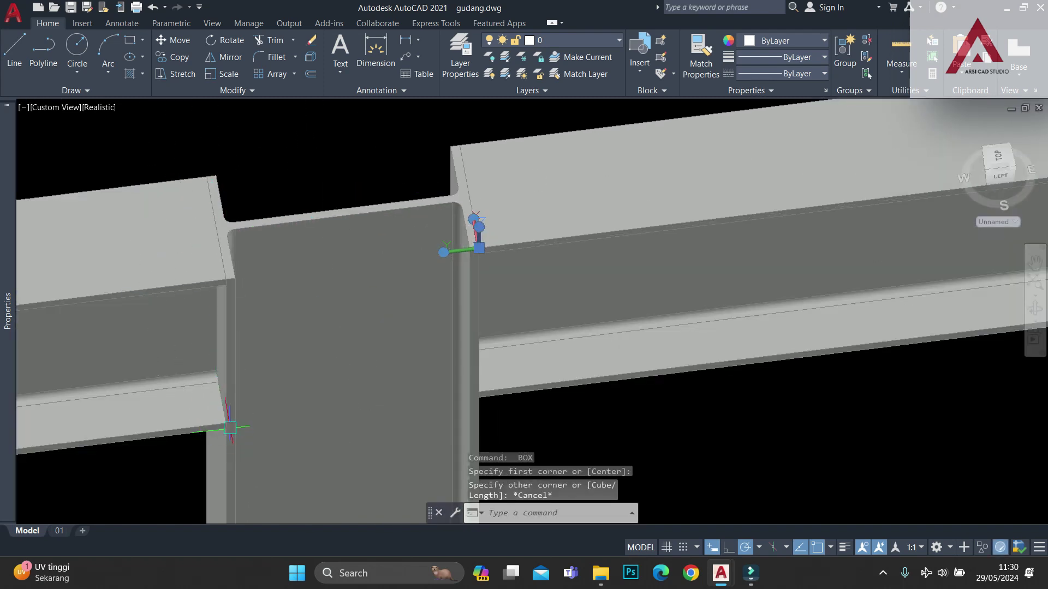
scroll(228, 427, "up", 3)
scroll(228, 428, "down", 4)
Start a new box with its first corner on the beam, zooming around the joint
type("BOX")
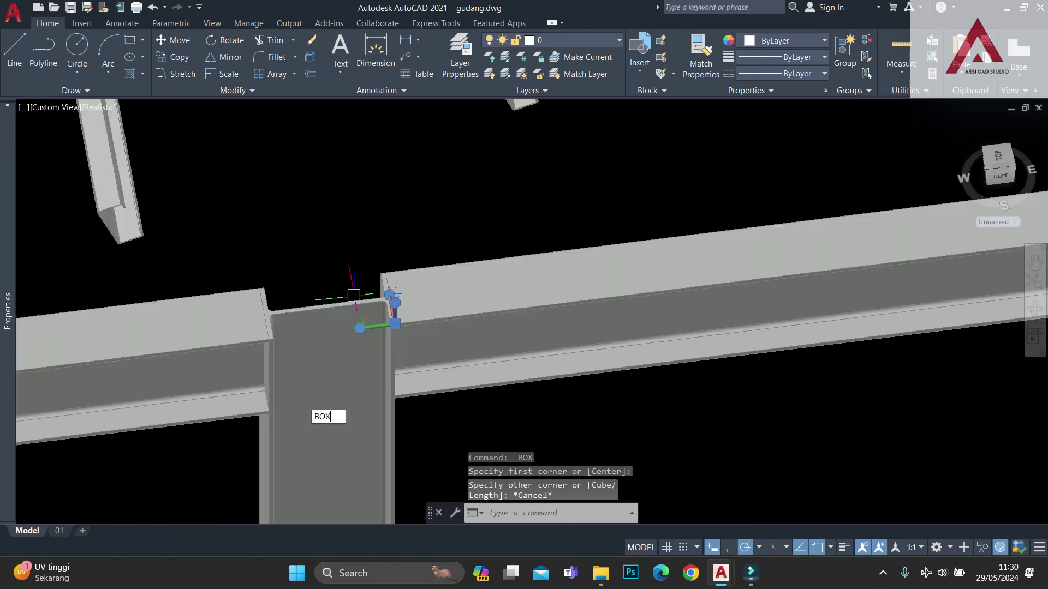
key("Return")
scroll(351, 321, "up", 2)
scroll(355, 330, "up", 2)
scroll(445, 273, "up", 1)
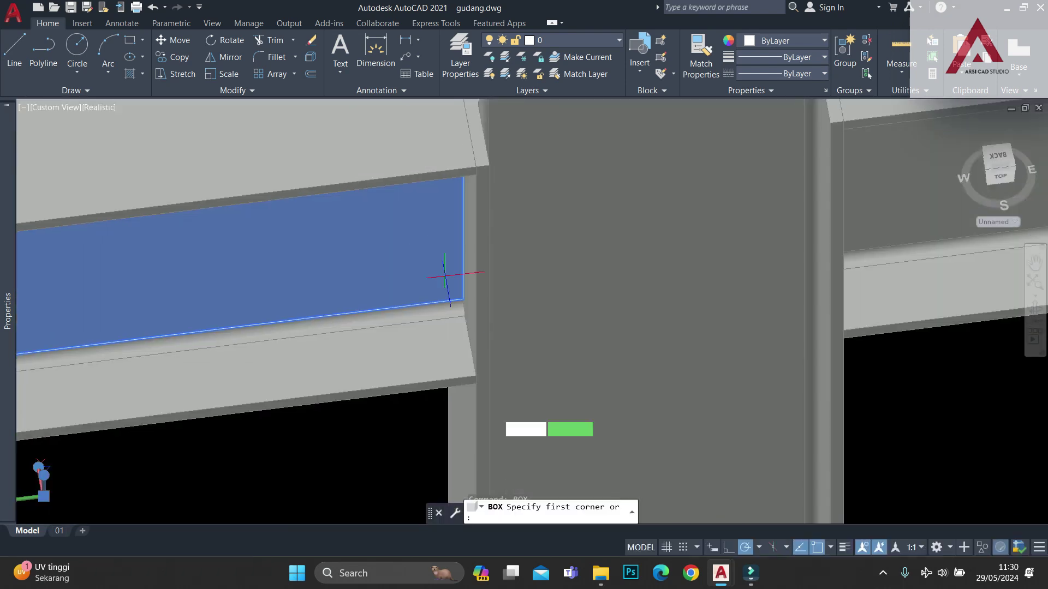
left_click(475, 378)
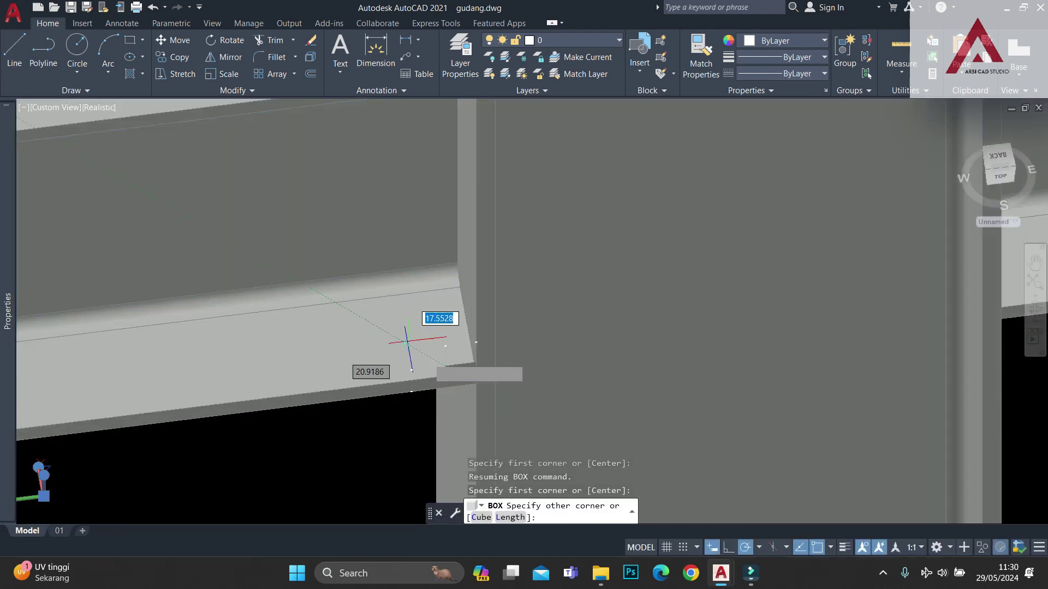
scroll(382, 169, "up", 2)
scroll(354, 172, "up", 2)
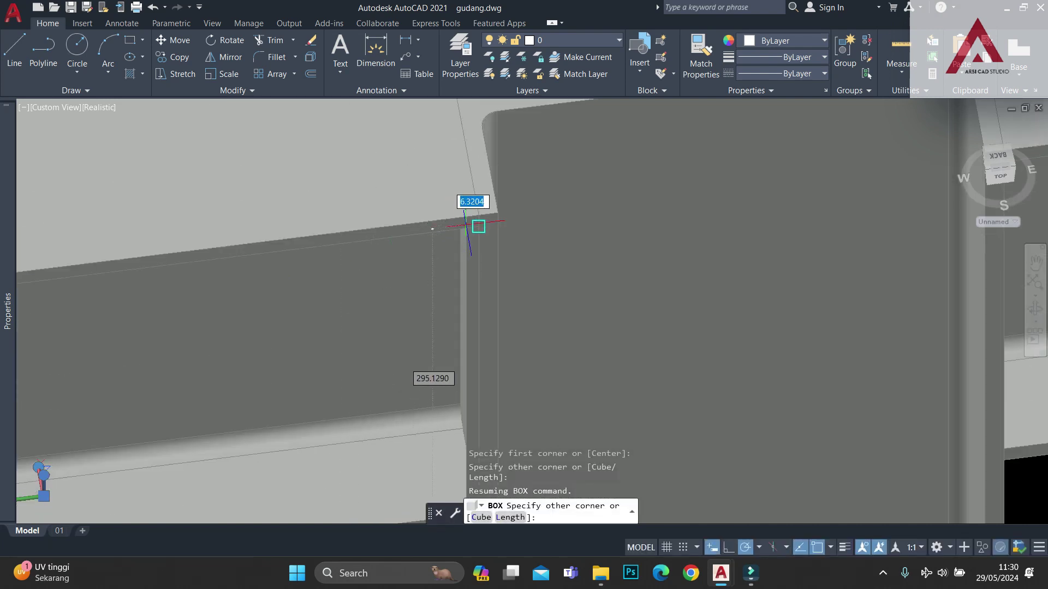
scroll(478, 214, "down", 2)
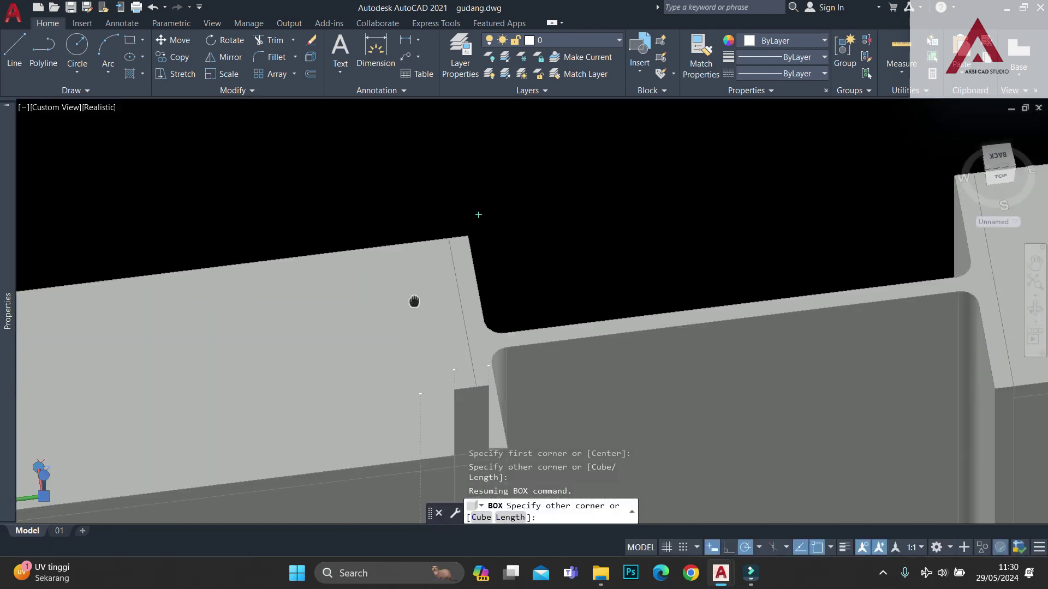
scroll(478, 214, "down", 3)
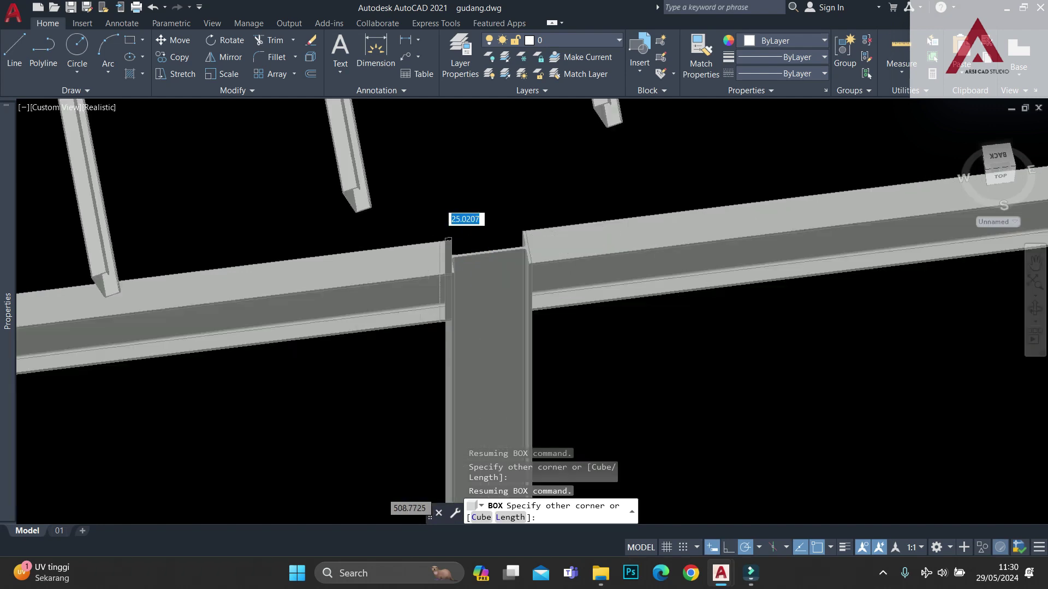
scroll(468, 222, "down", 2)
Orbit to view the columns and rafters from another angle, then start another box
middle_click_drag(468, 222, 458, 241, "shift")
key("Escape")
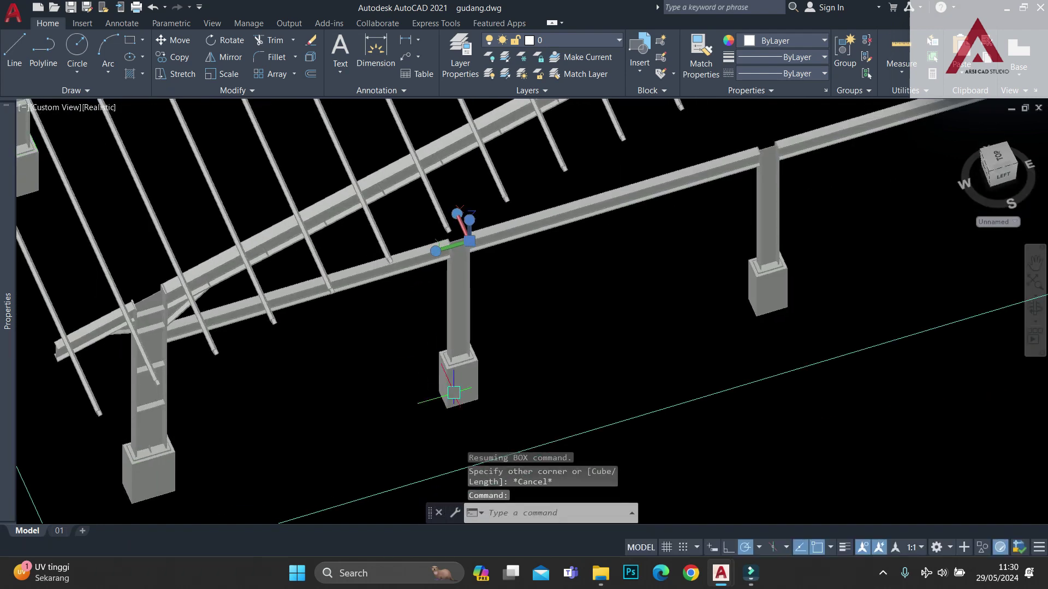
scroll(458, 306, "up", 4)
scroll(436, 158, "up", 2)
Begin a box at the beam end and orbit toward it, then cancel
type("BOX")
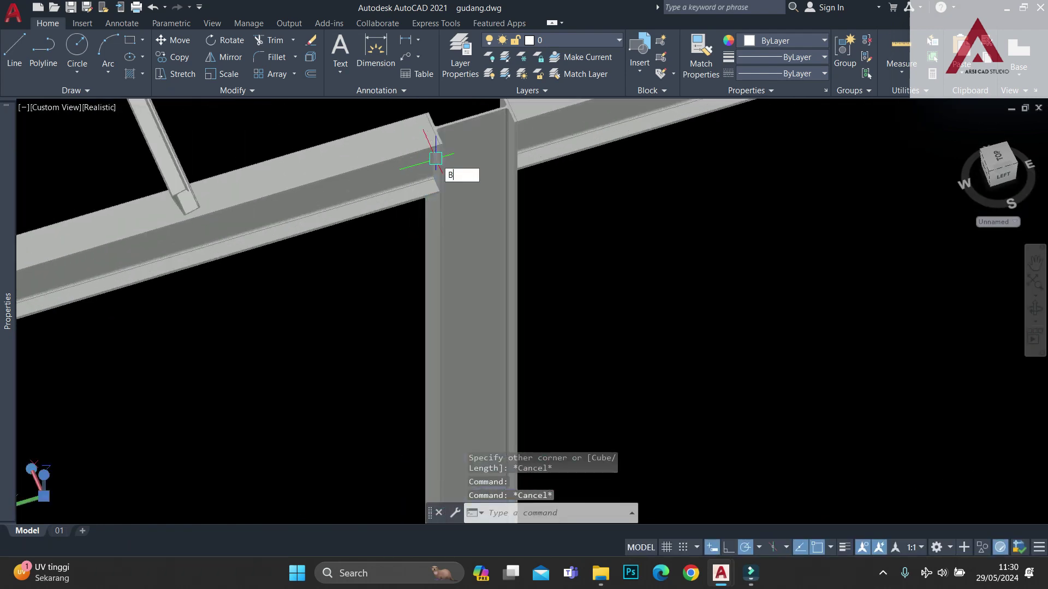
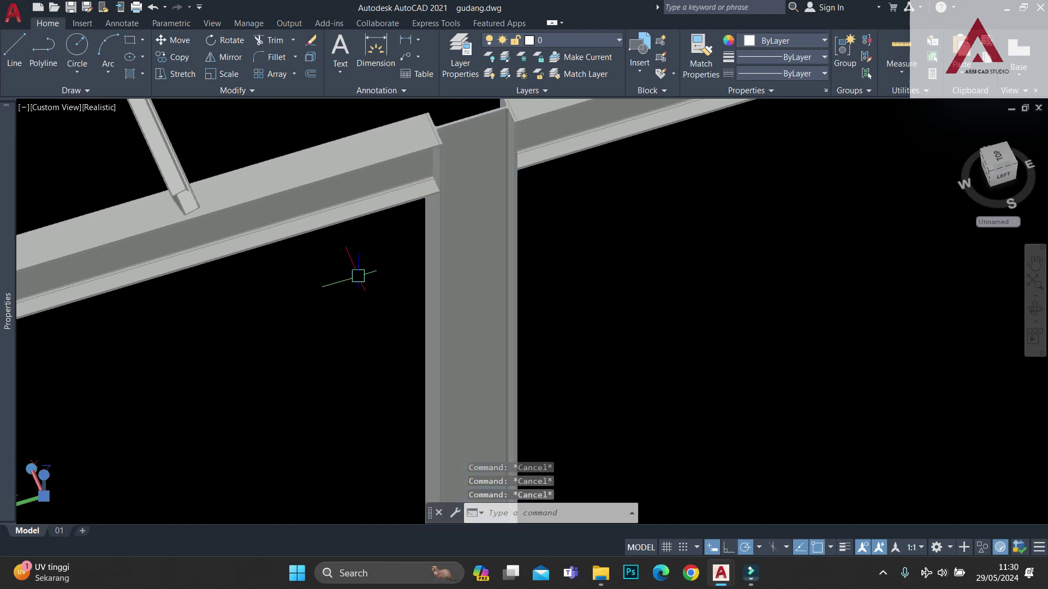
Orbit to view the columns and rafters from another angle, then start another box
Begin a box at the beam end and orbit toward it, then cancel
type("X")
key("Return")
mouse_move(359, 275)
middle_mouse_down("shift")
mouse_move(414, 311)
mouse_move(447, 355)
mouse_move(470, 327)
middle_mouse_up("shift")
scroll(434, 289, "up", 2)
key("Escape")
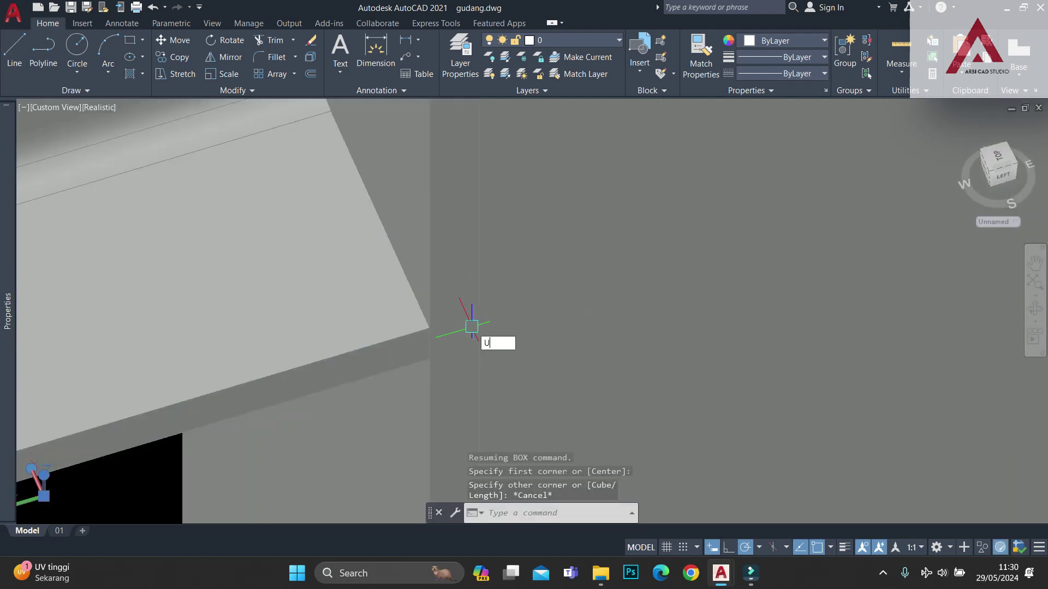
Try setting a UCS at the beam corner, then abandon it and a second box attempt
type("CS")
key("Return")
left_click(430, 356)
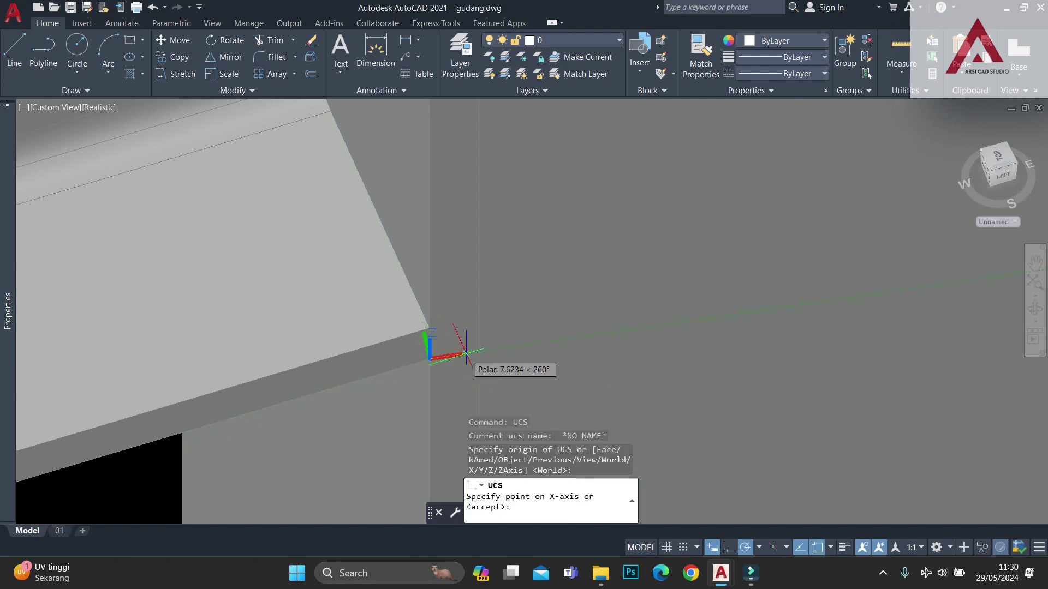
left_click(429, 284)
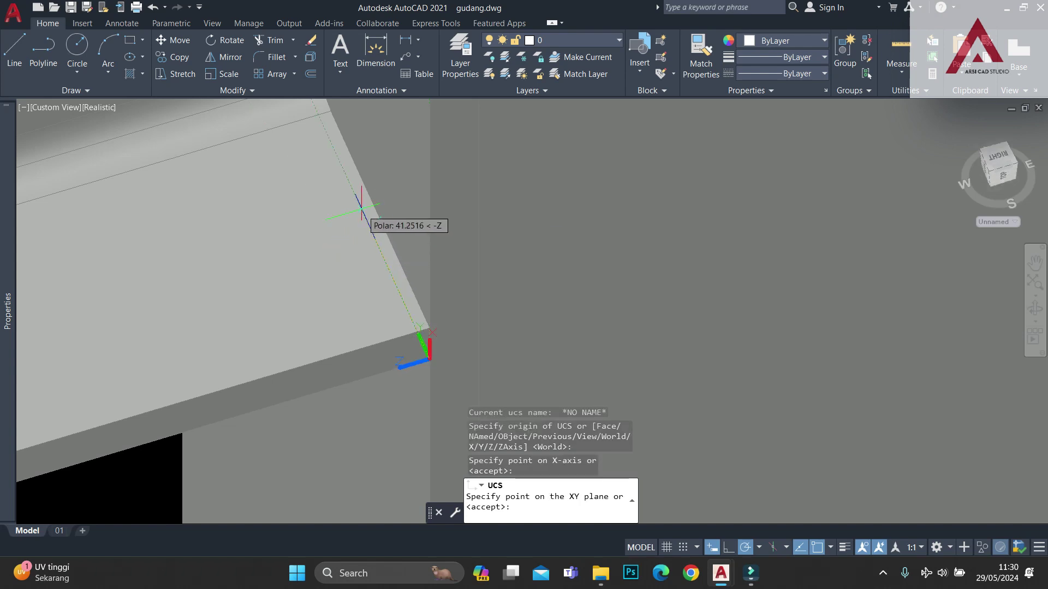
key("Escape")
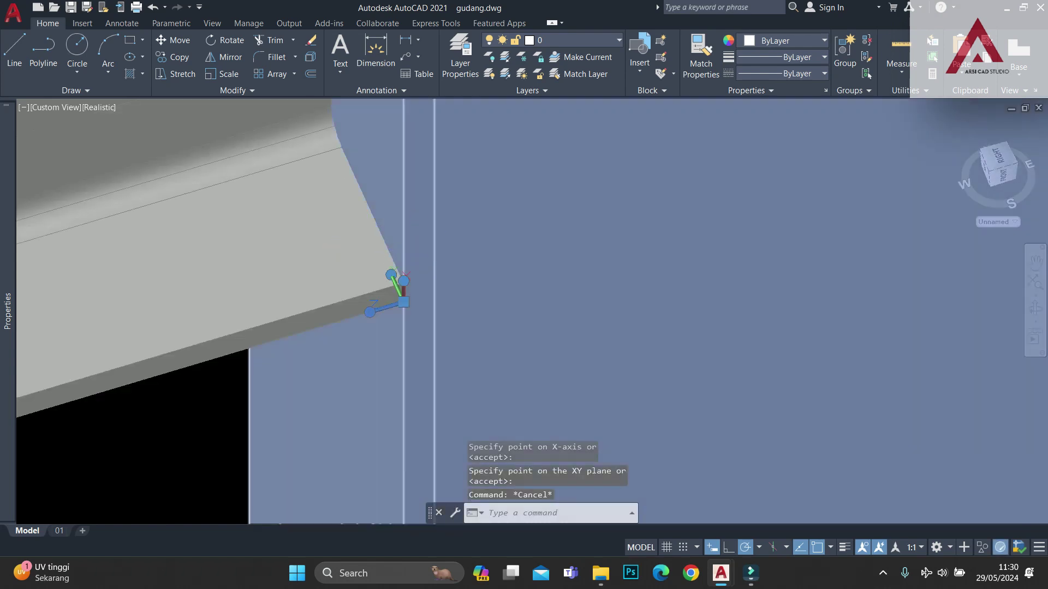
type("BOX")
key("Return")
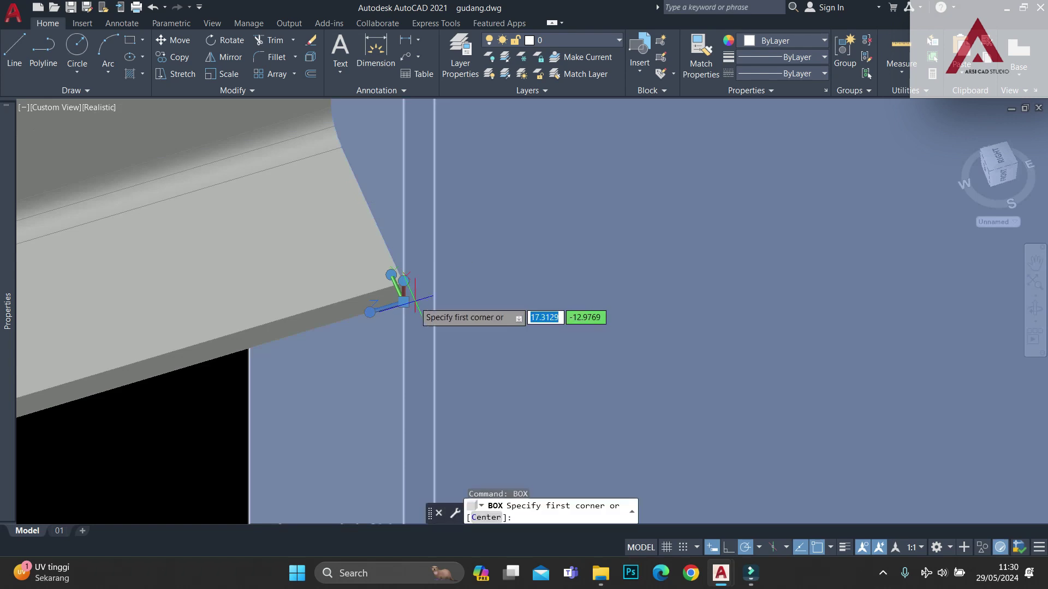
key("Return")
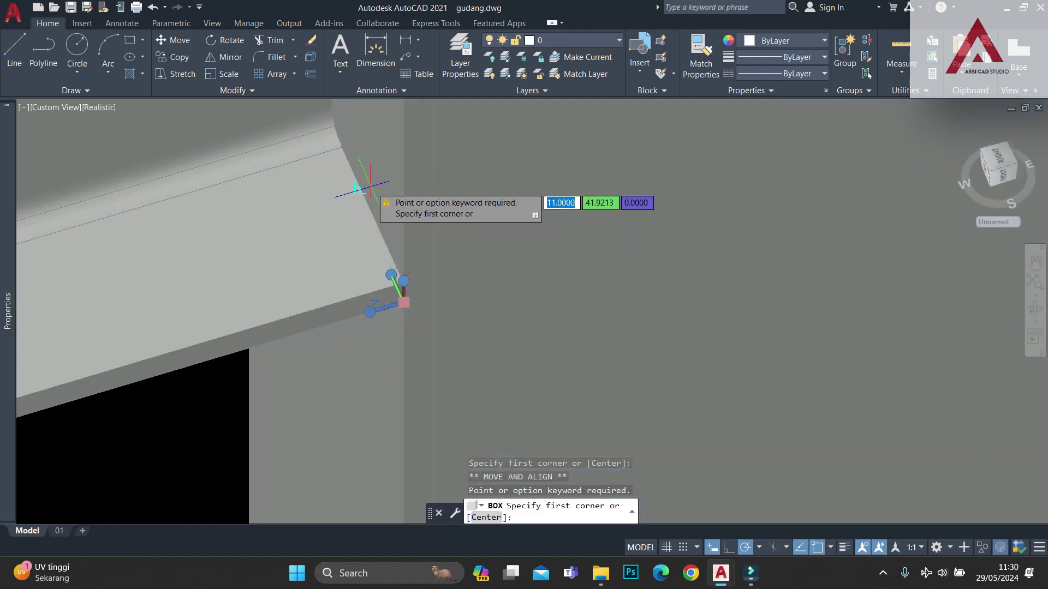
key("Escape")
scroll(377, 349, "down", 5)
Draw a 10-unit-high box at the beam end and bring up the View Manager
type("BOX")
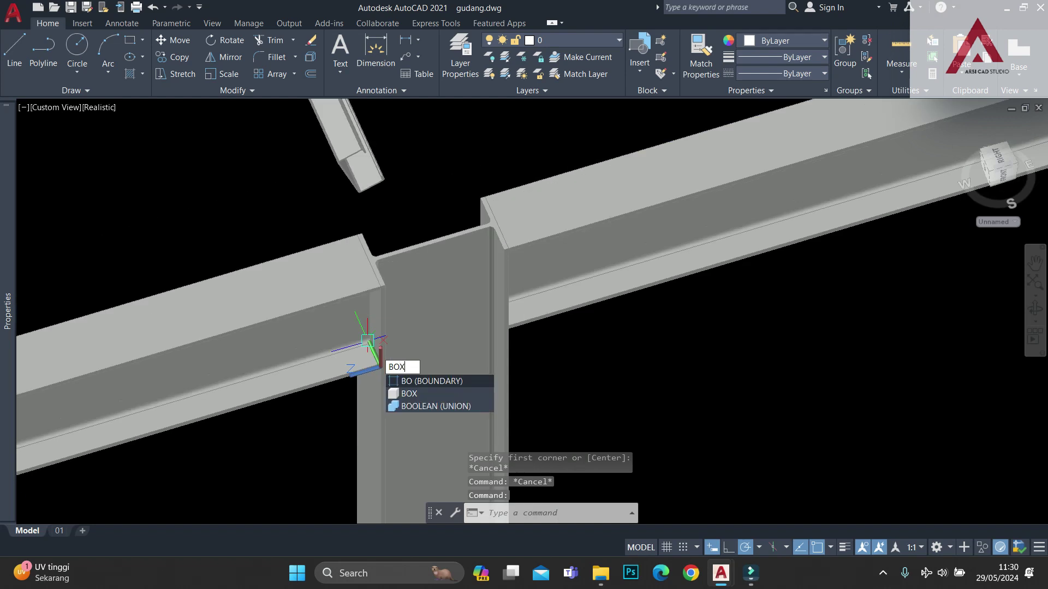
key("Return")
middle_click_drag(329, 135, 339, 127, "shift")
left_click(352, 134)
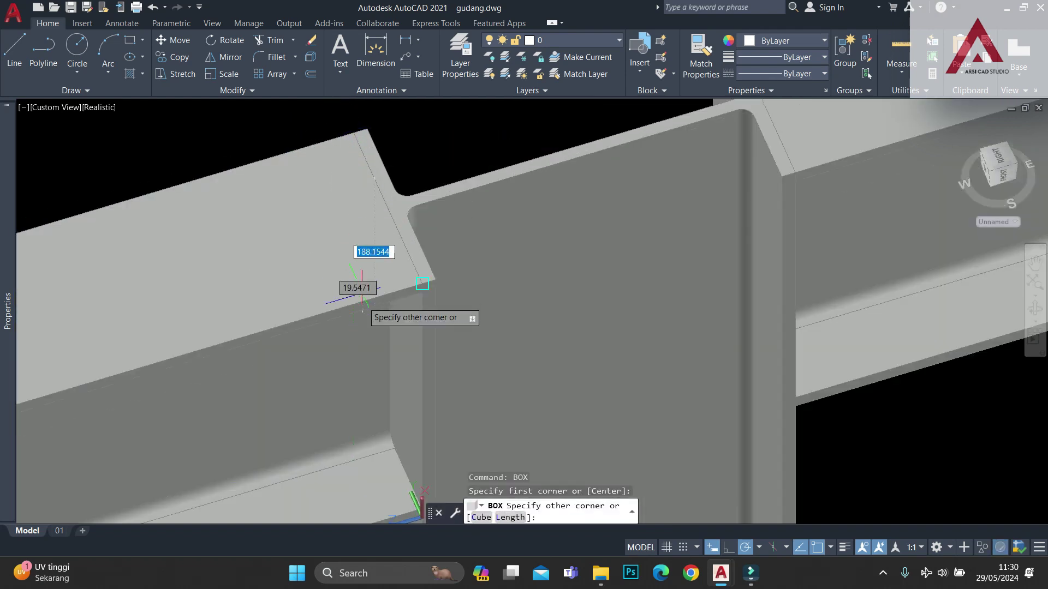
scroll(412, 367, "up", 2)
scroll(413, 429, "up", 2)
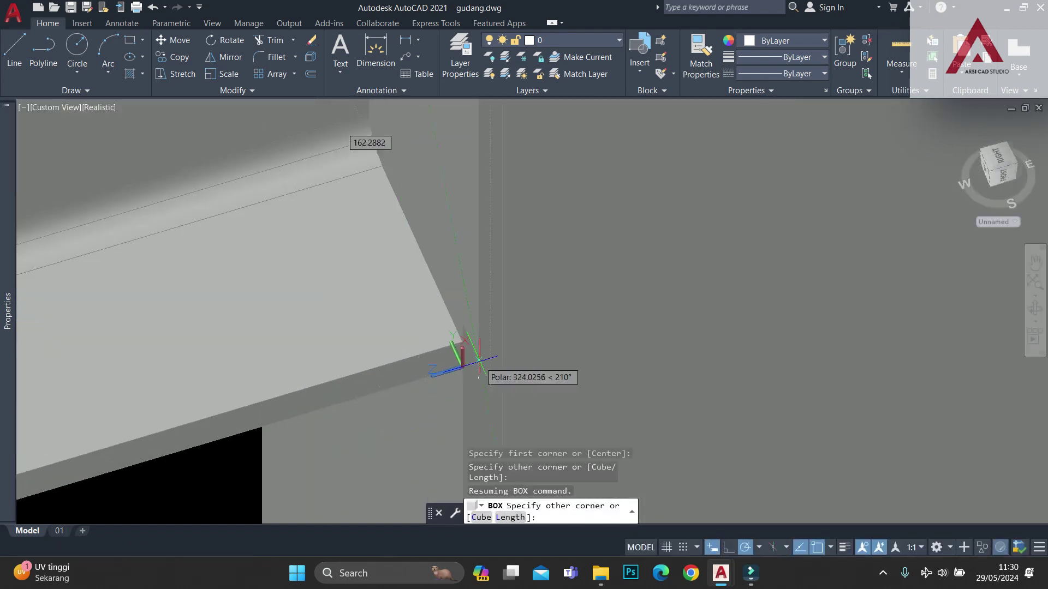
left_click(460, 370)
type("10")
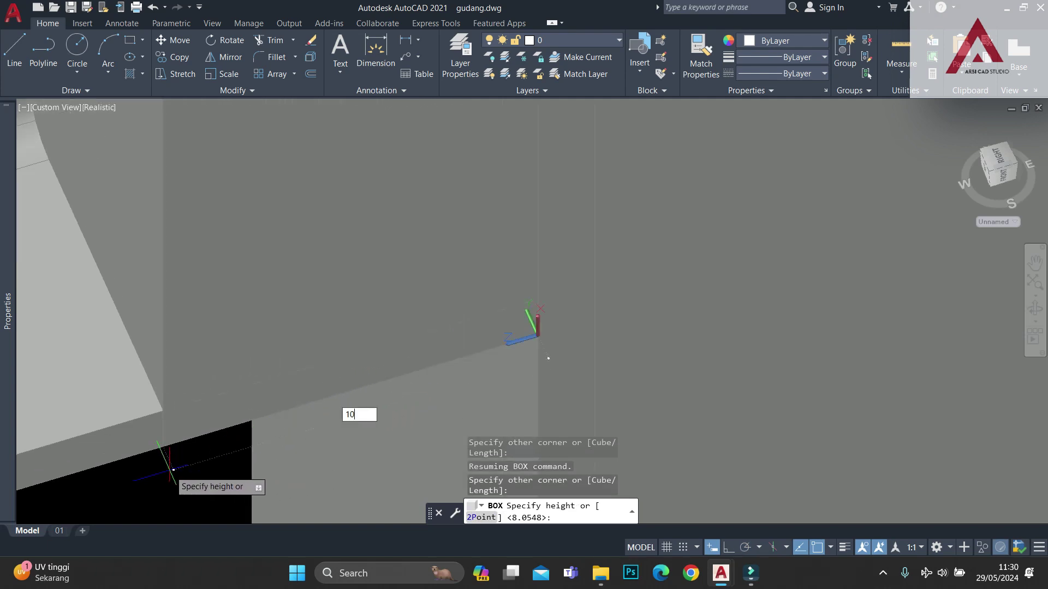
key("Return")
type("v")
key("Return")
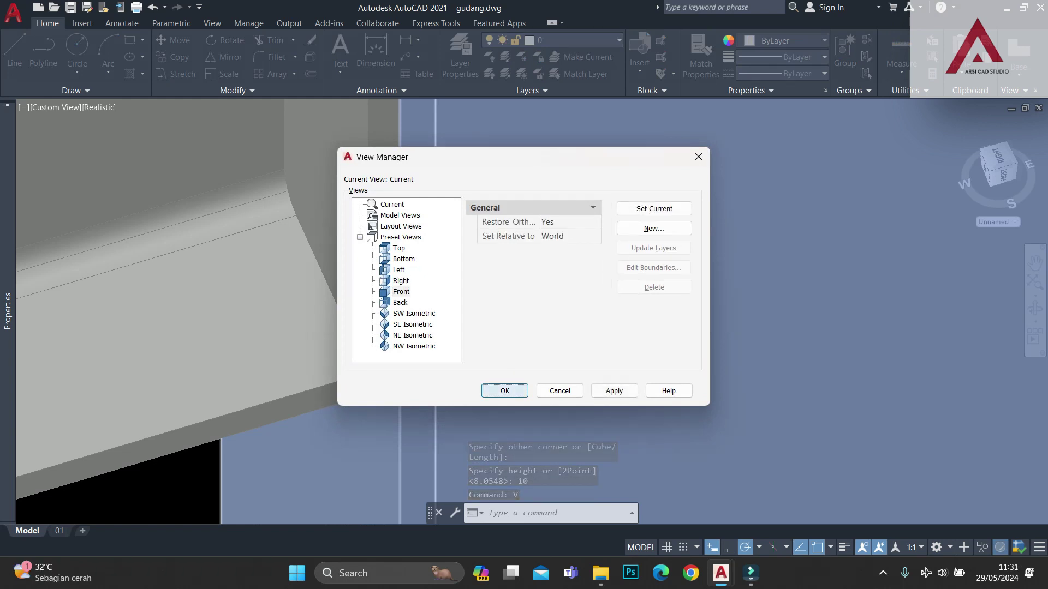
Switch to the Front view and slice the left beam at the column face, keeping both sides
key("Return")
scroll(277, 241, "up", 5)
scroll(277, 240, "up", 4)
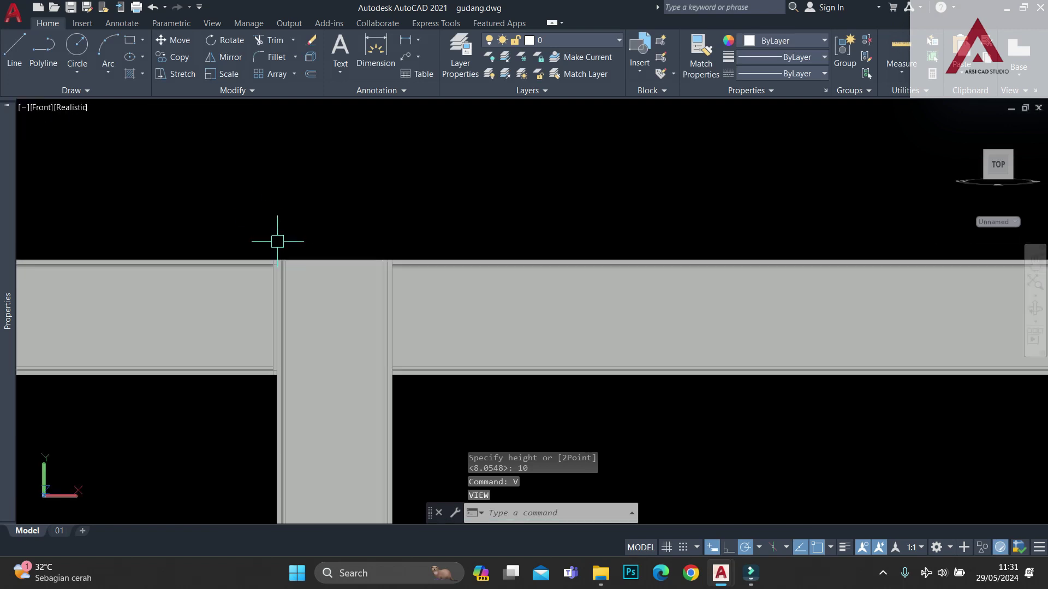
scroll(272, 281, "up", 2)
type("slice")
key("Return")
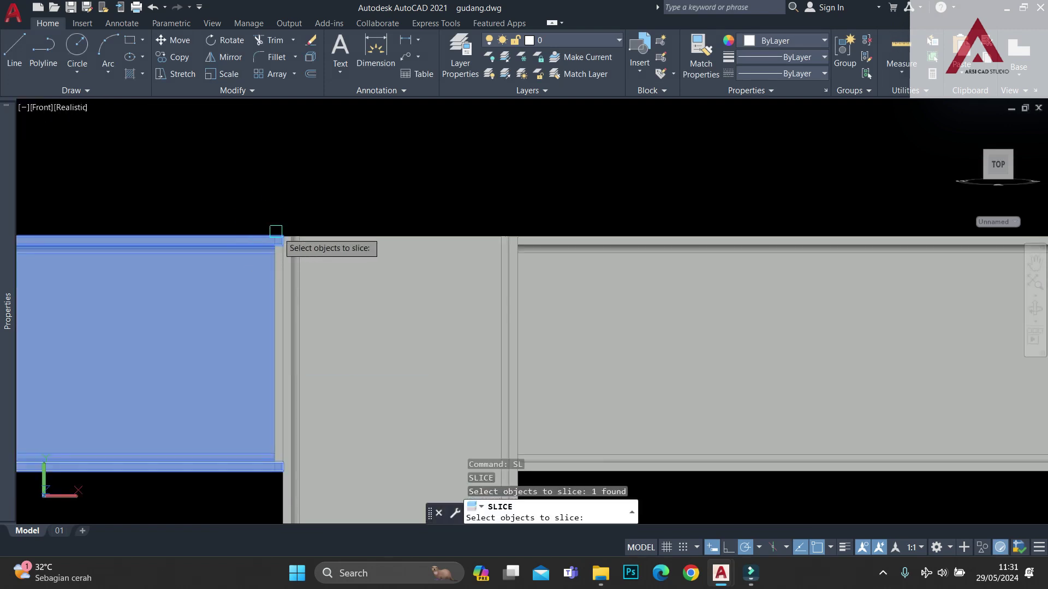
left_click(265, 246)
key("Return")
left_click(269, 208)
key("Return")
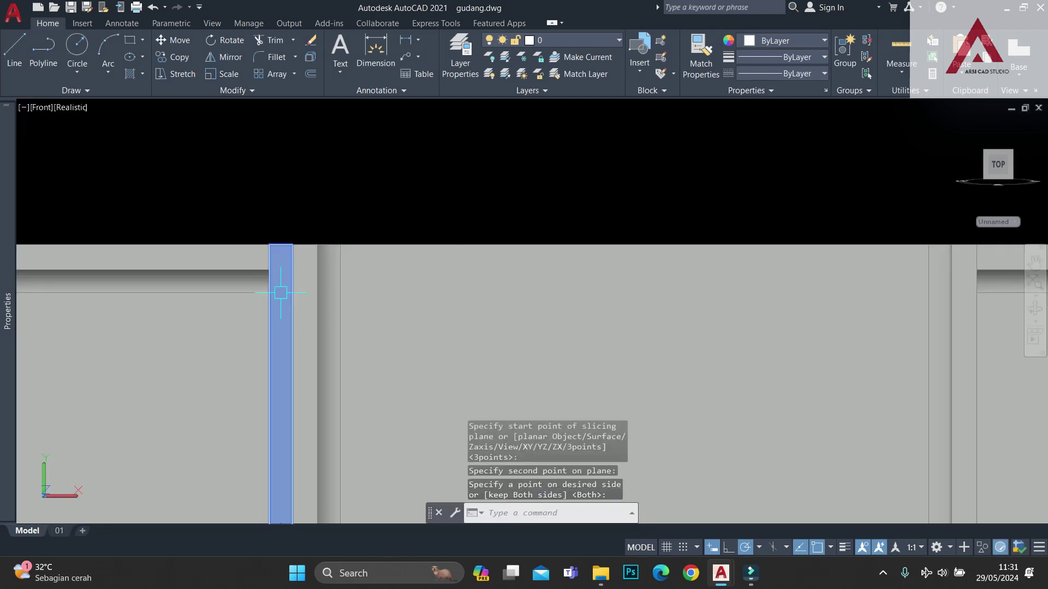
Select the thin sliced-off piece and attempt a mirror, then cancel it
left_click(275, 292)
scroll(508, 221, "down", 3)
scroll(507, 221, "down", 5)
type("mi")
key("Return")
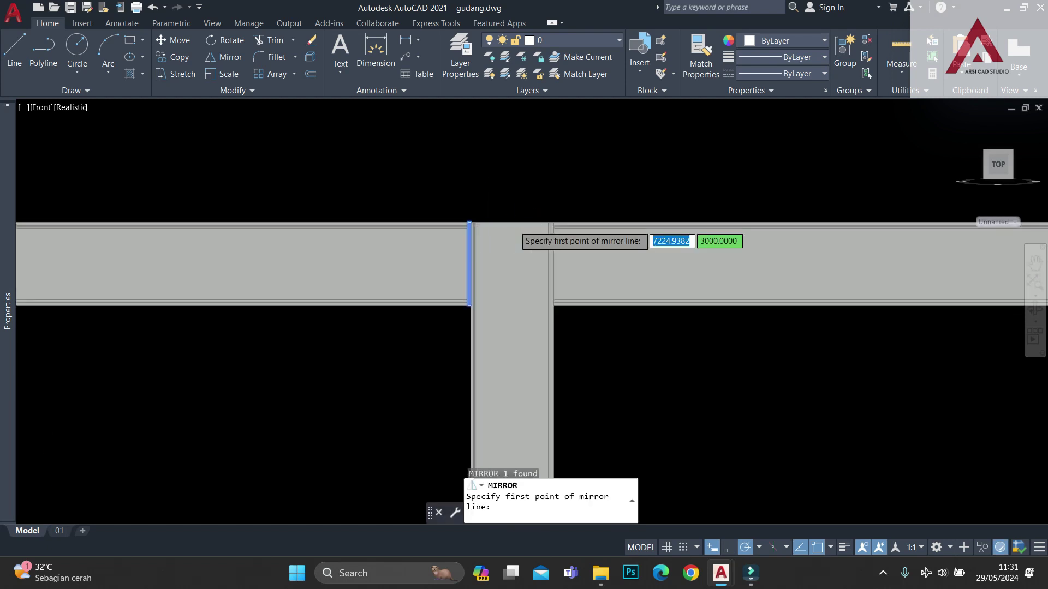
left_click(511, 223)
key("Escape")
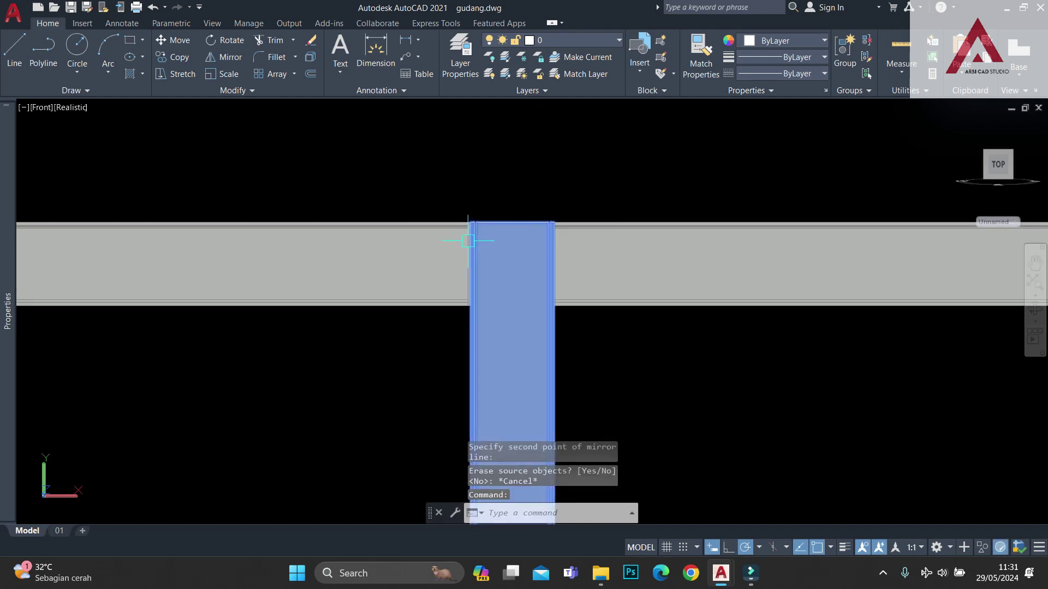
key("Escape")
scroll(466, 236, "up", 1)
scroll(466, 235, "up", 2)
Mirror the thin beam-end piece to the column's other side, keeping the original
left_click(469, 237)
type("mi")
key("Return")
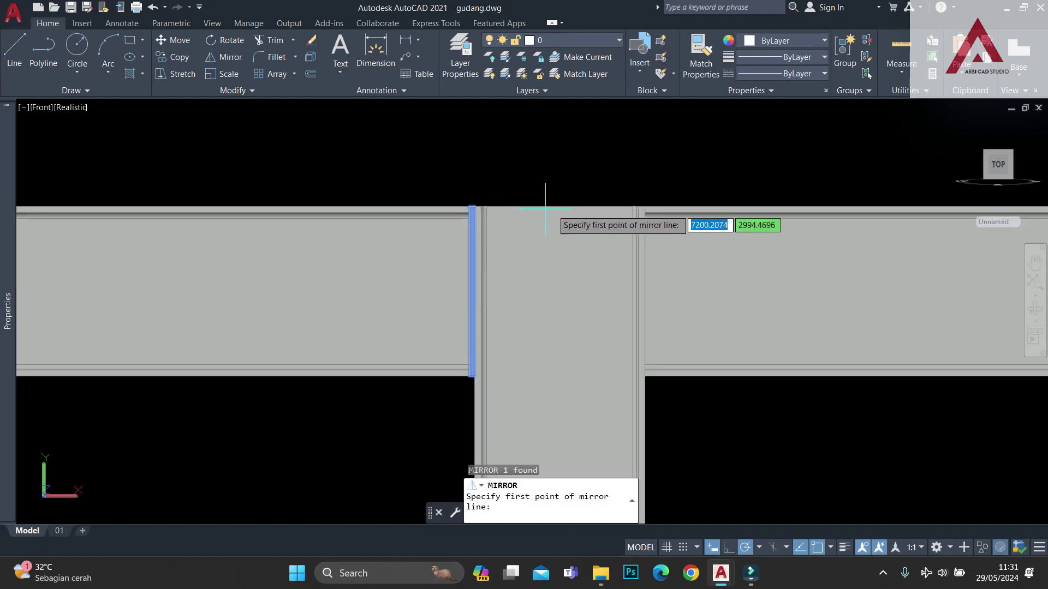
left_click(557, 208)
left_click(559, 230)
key("Return")
scroll(560, 229, "down", 2)
Slice the right-hand beam along the column face, keeping both sides
type("s")
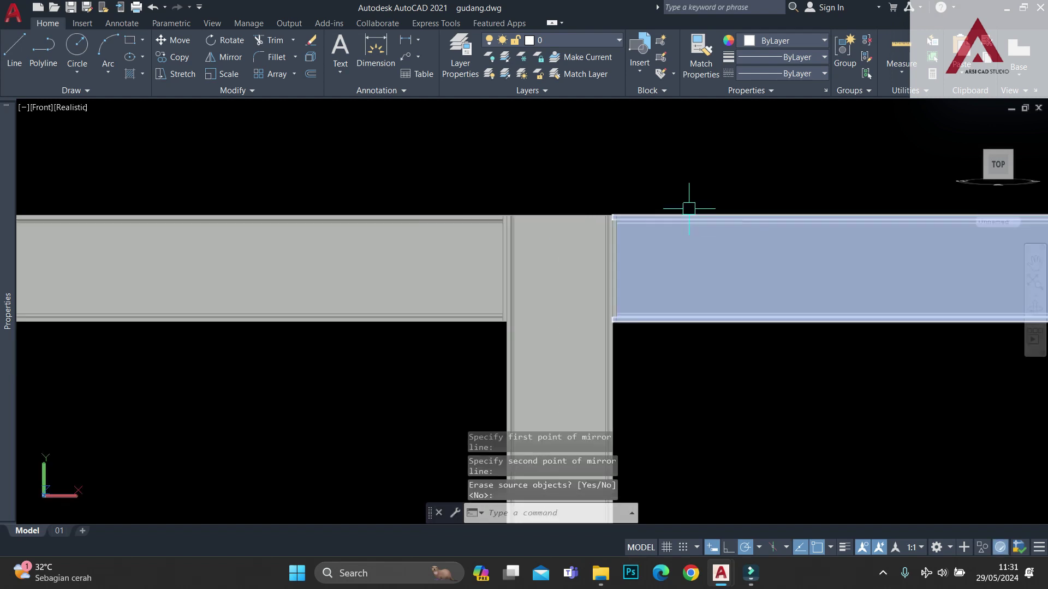
type("sl")
key("Return")
left_click(653, 218)
key("Return")
scroll(652, 215, "up", 3)
left_click(613, 185)
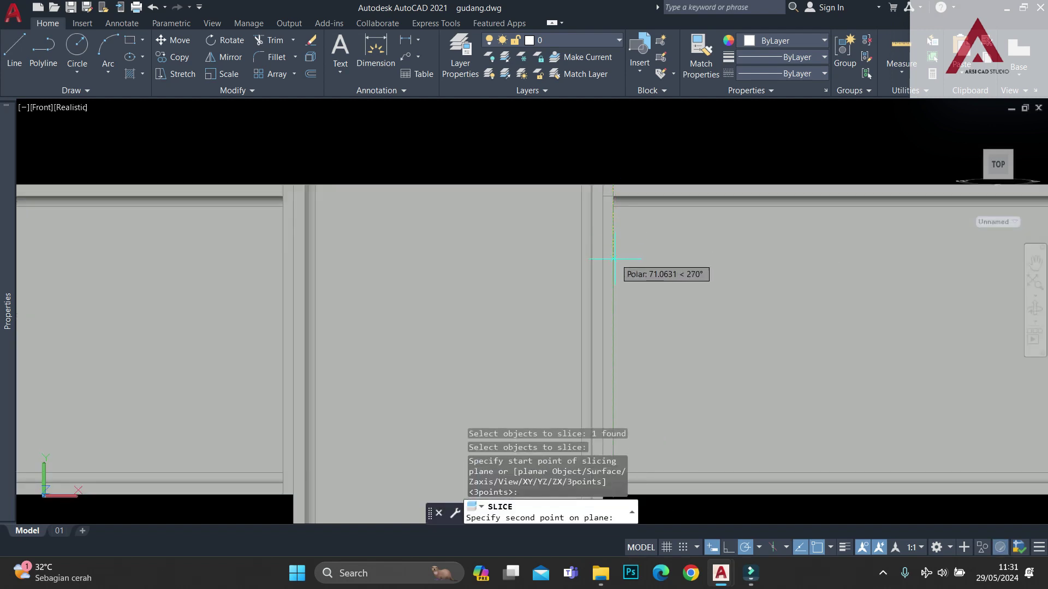
left_click(614, 260)
key("Return")
scroll(614, 229, "down", 2)
left_click(613, 229)
scroll(518, 234, "down", 1)
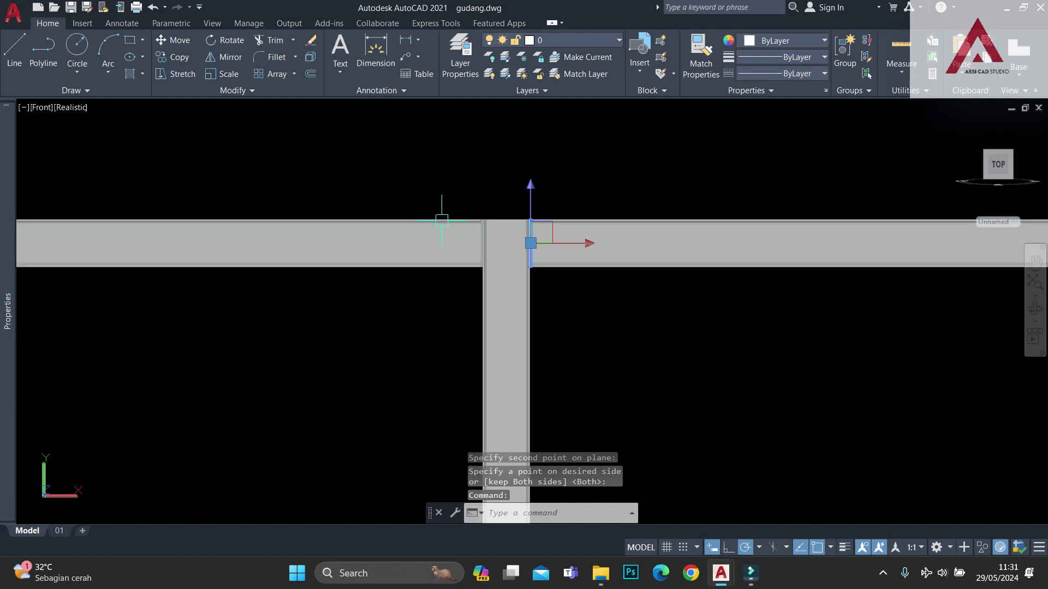
Window-select both thin beam-end pieces
left_click(452, 192)
left_click(543, 300)
scroll(519, 256, "up", 3)
Copy the two thin pieces from the column top to a spot 5000 along the frame
type("co")
key("Return")
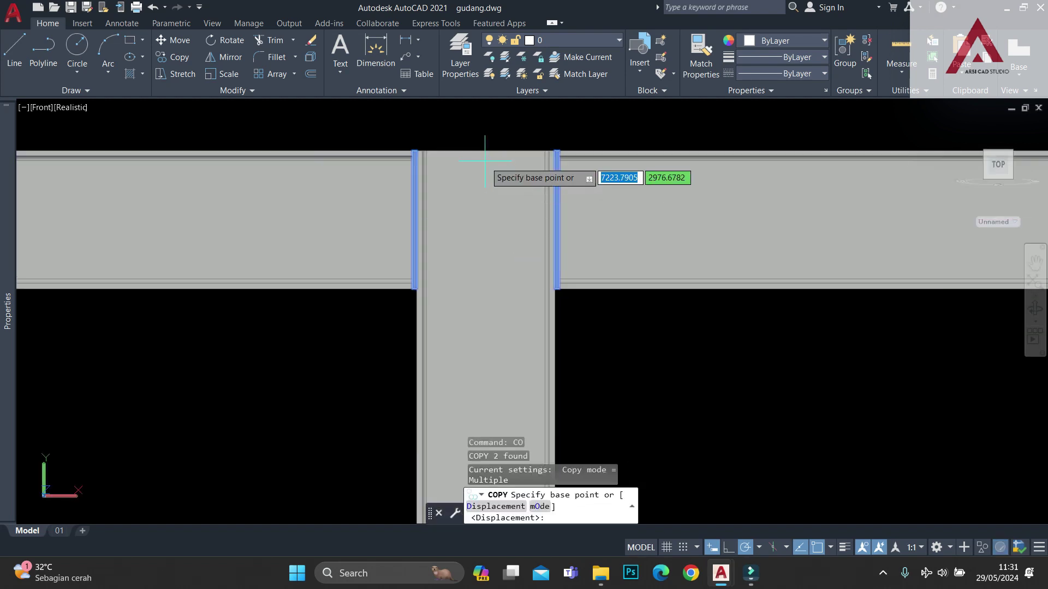
left_click(485, 148)
scroll(464, 156, "down", 1)
scroll(622, 151, "down", 2)
scroll(842, 121, "up", 2)
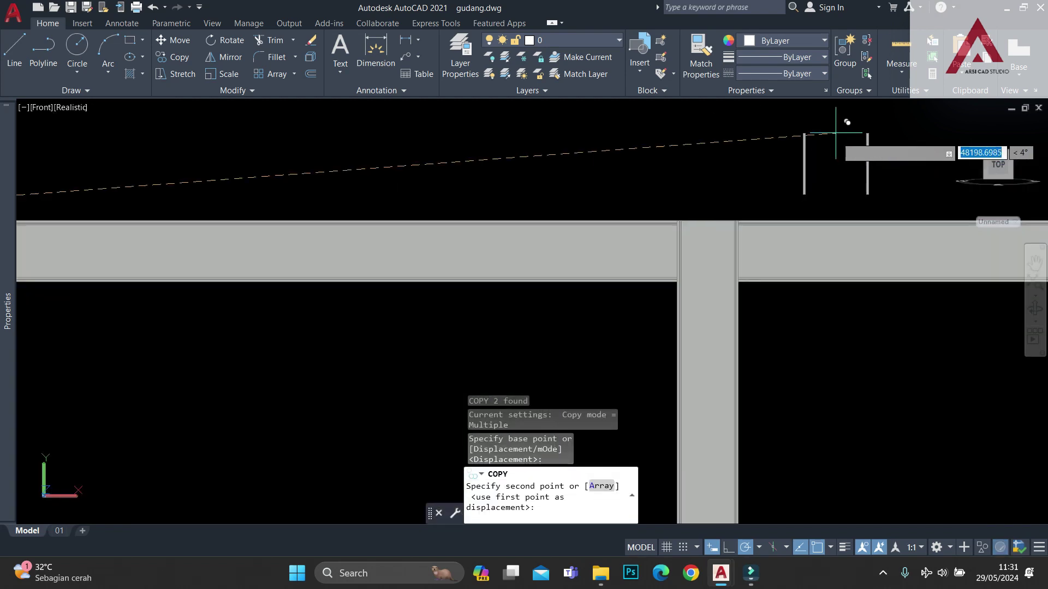
scroll(666, 235, "up", 2)
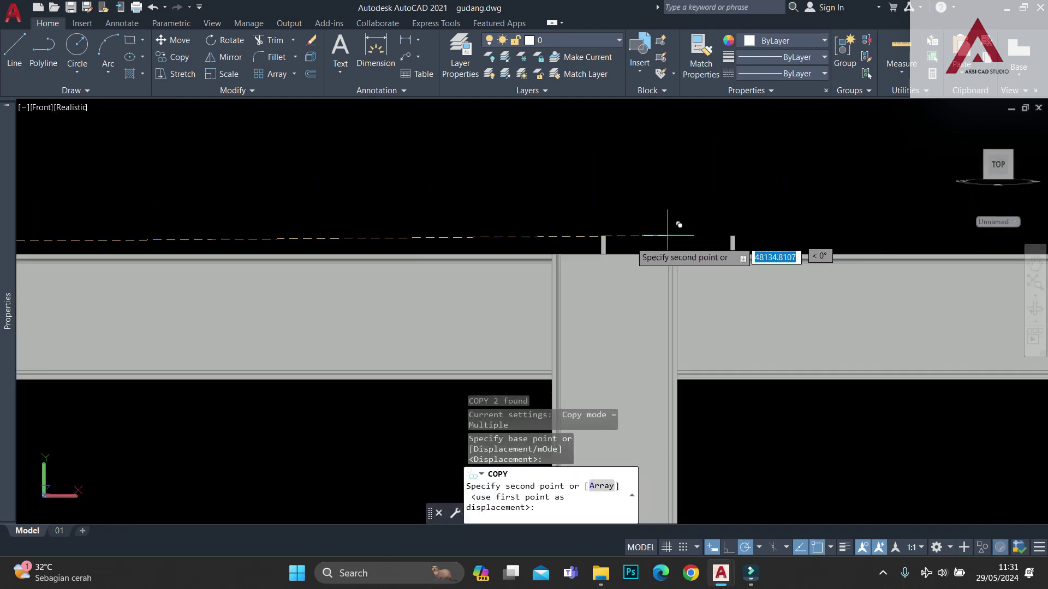
left_click(615, 254)
scroll(615, 164, "down", 2)
scroll(386, 210, "up", 3)
Pan along the frame to the next column, end copying, and select the column
middle_click_drag(376, 199, 385, 211)
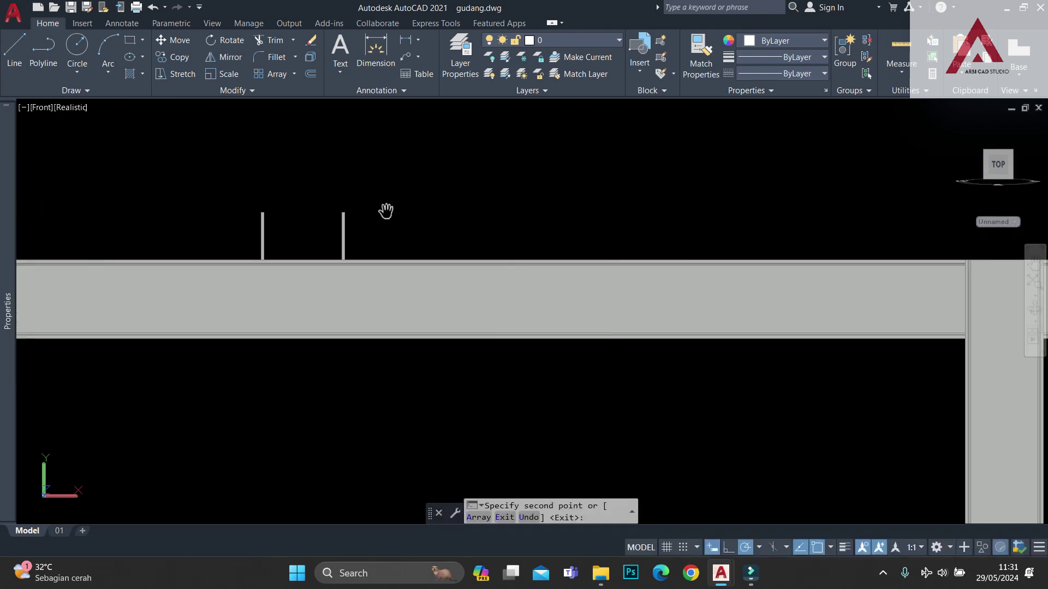
scroll(479, 221, "down", 1)
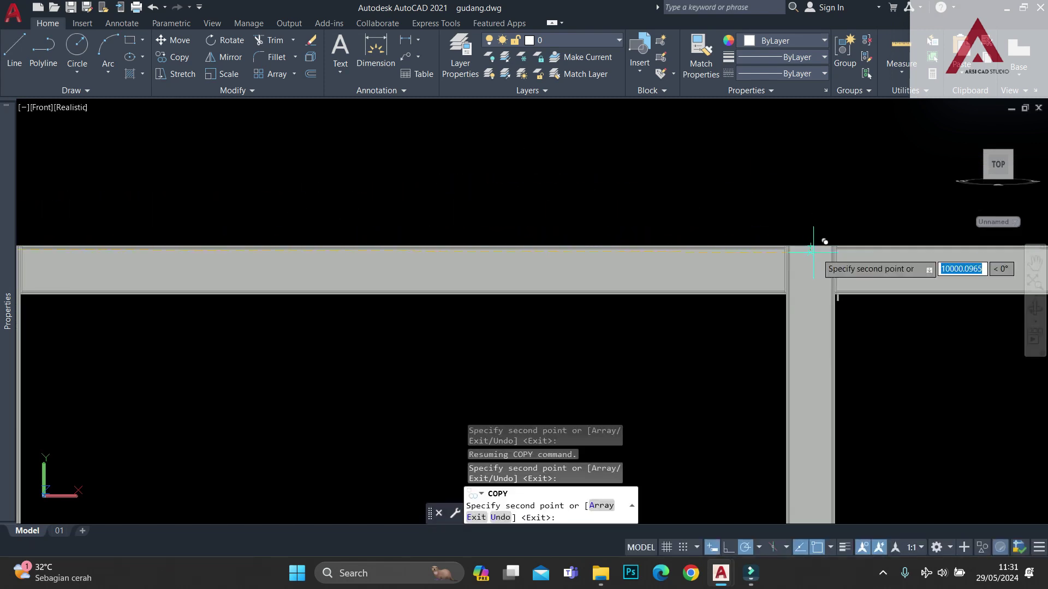
scroll(818, 235, "down", 1)
scroll(598, 176, "down", 1)
middle_click_drag(917, 185, 770, 218)
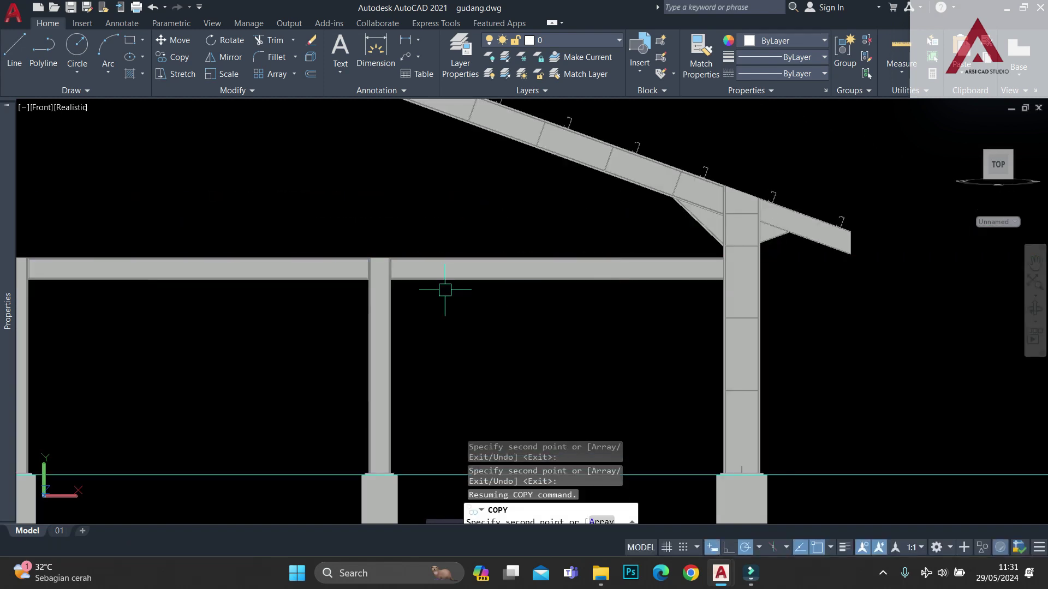
key("Escape")
scroll(382, 268, "up", 1)
scroll(397, 269, "up", 3)
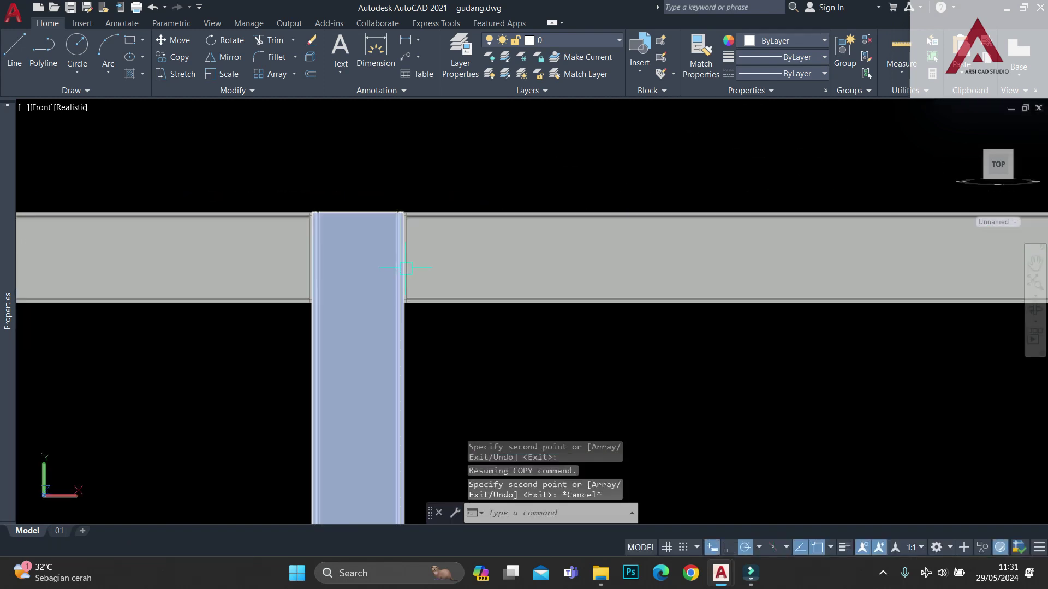
left_click(396, 270)
Mirror the thin piece at the column edge across the column, keeping the original
key("Escape")
scroll(397, 270, "up", 2)
left_click(398, 254)
scroll(399, 254, "down", 2)
type("mi")
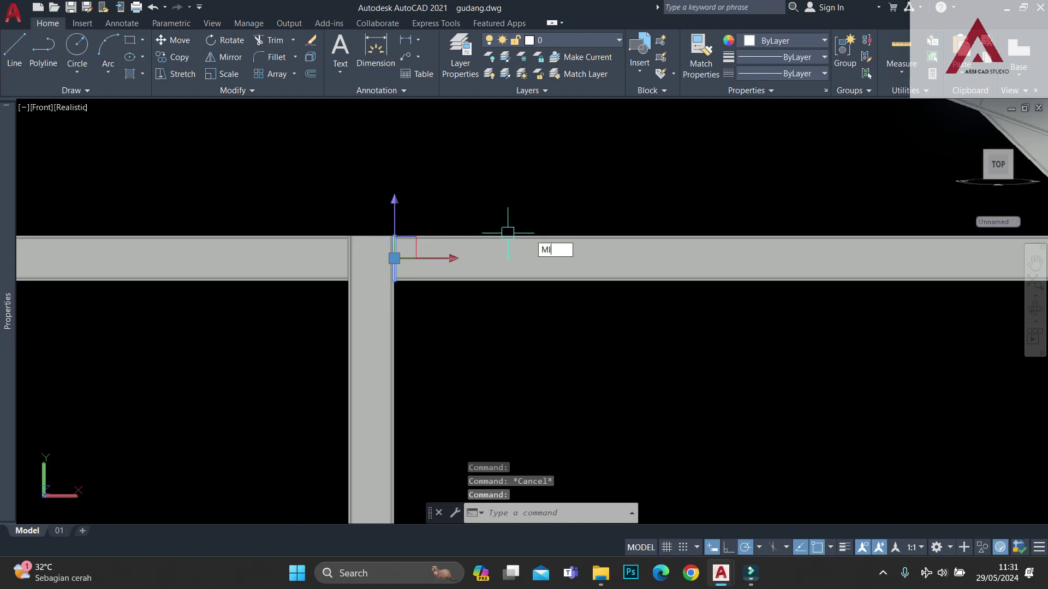
key("Return")
scroll(635, 240, "down", 2)
left_click(614, 247)
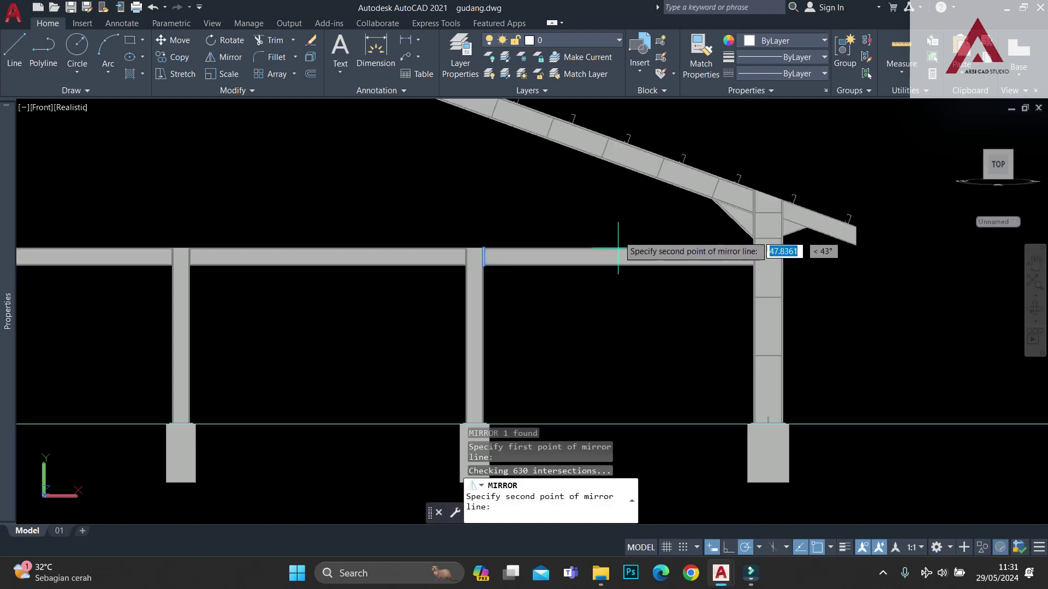
left_click(619, 213)
key("Return")
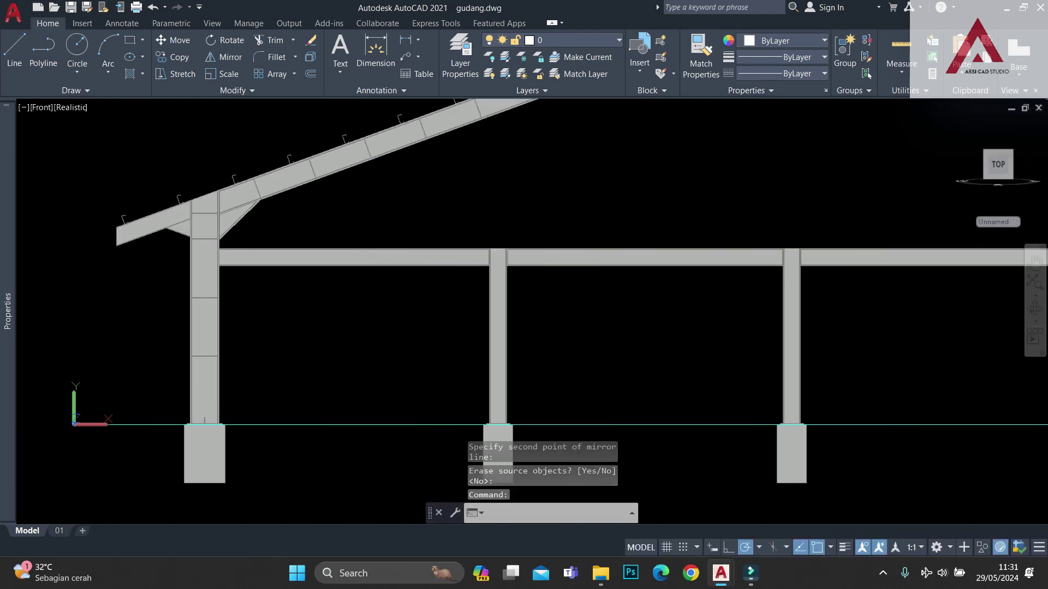
Clear the selection and pan across the frame to the next beam section
scroll(614, 214, "up", 5)
scroll(614, 214, "up", 5)
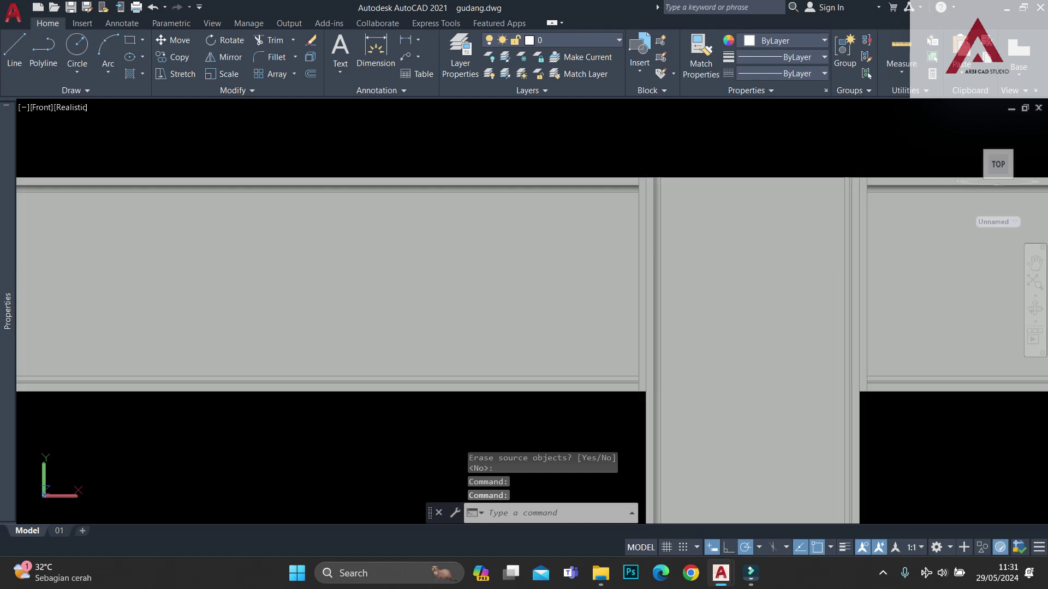
key("Escape")
scroll(637, 241, "down", 3)
scroll(648, 234, "down", 3)
scroll(500, 232, "down", 1)
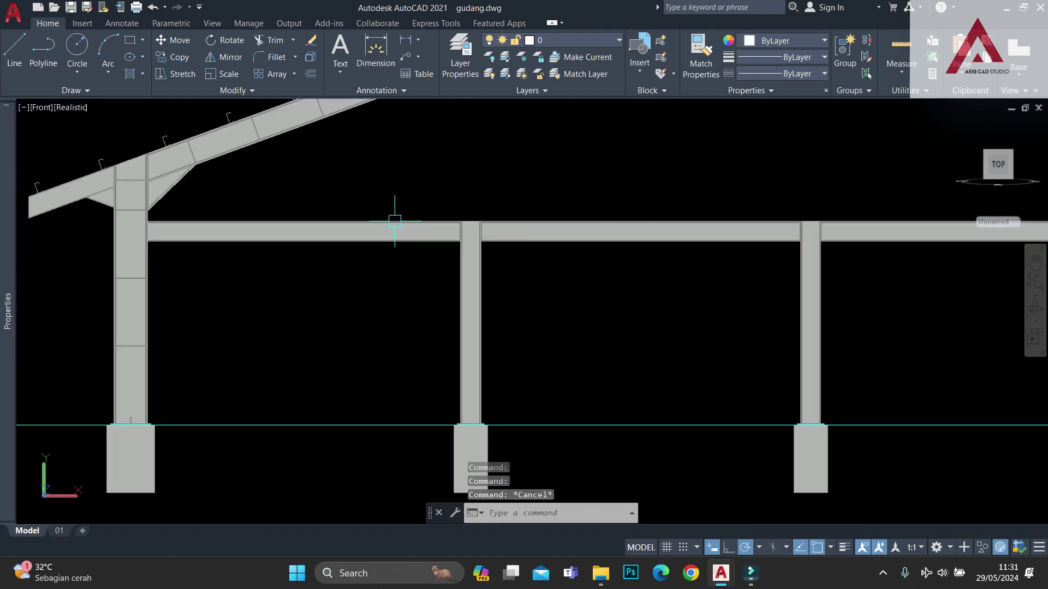
mouse_move(393, 227)
middle_mouse_down()
mouse_move(323, 206)
mouse_move(236, 200)
middle_mouse_up()
key("Escape")
scroll(922, 240, "up", 8)
scroll(922, 240, "up", 3)
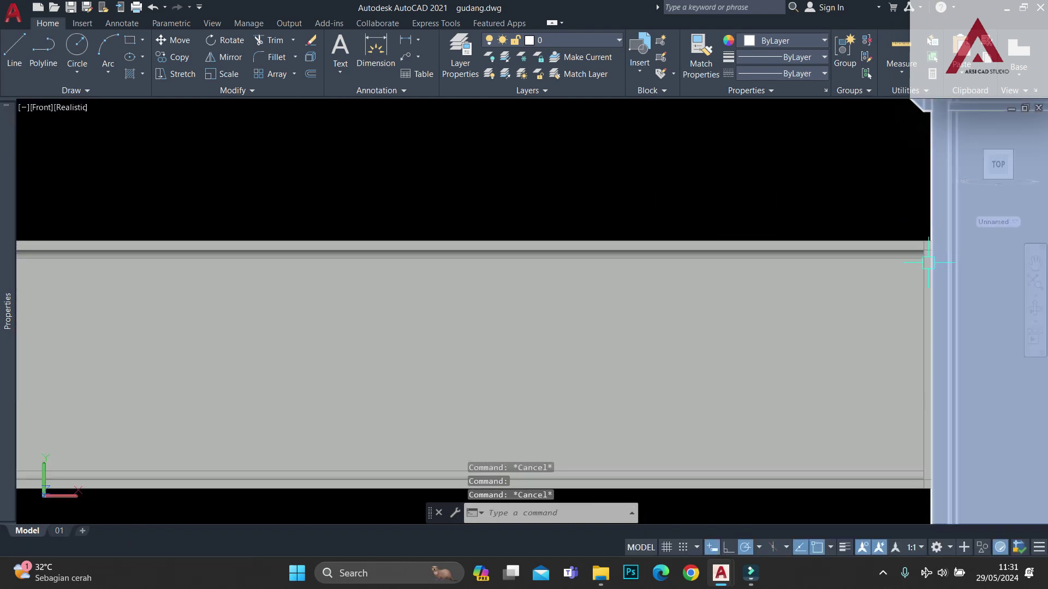
scroll(879, 276, "down", 8)
scroll(808, 234, "down", 2)
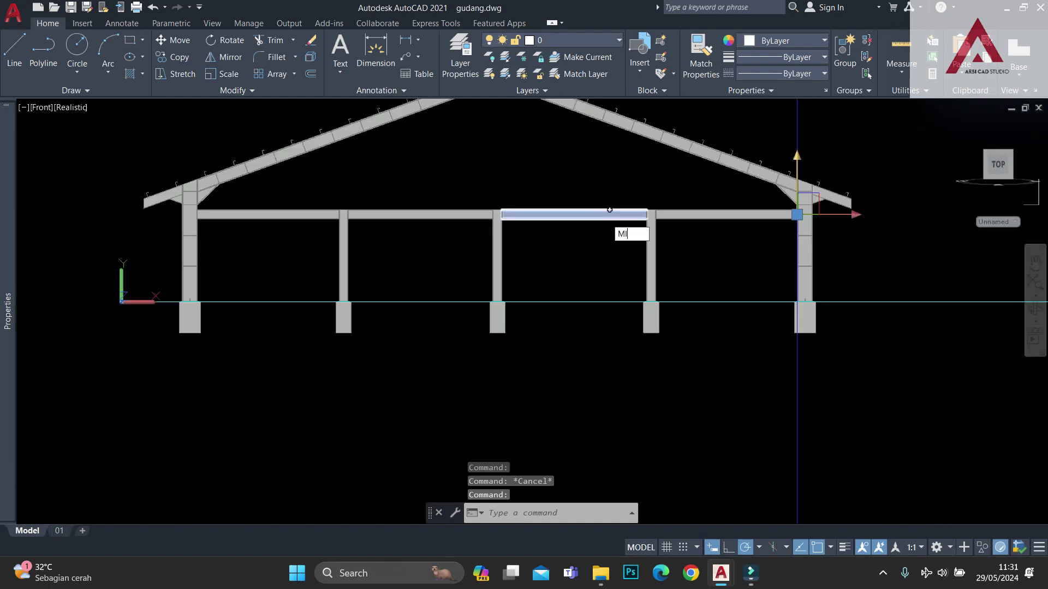
Mirror the beam section about a point on the column line, keeping the original
type("mi")
key("Return")
left_click(499, 354)
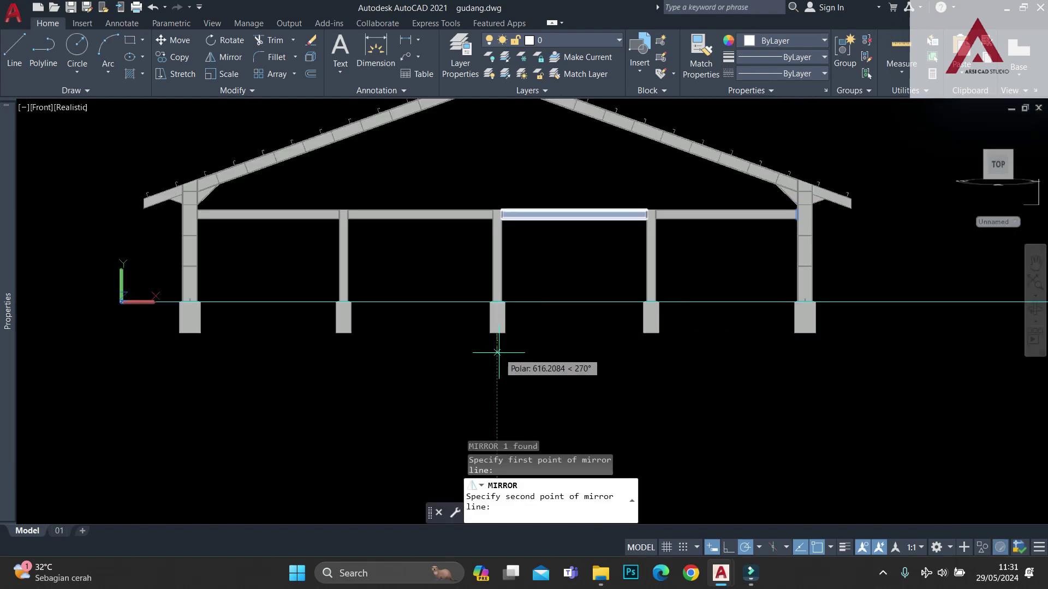
scroll(194, 210, "up", 5)
key("Return")
Slice the tie beam with a two-point plane at the first column face, keeping both sides
type("sl")
key("Return")
scroll(226, 229, "up", 5)
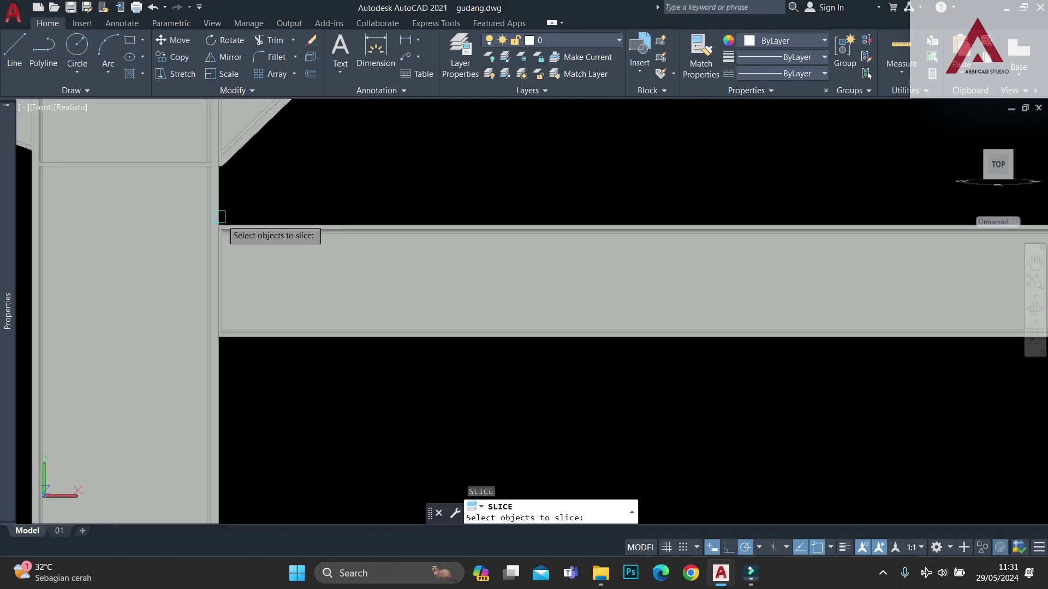
scroll(245, 229, "up", 3)
left_click(234, 219)
key("Return")
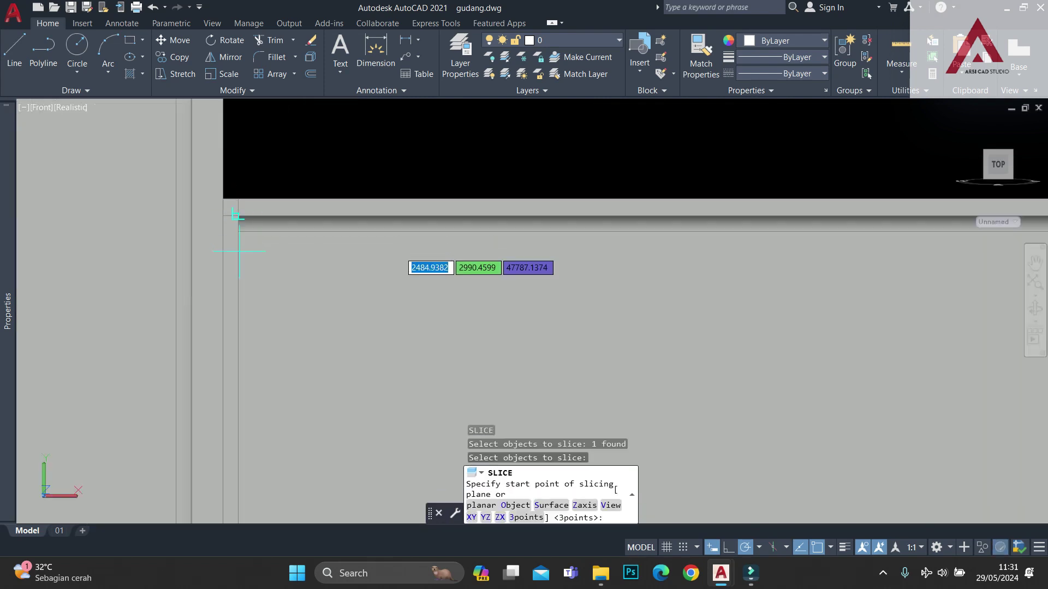
left_click(234, 218)
left_click(241, 273)
key("Return")
scroll(257, 246, "down", 4)
scroll(516, 195, "up", 2)
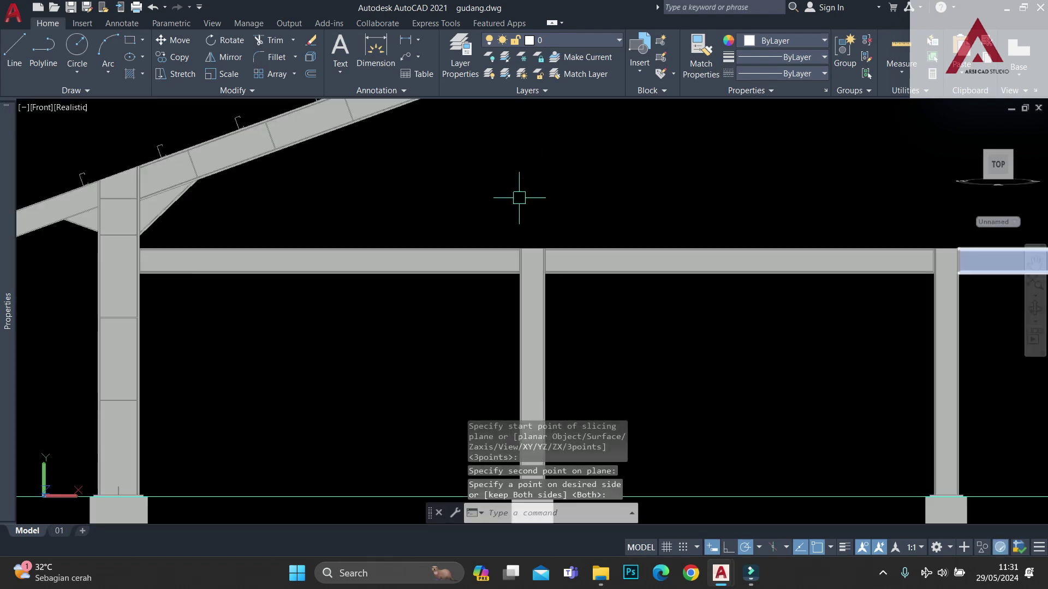
scroll(491, 246, "up", 3)
Try another slice by window-selecting the beam, then cancel it and inspect the left beam piece
type("sl")
key("Return")
left_click(470, 318)
left_click(444, 383)
scroll(676, 290, "up", 3)
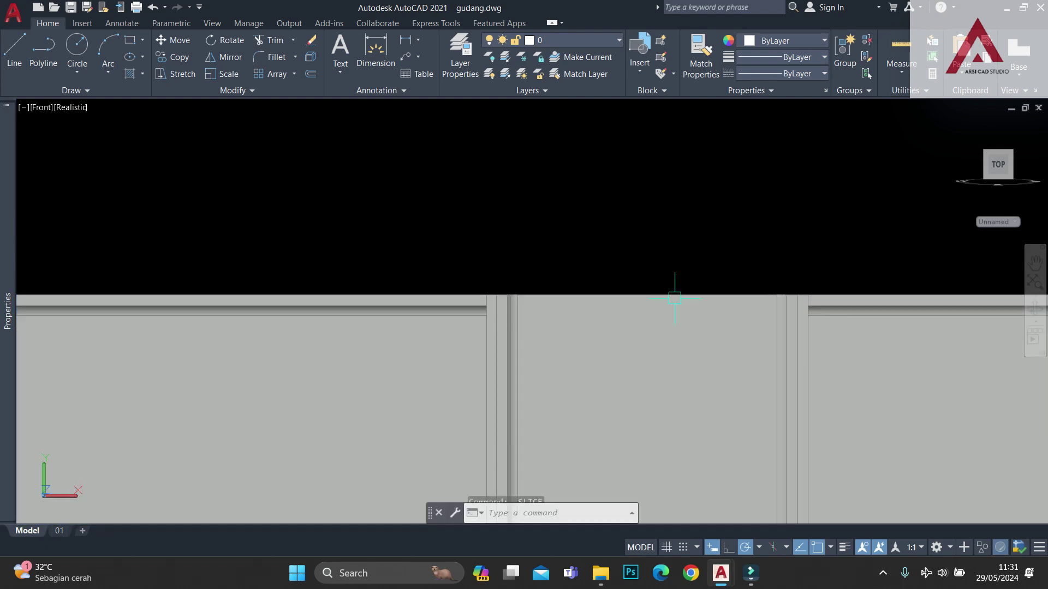
scroll(556, 262, "up", 2)
key("Escape")
left_click(159, 284)
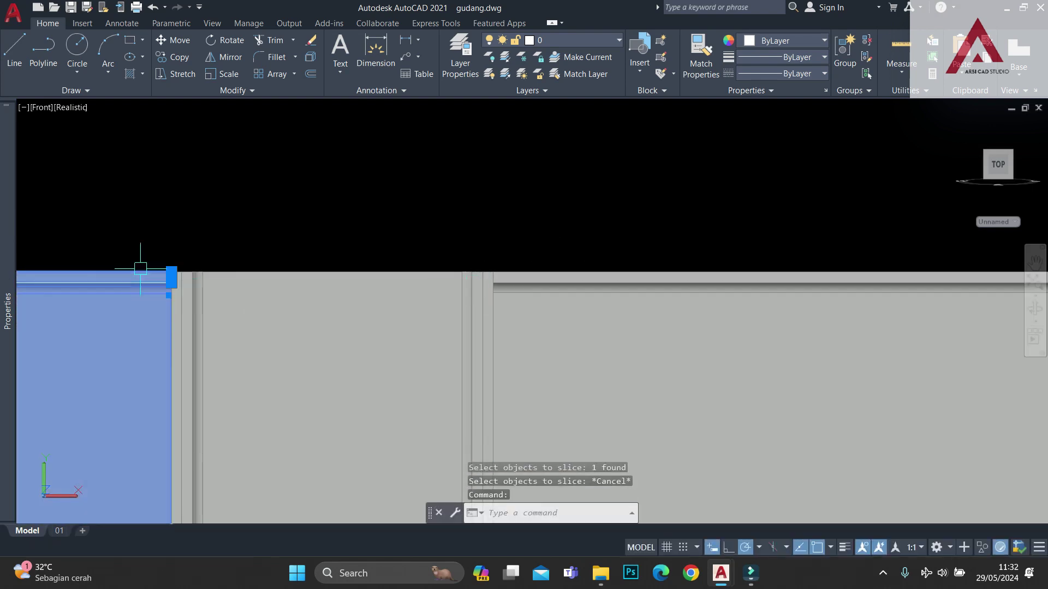
scroll(245, 230, "down", 2)
scroll(264, 245, "down", 2)
scroll(704, 246, "up", 2)
scroll(715, 213, "up", 2)
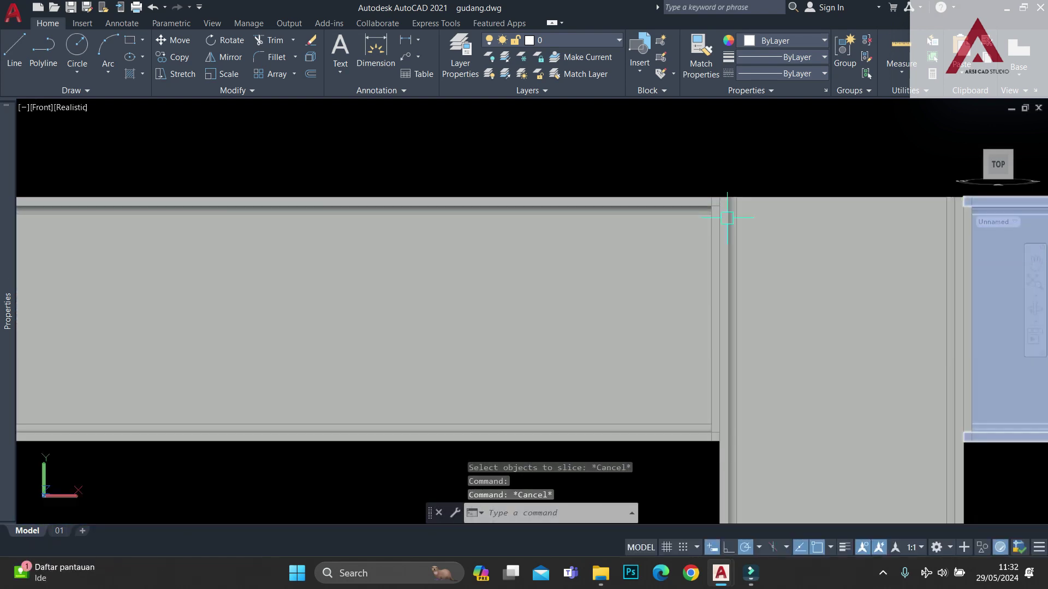
key("Escape")
Slice the beam at the next column face, keeping both sides
type("sl")
key("Return")
left_click(683, 208)
key("Return")
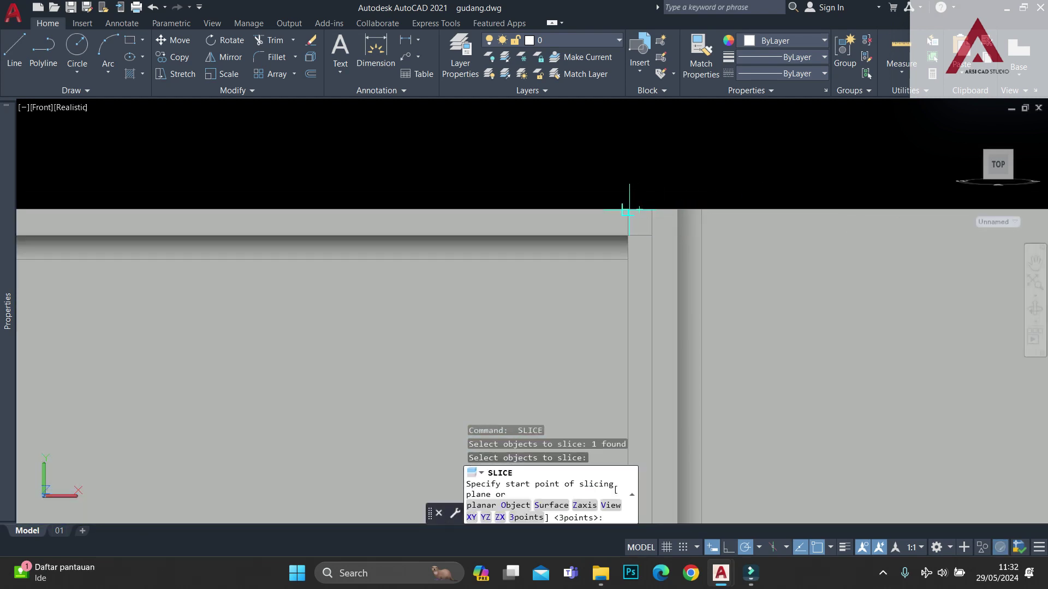
key("Return")
scroll(683, 264, "down", 2)
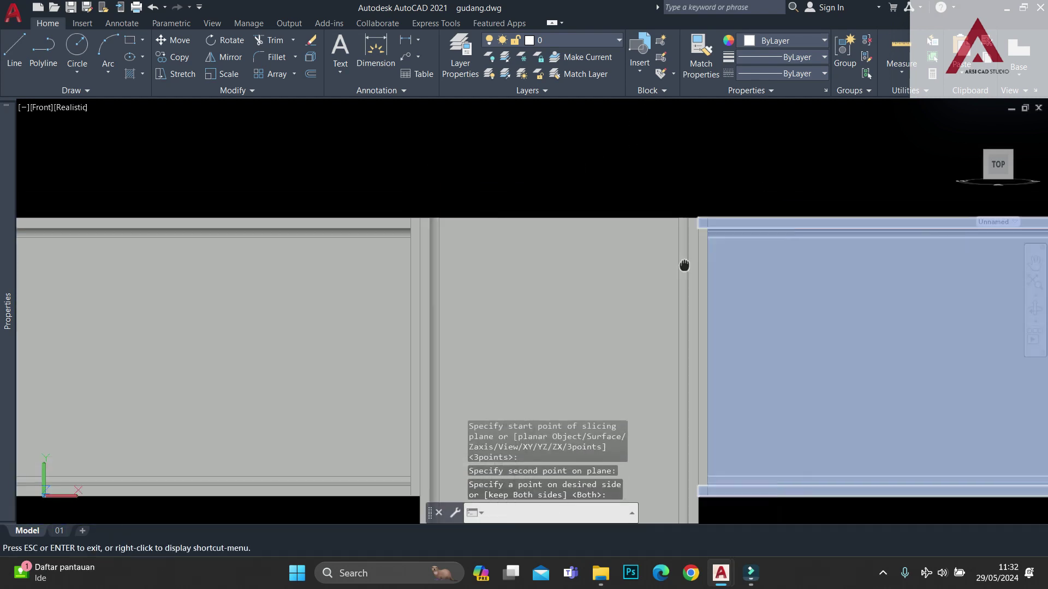
scroll(550, 239, "up", 3)
key("Return")
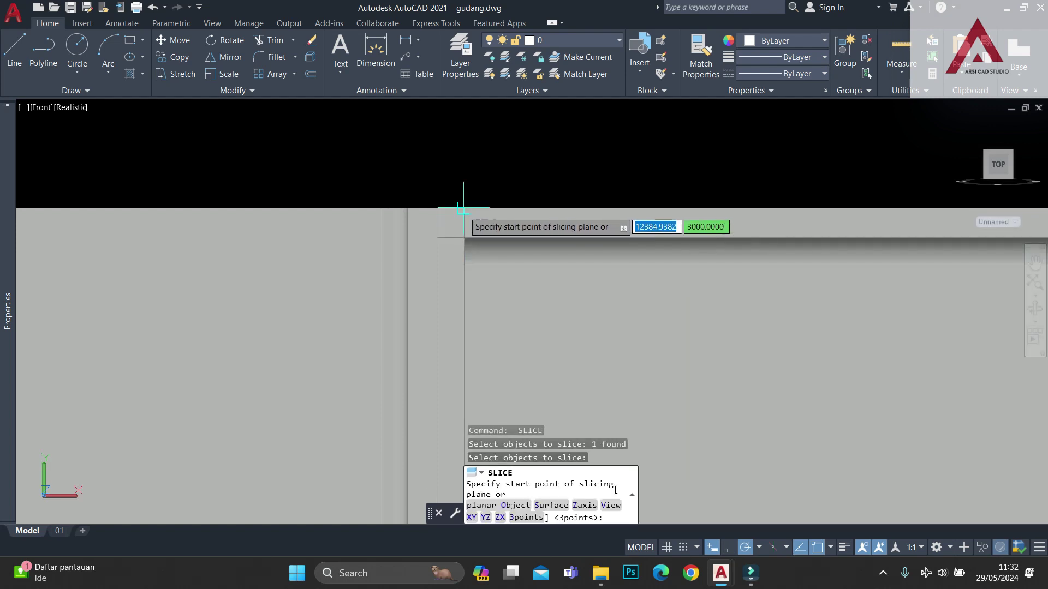
left_click(465, 166)
key("Return")
scroll(449, 178, "down", 4)
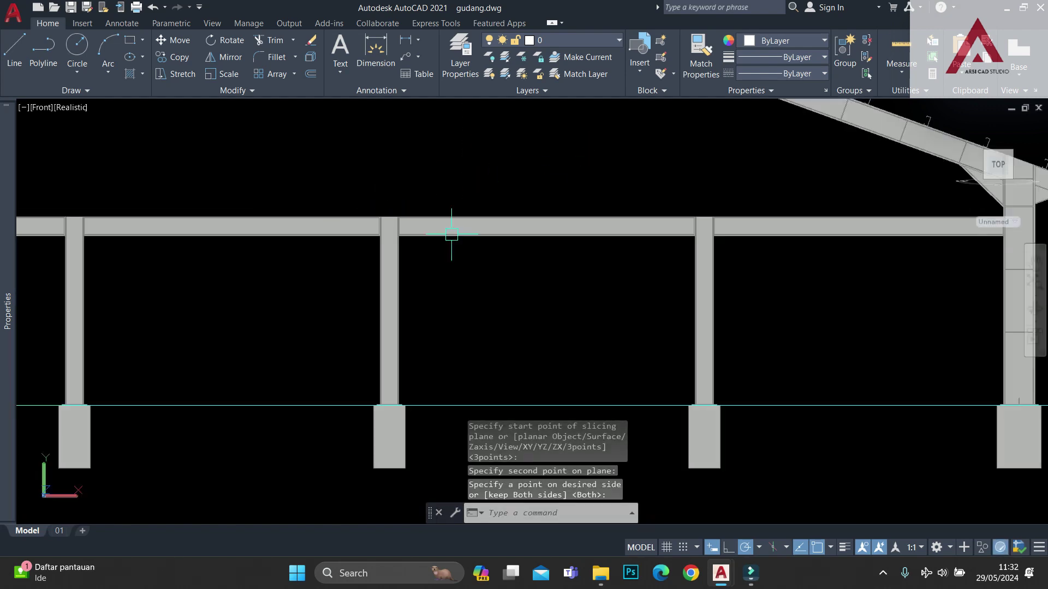
scroll(770, 220, "up", 3)
Slice the left beam with a two-point plane at its column face, then check the right piece
key("Return")
scroll(592, 207, "up", 3)
left_click(463, 221)
scroll(479, 217, "up", 2)
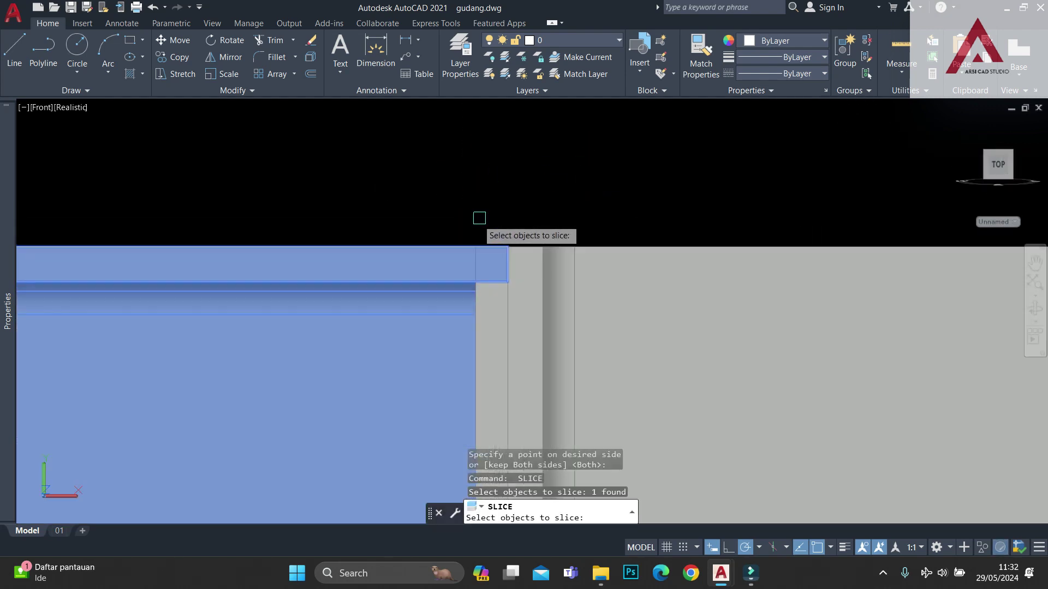
key("Return")
left_click(471, 239)
left_click(475, 209)
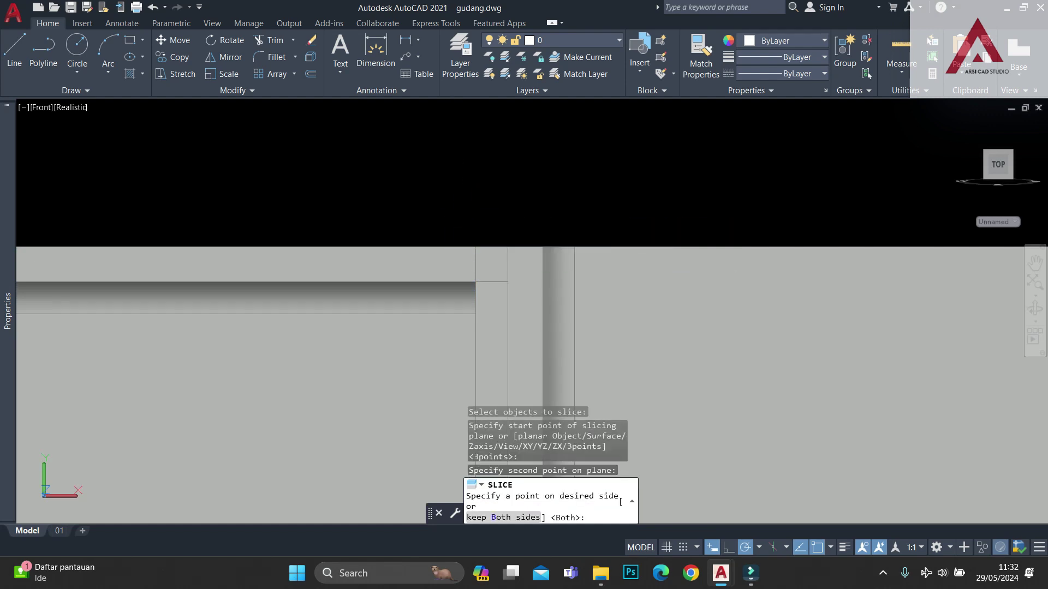
key("Return")
scroll(410, 200, "down", 2)
left_click(502, 199)
scroll(494, 206, "up", 3)
key("Escape")
Cut the beam along the column edge, keeping both sides
key("Return")
scroll(494, 206, "down", 3)
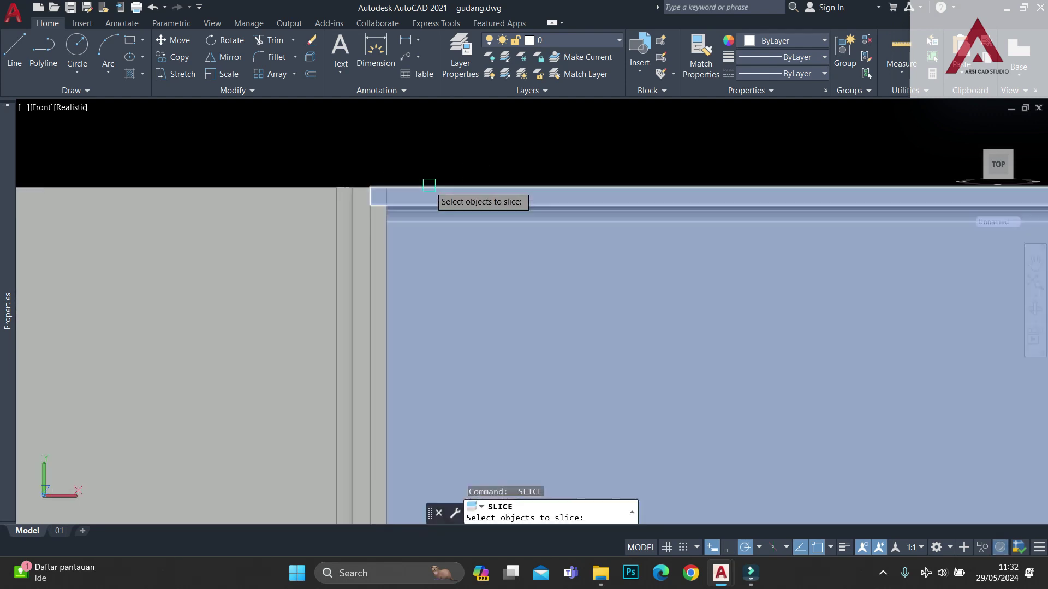
left_click(402, 193)
key("Return")
left_click(386, 188)
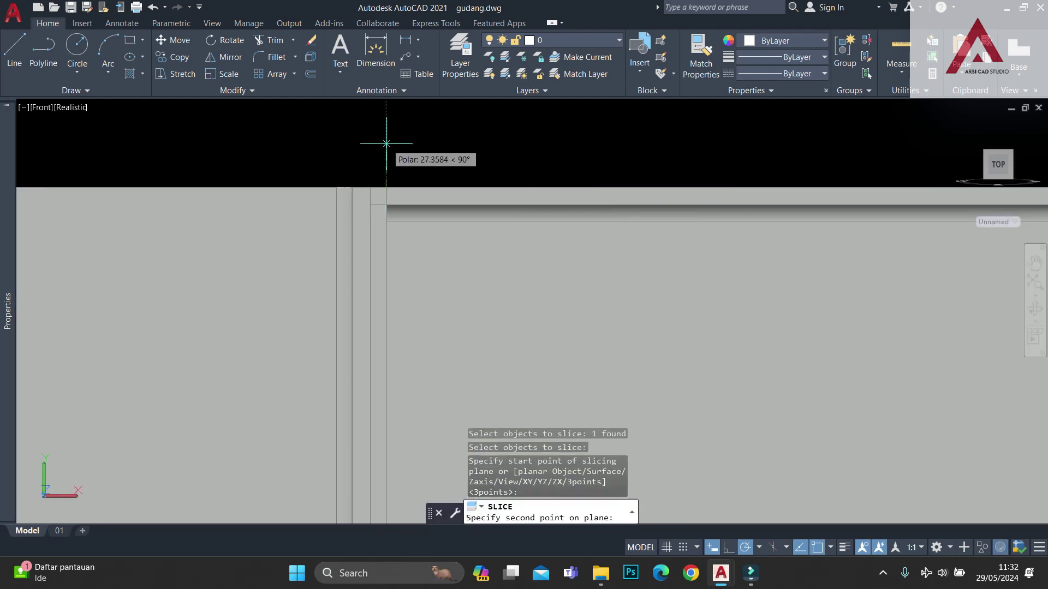
left_click(386, 143)
key("Return")
scroll(424, 142, "down", 3)
scroll(424, 143, "down", 2)
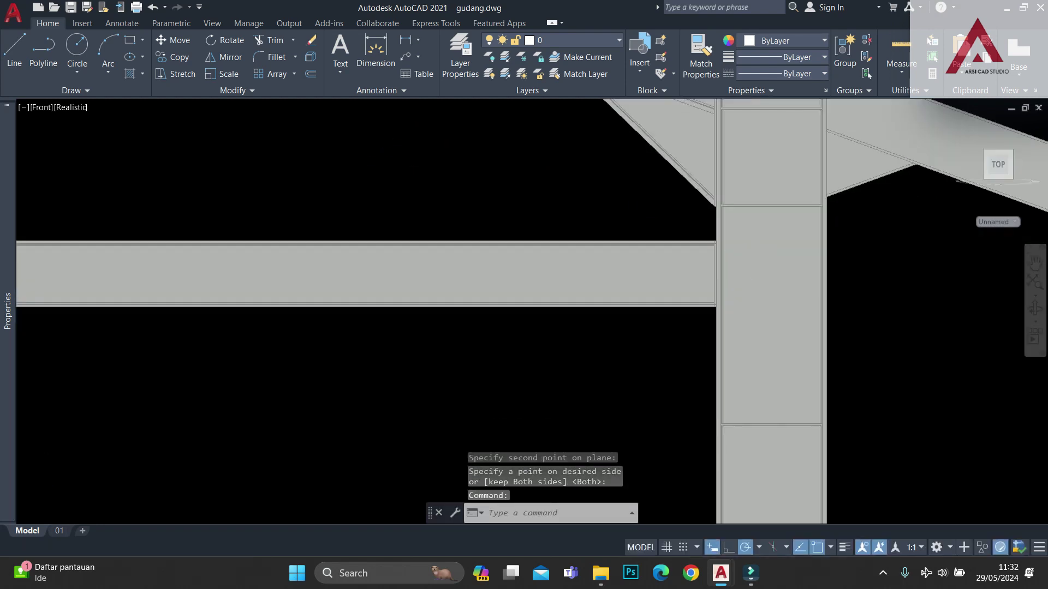
Slice the beam at the right column face, keeping both sides
key("Return")
left_click(714, 248)
scroll(714, 248, "up", 2)
key("Return")
scroll(737, 243, "up", 2)
left_click(731, 237)
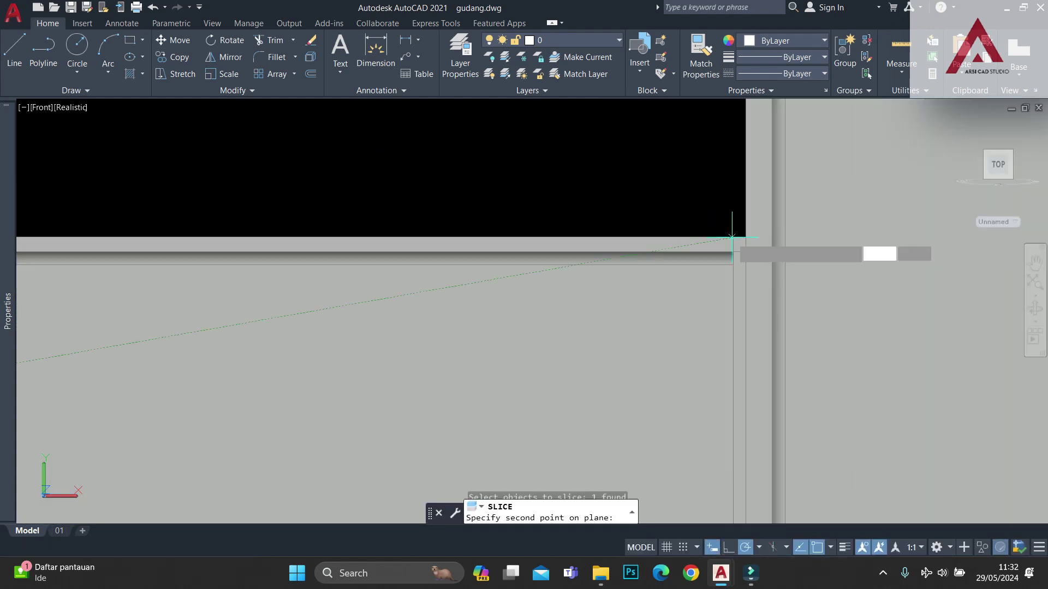
left_click(732, 193)
key("Return")
scroll(606, 215, "down", 4)
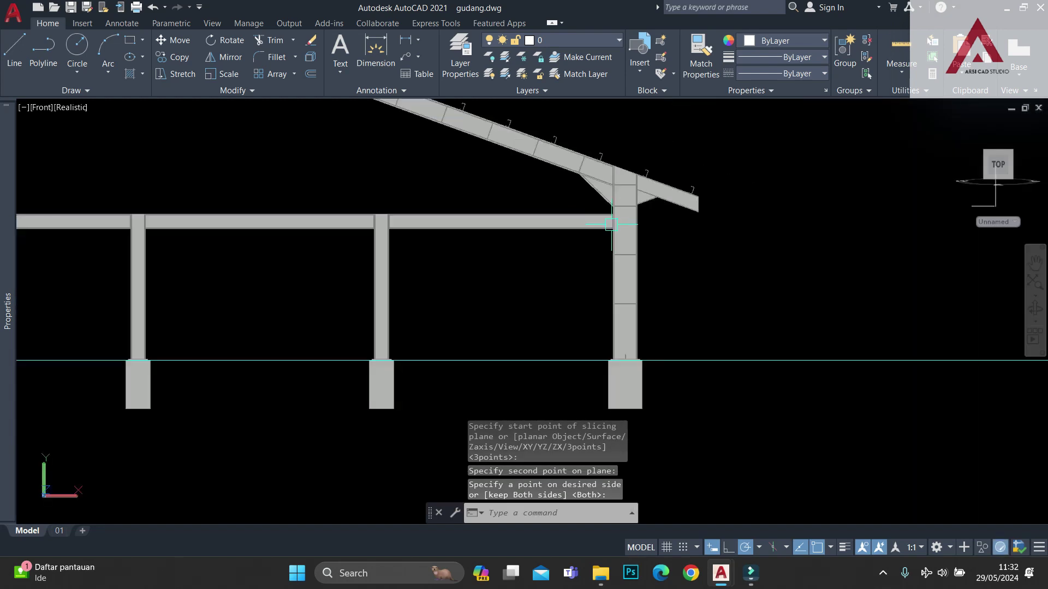
key("Return")
scroll(519, 241, "down", 4)
scroll(559, 230, "up", 4)
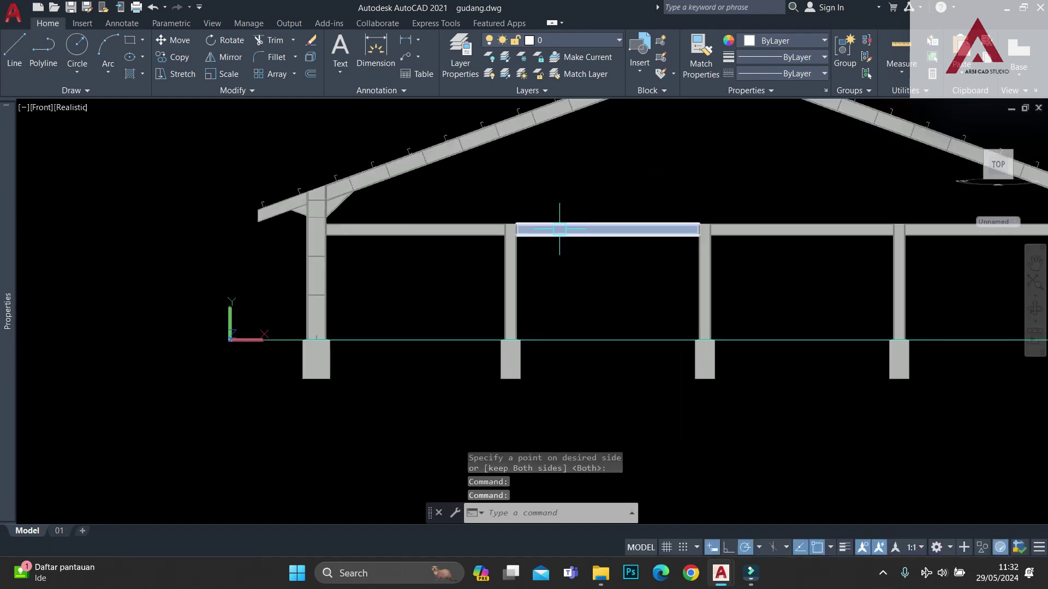
scroll(559, 229, "up", 2)
Select the beam piece between the first two columns and start a copy, then cancel it
left_click(364, 218)
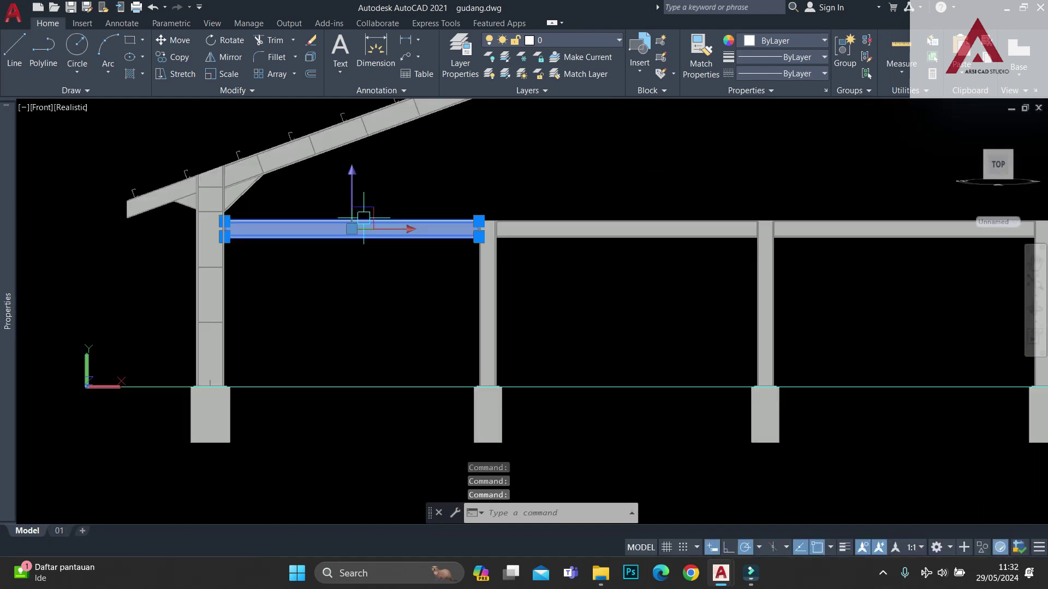
scroll(445, 208, "up", 5)
type("co")
key("Return")
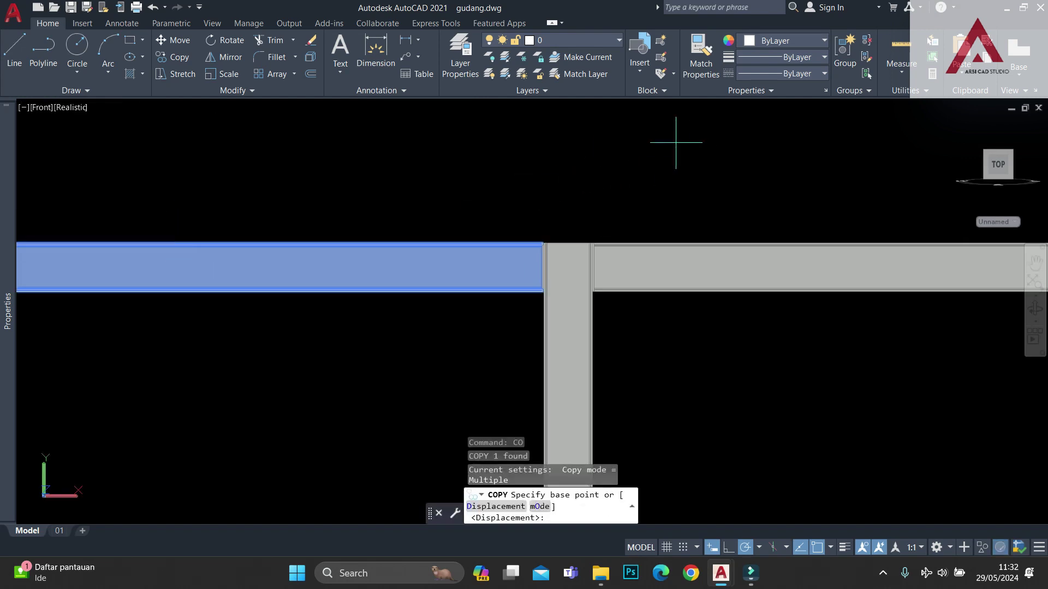
left_click(677, 146)
key("Escape")
Copy the left beam piece 300 units directly below the original
left_click(585, 304)
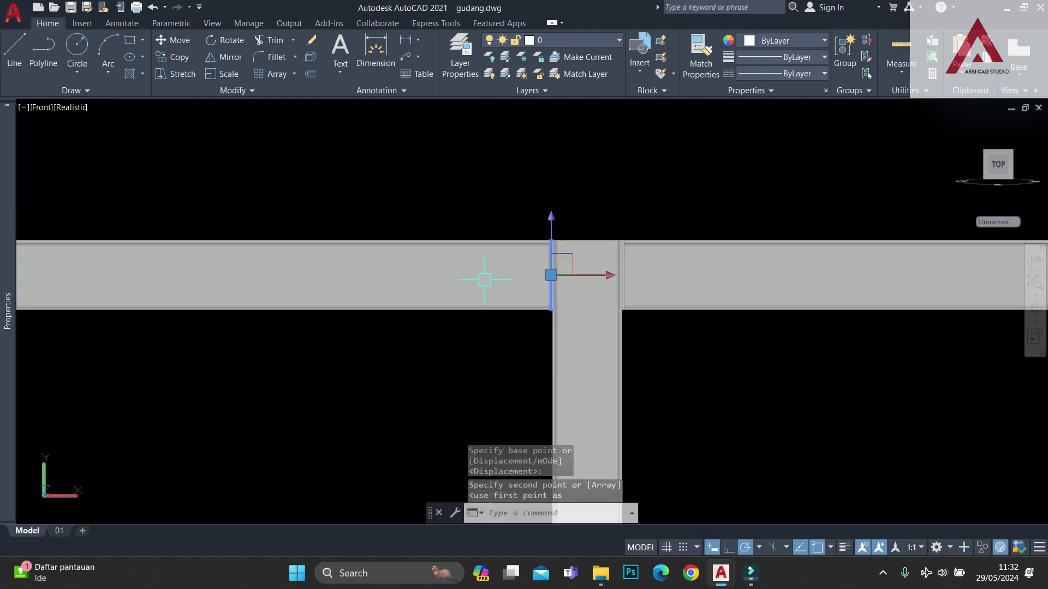
left_click(503, 274)
scroll(541, 259, "up", 2)
scroll(540, 260, "up", 3)
type("co")
key("Return")
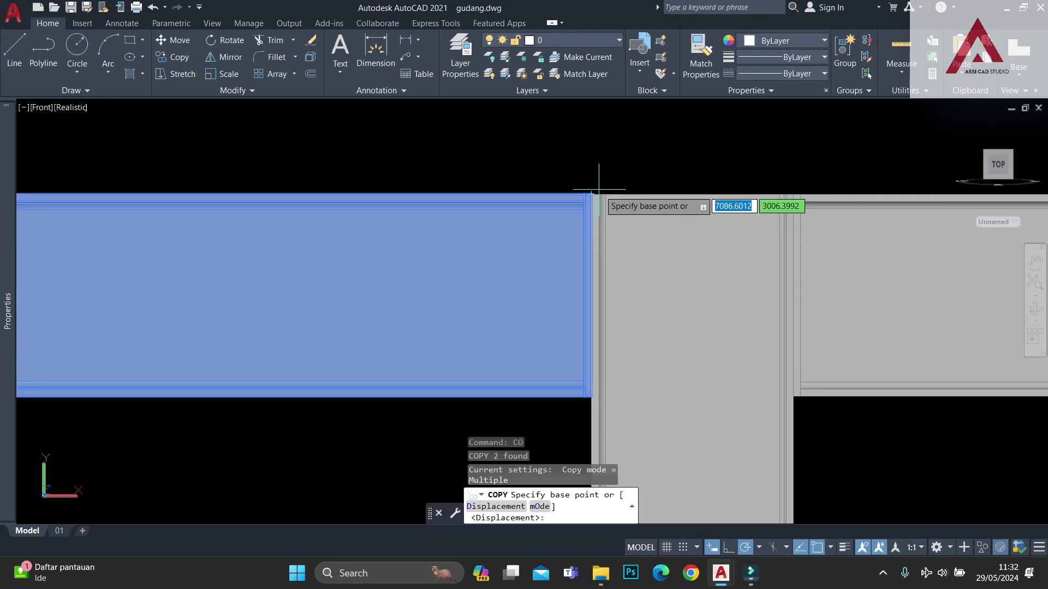
left_click(529, 138)
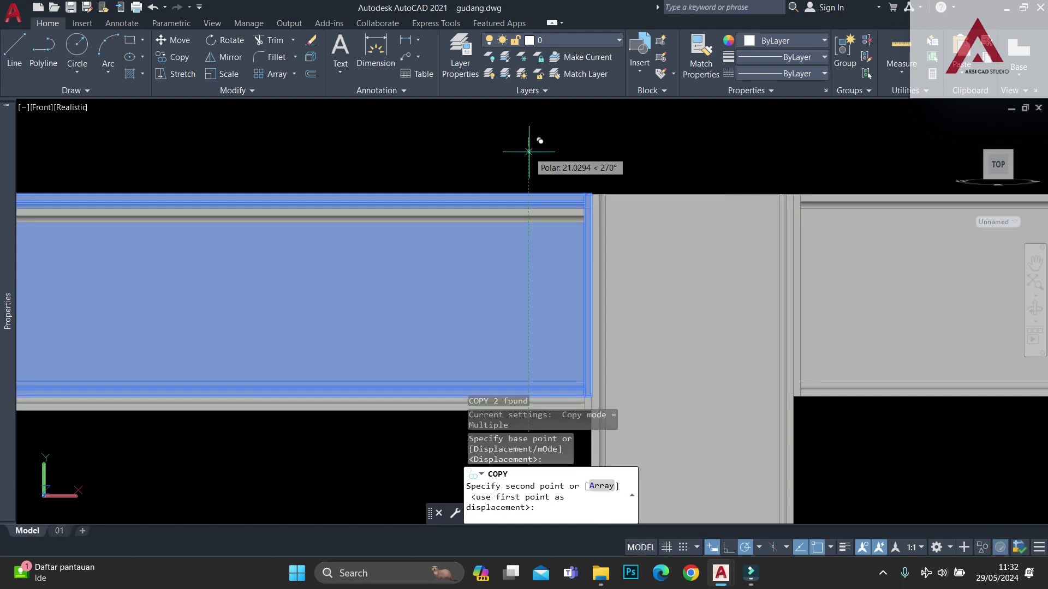
type("300")
key("Return")
scroll(689, 106, "down", 2)
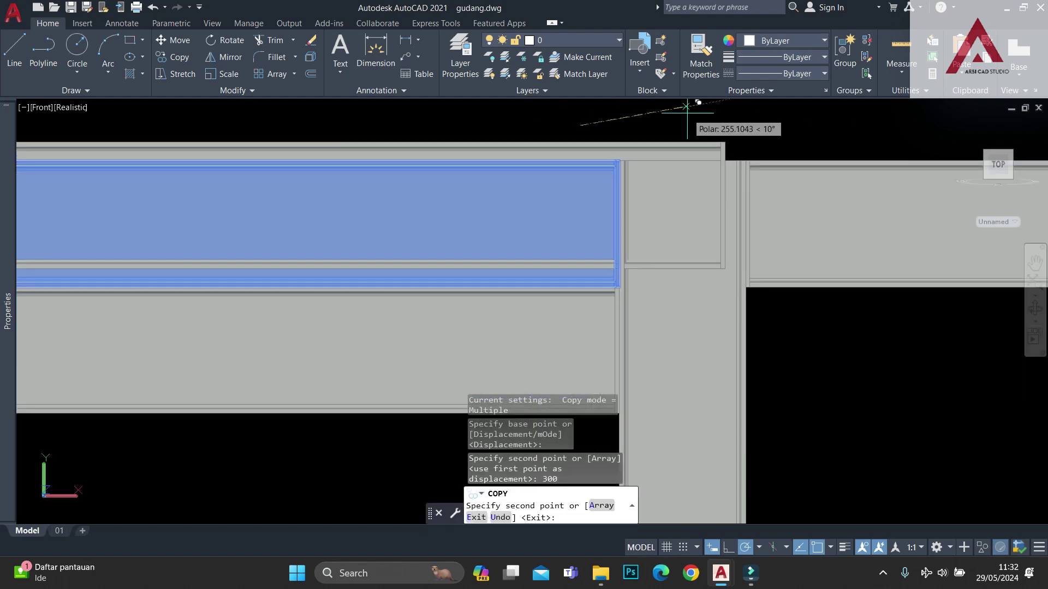
key("Escape")
Select the new beam copy and start a rotation, then cancel it
left_click(615, 341)
scroll(615, 341, "up", 3)
scroll(621, 290, "down", 4)
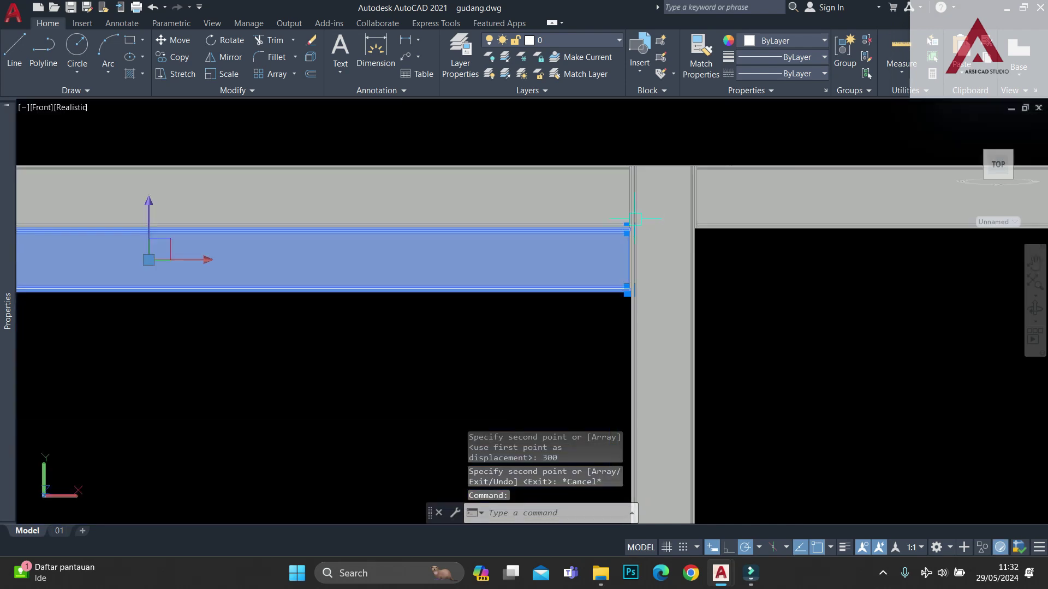
scroll(634, 291, "up", 5)
key("Return")
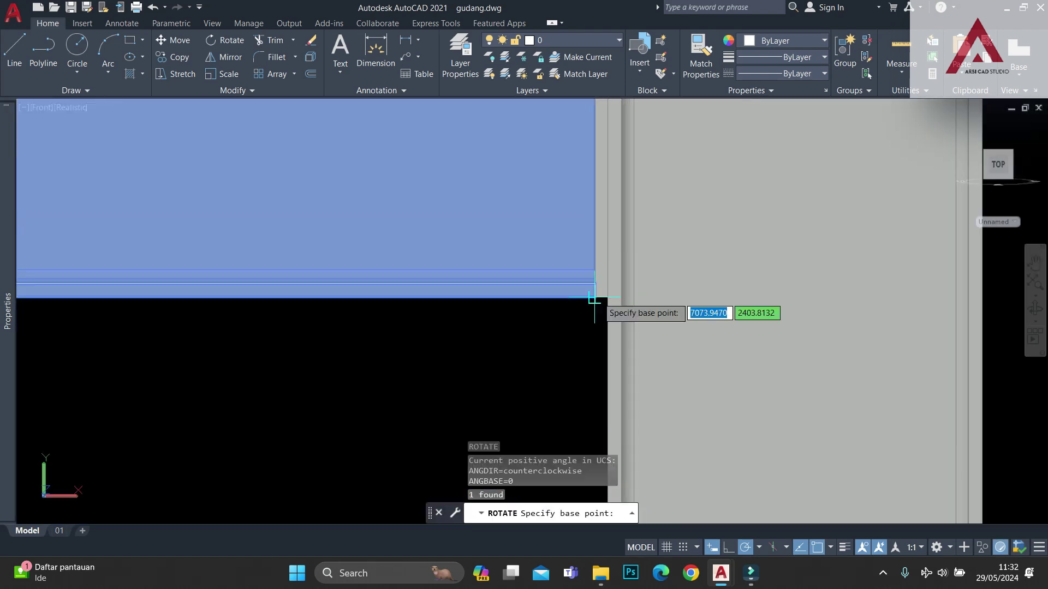
key("Escape")
scroll(587, 251, "down", 2)
Draw a 600-radius circle centred on the beam end using the END snap
scroll(587, 250, "up", 3)
type("c")
key("Return")
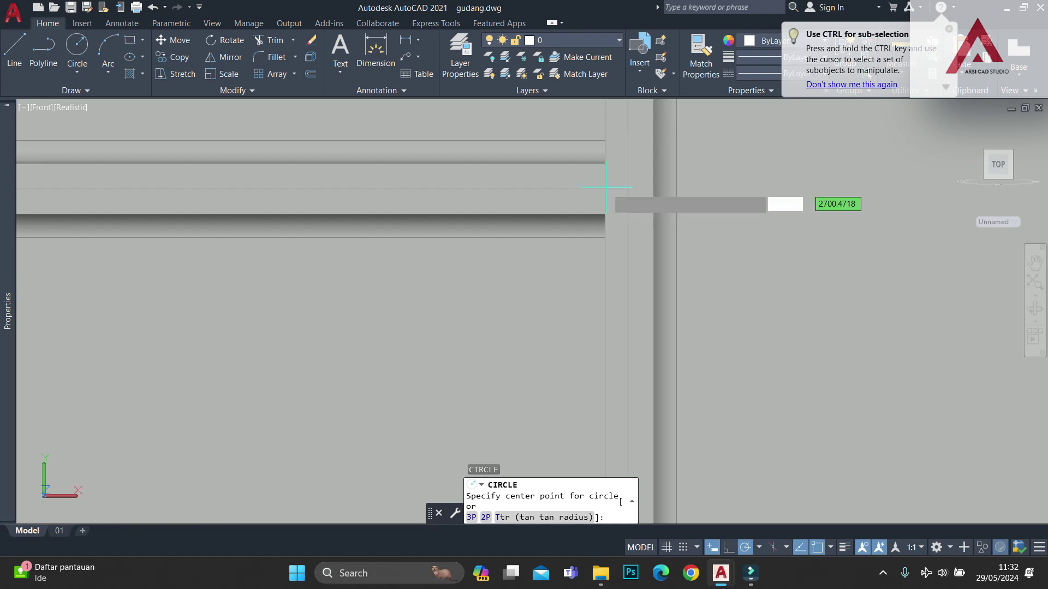
type("END")
key("Return")
left_click(604, 188)
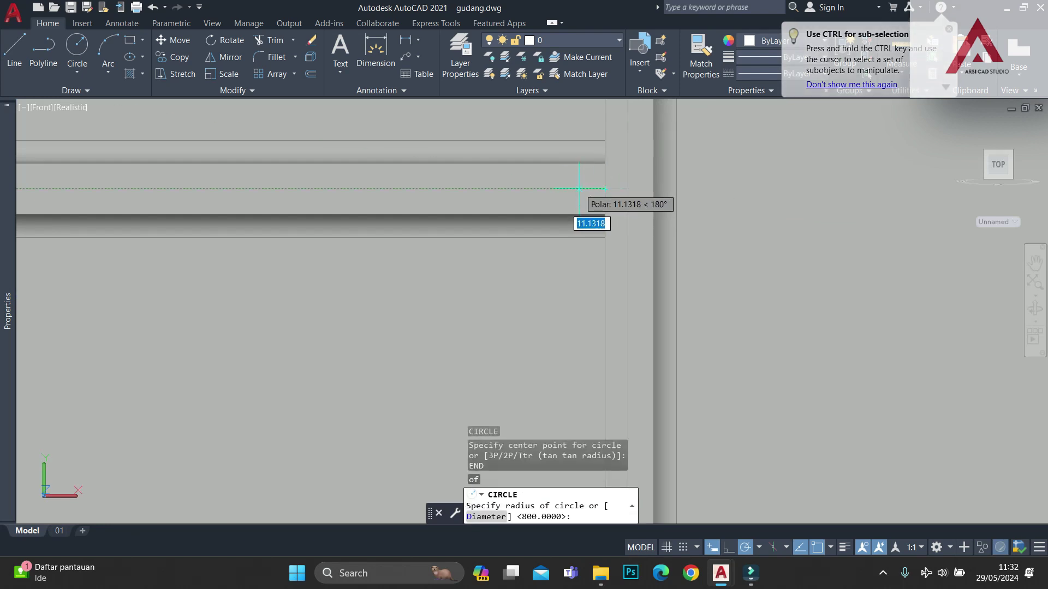
type("600")
key("Return")
scroll(507, 223, "down", 10)
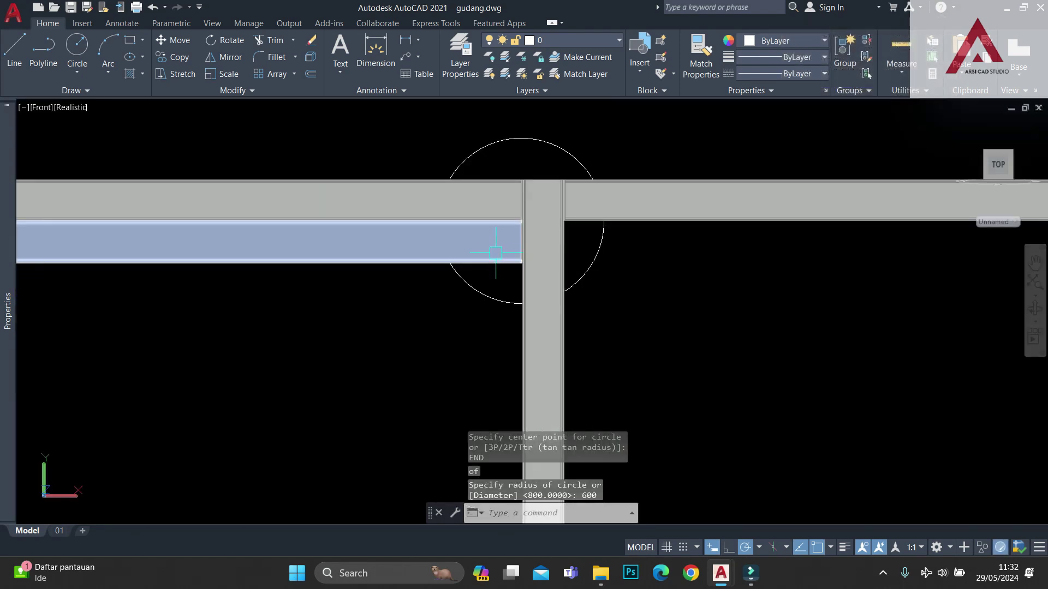
Start rotating the beam copy by reference, pivoting at its corner
left_click(496, 252)
scroll(533, 262, "up", 3)
type("ro")
scroll(577, 352, "up", 3)
key("Return")
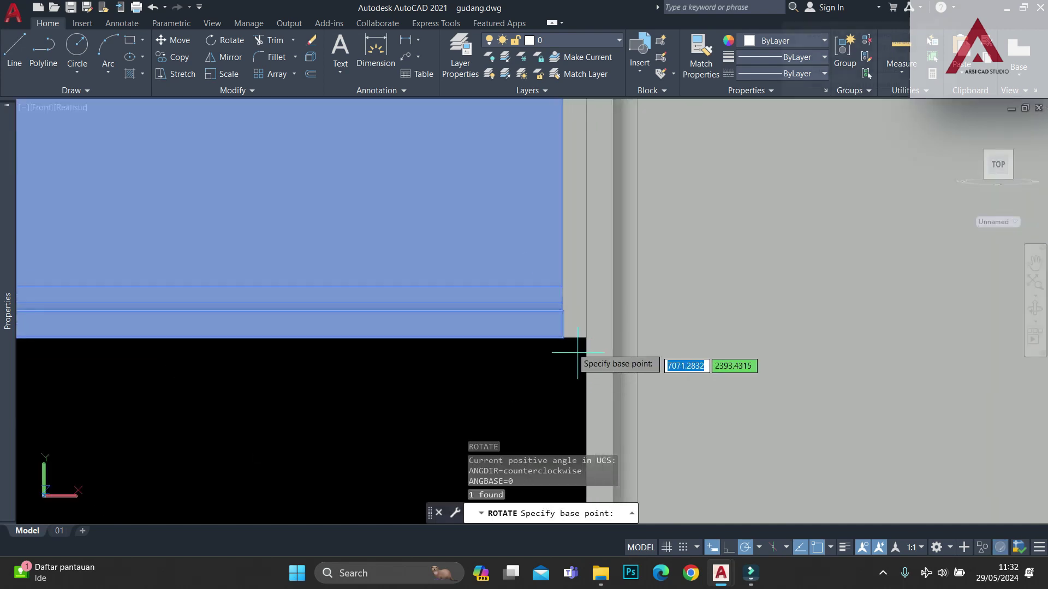
left_click(562, 341)
type("r")
key("Return")
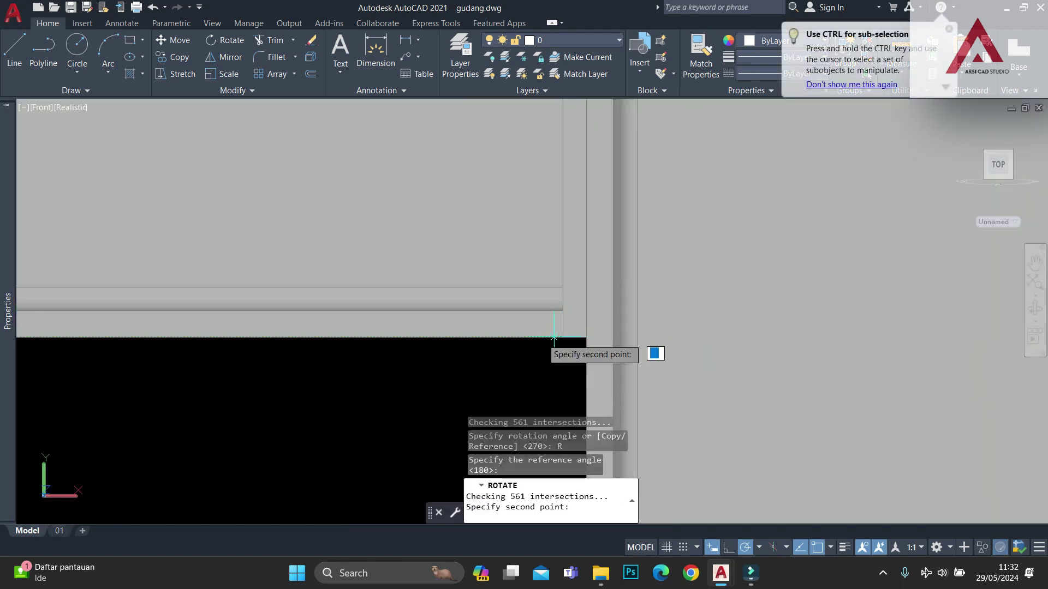
Align the beam copy to the sloped edge, then undo that rotation
left_click(521, 336)
mouse_move(519, 327)
middle_mouse_down("shift")
mouse_move(339, 262)
mouse_move(718, 311)
mouse_move(497, 153)
middle_mouse_up("shift")
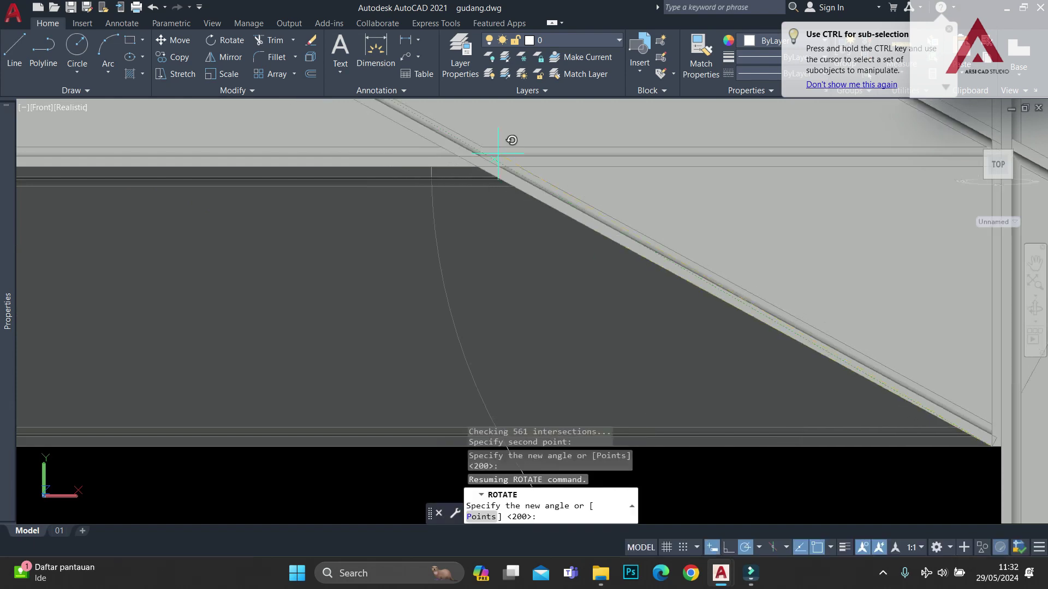
scroll(428, 200, "up", 2)
scroll(460, 196, "up", 2)
scroll(523, 240, "up", 2)
scroll(510, 272, "up", 1)
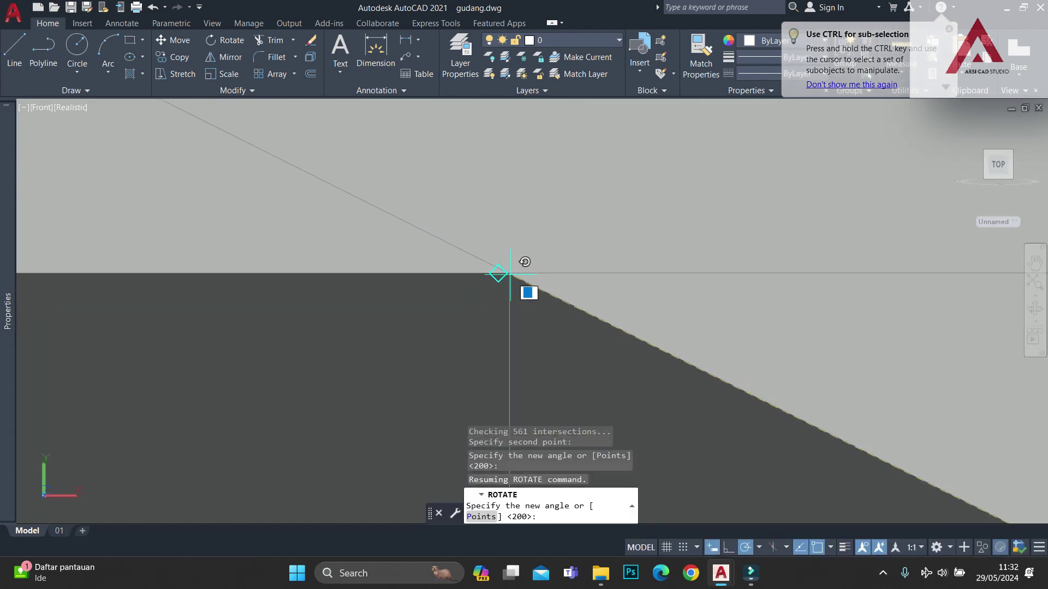
left_click(498, 271)
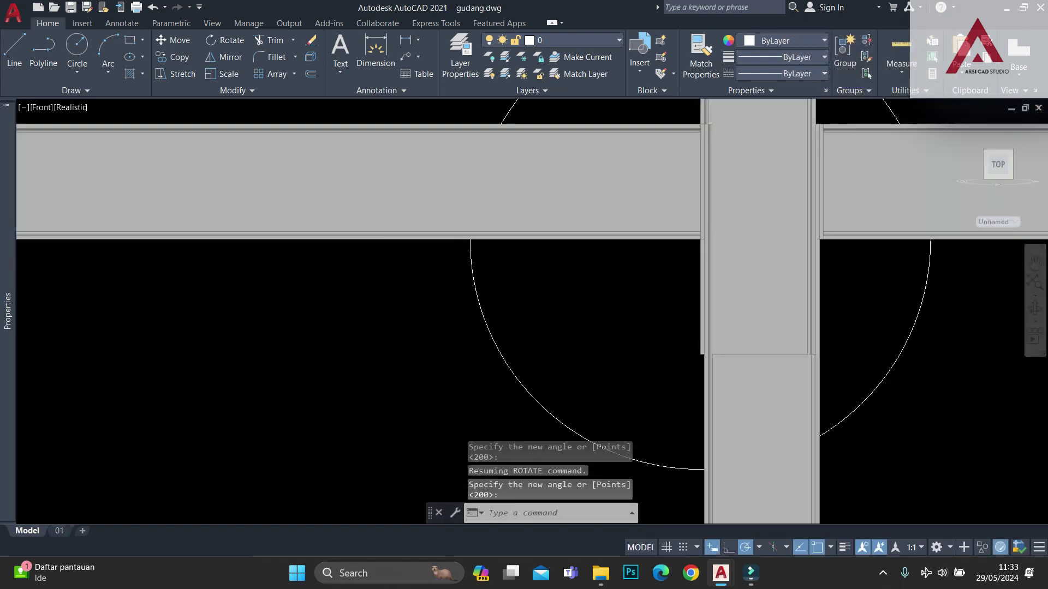
key("ctrl+z")
key("ctrl+z")
key("ctrl+z")
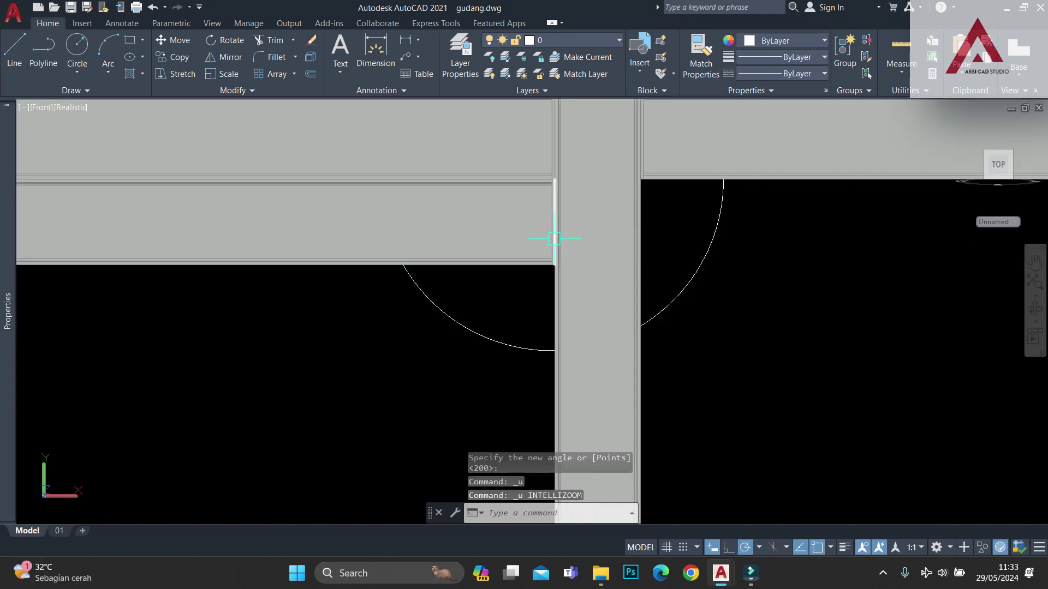
Rotate the beam piece again by reference, pivoting at its bottom corner
left_click(519, 330)
type("RO")
key("Return")
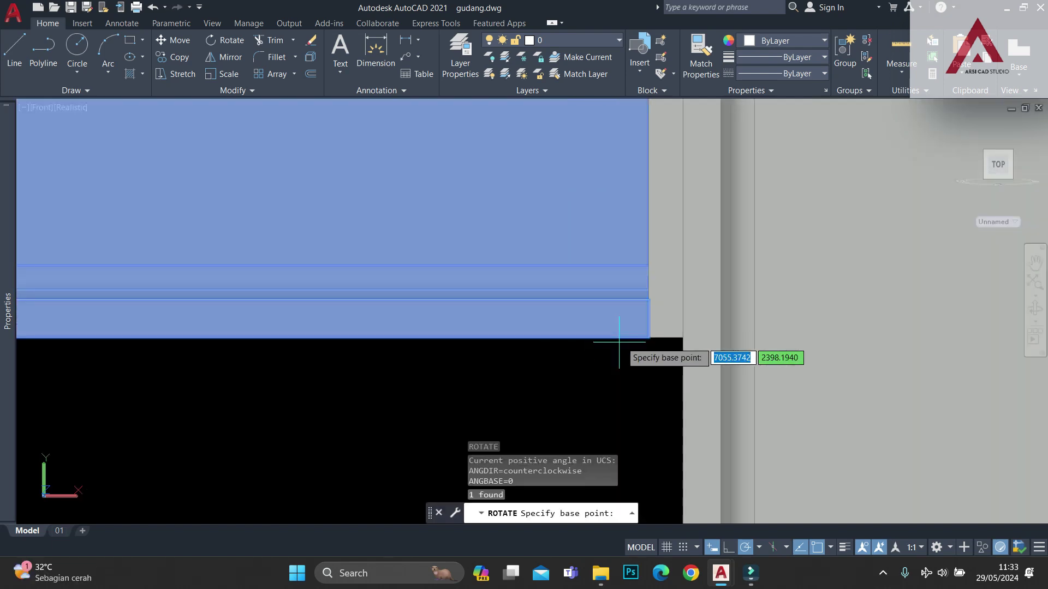
left_click(649, 339)
type("R")
key("Return")
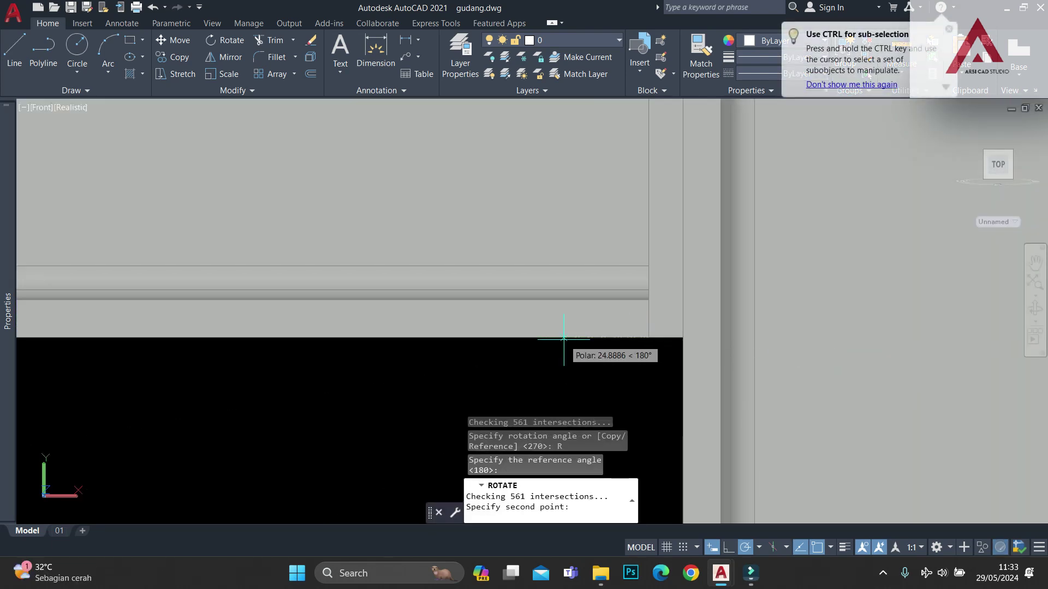
left_click(564, 339)
scroll(409, 273, "down", 3)
scroll(400, 236, "up", 5)
Snap the new angle with NEA so the beam aligns with the sloping rafter
type("NEA")
key("Return")
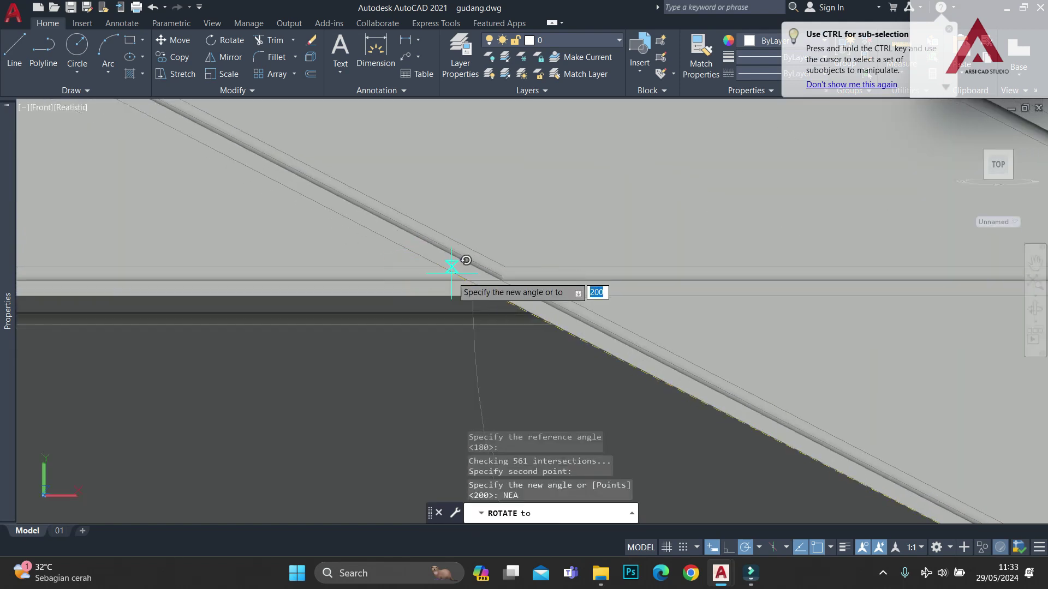
scroll(451, 267, "up", 2)
scroll(436, 265, "up", 2)
scroll(423, 264, "up", 2)
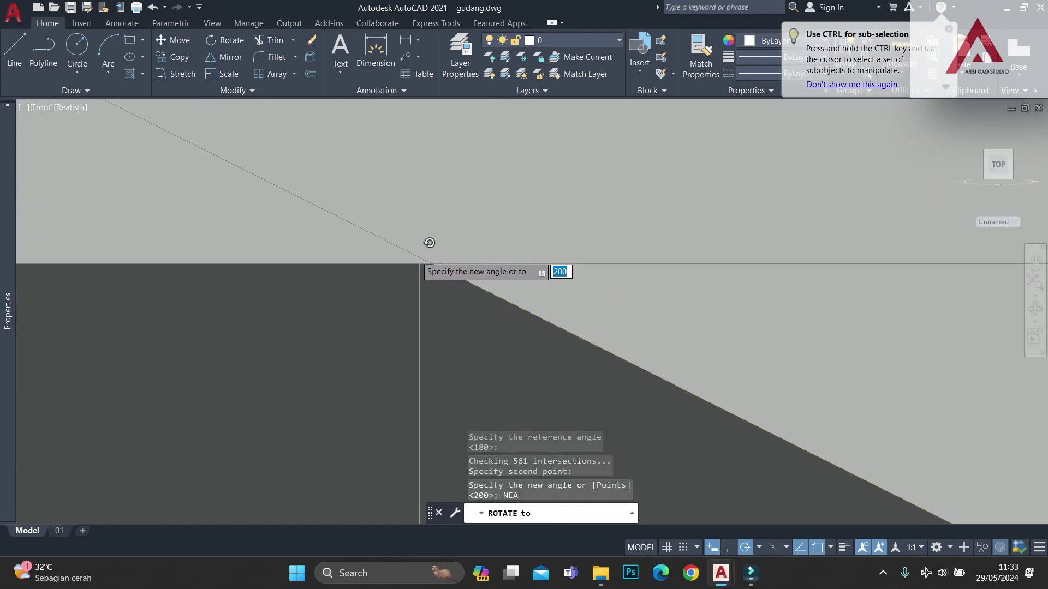
middle_click_drag(413, 258, 421, 268)
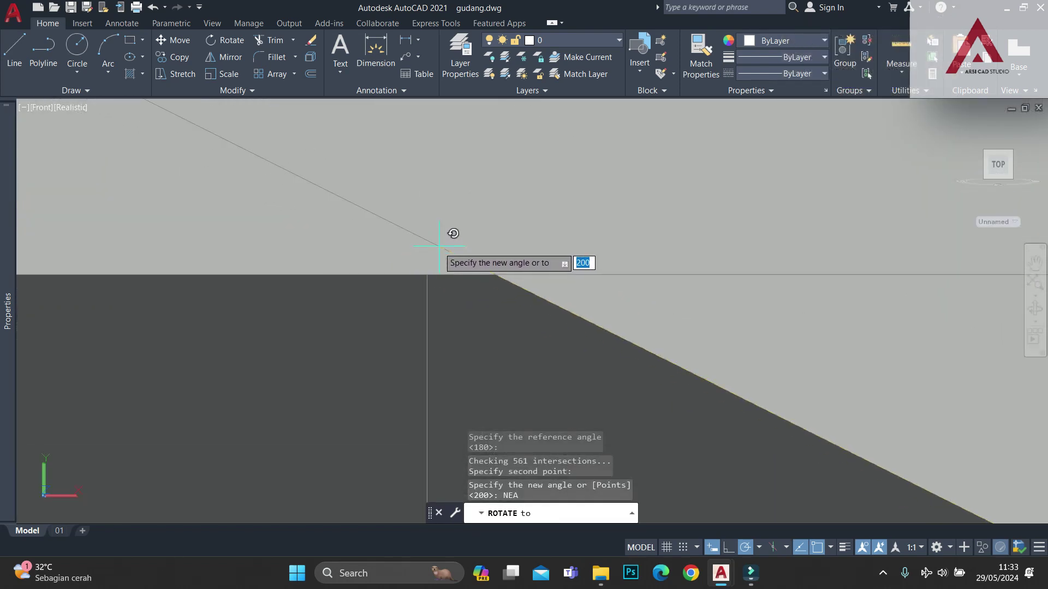
left_click(425, 274)
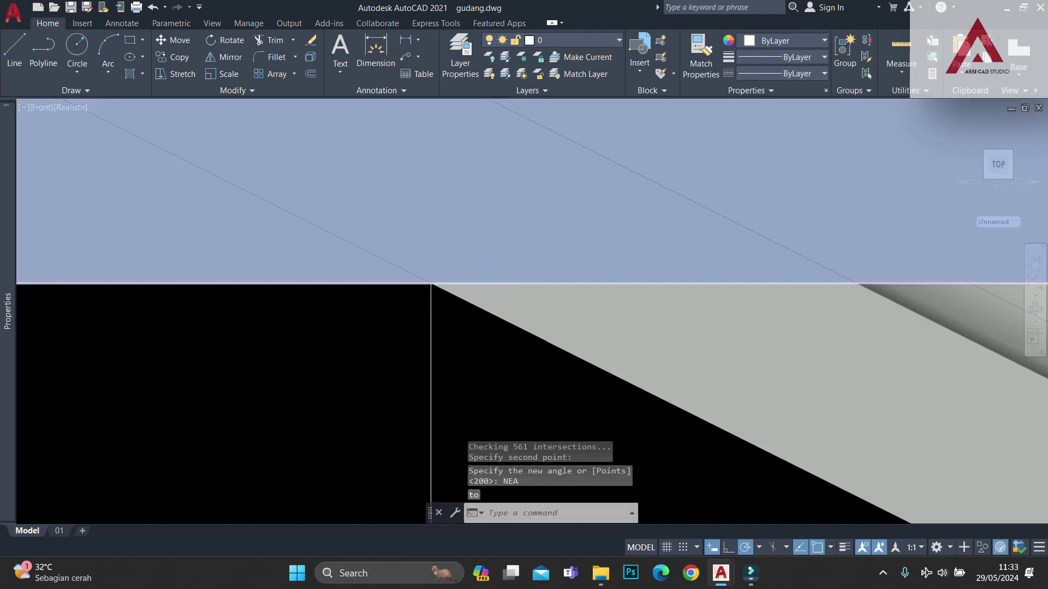
Start a SLICE on the diagonal member and select it
type("slice")
key("Return")
left_click(480, 300)
Slice the diagonal brace along a plane at the beam underside
key("Return")
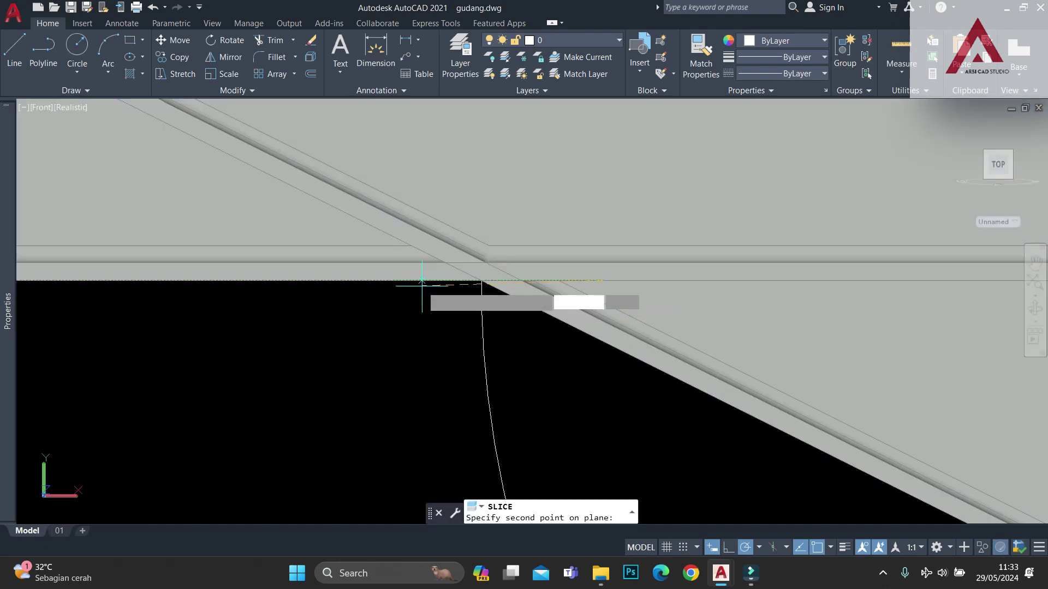
left_click(395, 349)
scroll(546, 292, "down", 3)
scroll(625, 376, "up", 3)
type("S")
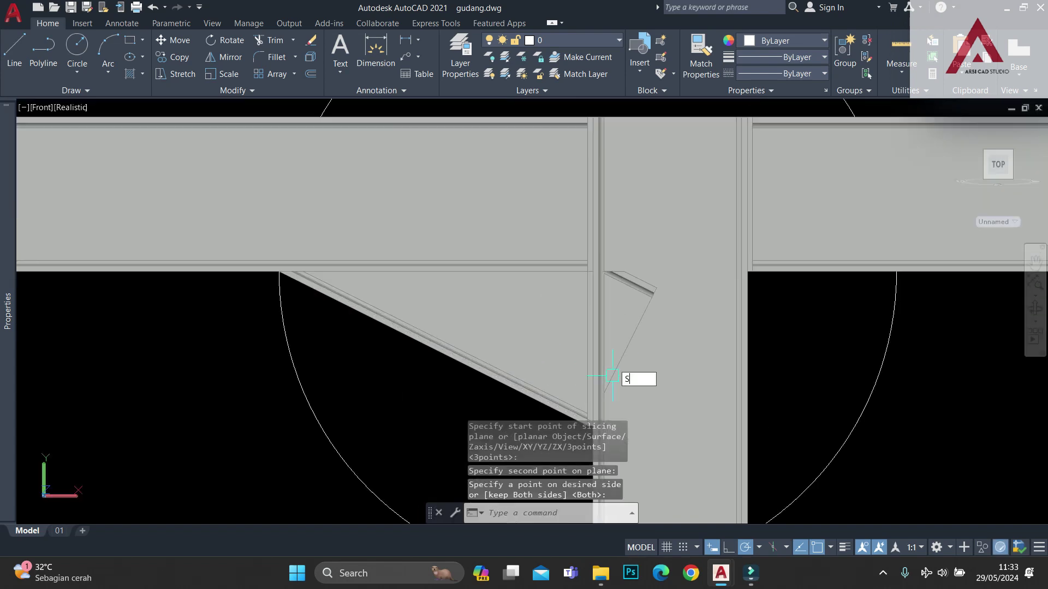
Slice the diagonal member again from its tip, then undo that cut
key("Return")
key("Return")
left_click(548, 396)
scroll(588, 435, "up", 3)
key("Return")
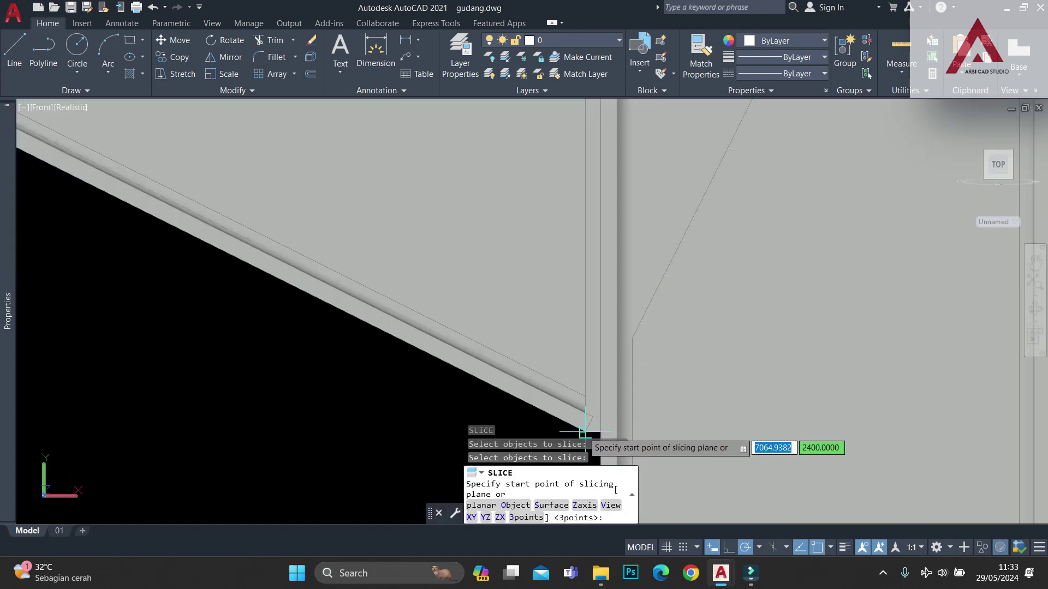
left_click(585, 432)
left_click(585, 360)
left_click(631, 316)
scroll(671, 276, "down", 3)
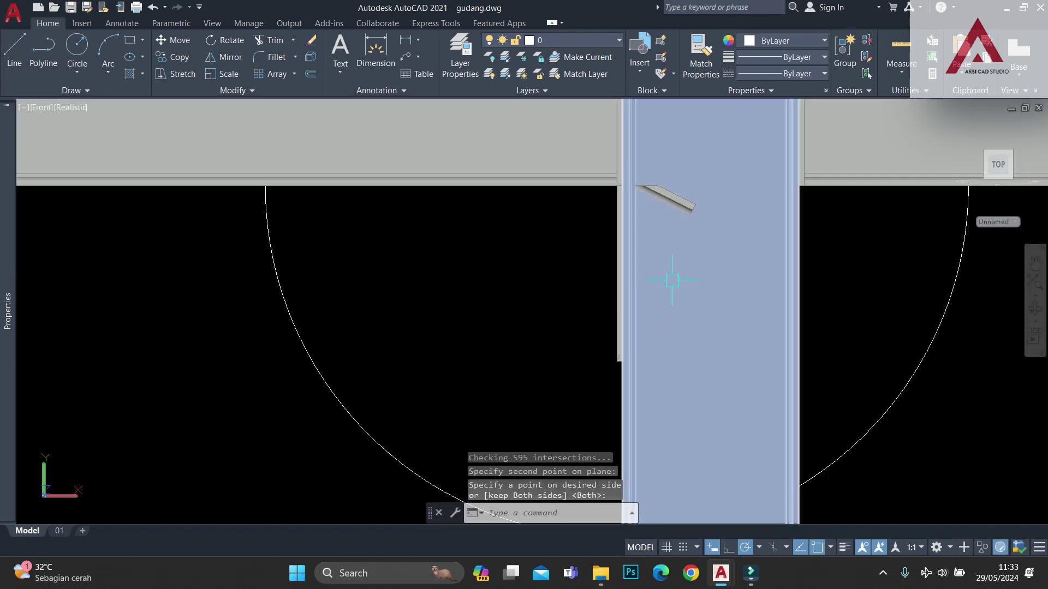
key("ctrl+z")
scroll(663, 197, "down", 3)
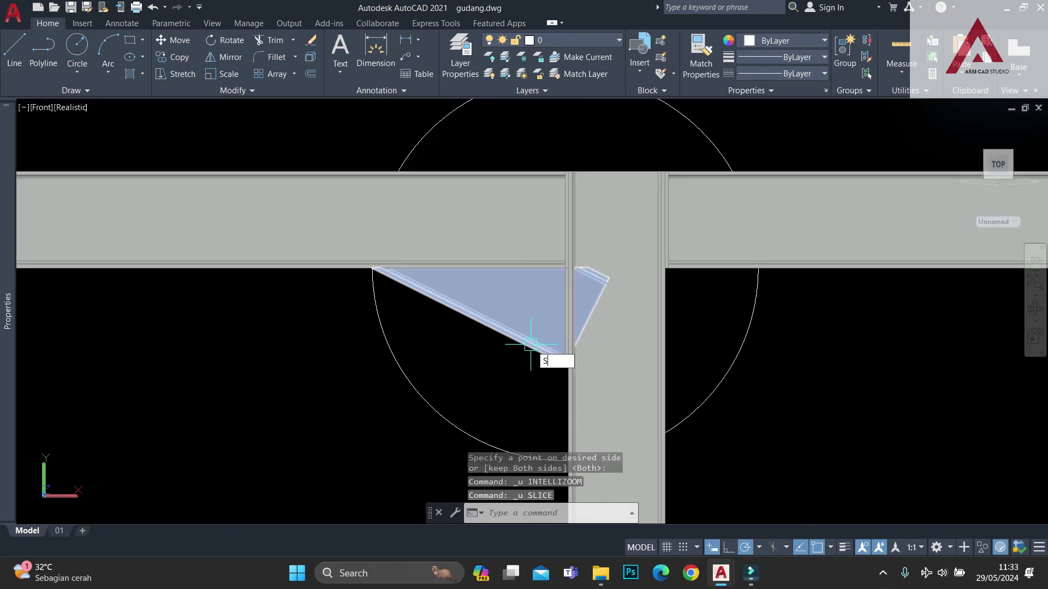
Re-slice the diagonal member along the column face, keeping the triangular bracket side
type("sl")
key("Return")
left_click(565, 367)
scroll(565, 367, "up", 3)
key("Return")
left_click(569, 388)
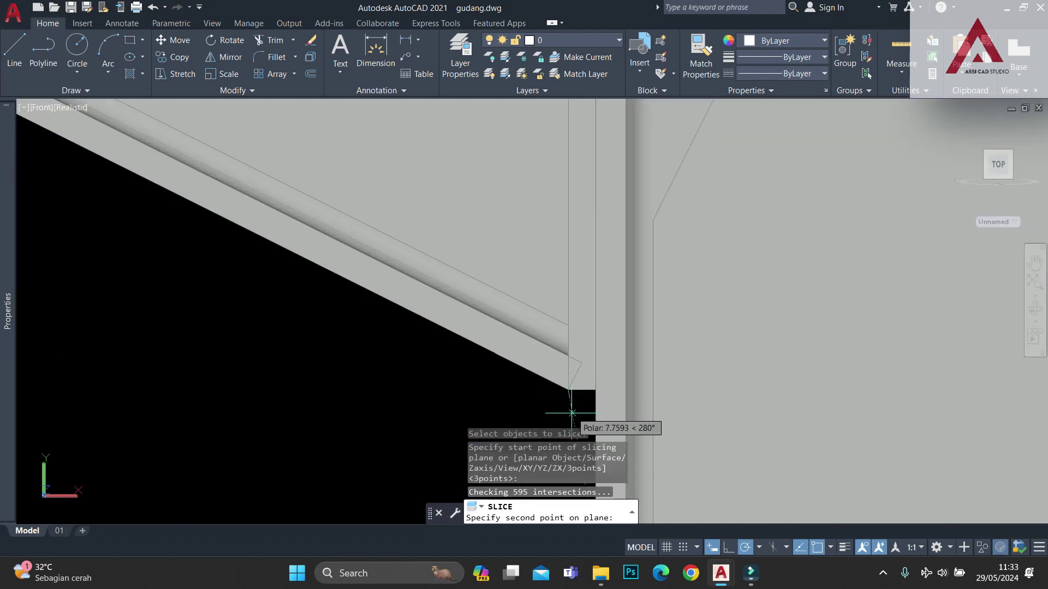
left_click(568, 413)
left_click(532, 273)
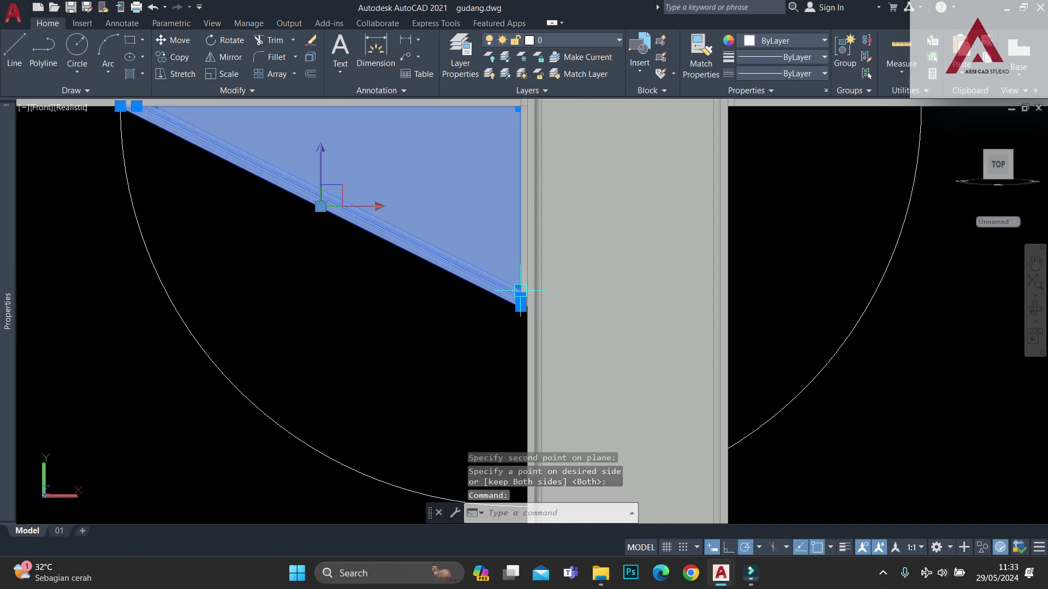
scroll(532, 273, "down", 3)
scroll(540, 283, "down", 2)
Mirror the triangular bracket about the column centre, keeping the original, and erase the guide circle
type("mi")
key("Return")
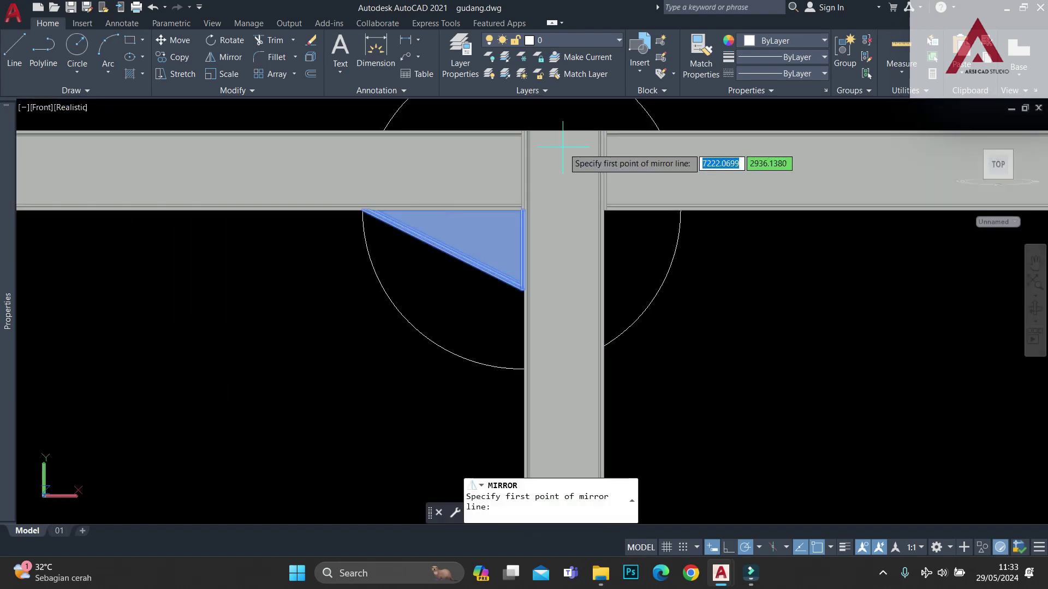
left_click(564, 111)
key("Return")
scroll(437, 305, "down", 4)
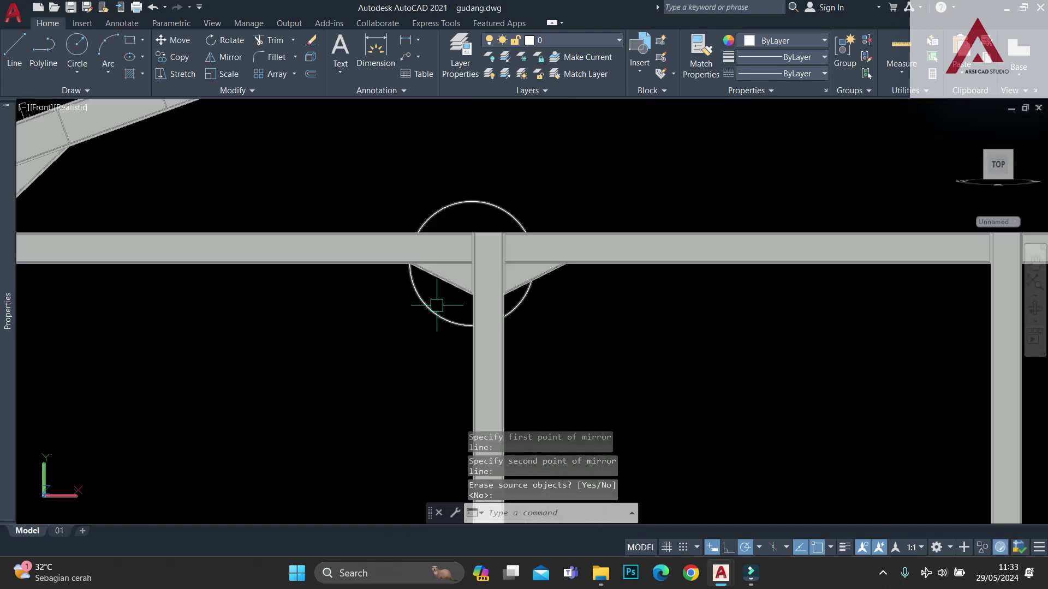
type("E")
key("Return")
scroll(463, 305, "up", 5)
scroll(574, 217, "up", 3)
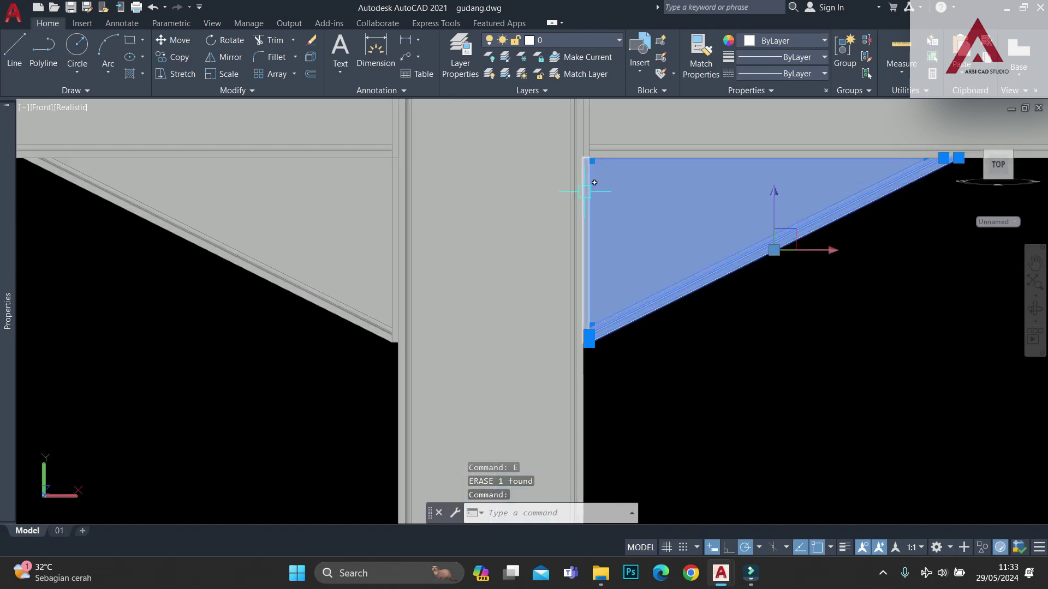
Copy both brackets from the column as a row of three at 5000 spacing
left_click(367, 228)
scroll(374, 227, "up", 3)
scroll(374, 218, "down", 3)
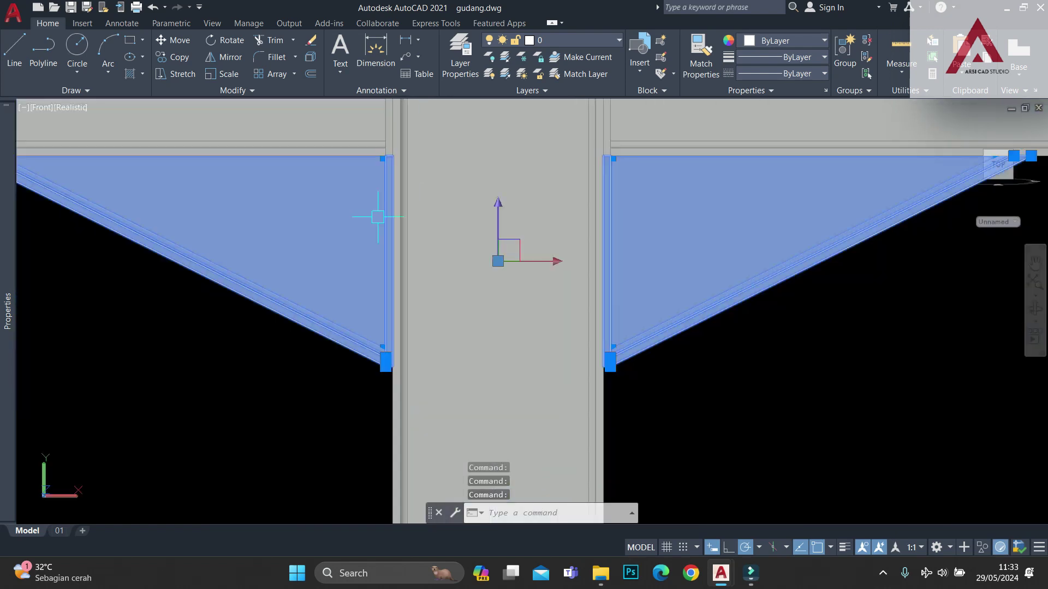
scroll(382, 215, "down", 5)
type("c")
scroll(415, 205, "down", 5)
key("Return")
left_click(519, 348)
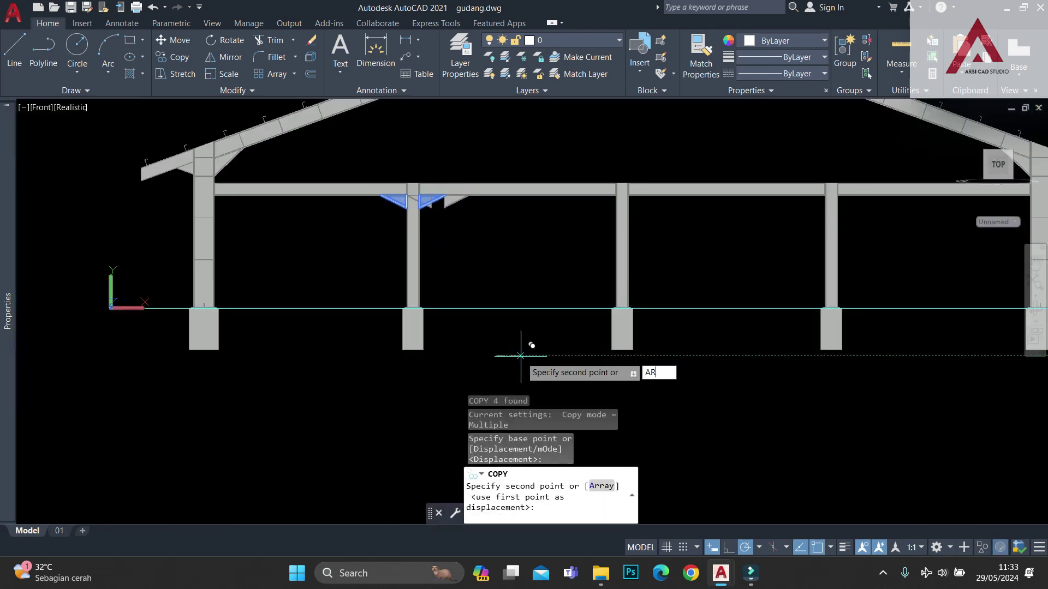
type("ar")
key("Return")
type("3")
key("Return")
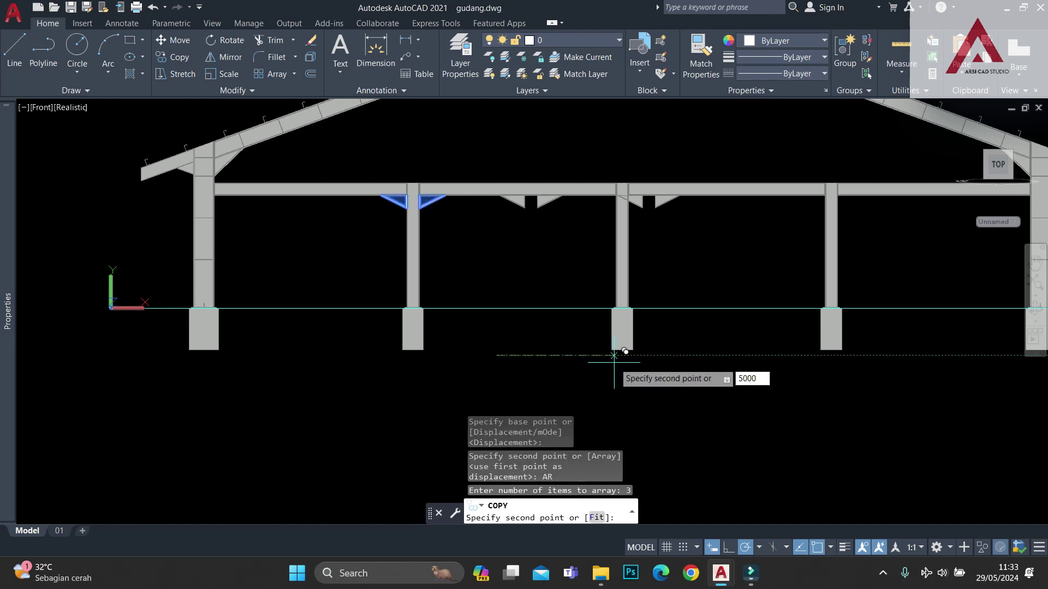
key("Return")
key("Escape")
scroll(431, 202, "up", 5)
scroll(444, 223, "up", 3)
scroll(444, 222, "up", 3)
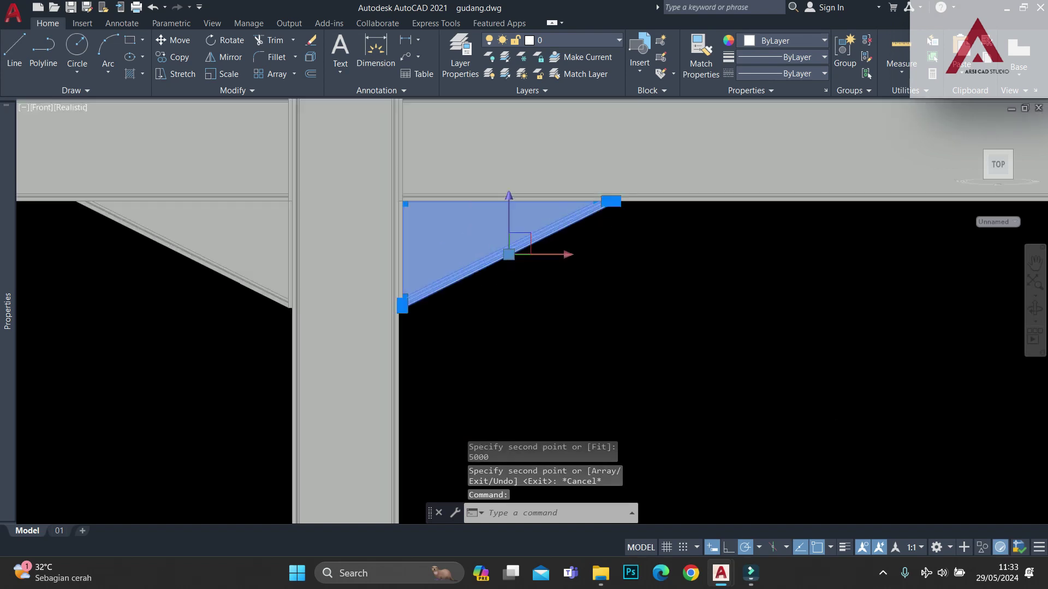
scroll(409, 215, "up", 5)
scroll(437, 250, "down", 6)
type("C")
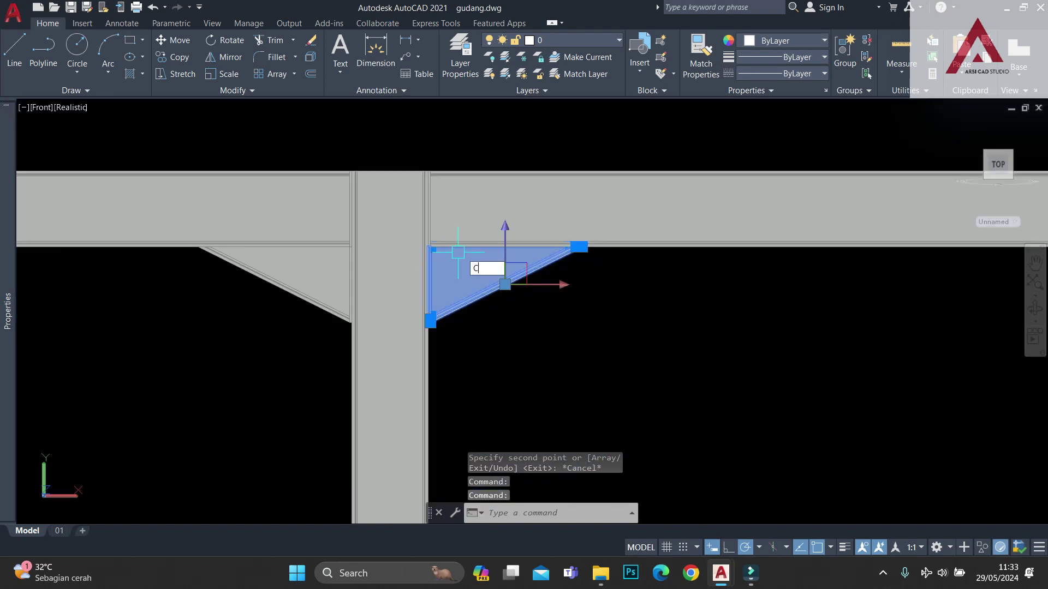
Copy the brace from its corner to the left column joint, 4900 to the left
type("O")
key("Return")
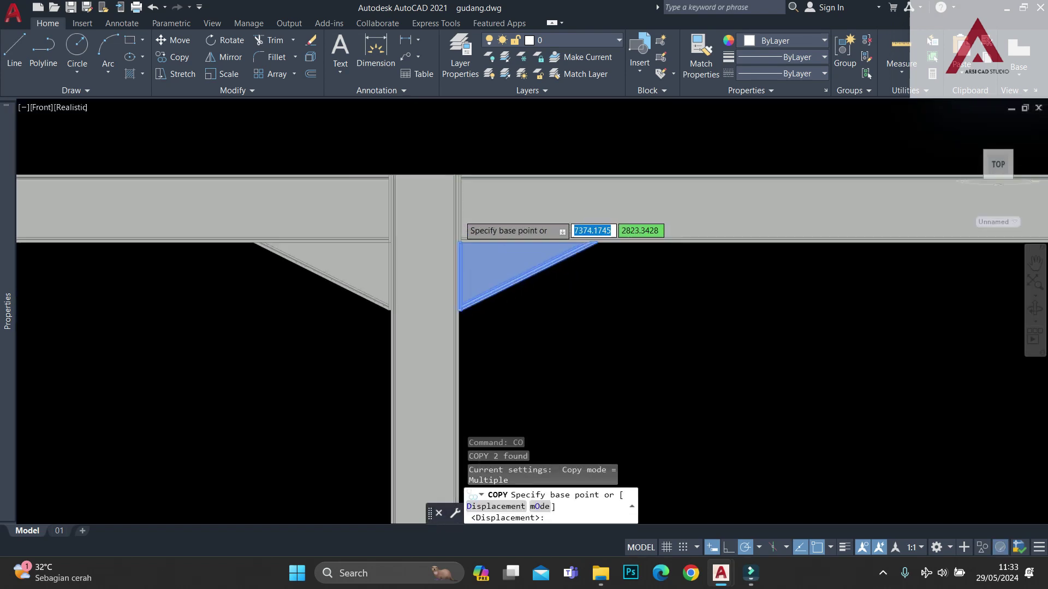
scroll(458, 215, "up", 3)
scroll(455, 256, "up", 3)
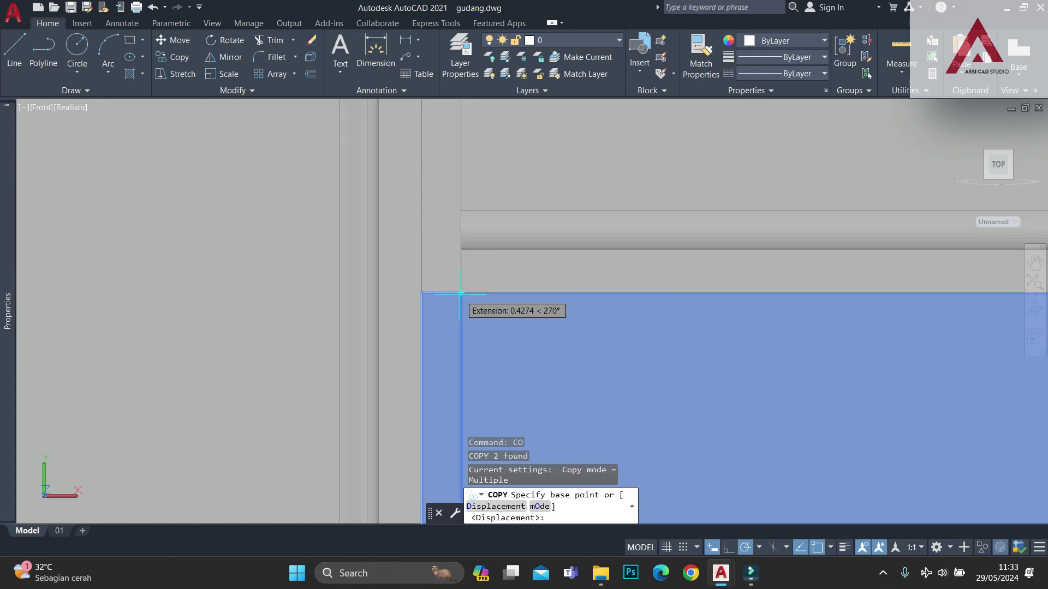
left_click(462, 294)
scroll(454, 292, "down", 2)
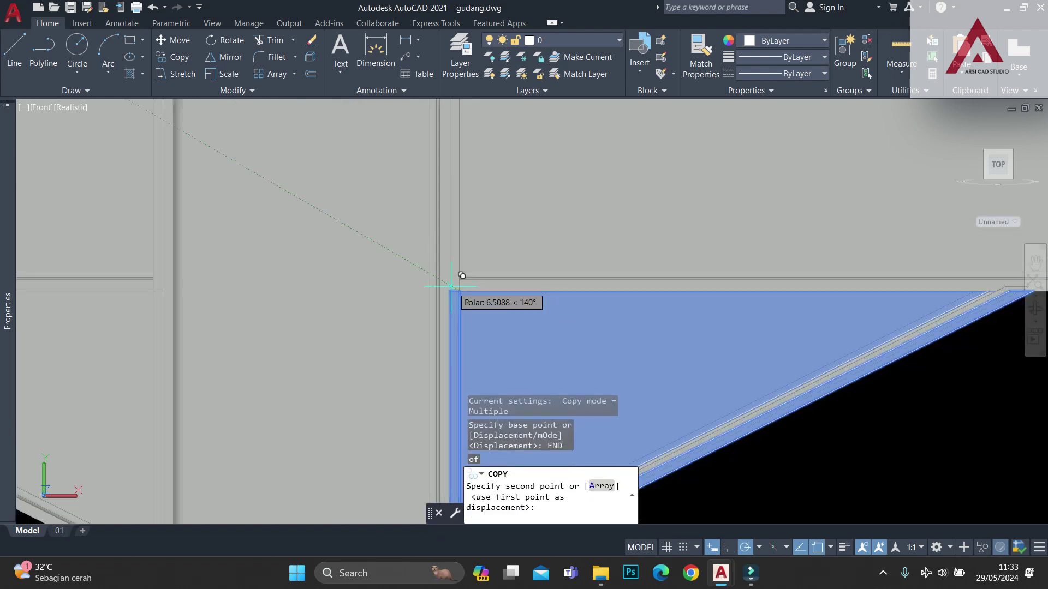
scroll(454, 293, "down", 2)
middle_click_drag(197, 285, 781, 258)
scroll(781, 259, "down", 3)
scroll(556, 271, "down", 1)
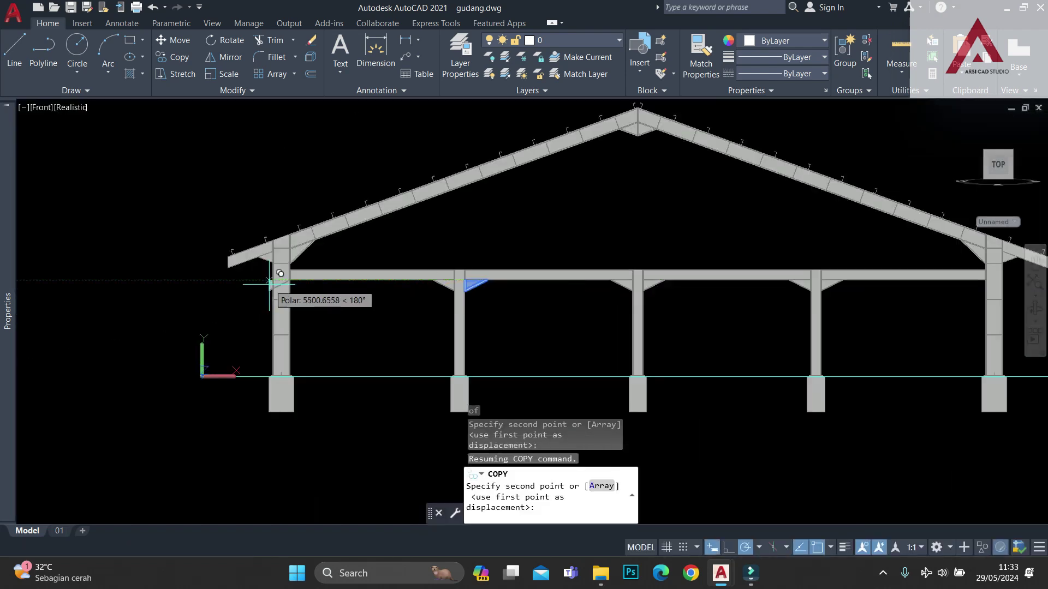
scroll(276, 293, "up", 3)
scroll(319, 296, "up", 3)
scroll(319, 296, "up", 2)
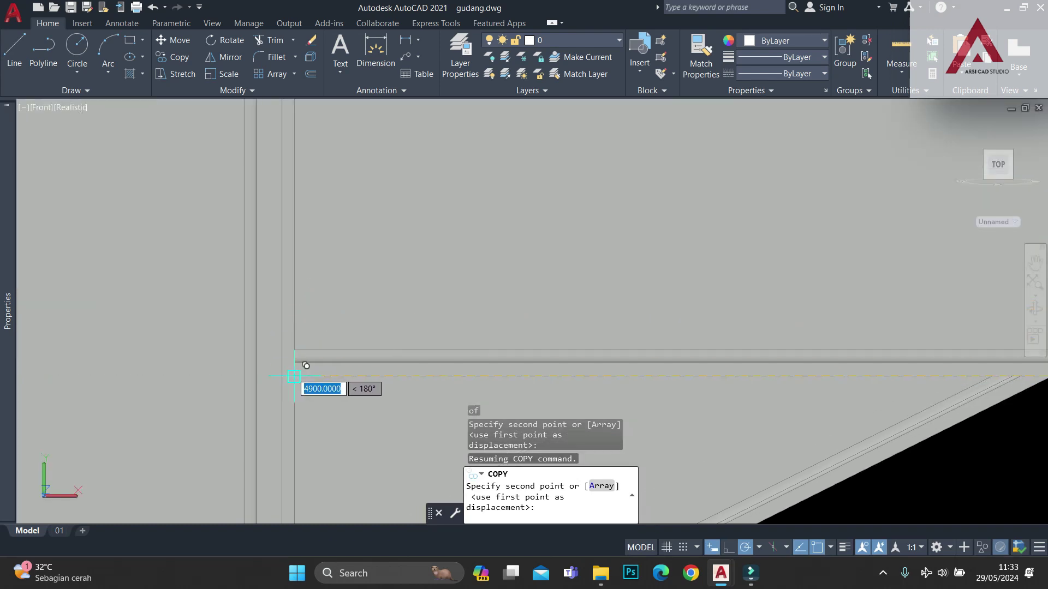
left_click(294, 376)
scroll(185, 251, "down", 2)
key("Escape")
scroll(185, 251, "down", 2)
scroll(670, 225, "down", 2)
Copy the knee brace to the column corner endpoint at the right end of the frame
middle_click_drag(670, 225, 416, 265)
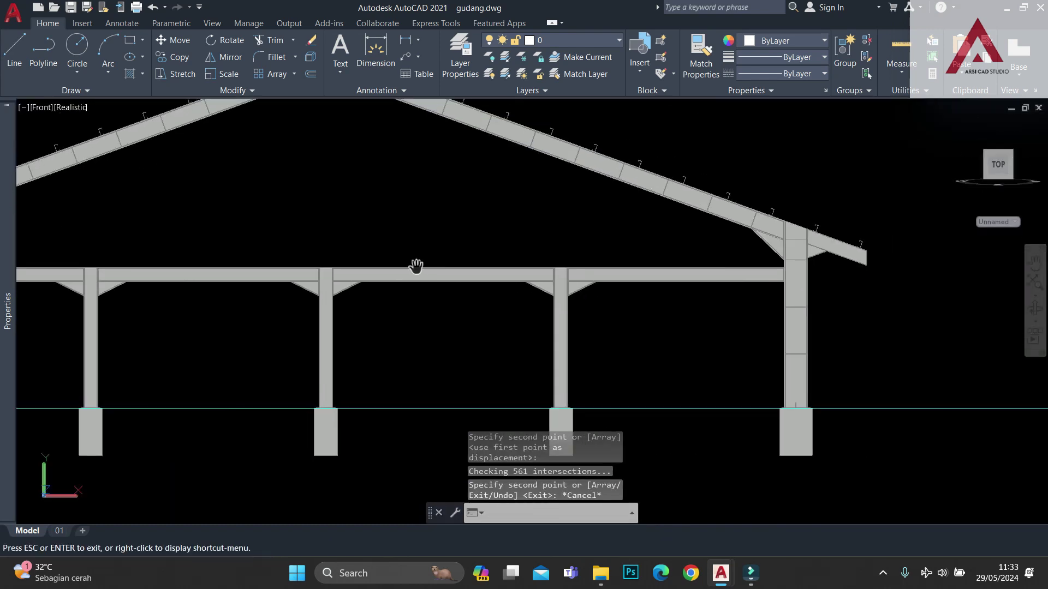
scroll(584, 287, "up", 4)
scroll(483, 268, "up", 4)
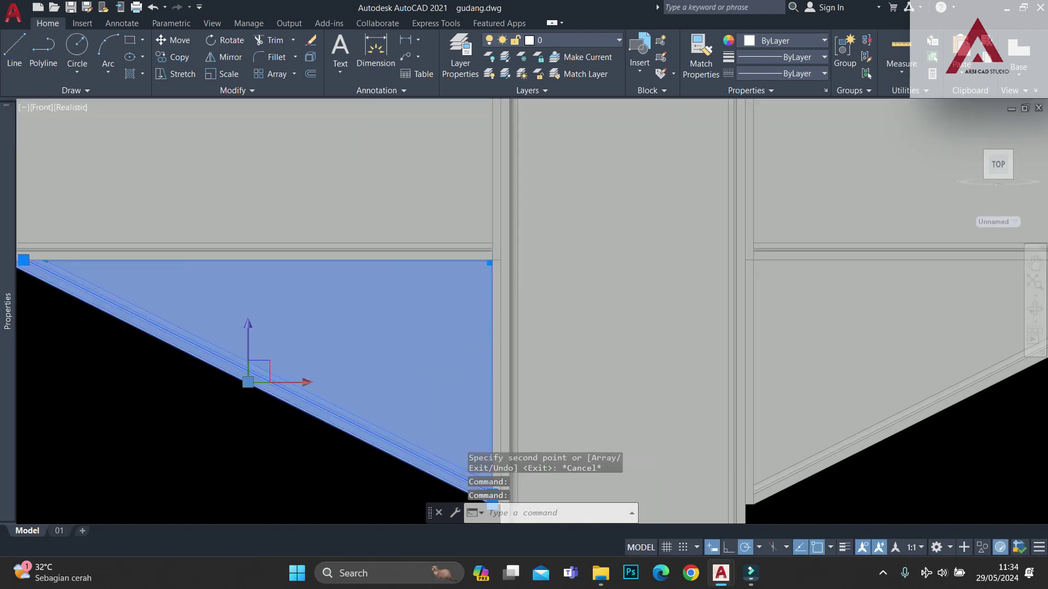
scroll(488, 264, "up", 2)
type("co")
key("Return")
left_click(516, 261)
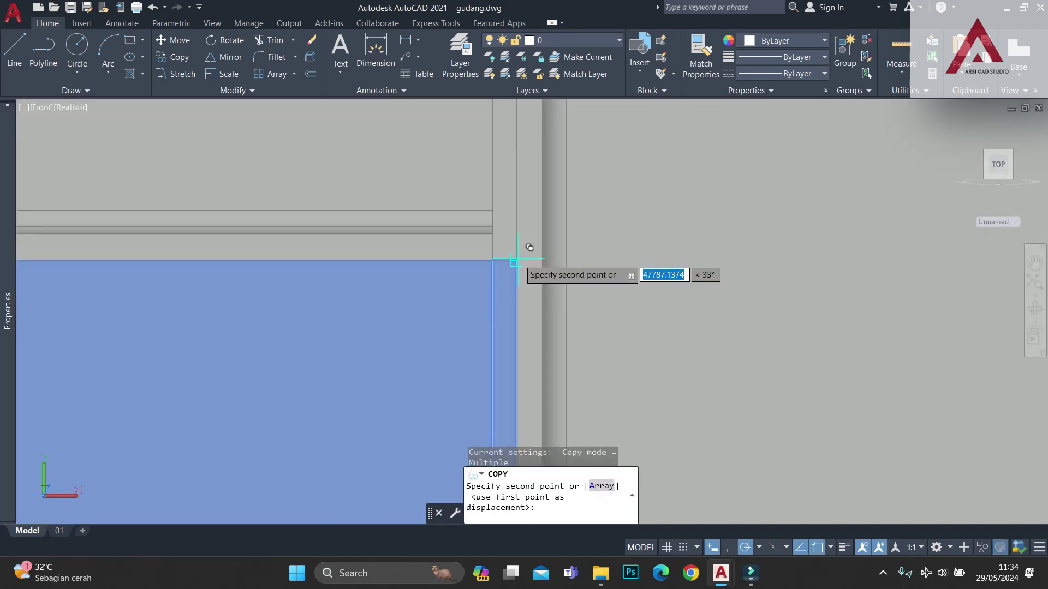
scroll(518, 265, "down", 3)
scroll(520, 273, "down", 2)
scroll(676, 295, "up", 2)
scroll(409, 256, "up", 3)
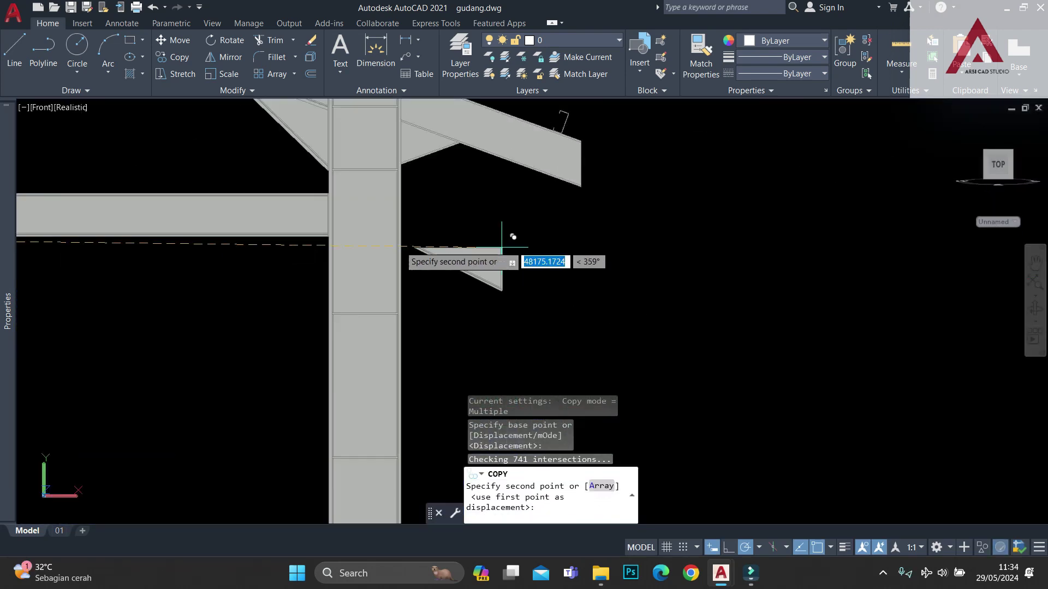
scroll(360, 243, "up", 3)
scroll(376, 213, "up", 2)
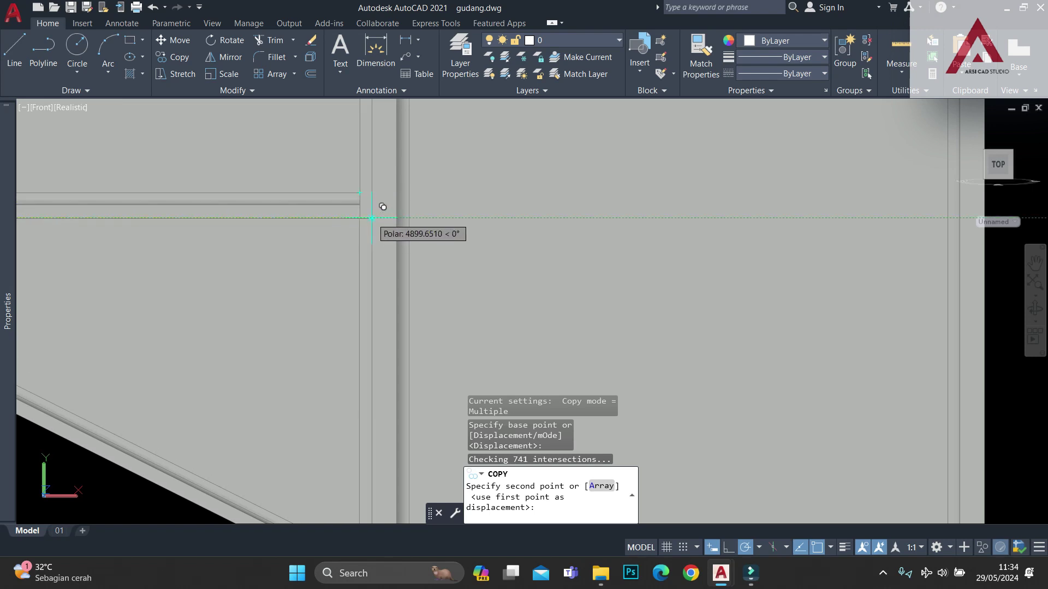
type("End")
key("Return")
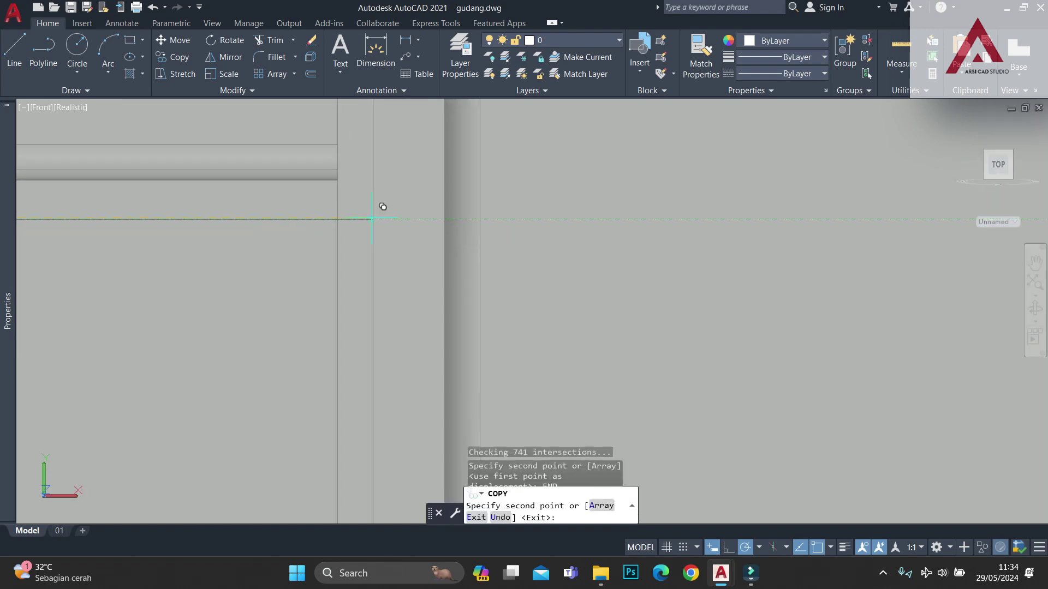
scroll(612, 238, "down", 2)
scroll(611, 238, "down", 2)
key("Escape")
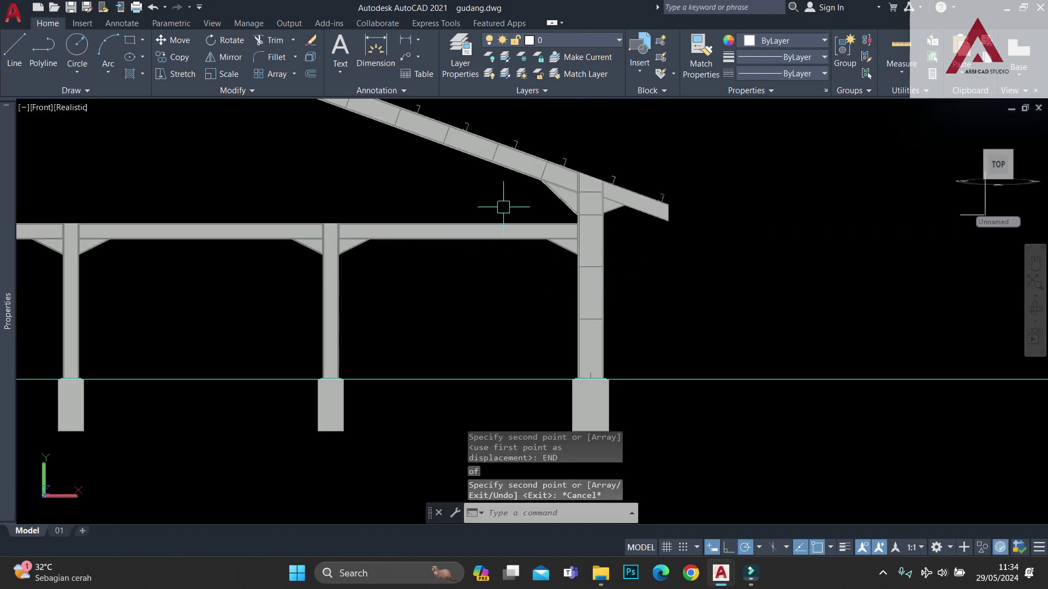
scroll(545, 220, "up", 3)
scroll(572, 223, "up", 2)
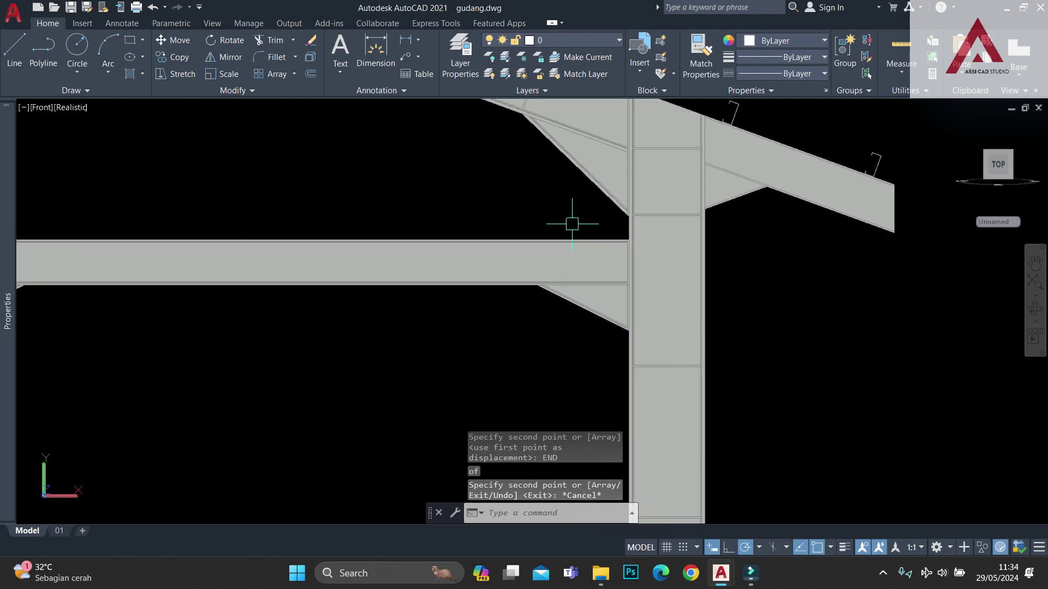
scroll(622, 246, "up", 1)
scroll(628, 260, "up", 5)
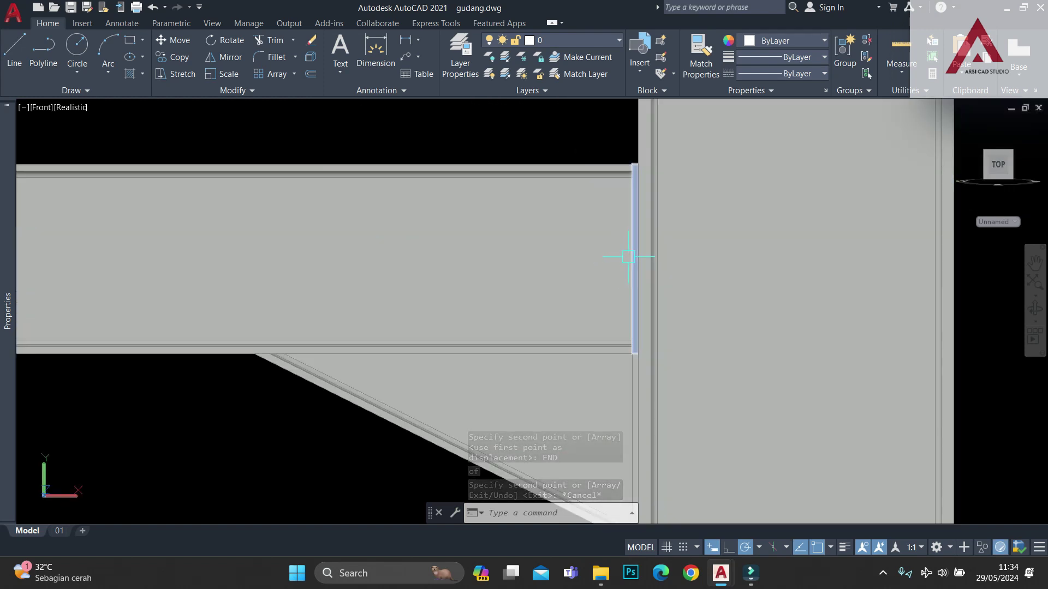
left_click(634, 259)
type("CO")
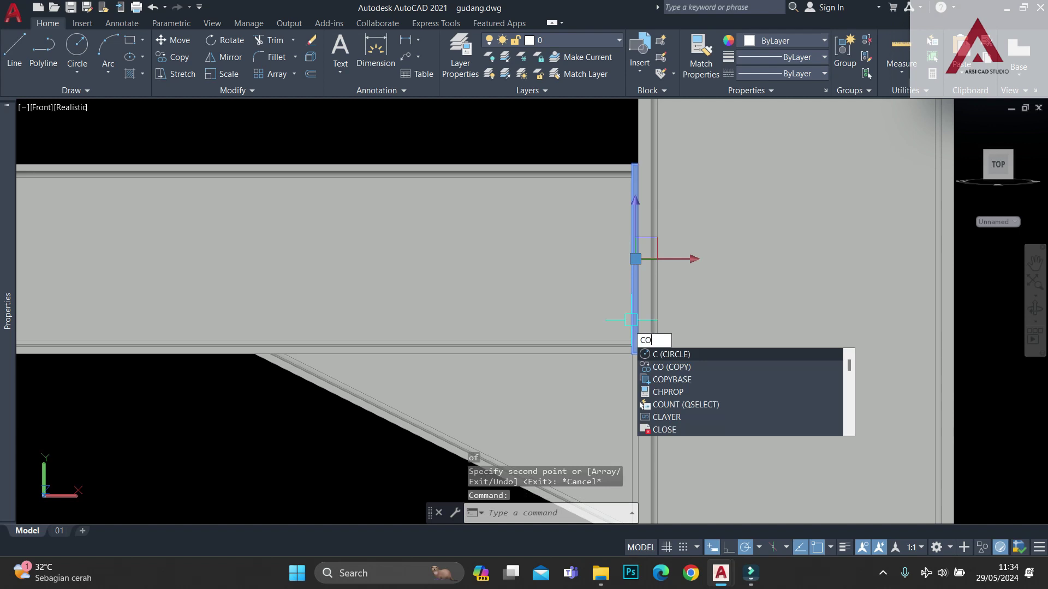
key("Return")
type("END")
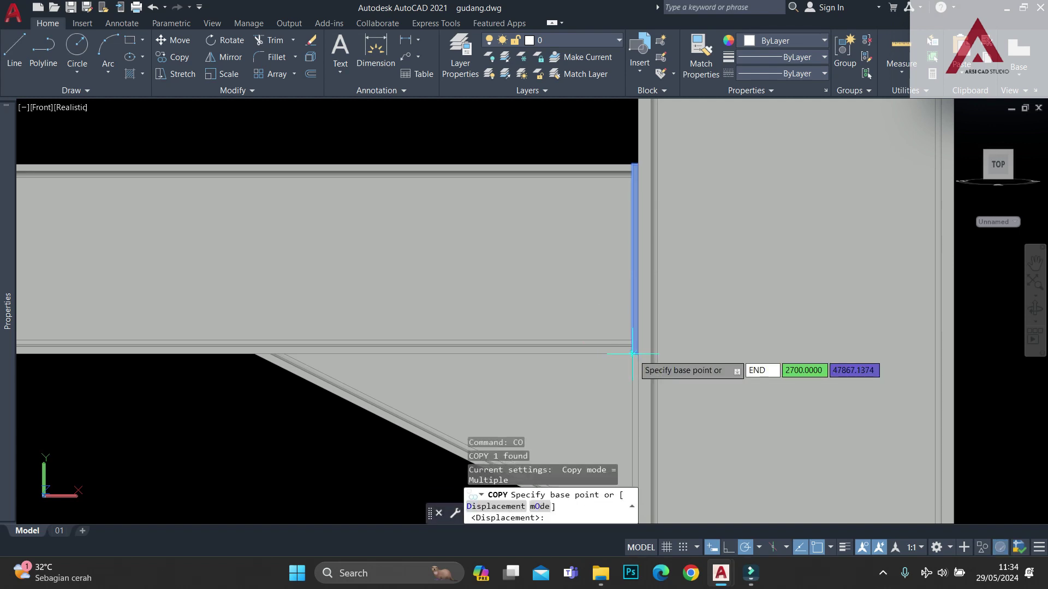
key("Return")
left_click(632, 353)
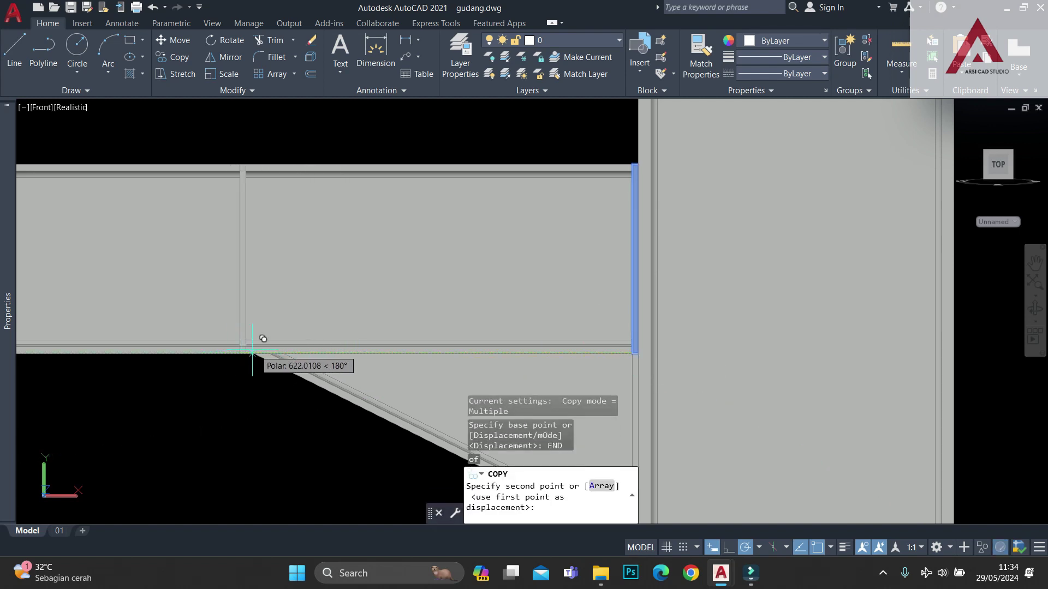
key("Escape")
scroll(253, 355, "up", 2)
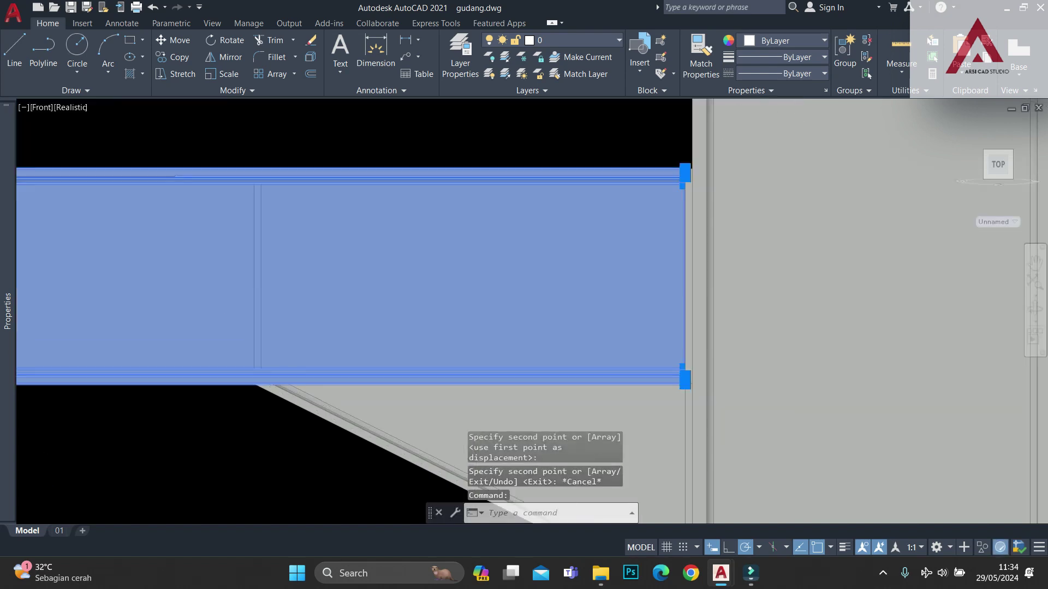
key("Escape")
key("ctrl+z")
key("ctrl+z")
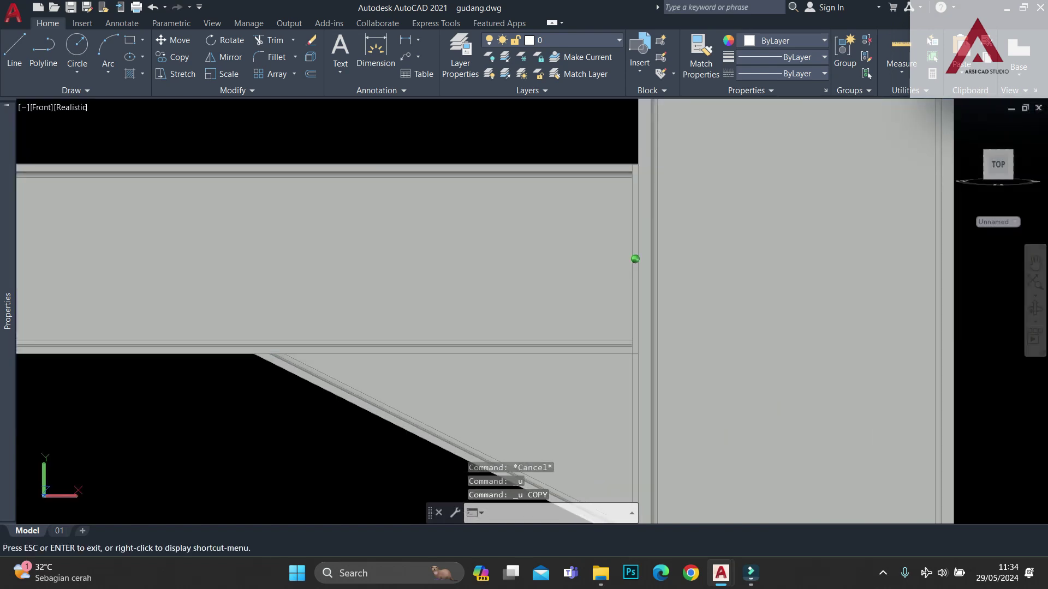
mouse_move(634, 259)
middle_mouse_down("shift")
mouse_move(662, 350)
mouse_move(635, 344)
middle_mouse_up("shift")
Copy the vertical stiffener at the joint to the beam corner
left_click(662, 351)
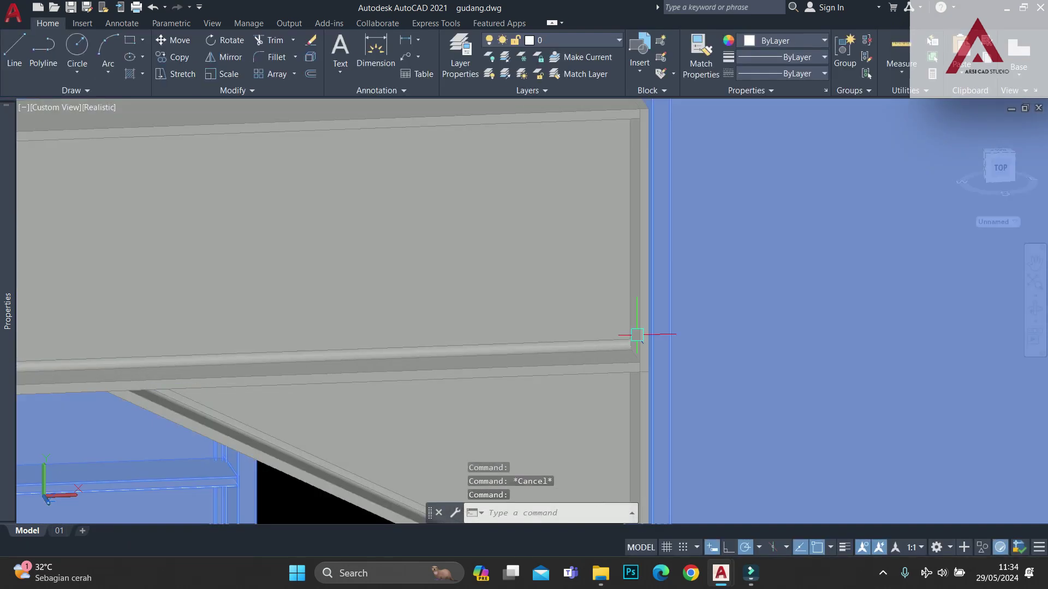
key("Escape")
scroll(638, 341, "up", 2)
scroll(643, 334, "up", 1)
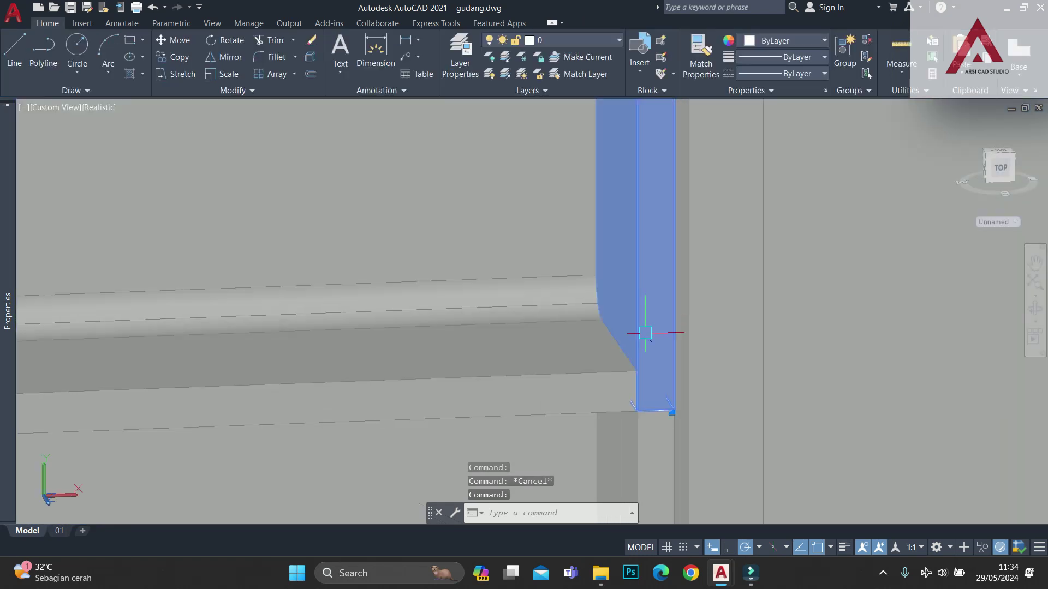
type("CO")
key("Return")
scroll(644, 382, "down", 3)
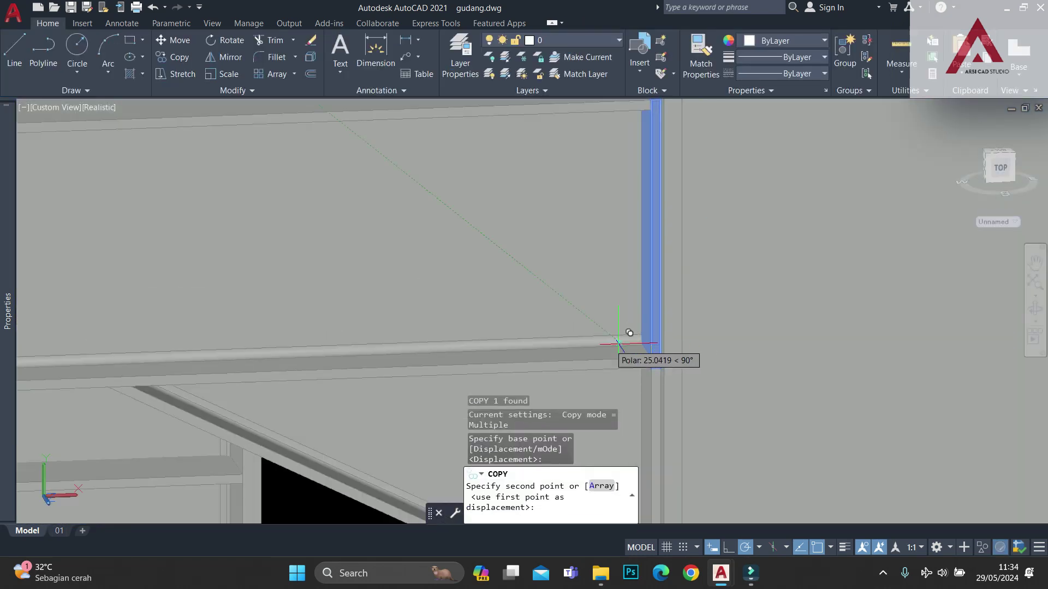
left_click(98, 377)
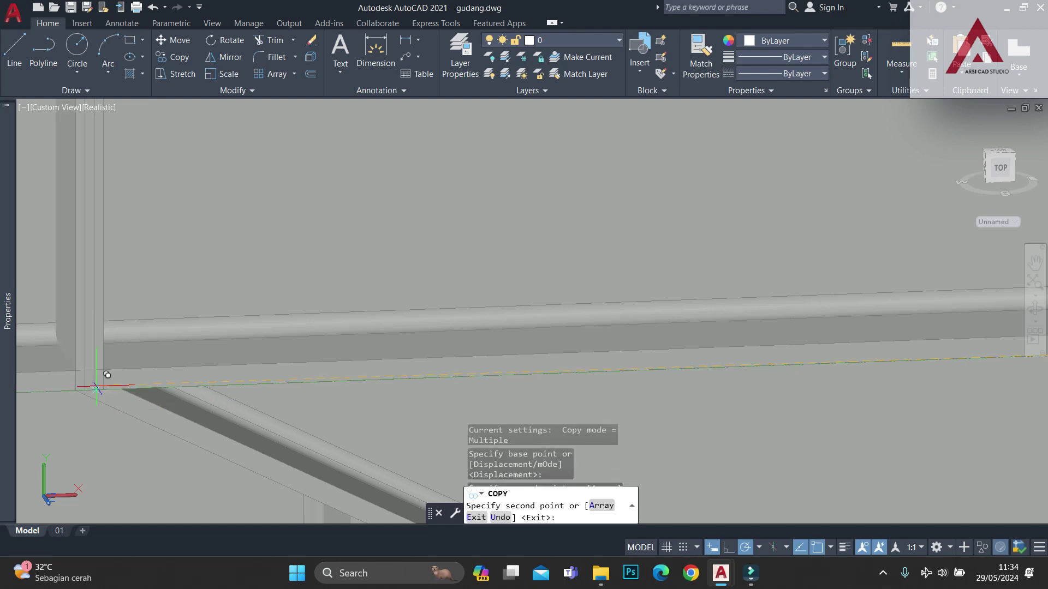
scroll(460, 322, "down", 3)
scroll(460, 323, "down", 3)
key("Escape")
scroll(423, 355, "up", 5)
Copy the stiffener plate from its lower corner to a first position along the beam
left_click(423, 378)
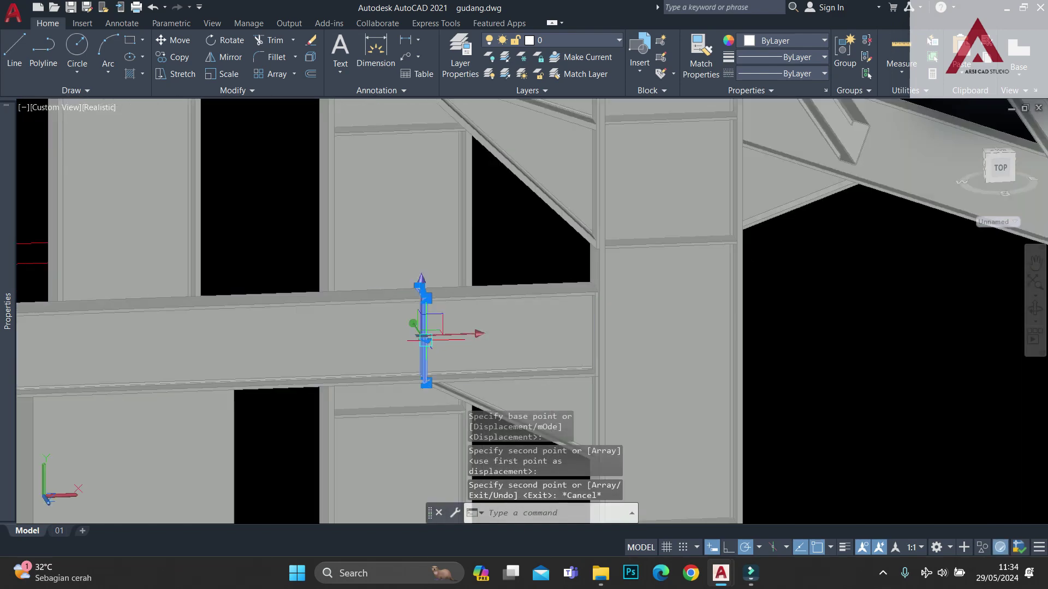
scroll(423, 377, "up", 3)
type("c")
key("Return")
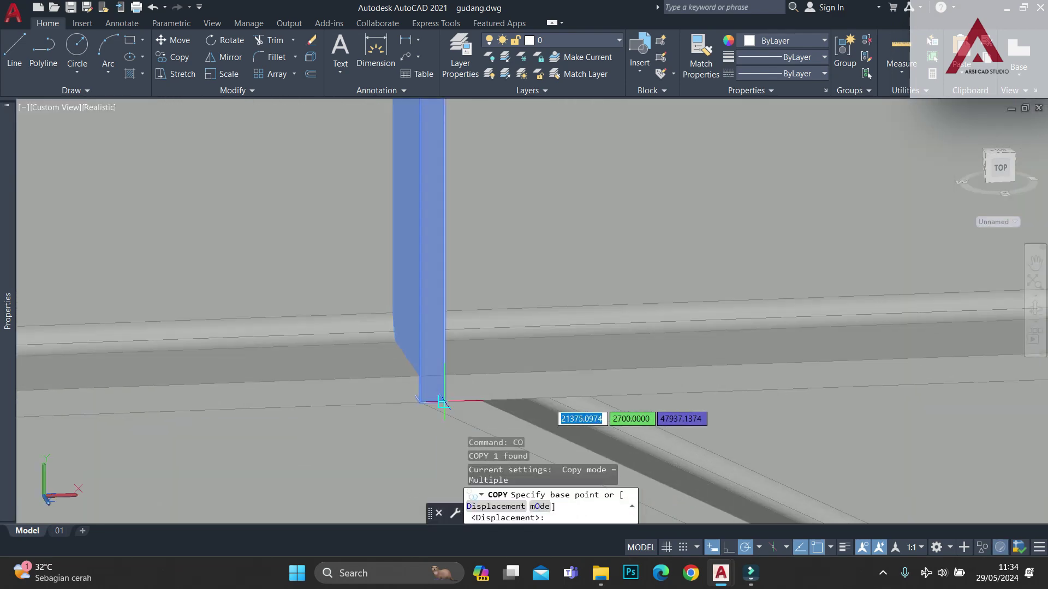
left_click(566, 294)
scroll(565, 293, "down", 2)
scroll(565, 294, "down", 2)
middle_click_drag(561, 293, 416, 293, "shift")
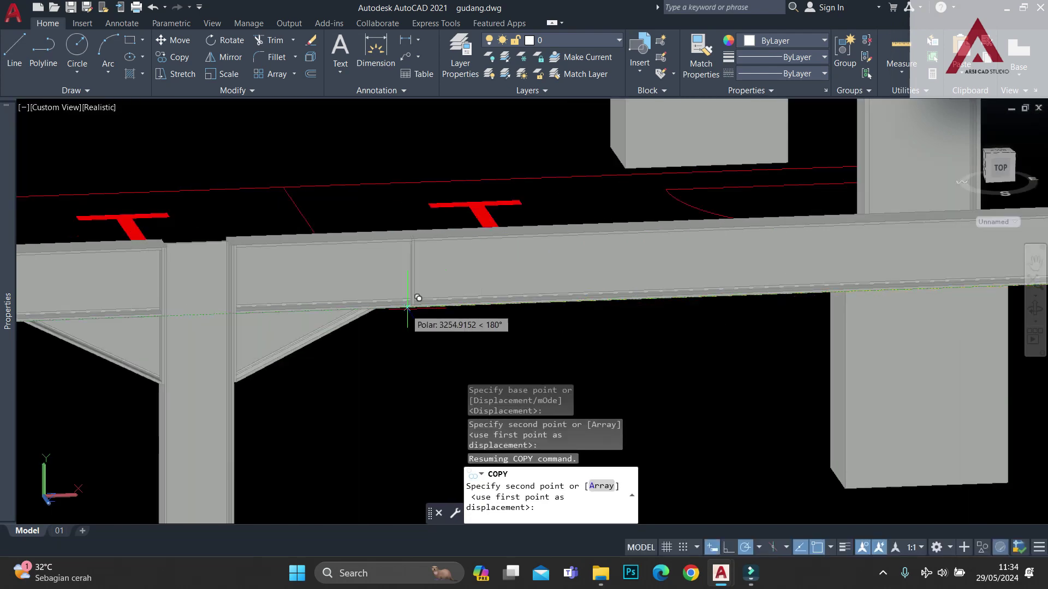
scroll(349, 295, "up", 4)
scroll(349, 295, "up", 2)
left_click(365, 308)
scroll(505, 281, "down", 3)
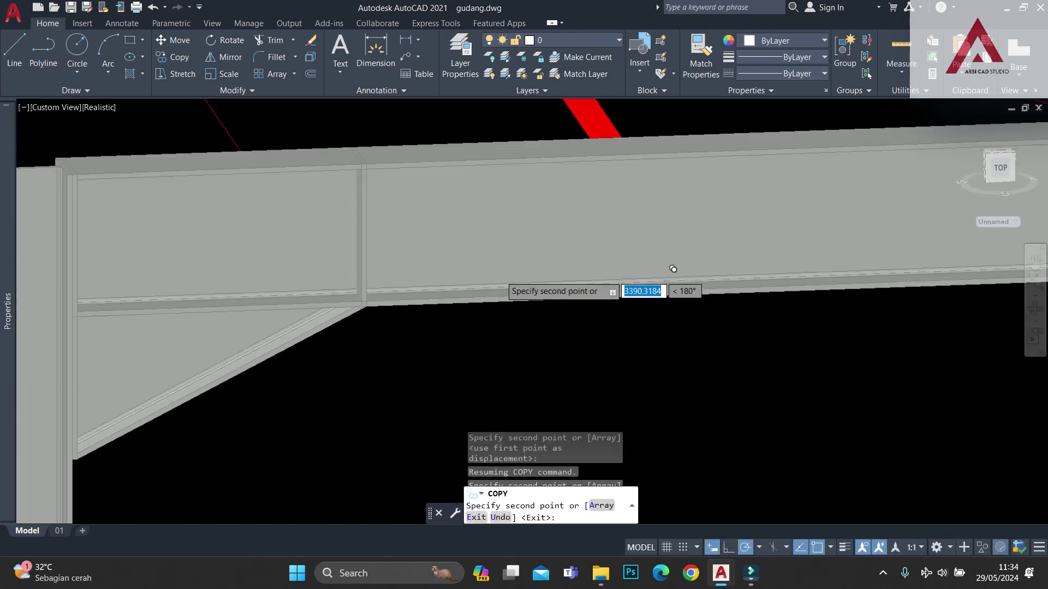
scroll(673, 274, "down", 2)
scroll(412, 294, "up", 3)
scroll(362, 297, "up", 2)
scroll(647, 252, "down", 2)
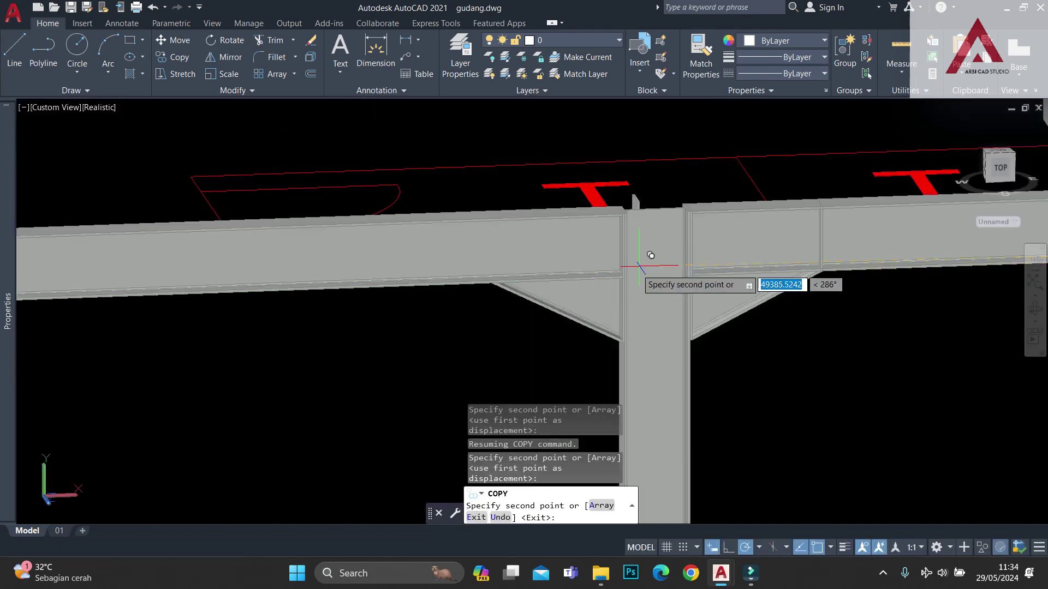
scroll(349, 278, "down", 2)
scroll(503, 257, "up", 3)
scroll(691, 320, "up", 2)
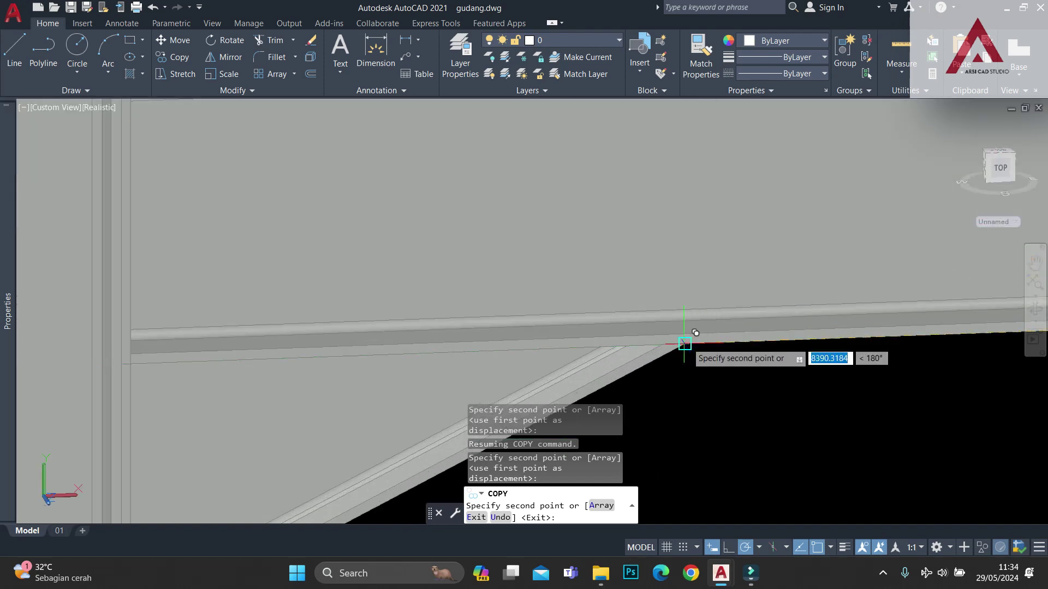
Place two more stiffener copies, at the brace joint and farther along the beam
left_click(684, 344)
scroll(720, 243, "down", 2)
scroll(305, 267, "down", 2)
scroll(497, 263, "up", 3)
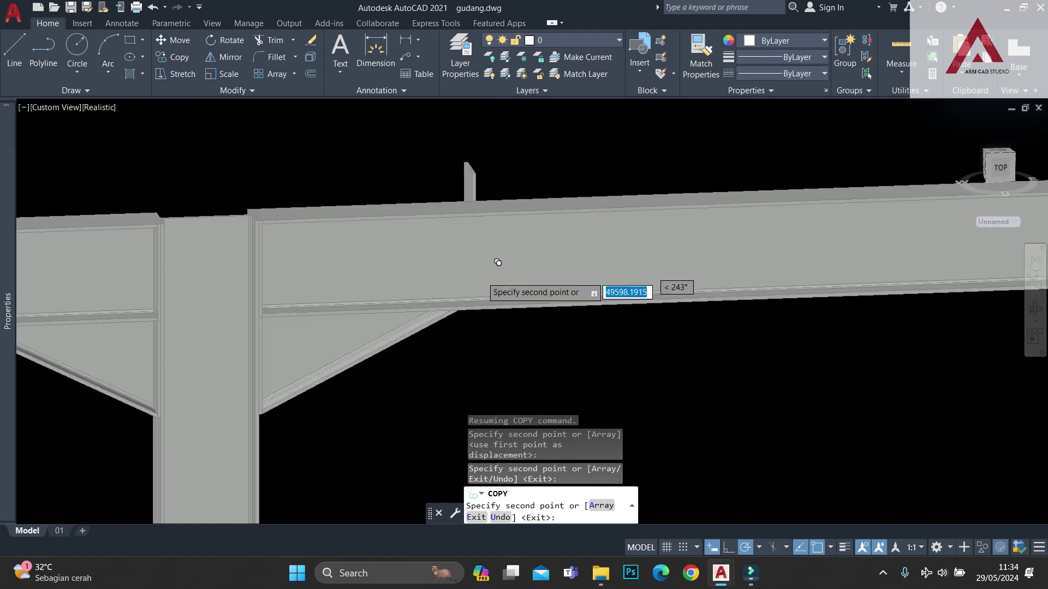
scroll(469, 283, "up", 1)
left_click(444, 309)
scroll(584, 257, "down", 2)
scroll(314, 260, "down", 2)
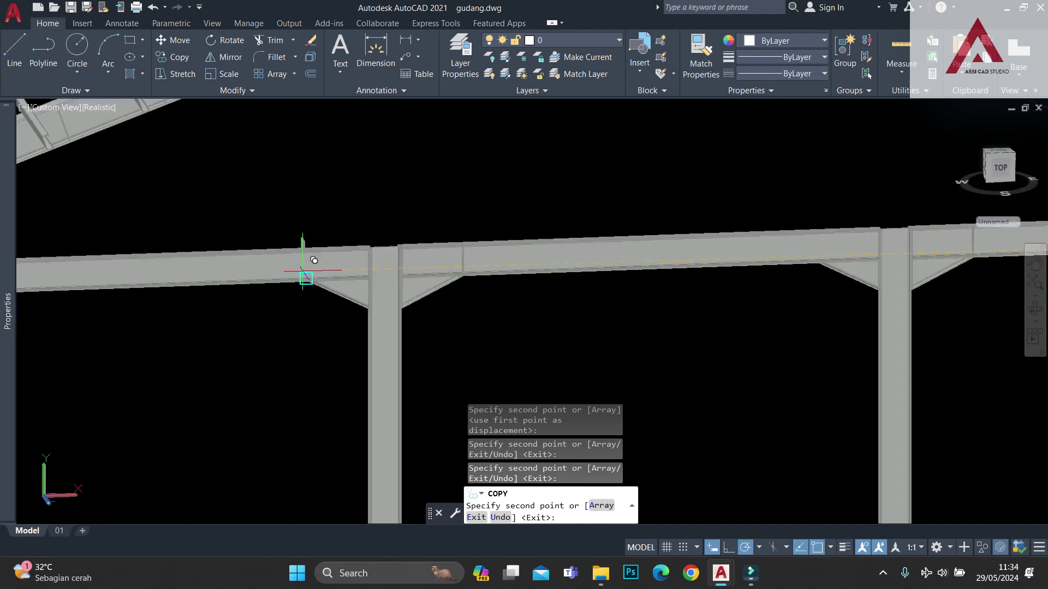
scroll(439, 253, "down", 2)
scroll(252, 276, "up", 3)
scroll(191, 299, "up", 1)
scroll(168, 328, "up", 1)
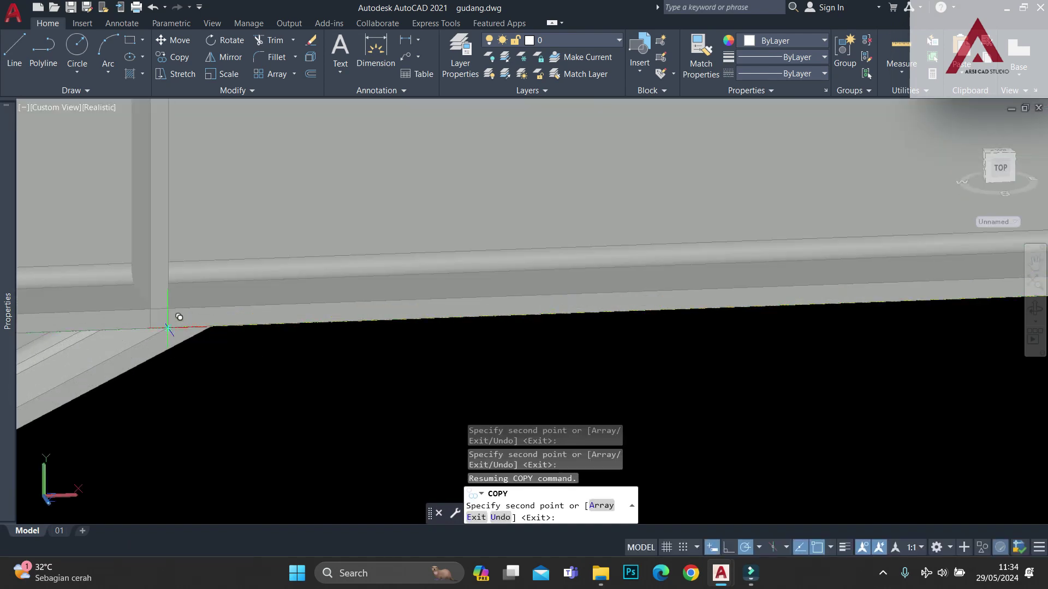
scroll(179, 327, "up", 2)
scroll(233, 326, "down", 2)
key("Escape")
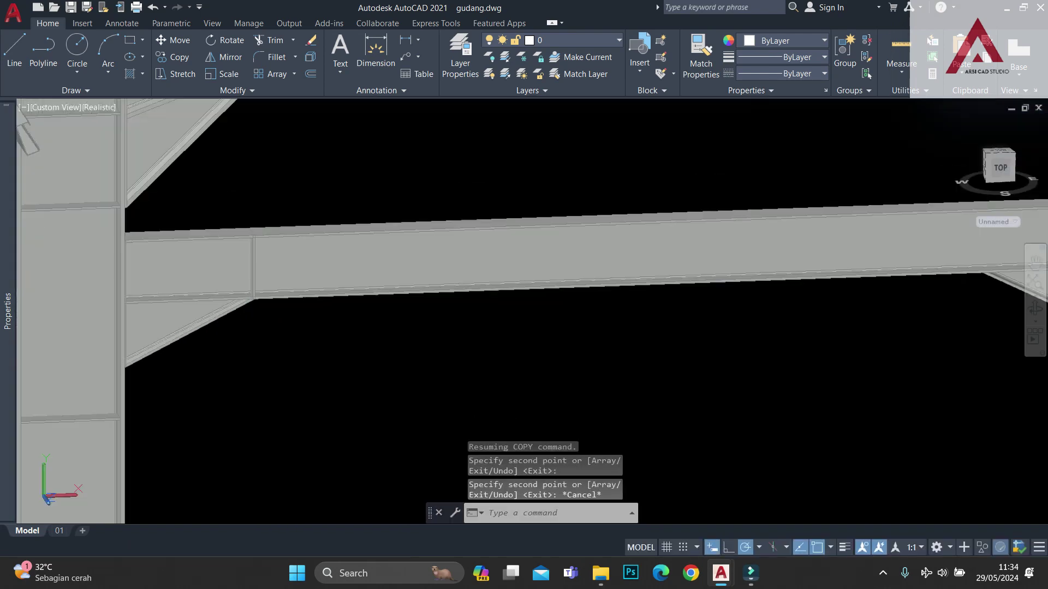
scroll(327, 256, "down", 2)
scroll(344, 251, "up", 3)
scroll(276, 276, "up", 2)
Copy the thin vertical plate from its base point onto the beam–column joints along the tie beam
scroll(266, 248, "up", 2)
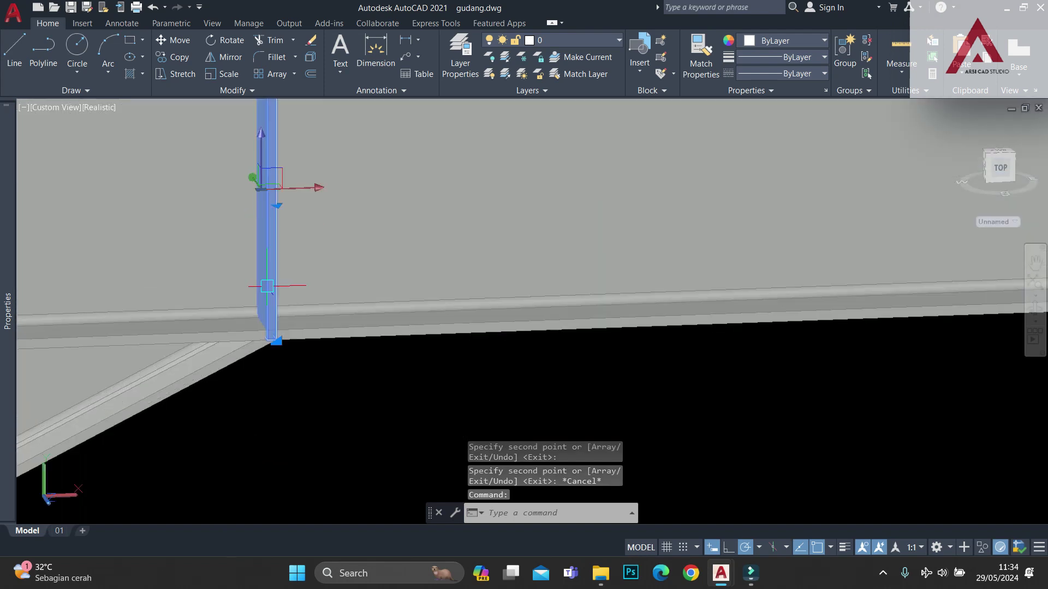
type("co")
key("Return")
scroll(257, 328, "up", 2)
left_click(264, 359)
scroll(262, 328, "down", 3)
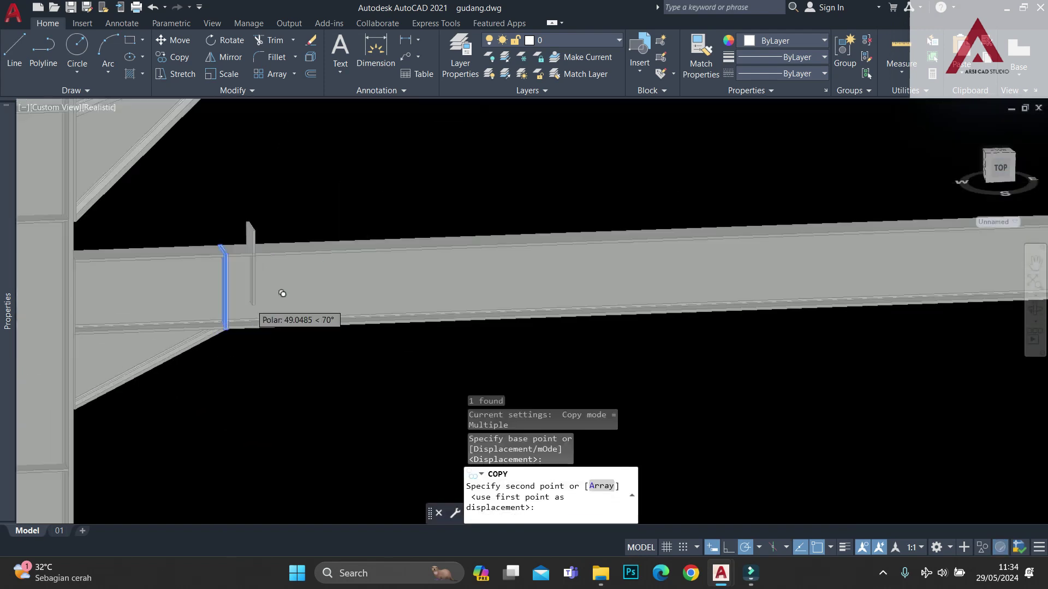
scroll(261, 322, "down", 2)
scroll(585, 297, "up", 3)
scroll(564, 325, "up", 2)
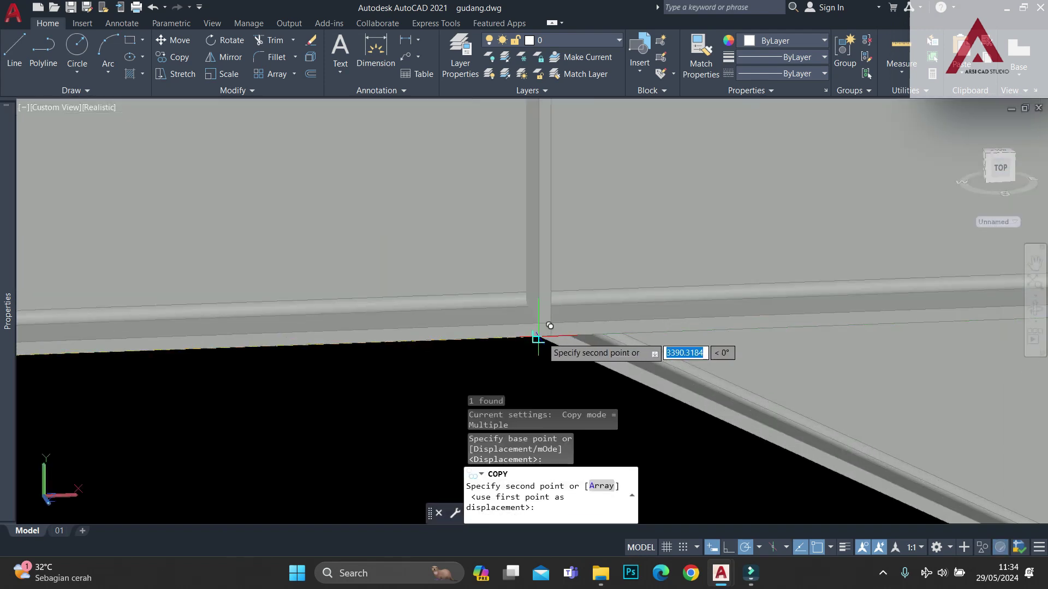
left_click(537, 337)
scroll(491, 284, "down", 3)
scroll(592, 241, "down", 2)
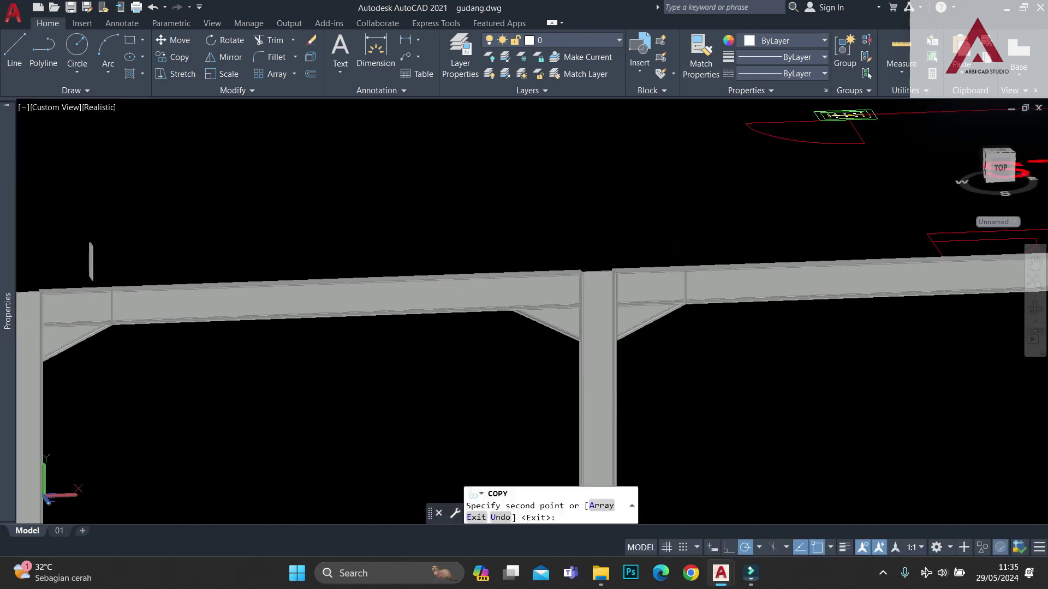
scroll(562, 289, "up", 2)
scroll(480, 339, "up", 2)
scroll(488, 311, "up", 2)
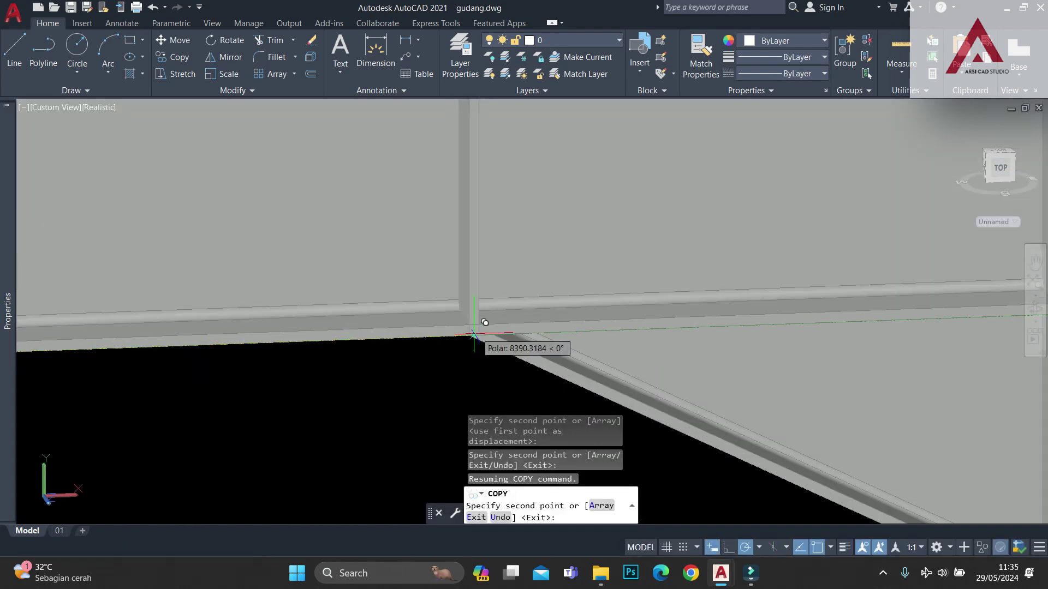
scroll(375, 236, "down", 2)
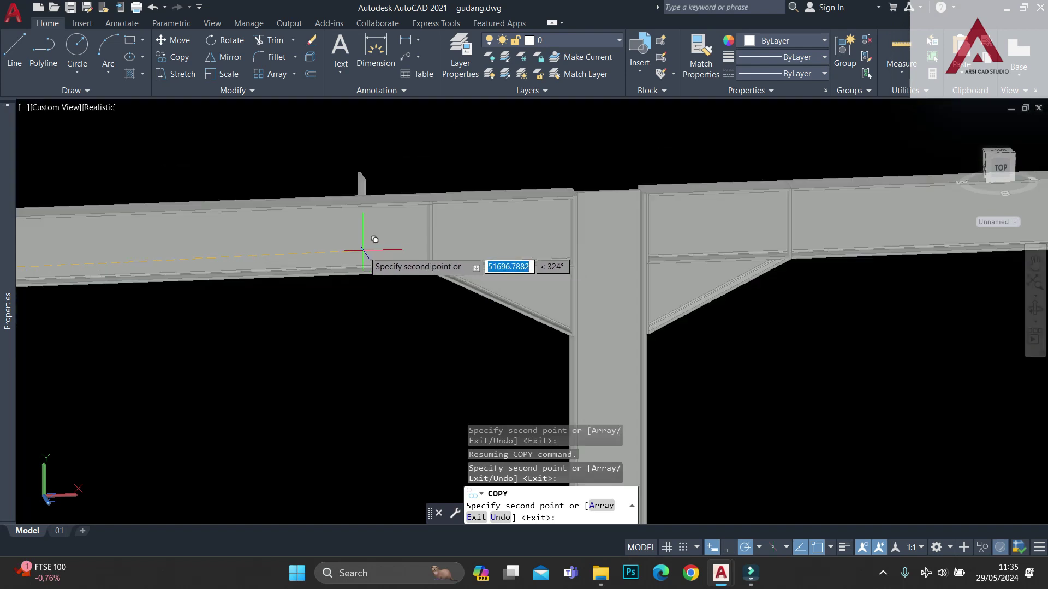
scroll(912, 246, "down", 2)
scroll(662, 250, "up", 2)
scroll(534, 199, "up", 2)
scroll(534, 198, "up", 2)
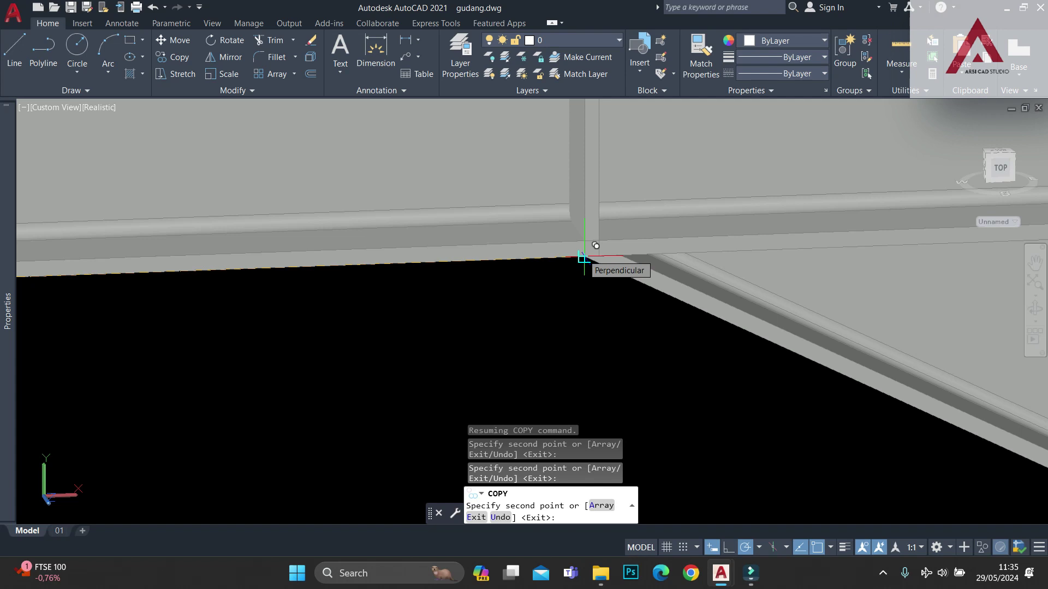
key("Escape")
Switch the viewport to the Front preset view
scroll(459, 304, "down", 5)
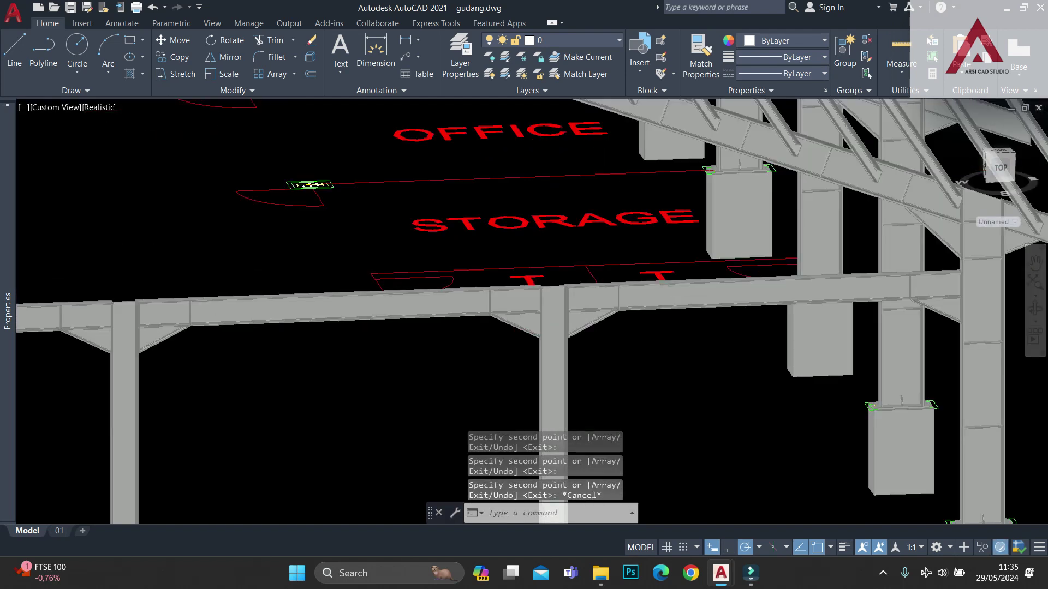
scroll(638, 326, "down", 3)
key("Return")
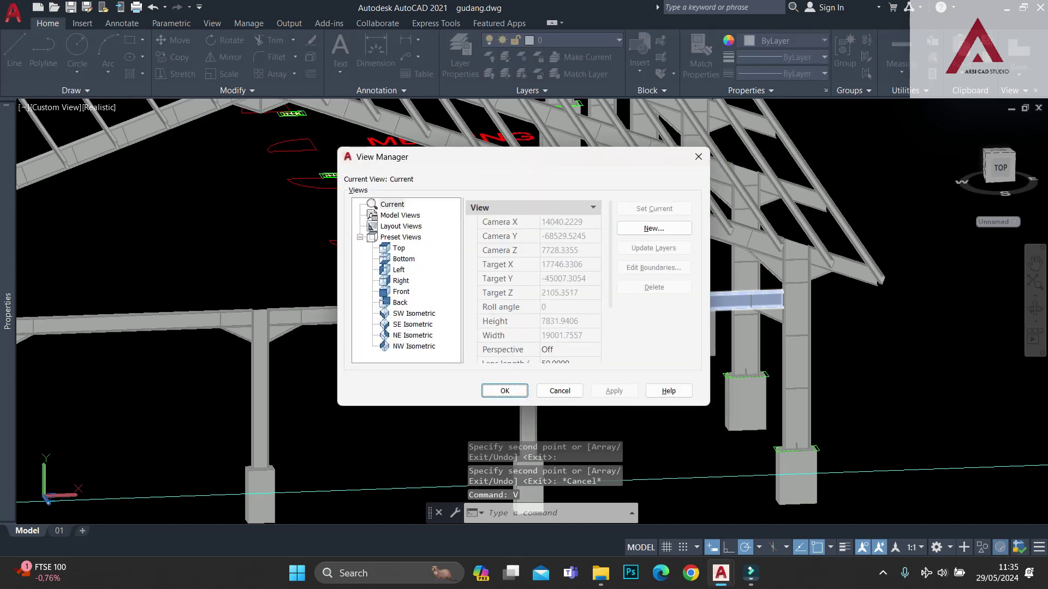
left_click(402, 291)
left_click(519, 390)
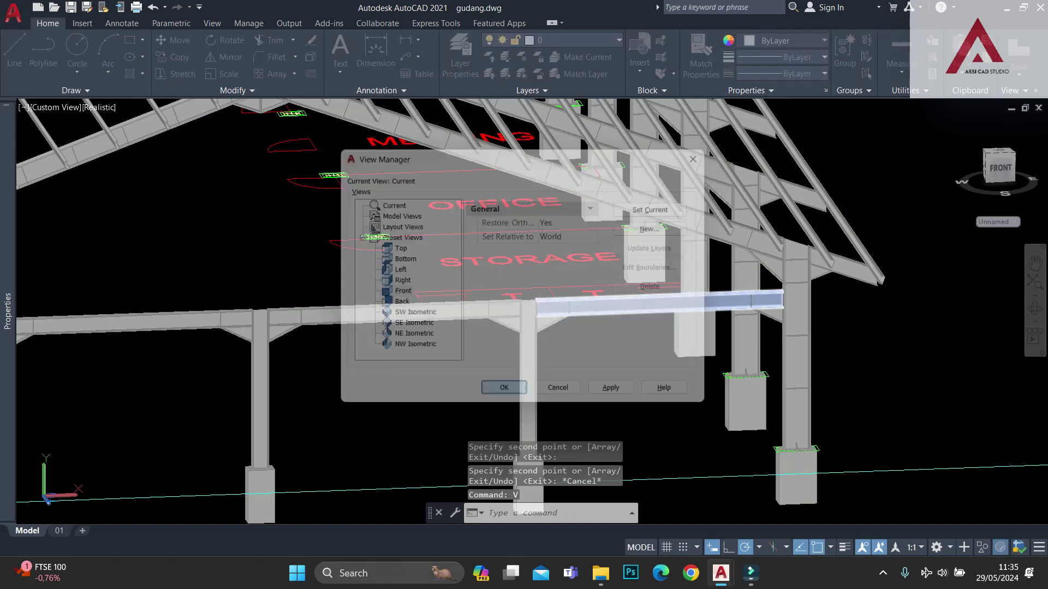
scroll(546, 173, "up", 3)
scroll(350, 177, "up", 3)
scroll(448, 191, "down", 2)
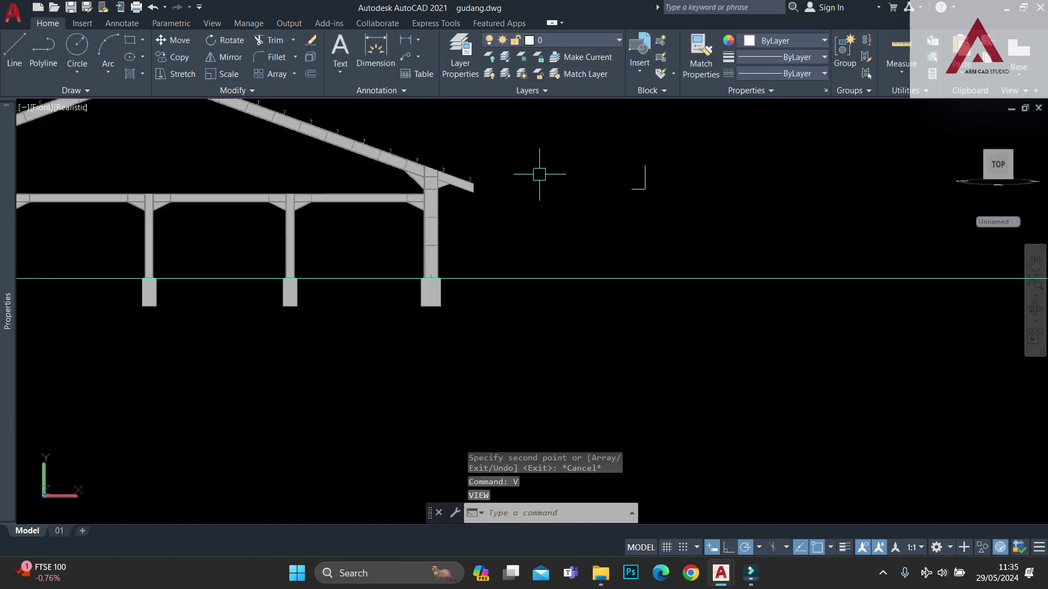
Erase the two stray objects beside the column using a selection window
type("E")
key("Return")
scroll(568, 208, "up", 3)
scroll(444, 217, "up", 3)
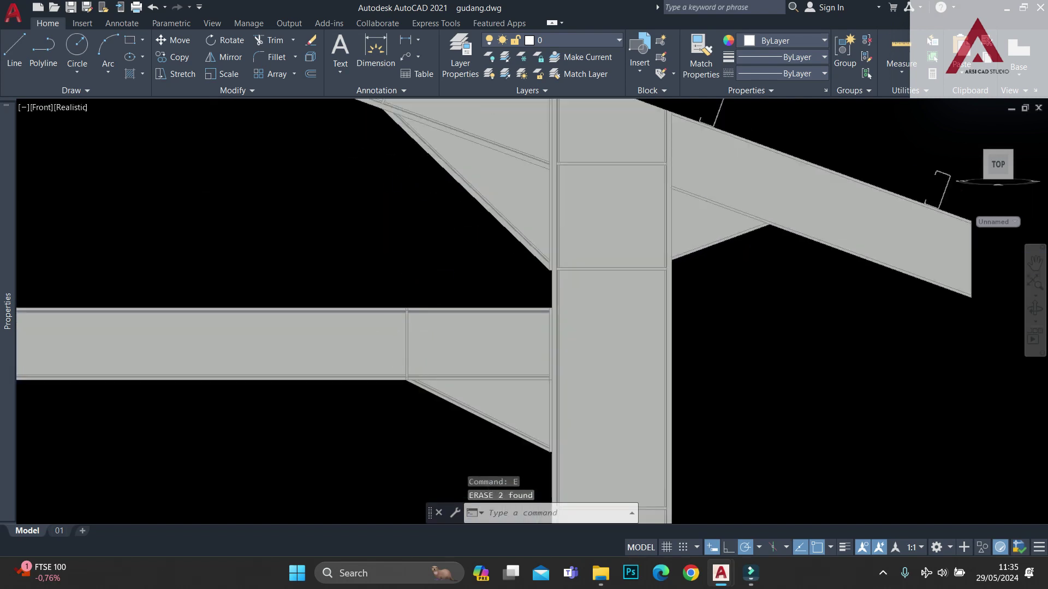
scroll(417, 375, "up", 3)
scroll(437, 349, "down", 5)
left_click(424, 290)
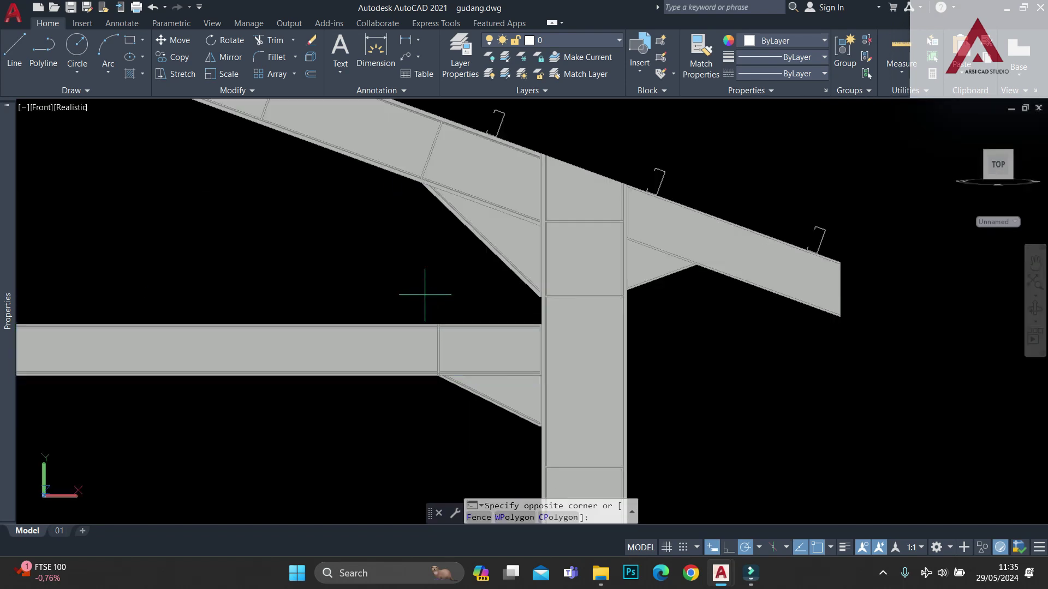
left_click(478, 409)
scroll(519, 350, "down", 8)
scroll(464, 344, "up", 6)
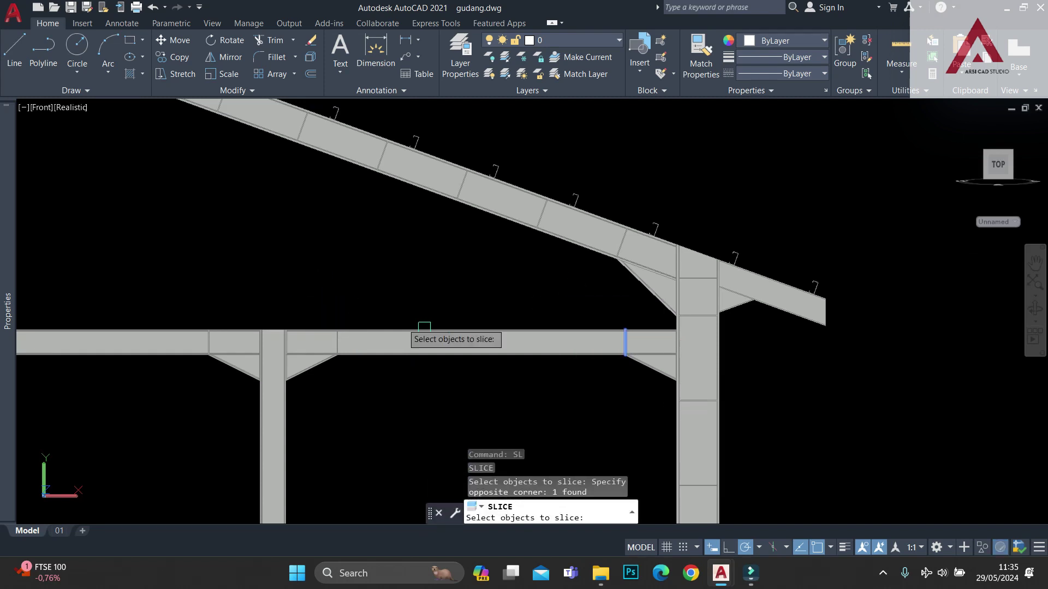
Select the vertical plates along the tie beam for the first slice
left_click(215, 291)
left_click(227, 391)
middle_click_drag(137, 390, 507, 356)
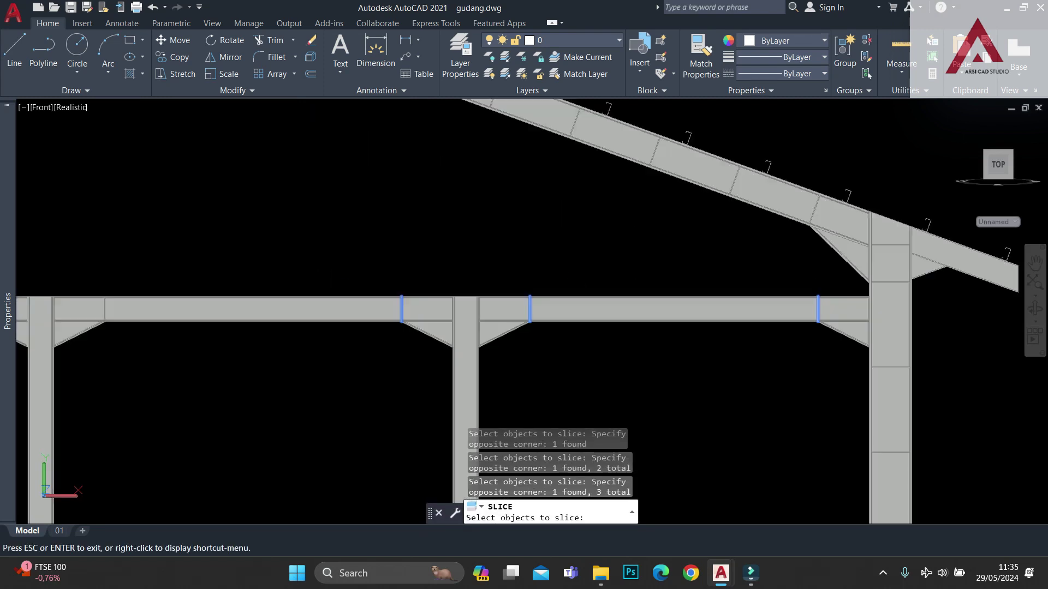
left_click(328, 357)
left_click(101, 253)
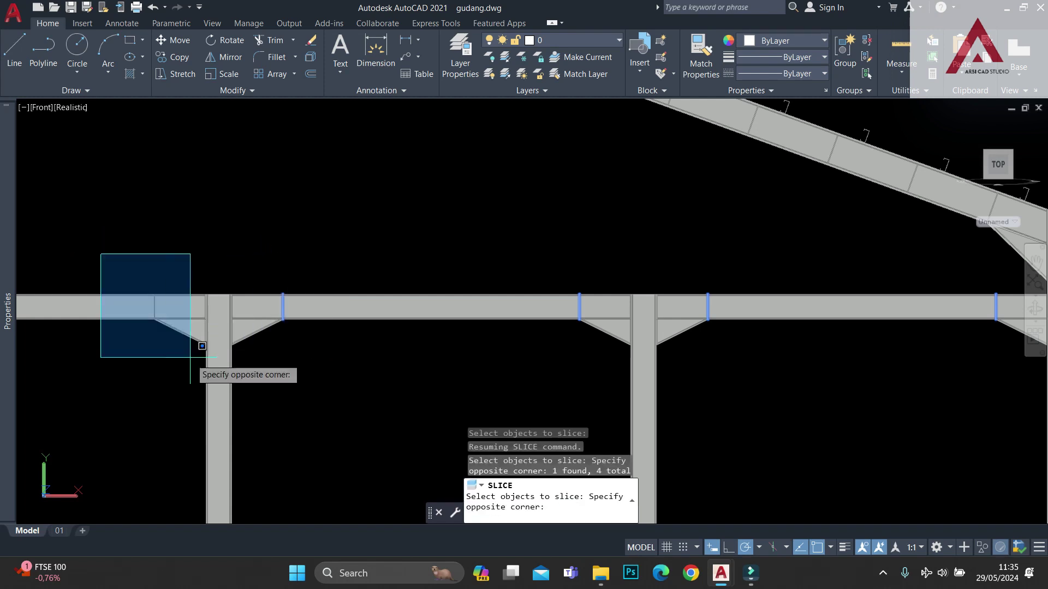
left_click(208, 384)
mouse_move(500, 356)
middle_mouse_down()
mouse_move(568, 355)
mouse_move(491, 349)
middle_mouse_up()
left_click(802, 322)
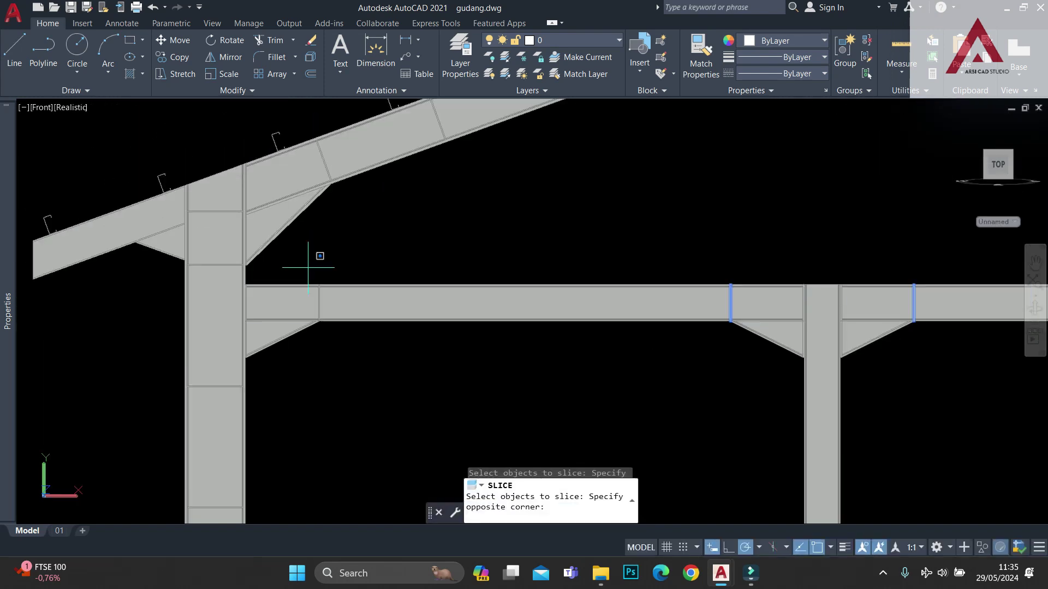
left_click(313, 259)
key("Return")
Slice the selected plates along the beam's top edge, keeping both sides
scroll(419, 400, "up", 5)
scroll(419, 400, "up", 3)
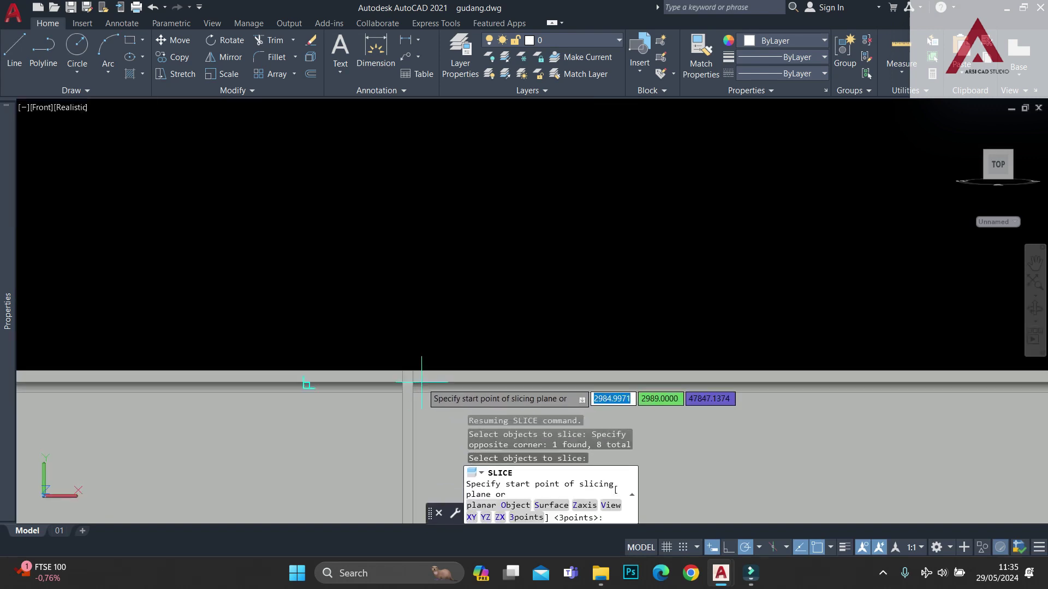
left_click(444, 383)
key("Return")
scroll(382, 328, "down", 4)
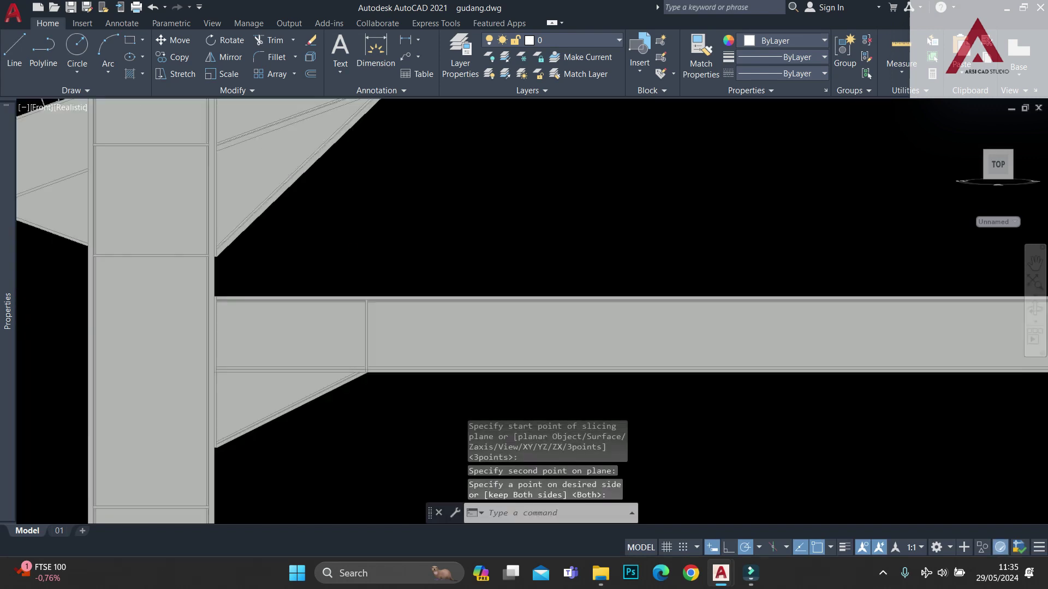
scroll(351, 241, "down", 2)
Start a second SLICE and select the plates along the whole tie beam
type("SL")
scroll(347, 255, "down", 4)
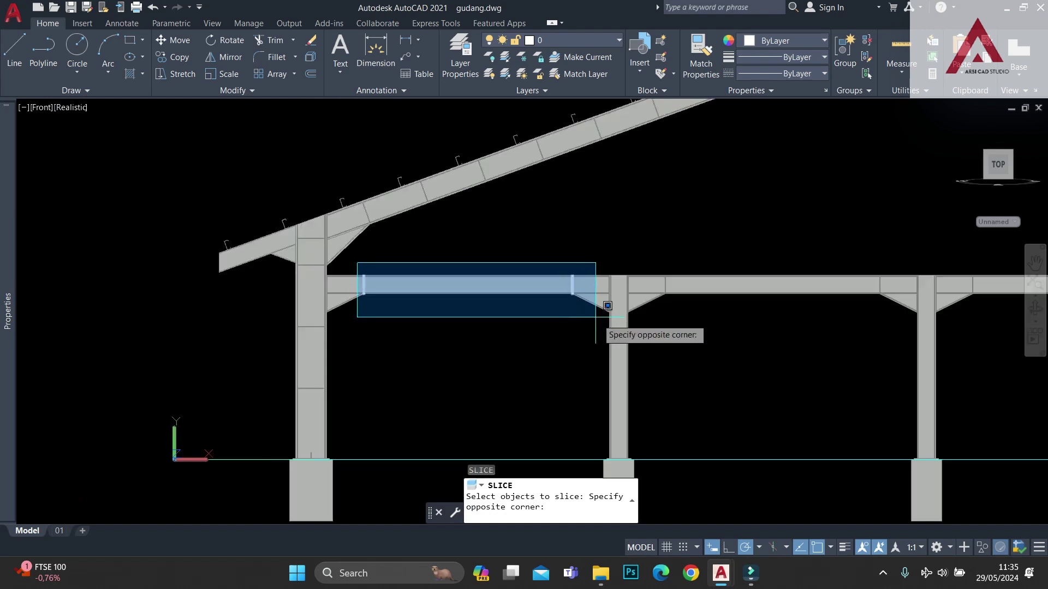
left_click(602, 319)
left_click(890, 319)
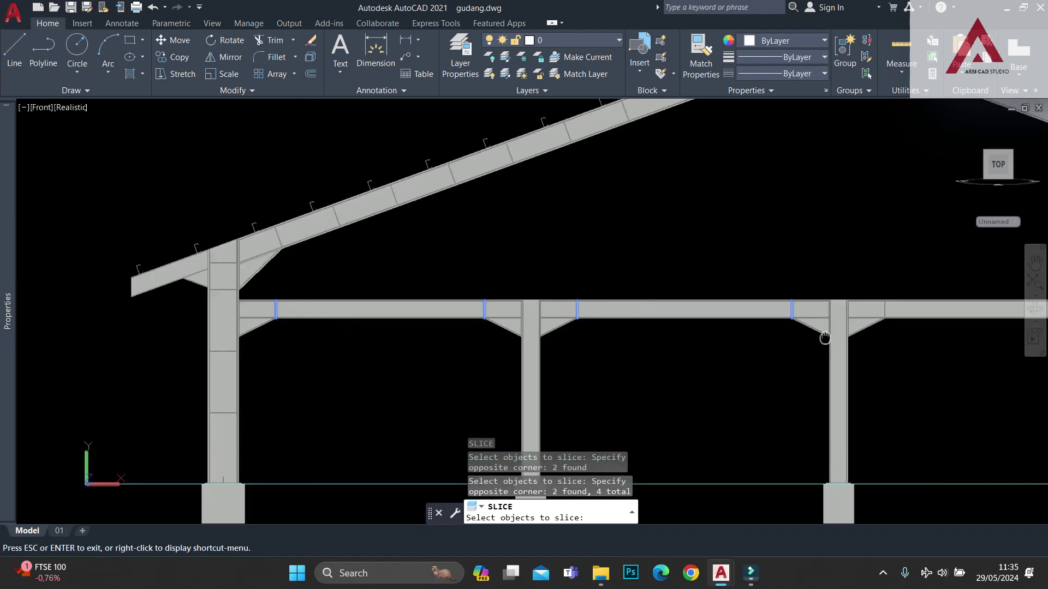
middle_click_drag(657, 241, 512, 269)
left_click(777, 344)
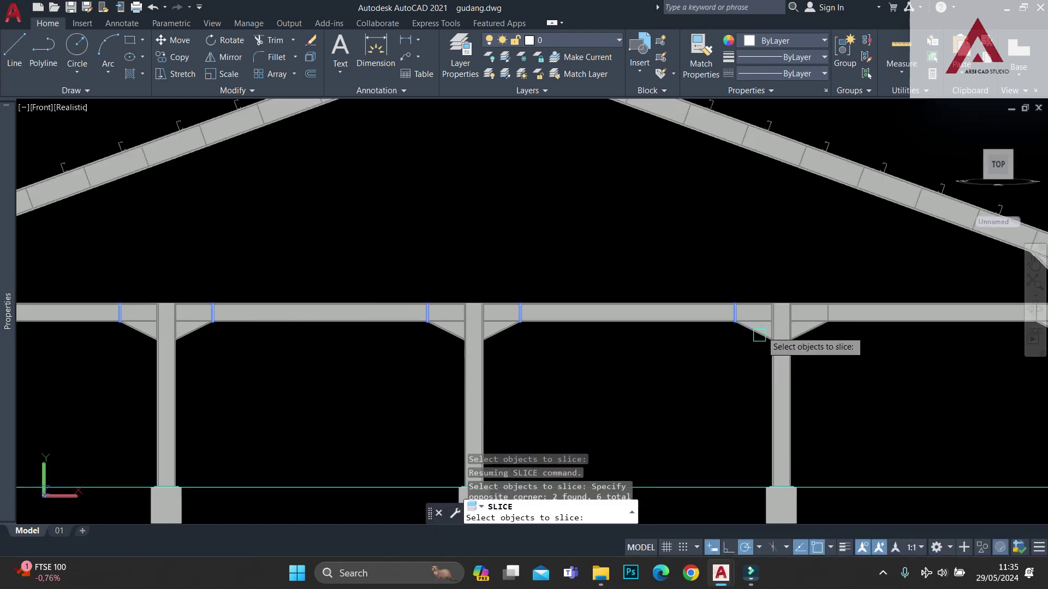
left_click(791, 266)
middle_click_drag(934, 339, 671, 336)
left_click(786, 322)
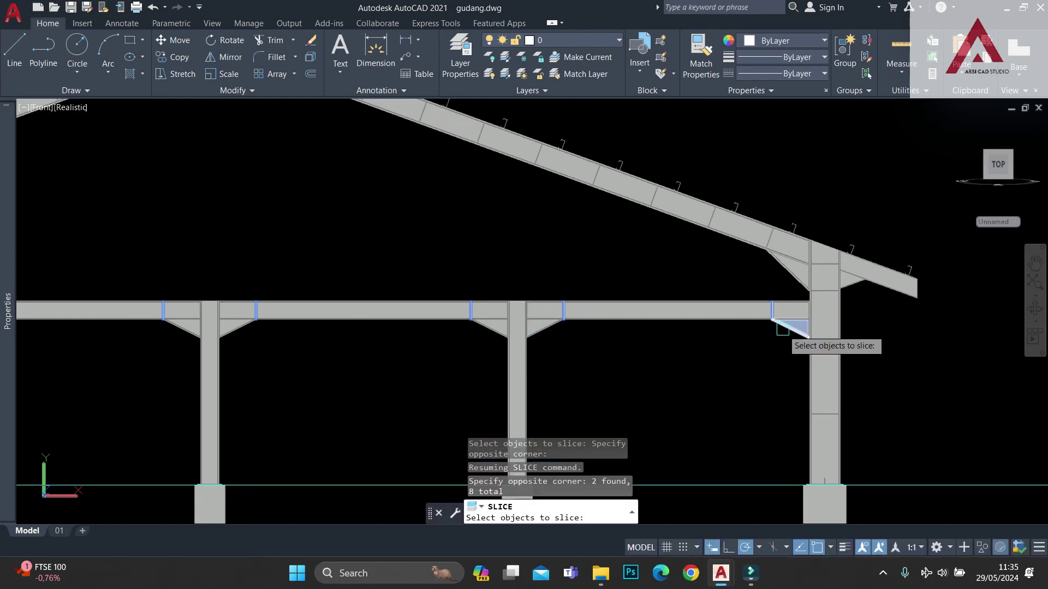
key("Return")
scroll(819, 322, "up", 5)
scroll(758, 306, "up", 4)
scroll(757, 306, "up", 3)
Cut the plates along the beam's bottom edge, snapping the plane with NEArest
type("NEA")
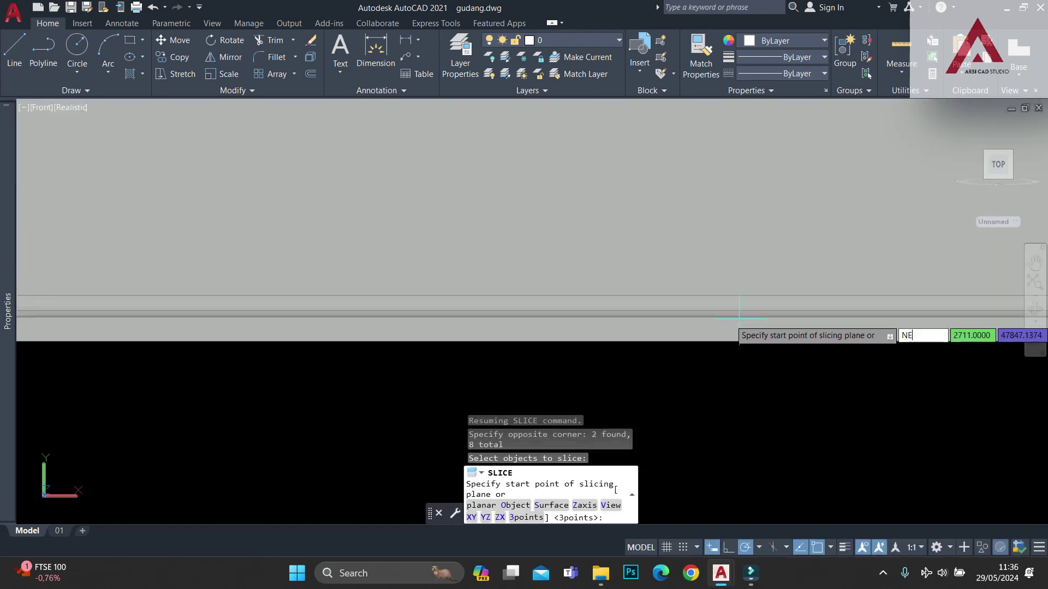
key("Return")
left_click(736, 316)
left_click(736, 317)
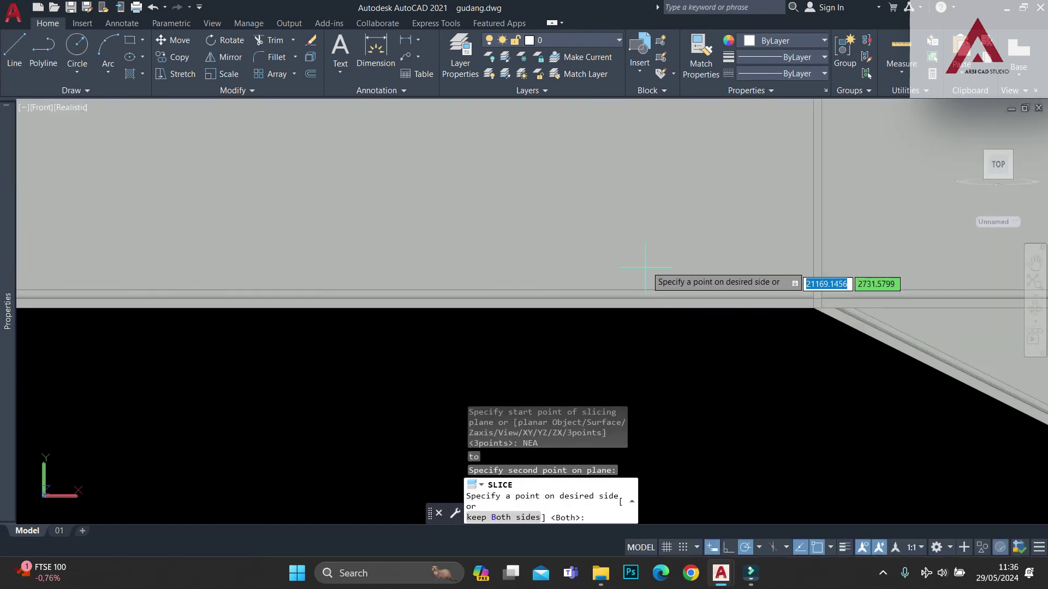
scroll(595, 276, "down", 2)
scroll(611, 278, "down", 4)
scroll(642, 283, "down", 3)
scroll(531, 278, "up", 3)
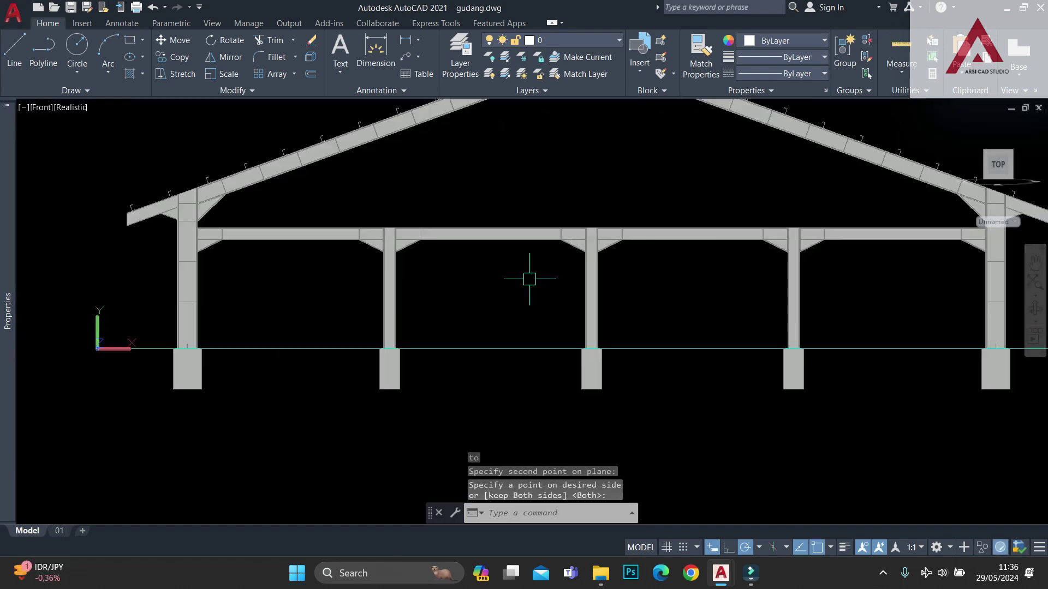
scroll(443, 218, "up", 2)
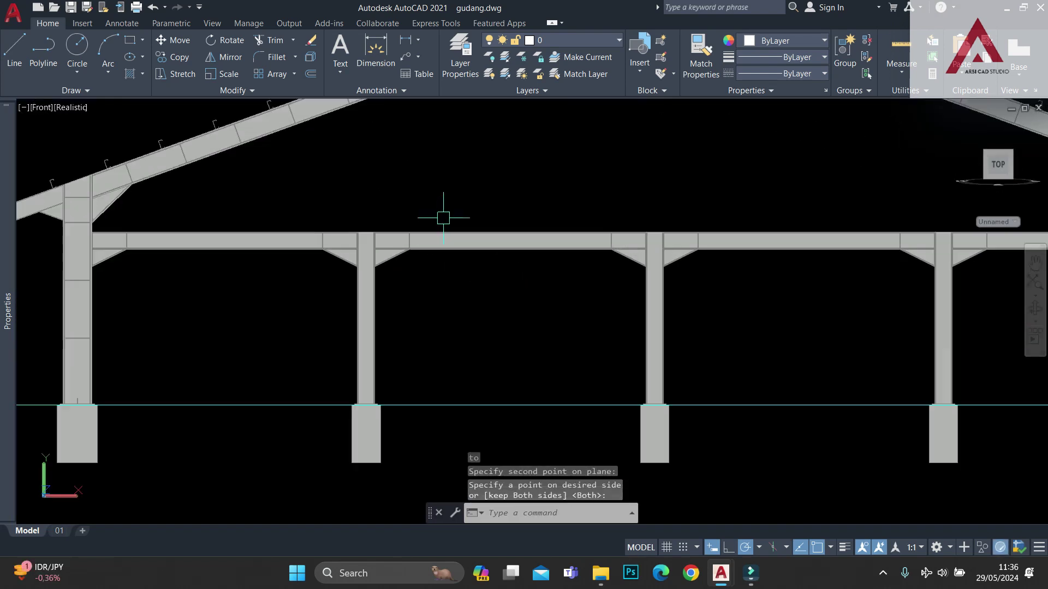
left_click(178, 217)
left_click_drag(402, 206, 440, 283)
type("c")
key("Return")
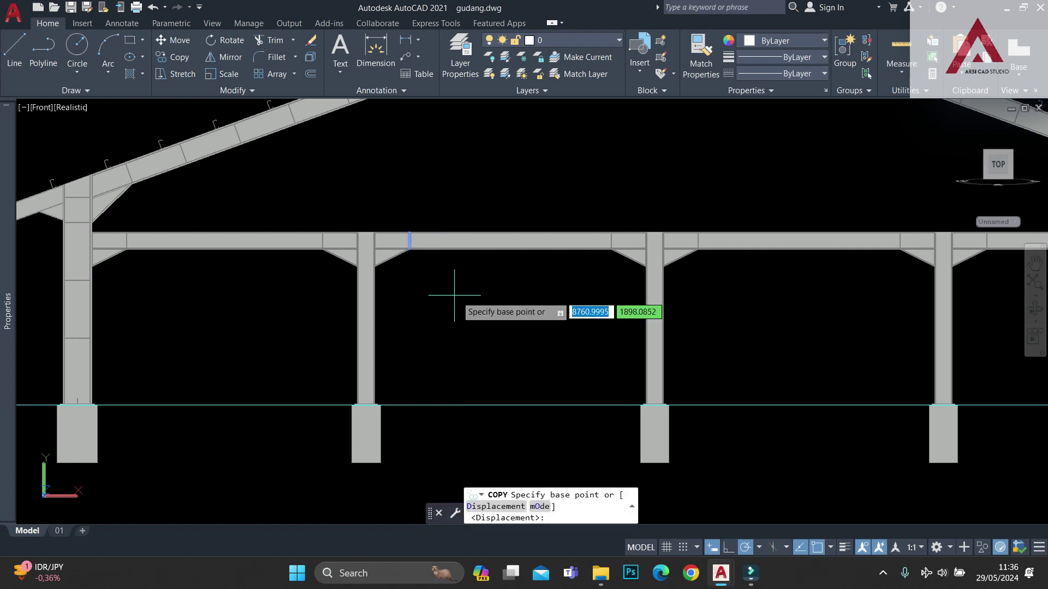
left_click(452, 295)
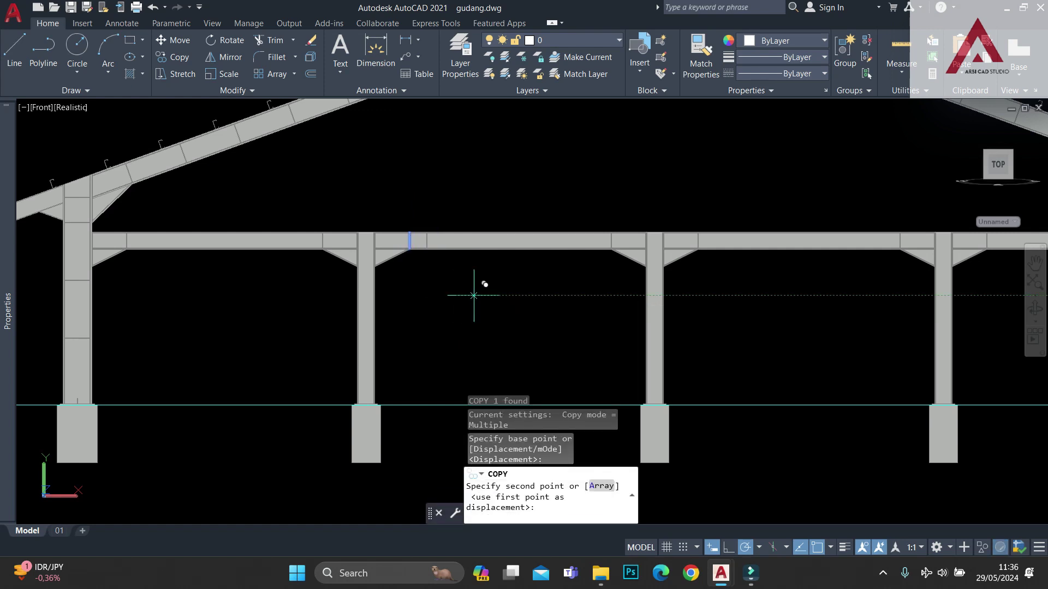
type("2500")
key("Return")
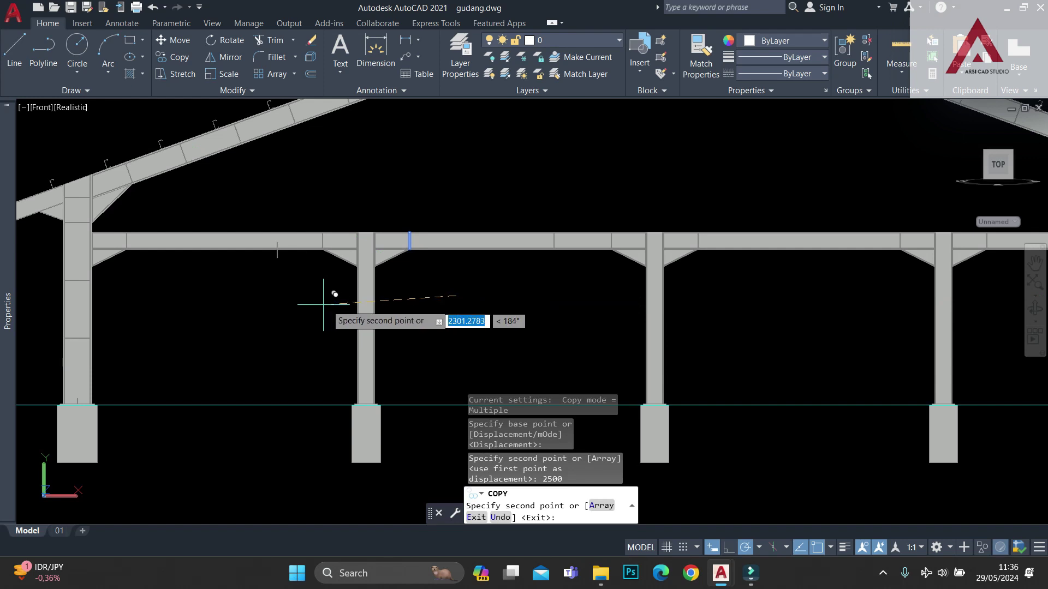
key("ctrl+z")
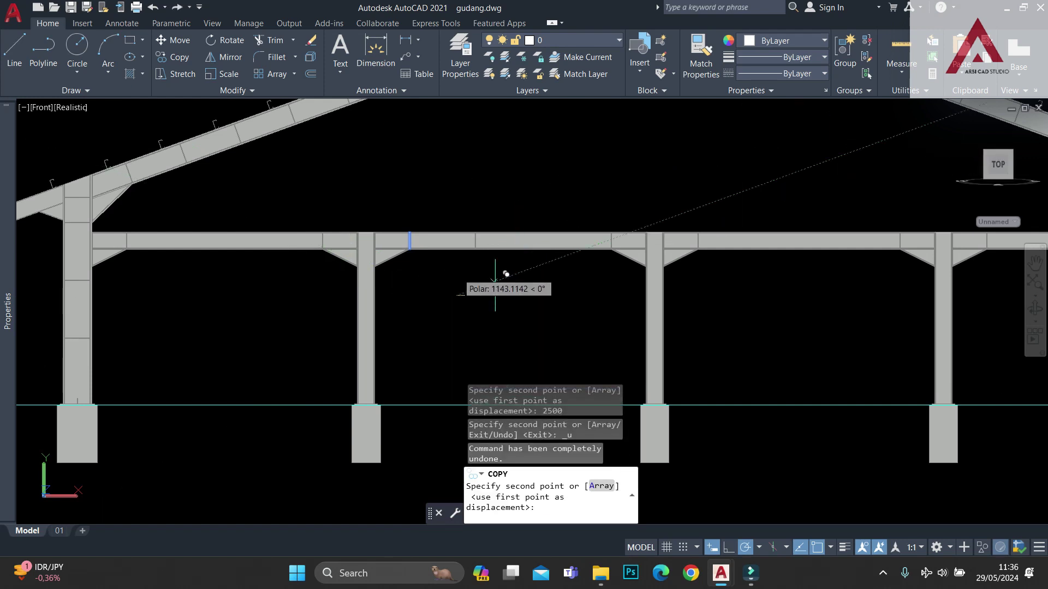
key("Escape")
scroll(491, 273, "up", 2)
left_click(392, 234)
scroll(393, 235, "up", 5)
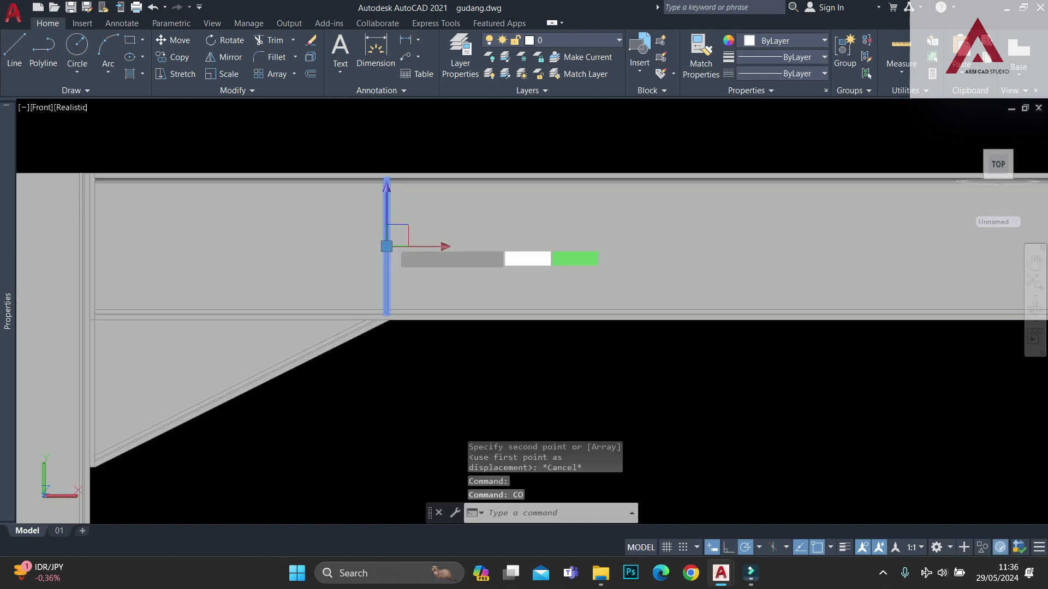
key("Return")
scroll(386, 328, "up", 3)
scroll(400, 360, "up", 4)
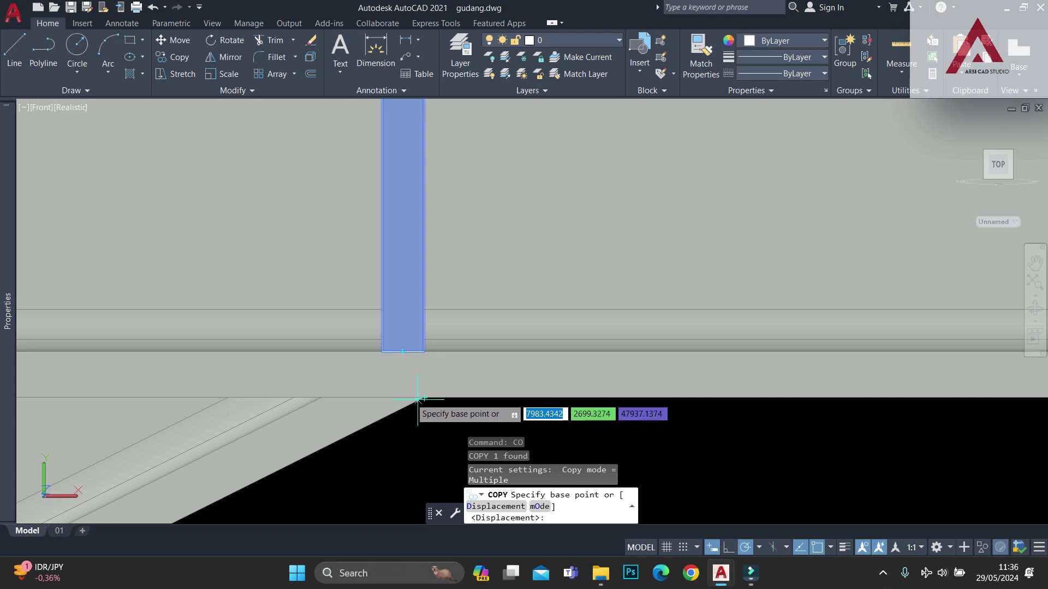
left_click(403, 397)
scroll(269, 311, "down", 4)
scroll(355, 308, "down", 1)
scroll(491, 309, "down", 1)
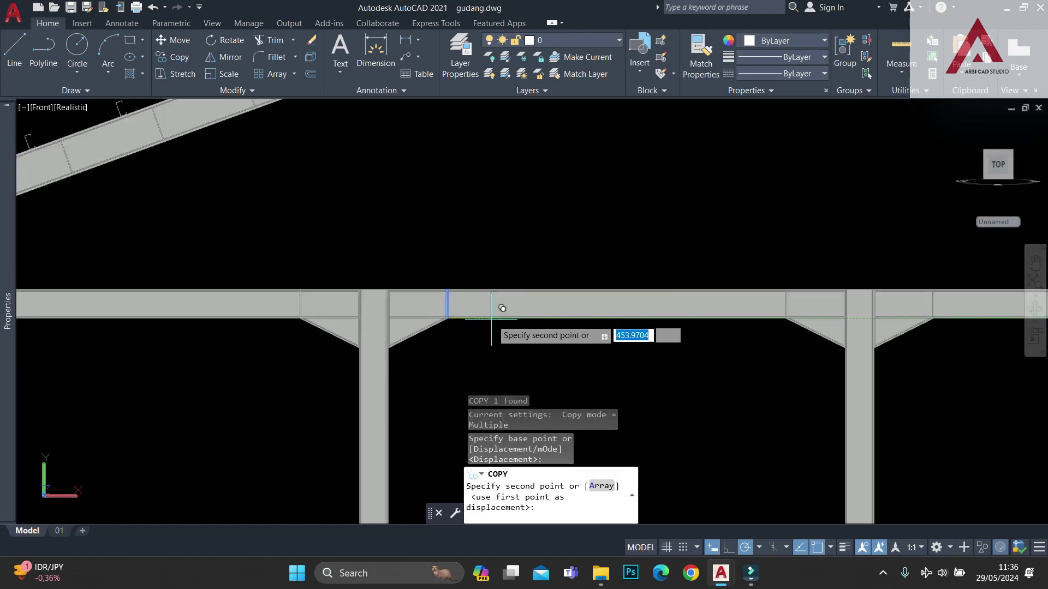
scroll(617, 317, "up", 2)
scroll(616, 316, "up", 4)
left_click(616, 318)
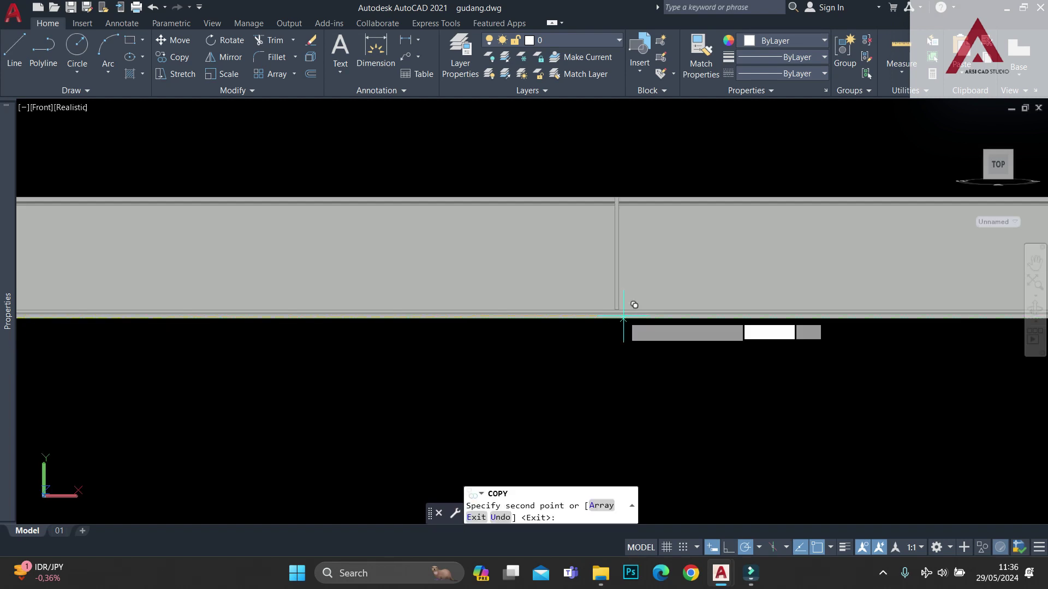
scroll(633, 240, "up", 3)
scroll(602, 137, "down", 2)
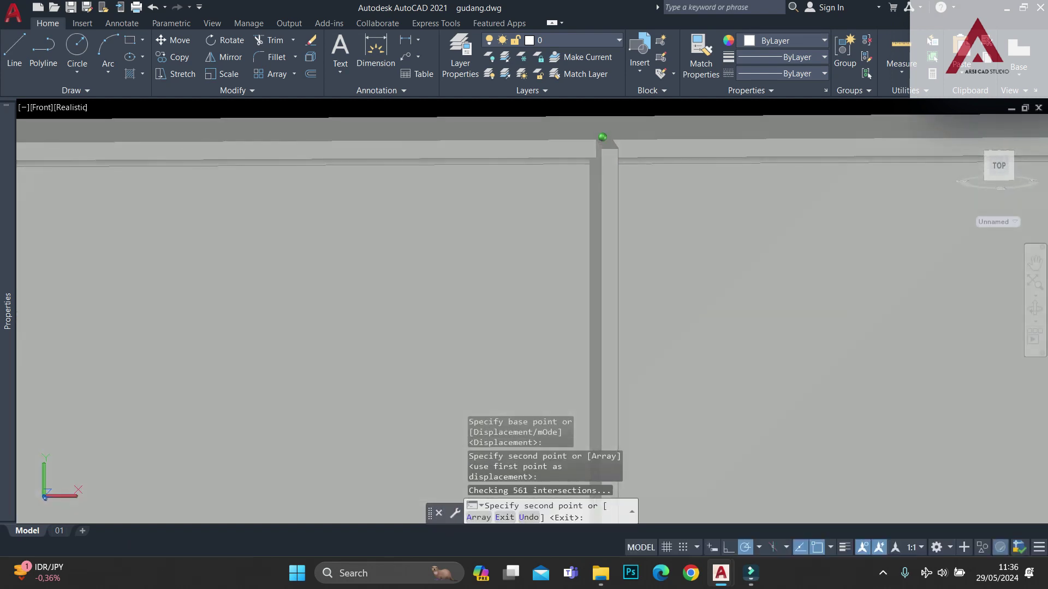
scroll(643, 211, "down", 3)
key("ctrl+z")
key("Escape")
middle_click_drag(393, 253, 565, 221, "shift")
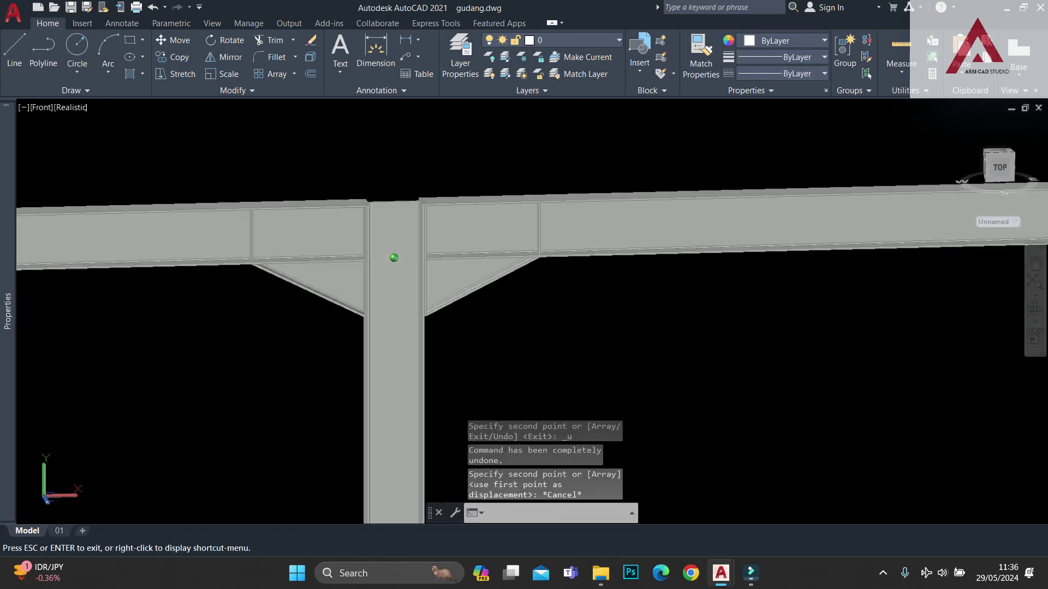
Copy the stiffener plate from its corner to a new point along the eave tie beam
left_click(527, 210)
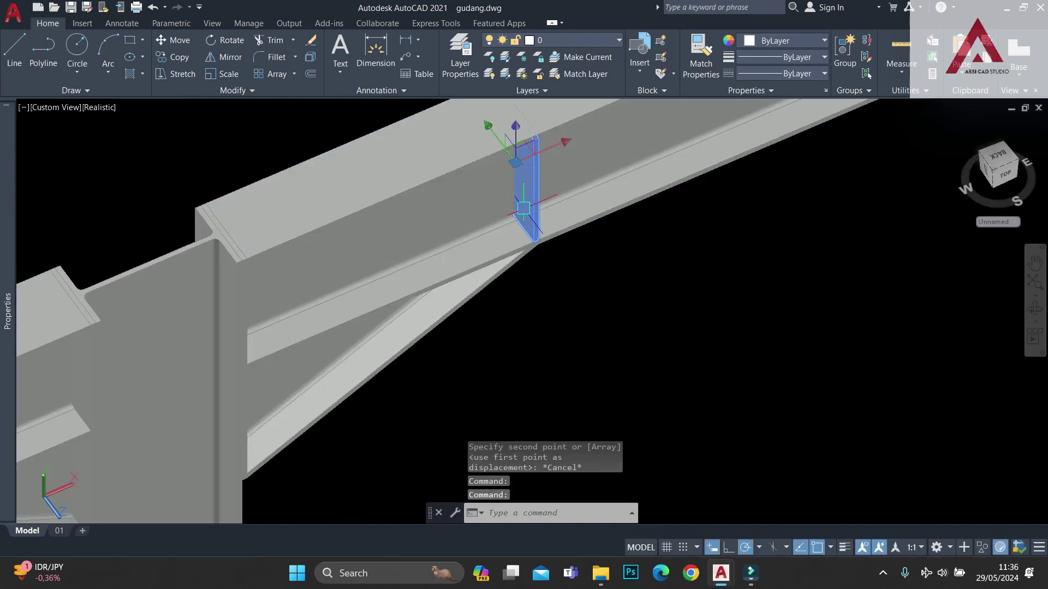
scroll(538, 227, "up", 3)
type("CO")
key("Return")
left_click(567, 335)
scroll(682, 207, "down", 3)
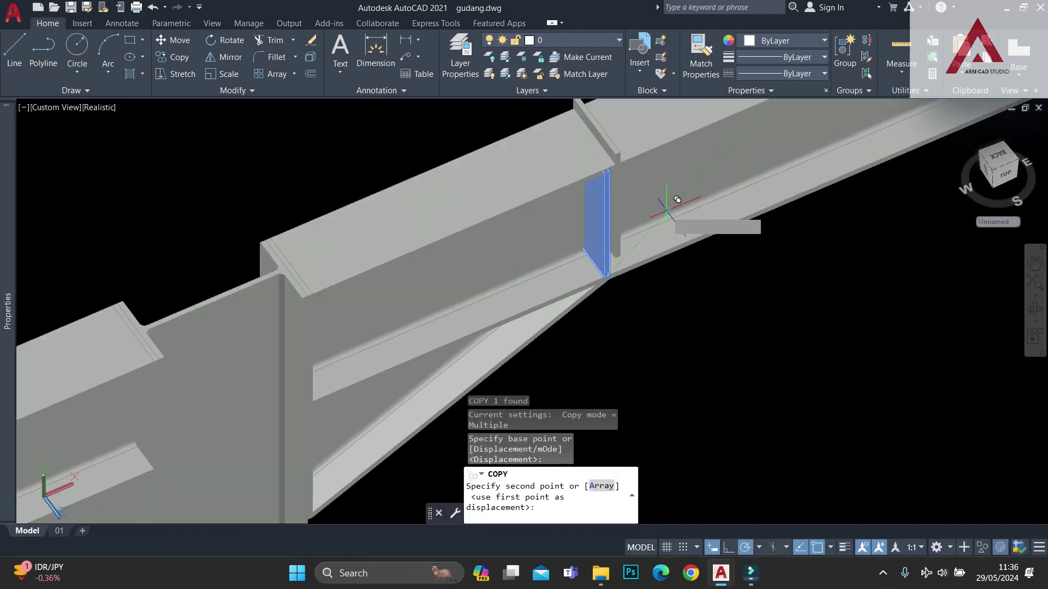
scroll(491, 306, "down", 3)
scroll(413, 316, "up", 3)
scroll(360, 317, "up", 2)
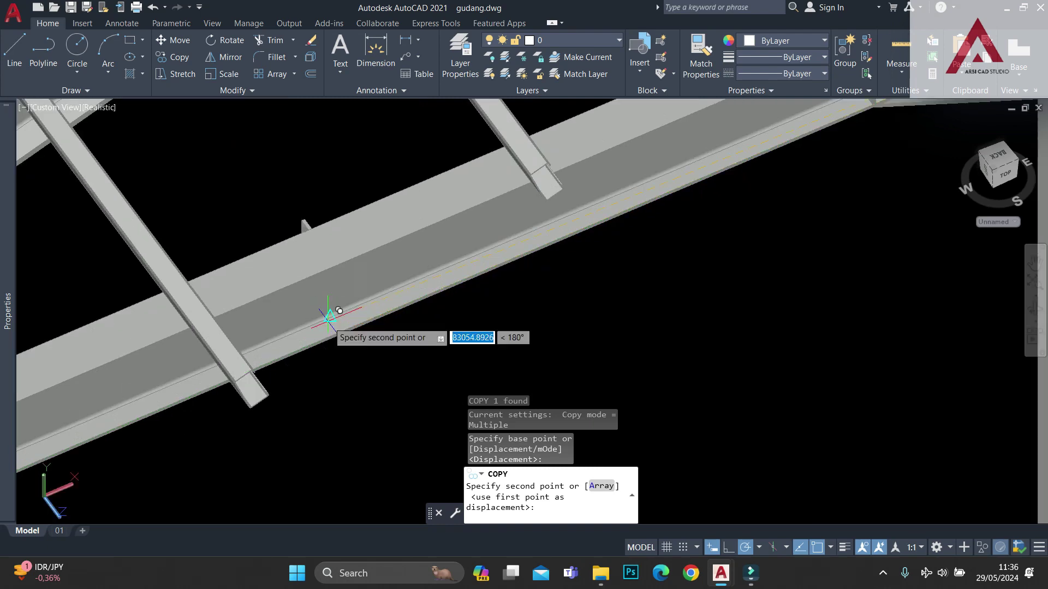
left_click(337, 330)
scroll(327, 311, "down", 3)
scroll(327, 306, "down", 3)
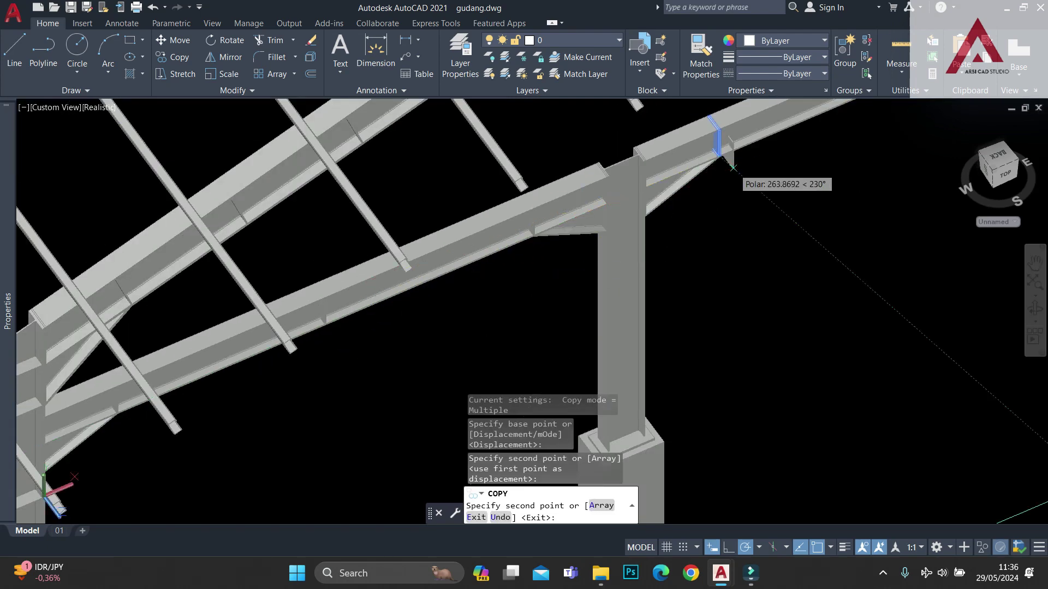
scroll(330, 281, "down", 2)
scroll(382, 289, "up", 2)
scroll(447, 278, "up", 3)
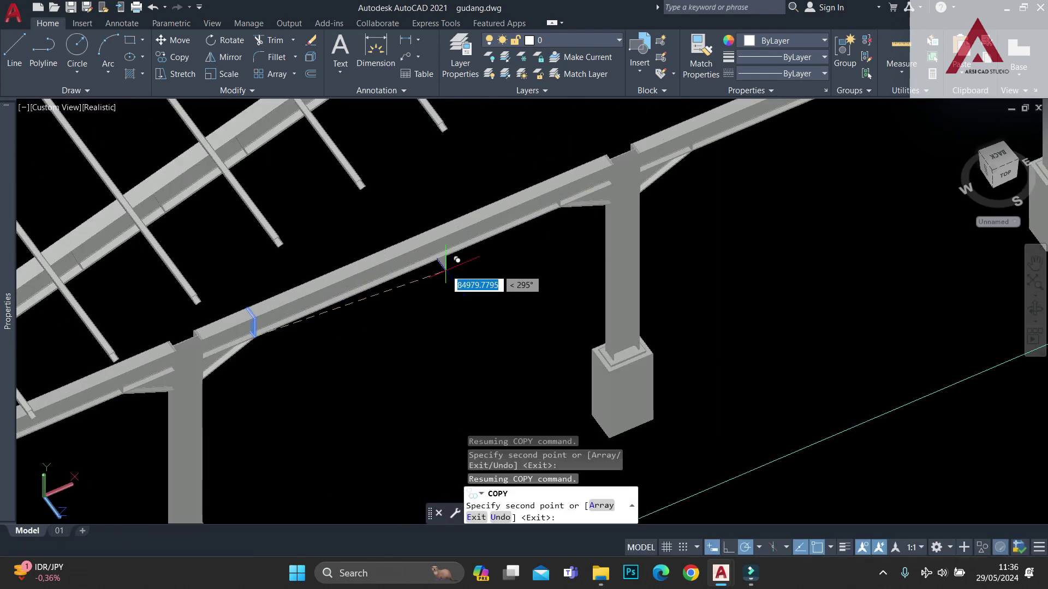
scroll(448, 254, "up", 3)
scroll(357, 295, "down", 3)
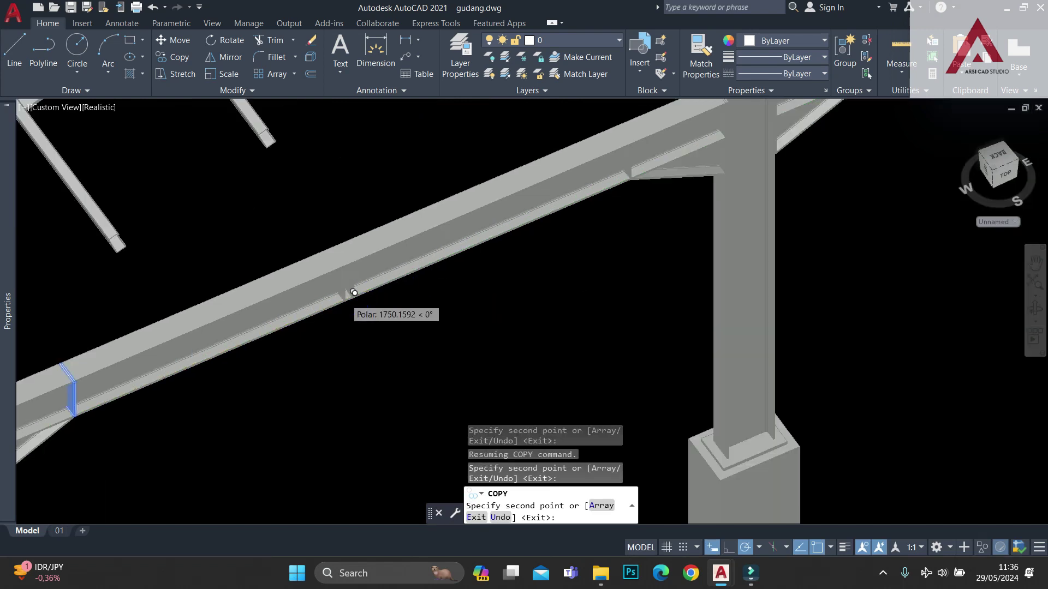
scroll(545, 191, "down", 2)
scroll(687, 147, "up", 1)
scroll(586, 240, "up", 3)
scroll(443, 259, "up", 2)
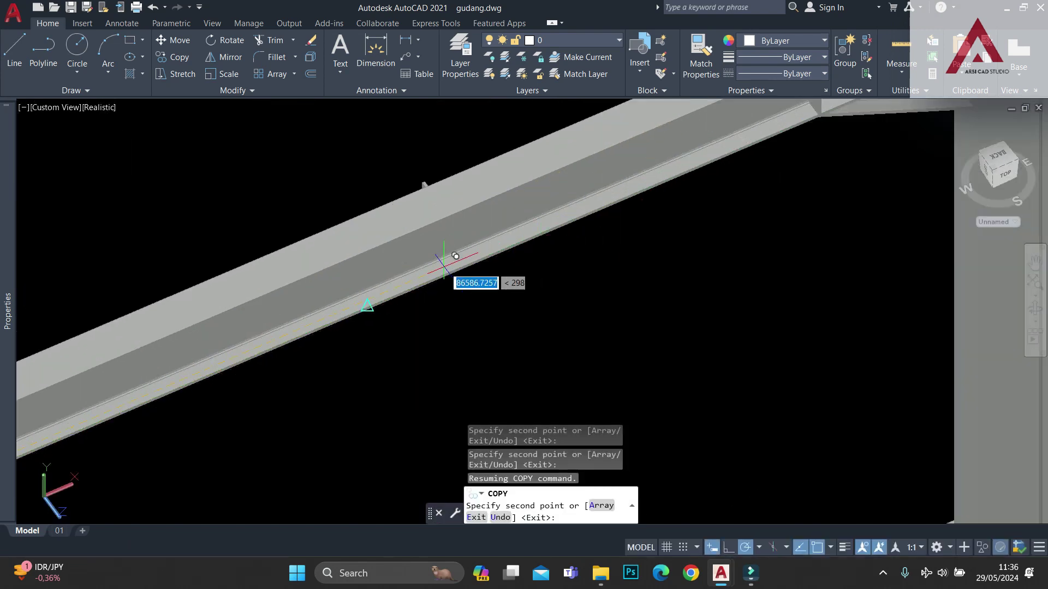
scroll(382, 294, "down", 3)
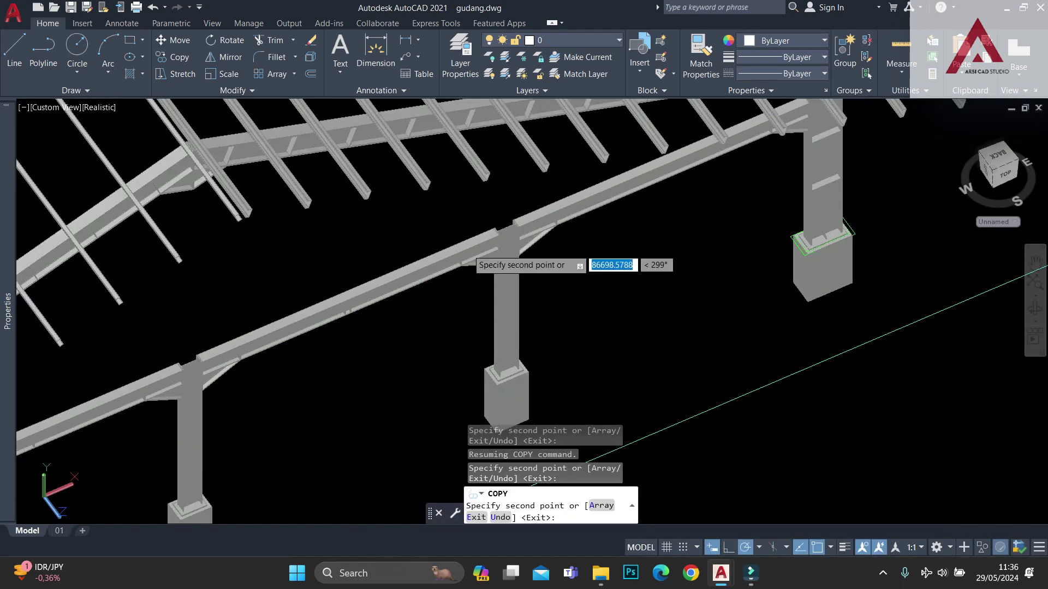
scroll(641, 156, "up", 2)
scroll(690, 254, "up", 2)
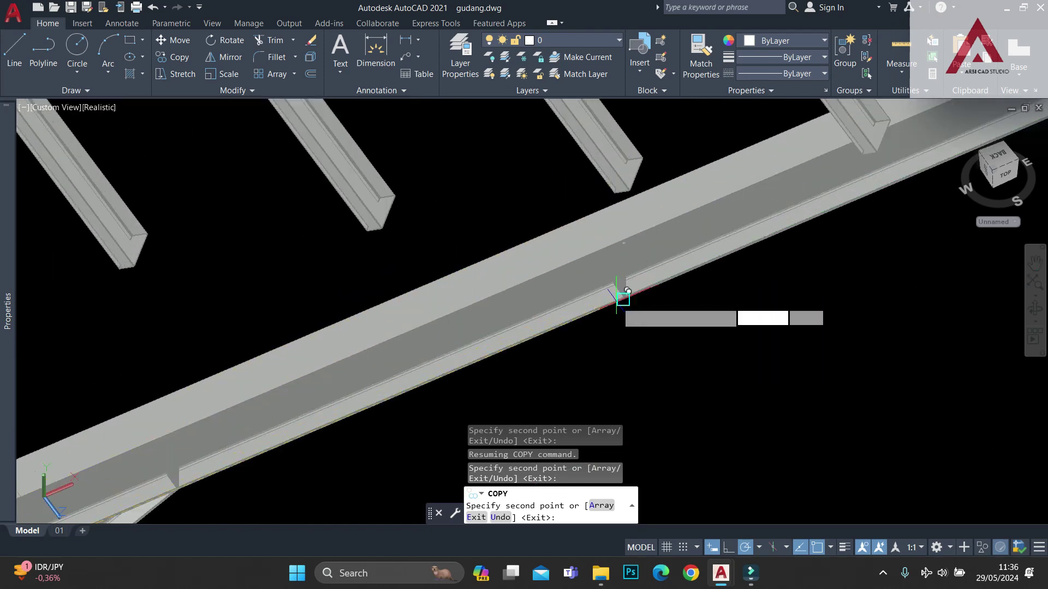
scroll(622, 298, "up", 2)
key("Return")
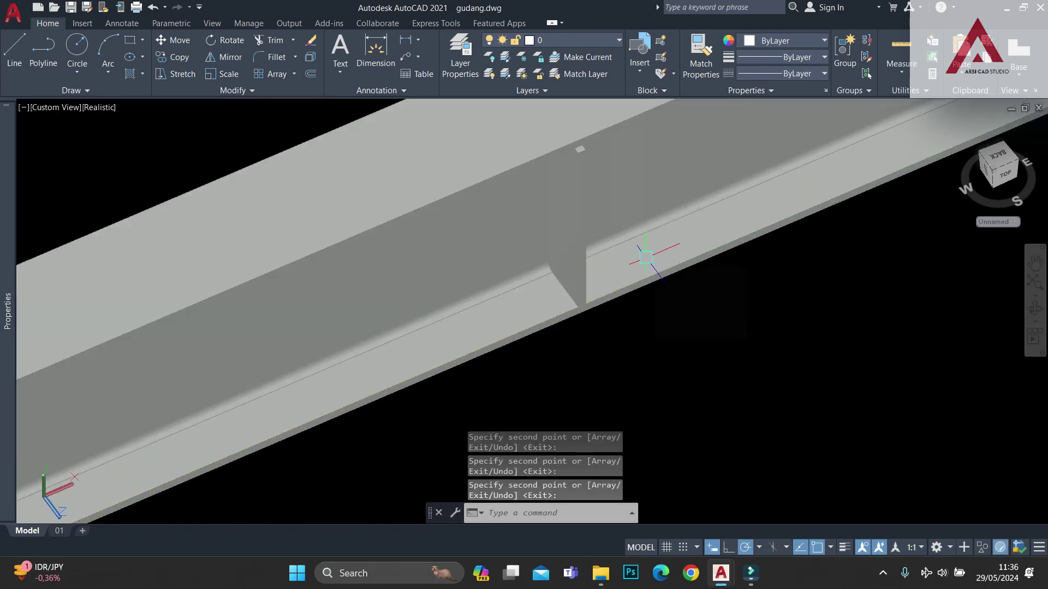
scroll(646, 257, "down", 4)
Switch the viewport to the Front preset view
type("v")
key("Return")
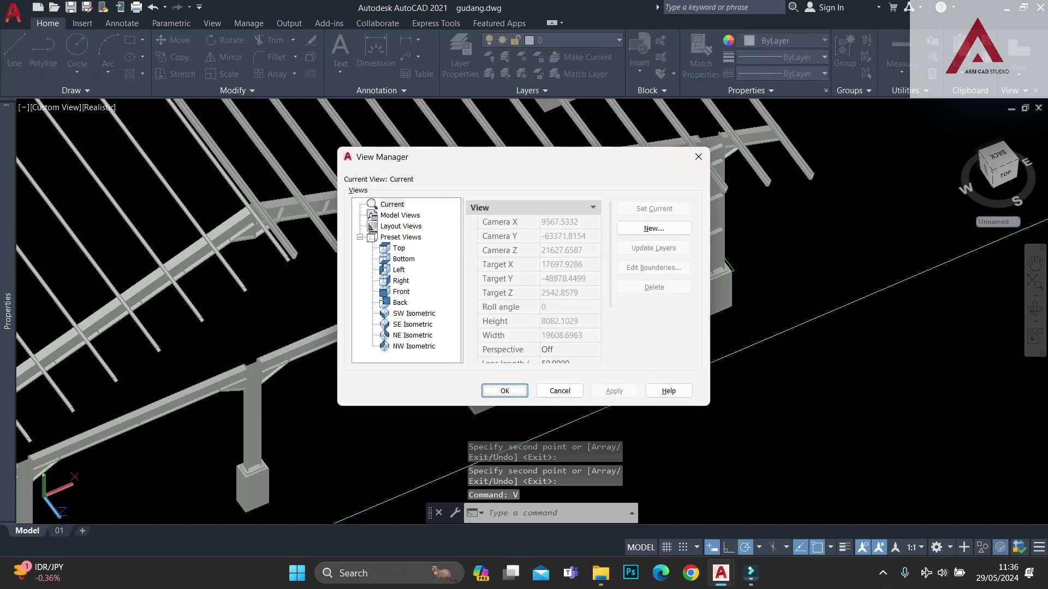
left_click(401, 292)
left_click(504, 391)
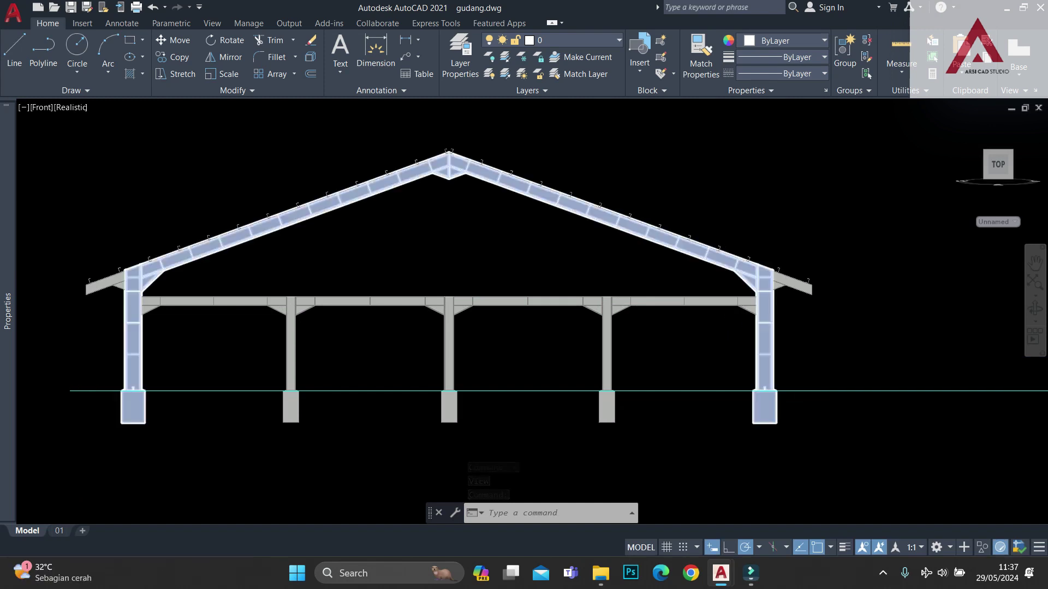
scroll(749, 317, "up", 3)
scroll(601, 251, "down", 5)
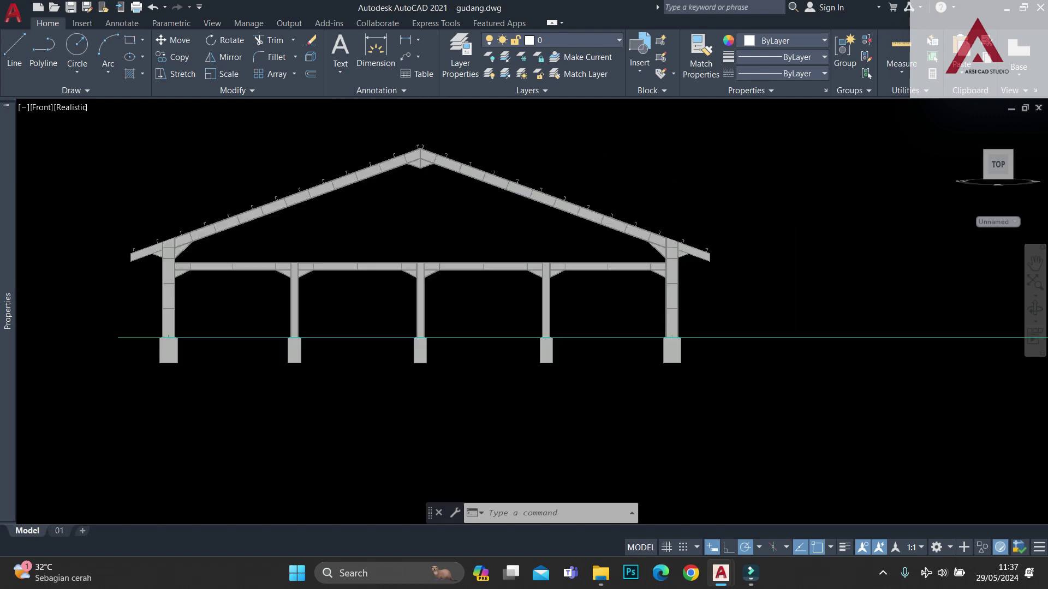
scroll(390, 246, "up", 3)
Select the right, middle and left interior columns with their footings
left_click(370, 250)
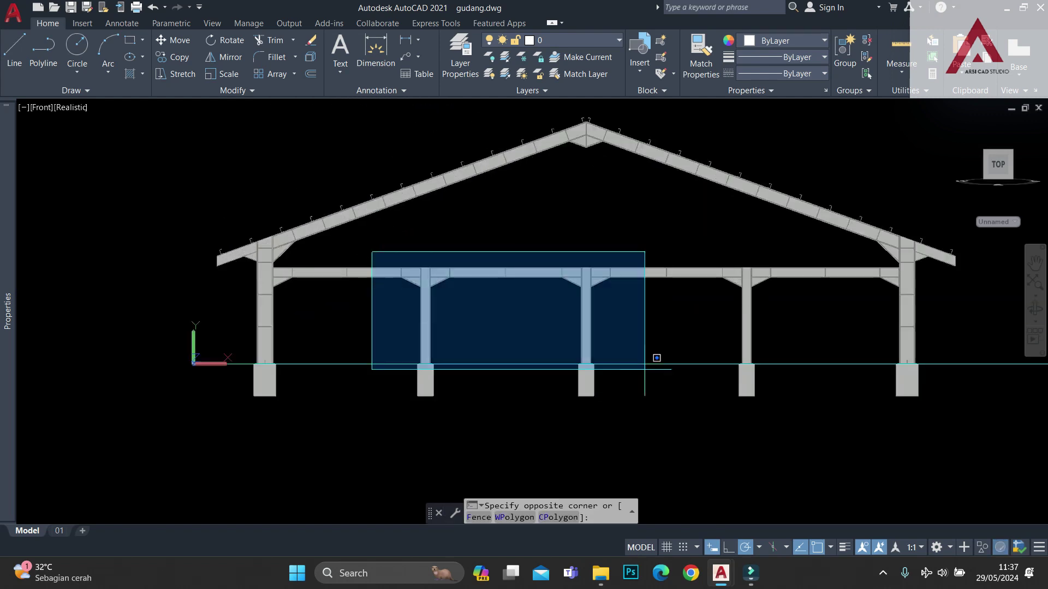
left_click(921, 443)
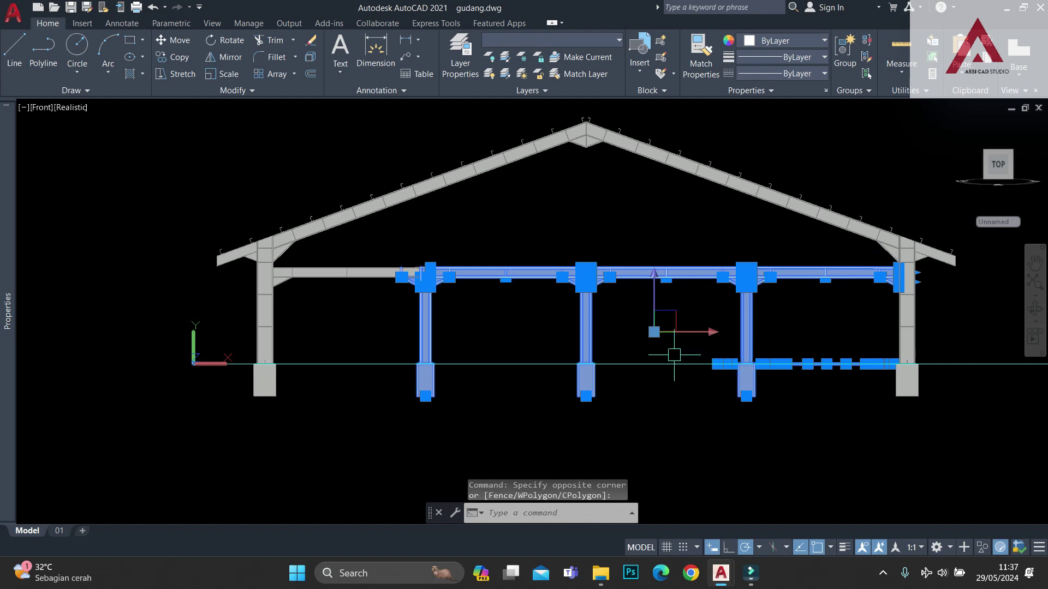
key("Escape")
scroll(737, 349, "up", 3)
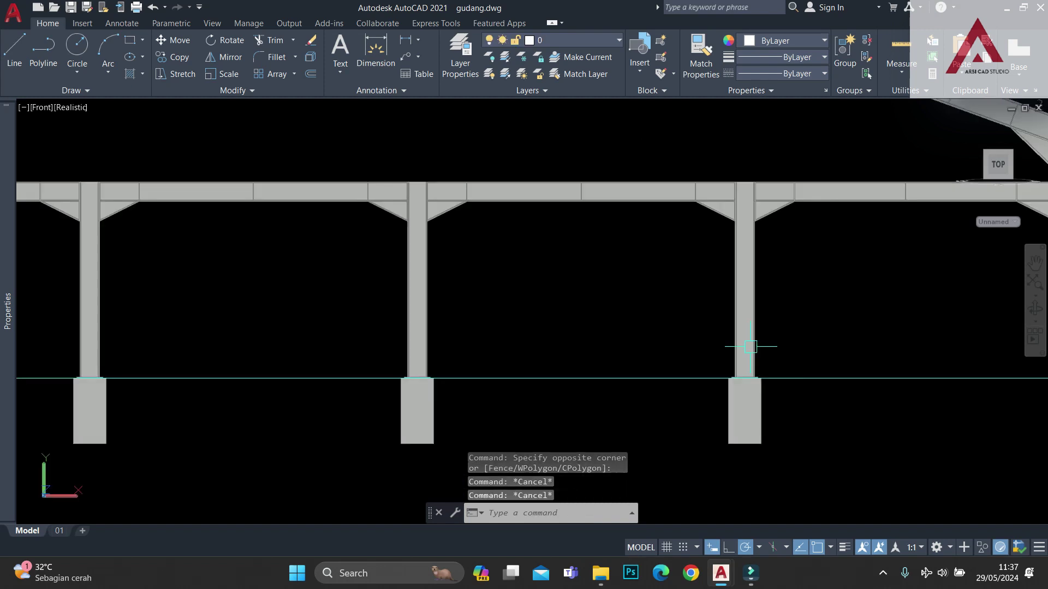
left_click(742, 322)
left_click(222, 299)
middle_click_drag(222, 299, 477, 315)
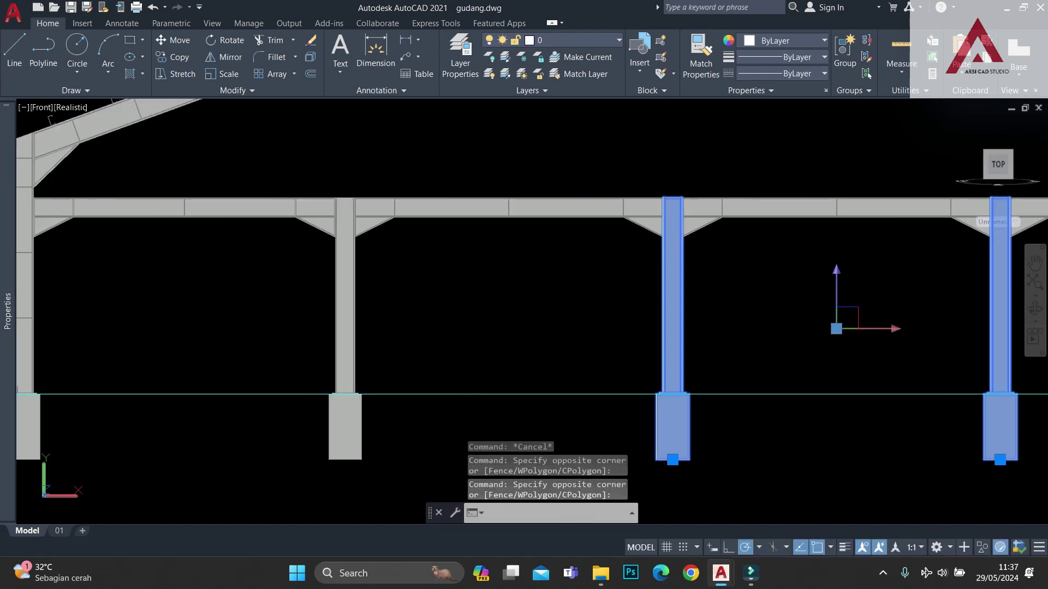
left_click(462, 311)
left_click(203, 311)
middle_click_drag(203, 311, 459, 309)
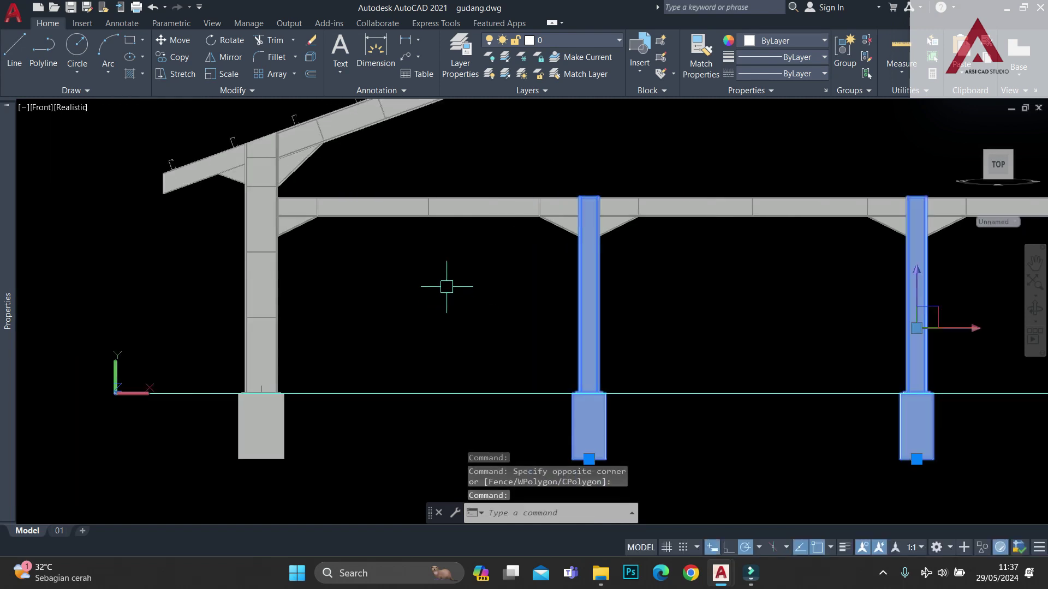
scroll(205, 206, "down", 1)
Add the tie beams and braces, then start a new block from all 43 parts
left_click(198, 206)
scroll(197, 206, "down", 2)
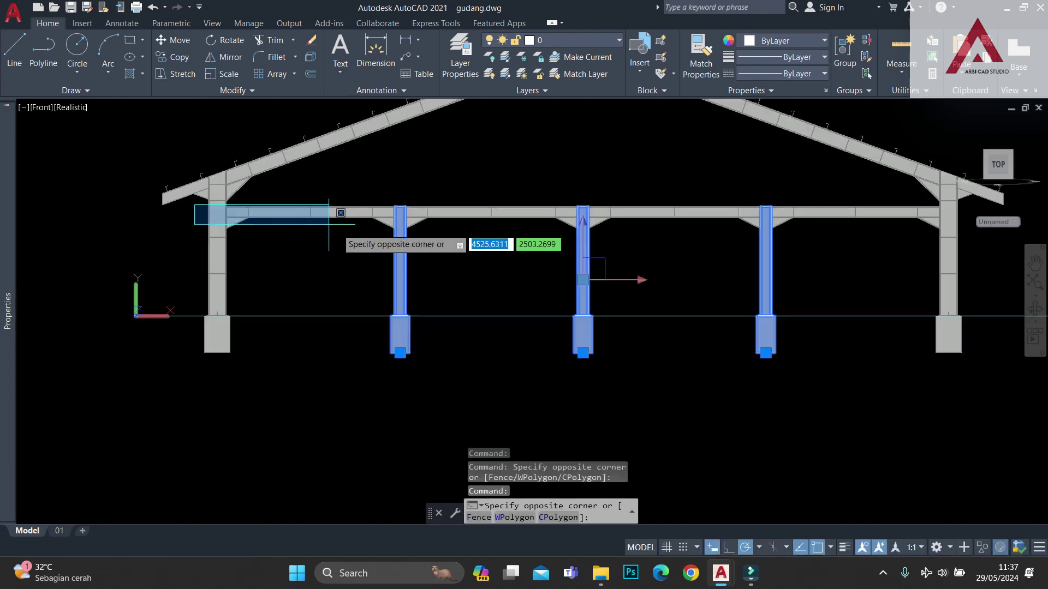
left_click(959, 245)
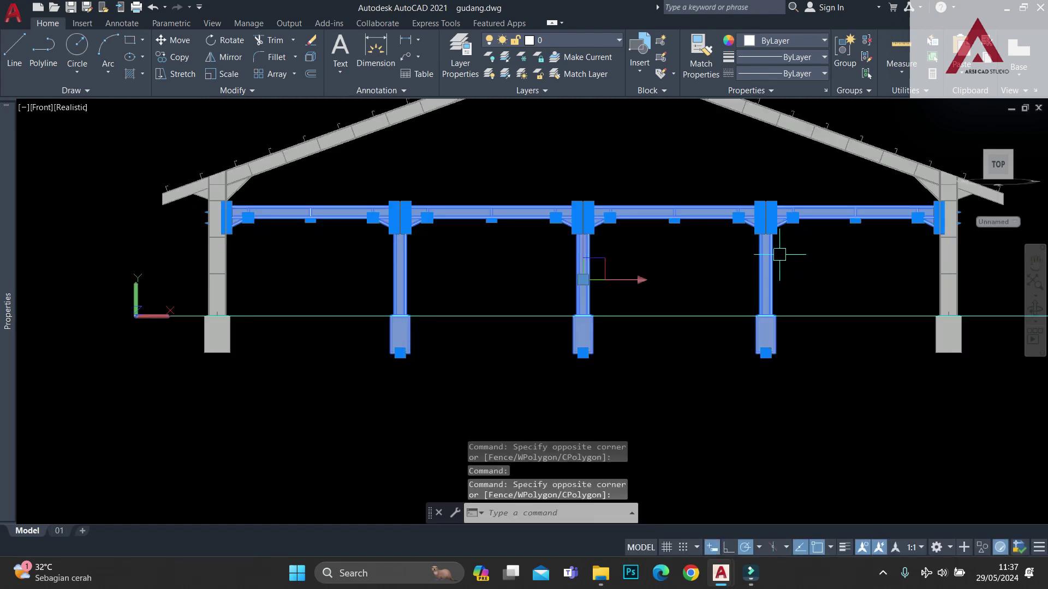
scroll(189, 210, "up", 2)
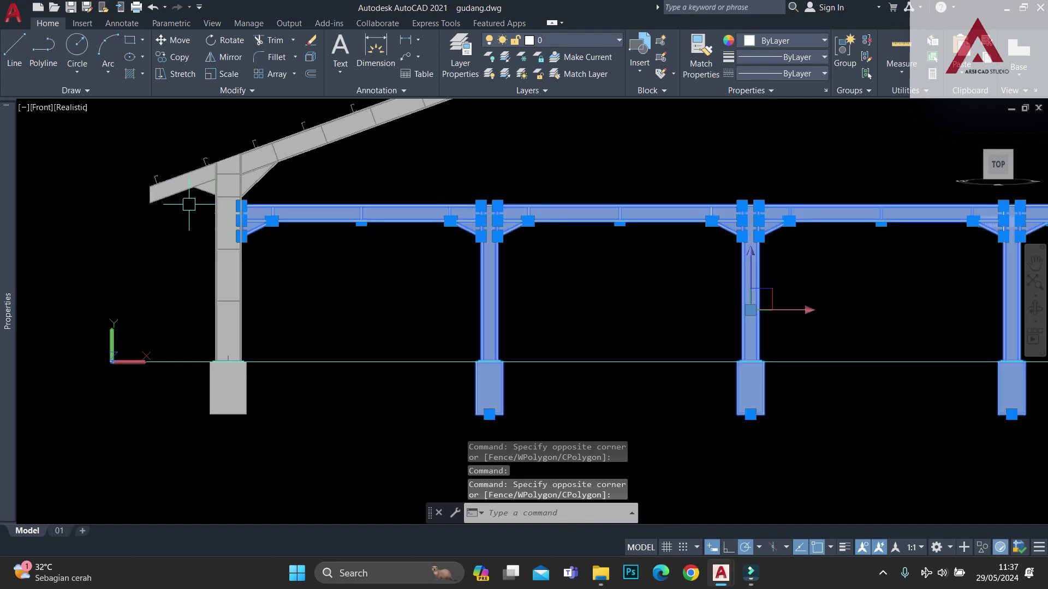
left_click(164, 214)
scroll(164, 215, "down", 2)
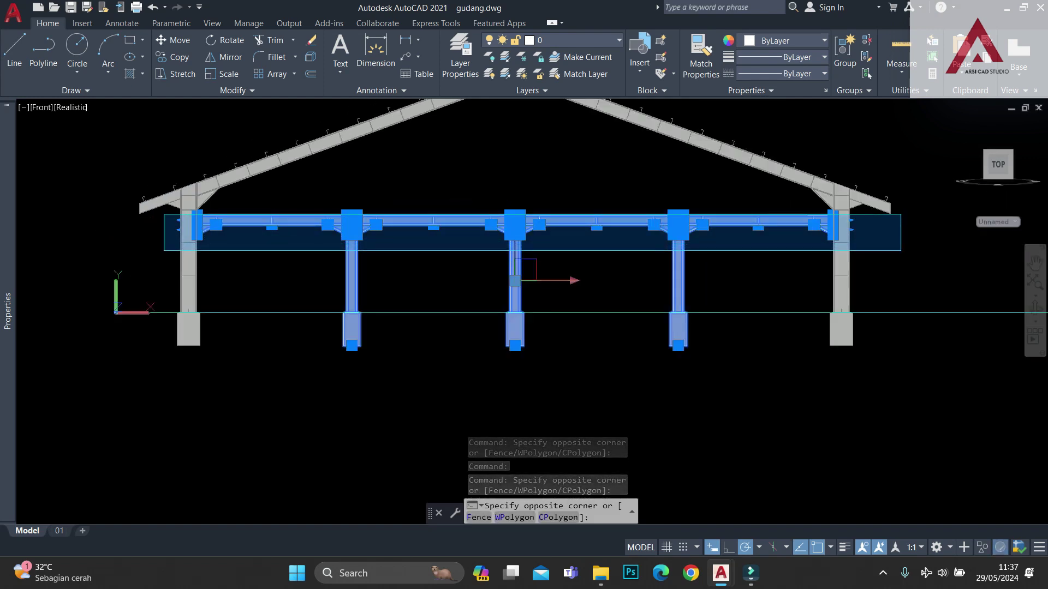
scroll(890, 251, "up", 1)
scroll(877, 275, "up", 2)
left_click(877, 275)
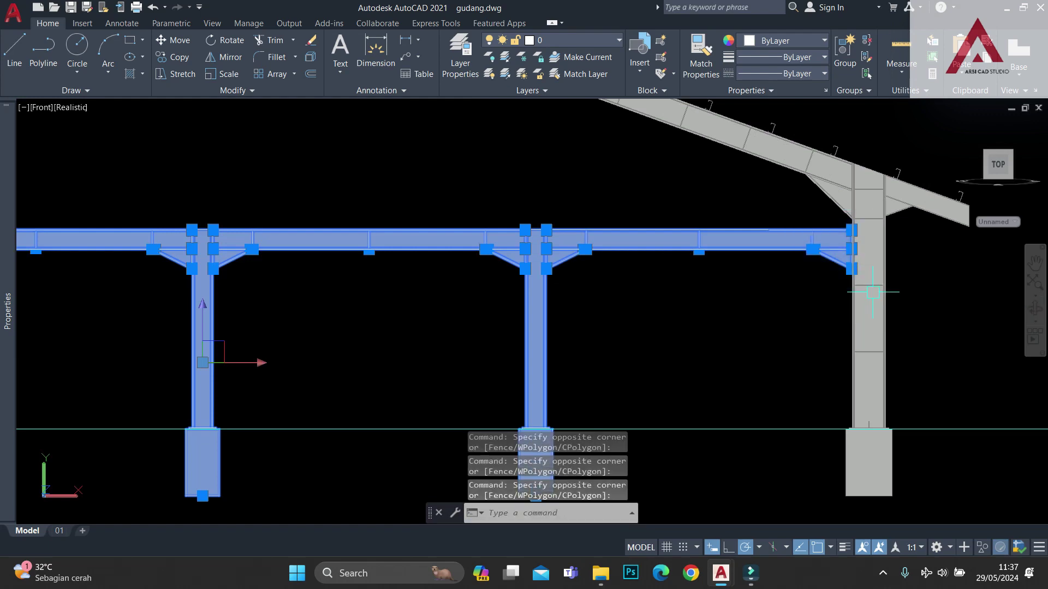
scroll(686, 273, "down", 2)
scroll(617, 293, "down", 2)
middle_click_drag(617, 293, 633, 273, "shift")
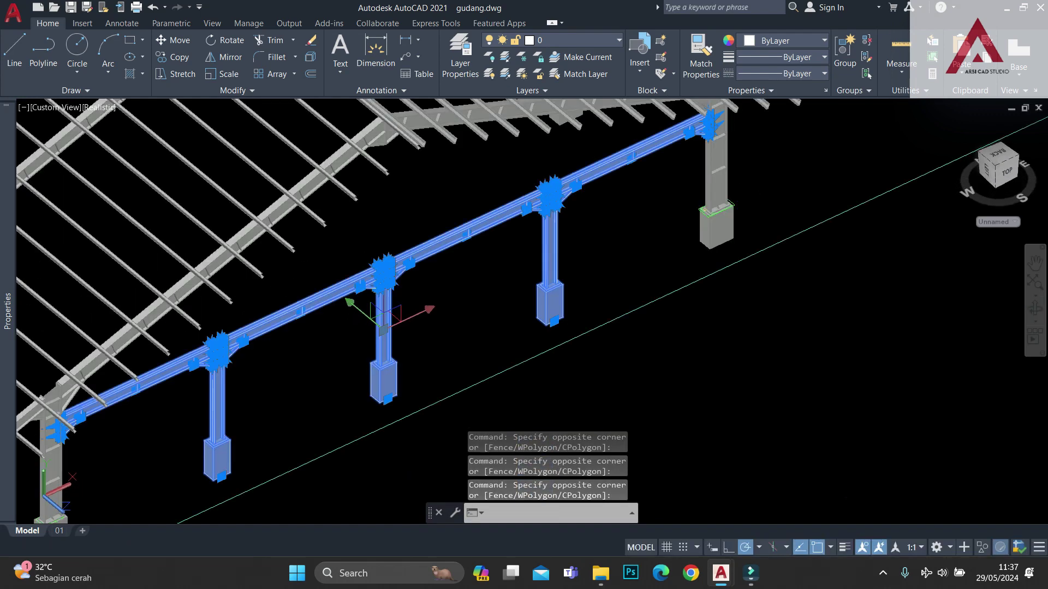
type("B")
key("Return")
type("P1")
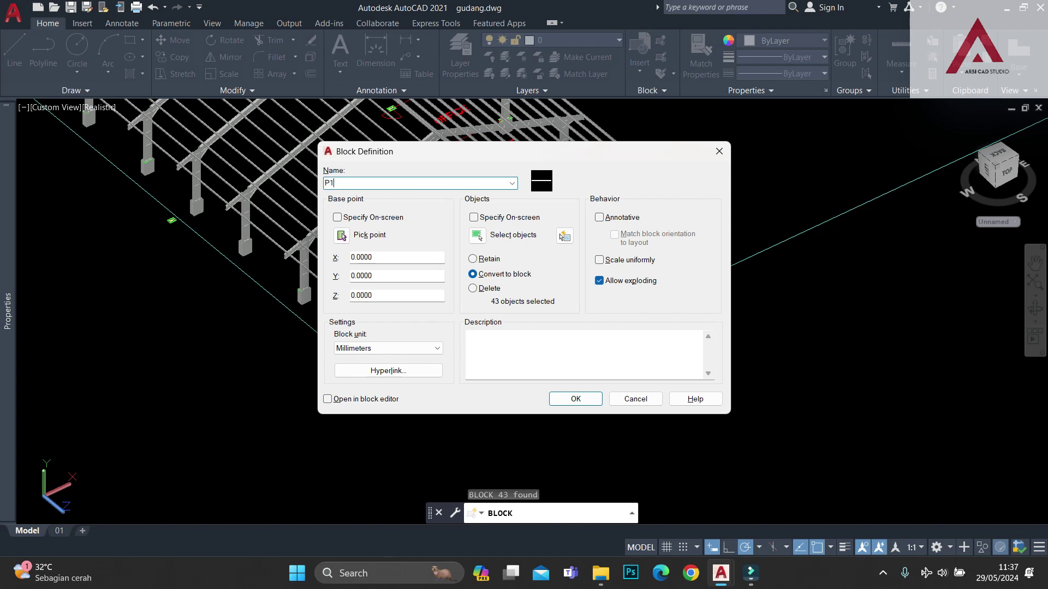
Create block P1 from the frame with its base point at the column-foot corner
left_click(341, 235)
scroll(264, 480, "up", 3)
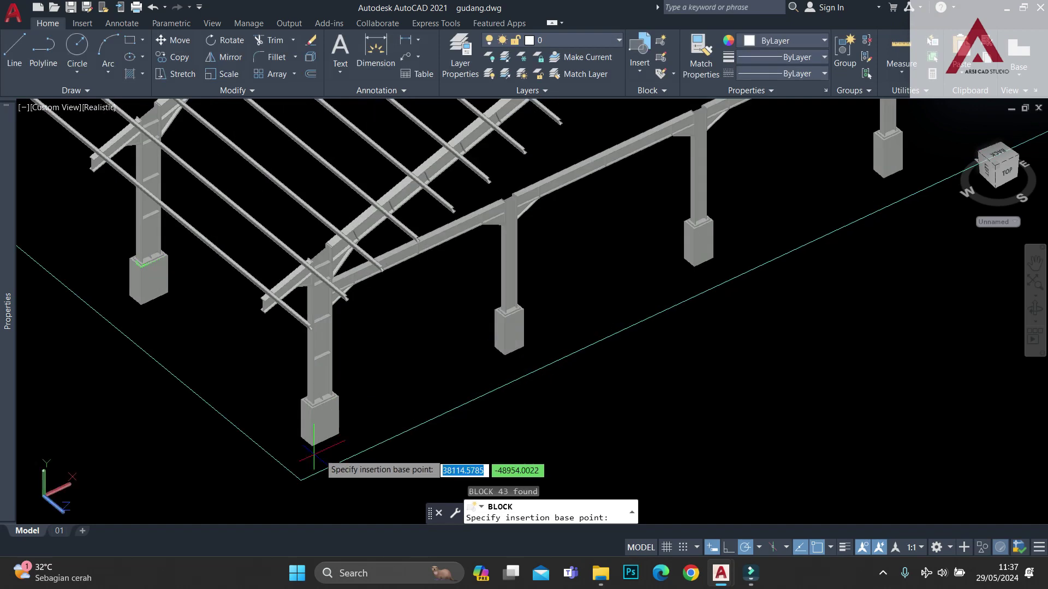
scroll(251, 475, "up", 3)
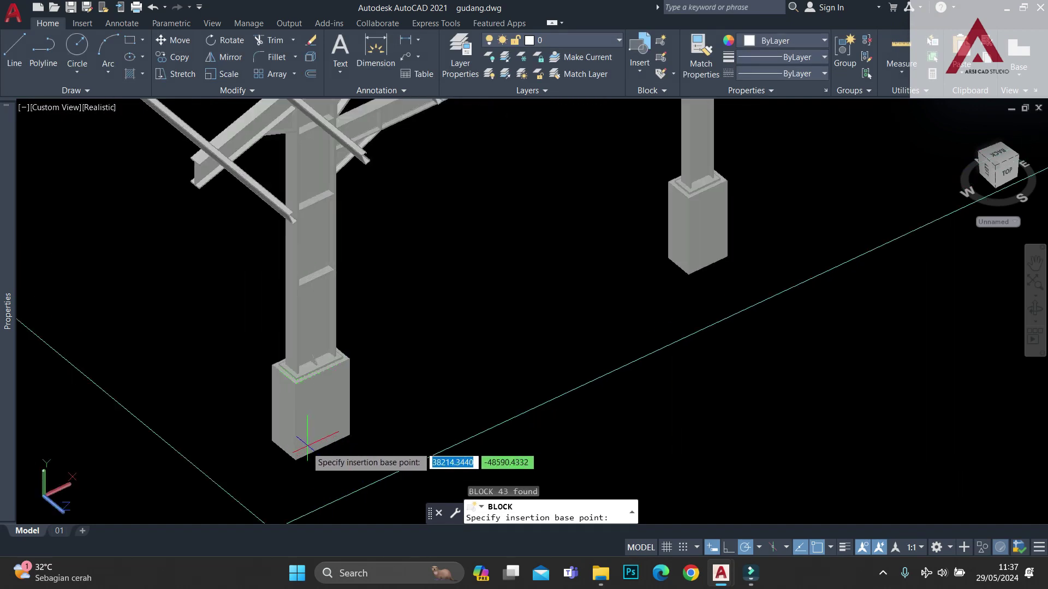
left_click(688, 275)
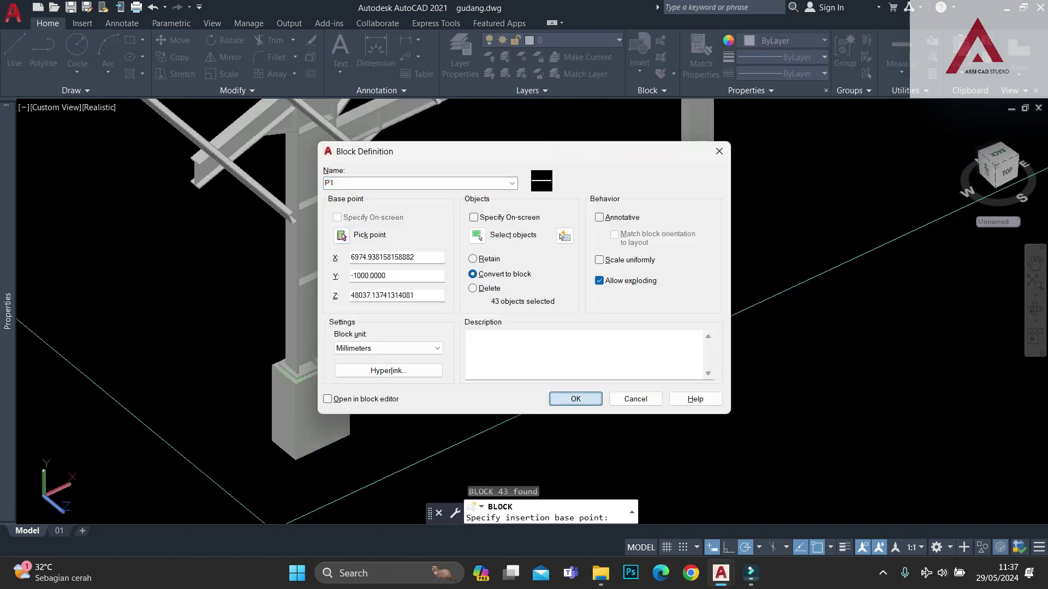
key("Return")
Copy the P1 frame 46000 along the building from its column foot
left_click(690, 254)
scroll(701, 264, "down", 3)
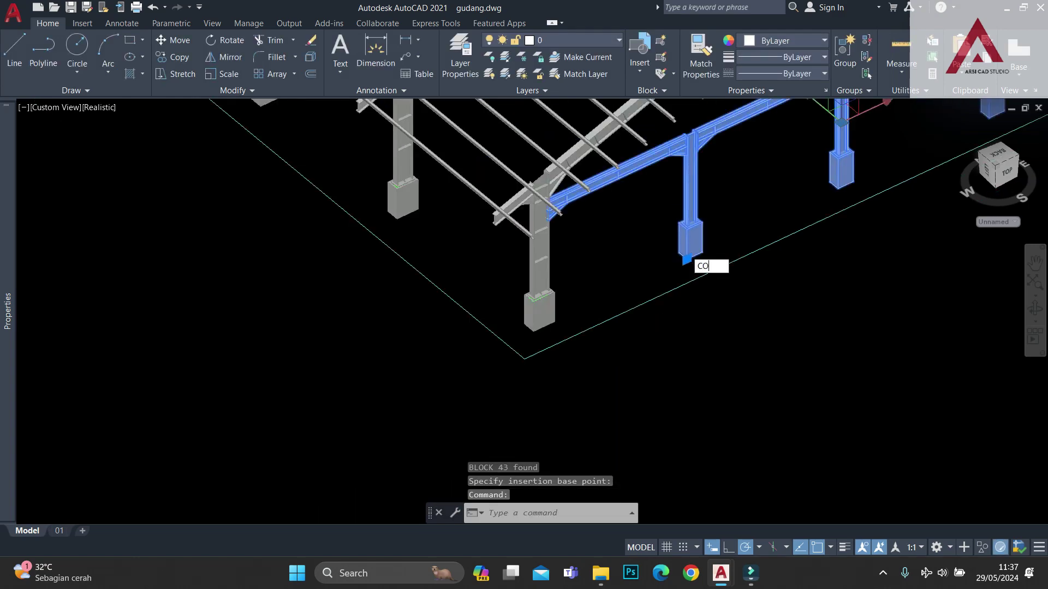
type("co")
key("Return")
scroll(537, 330, "up", 3)
left_click(553, 318)
scroll(553, 318, "down", 3)
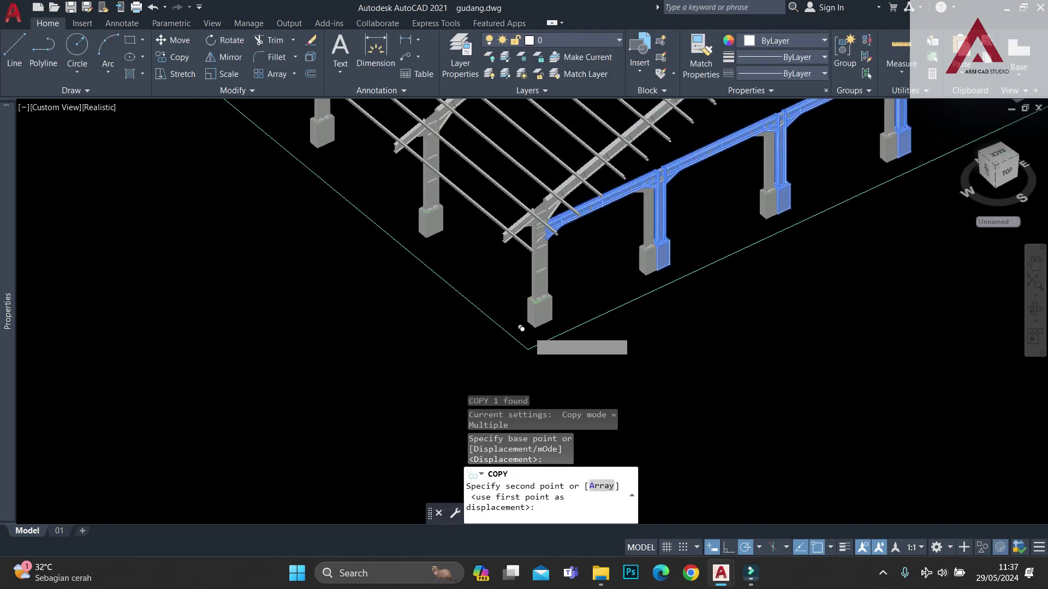
scroll(546, 322, "down", 2)
scroll(327, 197, "up", 2)
scroll(273, 186, "up", 2)
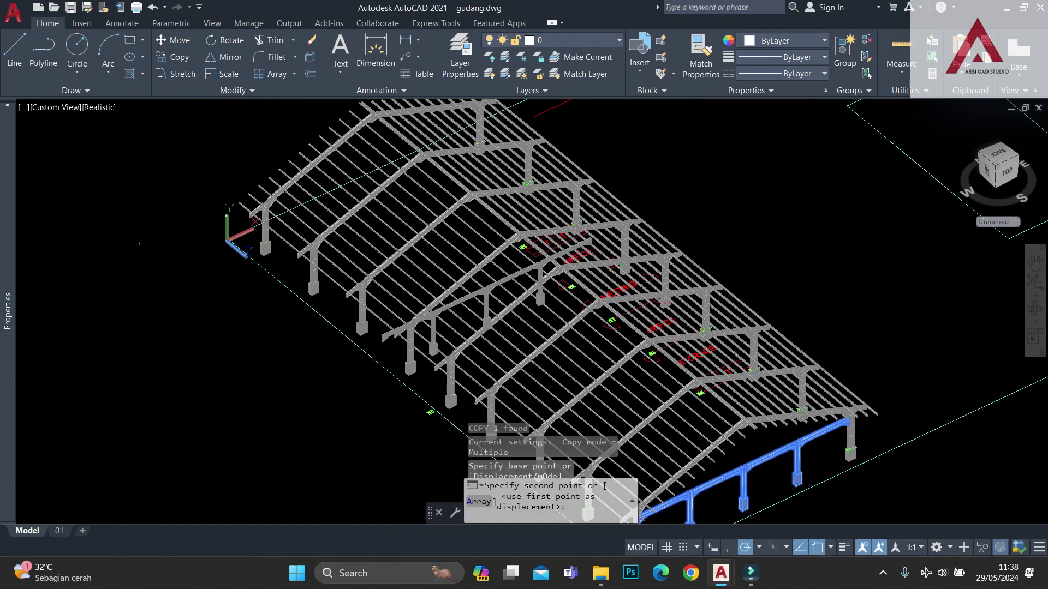
scroll(295, 261, "up", 2)
scroll(229, 224, "up", 2)
scroll(208, 199, "up", 2)
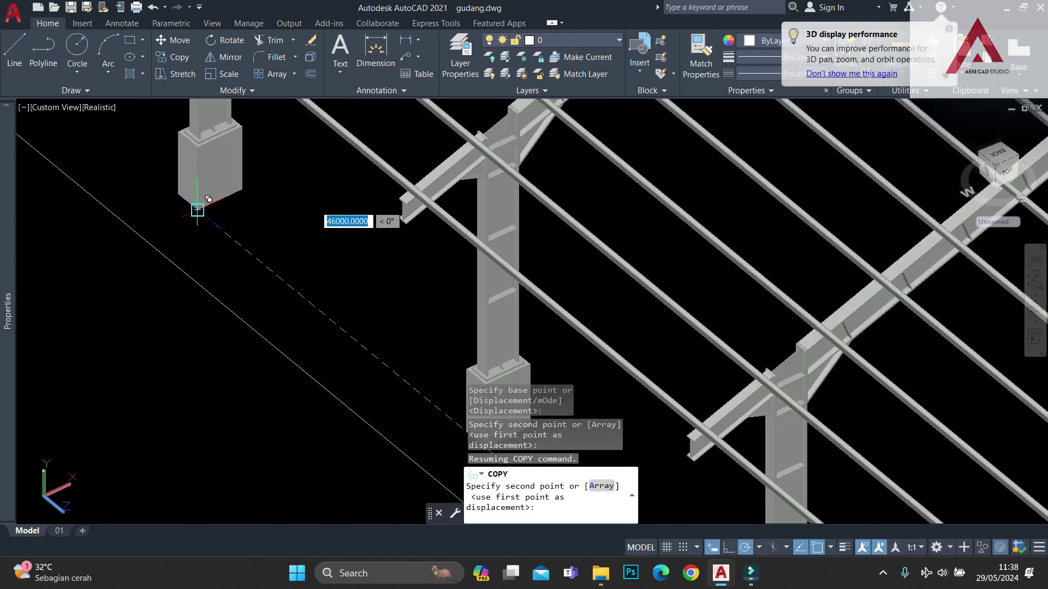
left_click(197, 210)
scroll(198, 210, "down", 5)
key("Escape")
mouse_move(130, 221)
middle_mouse_down("shift")
mouse_move(402, 147)
mouse_move(429, 257)
middle_mouse_up("shift")
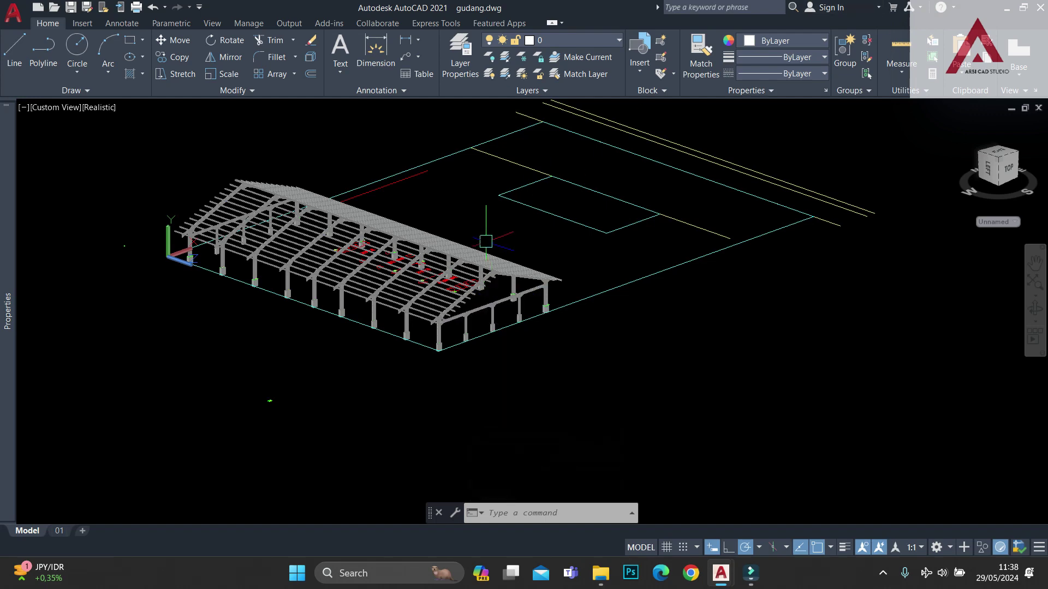
scroll(486, 241, "up", 5)
scroll(477, 297, "up", 4)
mouse_move(496, 285)
middle_mouse_down("shift")
mouse_move(469, 327)
mouse_move(469, 273)
mouse_move(437, 284)
mouse_move(415, 328)
mouse_move(382, 338)
mouse_move(393, 219)
mouse_move(360, 196)
mouse_move(338, 202)
mouse_move(360, 213)
mouse_move(414, 300)
mouse_move(758, 405)
mouse_move(737, 306)
mouse_move(435, 341)
middle_mouse_up("shift")
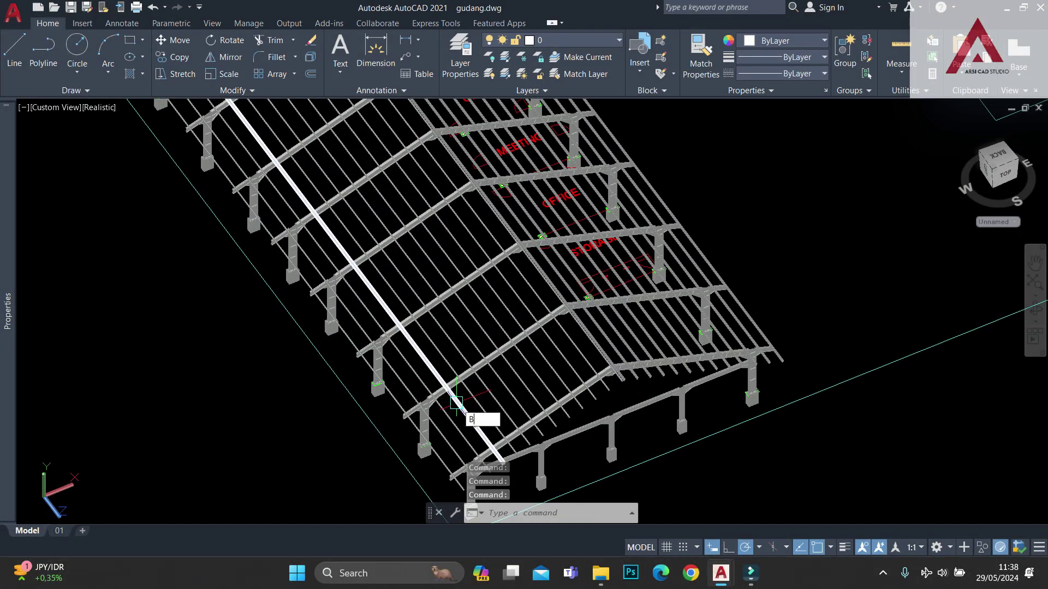
Align the UCS to the roof slope with three points on the purlin corner
type("box")
key("Return")
scroll(498, 349, "down", 2)
key("Escape")
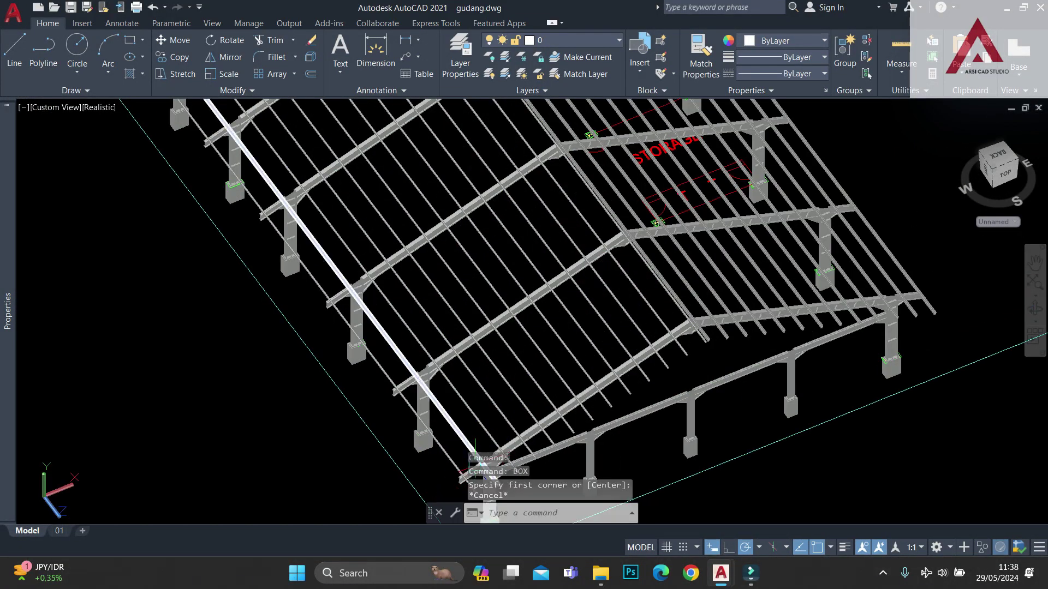
scroll(475, 348, "down", 3)
type("s")
key("Return")
scroll(498, 336, "up", 2)
scroll(374, 222, "up", 3)
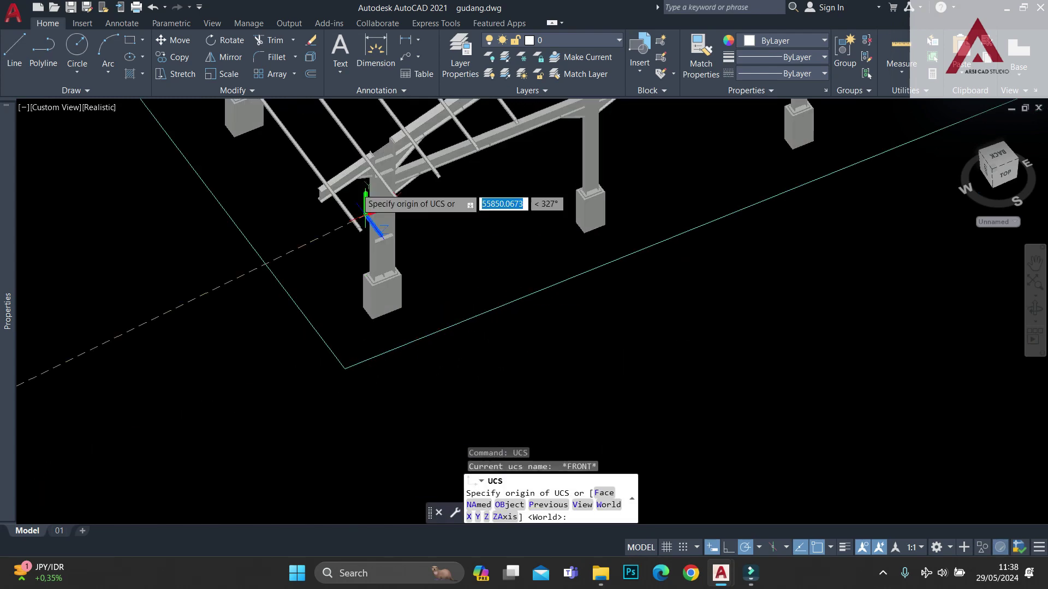
scroll(398, 351, "up", 3)
scroll(393, 417, "up", 3)
scroll(393, 420, "up", 3)
middle_click_drag(393, 421, 335, 471, "shift")
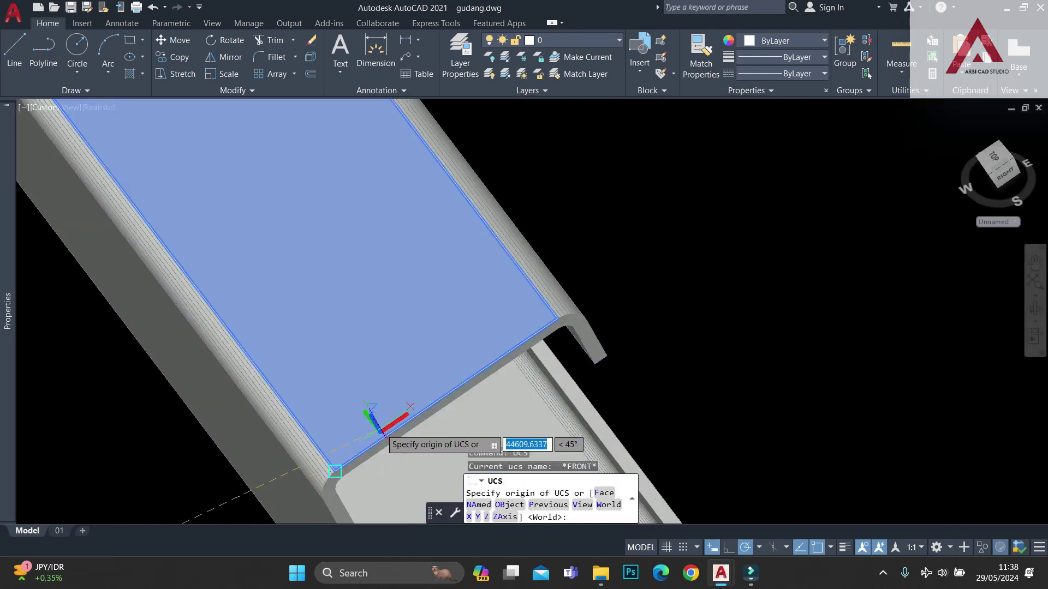
left_click(382, 430)
left_click(495, 362)
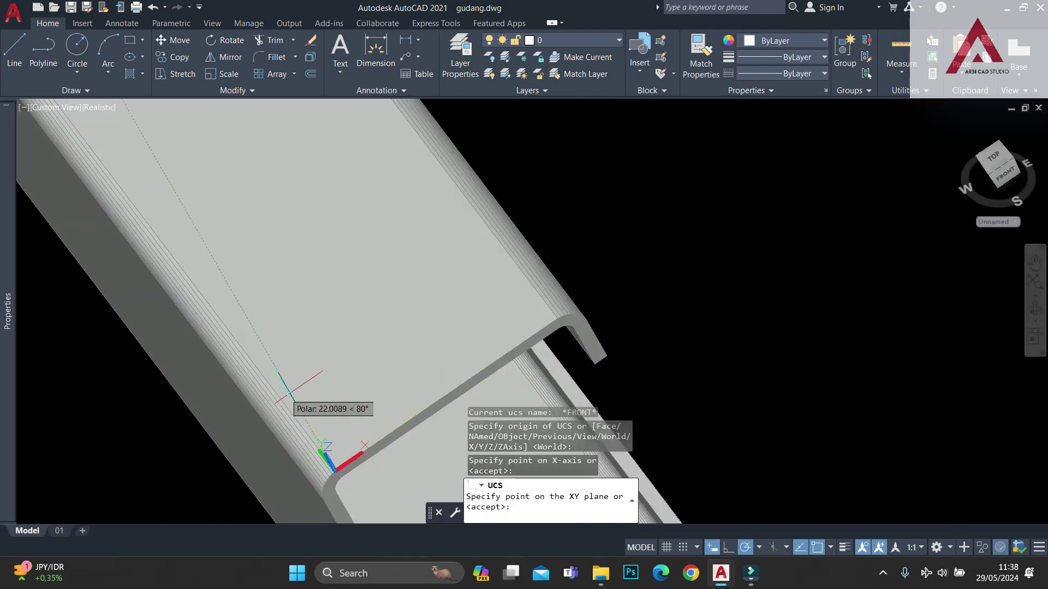
left_click(271, 381)
scroll(411, 339, "down", 5)
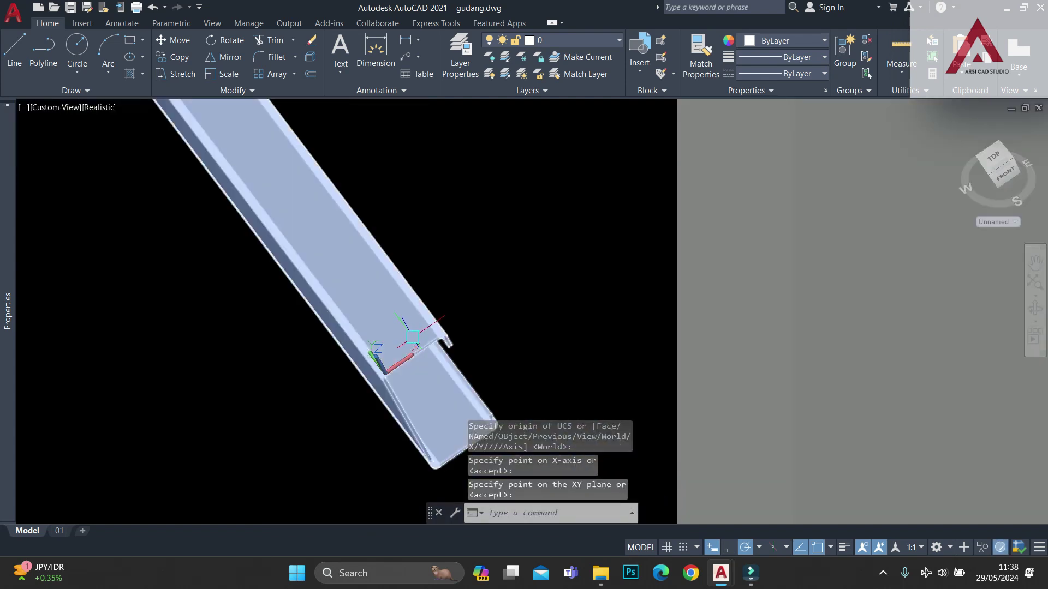
Draw a 30-high box roof sheet from the purlin corner across the slope
type("X")
key("Return")
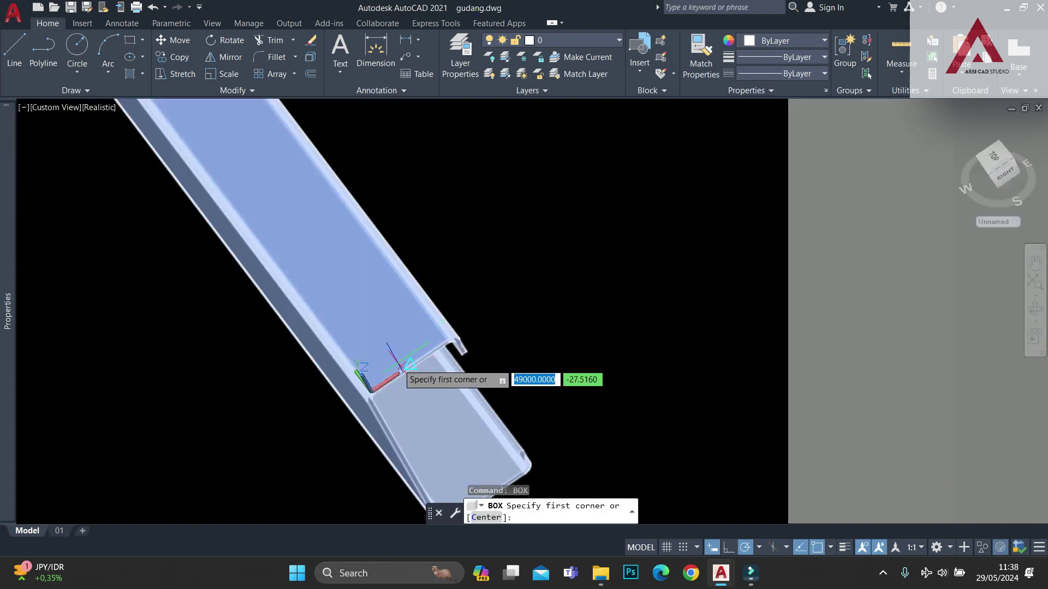
left_click(410, 364)
scroll(304, 373, "down", 3)
scroll(316, 393, "down", 3)
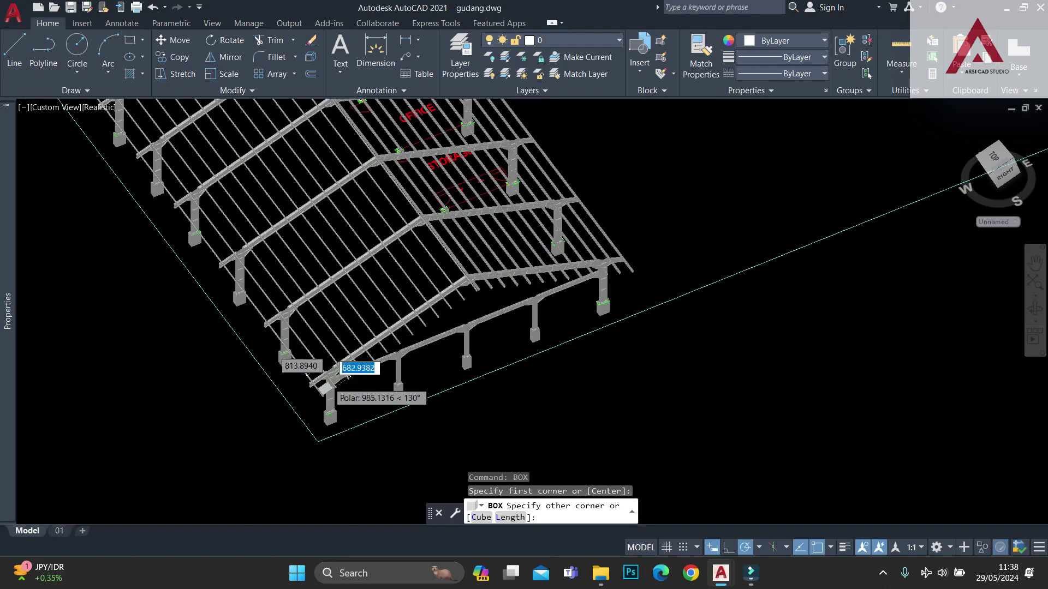
scroll(294, 360, "down", 2)
scroll(240, 129, "up", 5)
scroll(273, 175, "up", 4)
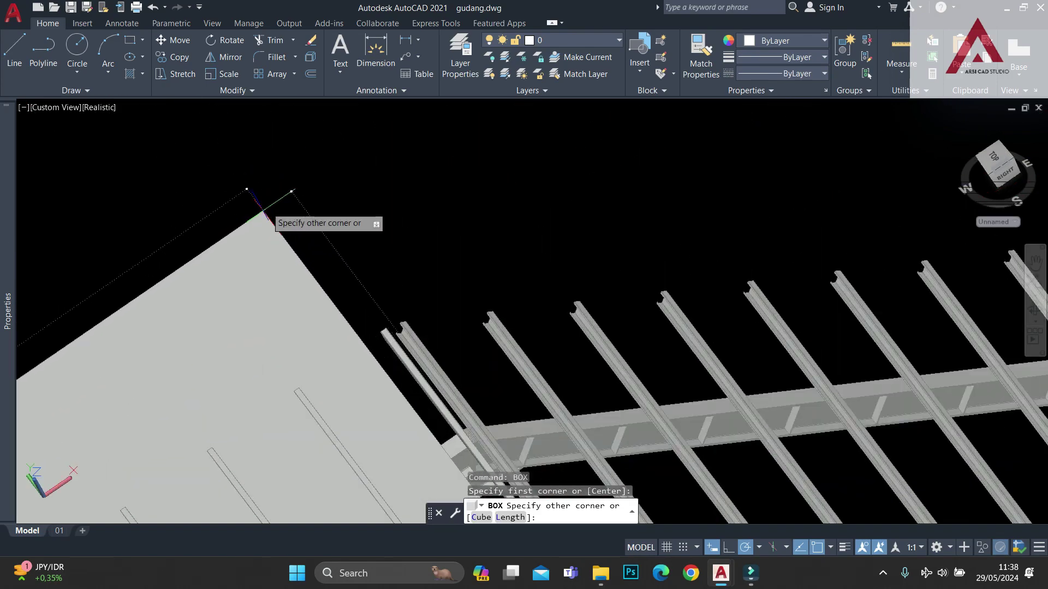
scroll(279, 189, "down", 5)
scroll(339, 147, "down", 4)
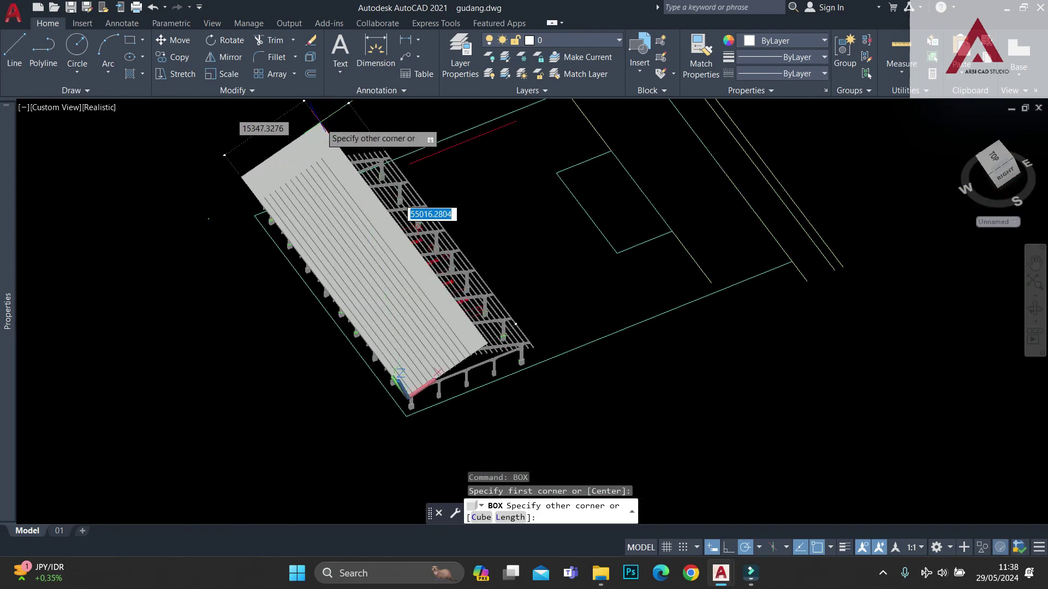
left_click(318, 121)
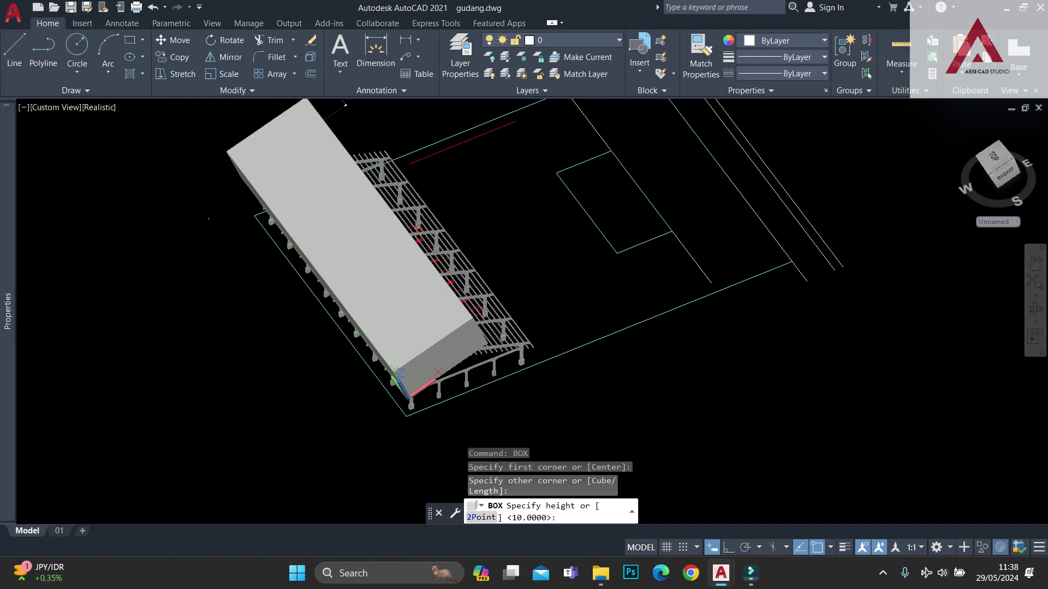
type("30")
key("Return")
scroll(424, 386, "up", 5)
scroll(424, 385, "up", 3)
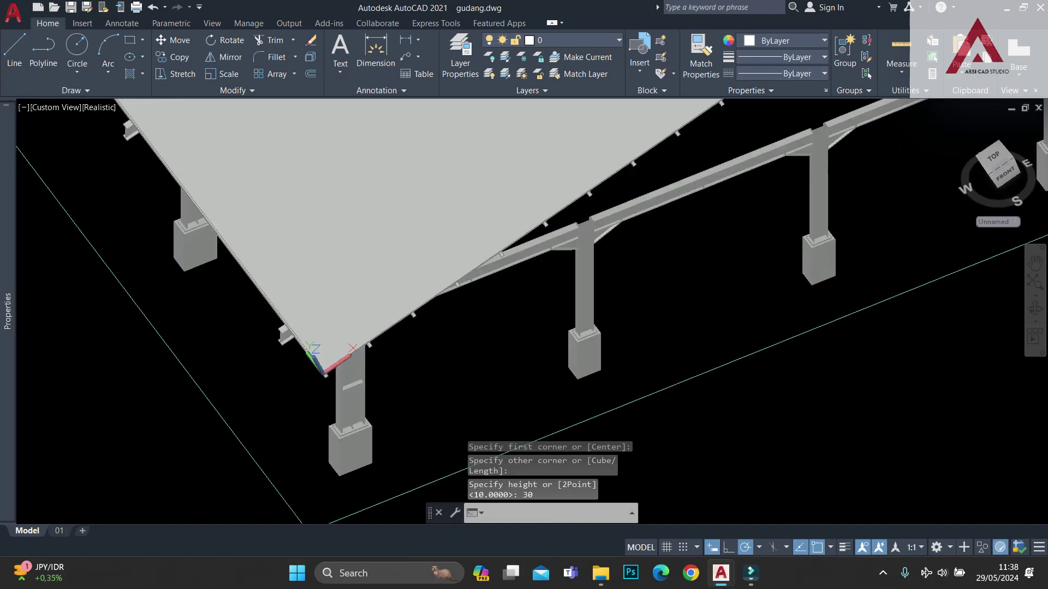
mouse_move(382, 327)
middle_mouse_down("shift")
mouse_move(354, 246)
mouse_move(329, 271)
mouse_move(612, 205)
middle_mouse_up("shift")
scroll(339, 262, "up", 5)
key("Escape")
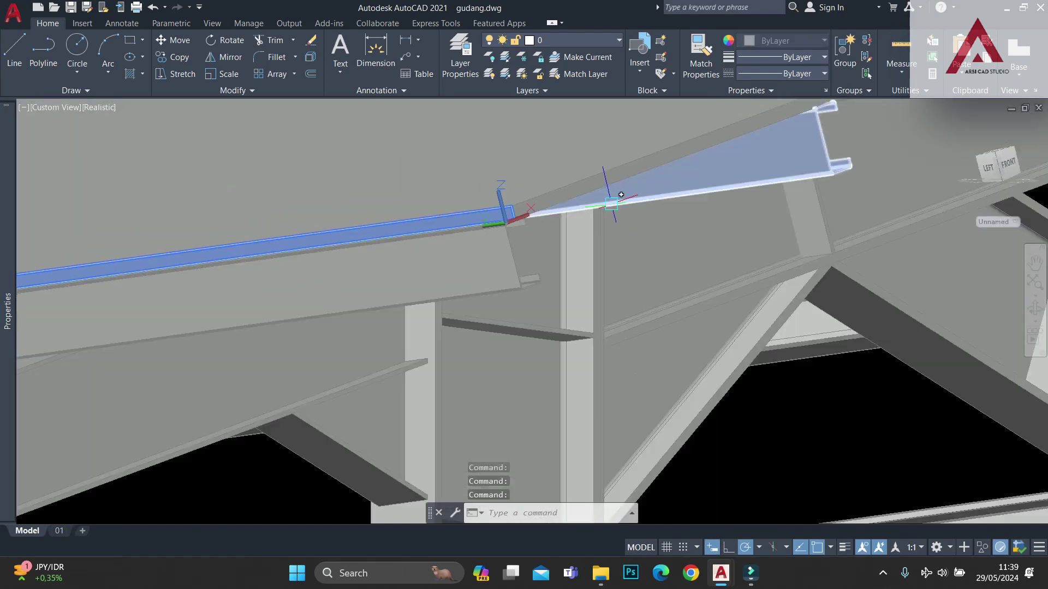
scroll(611, 204, "down", 5)
scroll(254, 261, "down", 2)
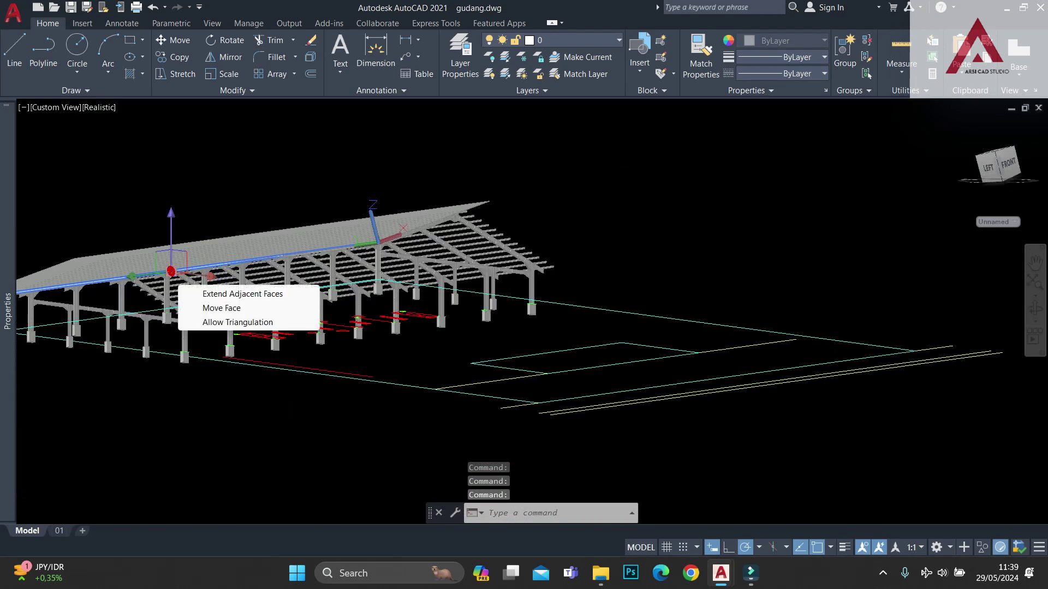
middle_click_drag(253, 260, 227, 251, "shift")
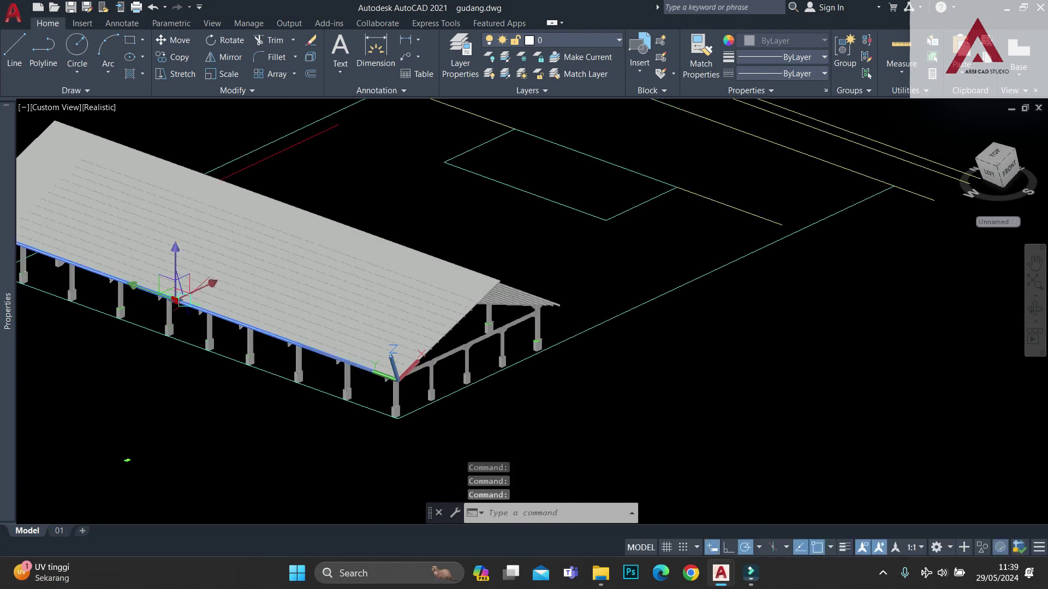
left_click(175, 300)
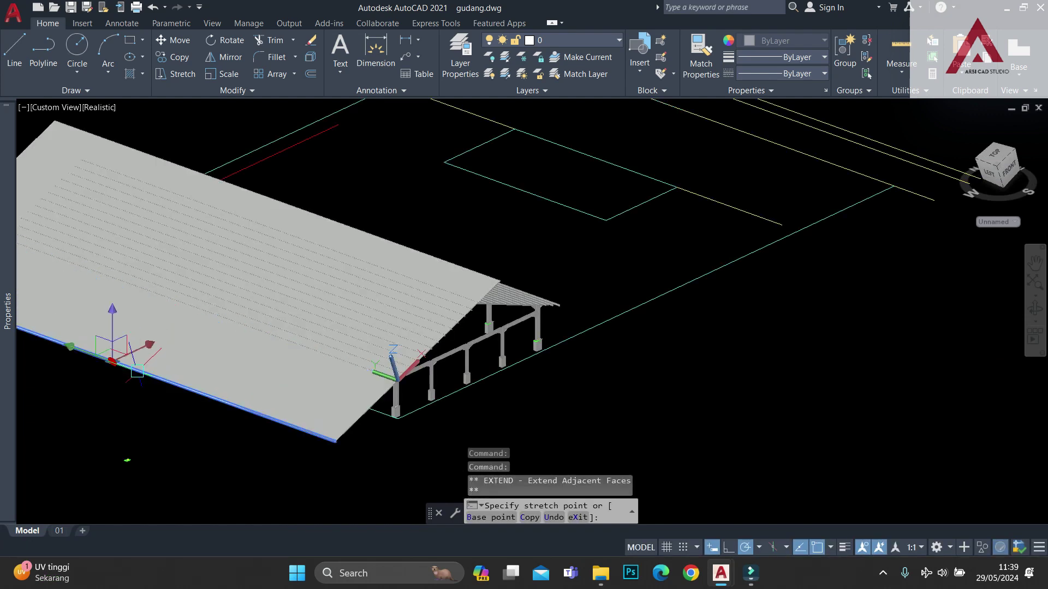
scroll(358, 413, "up", 3)
scroll(358, 412, "up", 5)
scroll(335, 487, "up", 3)
key("Escape")
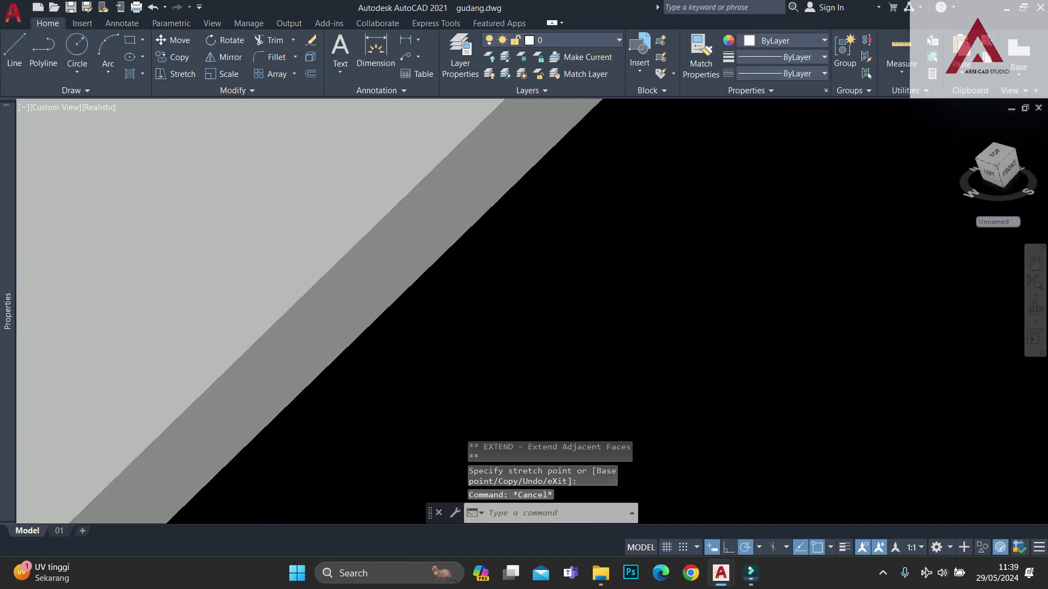
scroll(306, 415, "up", 2)
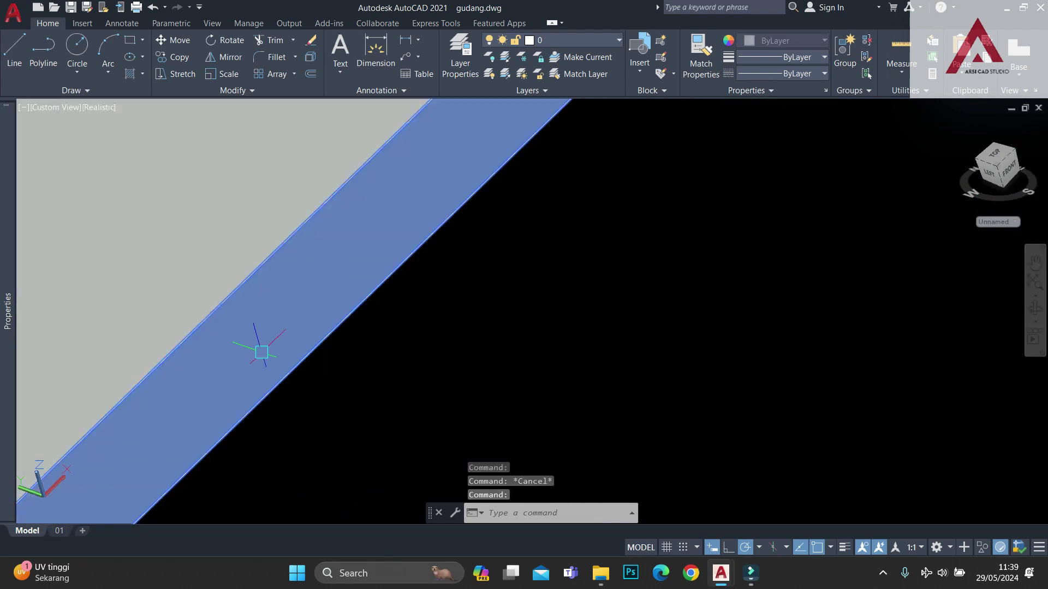
scroll(253, 346, "down", 2)
scroll(300, 346, "down", 3)
scroll(350, 316, "down", 3)
scroll(438, 257, "down", 2)
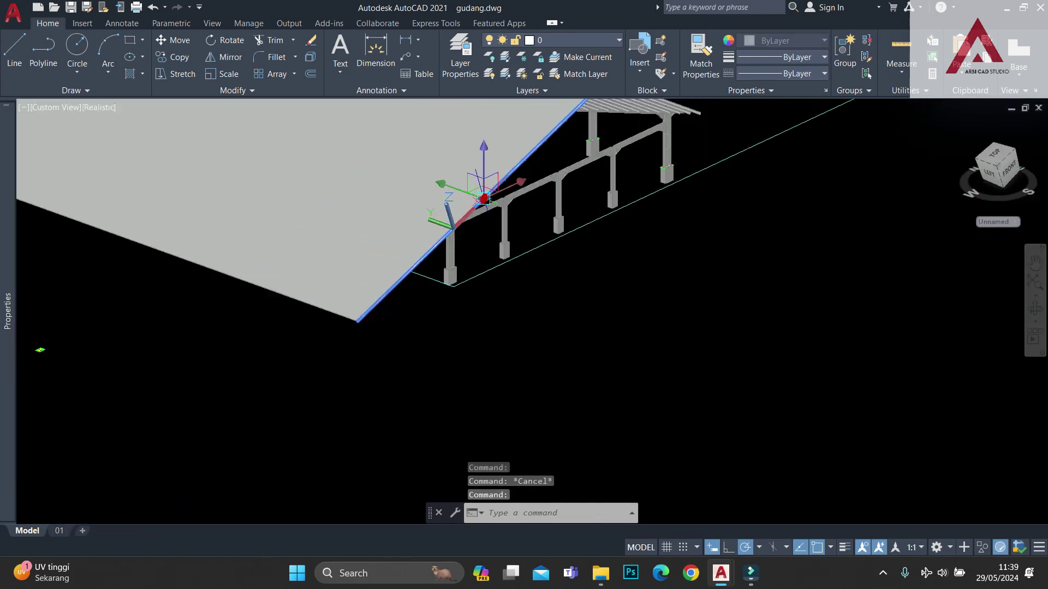
left_click(463, 218)
scroll(464, 218, "down", 2)
scroll(491, 229, "up", 4)
scroll(581, 301, "up", 2)
scroll(581, 302, "down", 3)
key("Escape")
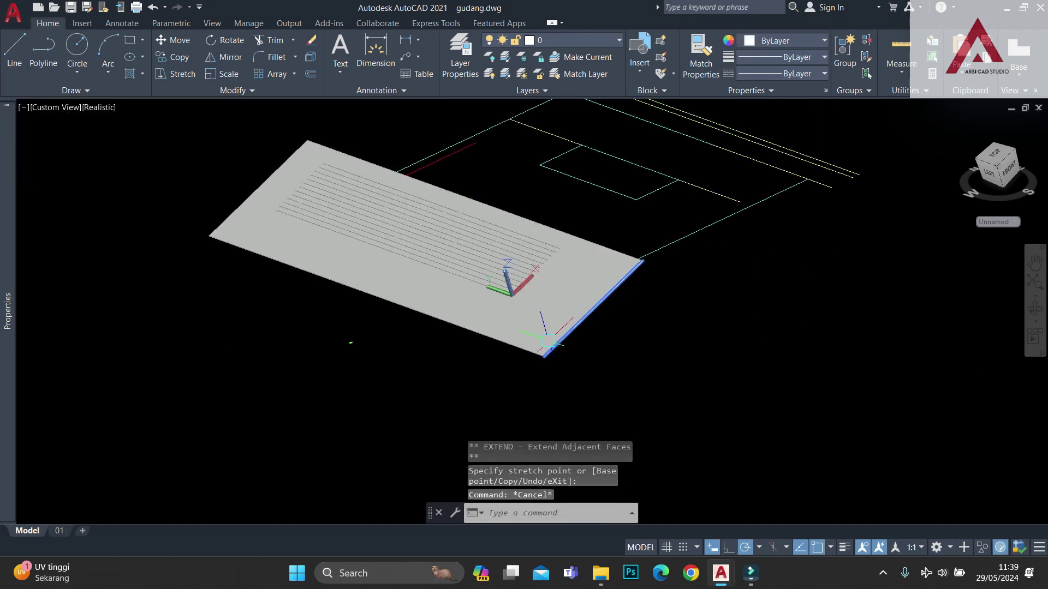
type("V")
key("Return")
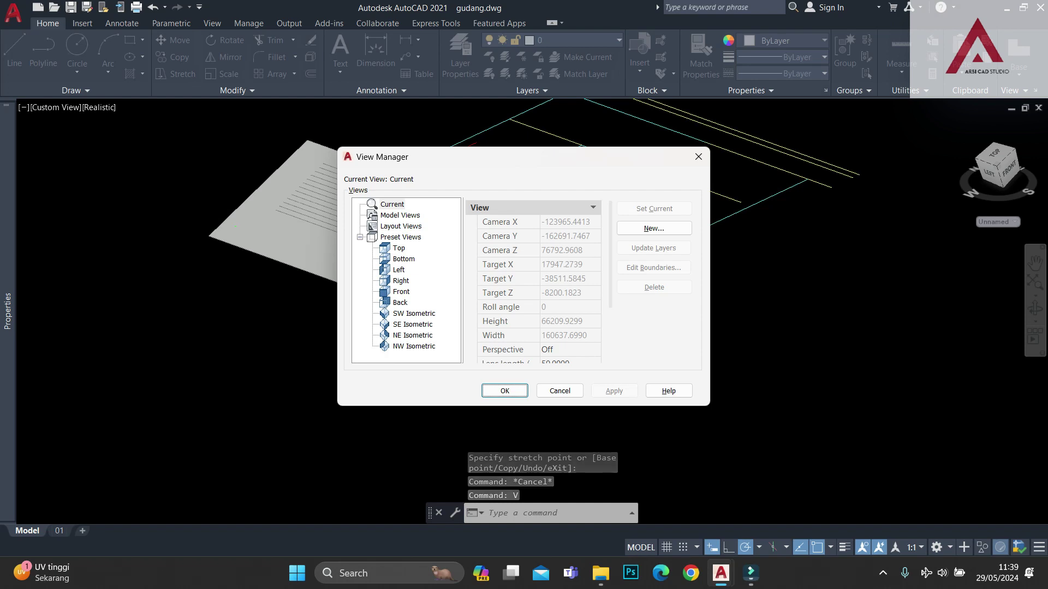
In Top view, draw a horizontal construction line through an end column's endpoint
left_click(399, 248)
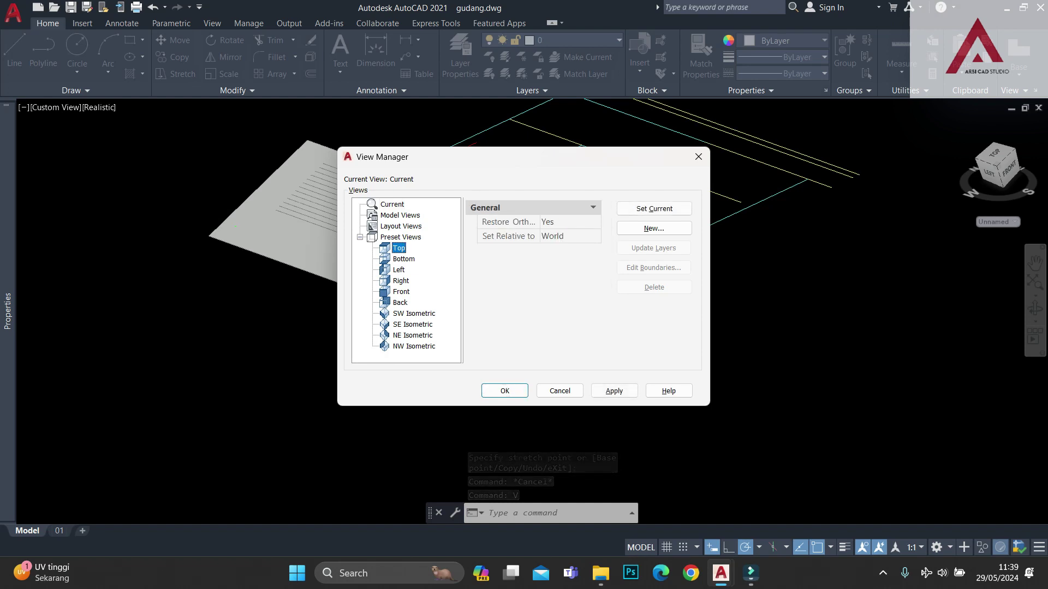
left_click(504, 391)
type("S")
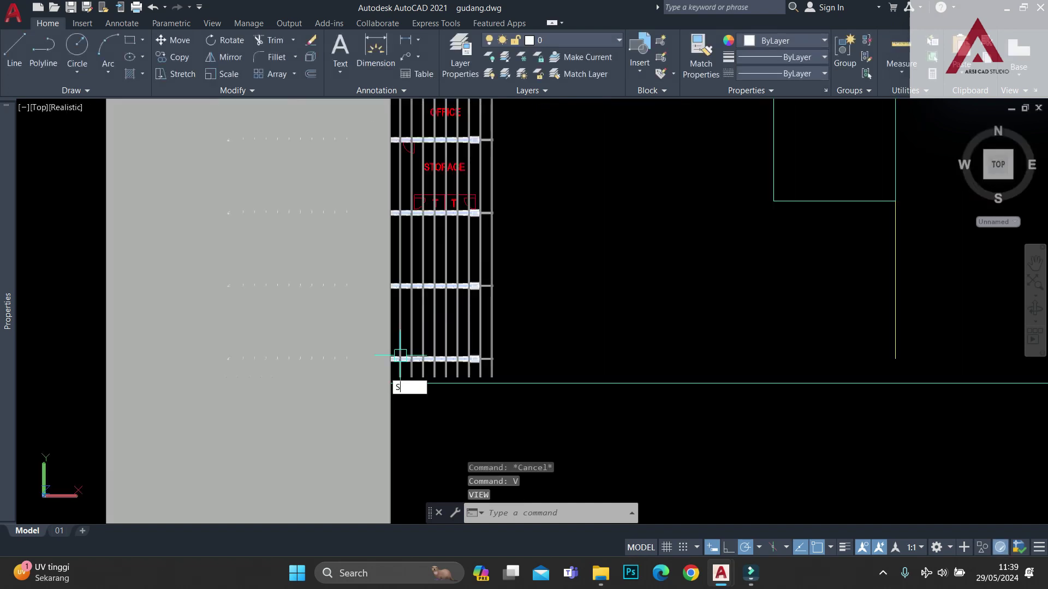
key("Escape")
type("L")
key("Return")
scroll(515, 380, "up", 2)
scroll(452, 369, "up", 2)
type("H")
key("Return")
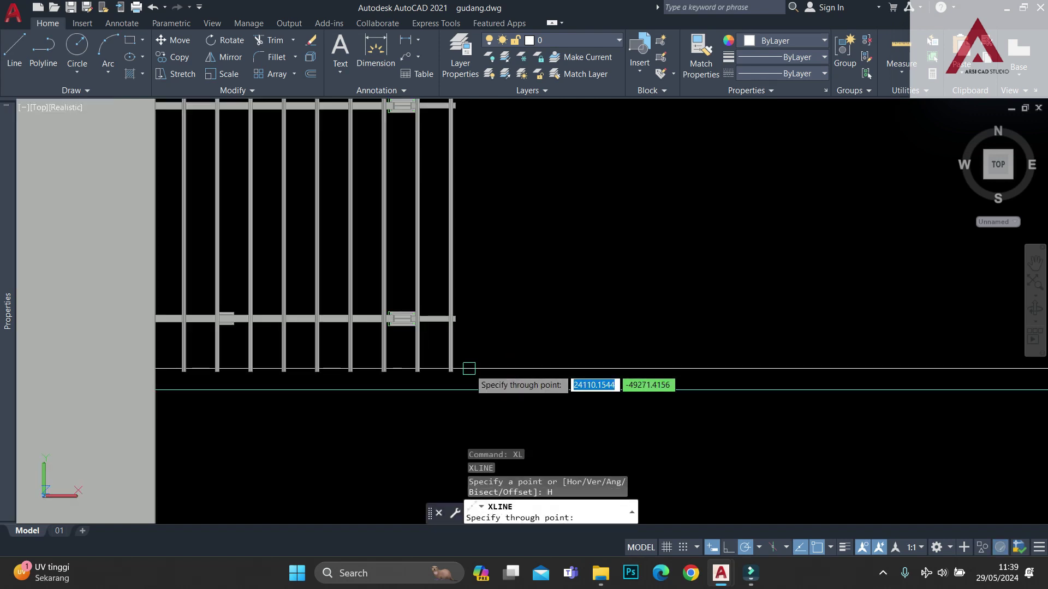
type("end")
scroll(448, 371, "up", 4)
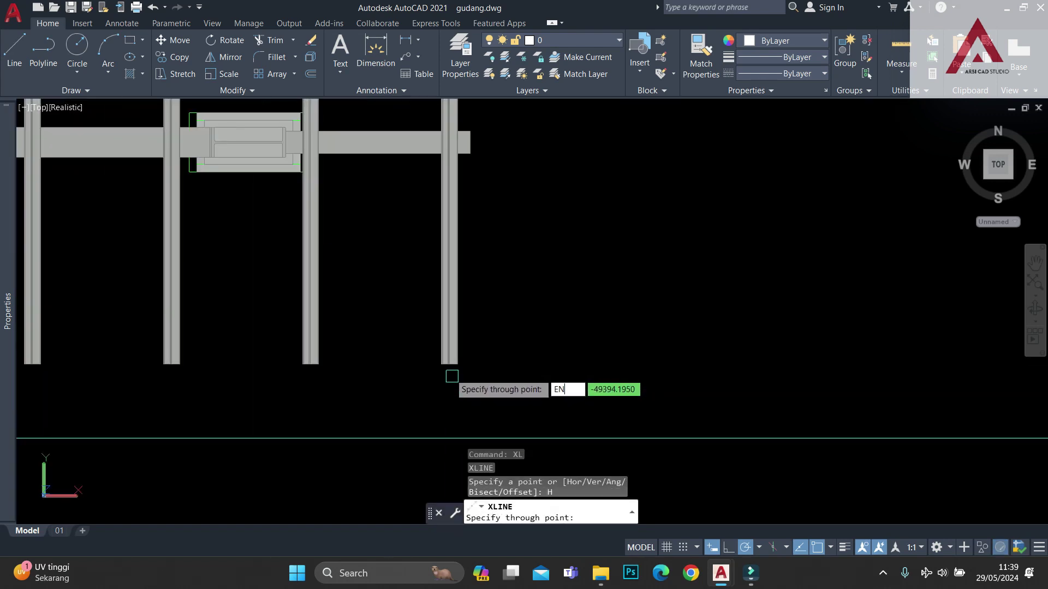
key("Return")
key("Escape")
Offset the horizontal construction line to just below it, past the end columns
type("o")
key("Return")
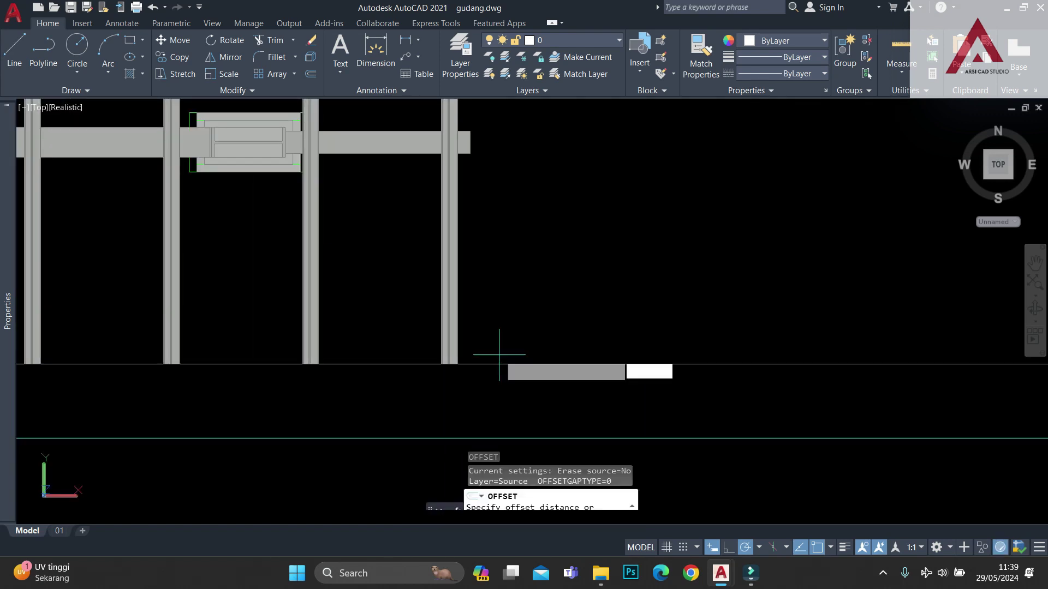
type("10")
key("Return")
left_click(508, 364)
left_click(503, 383)
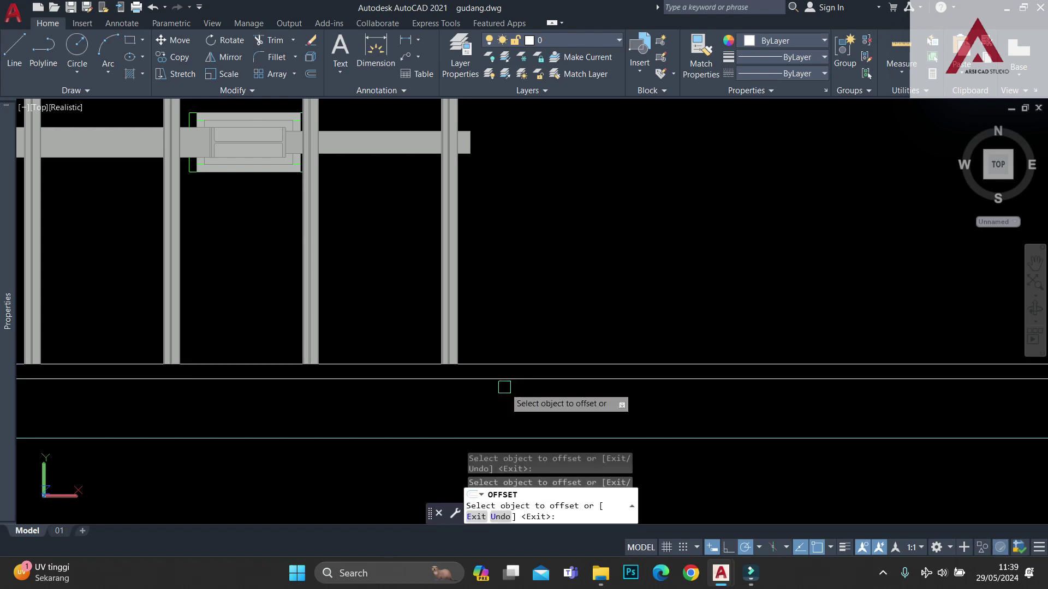
key("Escape")
Slice the roof sheet along the offset line, keeping both sides
scroll(622, 297, "down", 2)
type("Sl")
key("Return")
left_click(154, 382)
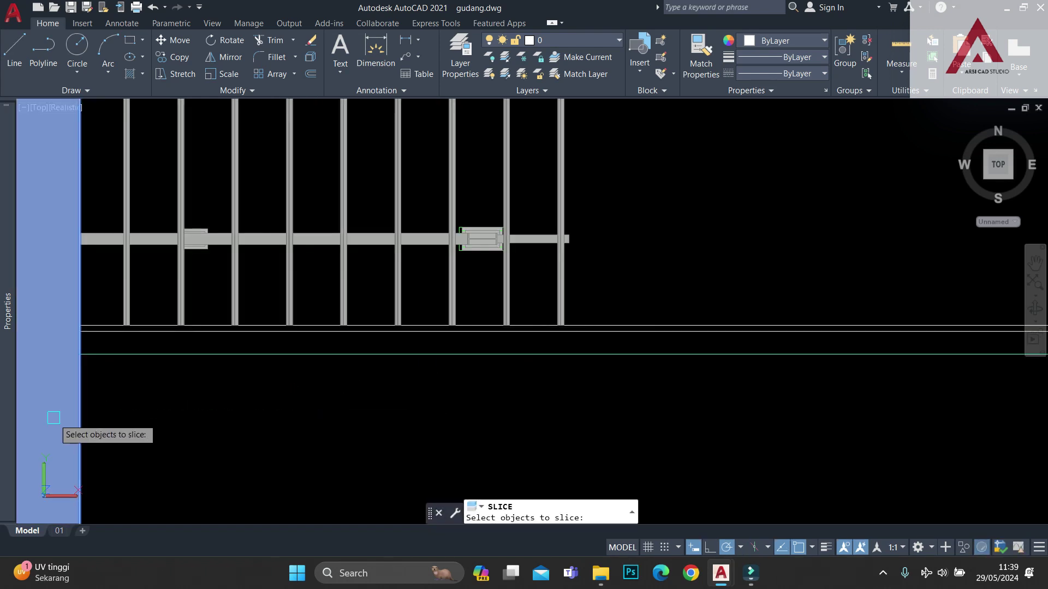
left_click(47, 416)
scroll(197, 370, "up", 3)
key("Return")
left_click(321, 288)
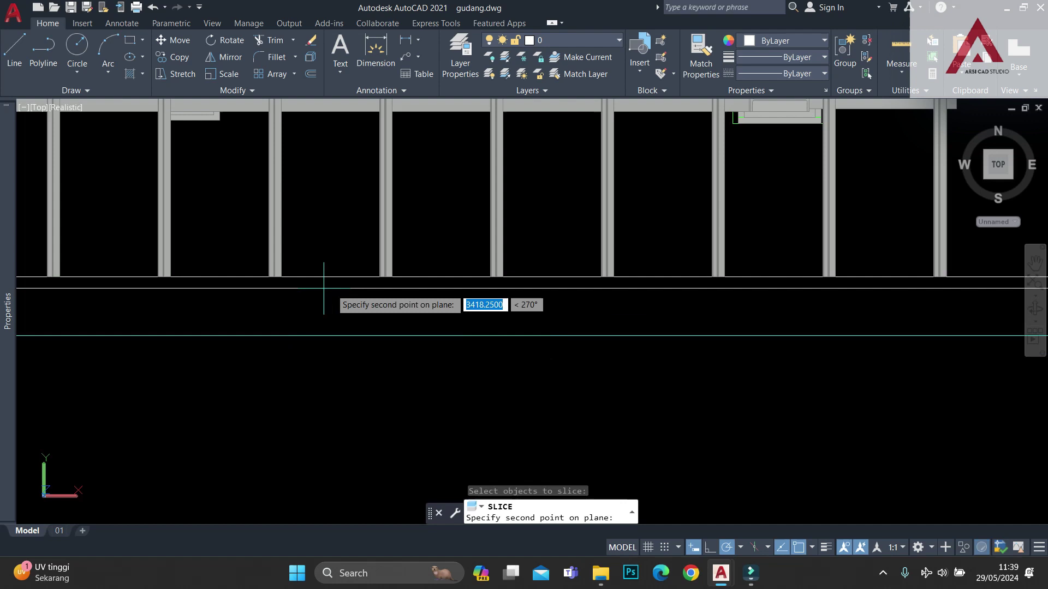
left_click(368, 288)
key("Return")
scroll(332, 206, "down", 2)
scroll(376, 281, "down", 2)
scroll(360, 285, "up", 2)
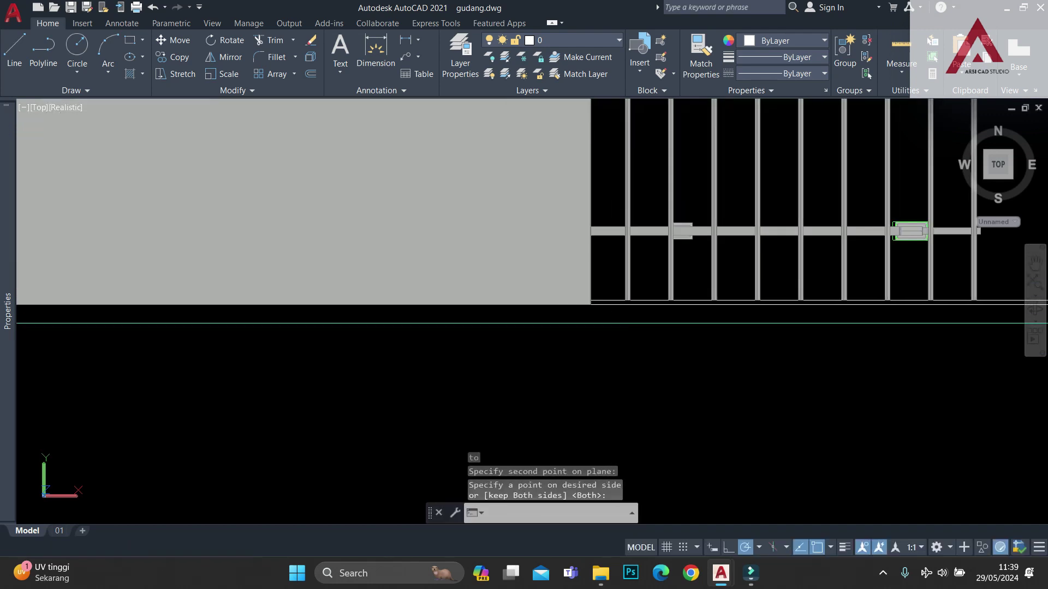
scroll(379, 304, "up", 2)
scroll(600, 346, "down", 3)
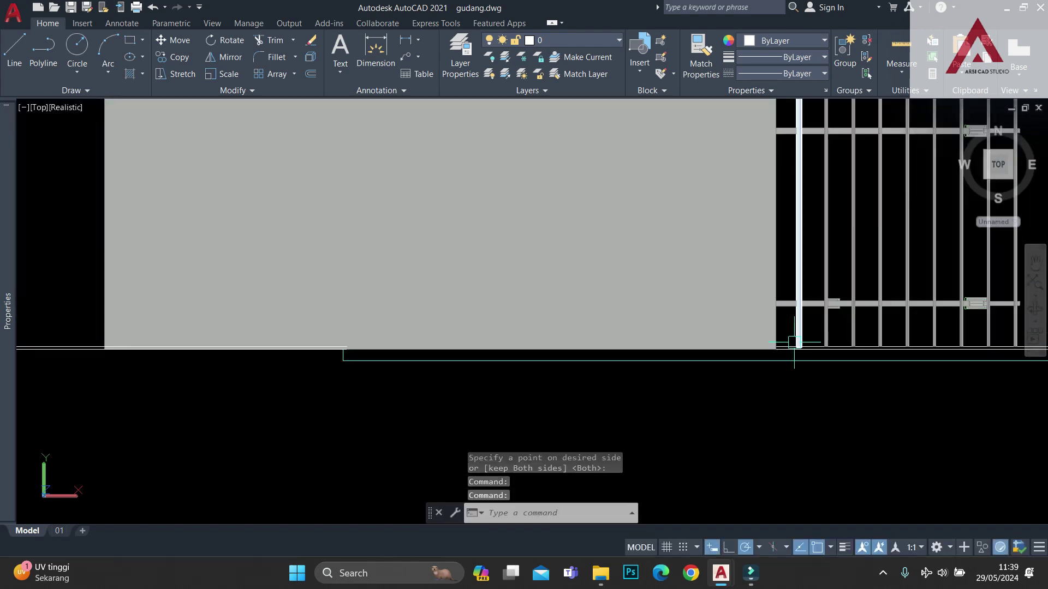
scroll(781, 354, "up", 2)
scroll(781, 355, "down", 3)
type("R")
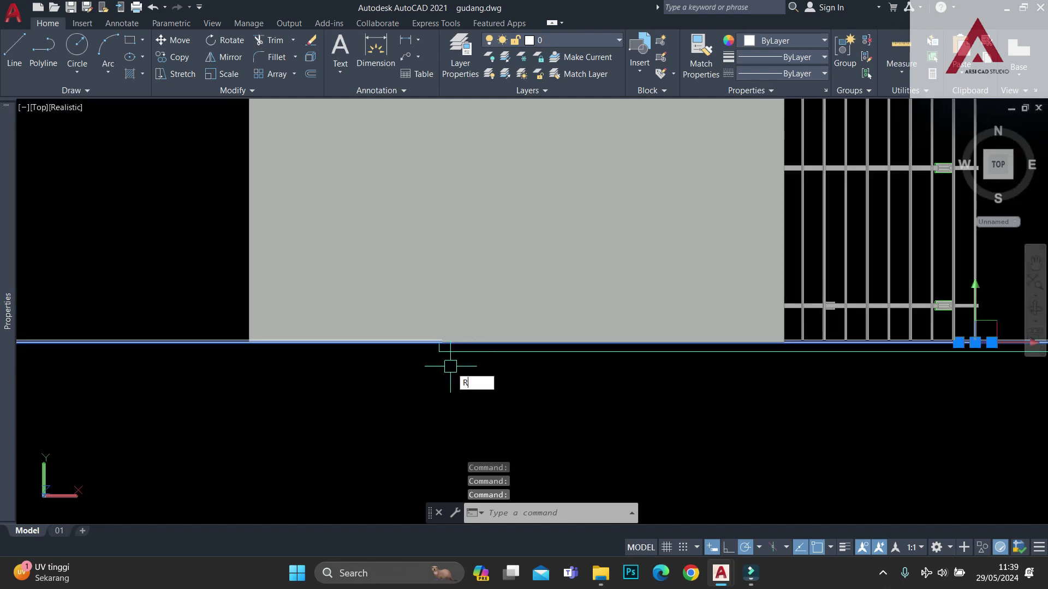
Rotate a copy of the construction line about a base point on it
type("o")
key("Return")
left_click(438, 351)
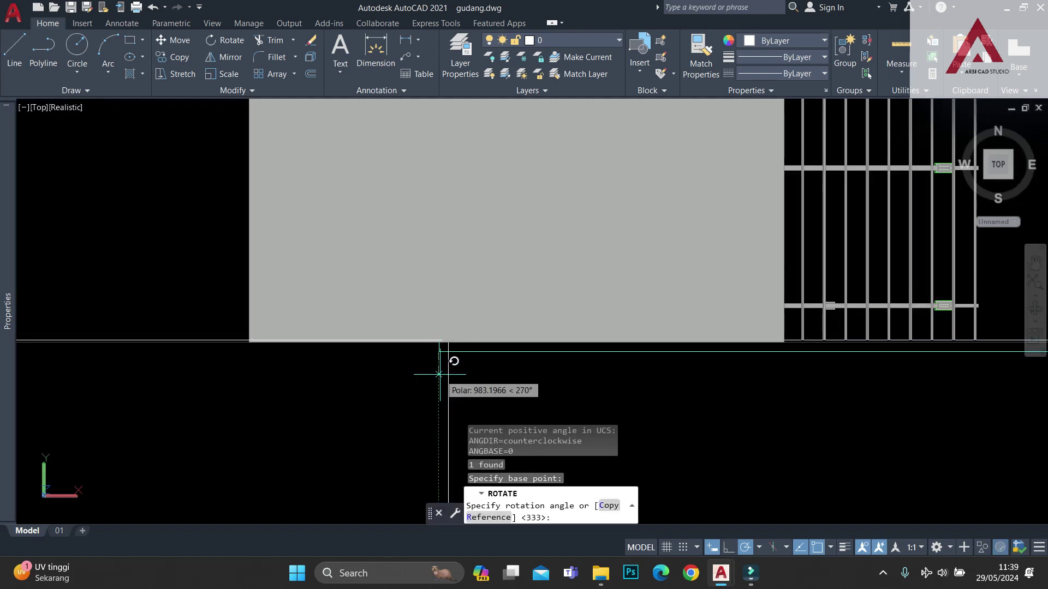
type("c")
key("Return")
left_click(438, 384)
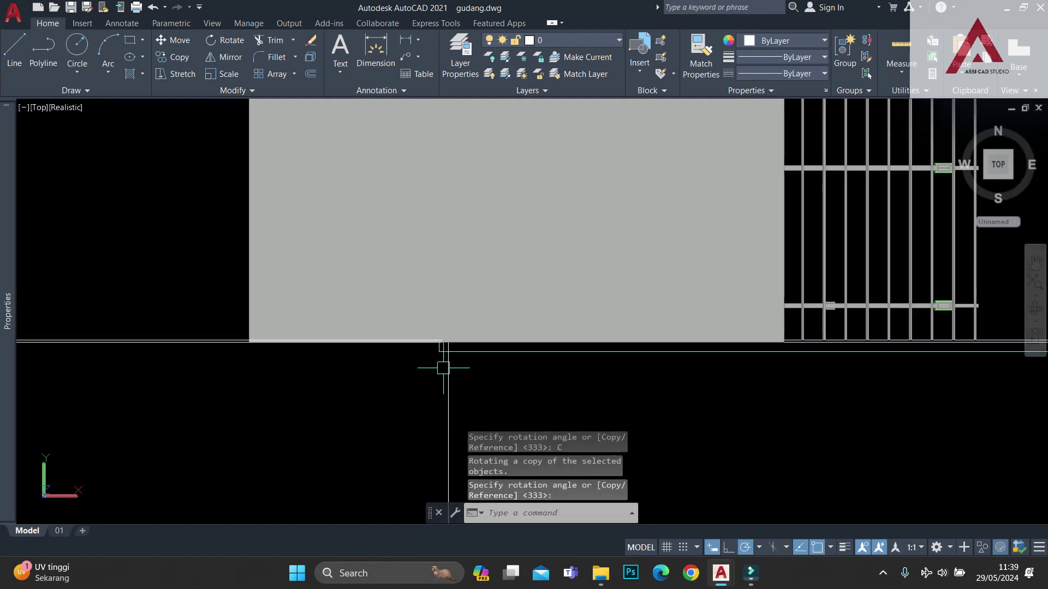
type("5")
Slice the roof sheet again along the rotated line, keeping both sides
key("Return")
left_click(257, 277)
type("SL")
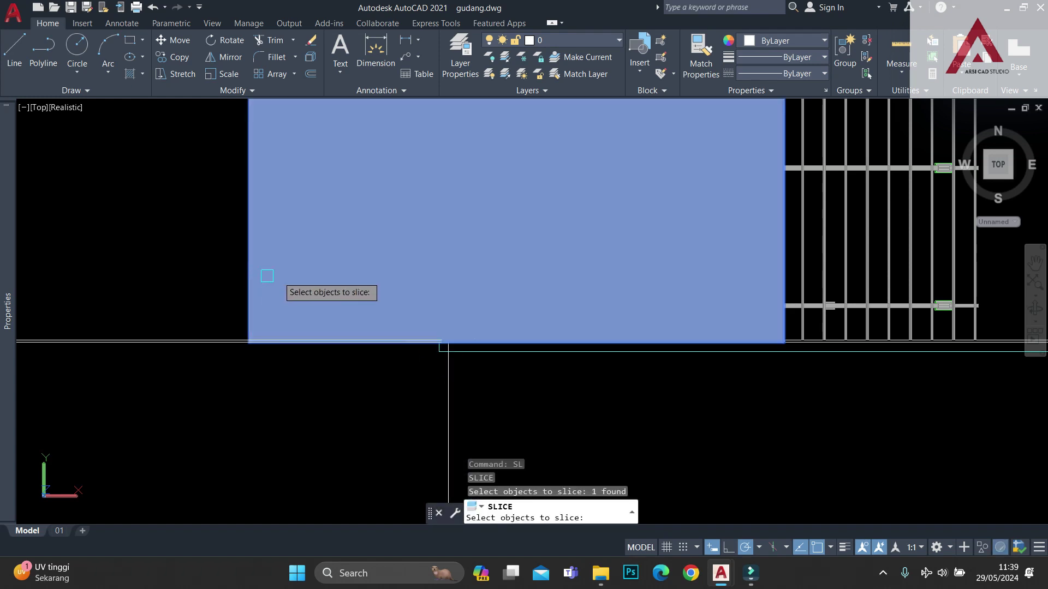
key("Return")
left_click(449, 247)
left_click(448, 386)
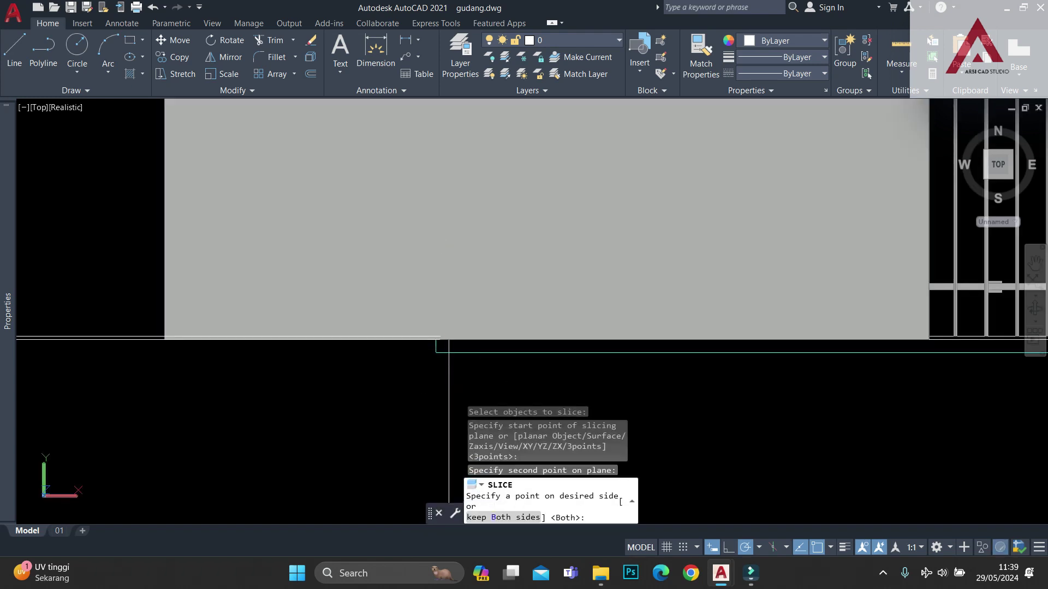
key("Return")
scroll(469, 376, "down", 5)
Mirror the horizontal construction lines to the other end, keeping the originals
left_click(402, 332)
left_click(398, 390)
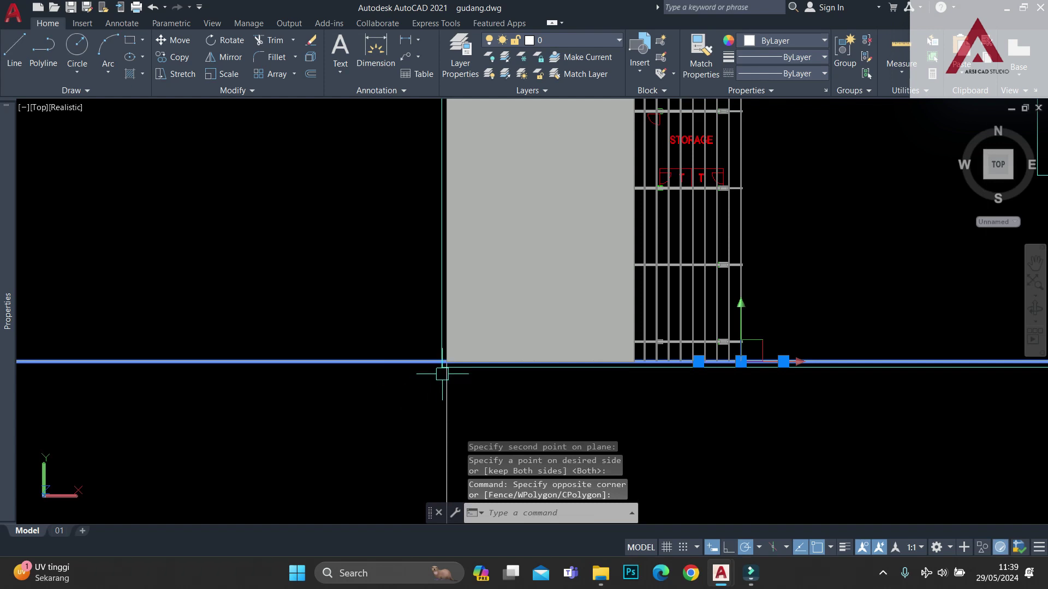
type("mi")
key("Return")
scroll(421, 291, "down", 4)
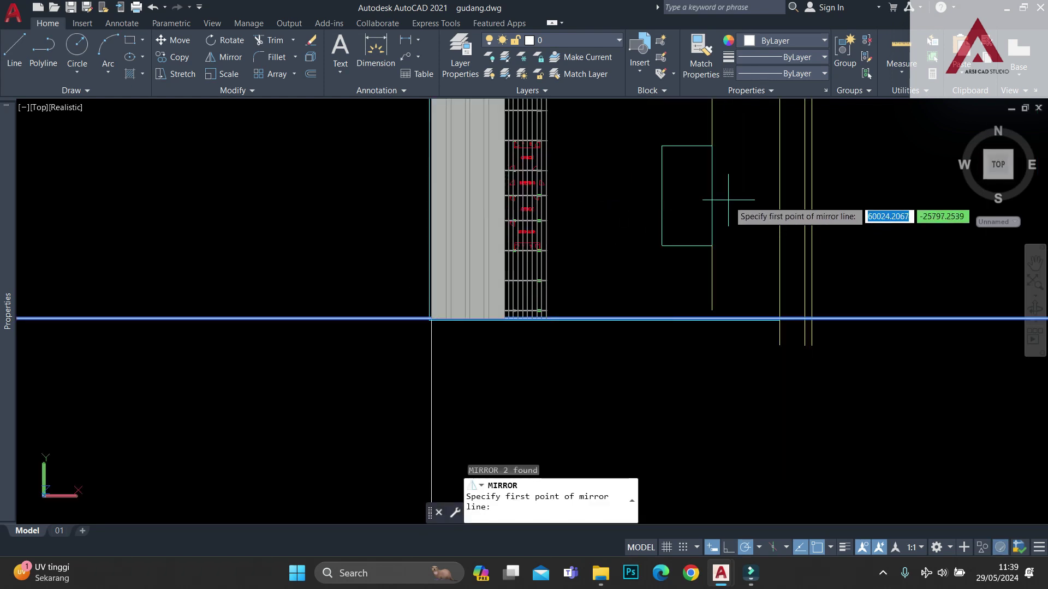
left_click(712, 194)
left_click(687, 195)
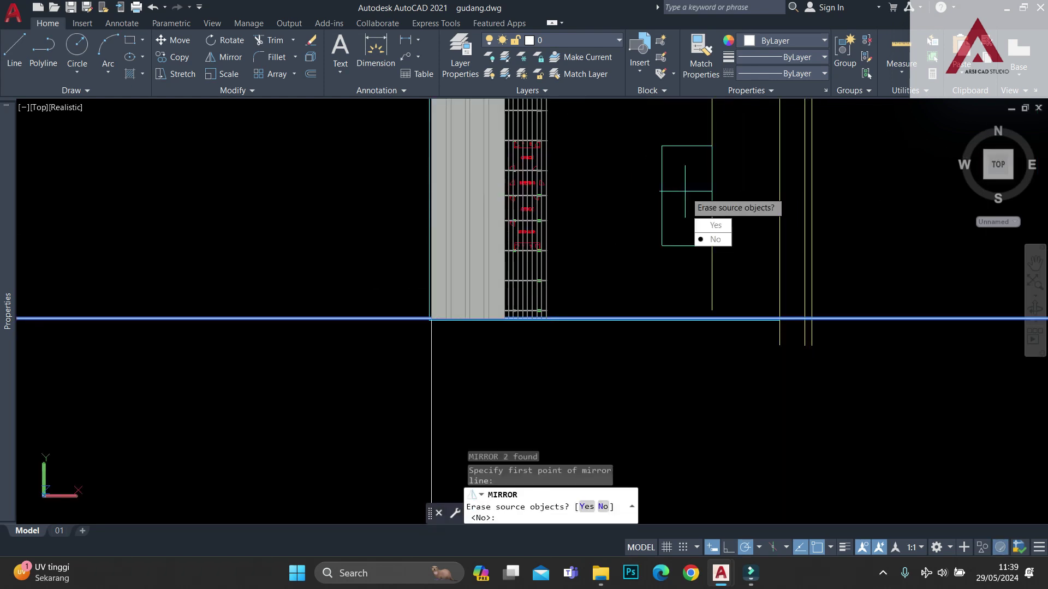
key("Return")
middle_click_drag(442, 99, 454, 306)
scroll(534, 251, "up", 8)
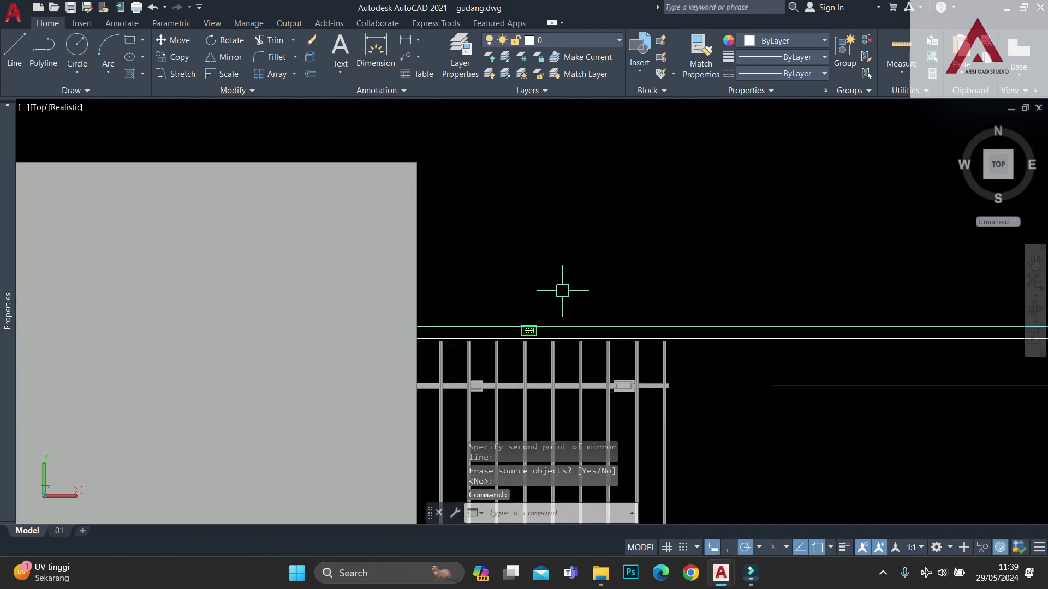
scroll(561, 290, "up", 2)
Slice the grey roof sheet along the mirrored line, keeping only the part below
type("L")
scroll(637, 338, "down", 2)
key("Return")
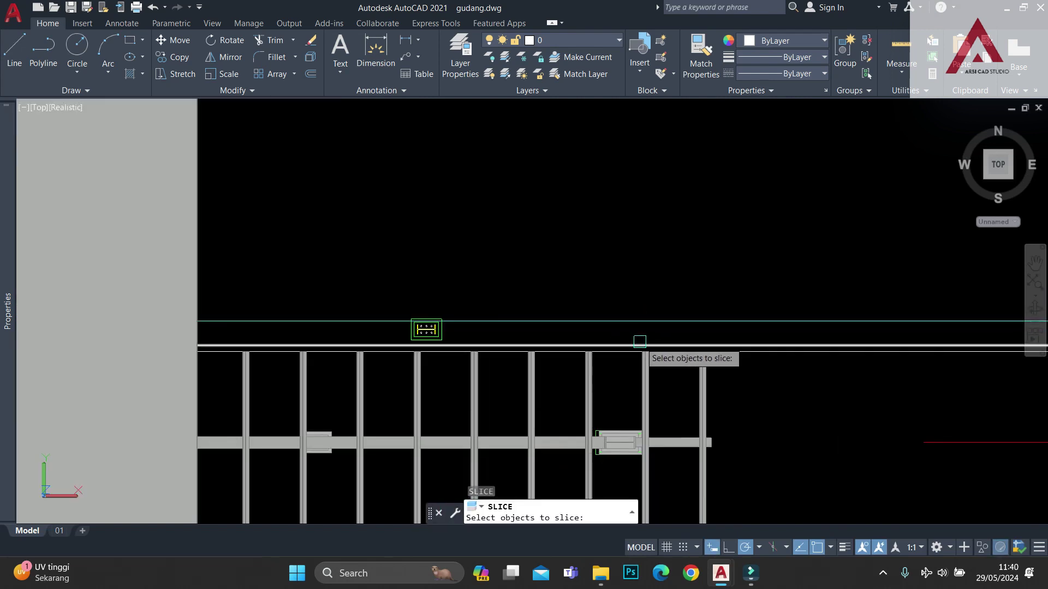
scroll(641, 334, "down", 3)
left_click(589, 323)
type("S")
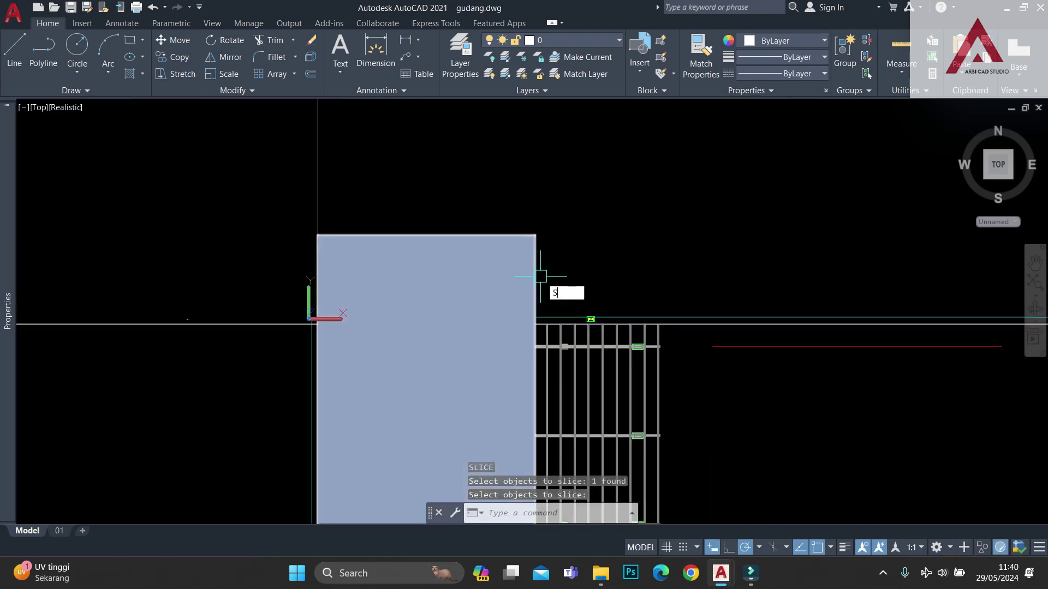
key("BackSpace")
key("Return")
scroll(534, 289, "up", 6)
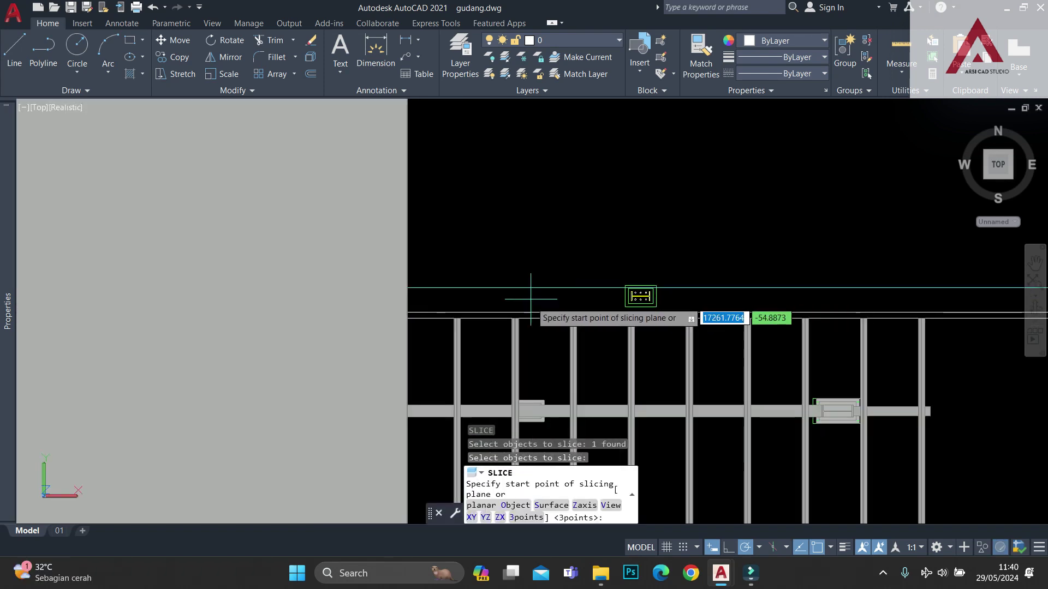
type("NEA")
key("Return")
left_click(533, 309)
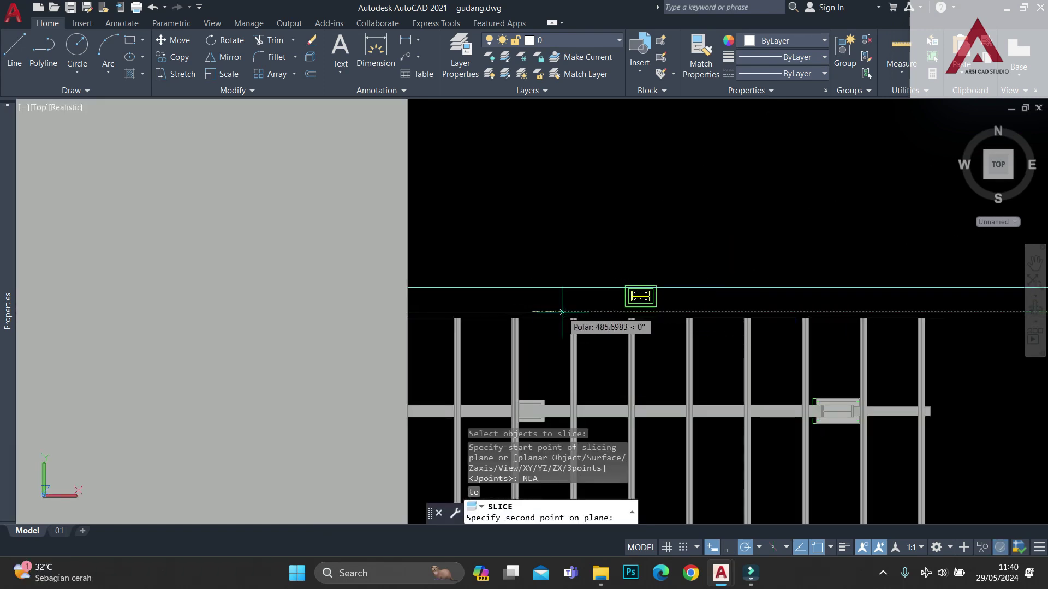
left_click(563, 312)
left_click(537, 341)
scroll(546, 284, "down", 8)
Erase the helper construction lines and orbit back into a 3D view
left_click(453, 198)
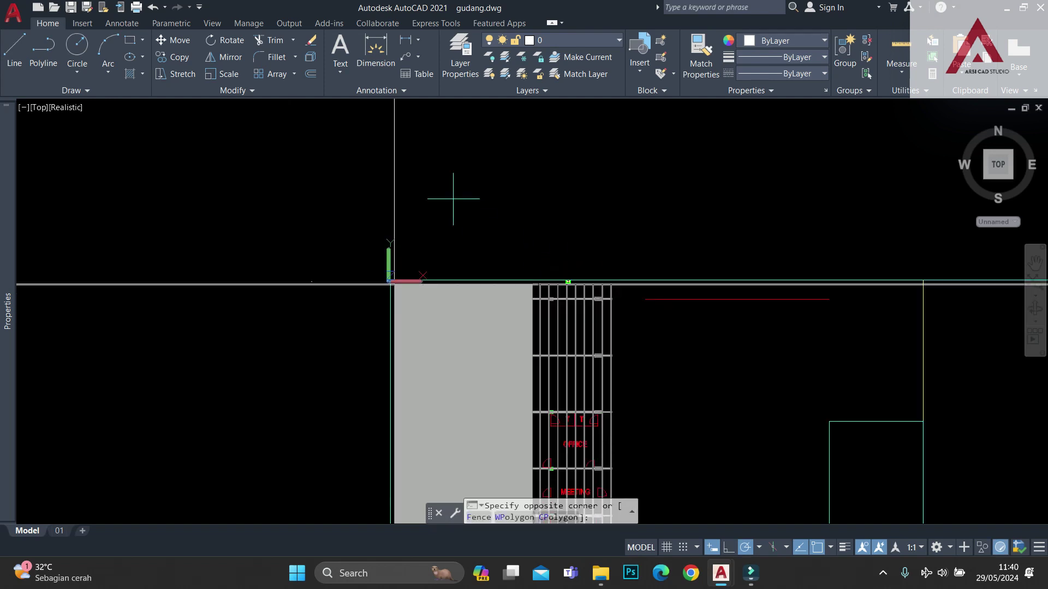
scroll(284, 256, "down", 4)
left_click(252, 341)
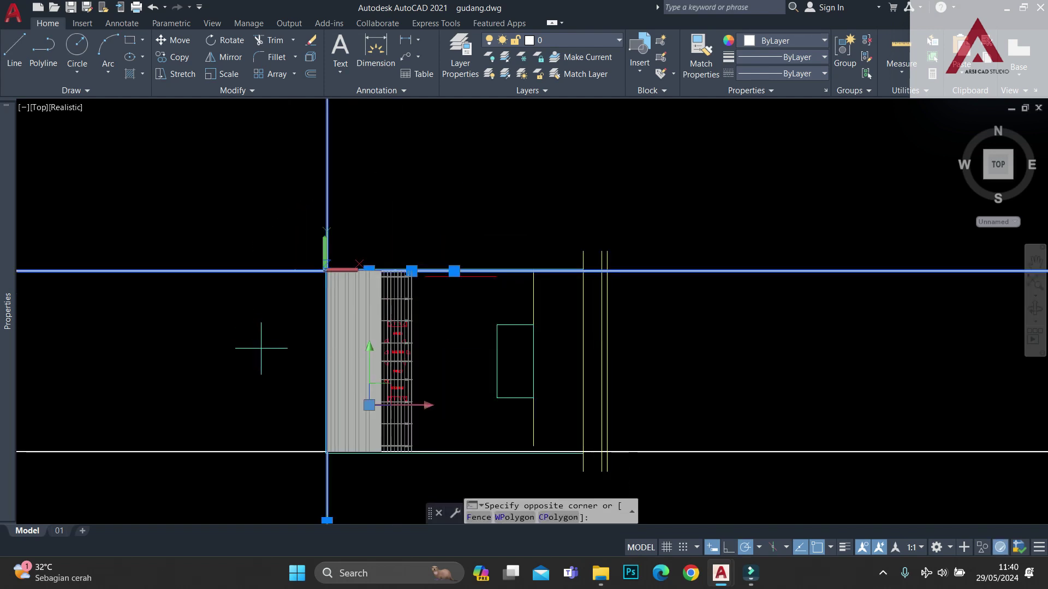
left_click(227, 438)
type("e")
key("Return")
left_click(284, 426)
left_click(265, 466)
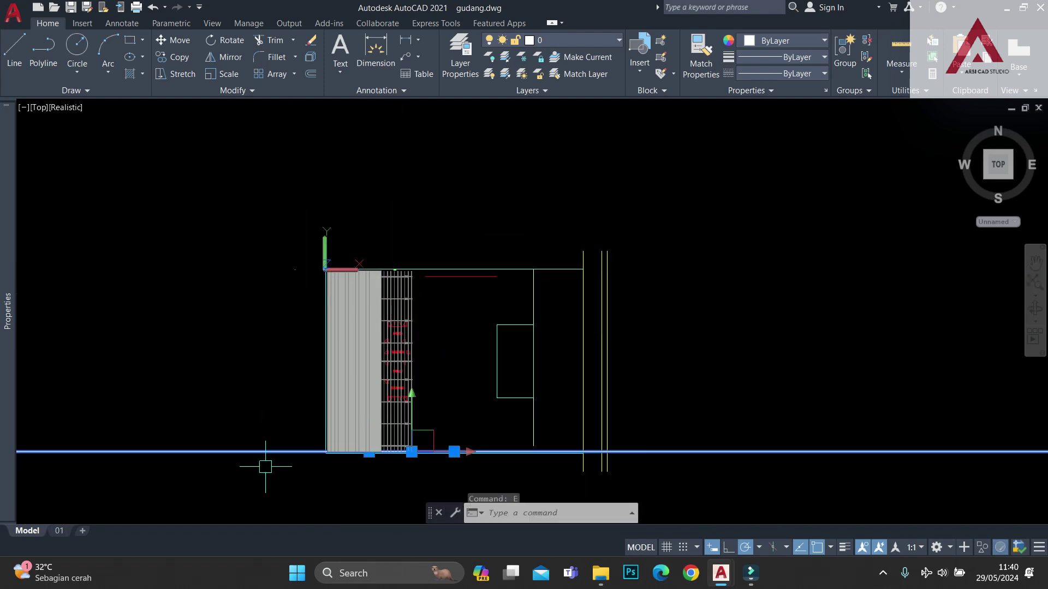
key("Return")
scroll(369, 459, "up", 3)
scroll(410, 438, "up", 3)
scroll(440, 397, "down", 3)
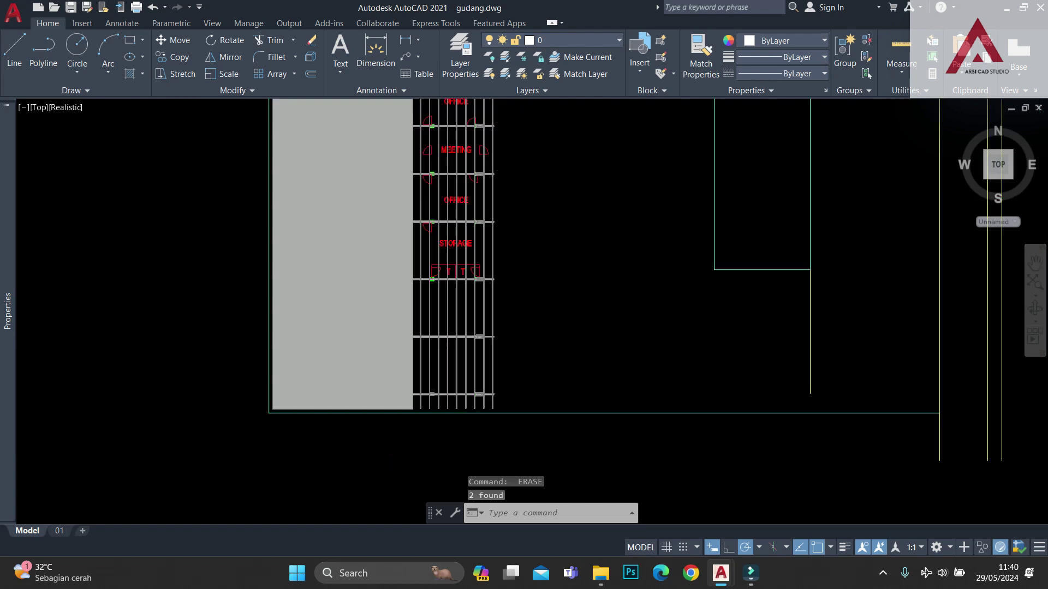
scroll(421, 409, "down", 2)
middle_click_drag(421, 409, 398, 276, "shift")
Switch to the Front preset view and zoom in on the roof
type("v")
key("Return")
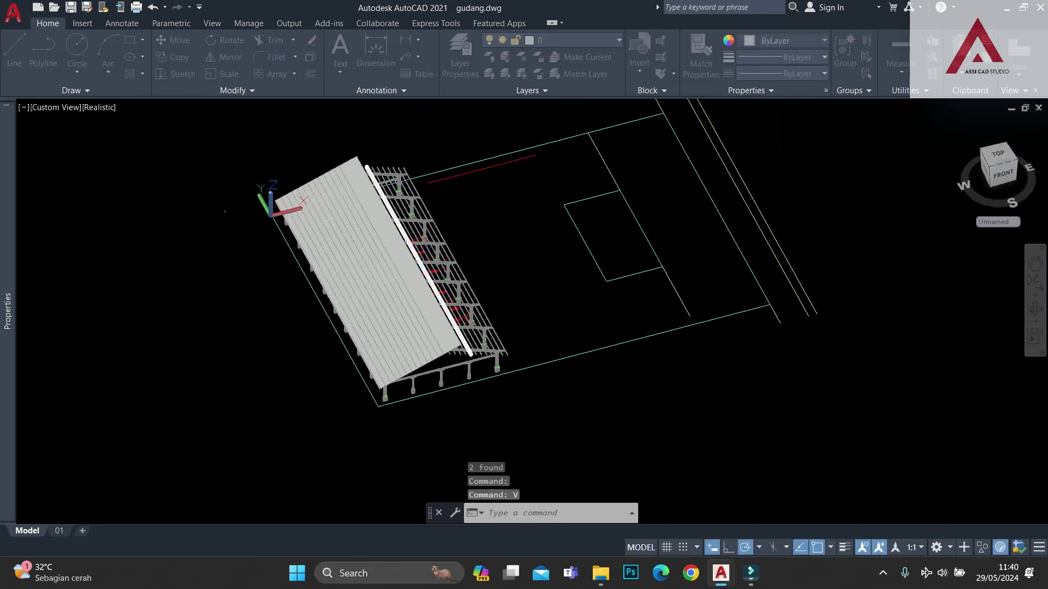
key("Up")
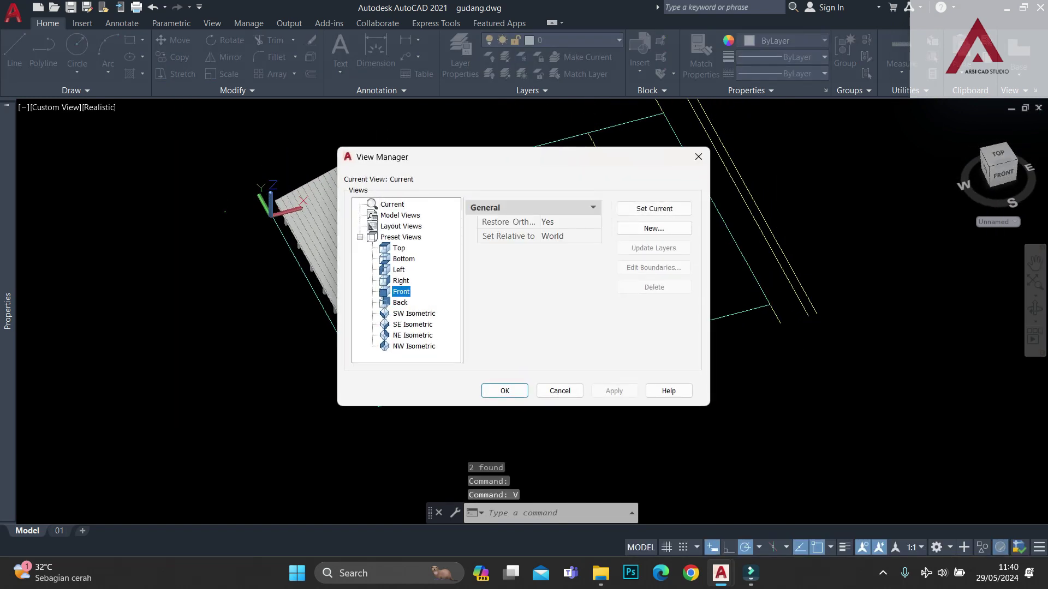
key("Return")
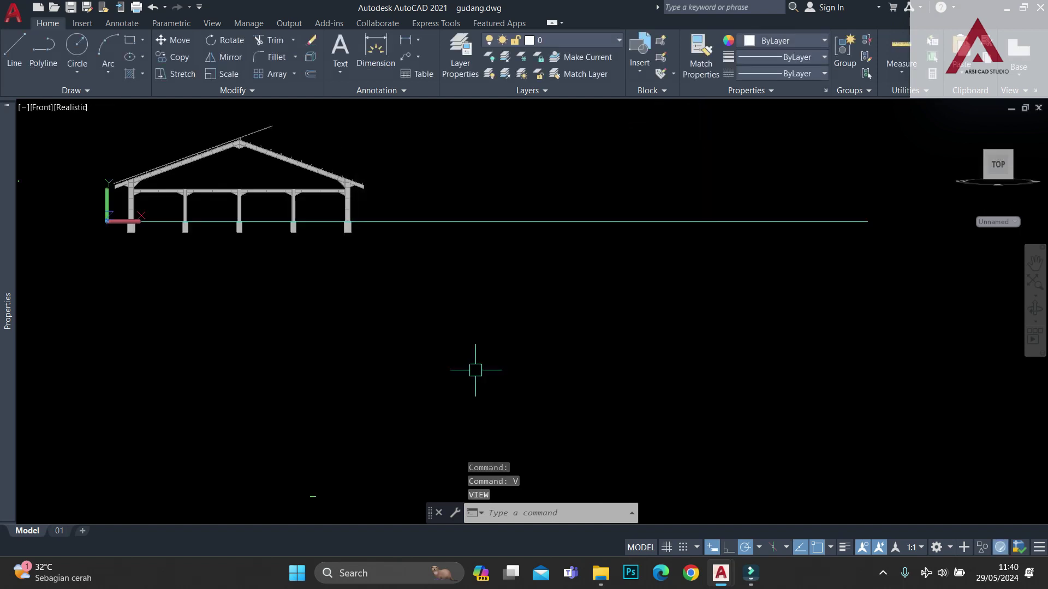
scroll(191, 175, "up", 2)
scroll(257, 241, "up", 2)
scroll(304, 216, "up", 2)
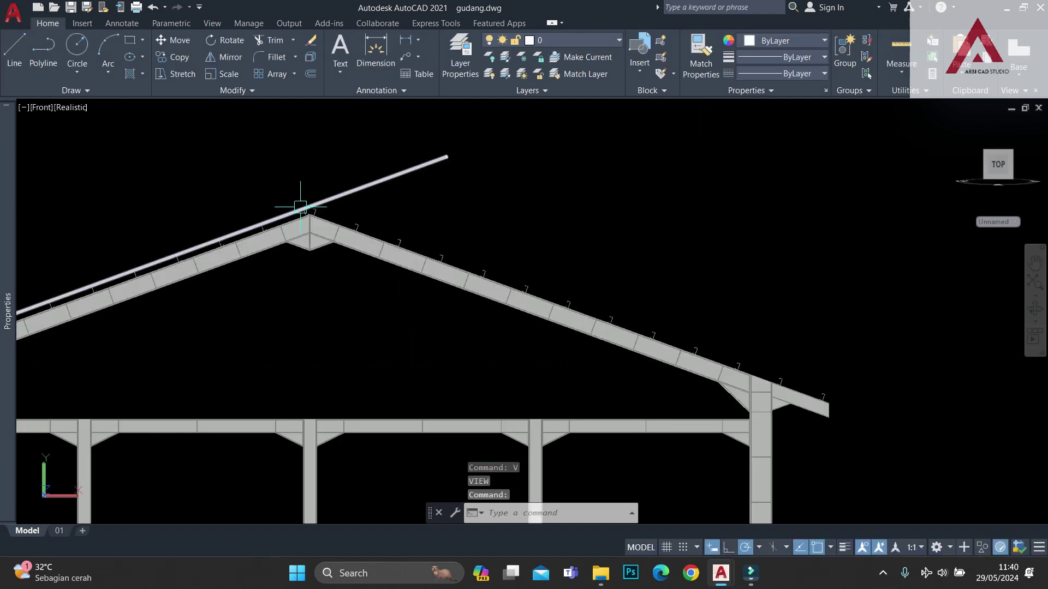
scroll(309, 223, "up", 2)
Select the roof sheet for slicing
key("Return")
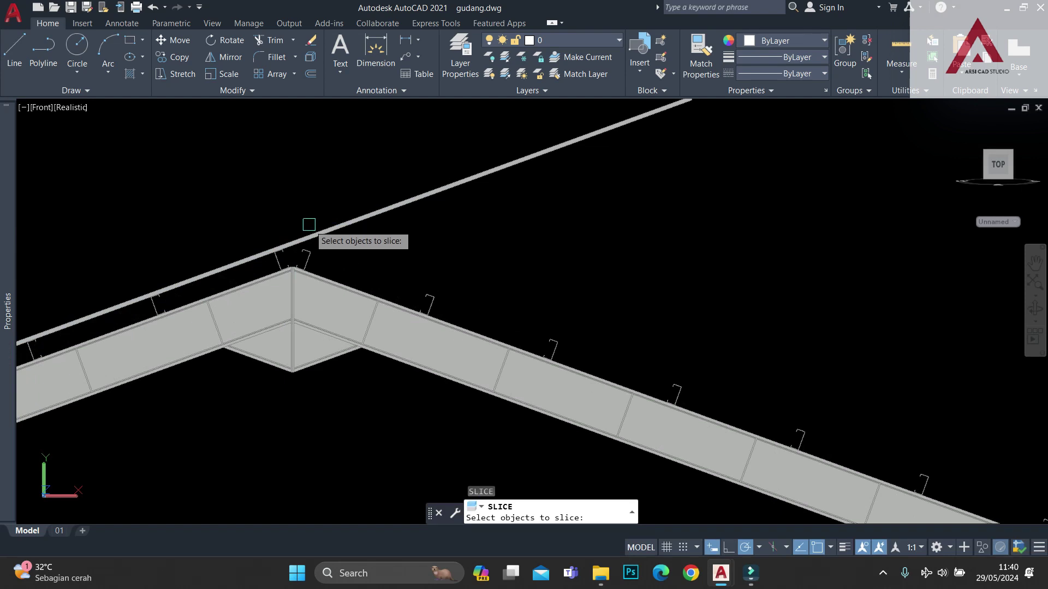
left_click(309, 224)
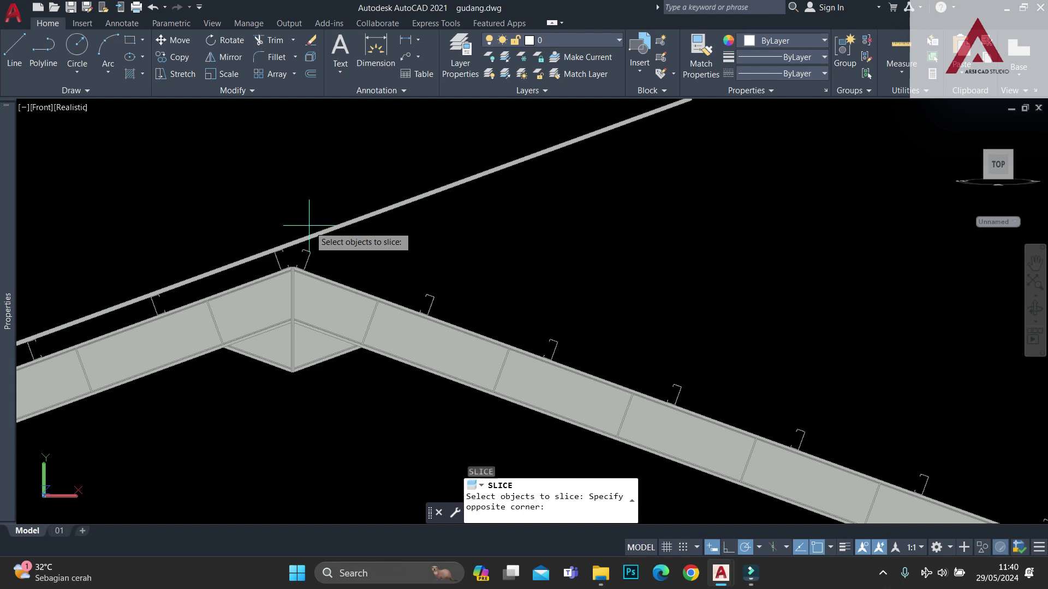
scroll(307, 234, "up", 1)
scroll(297, 245, "up", 1)
left_click(290, 250)
scroll(281, 267, "up", 1)
scroll(276, 289, "up", 1)
key("Return")
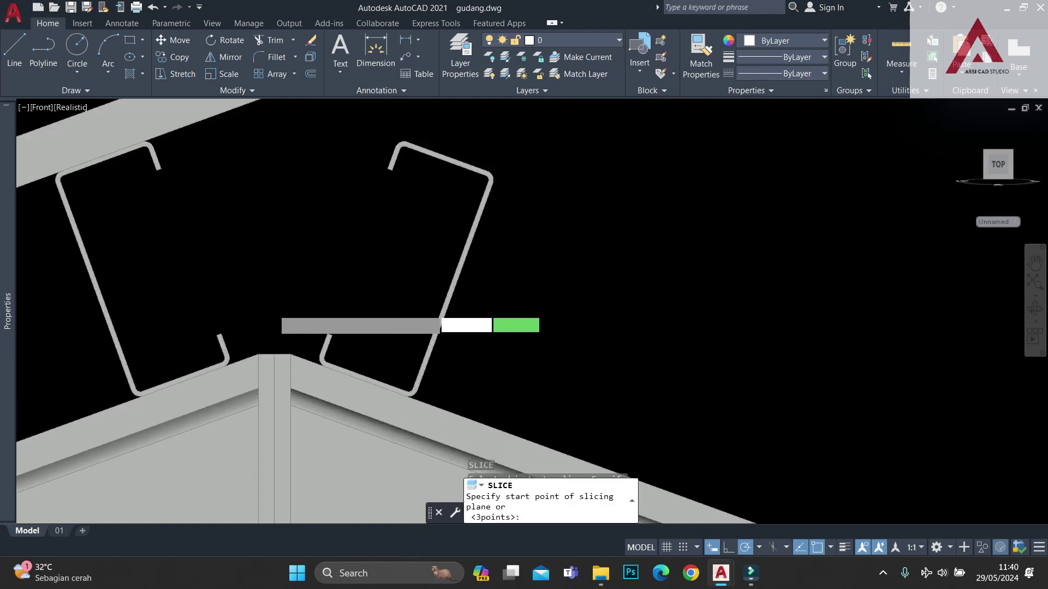
Slice the roof sheet at the ridge apex endpoint and erase the offcut
middle_click_drag(274, 355, 266, 356)
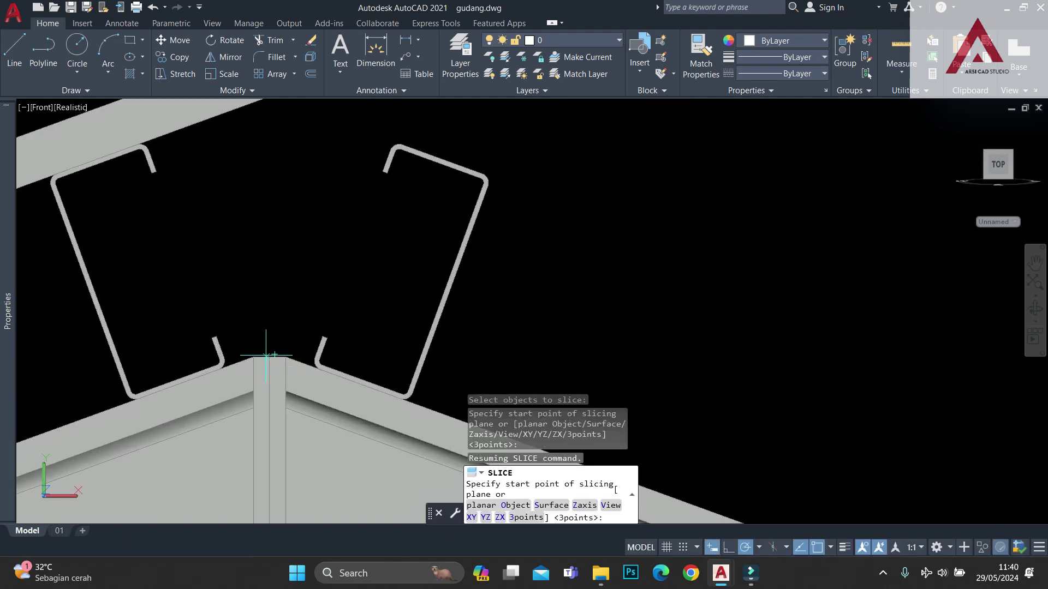
type("END")
key("Return")
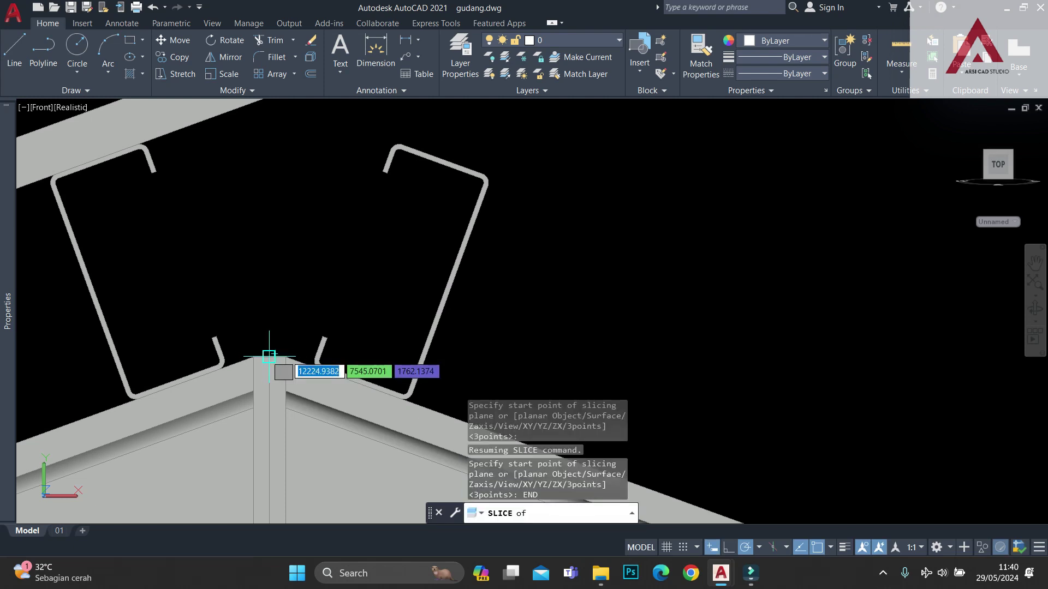
left_click(267, 357)
left_click(269, 308)
key("Return")
scroll(268, 308, "down", 10)
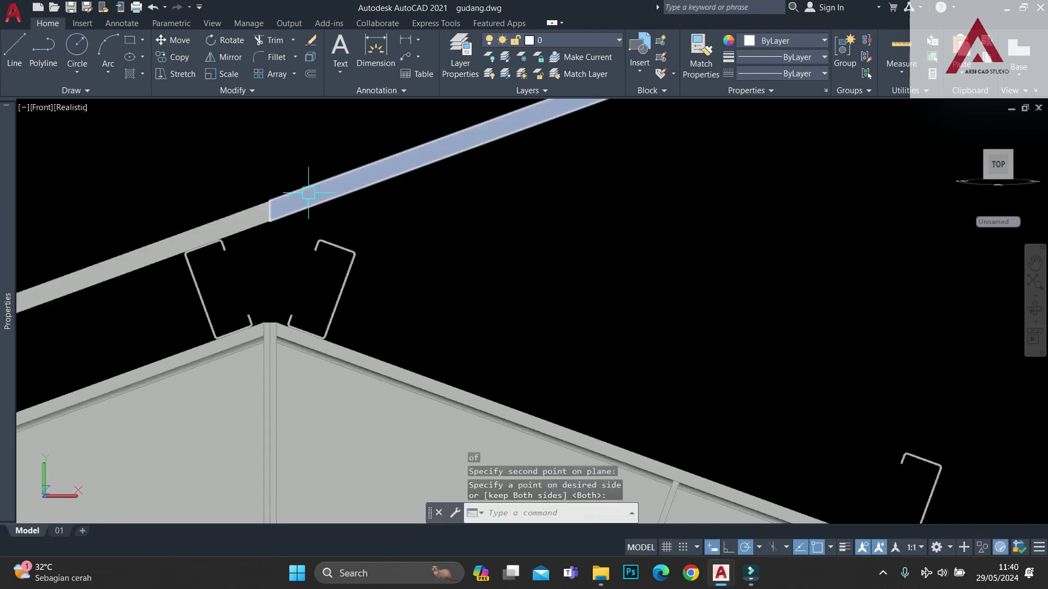
left_click(321, 215)
type("e")
key("Return")
Copy the trimmed roof sheet to a new position above it
left_click(281, 209)
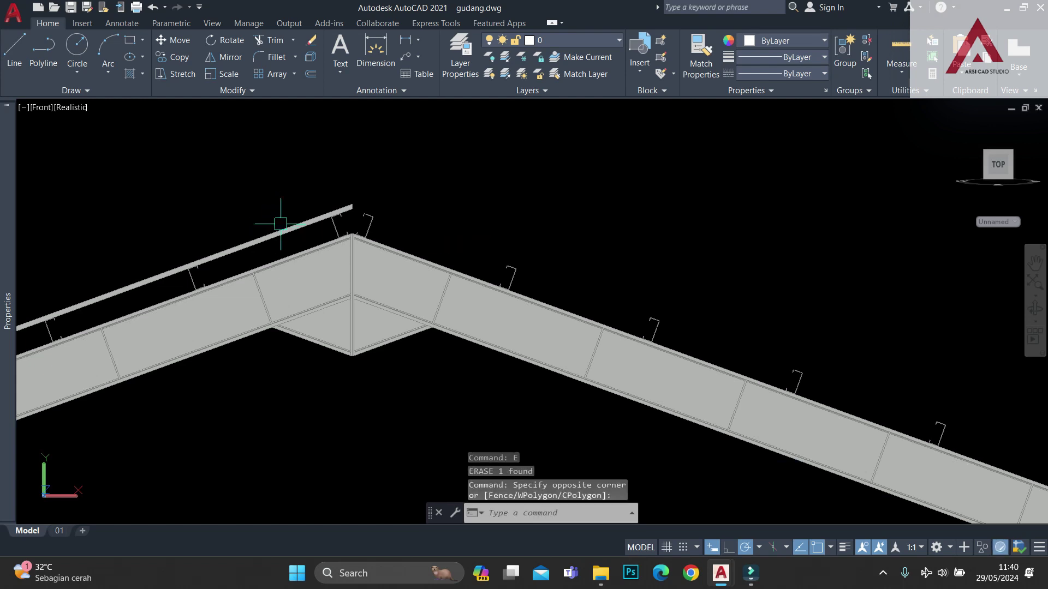
scroll(280, 218, "up", 3)
scroll(312, 211, "up", 3)
type("c")
key("Escape")
left_click(468, 202)
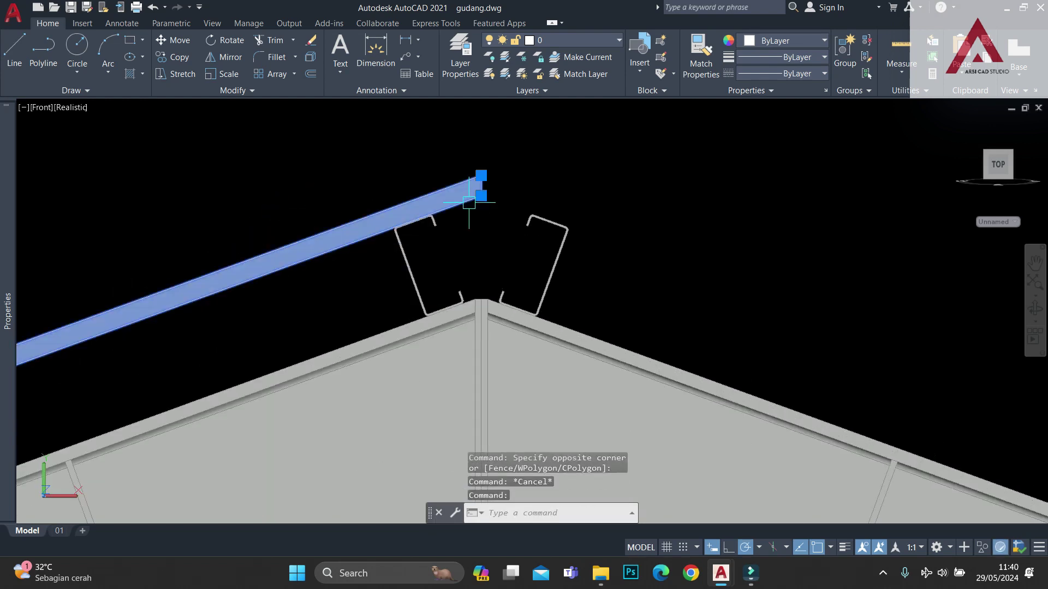
type("CO")
key("Return")
left_click(482, 192)
scroll(488, 175, "up", 2)
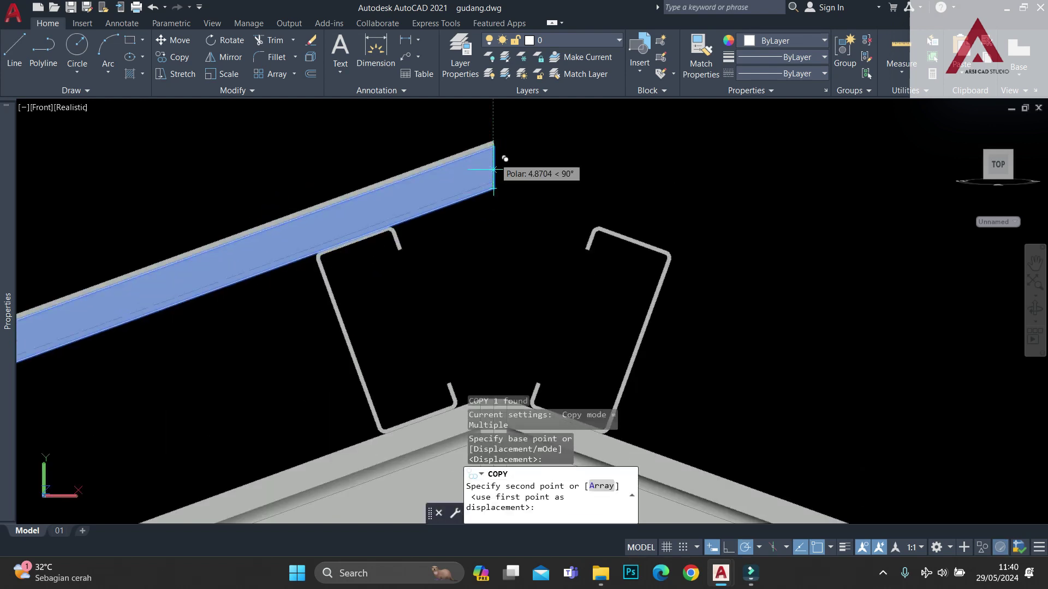
scroll(493, 150, "up", 2)
left_click(491, 148)
key("Return")
Slice the copied sheet at 250 and erase the piece past the ridge
type("sl")
key("Return")
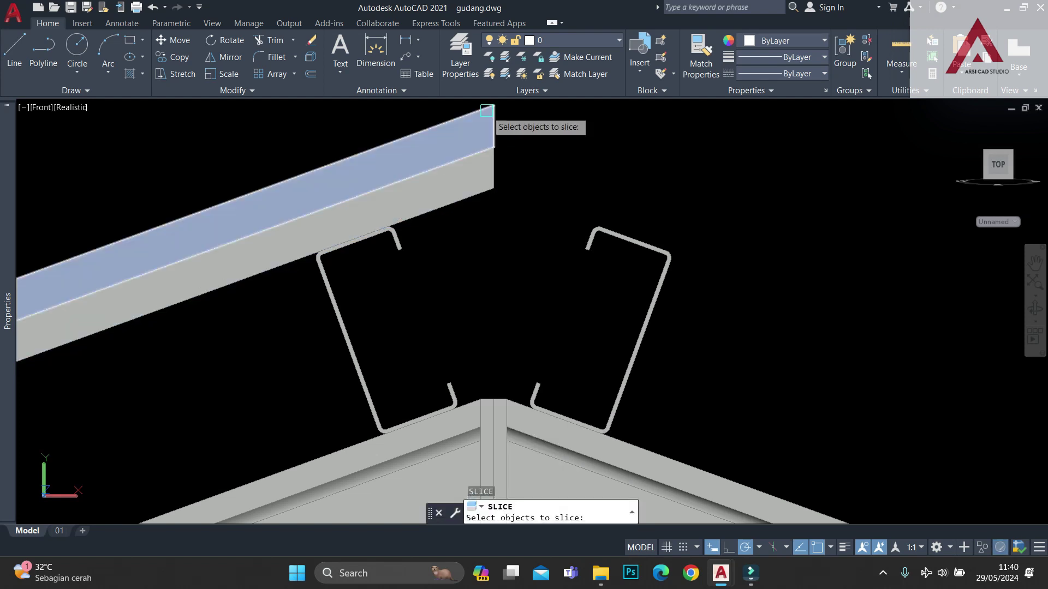
left_click(489, 115)
key("Return")
type("250")
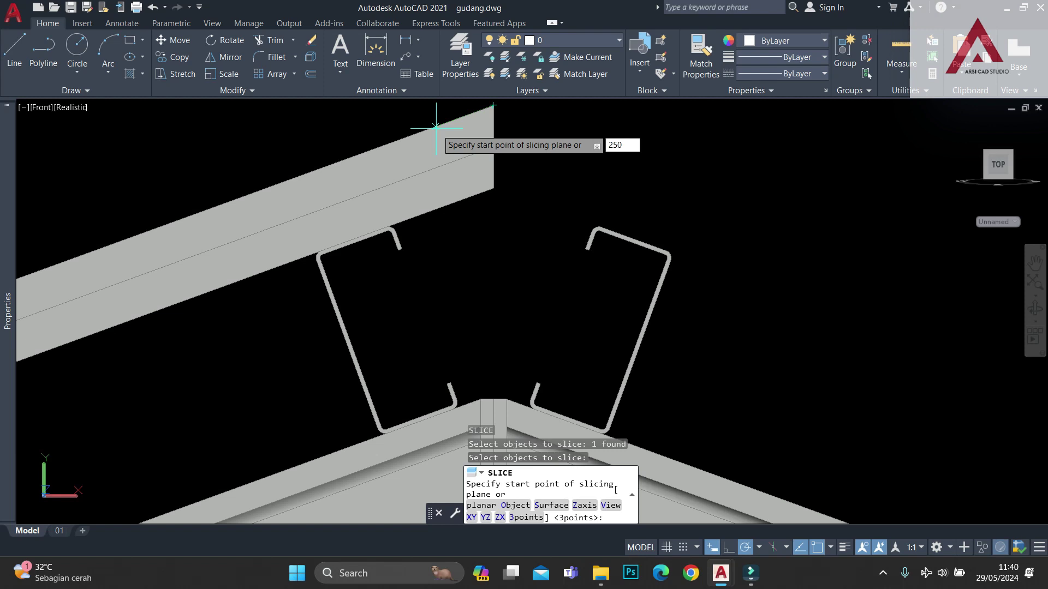
key("Return")
scroll(436, 128, "down", 4)
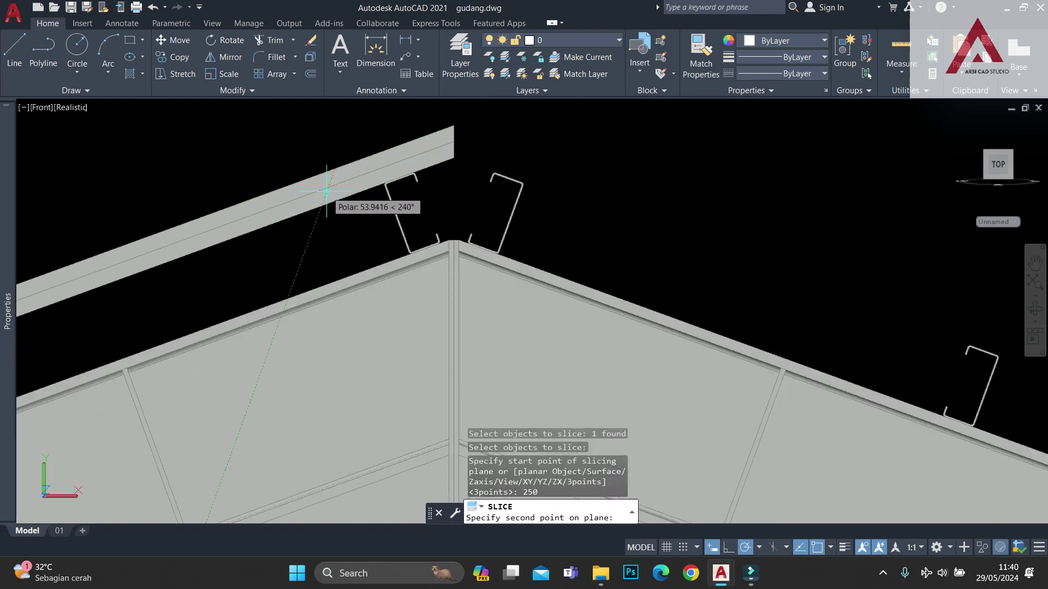
scroll(326, 192, "up", 2)
left_click(340, 223)
key("Return")
left_click(327, 180)
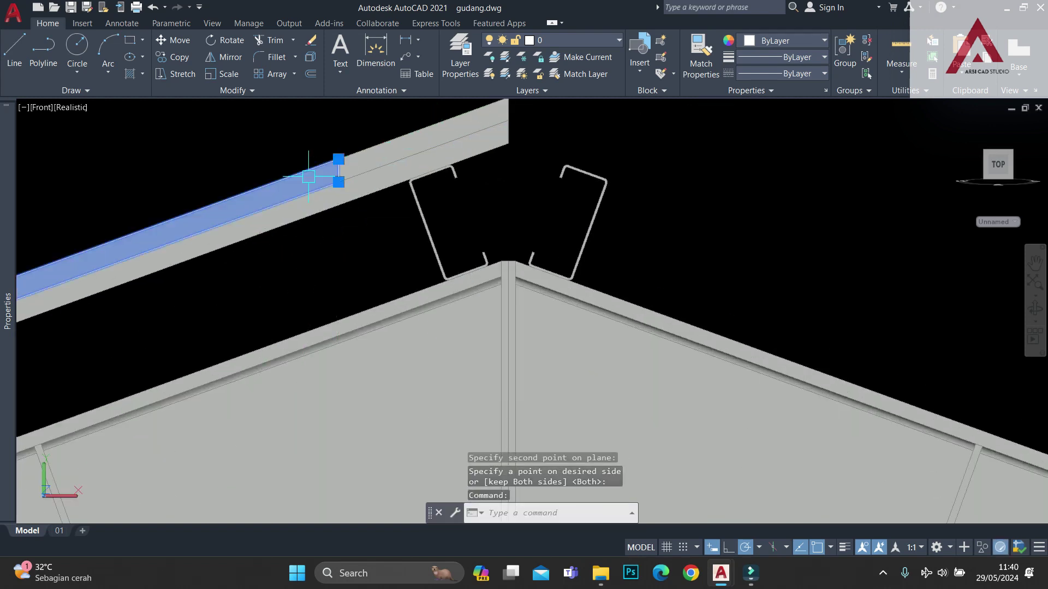
type("e")
key("Return")
Mirror the trimmed sheet across the ridge, keeping the original, and check it from above
left_click(352, 193)
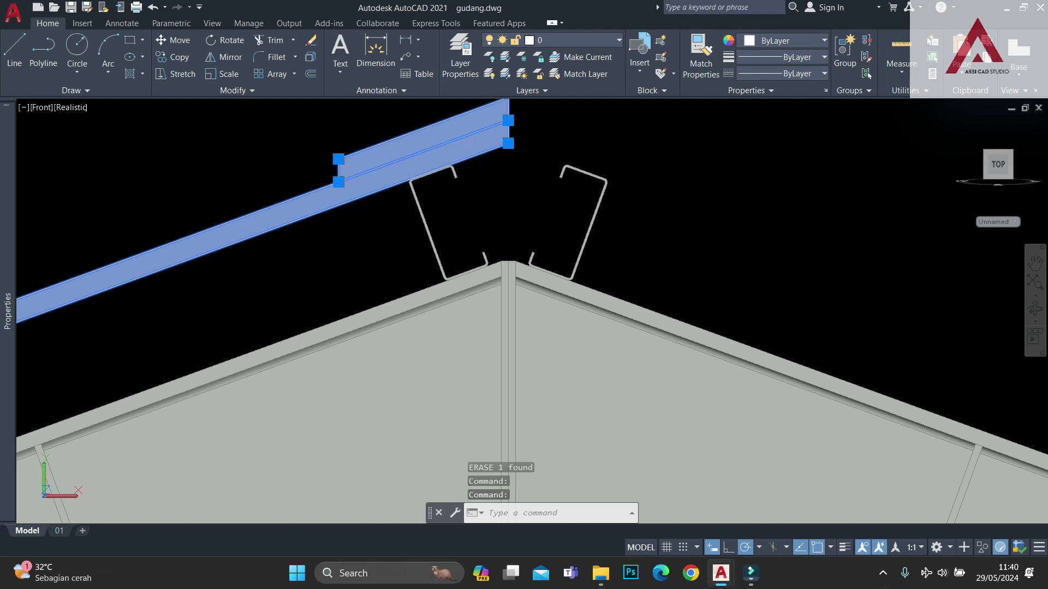
type("mi")
key("Return")
left_click(507, 158)
left_click(506, 169)
key("Return")
scroll(482, 186, "down", 2)
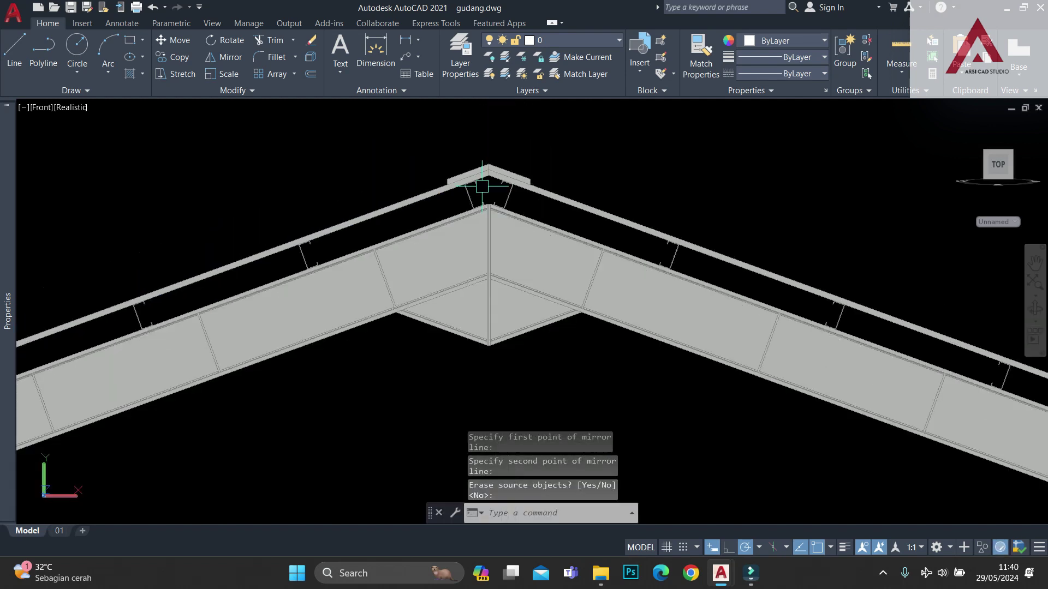
scroll(482, 186, "down", 5)
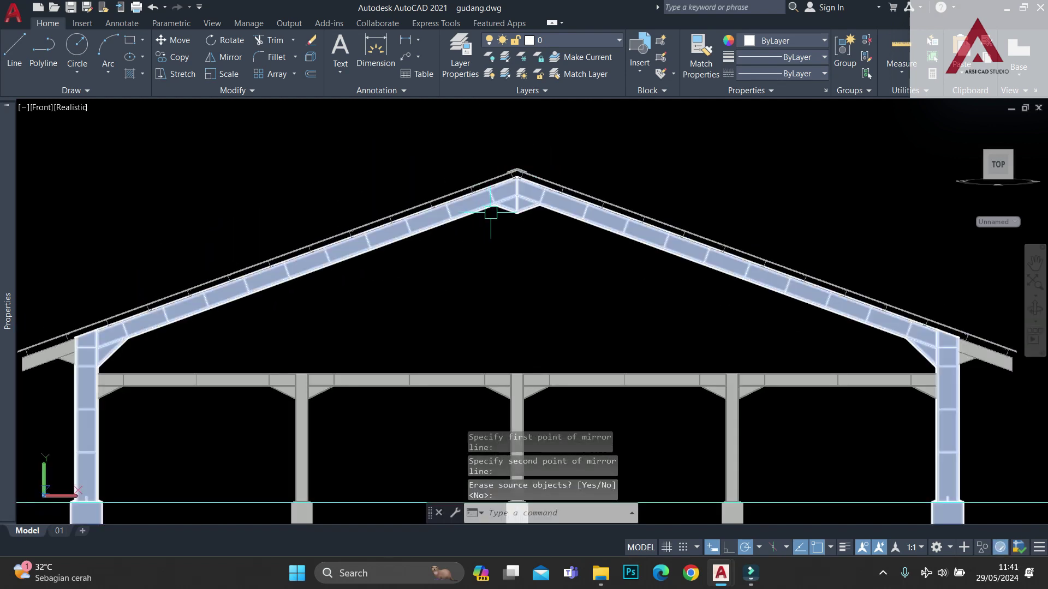
scroll(207, 303, "up", 5)
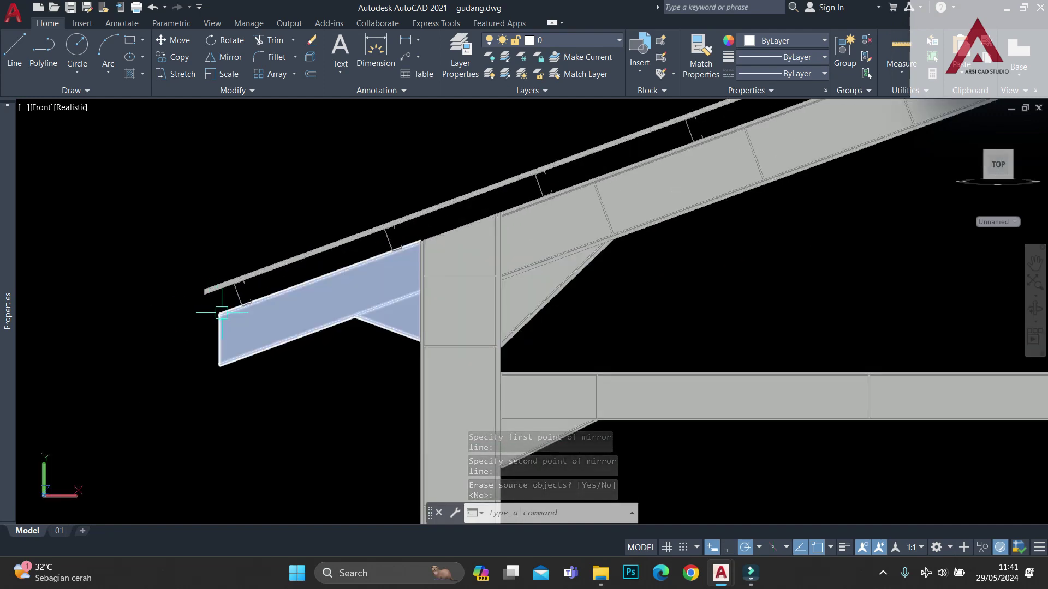
key("Return")
middle_click_drag(201, 367, 306, 298, "shift")
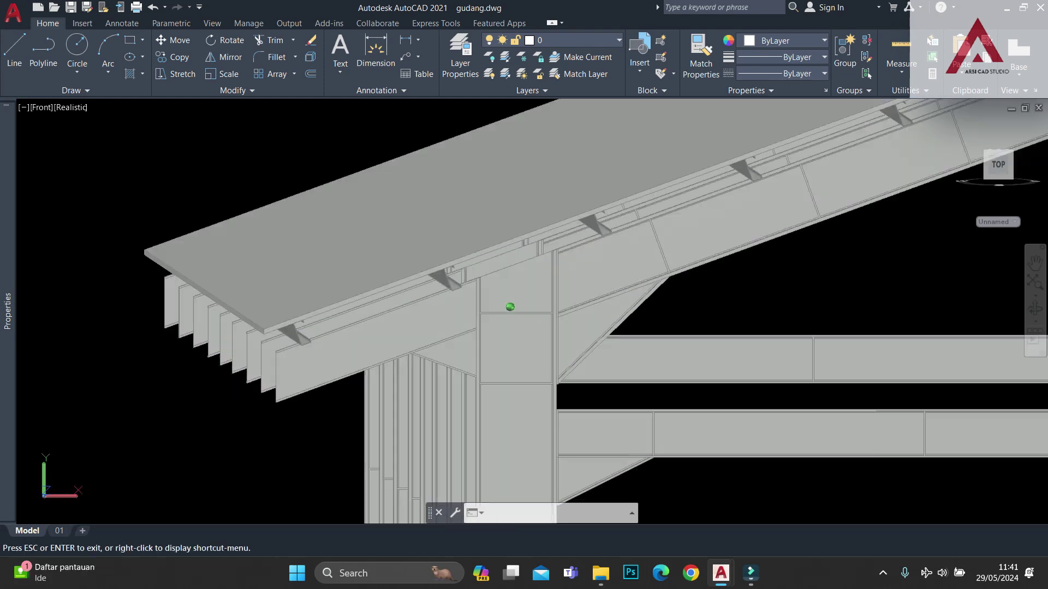
key("ctrl+z")
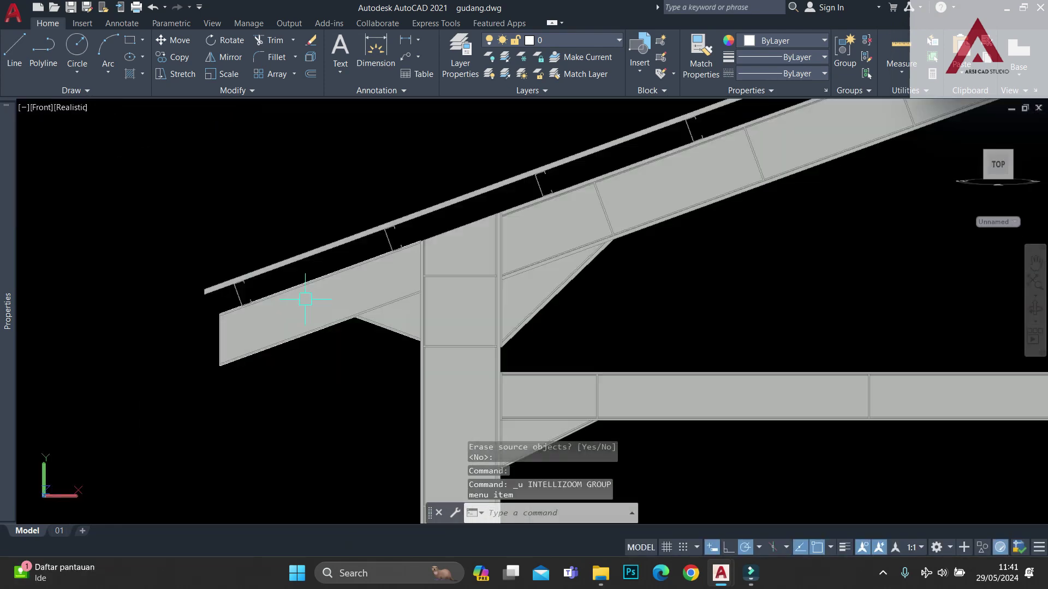
Draw a polyline from near the left eave end: 400 down, then 300 left
type("Pl")
key("Return")
scroll(186, 377, "up", 1)
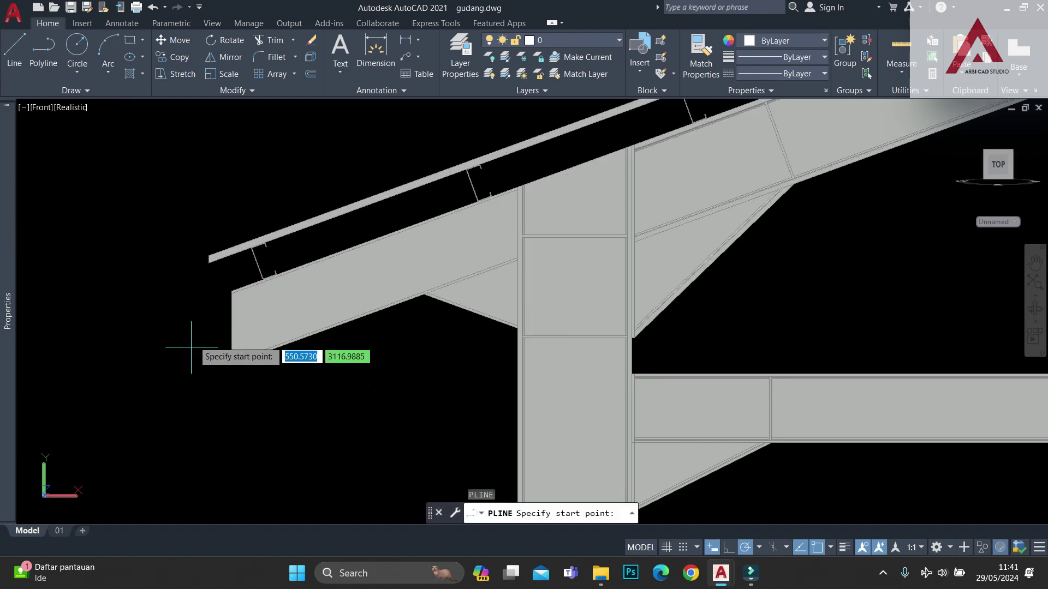
left_click(194, 337)
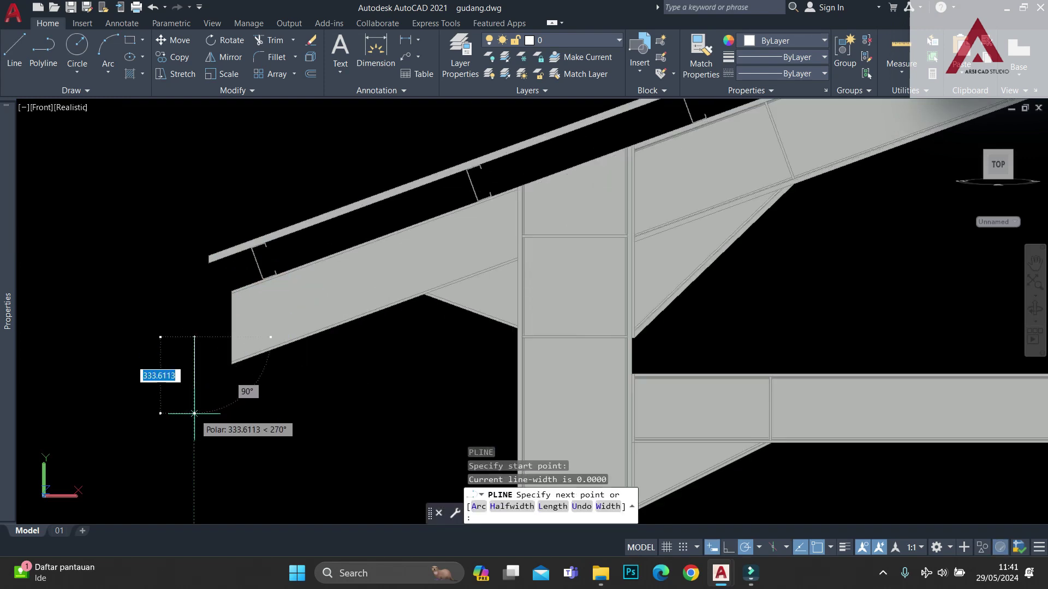
key("Escape")
key("Return")
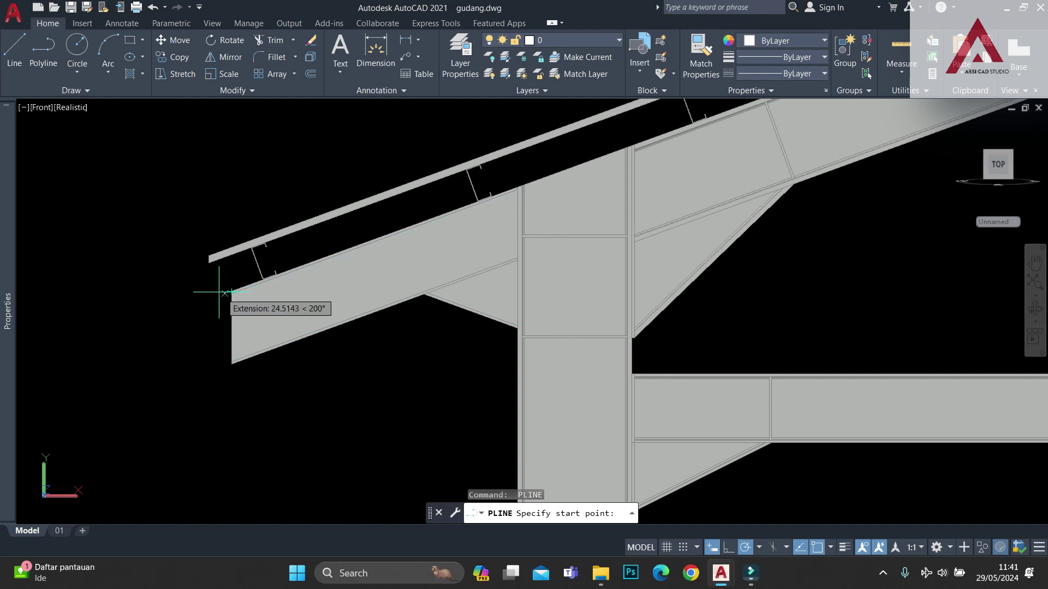
left_click(197, 291)
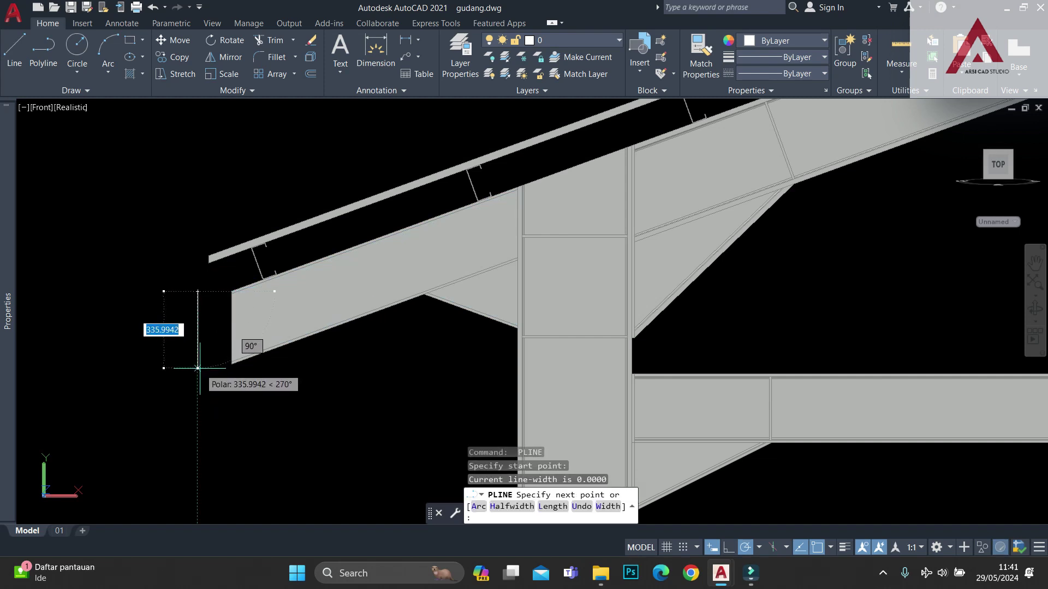
type("400")
key("Return")
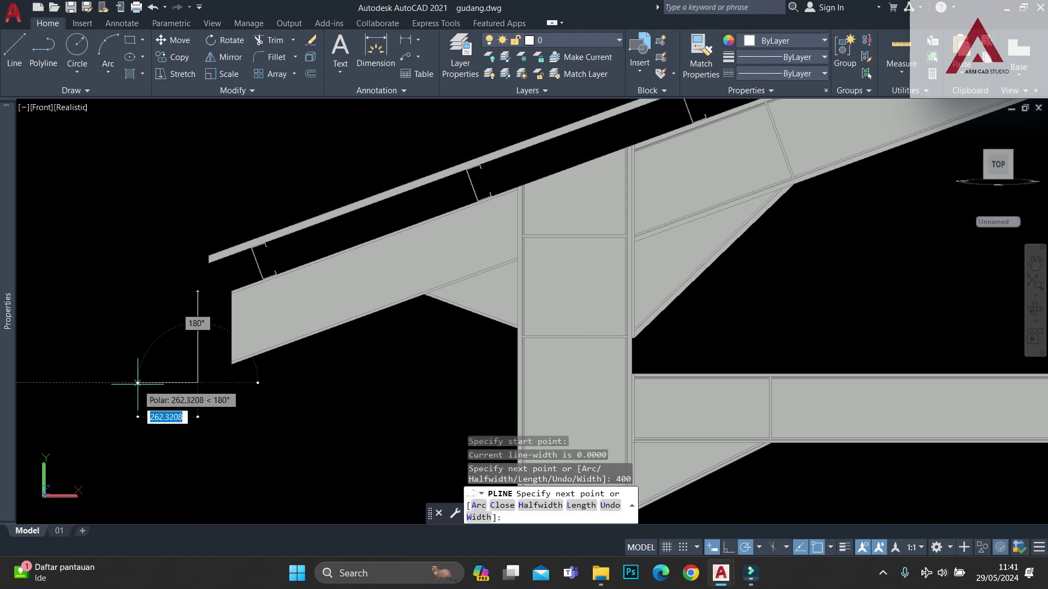
type("300")
key("Return")
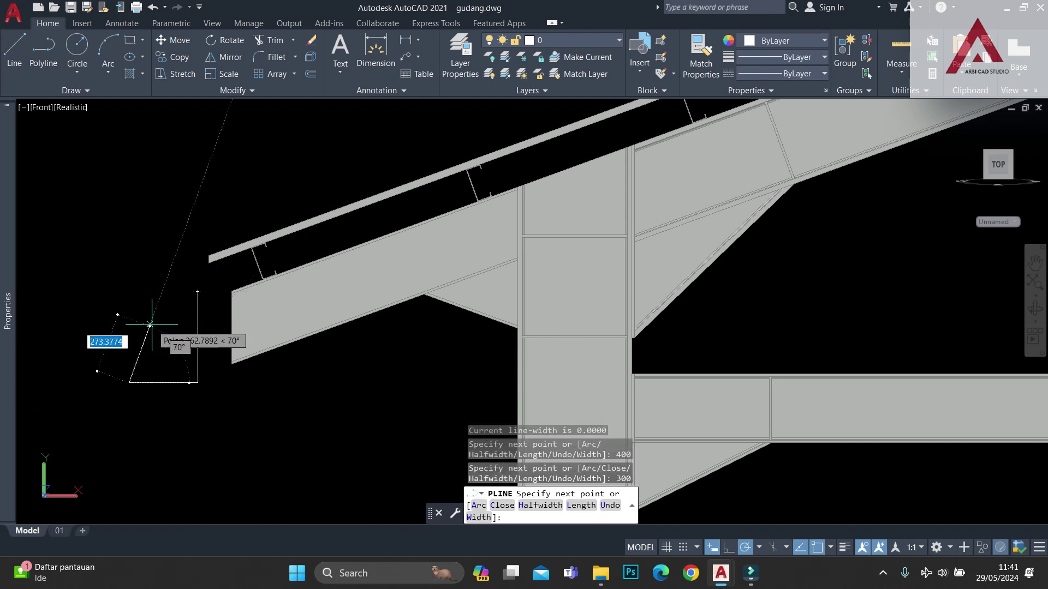
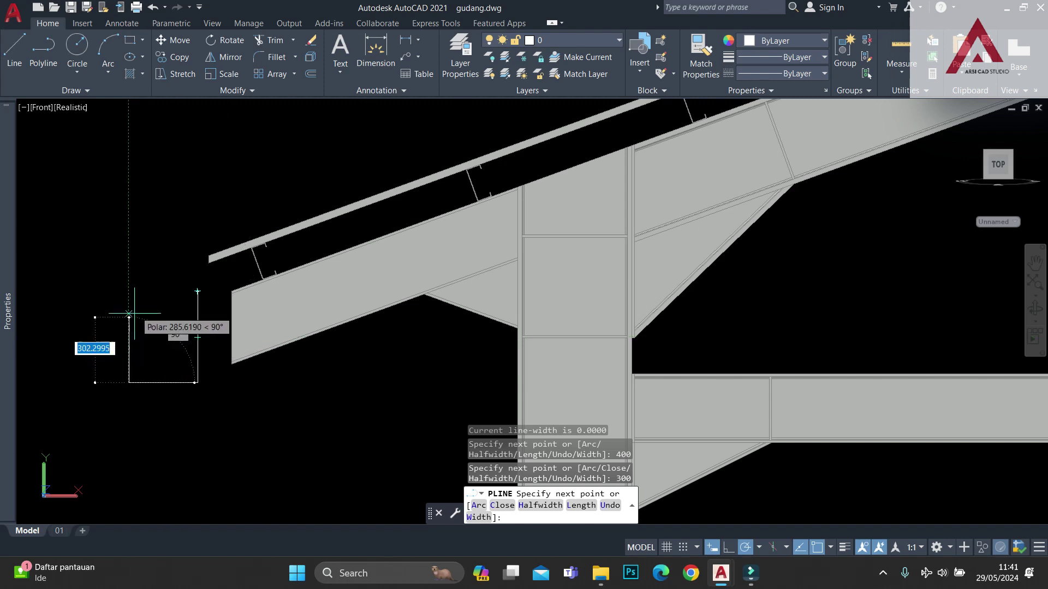
Finish the U outline and offset both gutter walls 50 to the inner side
key("Return")
type("o")
key("Return")
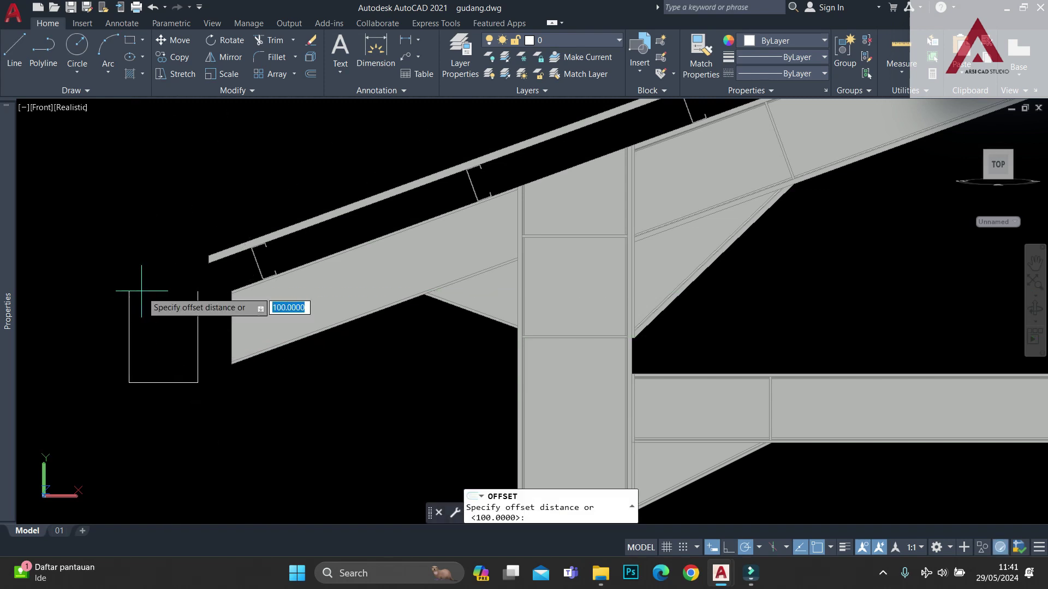
type("50")
key("Return")
scroll(129, 303, "up", 5)
left_click(91, 315)
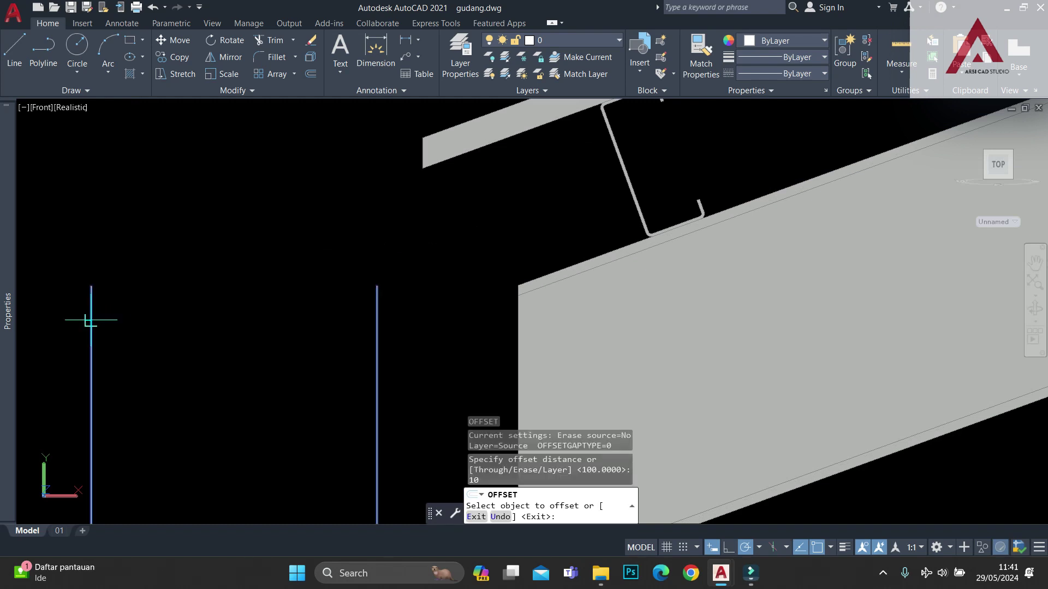
left_click(159, 285)
left_click(376, 273)
left_click(344, 257)
Draw a line closing off the top of the gutter walls
type("l")
key("Return")
left_click(377, 285)
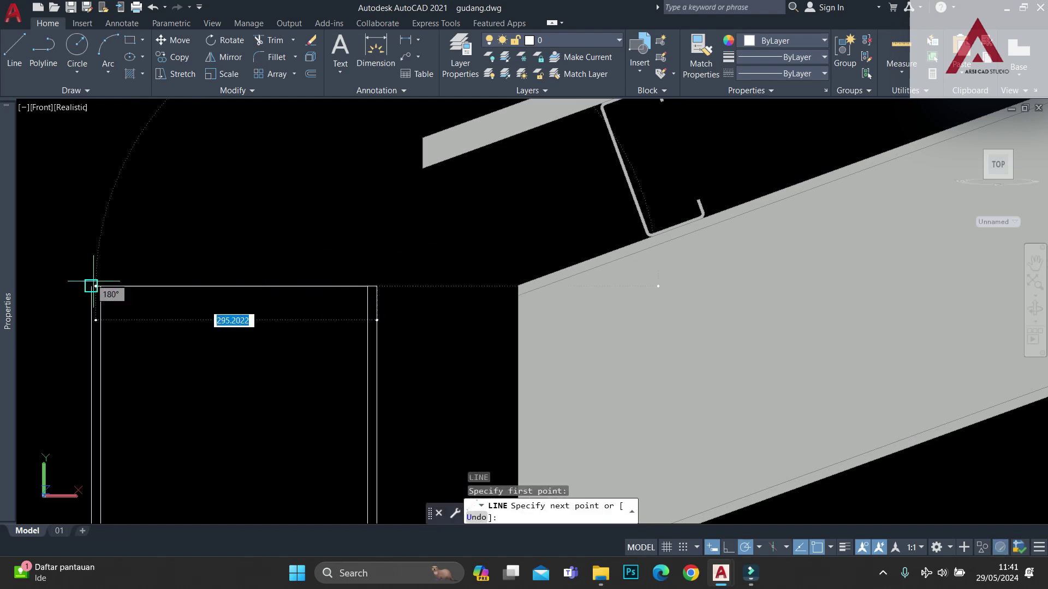
left_click(91, 285)
type("tr")
key("Return")
scroll(218, 281, "down", 3)
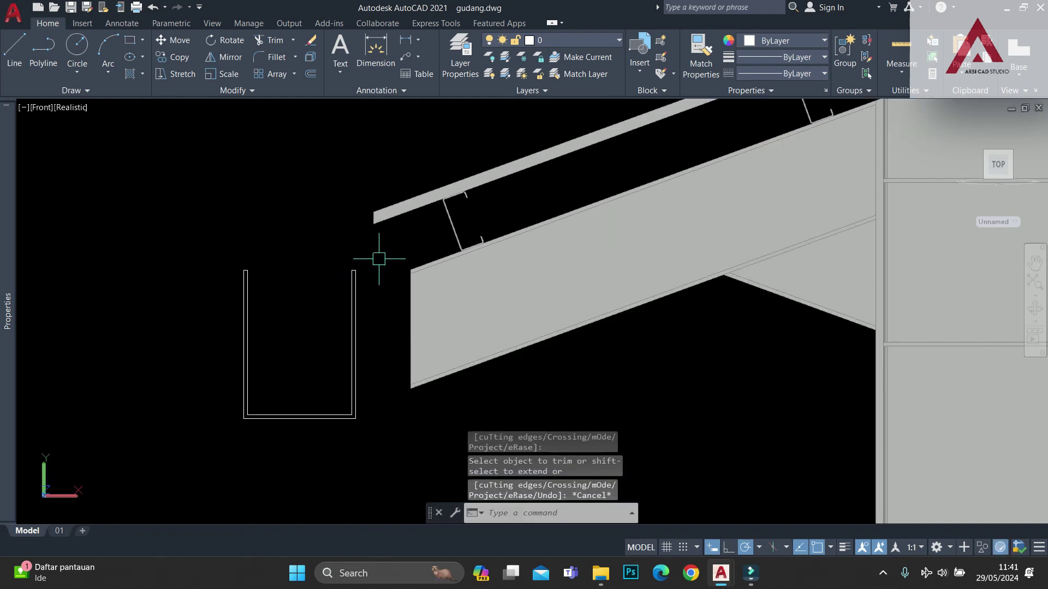
key("Escape")
Join all the U outline pieces into one closed polyline
left_click(383, 258)
left_click(195, 442)
type("j")
key("Return")
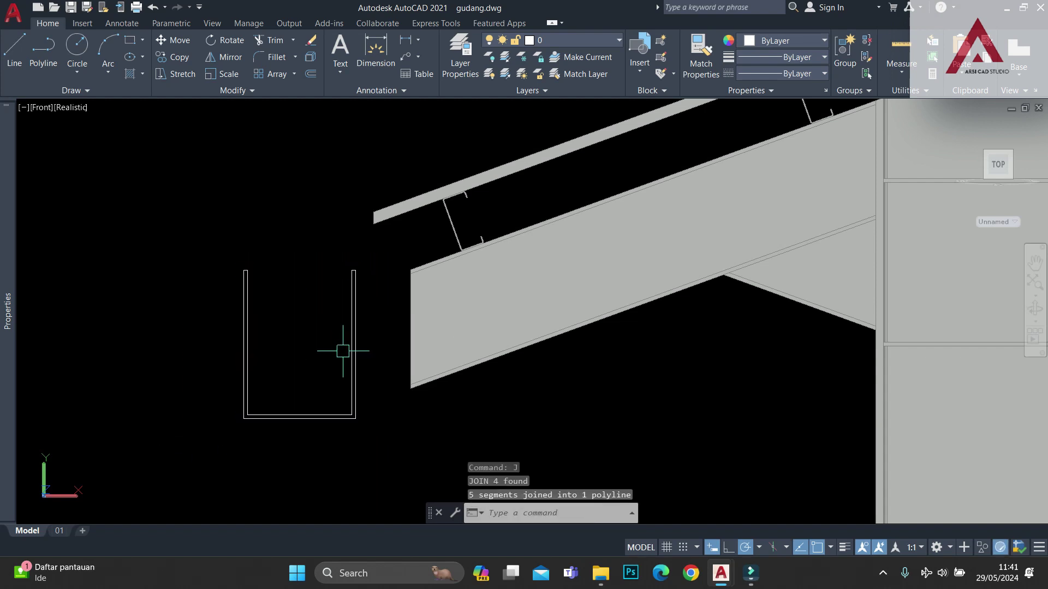
Presspull the closed U profile 5000 into a solid gutter channel
scroll(342, 351, "up", 5)
type("press")
key("Return")
scroll(360, 289, "up", 2)
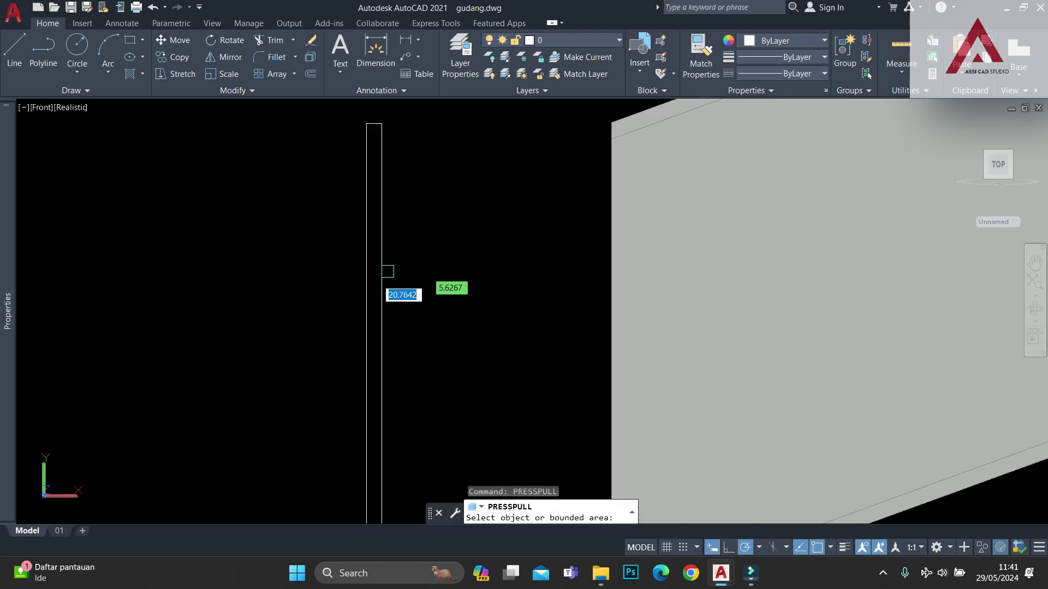
left_click(375, 278)
scroll(338, 284, "down", 3)
scroll(327, 234, "down", 2)
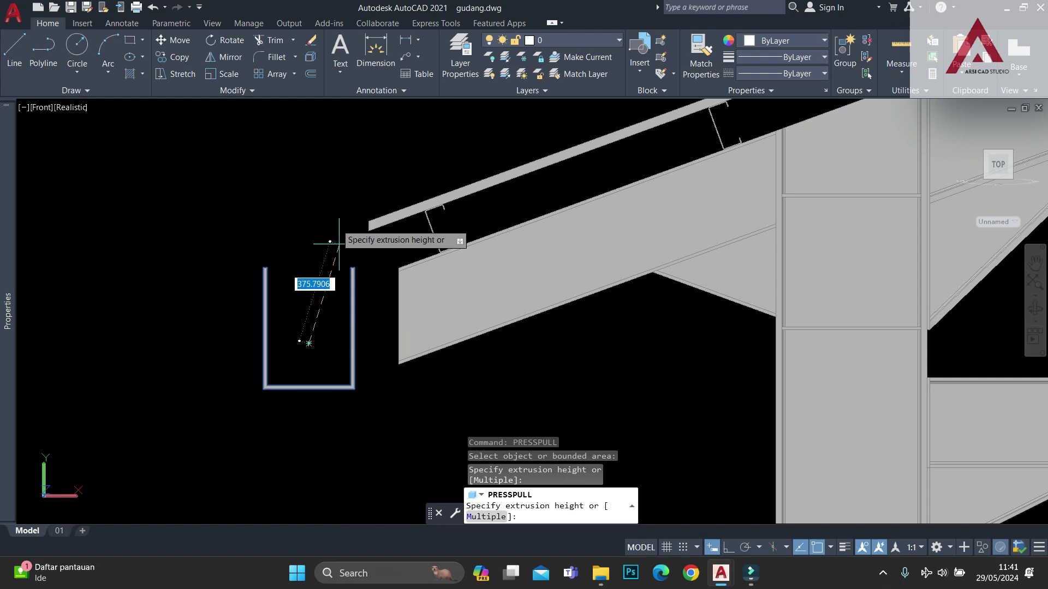
left_click(331, 211)
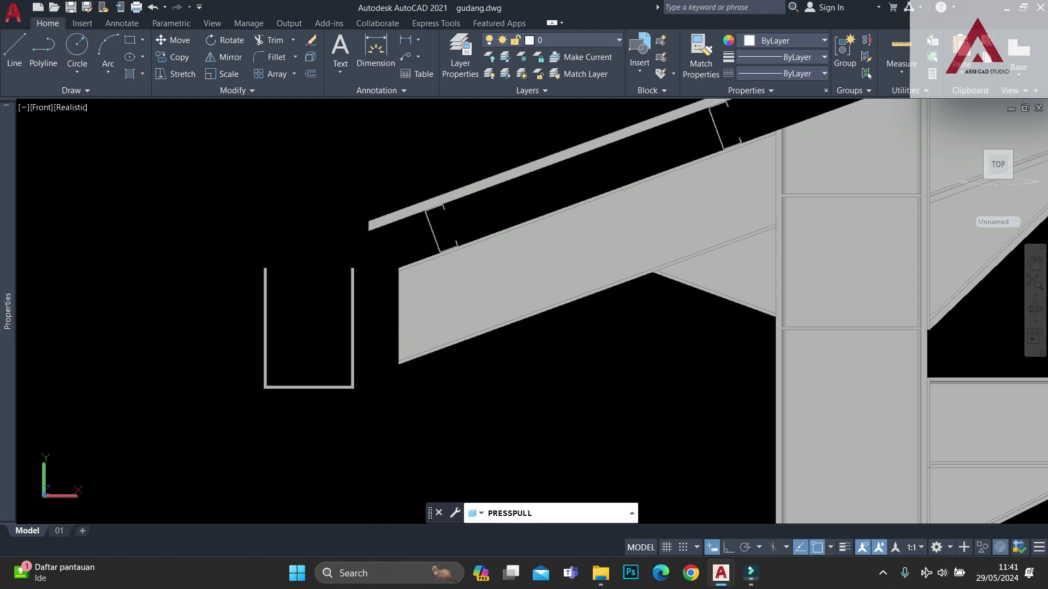
key("Return")
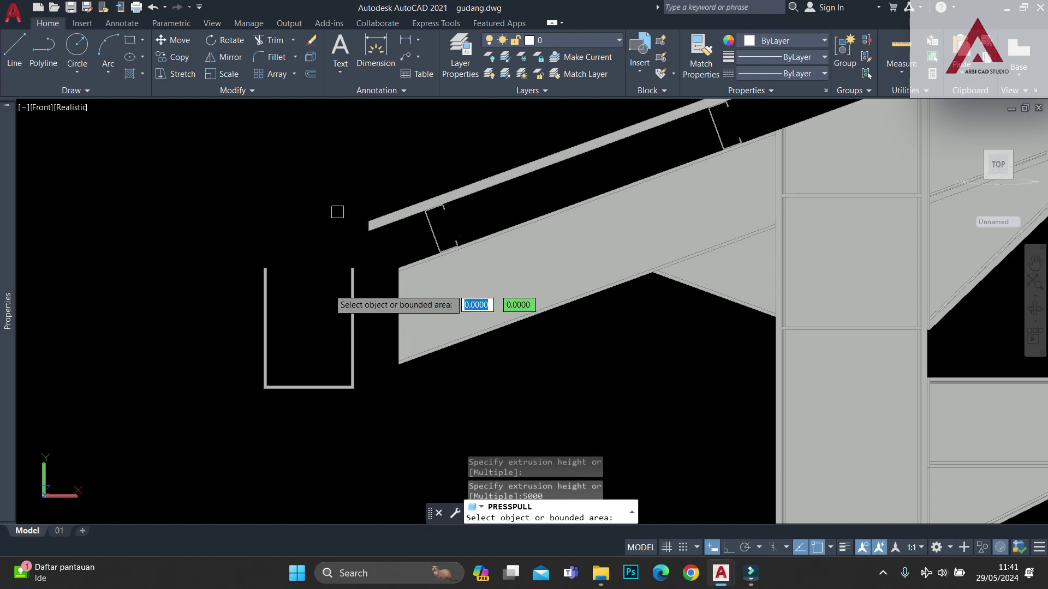
Orbit to inspect the extruded gutter channel in 3D
scroll(335, 284, "down", 2)
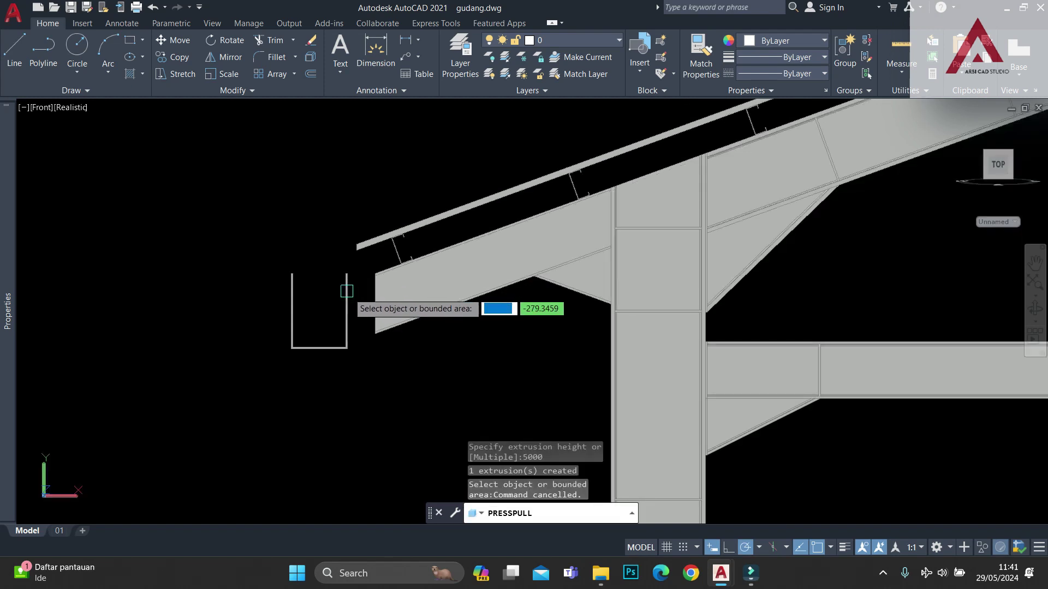
left_click(347, 306)
middle_click_drag(347, 306, 317, 327, "shift")
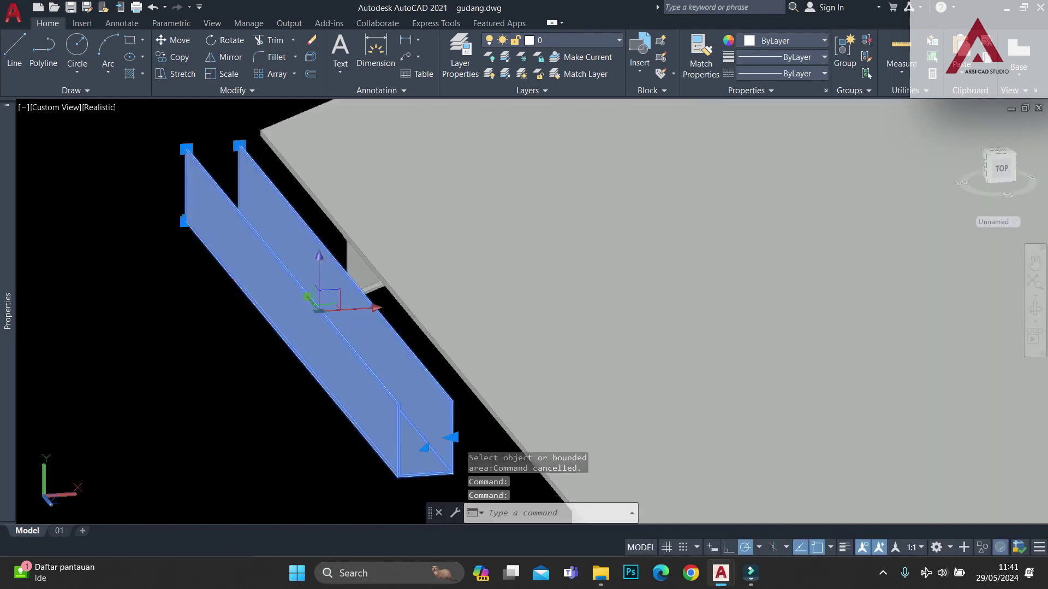
scroll(398, 287, "down", 3)
type("m")
key("Return")
scroll(409, 297, "up", 3)
scroll(430, 338, "up", 2)
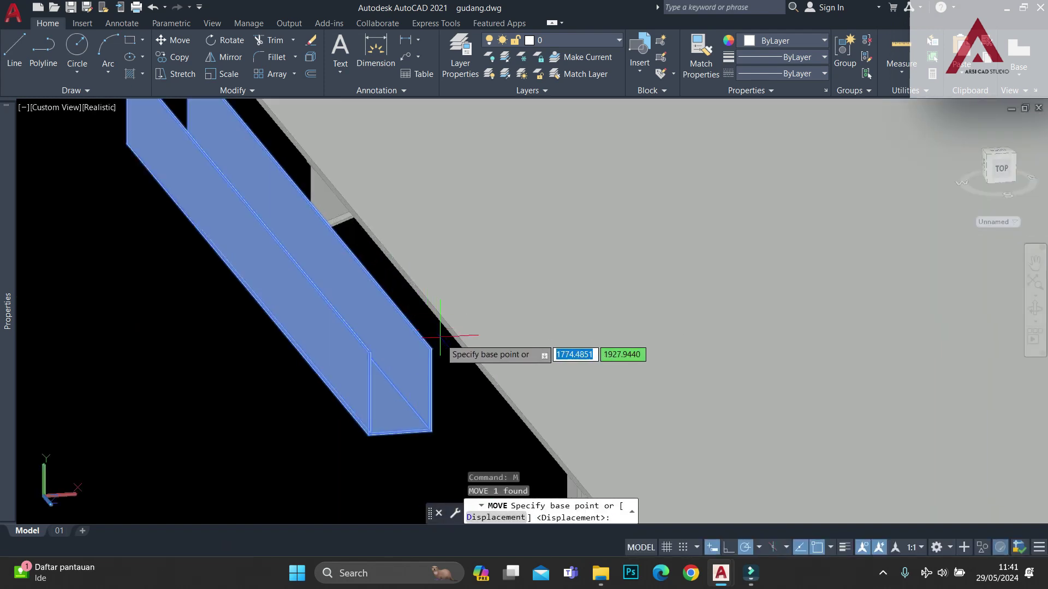
left_click(430, 348)
scroll(430, 348, "down", 3)
scroll(415, 273, "down", 2)
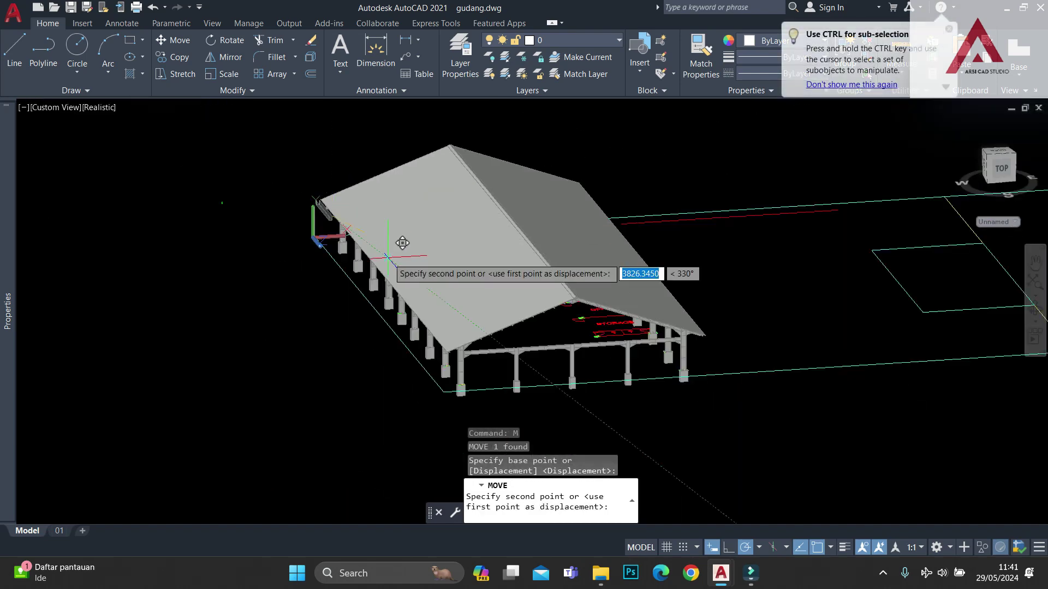
scroll(448, 353, "up", 2)
scroll(447, 353, "up", 2)
scroll(470, 354, "up", 2)
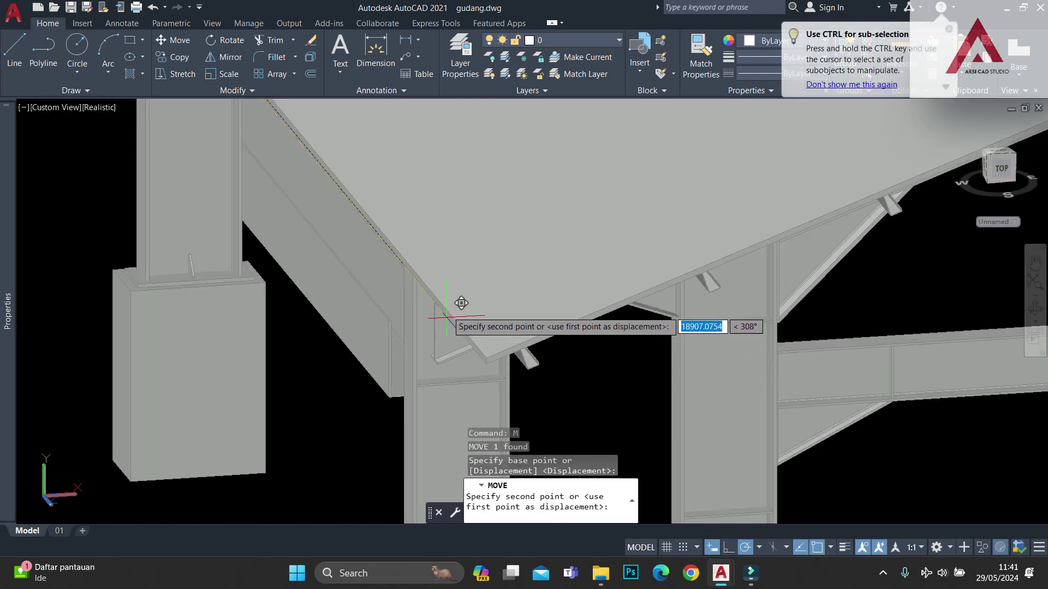
scroll(458, 300, "up", 3)
scroll(433, 330, "down", 3)
scroll(428, 227, "down", 2)
scroll(460, 262, "up", 3)
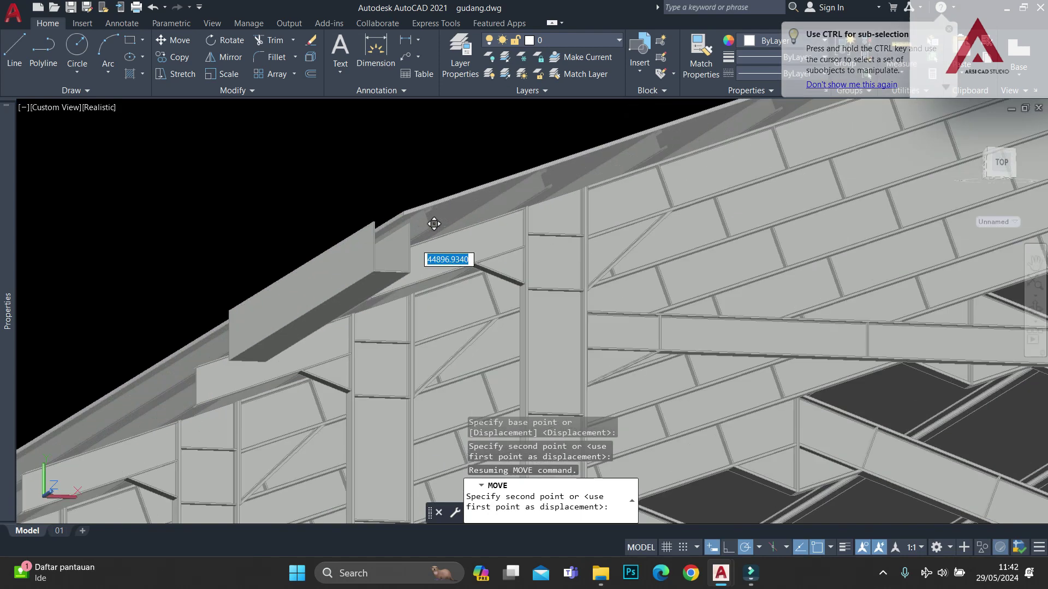
scroll(355, 278, "up", 3)
scroll(341, 292, "up", 2)
scroll(303, 268, "down", 1)
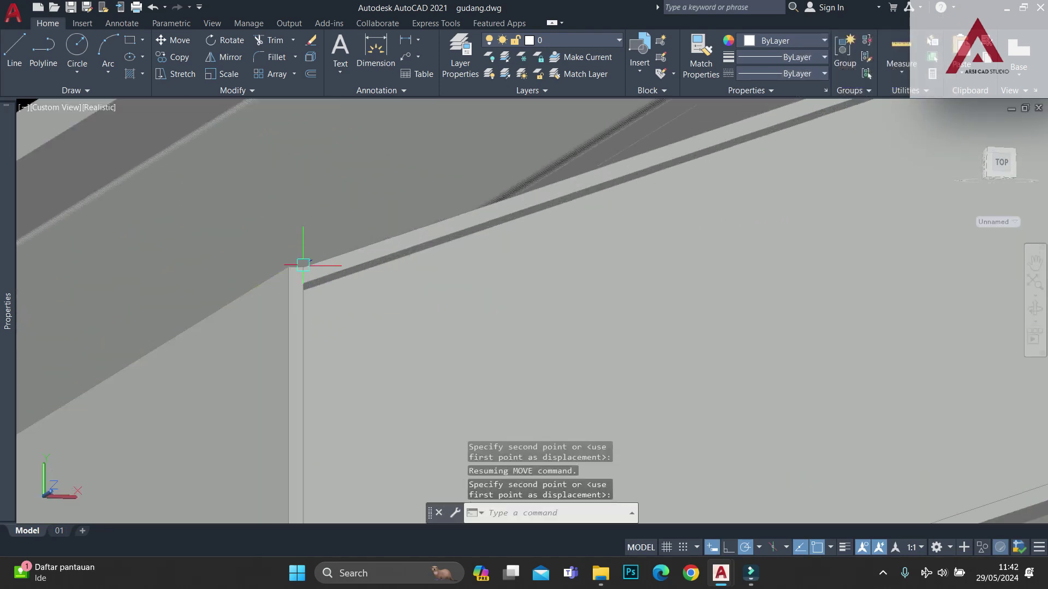
scroll(353, 307, "down", 2)
scroll(255, 442, "up", 2)
scroll(249, 420, "up", 3)
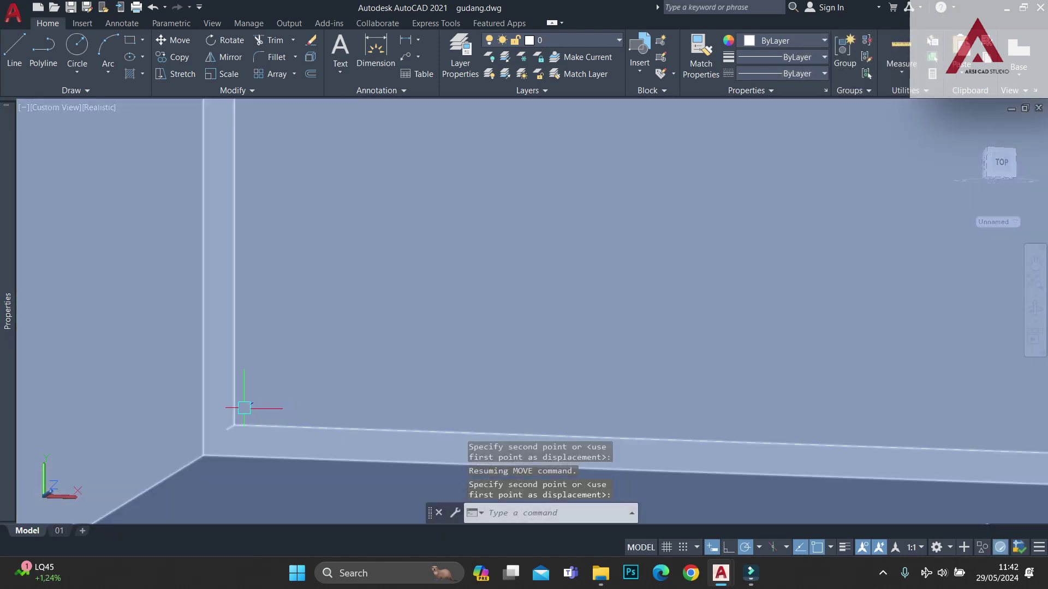
scroll(243, 402, "up", 2)
left_click(191, 386)
scroll(306, 290, "down", 3)
scroll(305, 290, "down", 3)
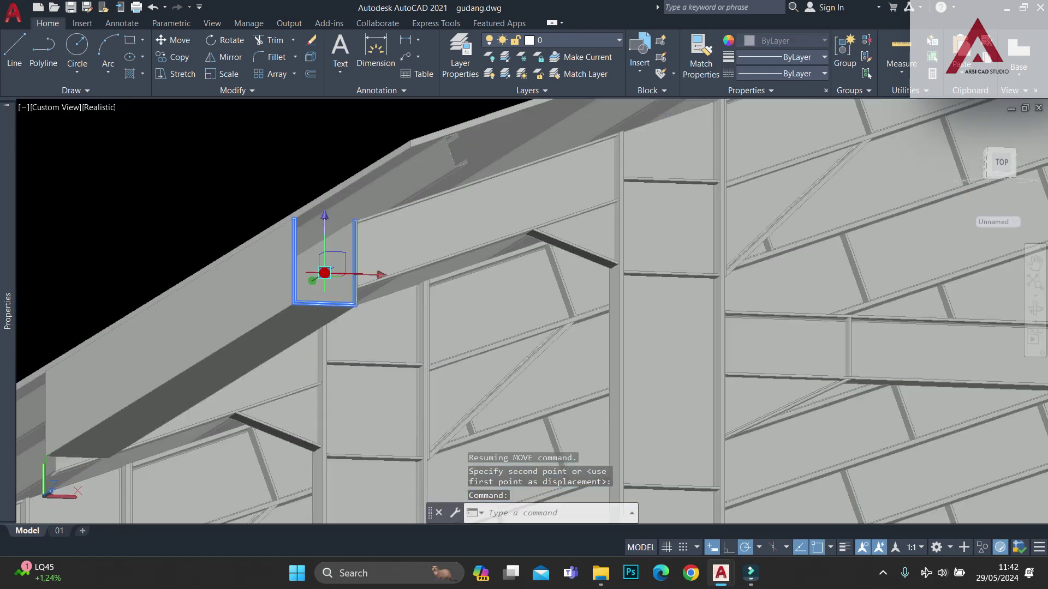
left_click(326, 266)
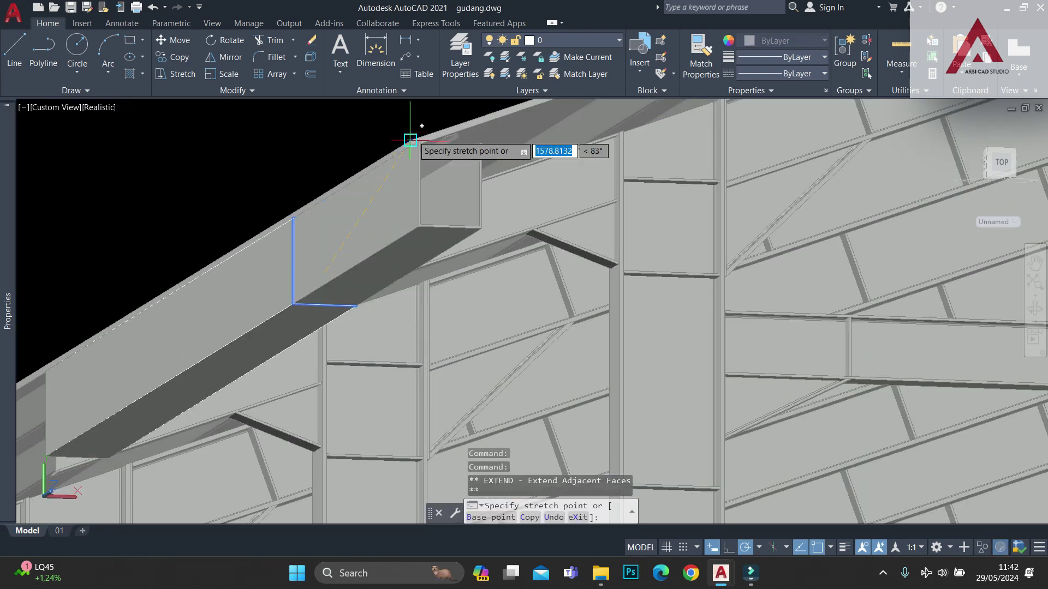
left_click(395, 170)
scroll(395, 170, "down", 5)
key("Escape")
middle_click_drag(393, 196, 483, 279, "shift")
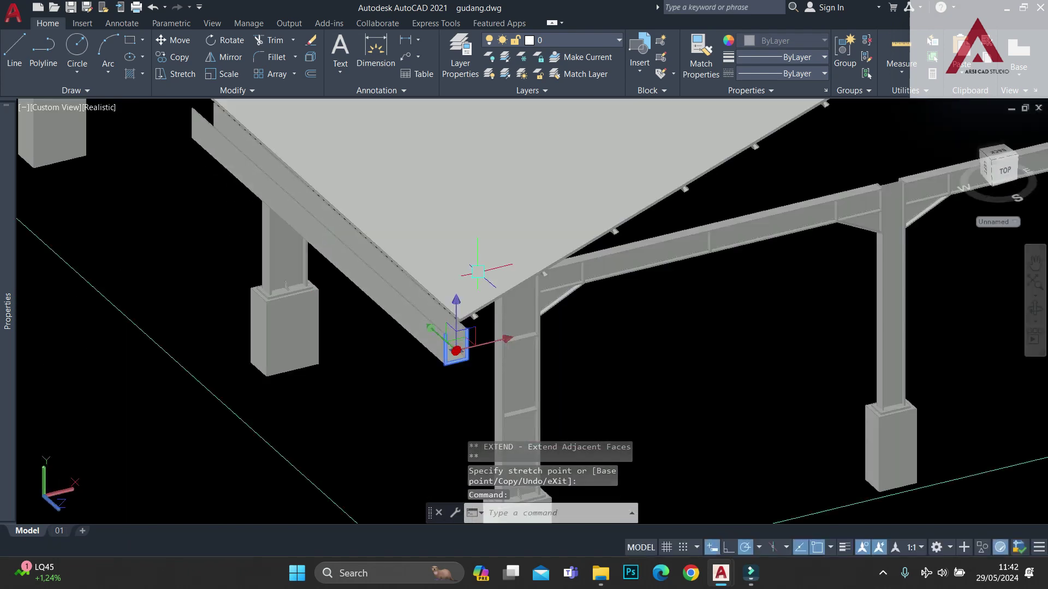
scroll(484, 279, "down", 3)
middle_click_drag(597, 199, 619, 241, "shift")
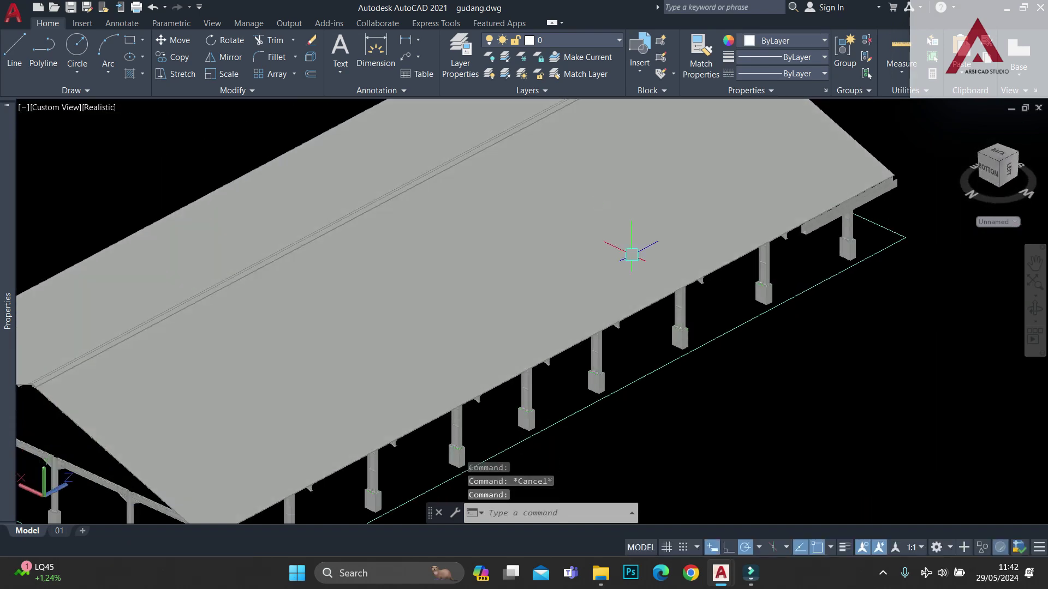
left_click(816, 225)
scroll(816, 225, "up", 5)
scroll(679, 257, "up", 3)
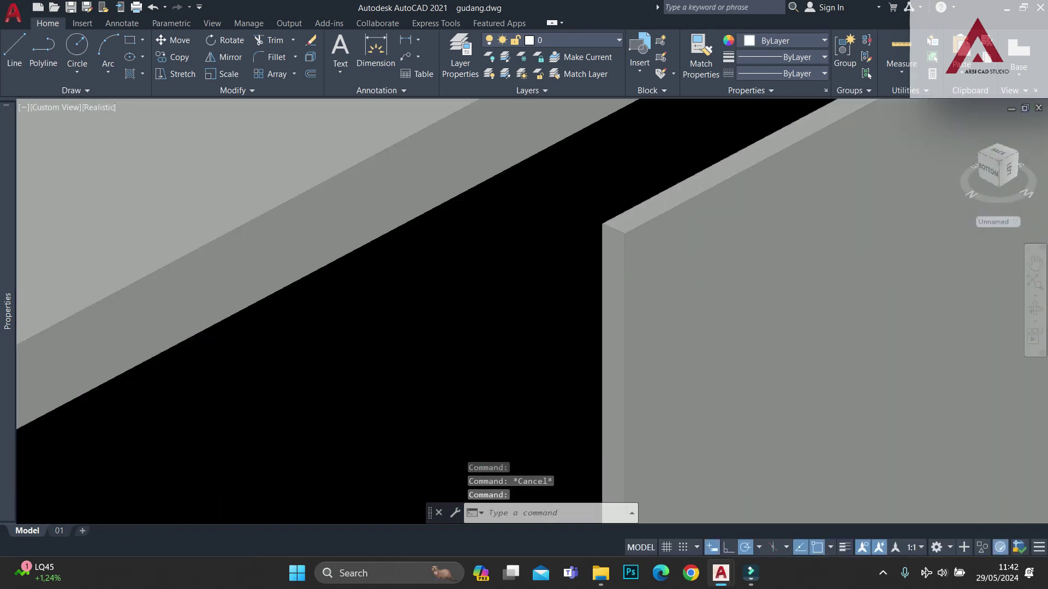
scroll(597, 247, "up", 2)
scroll(594, 240, "down", 5)
scroll(665, 327, "down", 3)
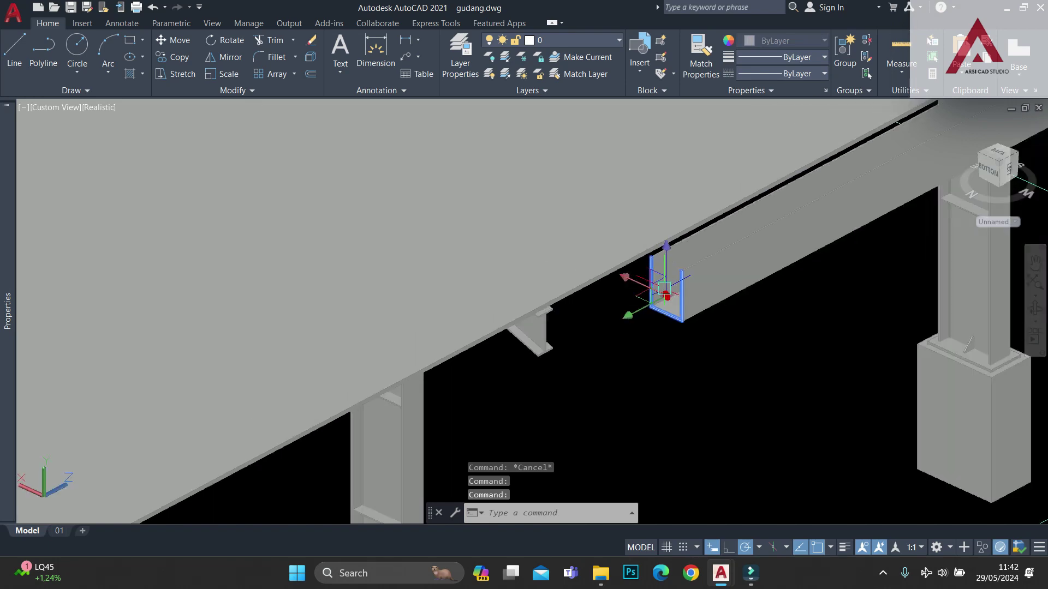
left_click(666, 295)
scroll(667, 296, "down", 3)
scroll(668, 284, "down", 3)
scroll(622, 382, "down", 3)
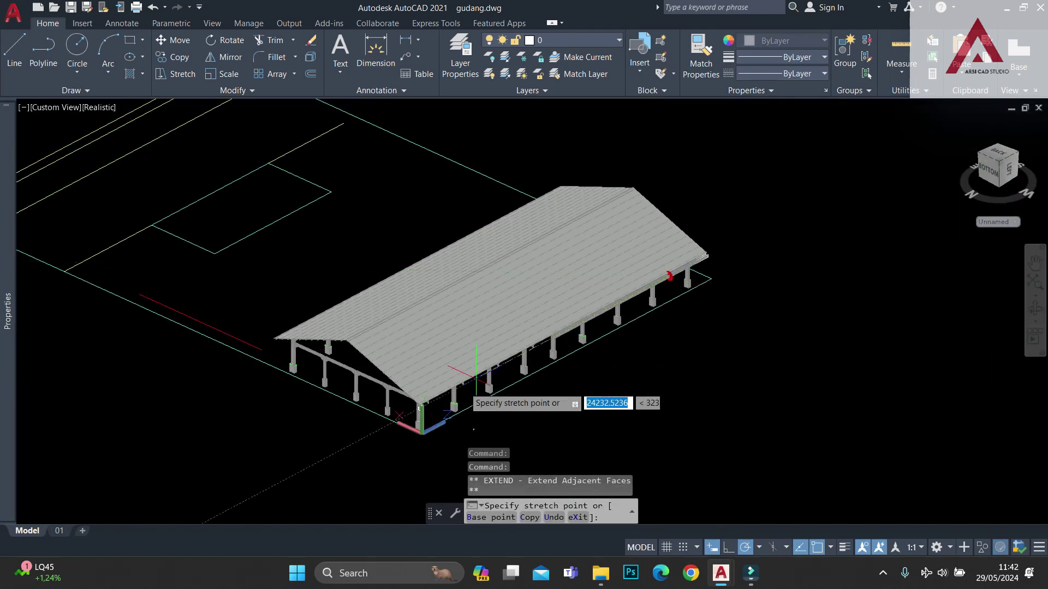
scroll(416, 406, "down", 1)
scroll(416, 408, "up", 5)
scroll(384, 417, "up", 3)
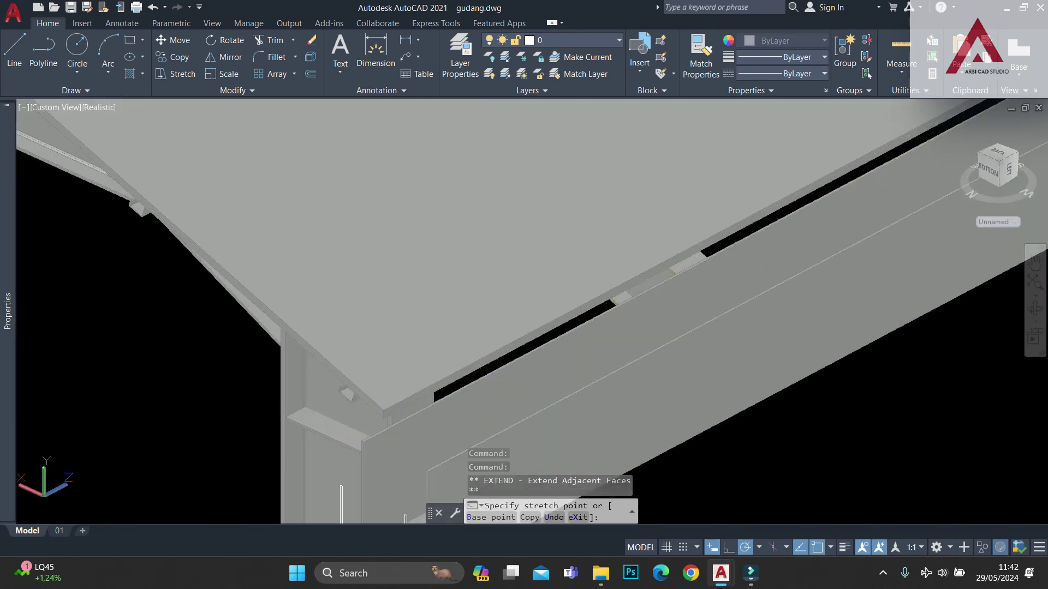
scroll(382, 425, "down", 5)
key("Escape")
key("Escape")
scroll(382, 425, "down", 5)
scroll(382, 431, "down", 3)
middle_click_drag(382, 431, 367, 292, "shift")
scroll(368, 293, "up", 4)
scroll(368, 293, "up", 8)
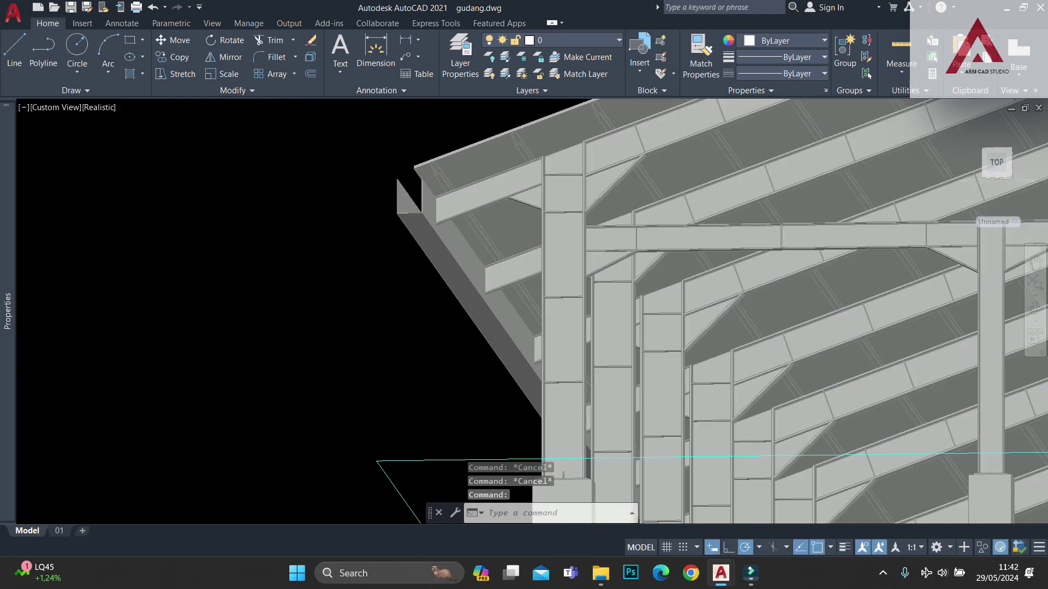
scroll(453, 228, "up", 4)
scroll(445, 229, "up", 2)
scroll(446, 240, "down", 5)
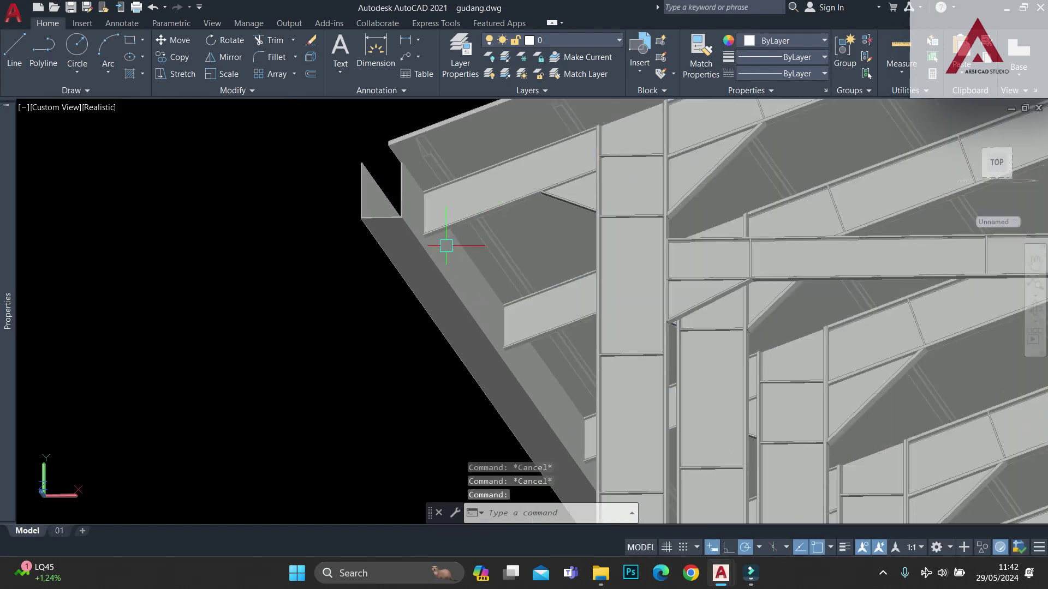
middle_click_drag(385, 291, 423, 293, "shift")
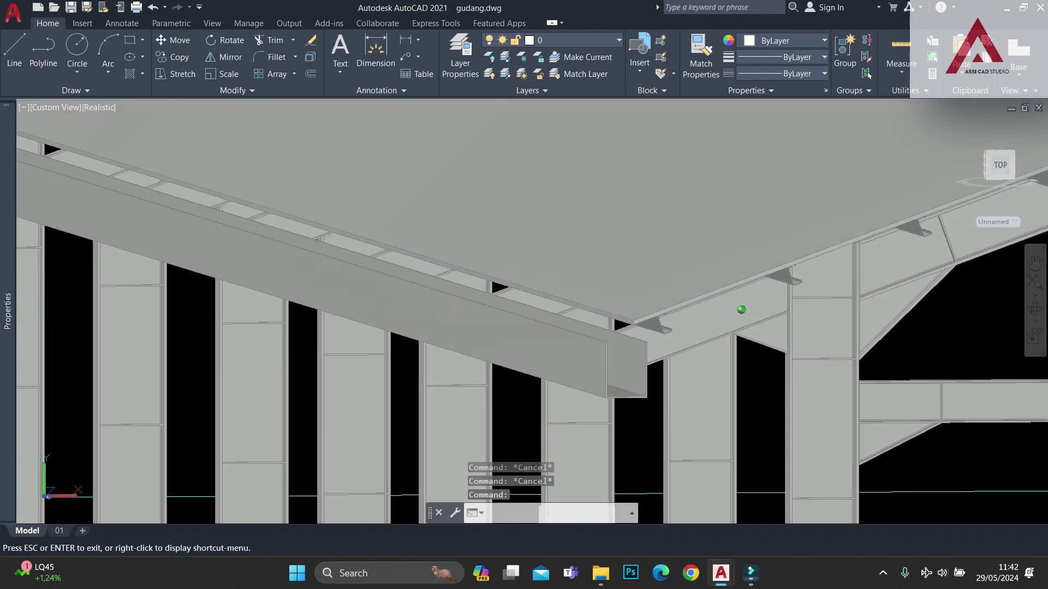
Orbit to the gutter end and select the leftover gutter profile for deletion
type("V")
key("Return")
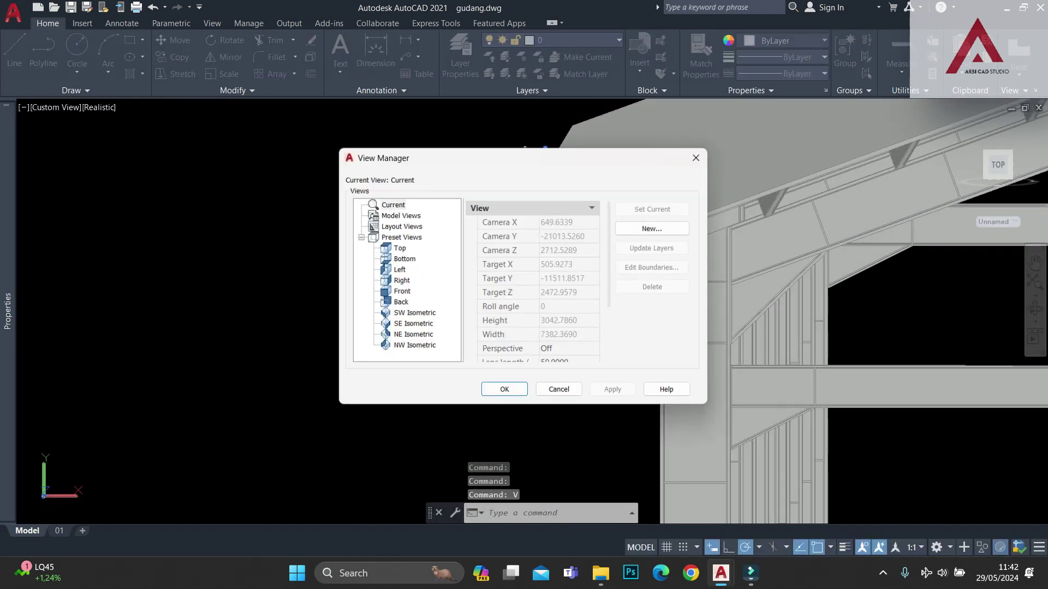
middle_click_drag(525, 156, 748, 257, "shift")
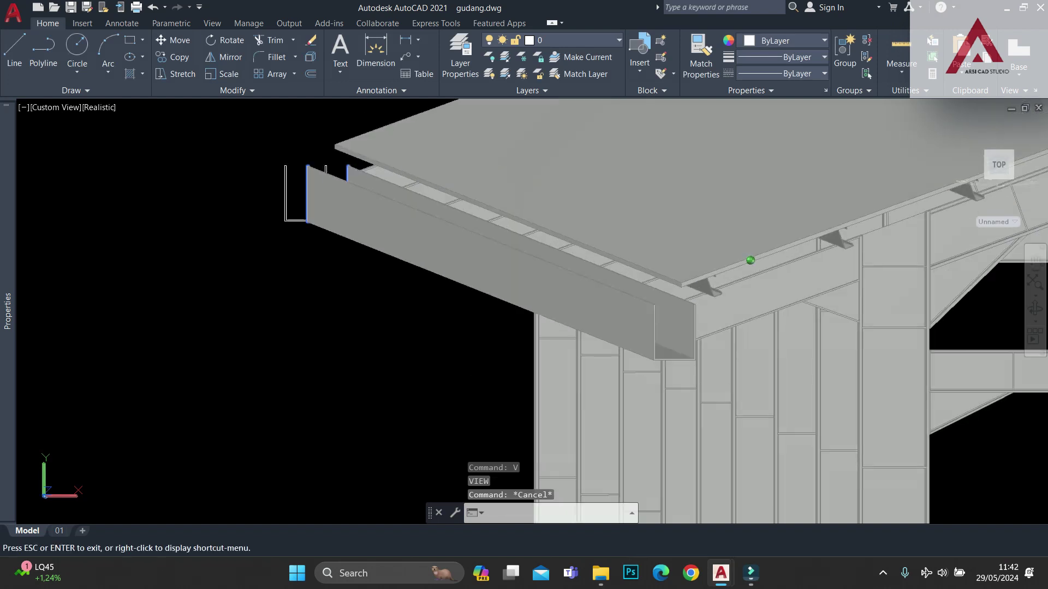
left_click(419, 207)
left_click(502, 318)
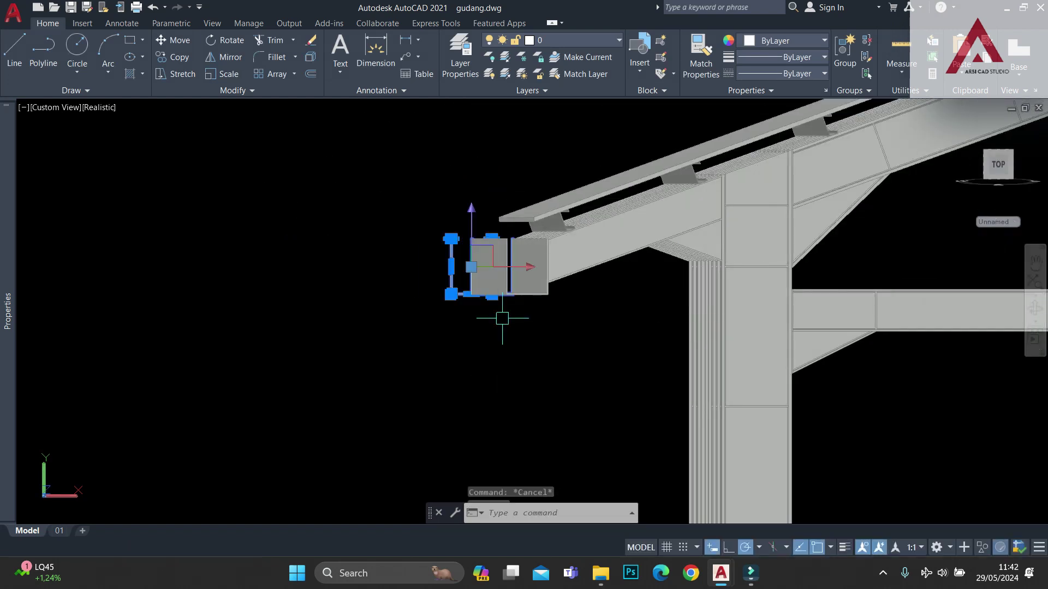
Switch the viewport to the Front preset view
type("Ev")
key("Return")
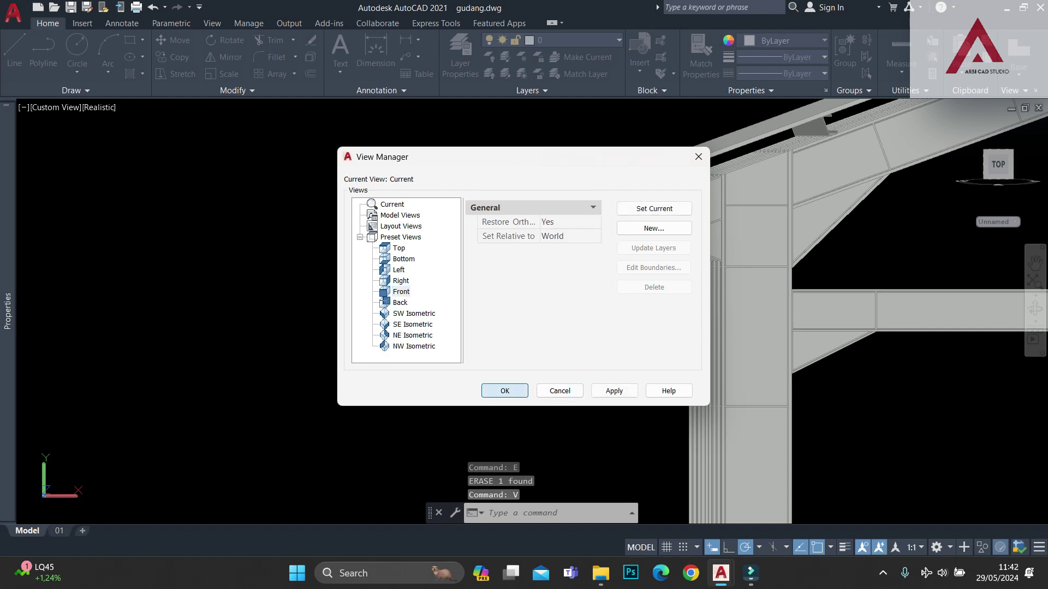
key("Return")
scroll(87, 166, "up", 3)
scroll(65, 167, "up", 2)
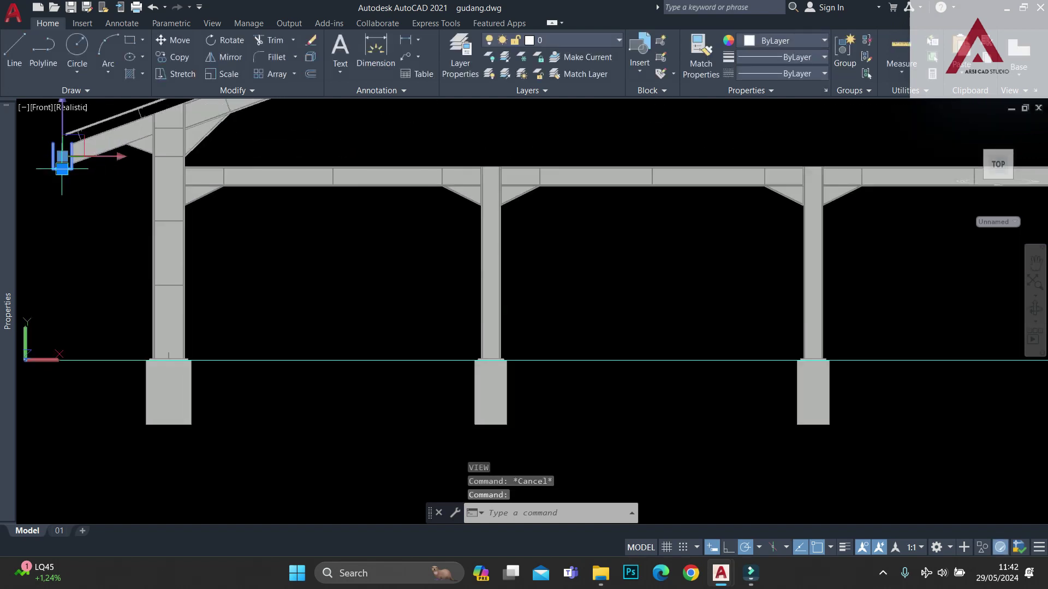
scroll(41, 170, "up", 2)
Mirror the gutter about a vertical line through the roof apex, keeping the original
left_click(52, 211)
scroll(52, 211, "down", 5)
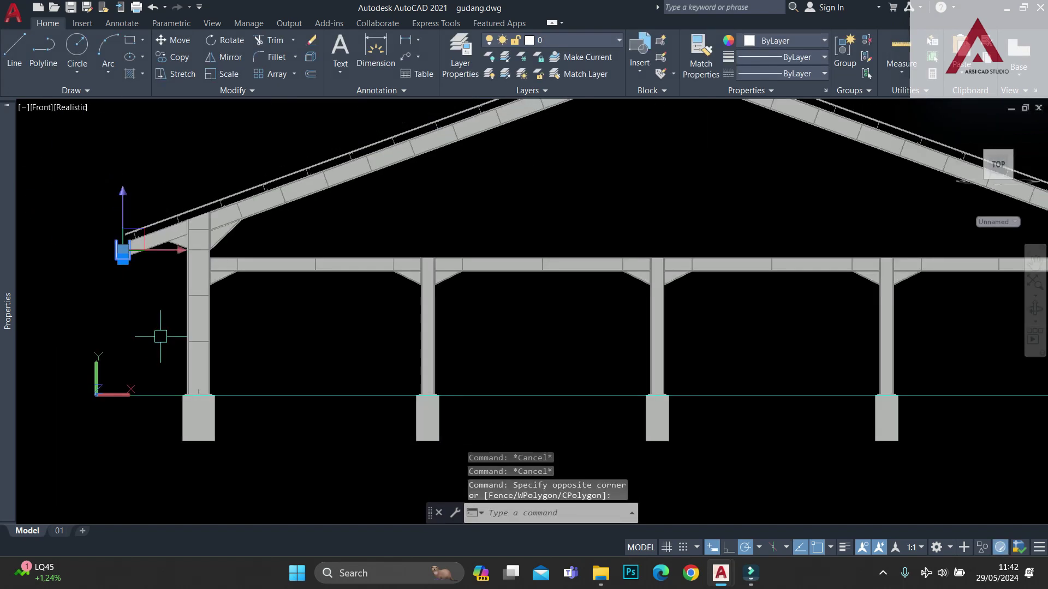
scroll(159, 335, "down", 3)
type("mi")
key("Return")
scroll(361, 216, "up", 3)
scroll(355, 221, "up", 3)
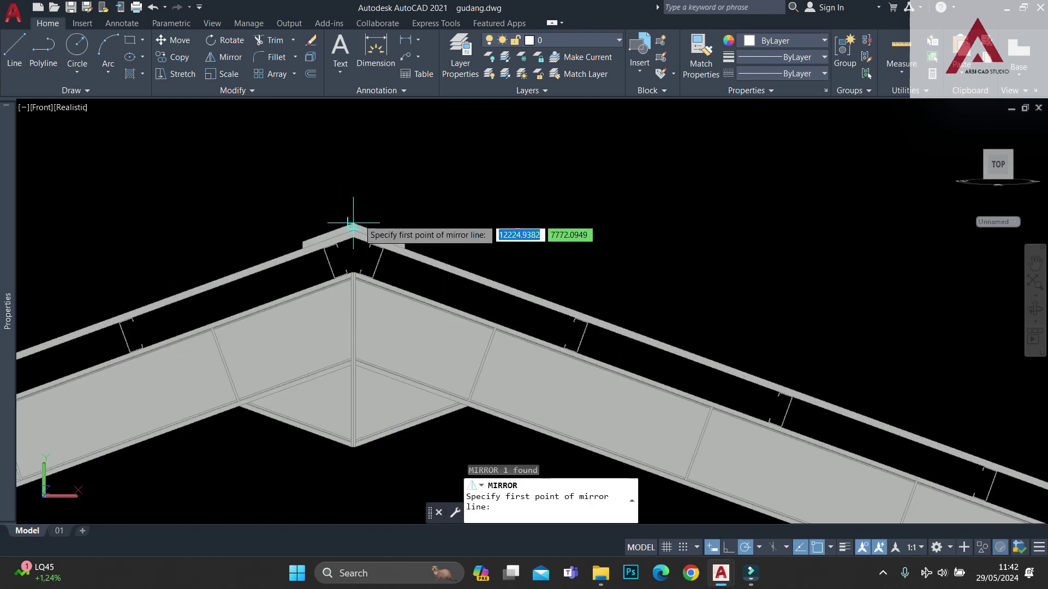
left_click(352, 224)
left_click(351, 183)
key("Return")
Zoom around and orbit back into a 3D view of both gutters
scroll(350, 182, "down", 3)
scroll(538, 199, "down", 3)
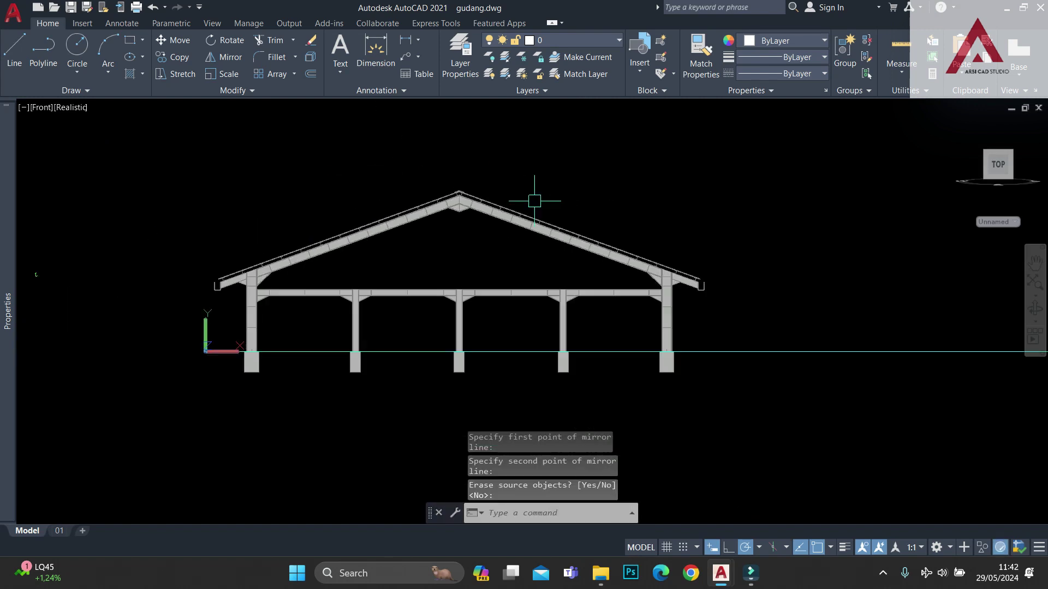
scroll(716, 293, "up", 3)
scroll(717, 322, "up", 5)
scroll(692, 298, "up", 5)
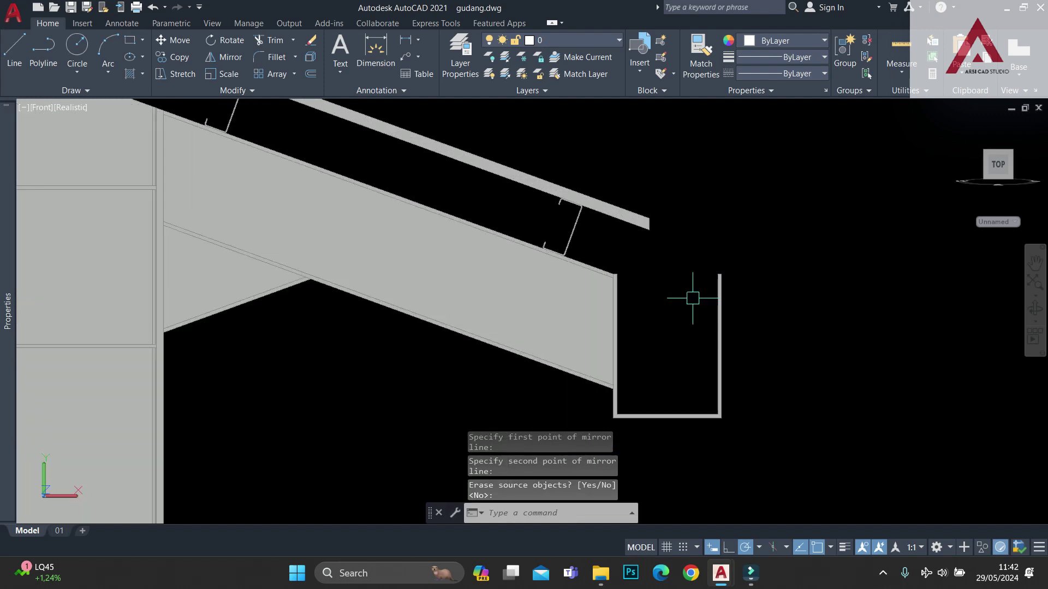
scroll(751, 259, "down", 4)
scroll(755, 257, "down", 6)
scroll(811, 277, "up", 4)
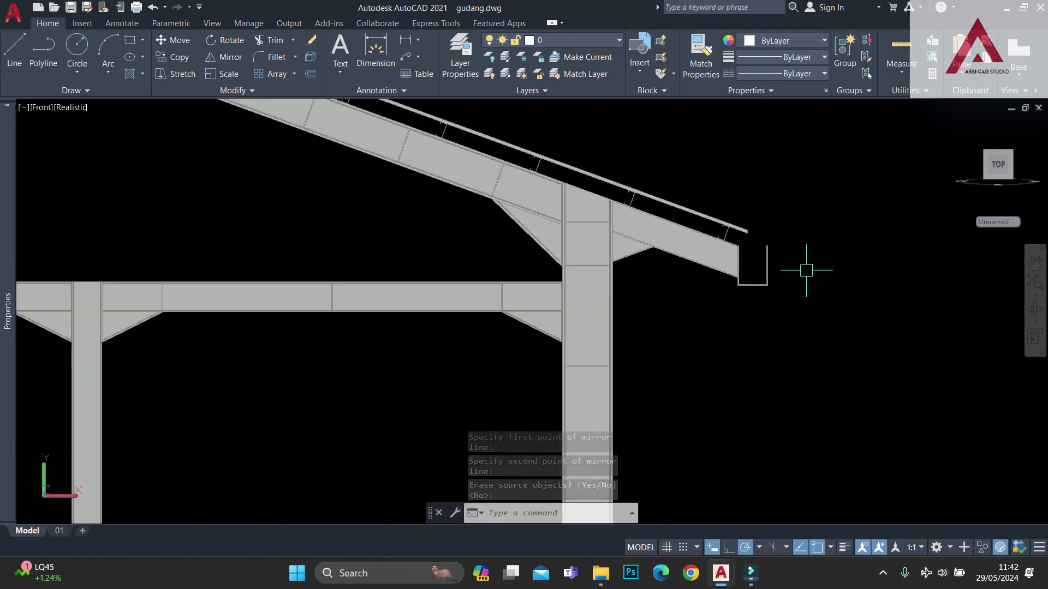
scroll(807, 265, "down", 6)
mouse_move(523, 256)
middle_mouse_down("shift")
mouse_move(527, 272)
mouse_move(536, 269)
middle_mouse_up("shift")
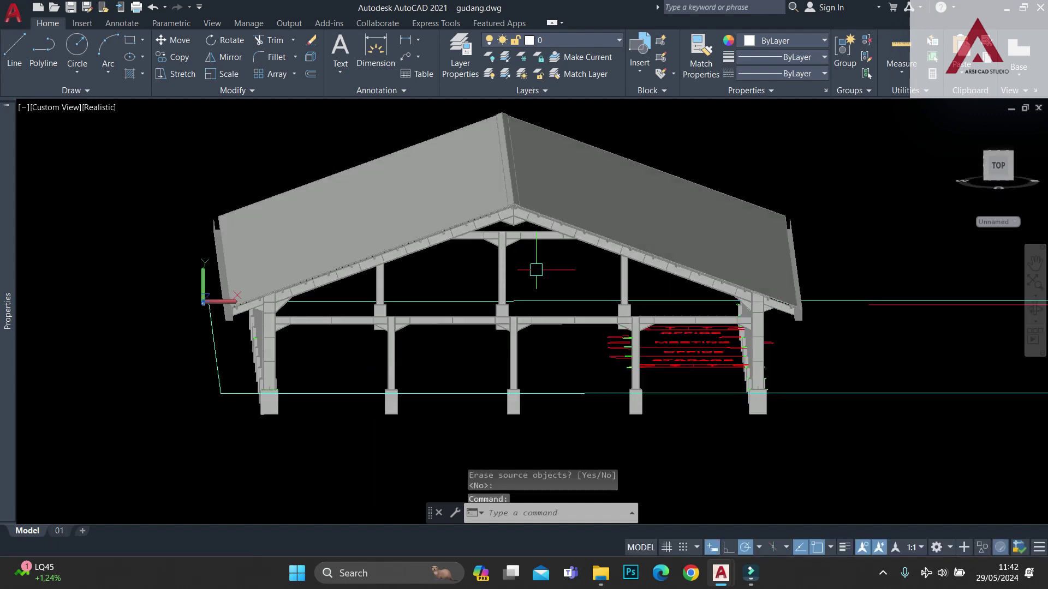
mouse_move(720, 573)
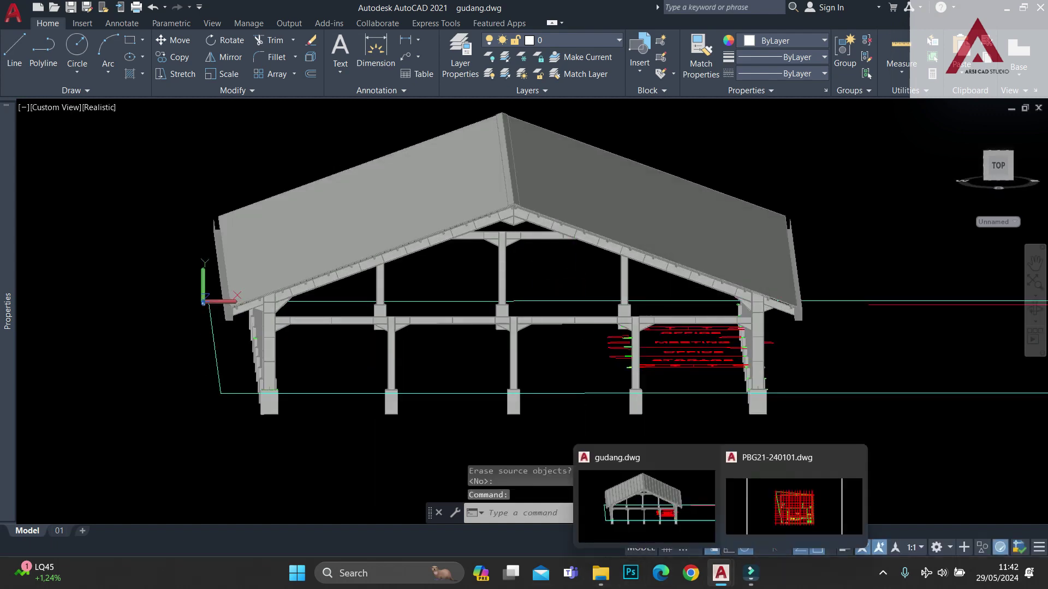
Switch to PBG21-240101.dwg and pan and zoom across its roof elevation
left_click(794, 504)
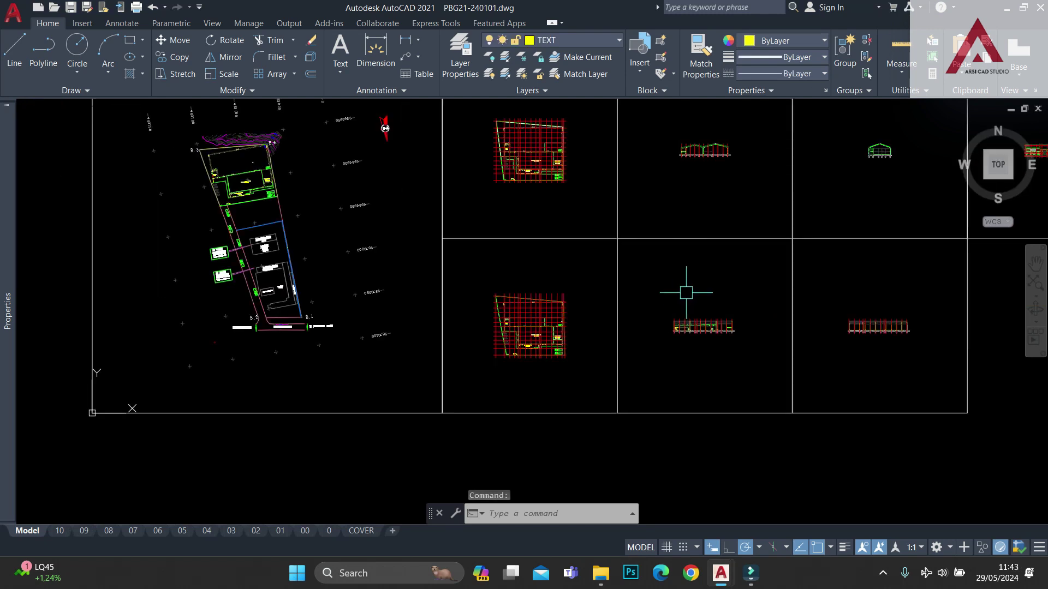
middle_click_drag(686, 292, 518, 309)
scroll(584, 243, "up", 5)
scroll(664, 244, "up", 3)
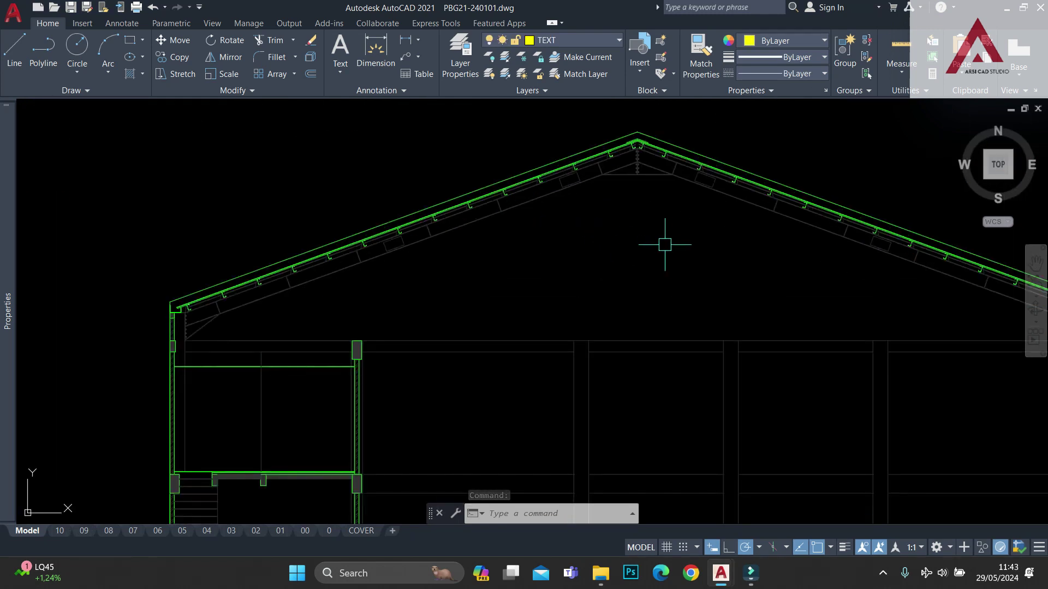
middle_click_drag(665, 244, 472, 276)
scroll(471, 275, "down", 4)
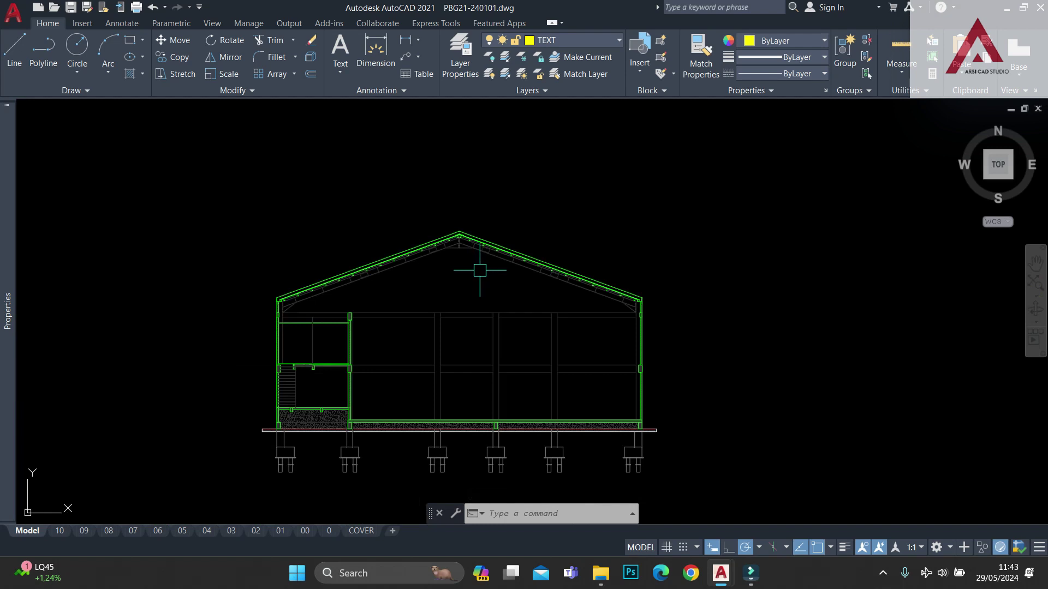
scroll(420, 281, "down", 5)
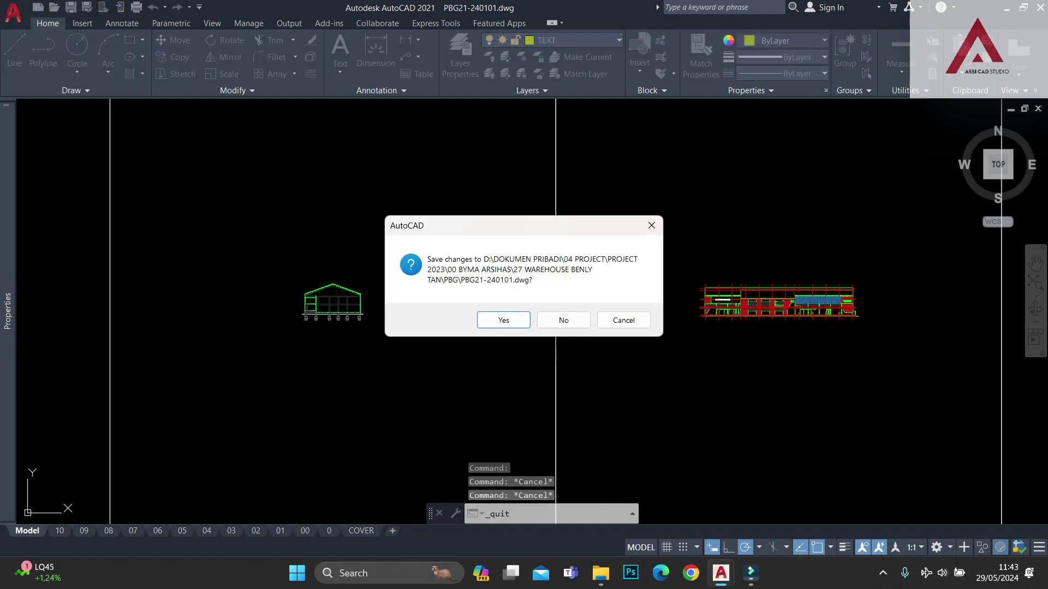
Close PBG21-240101.dwg without saving and orbit gudang to an oblique top view
left_click(563, 320)
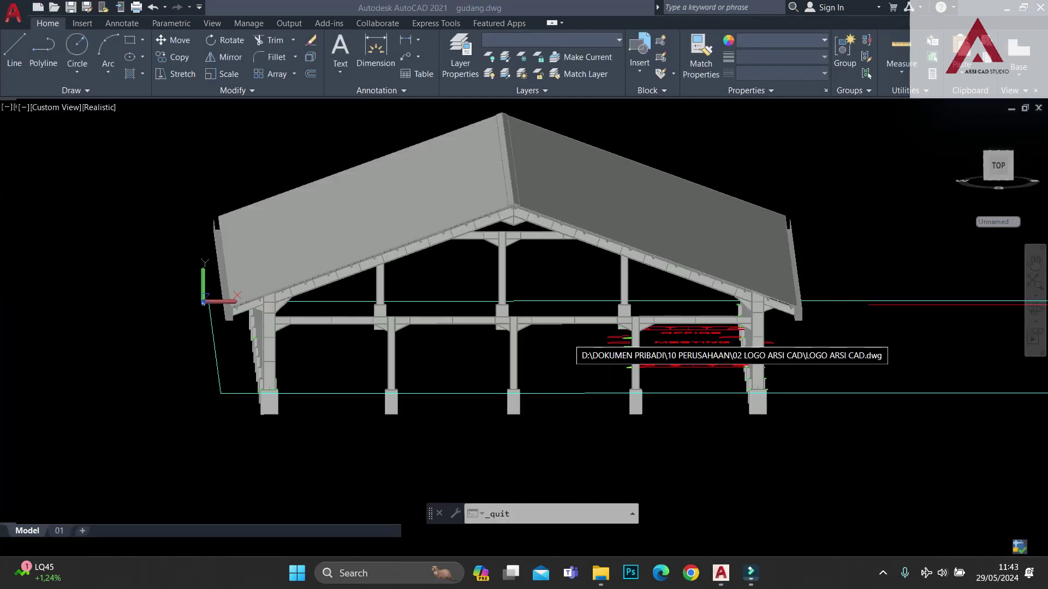
key("n")
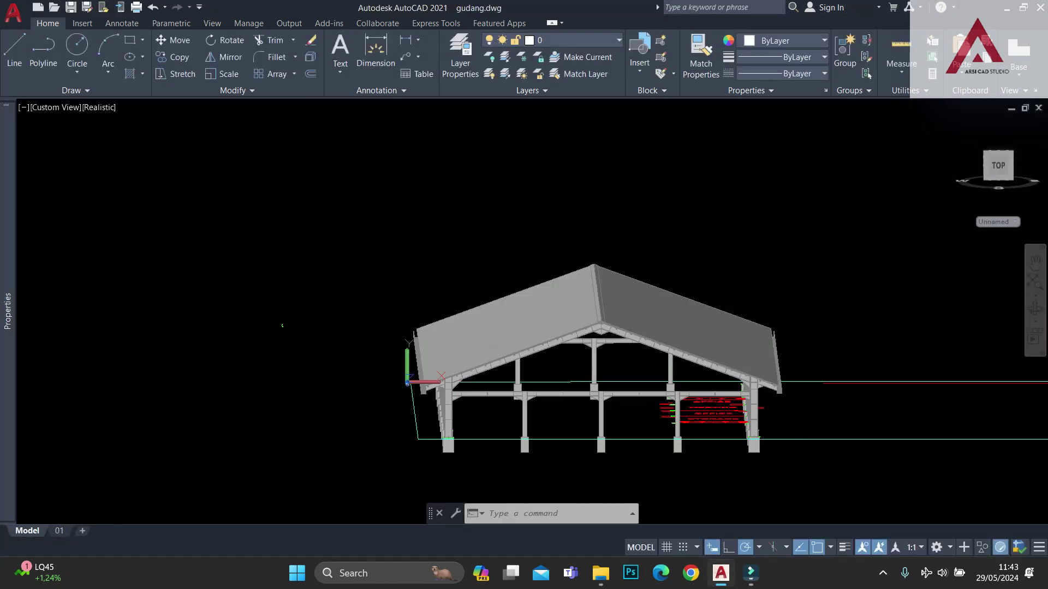
middle_click_drag(640, 361, 522, 142, "shift")
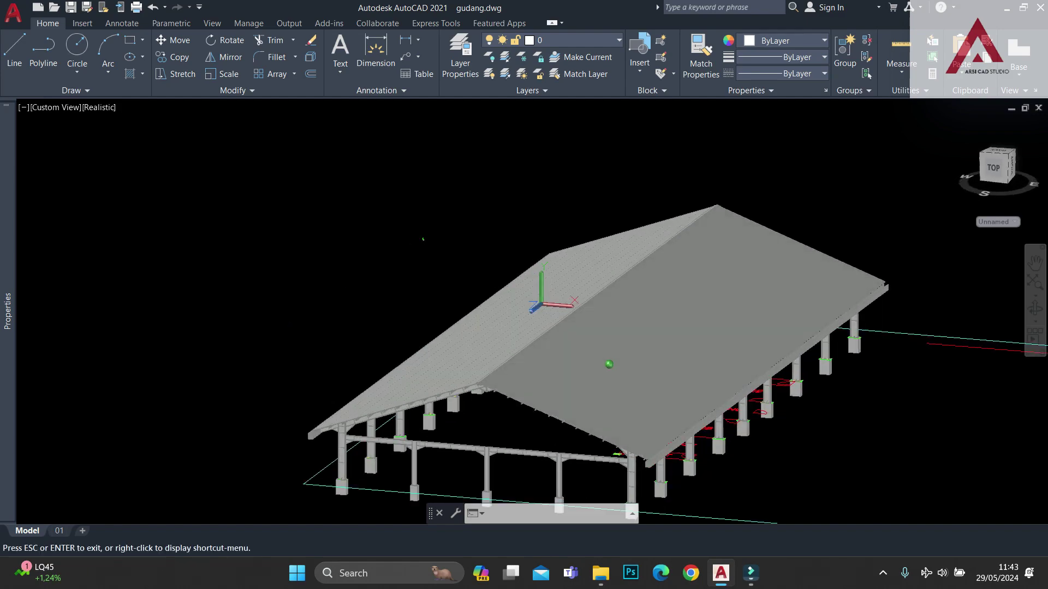
scroll(383, 304, "down", 2)
scroll(382, 327, "down", 3)
scroll(334, 370, "up", 2)
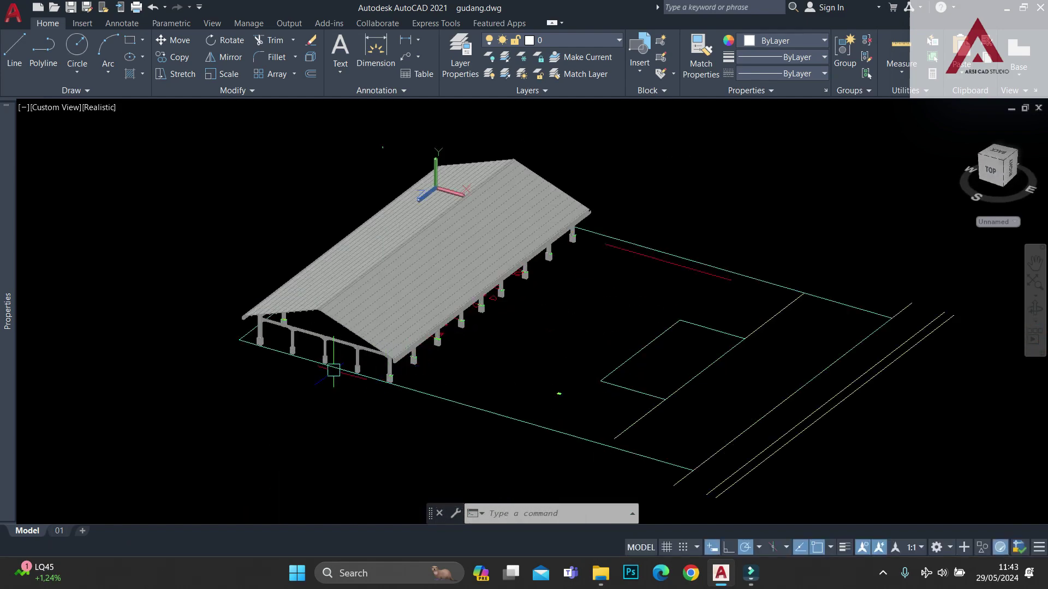